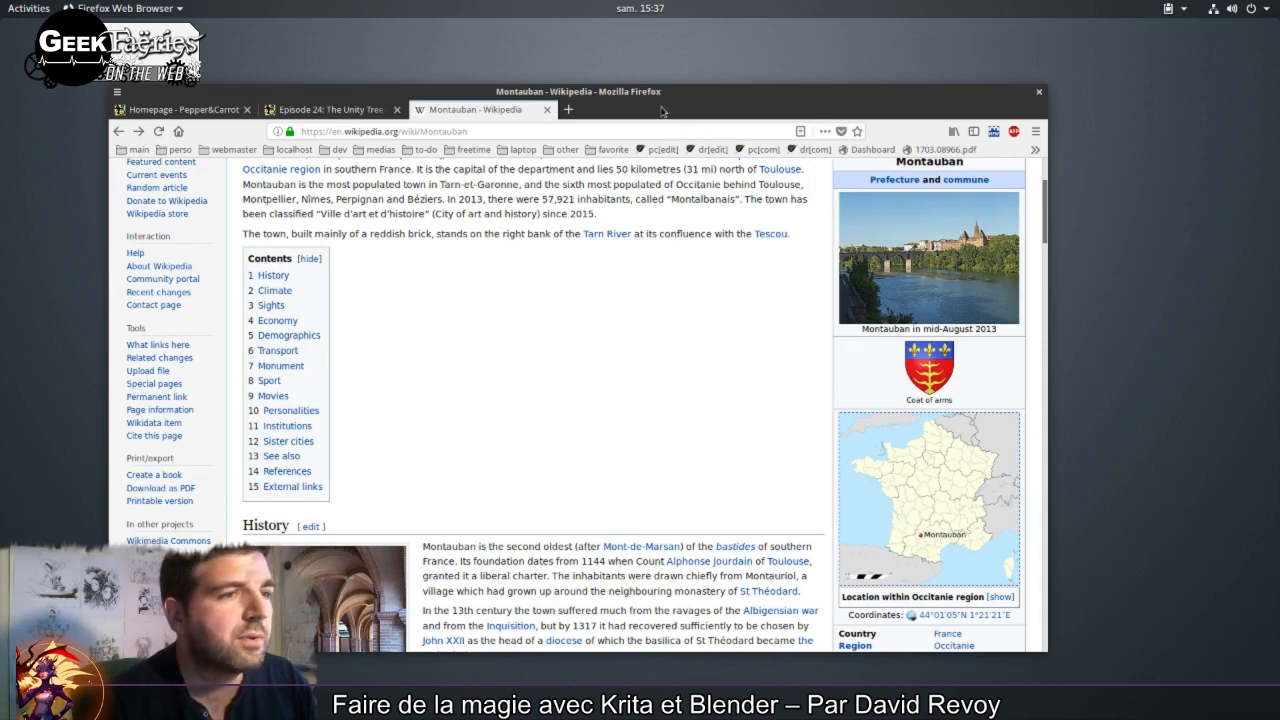
Step: Look through the Pepper&Carrot Episode 24 webcomic page down to the panel showing the glowing red magic sphere
{"action": "mouse_move", "coordinate": [665, 110]}
{"action": "left_mouse_down"}
{"action": "mouse_move", "coordinate": [655, 96]}
{"action": "mouse_move", "coordinate": [666, 110]}
{"action": "left_mouse_up"}
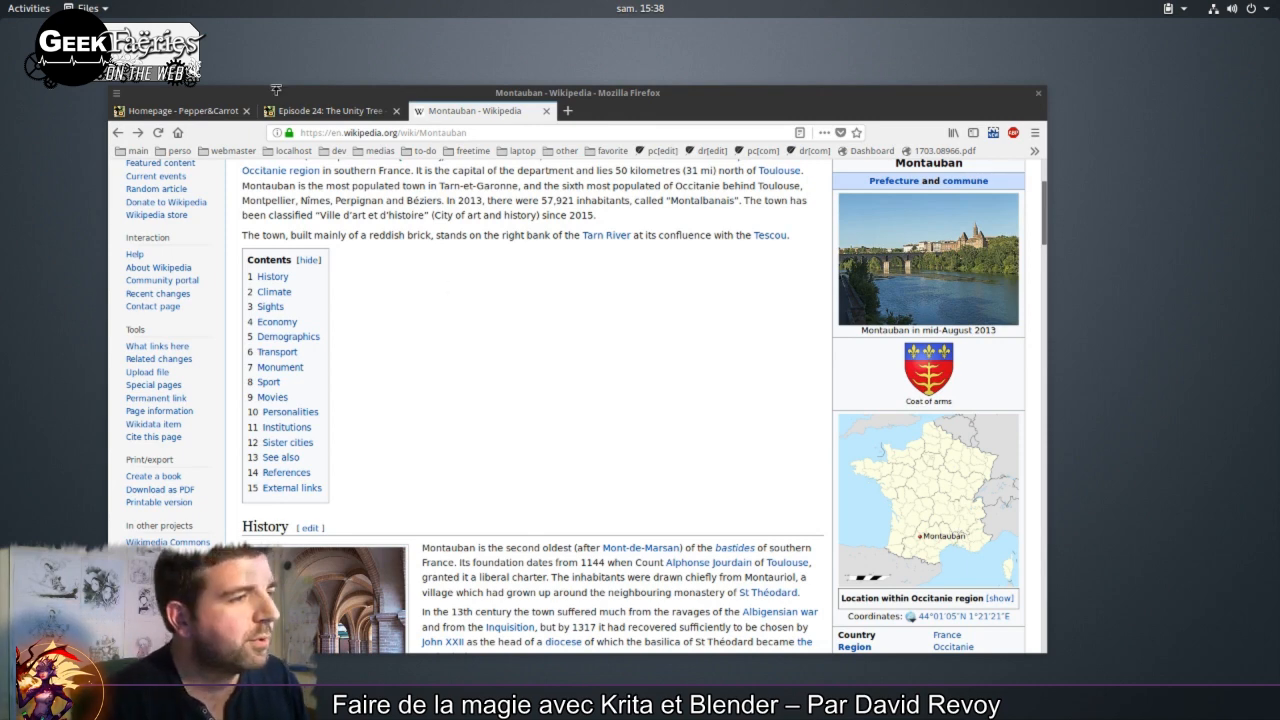
{"action": "left_click", "coordinate": [300, 111]}
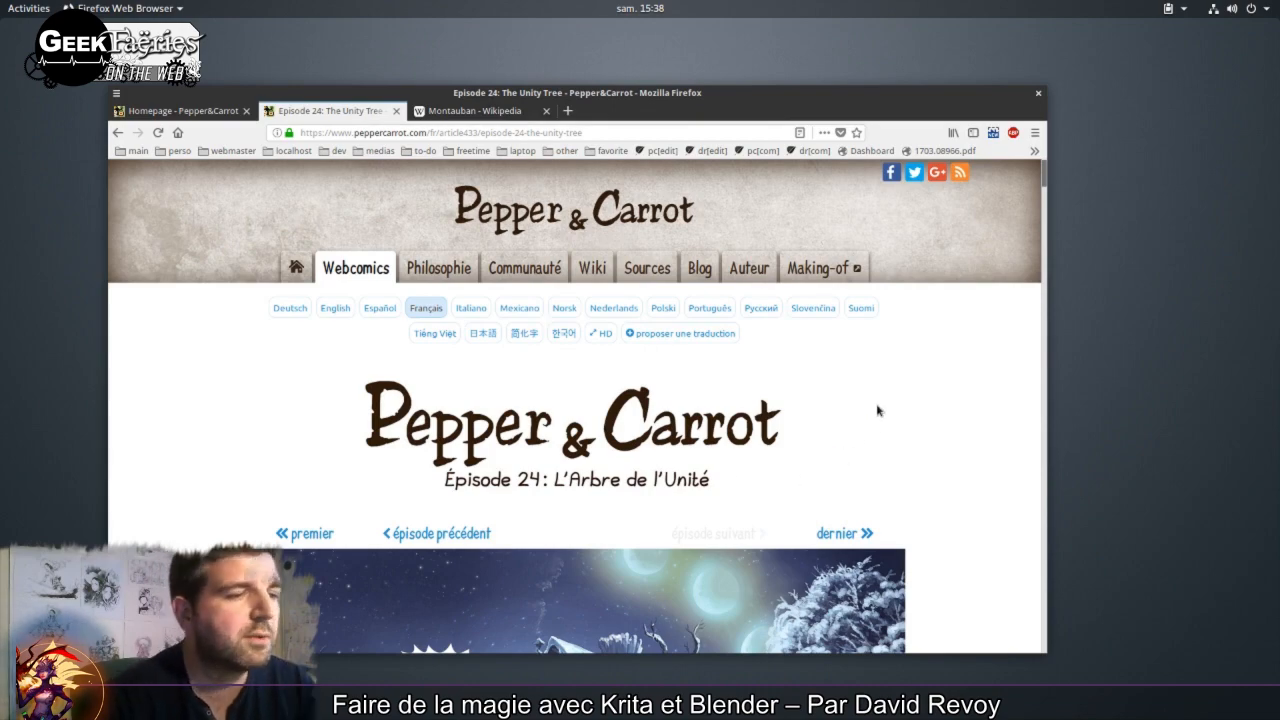
{"action": "scroll", "coordinate": [877, 408], "scroll_direction": "down", "scroll_amount": 5}
{"action": "scroll", "coordinate": [948, 358], "scroll_direction": "down", "scroll_amount": 15}
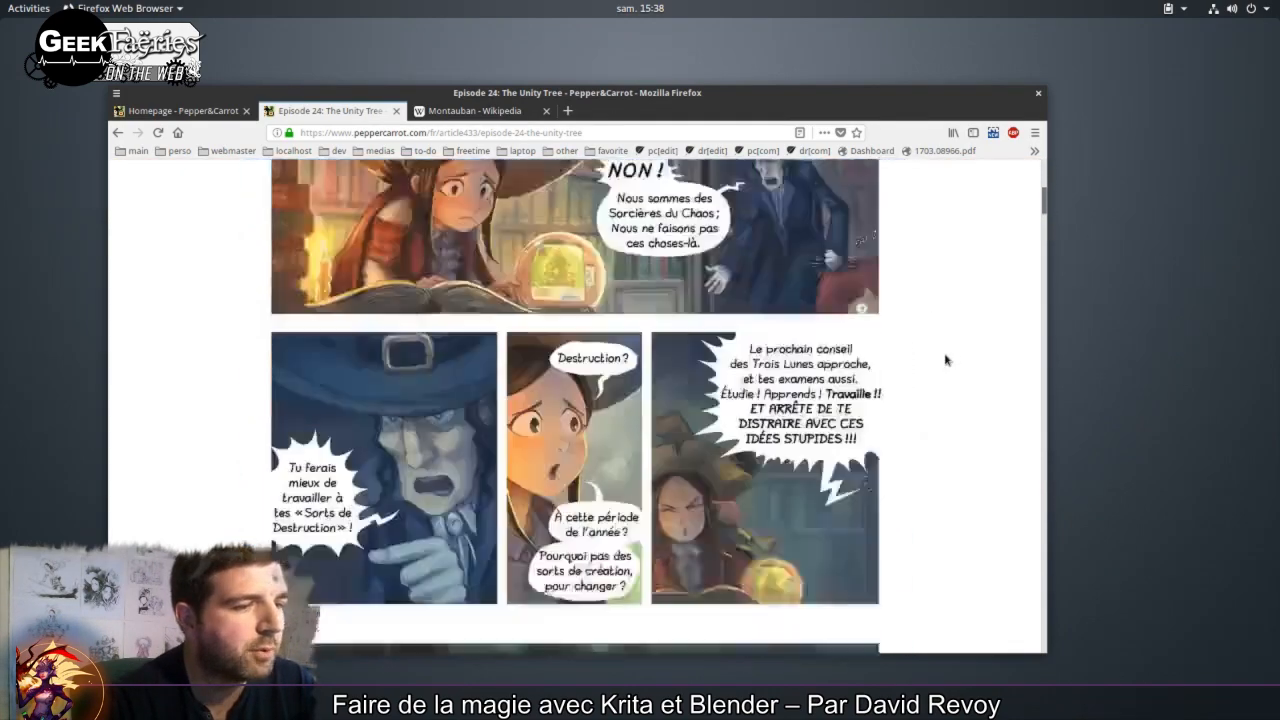
{"action": "scroll", "coordinate": [946, 359], "scroll_direction": "down", "scroll_amount": 15}
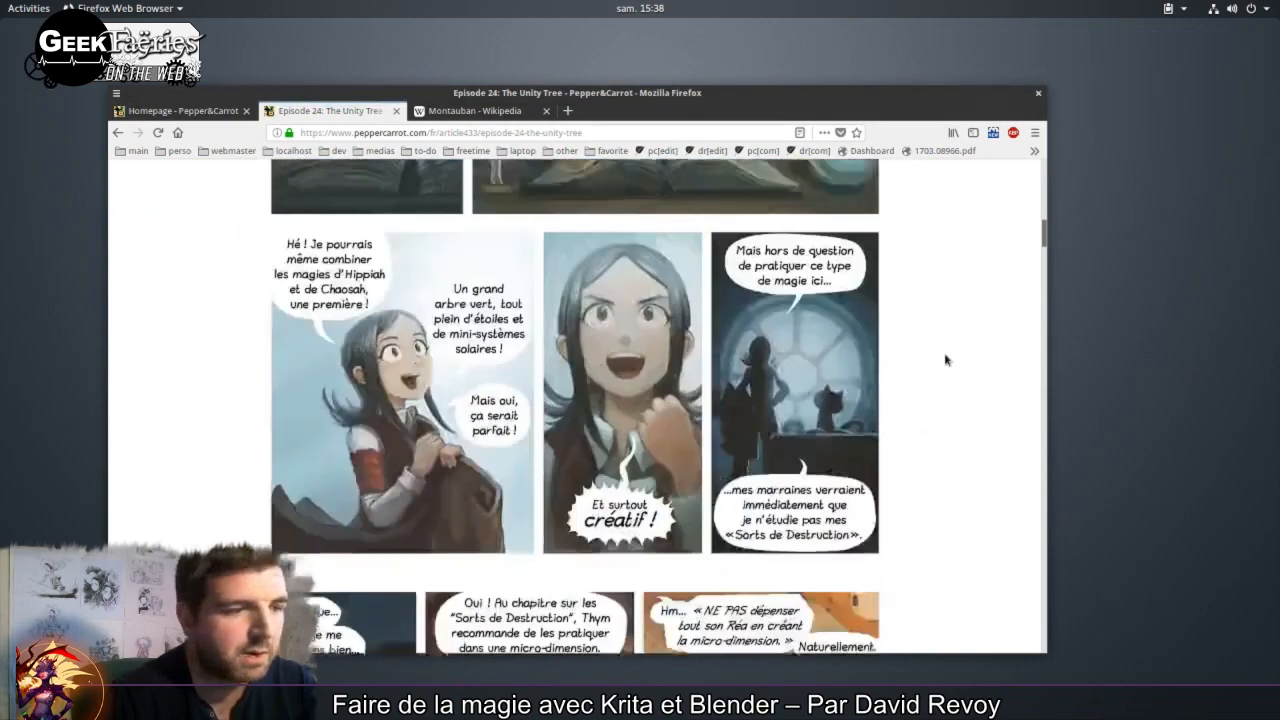
{"action": "scroll", "coordinate": [946, 359], "scroll_direction": "down", "scroll_amount": 12}
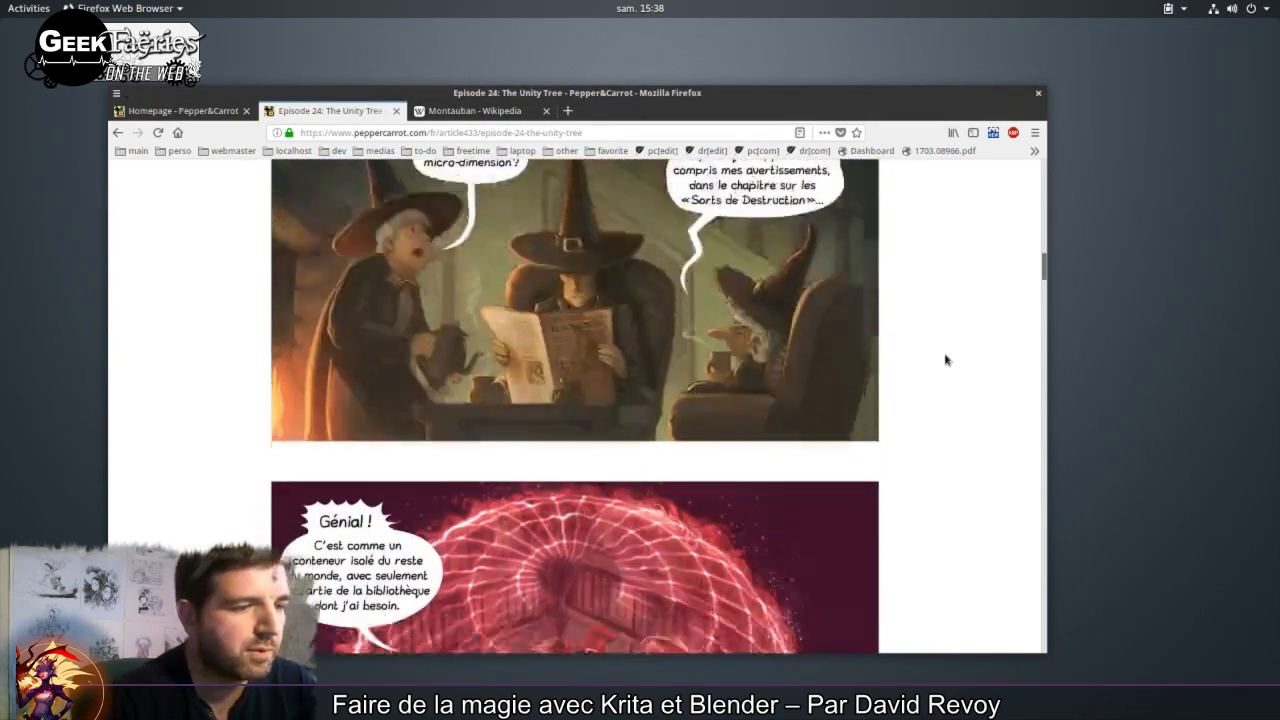
{"action": "scroll", "coordinate": [470, 320], "scroll_direction": "up", "scroll_amount": 1}
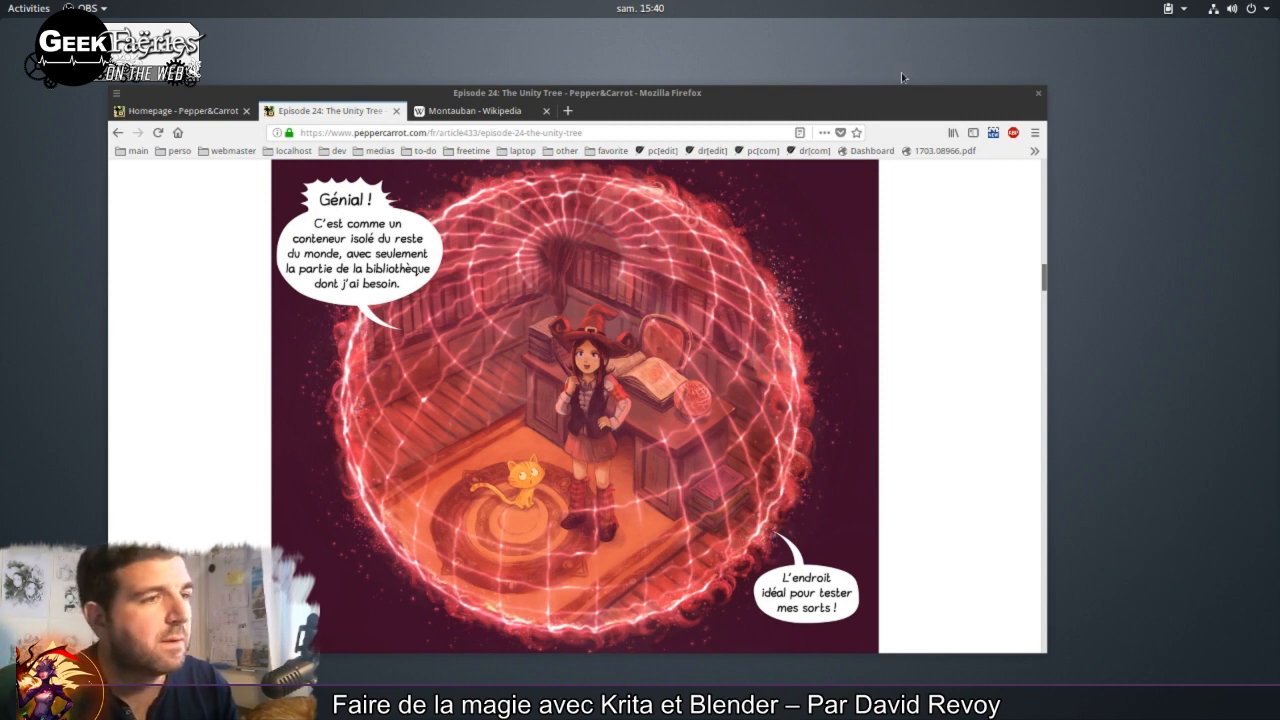
{"action": "left_click_drag", "start_coordinate": [994, 103], "coordinate": [1016, 95]}
Step: Switch to the file manager and browse the comic page files in the ep24_The-Unity-Tree folder
{"action": "mouse_move", "coordinate": [2, 2]}
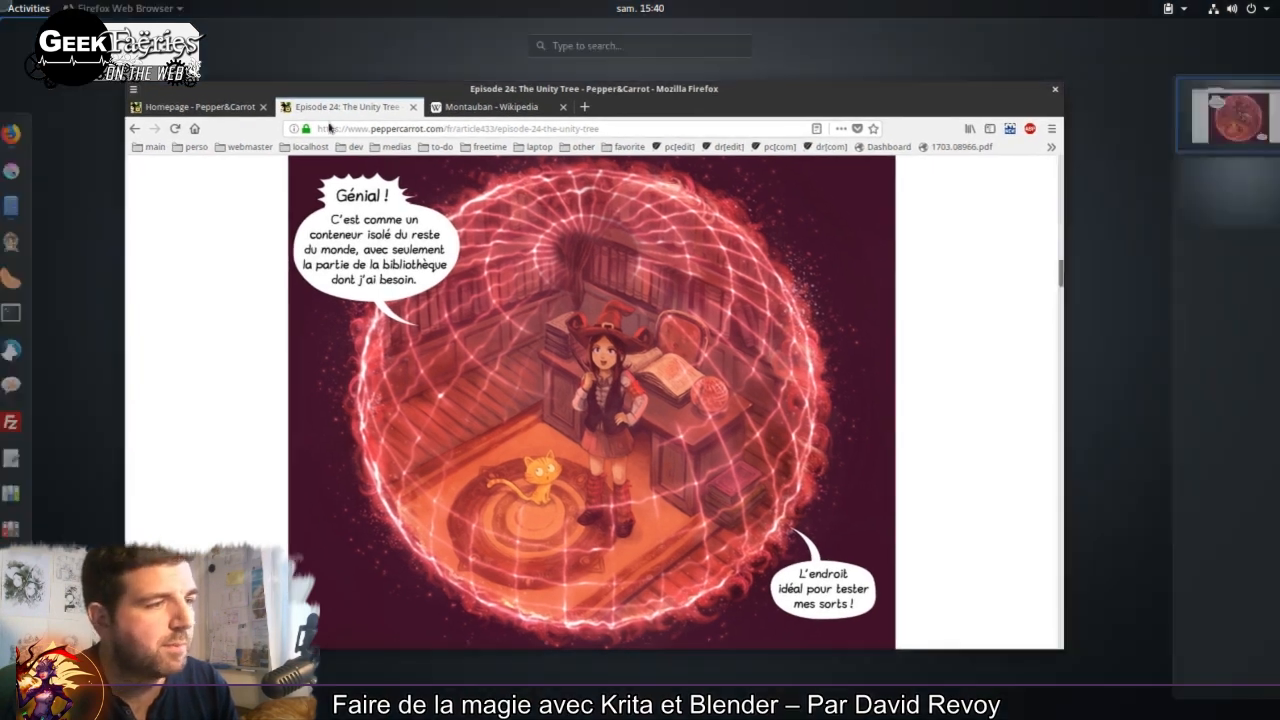
{"action": "left_click", "coordinate": [20, 206]}
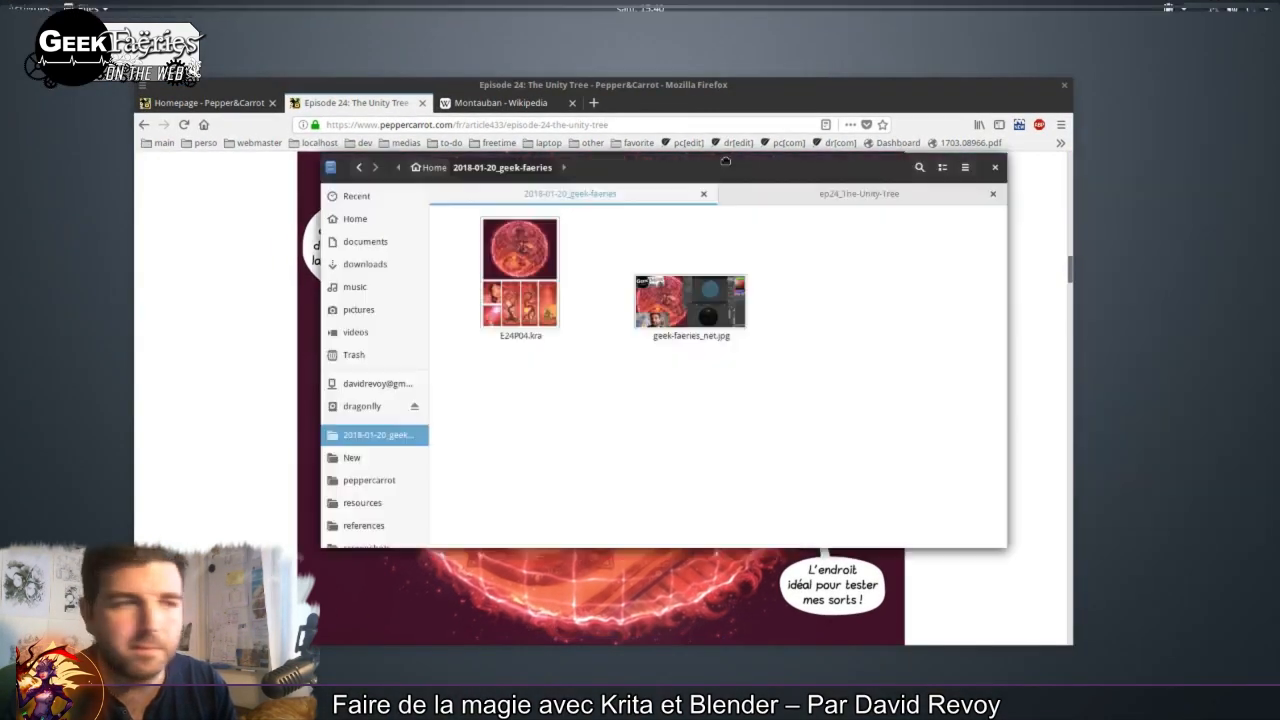
{"action": "left_click_drag", "start_coordinate": [638, 142], "coordinate": [644, 196]}
{"action": "left_click", "coordinate": [735, 226]}
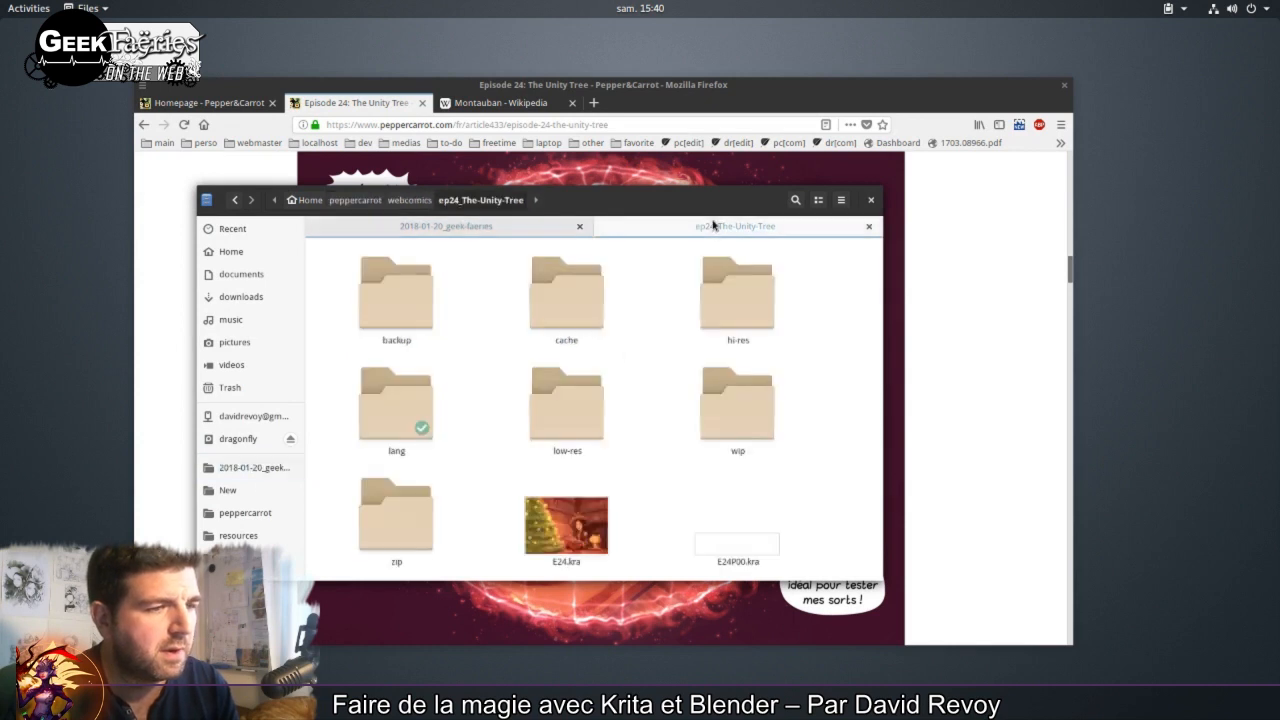
{"action": "scroll", "coordinate": [752, 385], "scroll_direction": "down", "scroll_amount": 5}
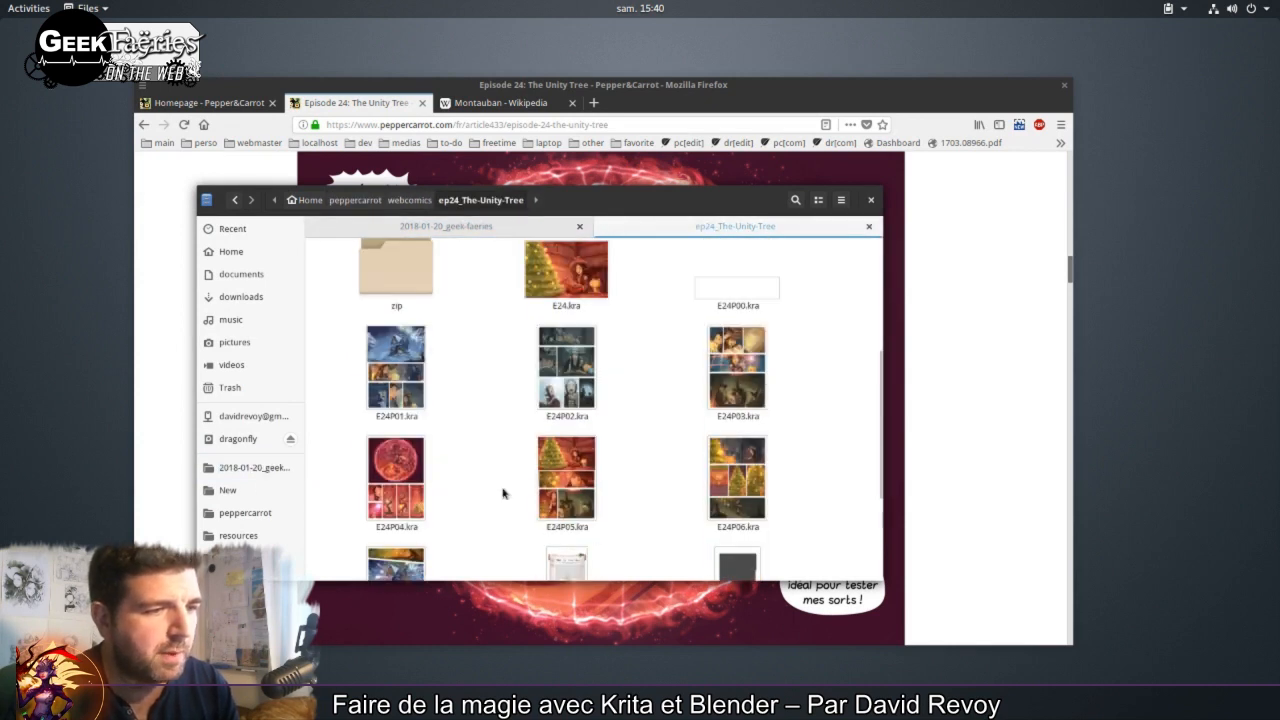
Step: Open E24P04.kra from the 2018-01-20_geek-faeries folder in Krita
{"action": "left_click", "coordinate": [494, 228]}
{"action": "right_click", "coordinate": [372, 308]}
{"action": "key", "text": "Escape"}
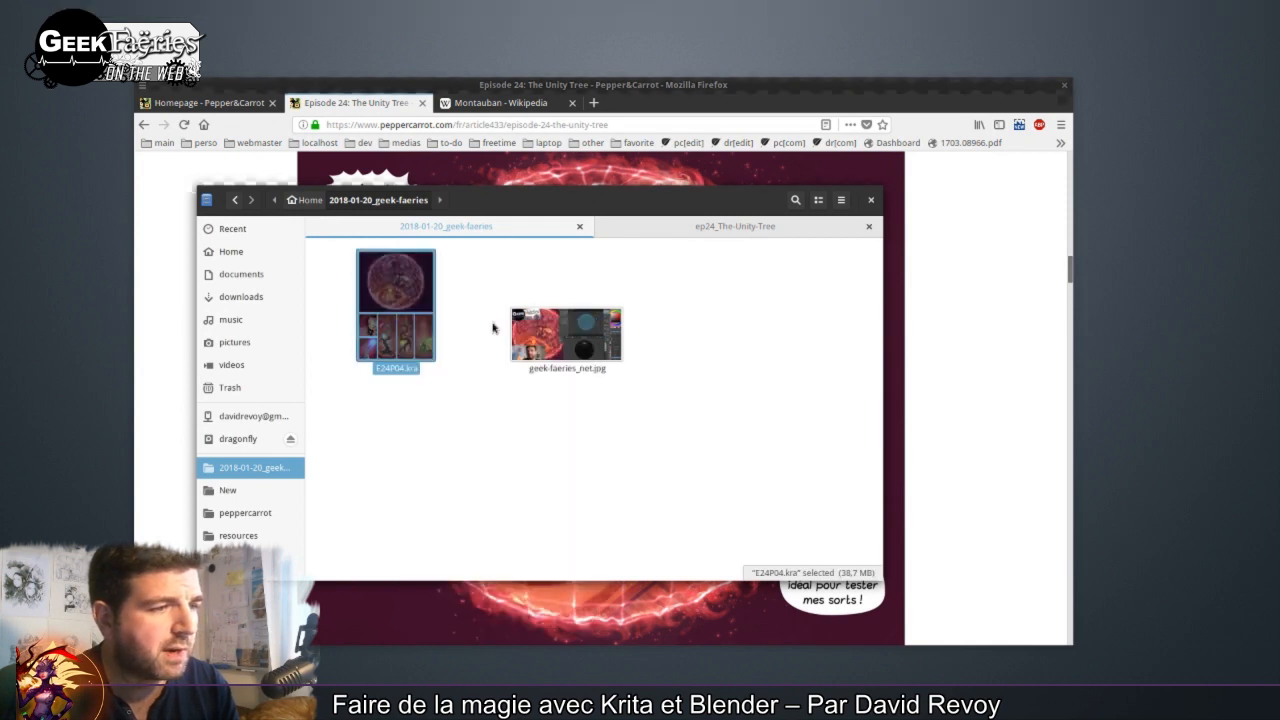
{"action": "left_click", "coordinate": [479, 443]}
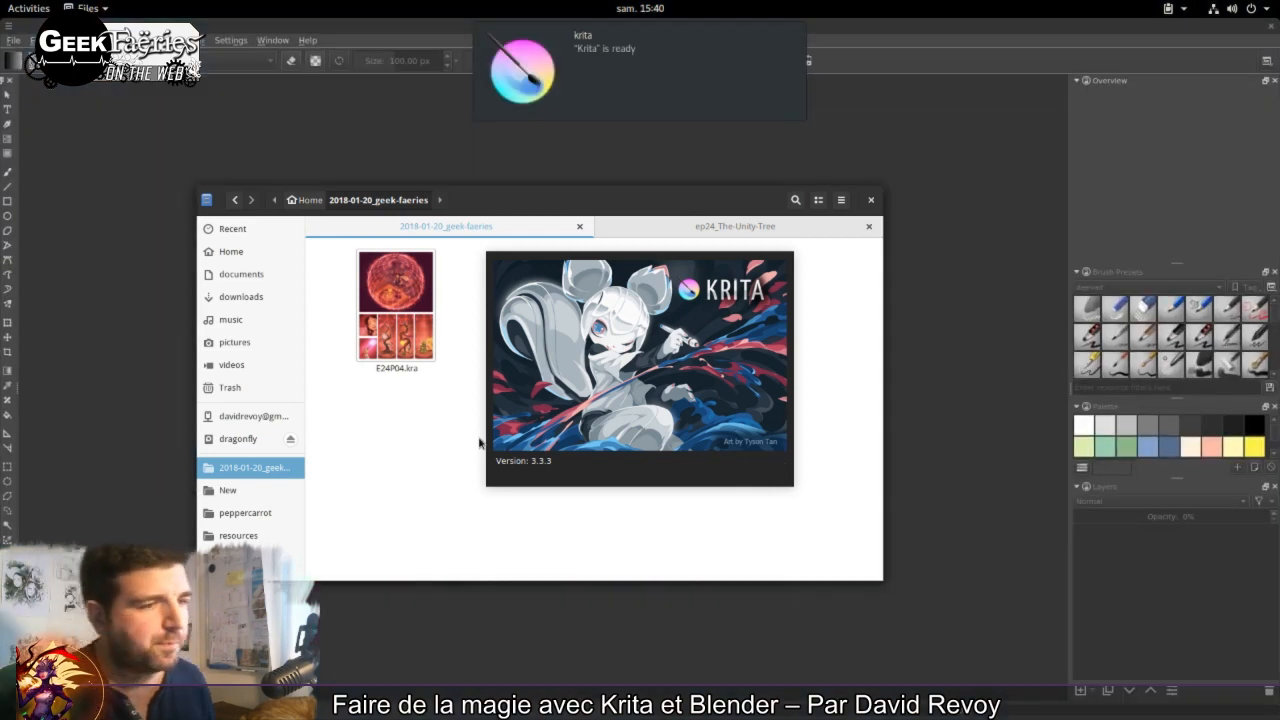
{"action": "left_click", "coordinate": [525, 92]}
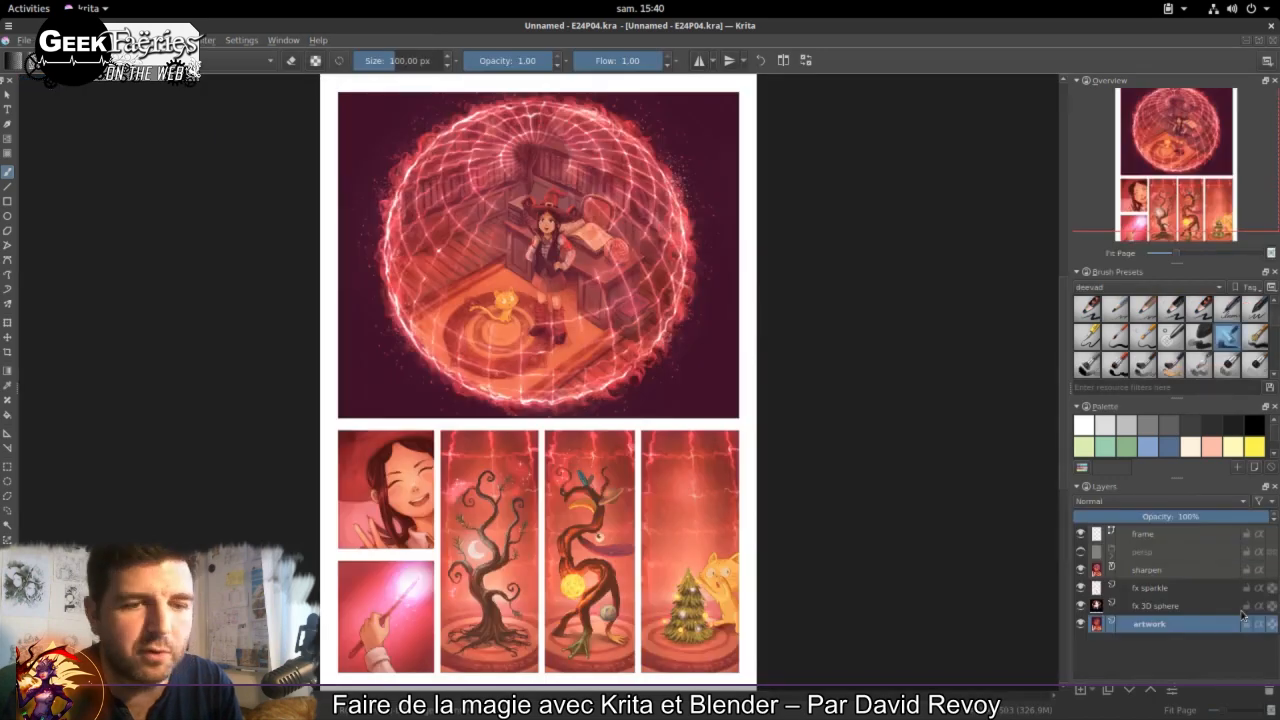
Step: Hide the fx 3D sphere layer of the comic page and save the file
{"action": "left_click", "coordinate": [1145, 608]}
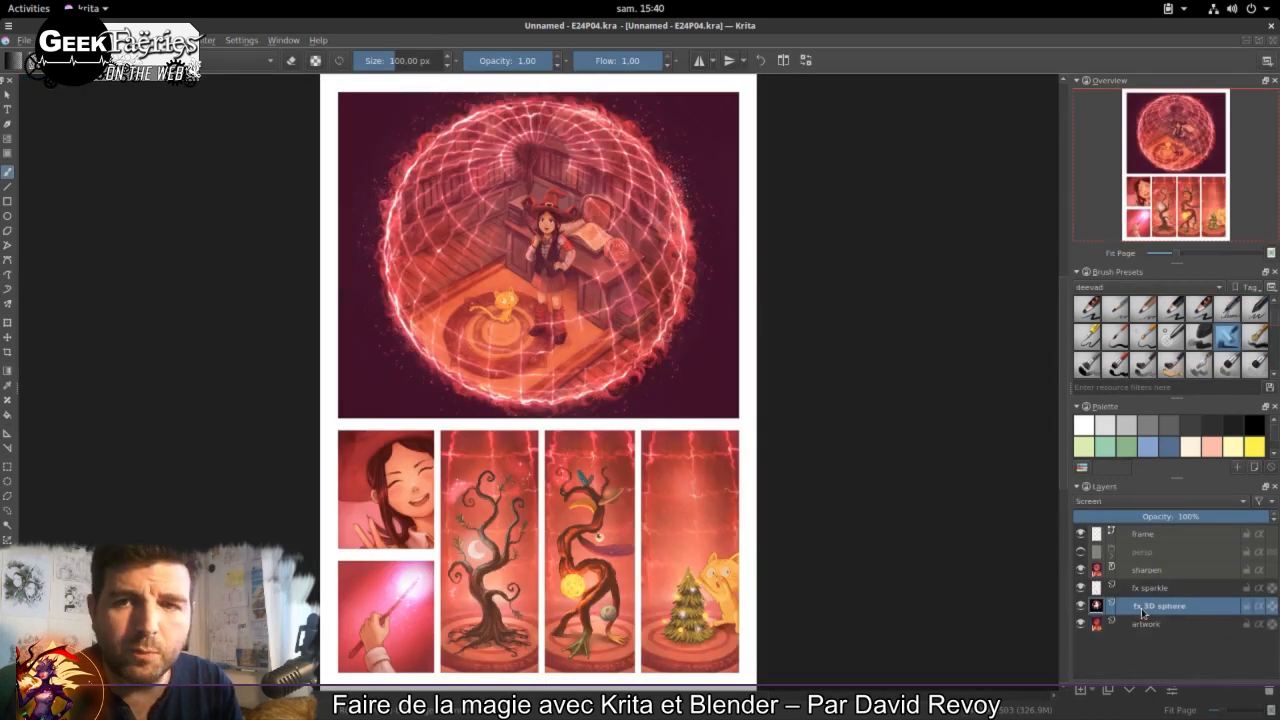
{"action": "mouse_move", "coordinate": [1145, 612]}
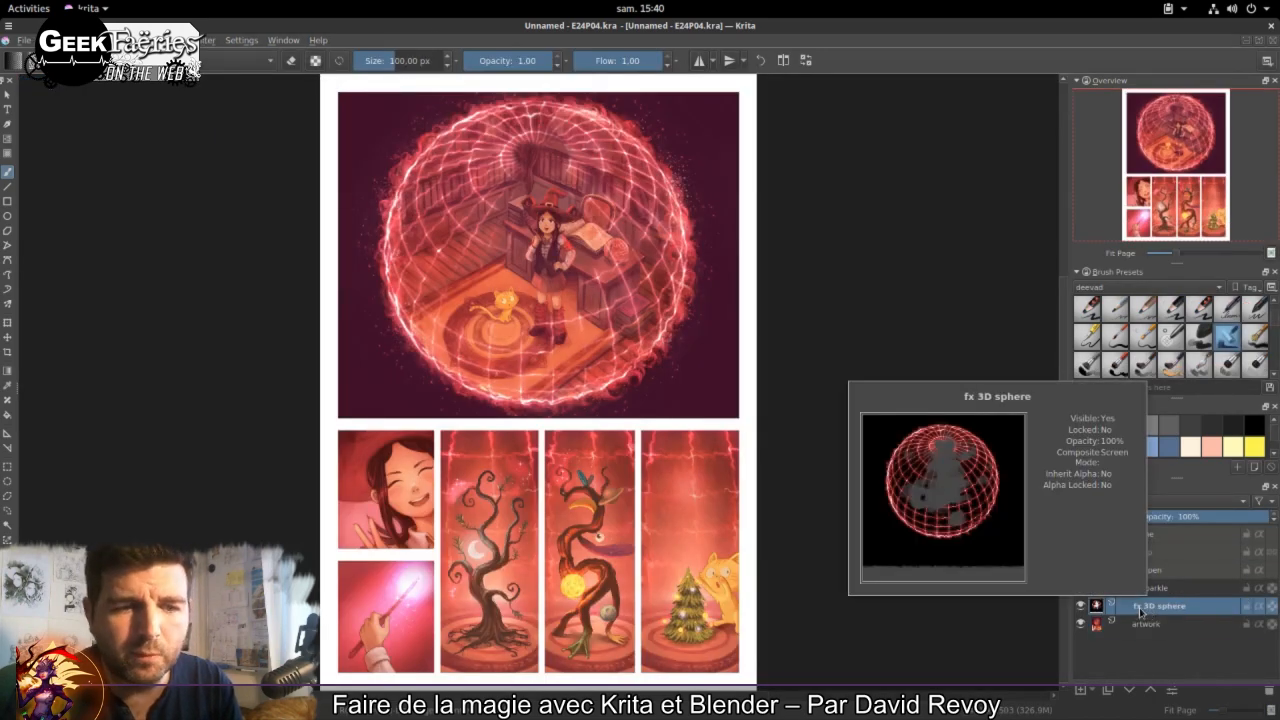
{"action": "left_click", "coordinate": [1081, 606]}
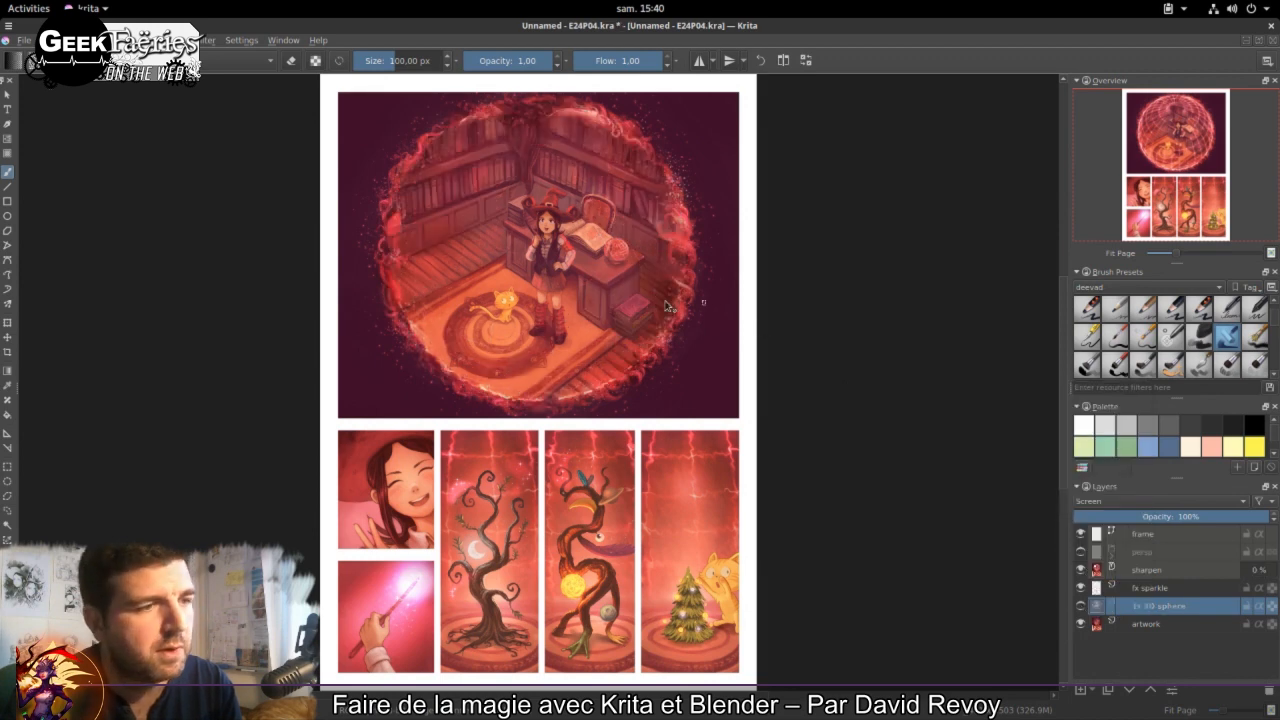
{"action": "scroll", "coordinate": [618, 291], "scroll_direction": "up", "scroll_amount": 2}
{"action": "left_click_drag", "start_coordinate": [580, 264], "coordinate": [614, 401]}
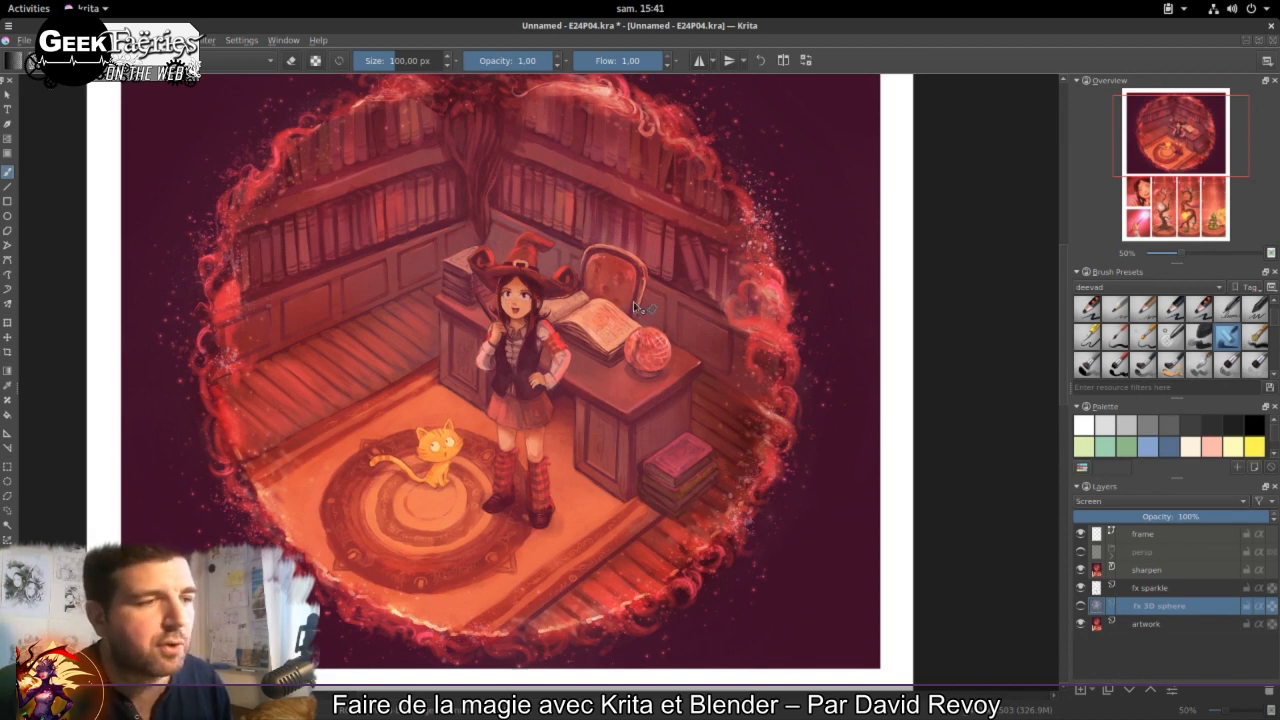
{"action": "scroll", "coordinate": [725, 464], "scroll_direction": "up", "scroll_amount": 1}
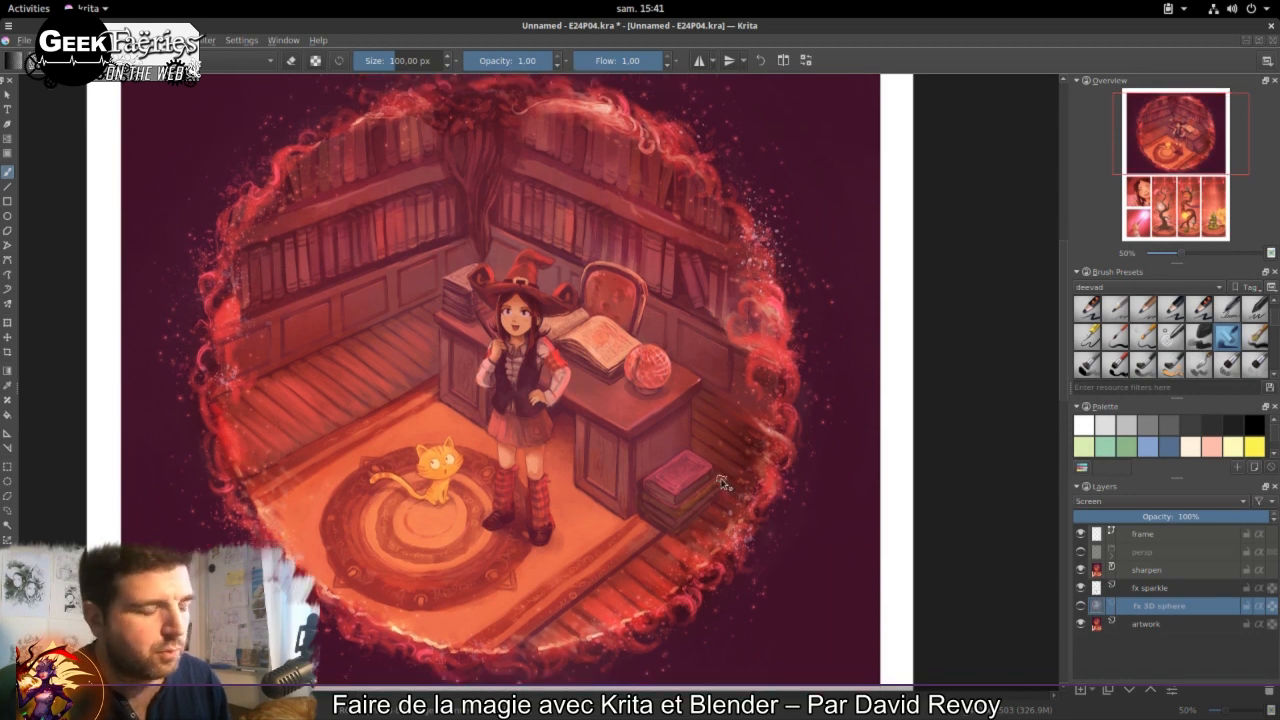
{"action": "key", "text": "ctrl+s"}
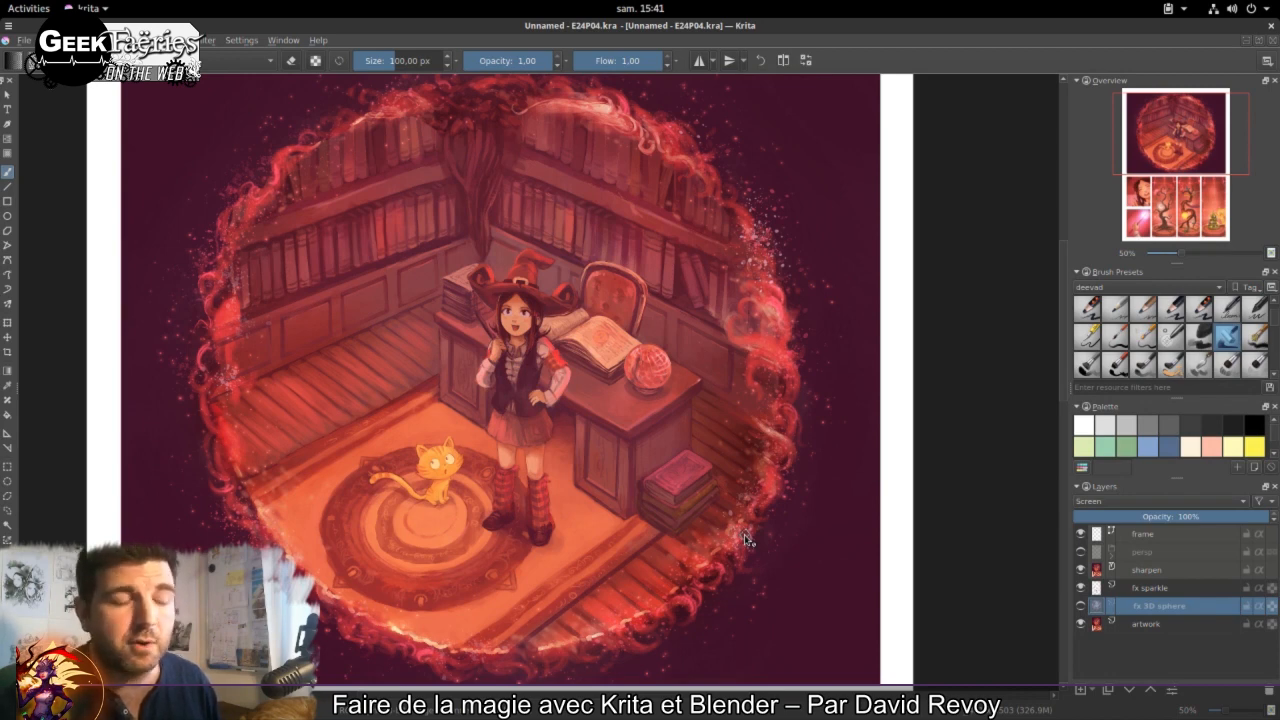
Step: Launch Blender and dismiss its splash screen to reach the default scene
{"action": "mouse_move", "coordinate": [2, 3]}
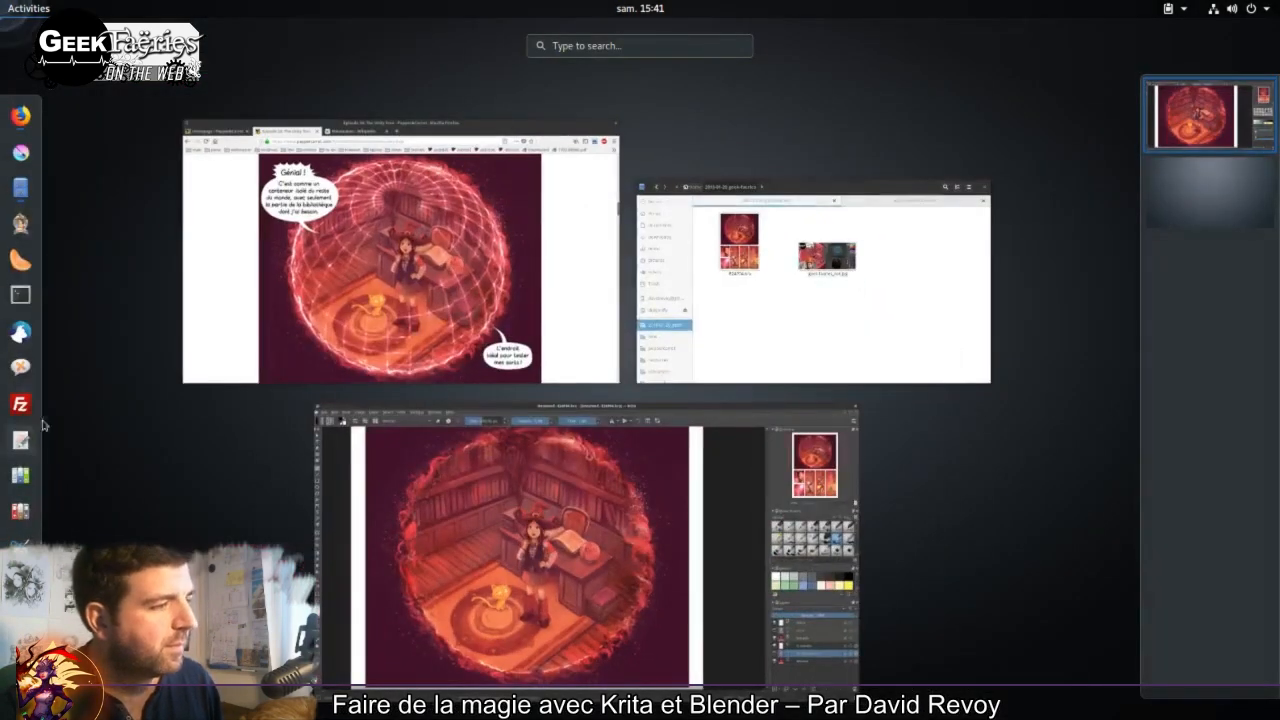
{"action": "type", "text": "blender"}
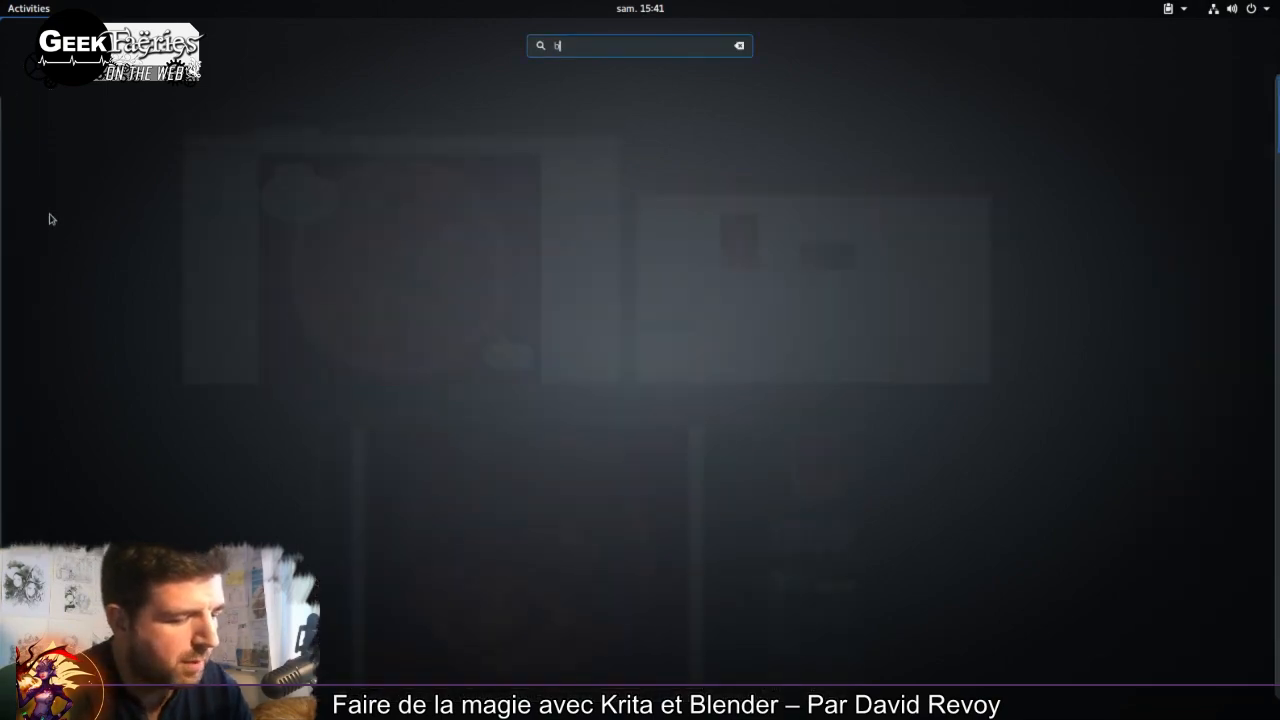
{"action": "key", "text": "Escape"}
{"action": "key", "text": "Escape"}
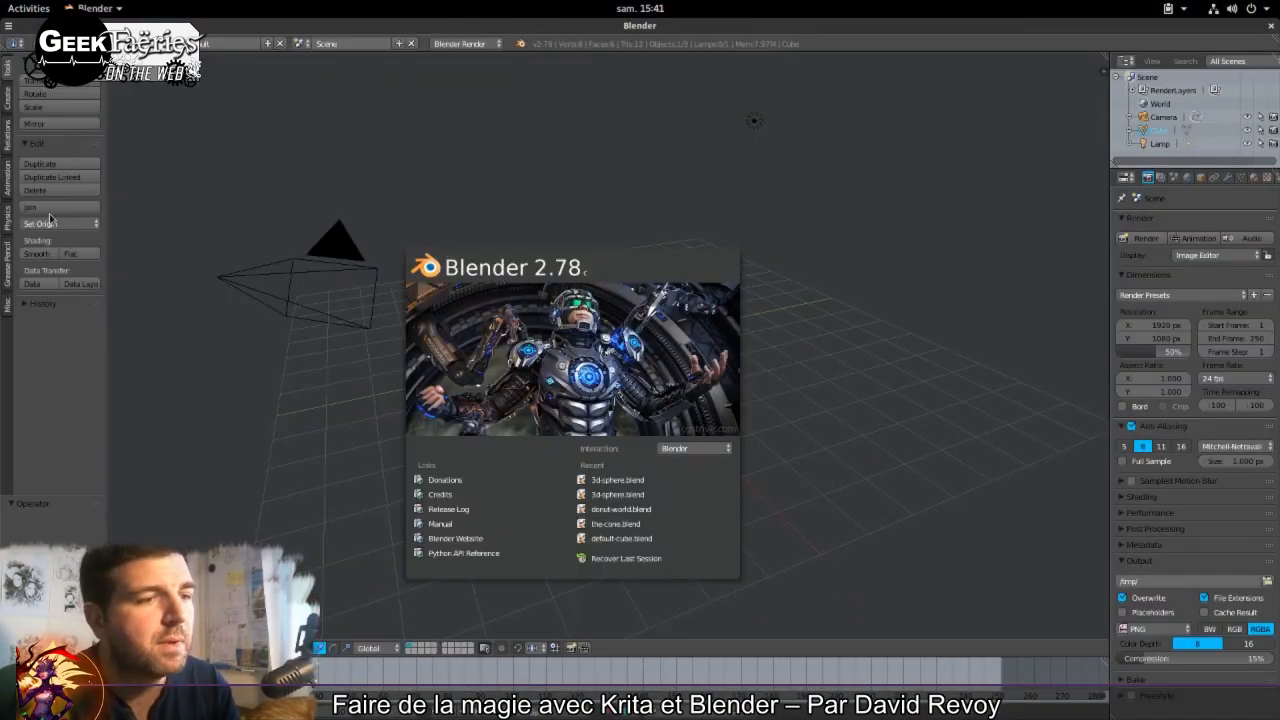
{"action": "left_click", "coordinate": [813, 207]}
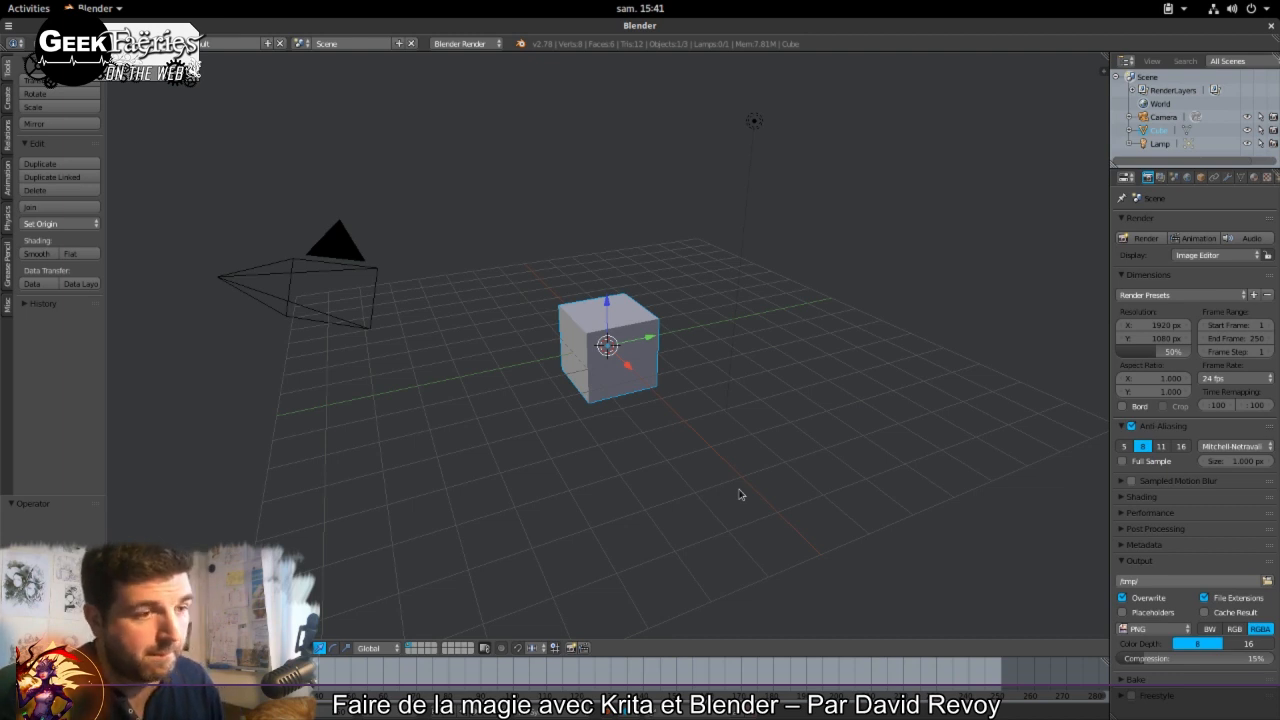
Step: Delete the default cube and add a UV sphere mesh in its place
{"action": "key", "text": "x"}
{"action": "left_click", "coordinate": [635, 366]}
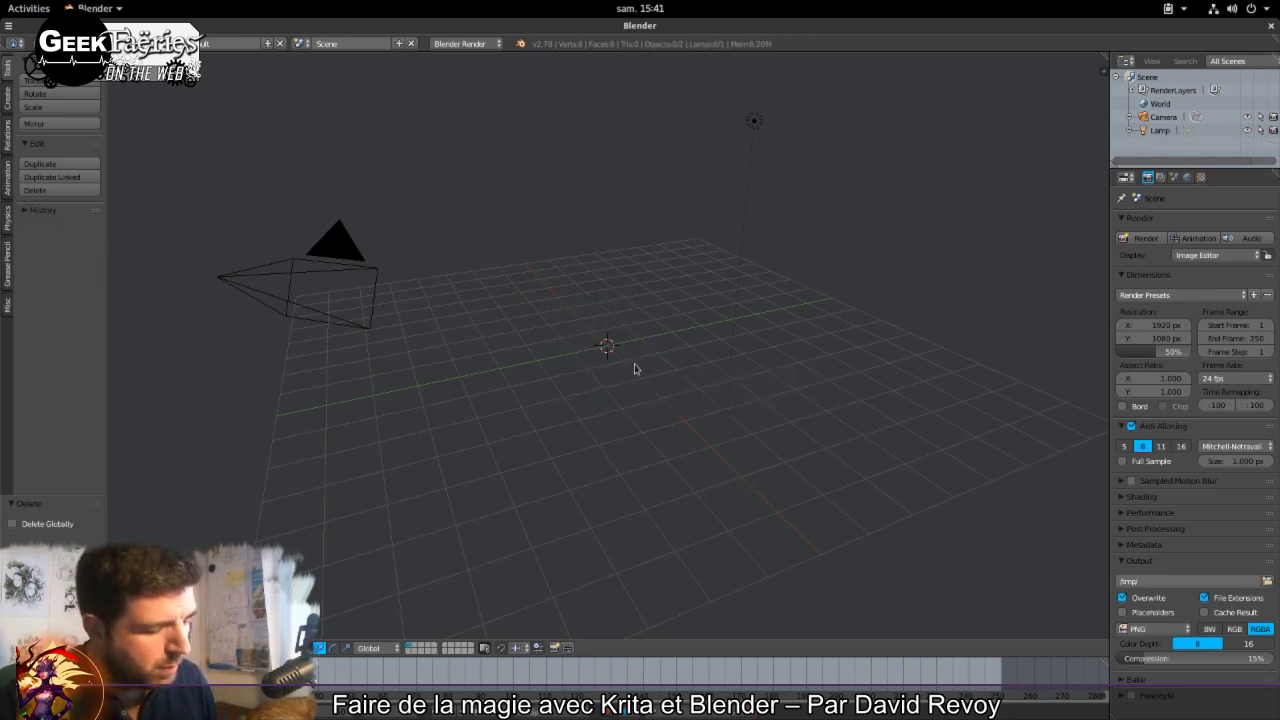
{"action": "key", "text": "shift+a"}
{"action": "mouse_move", "coordinate": [634, 366]}
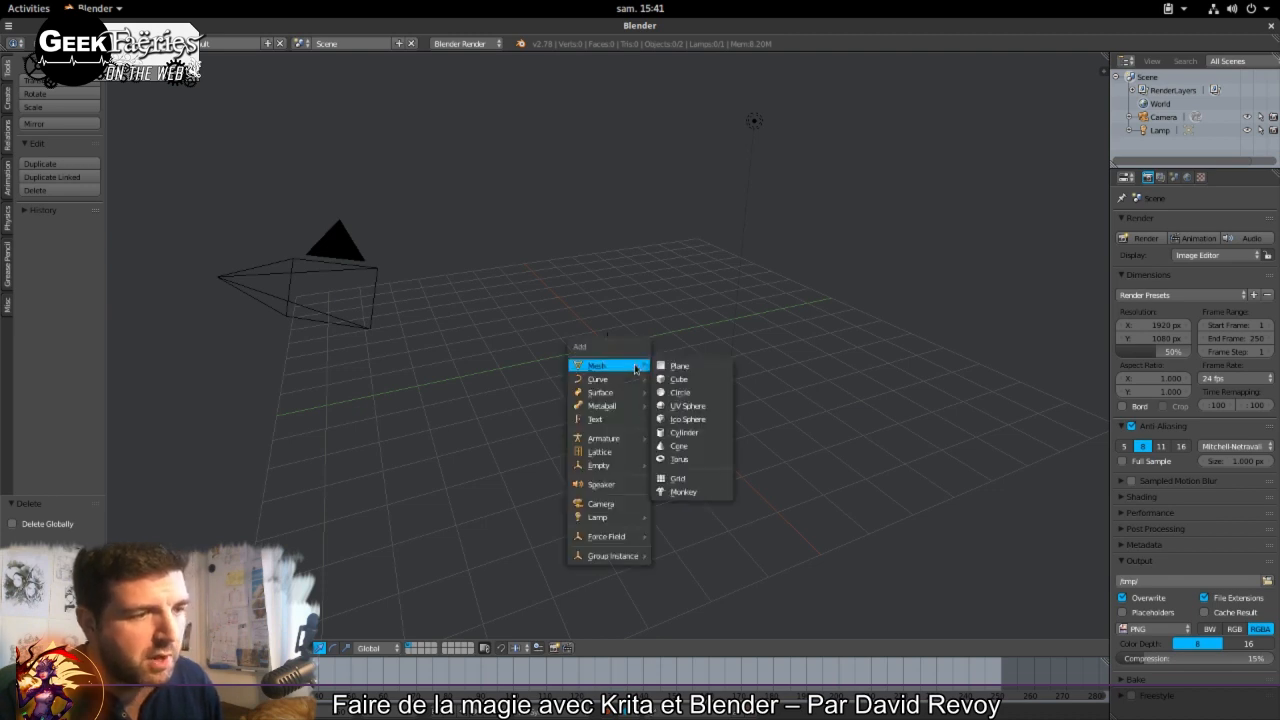
{"action": "left_click", "coordinate": [687, 406]}
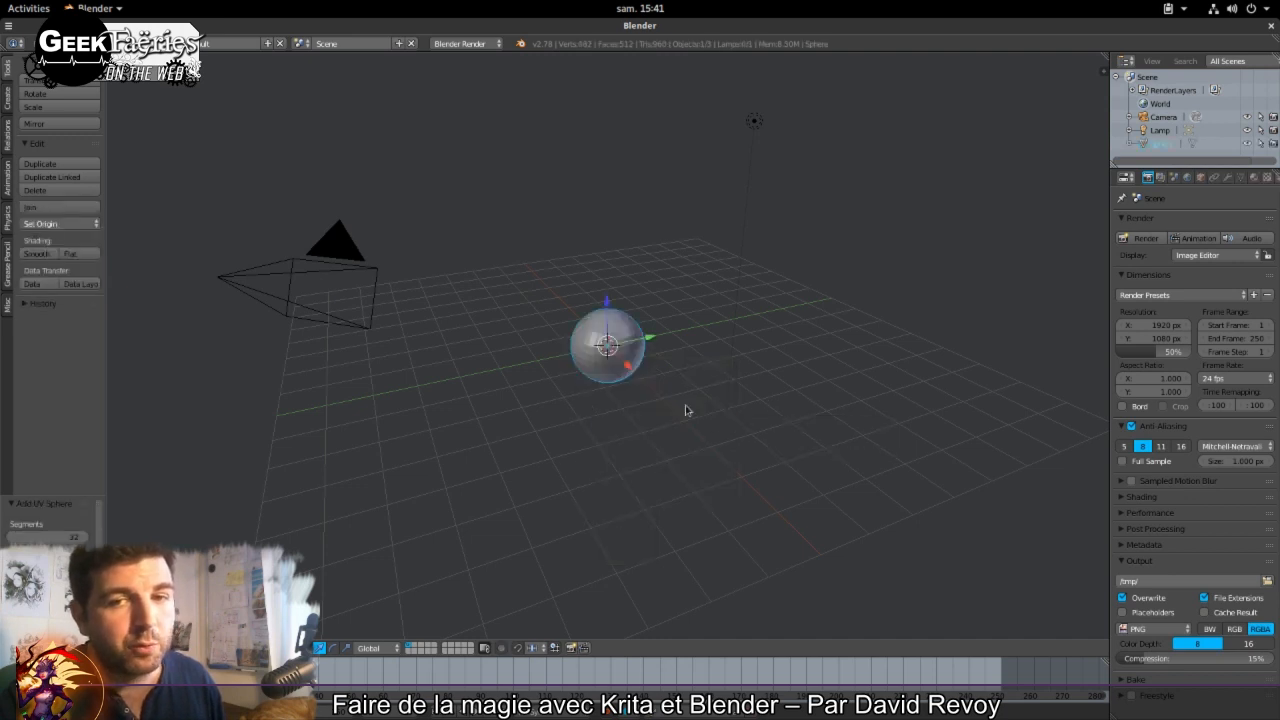
Step: Scale the UV sphere up uniformly by a factor of about 2.72
{"action": "key", "text": "s"}
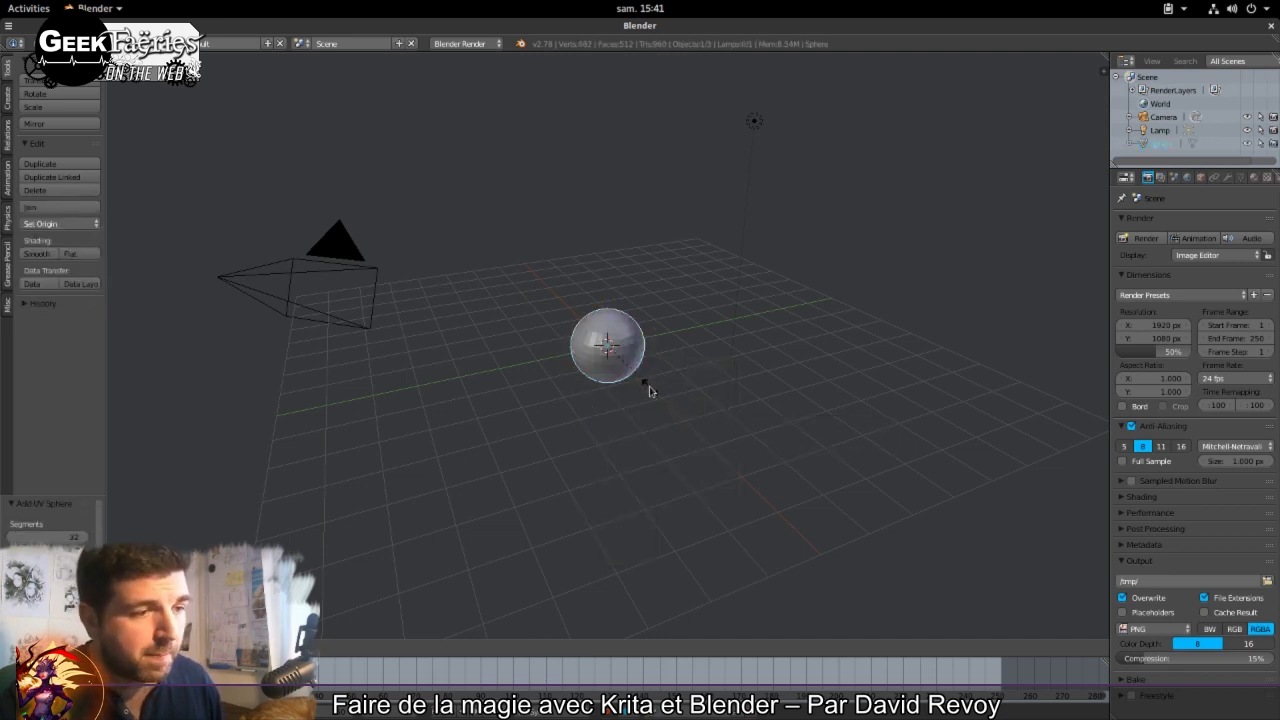
{"action": "left_click", "coordinate": [706, 477]}
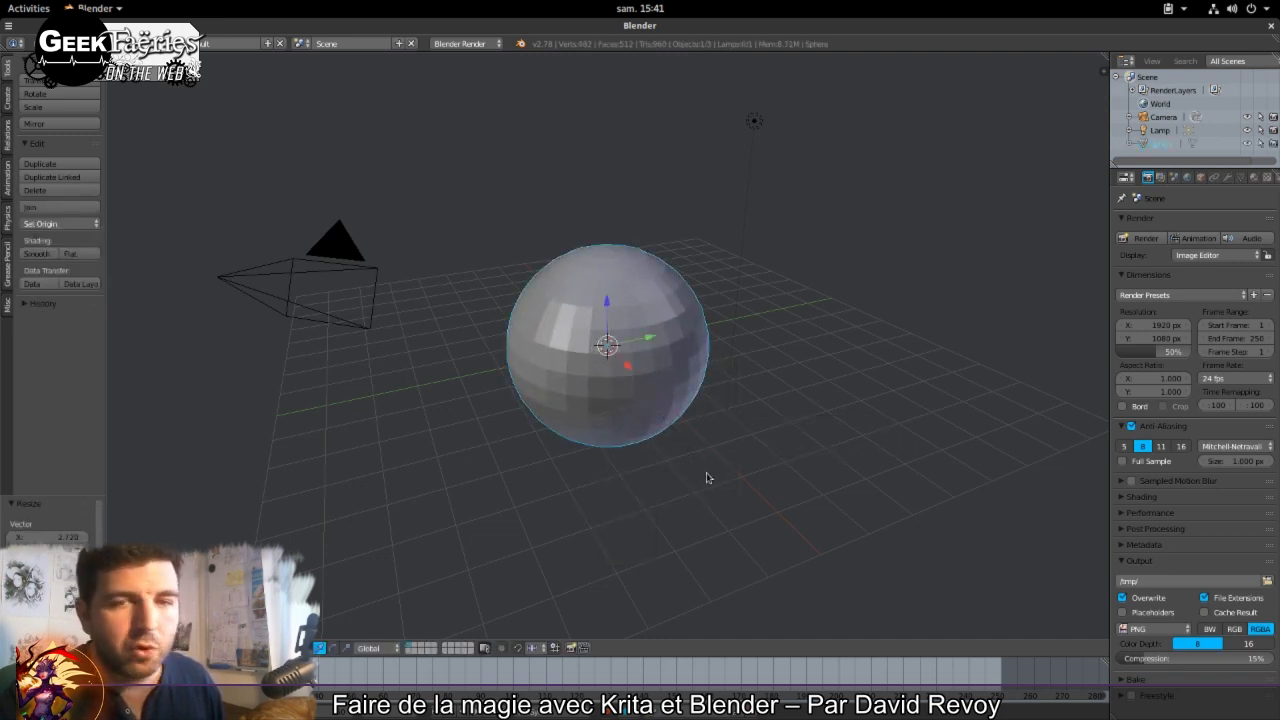
{"action": "scroll", "coordinate": [452, 417], "scroll_direction": "up", "scroll_amount": 2}
{"action": "left_click_drag", "start_coordinate": [453, 417], "coordinate": [545, 404]}
{"action": "scroll", "coordinate": [612, 345], "scroll_direction": "up", "scroll_amount": 1}
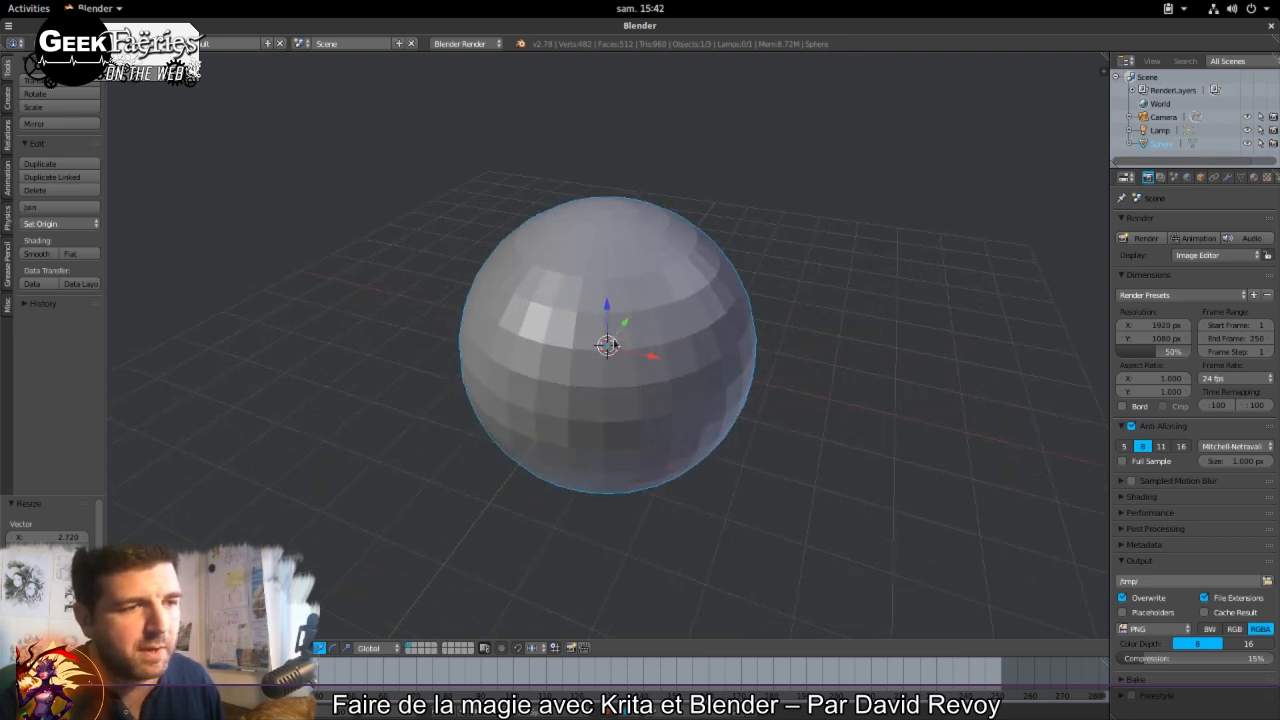
{"action": "scroll", "coordinate": [99, 529], "scroll_direction": "down", "scroll_amount": 8}
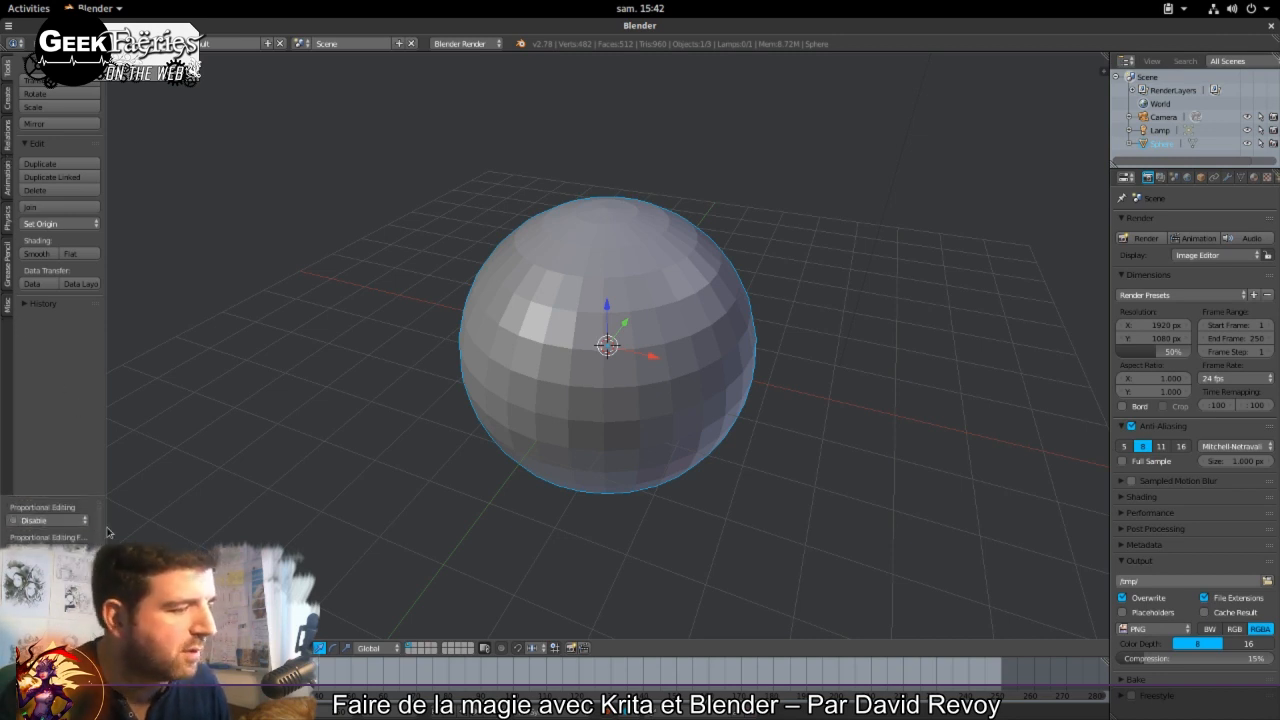
{"action": "scroll", "coordinate": [98, 517], "scroll_direction": "up", "scroll_amount": 4}
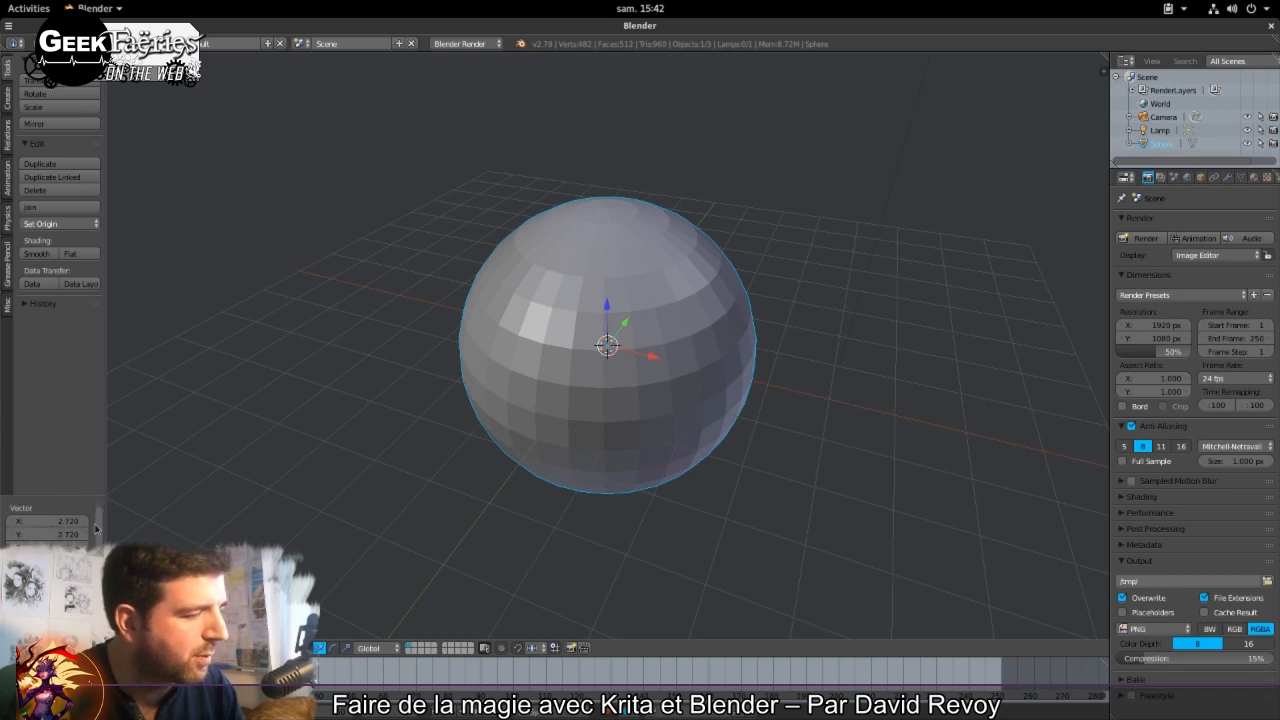
{"action": "scroll", "coordinate": [98, 517], "scroll_direction": "up", "scroll_amount": 2}
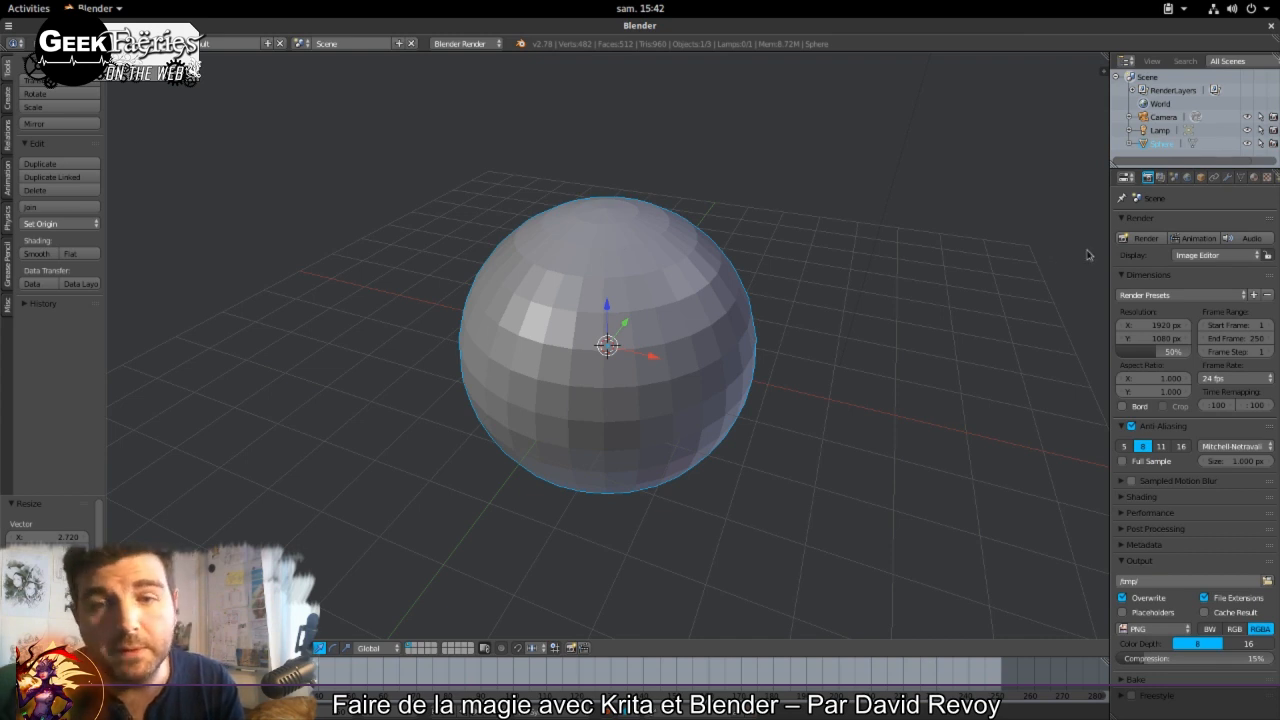
Step: Show the sphere's material properties and view the scene through the camera
{"action": "left_click", "coordinate": [1254, 178]}
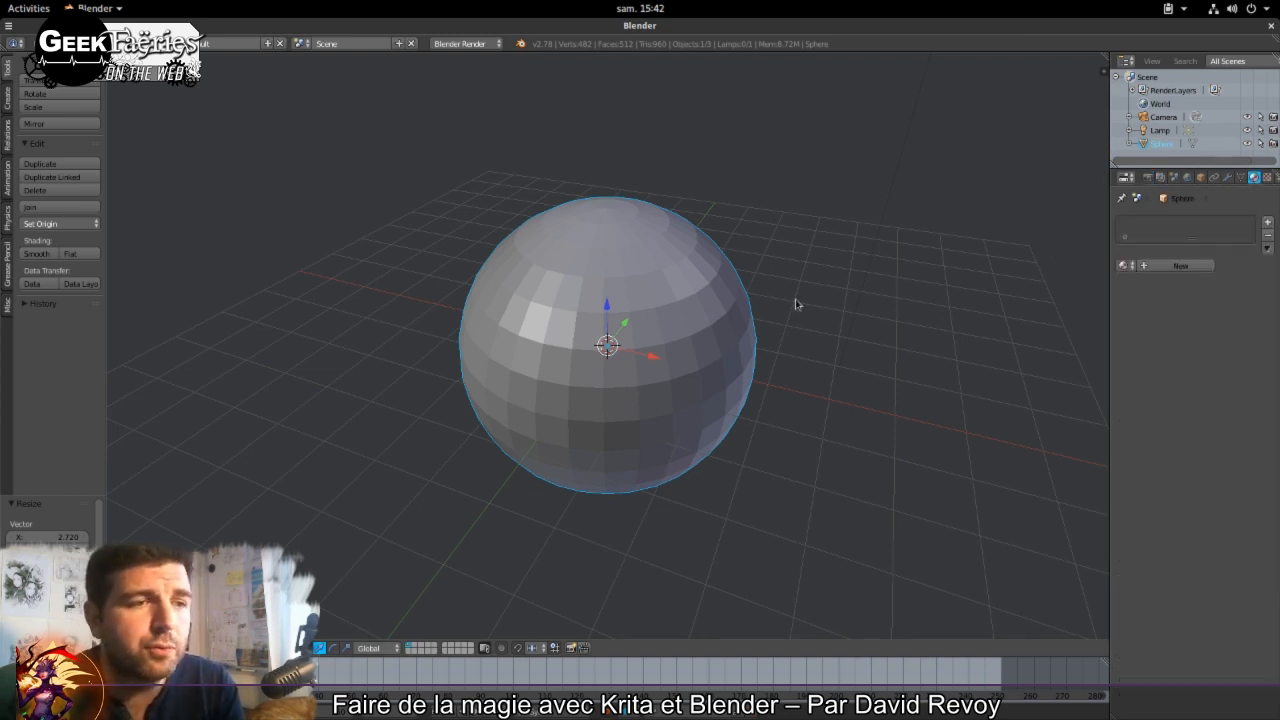
{"action": "mouse_move", "coordinate": [731, 468]}
{"action": "left_mouse_down"}
{"action": "mouse_move", "coordinate": [721, 460]}
{"action": "mouse_move", "coordinate": [737, 453]}
{"action": "left_mouse_up"}
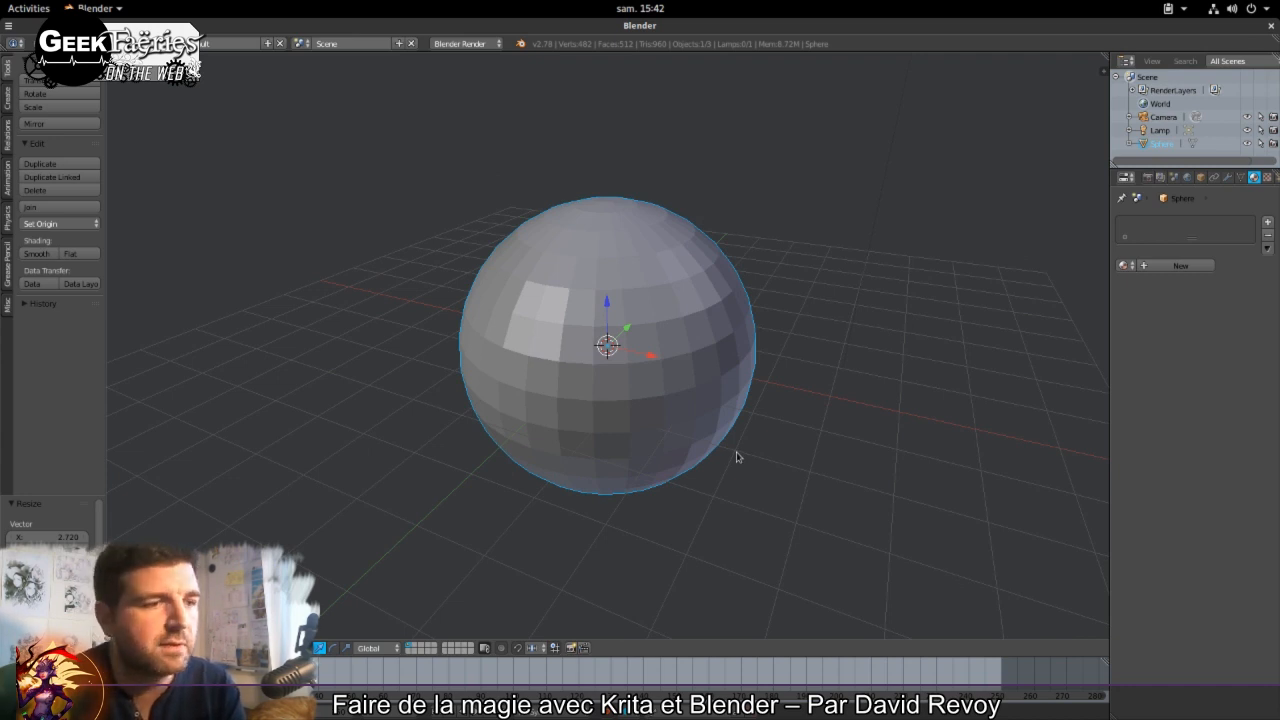
{"action": "key", "text": "KP_0"}
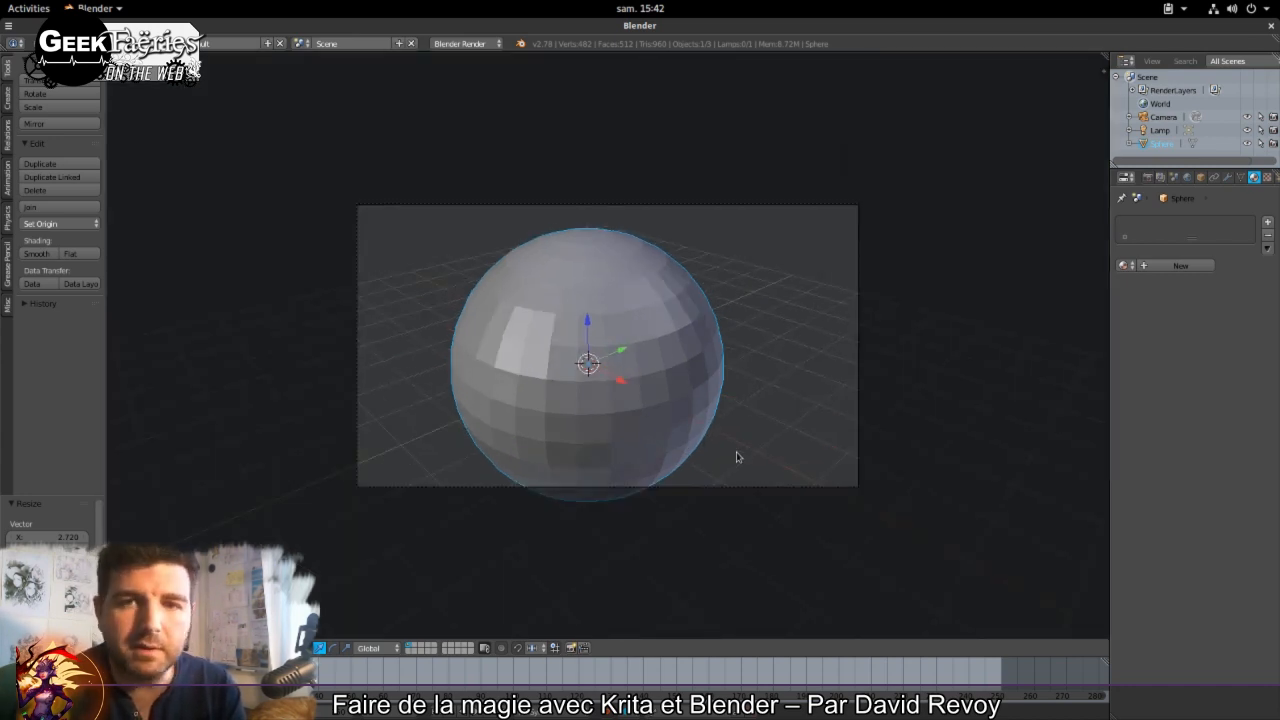
Step: Select the camera, reposition it to centre the sphere in the frame, and pull it back along its local Z axis
{"action": "right_click", "coordinate": [863, 362]}
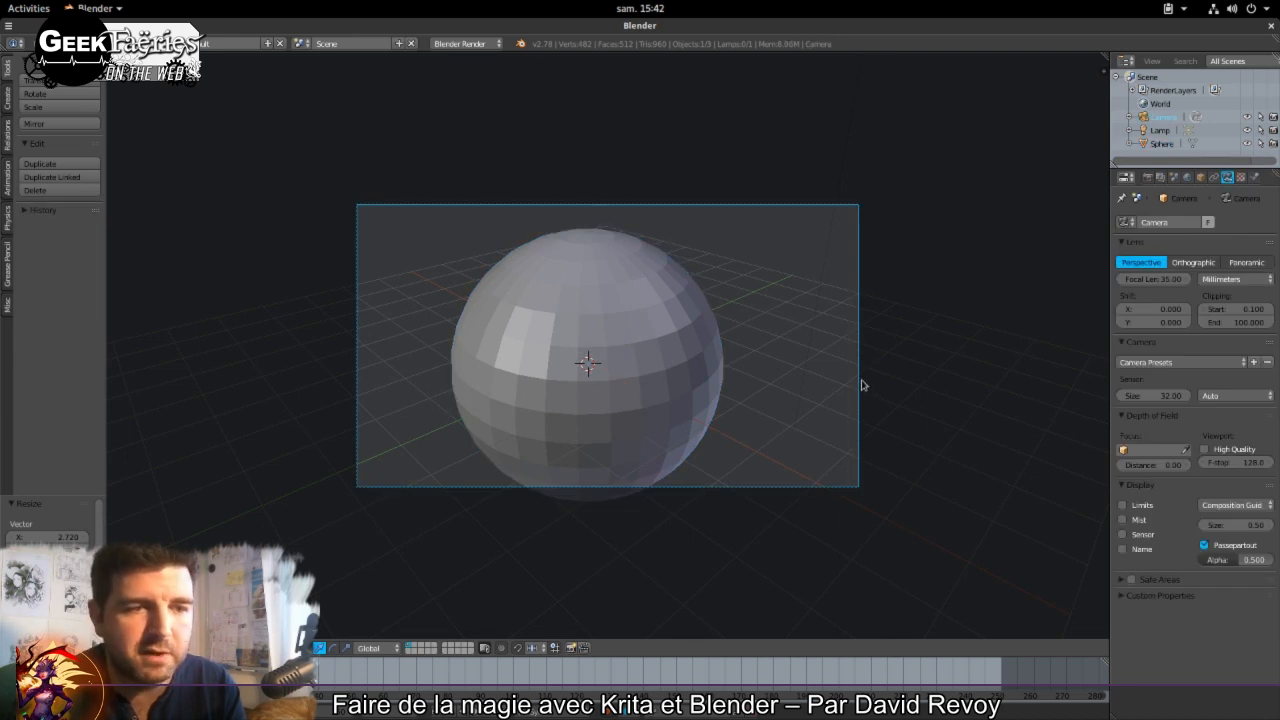
{"action": "key", "text": "g"}
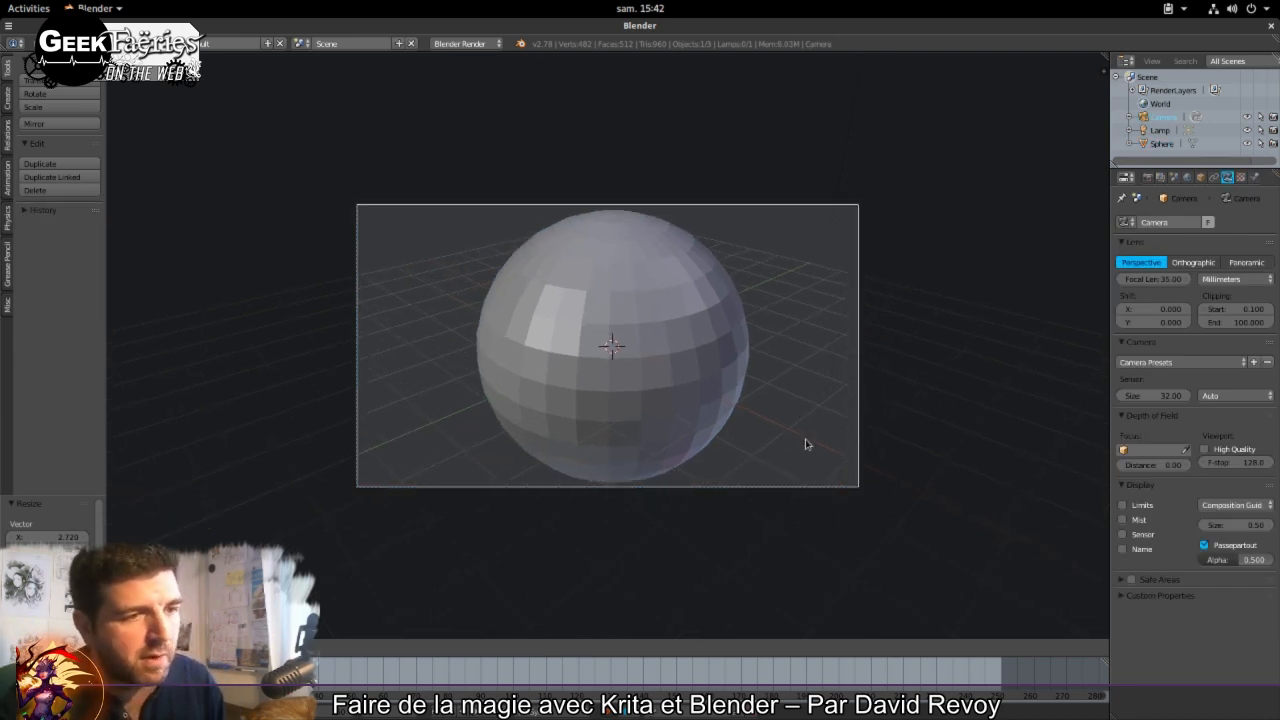
{"action": "left_click", "coordinate": [803, 440]}
{"action": "key", "text": "g"}
{"action": "key", "text": "z"}
{"action": "key", "text": "z"}
{"action": "left_click", "coordinate": [806, 513]}
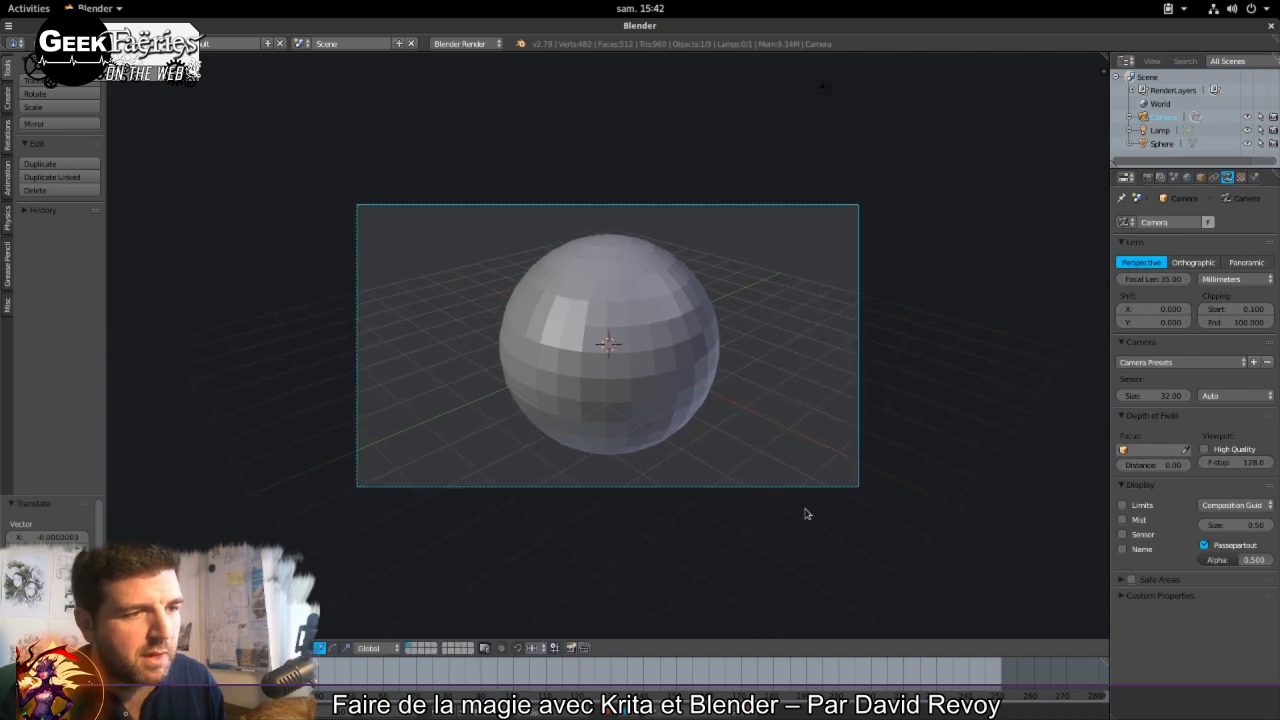
Step: Pull the camera slightly farther back along its local Z axis to leave more margin around the sphere
{"action": "key", "text": "super"}
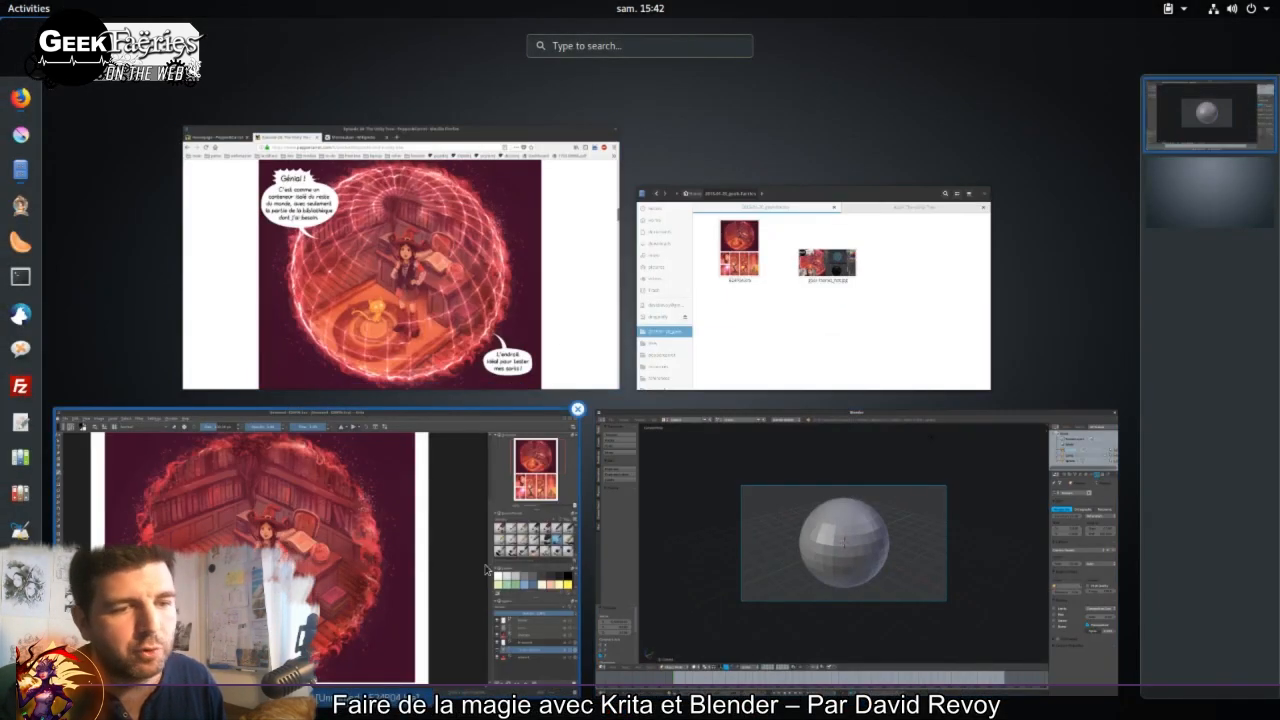
{"action": "left_click", "coordinate": [880, 543]}
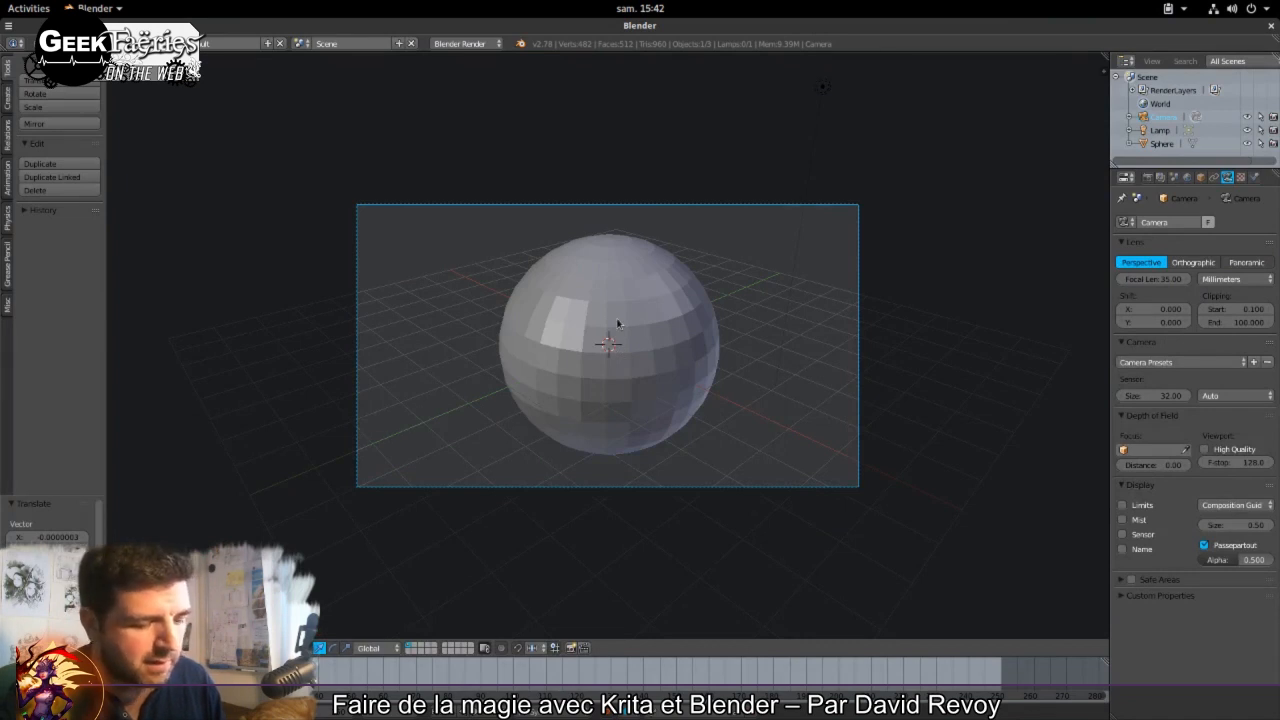
{"action": "key", "text": "g"}
{"action": "key", "text": "z"}
{"action": "key", "text": "z"}
{"action": "left_click", "coordinate": [627, 387]}
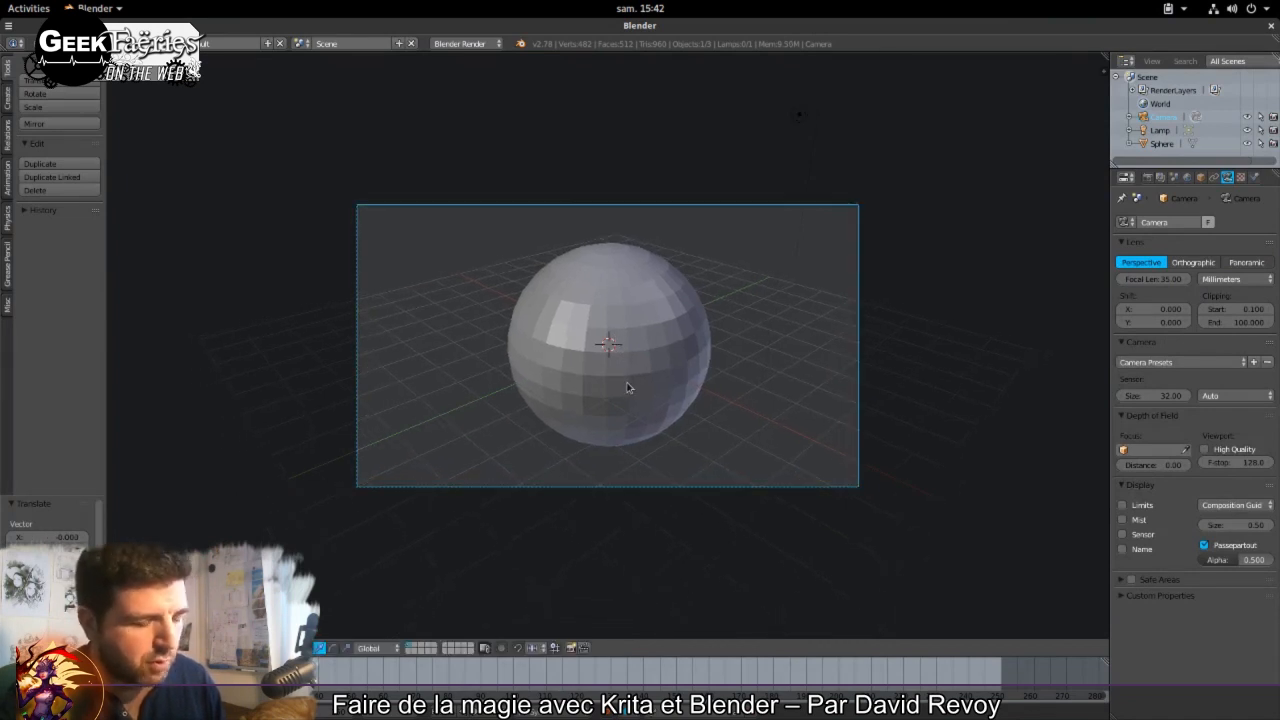
Step: Raise the camera and tilt it down with a trackball rotation of about 7.4°, framing the sphere centrally and slightly closer
{"action": "key", "text": "g"}
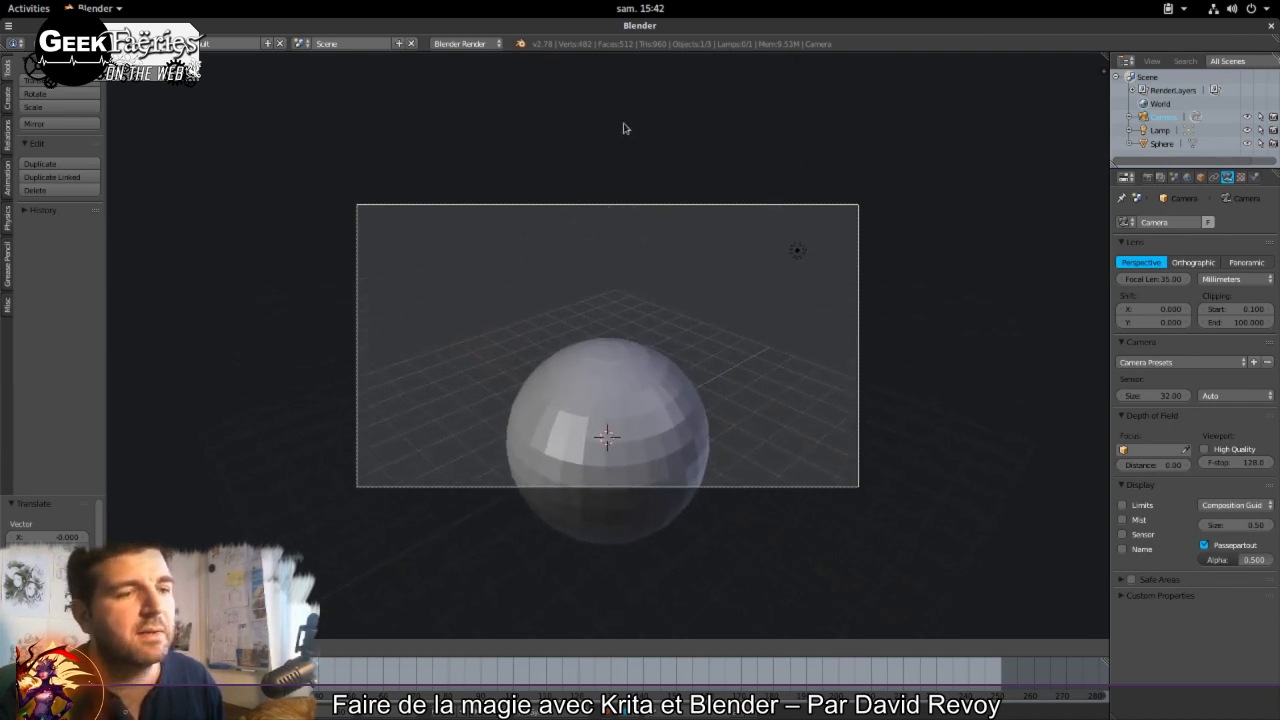
{"action": "left_click", "coordinate": [618, 184]}
{"action": "key", "text": "r"}
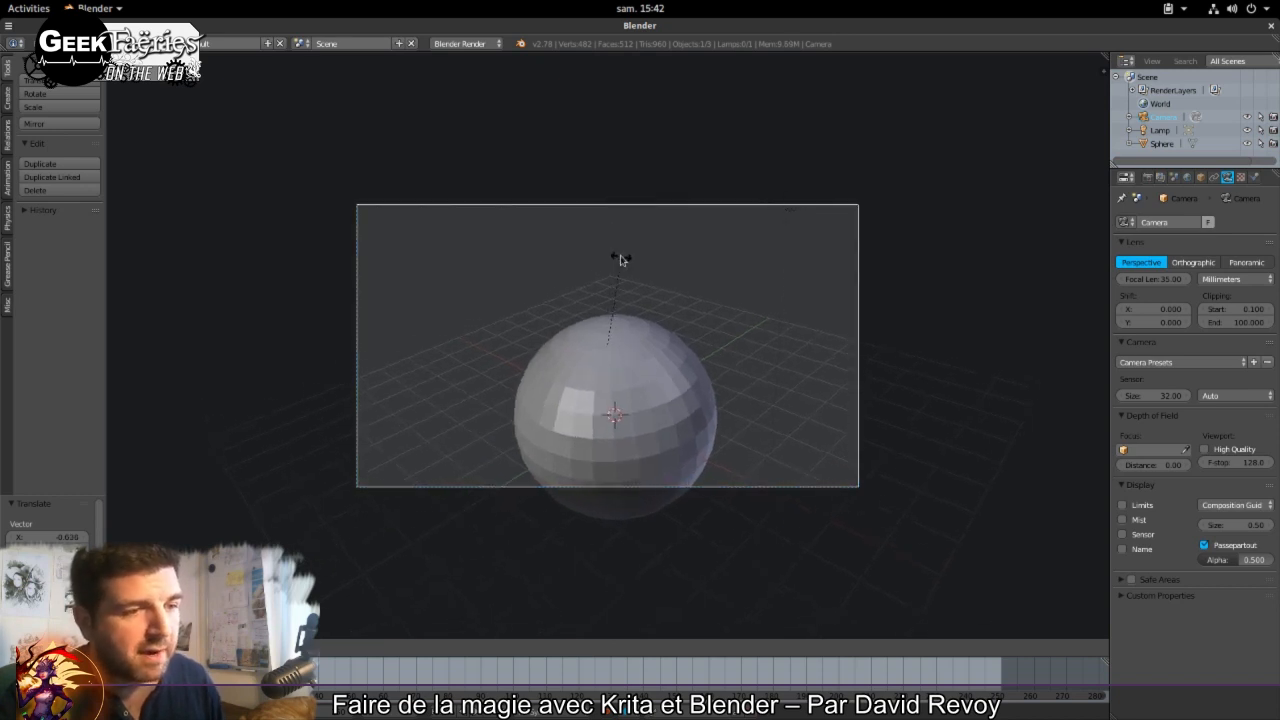
{"action": "key", "text": "r"}
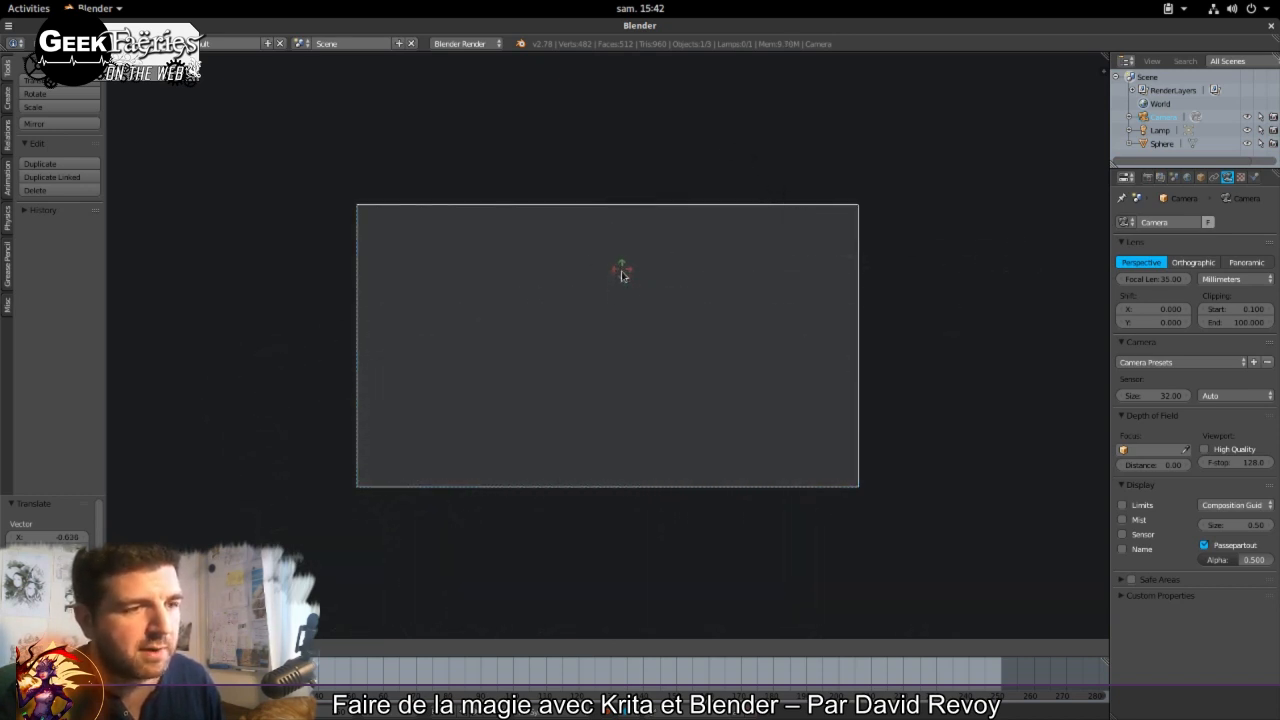
{"action": "right_click", "coordinate": [632, 341]}
{"action": "key", "text": "g"}
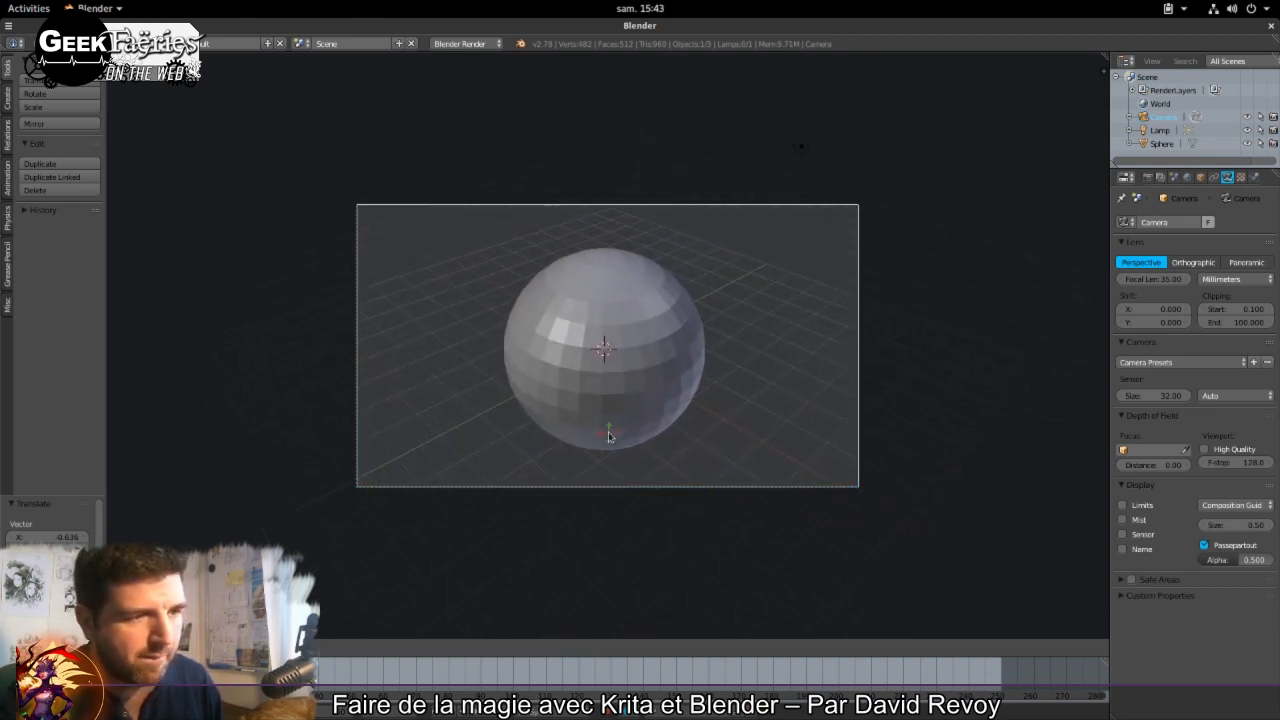
{"action": "left_click", "coordinate": [610, 436]}
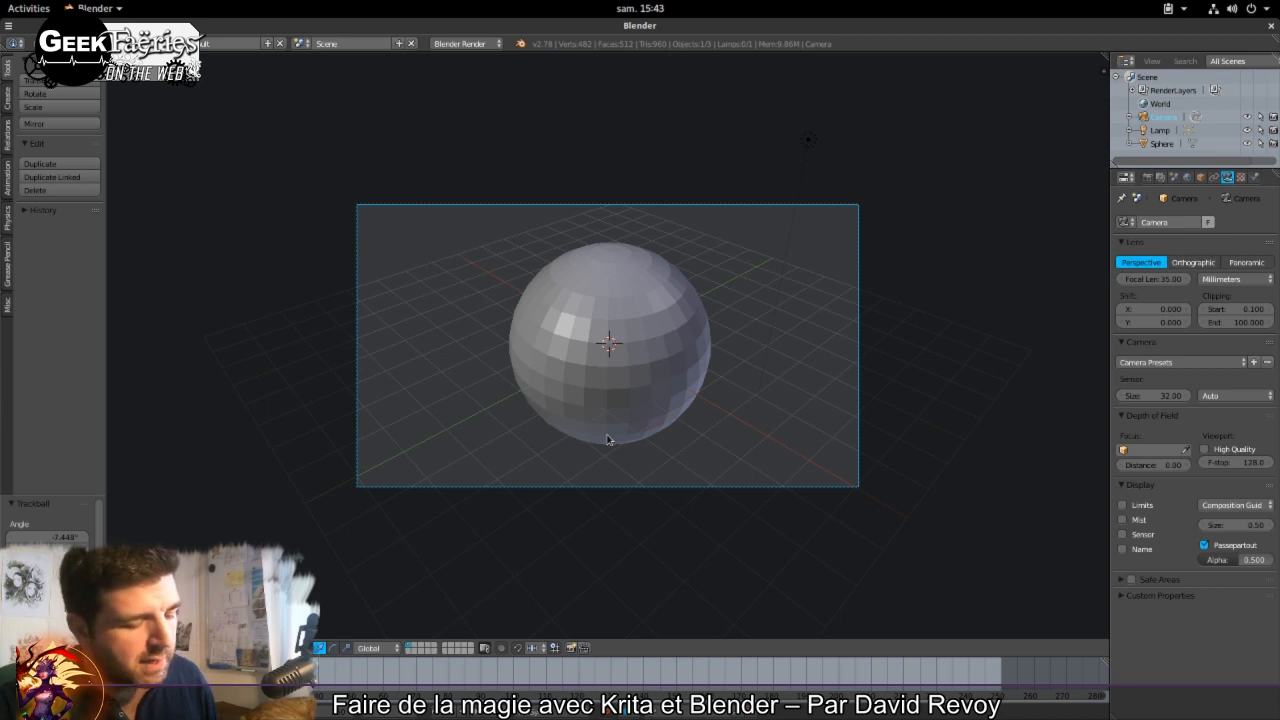
{"action": "key", "text": "r"}
{"action": "key", "text": "r"}
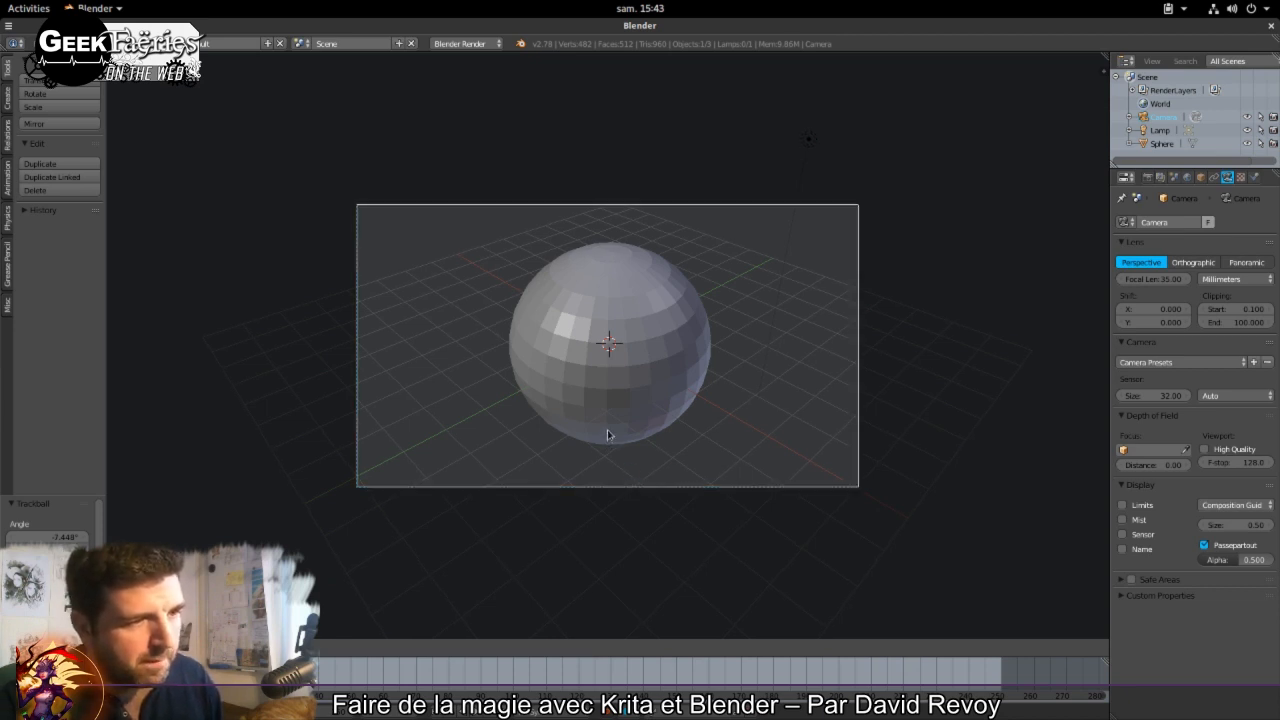
{"action": "left_click", "coordinate": [632, 365]}
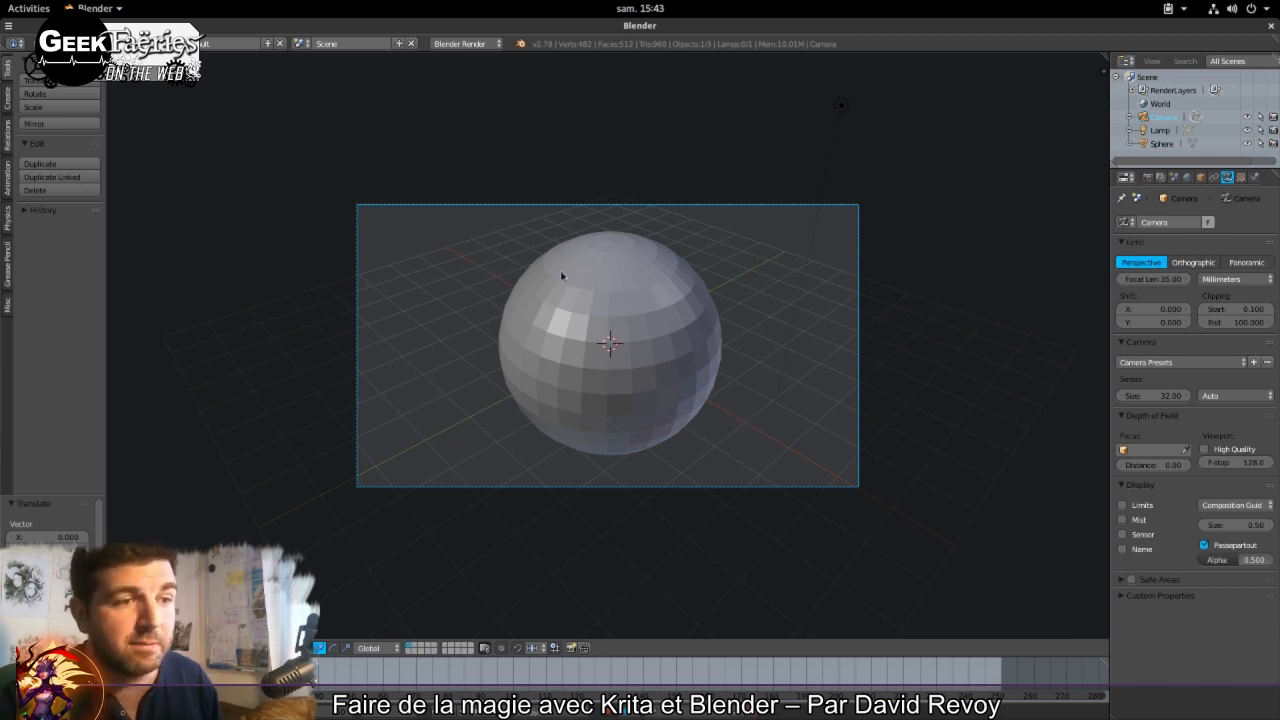
Step: Switch to Krita to examine the viewing angle of the painted scene, check the comic page reference, and return to Blender
{"action": "mouse_move", "coordinate": [0, 0]}
{"action": "left_click", "coordinate": [288, 470]}
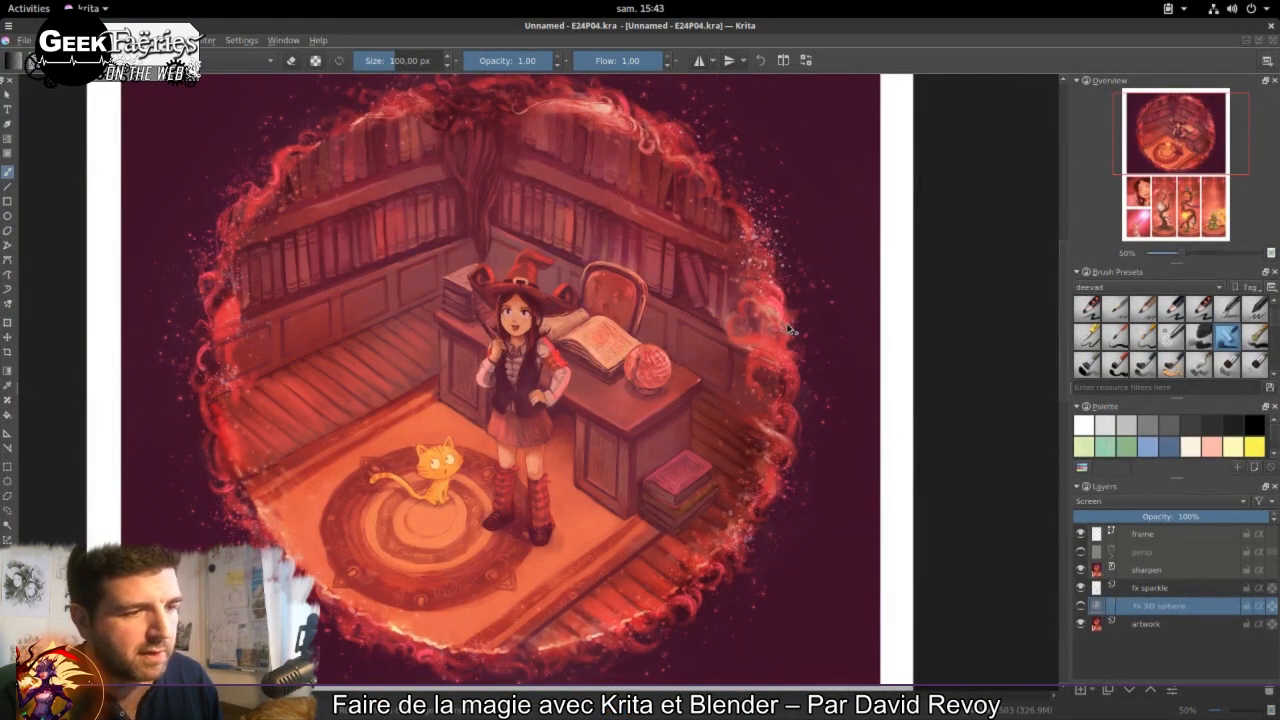
{"action": "mouse_move", "coordinate": [2, 6]}
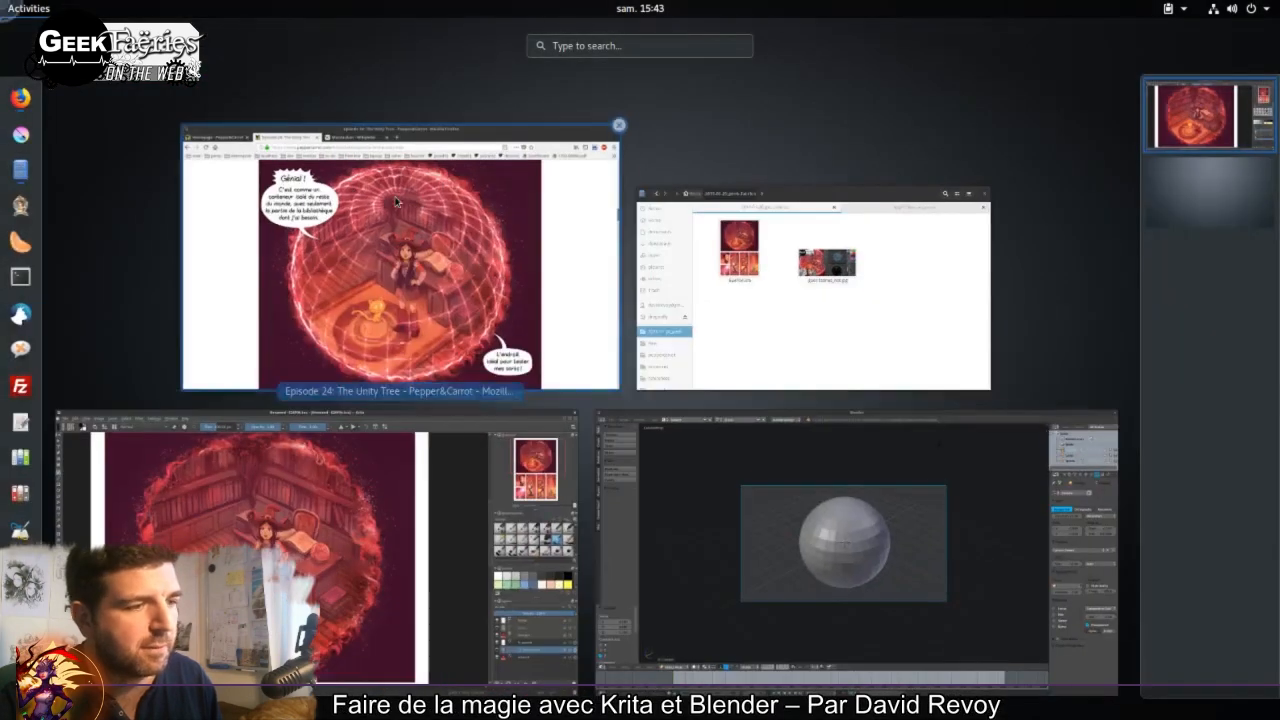
{"action": "left_click", "coordinate": [794, 486]}
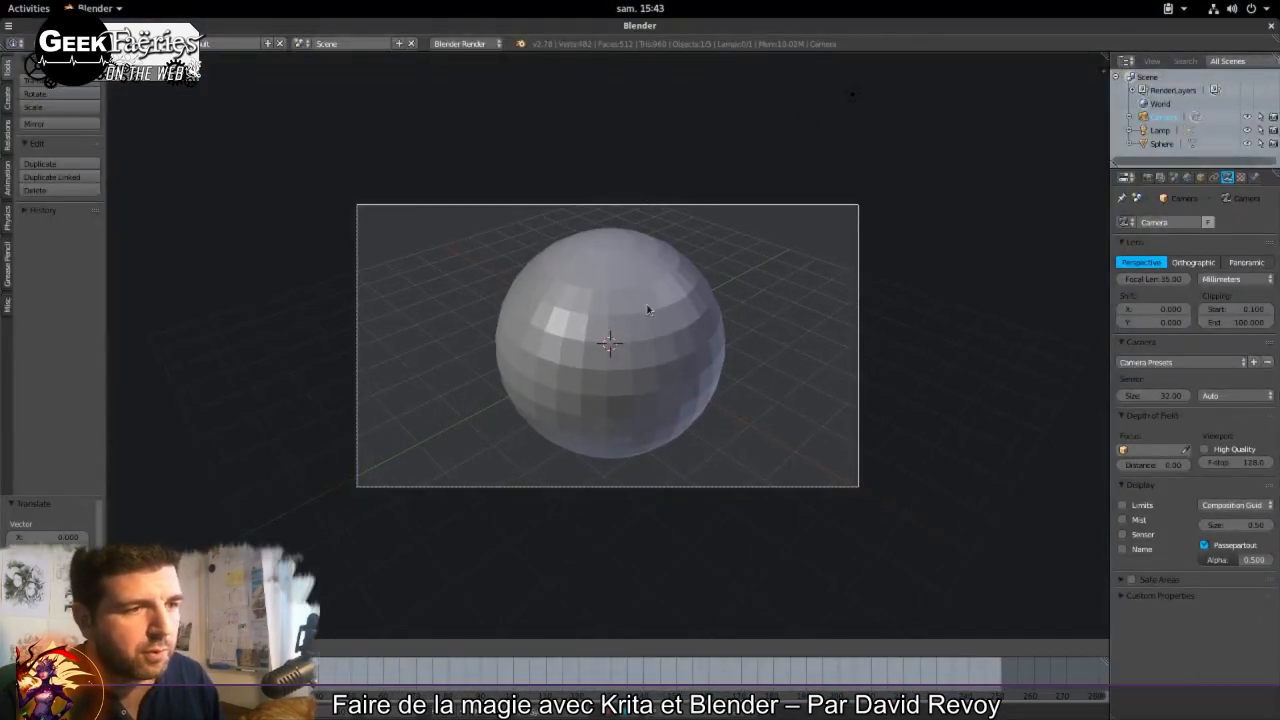
Step: Raise the camera a little more and trackball-rotate it by about 4° to recentre the sphere from a steeper viewpoint
{"action": "key", "text": "g"}
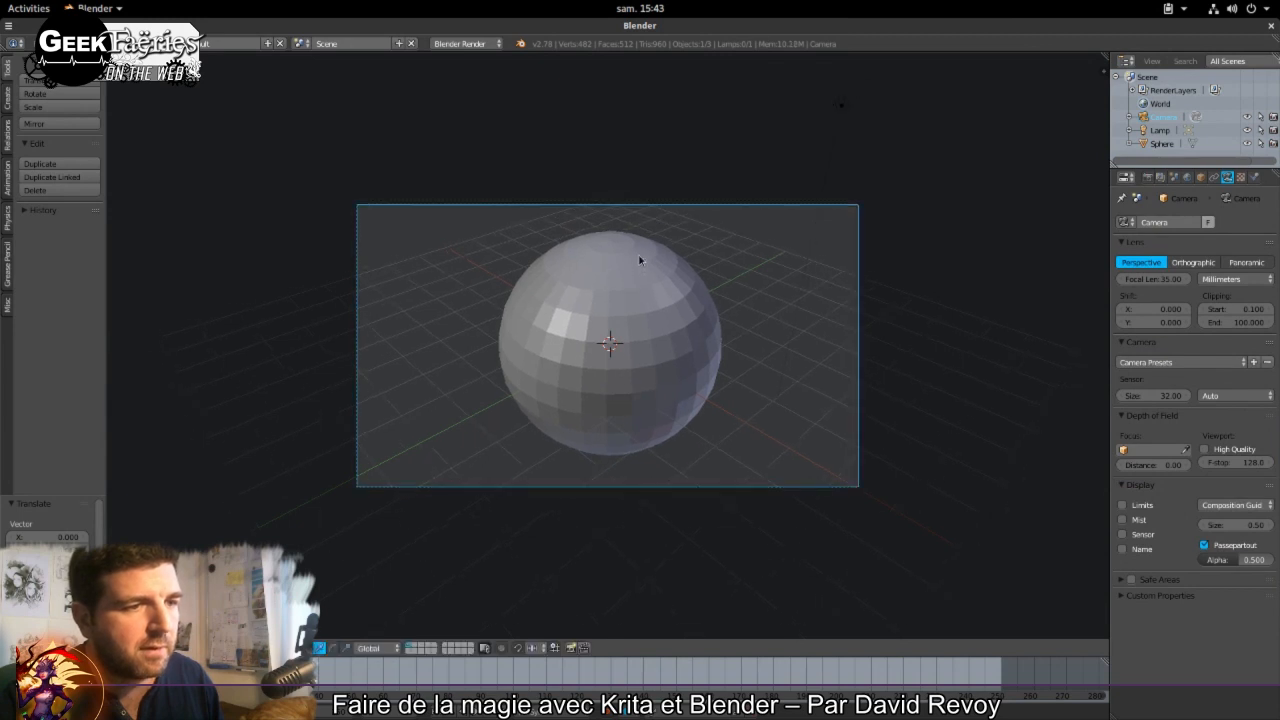
{"action": "left_click", "coordinate": [640, 103]}
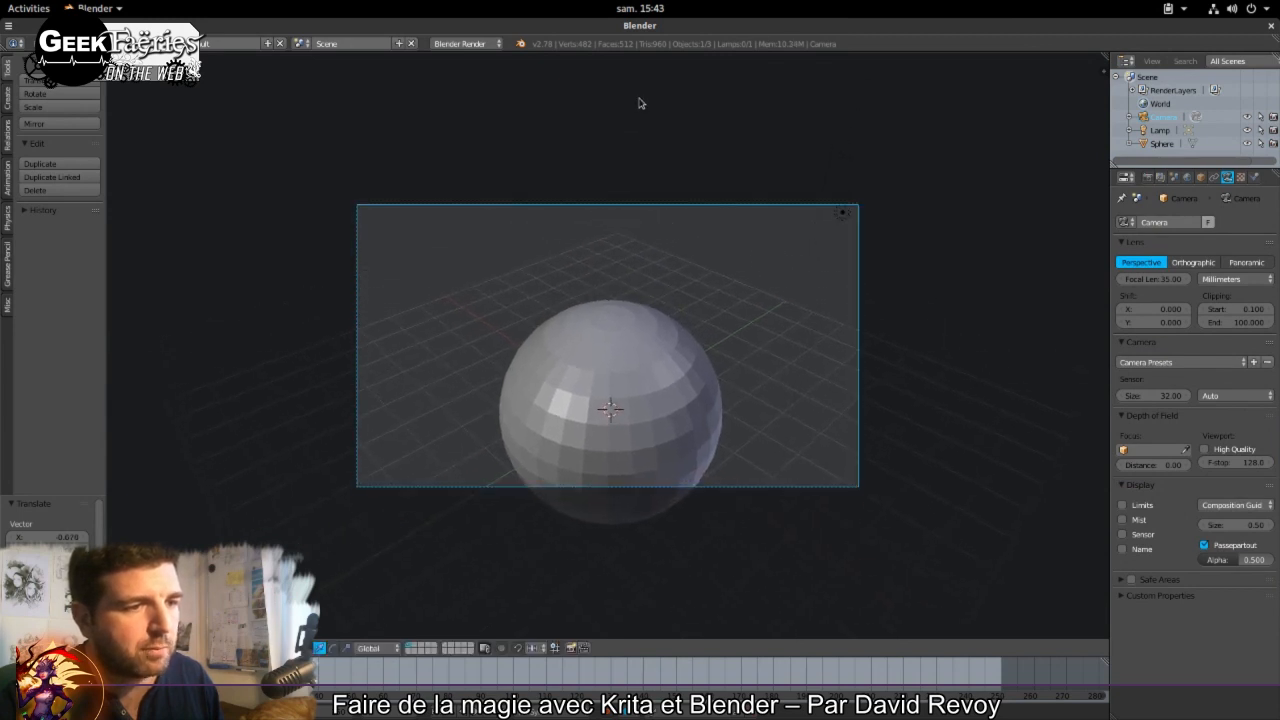
{"action": "key", "text": "g"}
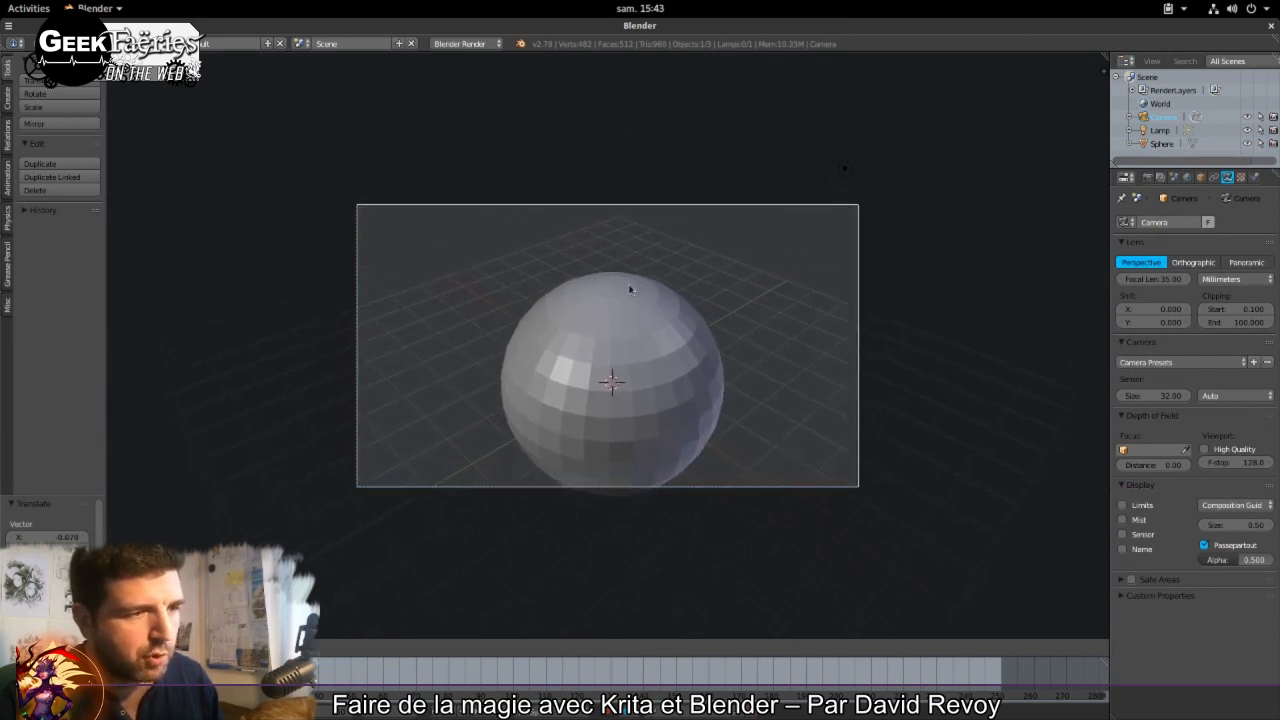
{"action": "left_click", "coordinate": [629, 288]}
{"action": "key", "text": "r"}
{"action": "key", "text": "r"}
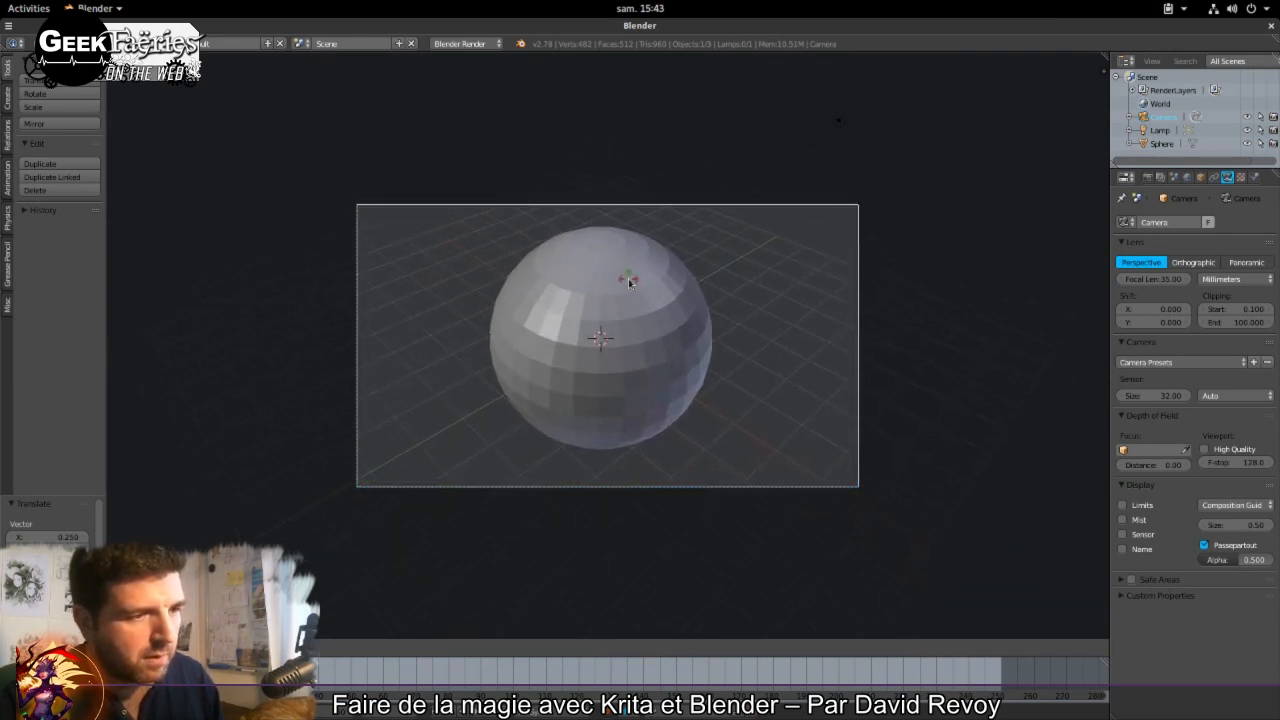
{"action": "left_click", "coordinate": [630, 281]}
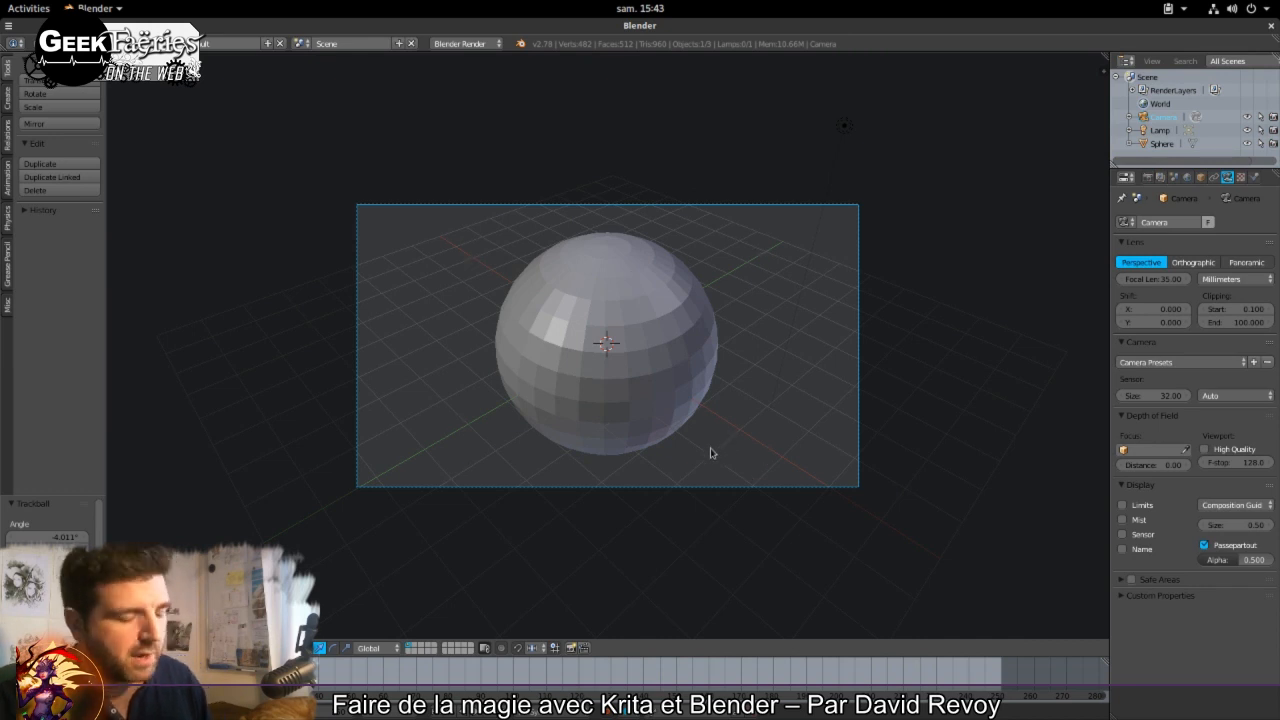
Step: Select the sphere, render a test image of the scene, and close the render view
{"action": "right_click", "coordinate": [650, 360]}
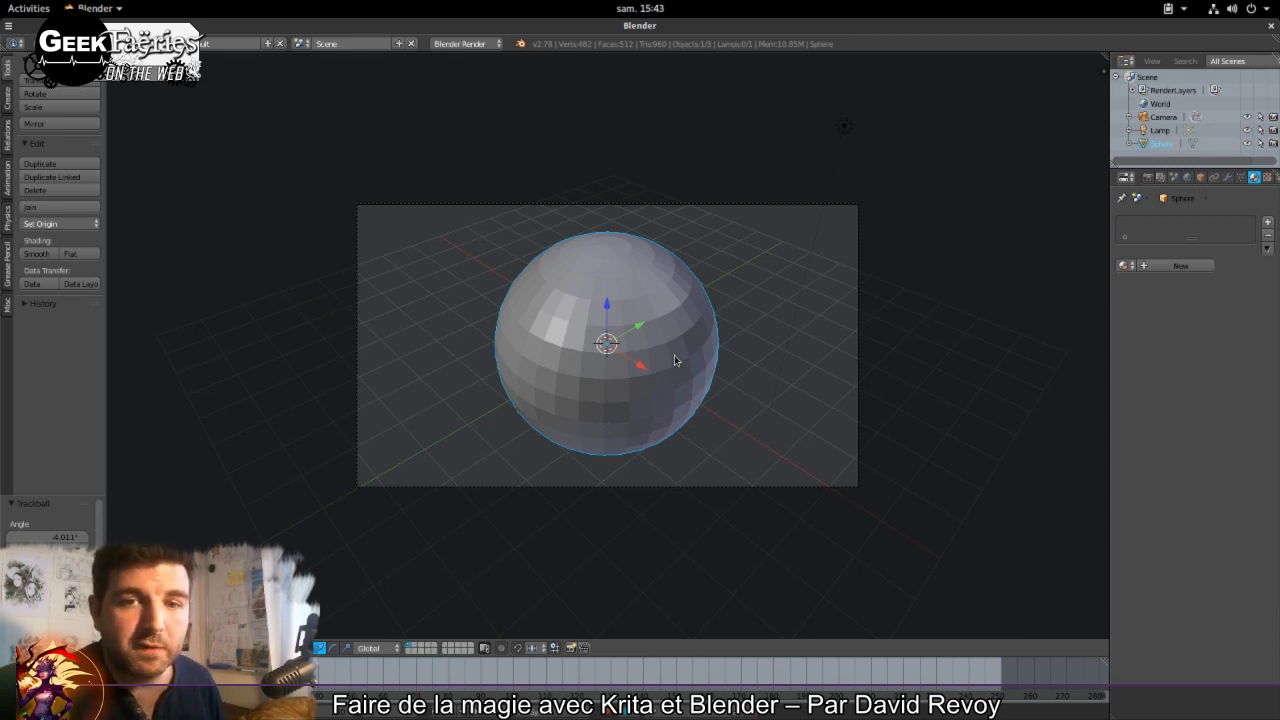
{"action": "key", "text": "F12"}
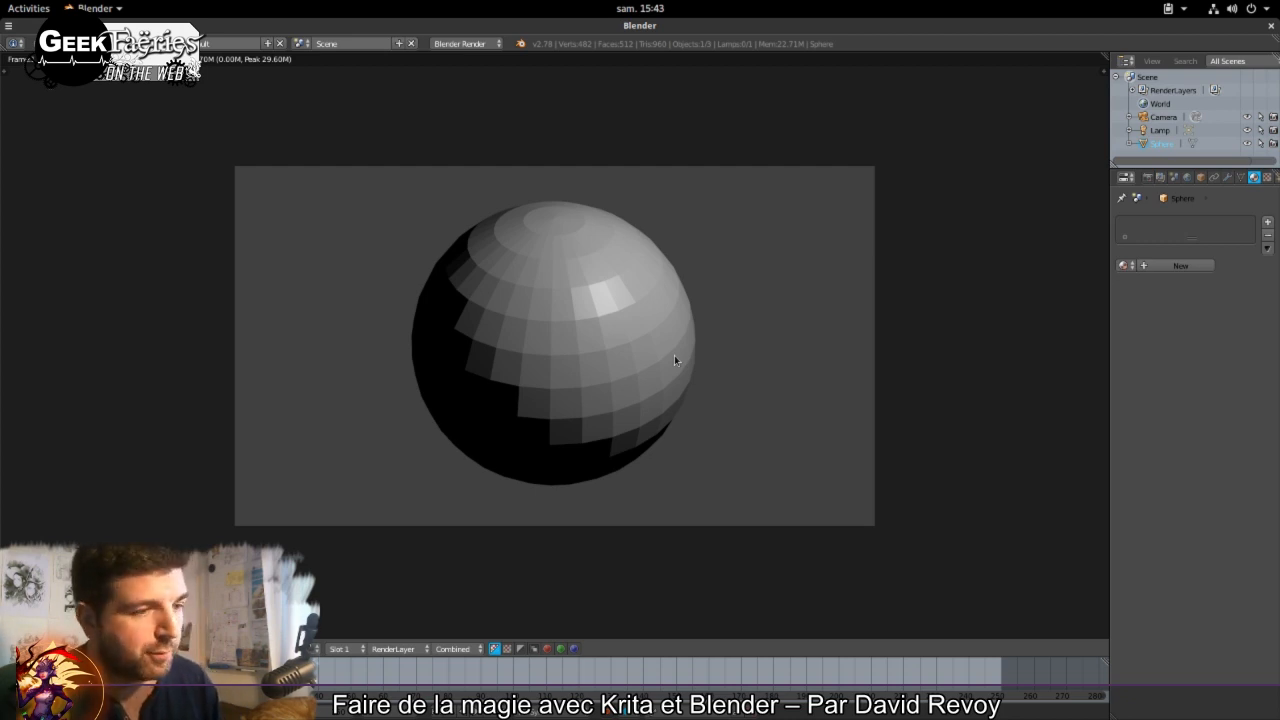
{"action": "key", "text": "Escape"}
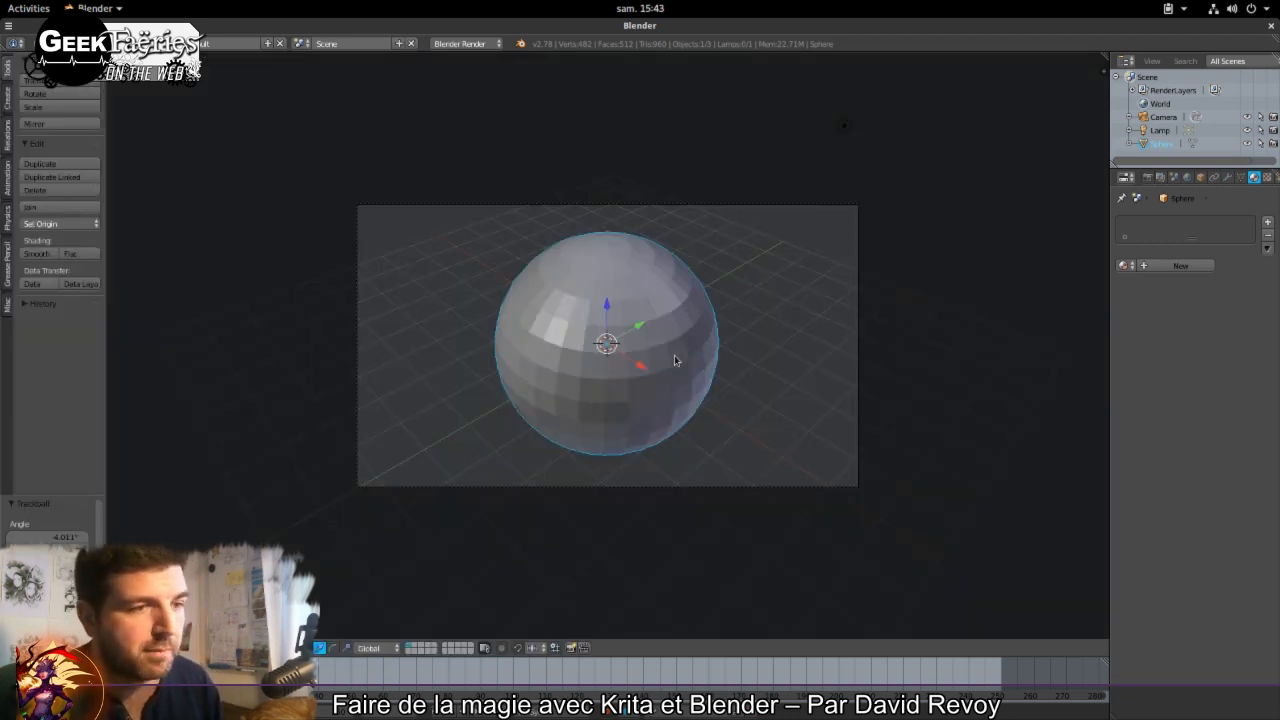
Step: Add a new material to the sphere, set its render type to Wire, and test-render the result
{"action": "left_click", "coordinate": [1175, 267]}
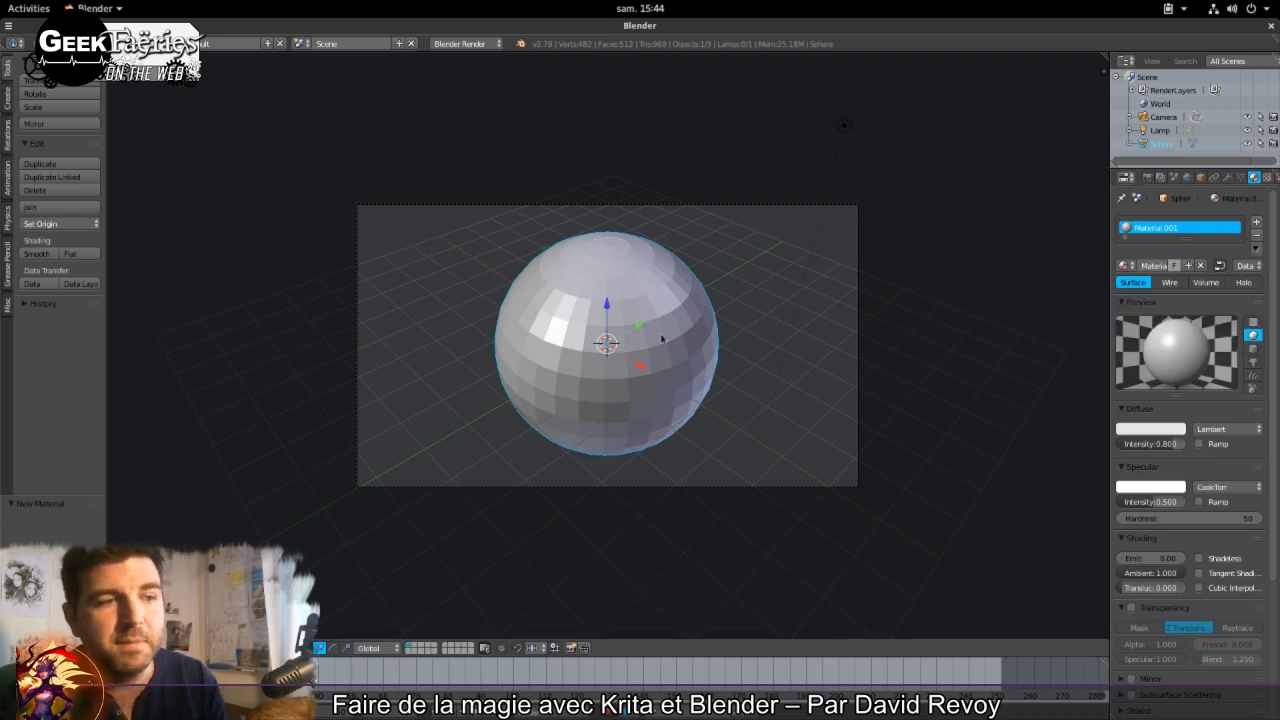
{"action": "key", "text": "z"}
{"action": "scroll", "coordinate": [633, 337], "scroll_direction": "up", "scroll_amount": 3}
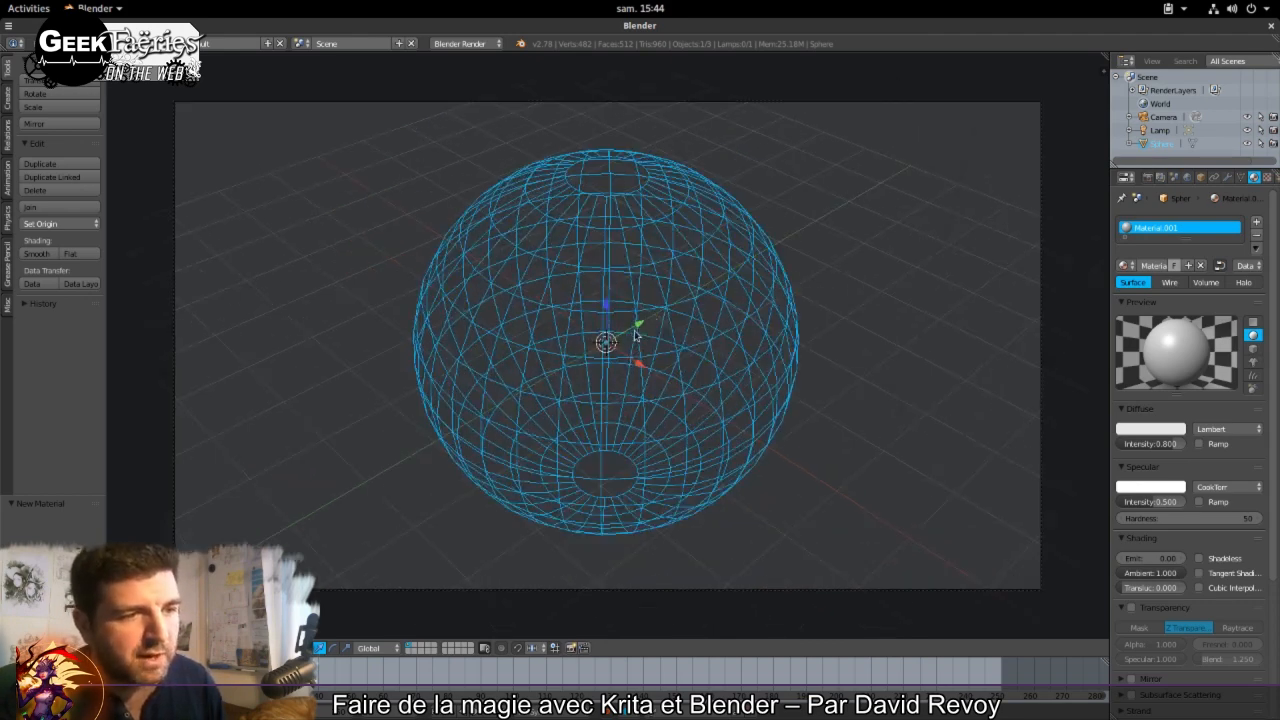
{"action": "key", "text": "z"}
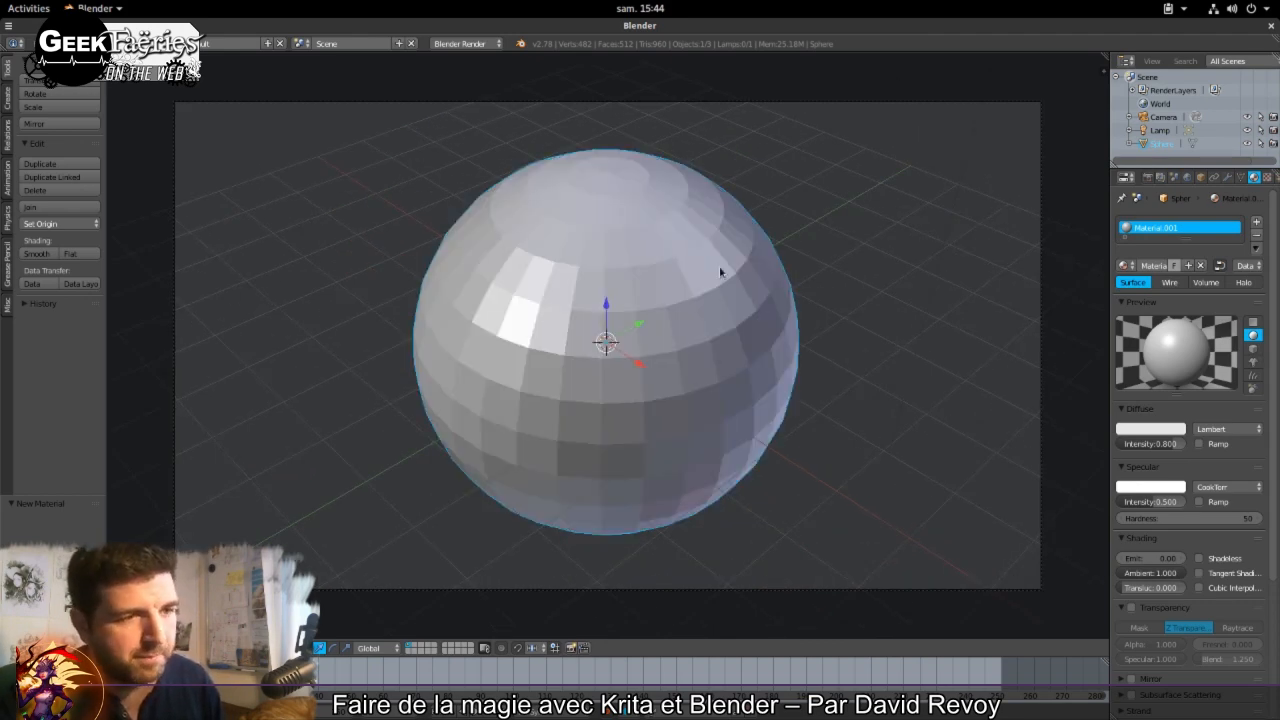
{"action": "scroll", "coordinate": [724, 319], "scroll_direction": "down", "scroll_amount": 1}
{"action": "left_click", "coordinate": [1168, 283]}
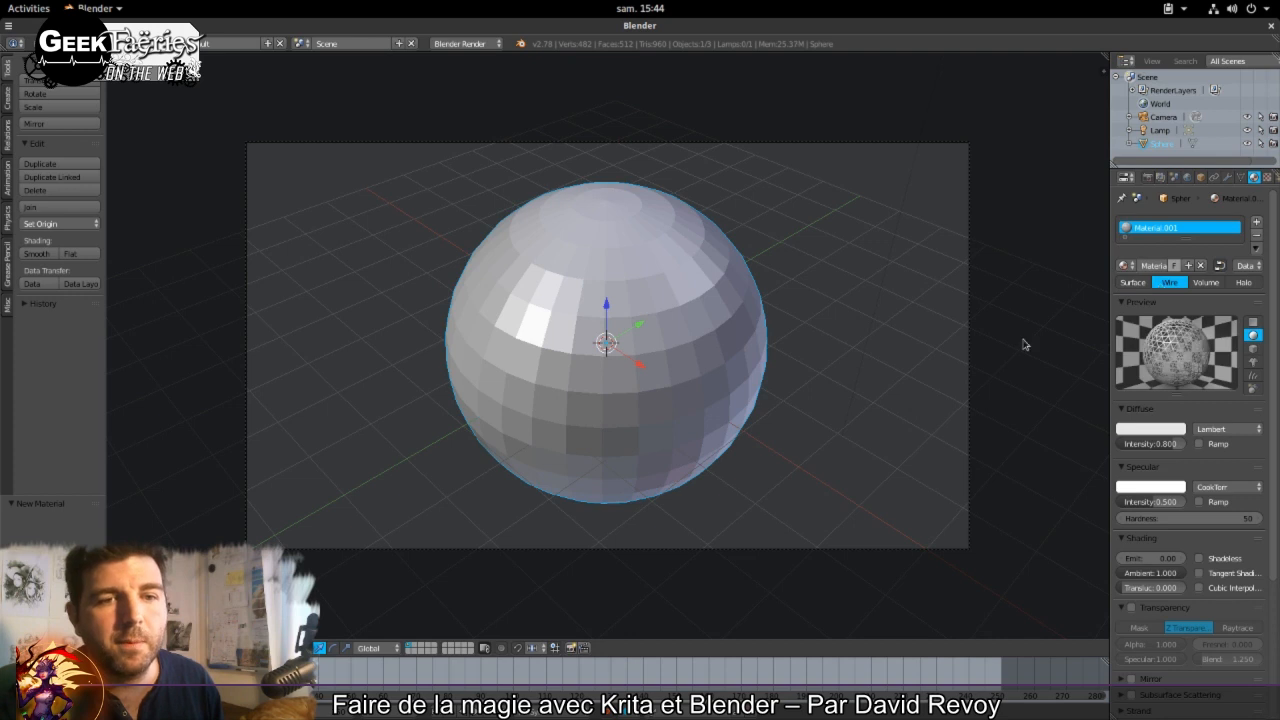
{"action": "key", "text": "F12"}
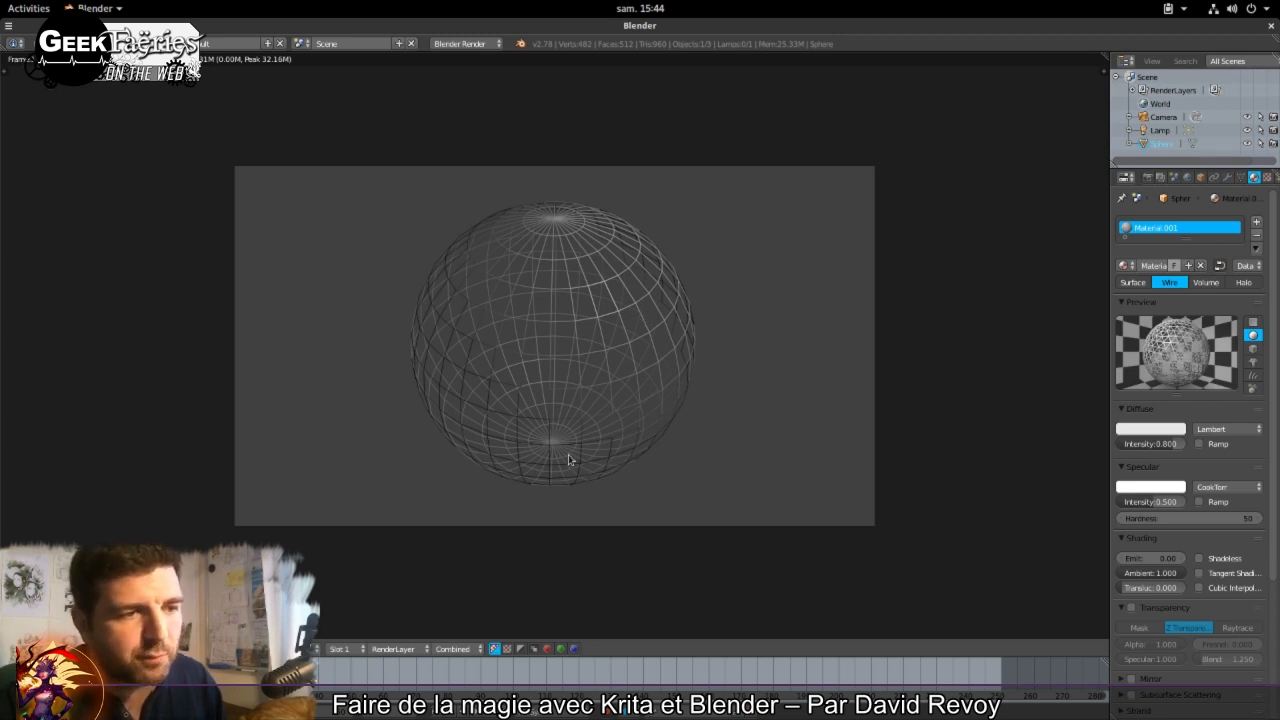
{"action": "key", "text": "Escape"}
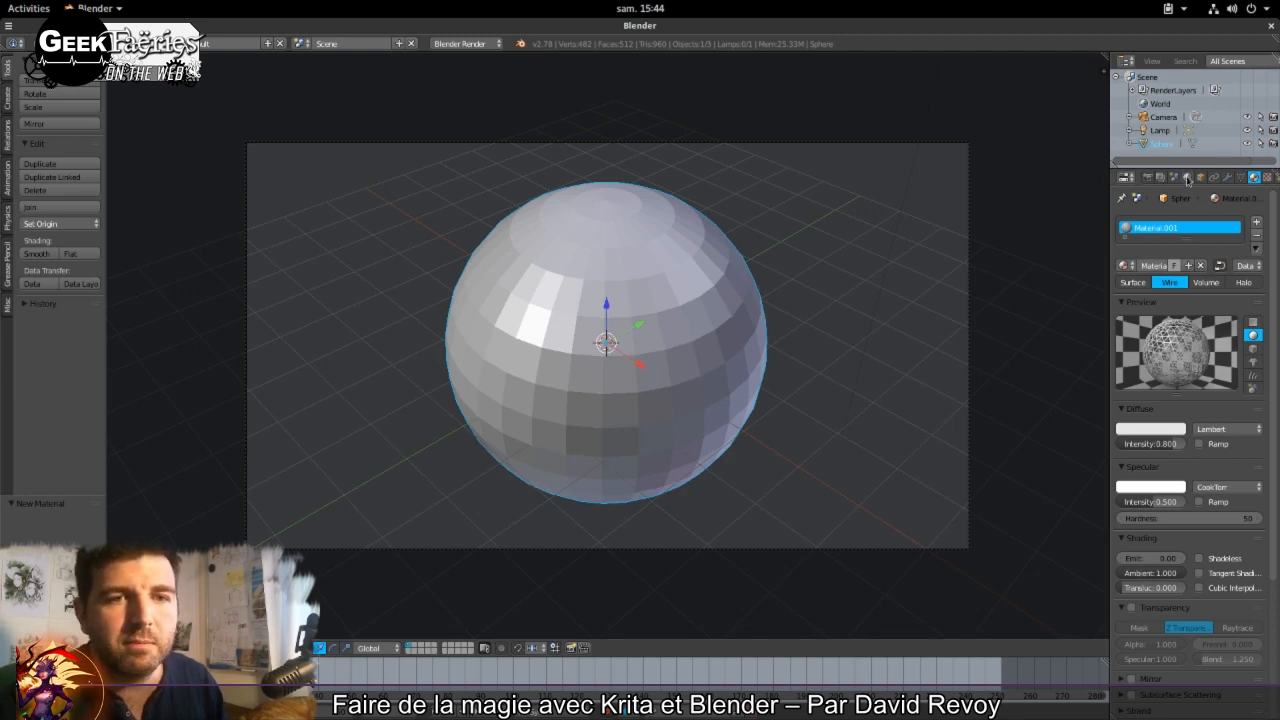
Step: Set the world's horizon color to black and test-render the wireframe sphere against it
{"action": "left_click", "coordinate": [1187, 177]}
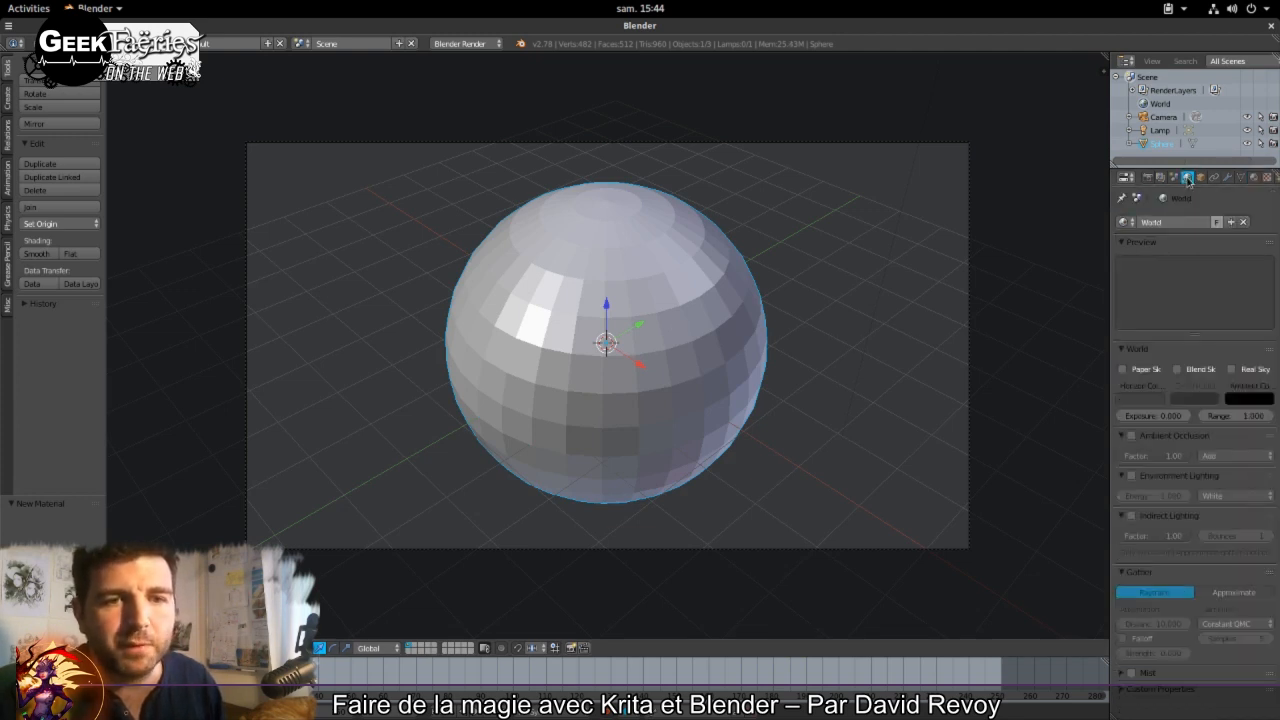
{"action": "left_click", "coordinate": [1134, 403]}
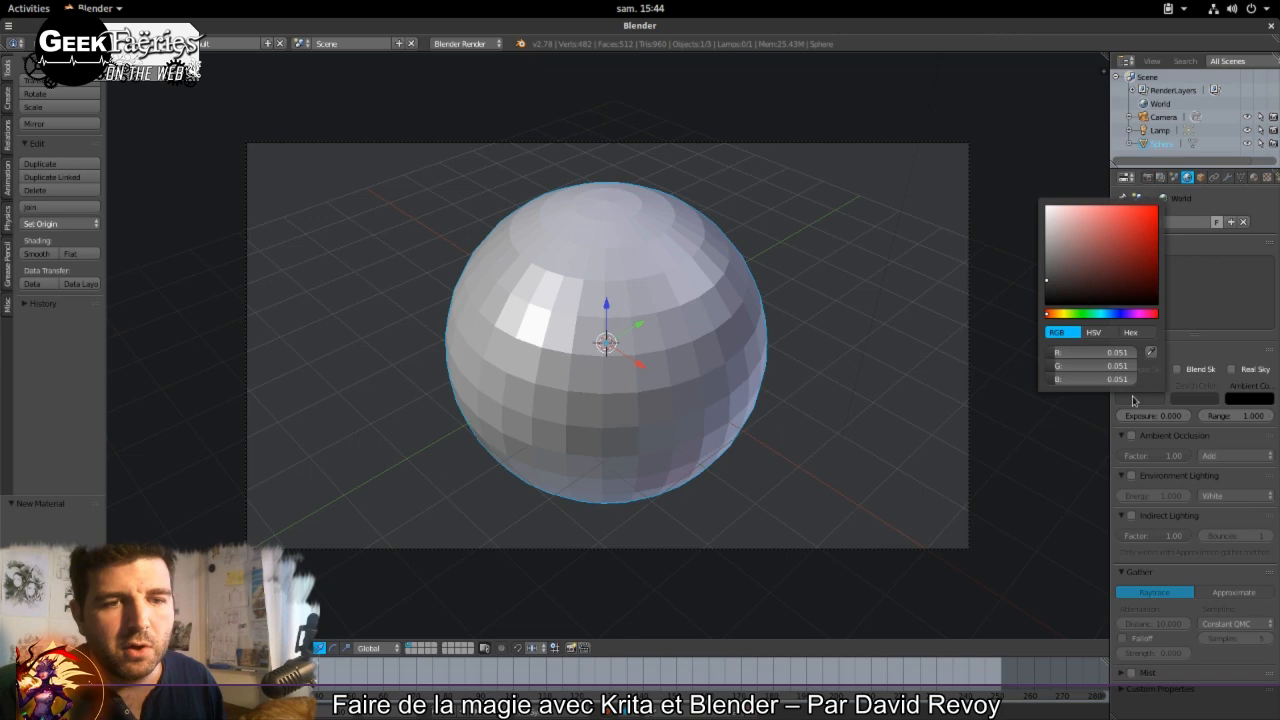
{"action": "left_click", "coordinate": [1075, 283]}
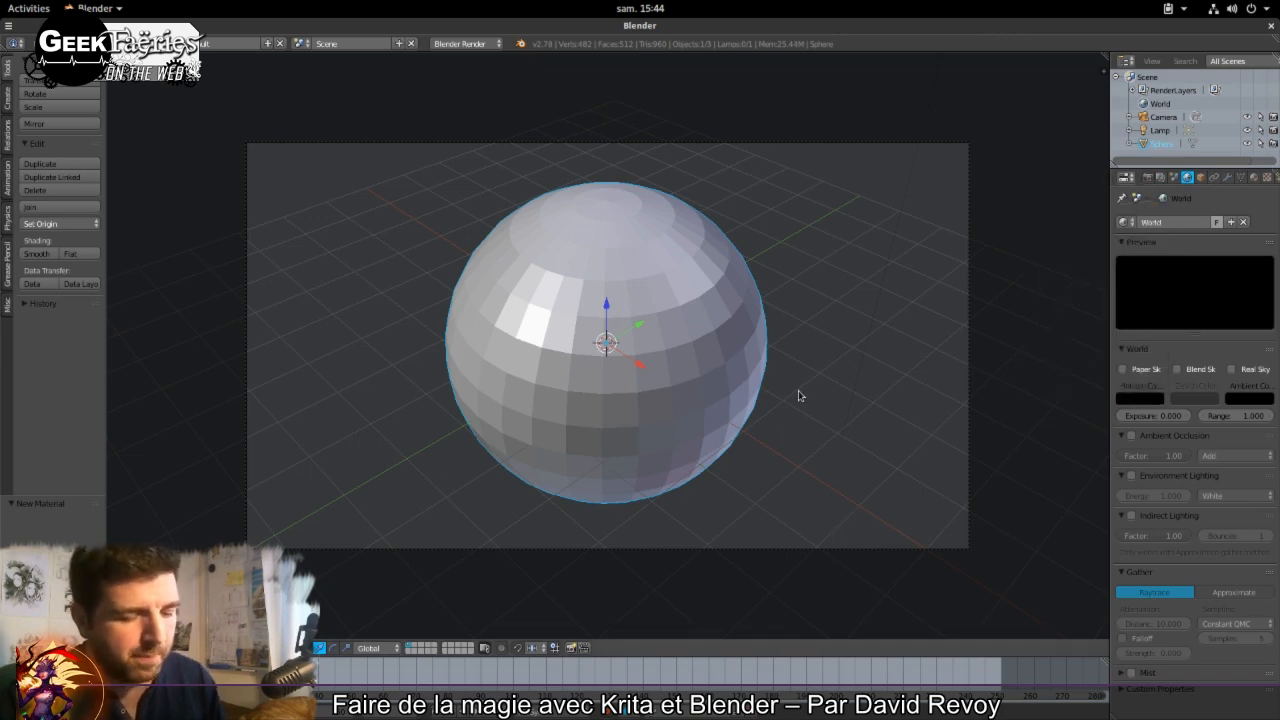
{"action": "key", "text": "F12"}
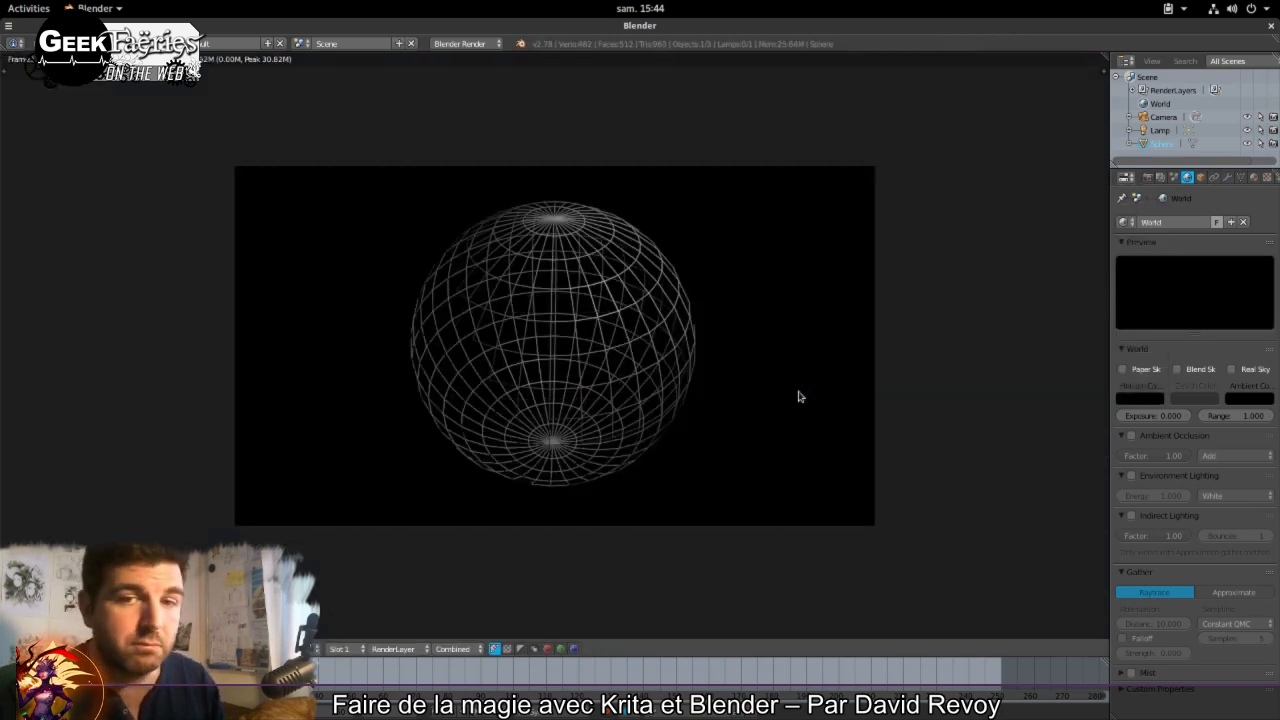
{"action": "key", "text": "Escape"}
Step: Make the sphere's wire material shadeless, test-render the scene, and close the render view
{"action": "left_click", "coordinate": [1254, 177]}
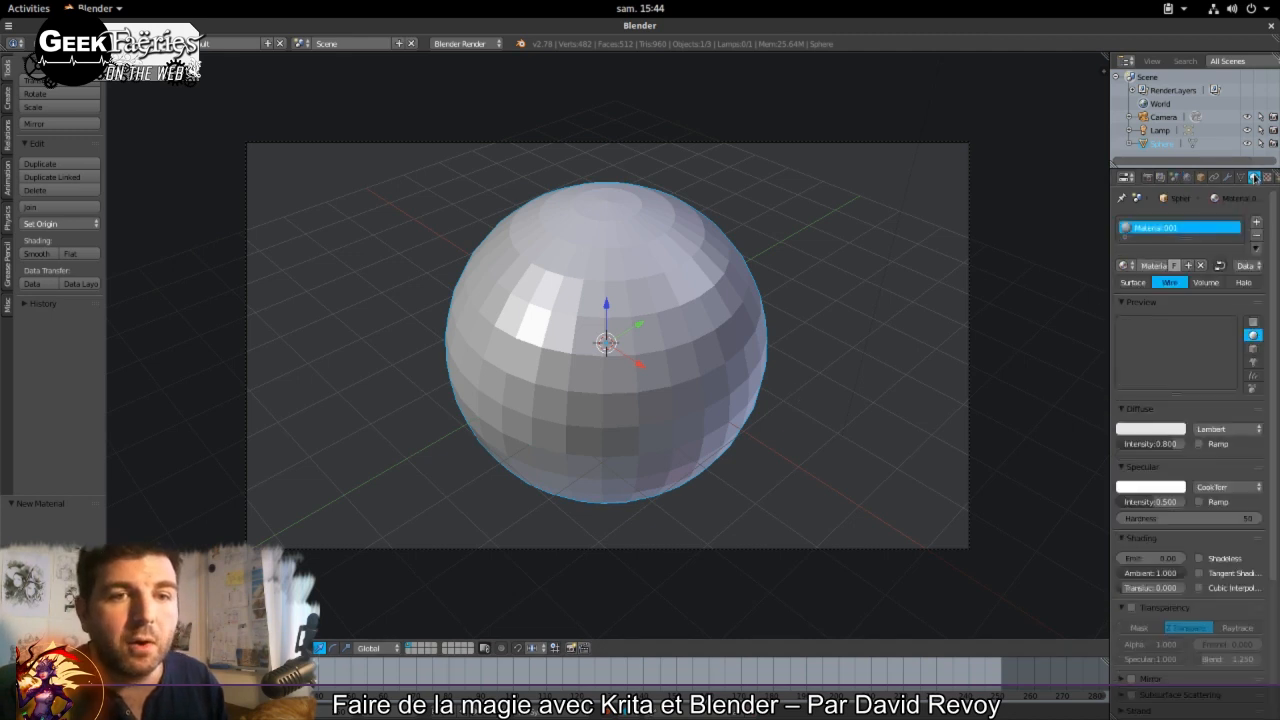
{"action": "left_click", "coordinate": [1199, 560]}
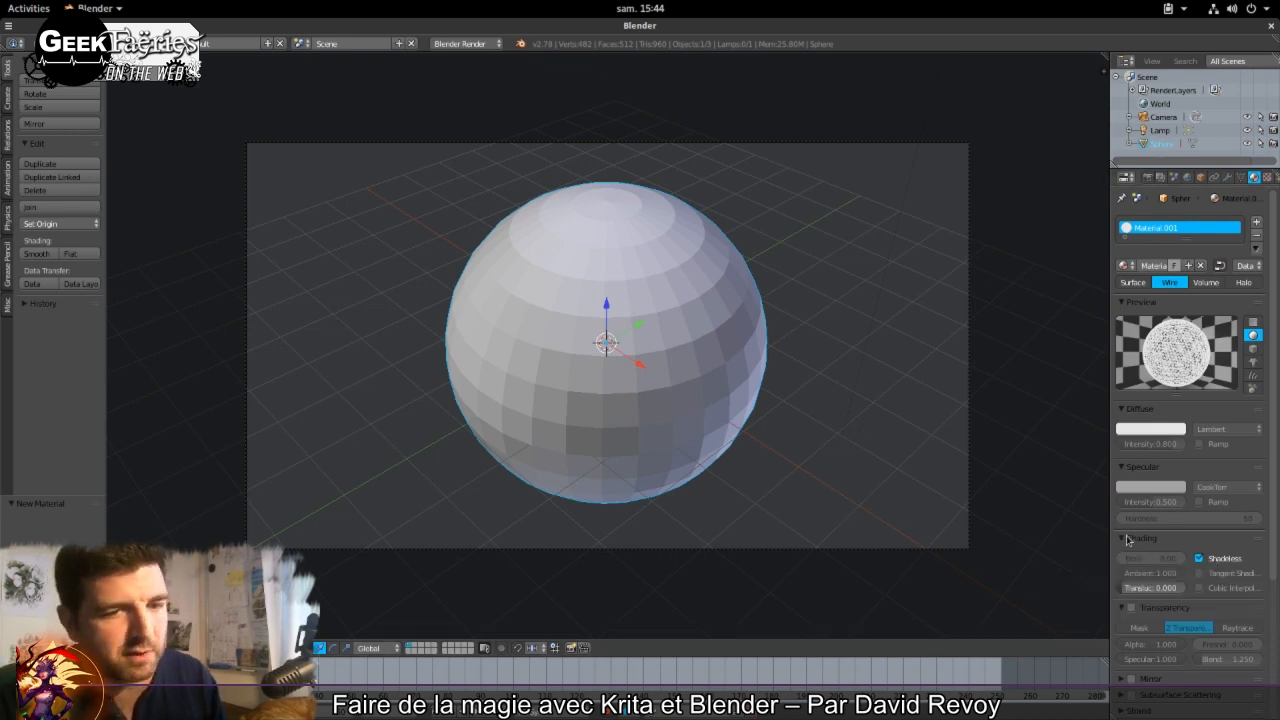
{"action": "key", "text": "F12"}
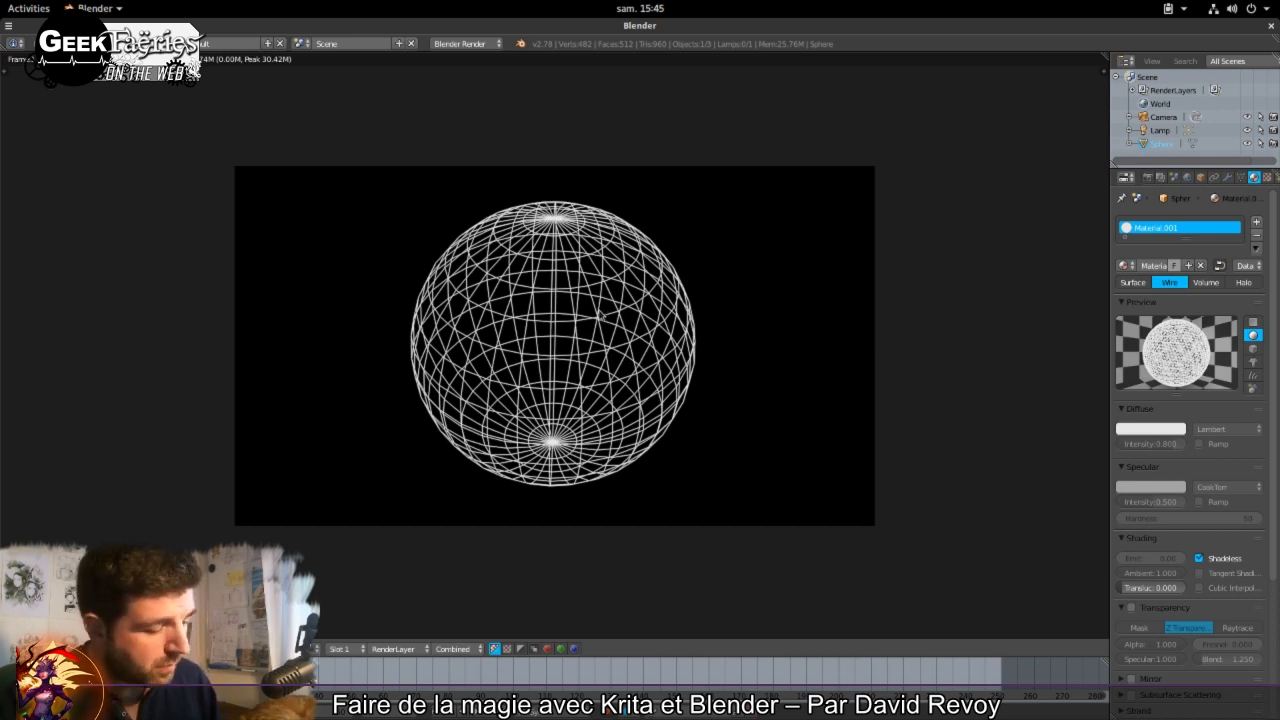
{"action": "key", "text": "Escape"}
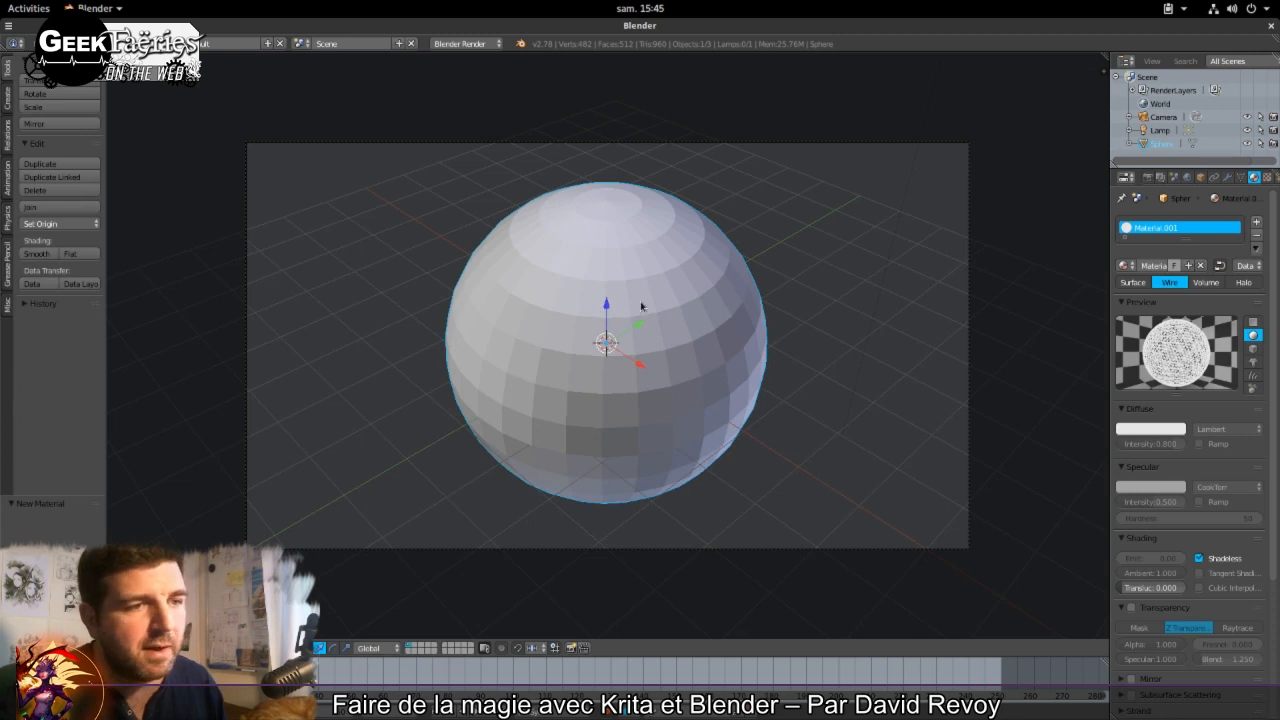
Step: Leave the camera view and duplicate the sphere, placing the copy almost on top of the original with a slight offset
{"action": "key", "text": "KP_0"}
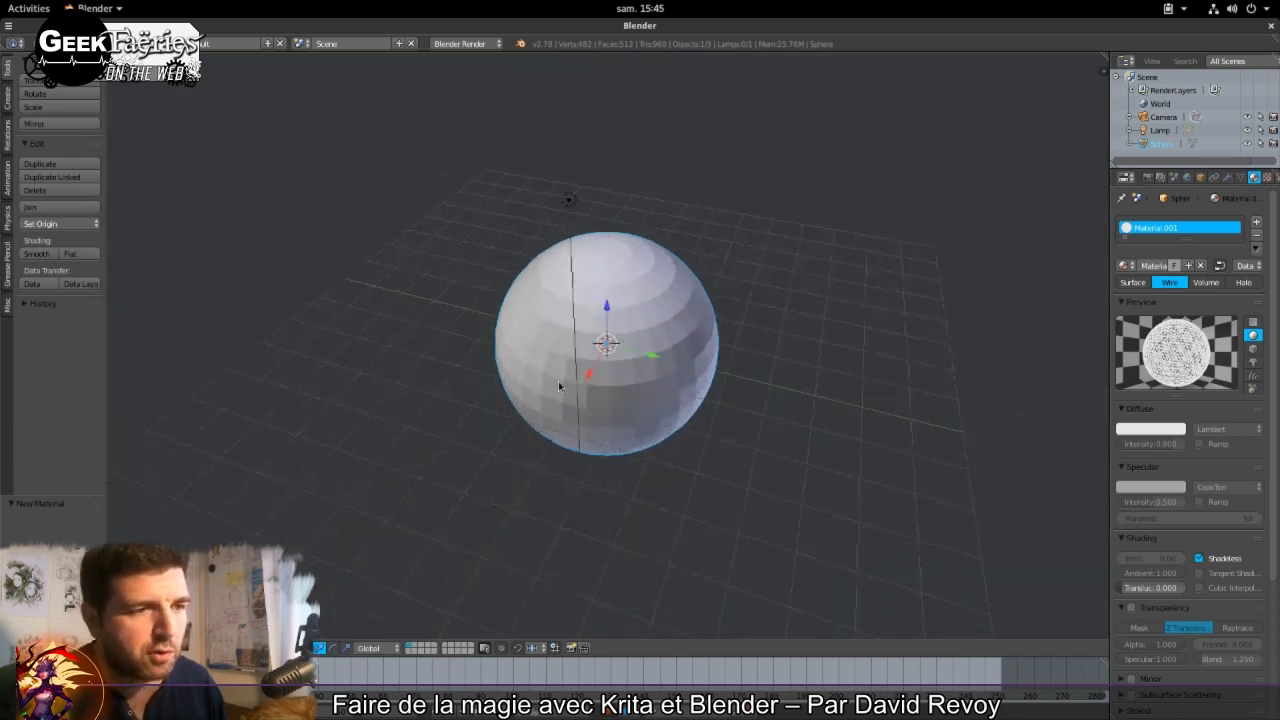
{"action": "key", "text": "shift+d"}
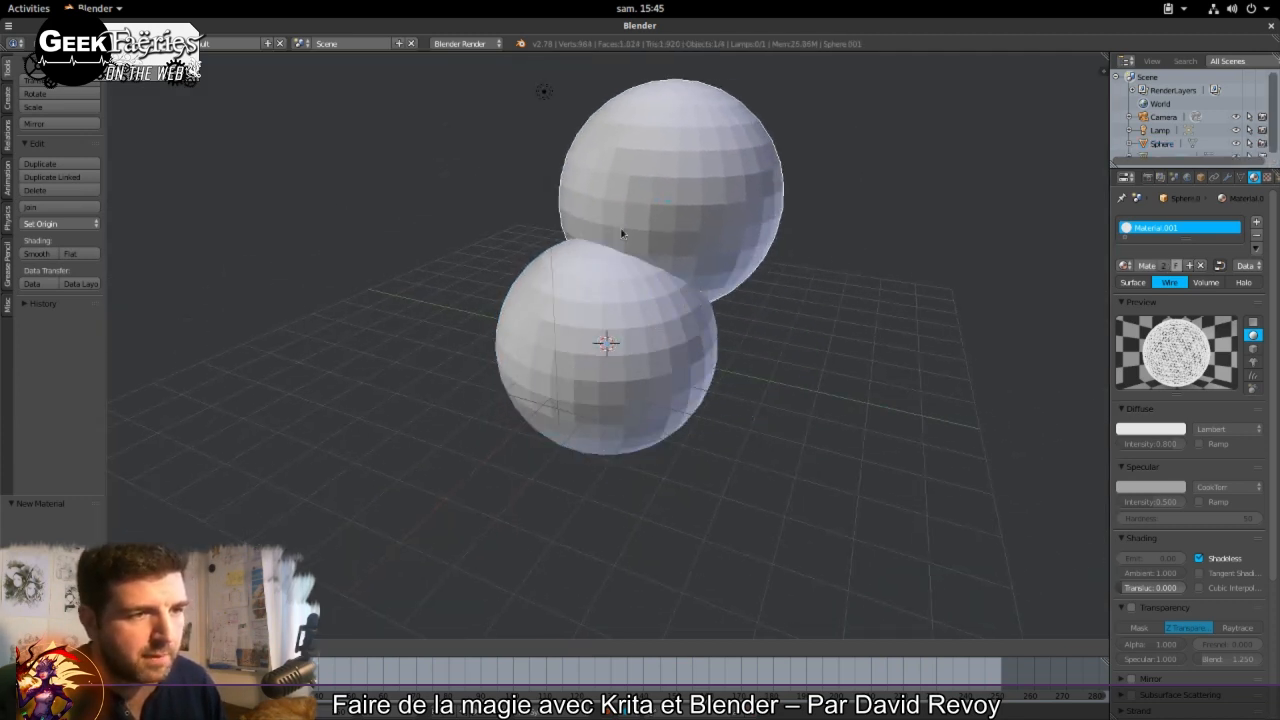
{"action": "right_click", "coordinate": [620, 365]}
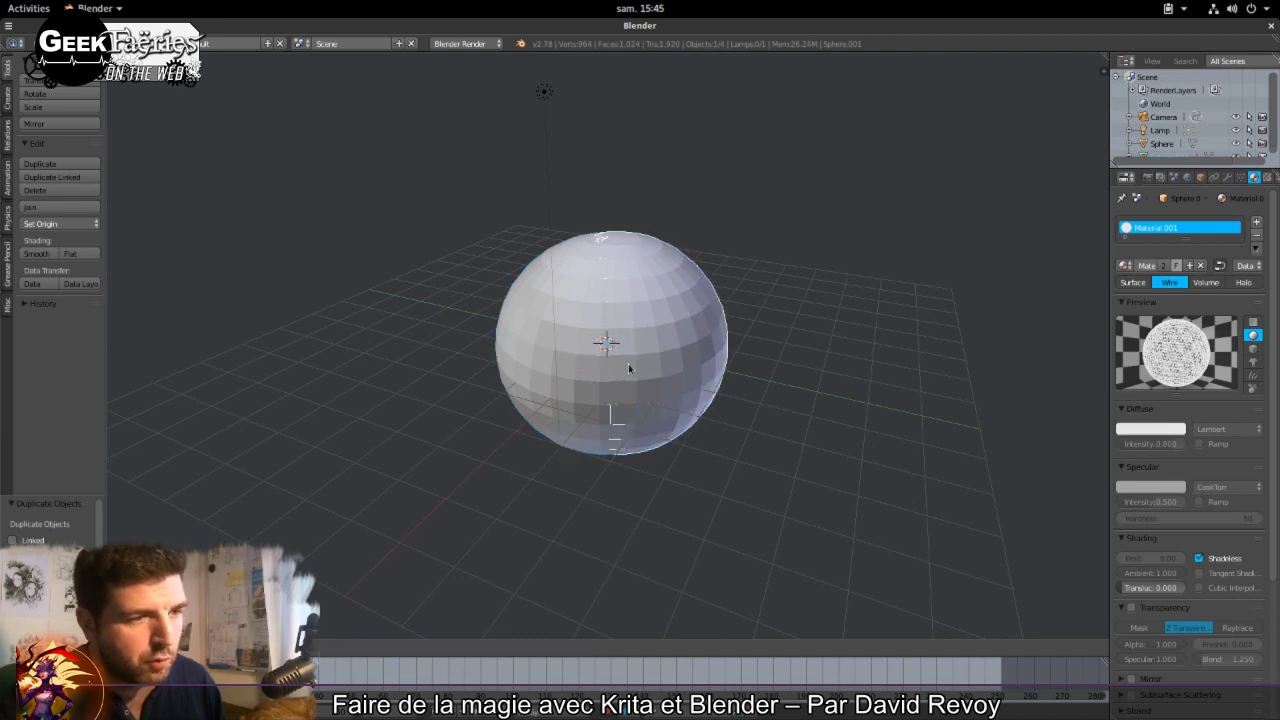
{"action": "left_click", "coordinate": [630, 372]}
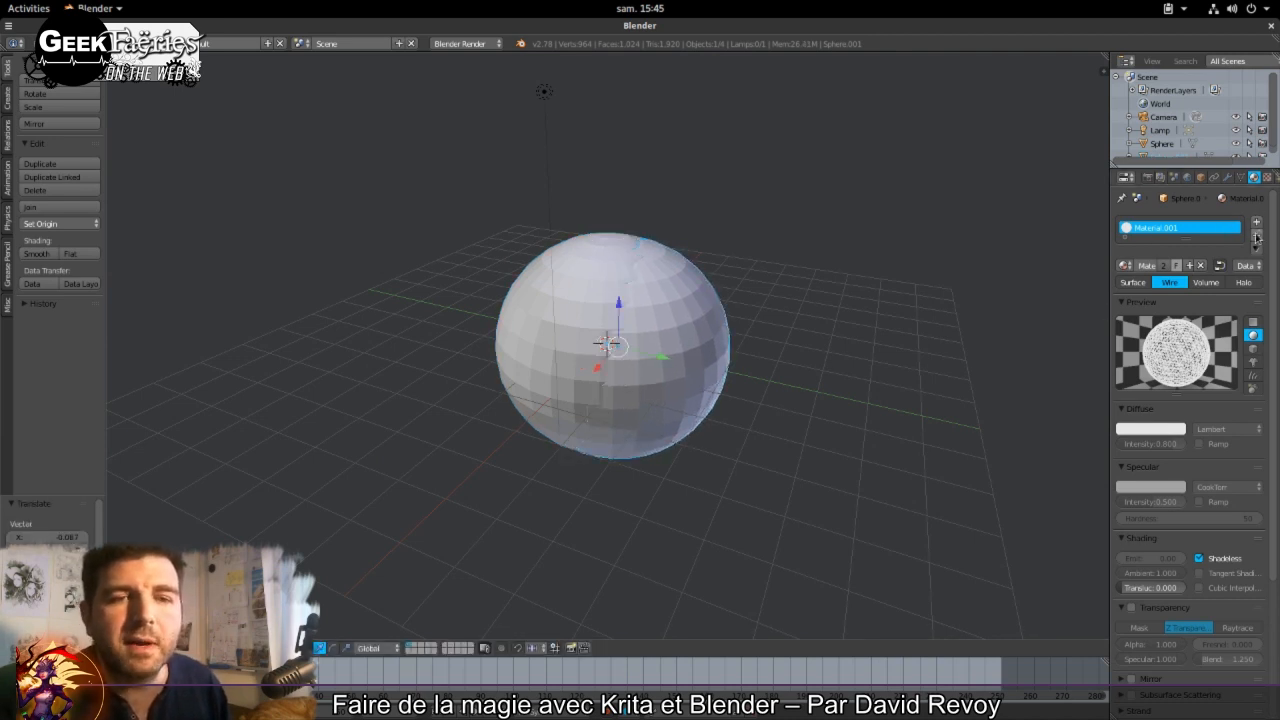
Step: Add a second material slot with a new surface material to the duplicate sphere, making it shadeless with a black diffuse color
{"action": "left_click", "coordinate": [1257, 222]}
{"action": "left_click", "coordinate": [1160, 296]}
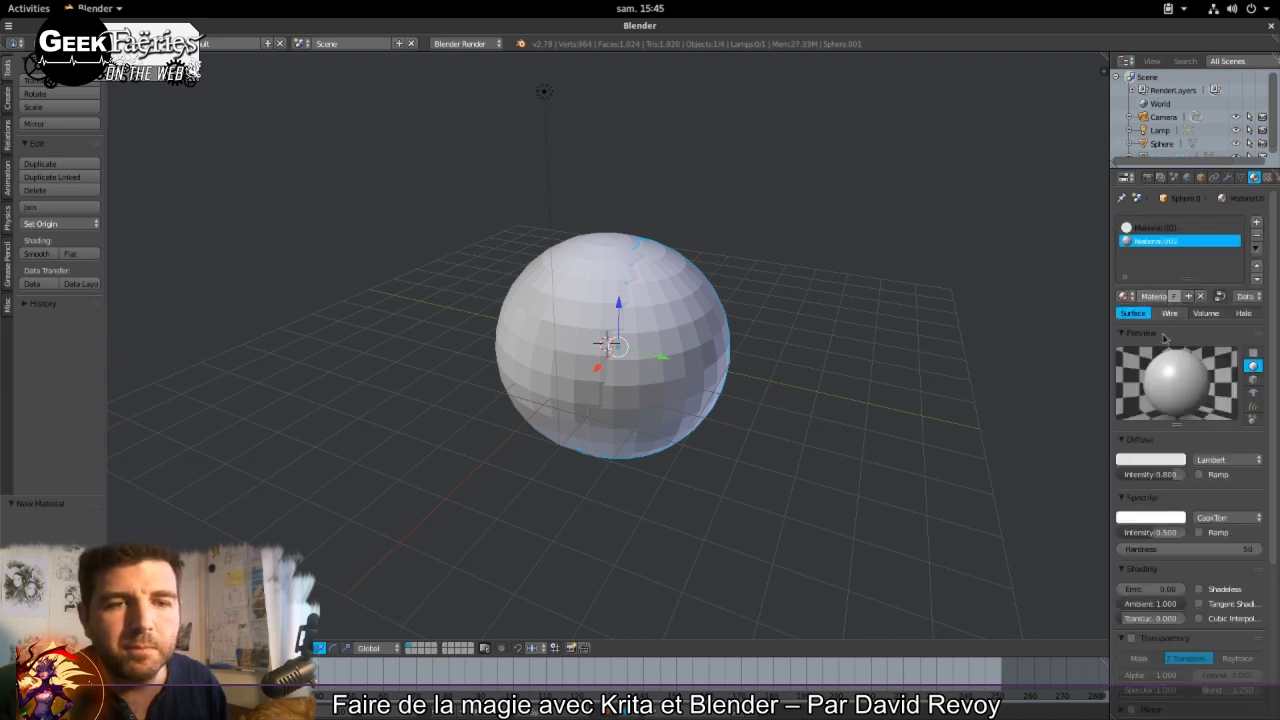
{"action": "left_click", "coordinate": [1201, 590]}
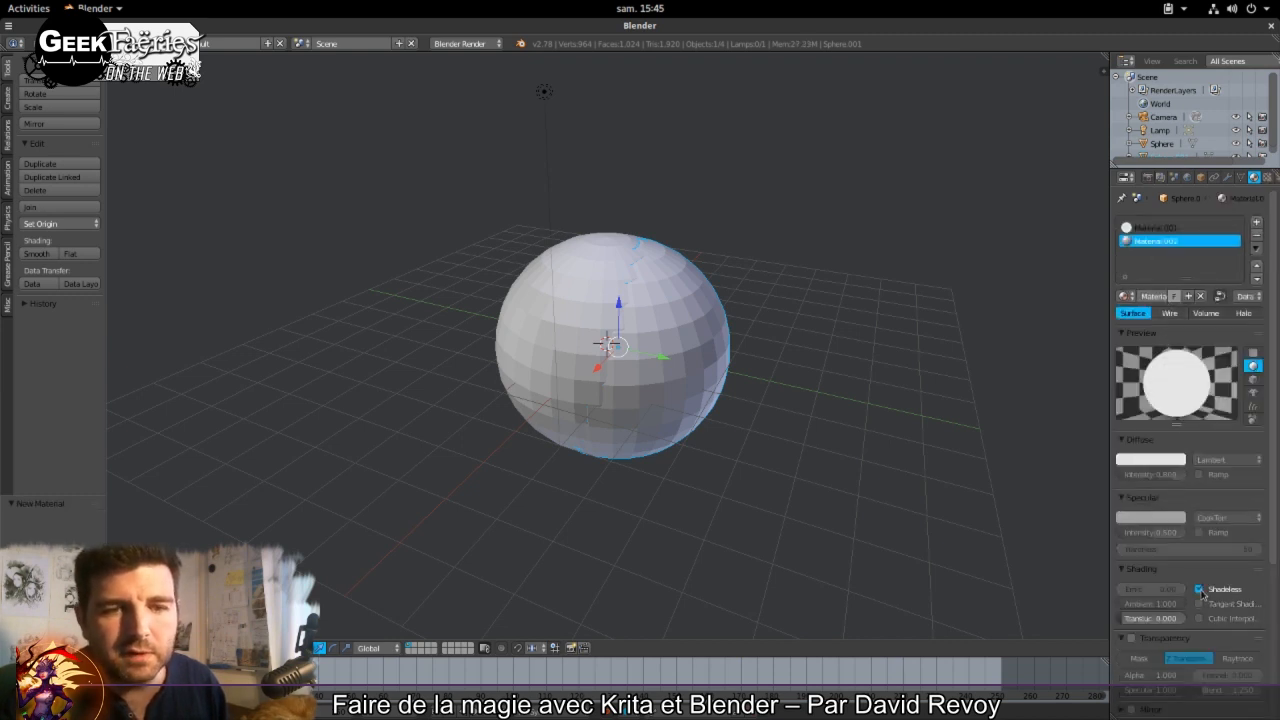
{"action": "left_click", "coordinate": [1166, 460]}
{"action": "left_click_drag", "start_coordinate": [1105, 348], "coordinate": [1068, 364]}
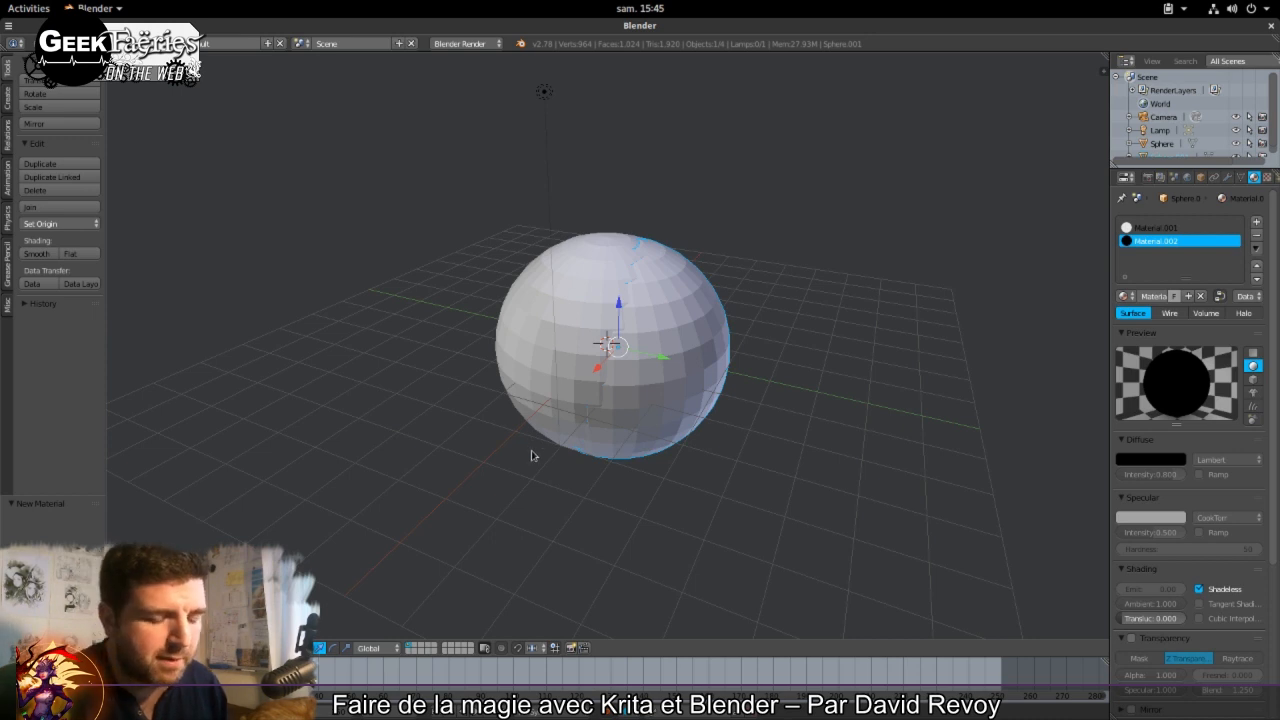
Step: Align the duplicate sphere with the original as seen from the camera, test-render the scene, and close the render view
{"action": "key", "text": "KP_0"}
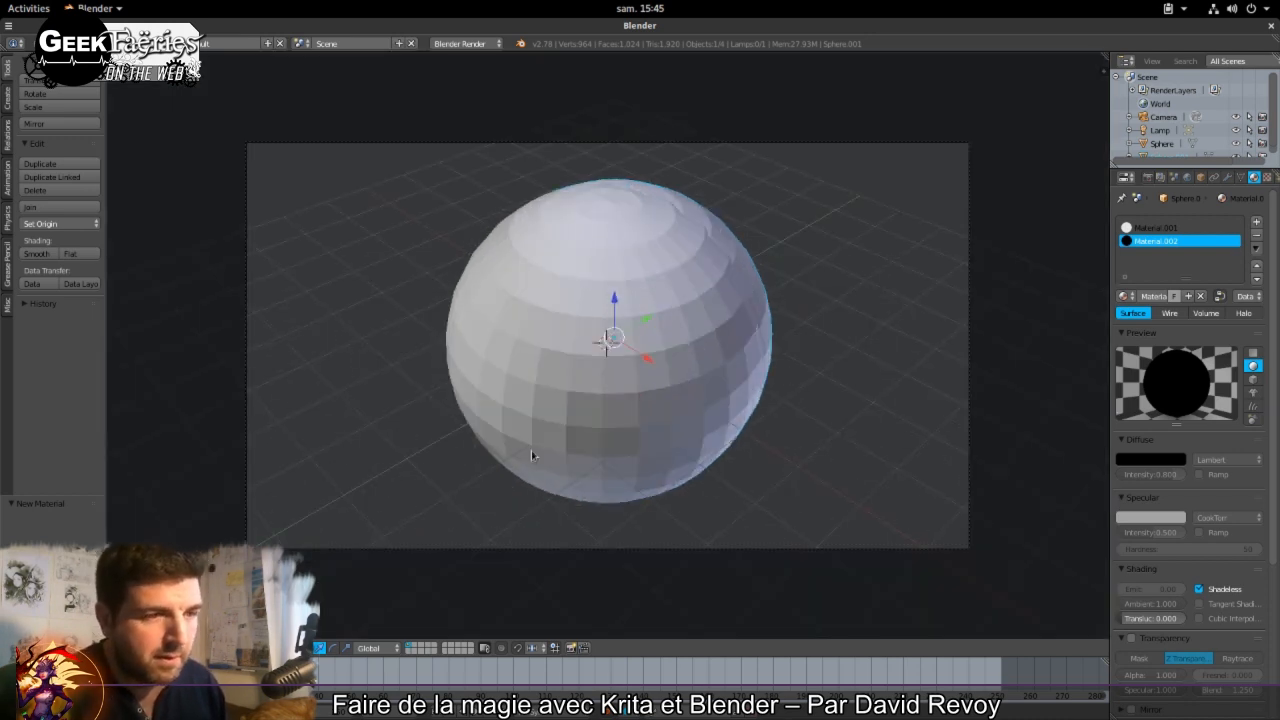
{"action": "key", "text": "g"}
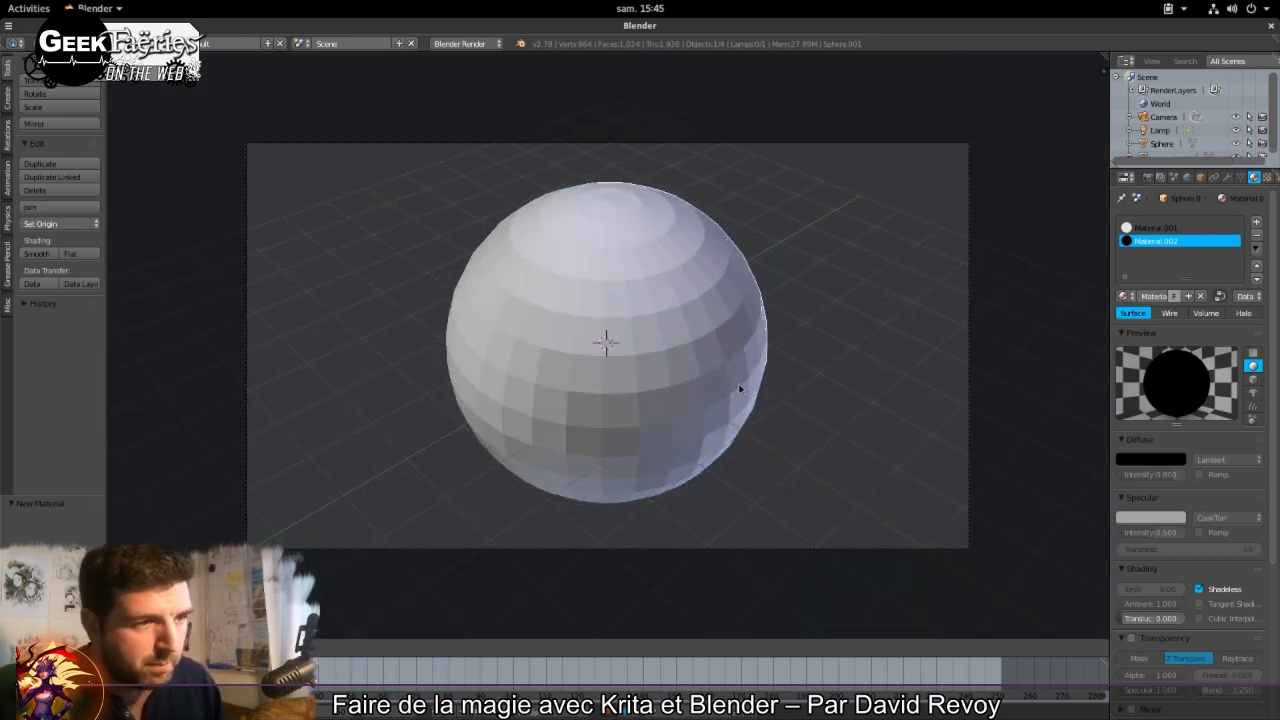
{"action": "left_click", "coordinate": [736, 388]}
{"action": "key", "text": "F12"}
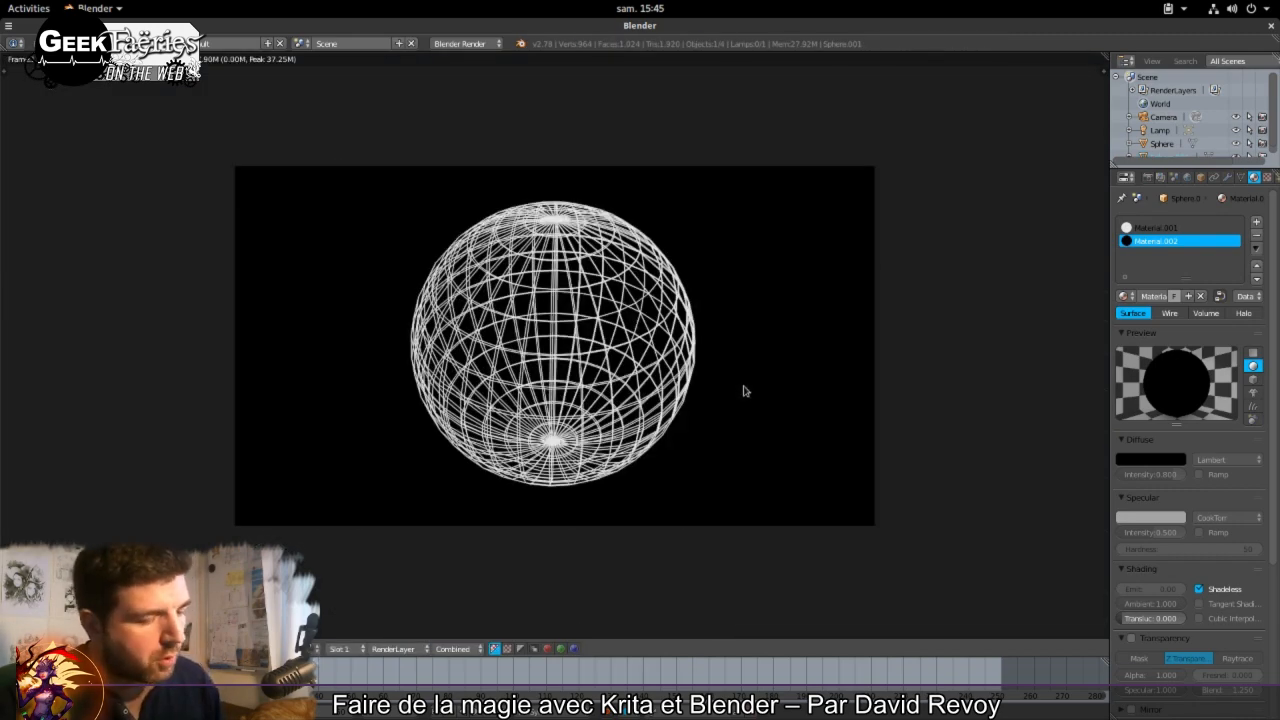
{"action": "key", "text": "Escape"}
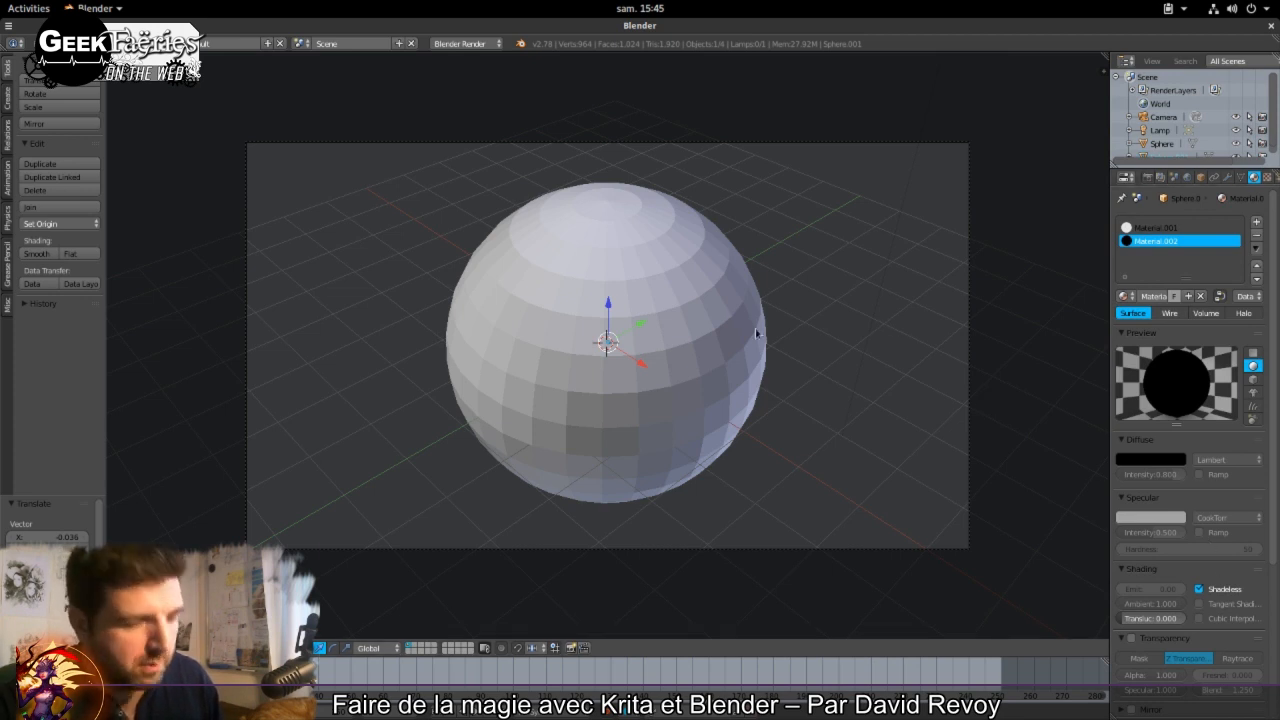
Step: Leave the camera view and shift the duplicate sphere slightly behind the original
{"action": "left_click_drag", "start_coordinate": [835, 340], "coordinate": [700, 353]}
{"action": "key", "text": "g"}
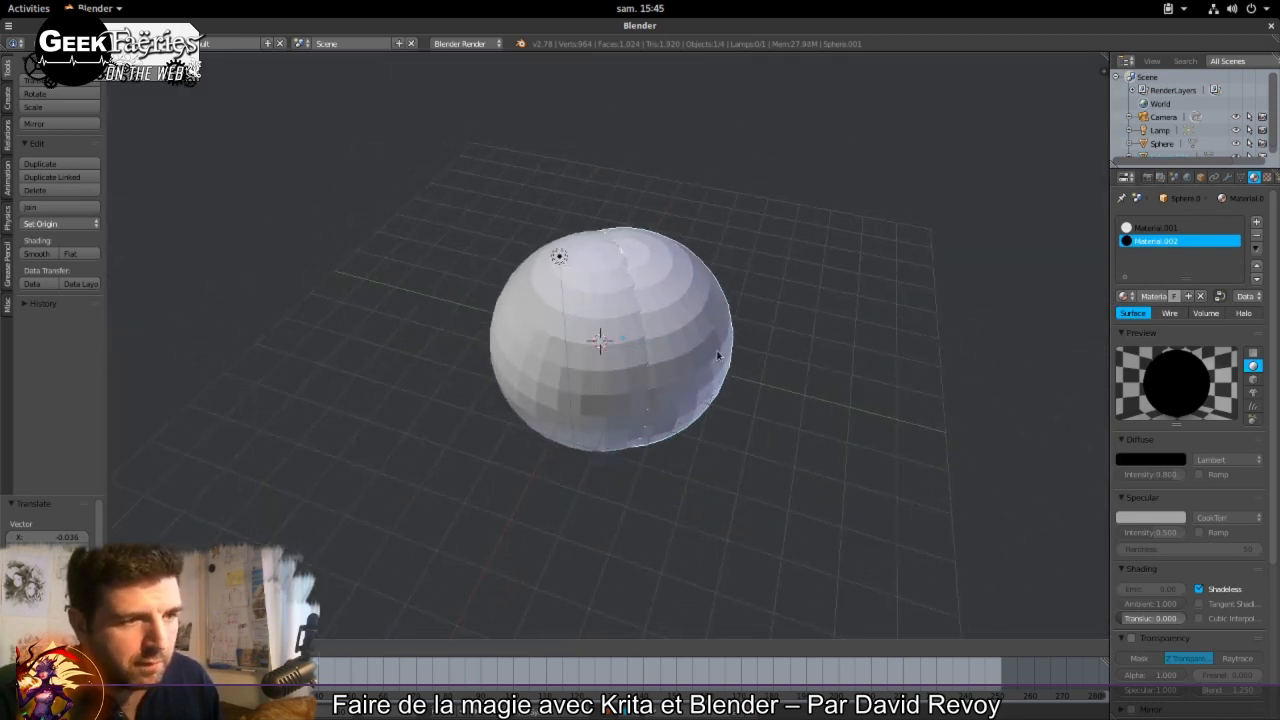
{"action": "left_click", "coordinate": [717, 355]}
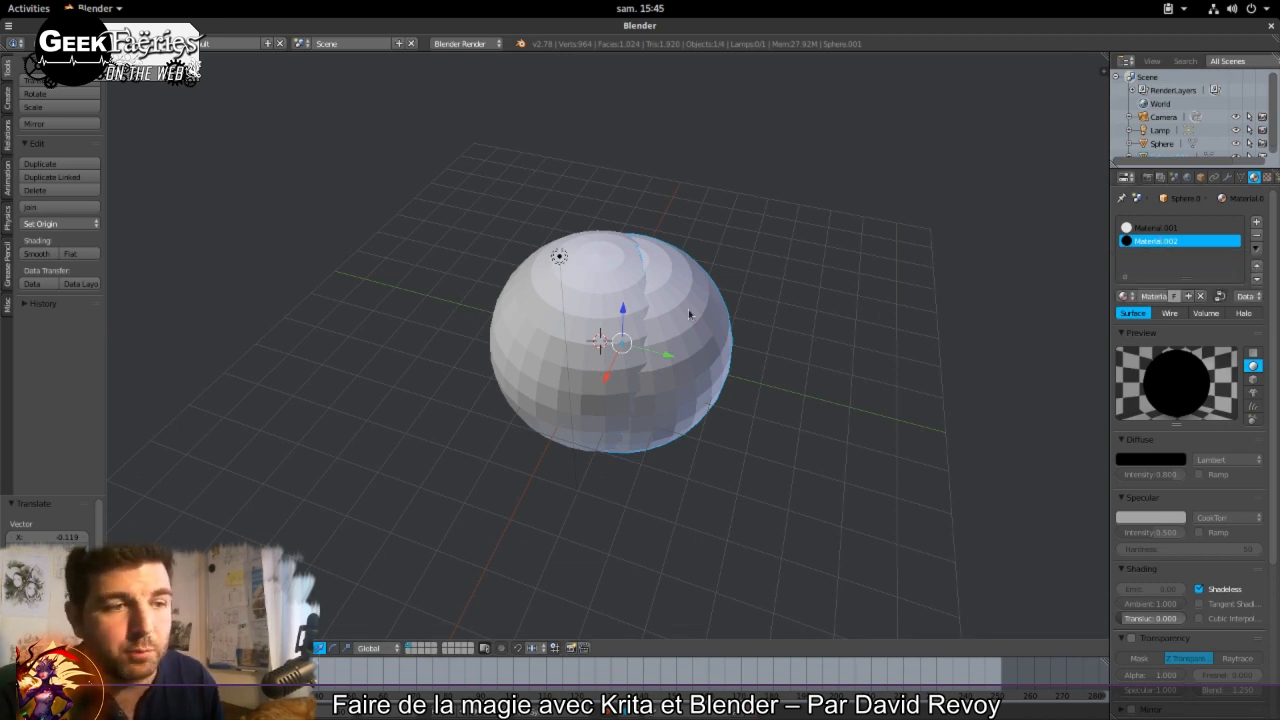
Step: Try to apply the black Material.002 to the duplicate sphere in the viewport, and undo the assignment
{"action": "double_click", "coordinate": [1175, 241]}
{"action": "left_click", "coordinate": [1190, 246]}
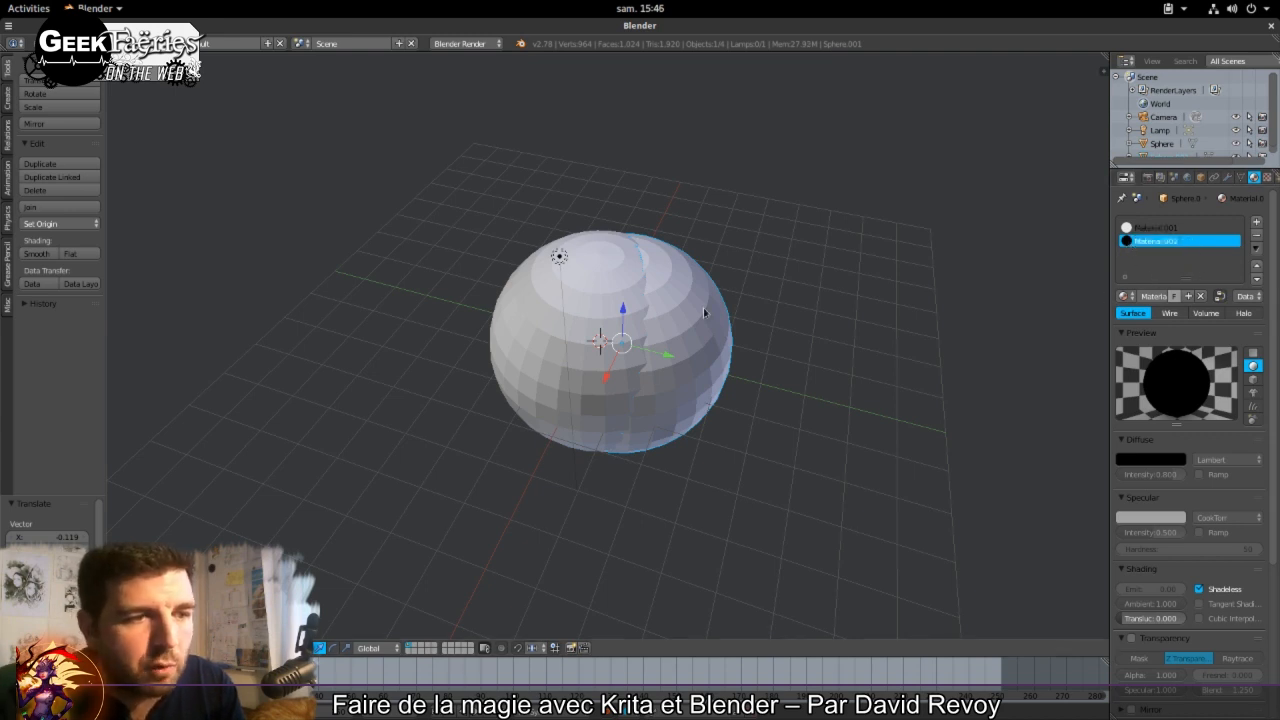
{"action": "left_click_drag", "start_coordinate": [1124, 296], "coordinate": [705, 333]}
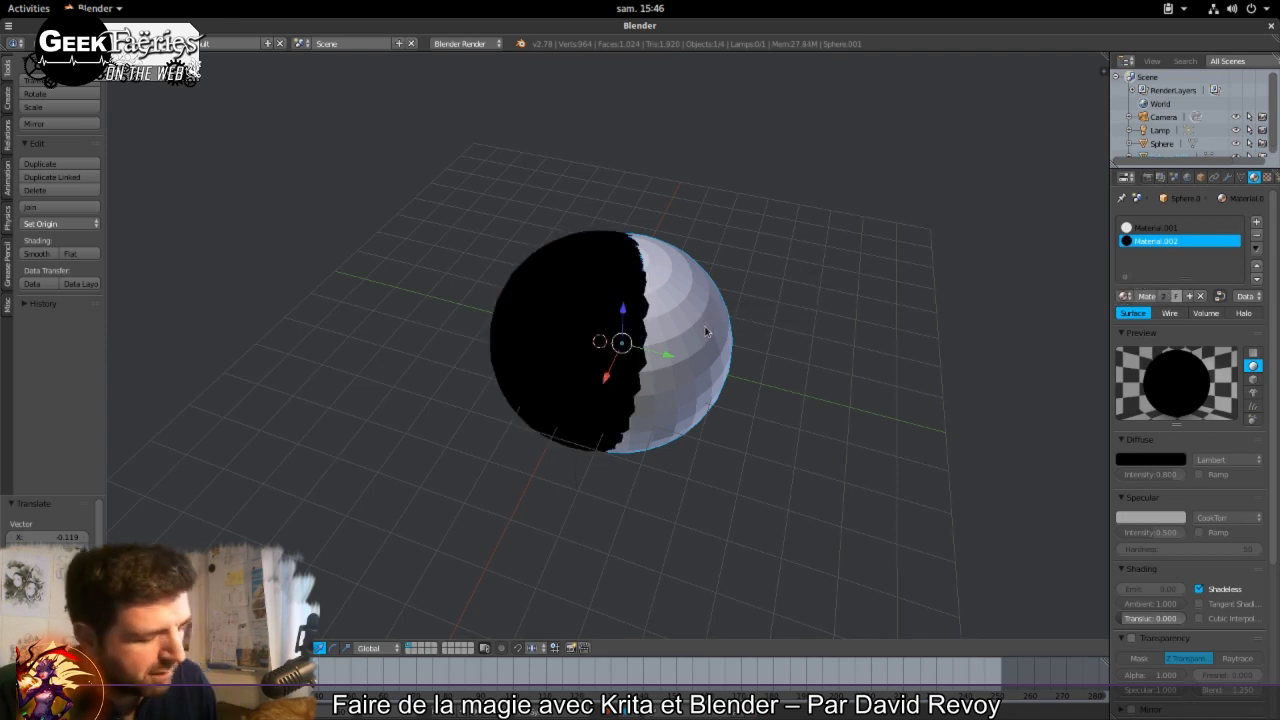
{"action": "key", "text": "ctrl+z"}
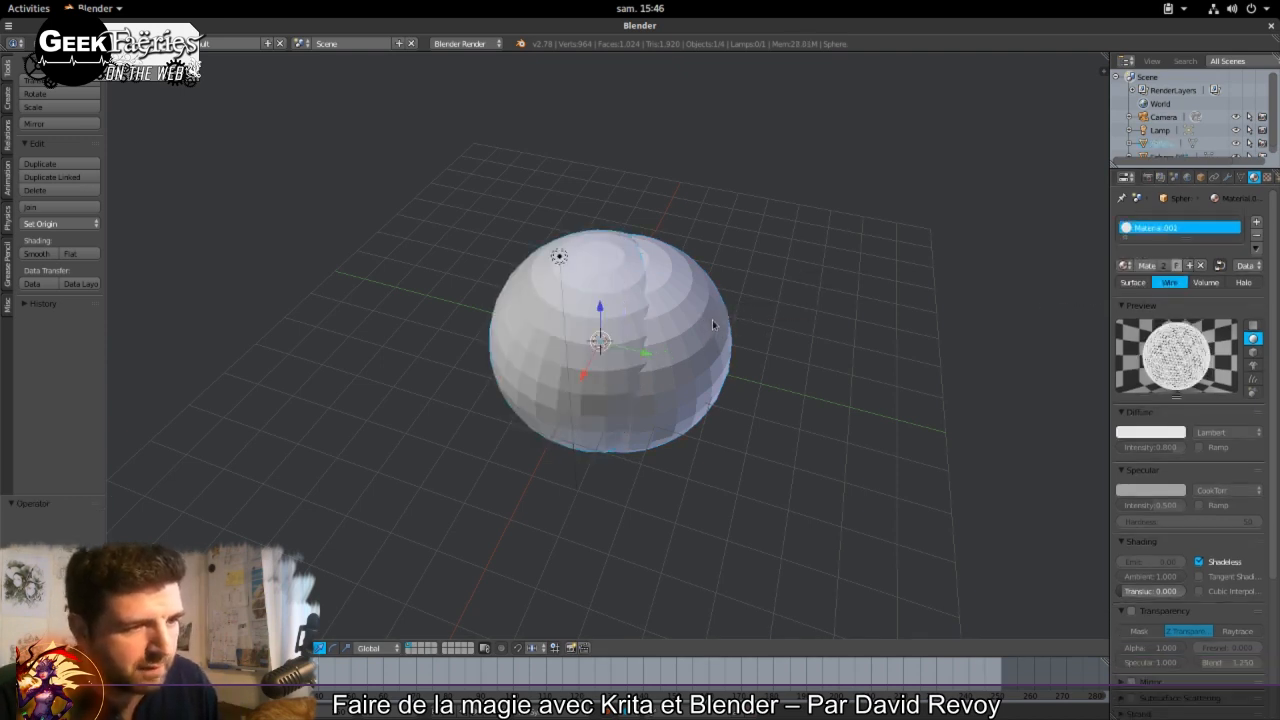
Step: Move the duplicate sphere clear of the original and assign the black Material.002 to it
{"action": "key", "text": "g"}
{"action": "left_click", "coordinate": [862, 384]}
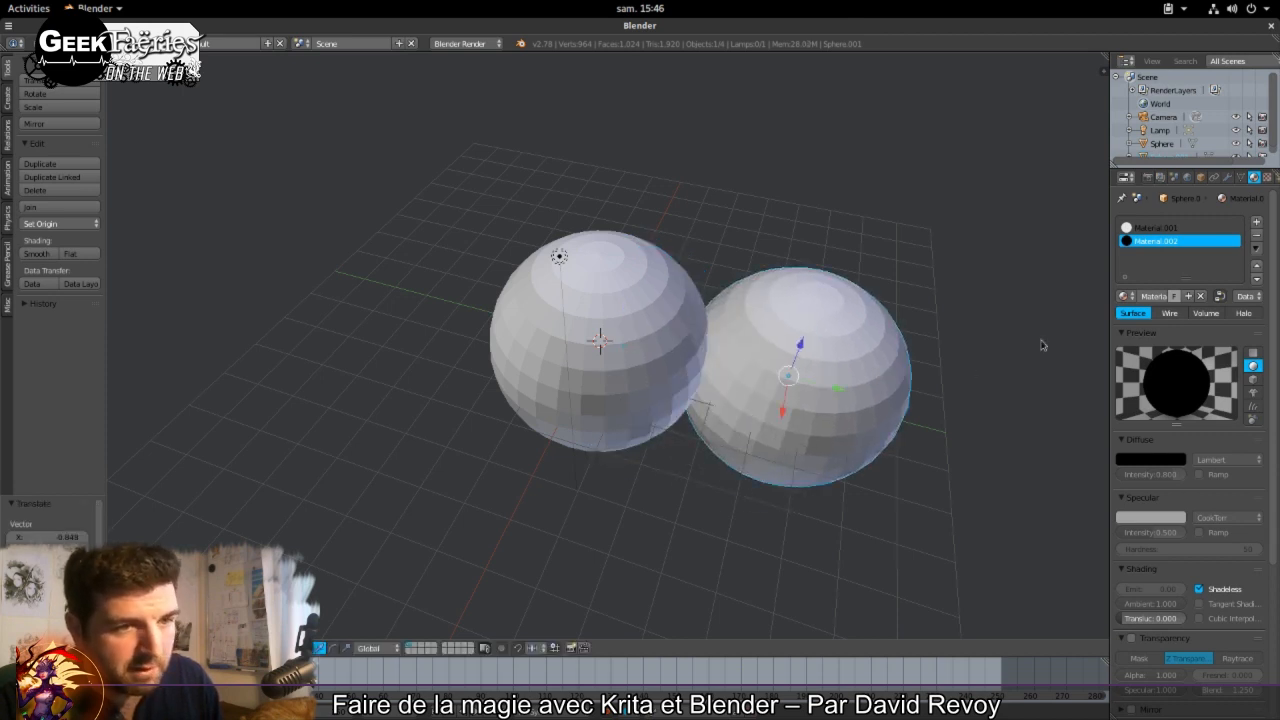
{"action": "left_click_drag", "start_coordinate": [1126, 300], "coordinate": [865, 376]}
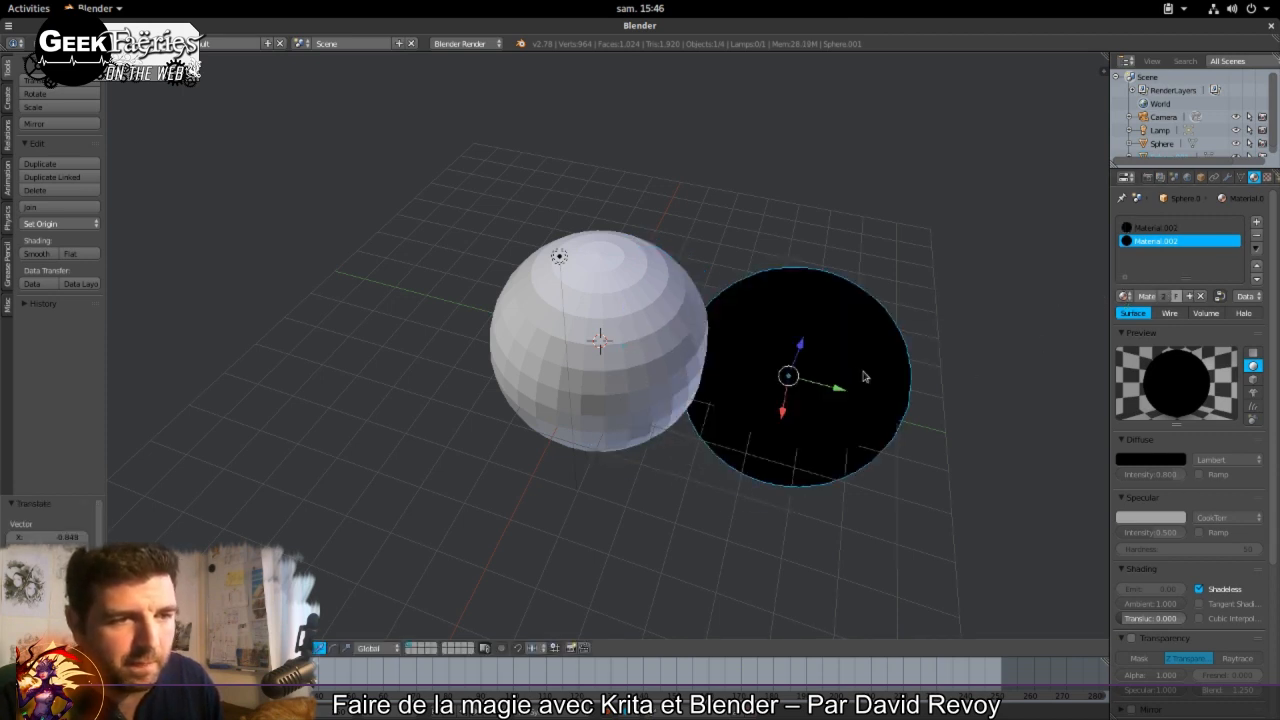
Step: Move the black sphere back just behind the wire sphere, render from the camera, and inspect the grid lines up close
{"action": "key", "text": "g"}
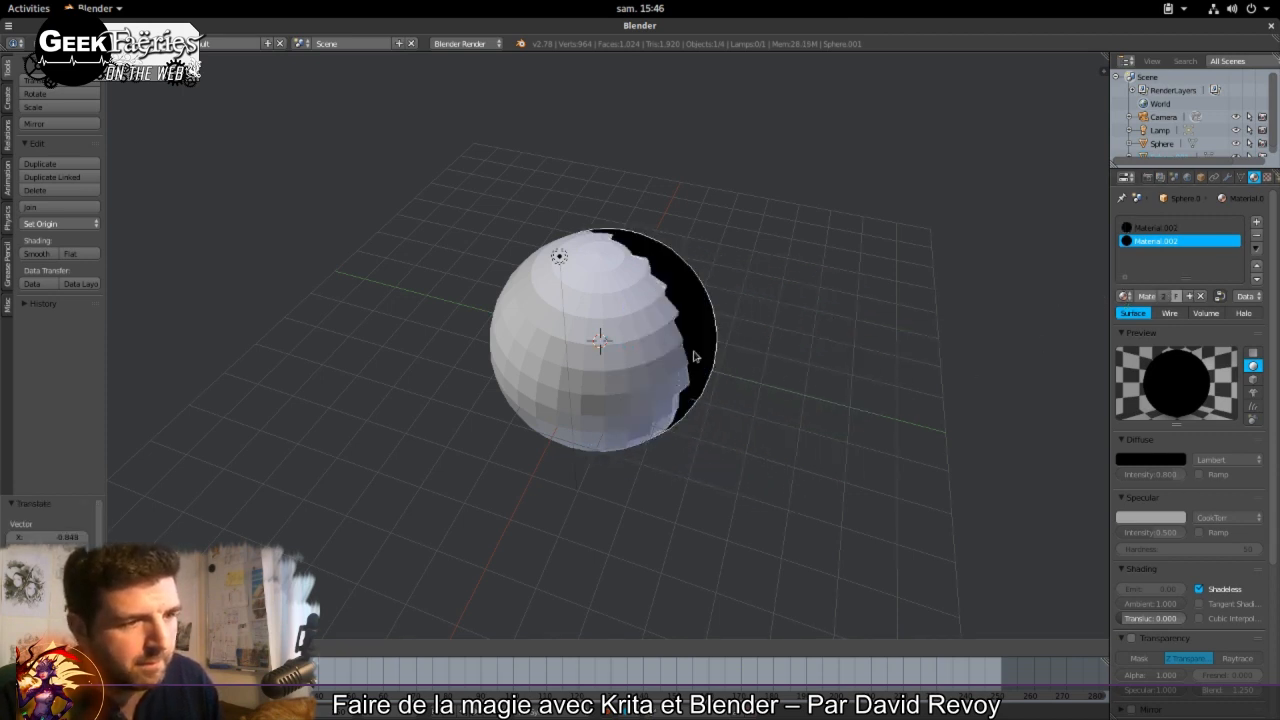
{"action": "left_click", "coordinate": [751, 382]}
{"action": "key", "text": "KP_0"}
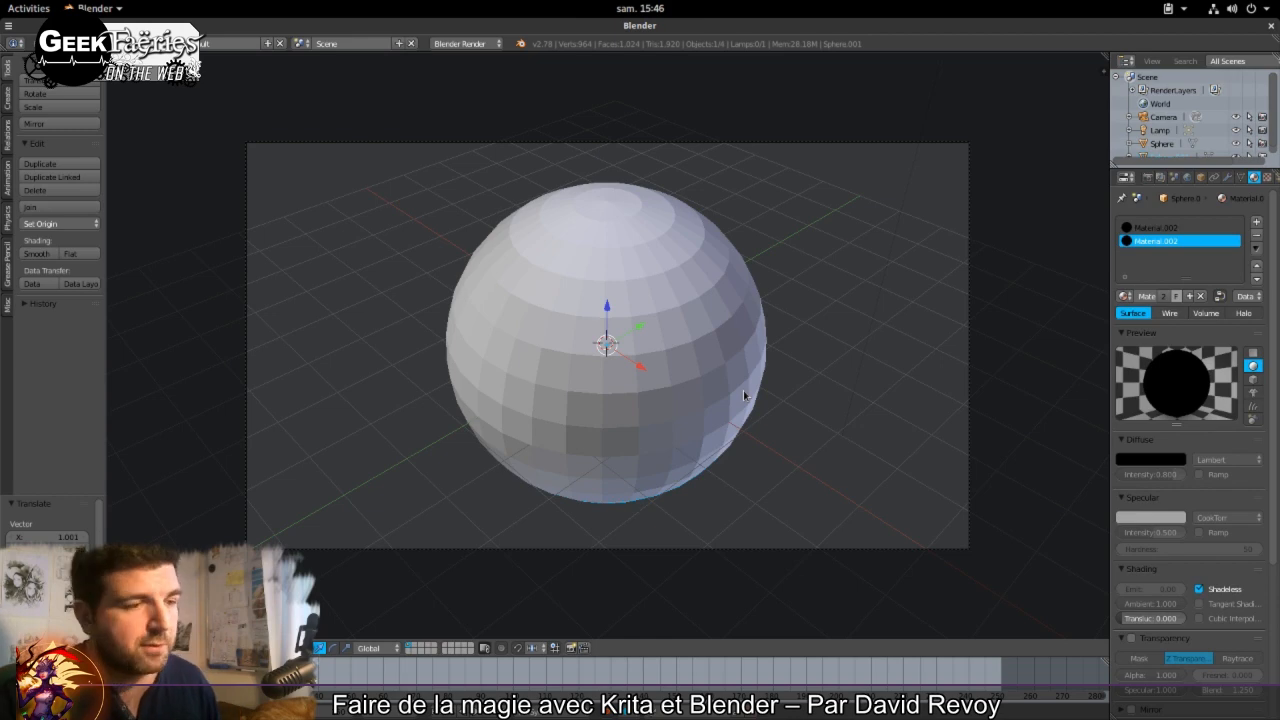
{"action": "key", "text": "F12"}
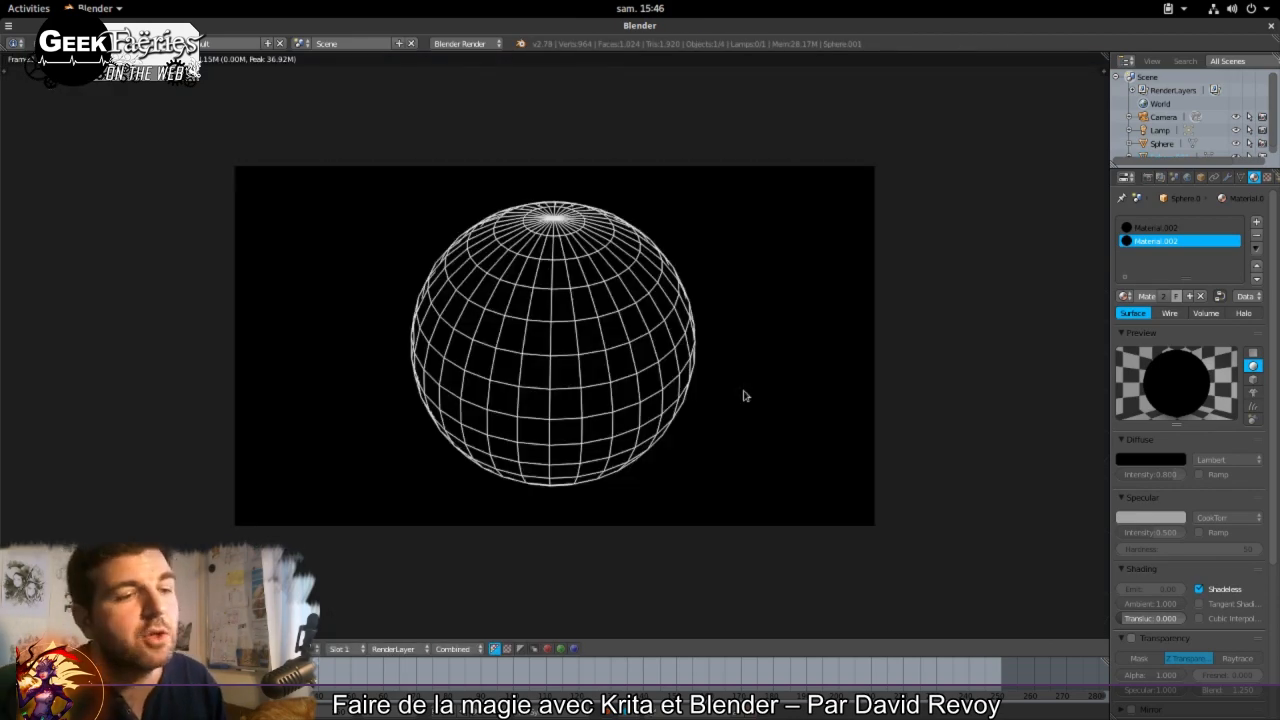
{"action": "scroll", "coordinate": [612, 364], "scroll_direction": "up", "scroll_amount": 3}
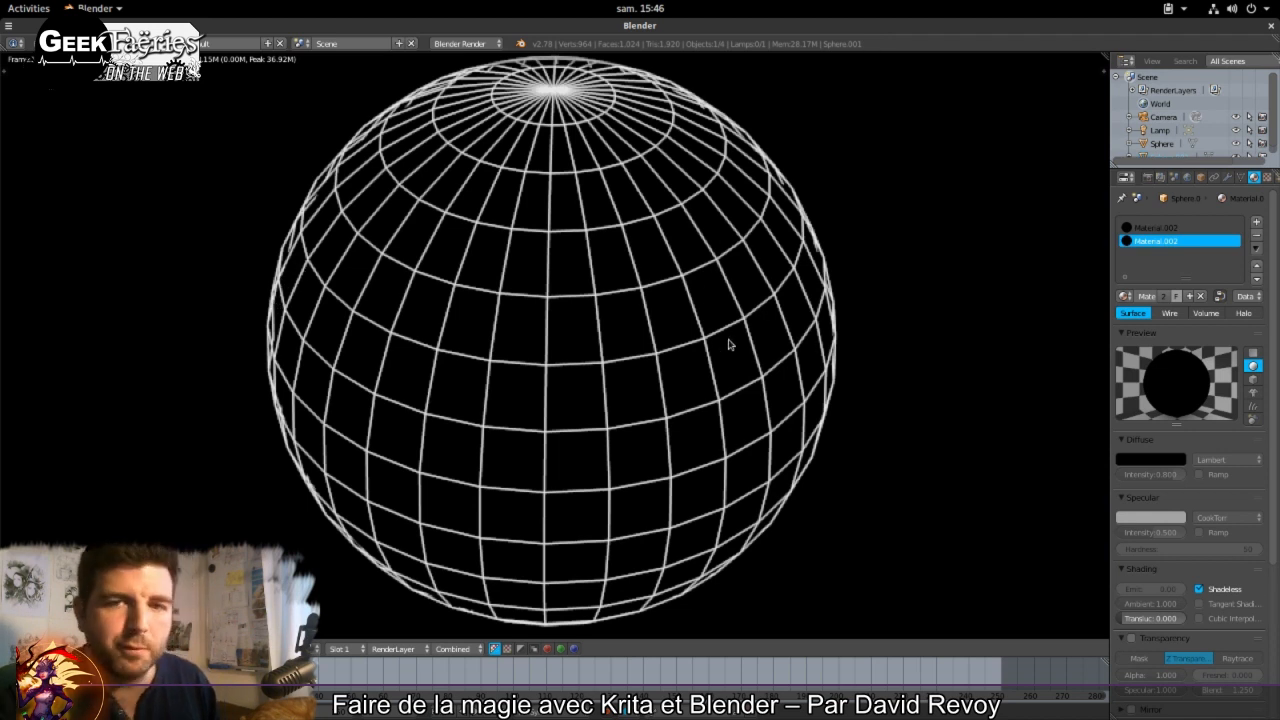
{"action": "key", "text": "Escape"}
Step: Shrink the black sphere slightly twice, by about 0.977 the second time, and nudge it further into the wire sphere
{"action": "left_click_drag", "start_coordinate": [755, 371], "coordinate": [659, 387]}
{"action": "key", "text": "s"}
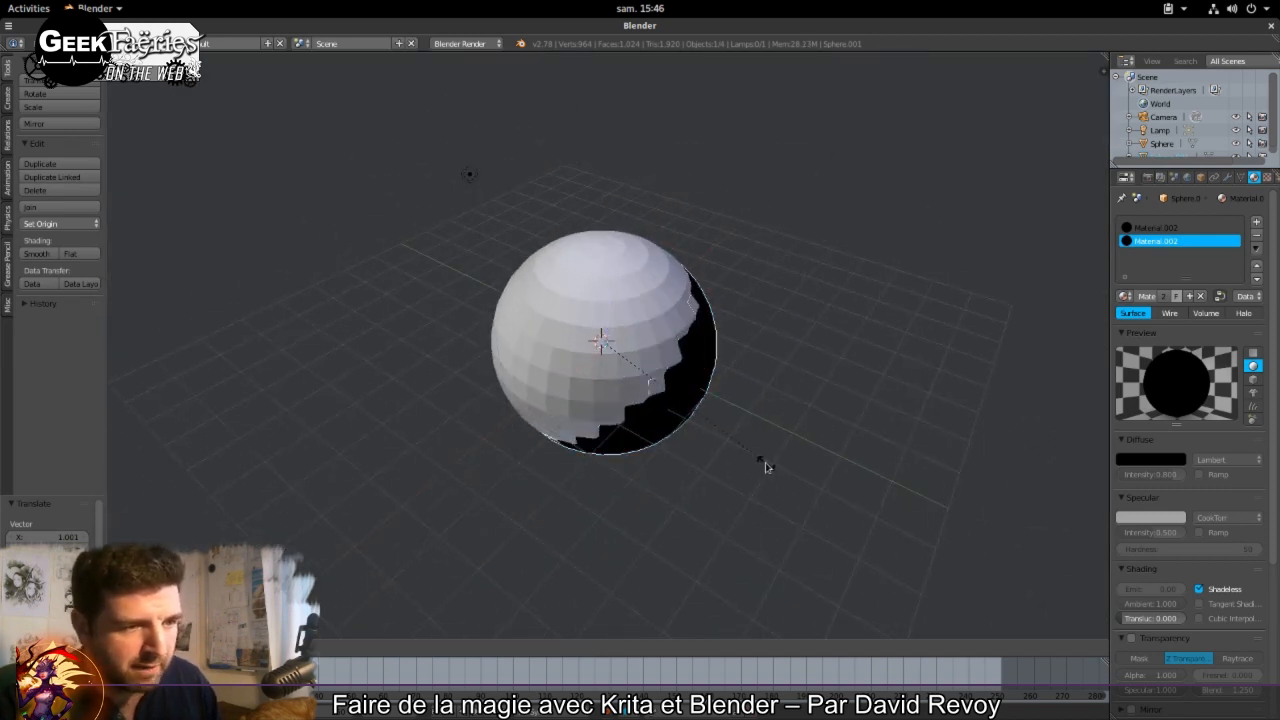
{"action": "left_click", "coordinate": [760, 460]}
{"action": "key", "text": "g"}
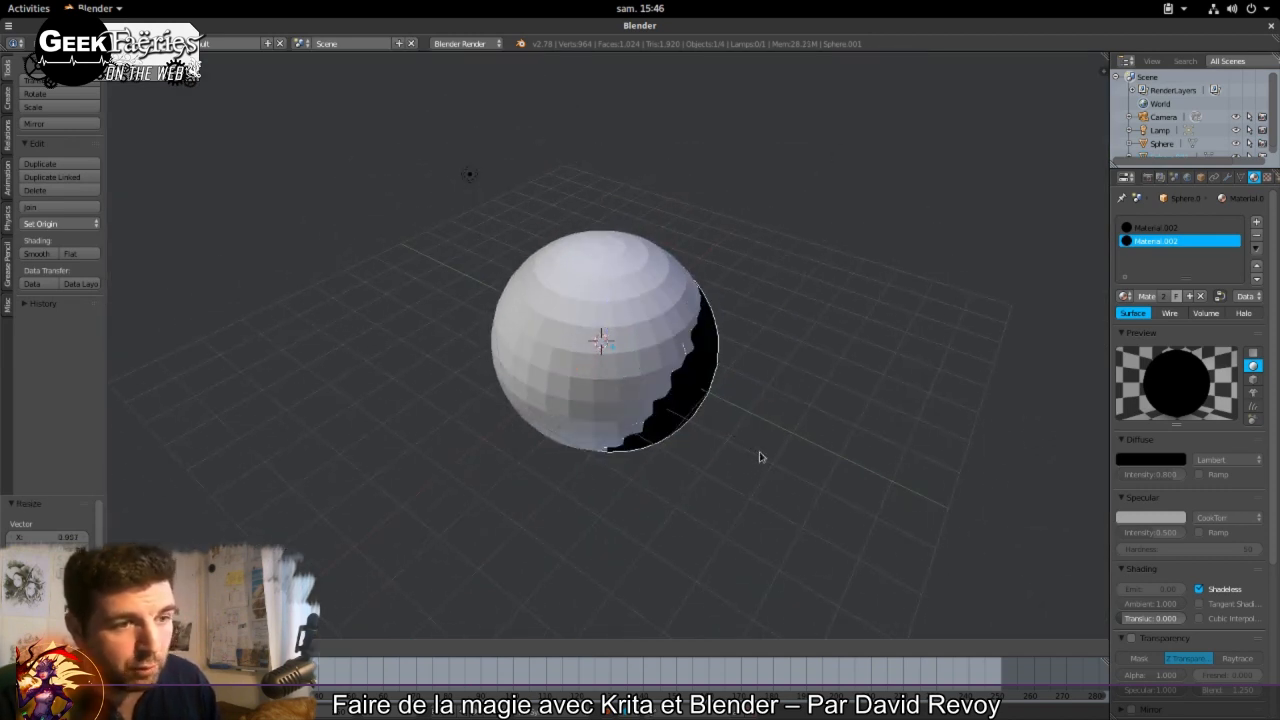
{"action": "left_click", "coordinate": [762, 457]}
{"action": "key", "text": "s"}
{"action": "left_click", "coordinate": [789, 497]}
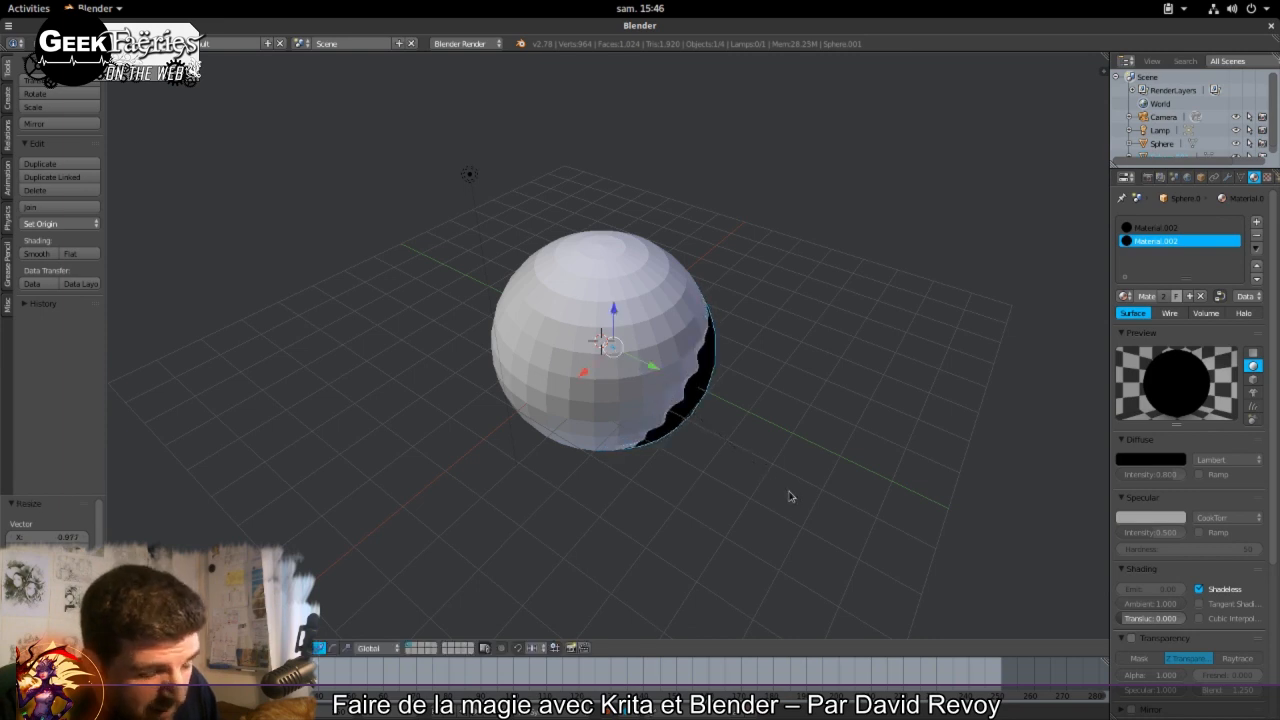
Step: Reposition the black sphere inside the original using wireframe display, and scale it up by about 1.039
{"action": "key", "text": "g"}
{"action": "left_click", "coordinate": [791, 454]}
{"action": "mouse_move", "coordinate": [792, 454]}
{"action": "left_mouse_down"}
{"action": "mouse_move", "coordinate": [680, 416]}
{"action": "mouse_move", "coordinate": [776, 434]}
{"action": "left_mouse_up"}
{"action": "key", "text": "g"}
{"action": "left_click", "coordinate": [683, 417]}
{"action": "key", "text": "z"}
{"action": "key", "text": "g"}
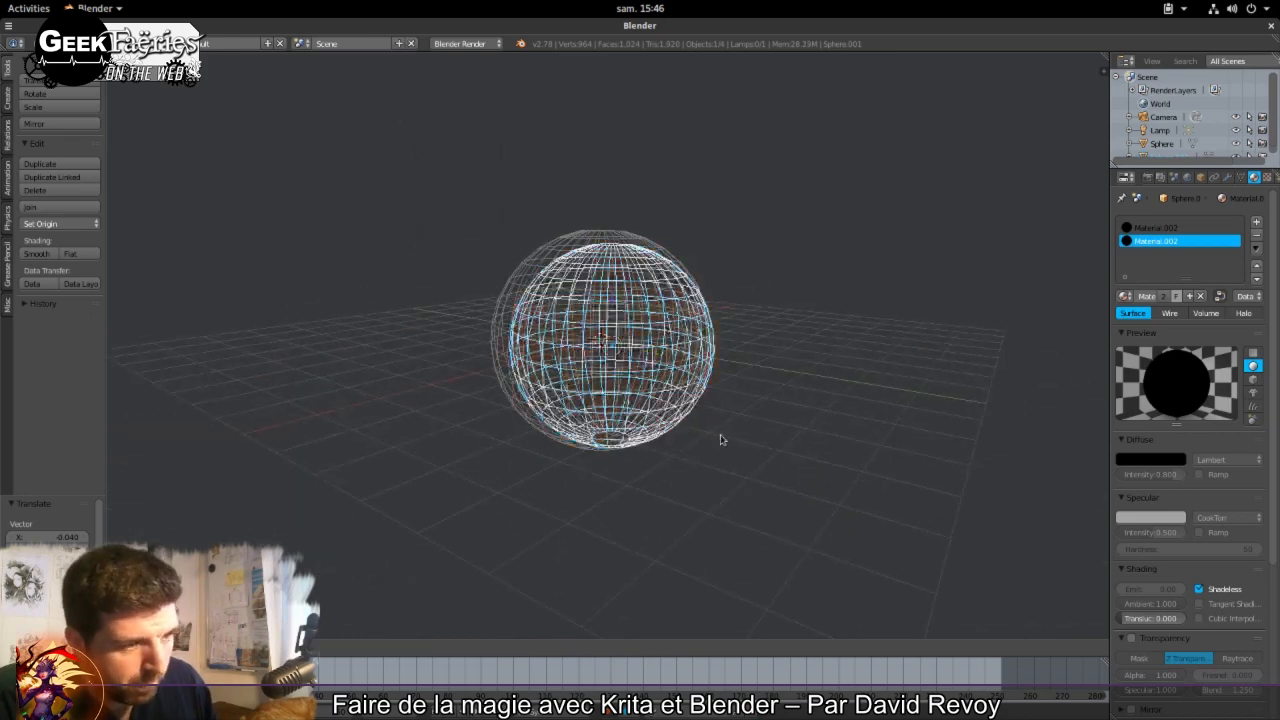
{"action": "left_click", "coordinate": [725, 436]}
{"action": "key", "text": "g"}
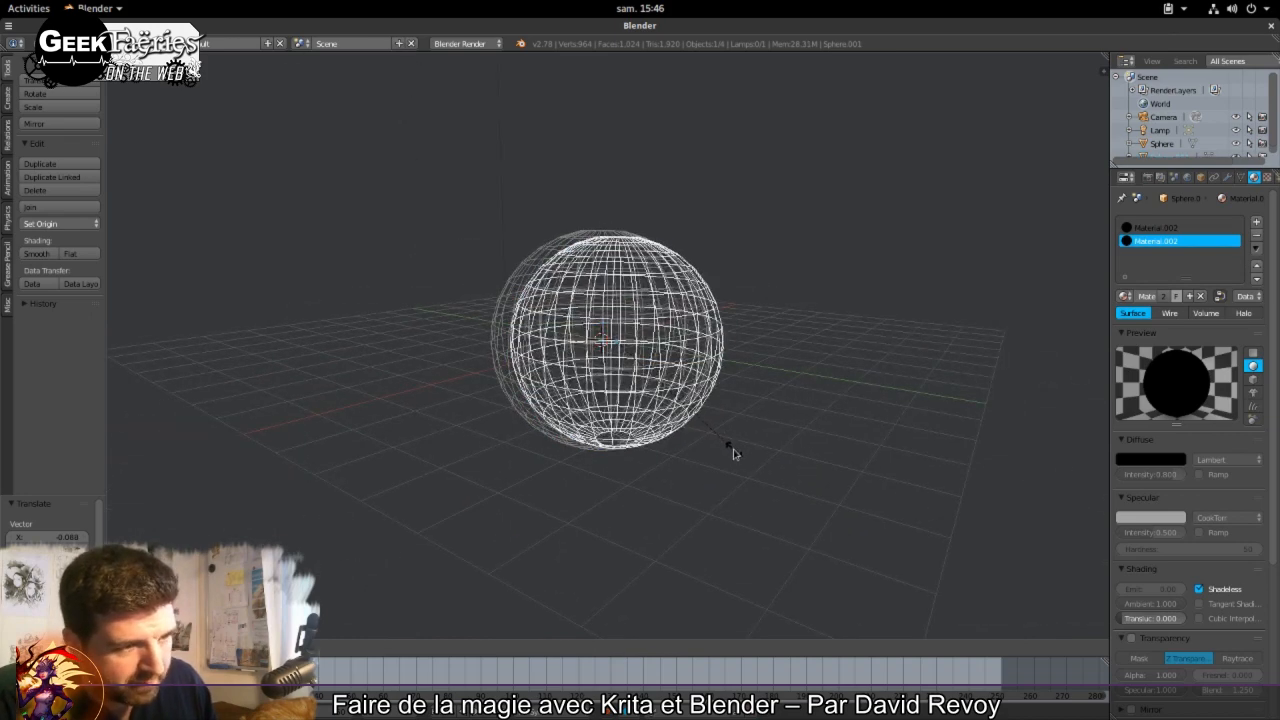
{"action": "left_click", "coordinate": [731, 450]}
{"action": "left_click_drag", "start_coordinate": [731, 450], "coordinate": [789, 477]}
Step: Test-render the adjusted spheres from the camera view and close the render
{"action": "key", "text": "KP_0"}
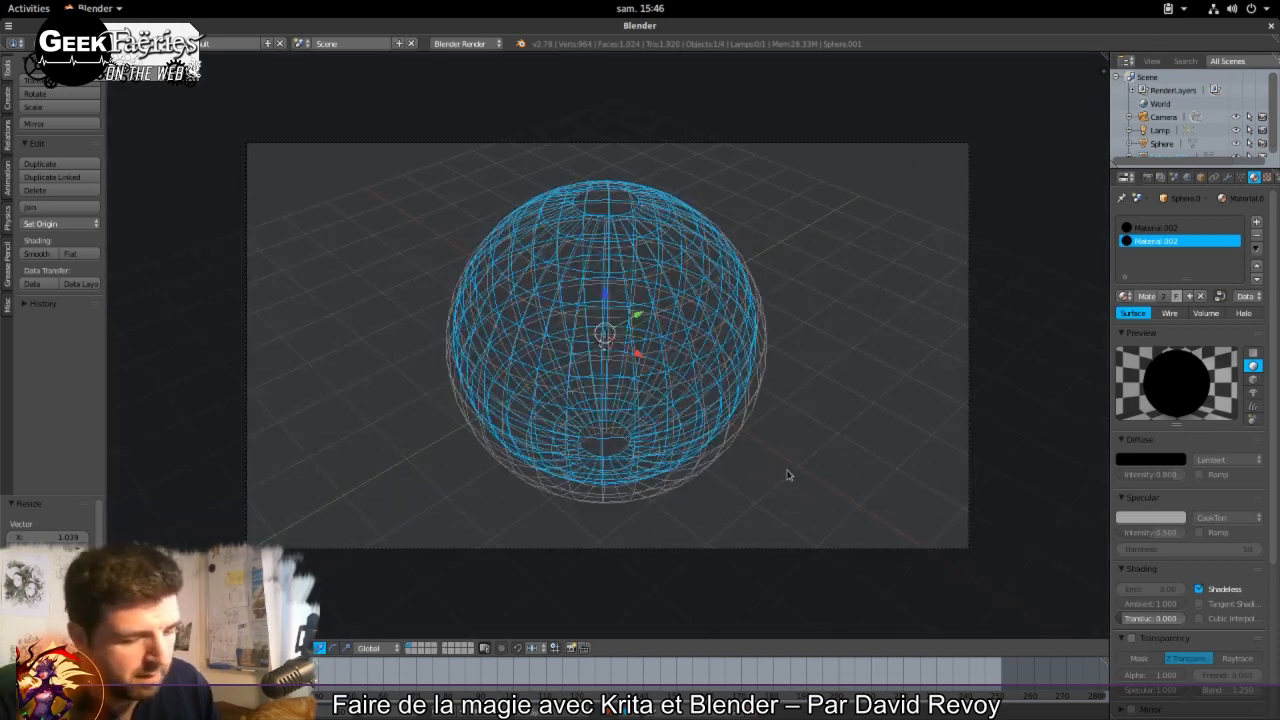
{"action": "key", "text": "F12"}
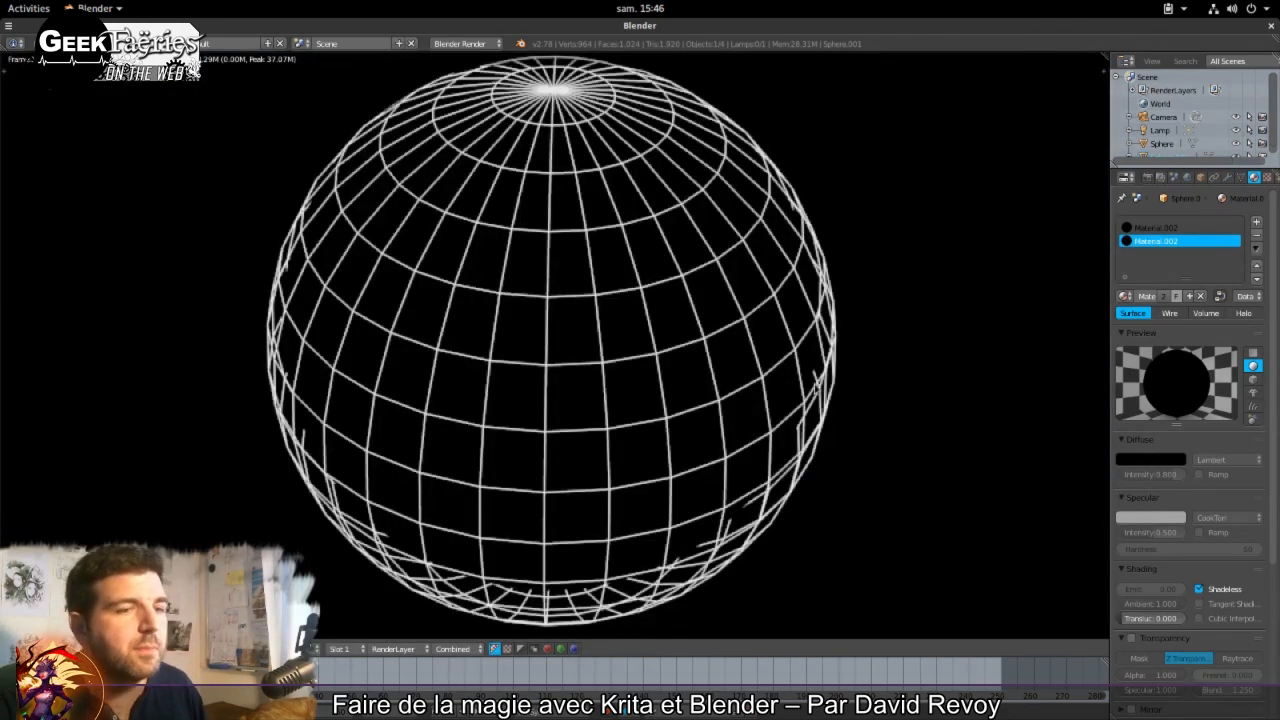
{"action": "key", "text": "Escape"}
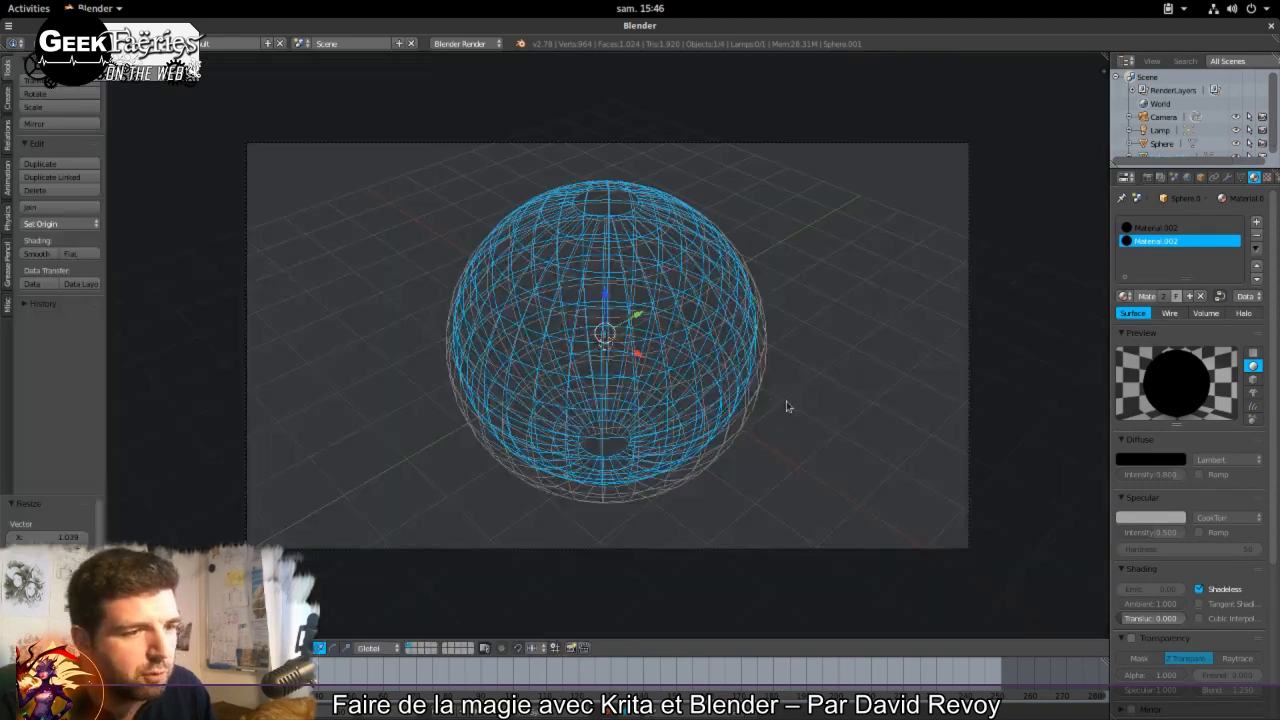
Step: Nudge the black sphere slightly within the wire sphere, by about -0.075 in X, and render the scene
{"action": "key", "text": "KP_0"}
{"action": "scroll", "coordinate": [757, 406], "scroll_direction": "up", "scroll_amount": 1}
{"action": "key", "text": "g"}
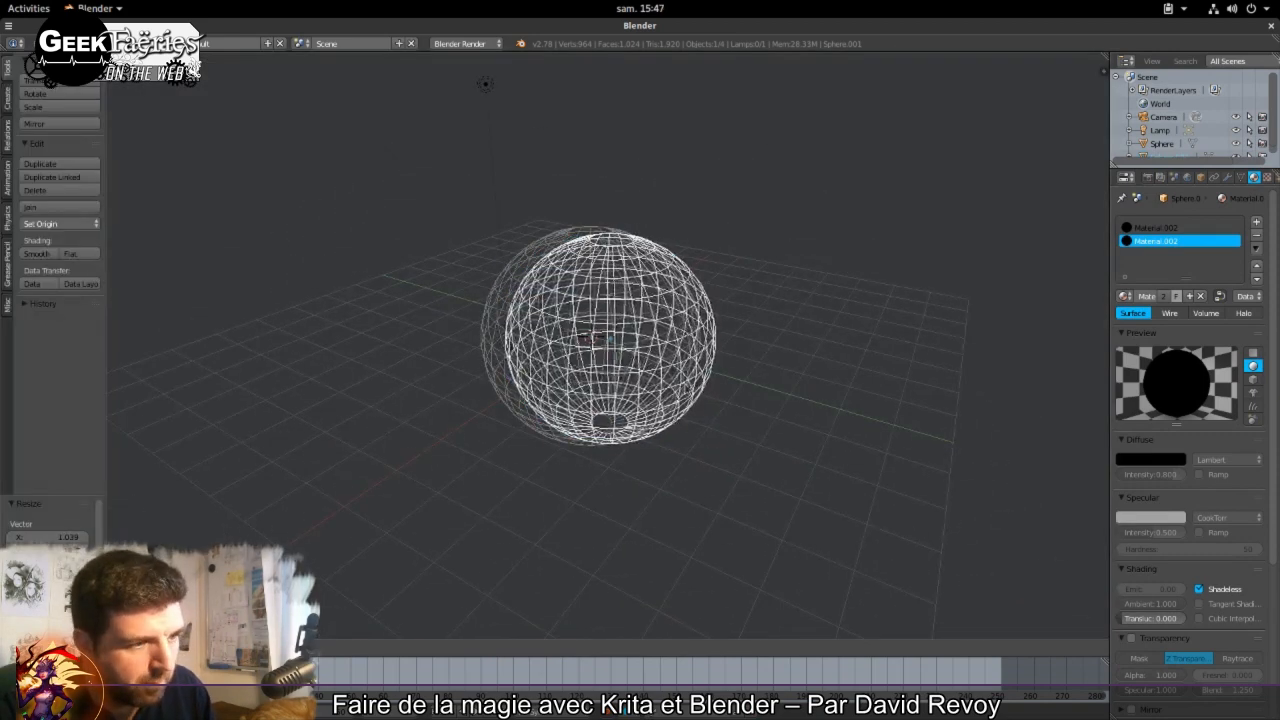
{"action": "left_click", "coordinate": [694, 398]}
{"action": "key", "text": "F12"}
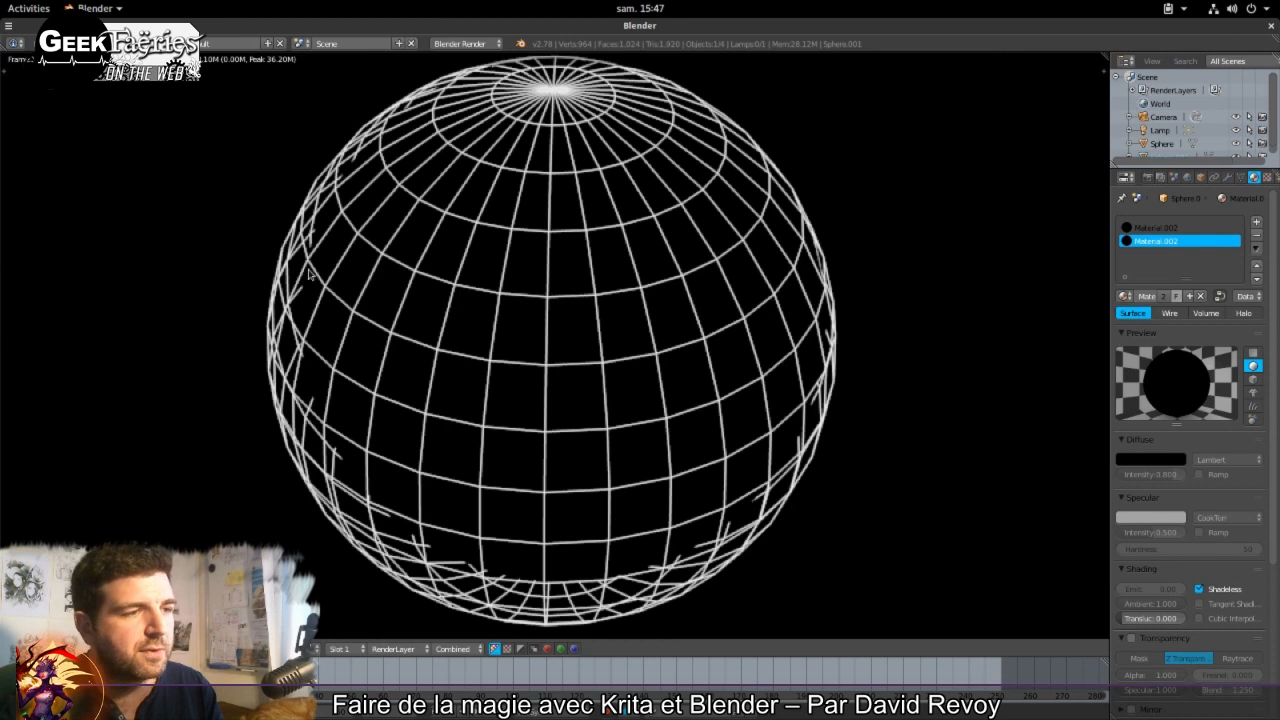
Step: Switch to Krita to check the magic sphere painting as a reference, and return to the Blender render
{"action": "key", "text": "super"}
{"action": "left_click", "coordinate": [300, 517]}
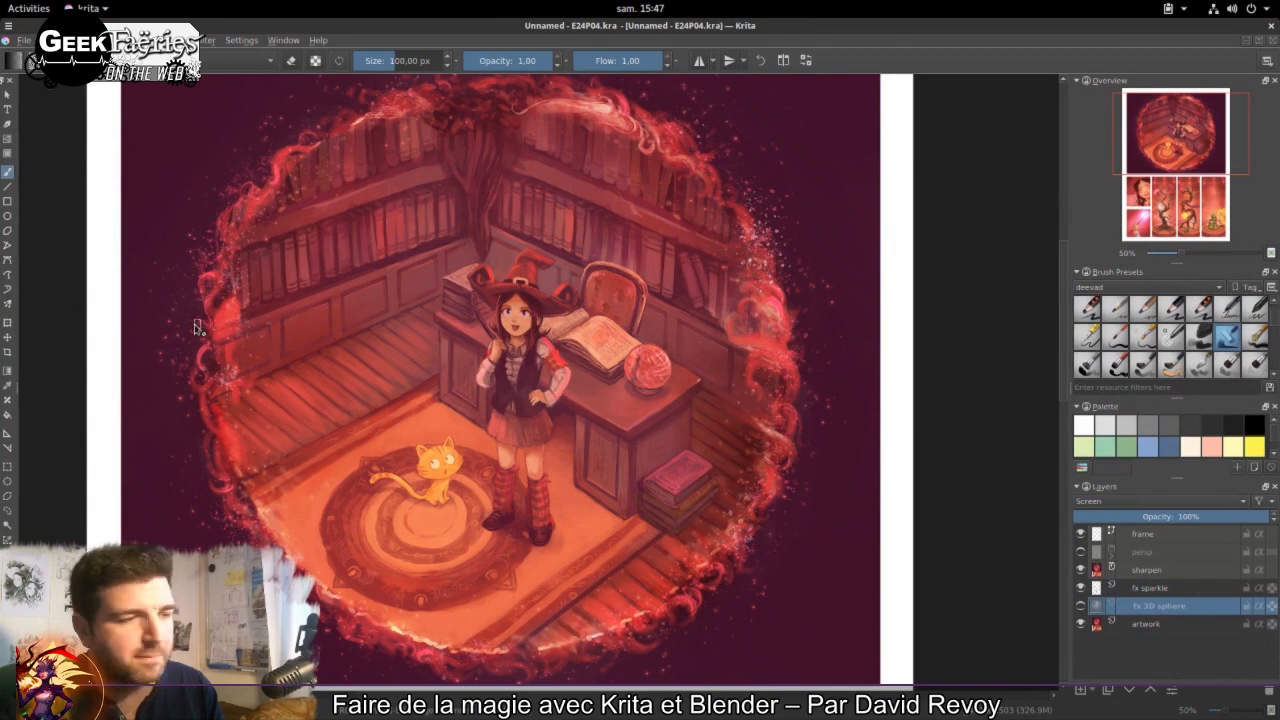
{"action": "mouse_move", "coordinate": [2, 2]}
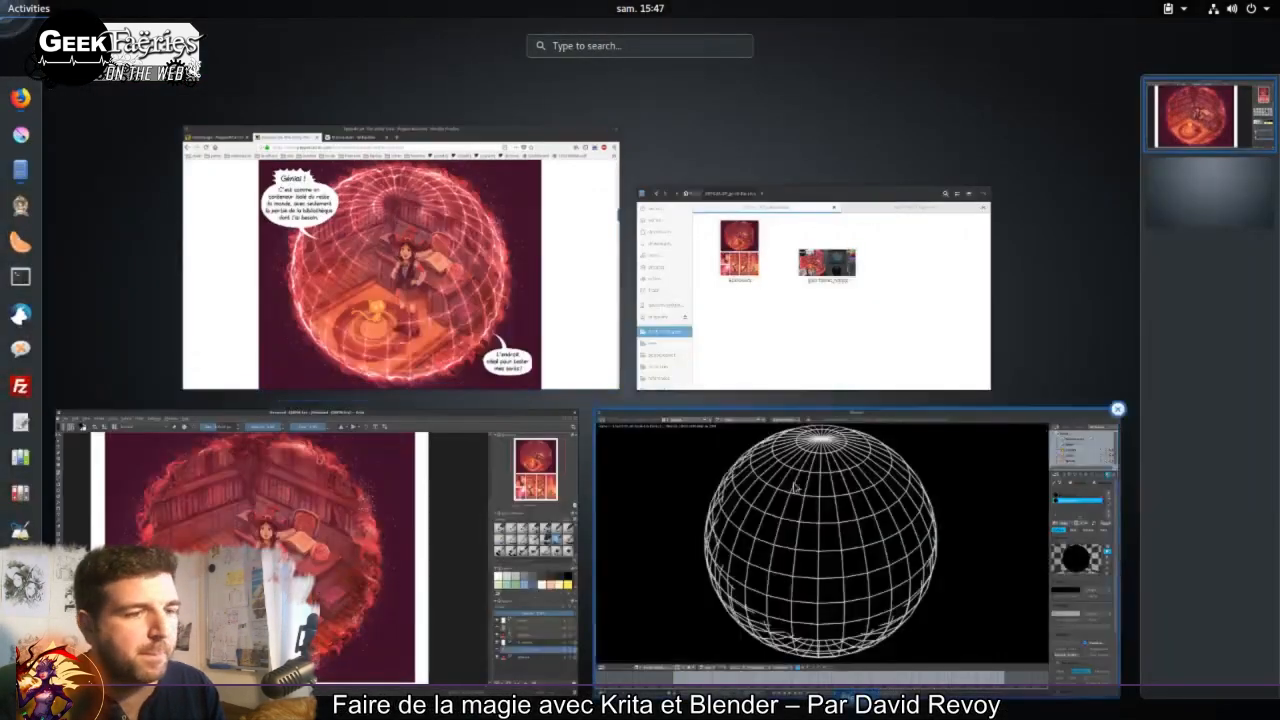
{"action": "left_click", "coordinate": [794, 487]}
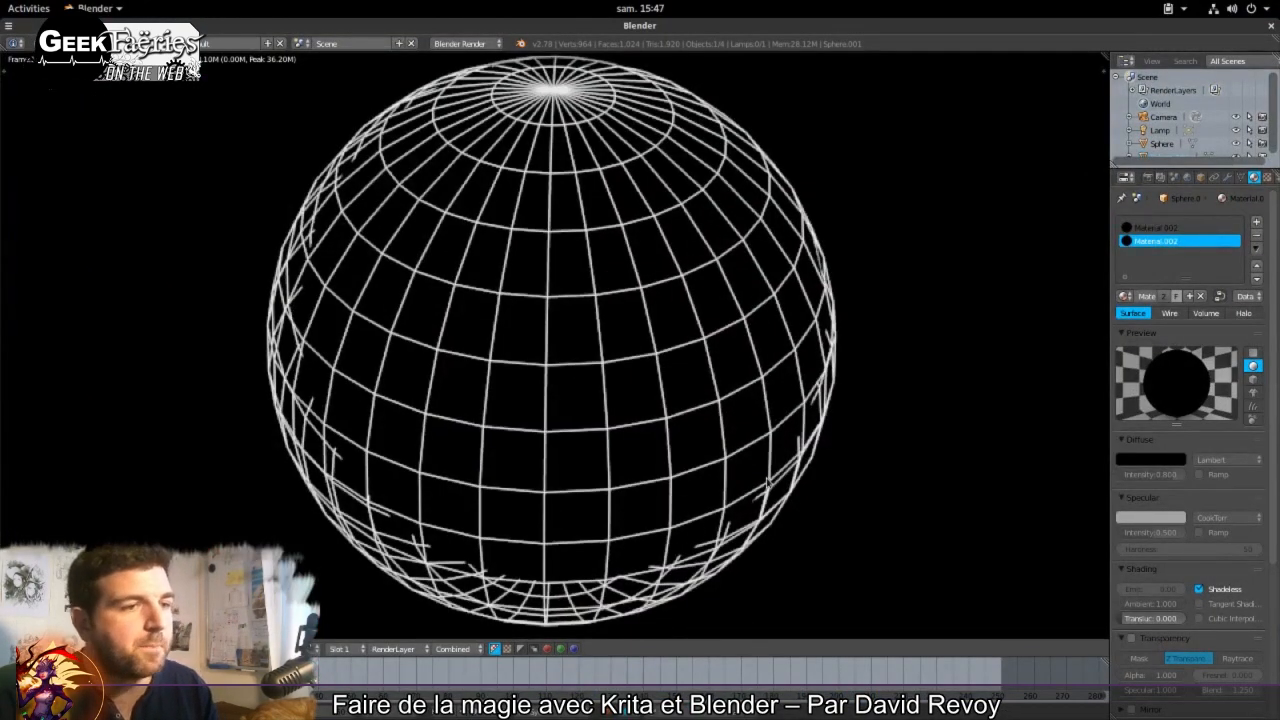
Step: Examine the rendered grid lines up close and the whole sphere for leftover back lines, and close the render
{"action": "scroll", "coordinate": [585, 363], "scroll_direction": "up", "scroll_amount": 1}
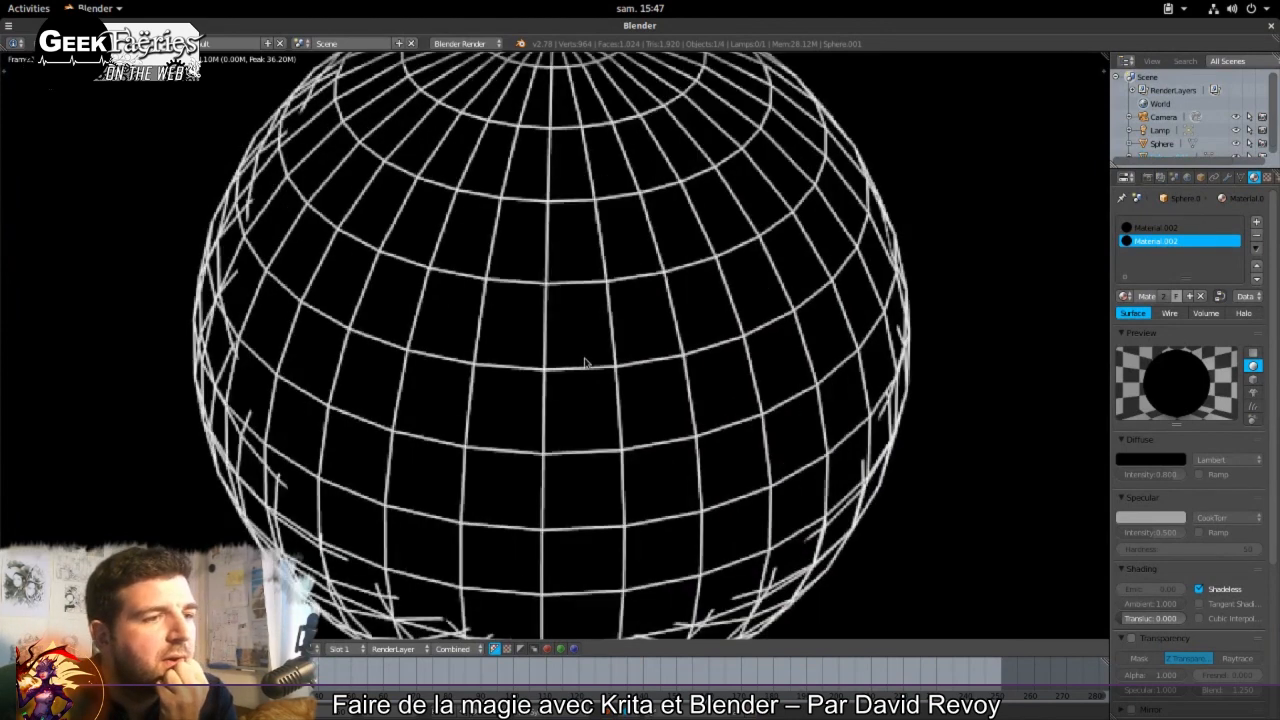
{"action": "scroll", "coordinate": [585, 363], "scroll_direction": "down", "scroll_amount": 1}
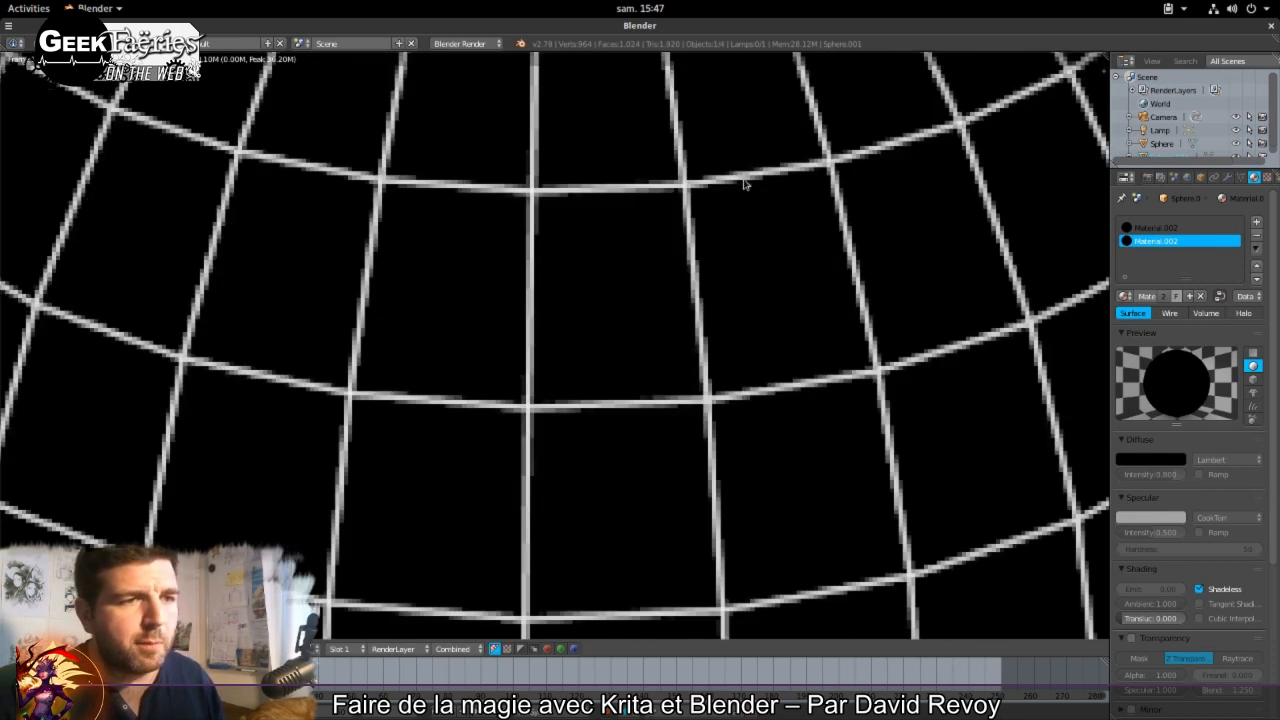
{"action": "scroll", "coordinate": [851, 354], "scroll_direction": "down", "scroll_amount": 5}
{"action": "scroll", "coordinate": [884, 353], "scroll_direction": "up", "scroll_amount": 5}
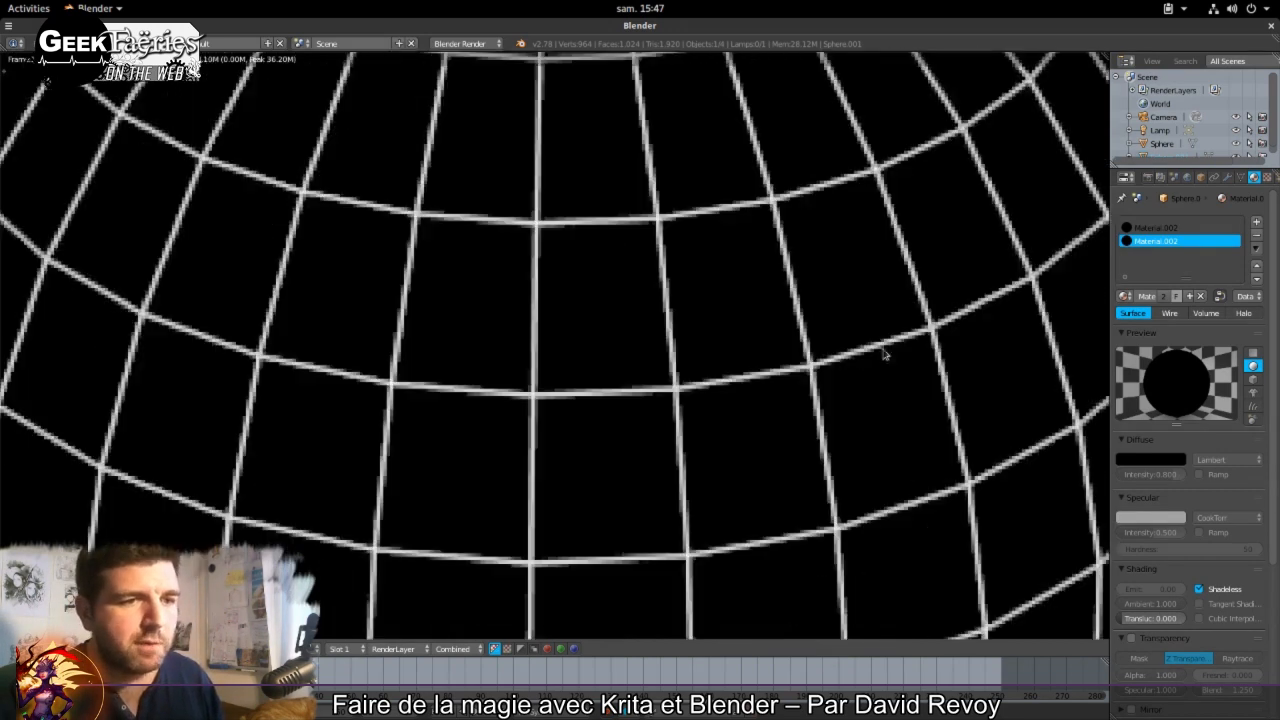
{"action": "scroll", "coordinate": [884, 355], "scroll_direction": "down", "scroll_amount": 2}
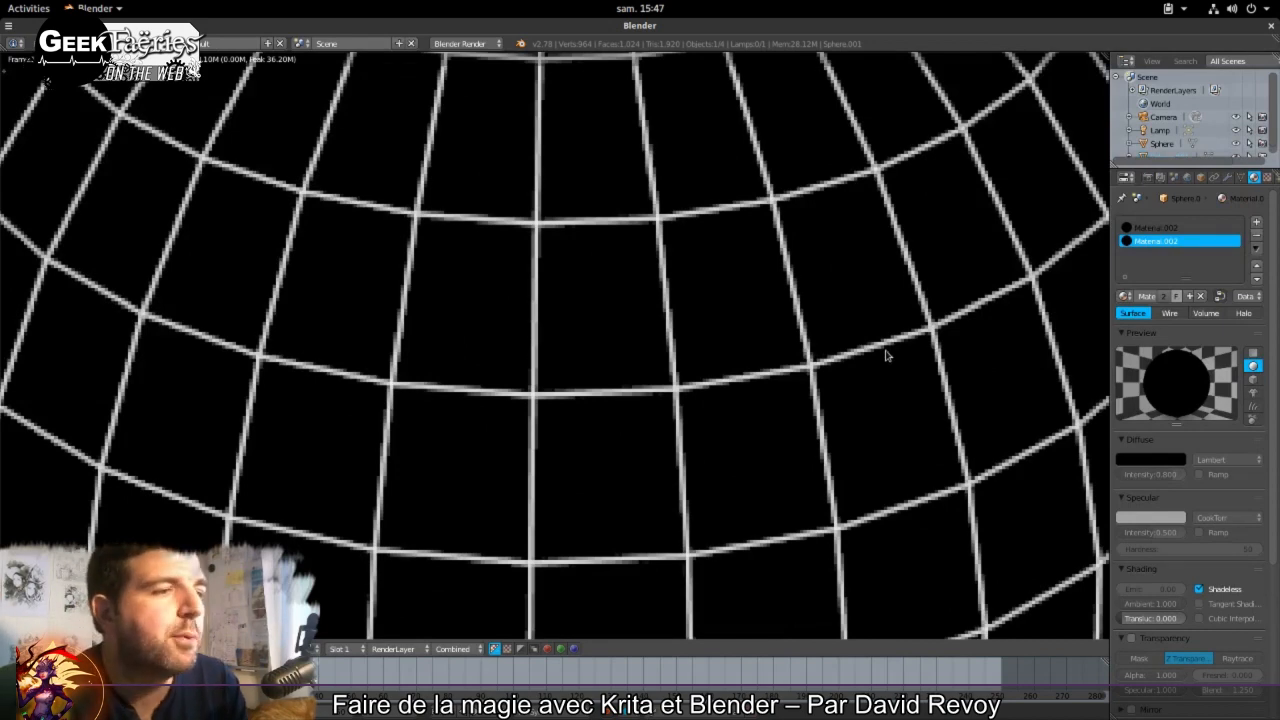
{"action": "scroll", "coordinate": [884, 355], "scroll_direction": "up", "scroll_amount": 2}
{"action": "scroll", "coordinate": [884, 355], "scroll_direction": "down", "scroll_amount": 2}
{"action": "scroll", "coordinate": [884, 355], "scroll_direction": "up", "scroll_amount": 2}
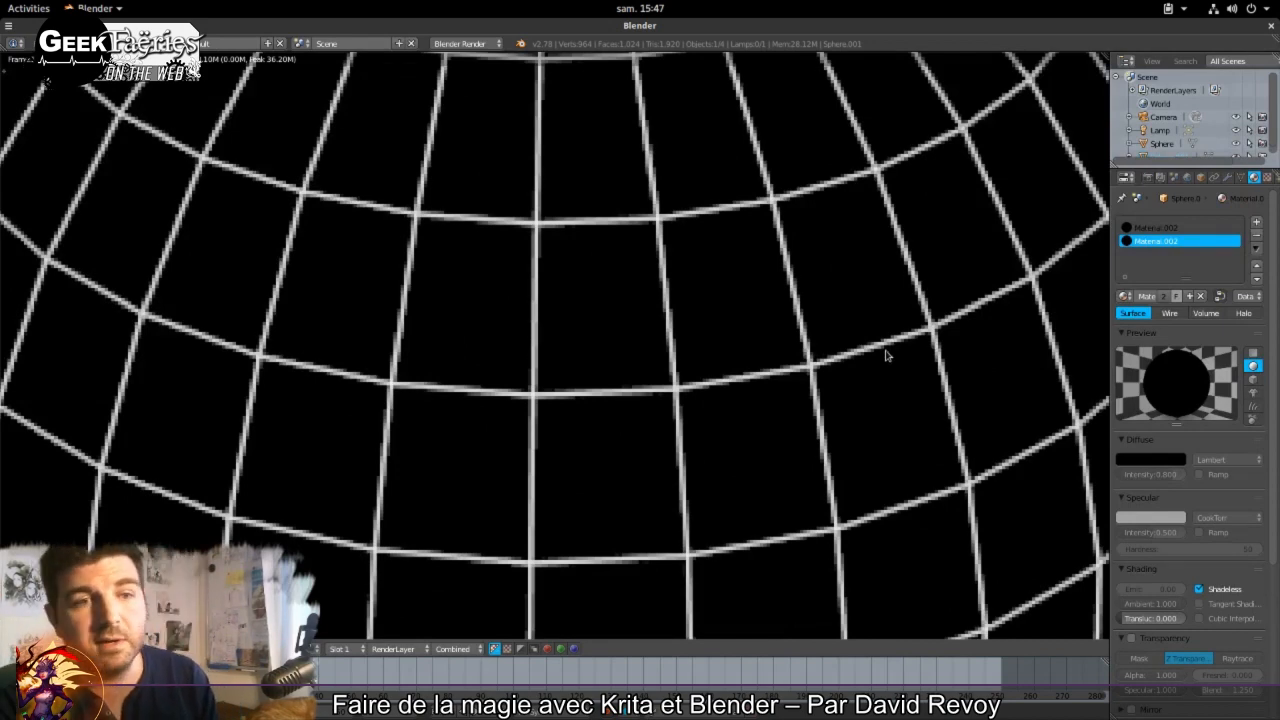
{"action": "scroll", "coordinate": [892, 351], "scroll_direction": "up", "scroll_amount": 5}
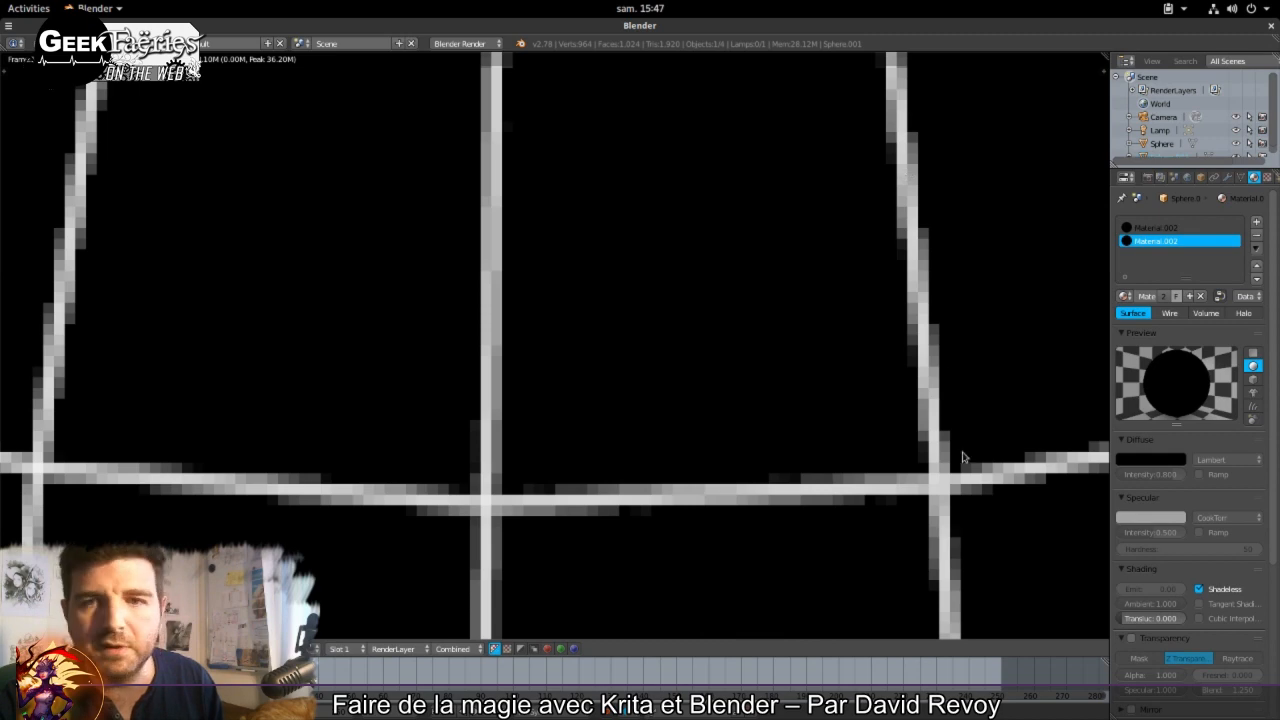
{"action": "scroll", "coordinate": [883, 400], "scroll_direction": "down", "scroll_amount": 5}
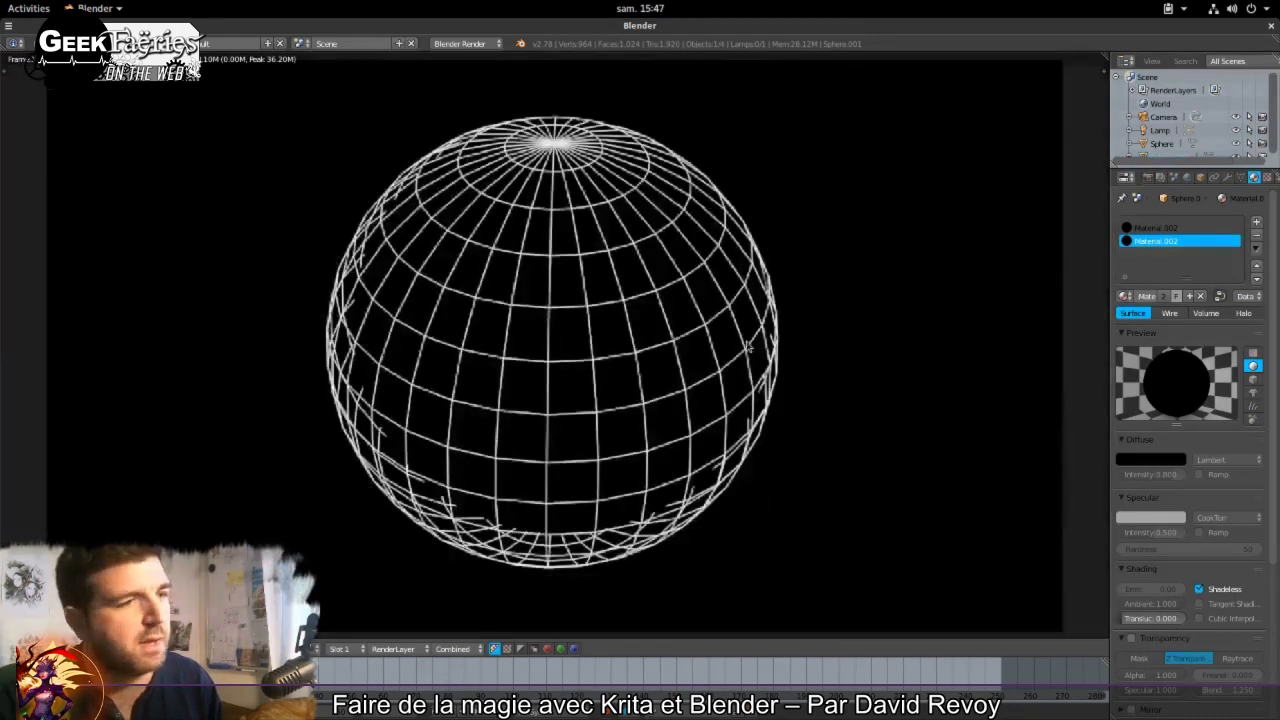
{"action": "key", "text": "Escape"}
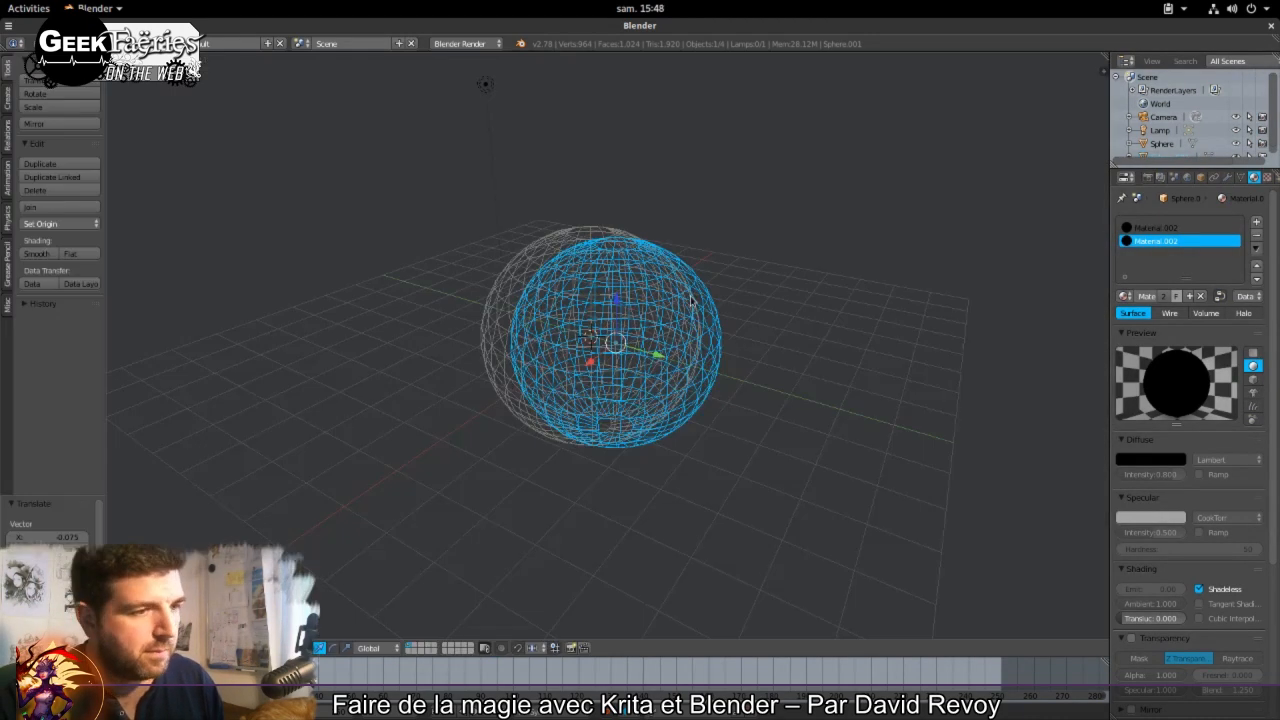
Step: Save the scene as effet-3D.blend in the 2018-01-20_geek-faeries folder of the home directory
{"action": "left_click", "coordinate": [33, 44]}
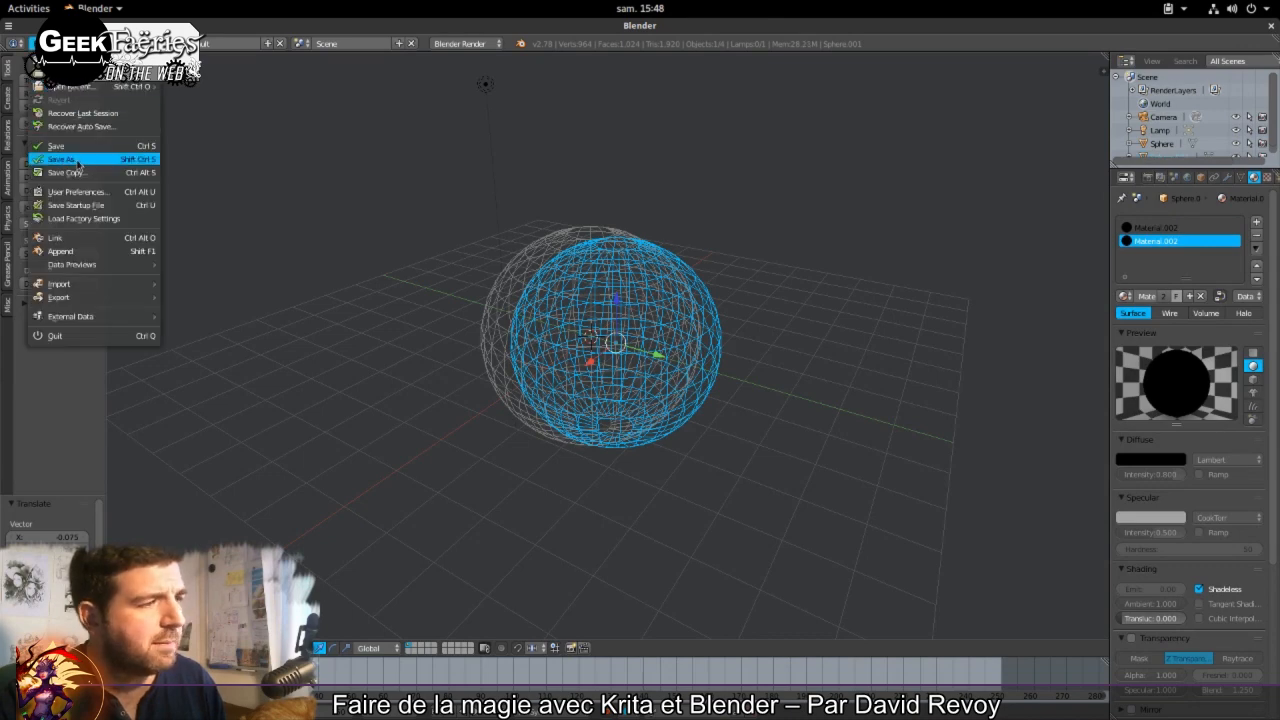
{"action": "left_click", "coordinate": [80, 157]}
{"action": "left_click", "coordinate": [191, 94]}
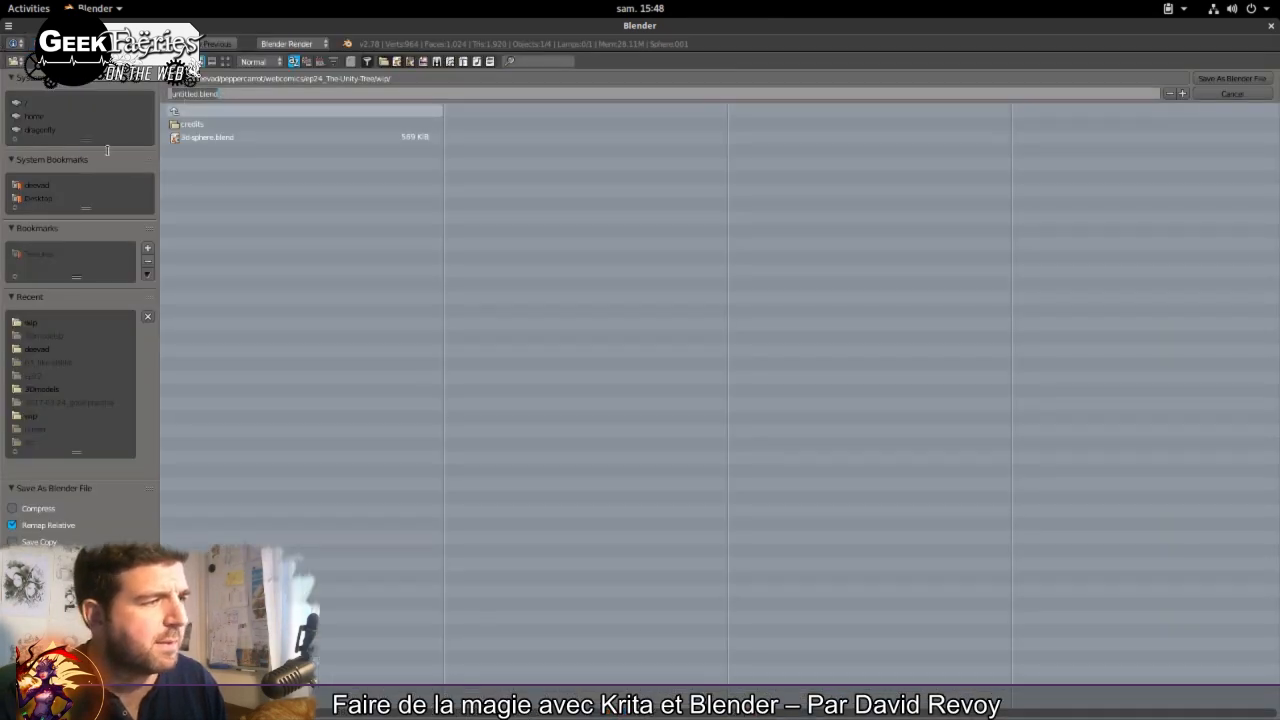
{"action": "left_click", "coordinate": [40, 117]}
{"action": "left_click", "coordinate": [36, 185]}
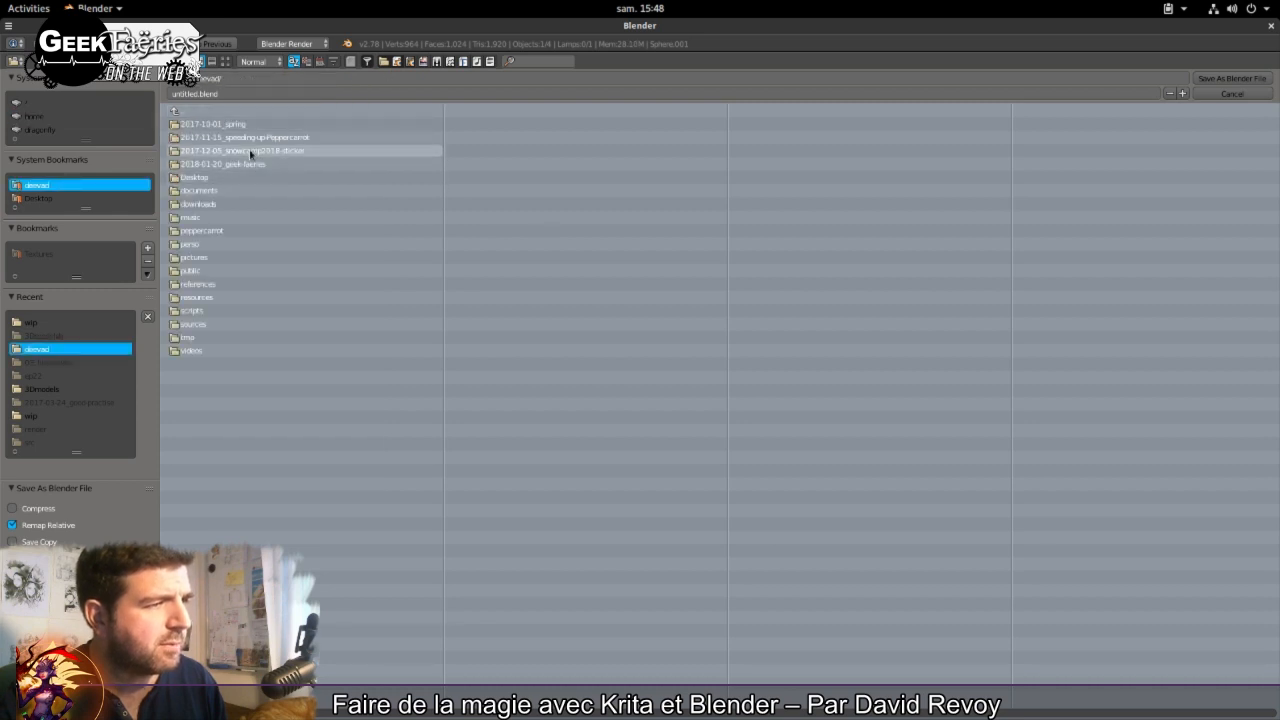
{"action": "left_click", "coordinate": [281, 165]}
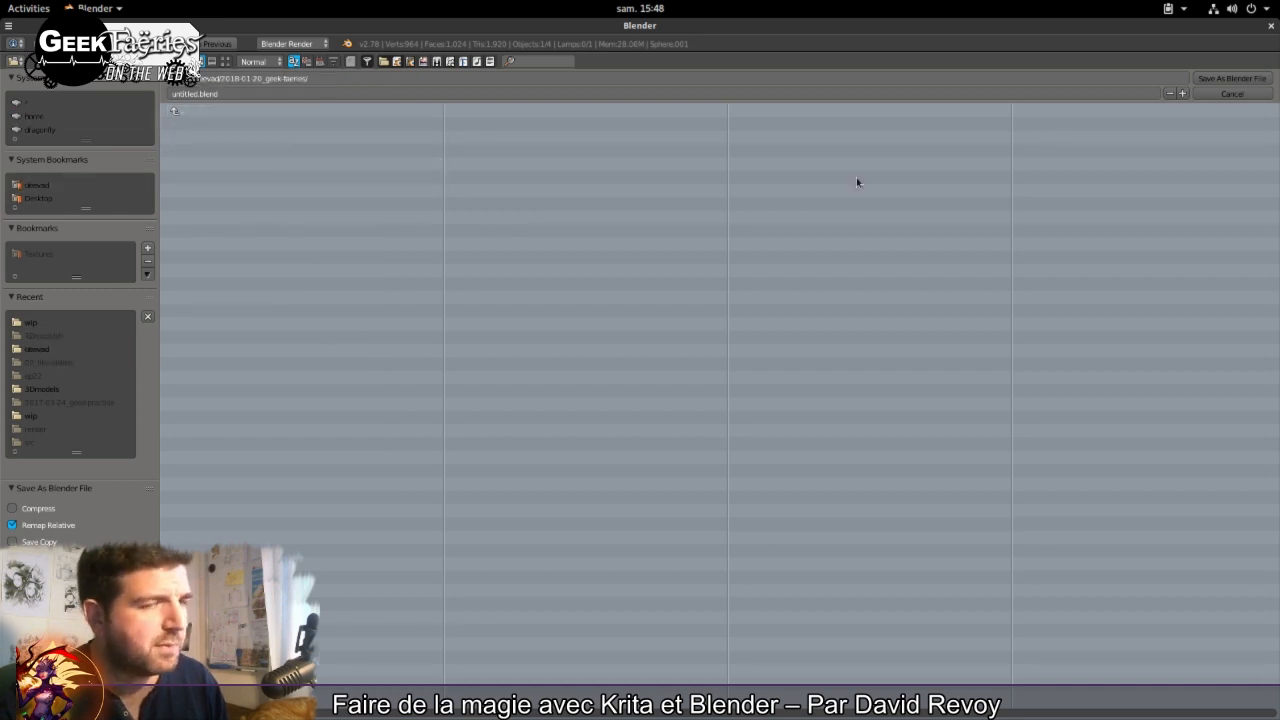
{"action": "left_click", "coordinate": [227, 93]}
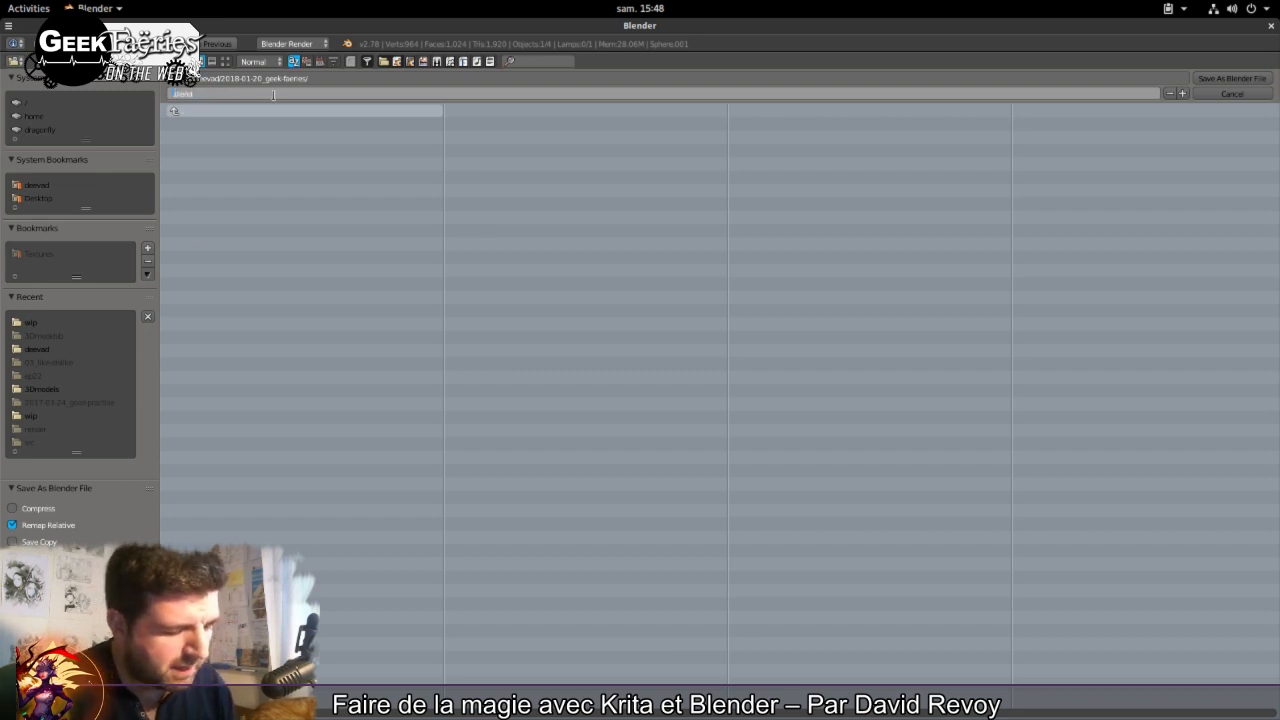
{"action": "type", "text": "effe"}
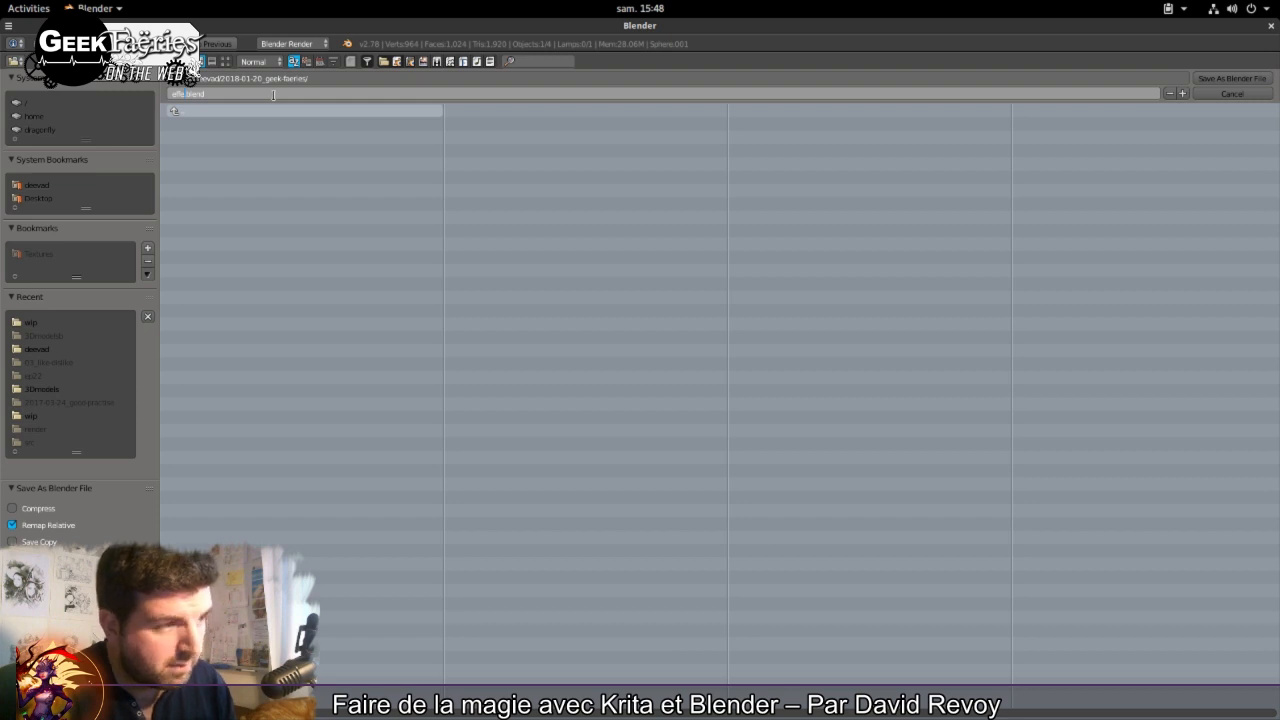
{"action": "type", "text": "t_30"}
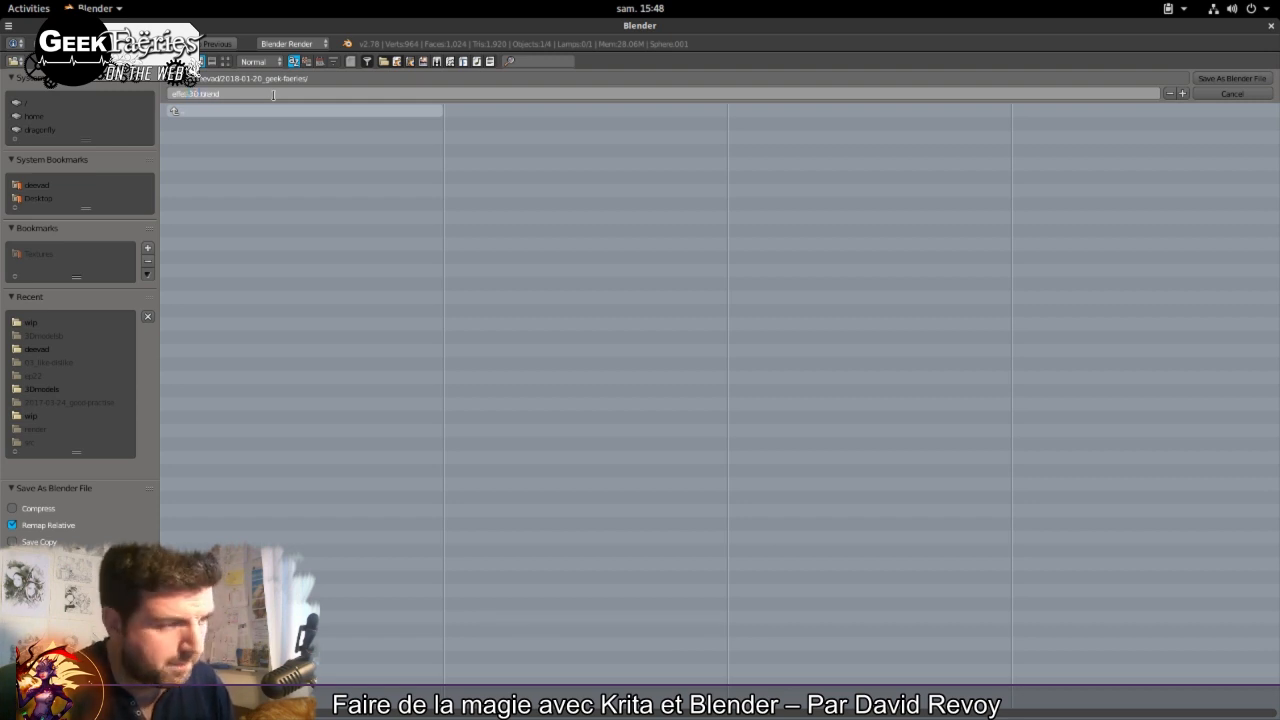
{"action": "left_click", "coordinate": [1232, 78]}
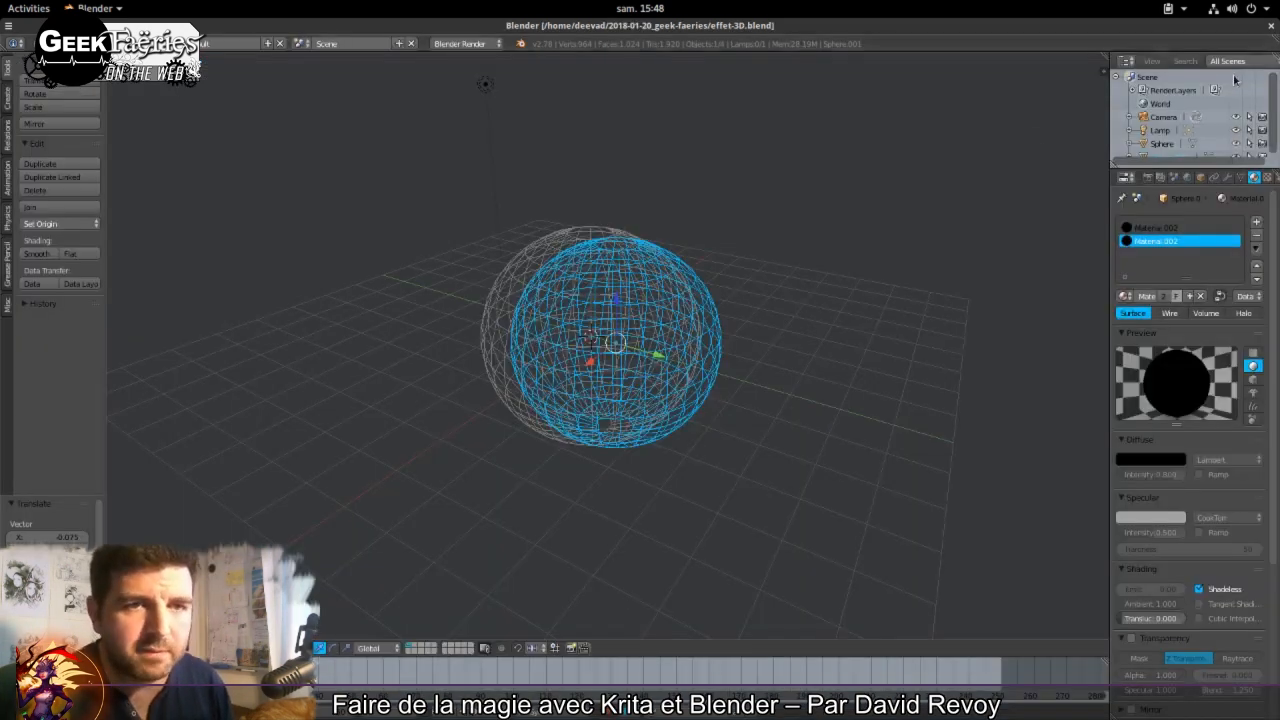
Step: Show the camera view and set the render resolution to 3000 px by 2500 px
{"action": "key", "text": "KP_0"}
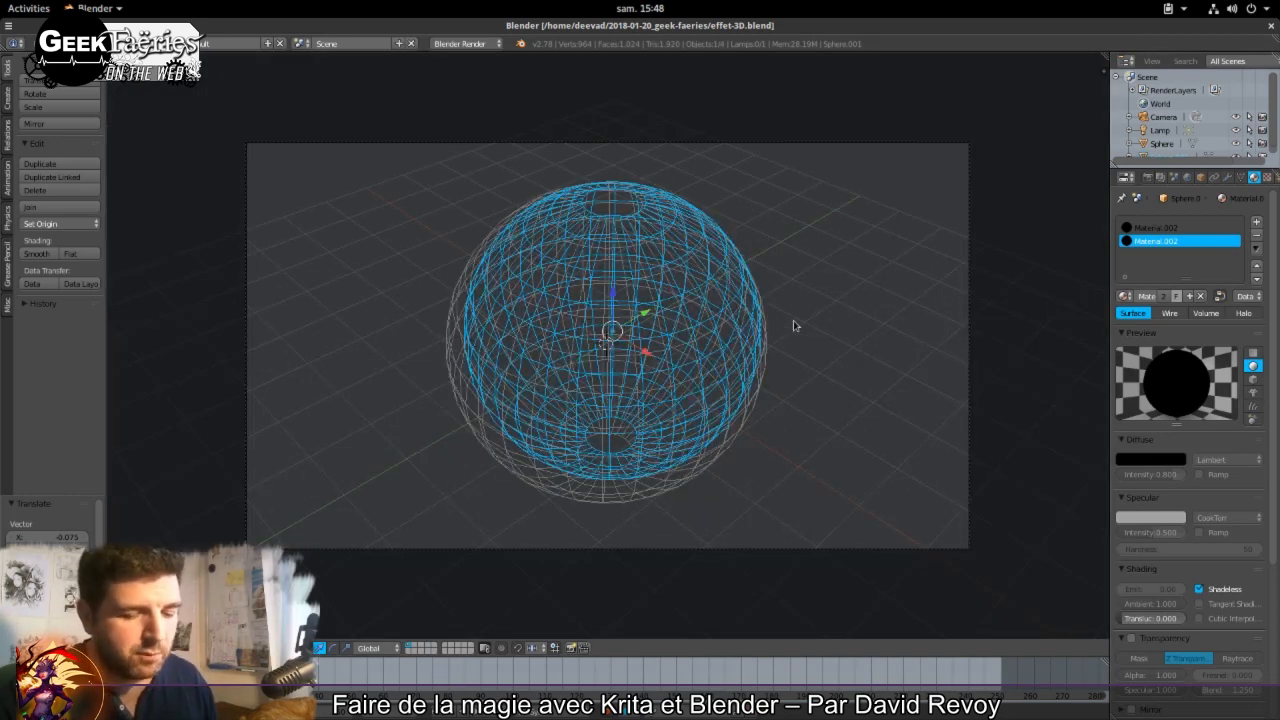
{"action": "left_click", "coordinate": [1147, 178]}
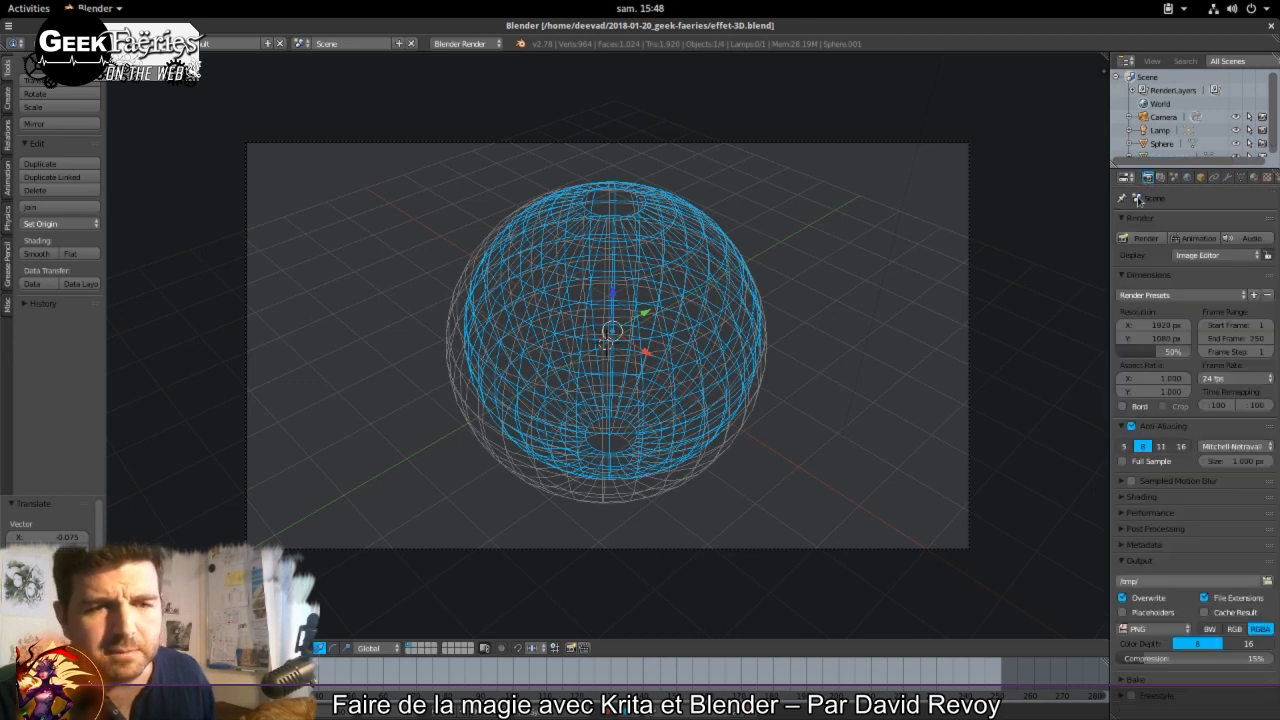
{"action": "left_click", "coordinate": [1147, 330]}
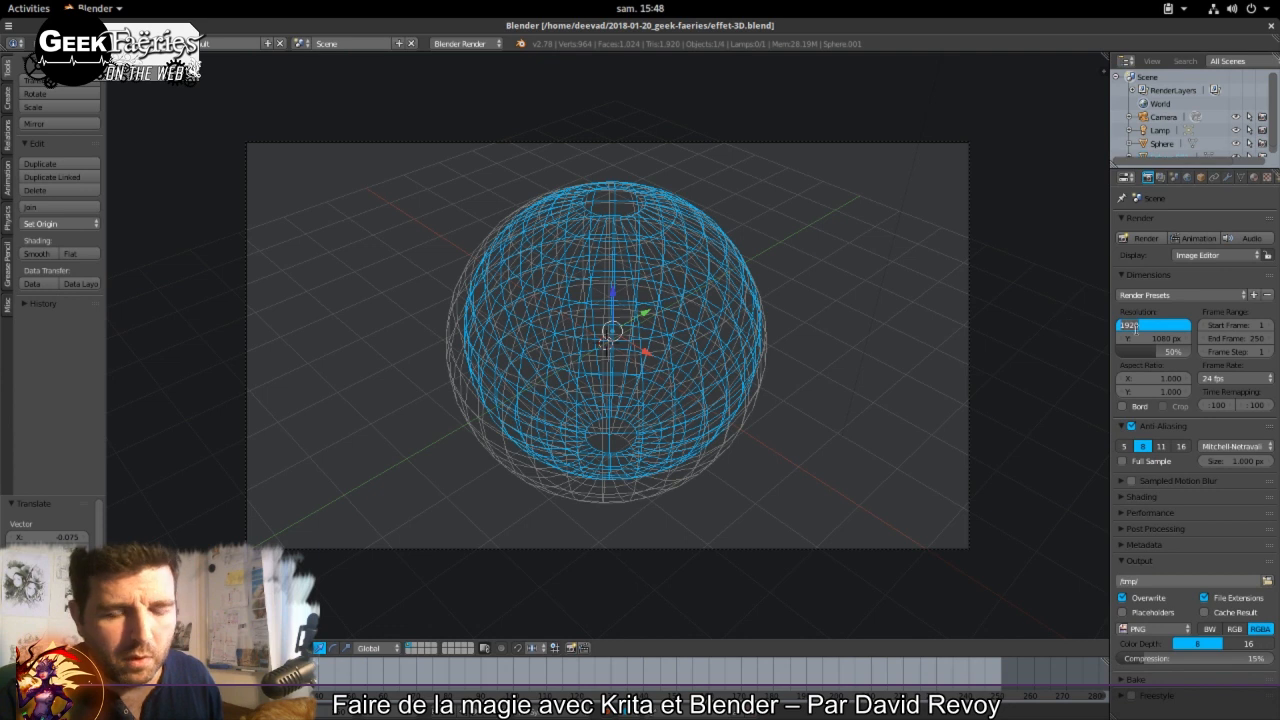
{"action": "type", "text": "3000"}
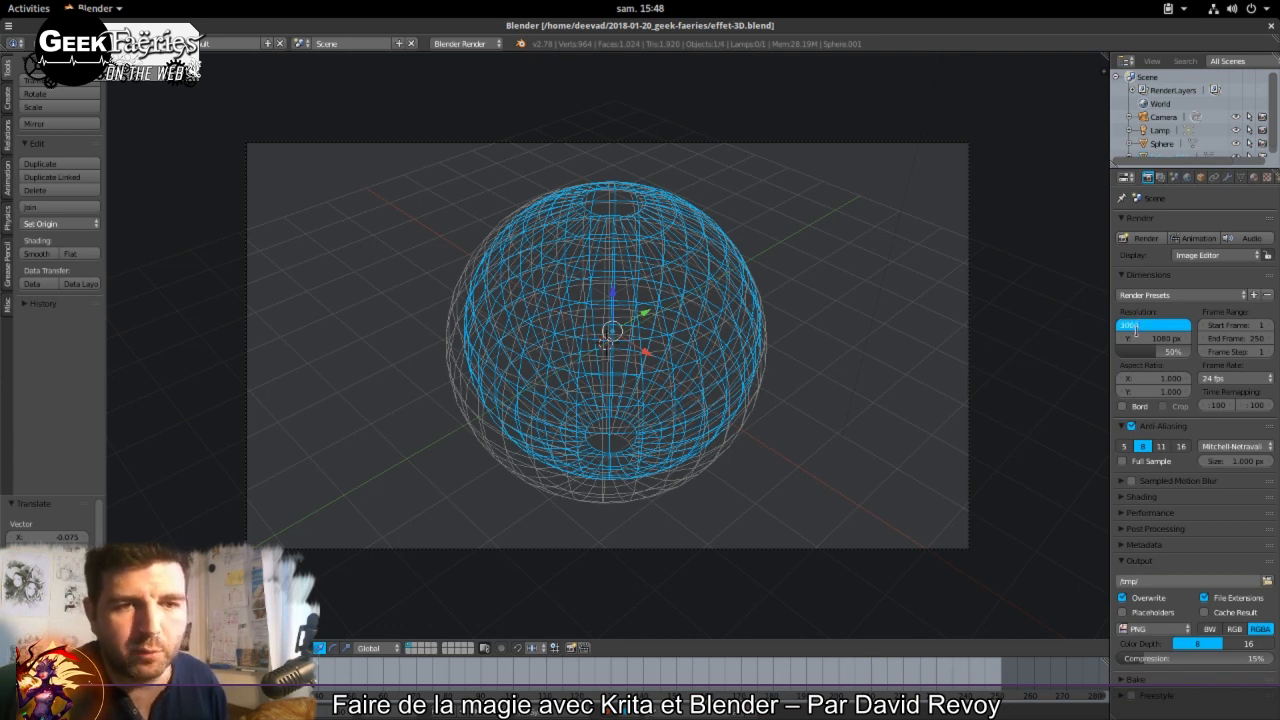
{"action": "key", "text": "Return"}
{"action": "left_click", "coordinate": [1158, 339]}
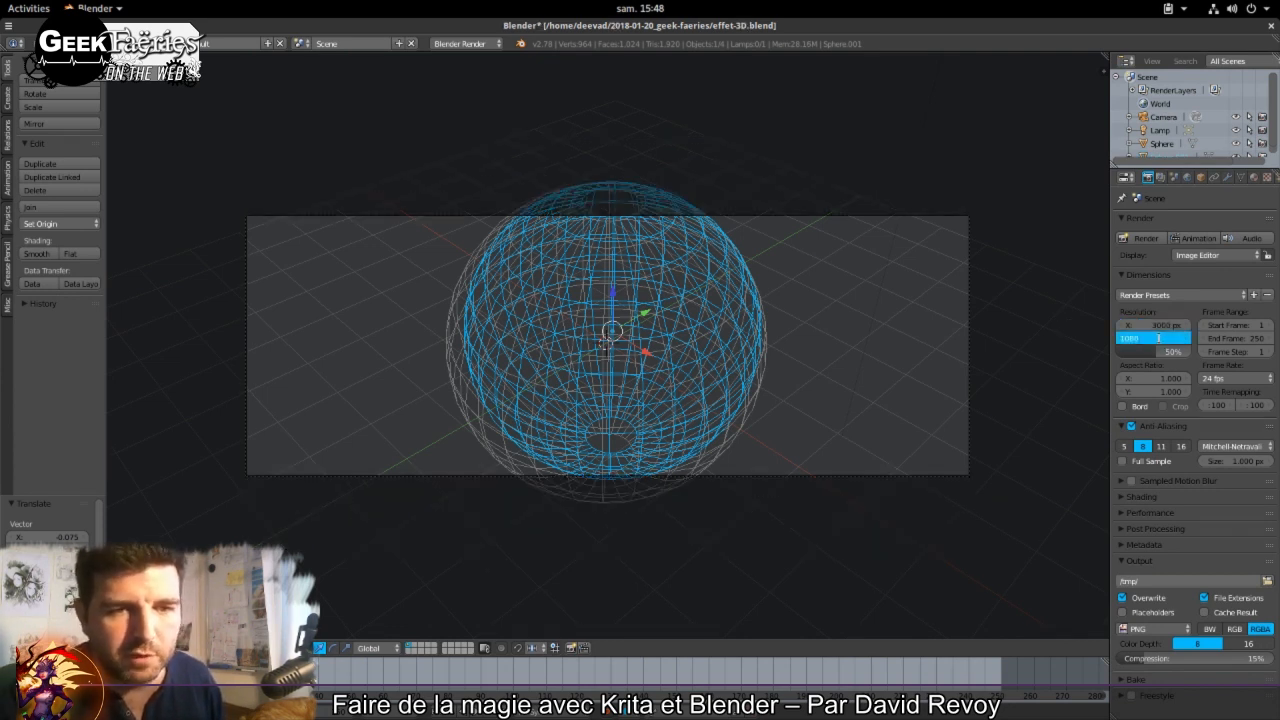
{"action": "type", "text": "25"}
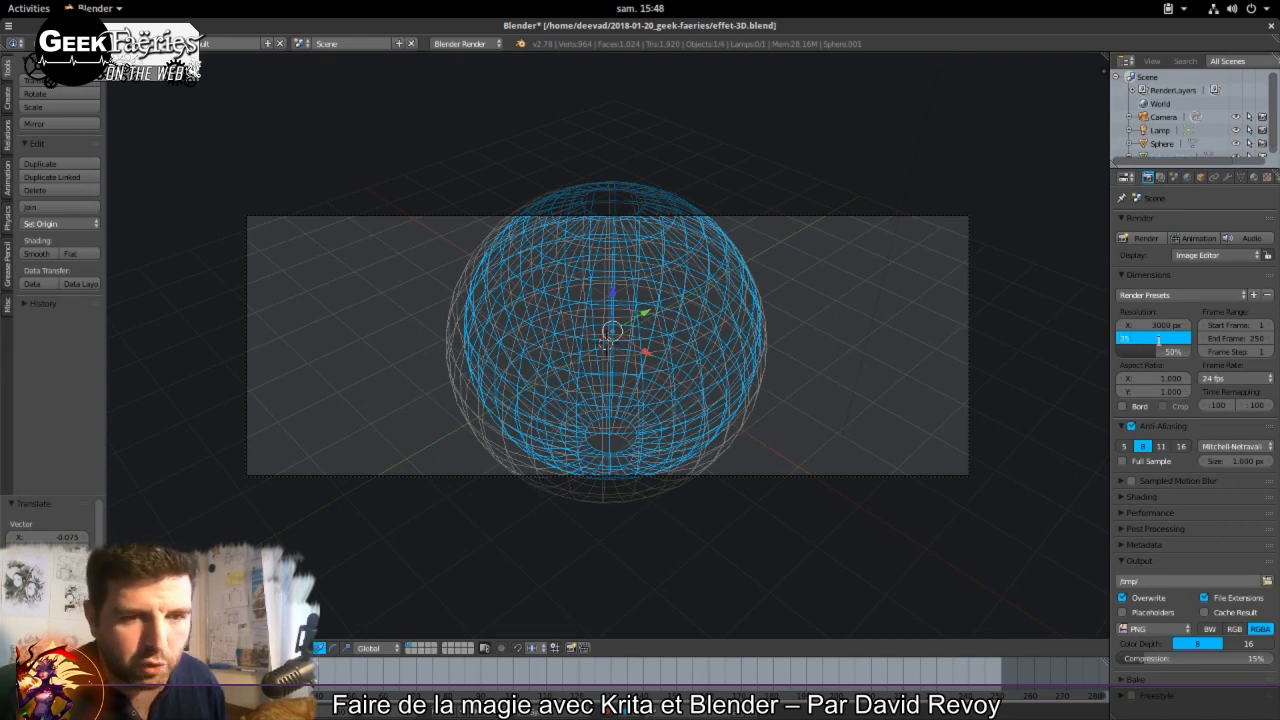
{"action": "type", "text": "00"}
{"action": "key", "text": "Return"}
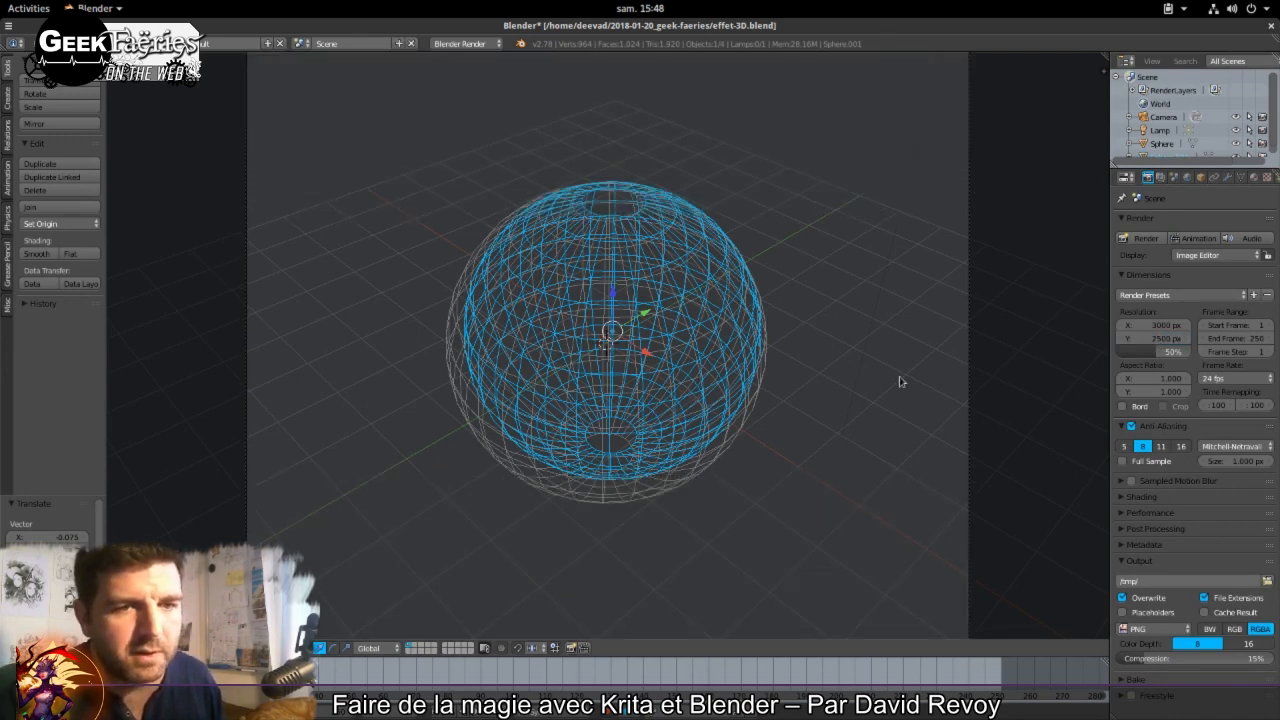
Step: Move the camera along its local Z axis so the wire sphere fills more of the frame with a margin around it
{"action": "right_click", "coordinate": [858, 451]}
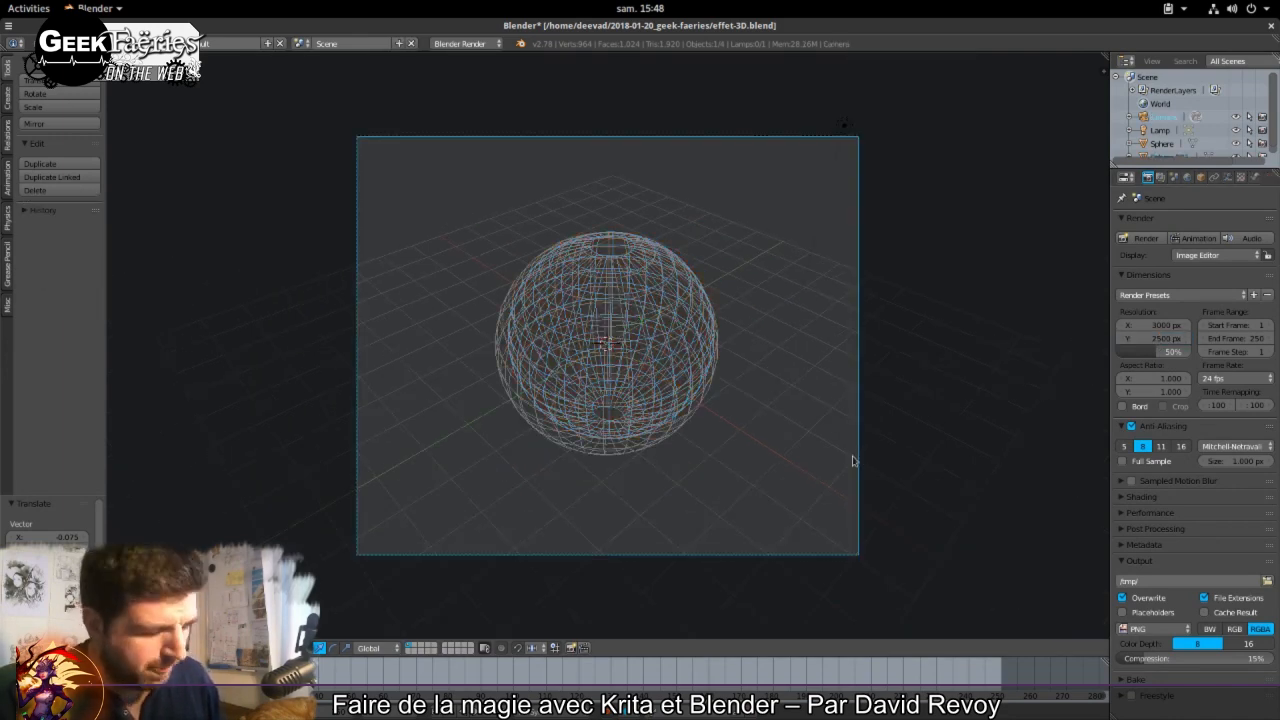
{"action": "key", "text": "g"}
{"action": "key", "text": "z"}
{"action": "key", "text": "z"}
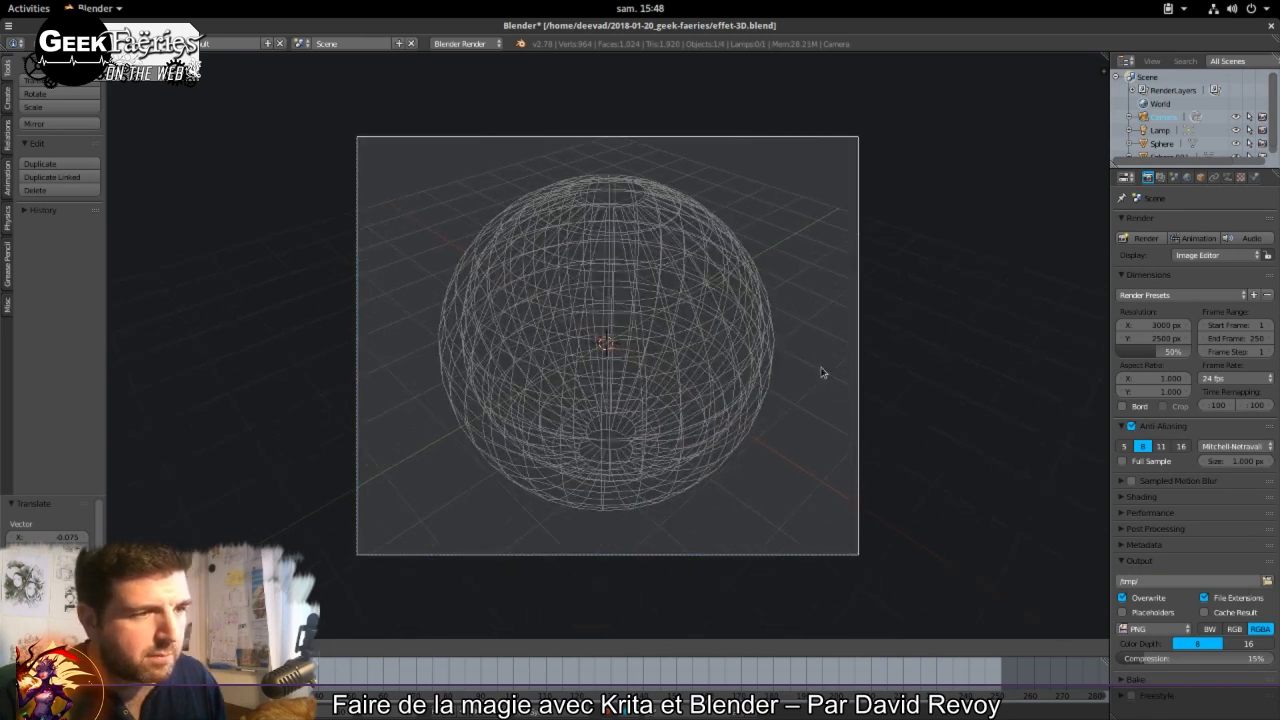
{"action": "left_click", "coordinate": [824, 378]}
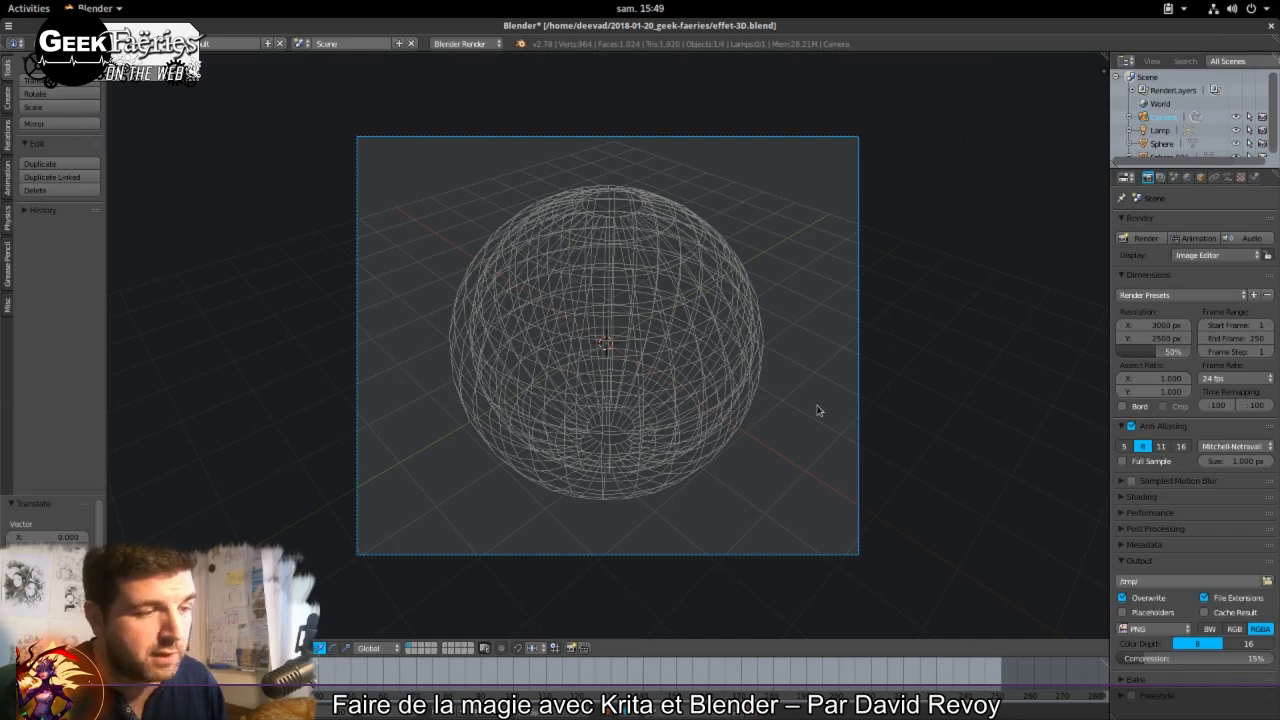
Step: Test-render the reframed sphere, examine its line sharpness up close and its overall framing, and close the render
{"action": "key", "text": "F12"}
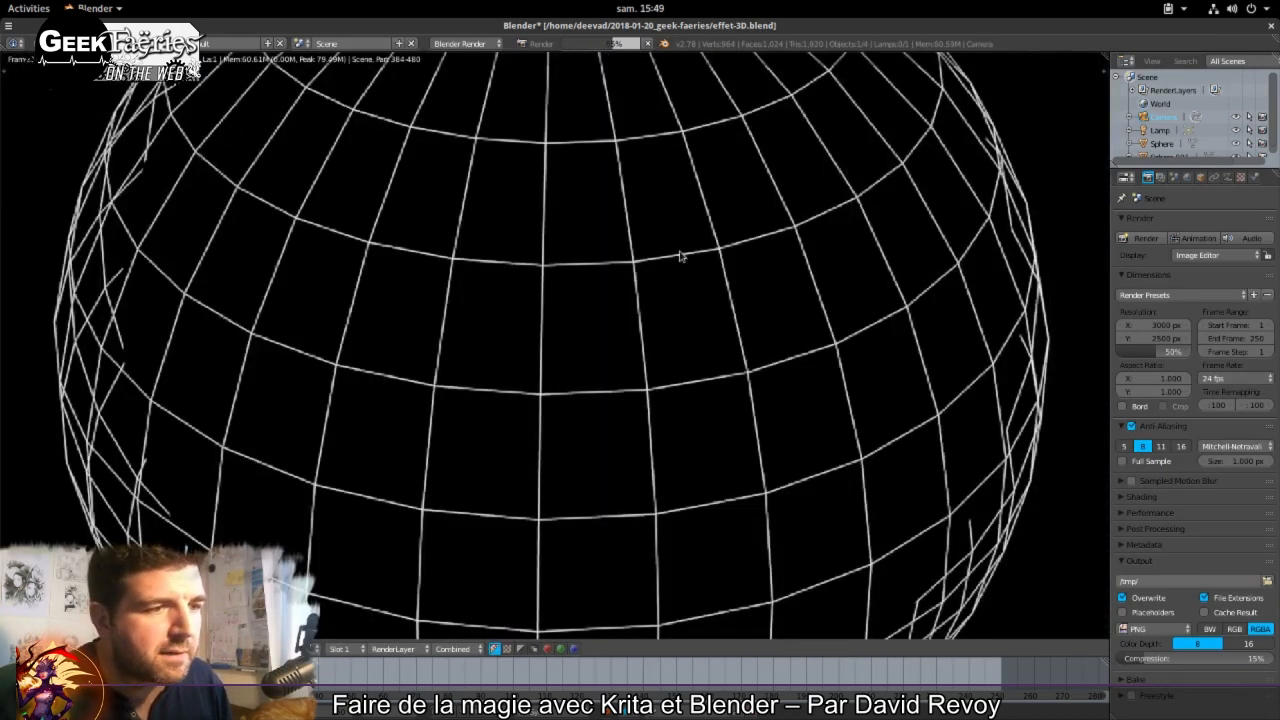
{"action": "scroll", "coordinate": [684, 220], "scroll_direction": "up", "scroll_amount": 3}
{"action": "scroll", "coordinate": [686, 196], "scroll_direction": "up", "scroll_amount": 2}
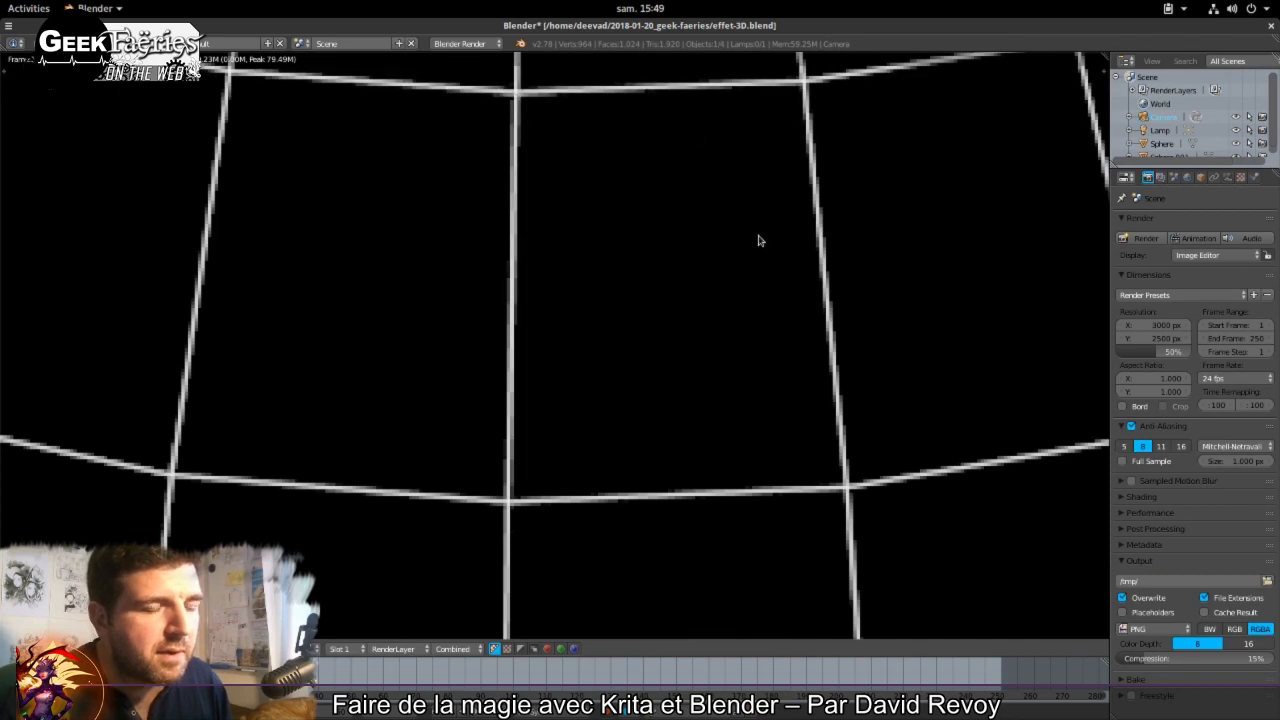
{"action": "scroll", "coordinate": [758, 240], "scroll_direction": "down", "scroll_amount": 8}
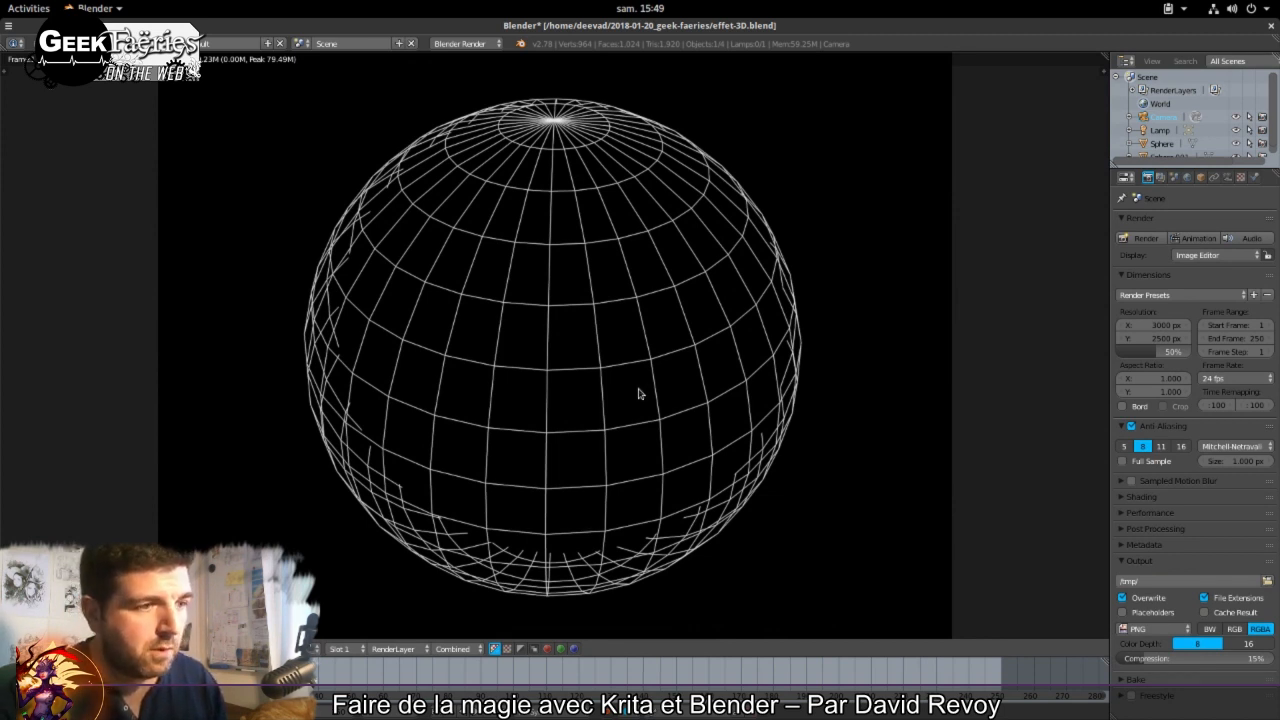
{"action": "key", "text": "Escape"}
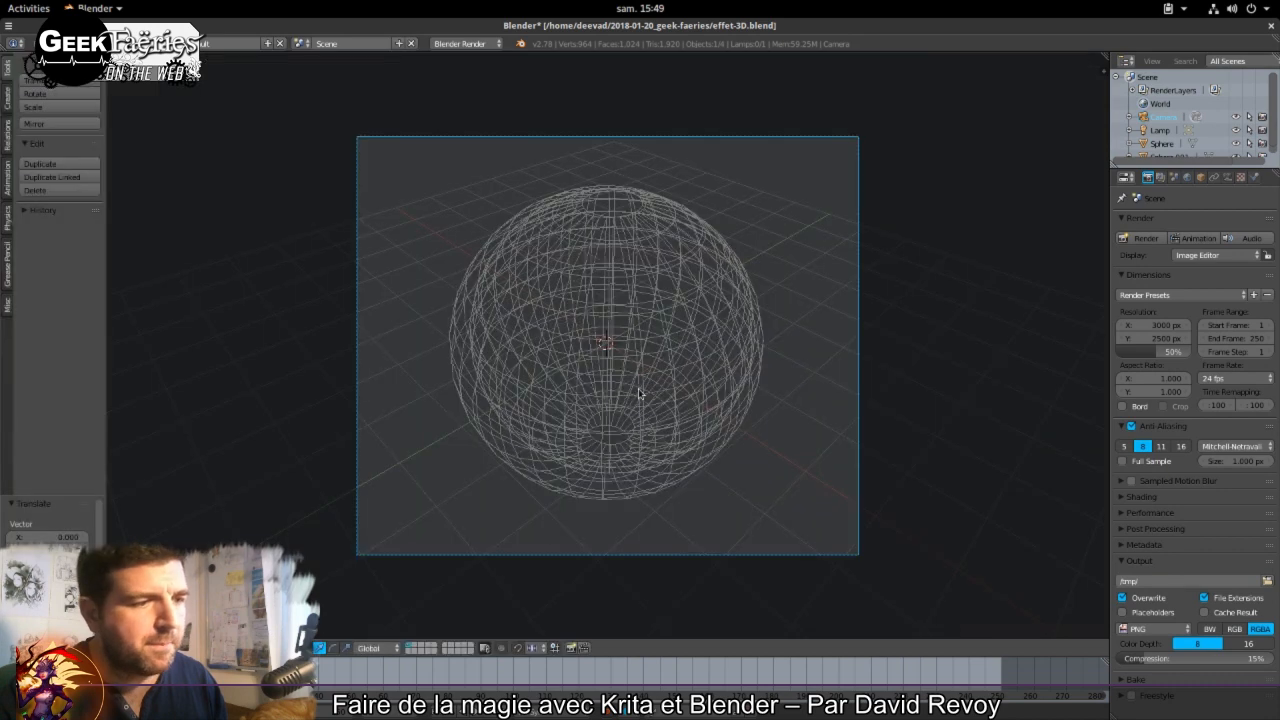
Step: Save the current scene file and render the framed wire sphere
{"action": "left_click", "coordinate": [32, 44]}
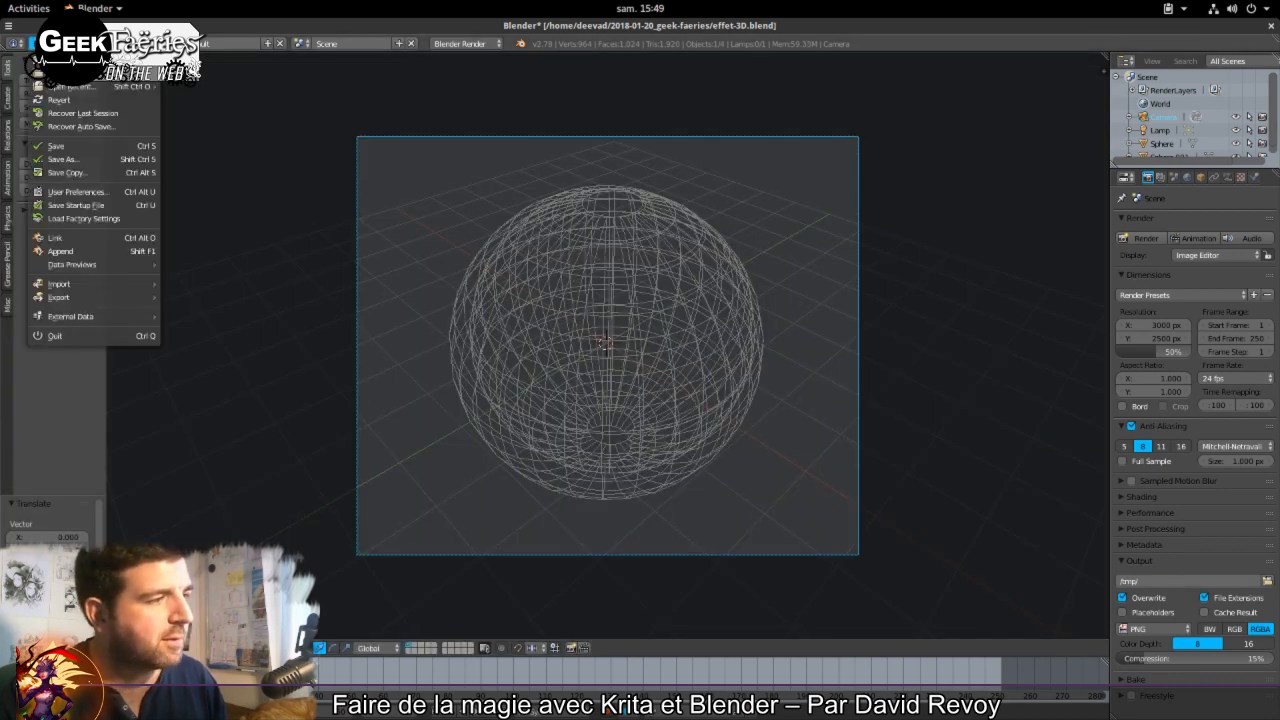
{"action": "left_click", "coordinate": [64, 148]}
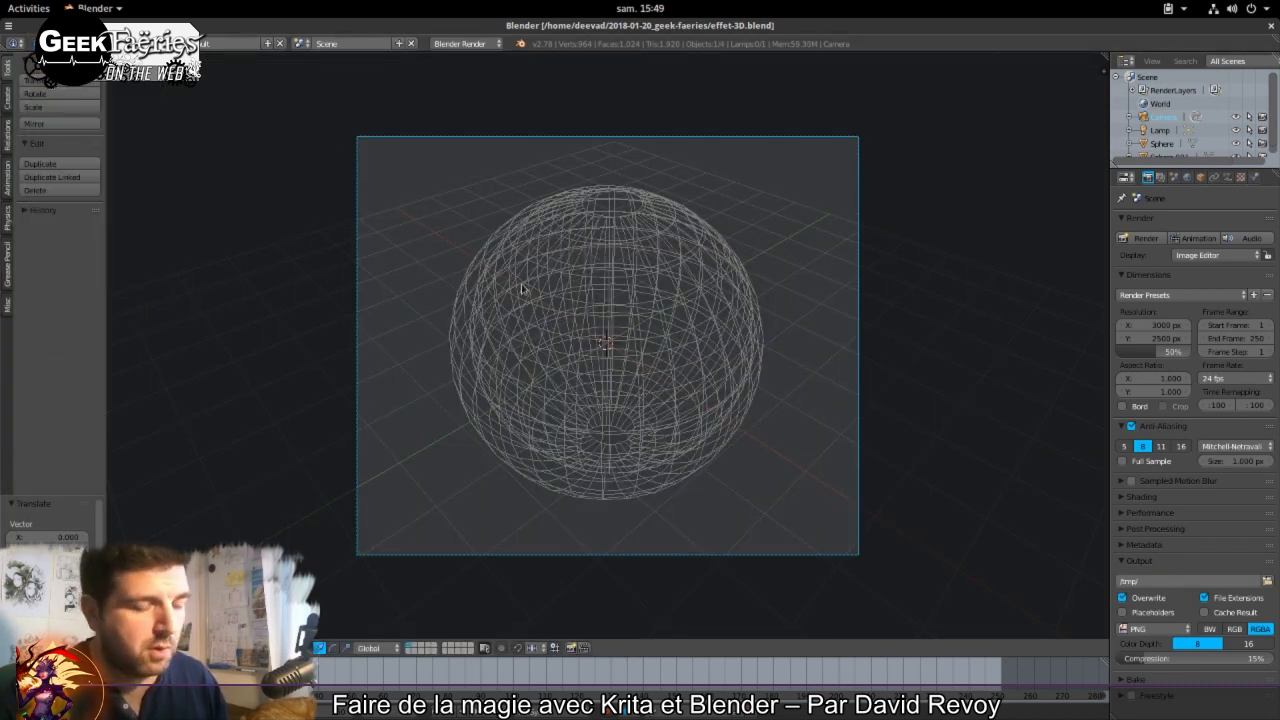
{"action": "key", "text": "F12"}
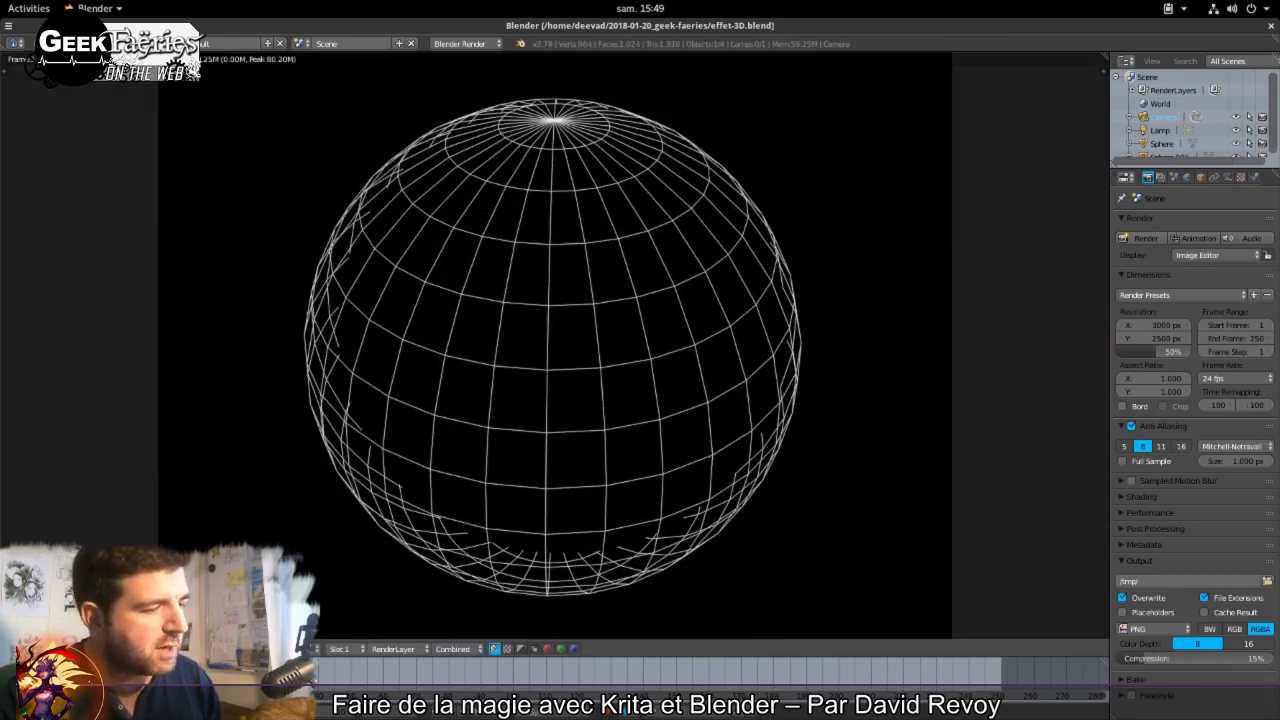
Step: Save the render as effet-exporte.png in the 2018-01-20_geek-faeries folder and save the scene again
{"action": "left_click", "coordinate": [75, 649]}
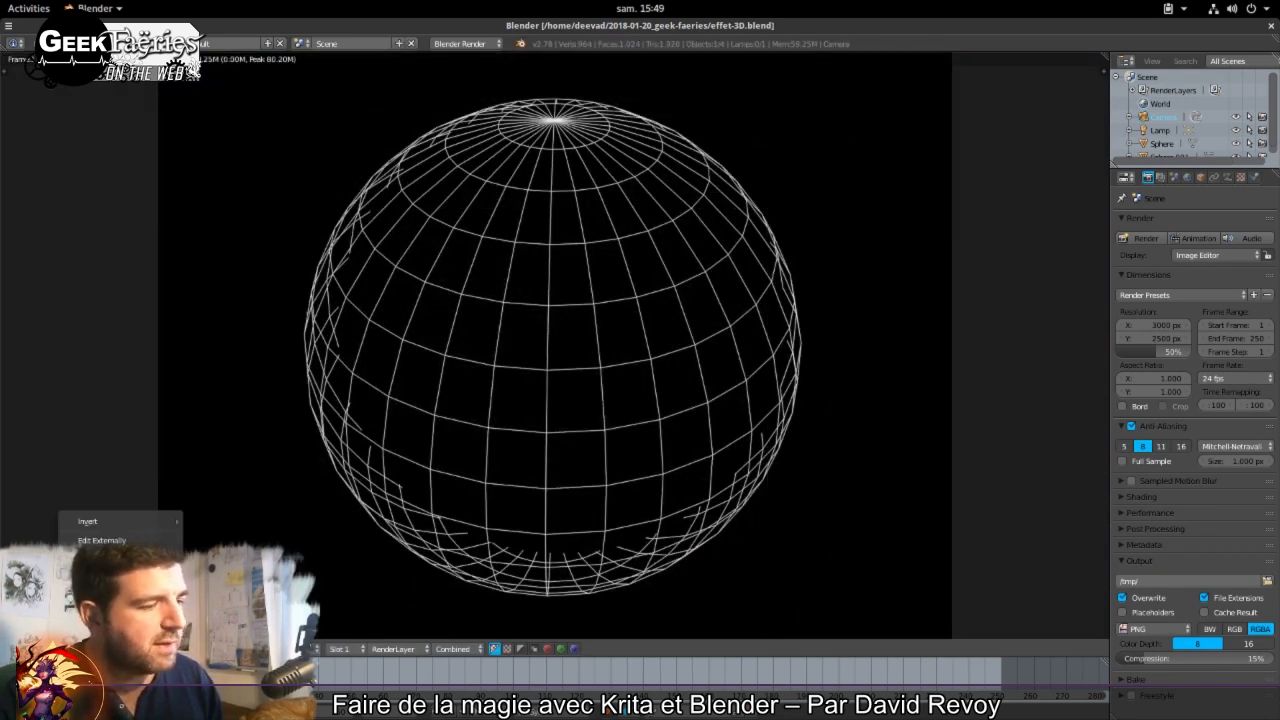
{"action": "left_click", "coordinate": [100, 578]}
{"action": "left_click", "coordinate": [205, 93]}
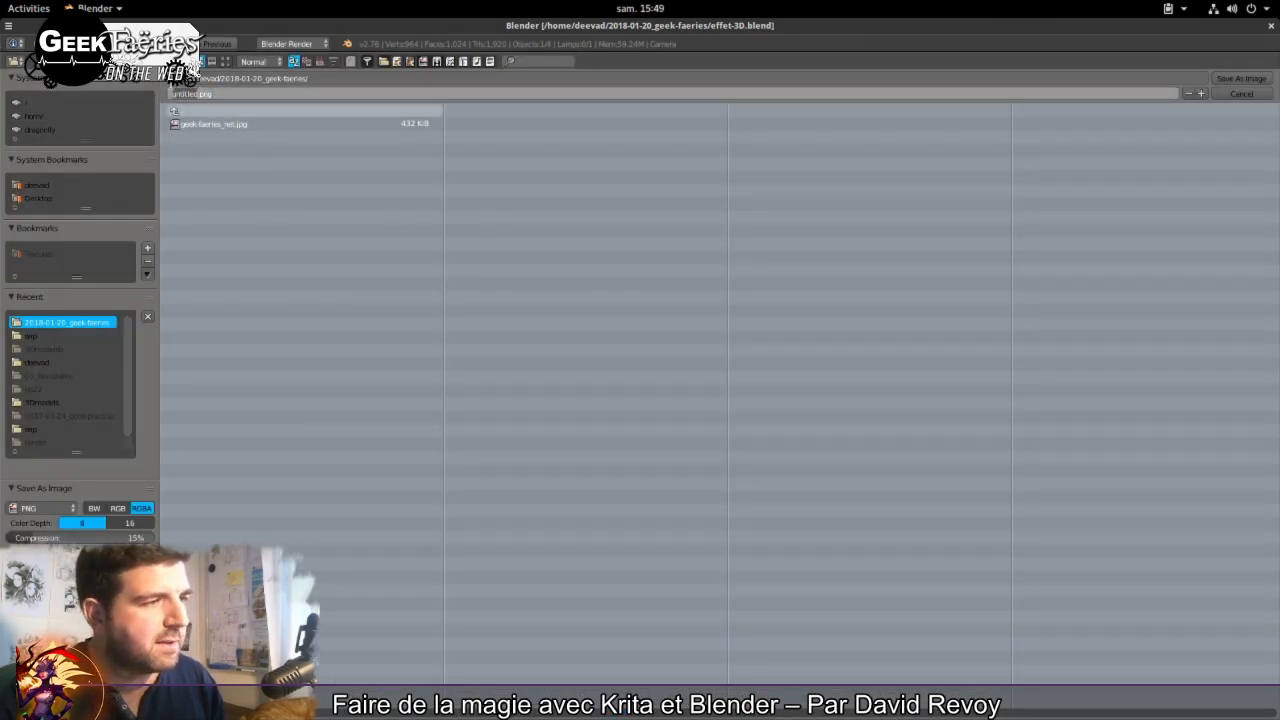
{"action": "key", "text": "BackSpace"}
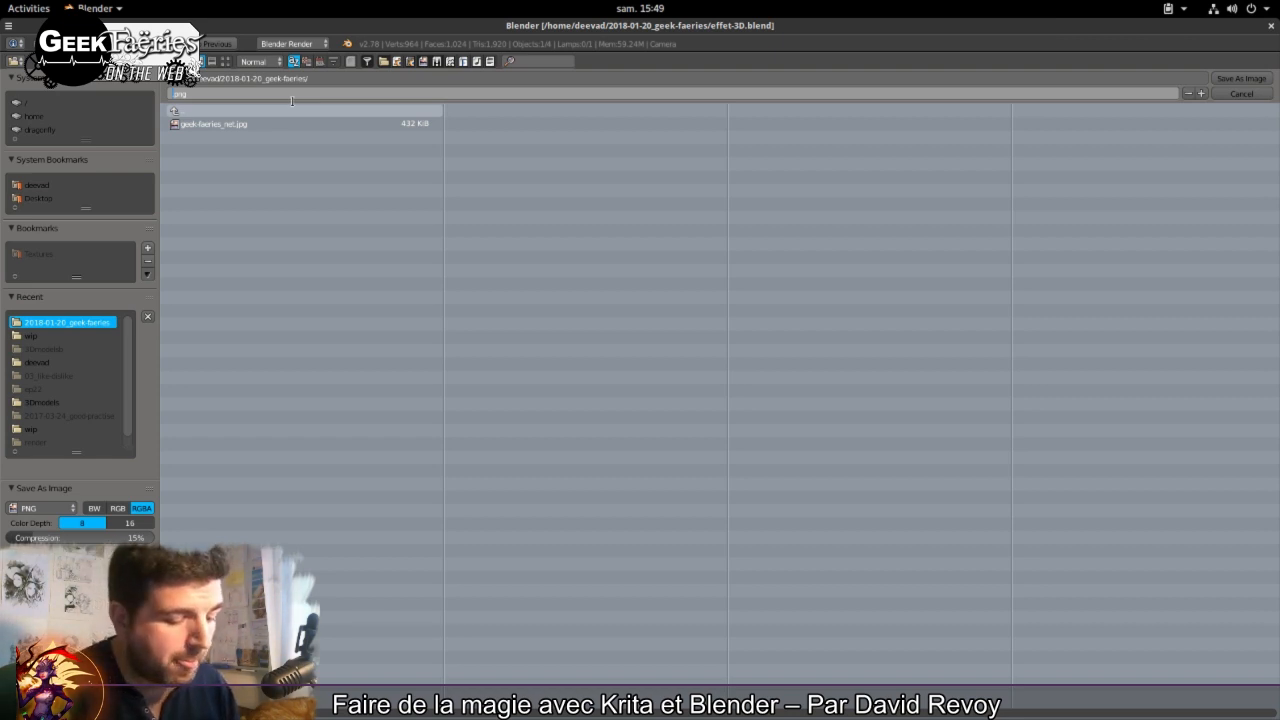
{"action": "type", "text": "effet-expo"}
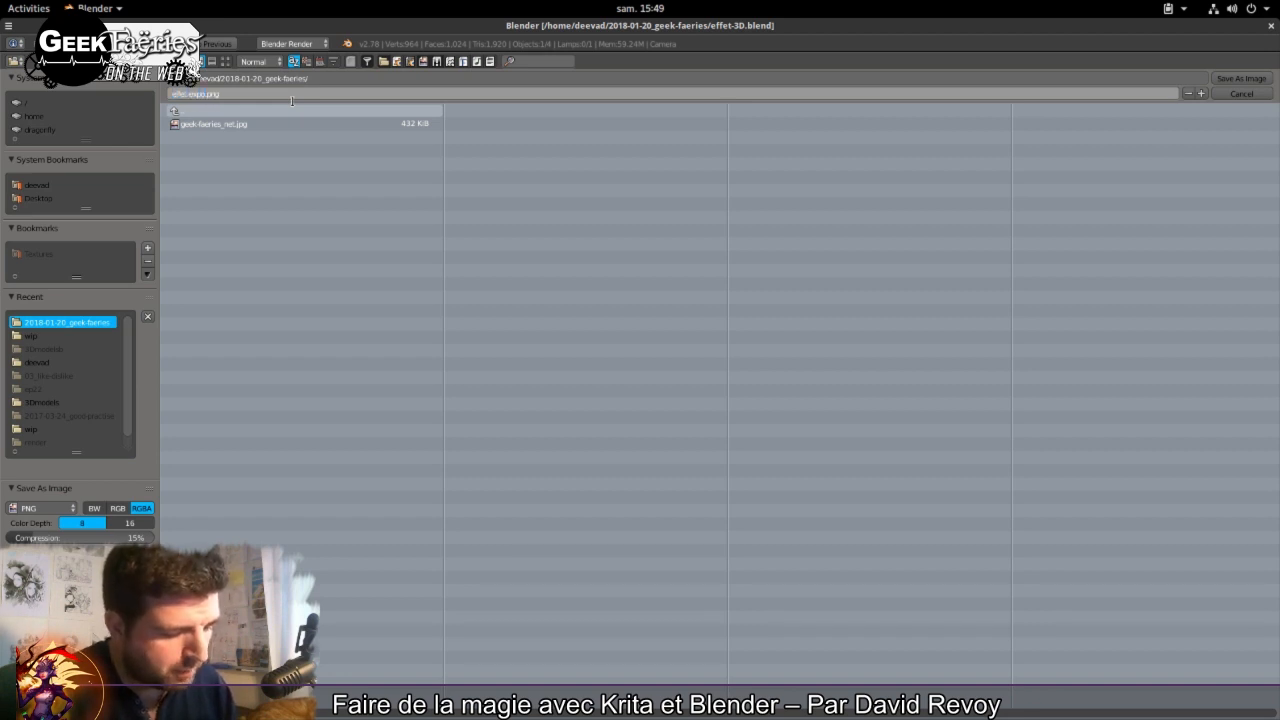
{"action": "type", "text": "rté"}
{"action": "key", "text": "BackSpace"}
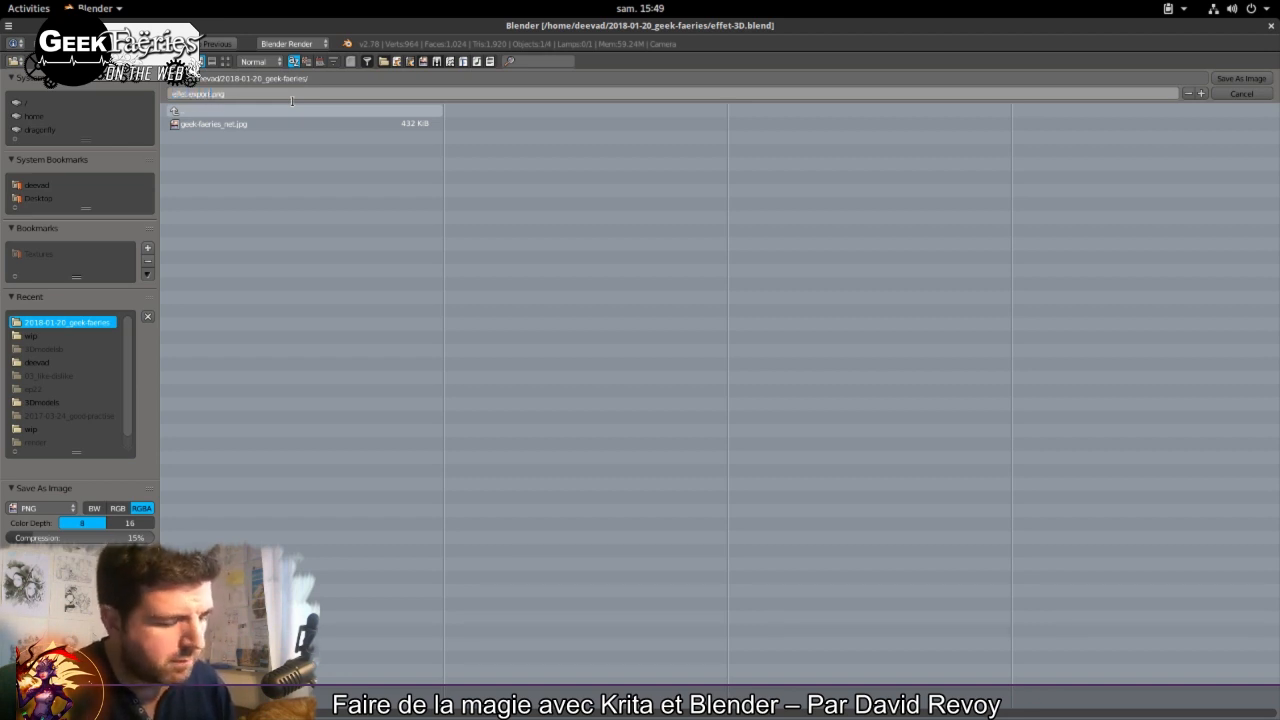
{"action": "type", "text": "e"}
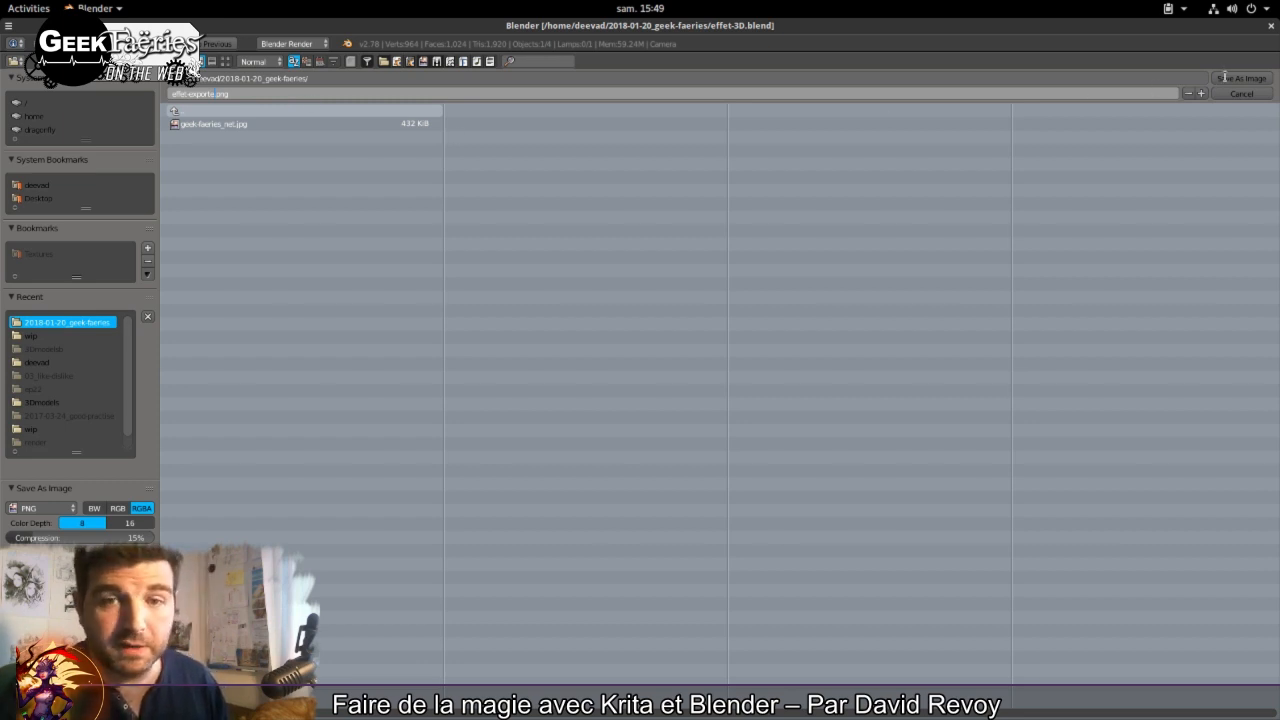
{"action": "left_click", "coordinate": [1230, 77]}
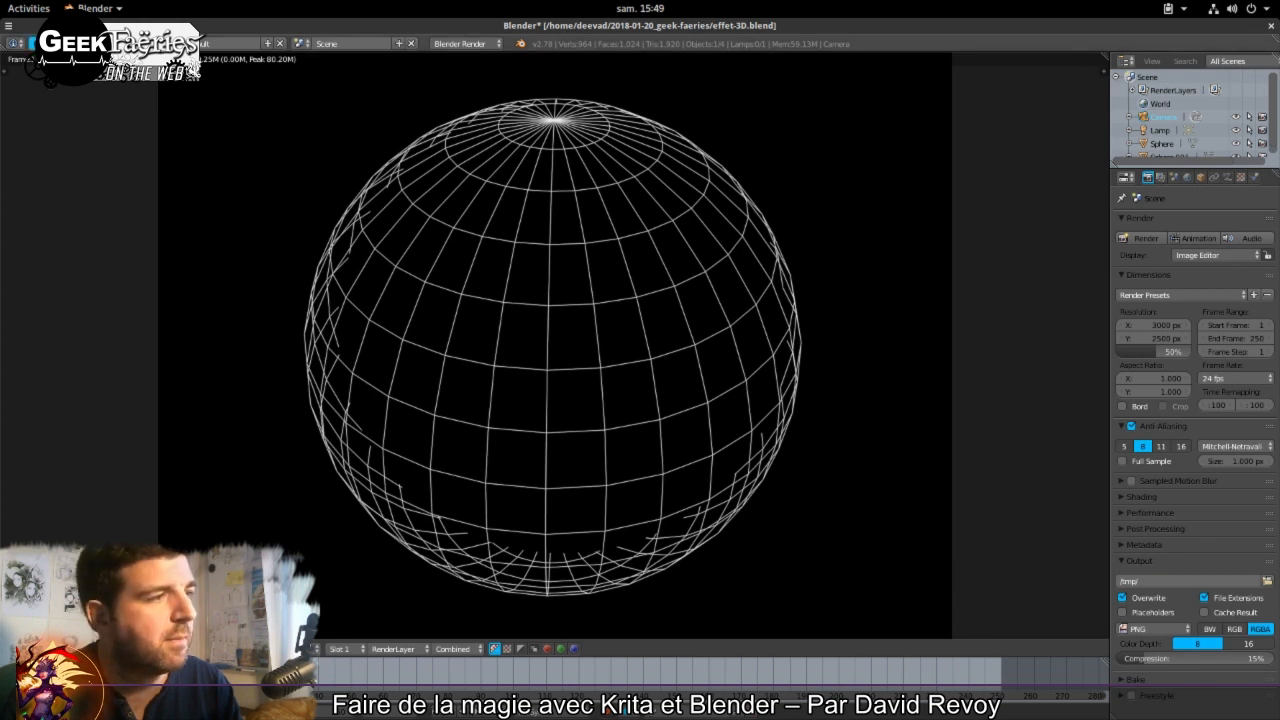
{"action": "left_click", "coordinate": [42, 43]}
{"action": "left_click", "coordinate": [60, 150]}
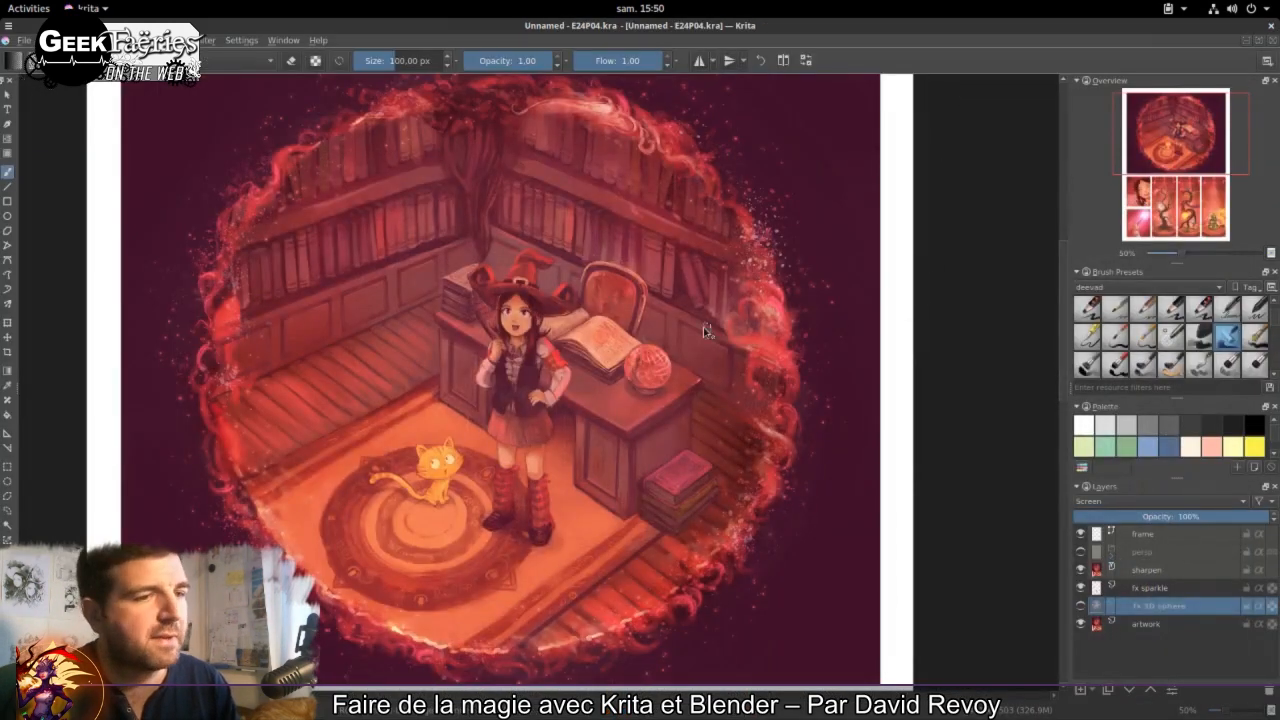
Step: Switch to the file manager and delete the backup file effet-3D.blend1 from the 2018-01-20_geek-faeries folder
{"action": "scroll", "coordinate": [707, 331], "scroll_direction": "down", "scroll_amount": 2}
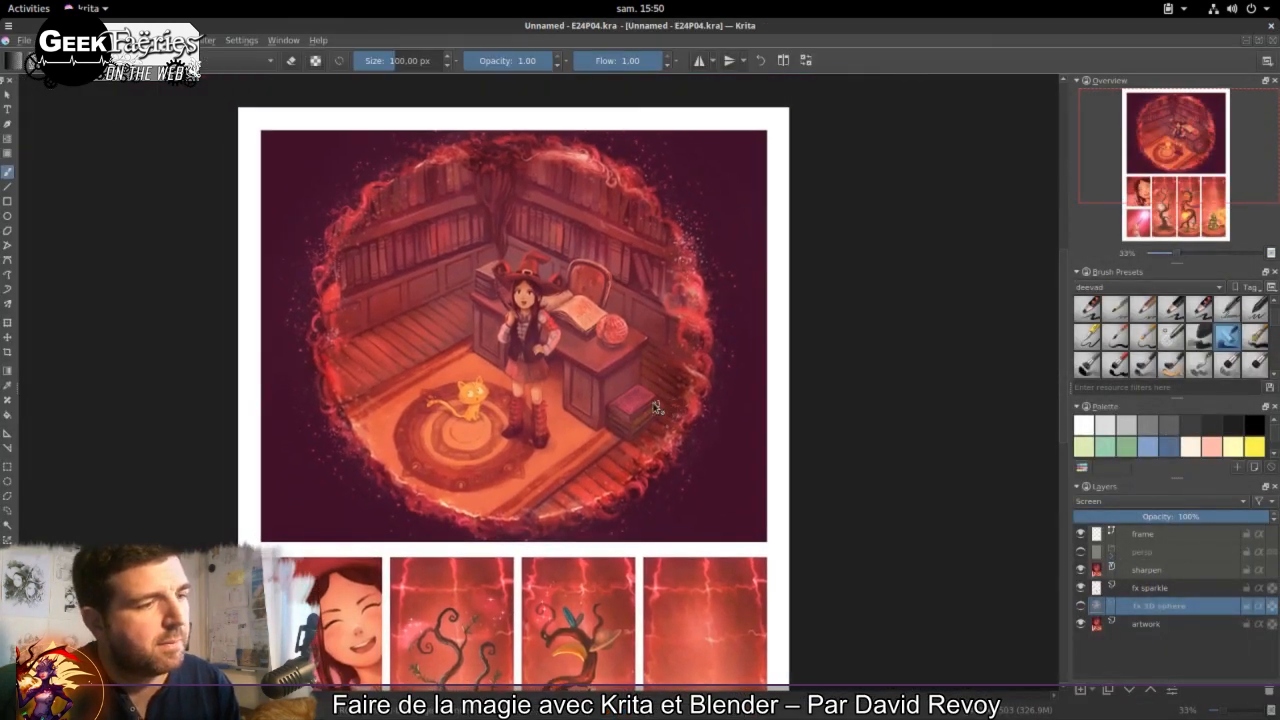
{"action": "scroll", "coordinate": [656, 405], "scroll_direction": "up", "scroll_amount": 2}
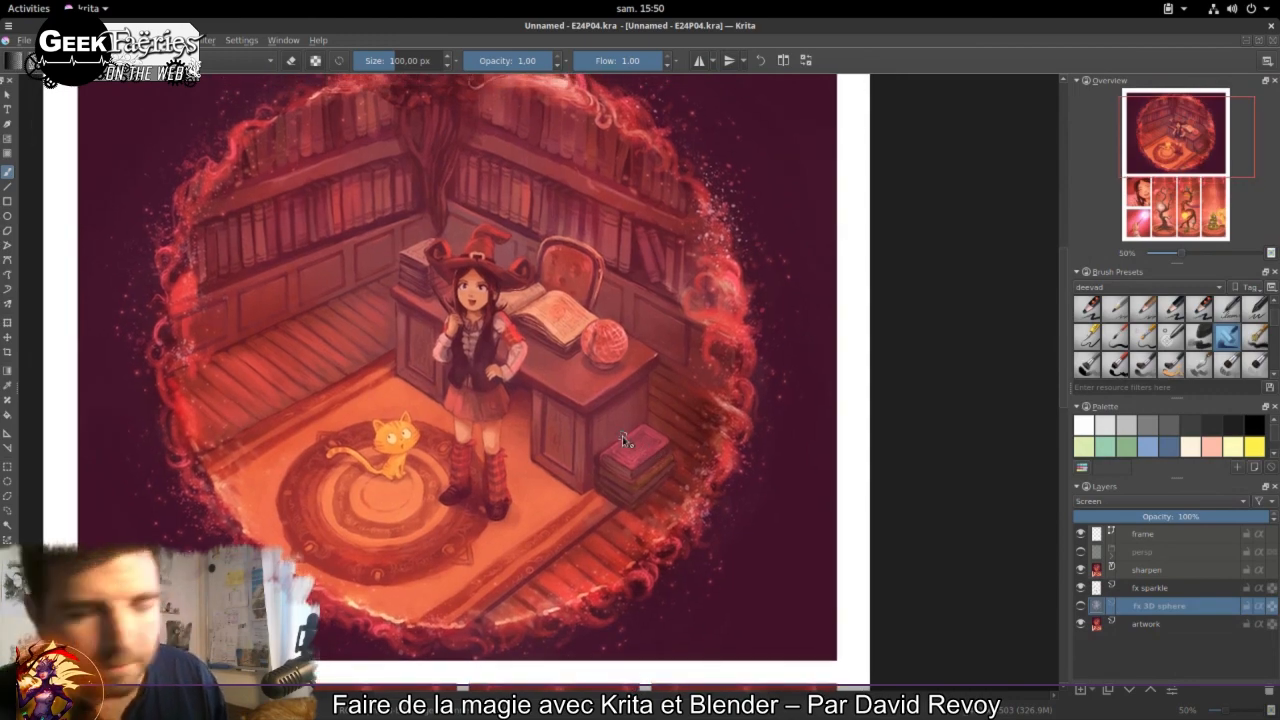
{"action": "mouse_move", "coordinate": [3, 3]}
{"action": "left_click", "coordinate": [940, 317]}
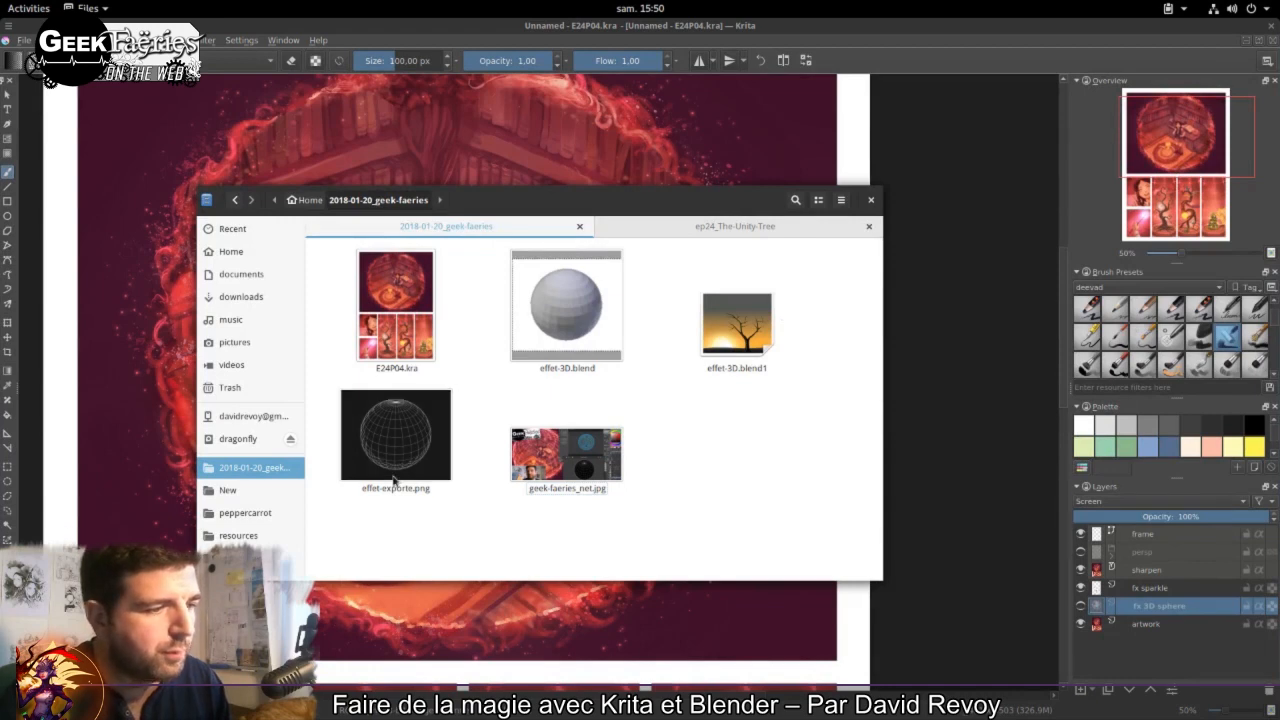
{"action": "left_click", "coordinate": [578, 345]}
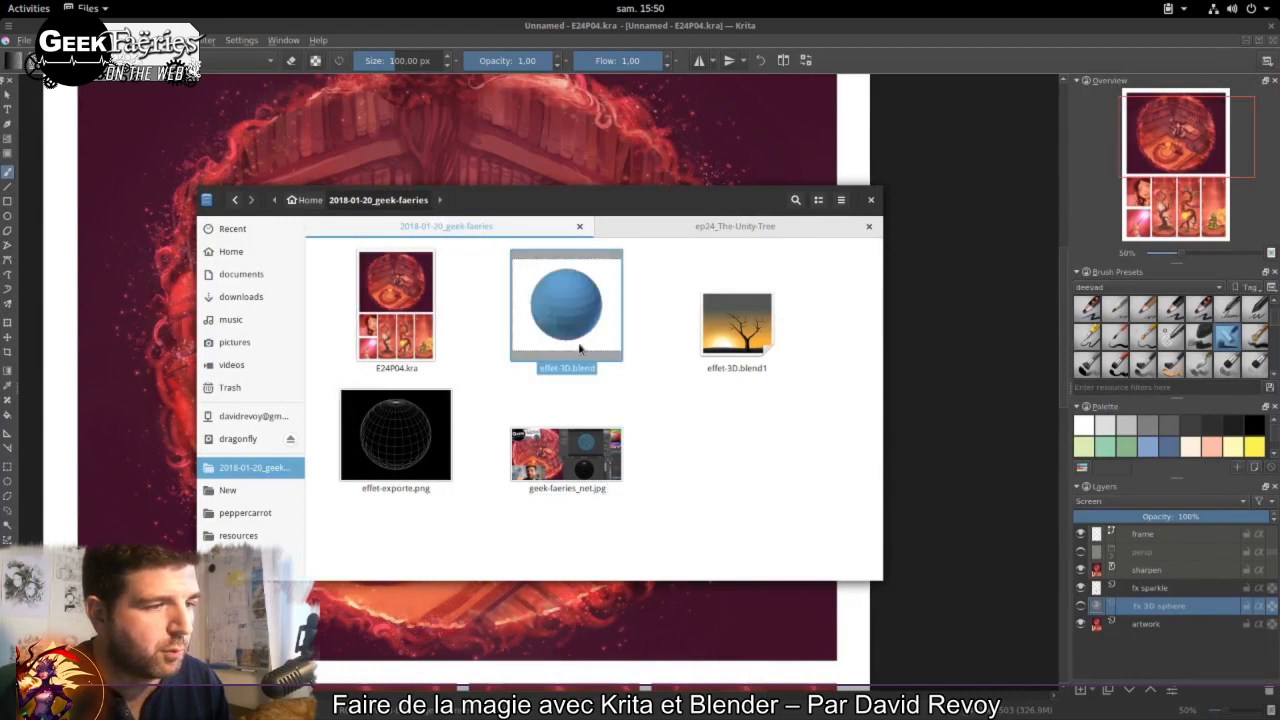
{"action": "left_click", "coordinate": [738, 445]}
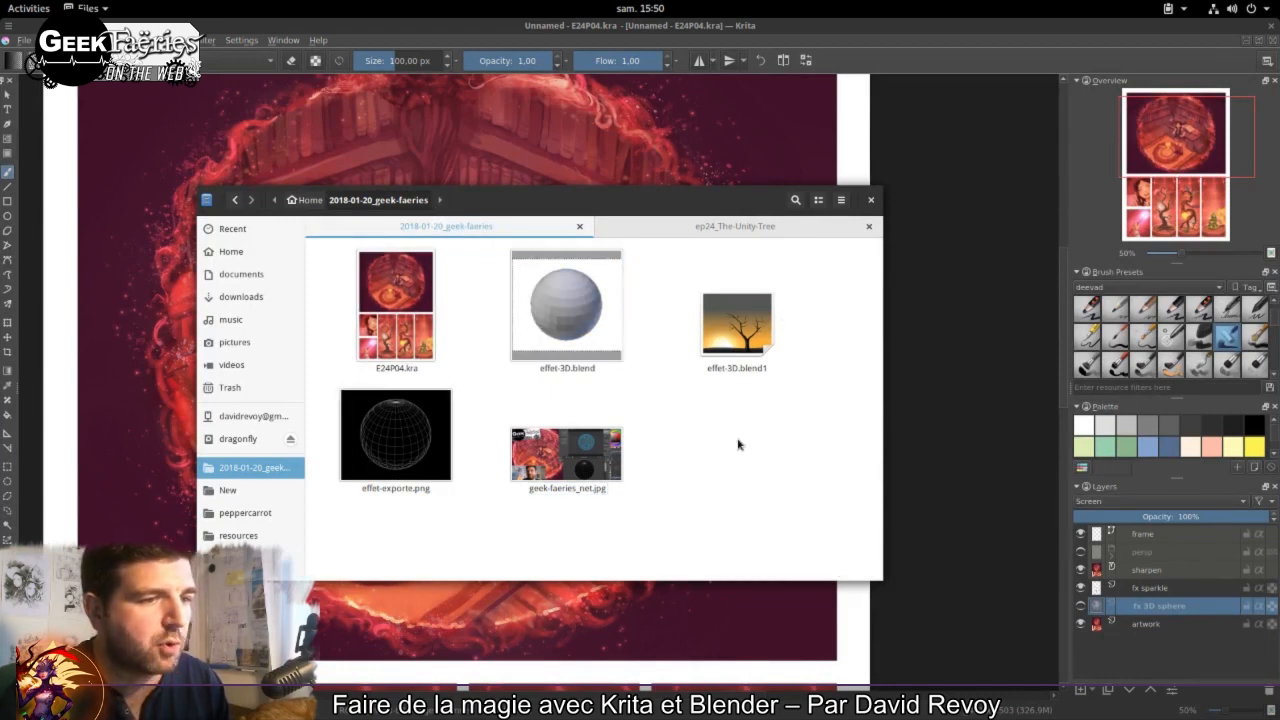
{"action": "left_click", "coordinate": [737, 330]}
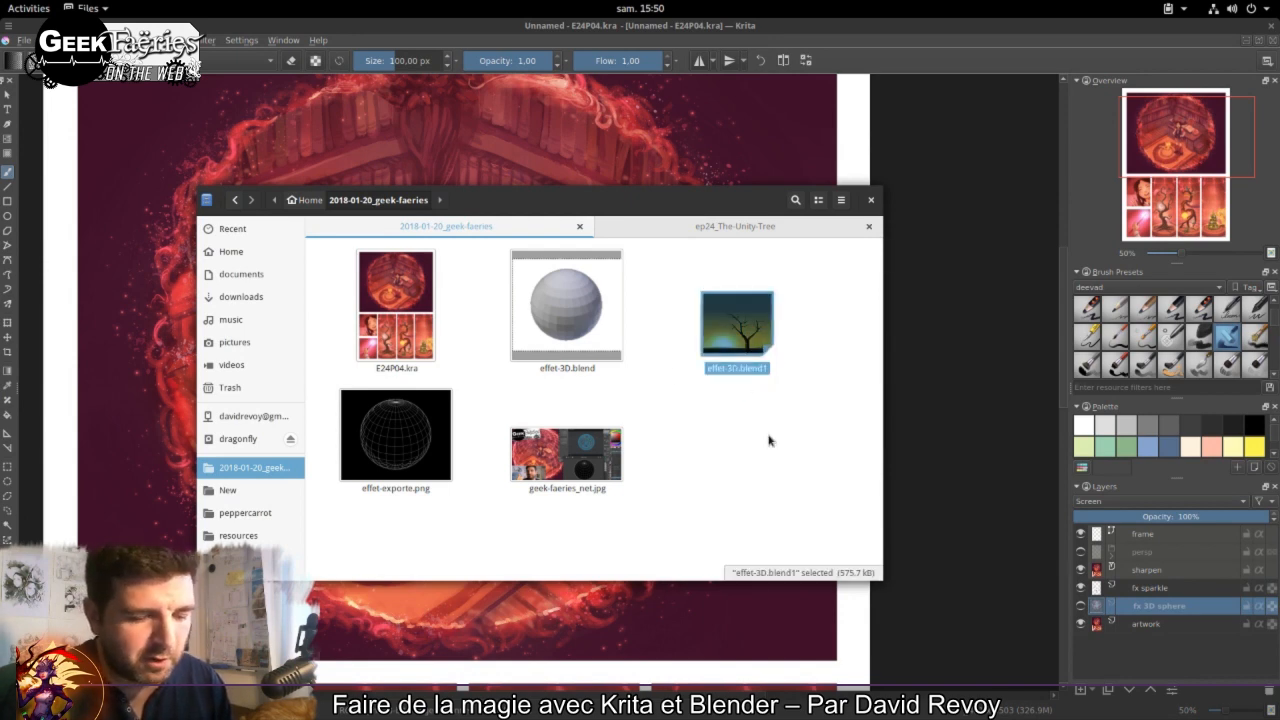
{"action": "key", "text": "Delete"}
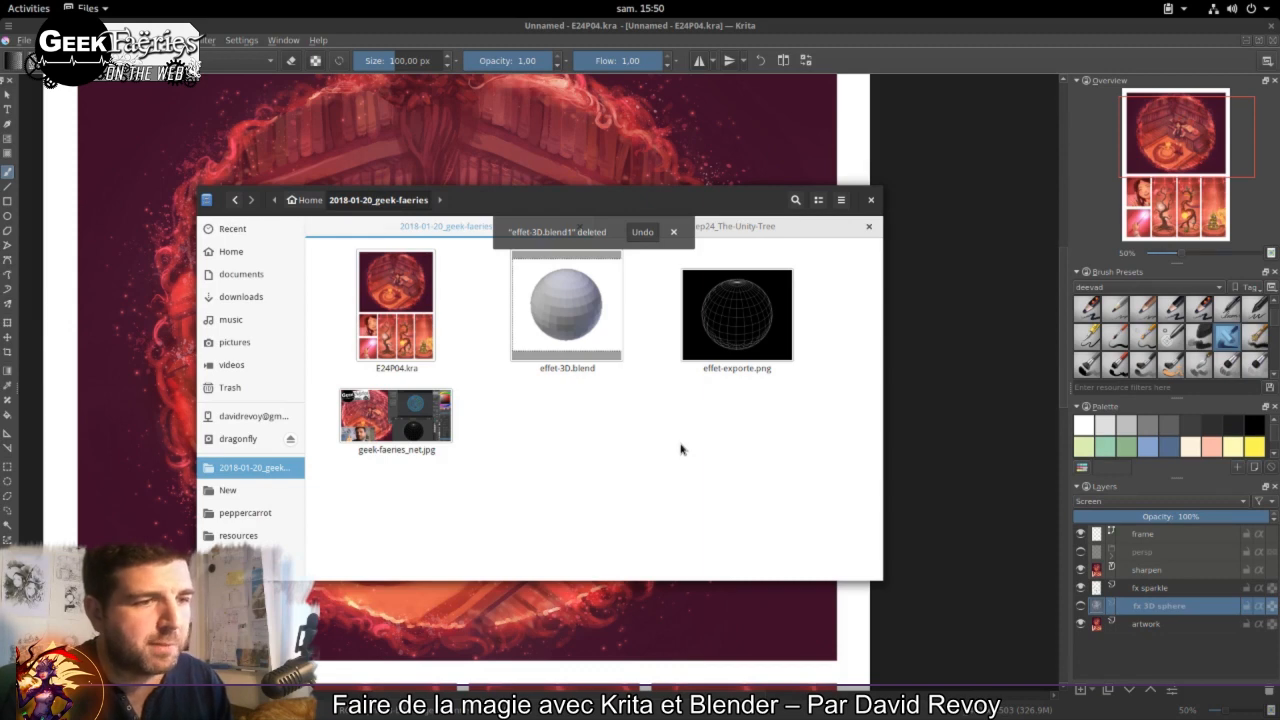
Step: Insert effet-exporte.png from the file manager into the E24P04.kra painting in Krita as a new layer
{"action": "left_click", "coordinate": [758, 366]}
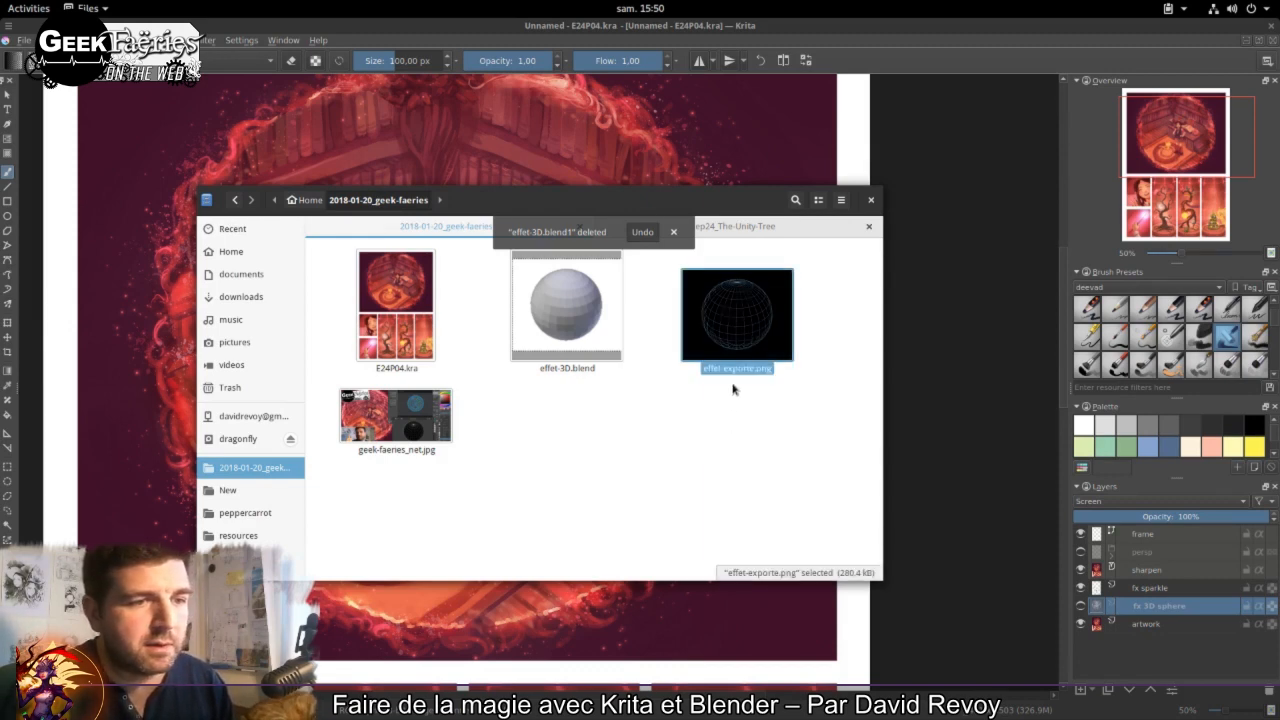
{"action": "mouse_move", "coordinate": [734, 386]}
{"action": "left_mouse_down"}
{"action": "mouse_move", "coordinate": [748, 368]}
{"action": "mouse_move", "coordinate": [738, 361]}
{"action": "left_mouse_up"}
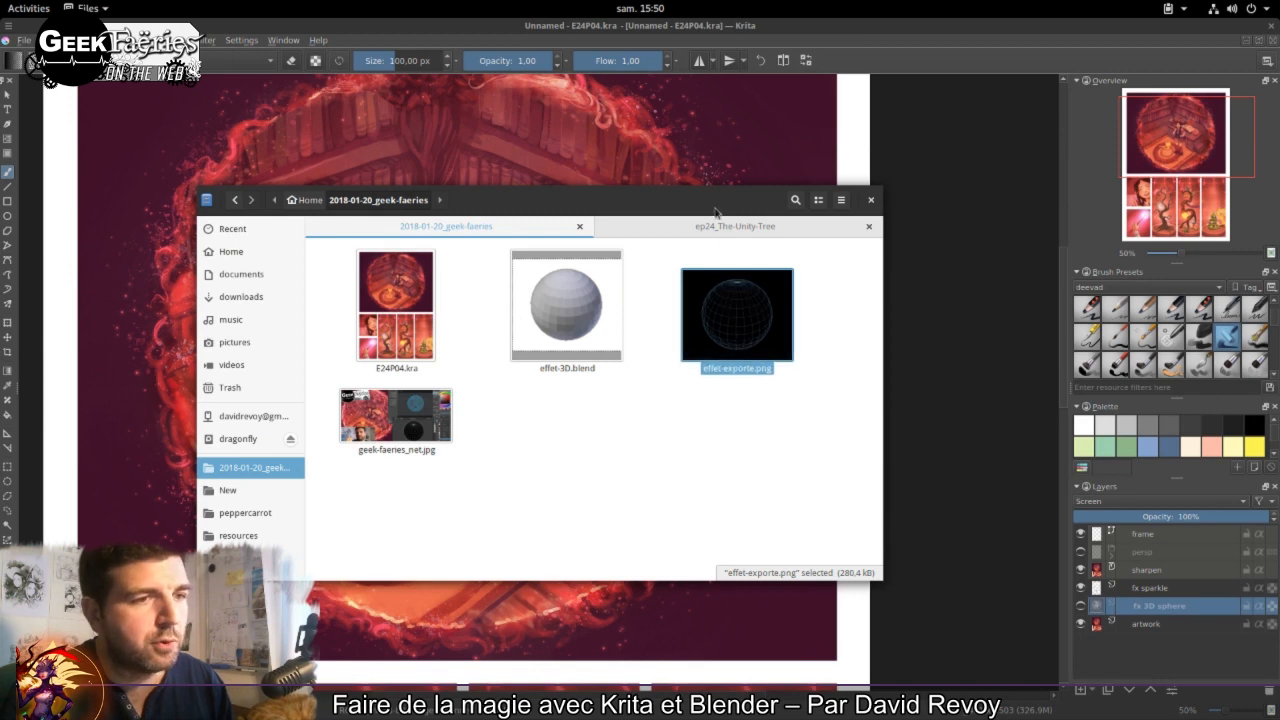
{"action": "left_click_drag", "start_coordinate": [734, 204], "coordinate": [1074, 324]}
{"action": "left_click_drag", "start_coordinate": [1082, 432], "coordinate": [448, 327]}
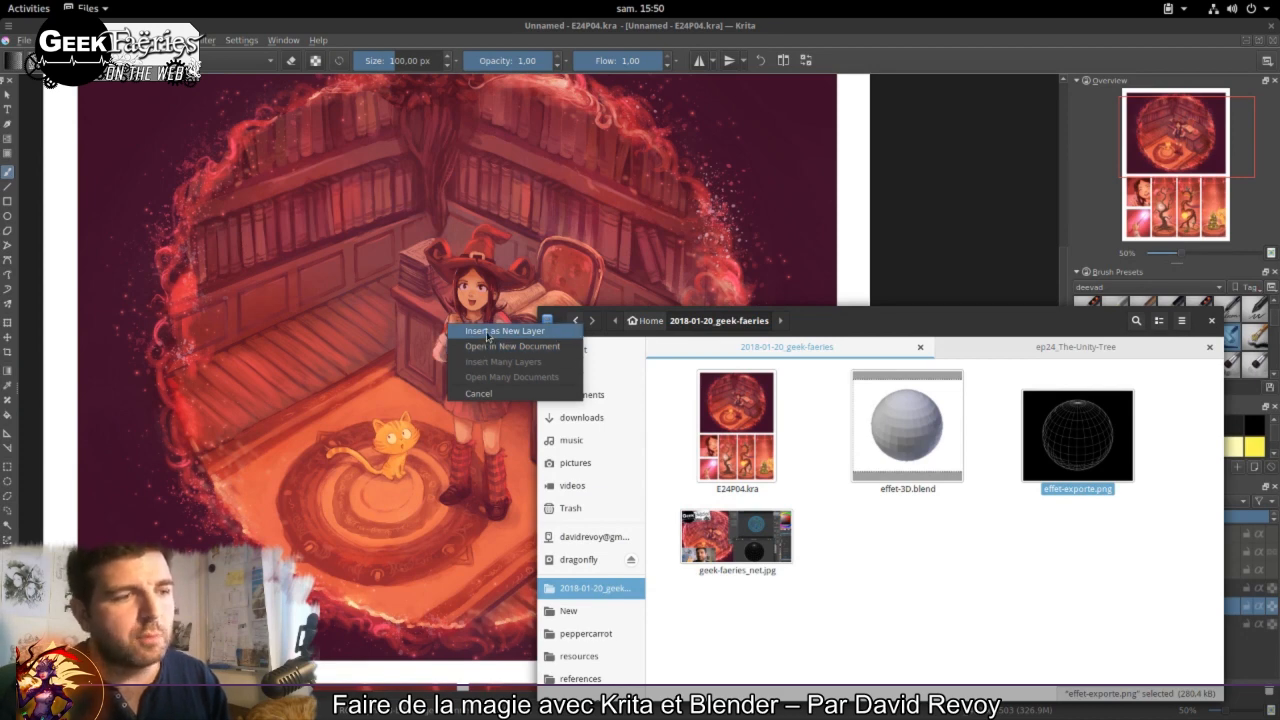
{"action": "left_click", "coordinate": [487, 332]}
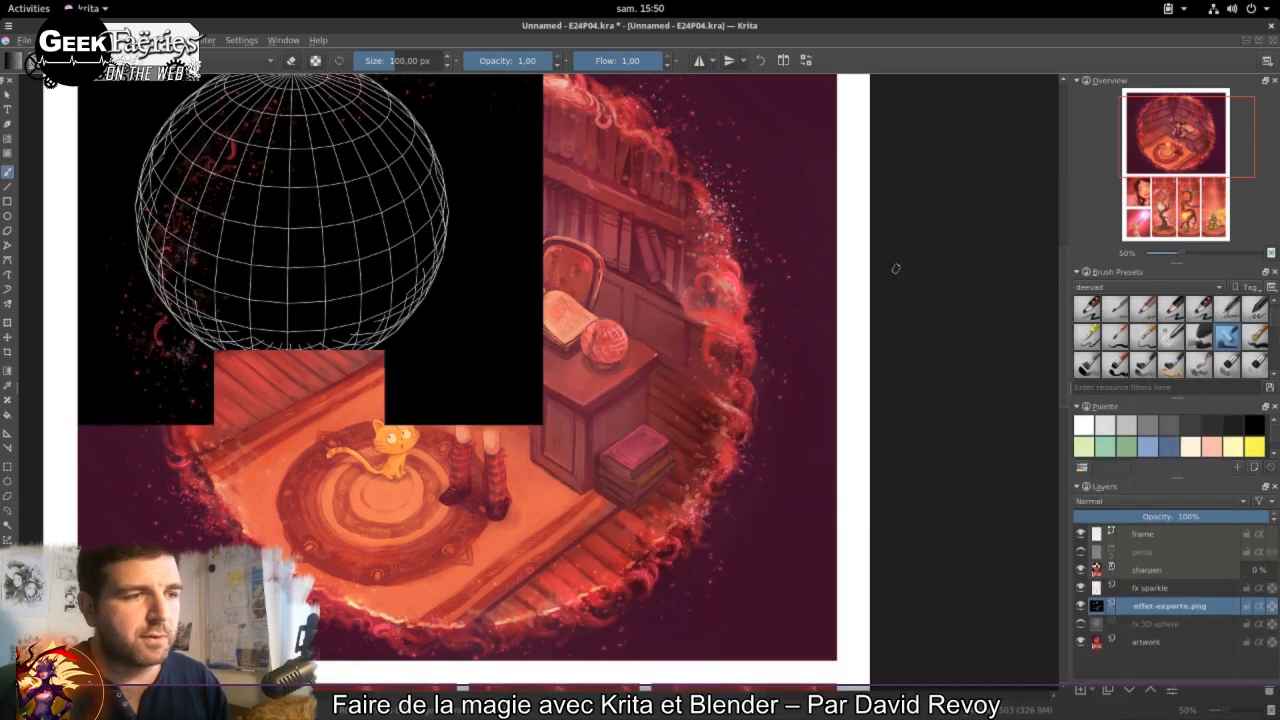
Step: Move the effet-exporte.png layer so the wire sphere sits centred over the round magic bubble of the large panel
{"action": "scroll", "coordinate": [454, 356], "scroll_direction": "down", "scroll_amount": 1}
{"action": "left_click_drag", "start_coordinate": [451, 409], "coordinate": [466, 389]}
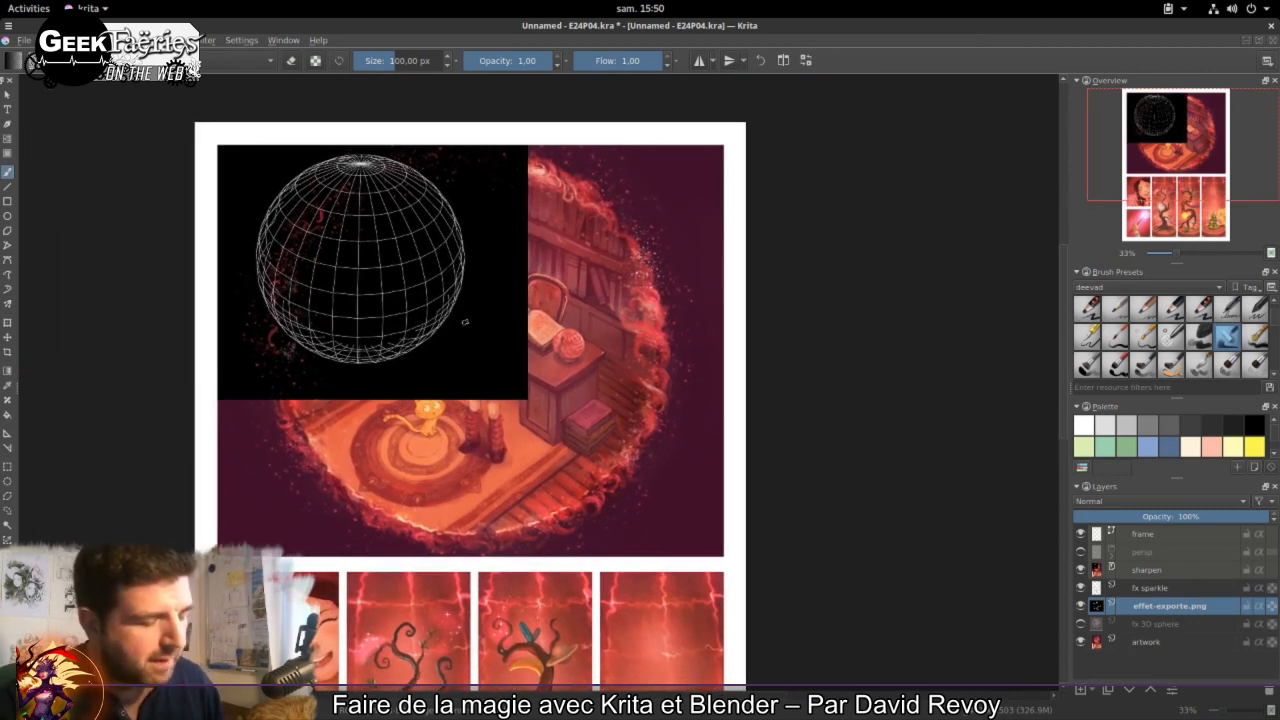
{"action": "scroll", "coordinate": [464, 322], "scroll_direction": "up", "scroll_amount": 1}
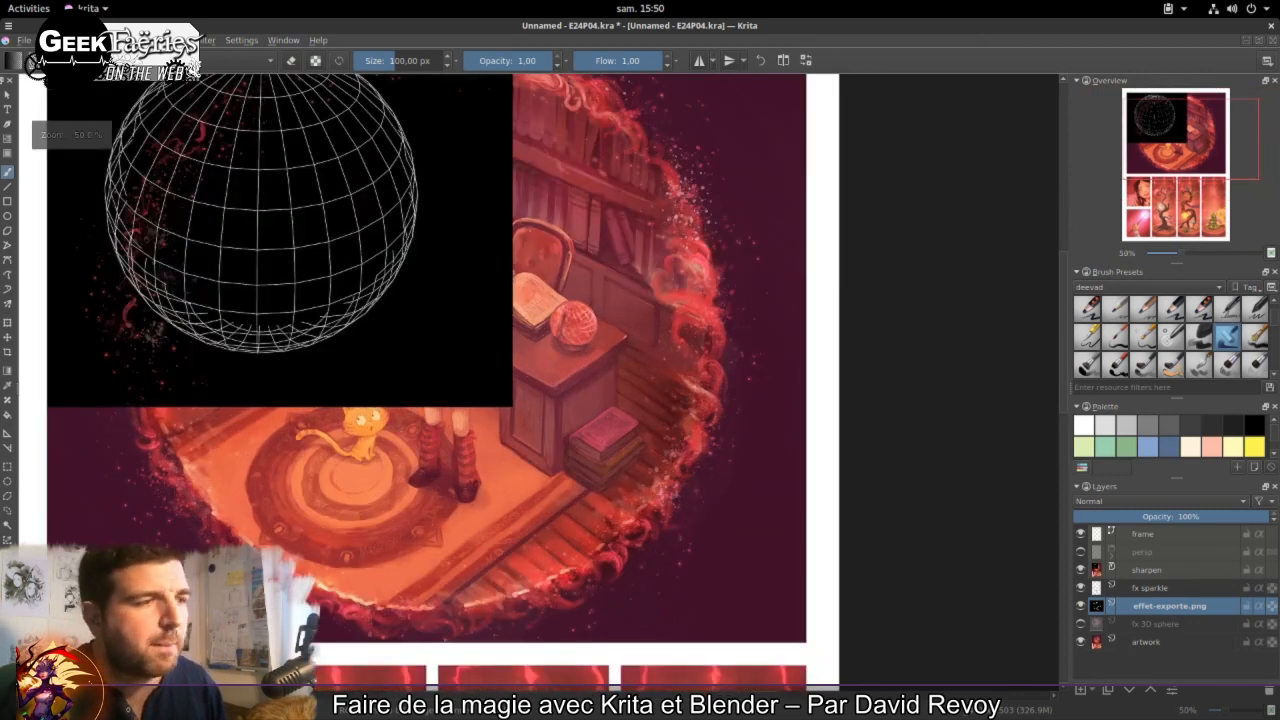
{"action": "left_click_drag", "start_coordinate": [378, 317], "coordinate": [414, 357]}
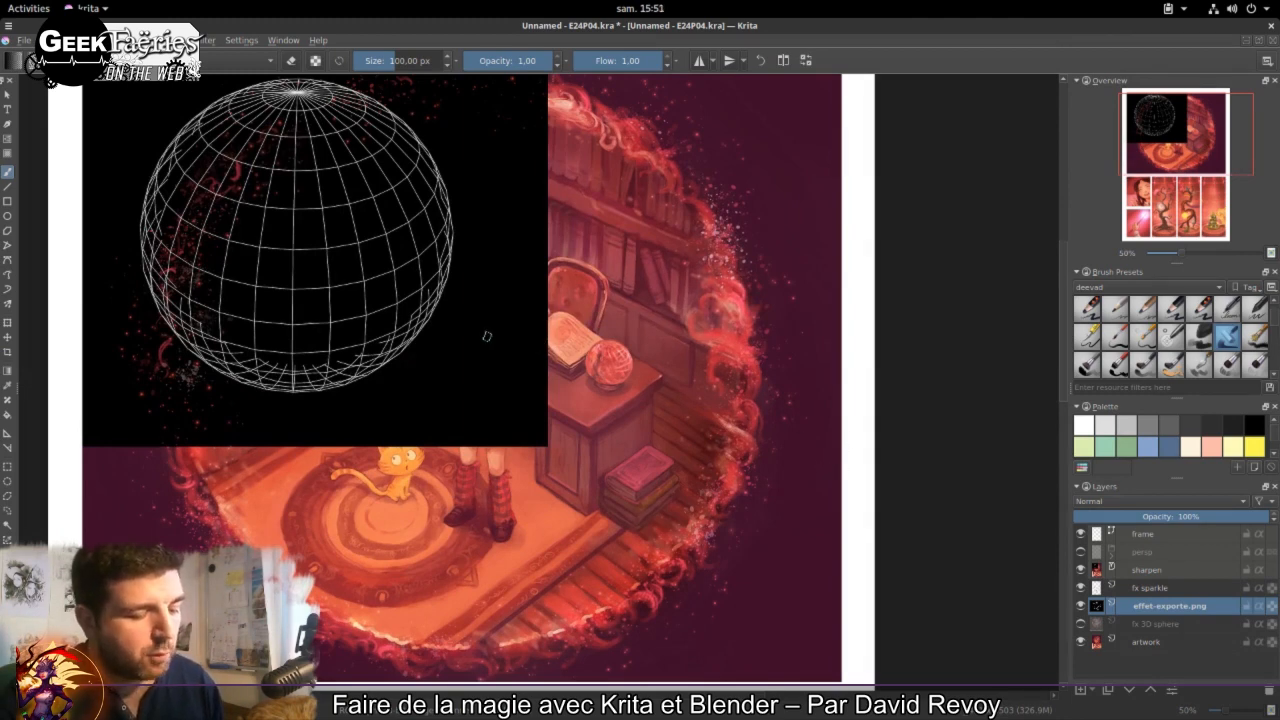
{"action": "key", "text": "t"}
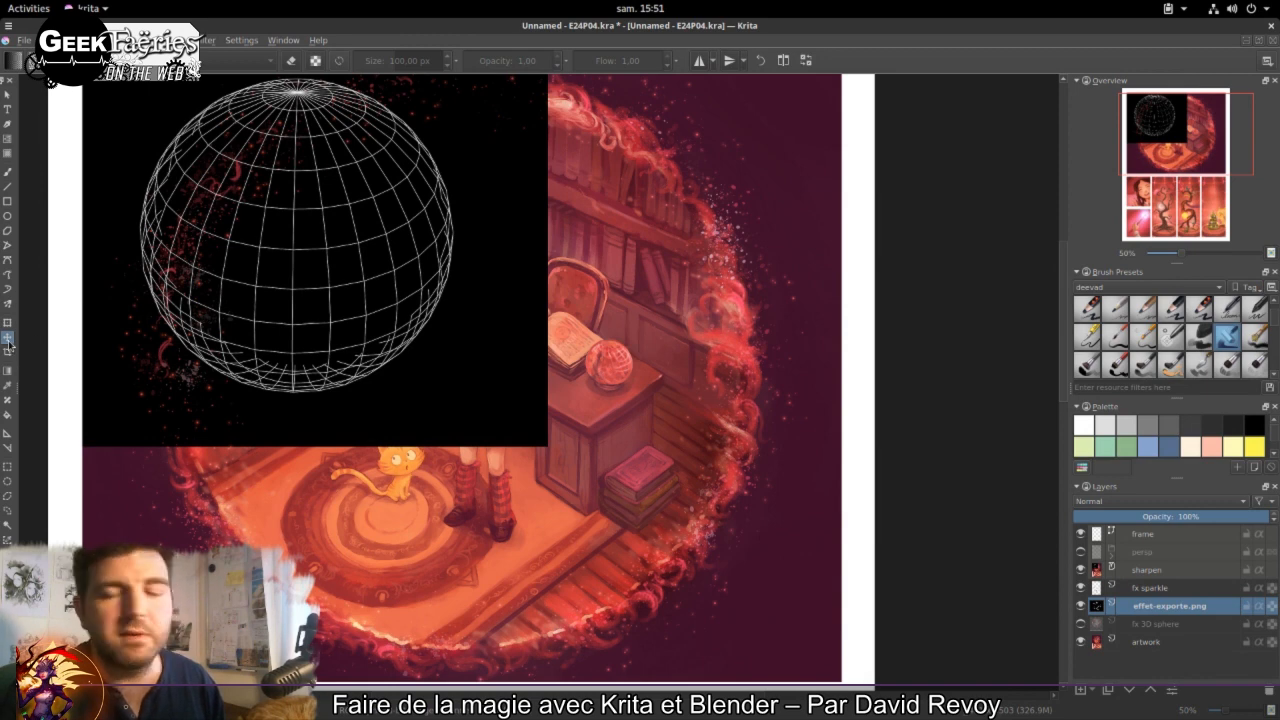
{"action": "left_click_drag", "start_coordinate": [286, 220], "coordinate": [515, 436]}
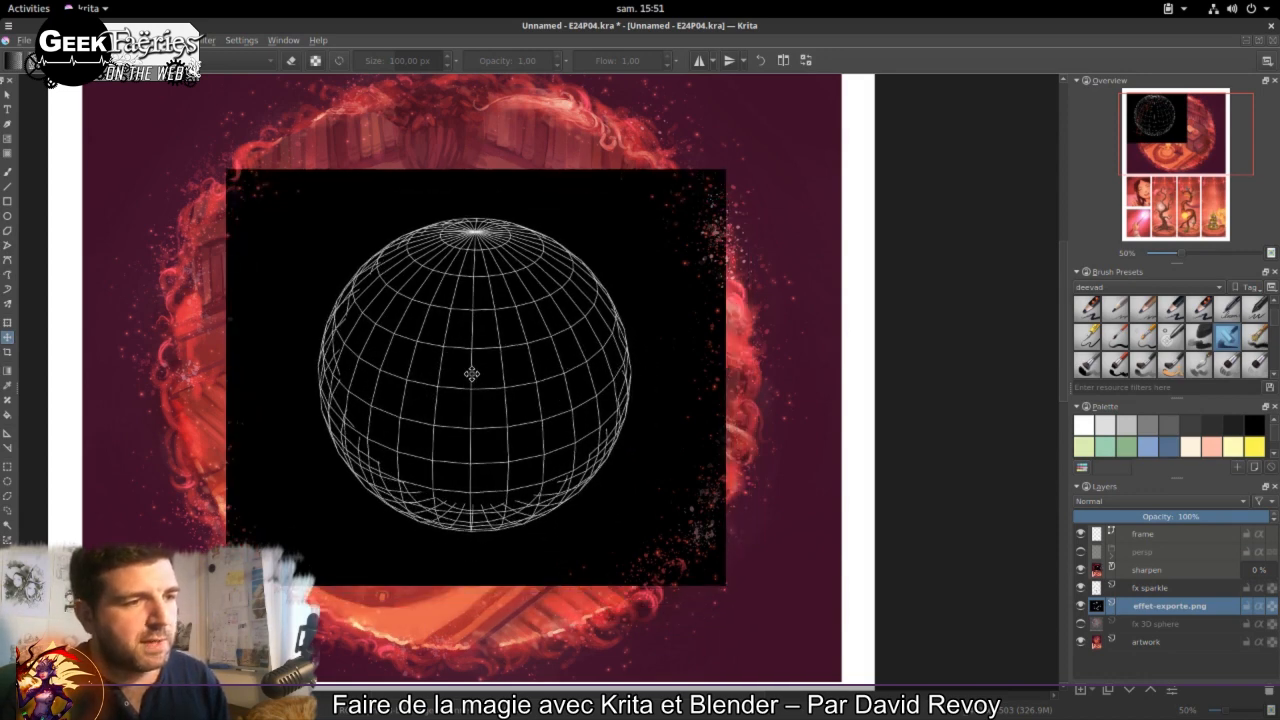
{"action": "left_click_drag", "start_coordinate": [471, 371], "coordinate": [464, 369]}
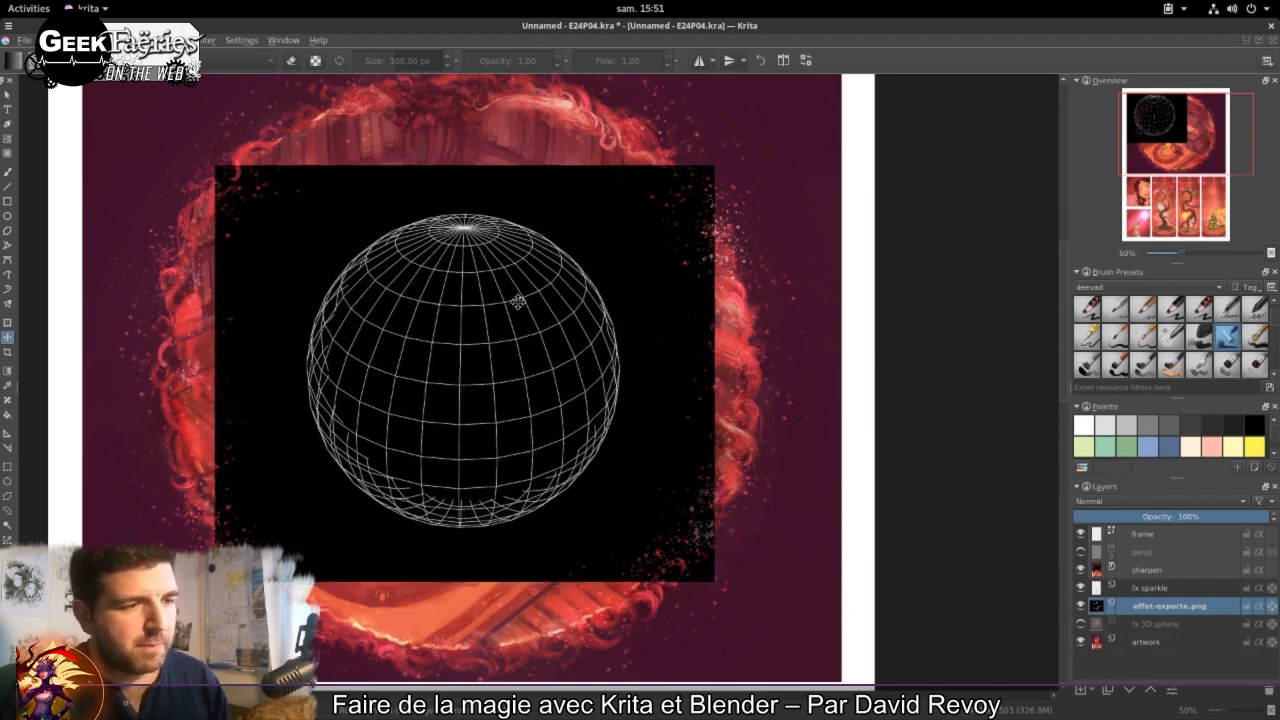
Step: Enlarge the effet-exporte.png layer with the Transform tool until the wire sphere roughly fills the magic bubble of the large panel
{"action": "scroll", "coordinate": [505, 388], "scroll_direction": "down", "scroll_amount": 1}
{"action": "left_click_drag", "start_coordinate": [522, 468], "coordinate": [542, 444]}
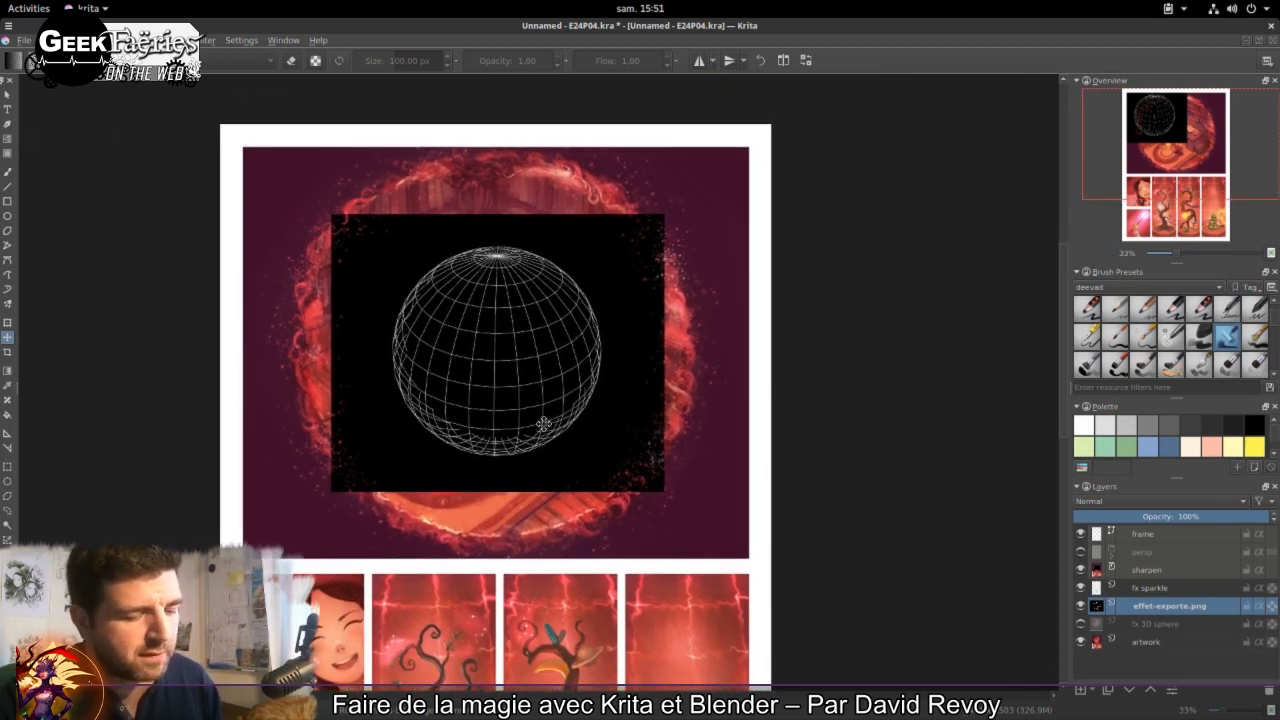
{"action": "key", "text": "ctrl+t"}
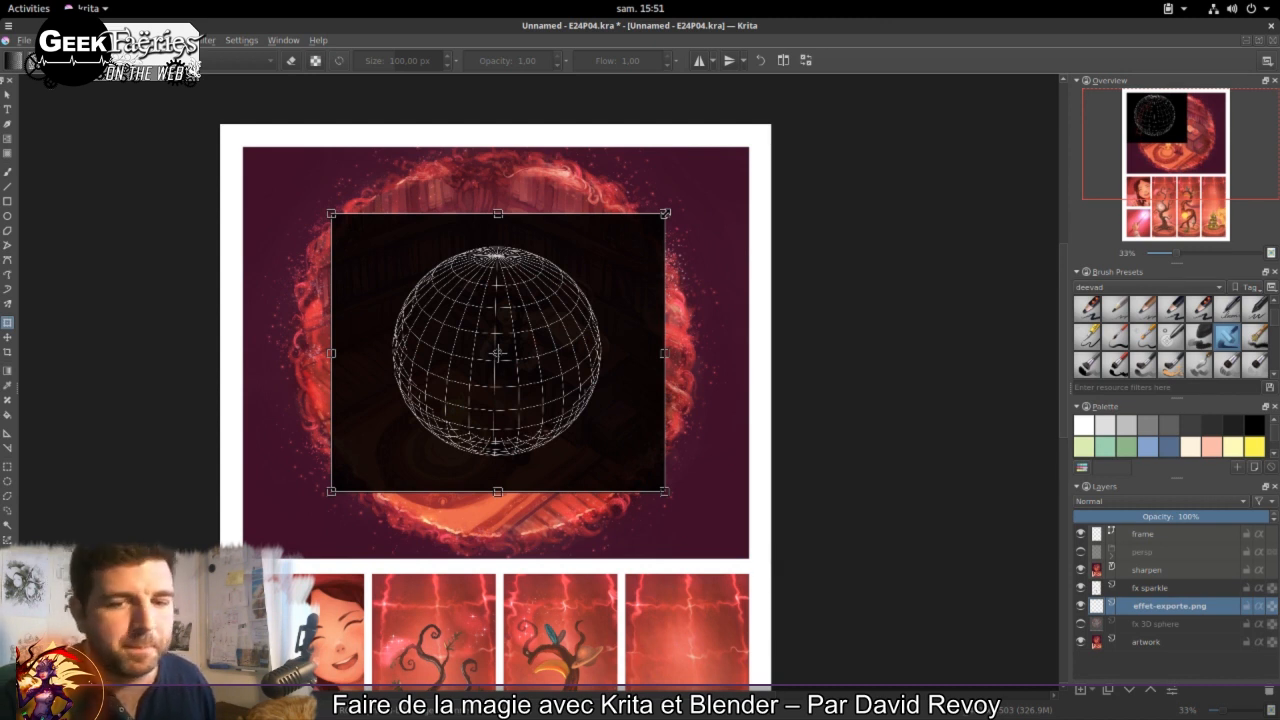
{"action": "key", "text": "alt+Tab"}
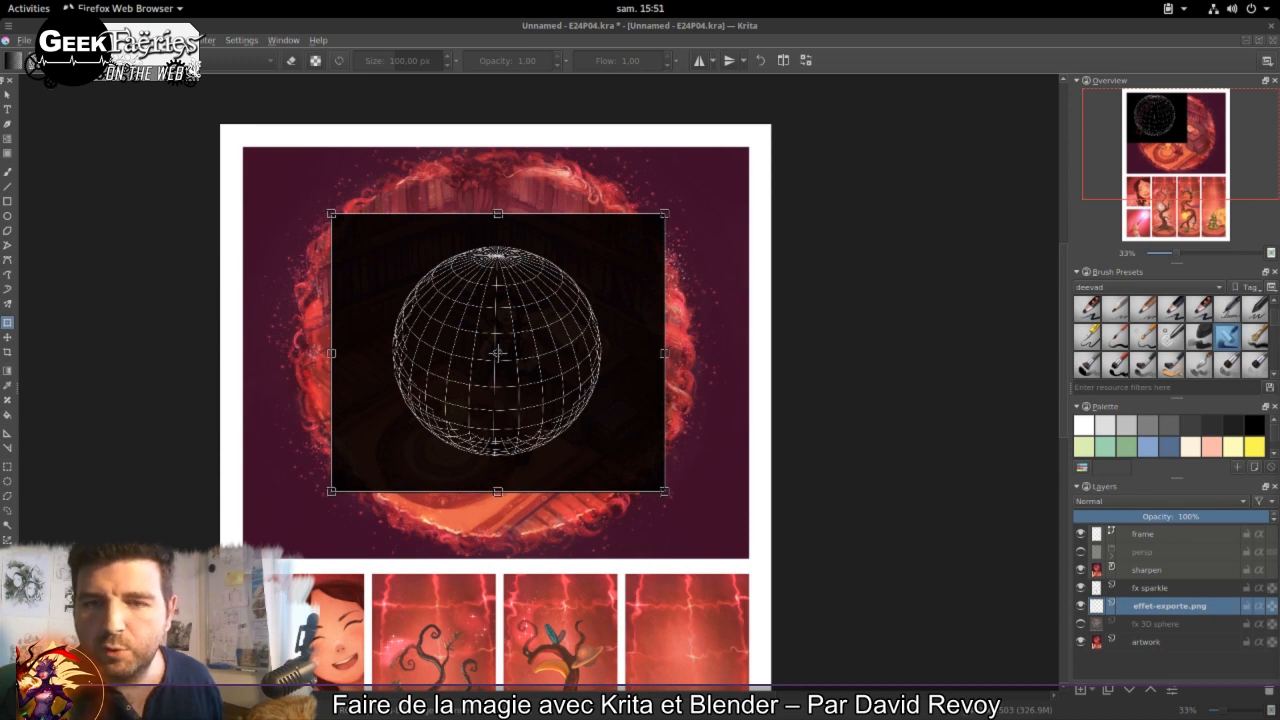
{"action": "key", "text": "alt+Tab"}
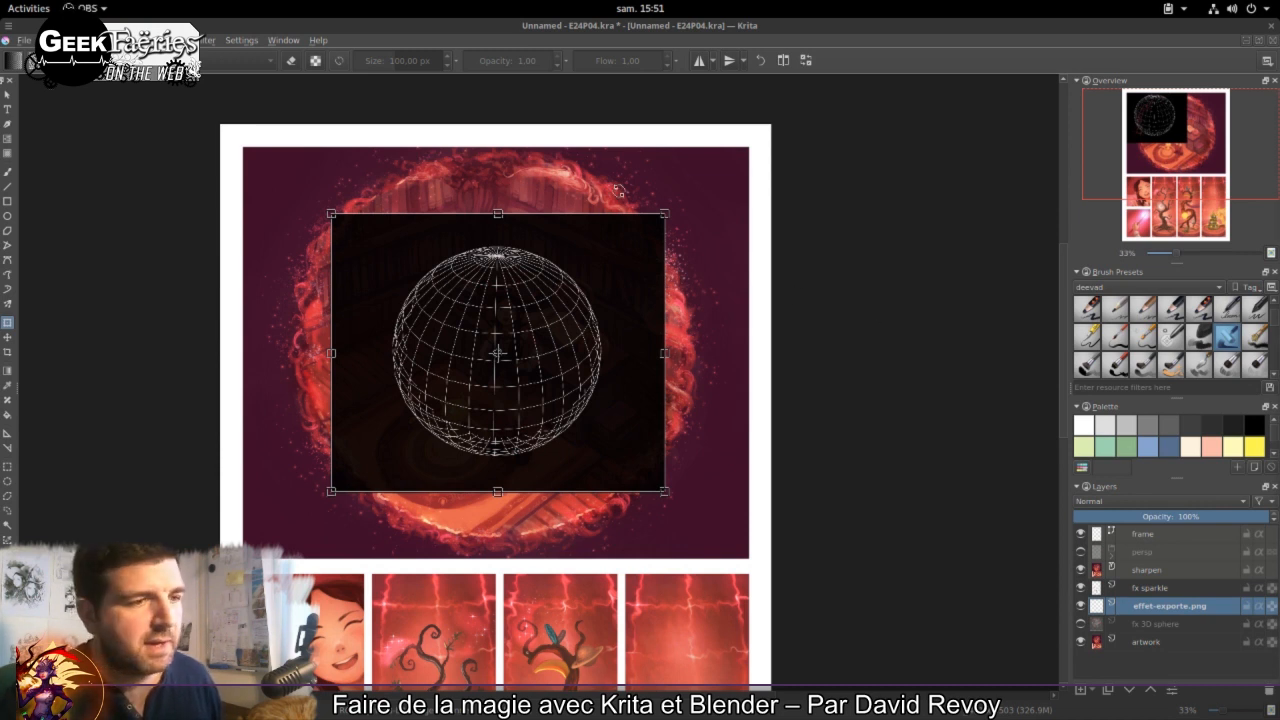
{"action": "left_click_drag", "start_coordinate": [664, 213], "coordinate": [801, 99]}
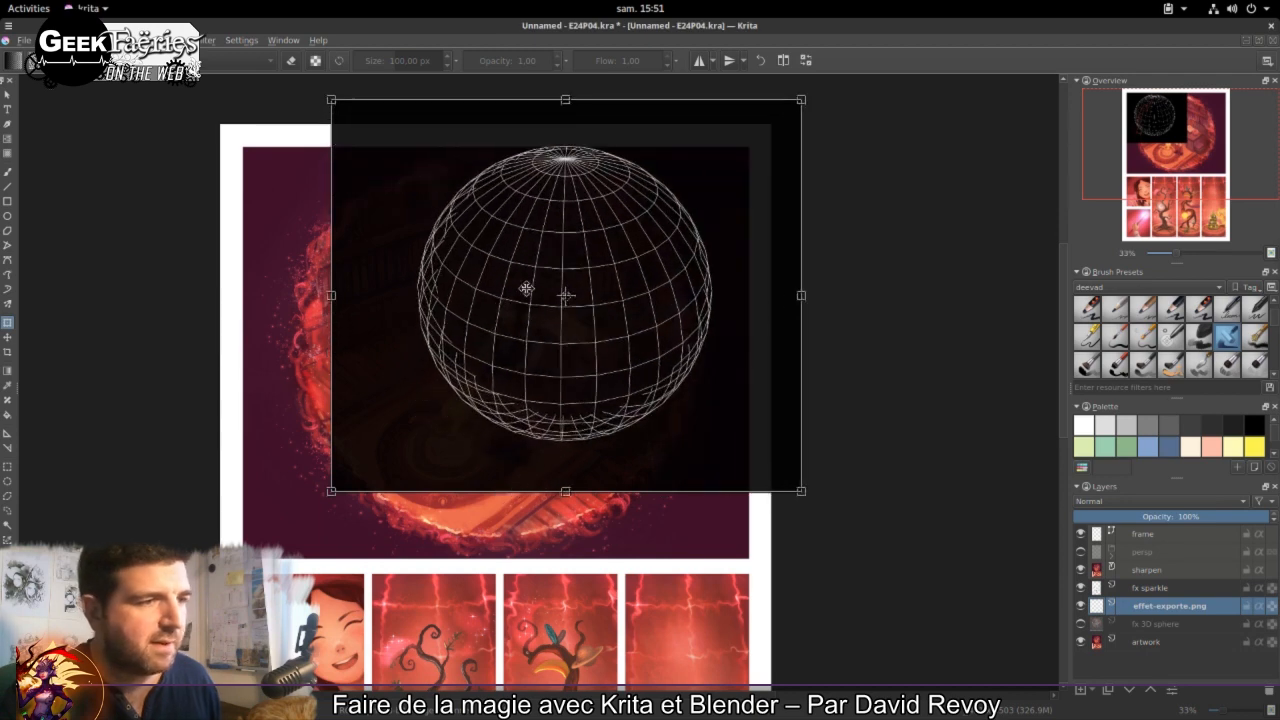
{"action": "left_click_drag", "start_coordinate": [330, 490], "coordinate": [178, 610]}
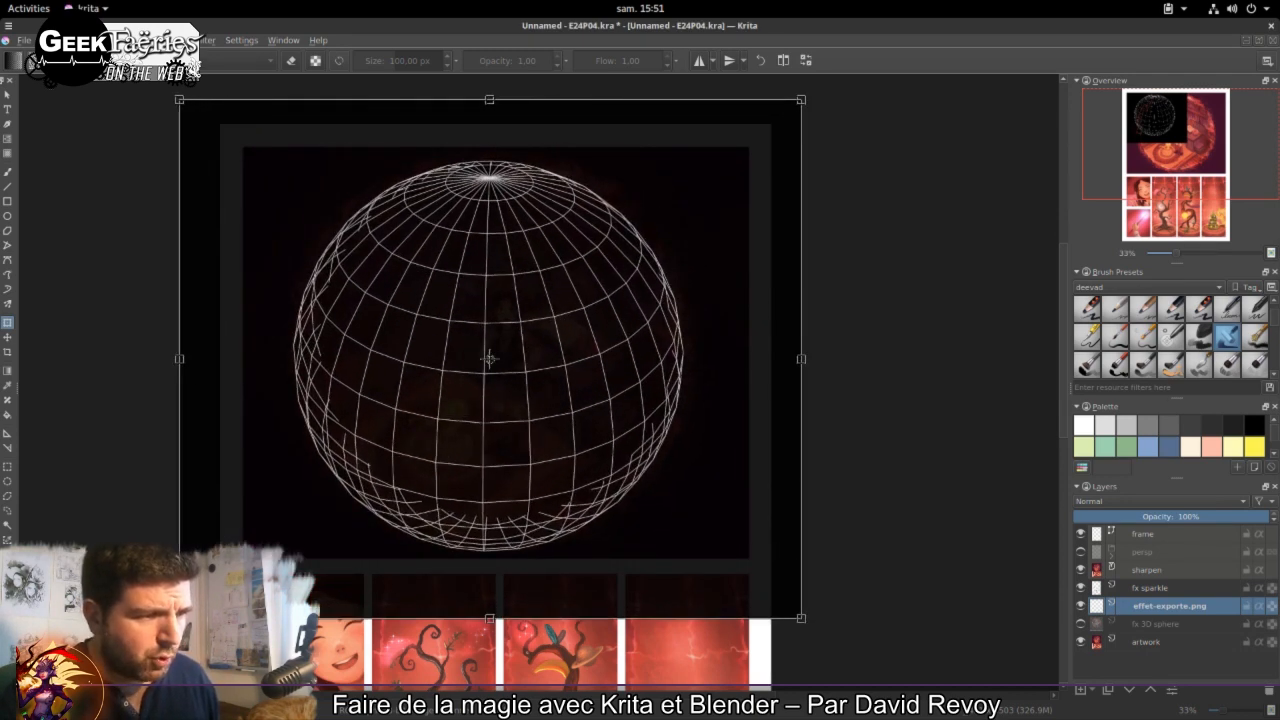
Step: Lower the effet-exporte.png layer's opacity to 57% to reveal the artwork underneath and apply the enlargement
{"action": "scroll", "coordinate": [510, 402], "scroll_direction": "up", "scroll_amount": 1}
{"action": "scroll", "coordinate": [609, 474], "scroll_direction": "down", "scroll_amount": 1}
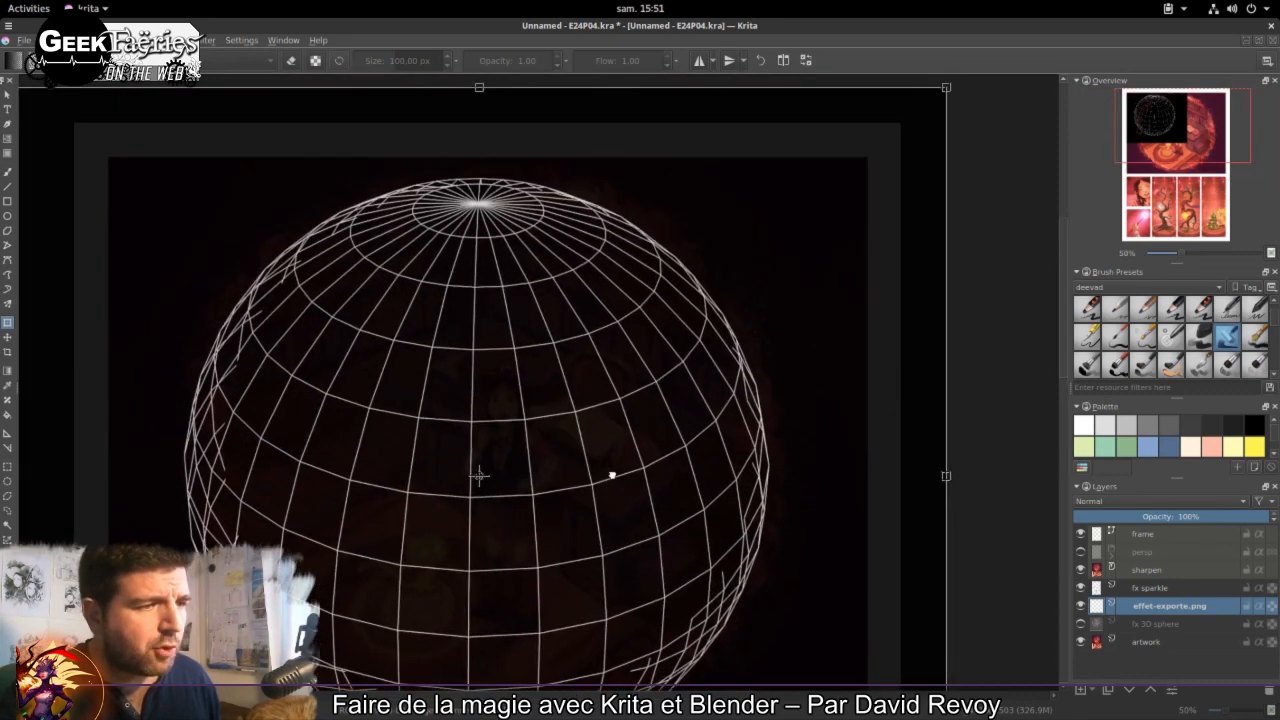
{"action": "scroll", "coordinate": [614, 349], "scroll_direction": "up", "scroll_amount": 1}
{"action": "scroll", "coordinate": [522, 291], "scroll_direction": "up", "scroll_amount": 4}
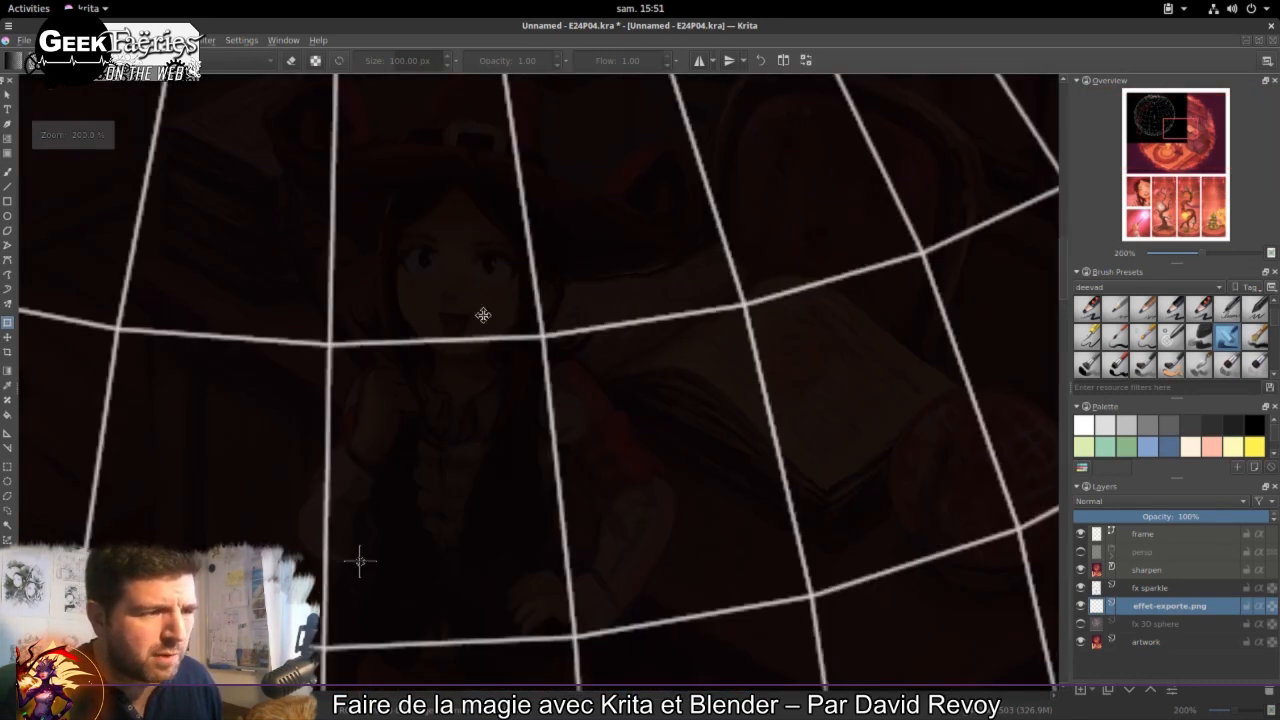
{"action": "scroll", "coordinate": [543, 400], "scroll_direction": "down", "scroll_amount": 5}
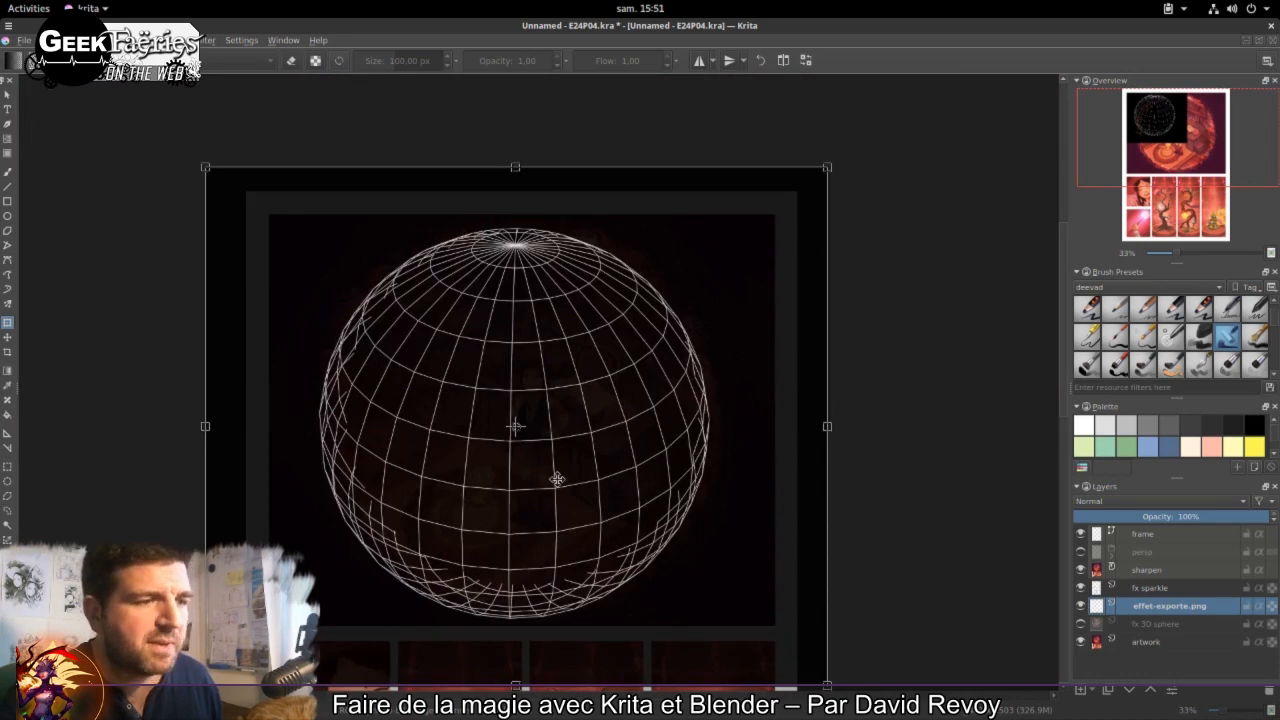
{"action": "scroll", "coordinate": [560, 480], "scroll_direction": "up", "scroll_amount": 1}
{"action": "scroll", "coordinate": [575, 477], "scroll_direction": "down", "scroll_amount": 1}
{"action": "left_click_drag", "start_coordinate": [583, 474], "coordinate": [603, 429]}
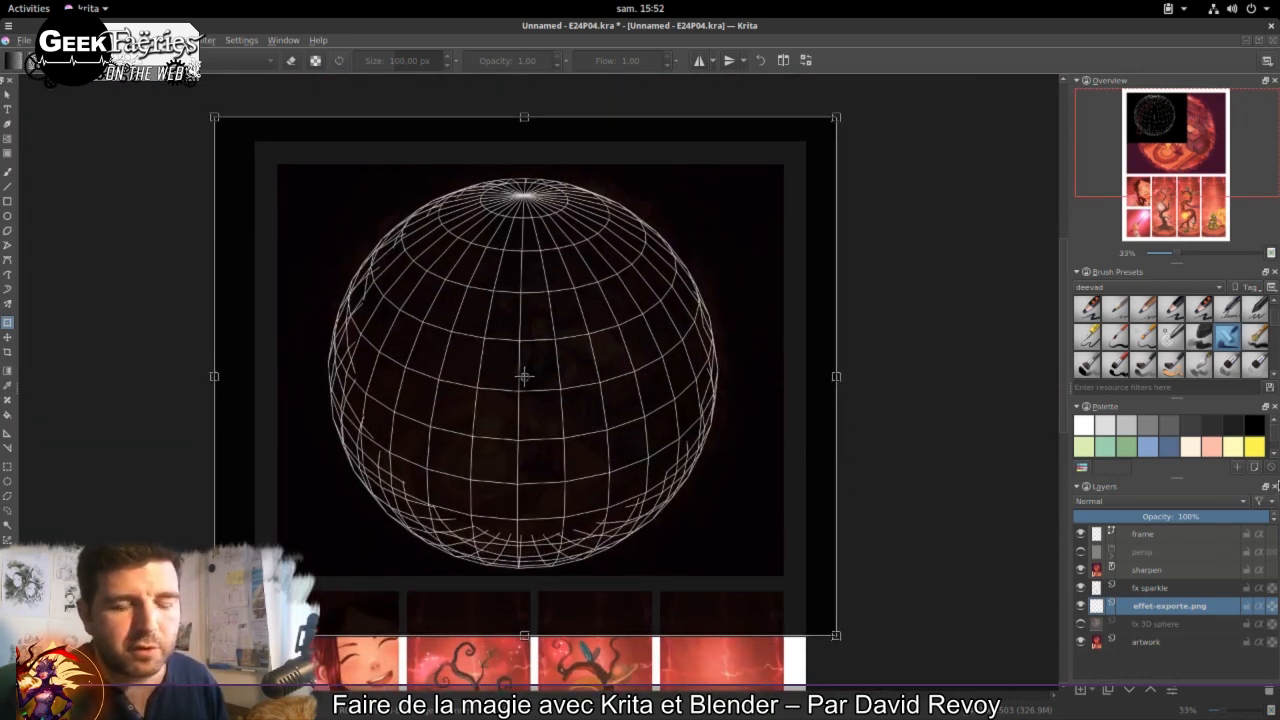
{"action": "left_click_drag", "start_coordinate": [1246, 521], "coordinate": [1188, 522]}
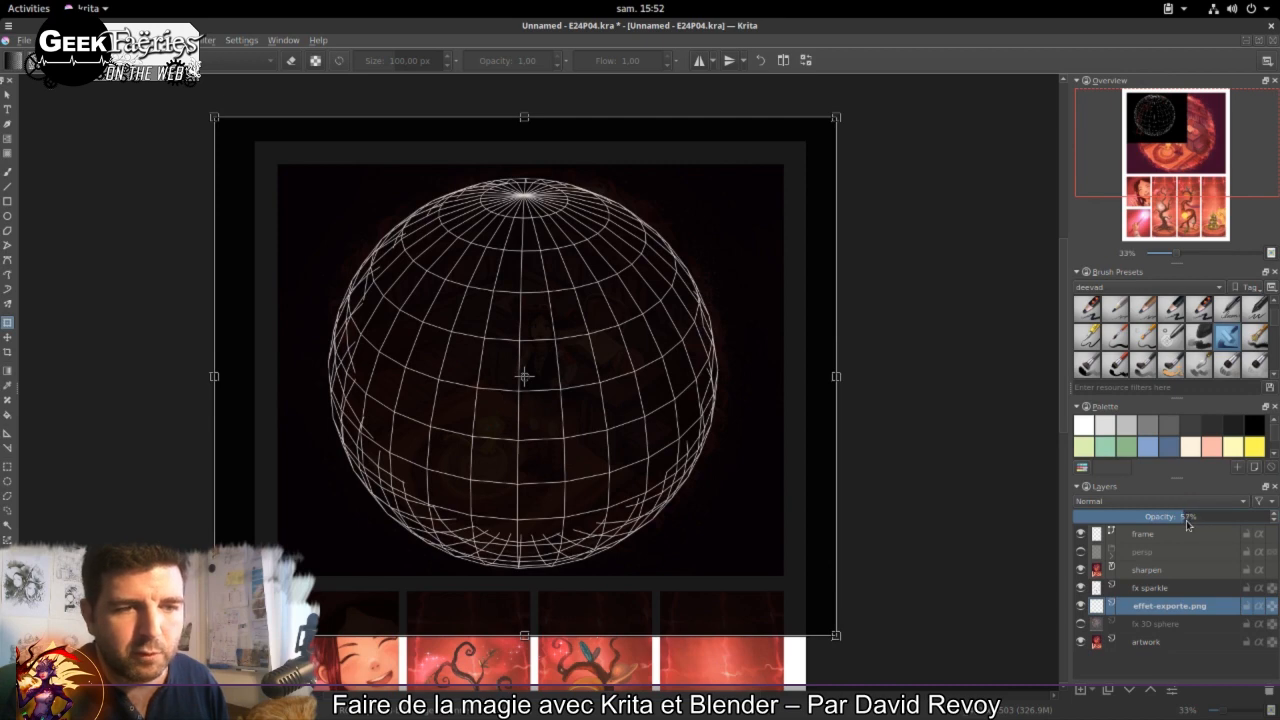
{"action": "key", "text": "Return"}
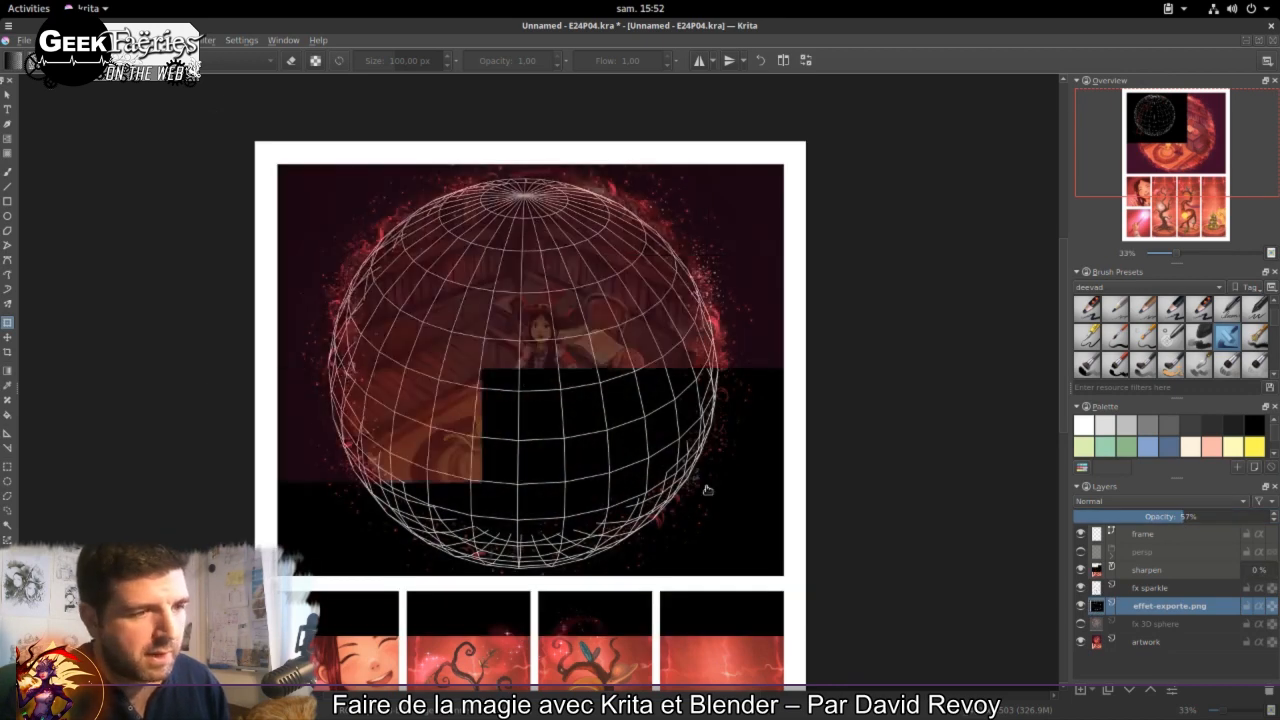
Step: Transform the effet-exporte.png layer again, slightly shrinking and nudging the wire sphere to fit the magic bubble's outline, and apply it
{"action": "key", "text": "ctrl+t"}
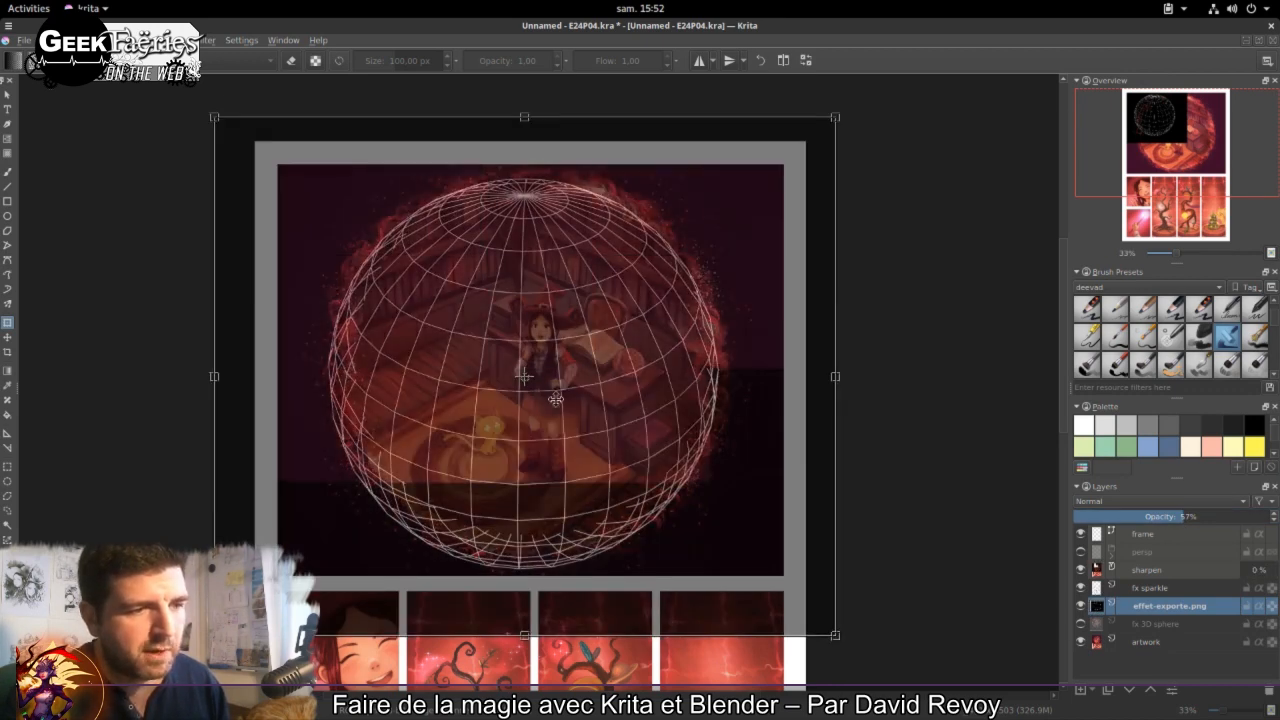
{"action": "scroll", "coordinate": [524, 385], "scroll_direction": "up", "scroll_amount": 5}
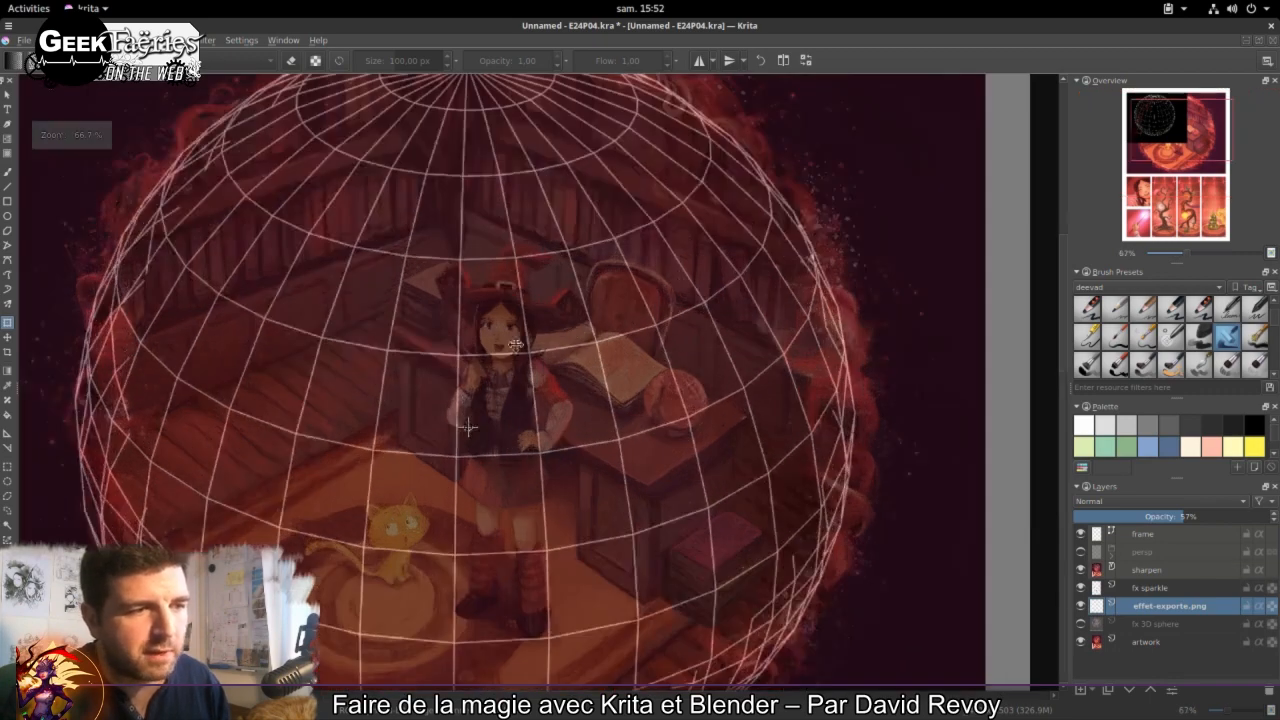
{"action": "scroll", "coordinate": [627, 345], "scroll_direction": "down", "scroll_amount": 4}
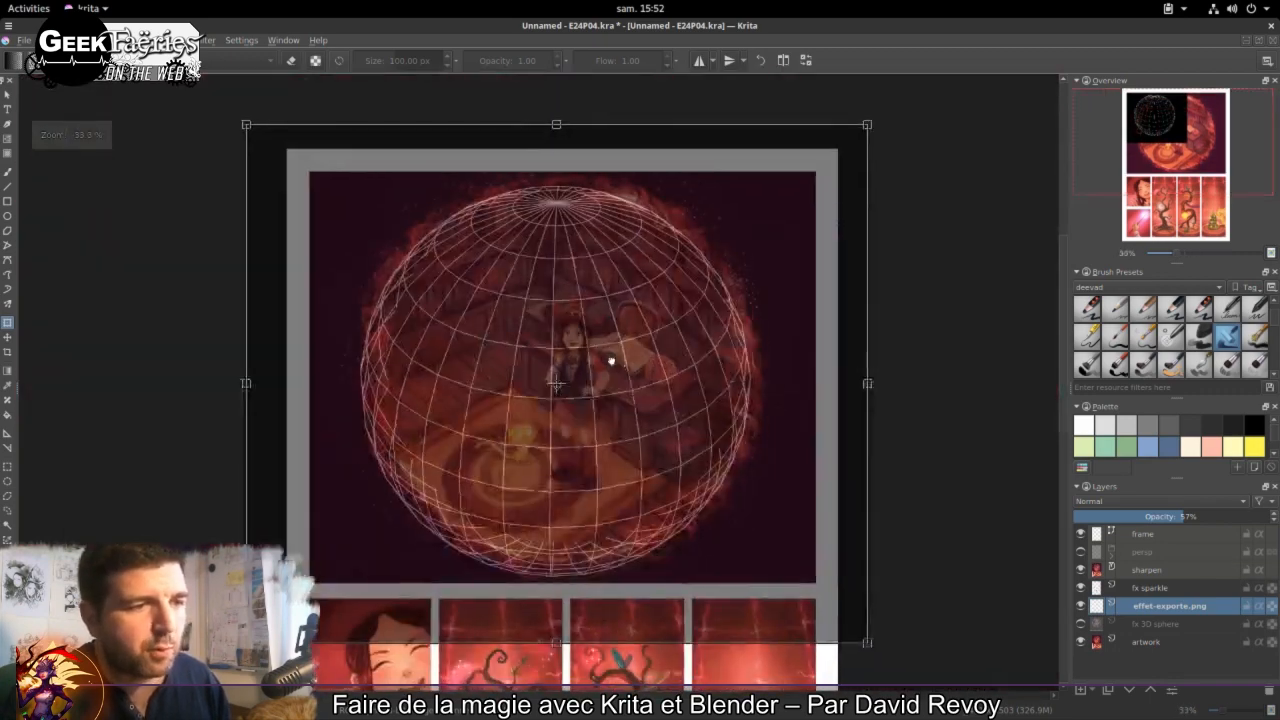
{"action": "scroll", "coordinate": [627, 350], "scroll_direction": "down", "scroll_amount": 1}
{"action": "left_click_drag", "start_coordinate": [667, 453], "coordinate": [669, 449]}
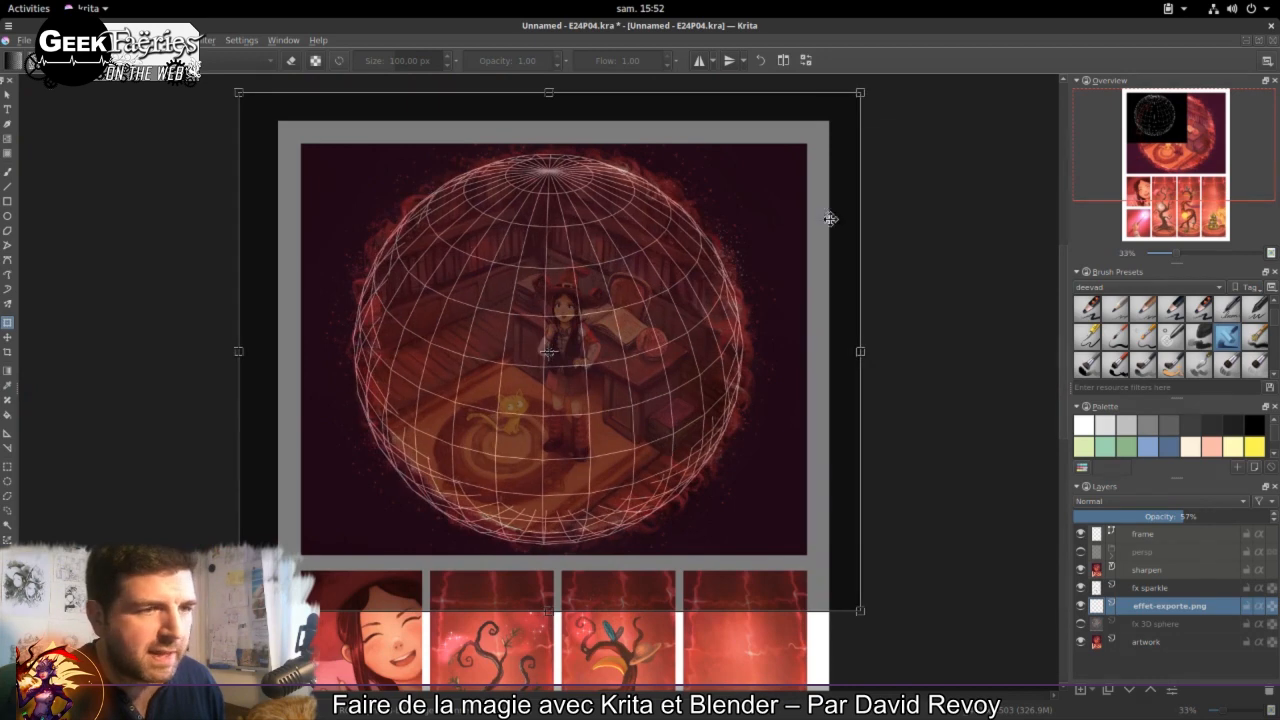
{"action": "mouse_move", "coordinate": [861, 92]}
{"action": "left_mouse_down"}
{"action": "mouse_move", "coordinate": [840, 111]}
{"action": "mouse_move", "coordinate": [850, 103]}
{"action": "left_mouse_up"}
{"action": "left_click_drag", "start_coordinate": [699, 216], "coordinate": [699, 213]}
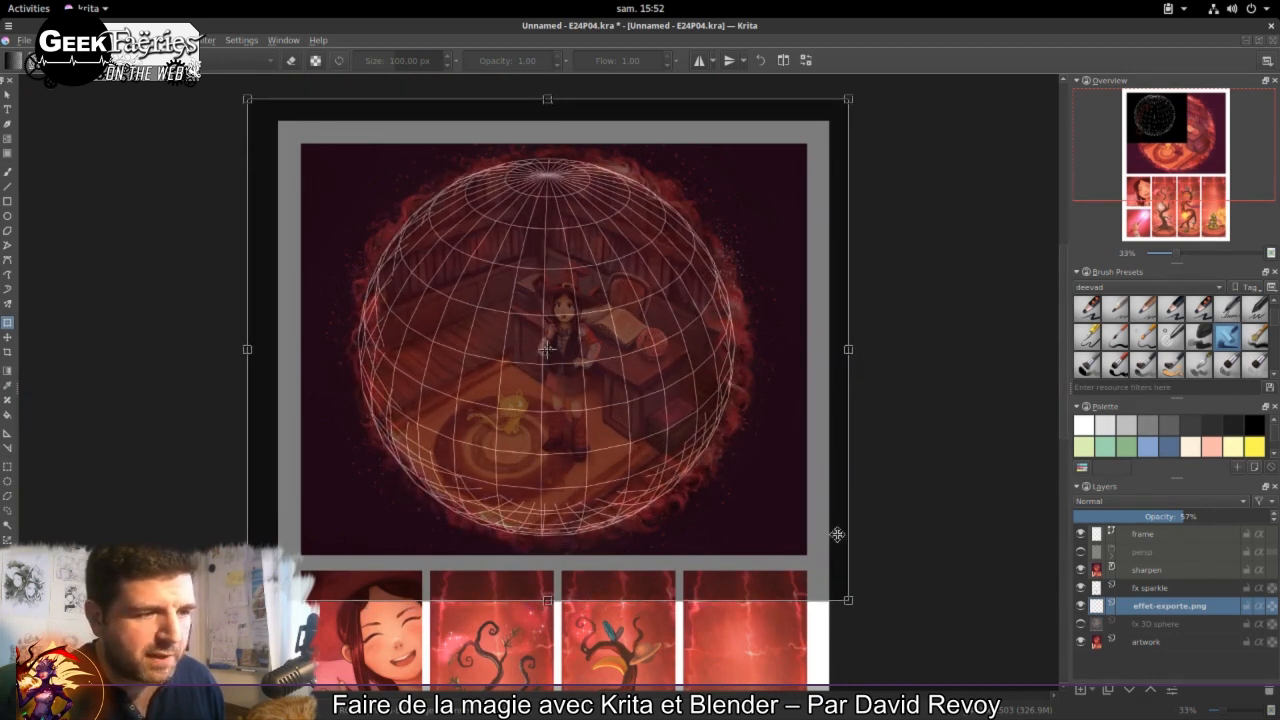
{"action": "left_click_drag", "start_coordinate": [848, 601], "coordinate": [855, 606]}
{"action": "left_click_drag", "start_coordinate": [675, 516], "coordinate": [674, 515]}
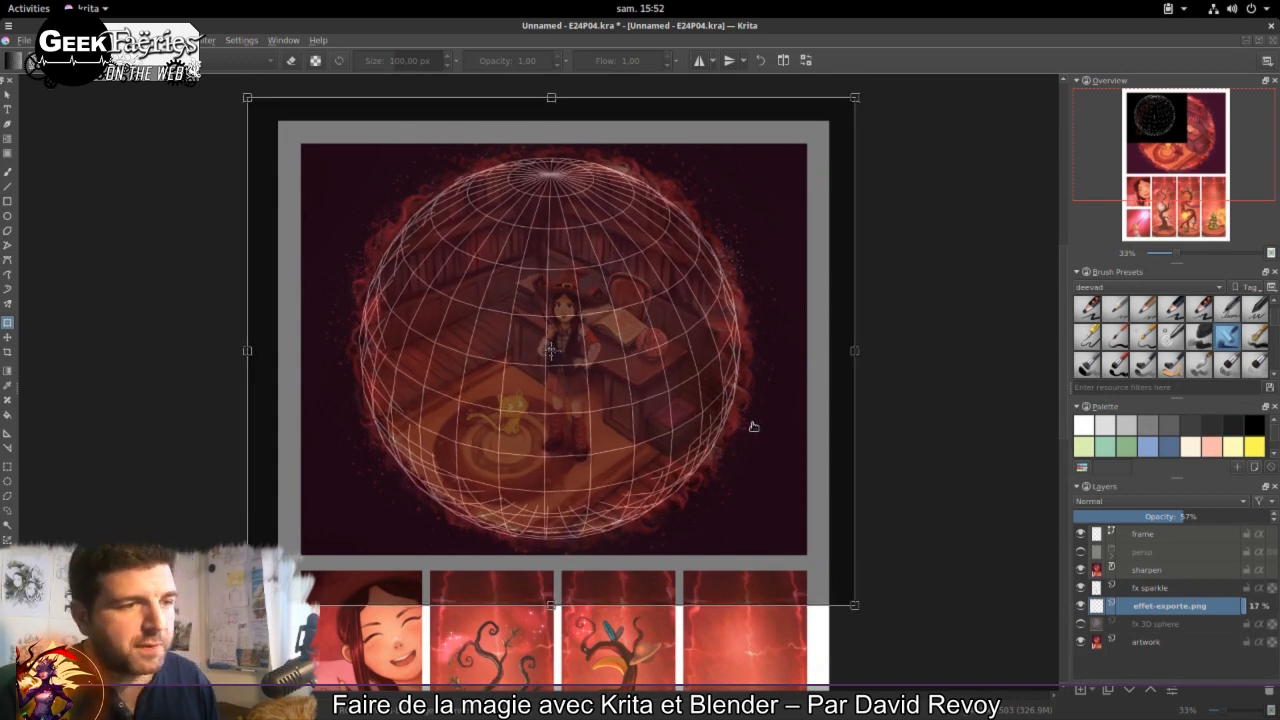
{"action": "key", "text": "Return"}
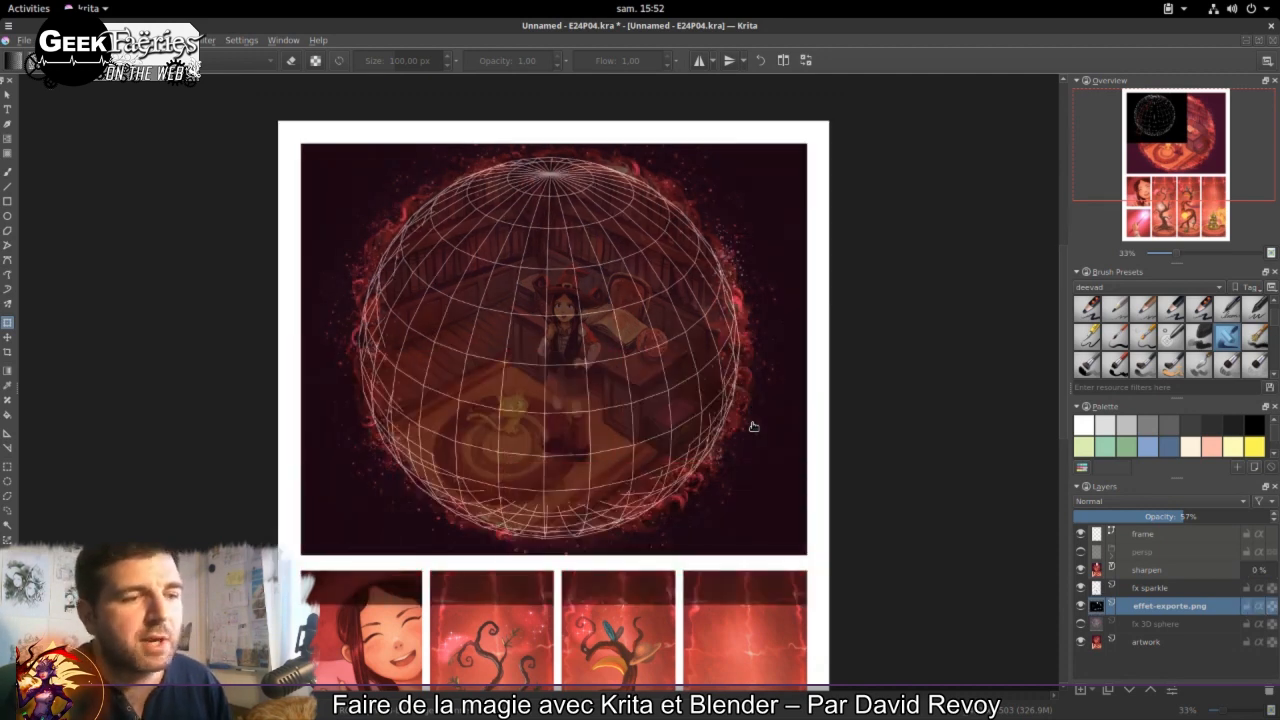
Step: Select the strip of the effet-exporte.png layer overlapping the small lower panels with a rectangular selection, delete its content and deselect
{"action": "left_click", "coordinate": [8, 467]}
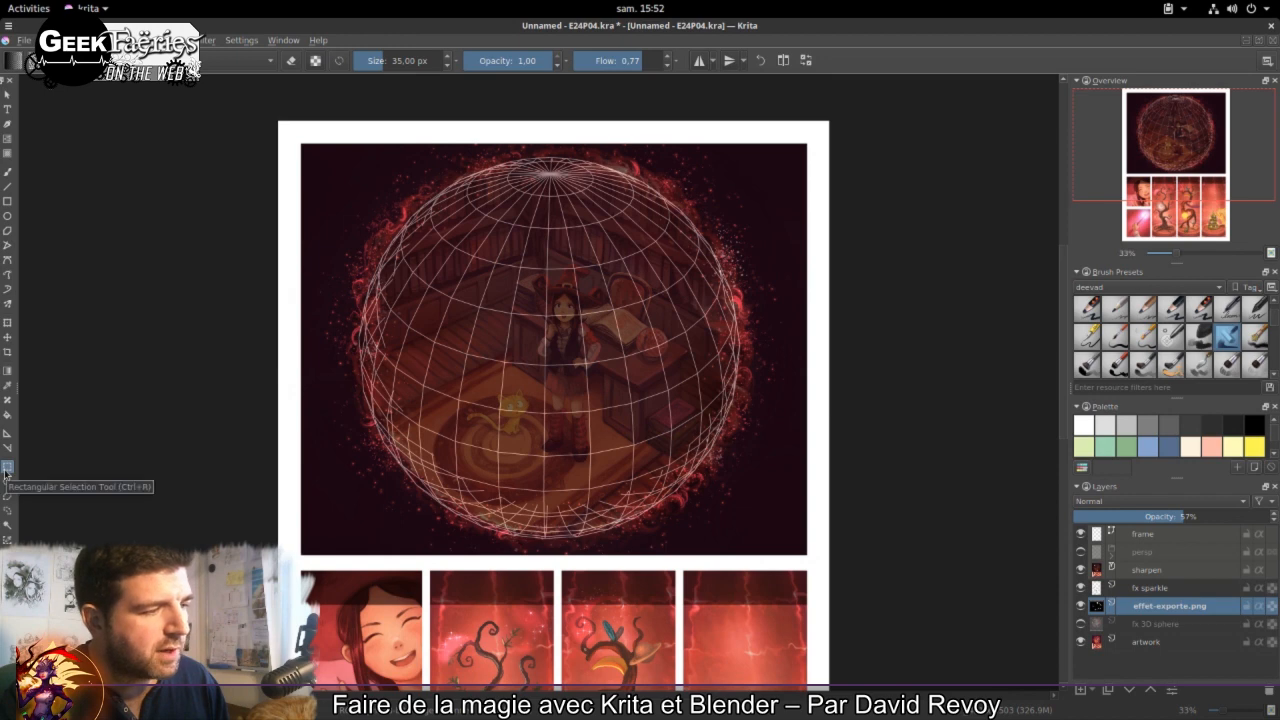
{"action": "scroll", "coordinate": [202, 483], "scroll_direction": "down", "scroll_amount": 3}
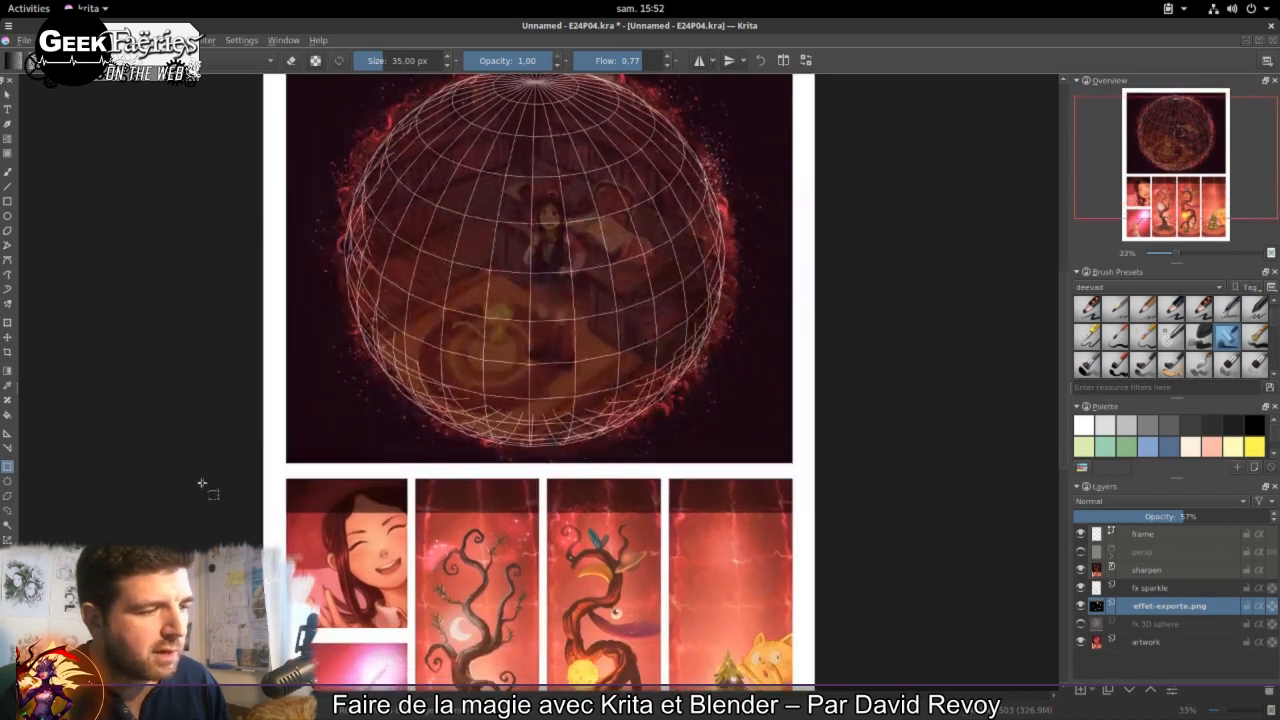
{"action": "left_click_drag", "start_coordinate": [217, 466], "coordinate": [860, 567]}
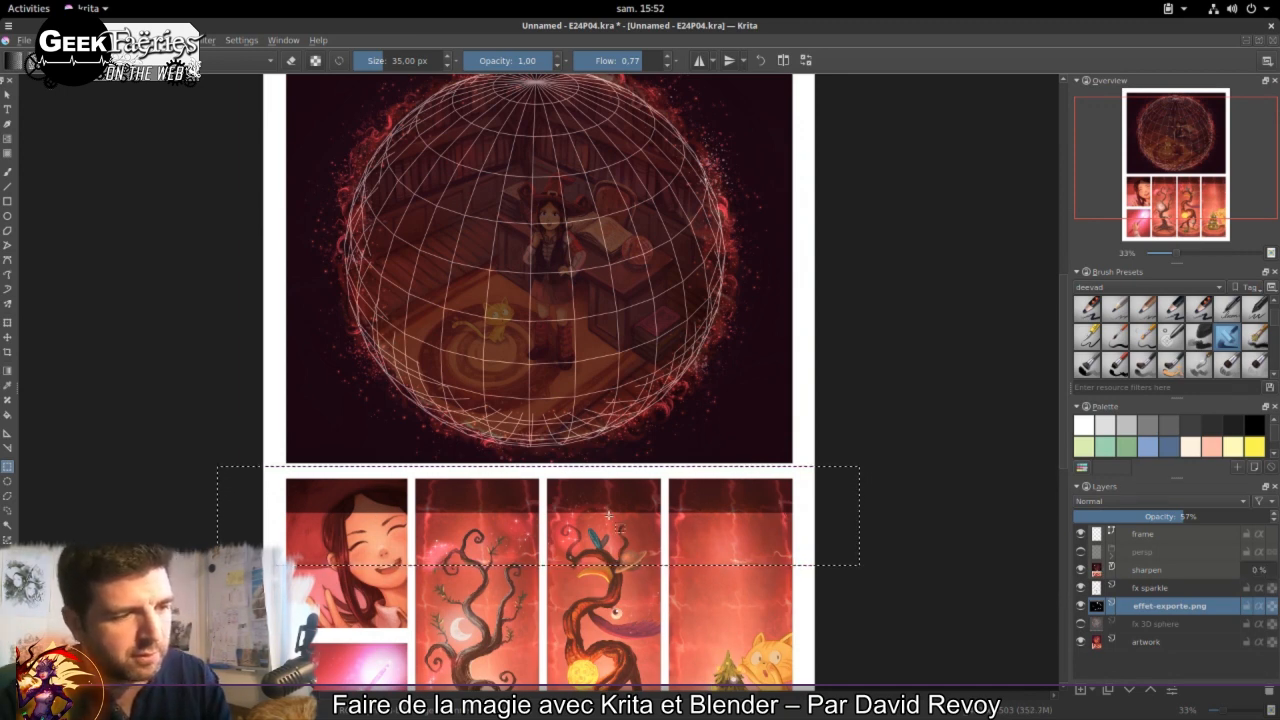
{"action": "key", "text": "Delete"}
{"action": "key", "text": "ctrl+shift+a"}
Step: Set the effet-exporte.png layer's opacity back to 100% and inspect the white grid lines up close
{"action": "left_click_drag", "start_coordinate": [766, 322], "coordinate": [772, 419]}
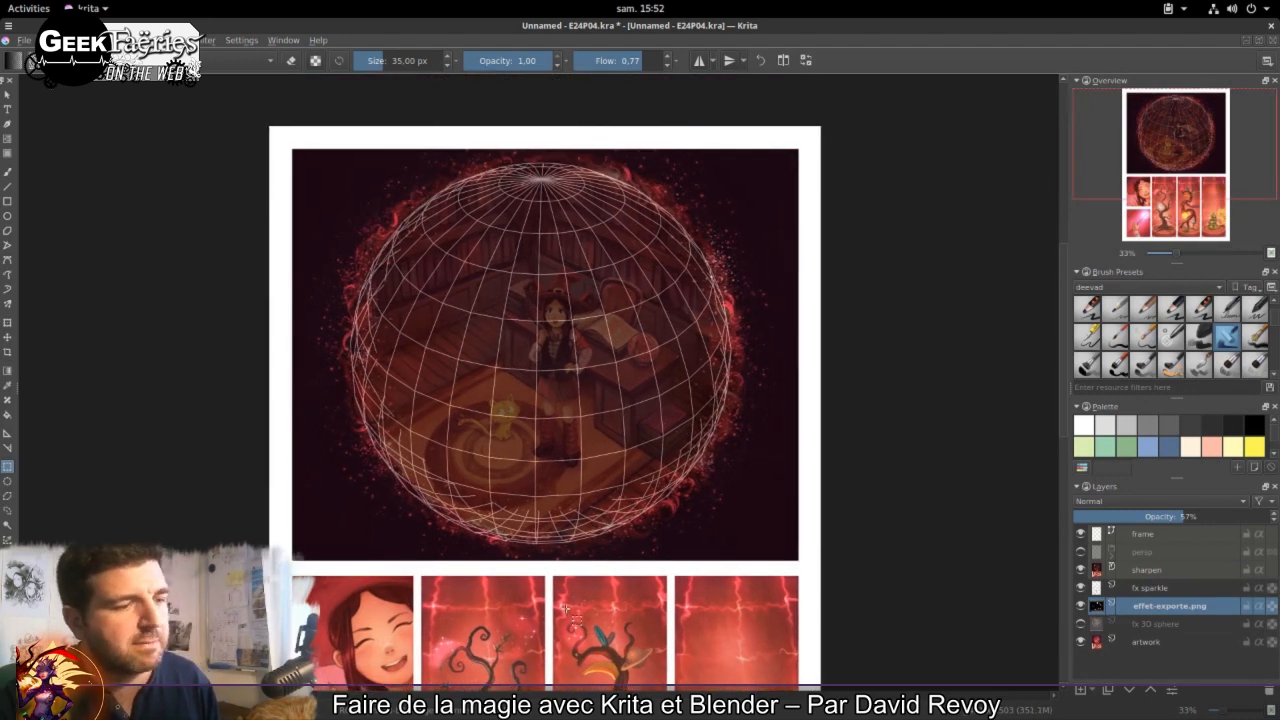
{"action": "scroll", "coordinate": [649, 449], "scroll_direction": "up", "scroll_amount": 1}
{"action": "left_click_drag", "start_coordinate": [649, 449], "coordinate": [687, 497]}
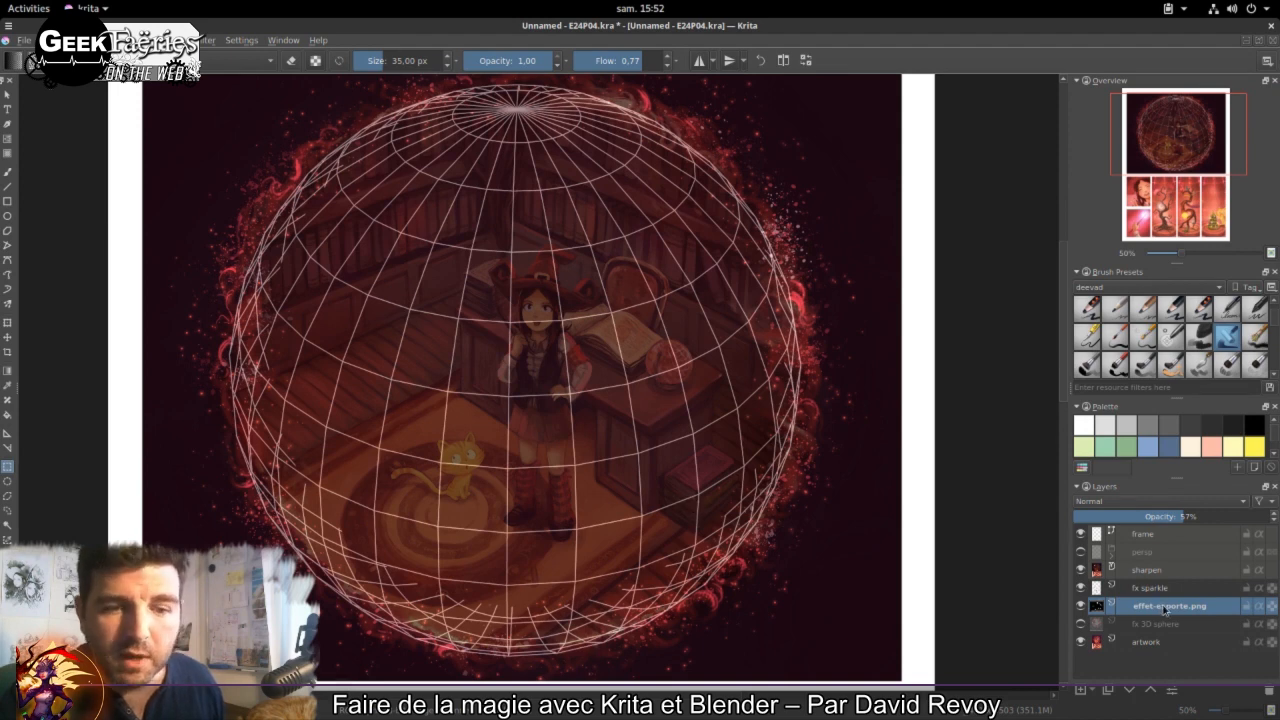
{"action": "left_click", "coordinate": [1268, 516]}
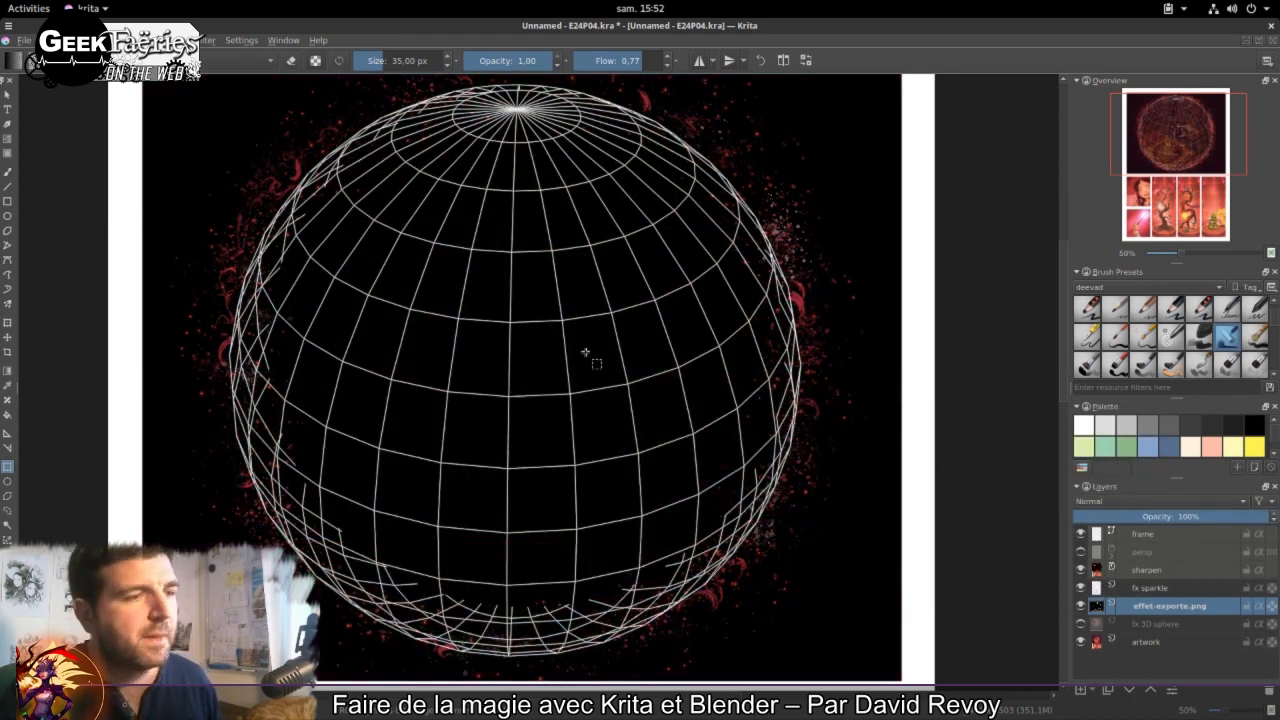
{"action": "scroll", "coordinate": [561, 320], "scroll_direction": "up", "scroll_amount": 8}
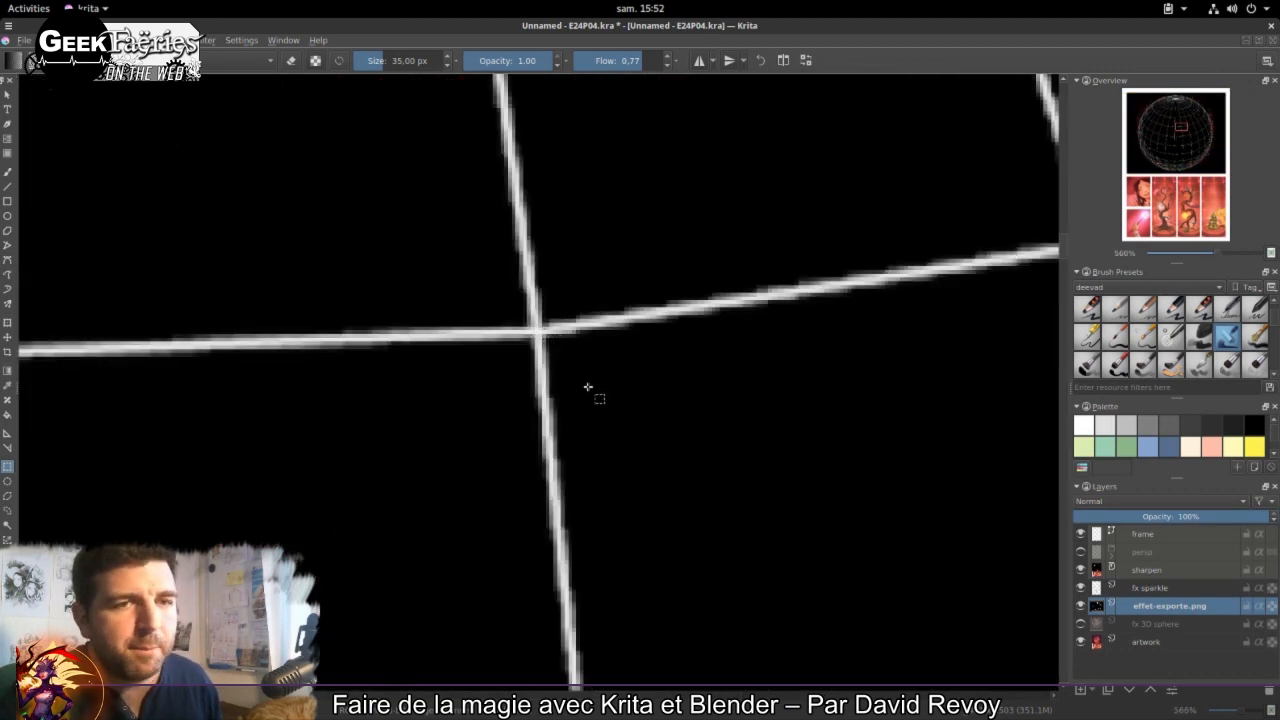
{"action": "scroll", "coordinate": [586, 386], "scroll_direction": "down", "scroll_amount": 8}
{"action": "scroll", "coordinate": [595, 410], "scroll_direction": "down", "scroll_amount": 2}
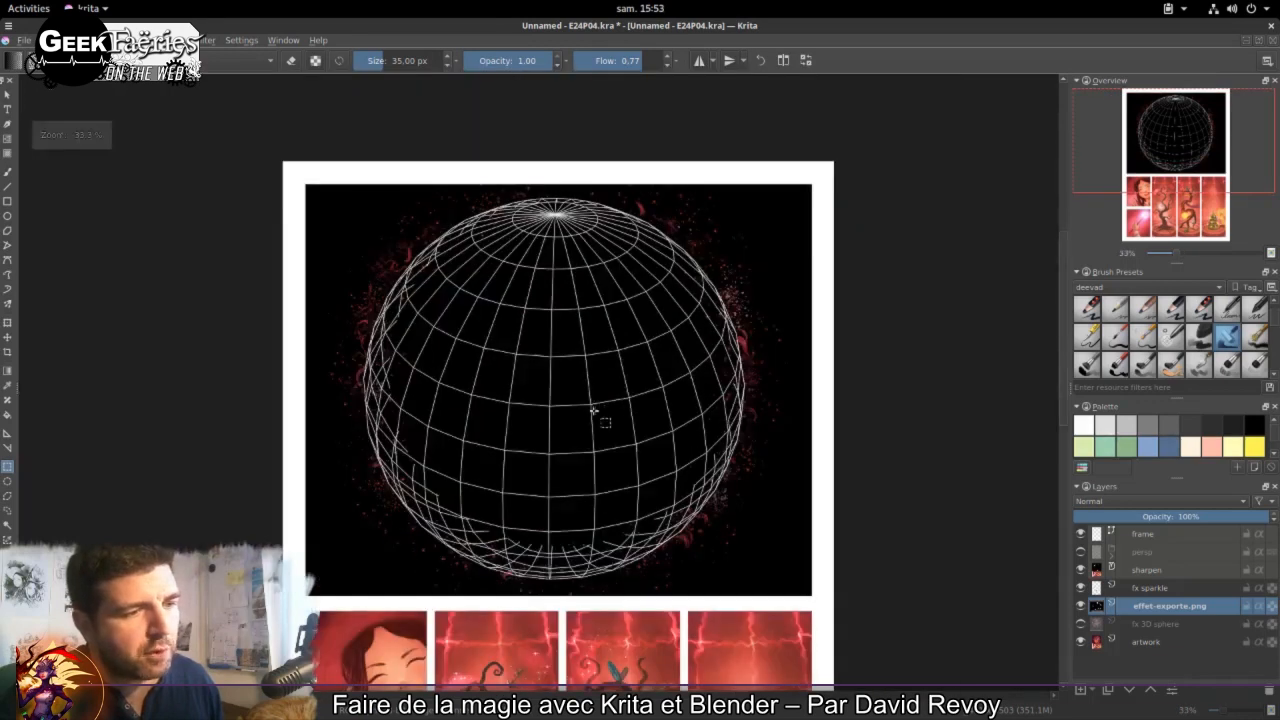
{"action": "scroll", "coordinate": [598, 425], "scroll_direction": "up", "scroll_amount": 2}
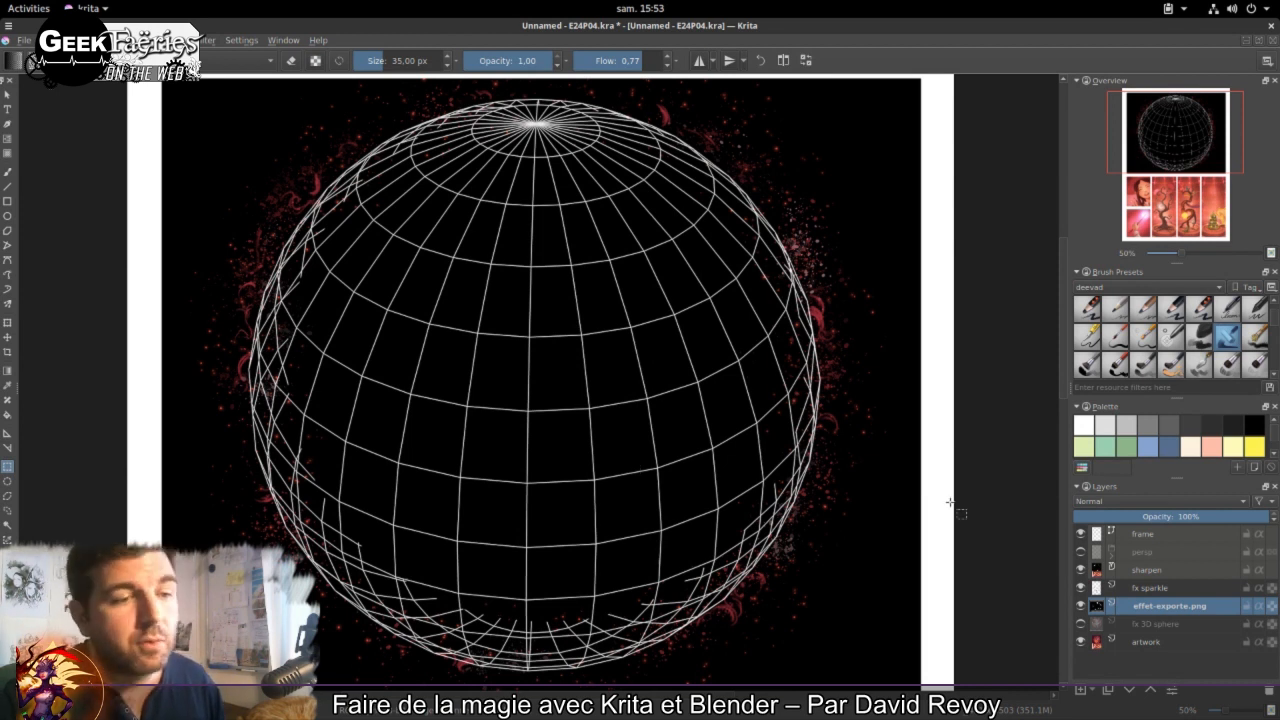
Step: Rename the effet-exporte.png layer as effet
{"action": "double_click", "coordinate": [1172, 607]}
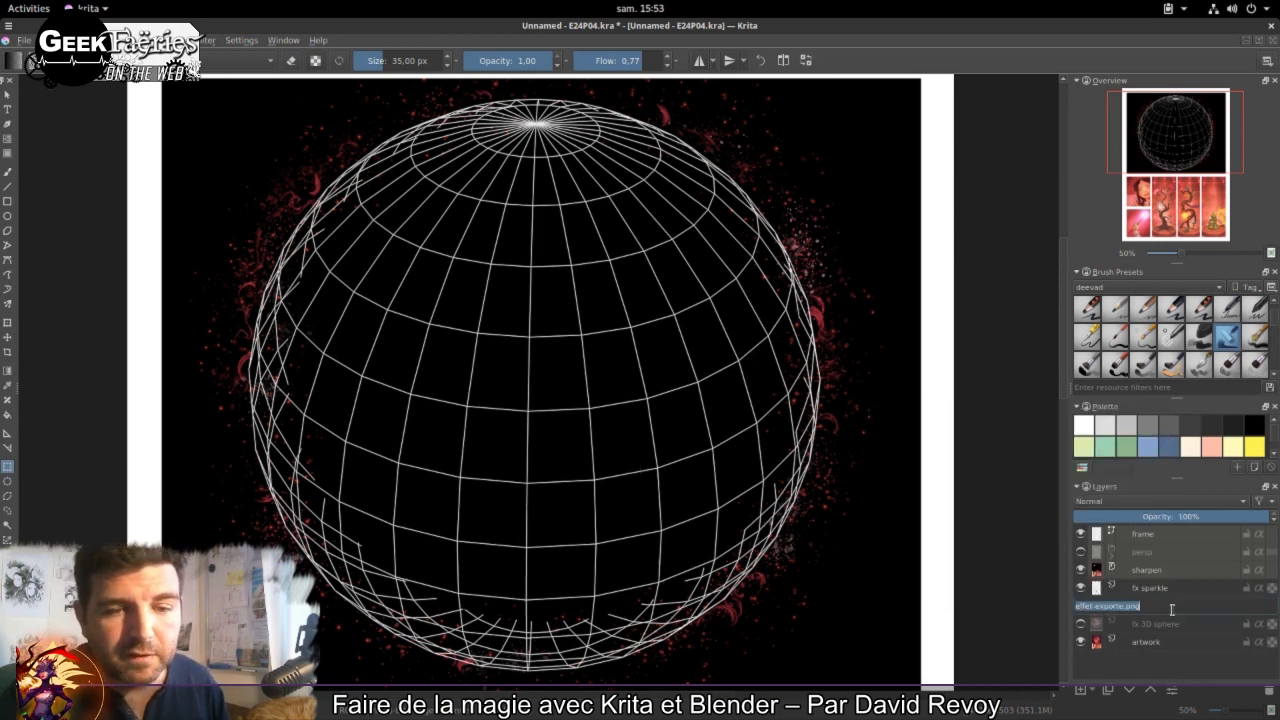
{"action": "left_click_drag", "start_coordinate": [1094, 606], "coordinate": [1175, 604]}
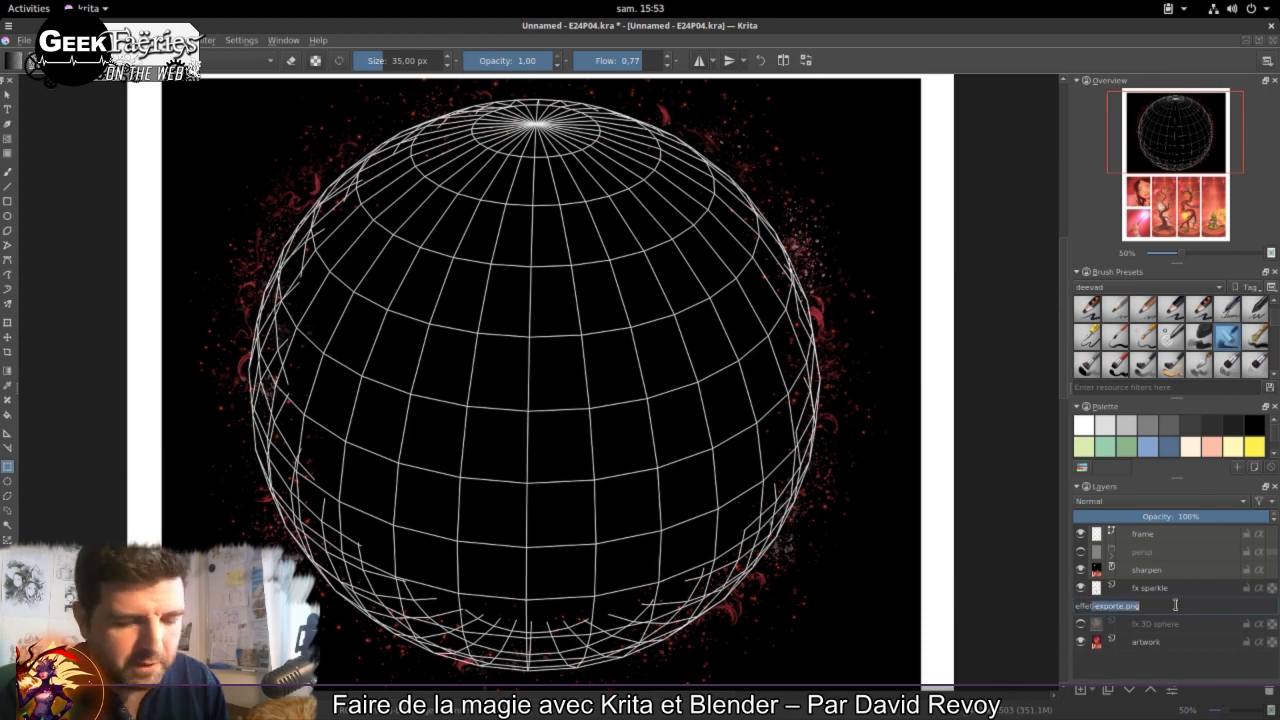
{"action": "key", "text": "BackSpace"}
{"action": "key", "text": "Return"}
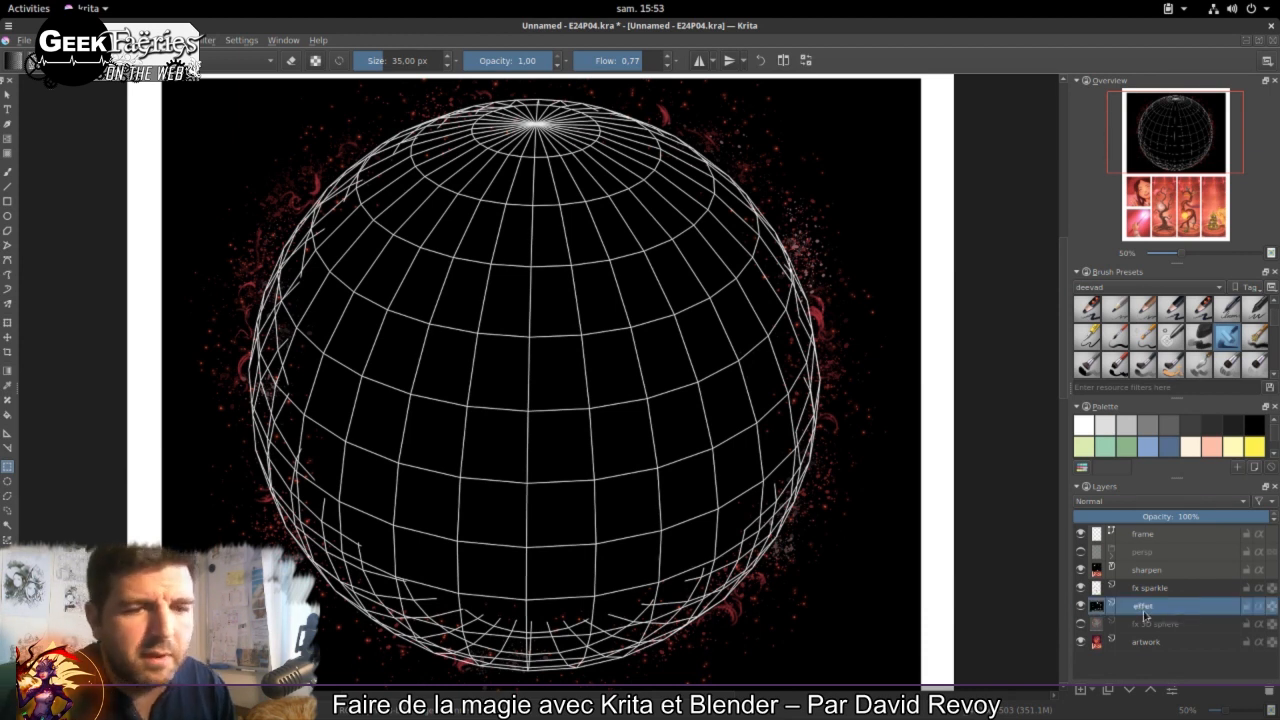
Step: Put the effet layer into a new layer group and name the group FX
{"action": "mouse_move", "coordinate": [1147, 614]}
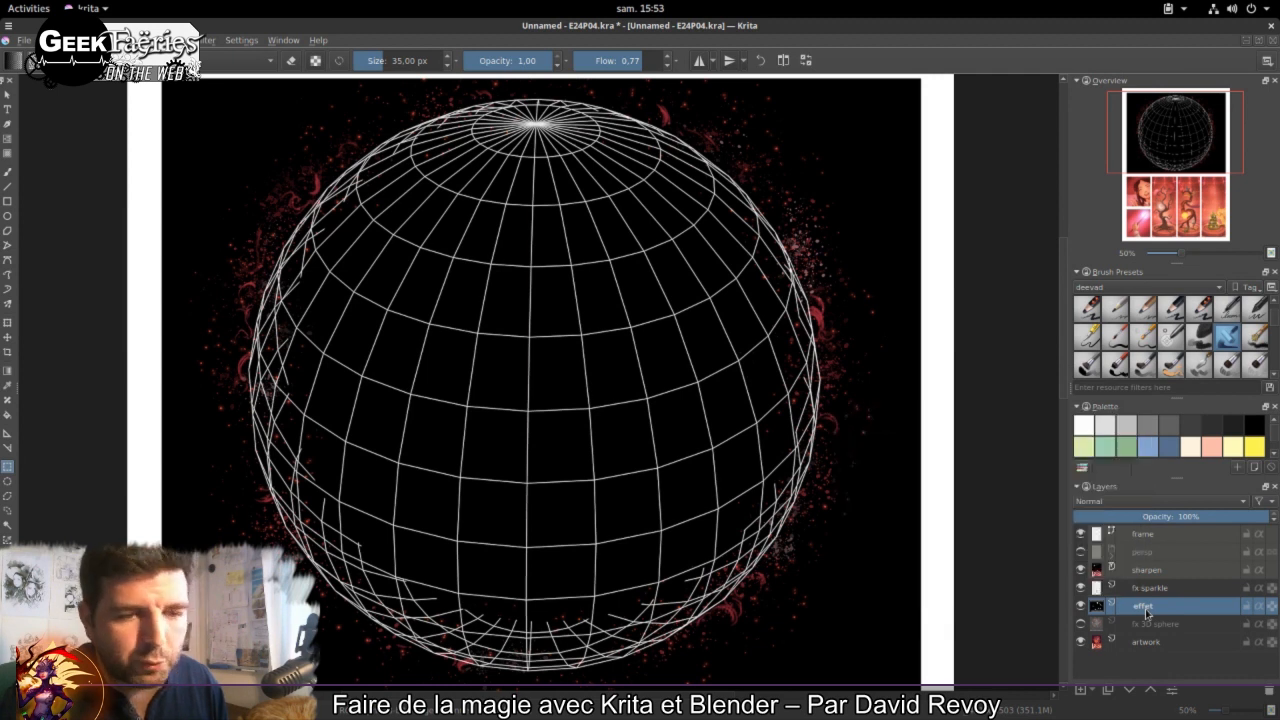
{"action": "key", "text": "Insert"}
{"action": "double_click", "coordinate": [1152, 606]}
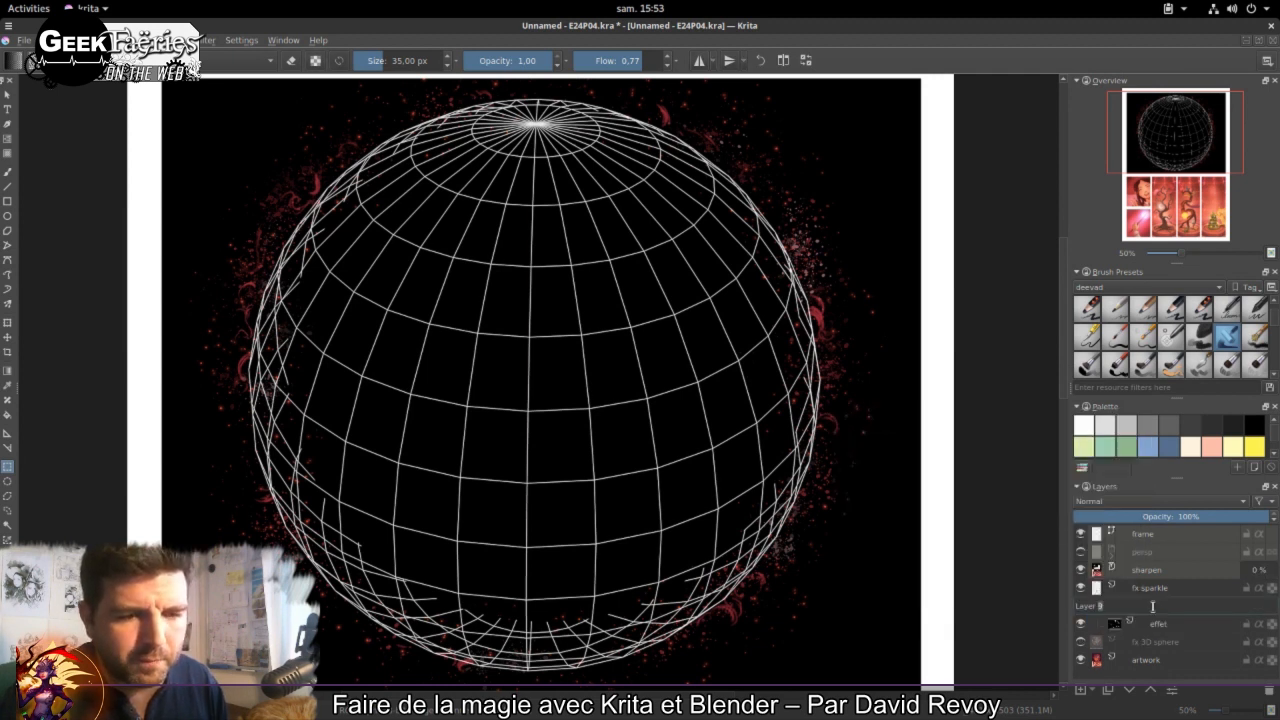
{"action": "key", "text": "Return"}
{"action": "key", "text": "Escape"}
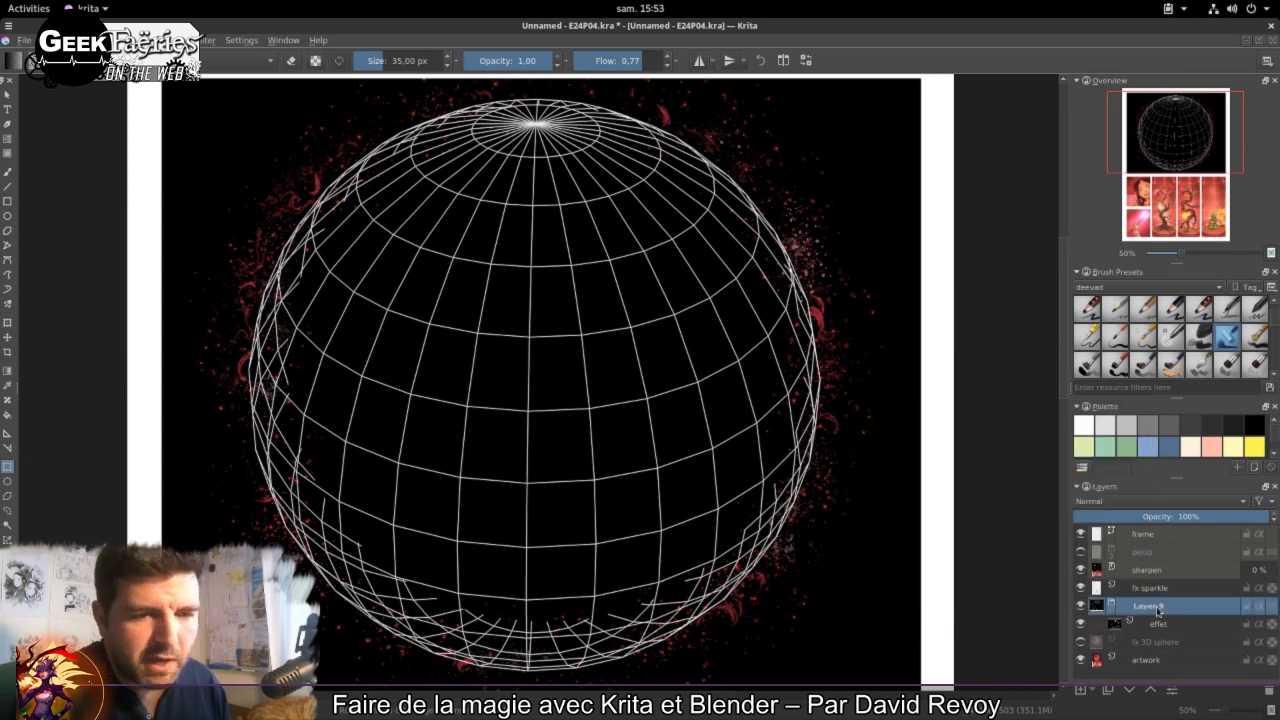
{"action": "double_click", "coordinate": [1163, 606]}
{"action": "left_click", "coordinate": [1165, 607]}
{"action": "double_click", "coordinate": [1164, 606]}
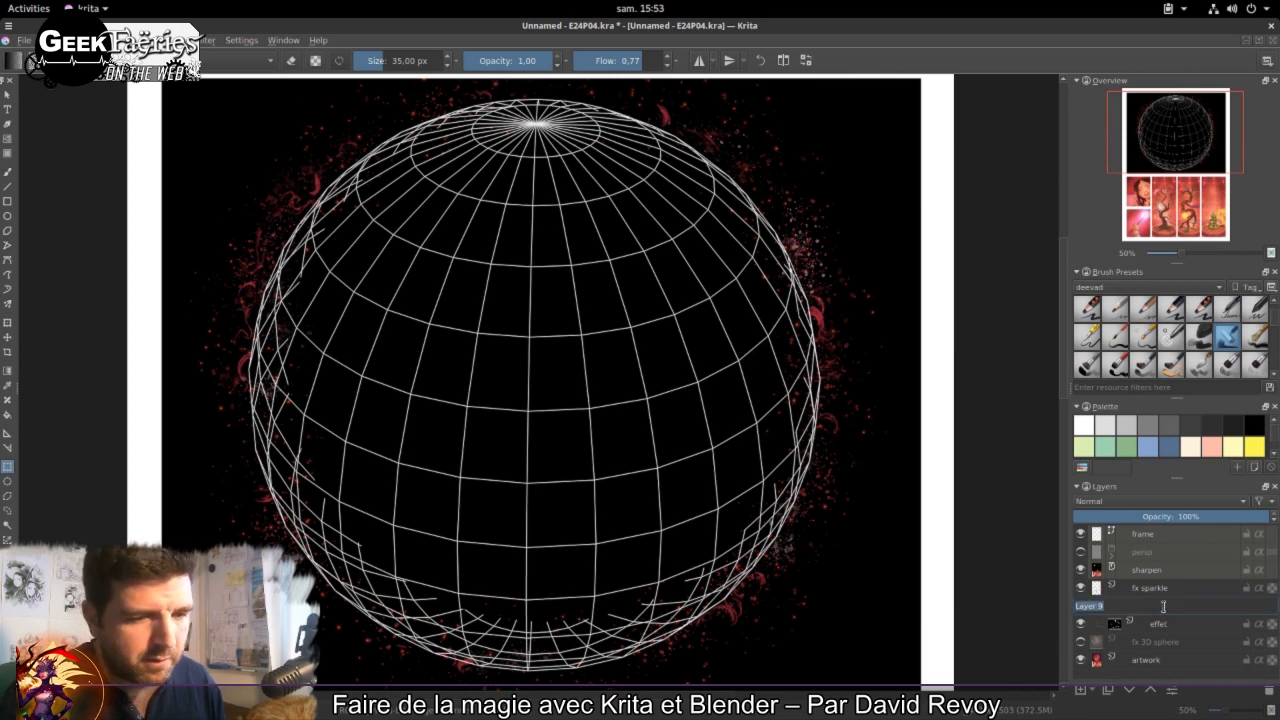
{"action": "type", "text": "FX"}
{"action": "key", "text": "Return"}
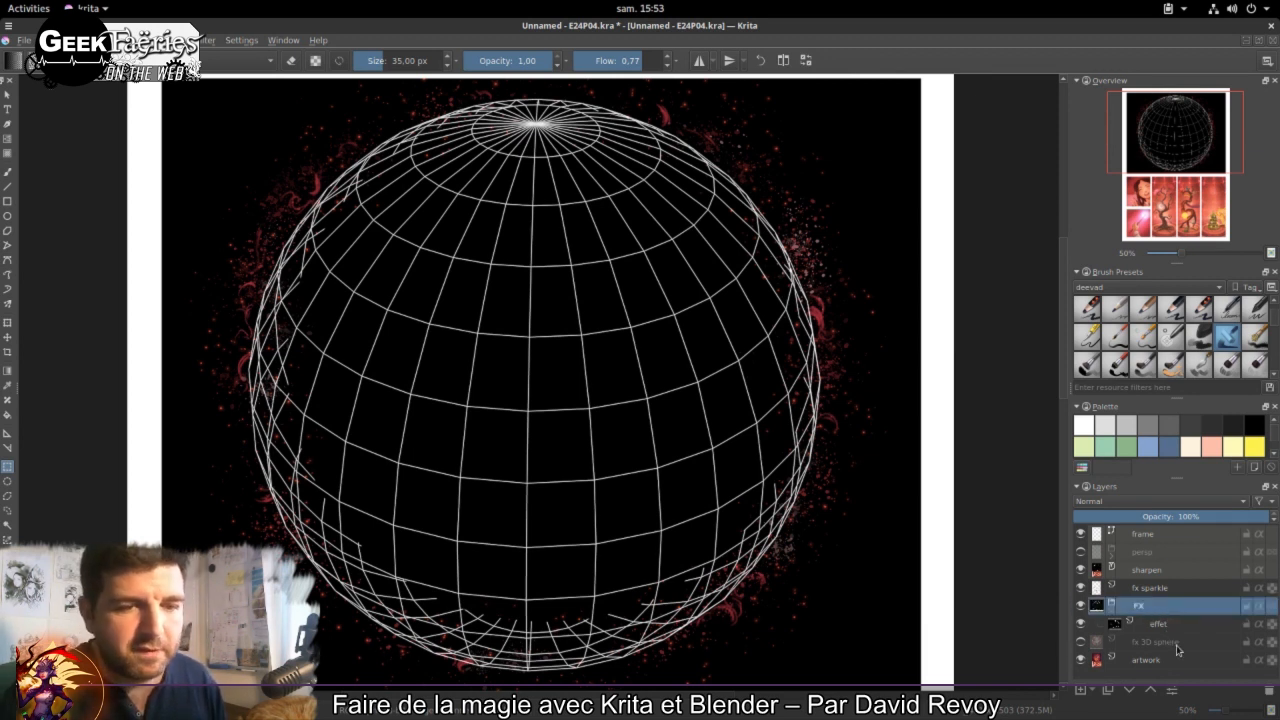
Step: Duplicate the effet layer inside the FX group
{"action": "left_click", "coordinate": [1176, 640]}
{"action": "left_click", "coordinate": [1174, 627]}
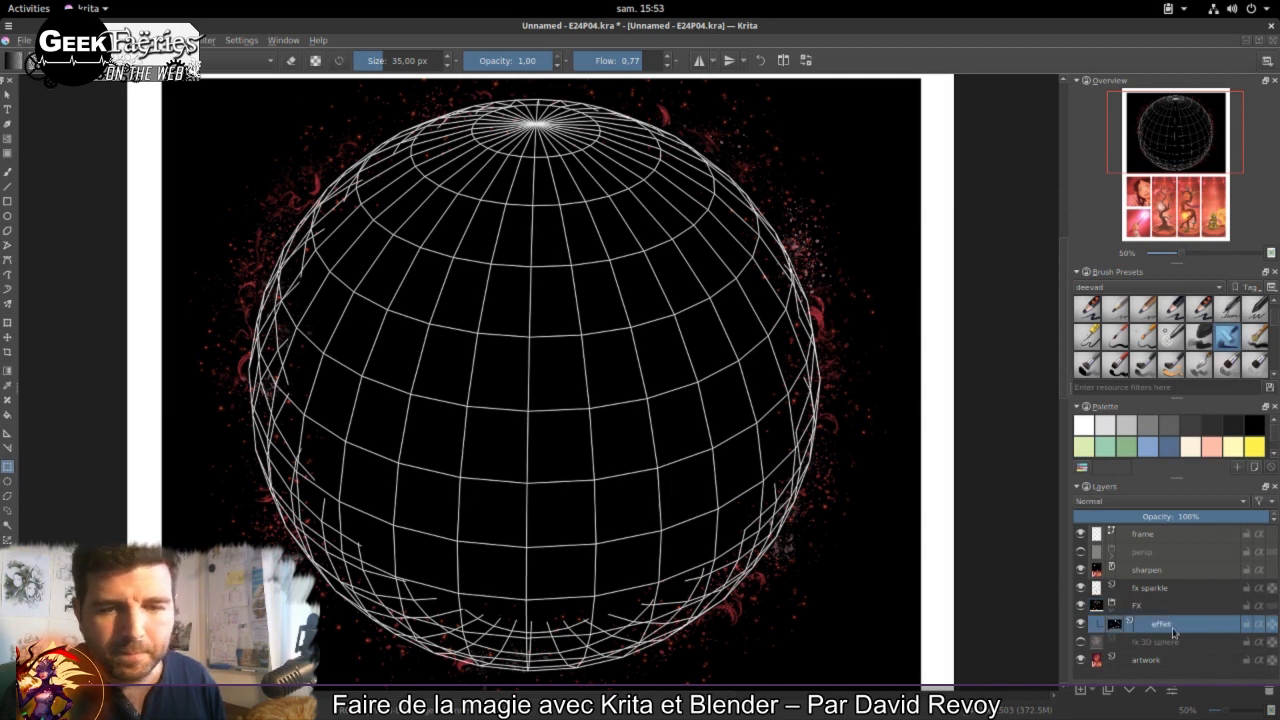
{"action": "mouse_move", "coordinate": [1163, 627]}
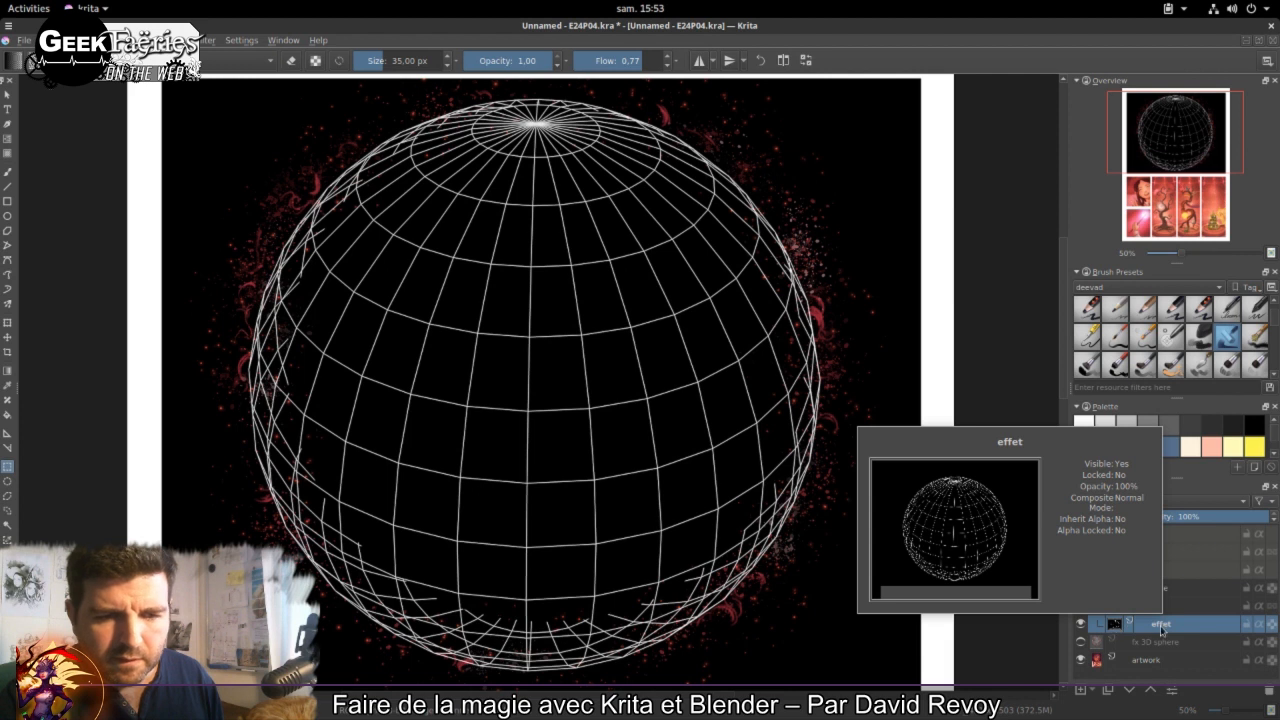
{"action": "left_click", "coordinate": [1107, 690]}
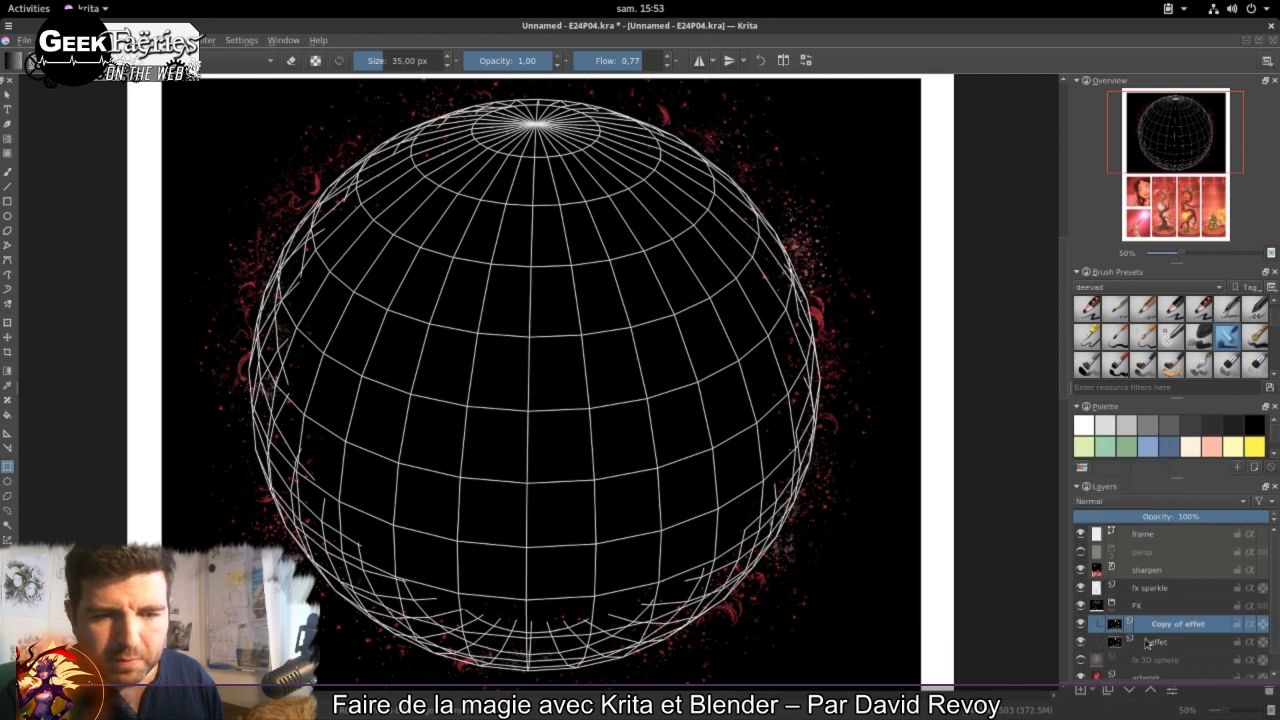
{"action": "mouse_move", "coordinate": [1202, 627]}
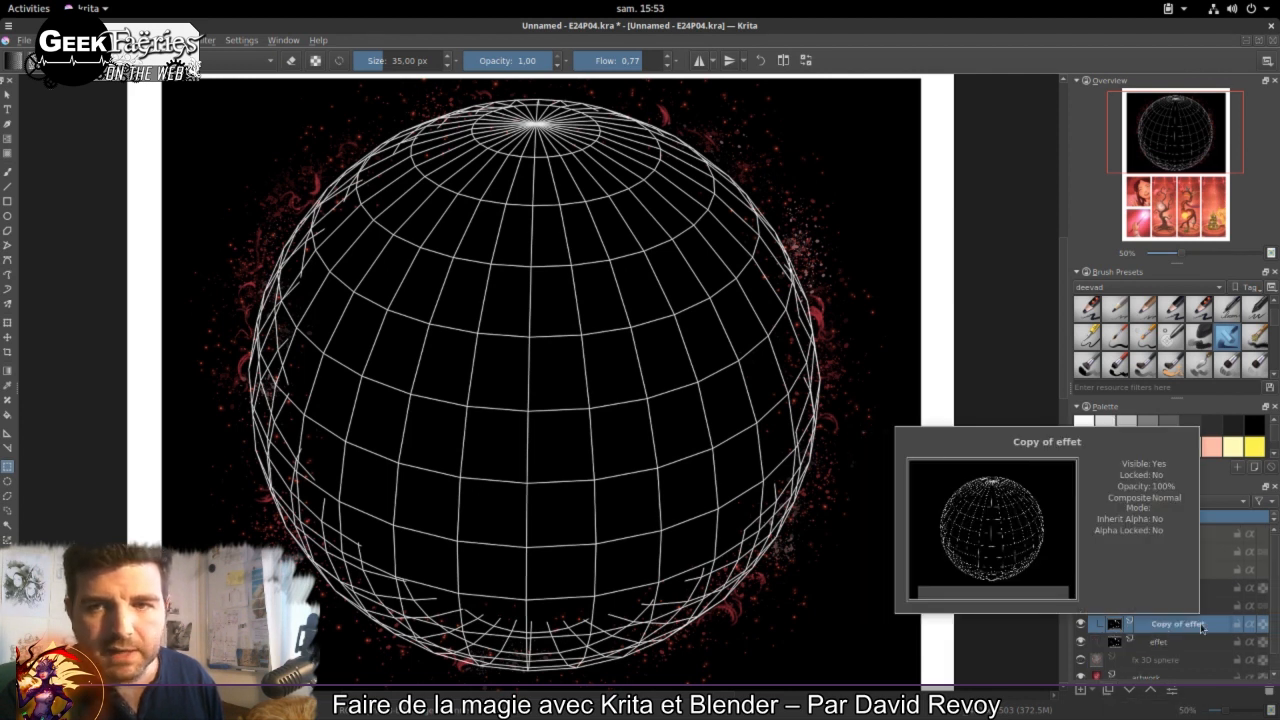
Step: Apply a Gaussian Blur to the duplicated effet layer with horizontal and vertical radii of 15.76 px
{"action": "left_click", "coordinate": [207, 40]}
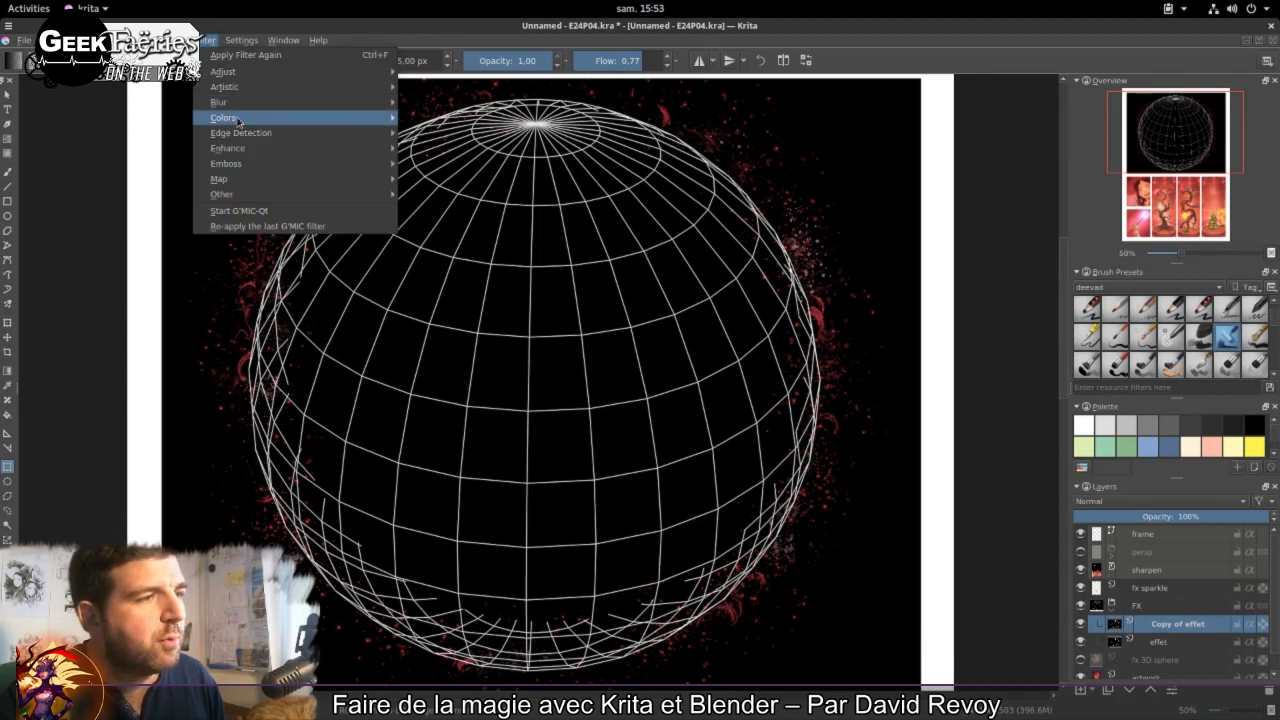
{"action": "mouse_move", "coordinate": [238, 121]}
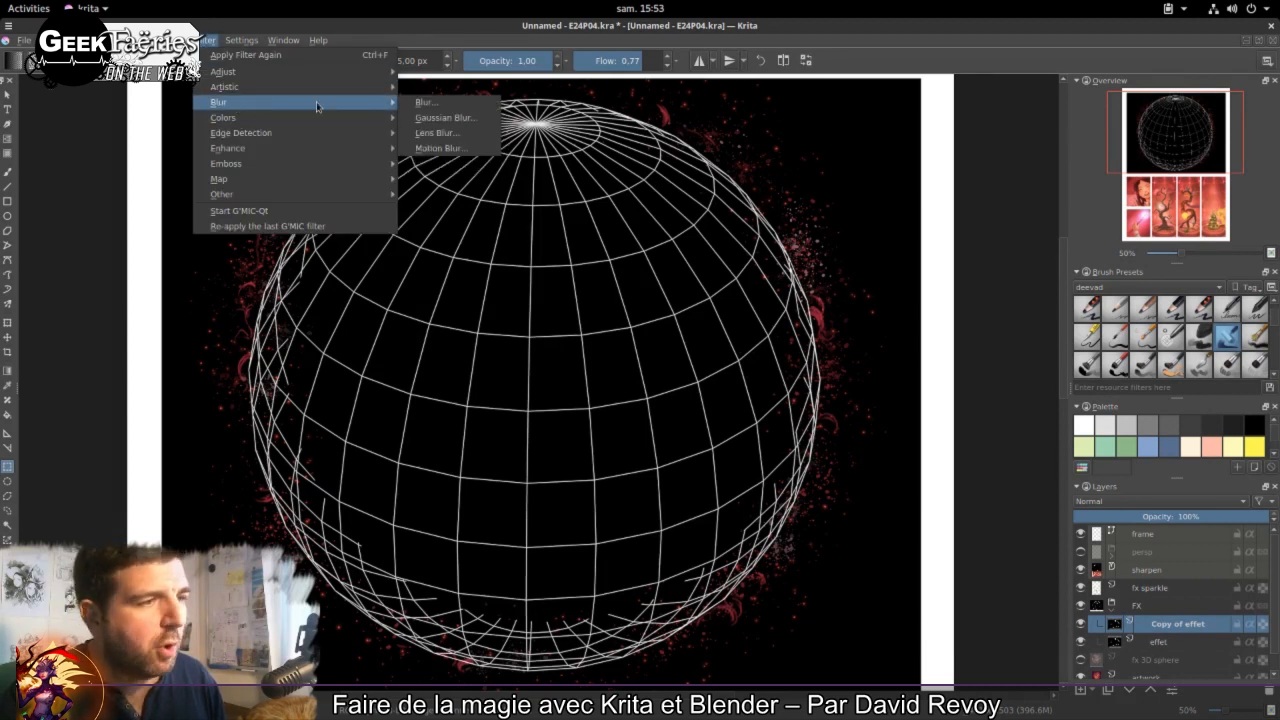
{"action": "left_click", "coordinate": [437, 119]}
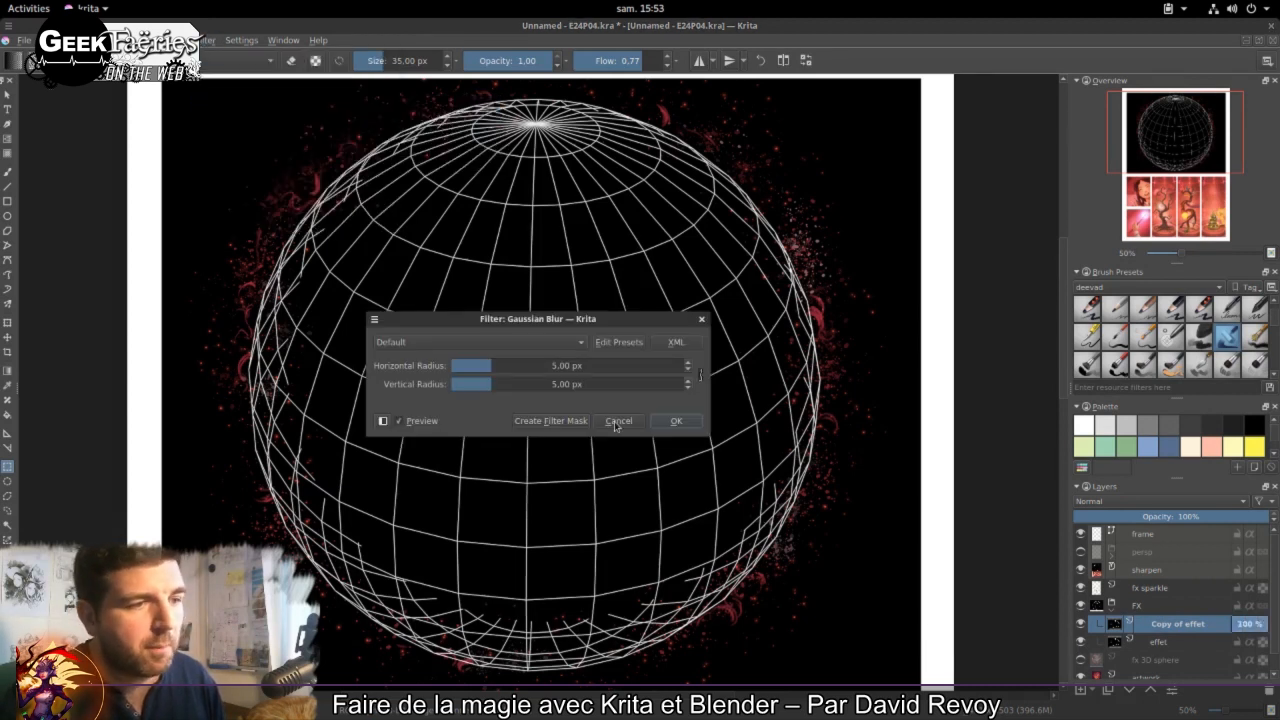
{"action": "left_click_drag", "start_coordinate": [497, 367], "coordinate": [521, 367]}
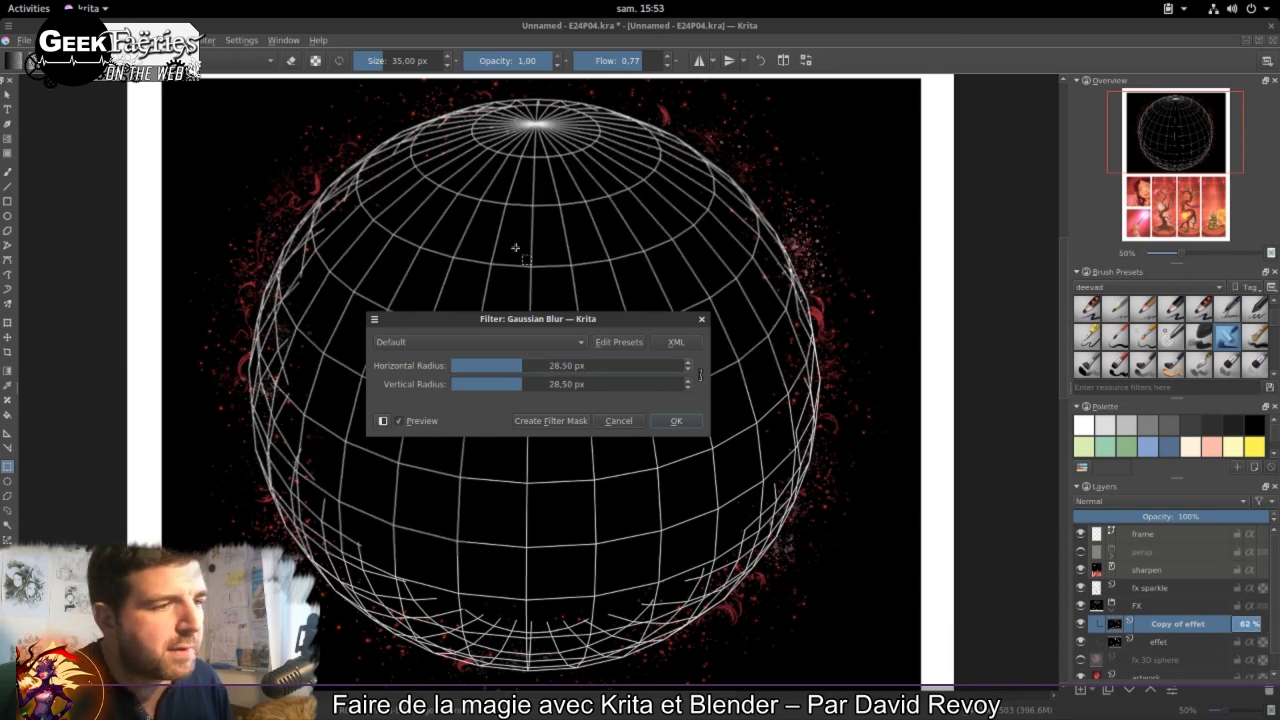
{"action": "scroll", "coordinate": [516, 248], "scroll_direction": "up", "scroll_amount": 10}
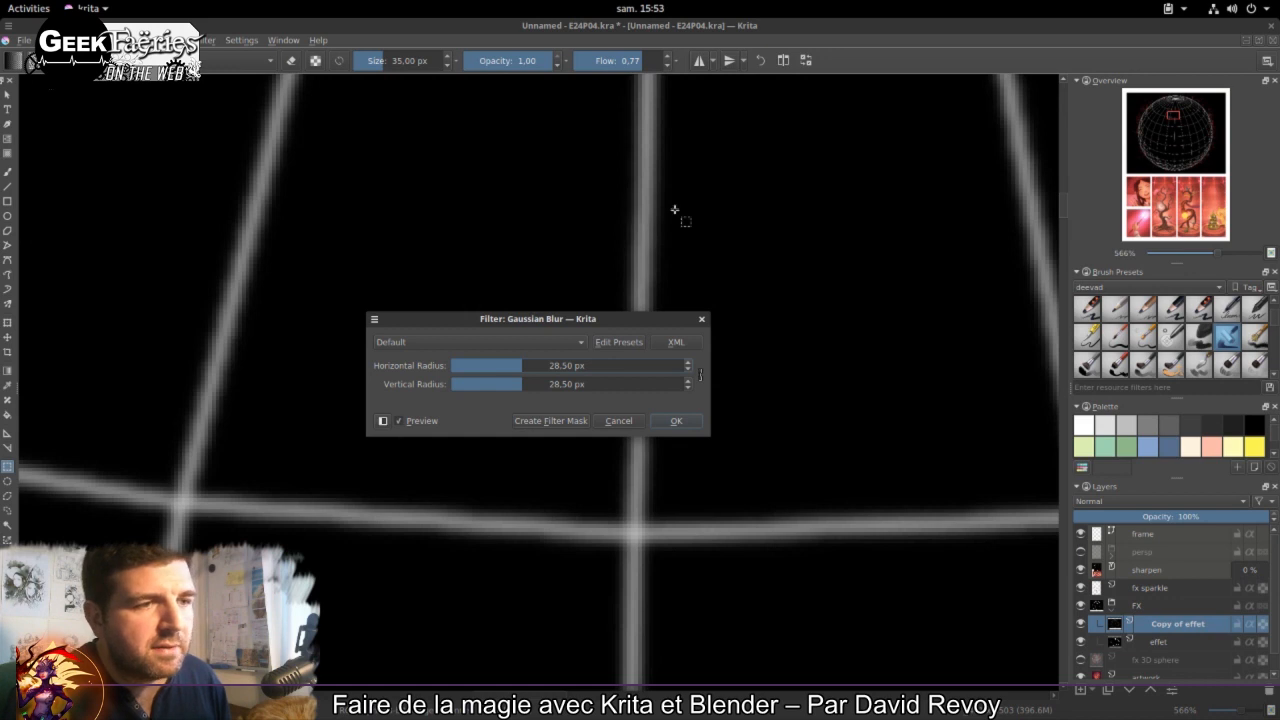
{"action": "scroll", "coordinate": [650, 235], "scroll_direction": "down", "scroll_amount": 2}
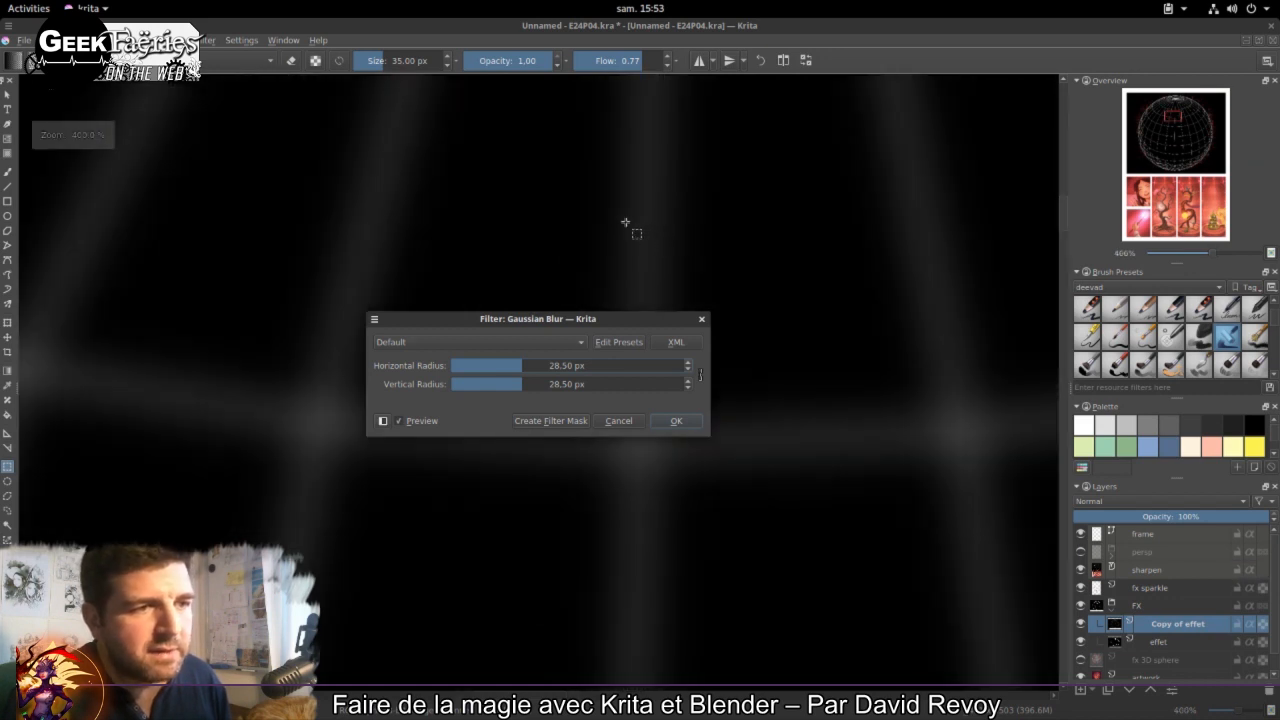
{"action": "left_click_drag", "start_coordinate": [511, 368], "coordinate": [503, 373]}
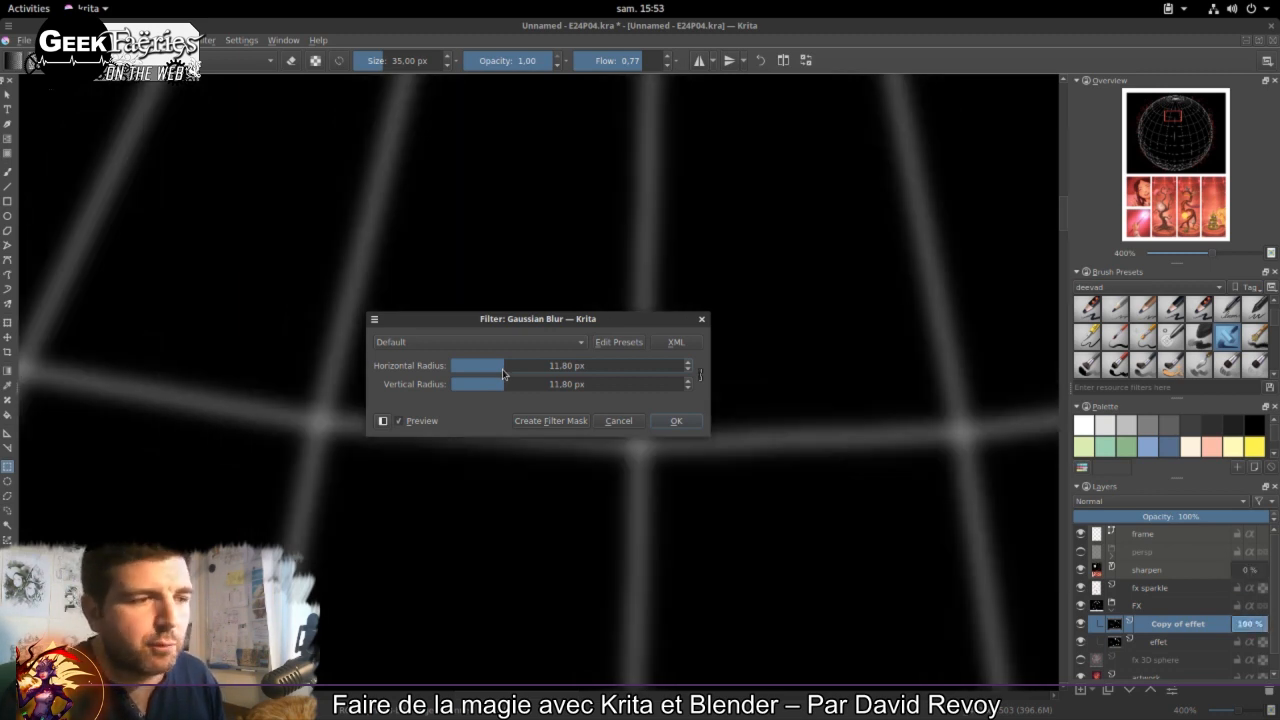
{"action": "left_click_drag", "start_coordinate": [503, 373], "coordinate": [500, 373]}
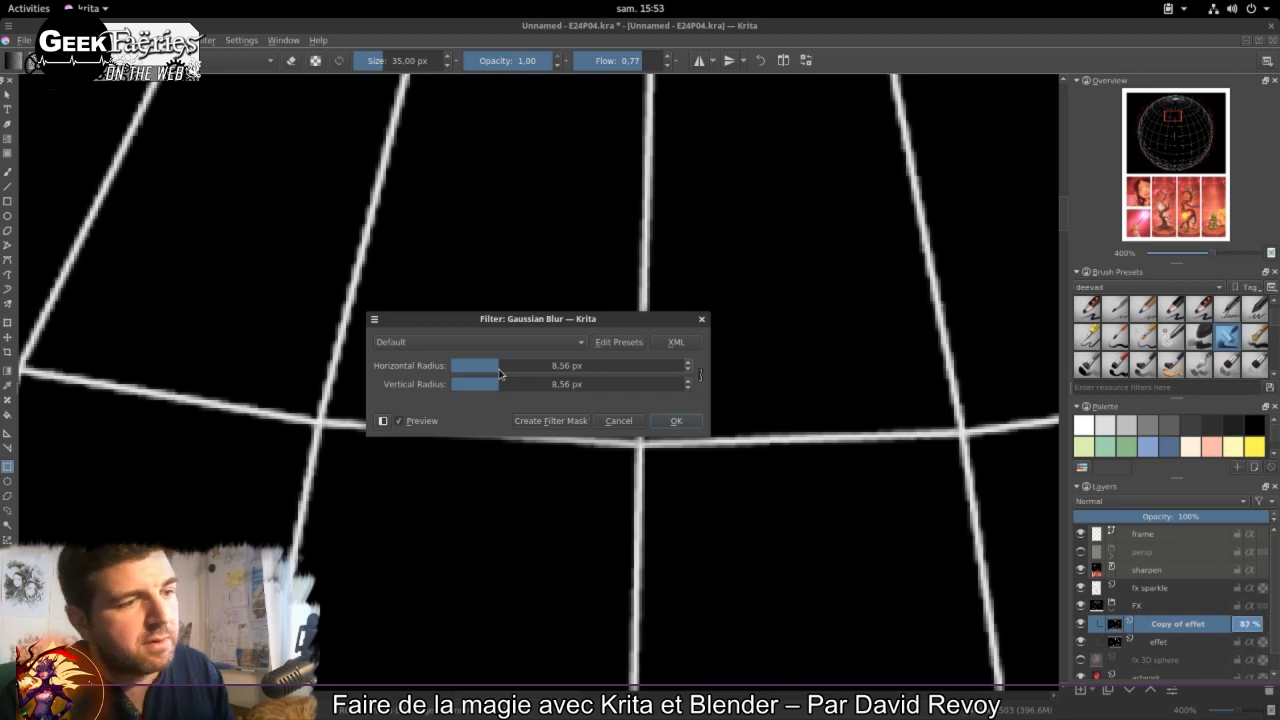
{"action": "left_click_drag", "start_coordinate": [500, 373], "coordinate": [509, 373]}
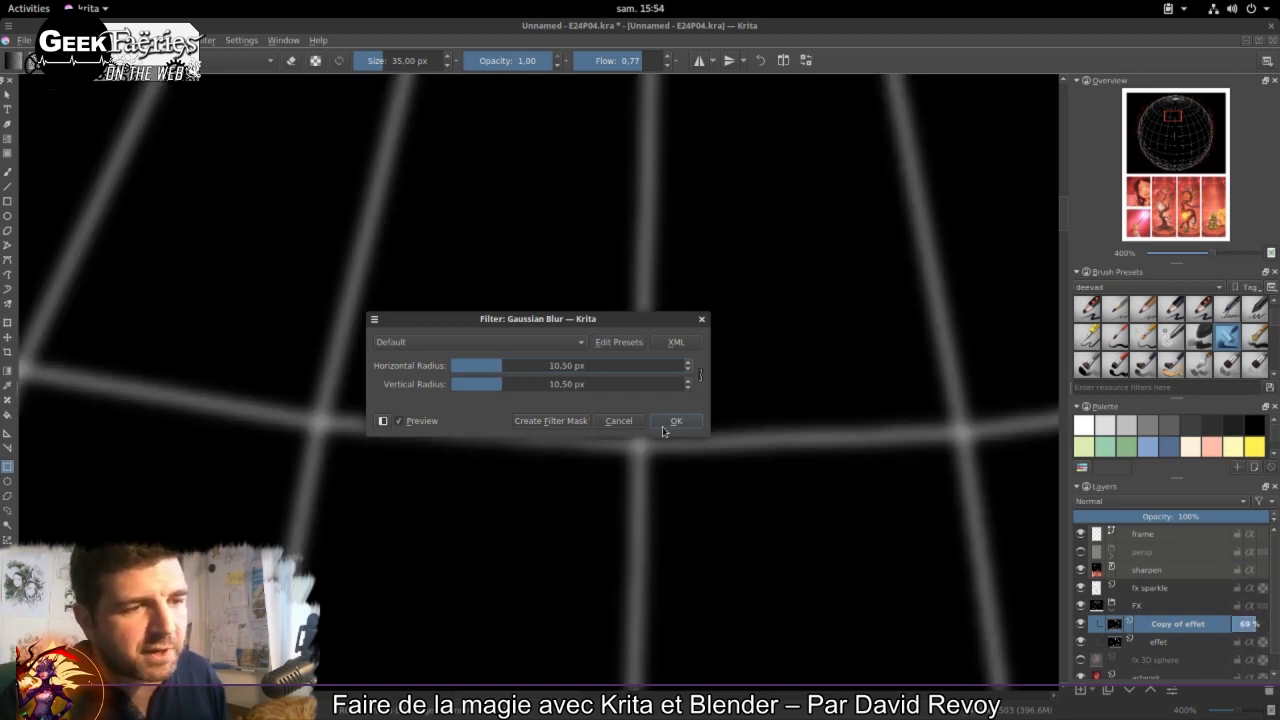
{"action": "left_click_drag", "start_coordinate": [503, 368], "coordinate": [510, 372]}
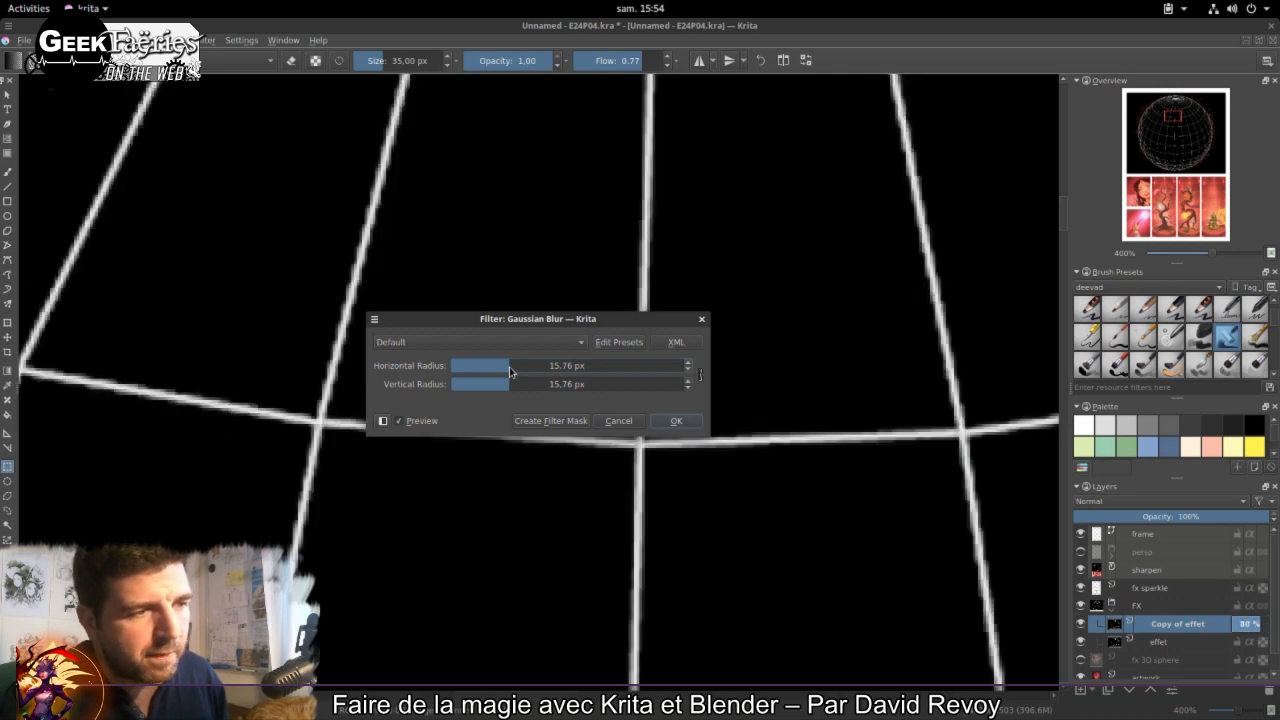
{"action": "key", "text": "1"}
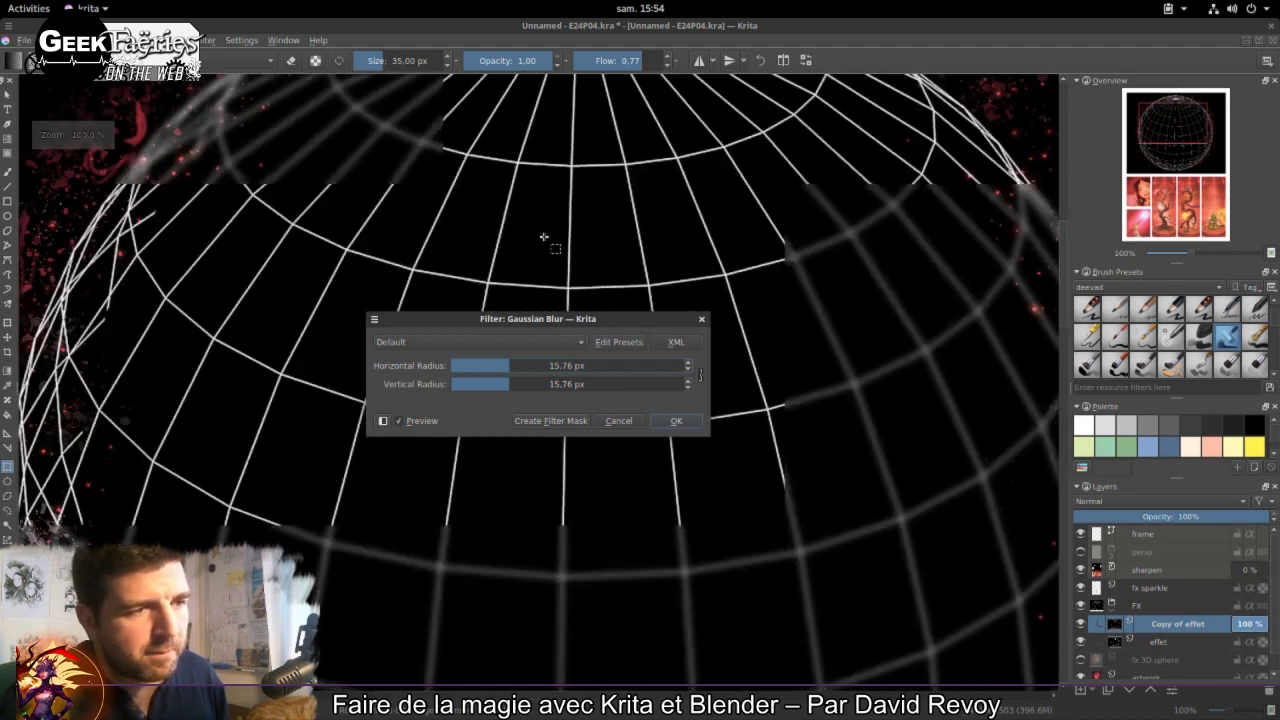
{"action": "left_click", "coordinate": [676, 420]}
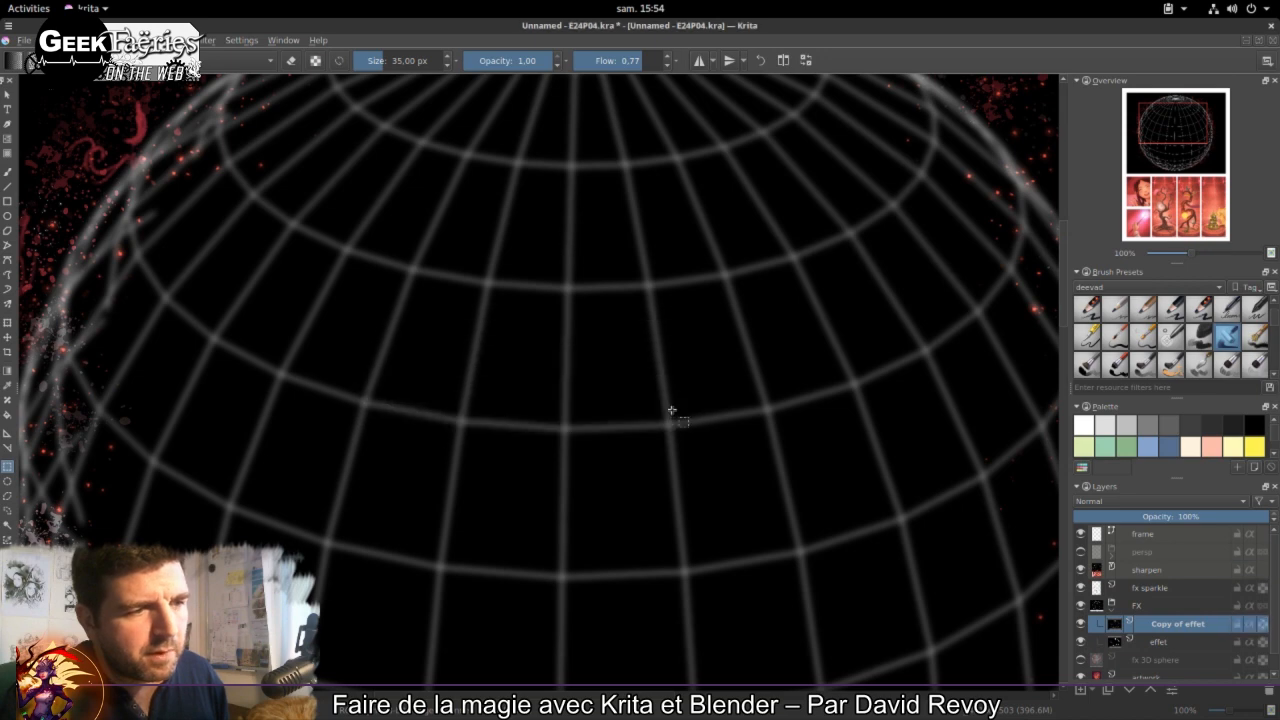
Step: Start a Brightness/Contrast curve adjustment on the blurred copy and pull the curve's upper part to the maximum to brighten the grid lines
{"action": "key", "text": "minus"}
{"action": "key", "text": "minus"}
{"action": "key", "text": "minus"}
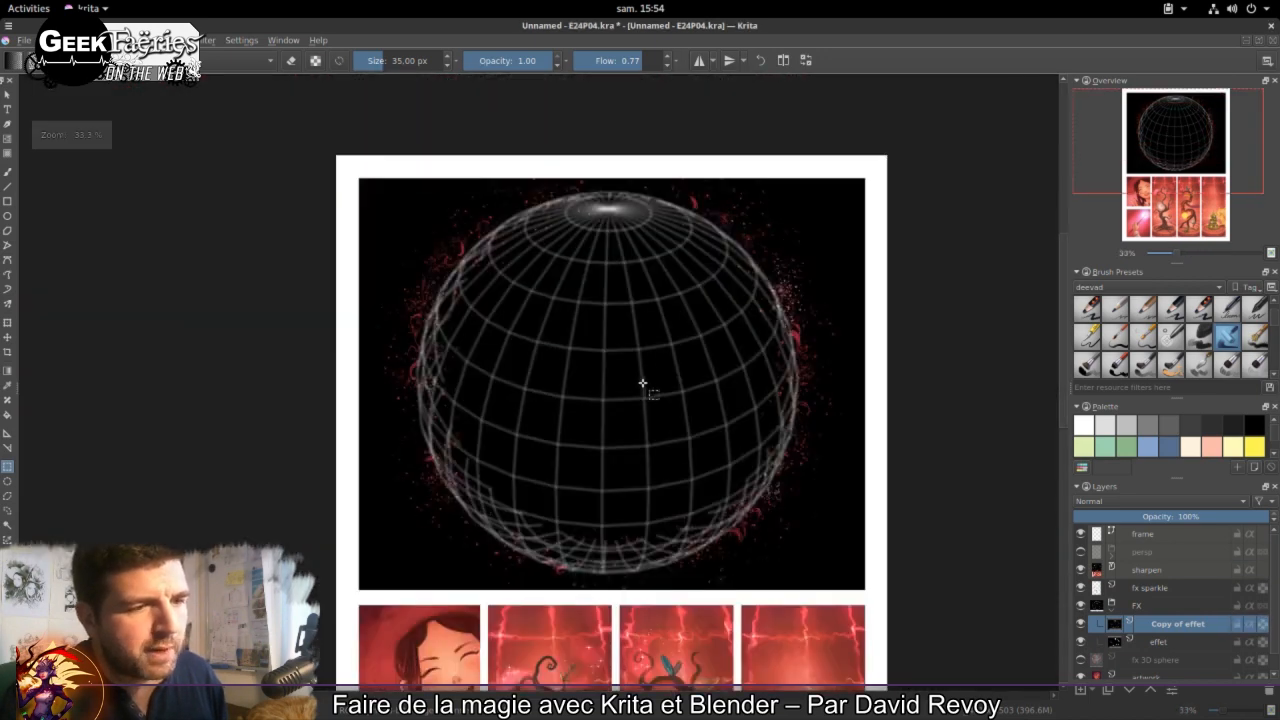
{"action": "key", "text": "plus"}
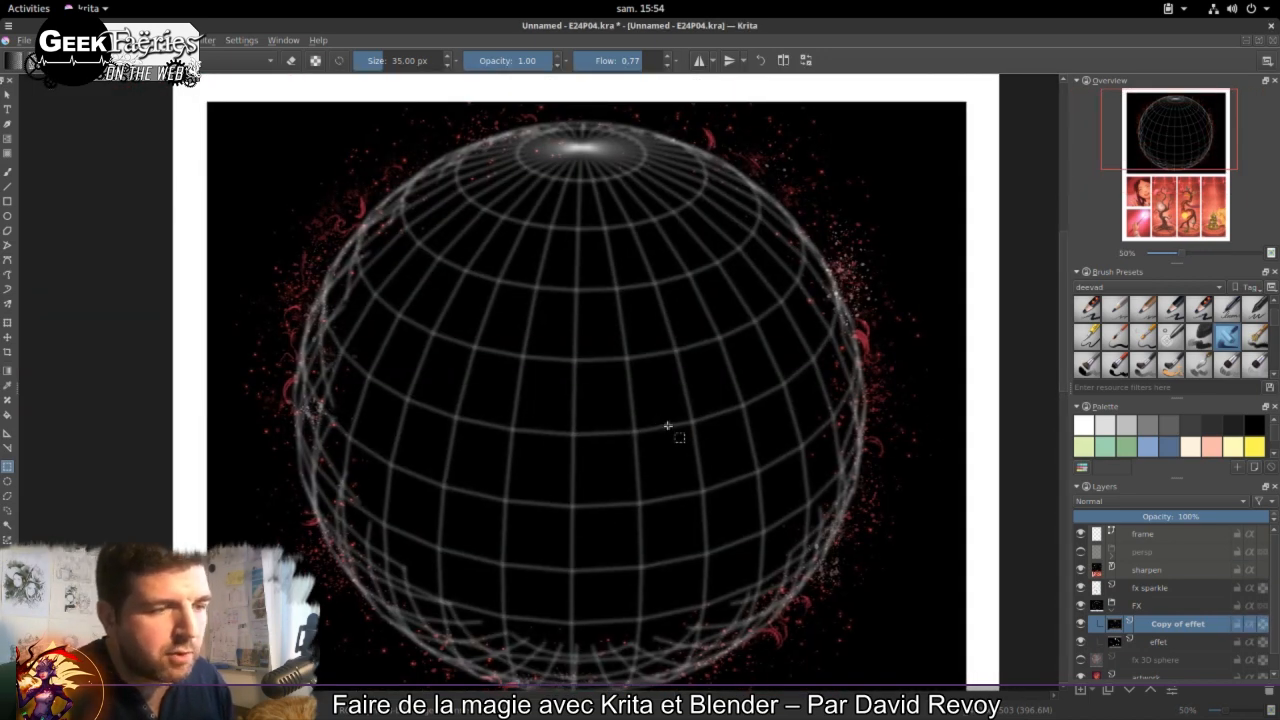
{"action": "left_click", "coordinate": [208, 40]}
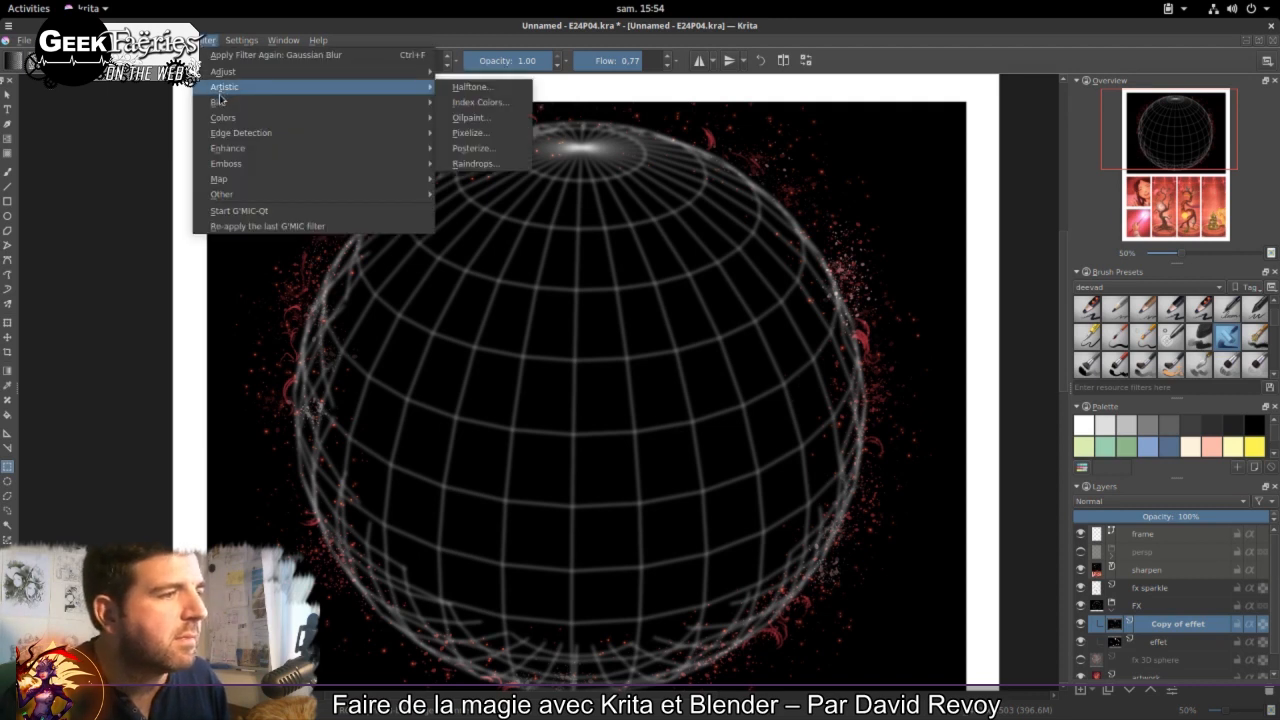
{"action": "mouse_move", "coordinate": [229, 74]}
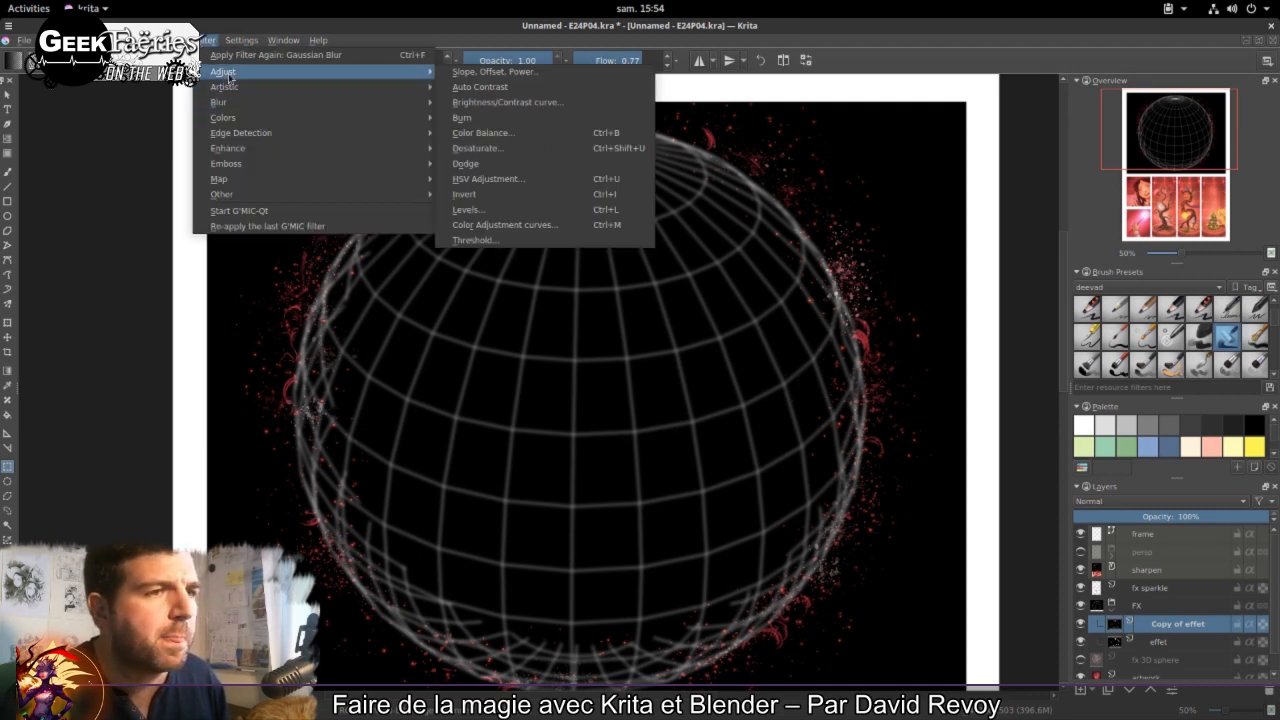
{"action": "left_click", "coordinate": [507, 104]}
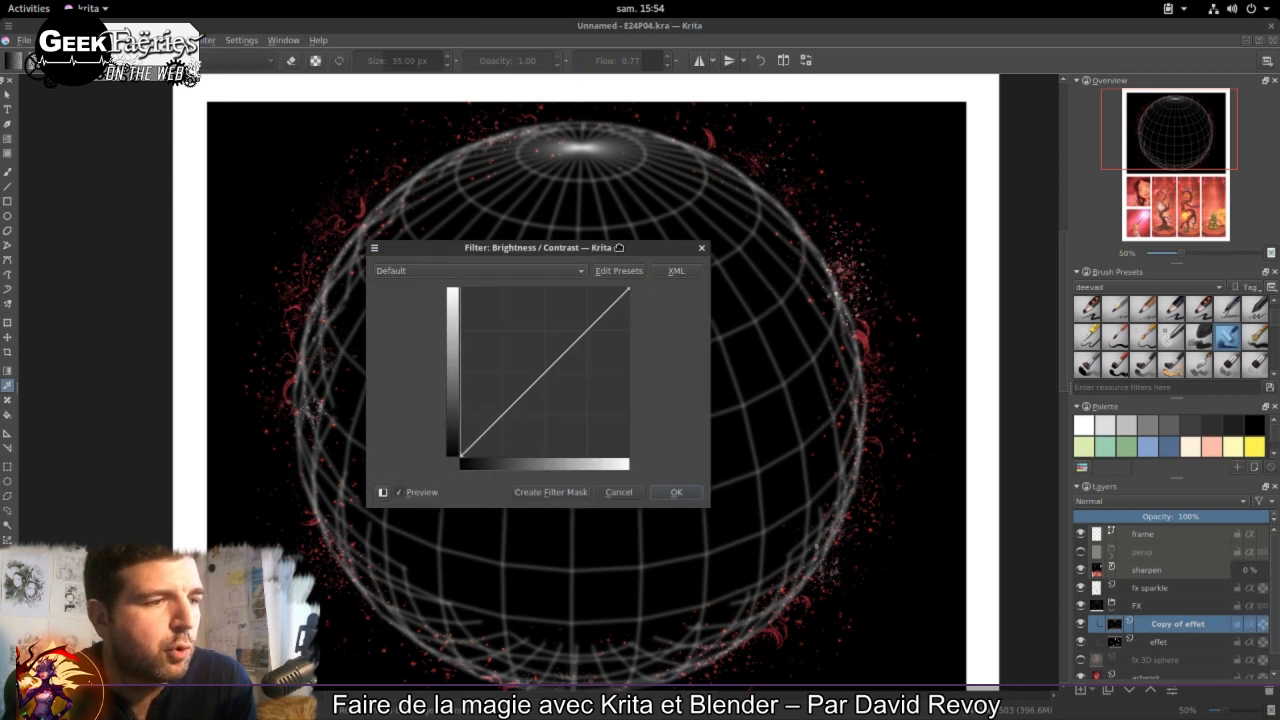
{"action": "left_click_drag", "start_coordinate": [549, 379], "coordinate": [979, 408]}
{"action": "left_click_drag", "start_coordinate": [1034, 358], "coordinate": [1012, 320]}
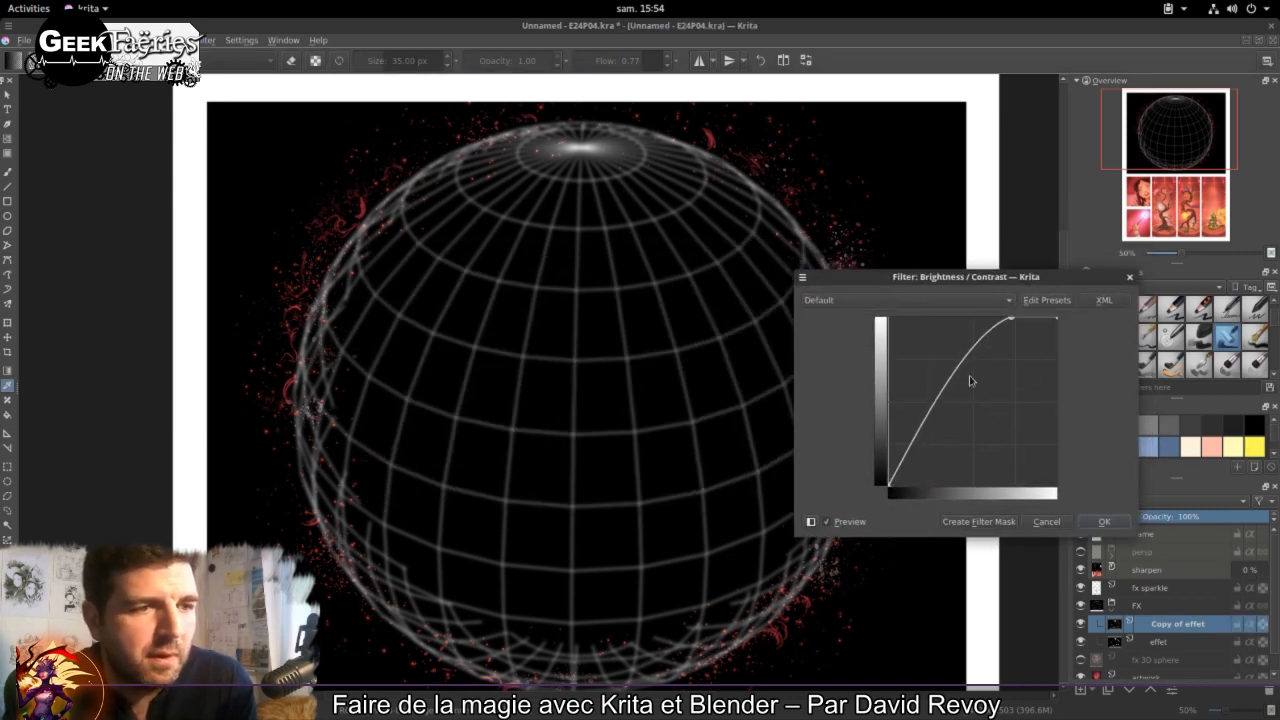
{"action": "left_click_drag", "start_coordinate": [1010, 318], "coordinate": [999, 313]}
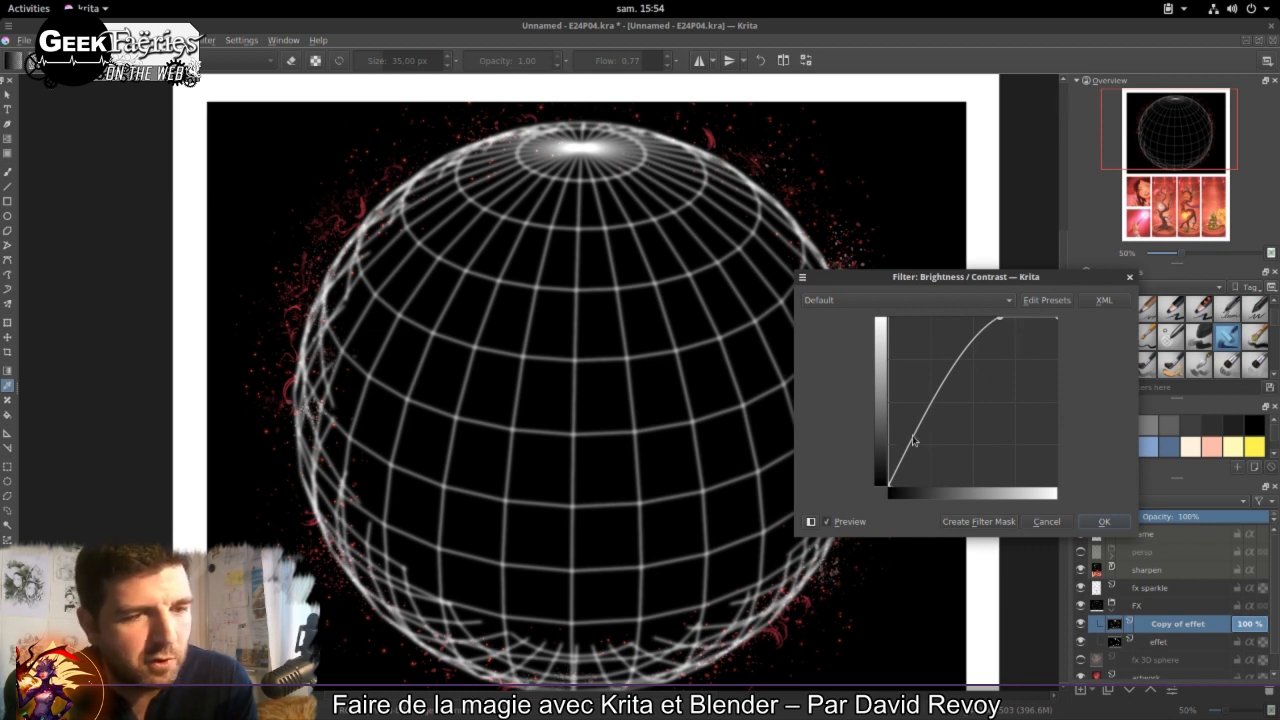
Step: Try a near-vertical contrast curve that crushes the dark tones and emphasizes the grid intersections, and inspect the preview up close
{"action": "left_click_drag", "start_coordinate": [913, 441], "coordinate": [1036, 430]}
{"action": "key", "text": "Delete"}
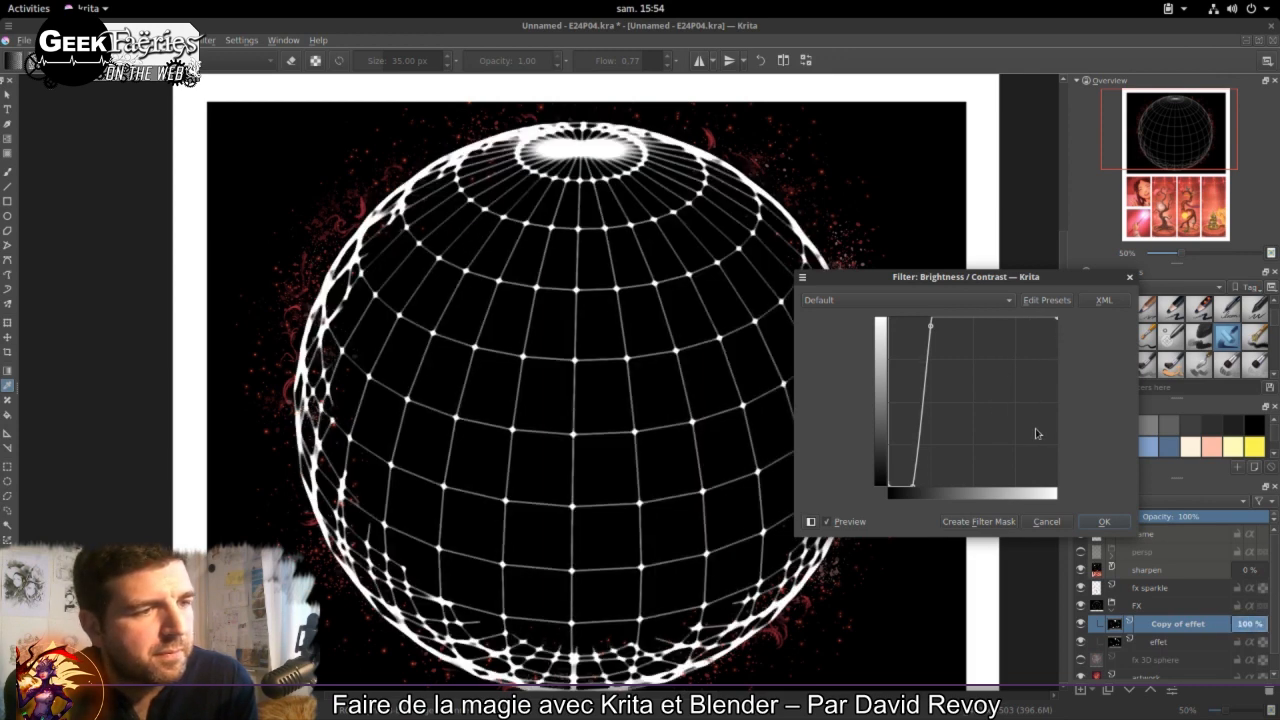
{"action": "scroll", "coordinate": [648, 249], "scroll_direction": "up", "scroll_amount": 5}
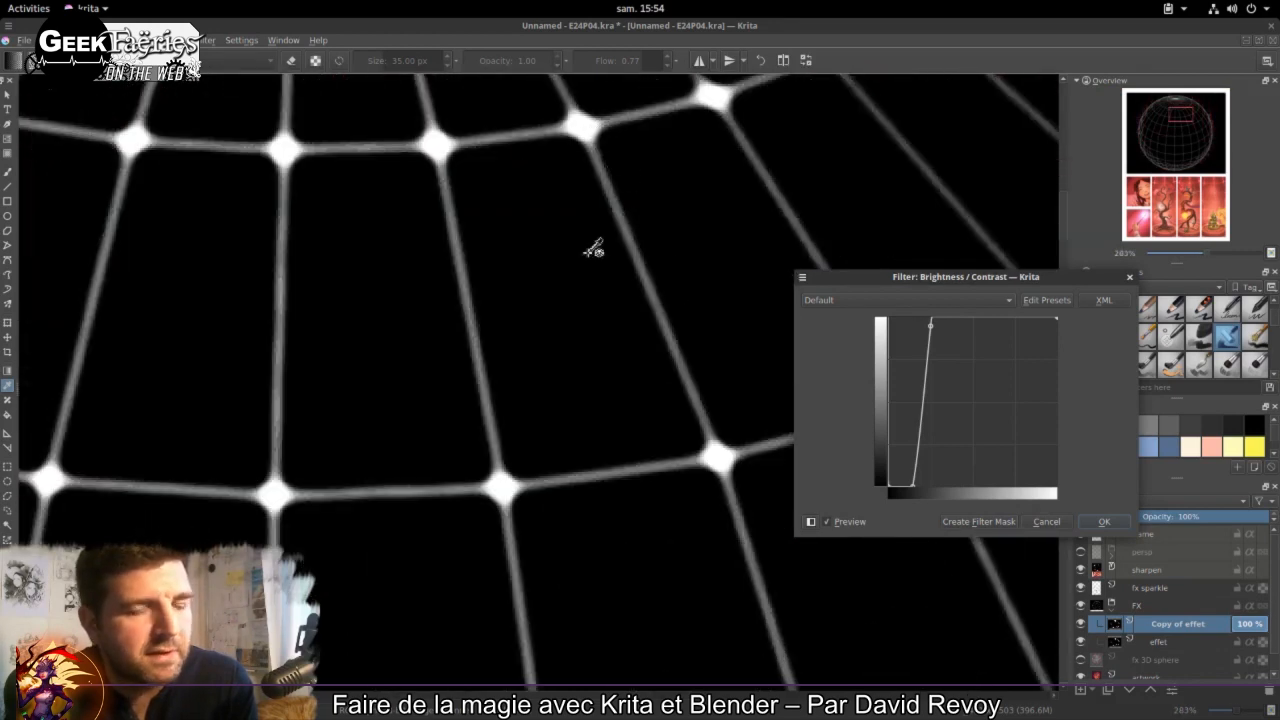
{"action": "scroll", "coordinate": [593, 250], "scroll_direction": "down", "scroll_amount": 5}
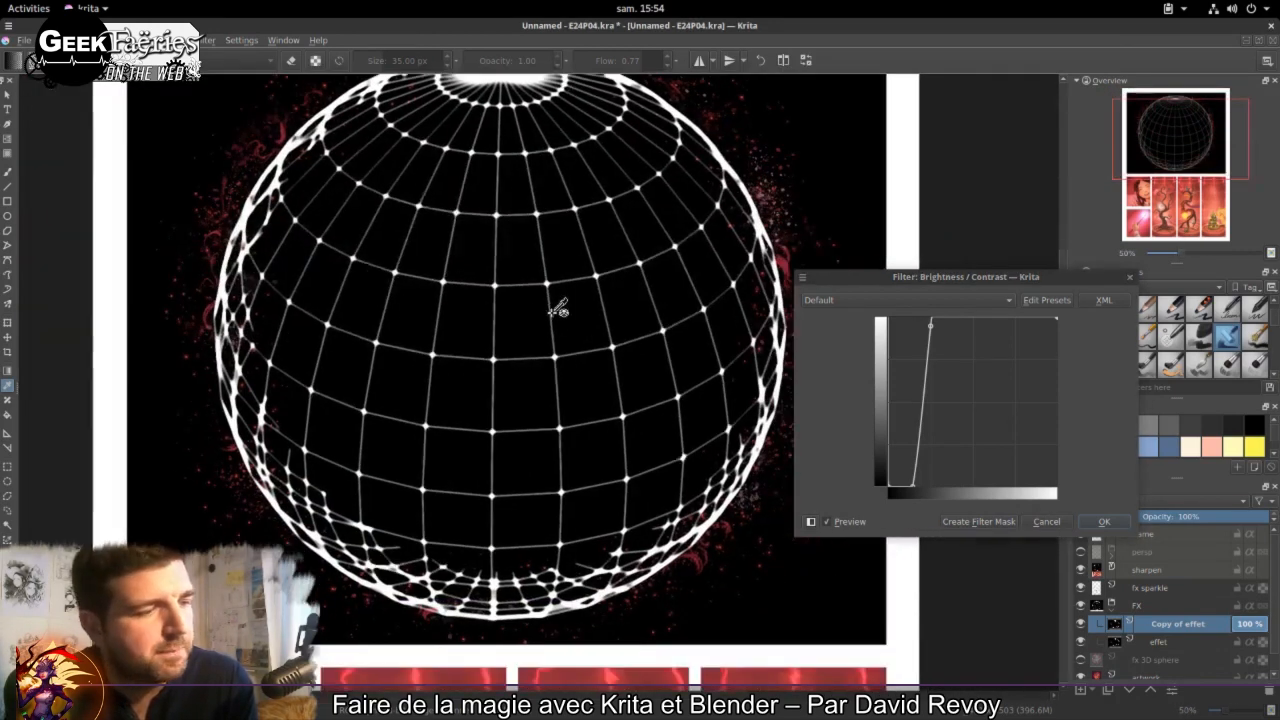
{"action": "left_click_drag", "start_coordinate": [557, 309], "coordinate": [560, 363]}
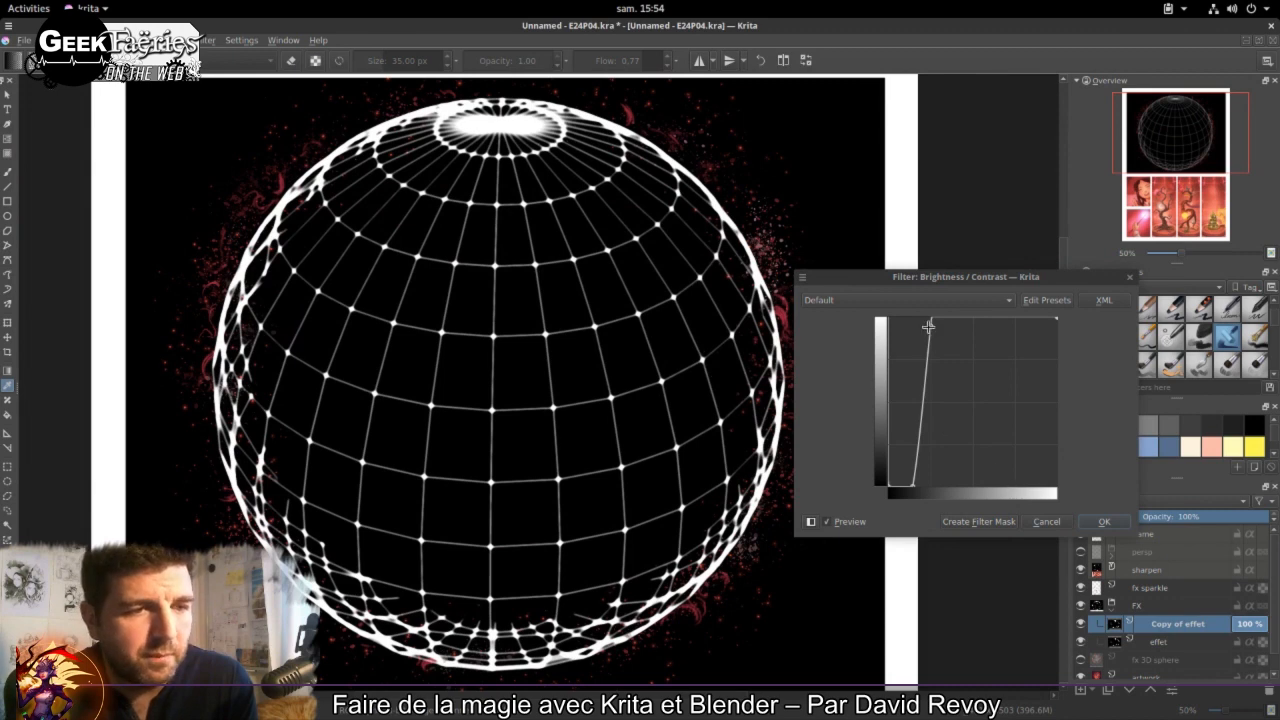
Step: Reshape the Brightness/Contrast curve into a softer arch that rises steeply in the dark tones, and apply it to Copy of effet
{"action": "left_click_drag", "start_coordinate": [928, 325], "coordinate": [968, 320]}
{"action": "left_click_drag", "start_coordinate": [914, 486], "coordinate": [906, 399]}
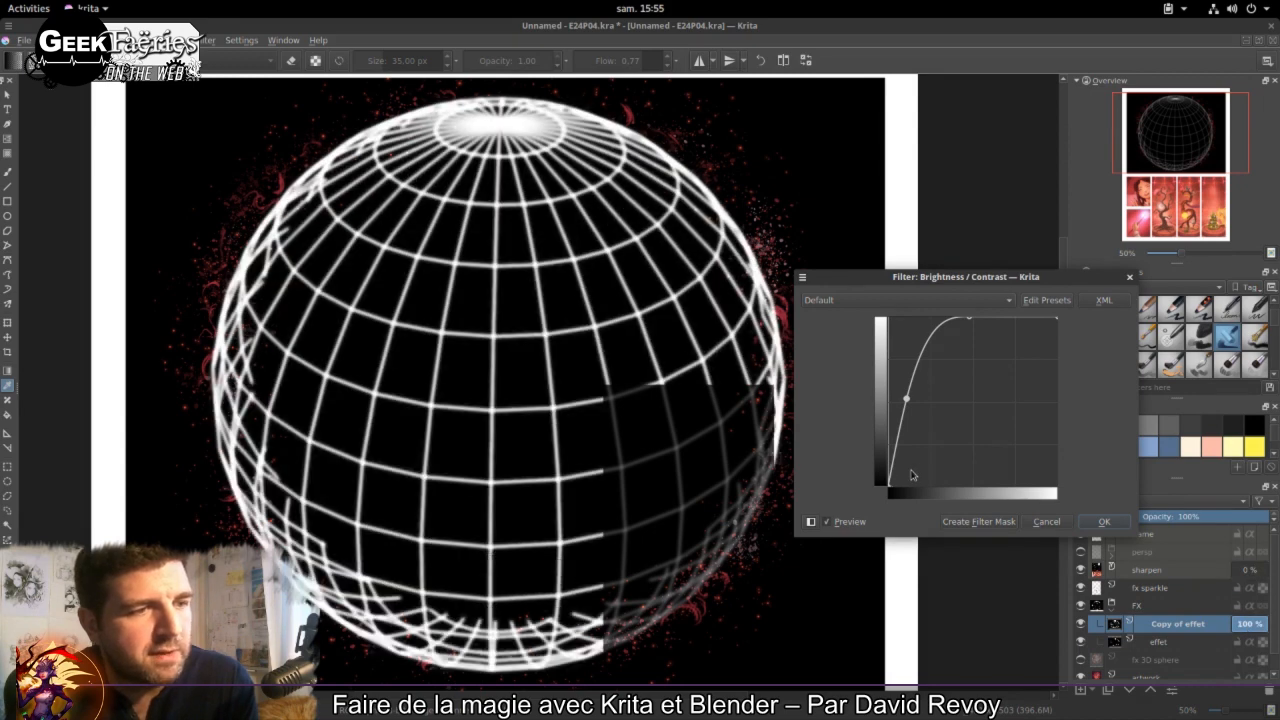
{"action": "scroll", "coordinate": [622, 262], "scroll_direction": "up", "scroll_amount": 3}
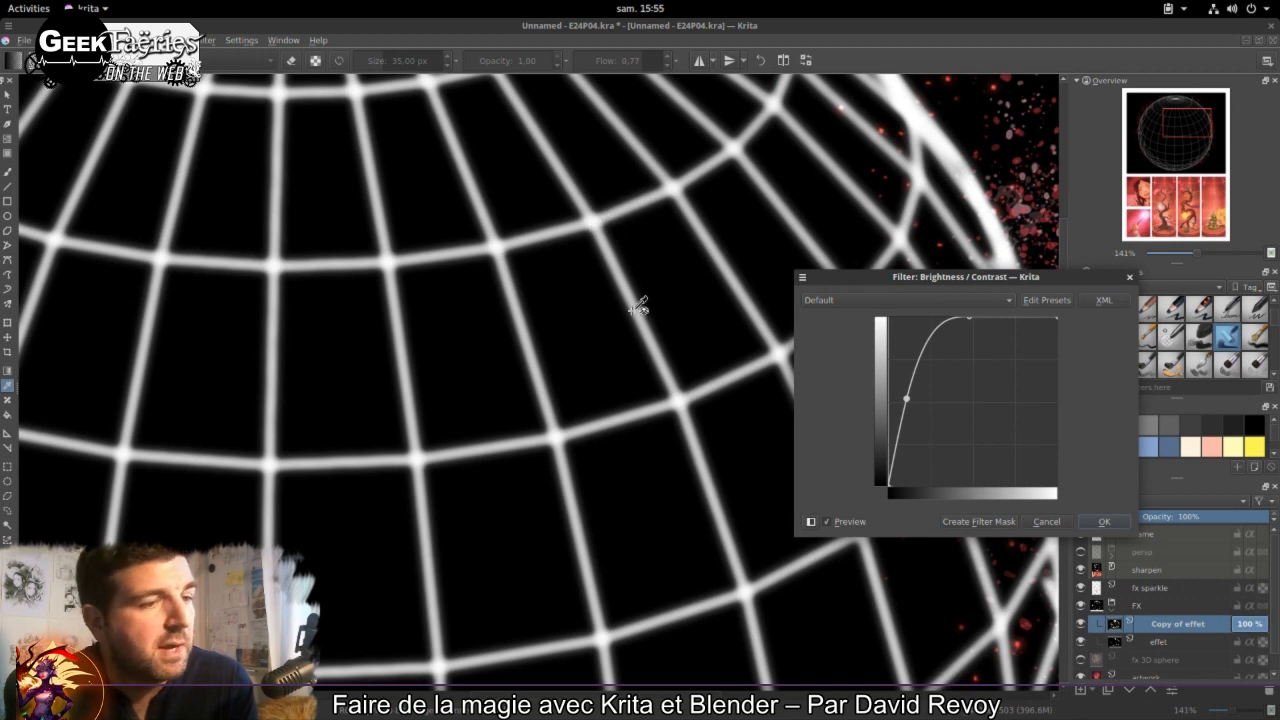
{"action": "scroll", "coordinate": [677, 346], "scroll_direction": "down", "scroll_amount": 5}
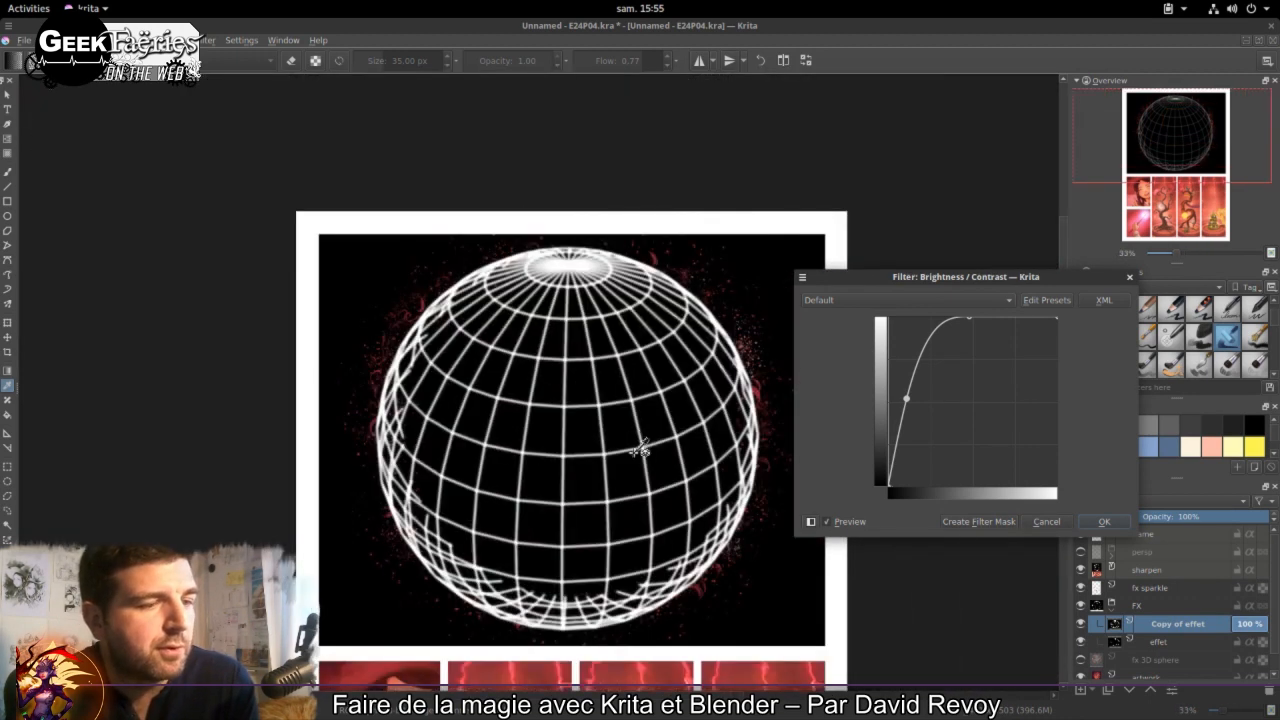
{"action": "left_click_drag", "start_coordinate": [640, 450], "coordinate": [594, 408]}
{"action": "left_click", "coordinate": [1105, 521]}
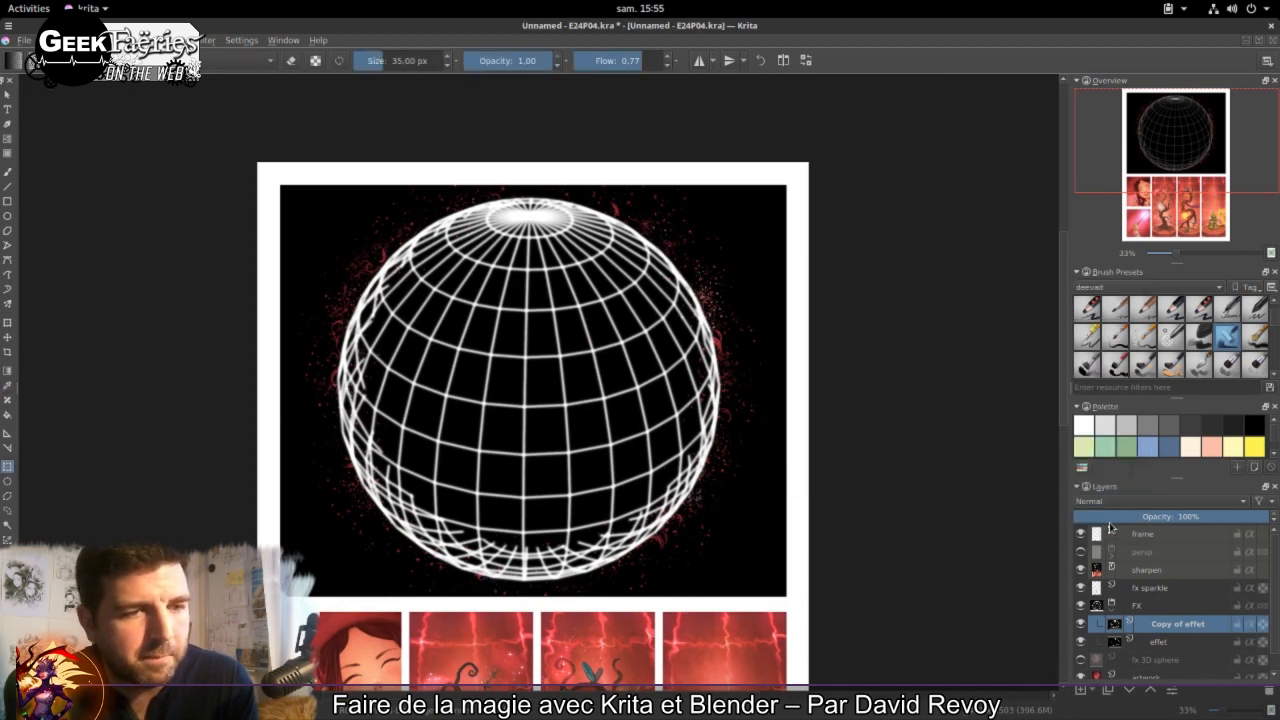
Step: Compare the sphere with and without the Copy of effet layer and examine the blurred lines and a grid intersection up close
{"action": "left_click", "coordinate": [1080, 624]}
{"action": "left_click", "coordinate": [1080, 624]}
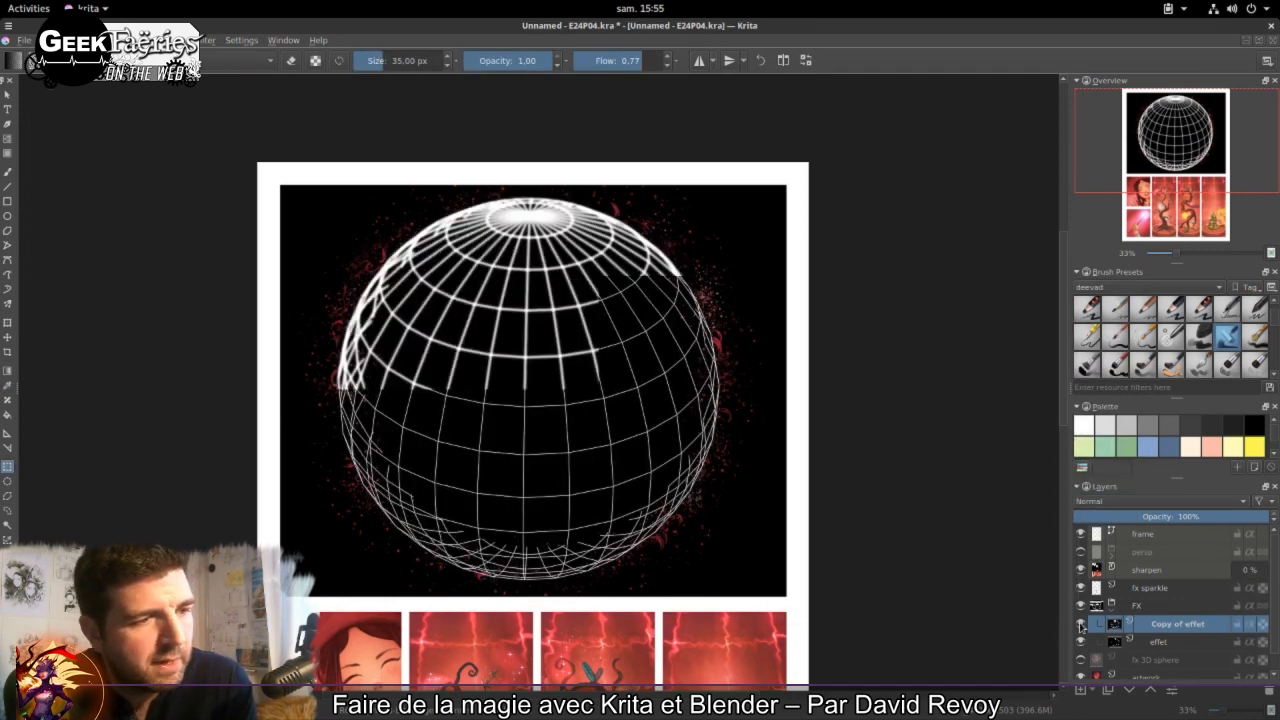
{"action": "scroll", "coordinate": [552, 392], "scroll_direction": "up", "scroll_amount": 3}
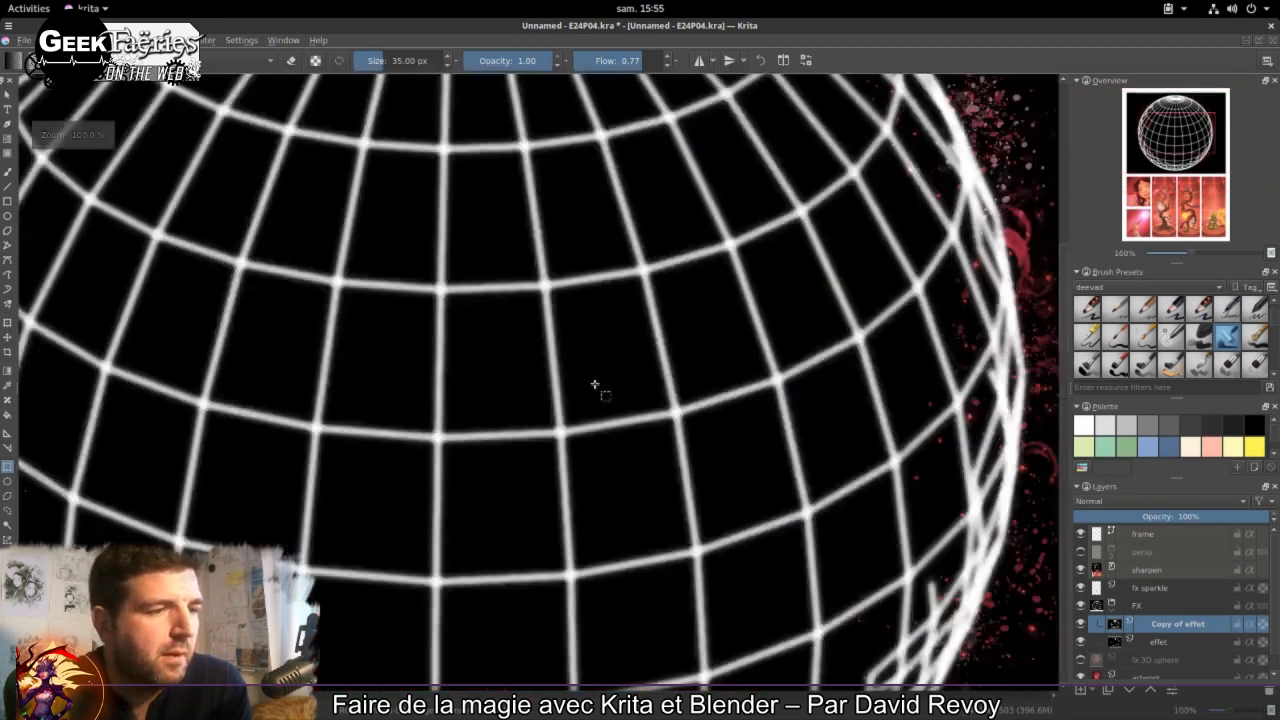
{"action": "scroll", "coordinate": [530, 307], "scroll_direction": "up", "scroll_amount": 8}
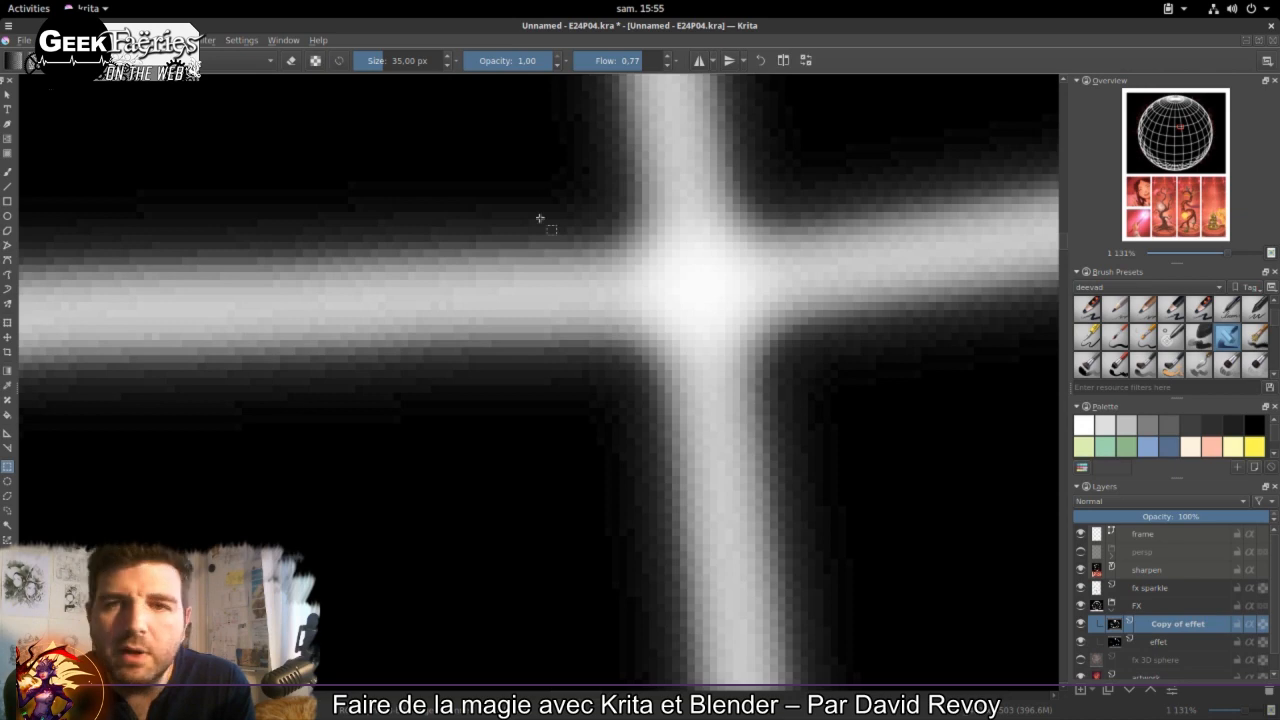
{"action": "scroll", "coordinate": [540, 219], "scroll_direction": "down", "scroll_amount": 12}
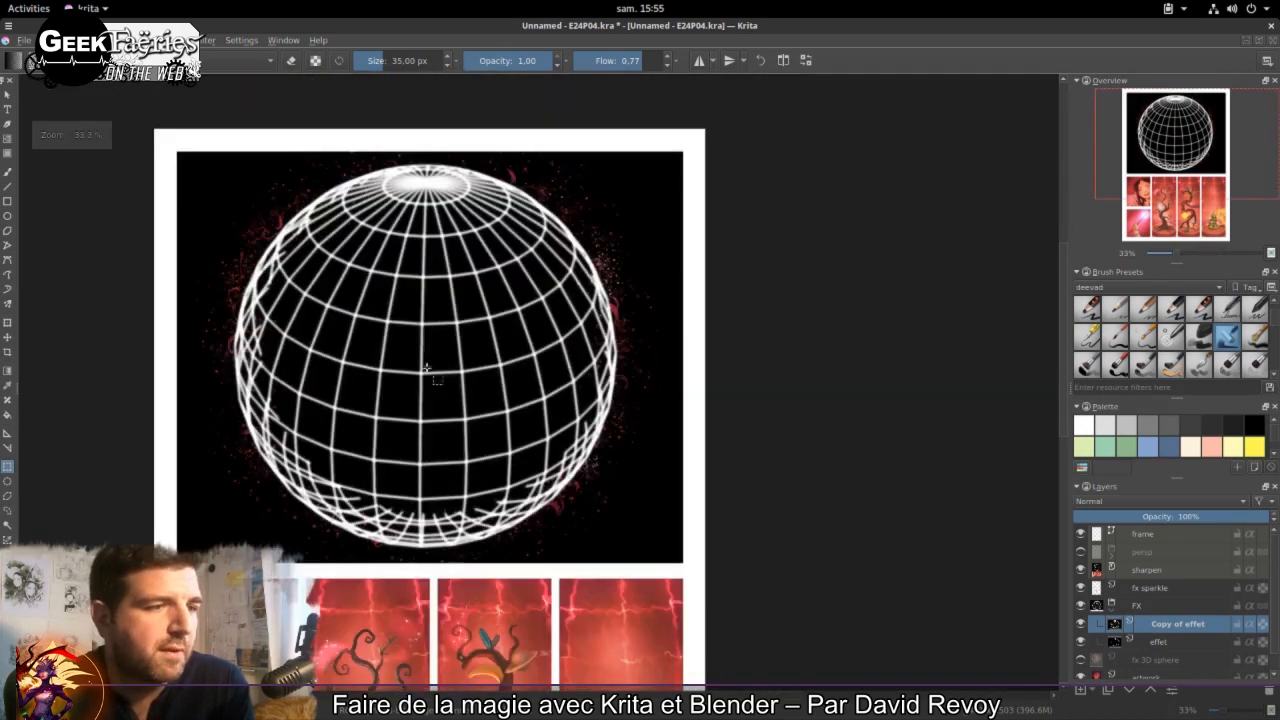
{"action": "left_click_drag", "start_coordinate": [495, 363], "coordinate": [510, 391]}
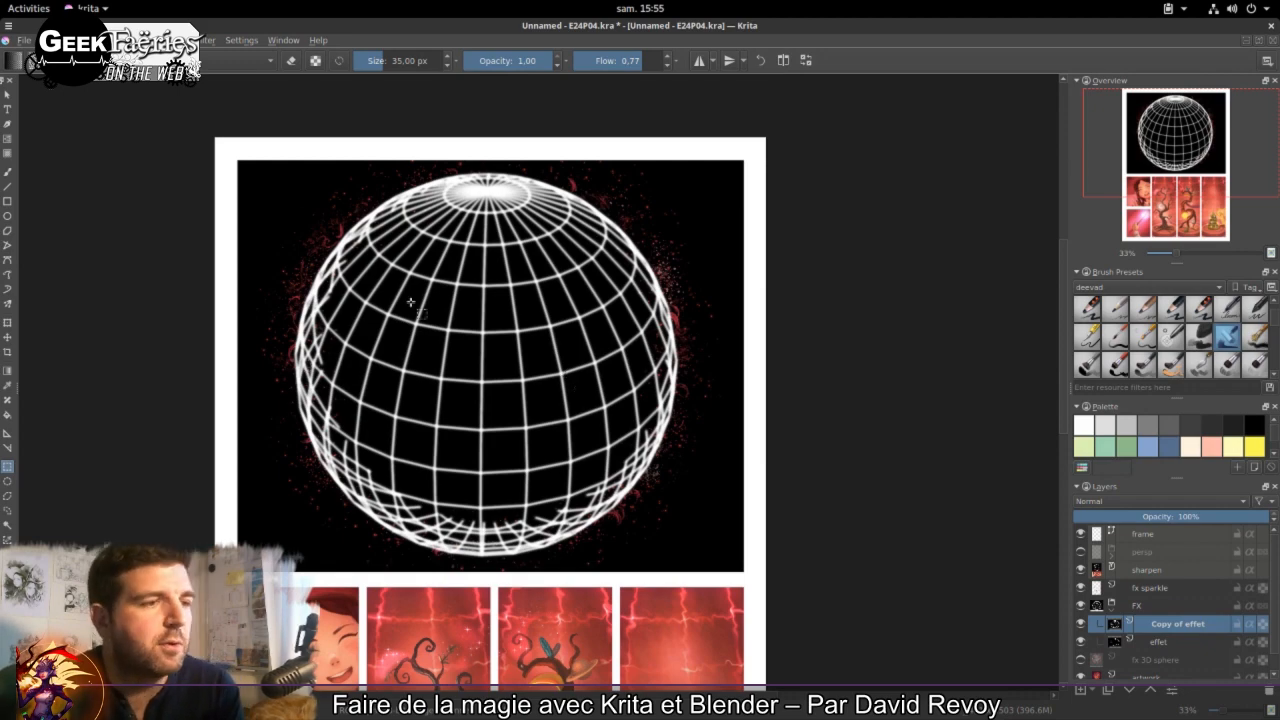
Step: Switch to Firefox to examine the glowing sphere in the finished Episode 24 comic page, and return to Krita
{"action": "key", "text": "super"}
{"action": "left_click", "coordinate": [400, 262]}
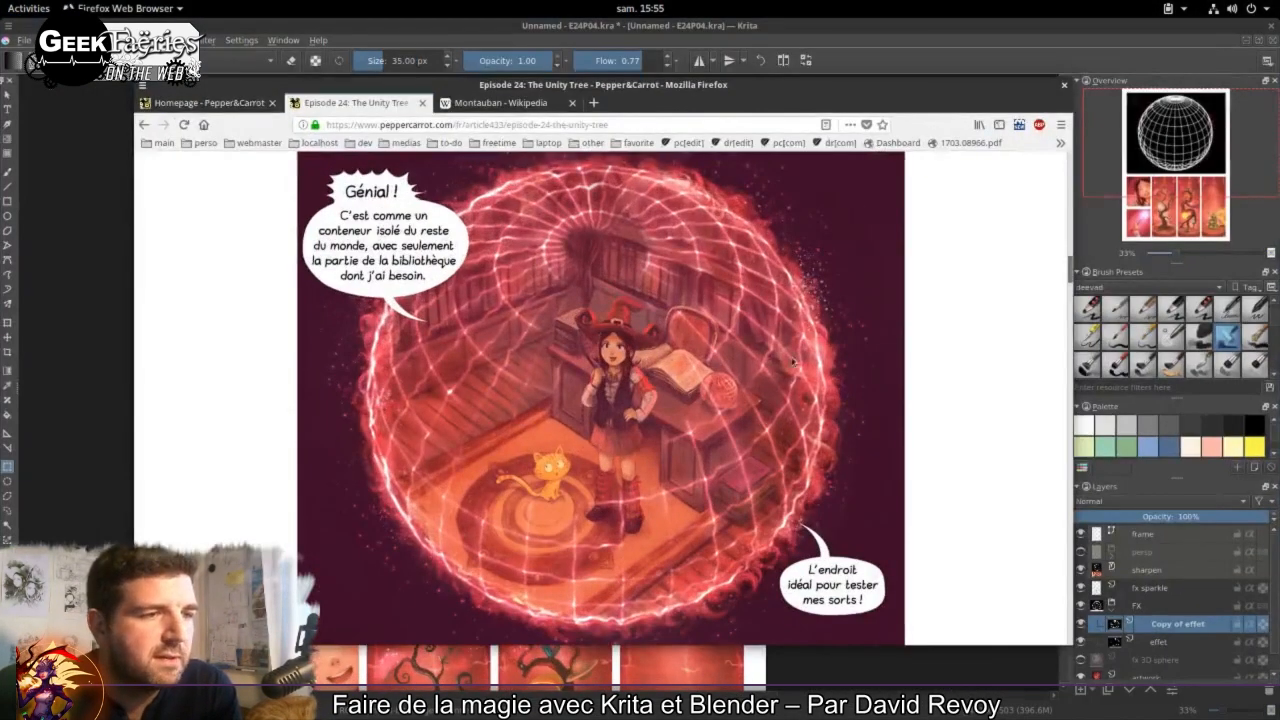
{"action": "scroll", "coordinate": [734, 483], "scroll_direction": "up", "scroll_amount": 2}
{"action": "scroll", "coordinate": [729, 467], "scroll_direction": "down", "scroll_amount": 5}
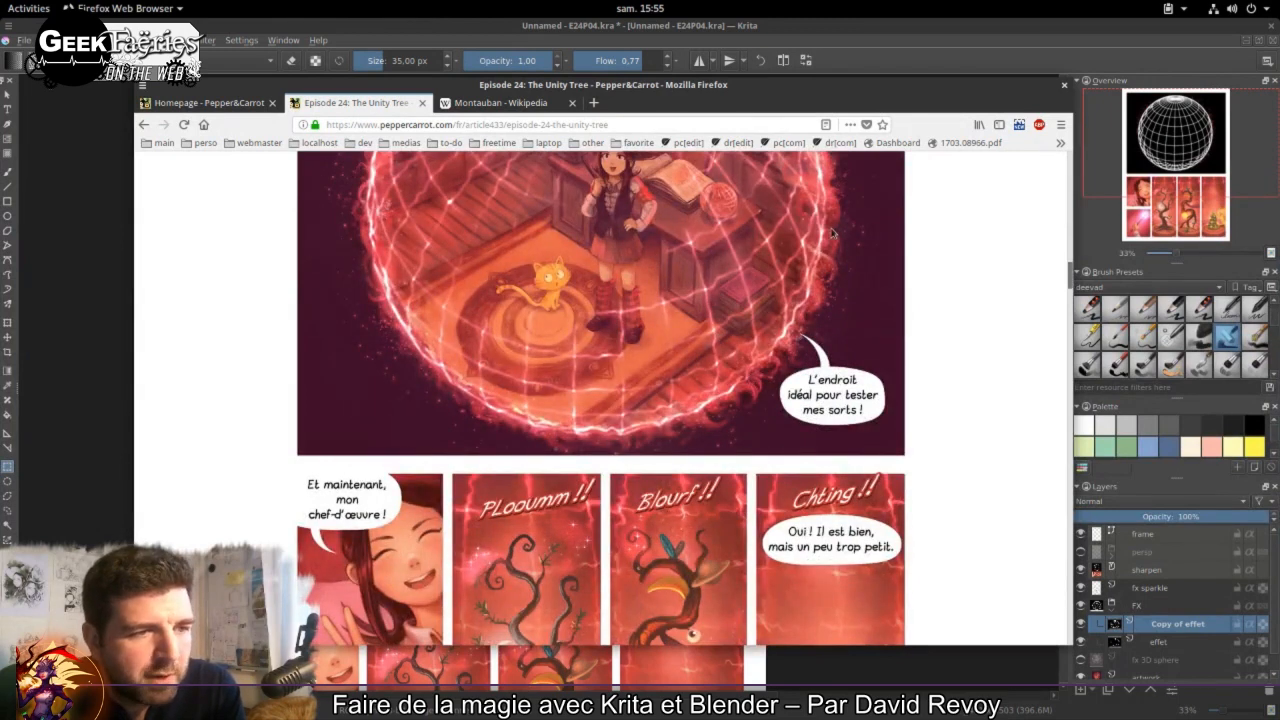
{"action": "left_click", "coordinate": [847, 38]}
Step: Undo the brightening on Copy of effet and start a new Brightness/Contrast curve adjustment from the Last Used preset
{"action": "scroll", "coordinate": [590, 345], "scroll_direction": "up", "scroll_amount": 2}
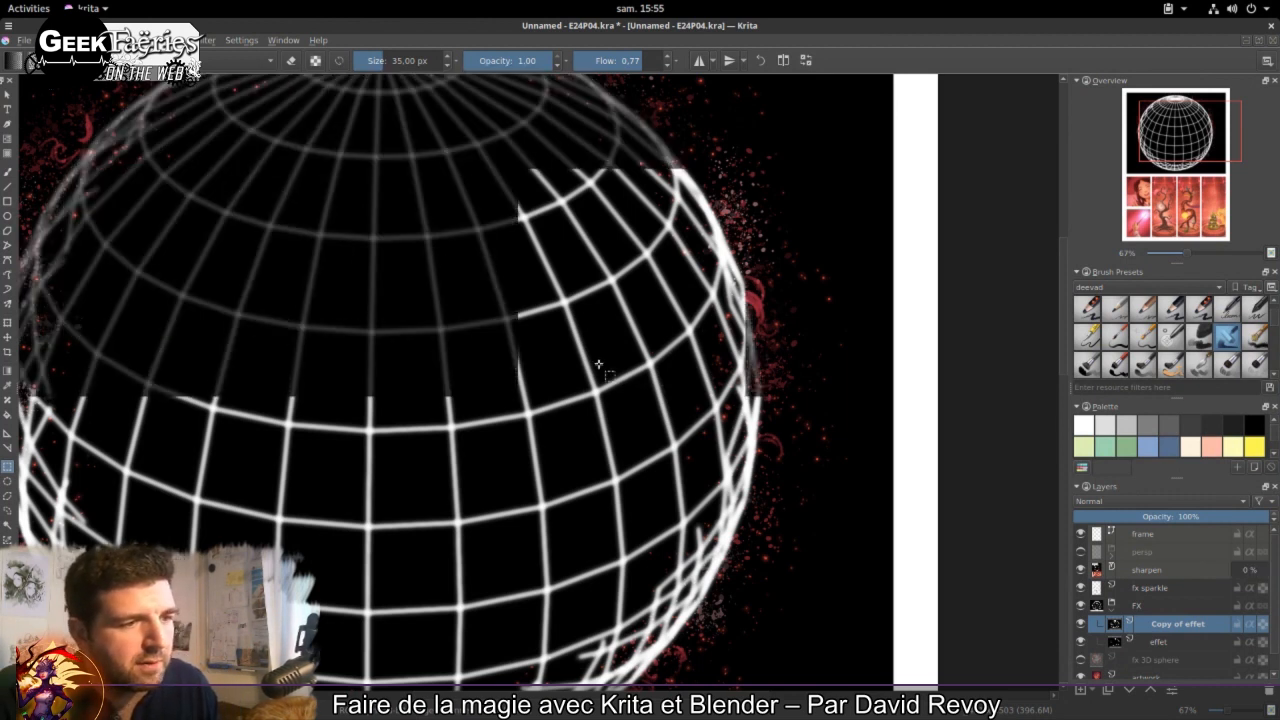
{"action": "left_click", "coordinate": [206, 44]}
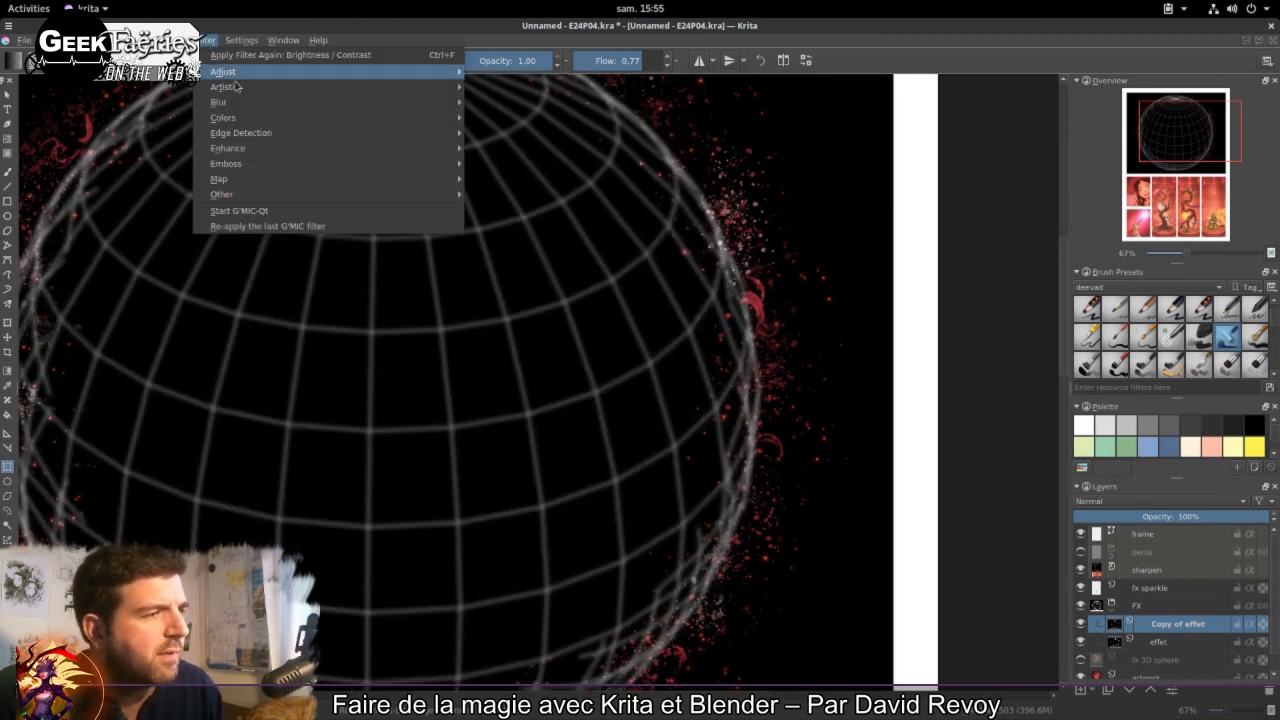
{"action": "mouse_move", "coordinate": [251, 78]}
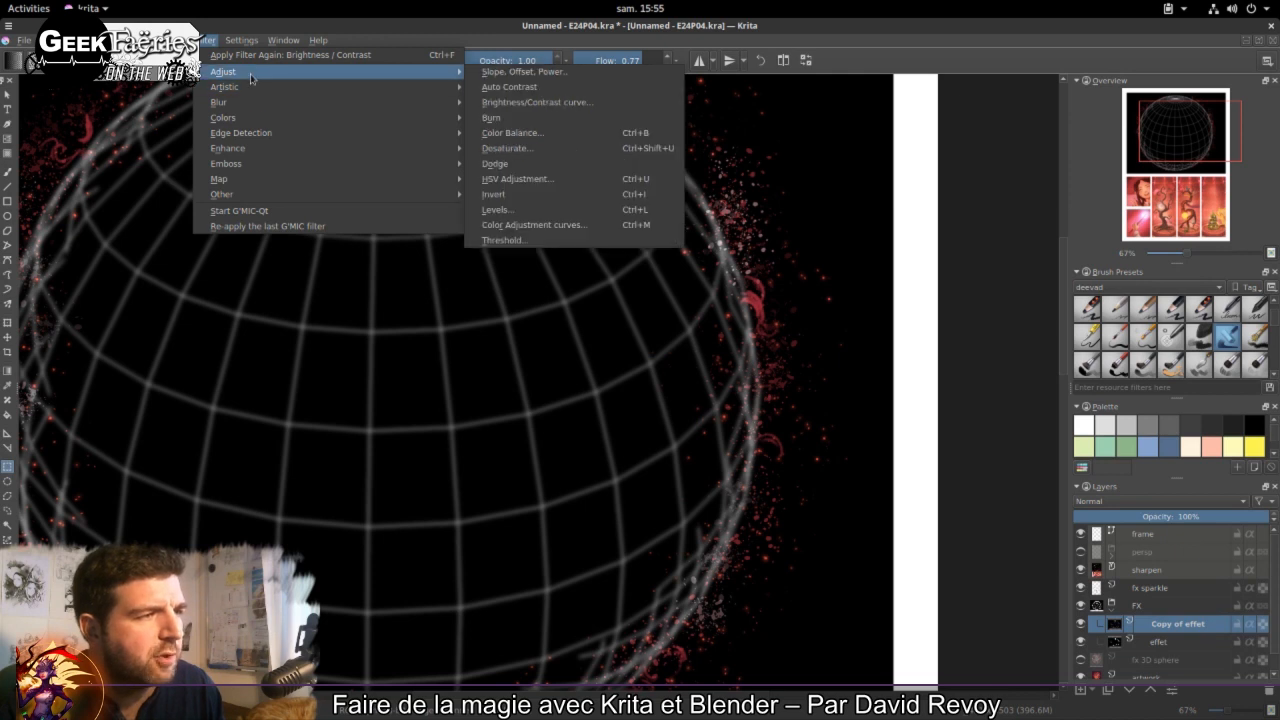
{"action": "left_click", "coordinate": [557, 103]}
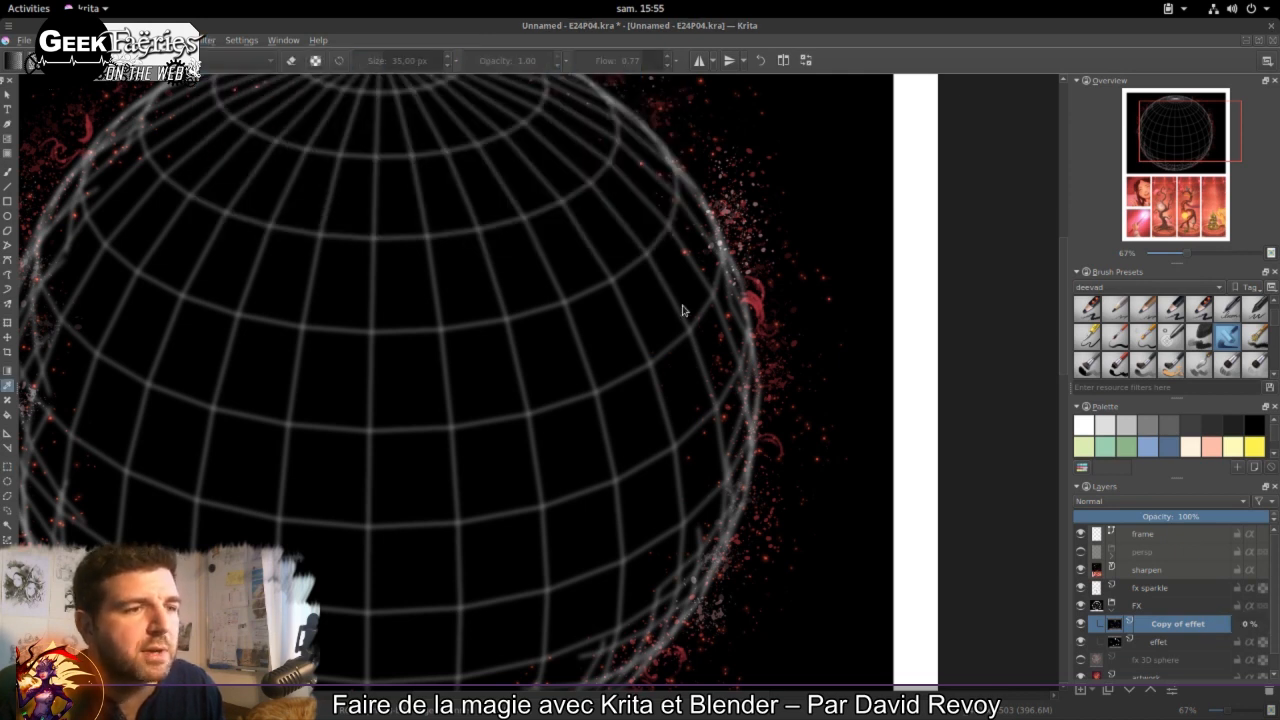
{"action": "left_click_drag", "start_coordinate": [641, 249], "coordinate": [943, 250]}
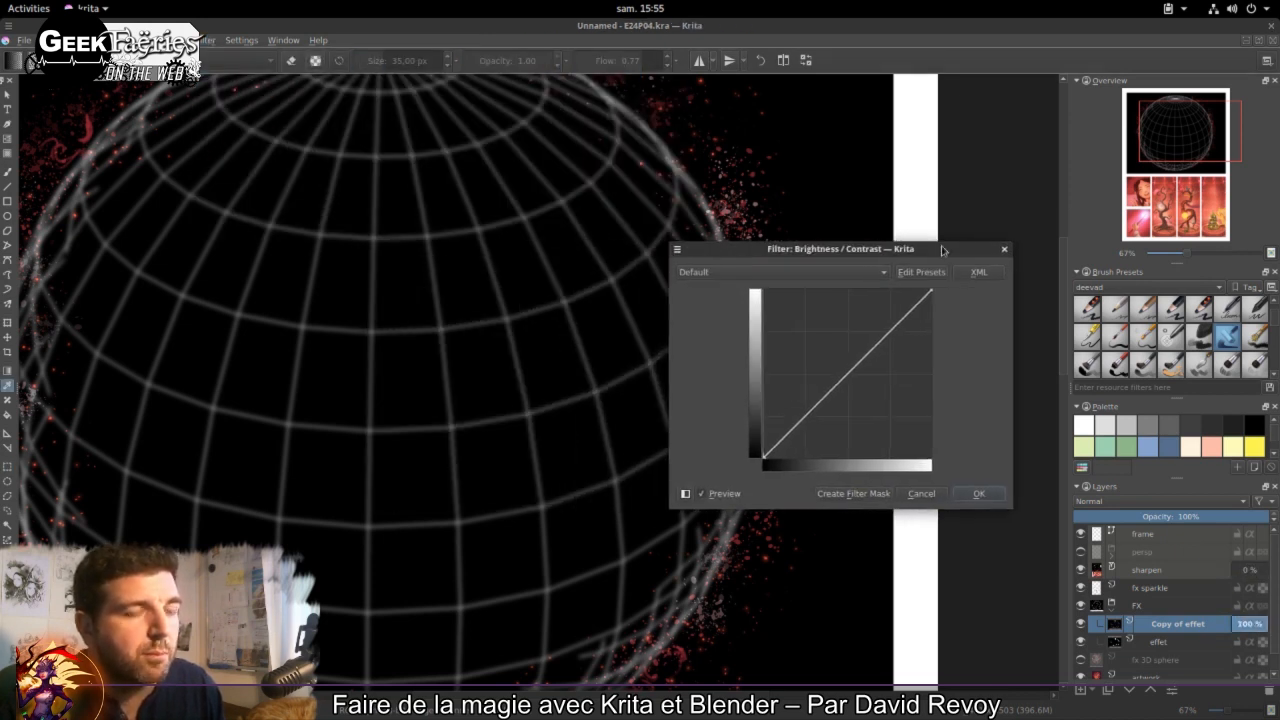
{"action": "left_click", "coordinate": [815, 275]}
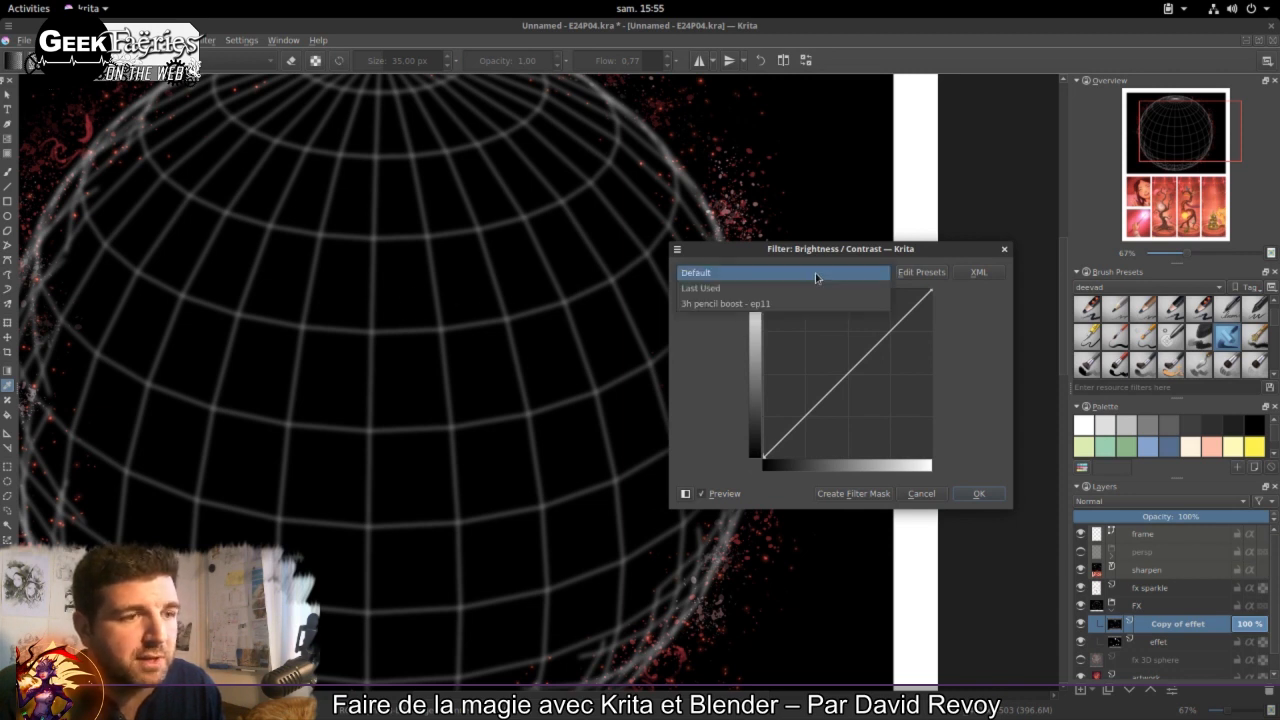
{"action": "left_click", "coordinate": [716, 289]}
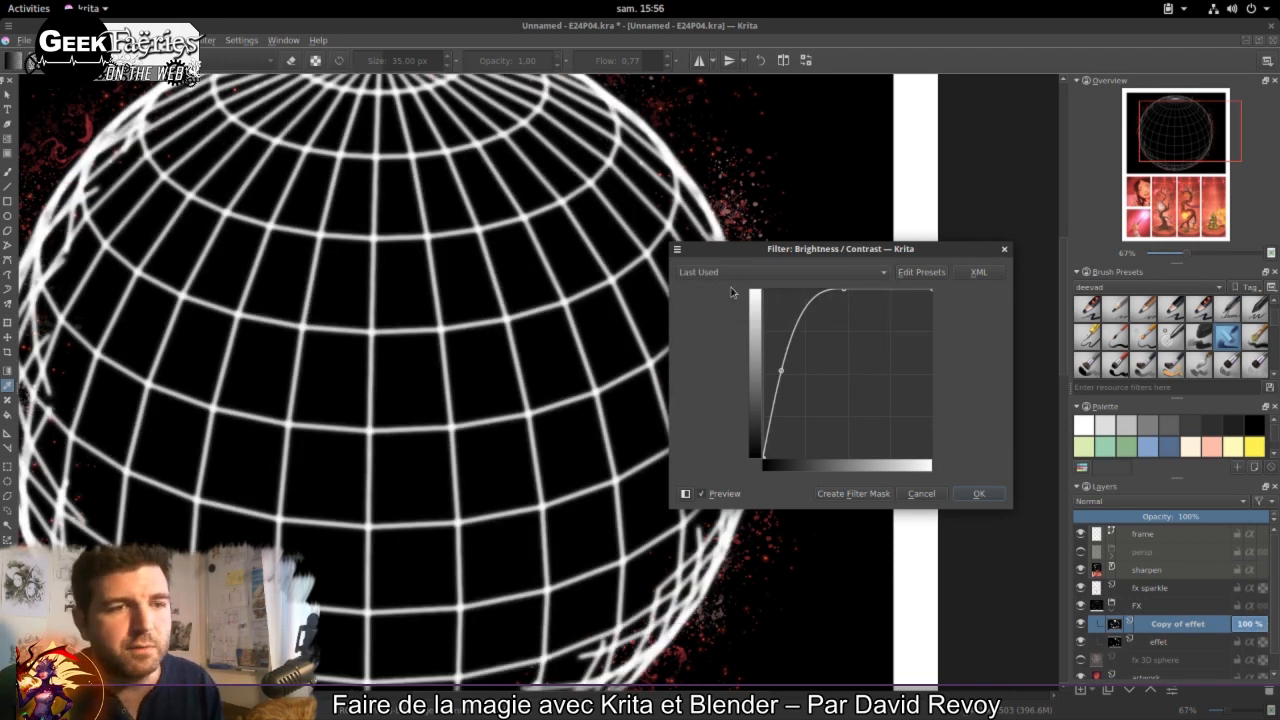
Step: Reduce the curve's brightening by lowering its middle point, keep its upper point at the maximum, and remove the stray extra point
{"action": "left_click_drag", "start_coordinate": [783, 370], "coordinate": [791, 388]}
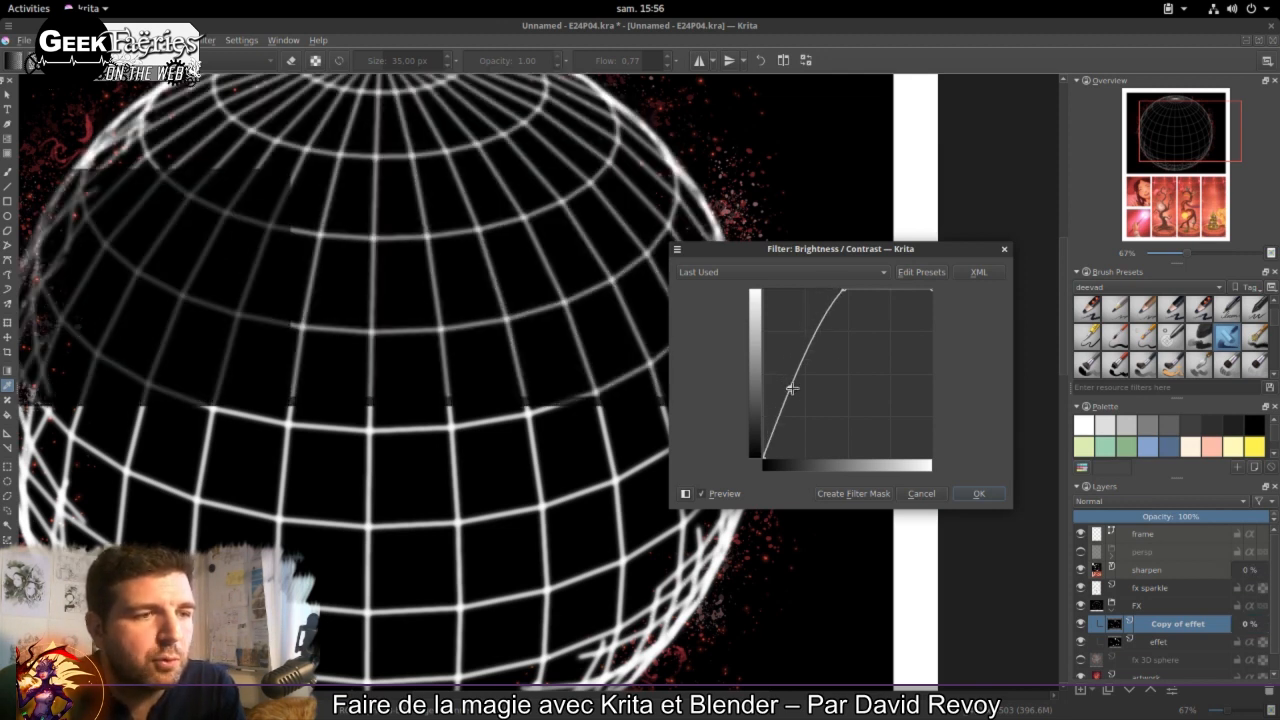
{"action": "left_click_drag", "start_coordinate": [843, 290], "coordinate": [845, 300]}
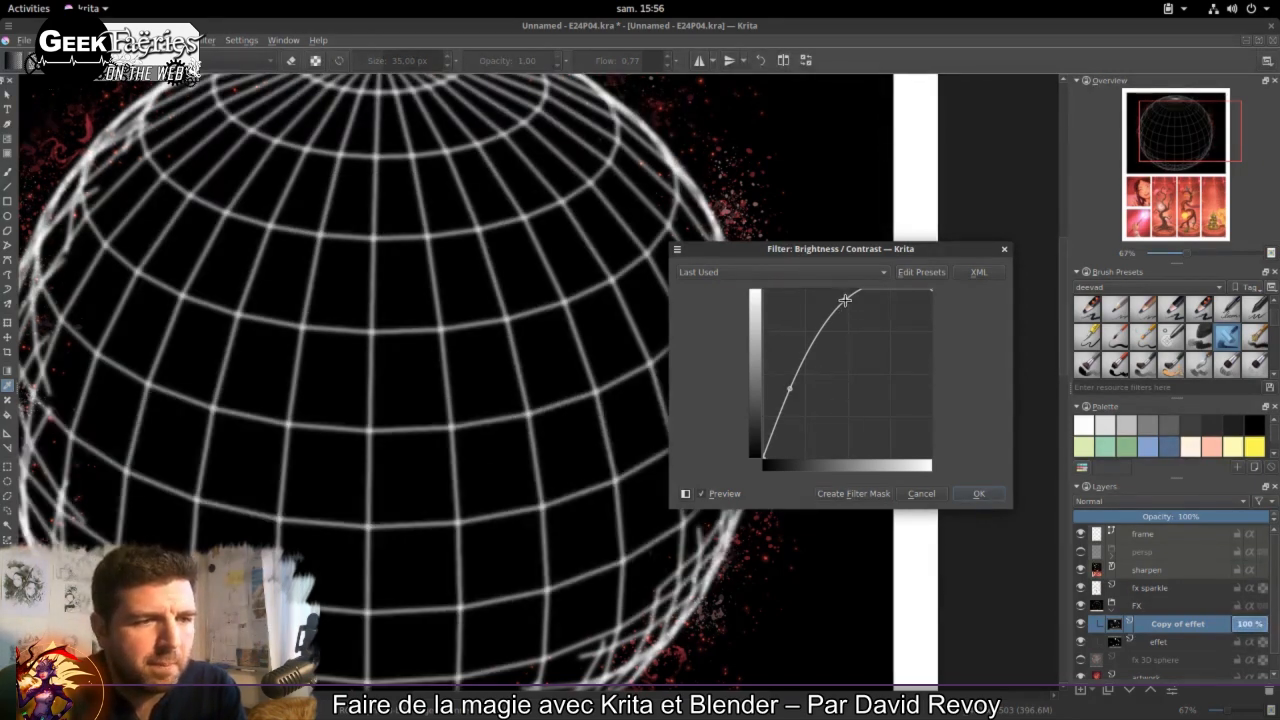
{"action": "left_click_drag", "start_coordinate": [845, 300], "coordinate": [830, 289]}
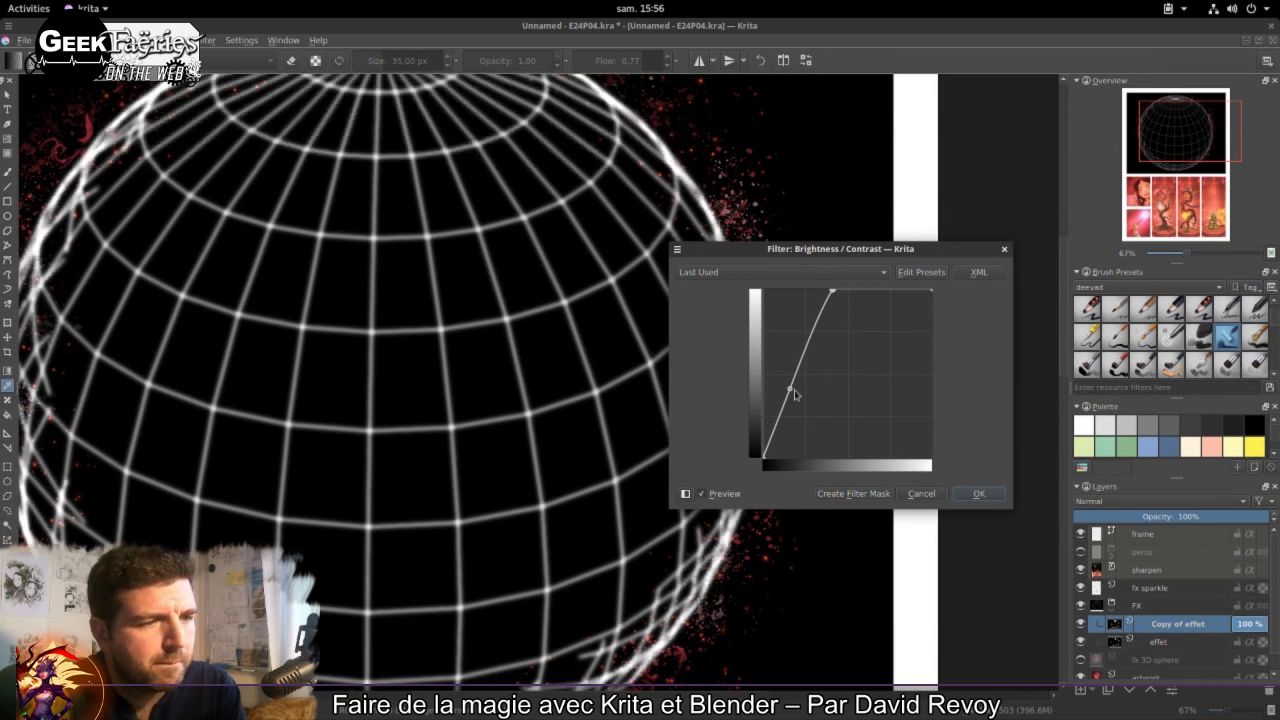
{"action": "left_click_drag", "start_coordinate": [795, 395], "coordinate": [787, 409]}
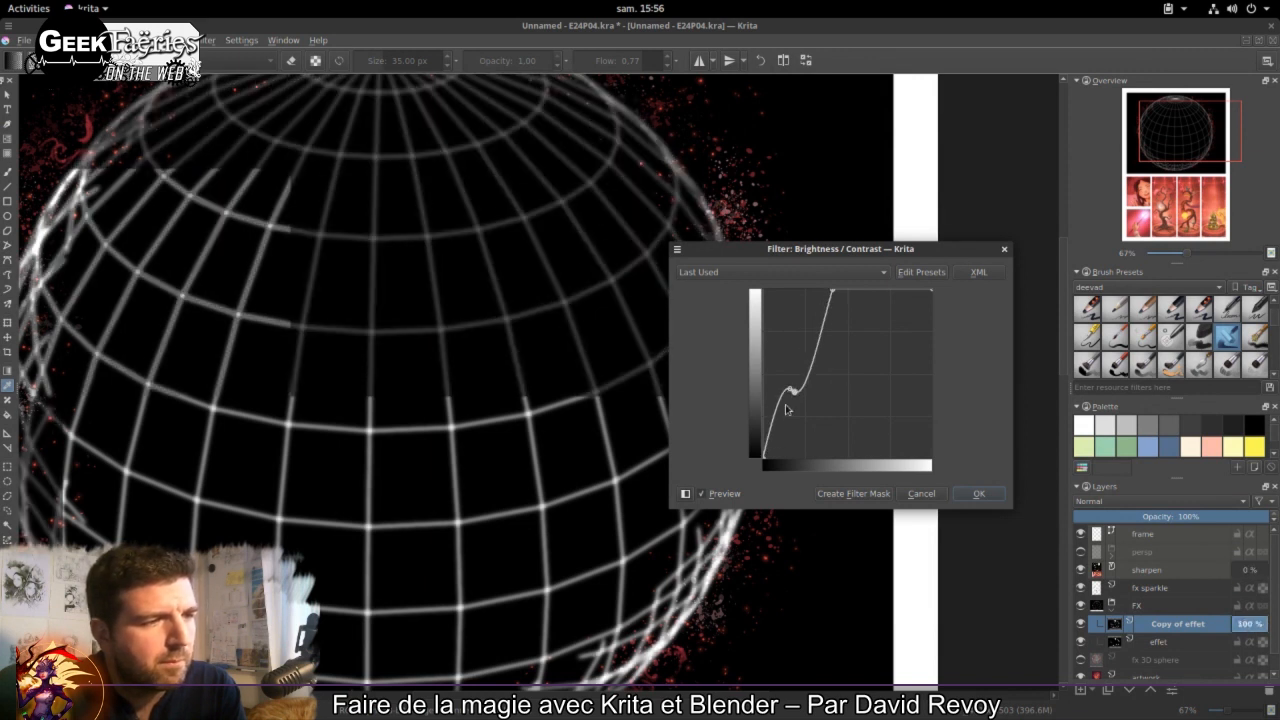
{"action": "left_click_drag", "start_coordinate": [786, 409], "coordinate": [793, 493]}
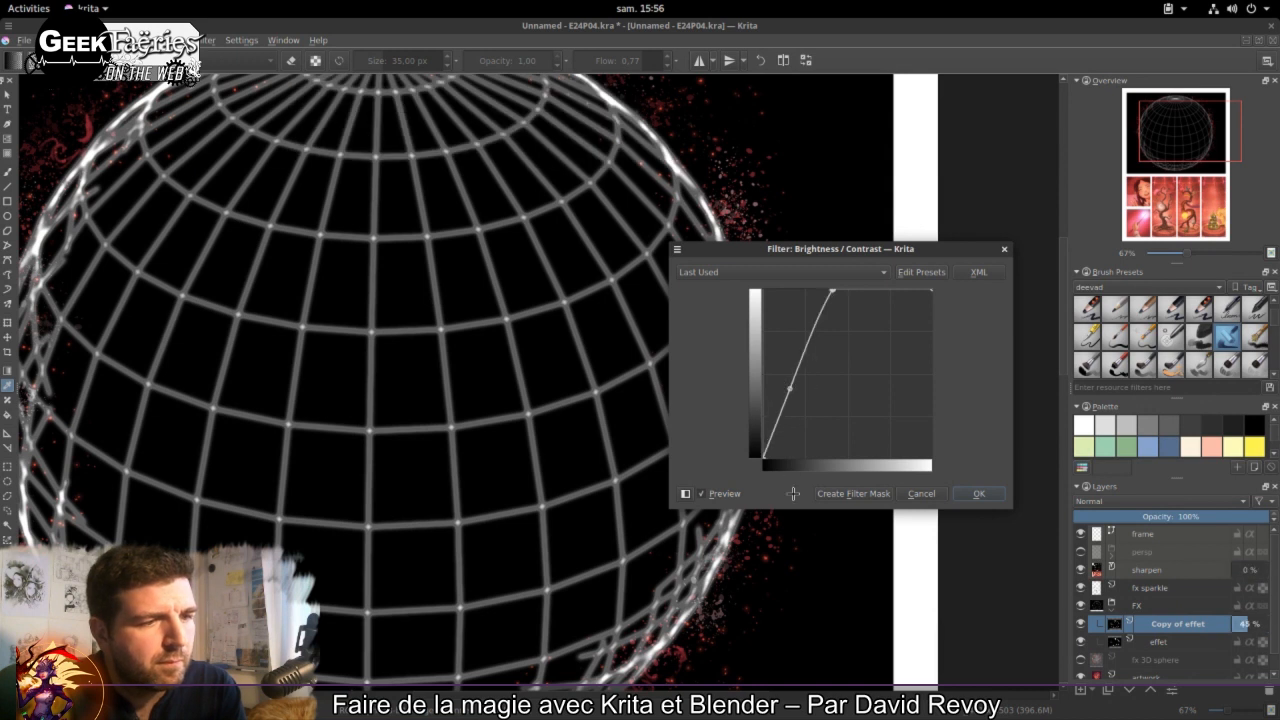
Step: Bend the curve down in the dark tones, move its upper point further toward the shadows at maximum output, and apply the filter
{"action": "left_click_drag", "start_coordinate": [790, 387], "coordinate": [797, 400]}
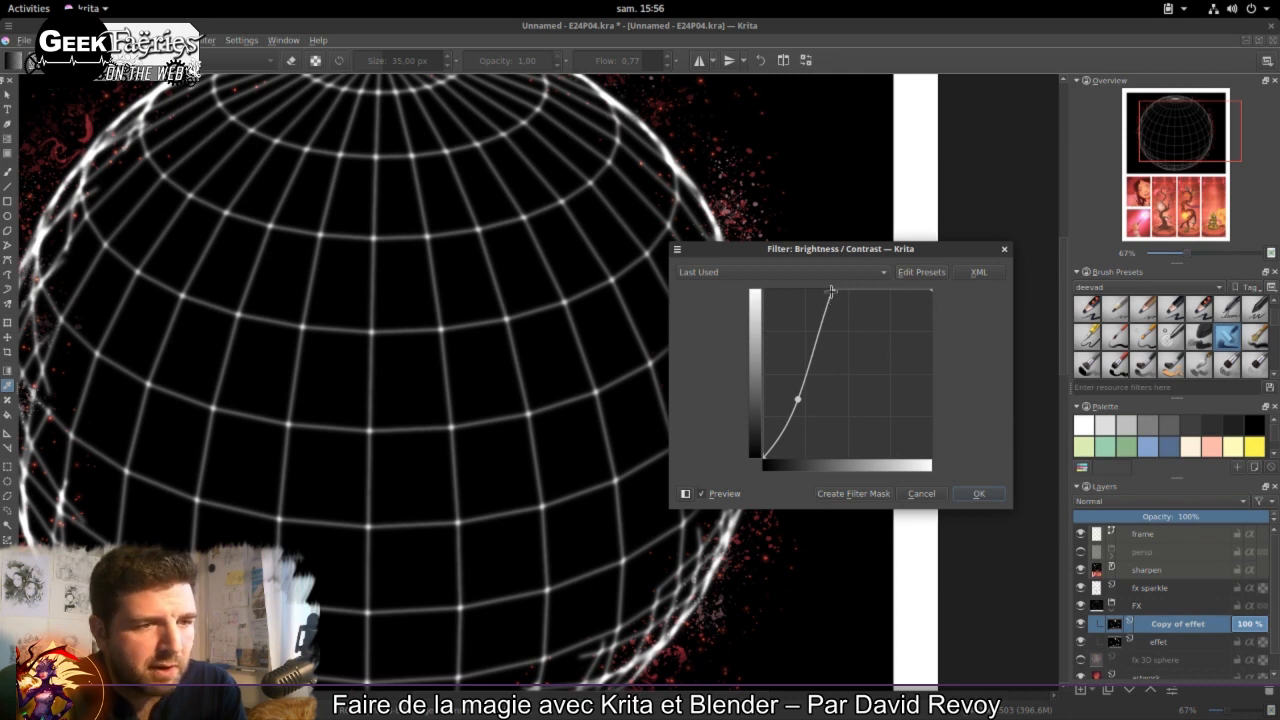
{"action": "left_click_drag", "start_coordinate": [831, 290], "coordinate": [821, 291]}
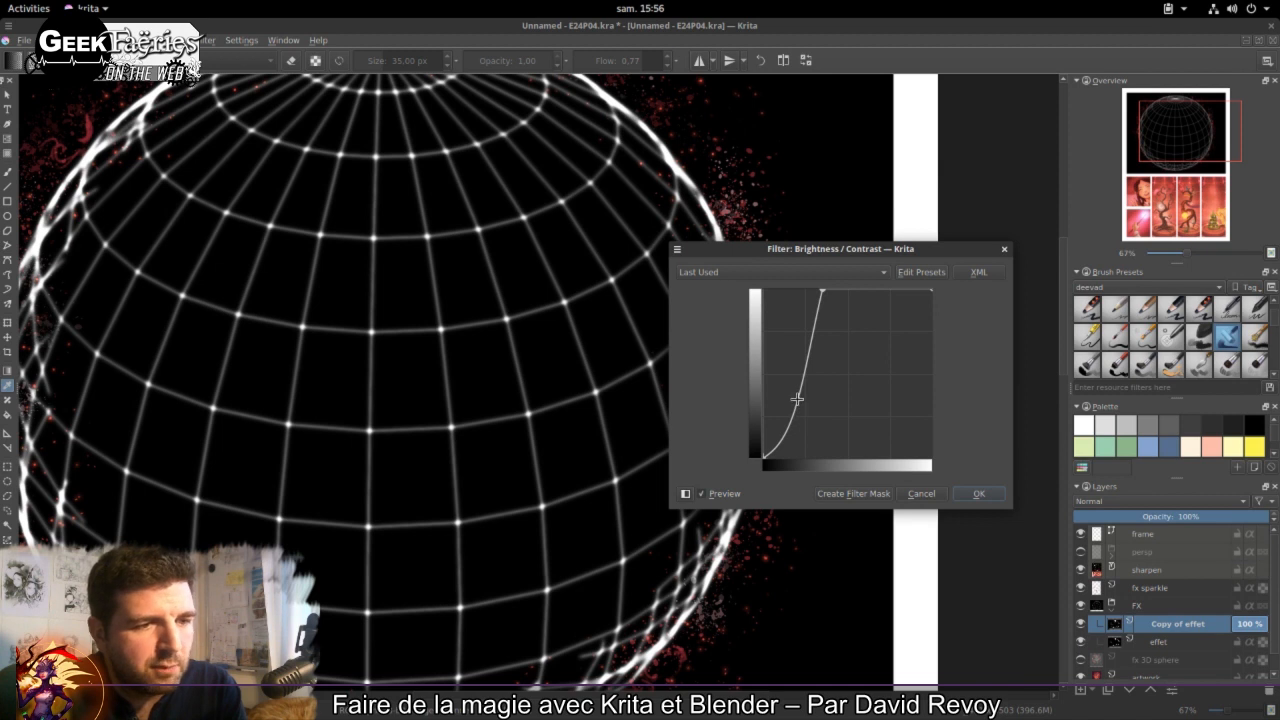
{"action": "left_click_drag", "start_coordinate": [797, 402], "coordinate": [788, 407]}
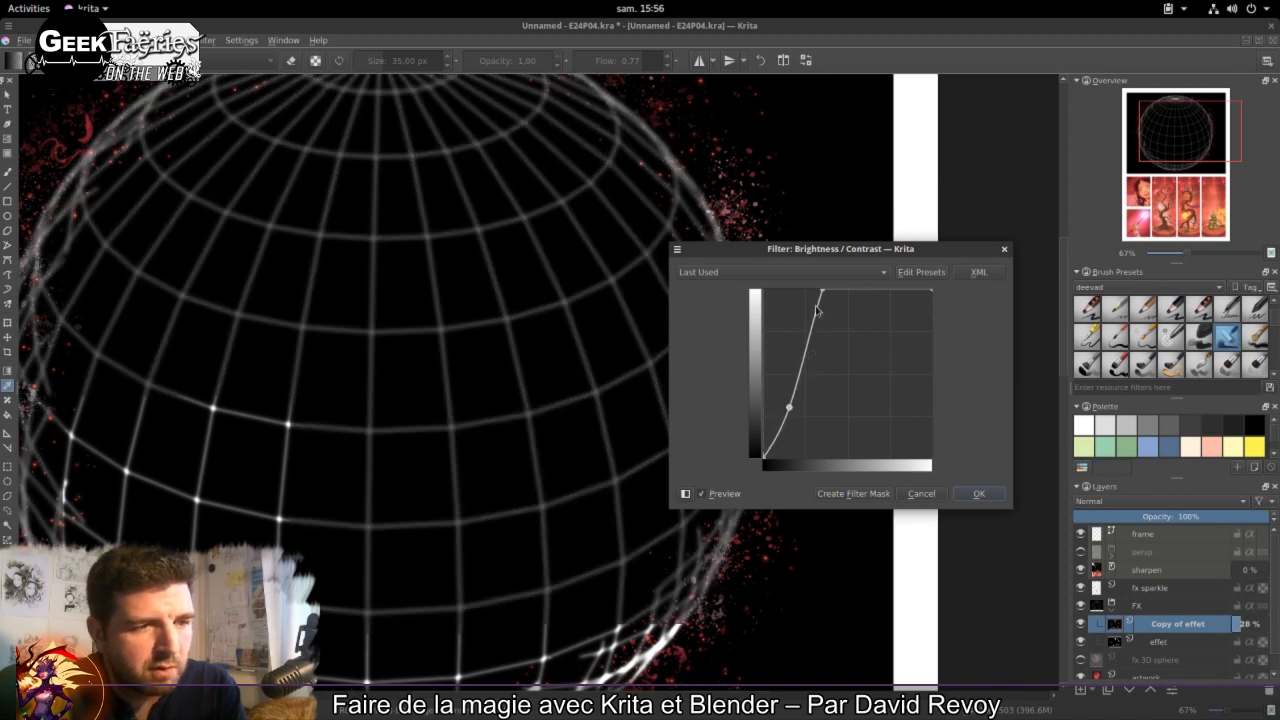
{"action": "left_click_drag", "start_coordinate": [824, 291], "coordinate": [820, 291]}
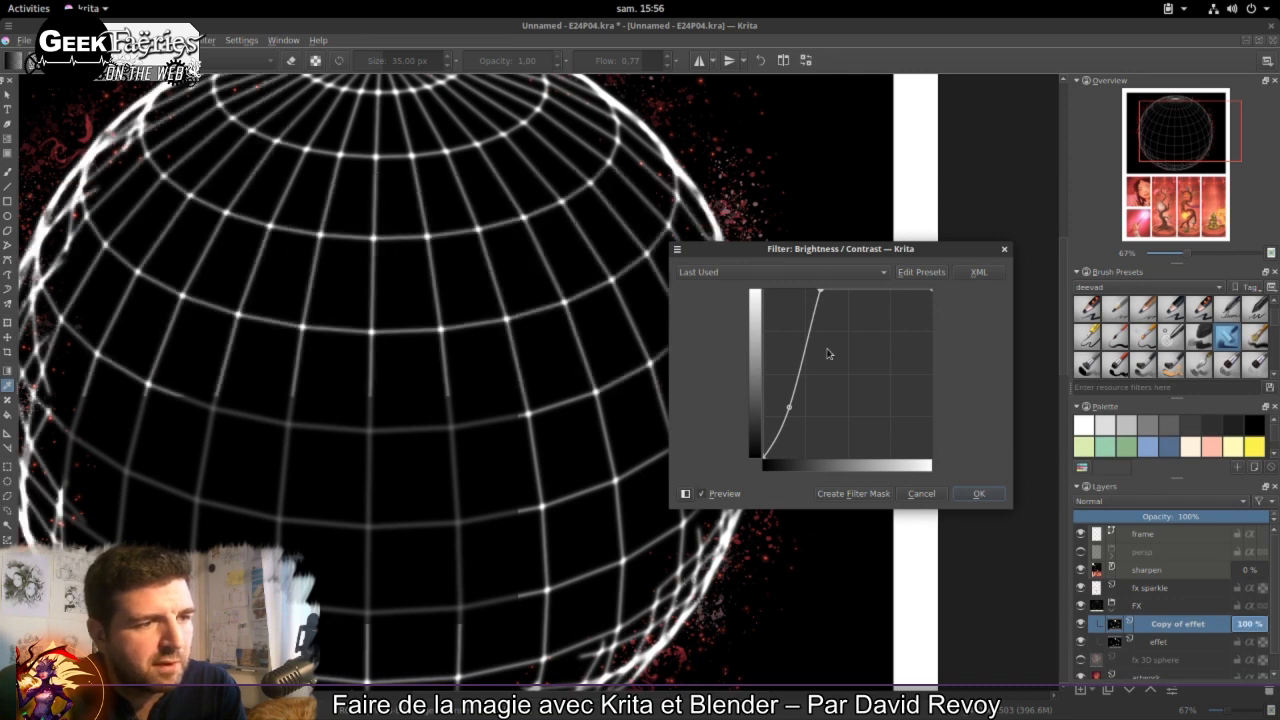
{"action": "left_click", "coordinate": [979, 493]}
Step: Examine the brightened grid intersections and thinner lines up close and across the whole sphere
{"action": "scroll", "coordinate": [509, 366], "scroll_direction": "down", "scroll_amount": 1}
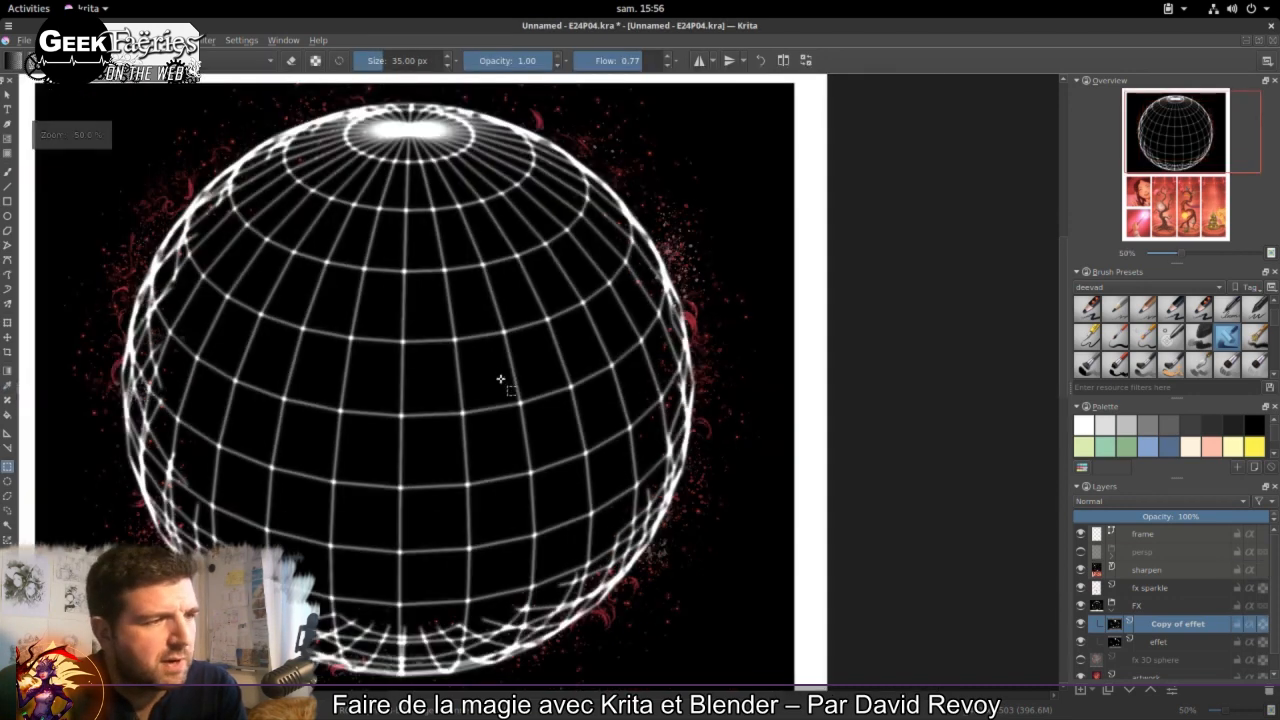
{"action": "scroll", "coordinate": [505, 380], "scroll_direction": "up", "scroll_amount": 3}
{"action": "left_click_drag", "start_coordinate": [590, 429], "coordinate": [774, 446]}
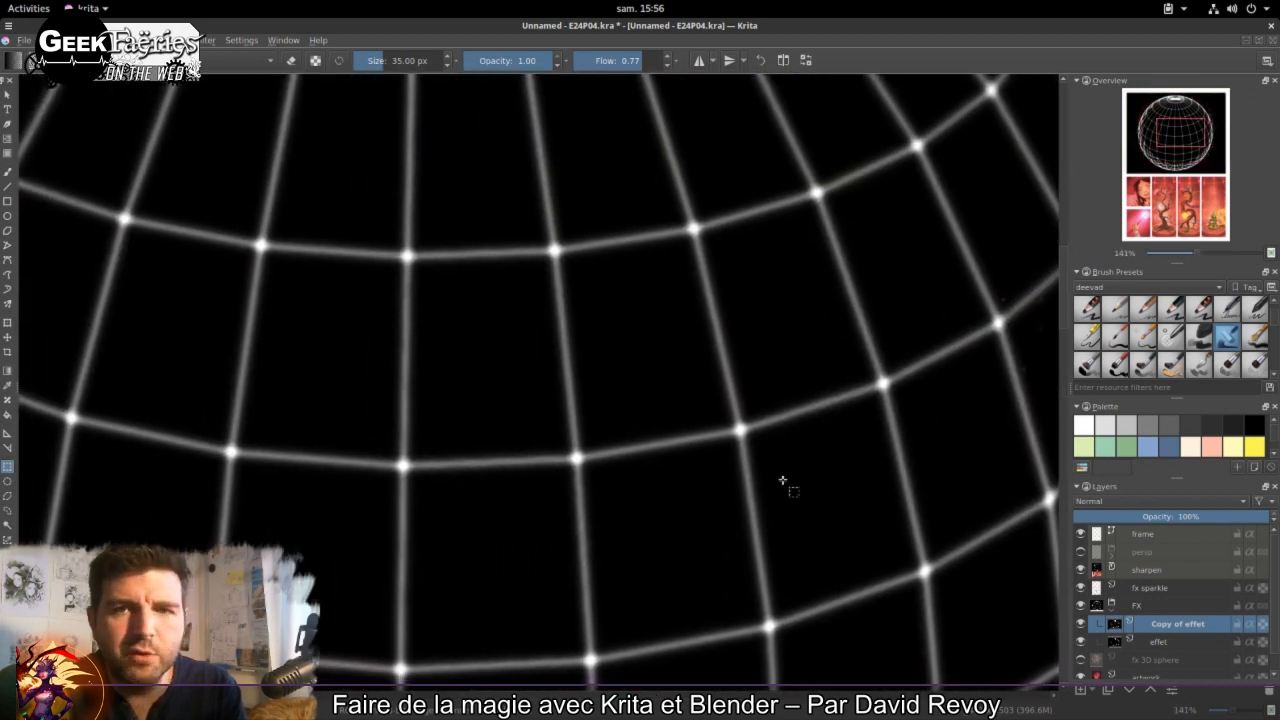
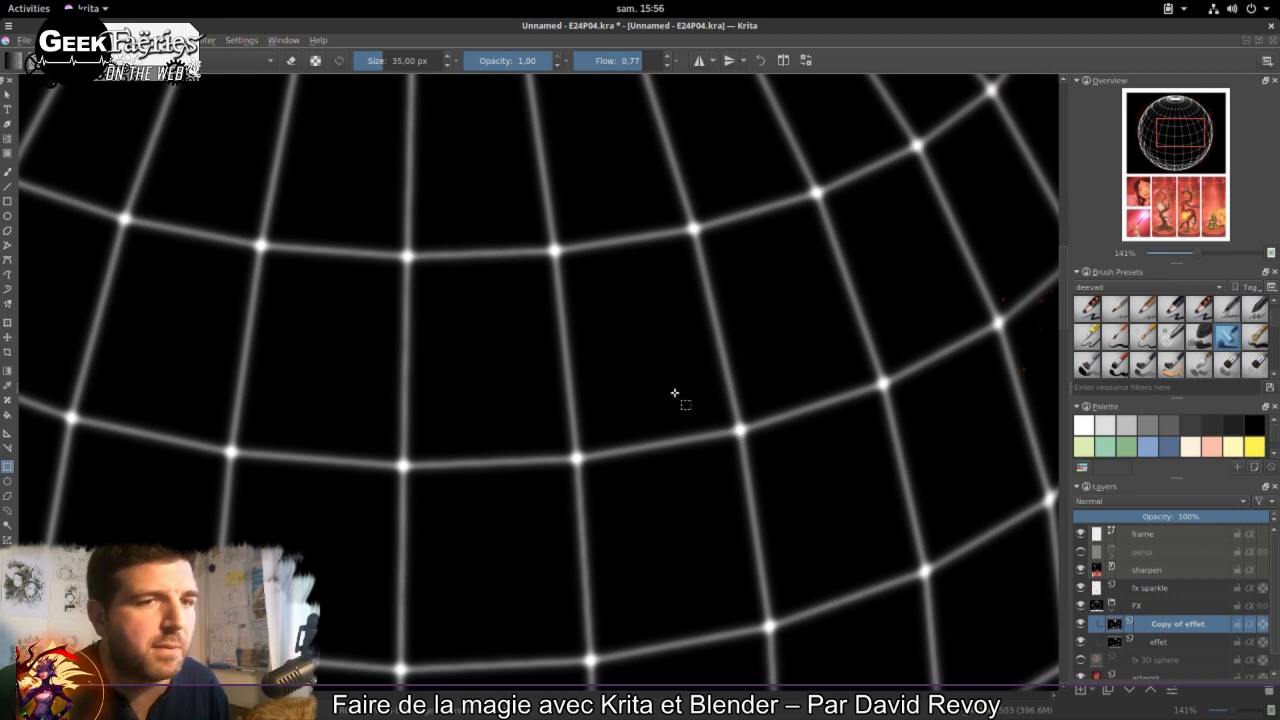
{"action": "key", "text": "minus"}
{"action": "key", "text": "minus"}
{"action": "key", "text": "minus"}
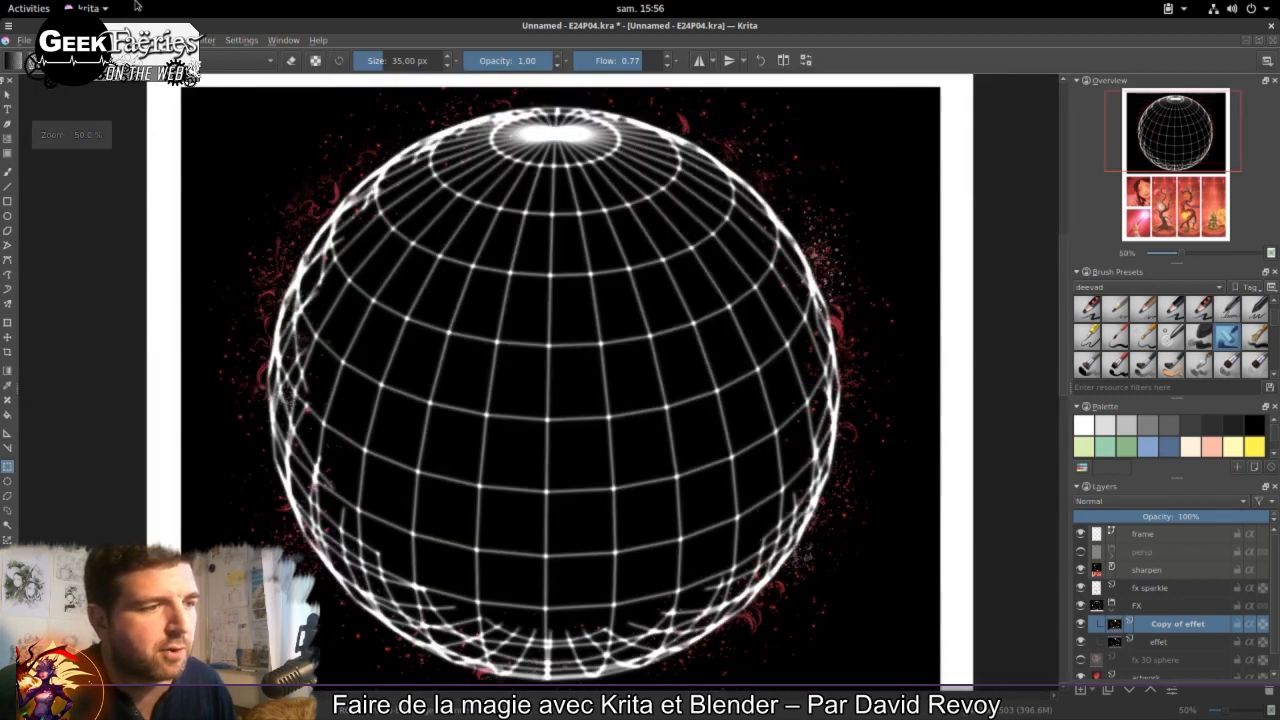
Step: Switch to Firefox to compare the grid glow with the finished comic panel, and return to the sphere in Krita
{"action": "left_click", "coordinate": [28, 8]}
{"action": "left_click", "coordinate": [600, 290]}
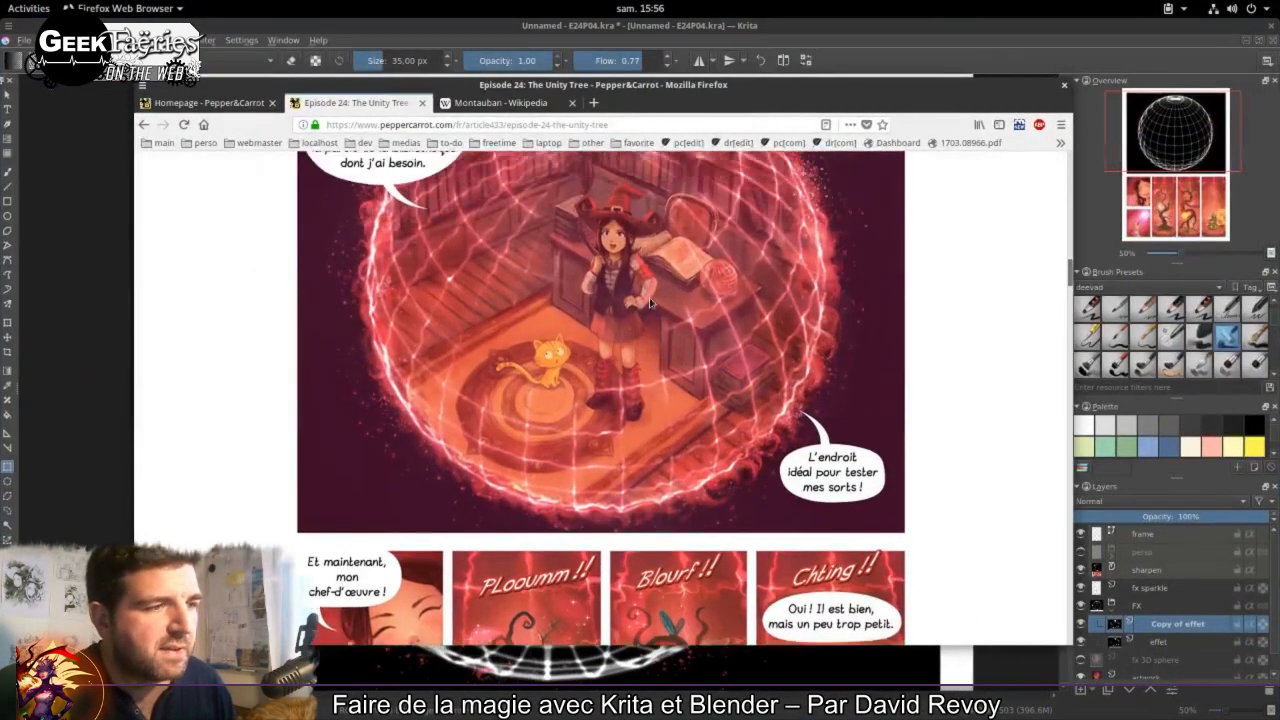
{"action": "scroll", "coordinate": [651, 302], "scroll_direction": "up", "scroll_amount": 1}
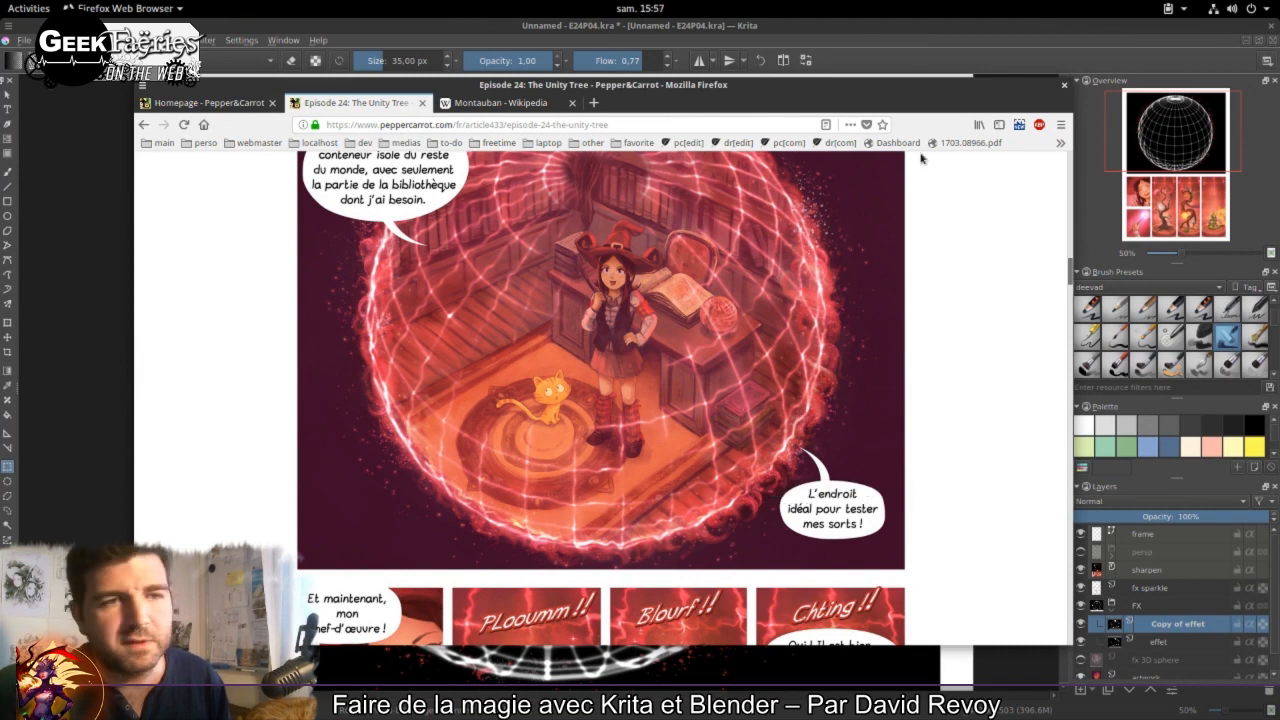
{"action": "left_click", "coordinate": [862, 37]}
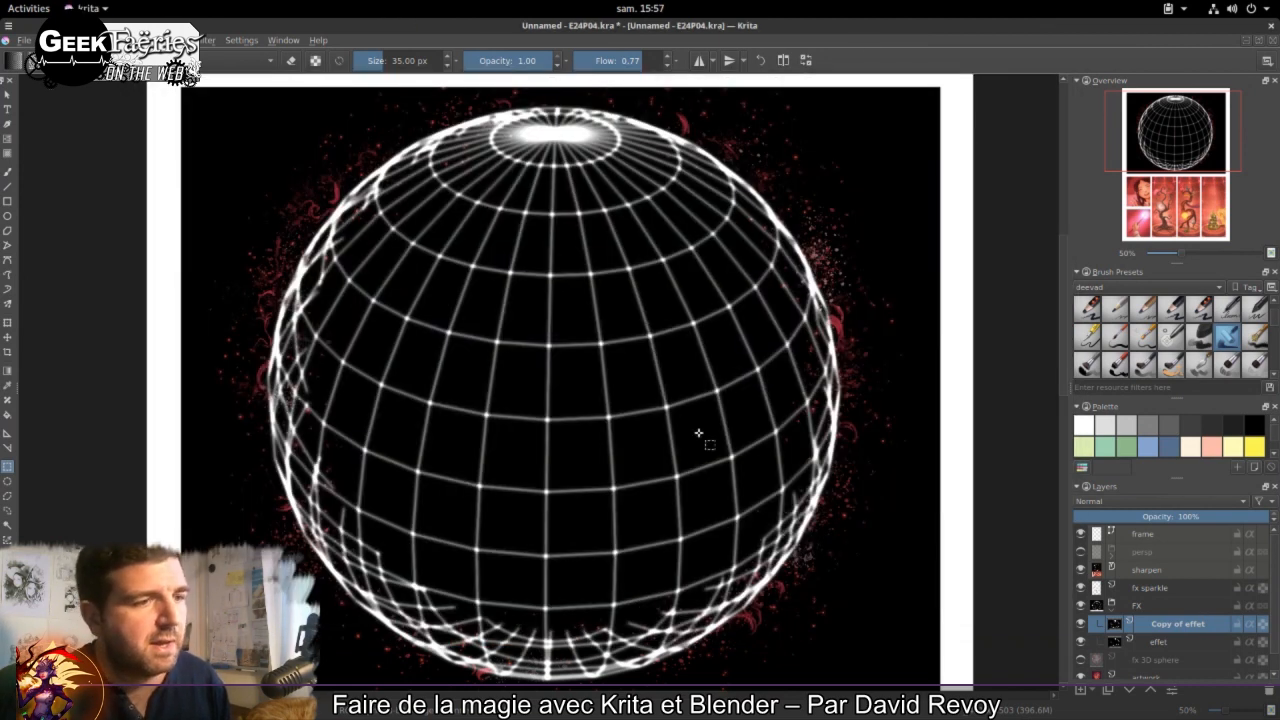
{"action": "scroll", "coordinate": [700, 403], "scroll_direction": "down", "scroll_amount": 1}
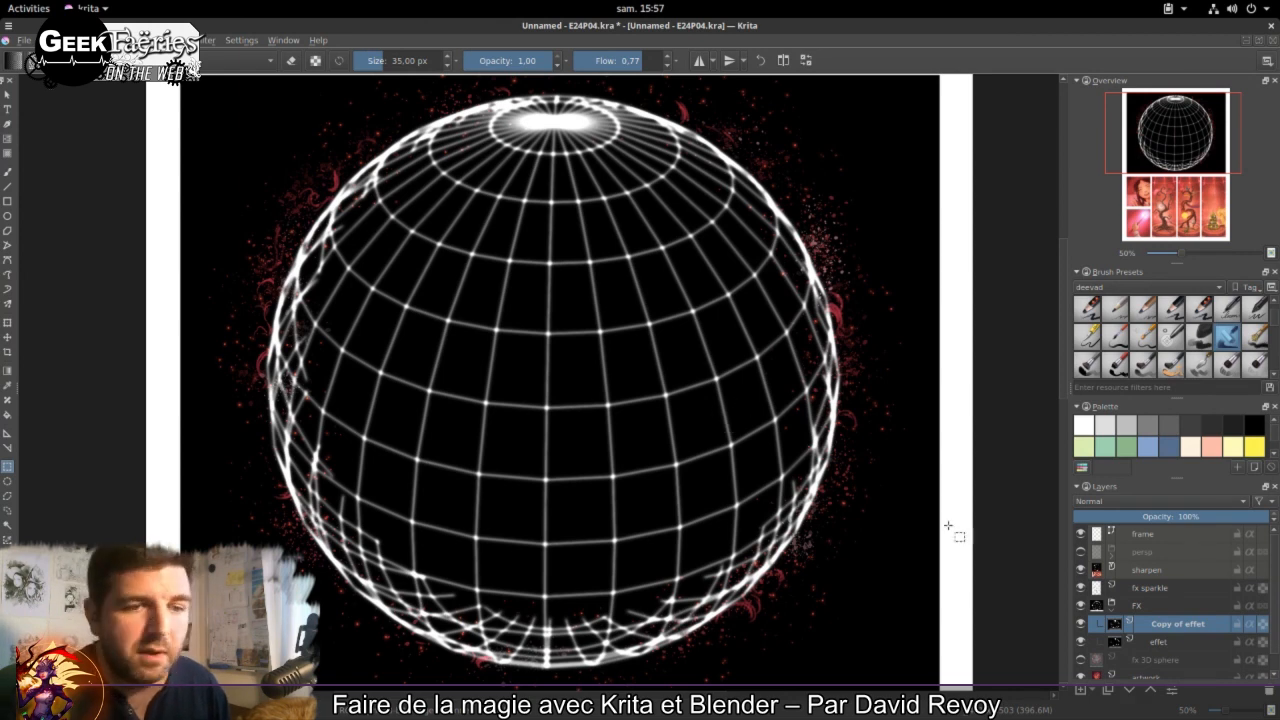
Step: Compare the grid with and without the Copy of effet layer, and save the document under the new name E24P04_geekF.kra
{"action": "left_click", "coordinate": [1080, 624]}
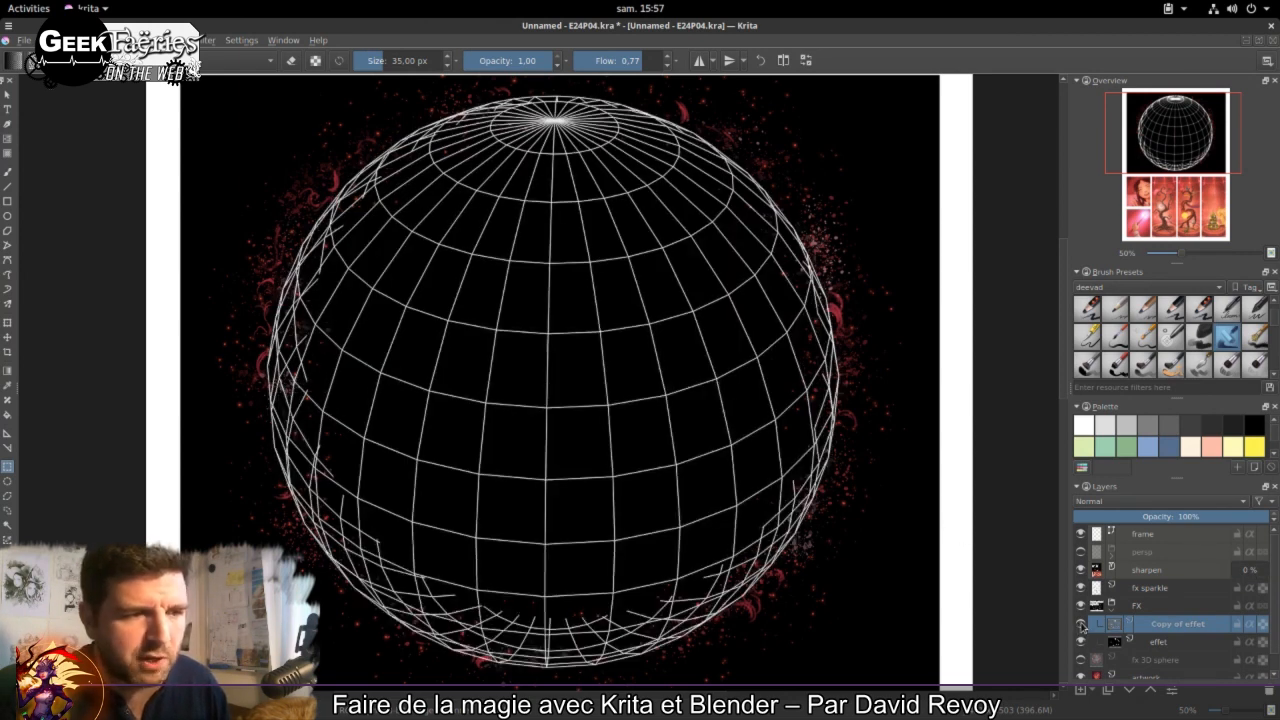
{"action": "left_click", "coordinate": [1080, 624]}
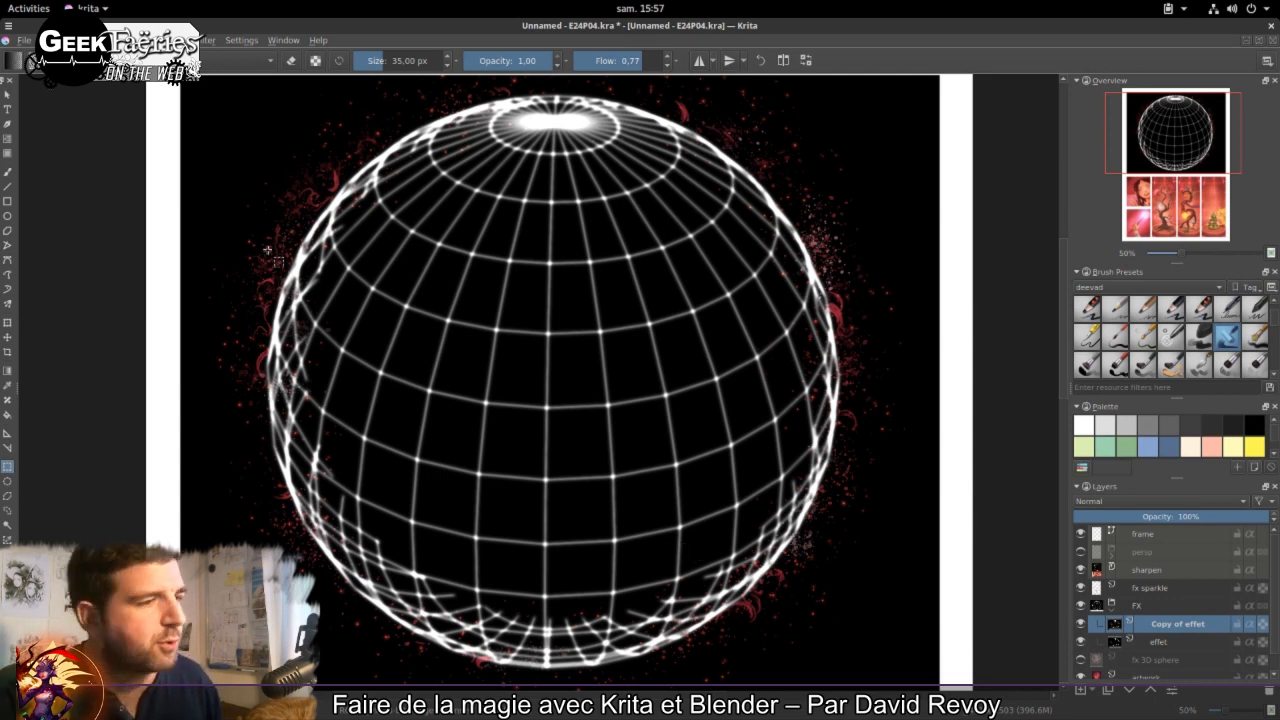
{"action": "left_click", "coordinate": [24, 40]}
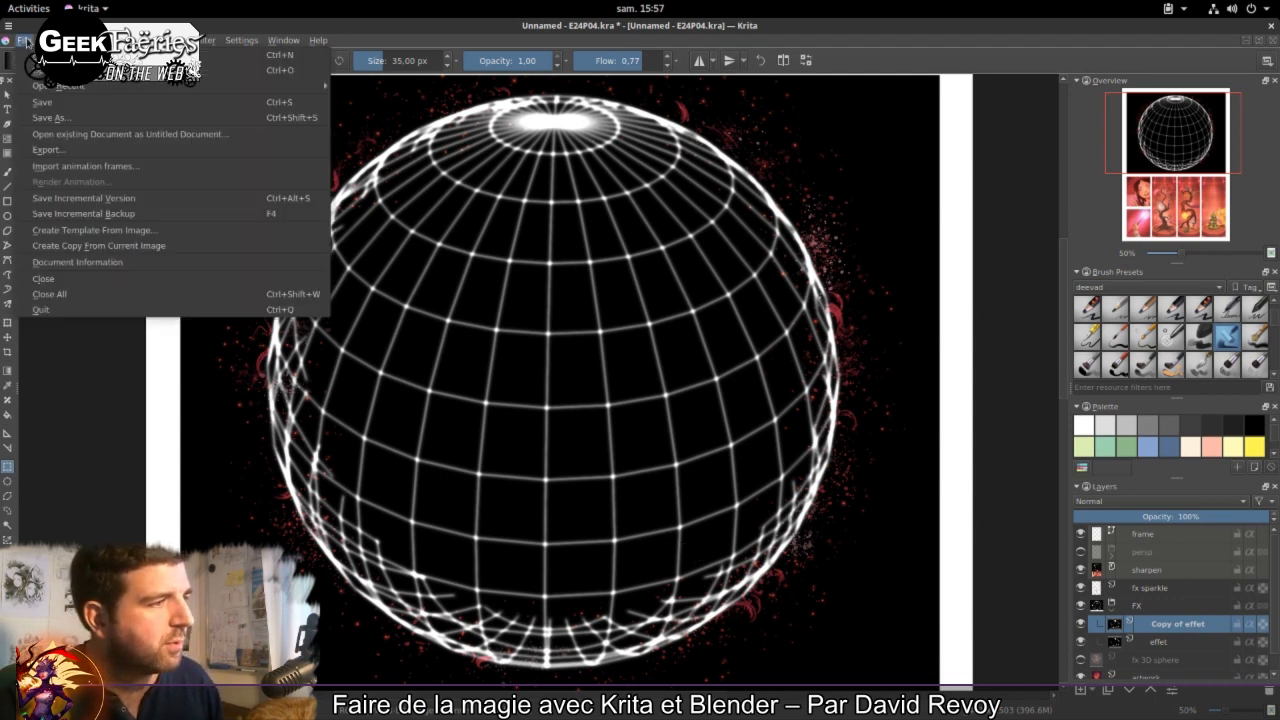
{"action": "left_click", "coordinate": [43, 118]}
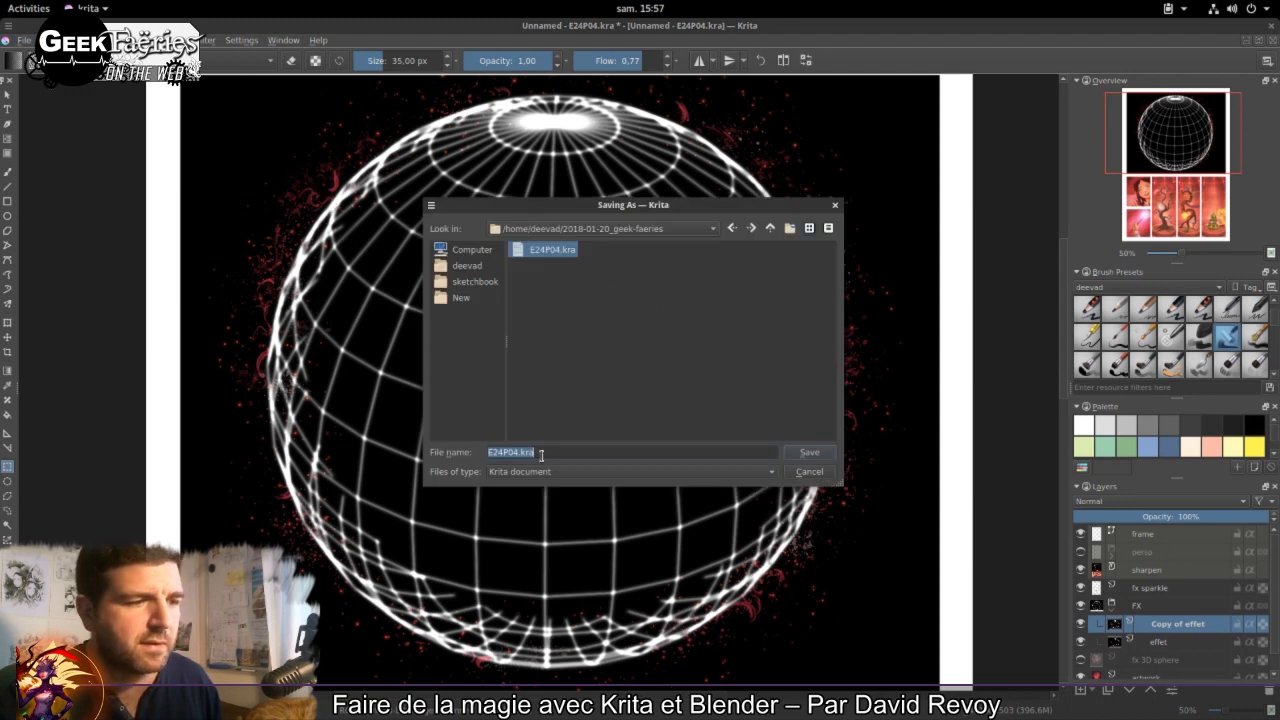
{"action": "left_click", "coordinate": [512, 453]}
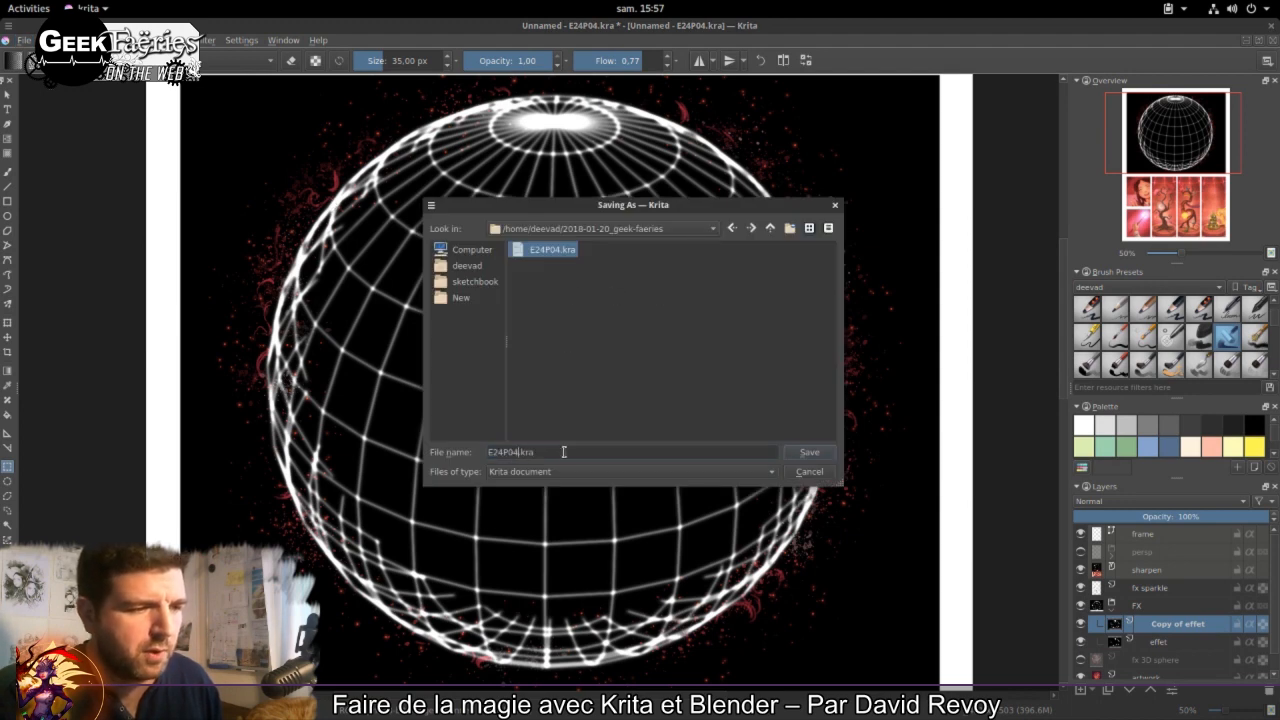
{"action": "type", "text": "_geekF"}
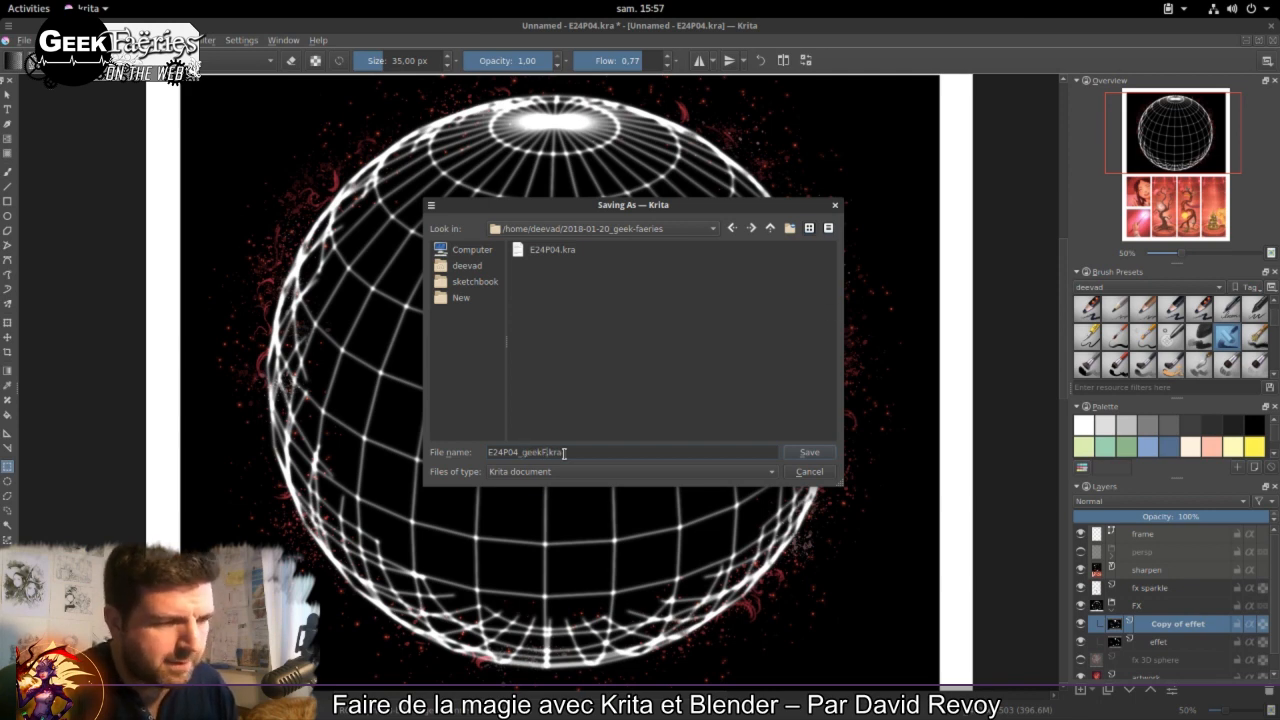
{"action": "left_click", "coordinate": [801, 451]}
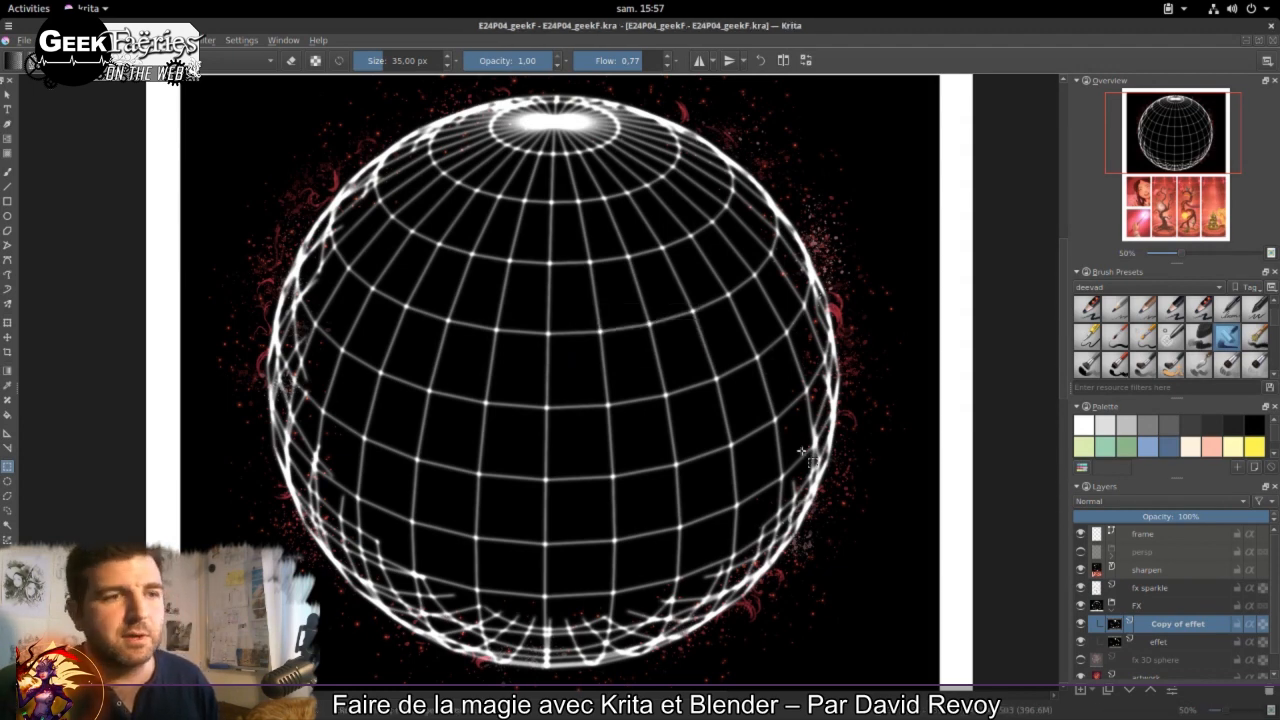
Step: Start G'MIC-Qt on the Copy of effet layer
{"action": "left_click", "coordinate": [207, 42]}
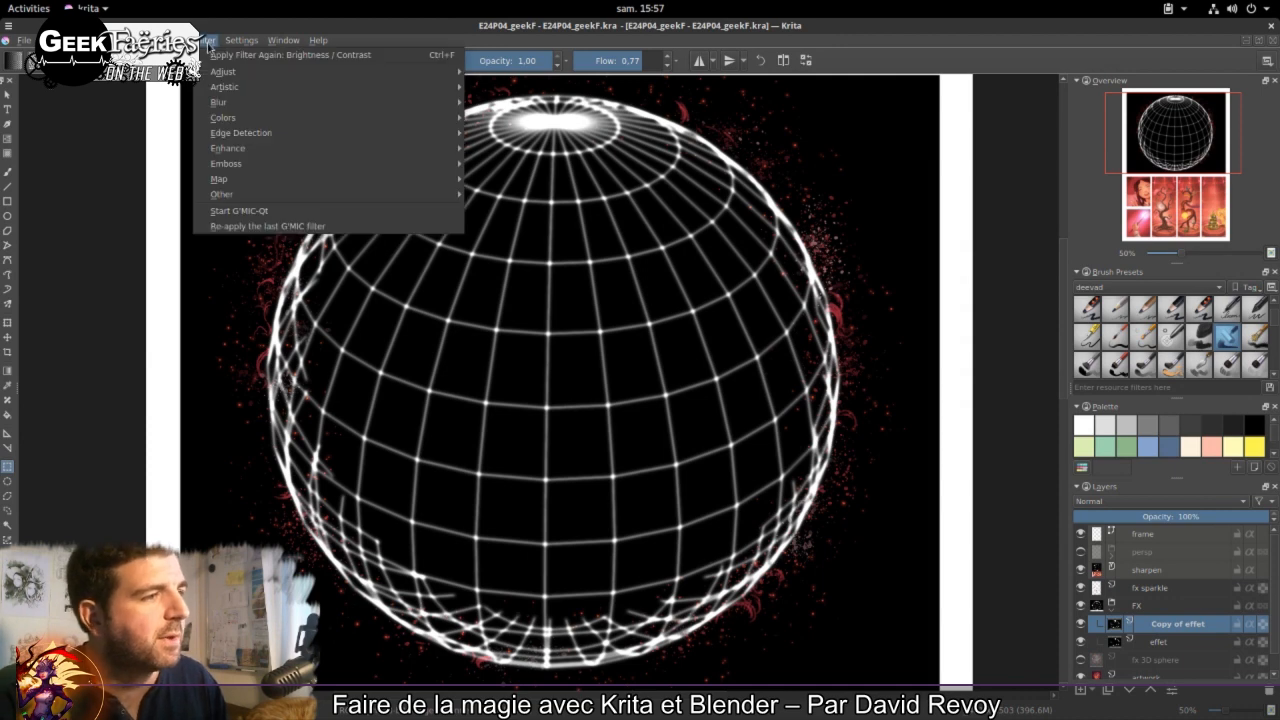
{"action": "left_click", "coordinate": [208, 44]}
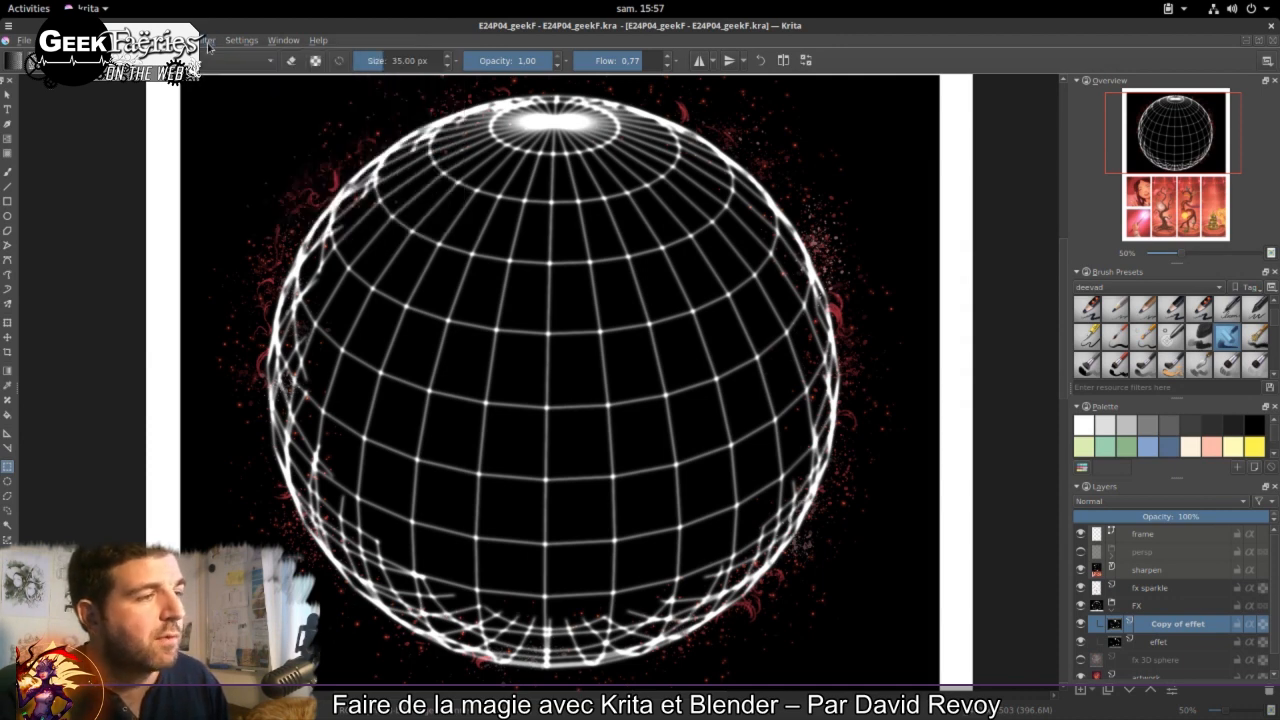
{"action": "left_click", "coordinate": [208, 45]}
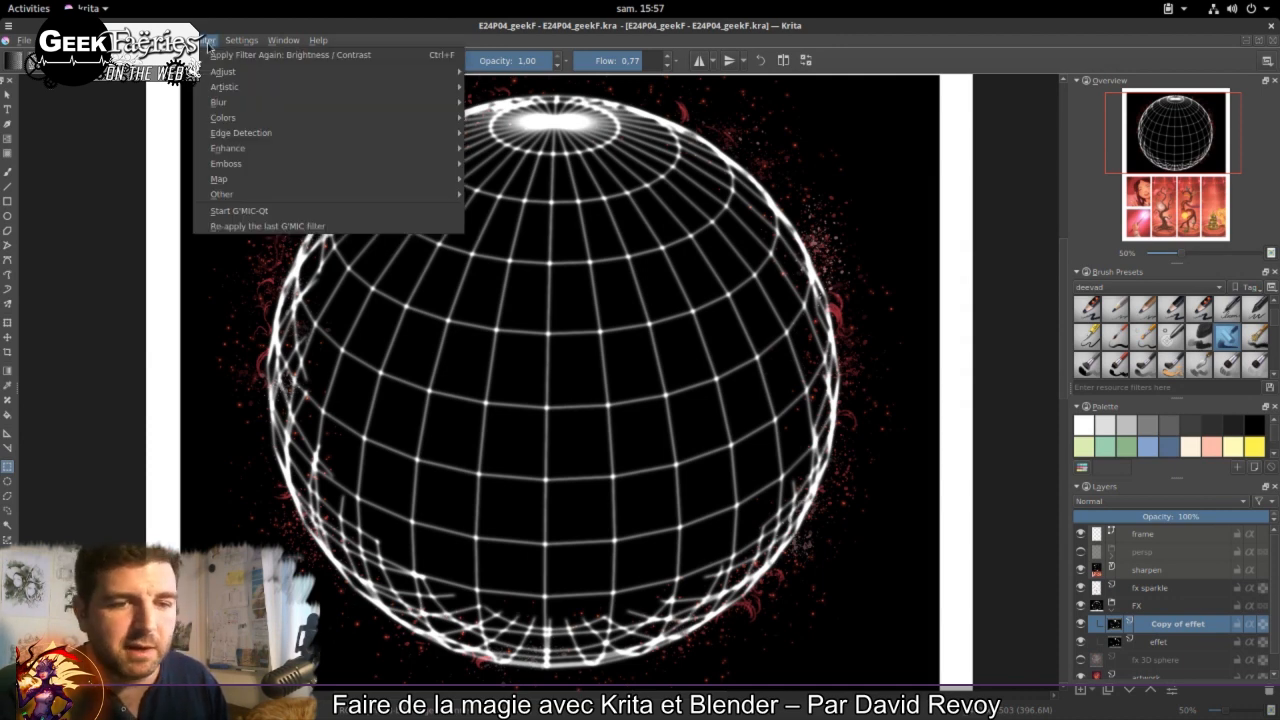
{"action": "left_click", "coordinate": [253, 212]}
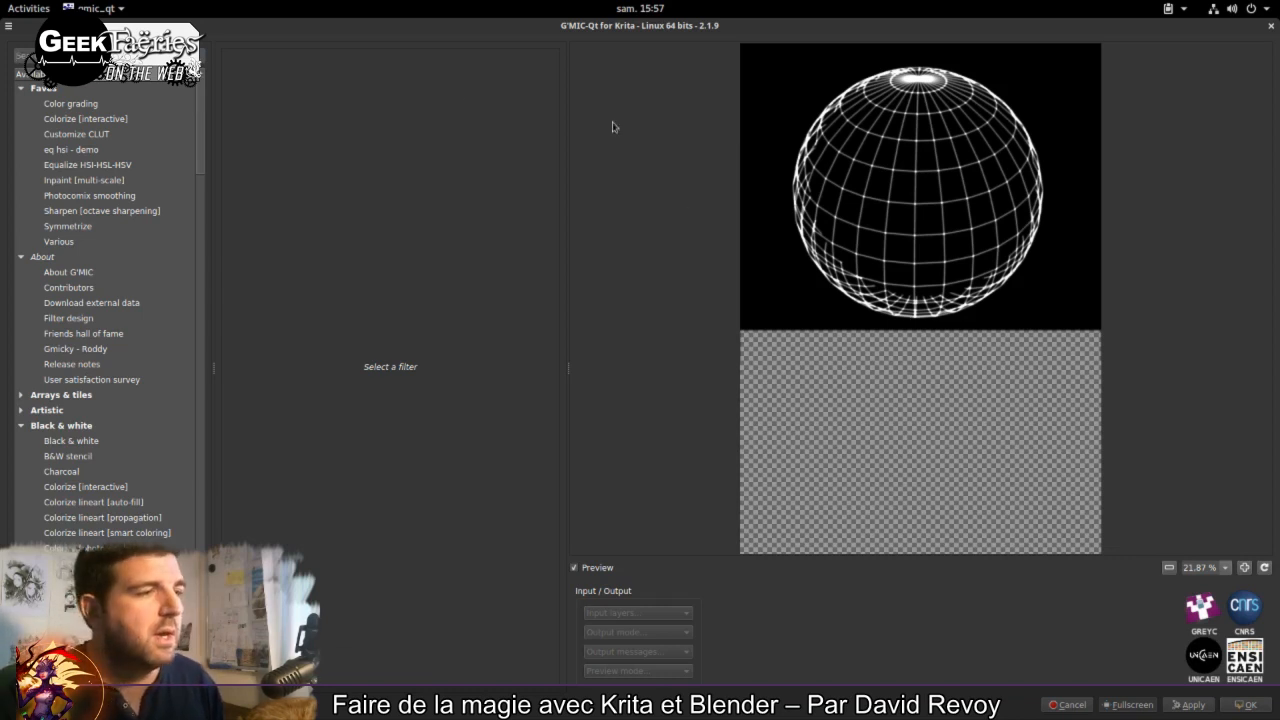
Step: Look through the G'MIC filter list and collapse all of its categories
{"action": "mouse_move", "coordinate": [202, 114]}
{"action": "left_mouse_down"}
{"action": "mouse_move", "coordinate": [222, 533]}
{"action": "mouse_move", "coordinate": [210, 130]}
{"action": "left_mouse_up"}
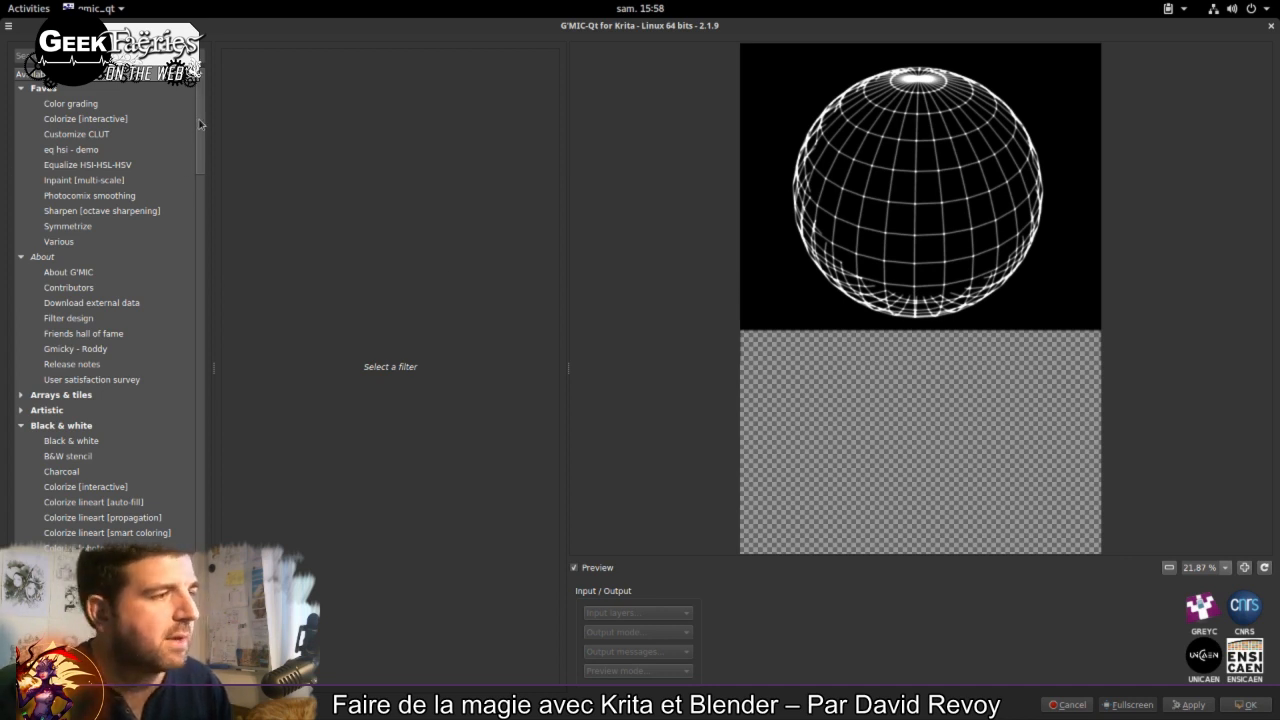
{"action": "scroll", "coordinate": [199, 123], "scroll_direction": "down", "scroll_amount": 2}
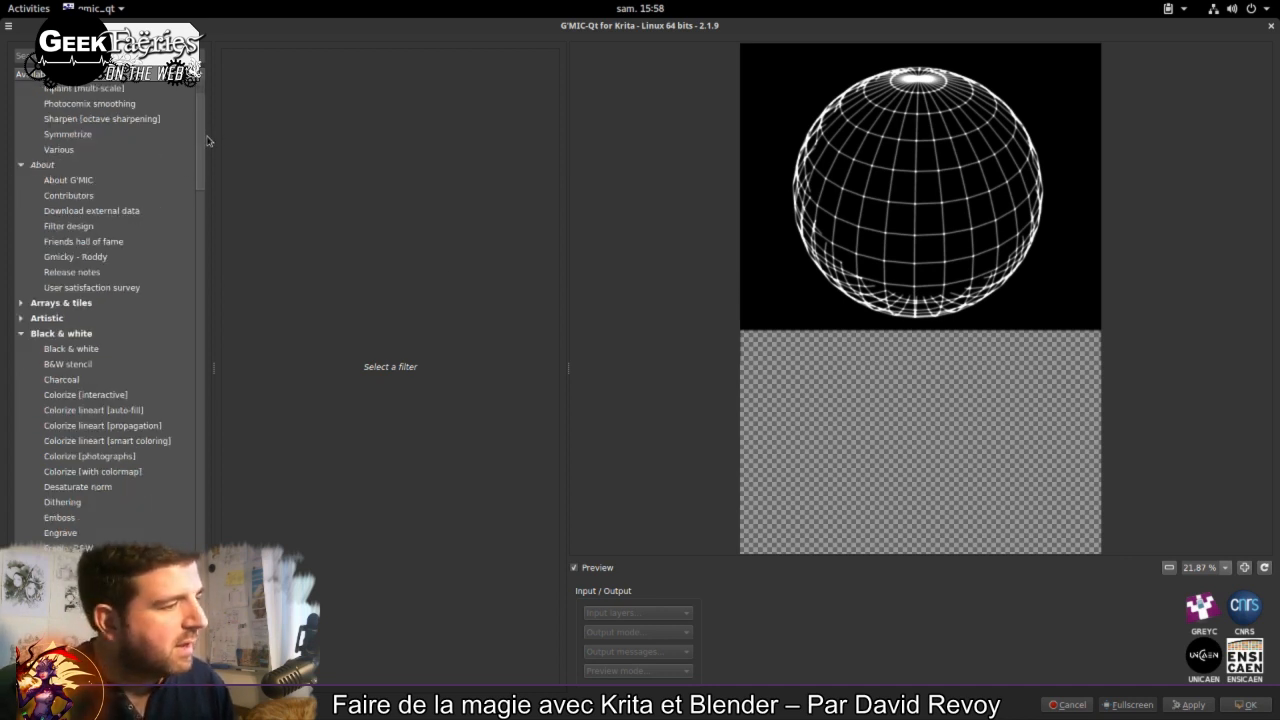
{"action": "left_click_drag", "start_coordinate": [207, 140], "coordinate": [196, 91]}
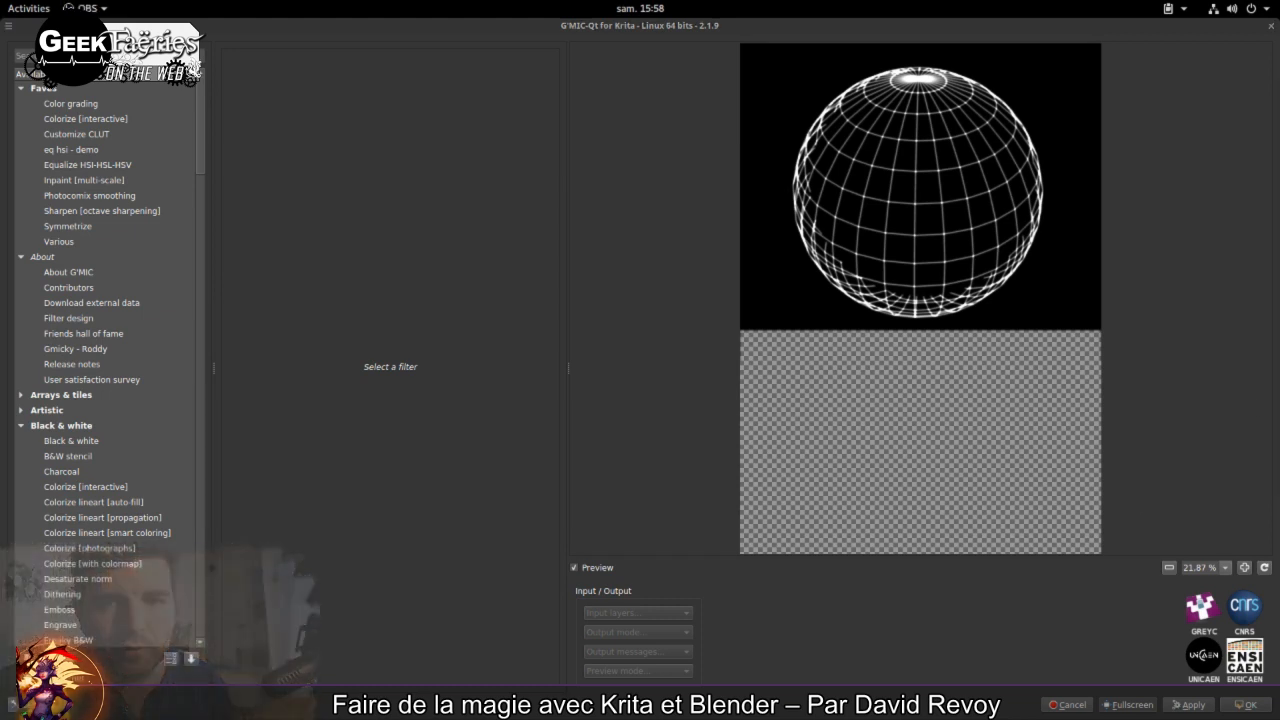
{"action": "left_click", "coordinate": [172, 660]}
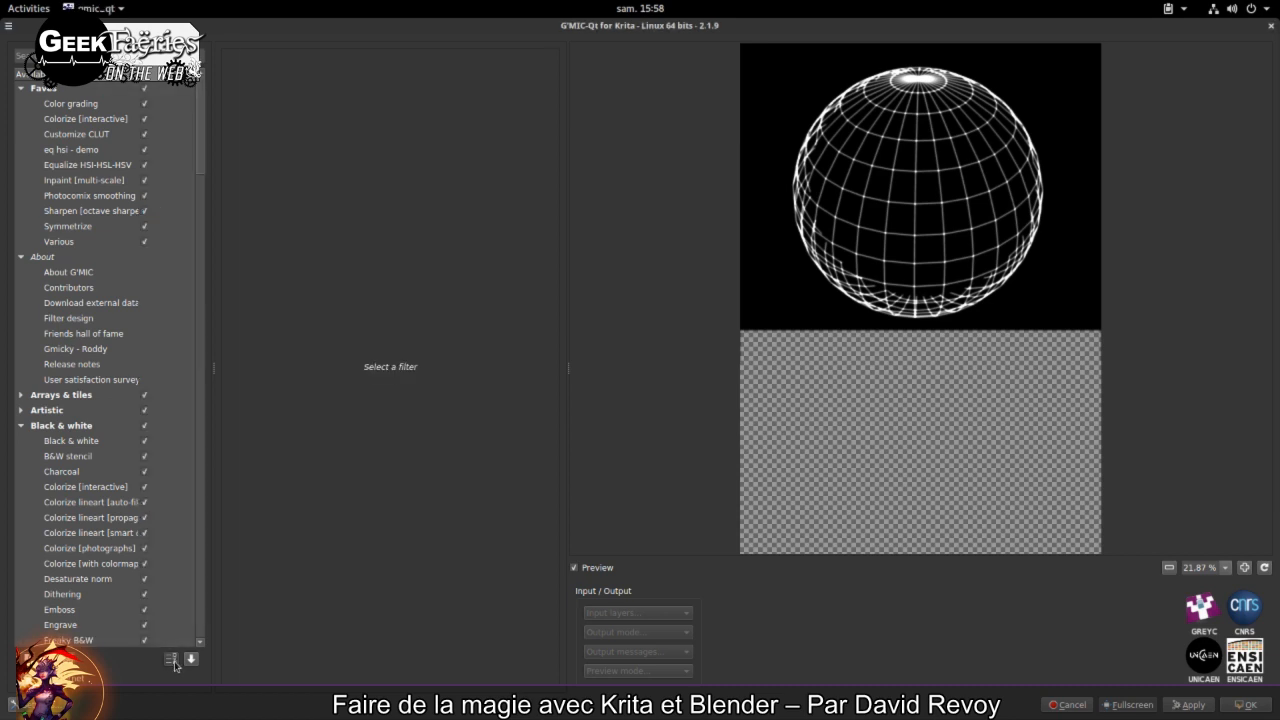
{"action": "left_click", "coordinate": [172, 660]}
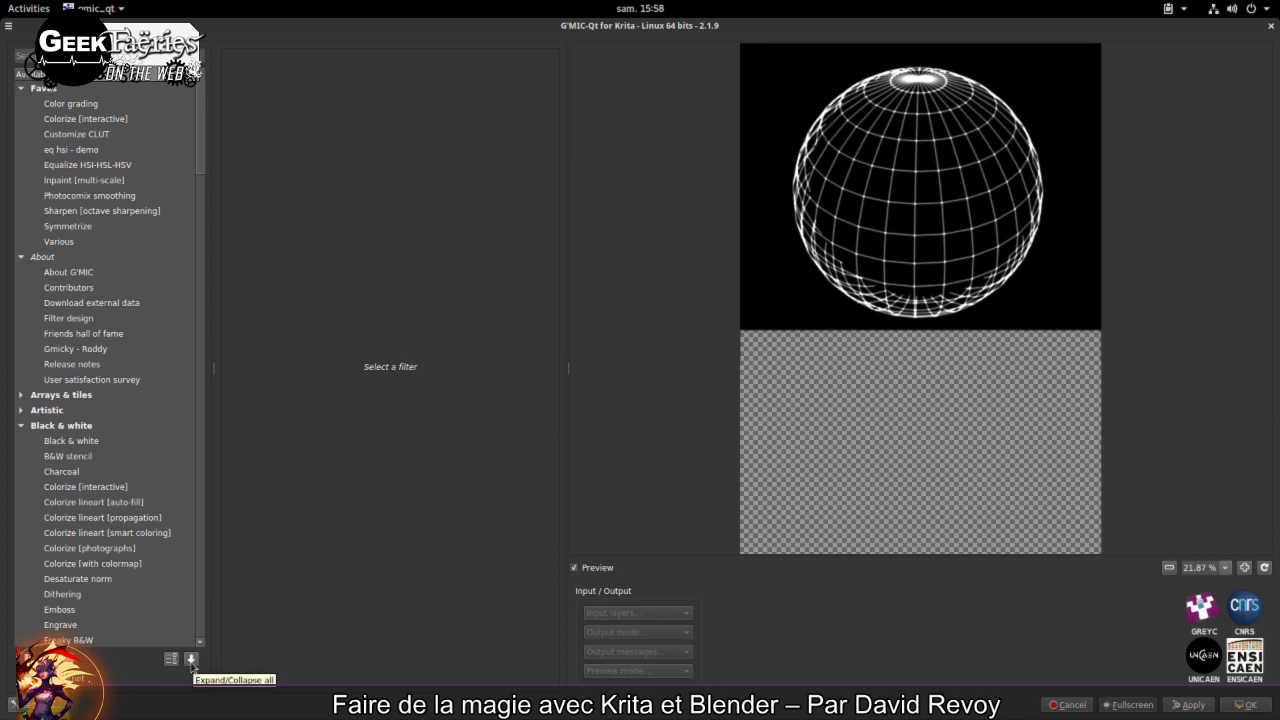
{"action": "left_click", "coordinate": [191, 660]}
{"action": "left_click", "coordinate": [191, 660]}
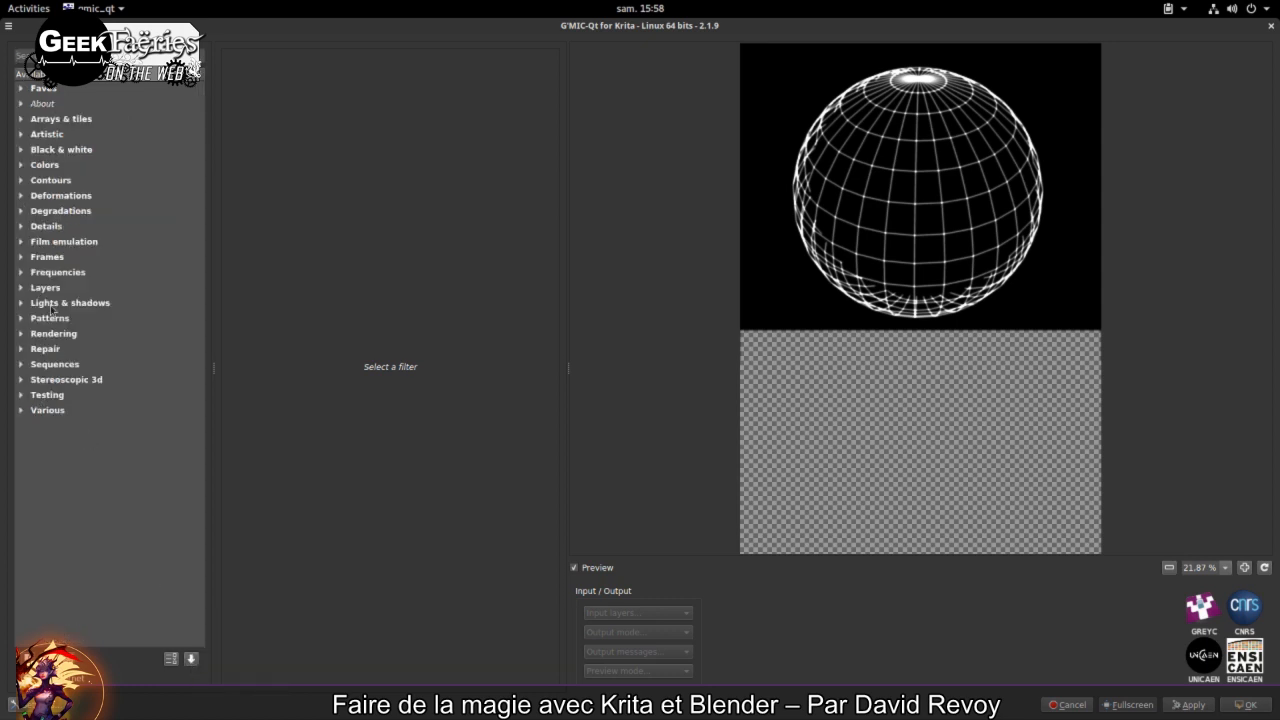
Step: Expand the Deformations filters, preview Wave on the sphere, and choose the Water filter instead
{"action": "left_click", "coordinate": [21, 196]}
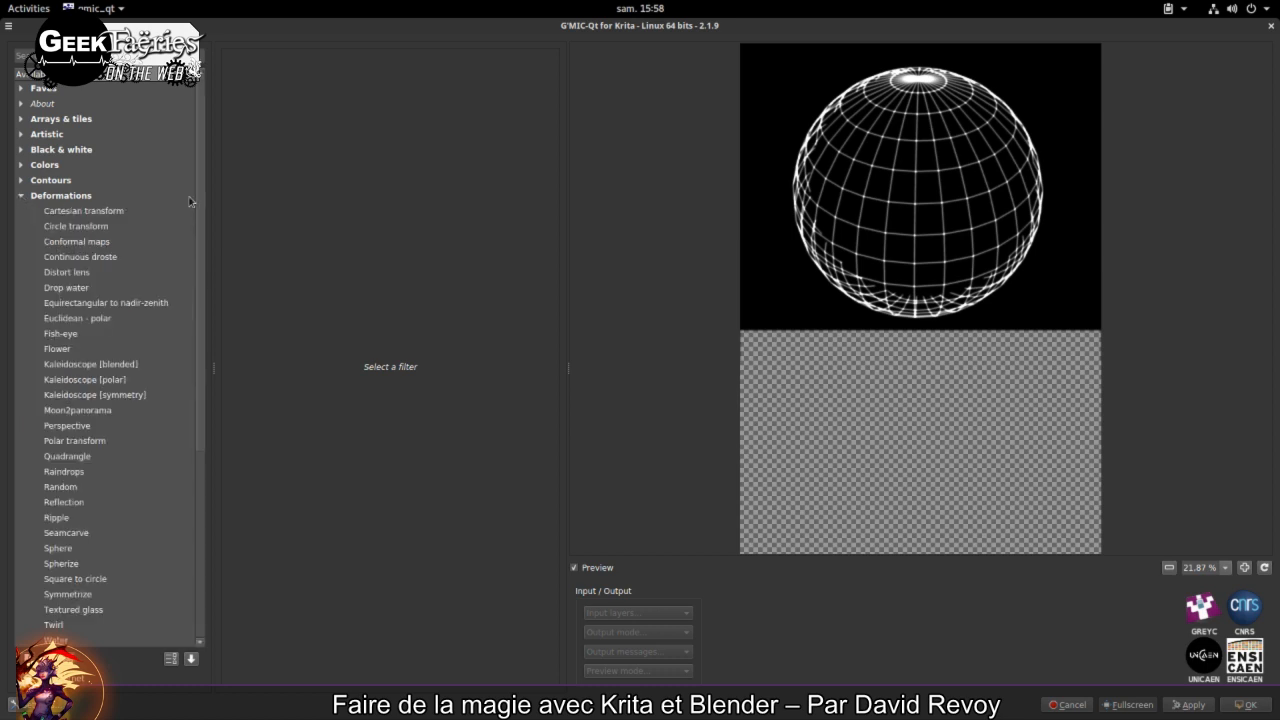
{"action": "left_click_drag", "start_coordinate": [201, 152], "coordinate": [199, 236]}
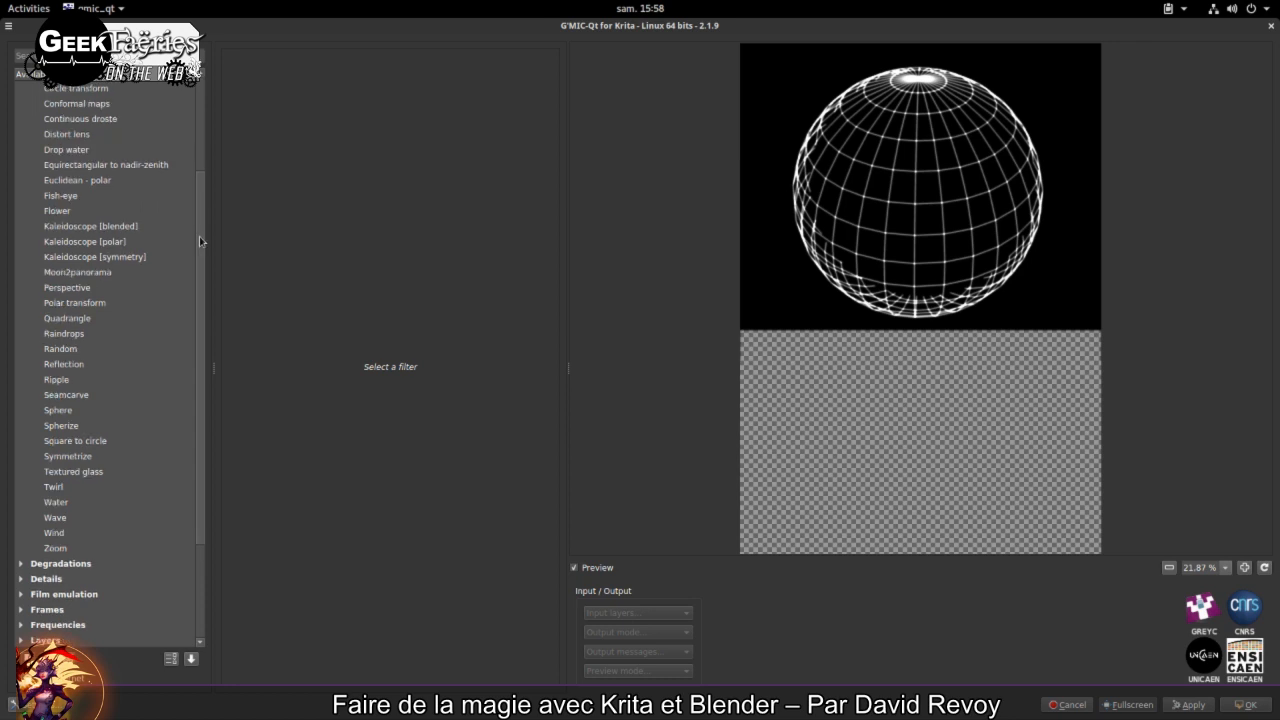
{"action": "left_click", "coordinate": [56, 519]}
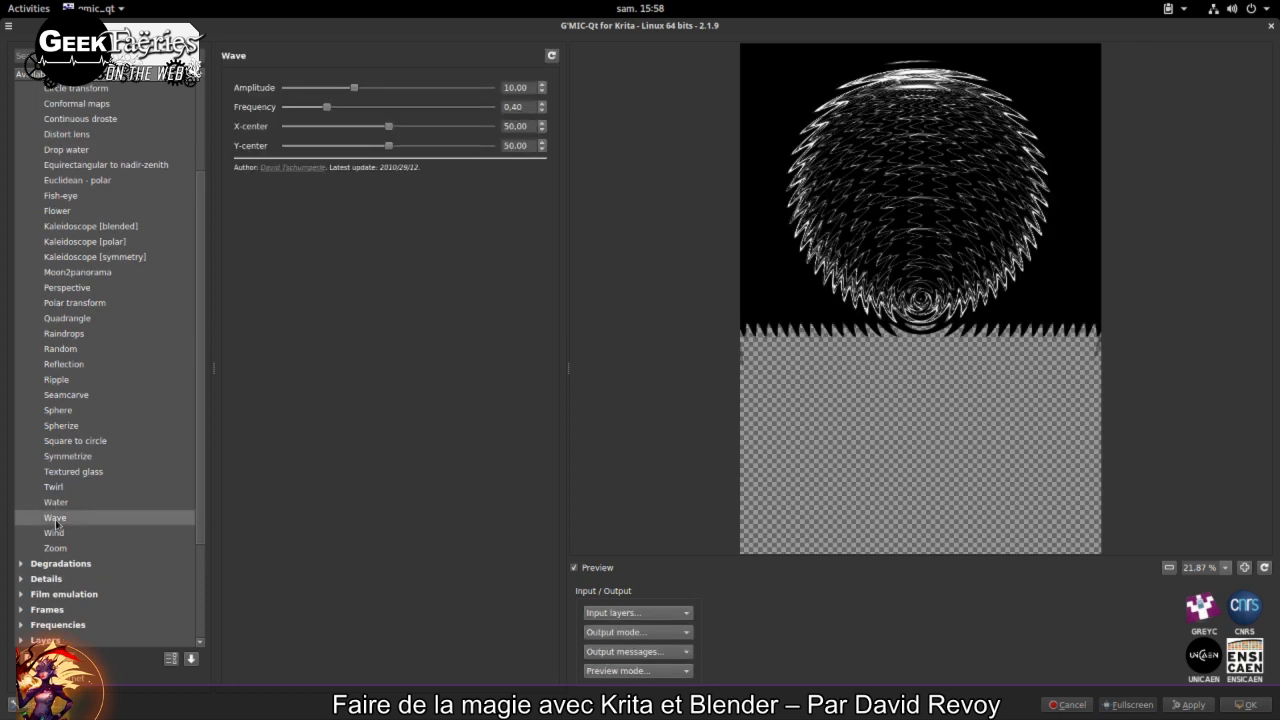
{"action": "left_click", "coordinate": [56, 504]}
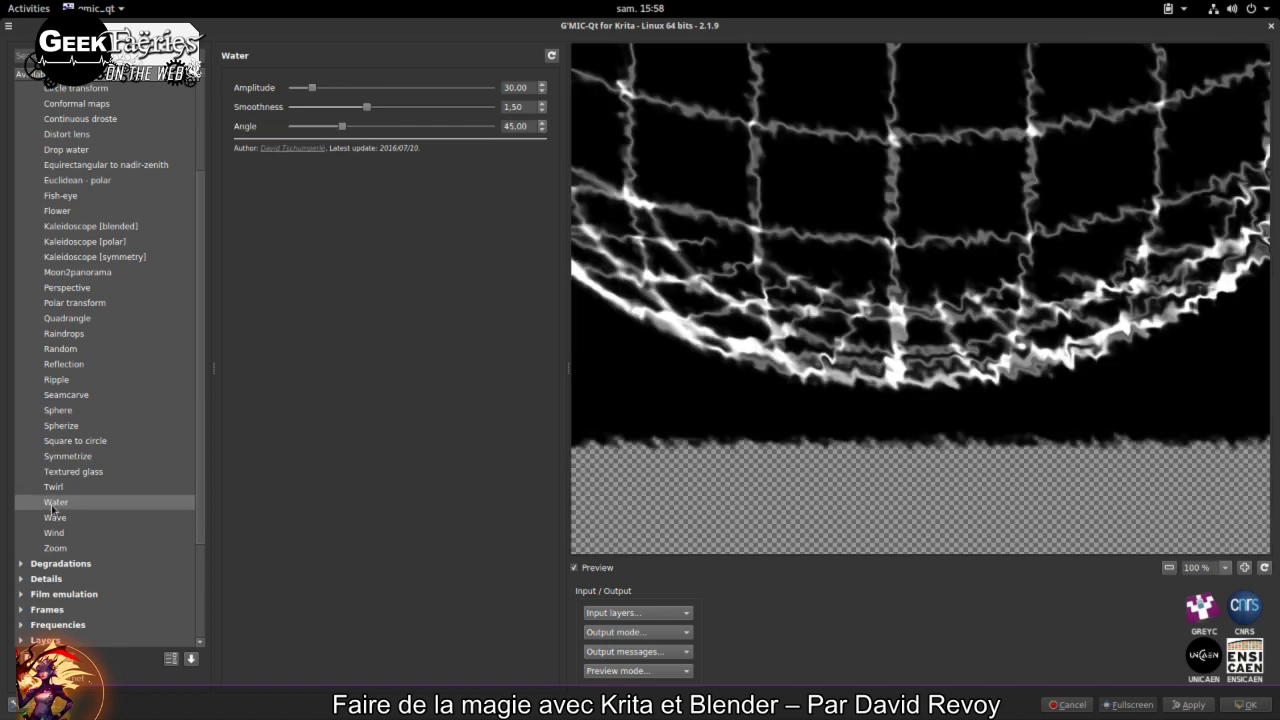
Step: Set the Water filter's amplitude to 128.40 and smoothness to 3.74, checking the distortion on the sphere's grid
{"action": "left_click_drag", "start_coordinate": [856, 234], "coordinate": [910, 333]}
{"action": "left_click_drag", "start_coordinate": [811, 199], "coordinate": [889, 349]}
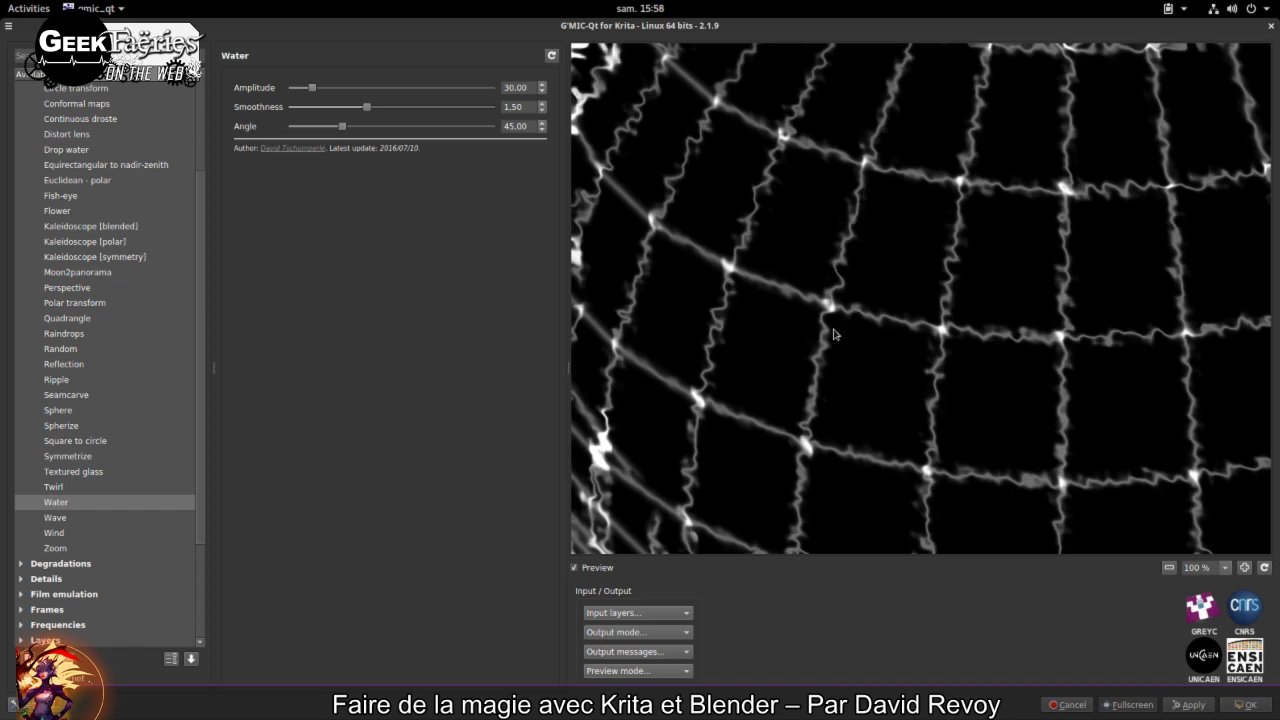
{"action": "left_click_drag", "start_coordinate": [312, 89], "coordinate": [377, 89]}
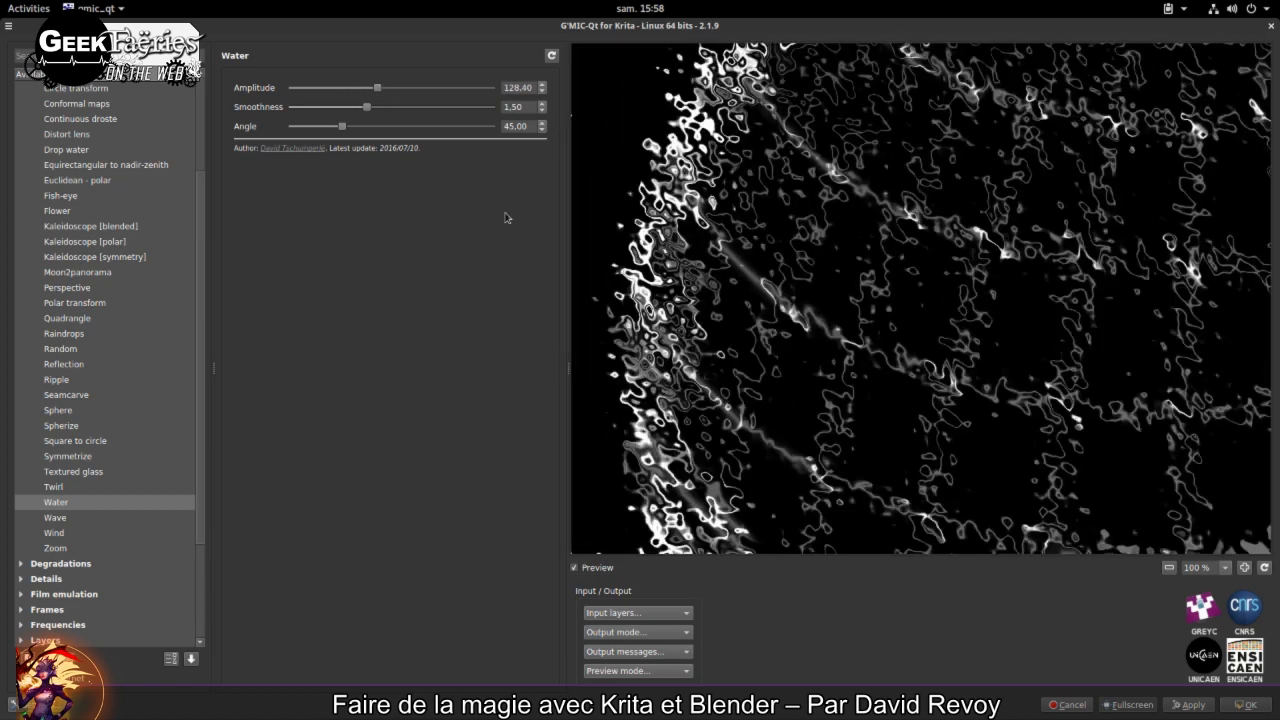
{"action": "left_click_drag", "start_coordinate": [367, 108], "coordinate": [479, 109]}
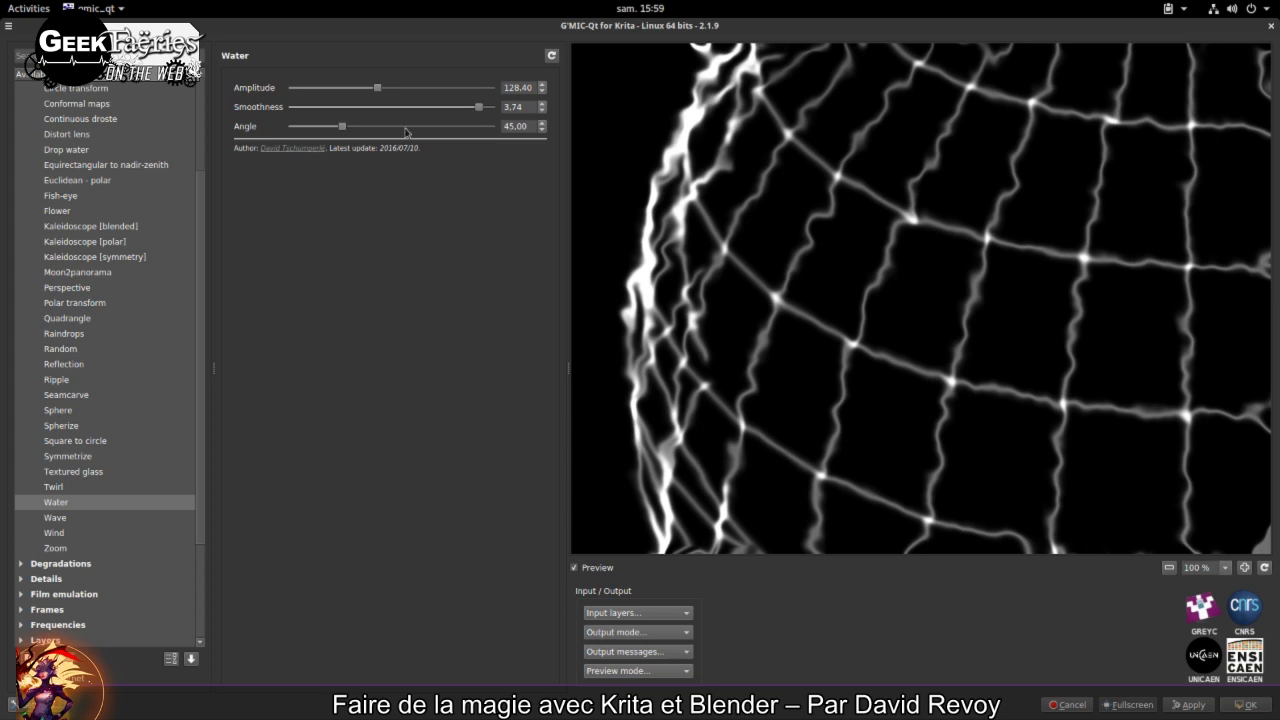
Step: Inspect the Water distortion across the sphere grid and compare it with previews of the Wave and Twirl filters
{"action": "left_click_drag", "start_coordinate": [890, 185], "coordinate": [812, 305]}
{"action": "left_click_drag", "start_coordinate": [938, 335], "coordinate": [924, 234]}
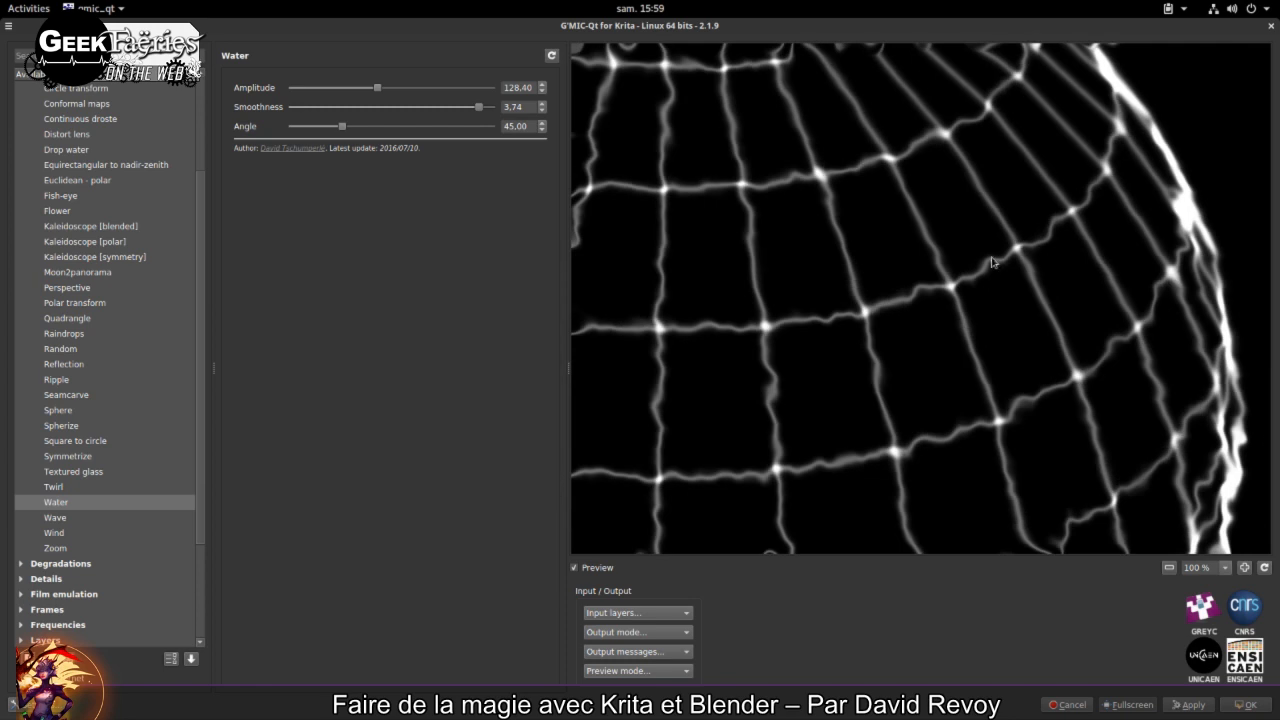
{"action": "left_click_drag", "start_coordinate": [1026, 209], "coordinate": [971, 366]}
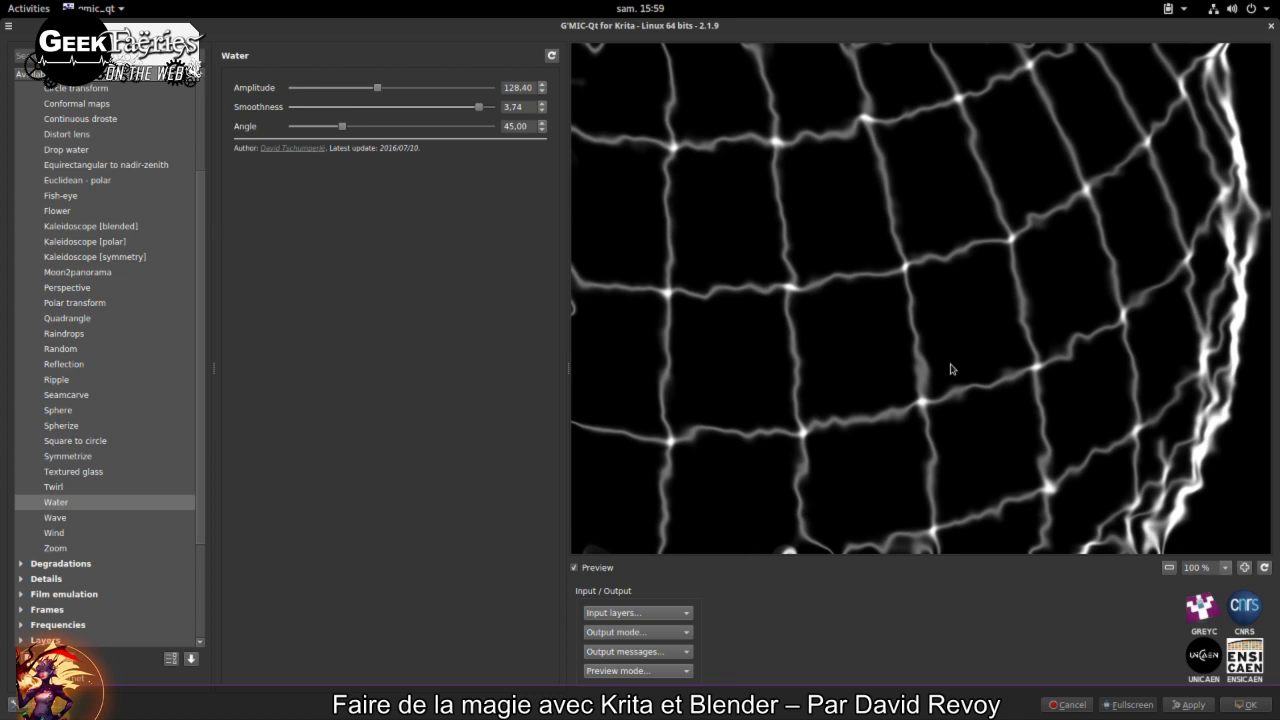
{"action": "left_click", "coordinate": [52, 517]}
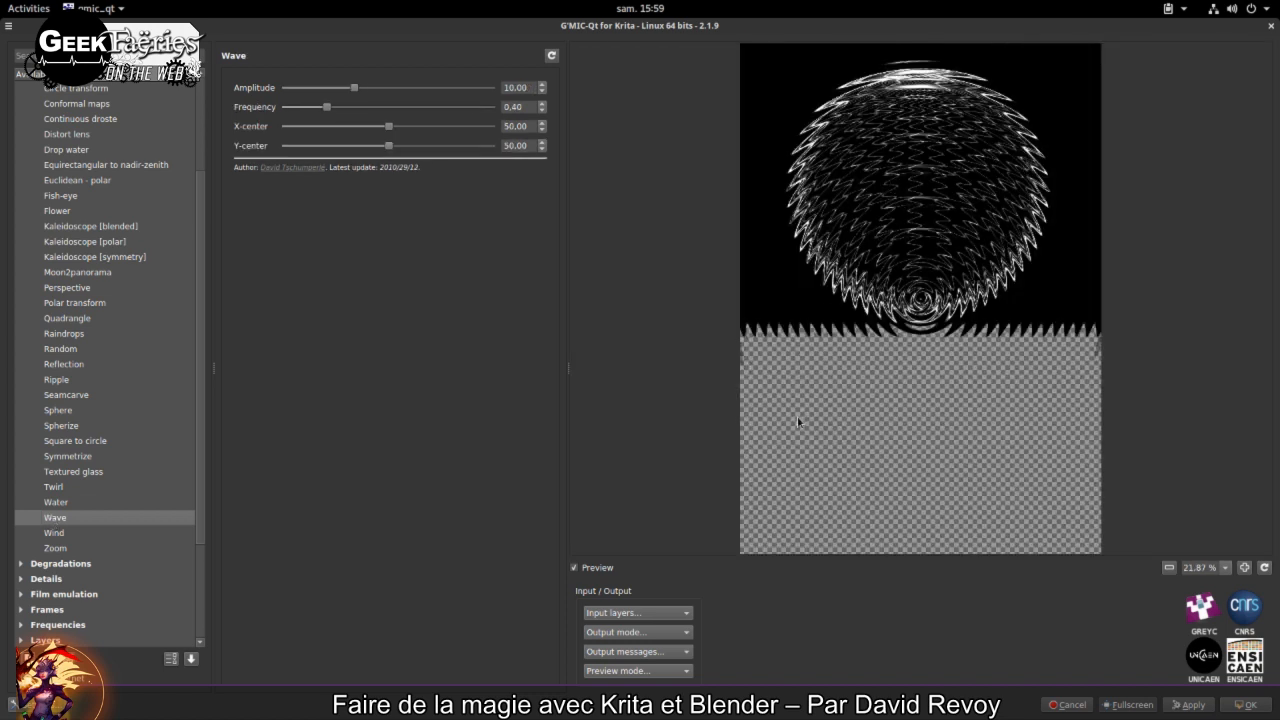
{"action": "left_click", "coordinate": [55, 487]}
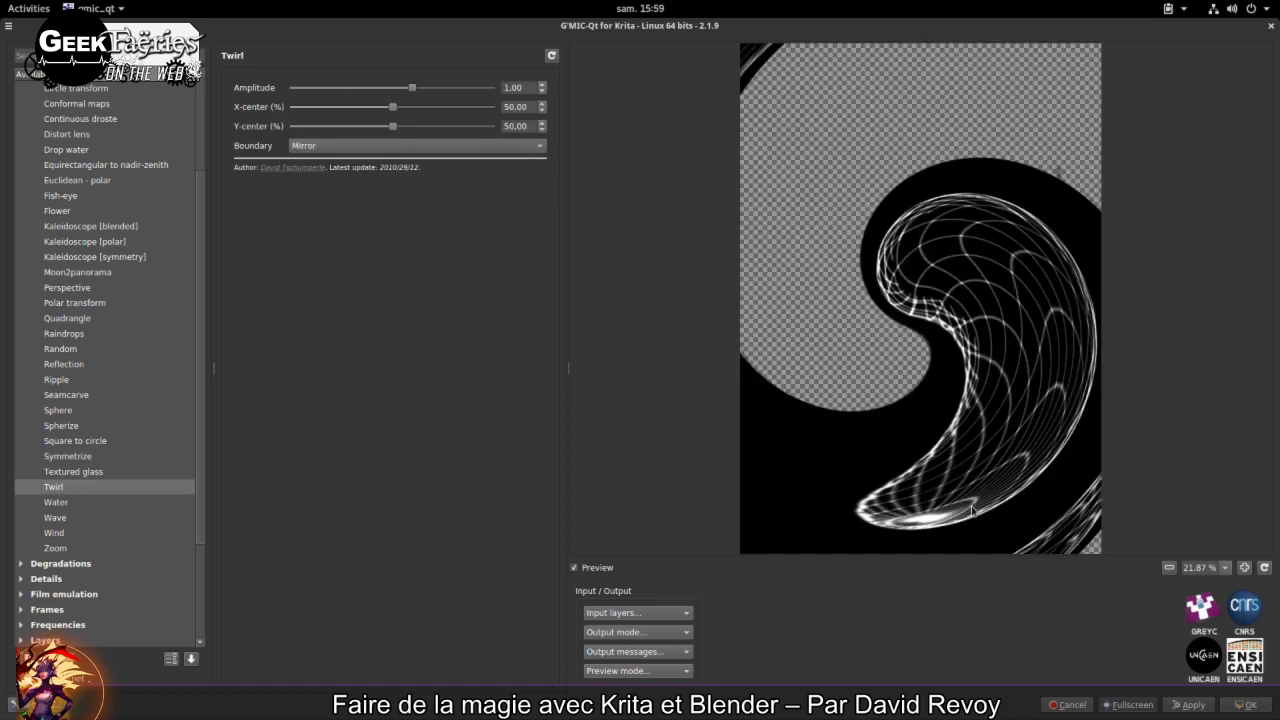
{"action": "left_click", "coordinate": [57, 502]}
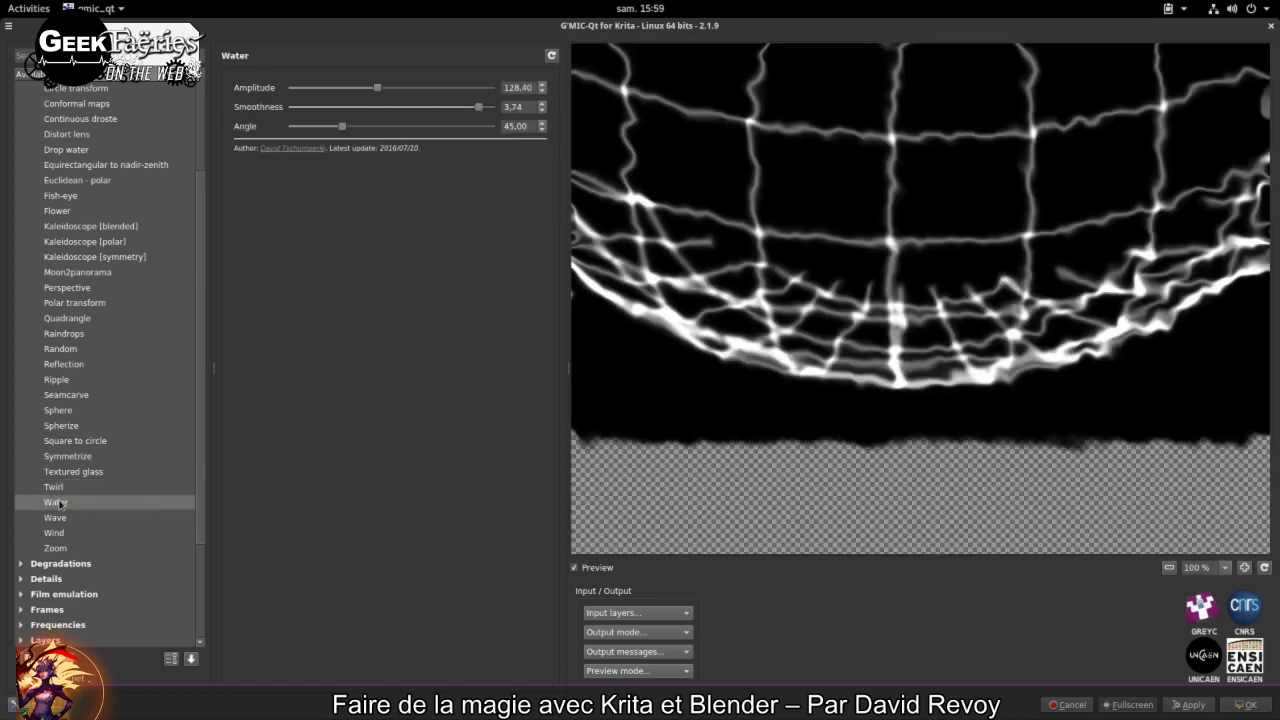
Step: Apply the Water filter with amplitude 128.40, smoothness 3.74 and angle 45 to the sphere grid after checking its preview
{"action": "left_click_drag", "start_coordinate": [822, 157], "coordinate": [865, 313]}
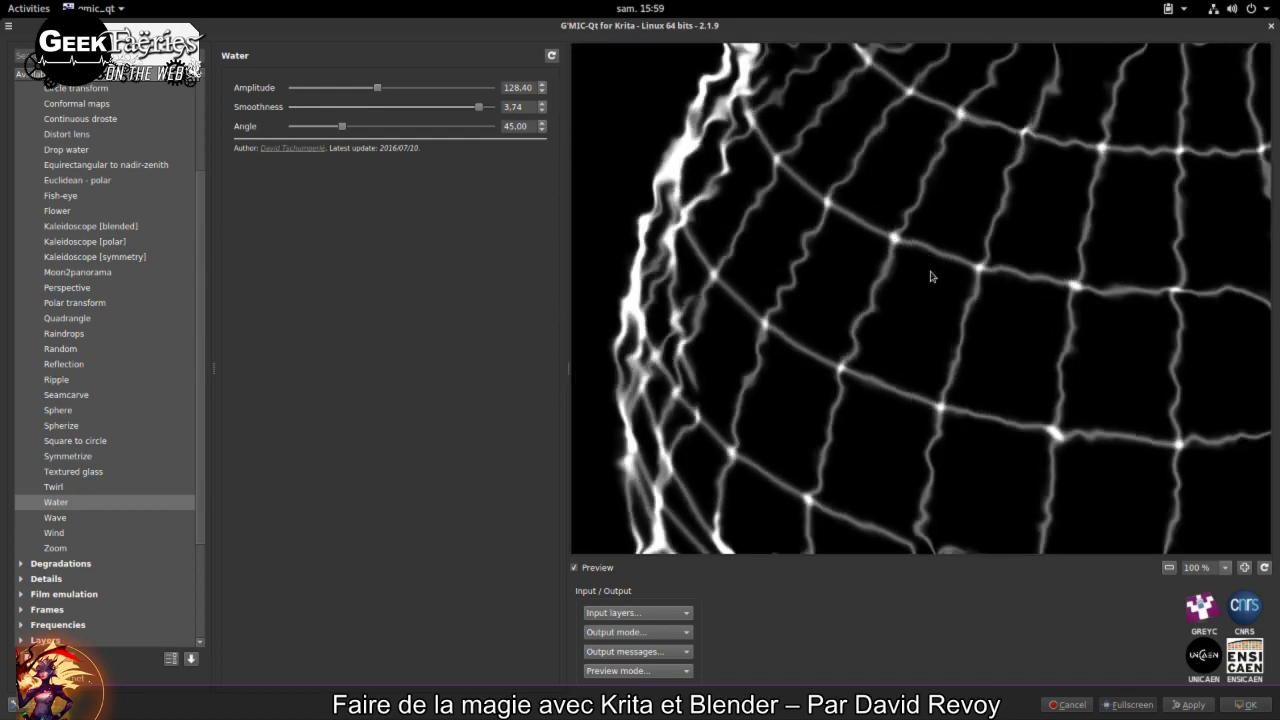
{"action": "left_click_drag", "start_coordinate": [937, 251], "coordinate": [1011, 351]}
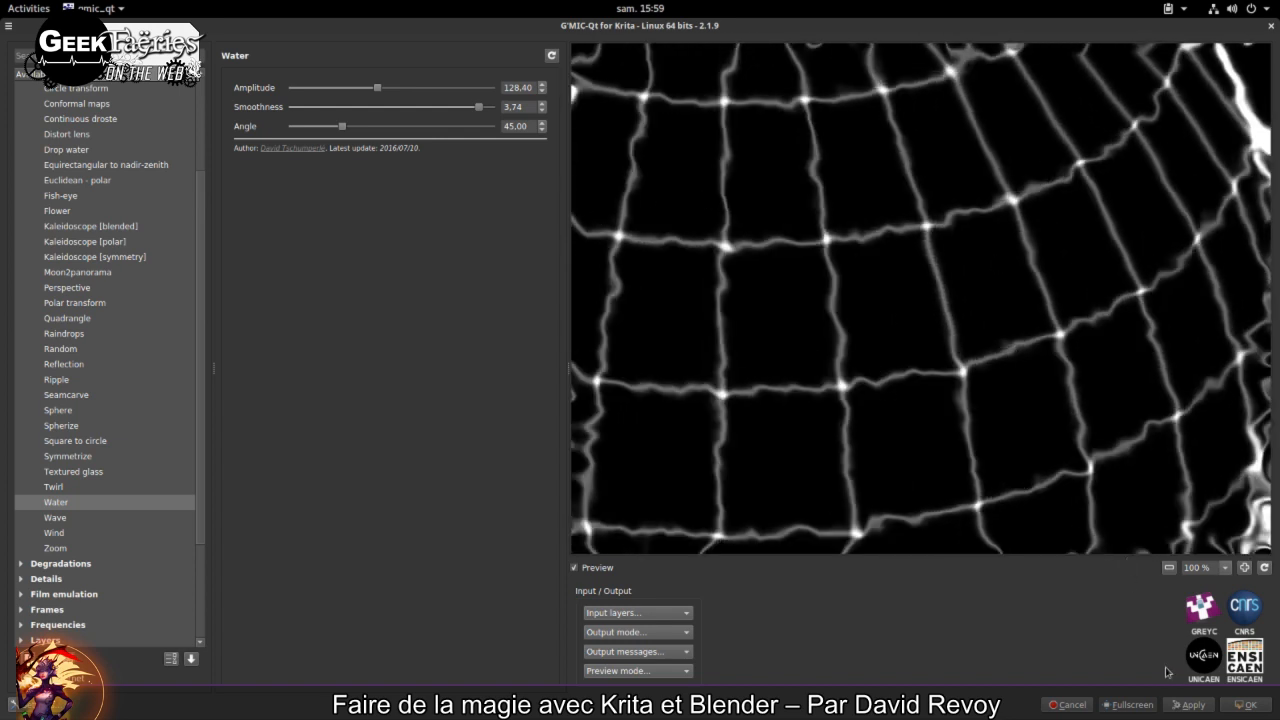
{"action": "left_click", "coordinate": [1252, 705]}
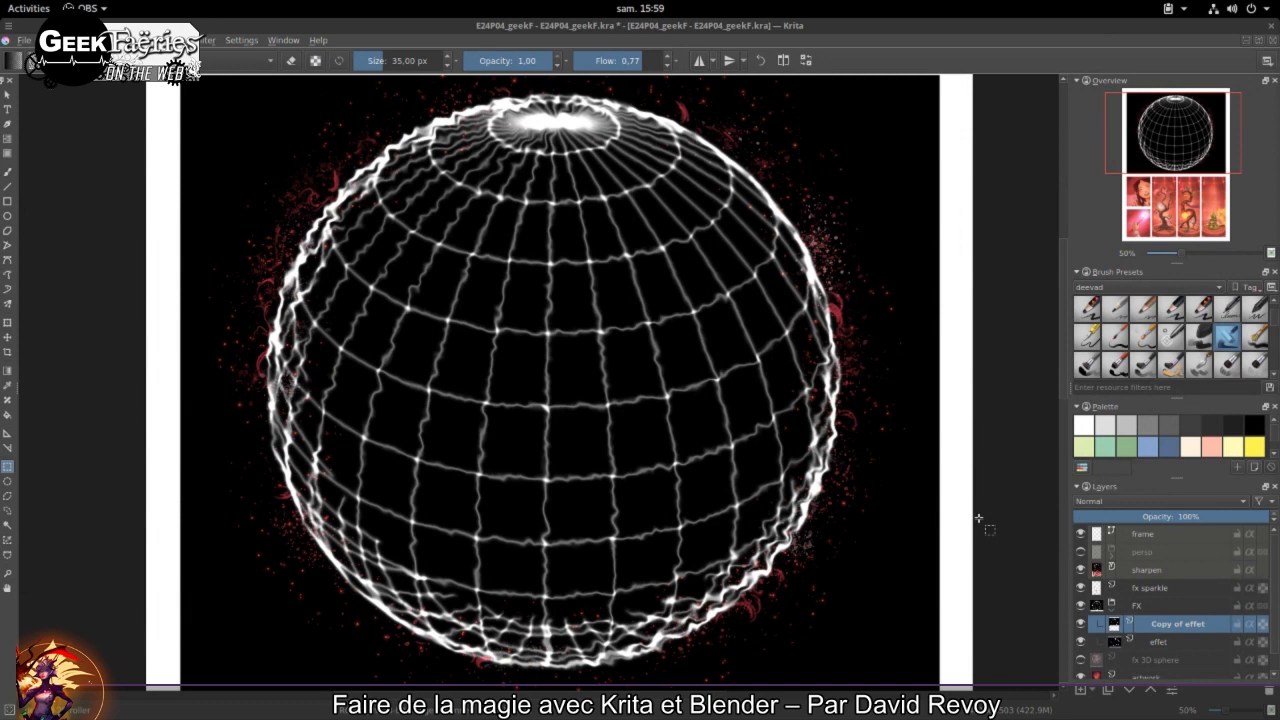
Step: Compare the distorted copy with the straight-lined original by toggling the copy's visibility, and delete the original effet layer
{"action": "key", "text": "1"}
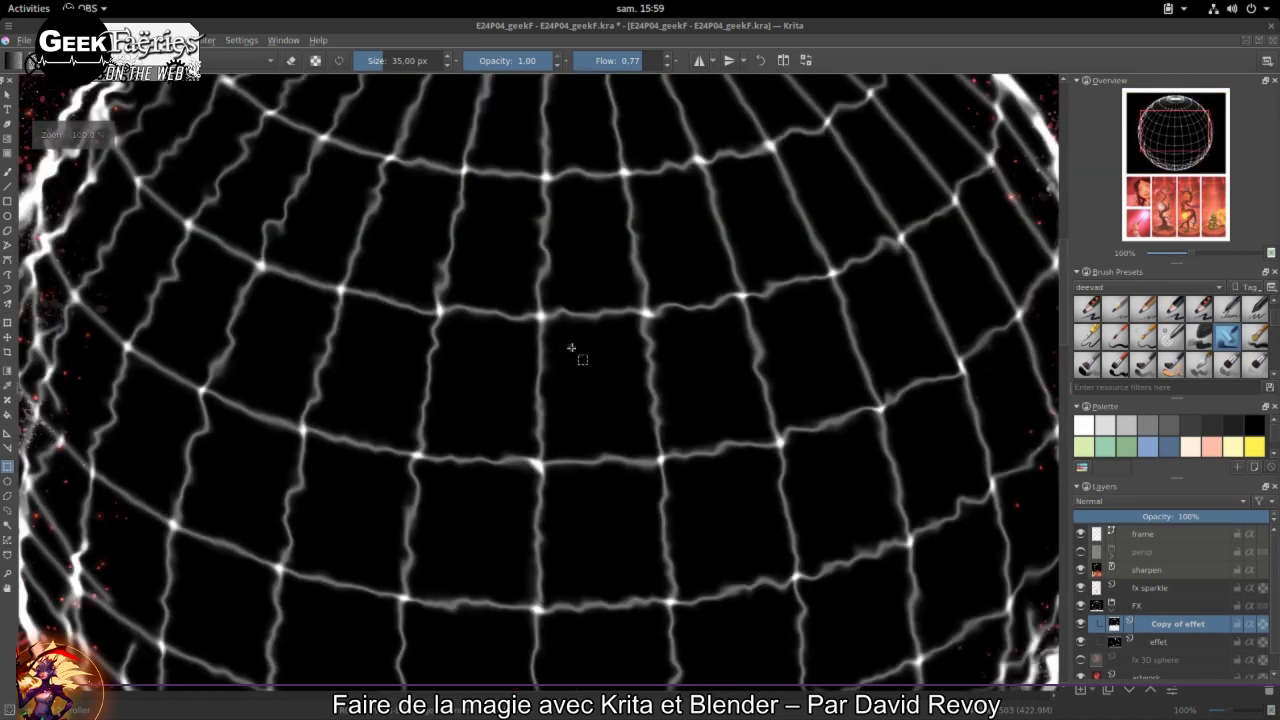
{"action": "key", "text": "minus"}
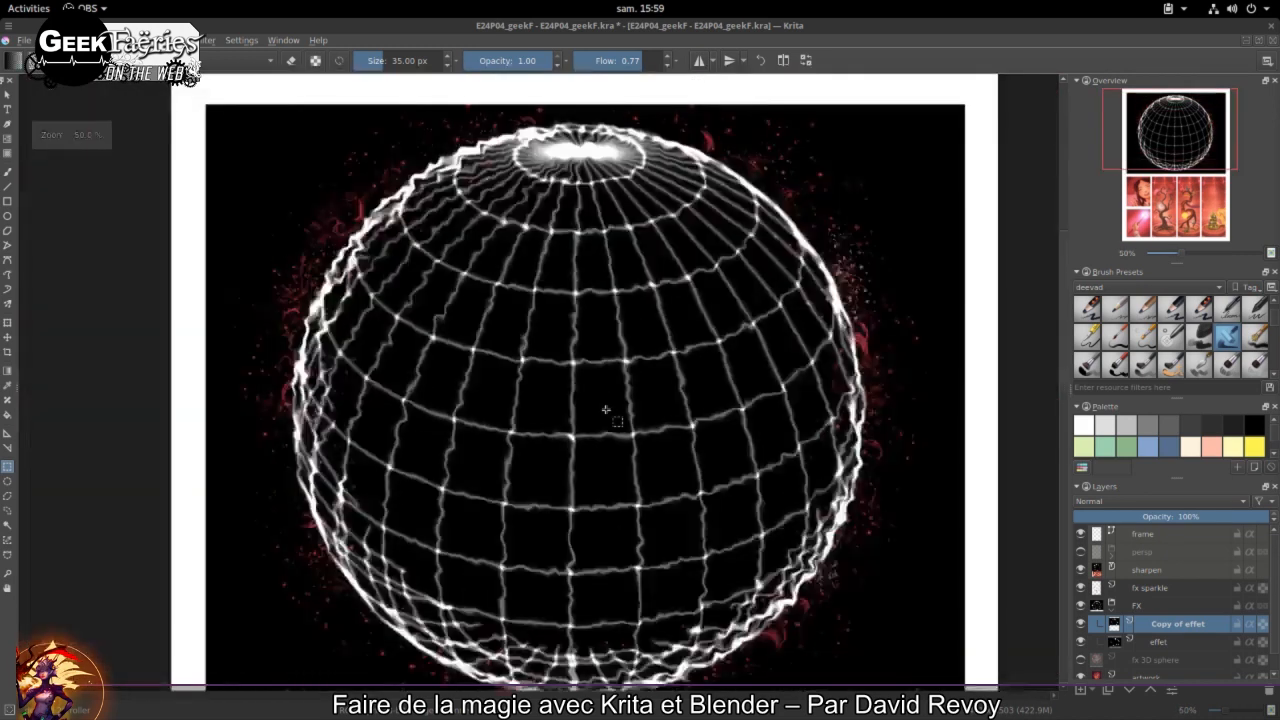
{"action": "left_click", "coordinate": [1176, 644]}
{"action": "left_click", "coordinate": [1080, 624]}
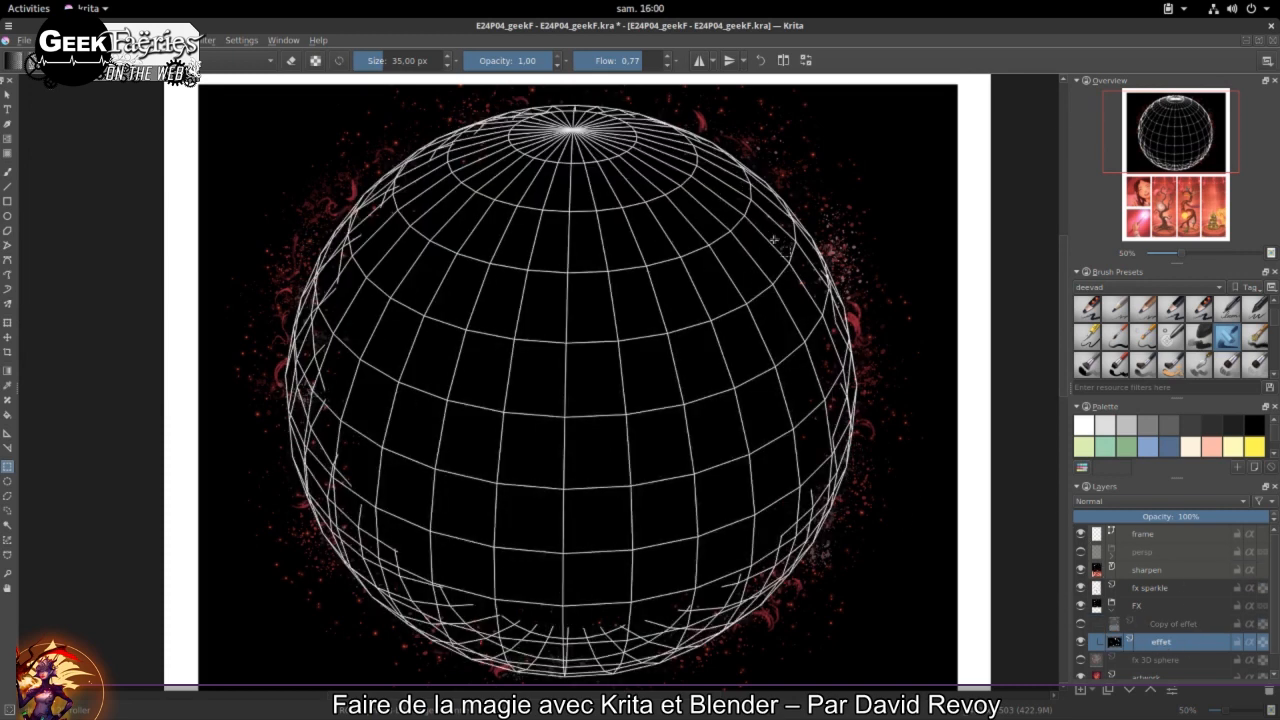
{"action": "left_click", "coordinate": [1080, 624]}
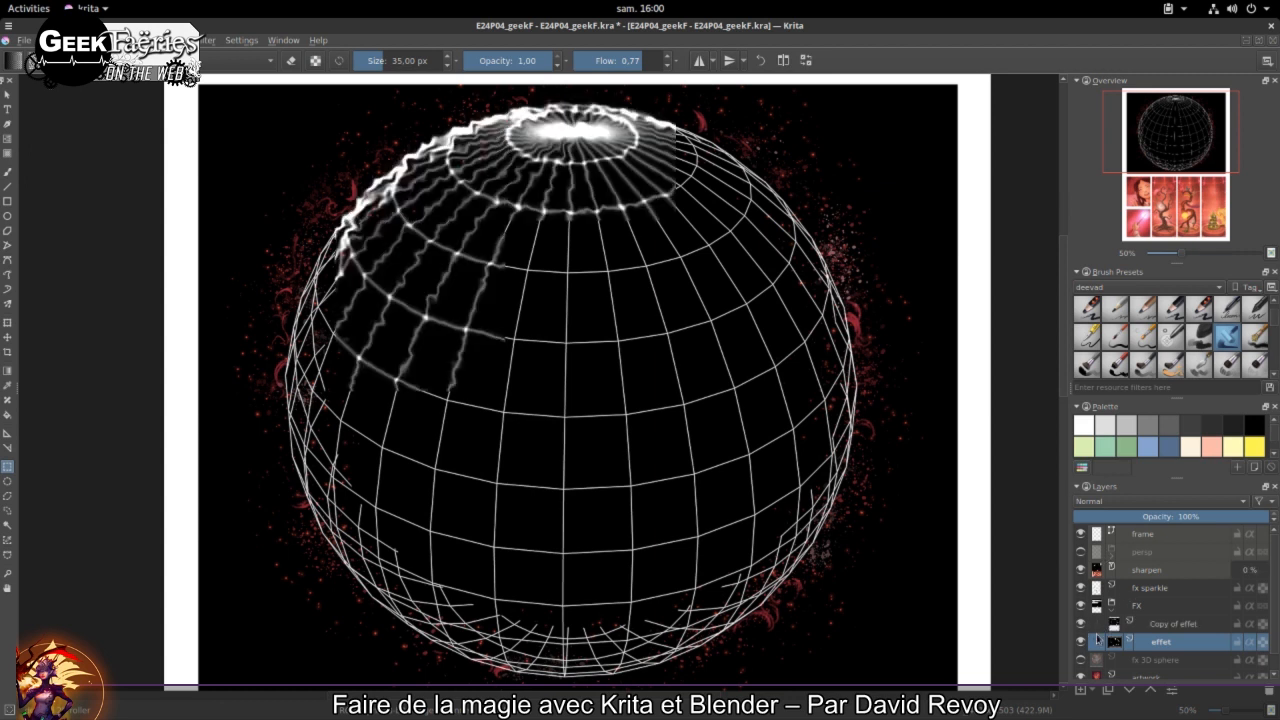
{"action": "left_click", "coordinate": [1271, 690]}
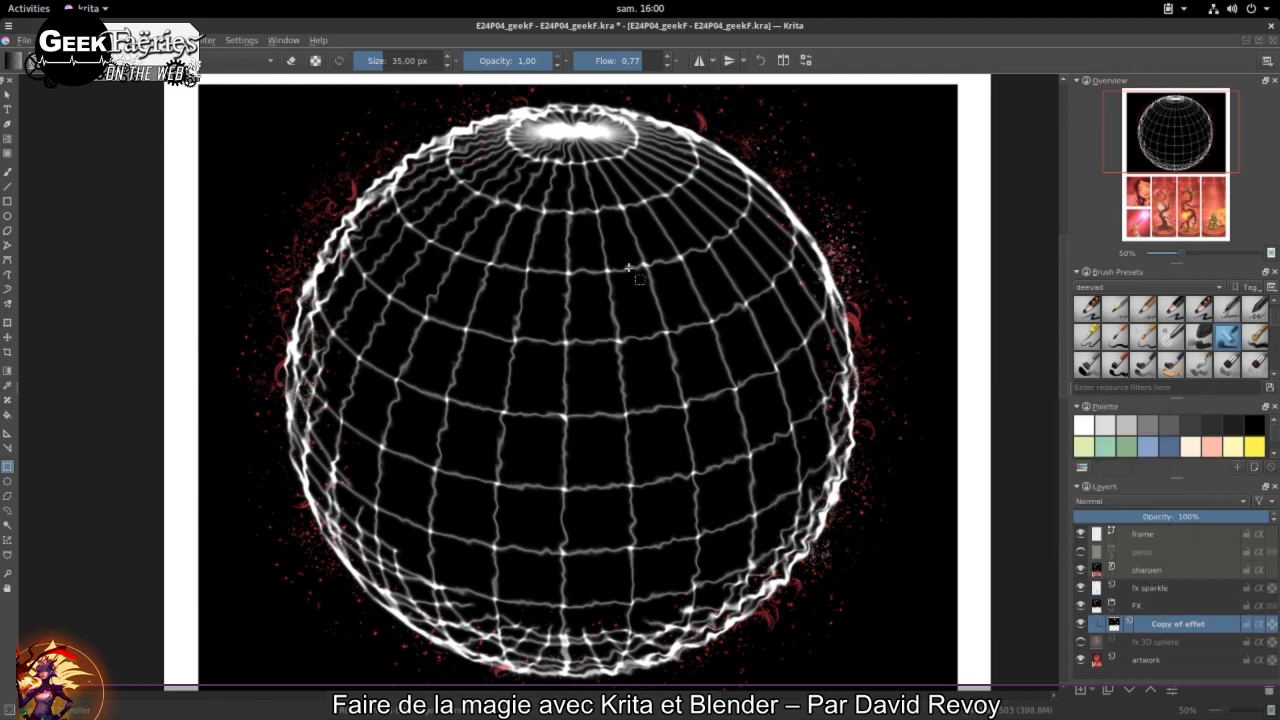
Step: Apply the Color to Alpha filter to the Copy of effet layer, with black as the colour turned transparent
{"action": "scroll", "coordinate": [634, 269], "scroll_direction": "up", "scroll_amount": 8}
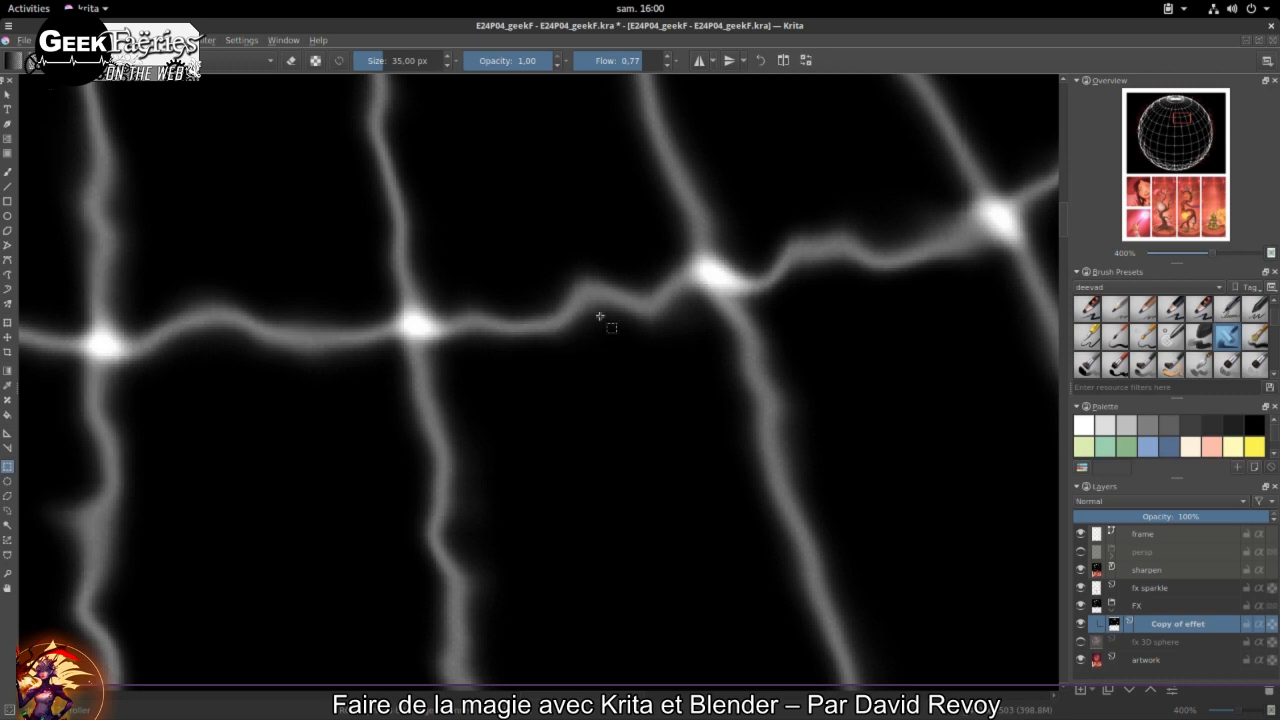
{"action": "scroll", "coordinate": [567, 314], "scroll_direction": "up", "scroll_amount": 6}
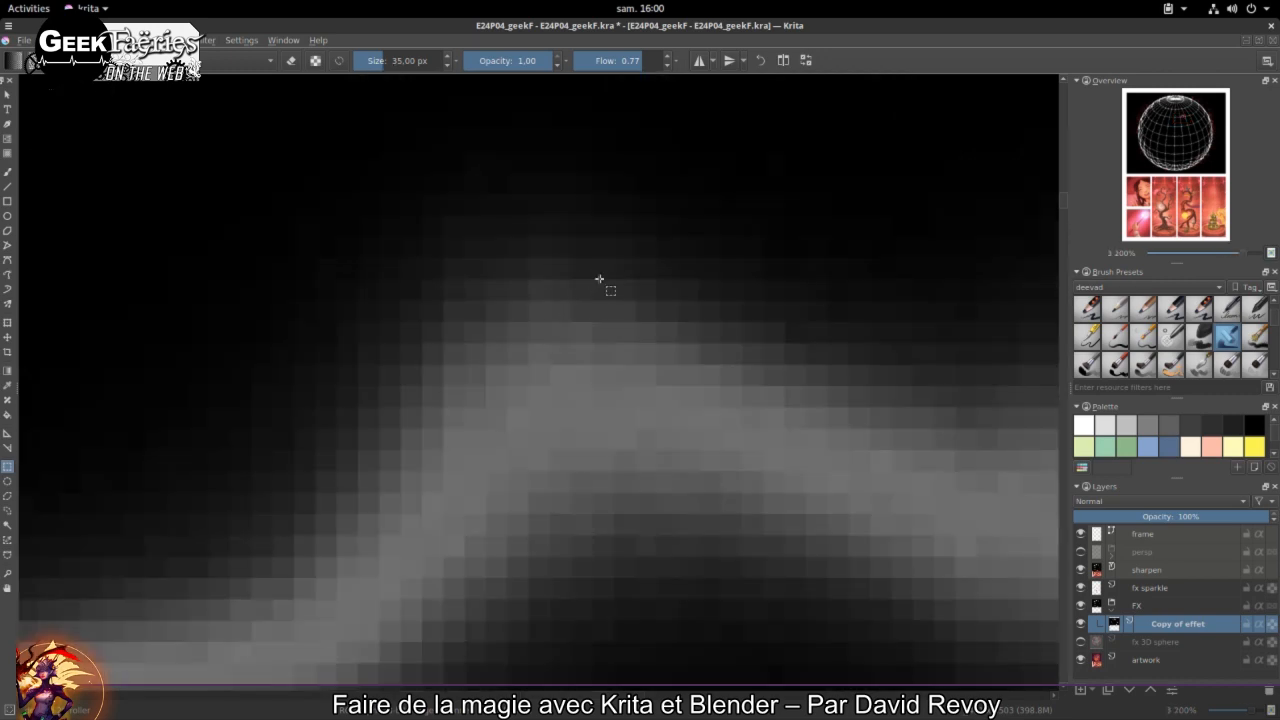
{"action": "scroll", "coordinate": [600, 282], "scroll_direction": "down", "scroll_amount": 14}
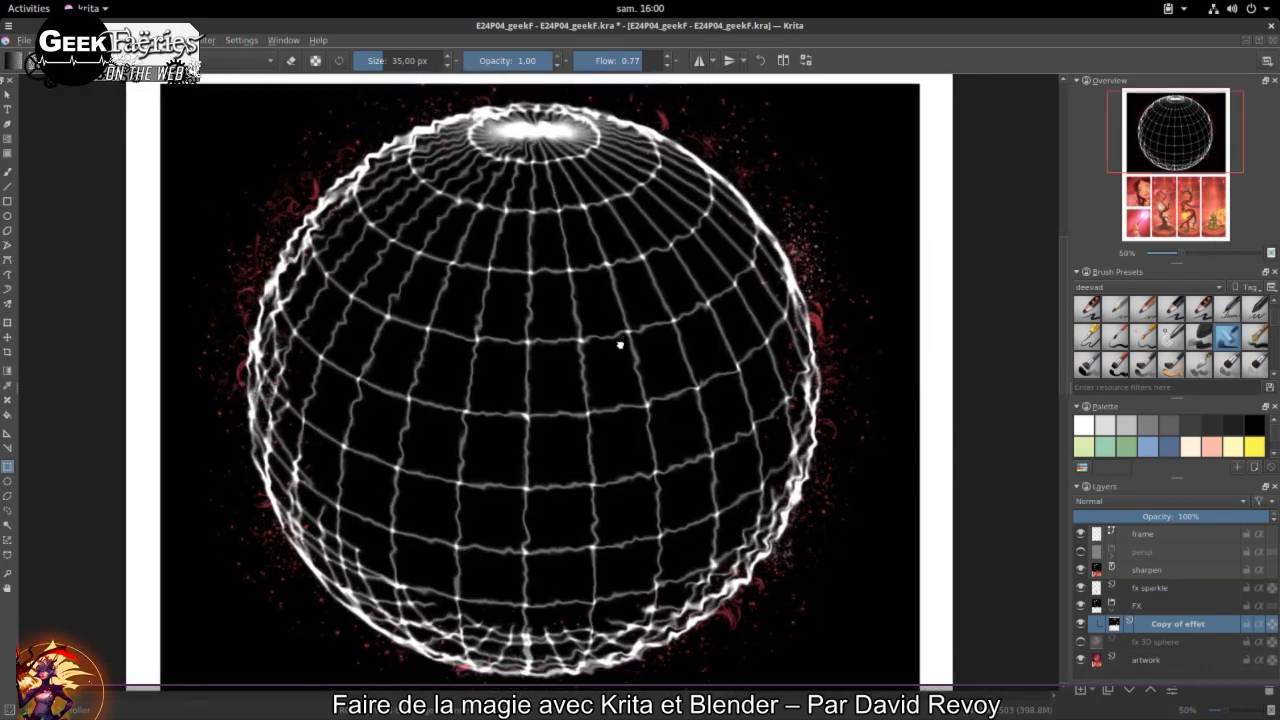
{"action": "left_click", "coordinate": [210, 41]}
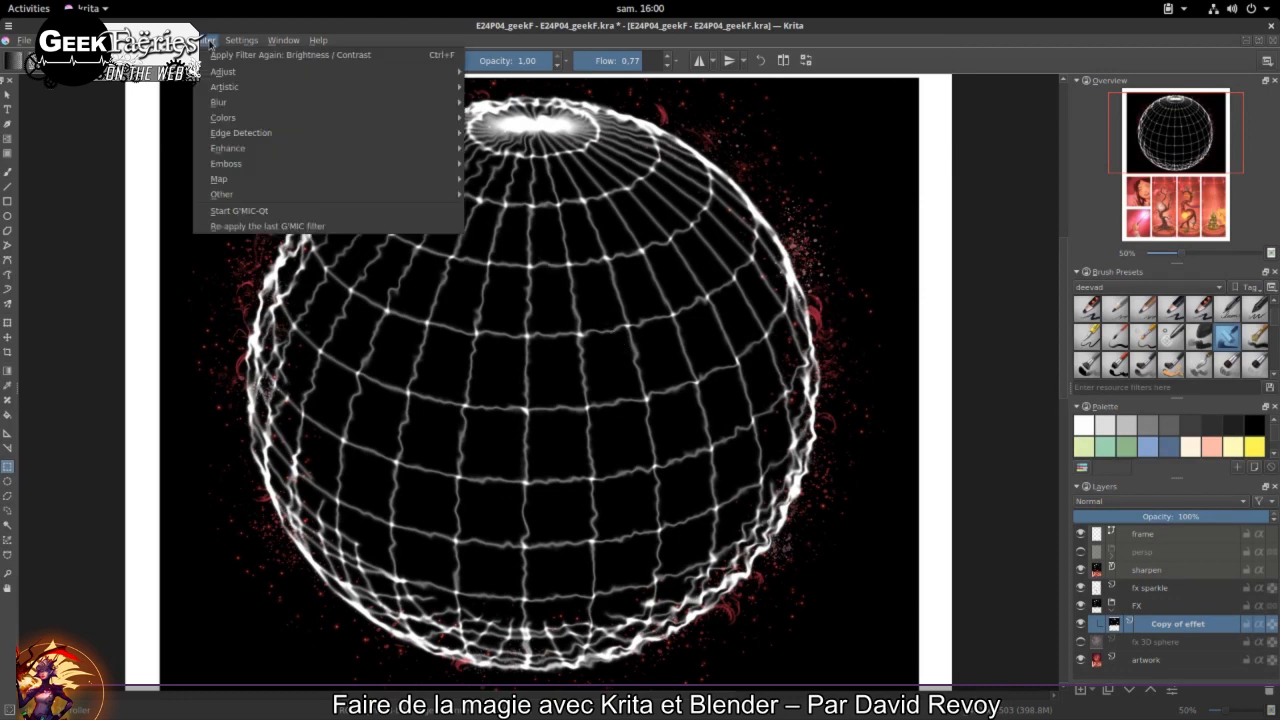
{"action": "mouse_move", "coordinate": [233, 88]}
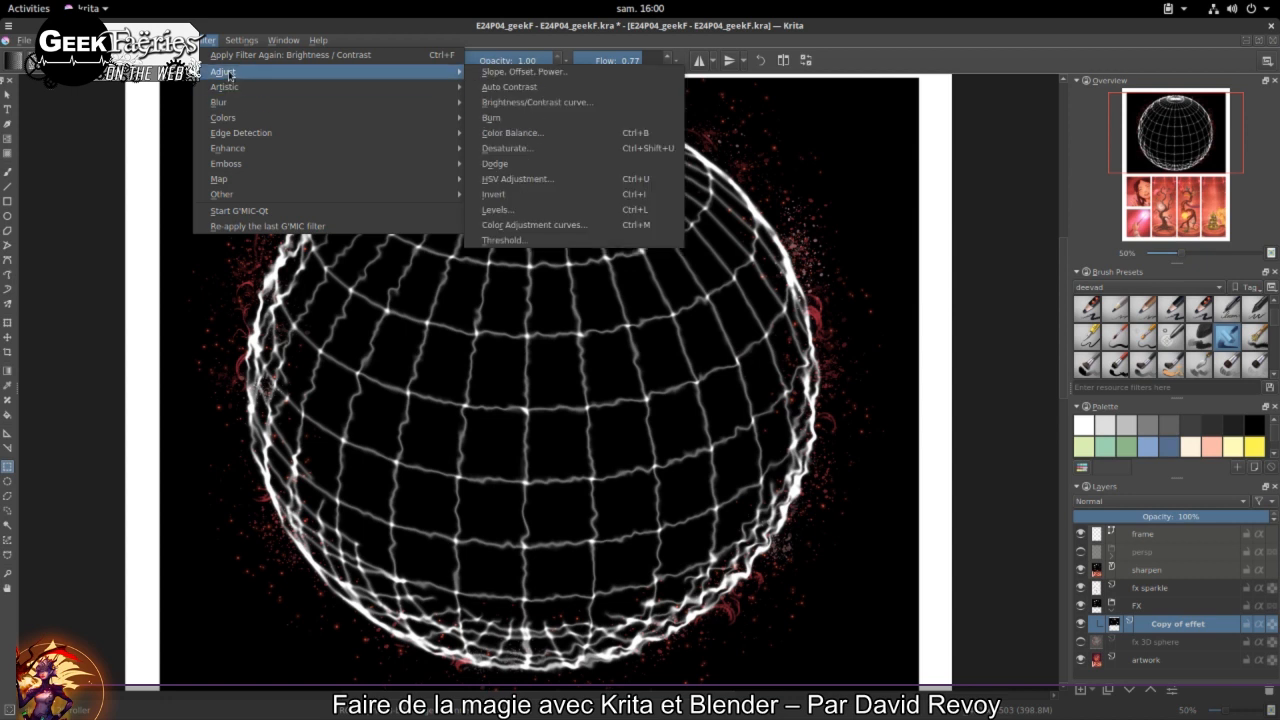
{"action": "mouse_move", "coordinate": [255, 118]}
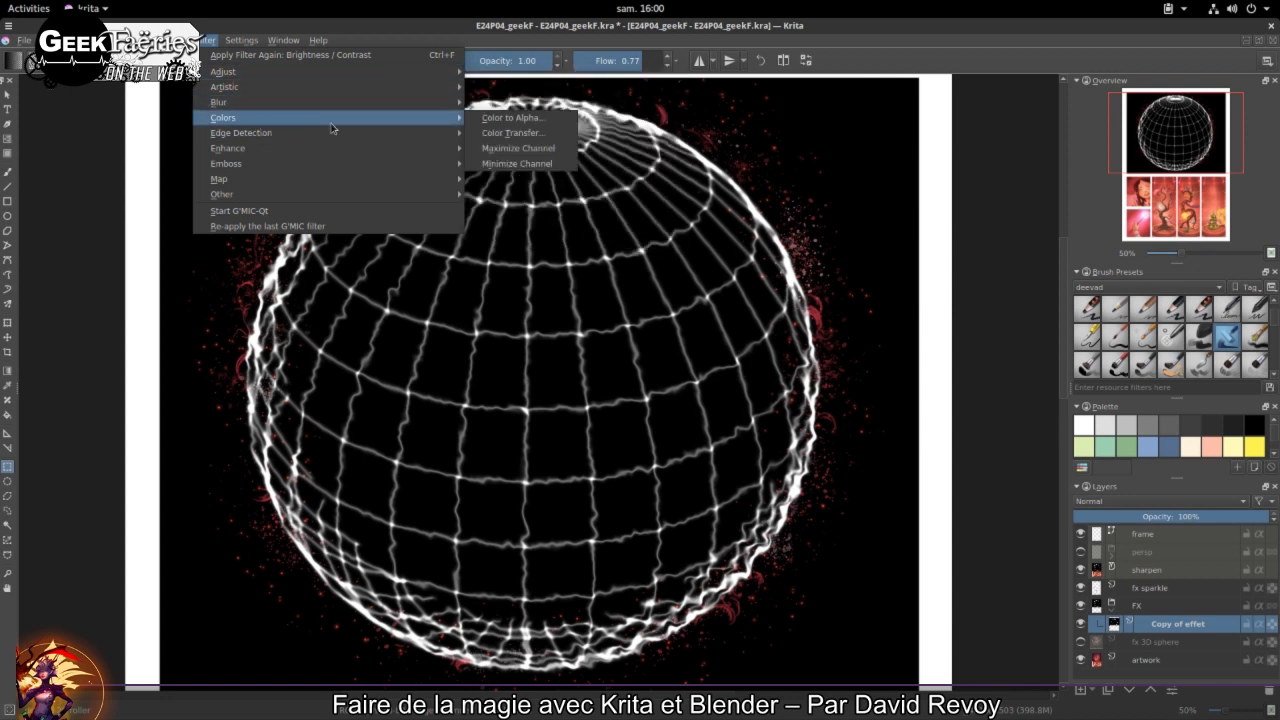
{"action": "left_click", "coordinate": [547, 121]}
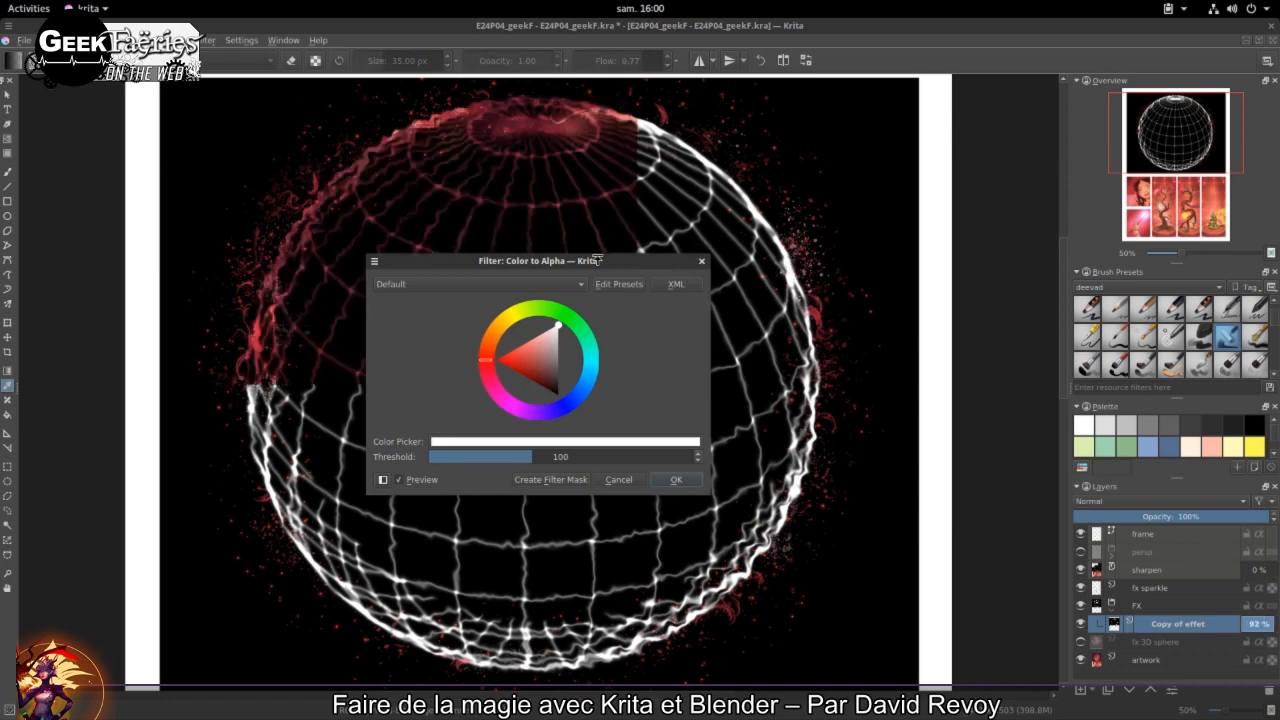
{"action": "left_click_drag", "start_coordinate": [596, 260], "coordinate": [914, 162]}
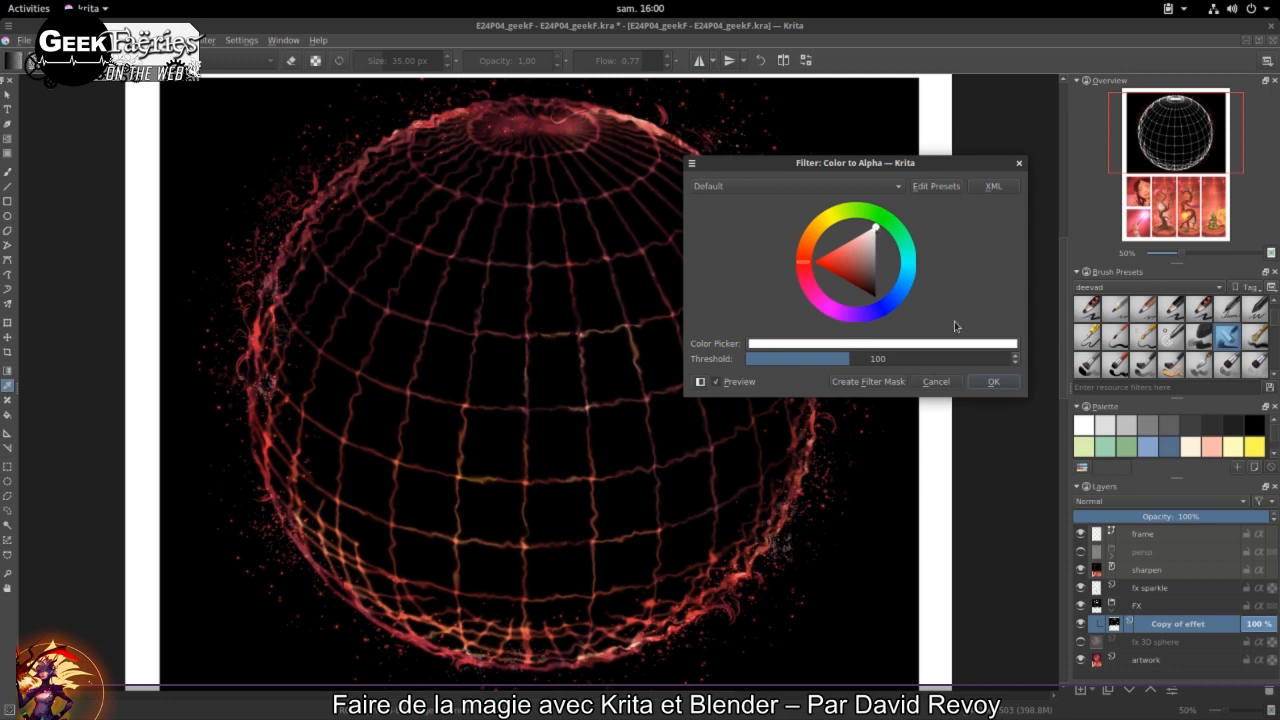
{"action": "key", "text": "alt+Tab"}
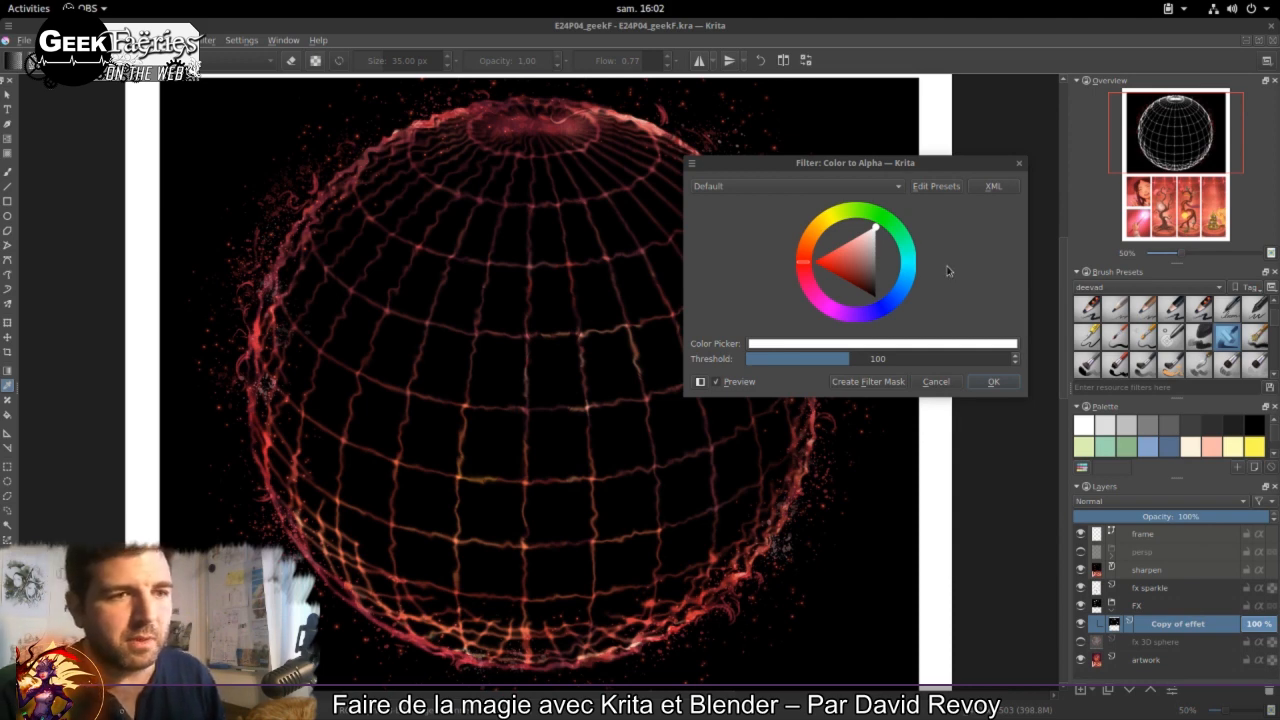
{"action": "mouse_move", "coordinate": [864, 166]}
{"action": "left_mouse_down"}
{"action": "mouse_move", "coordinate": [876, 175]}
{"action": "mouse_move", "coordinate": [878, 162]}
{"action": "left_mouse_up"}
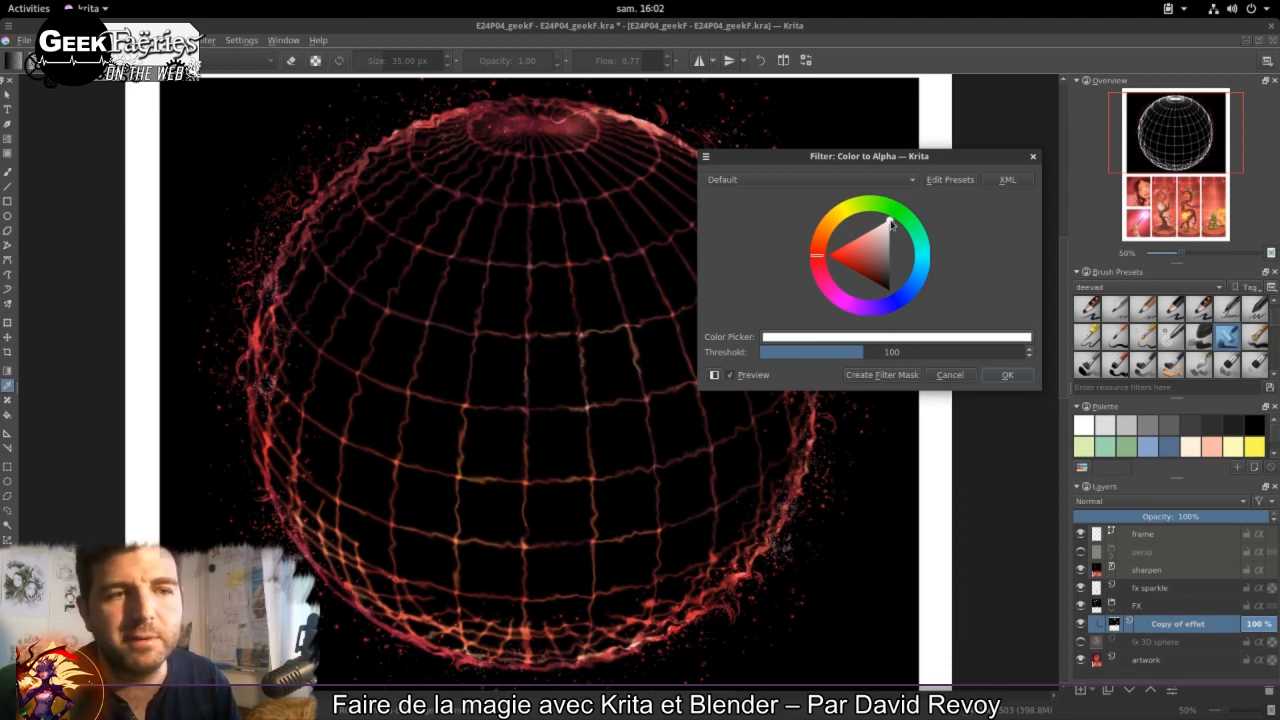
{"action": "left_click_drag", "start_coordinate": [891, 226], "coordinate": [893, 314]}
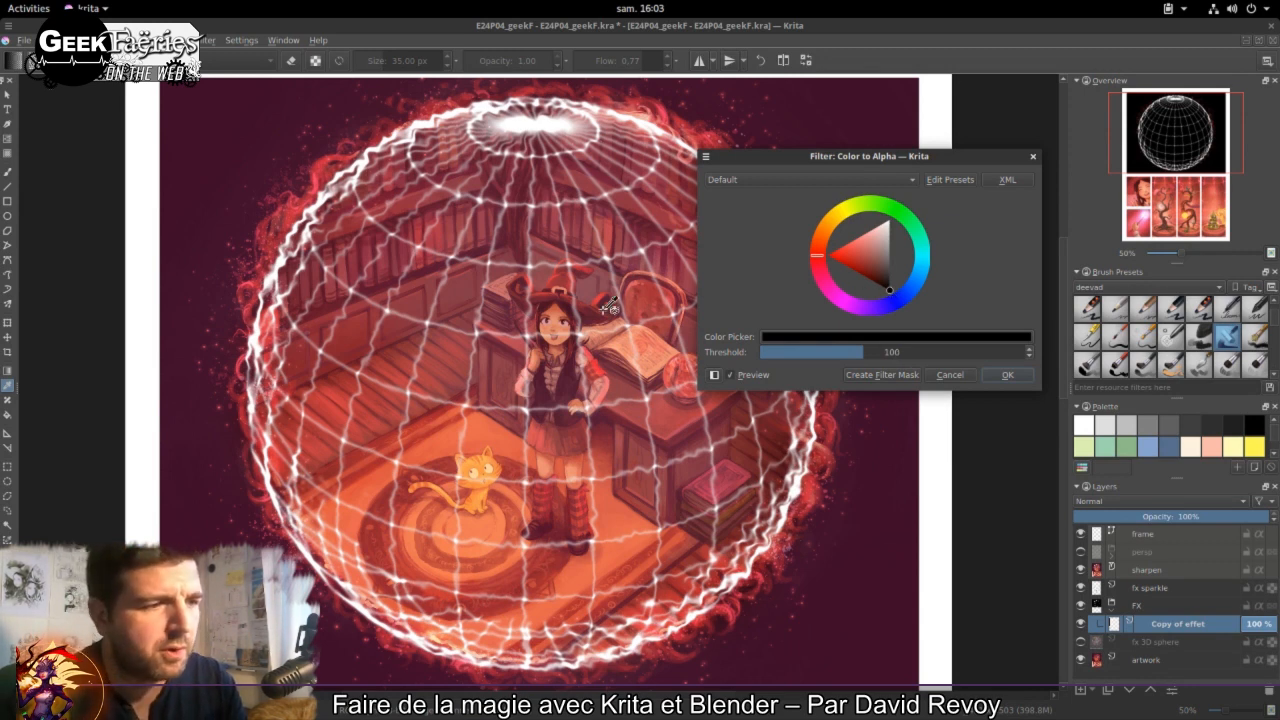
{"action": "left_click", "coordinate": [1006, 375]}
Step: Examine the grid lines over the artwork up close, and compare them with the published Episode 24 sphere panel in Firefox
{"action": "scroll", "coordinate": [762, 287], "scroll_direction": "up", "scroll_amount": 5}
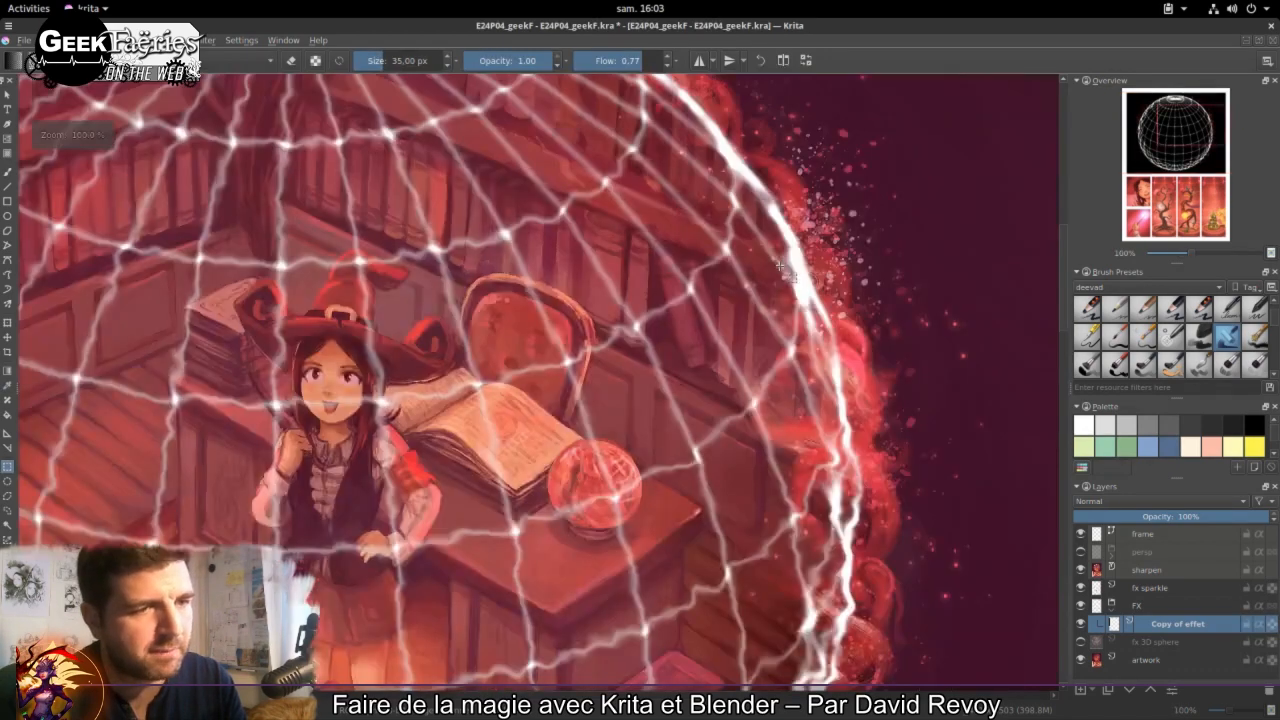
{"action": "scroll", "coordinate": [553, 232], "scroll_direction": "down", "scroll_amount": 8}
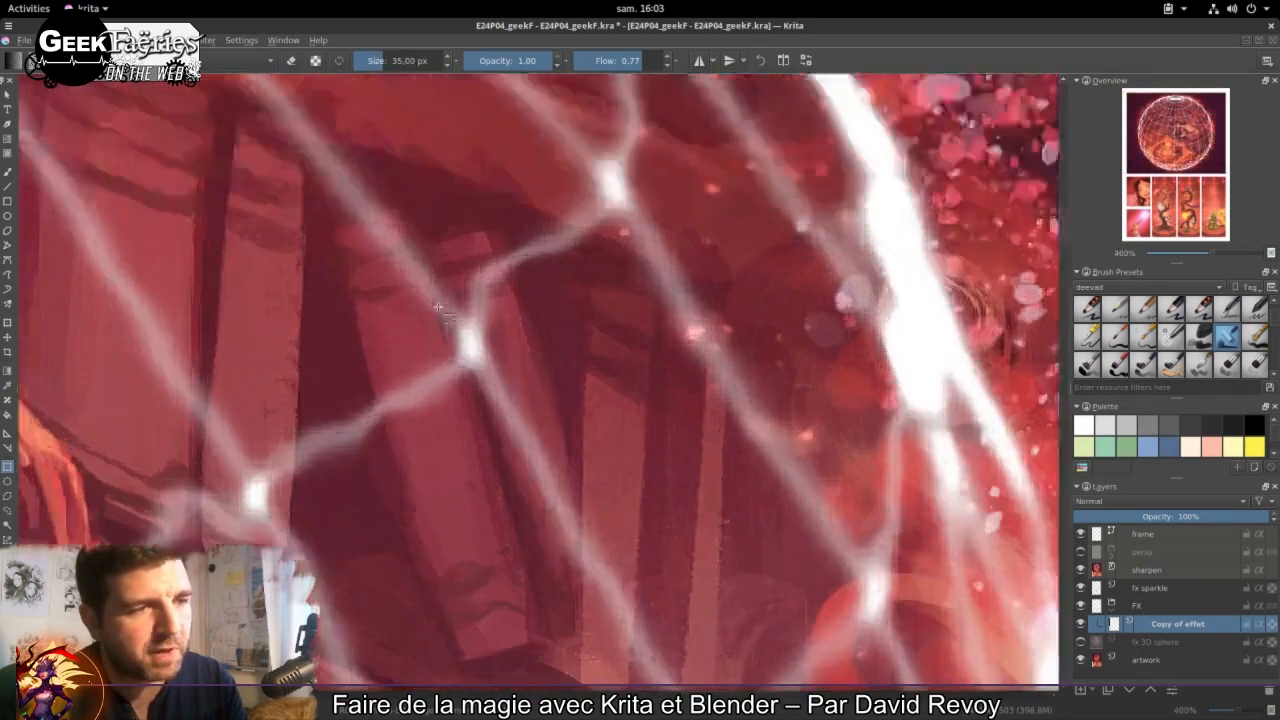
{"action": "scroll", "coordinate": [285, 352], "scroll_direction": "up", "scroll_amount": 2}
{"action": "scroll", "coordinate": [418, 318], "scroll_direction": "up", "scroll_amount": 6}
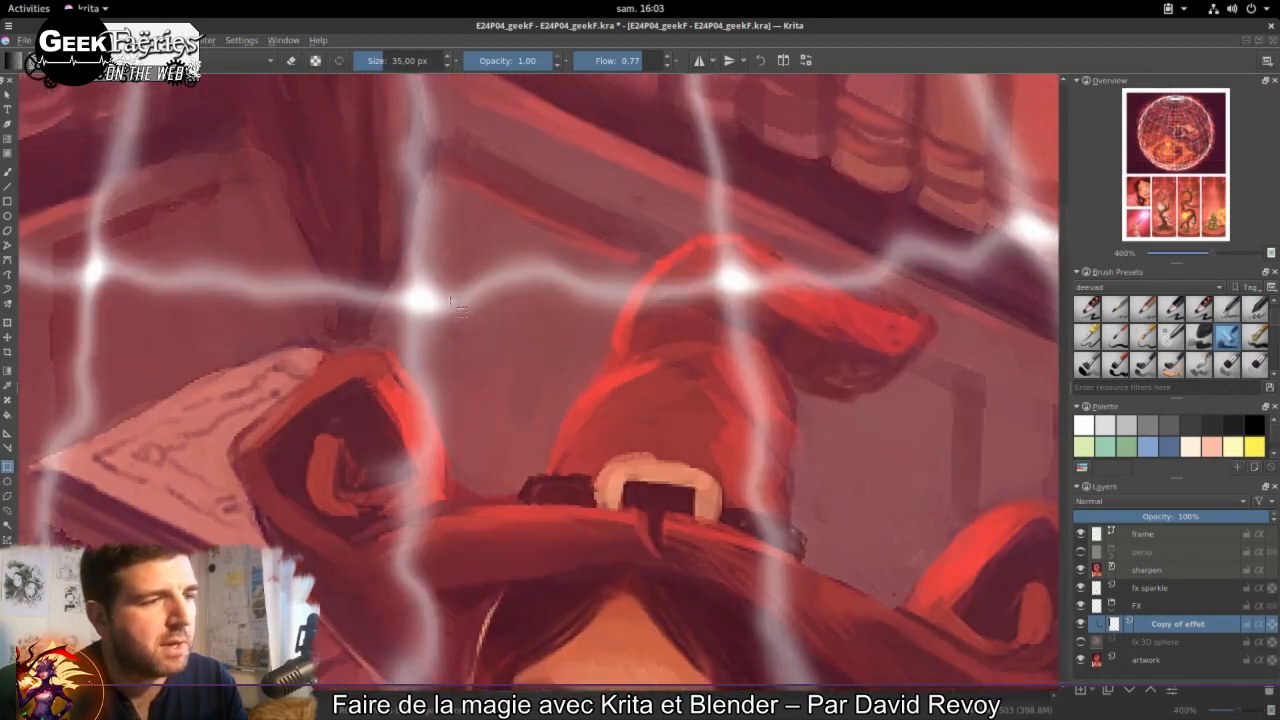
{"action": "key", "text": "super"}
{"action": "left_click", "coordinate": [485, 260]}
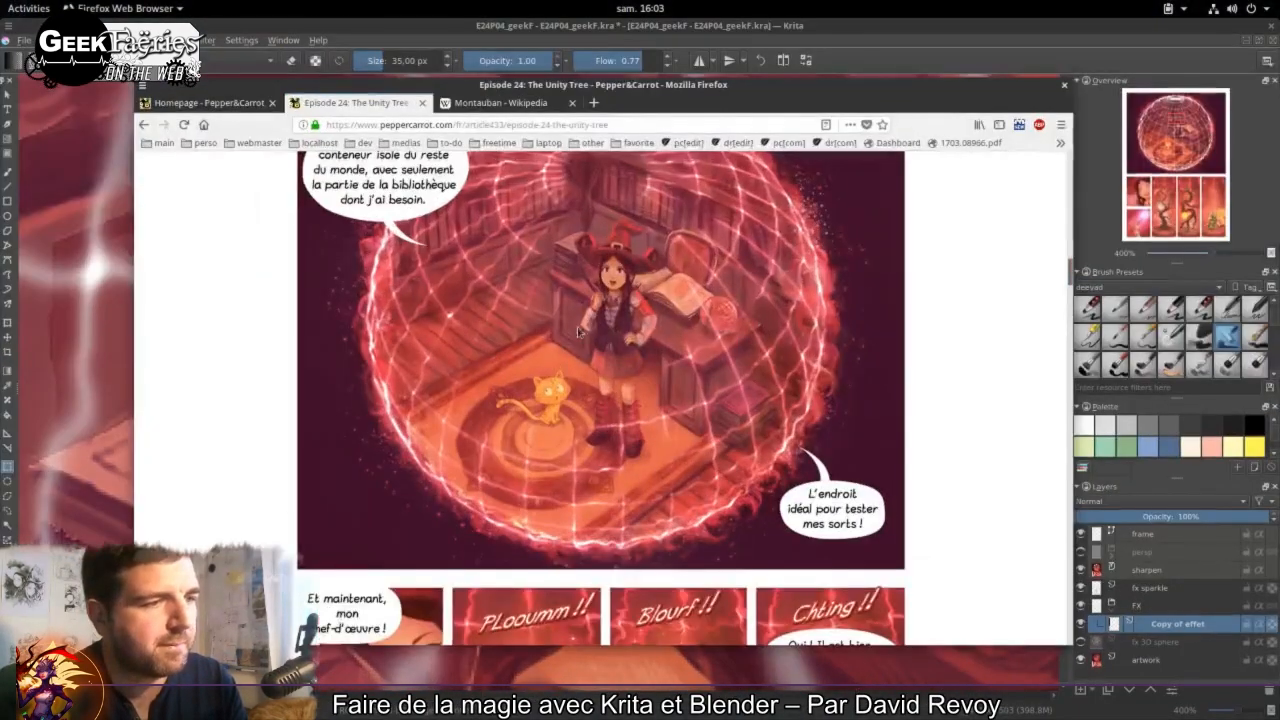
{"action": "scroll", "coordinate": [537, 245], "scroll_direction": "up", "scroll_amount": 1}
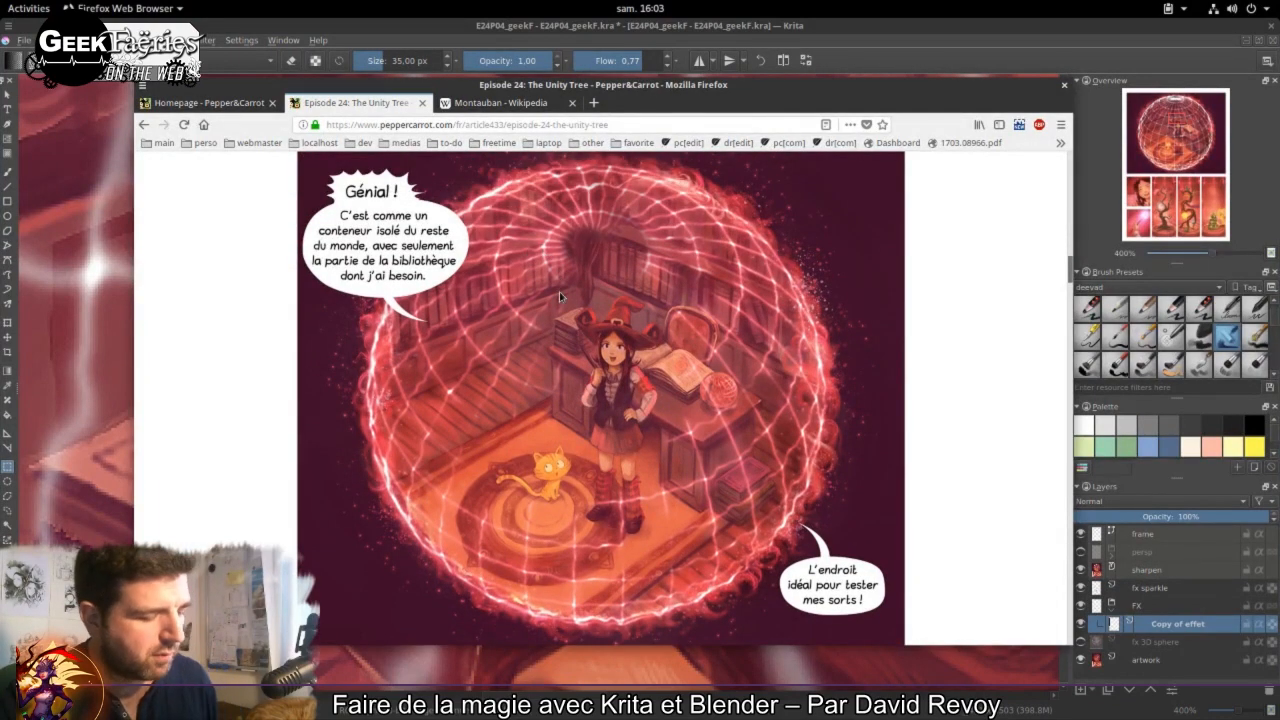
{"action": "scroll", "coordinate": [559, 292], "scroll_direction": "up", "scroll_amount": 5}
{"action": "scroll", "coordinate": [559, 292], "scroll_direction": "down", "scroll_amount": 3}
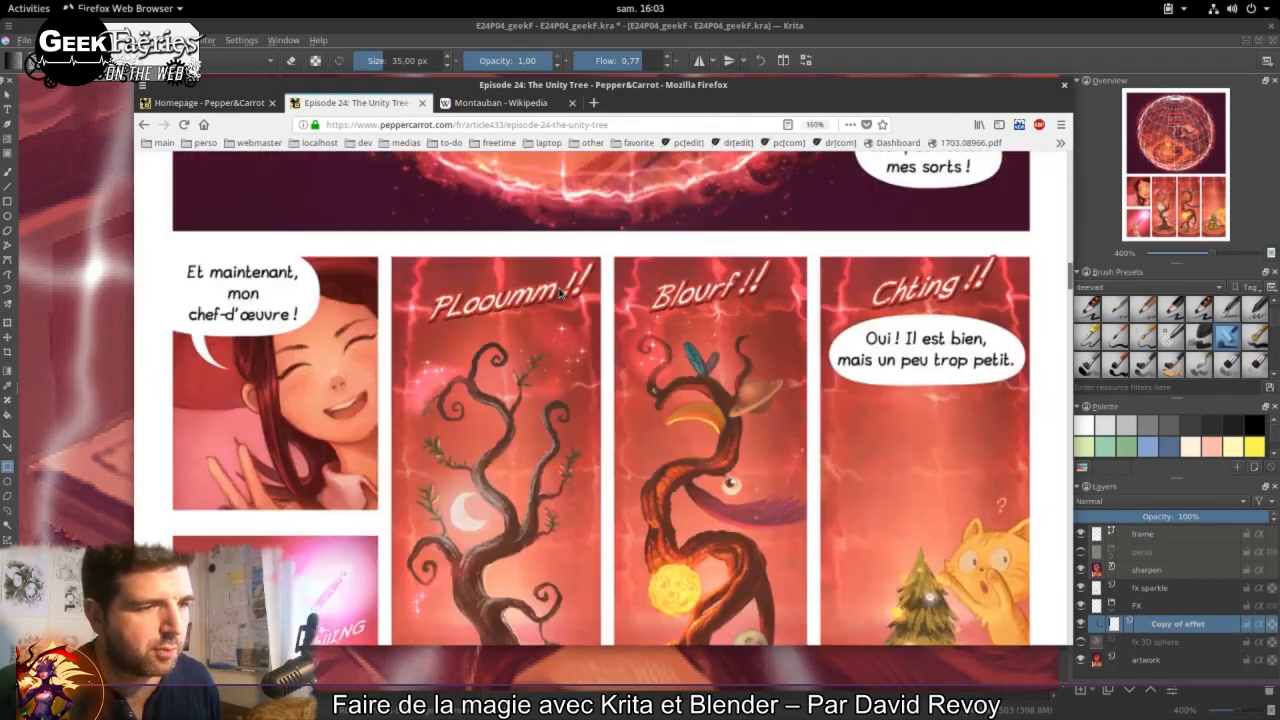
{"action": "scroll", "coordinate": [562, 292], "scroll_direction": "up", "scroll_amount": 3}
{"action": "scroll", "coordinate": [719, 325], "scroll_direction": "up", "scroll_amount": 1}
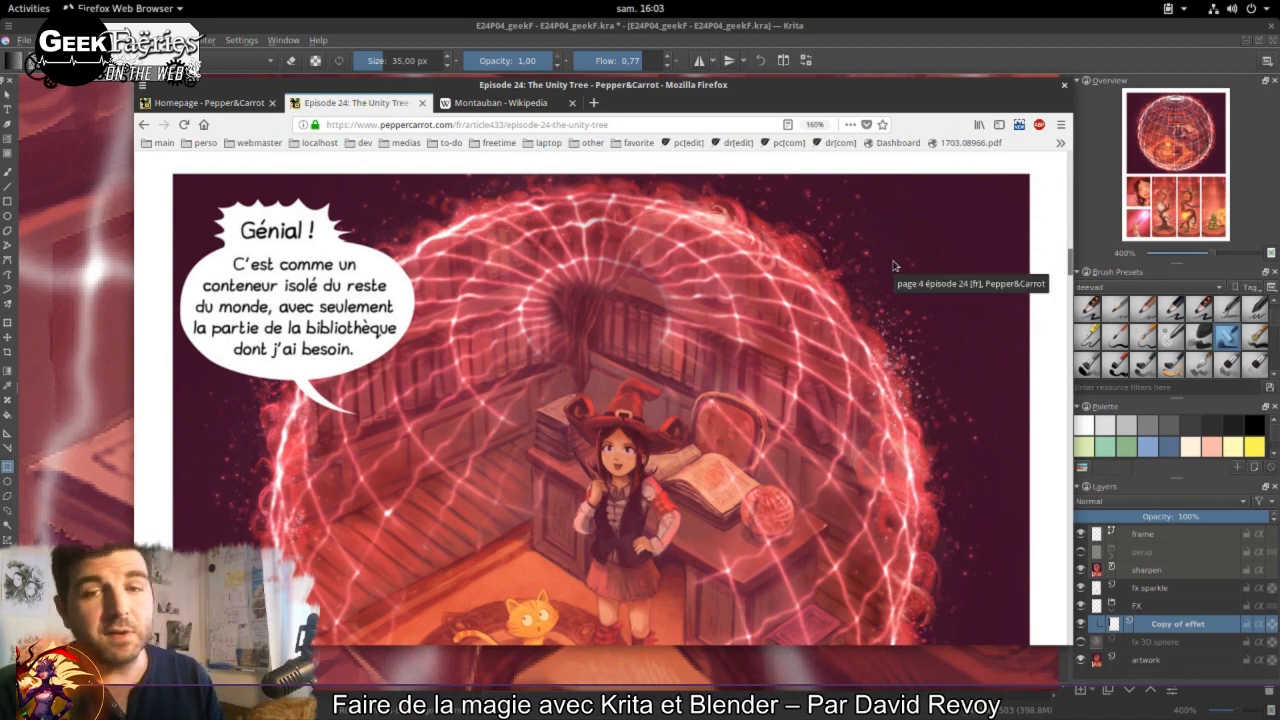
Step: Switch back to Krita and view the sphere panel as a whole at 50% zoom
{"action": "left_click", "coordinate": [1036, 48]}
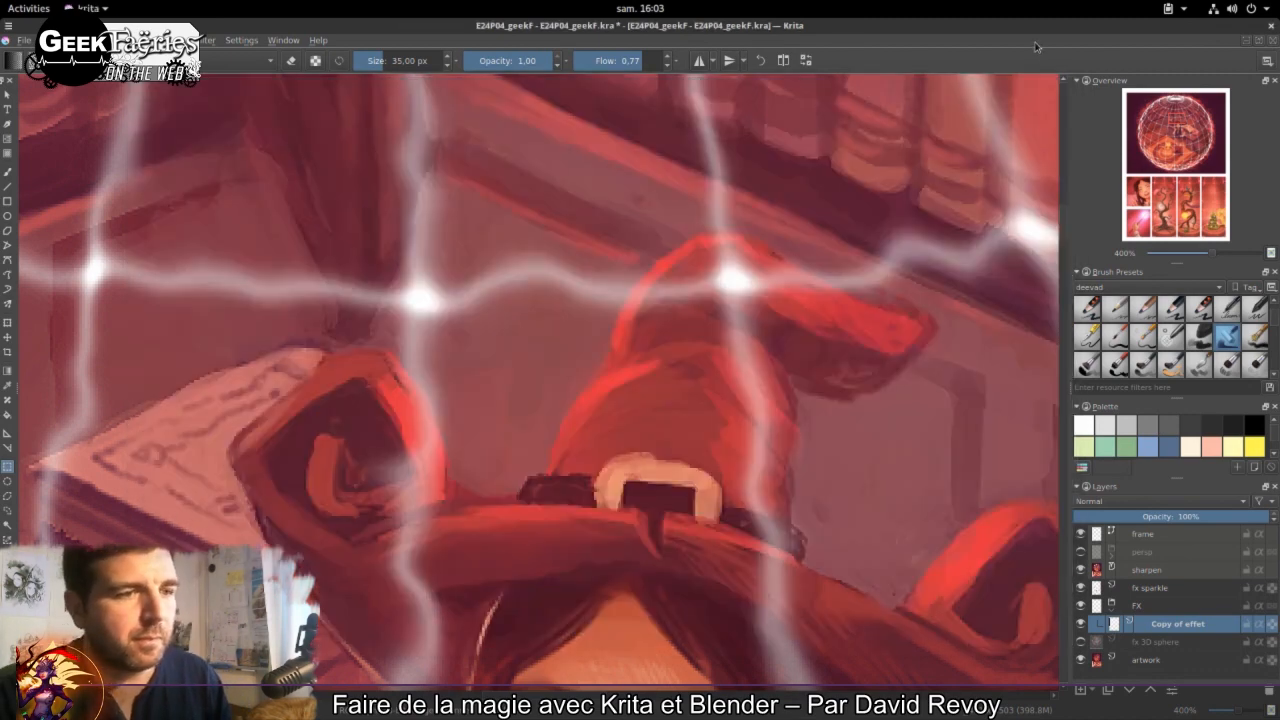
{"action": "scroll", "coordinate": [777, 330], "scroll_direction": "down", "scroll_amount": 4}
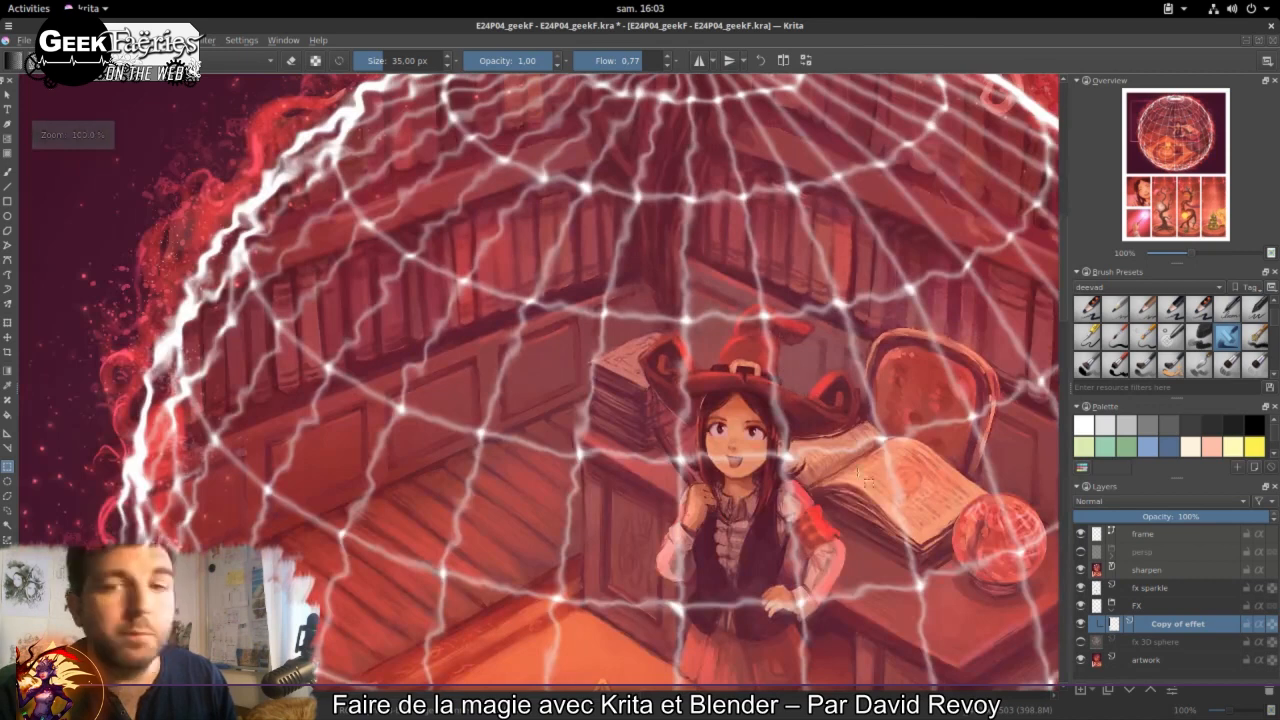
{"action": "scroll", "coordinate": [846, 492], "scroll_direction": "down", "scroll_amount": 2}
{"action": "left_click_drag", "start_coordinate": [799, 522], "coordinate": [751, 498]}
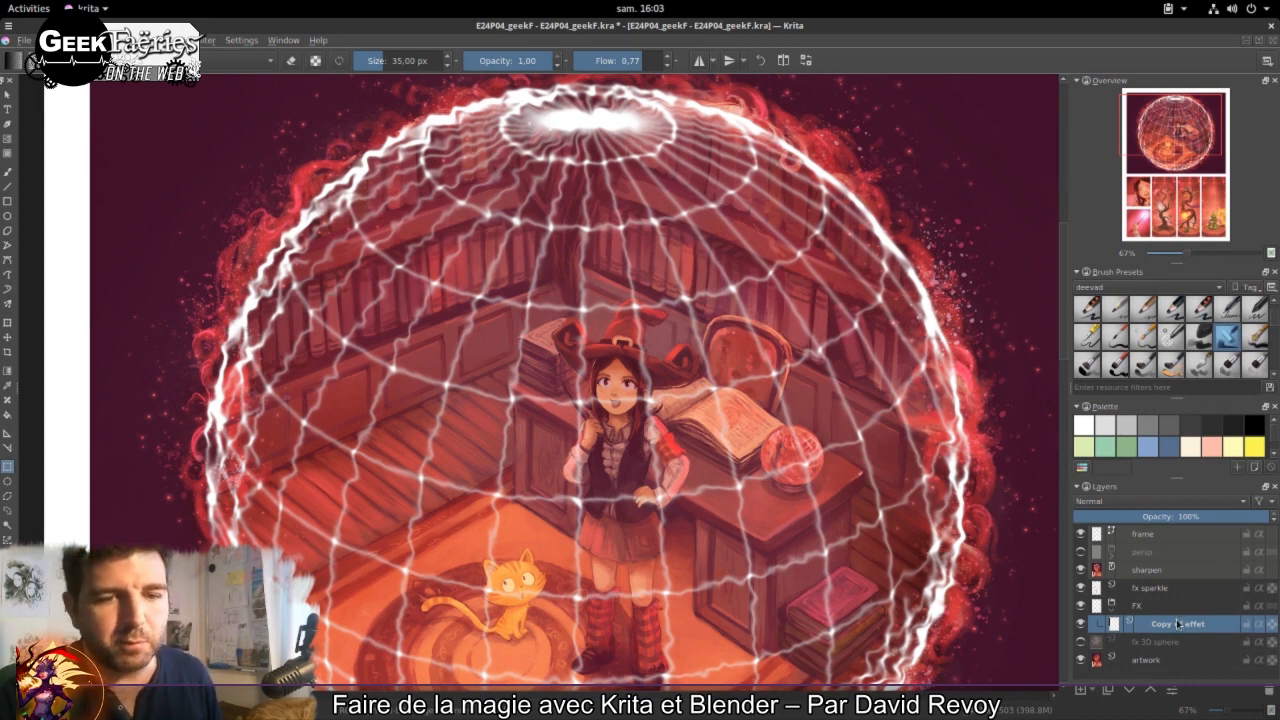
{"action": "key", "text": "minus"}
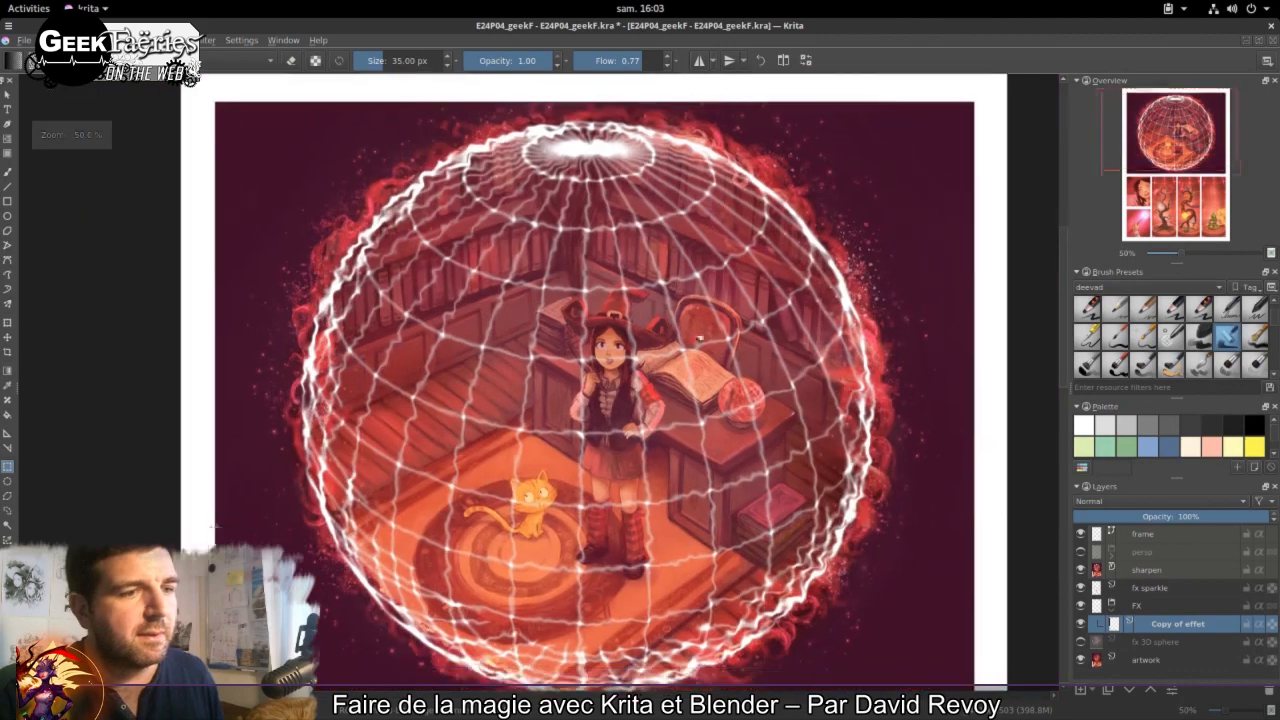
Step: Undo the Color to Alpha filter on the Copy of effet layer and examine the grey falloff of the grid lines up close
{"action": "key", "text": "ctrl+z"}
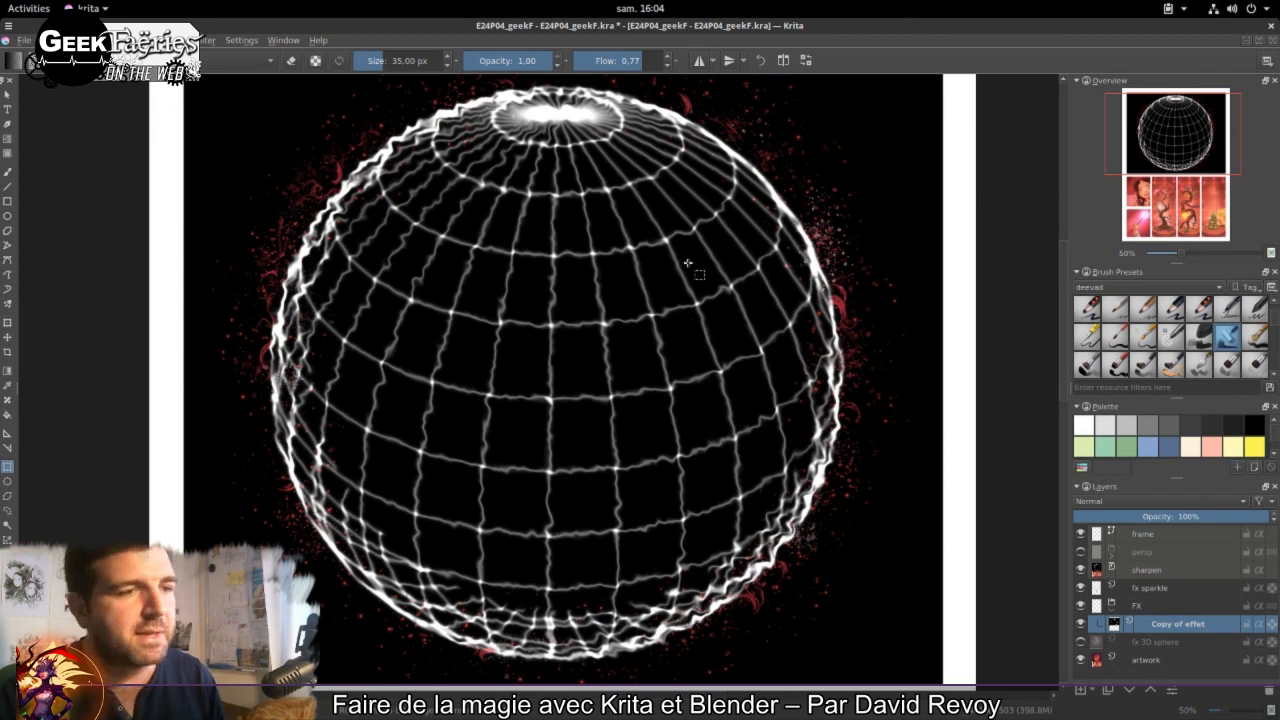
{"action": "scroll", "coordinate": [650, 243], "scroll_direction": "up", "scroll_amount": 4}
{"action": "scroll", "coordinate": [649, 243], "scroll_direction": "up", "scroll_amount": 4}
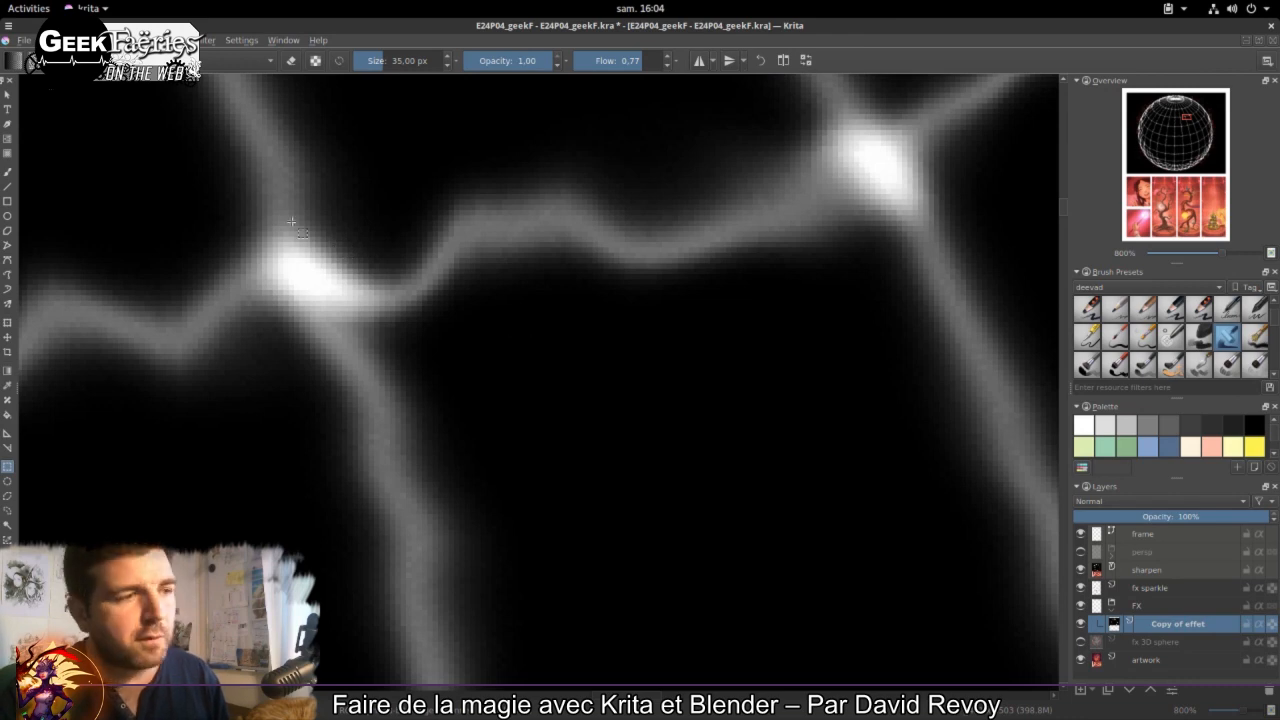
{"action": "scroll", "coordinate": [289, 221], "scroll_direction": "up", "scroll_amount": 3}
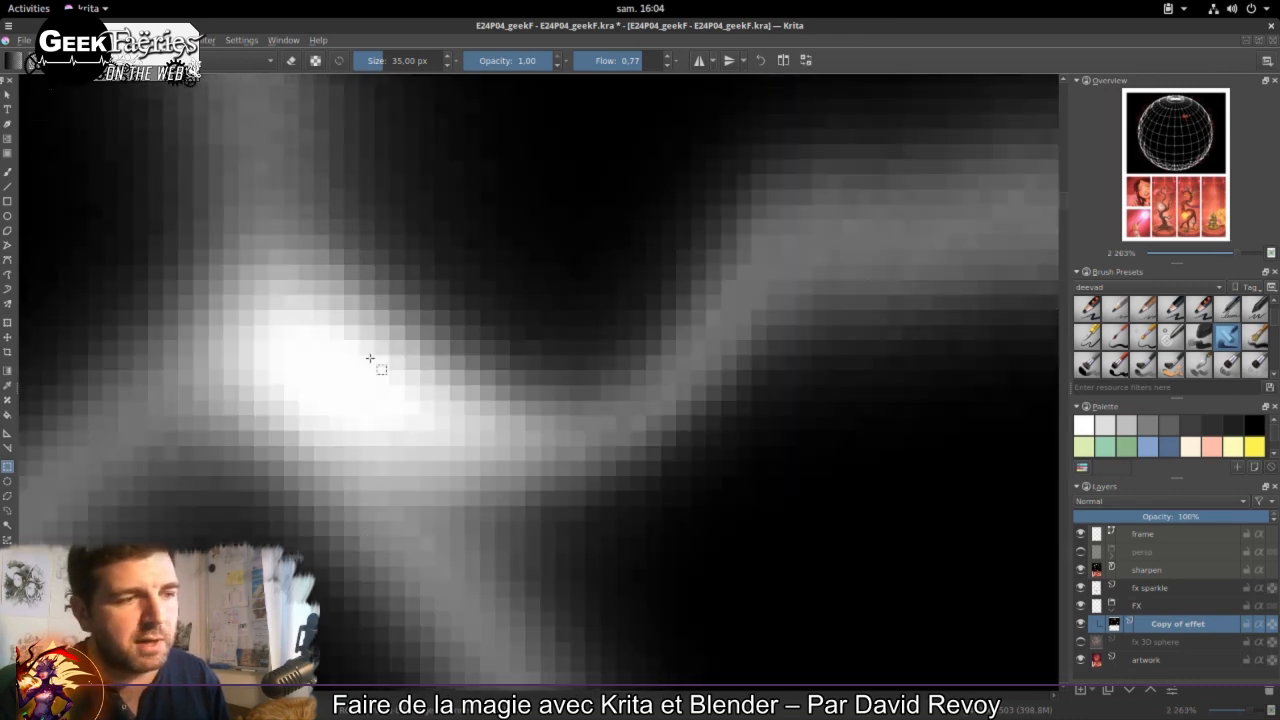
{"action": "scroll", "coordinate": [477, 357], "scroll_direction": "down", "scroll_amount": 3}
{"action": "scroll", "coordinate": [477, 357], "scroll_direction": "down", "scroll_amount": 5}
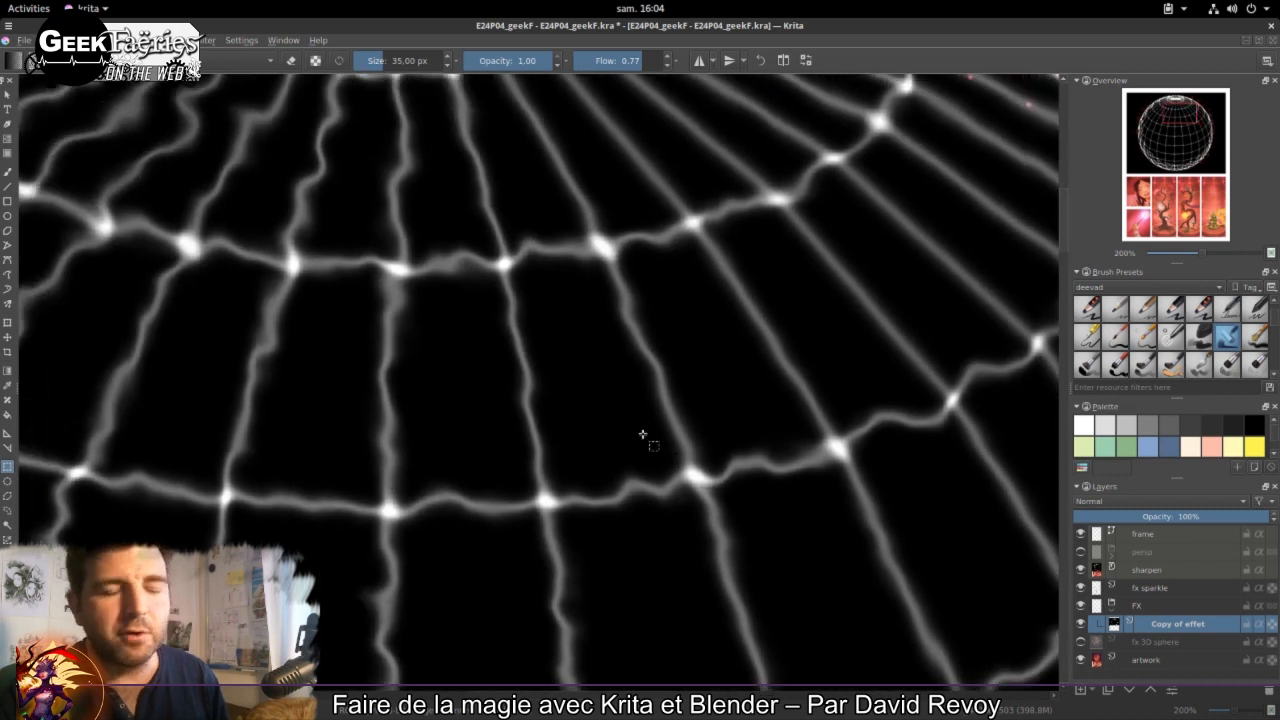
{"action": "left_click_drag", "start_coordinate": [503, 349], "coordinate": [569, 336]}
Step: Save the document, start G'MIC-Qt on the Copy of effet layer and dismiss its update notice
{"action": "left_click", "coordinate": [23, 40]}
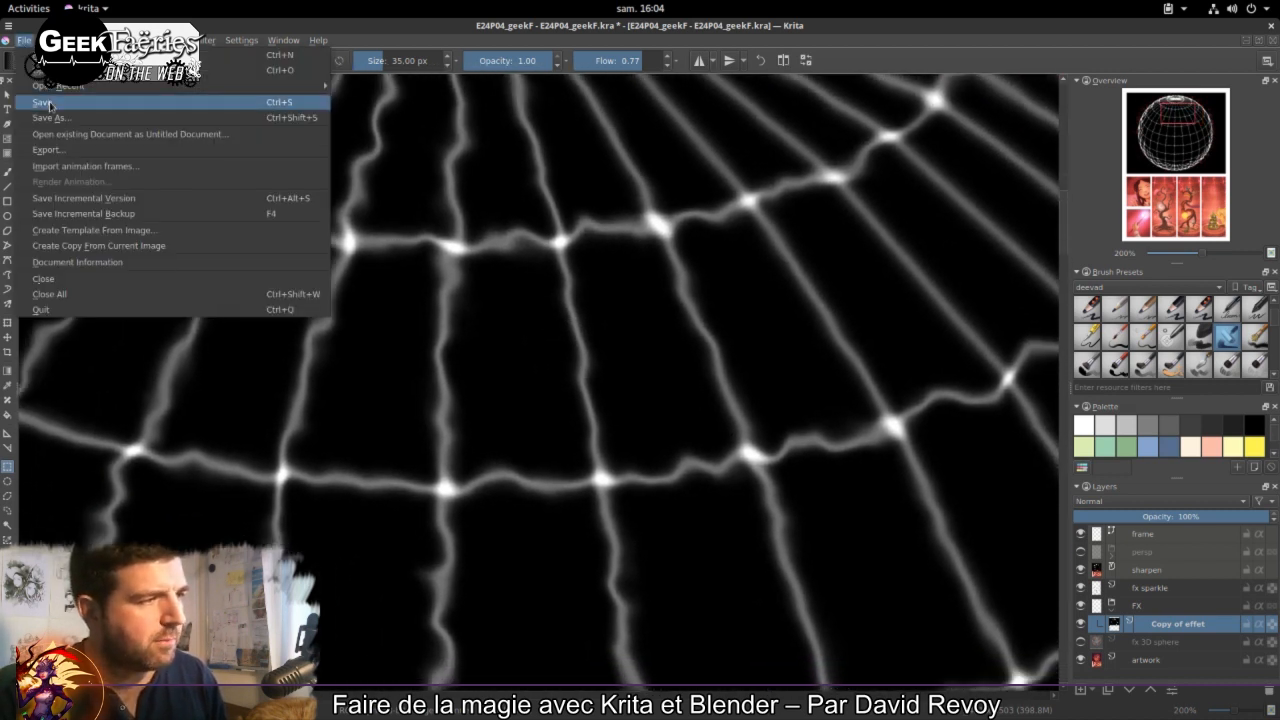
{"action": "left_click", "coordinate": [225, 154]}
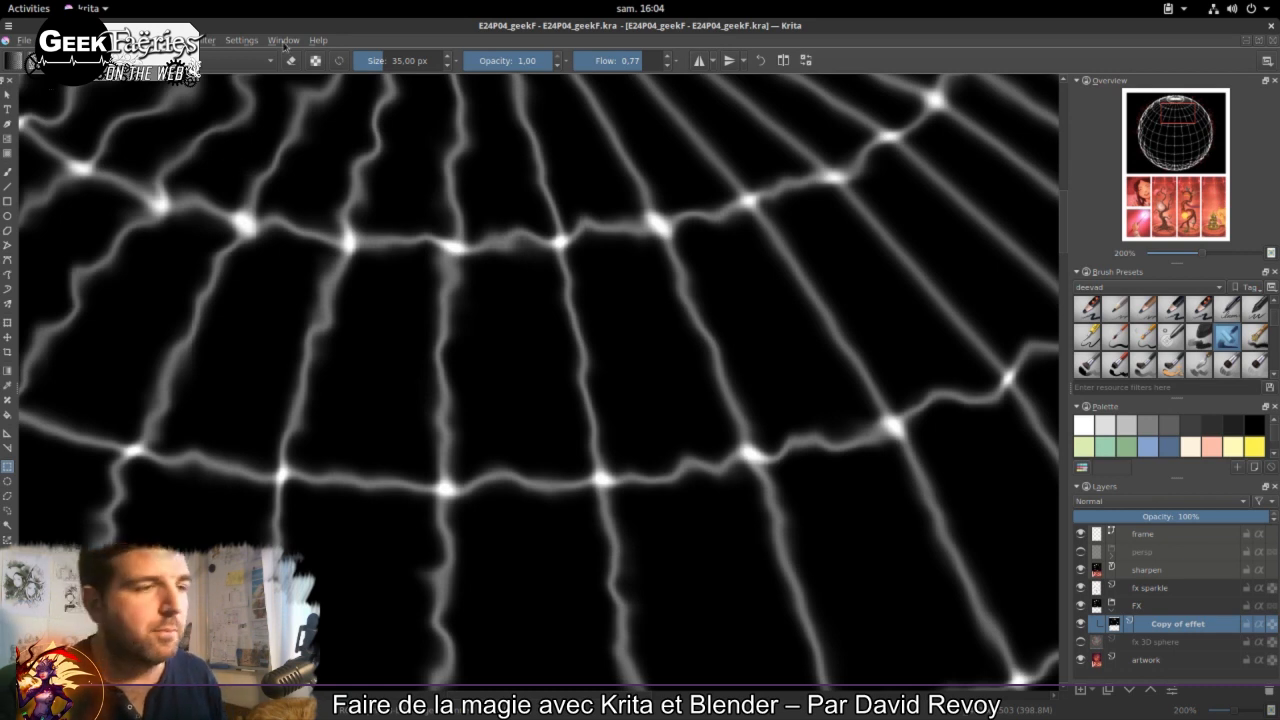
{"action": "left_click", "coordinate": [243, 45]}
{"action": "mouse_move", "coordinate": [207, 40]}
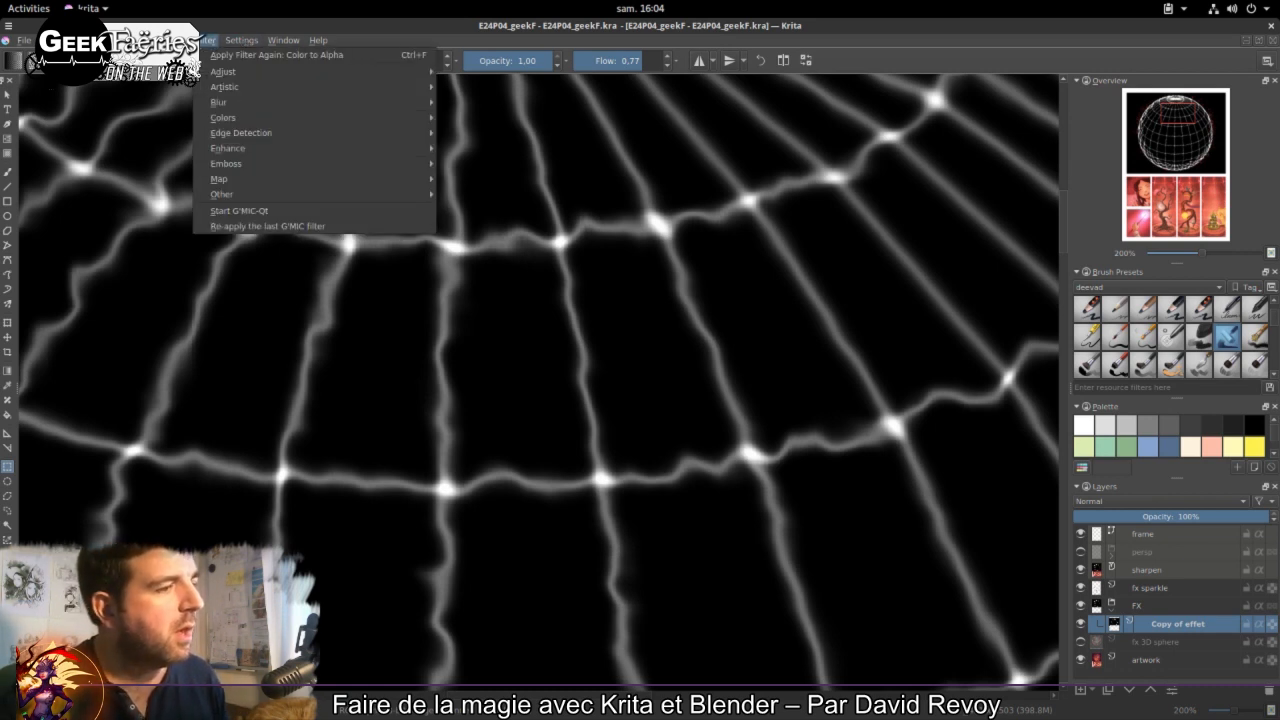
{"action": "left_click", "coordinate": [229, 212]}
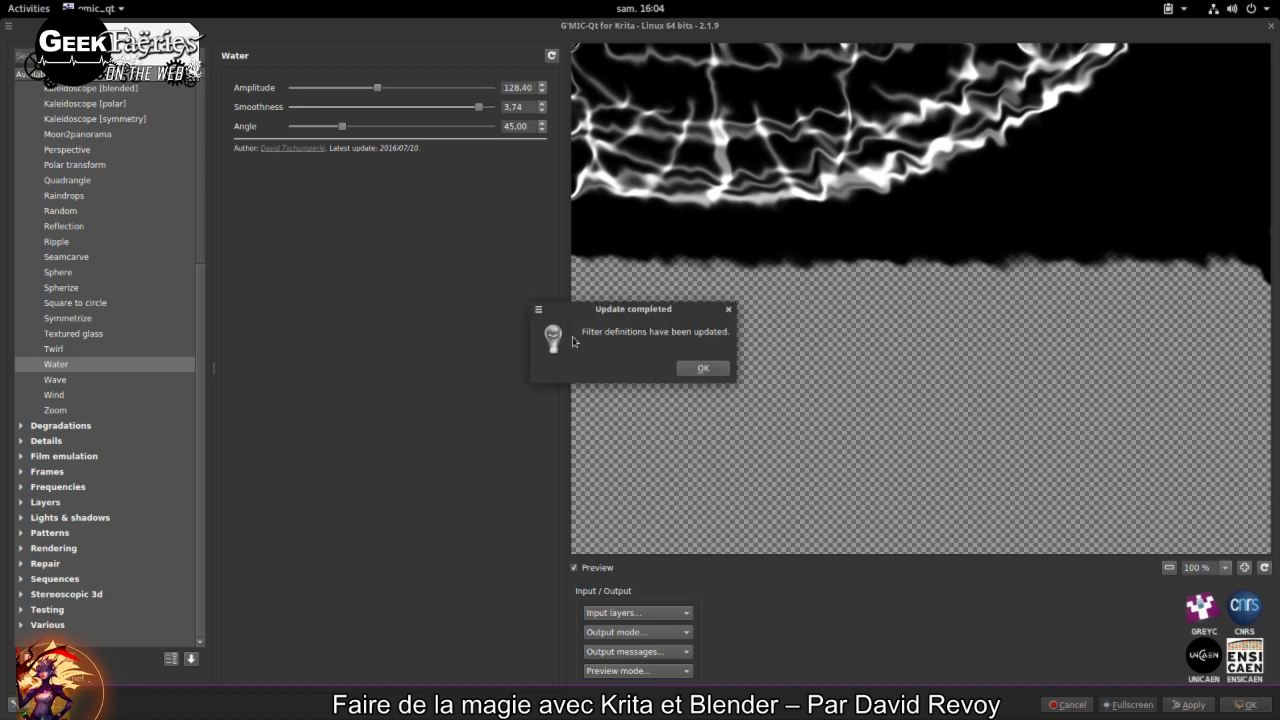
{"action": "left_click", "coordinate": [708, 366]}
Step: Collapse the Deformations filters and choose the Equalize HSI-HSL-HSV filter from the Colors category
{"action": "scroll", "coordinate": [201, 352], "scroll_direction": "up", "scroll_amount": 1}
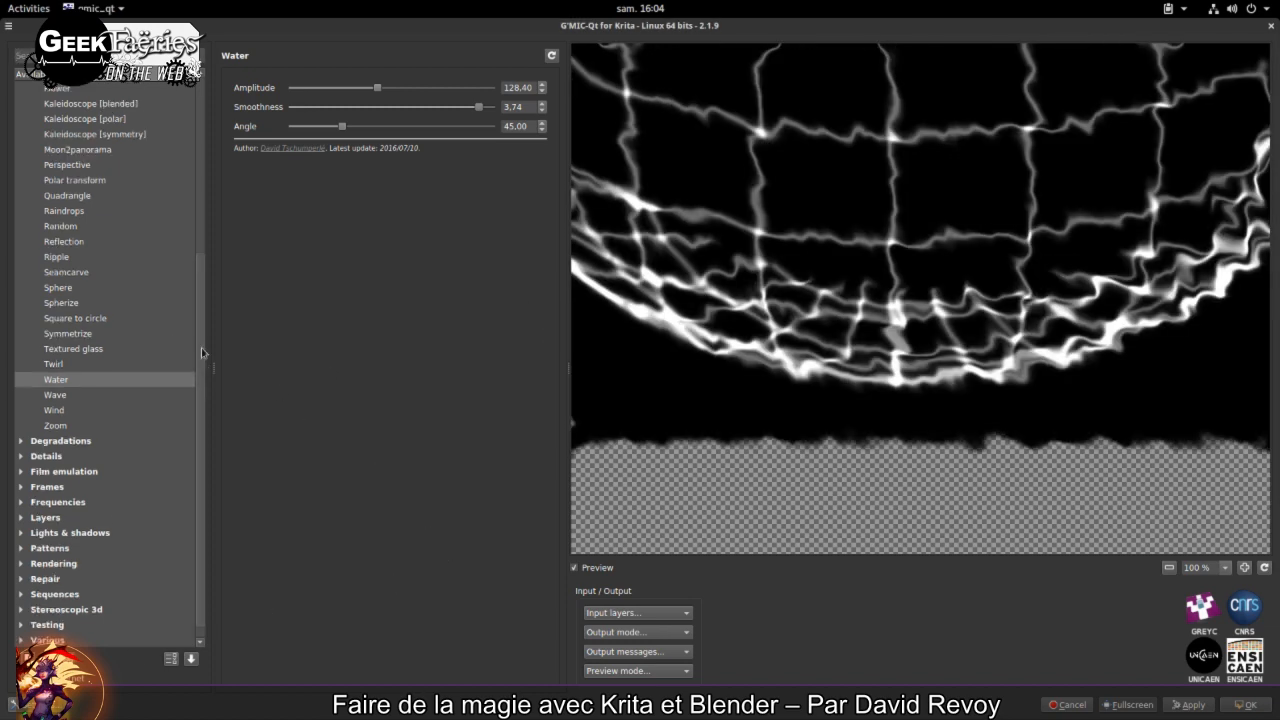
{"action": "left_click_drag", "start_coordinate": [201, 352], "coordinate": [217, 140]}
{"action": "left_click", "coordinate": [21, 196]}
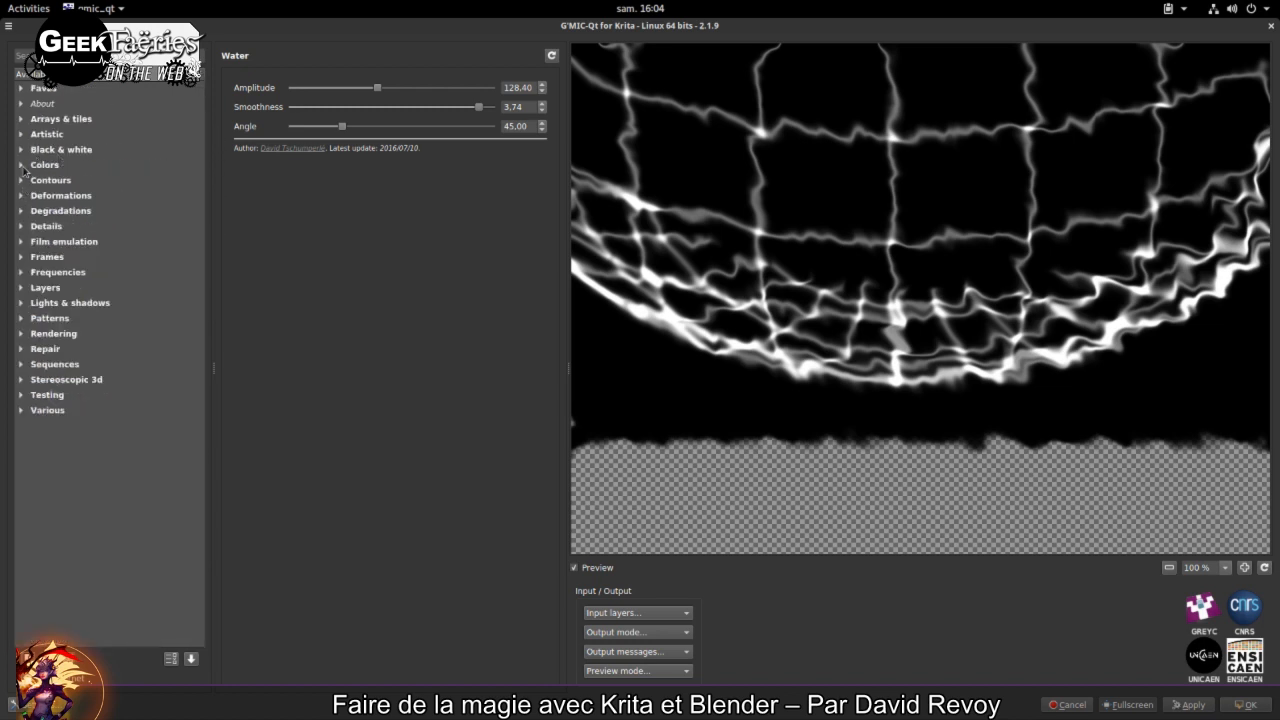
{"action": "left_click", "coordinate": [21, 166]}
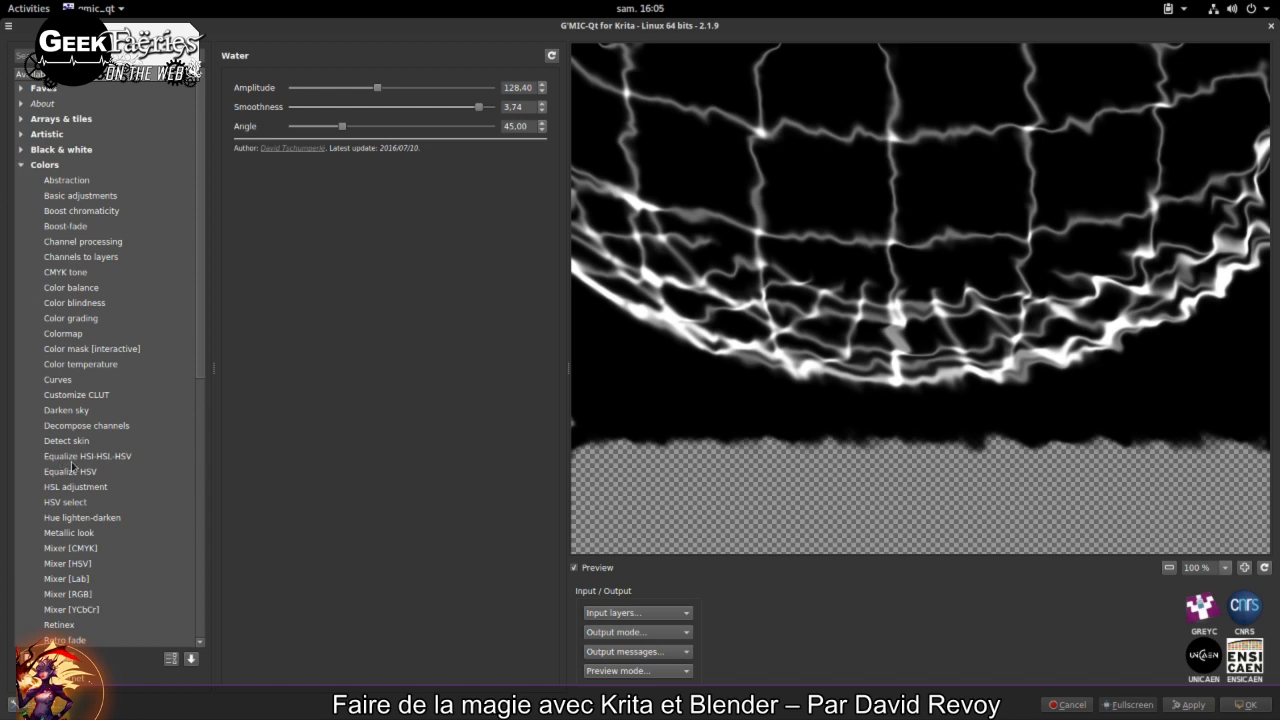
{"action": "left_click", "coordinate": [128, 460]}
Step: Set Black to hue offset 39.60 and saturation offset 0.50, and Near black to hue offset 38.16 and saturation offset 0.66
{"action": "left_click_drag", "start_coordinate": [737, 154], "coordinate": [845, 470]}
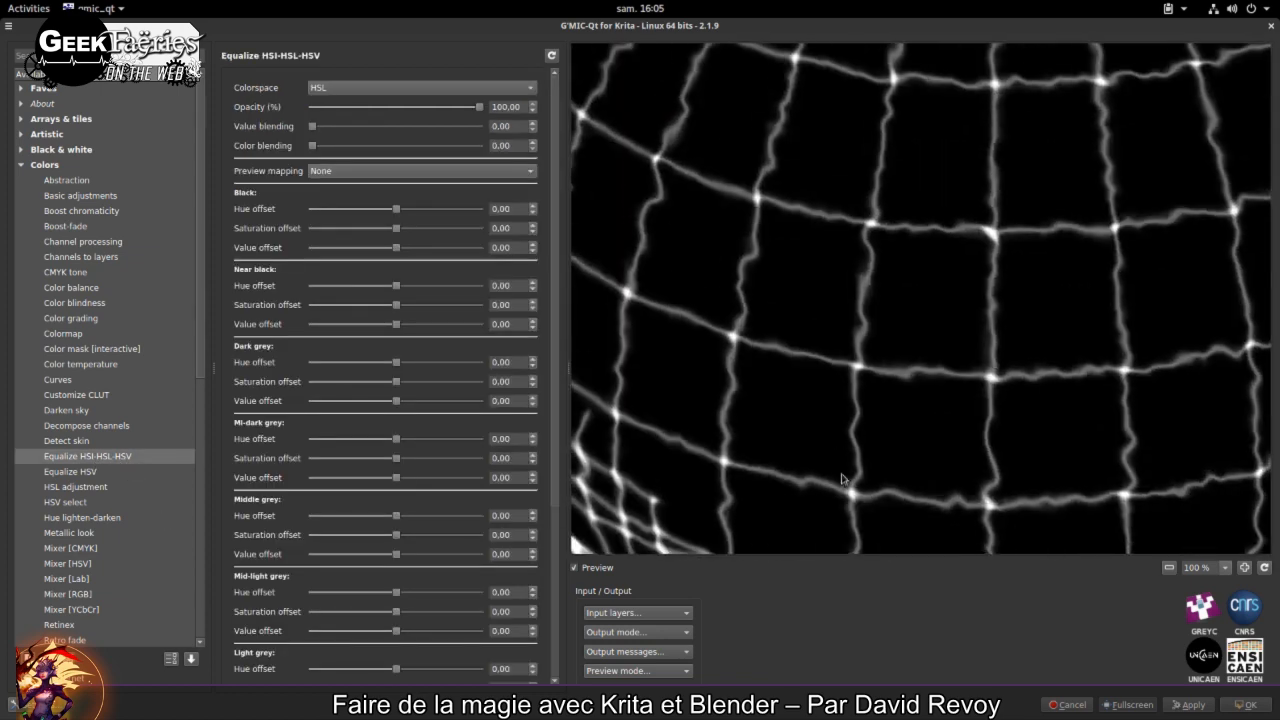
{"action": "left_click_drag", "start_coordinate": [850, 160], "coordinate": [899, 385]}
{"action": "scroll", "coordinate": [916, 326], "scroll_direction": "down", "scroll_amount": 1}
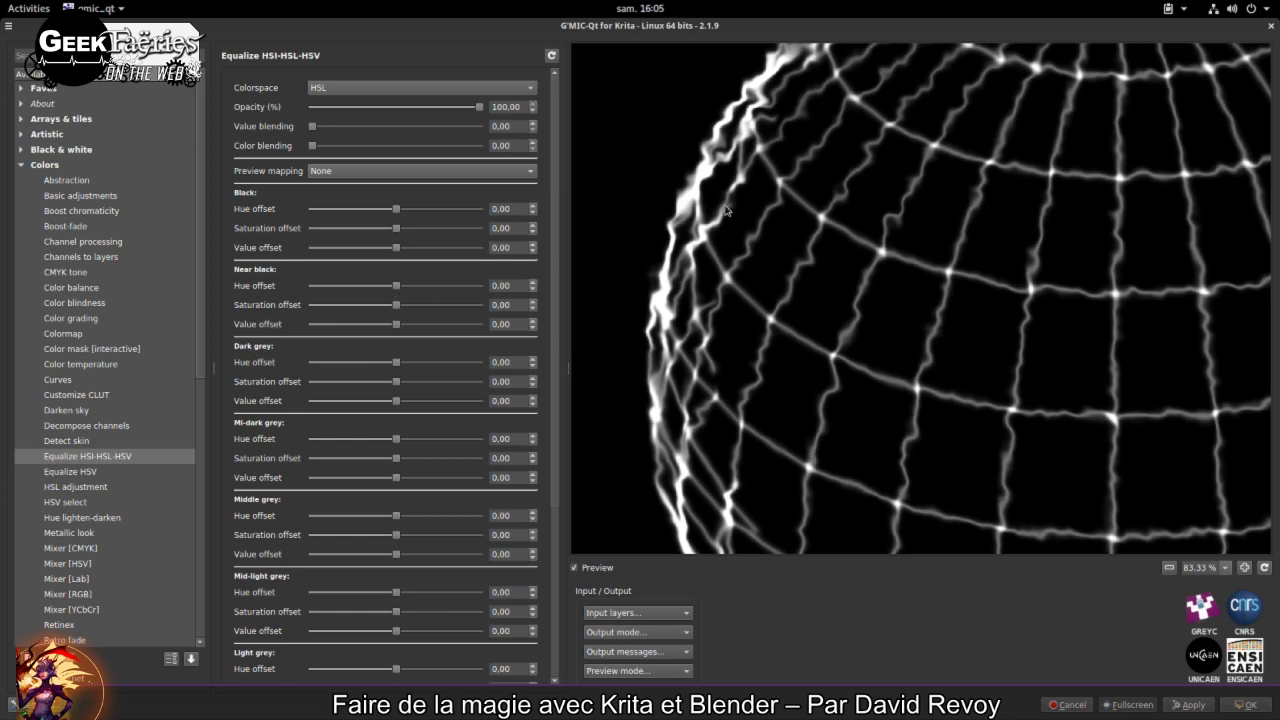
{"action": "scroll", "coordinate": [833, 162], "scroll_direction": "up", "scroll_amount": 2}
{"action": "scroll", "coordinate": [885, 208], "scroll_direction": "up", "scroll_amount": 2}
{"action": "scroll", "coordinate": [885, 208], "scroll_direction": "up", "scroll_amount": 6}
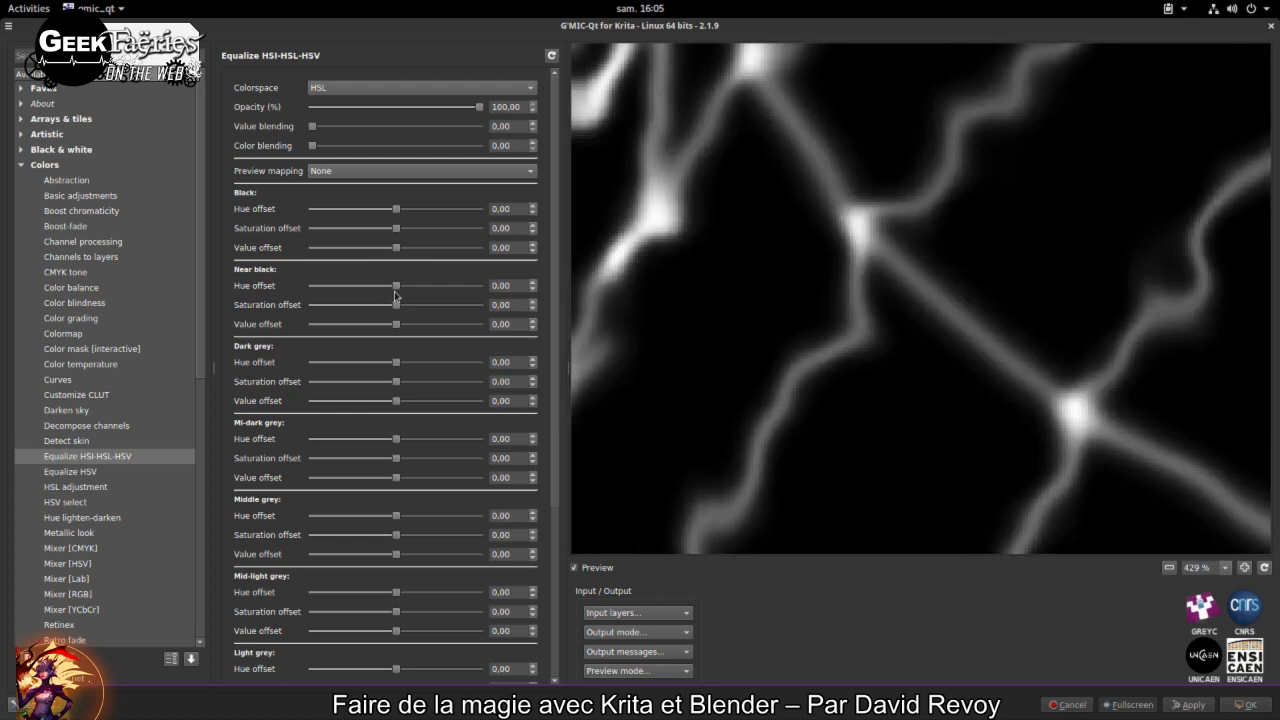
{"action": "left_click_drag", "start_coordinate": [397, 289], "coordinate": [450, 309]}
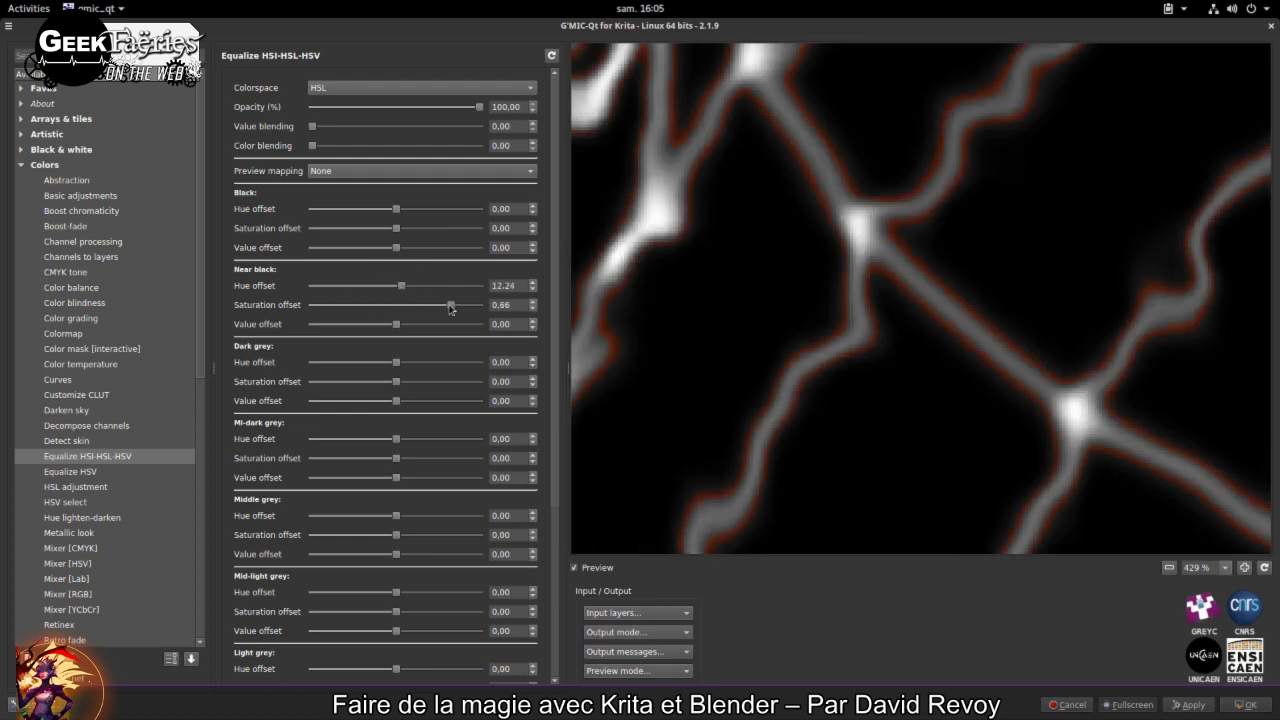
{"action": "scroll", "coordinate": [955, 212], "scroll_direction": "up", "scroll_amount": 4}
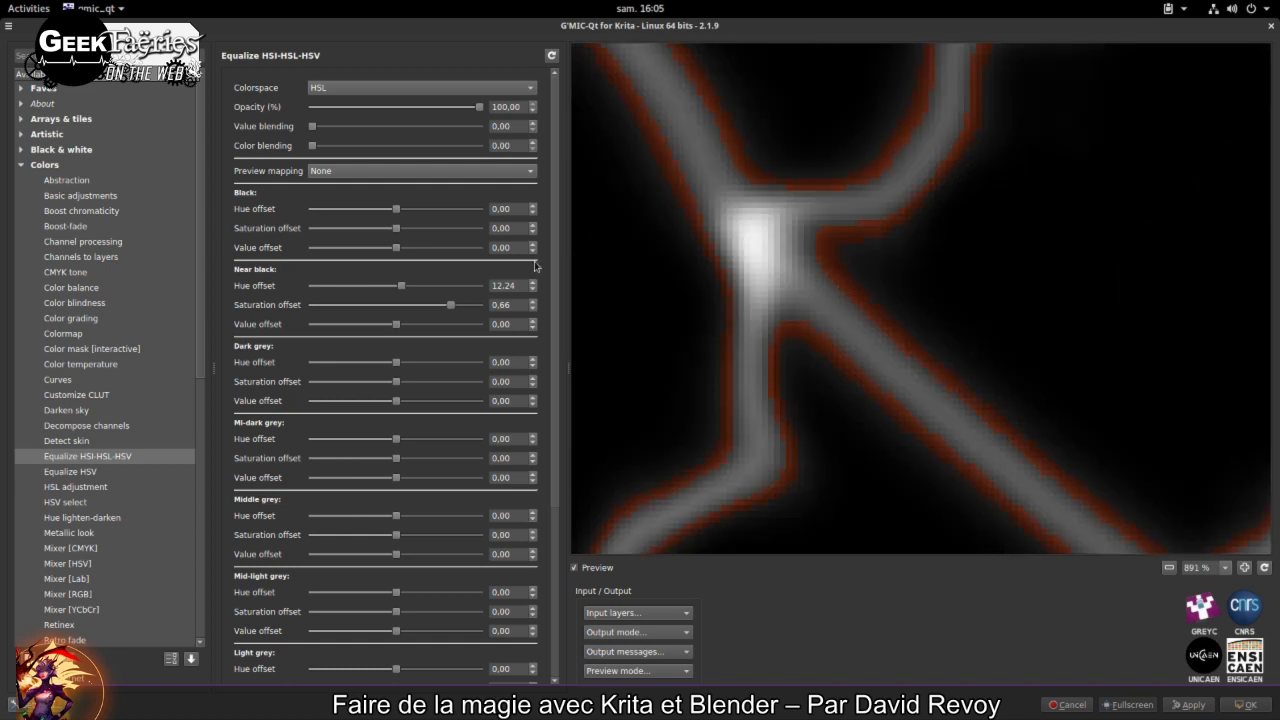
{"action": "left_click_drag", "start_coordinate": [397, 232], "coordinate": [438, 236]}
{"action": "left_click_drag", "start_coordinate": [399, 210], "coordinate": [417, 214]}
{"action": "left_click_drag", "start_coordinate": [403, 287], "coordinate": [418, 291]}
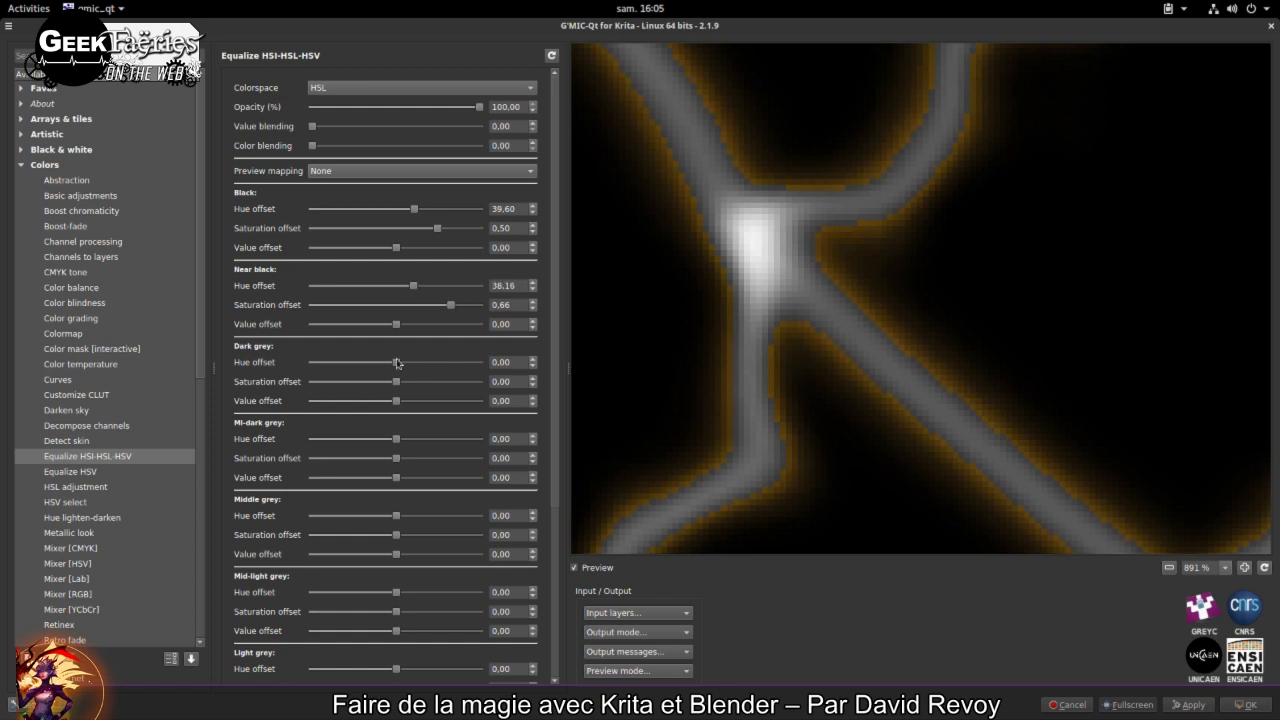
Step: Set Dark grey to hue 32.40 and saturation 0.52, Mi-dark grey to hue 56.52 and saturation 0.48, and Color blending to 25.73
{"action": "left_click_drag", "start_coordinate": [397, 363], "coordinate": [440, 385]}
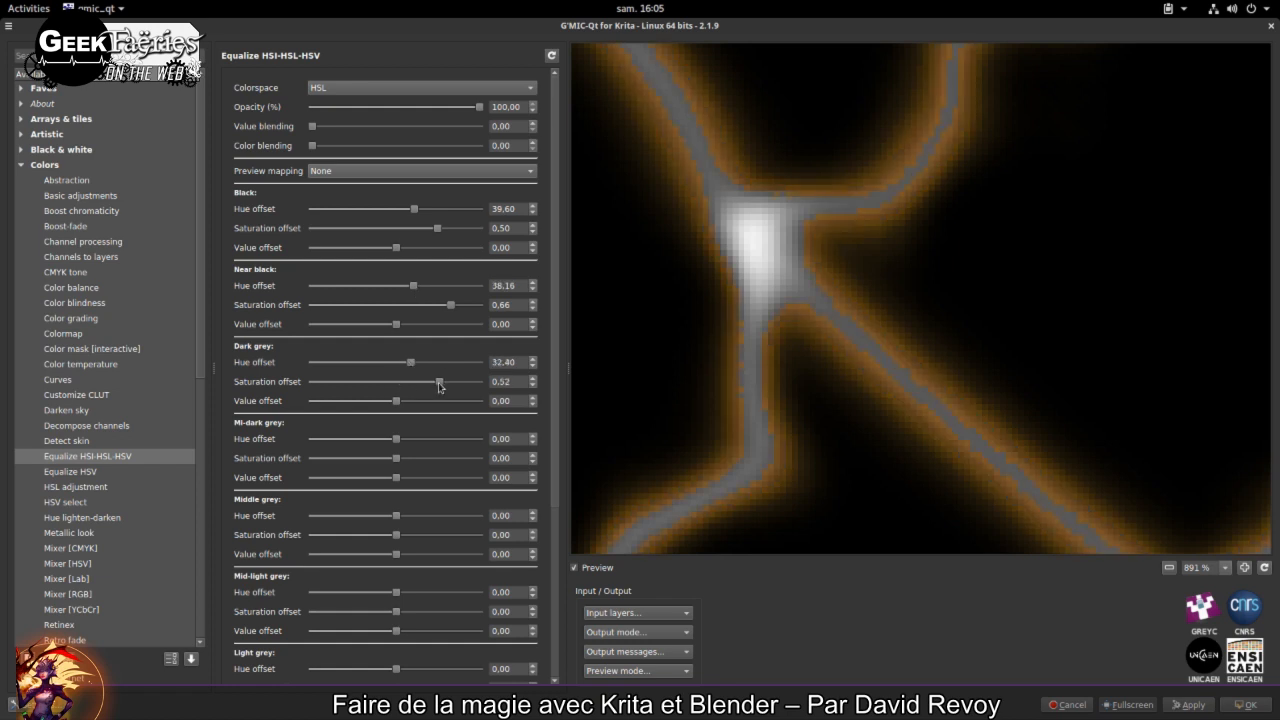
{"action": "left_click_drag", "start_coordinate": [397, 444], "coordinate": [437, 463]}
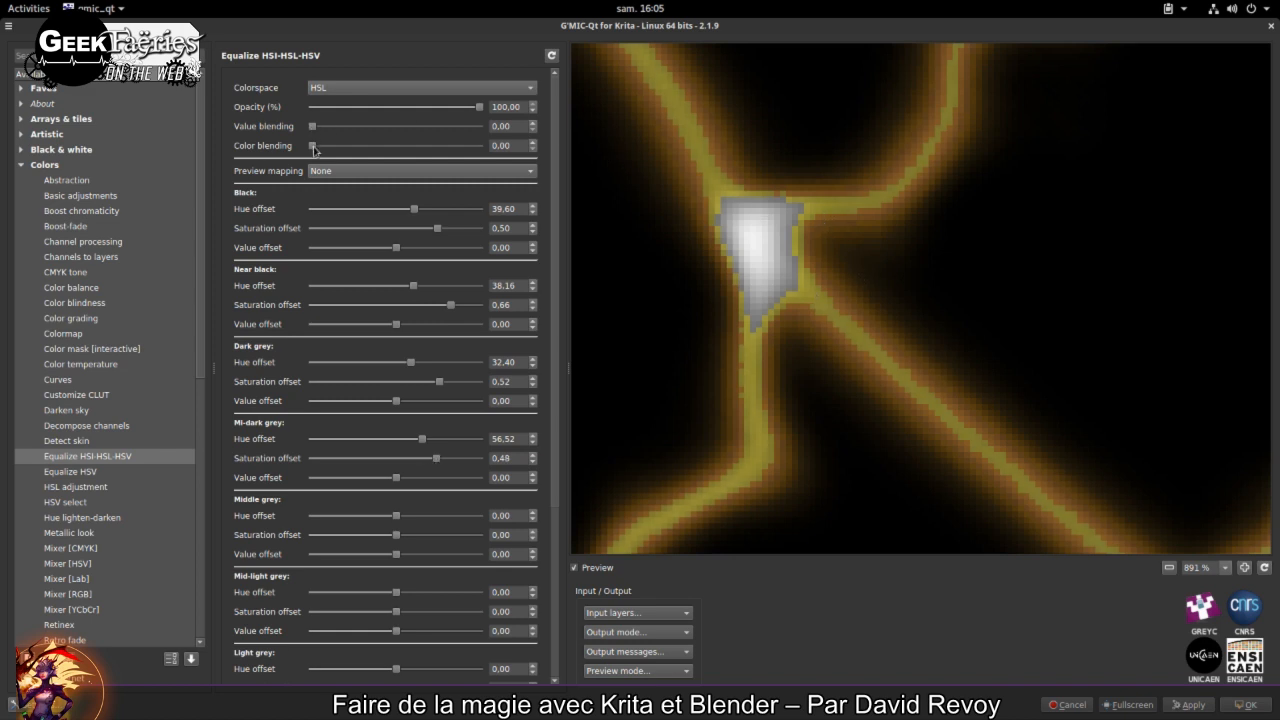
{"action": "left_click_drag", "start_coordinate": [313, 147], "coordinate": [380, 163]}
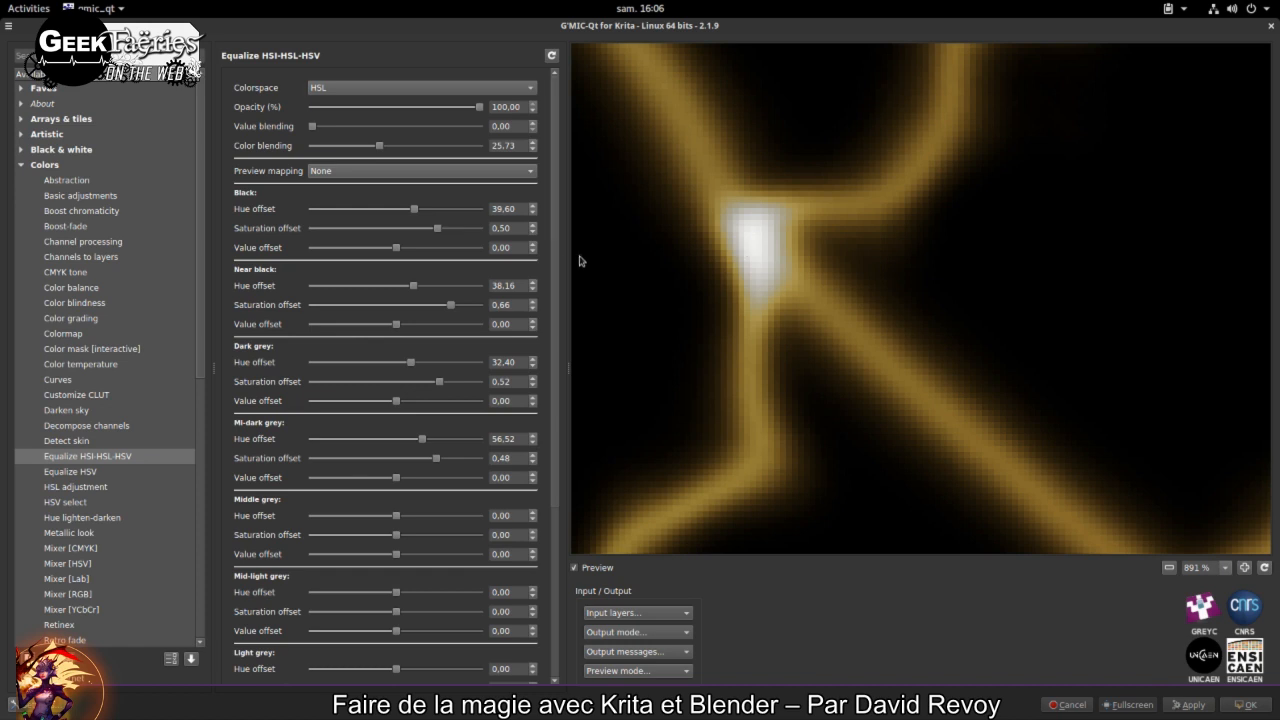
Step: Set the saturation offsets to 0.32 for Highlights, 0.31 for Light grey and 0.52 for Mid-light grey, and check the sphere preview
{"action": "scroll", "coordinate": [548, 453], "scroll_direction": "down", "scroll_amount": 6}
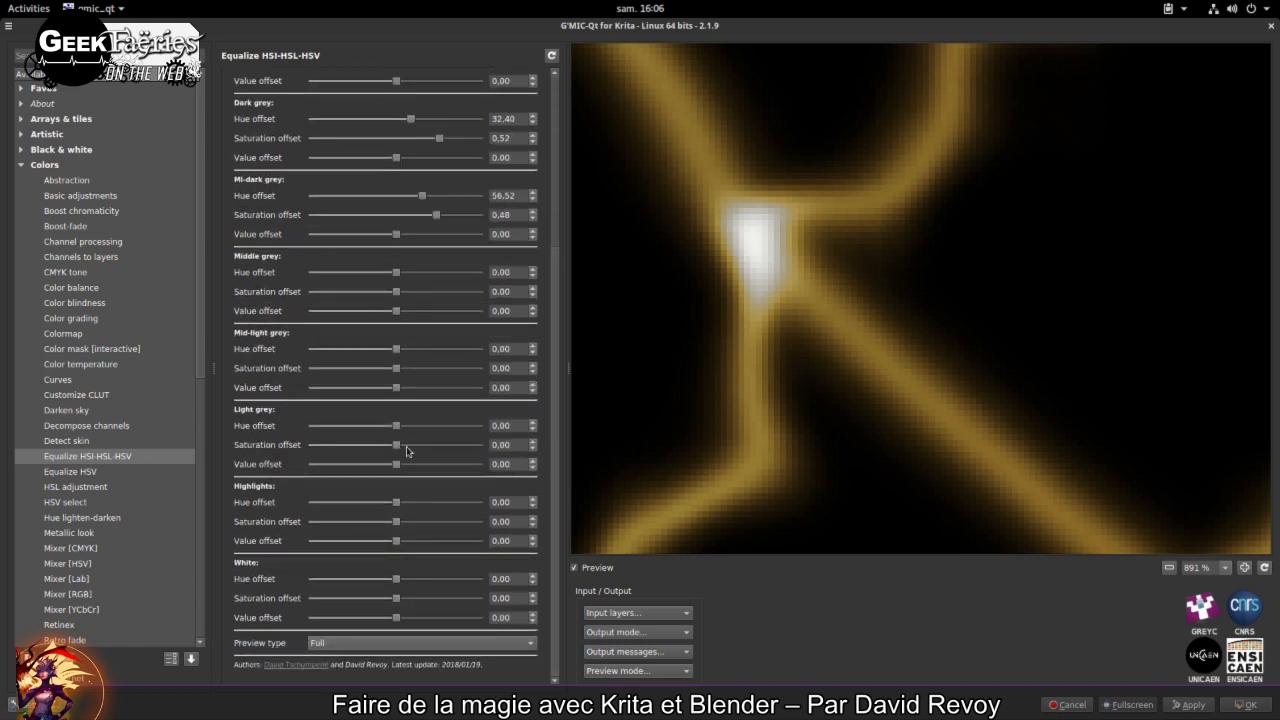
{"action": "left_click_drag", "start_coordinate": [395, 523], "coordinate": [422, 526]}
{"action": "left_click_drag", "start_coordinate": [396, 452], "coordinate": [422, 453]}
{"action": "left_click_drag", "start_coordinate": [396, 368], "coordinate": [441, 376]}
{"action": "scroll", "coordinate": [885, 231], "scroll_direction": "down", "scroll_amount": 7}
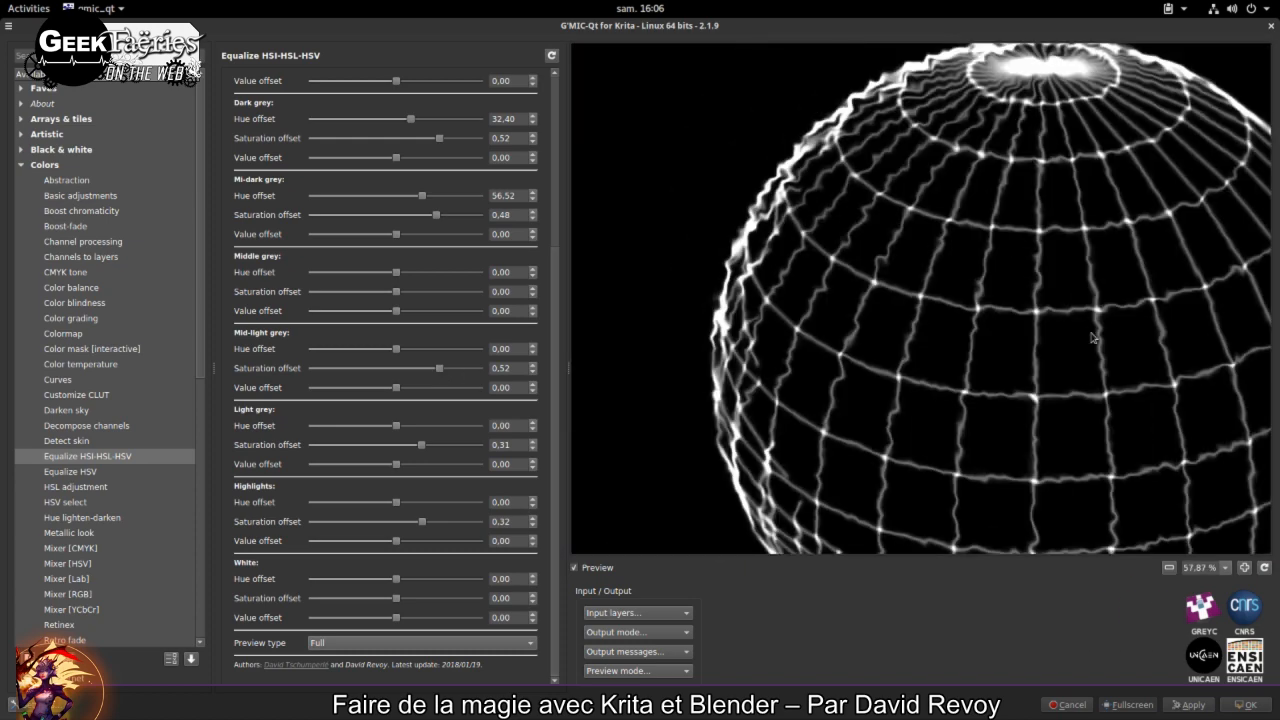
{"action": "left_click_drag", "start_coordinate": [1090, 343], "coordinate": [879, 266]}
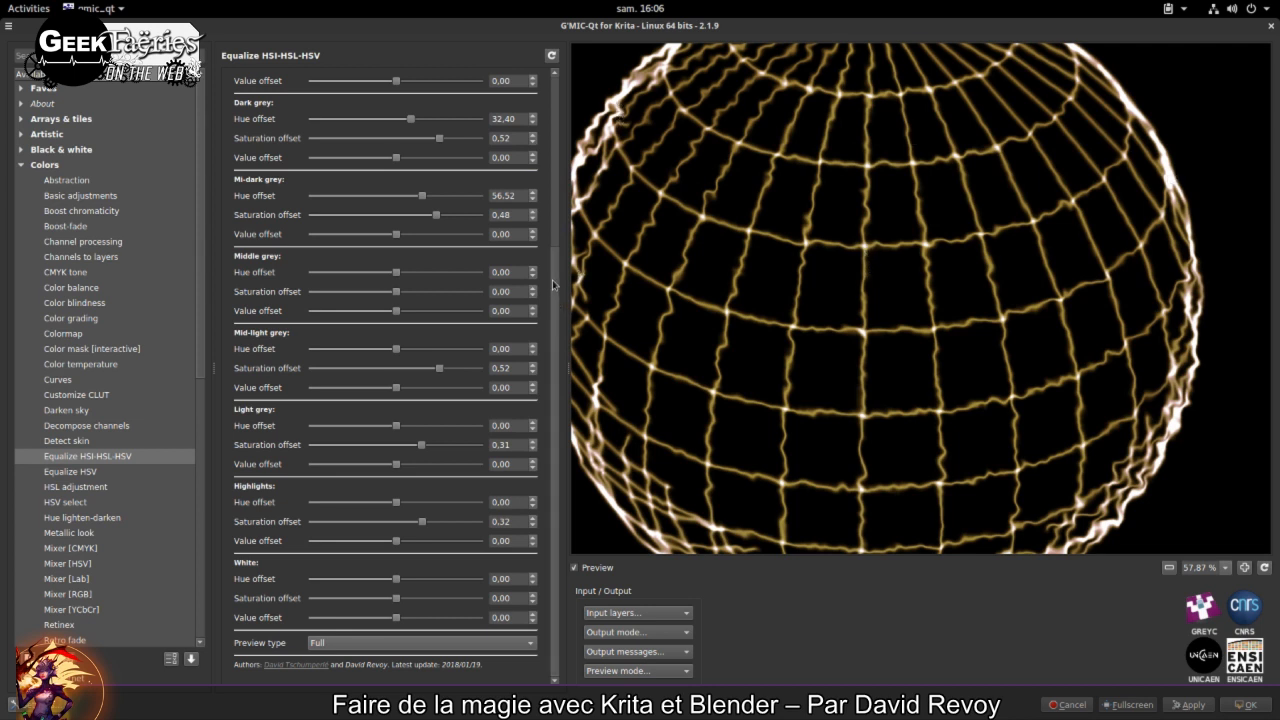
Step: Try blue glow edges with hue offsets of -144.00 for Black, -168.48 for Near black and -128.52 for Dark grey, and inspect the preview
{"action": "left_click_drag", "start_coordinate": [553, 285], "coordinate": [557, 98]}
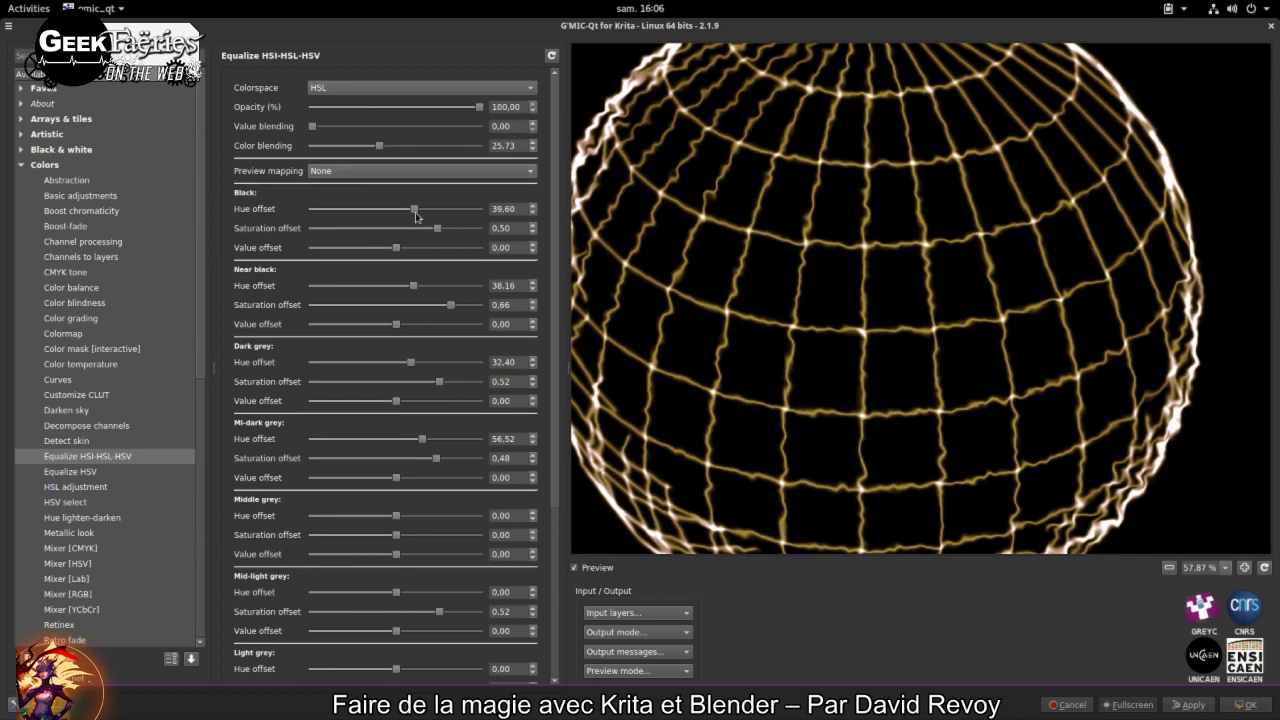
{"action": "left_click_drag", "start_coordinate": [412, 213], "coordinate": [329, 213]}
{"action": "left_click_drag", "start_coordinate": [414, 287], "coordinate": [318, 288]}
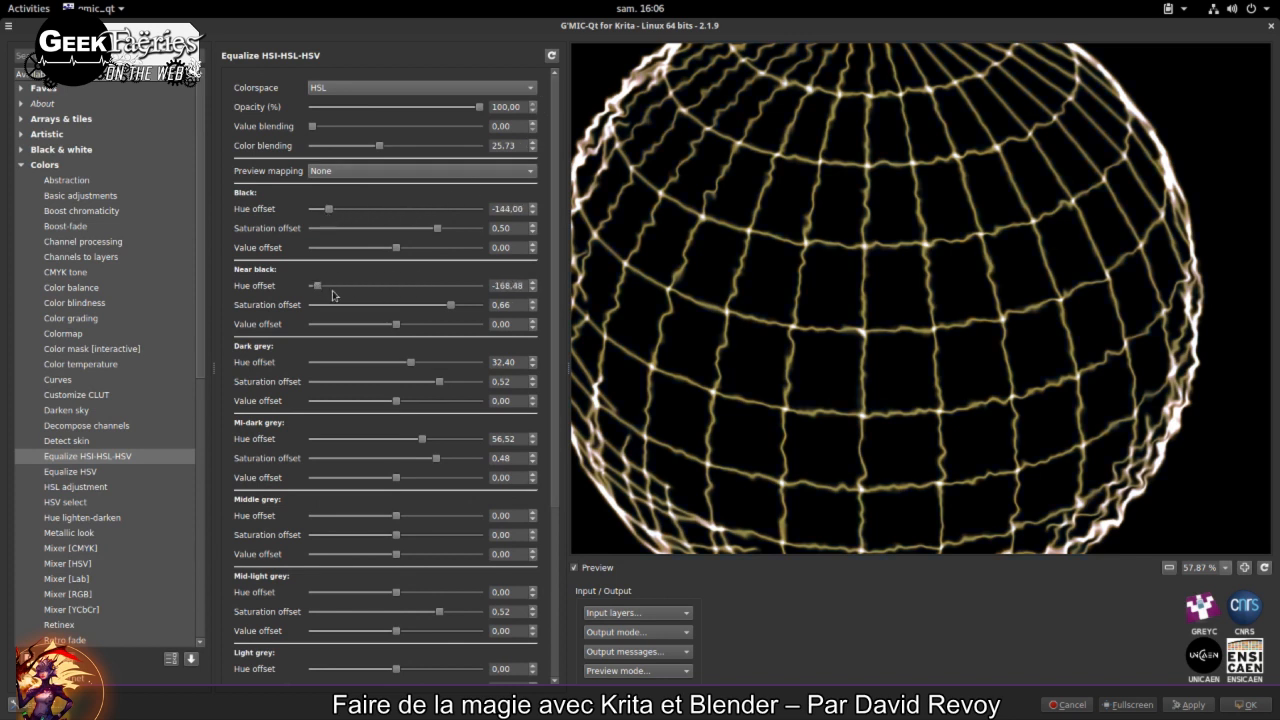
{"action": "left_click_drag", "start_coordinate": [404, 364], "coordinate": [332, 365]}
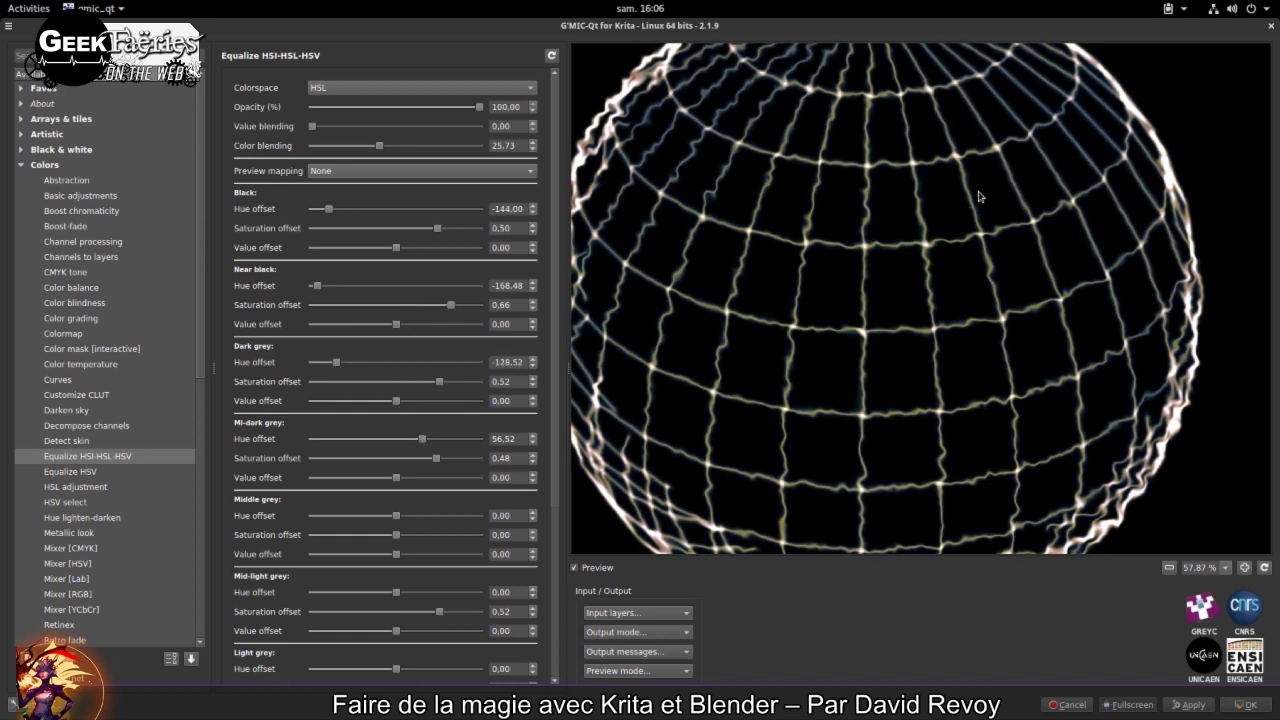
{"action": "scroll", "coordinate": [980, 192], "scroll_direction": "up", "scroll_amount": 3}
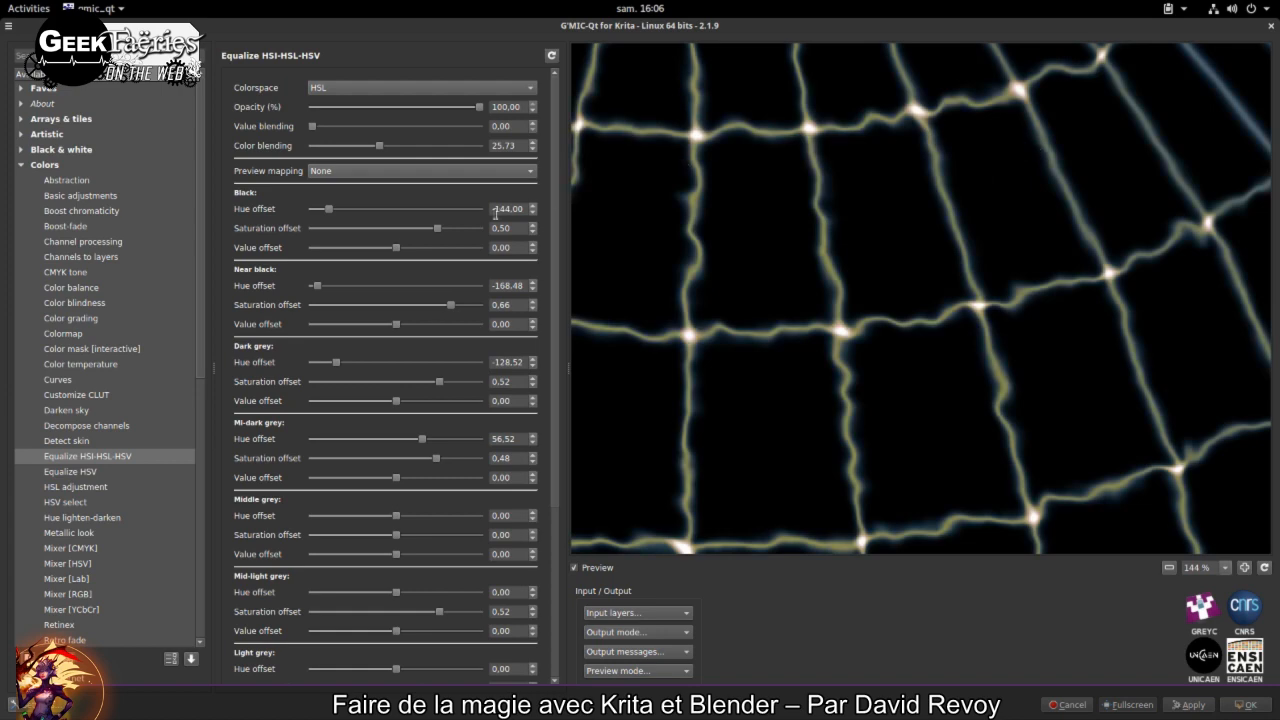
{"action": "scroll", "coordinate": [969, 192], "scroll_direction": "up", "scroll_amount": 3}
{"action": "scroll", "coordinate": [941, 223], "scroll_direction": "down", "scroll_amount": 5}
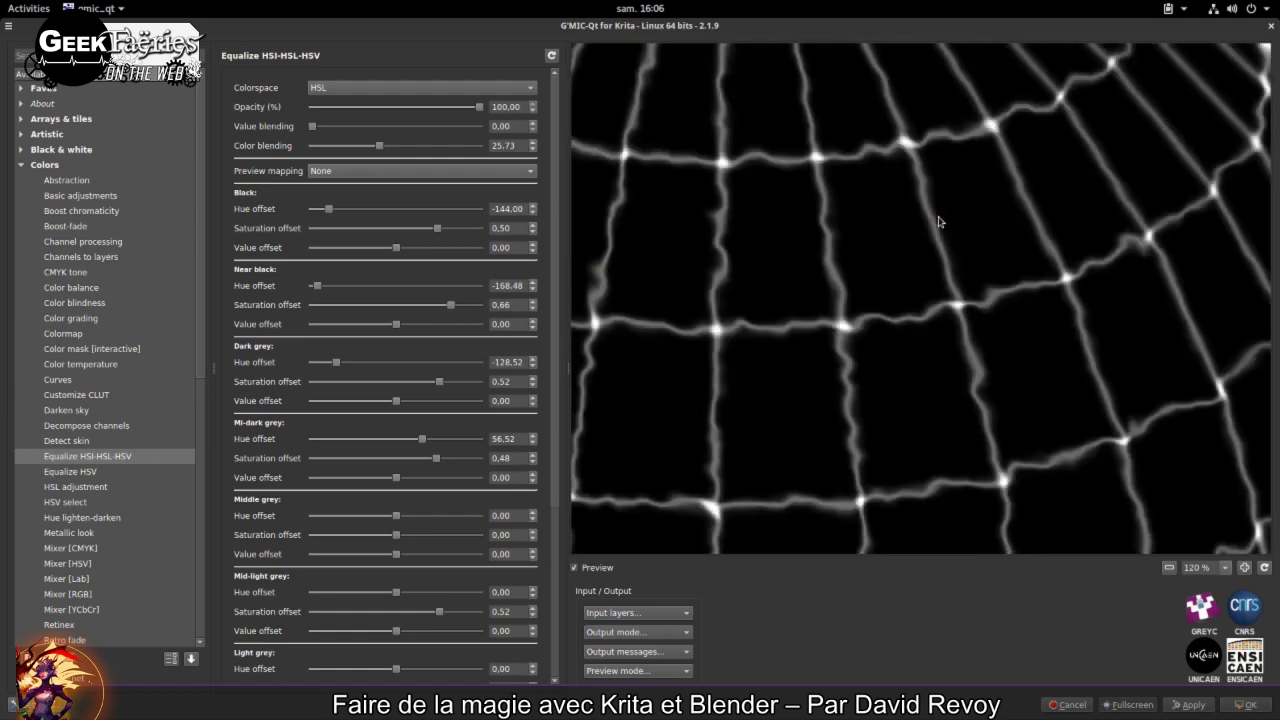
{"action": "left_click_drag", "start_coordinate": [784, 220], "coordinate": [956, 328]}
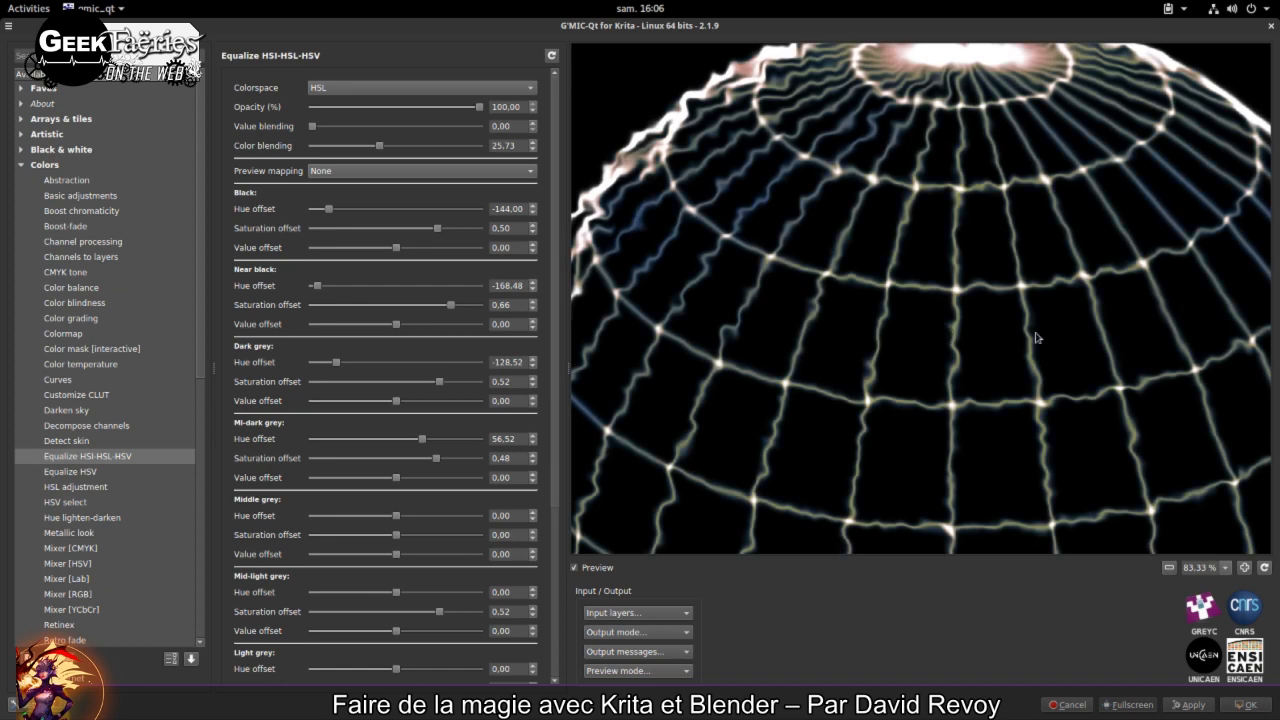
{"action": "scroll", "coordinate": [931, 357], "scroll_direction": "down", "scroll_amount": 2}
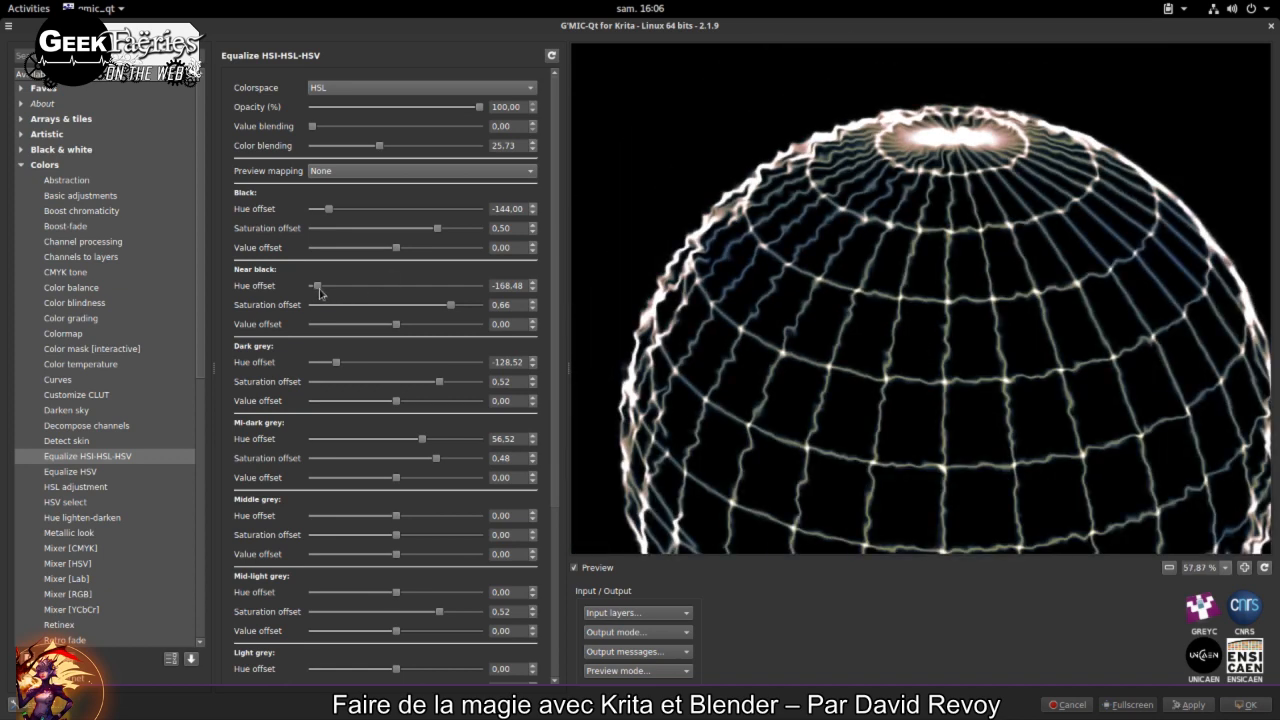
Step: Set the hue offsets to 2.16 for Near black, 0.72 for Black and 7.92 for Dark grey
{"action": "left_click_drag", "start_coordinate": [316, 286], "coordinate": [400, 286]}
{"action": "left_click_drag", "start_coordinate": [328, 209], "coordinate": [397, 209]}
{"action": "scroll", "coordinate": [919, 253], "scroll_direction": "up", "scroll_amount": 3}
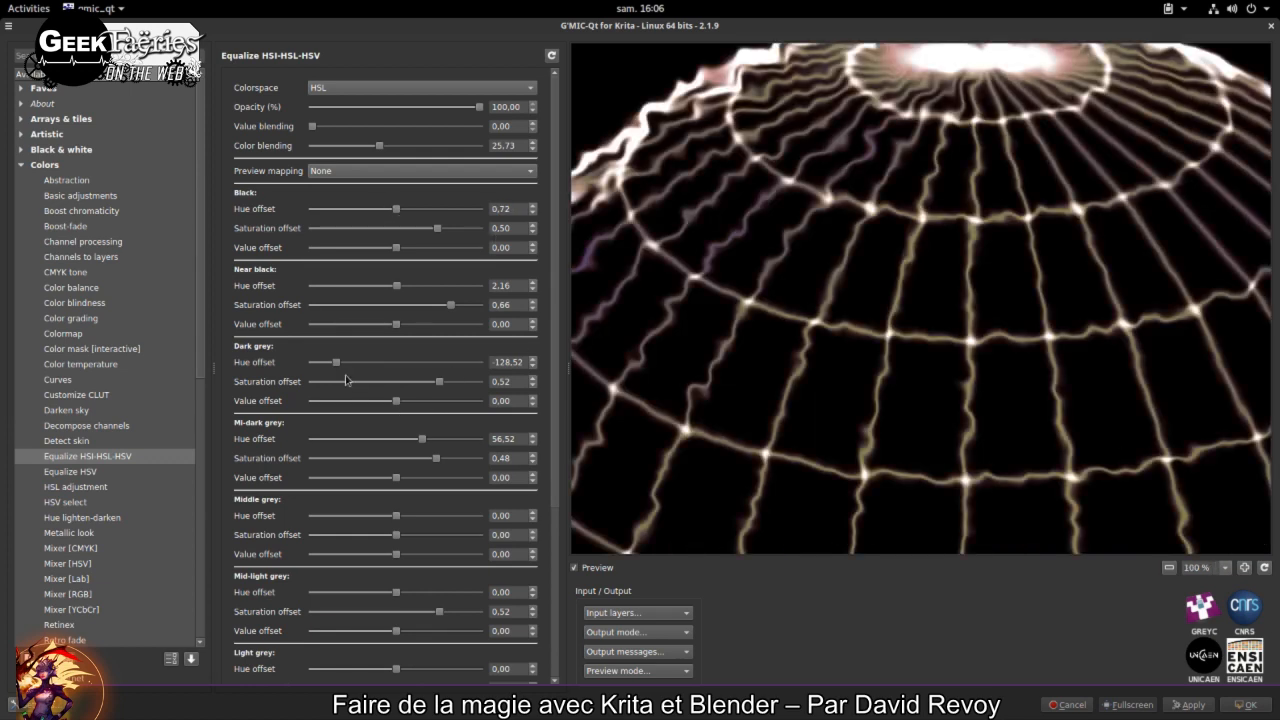
{"action": "left_click_drag", "start_coordinate": [337, 362], "coordinate": [400, 363]}
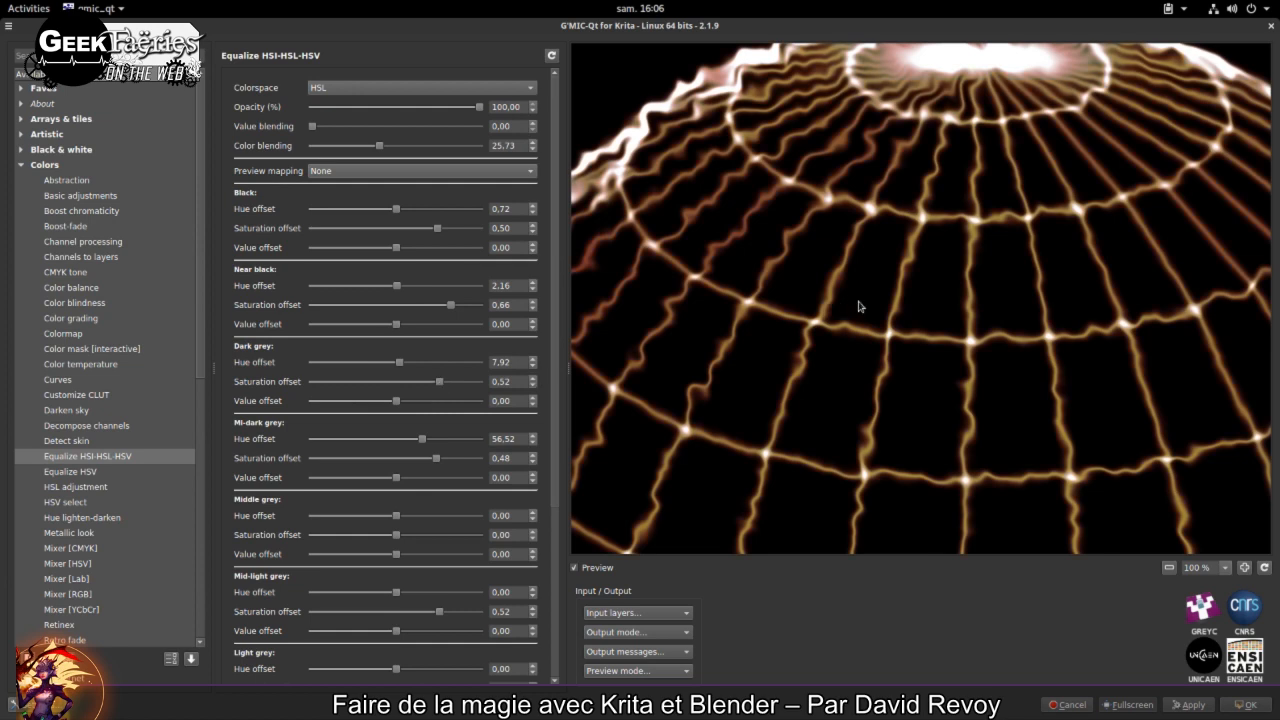
Step: Set the saturation offsets to 0.92 for Dark grey, 0.88 for Near black and 0.75 for Black, and check the sphere preview
{"action": "scroll", "coordinate": [872, 325], "scroll_direction": "down", "scroll_amount": 2}
{"action": "left_click_drag", "start_coordinate": [888, 437], "coordinate": [863, 357]}
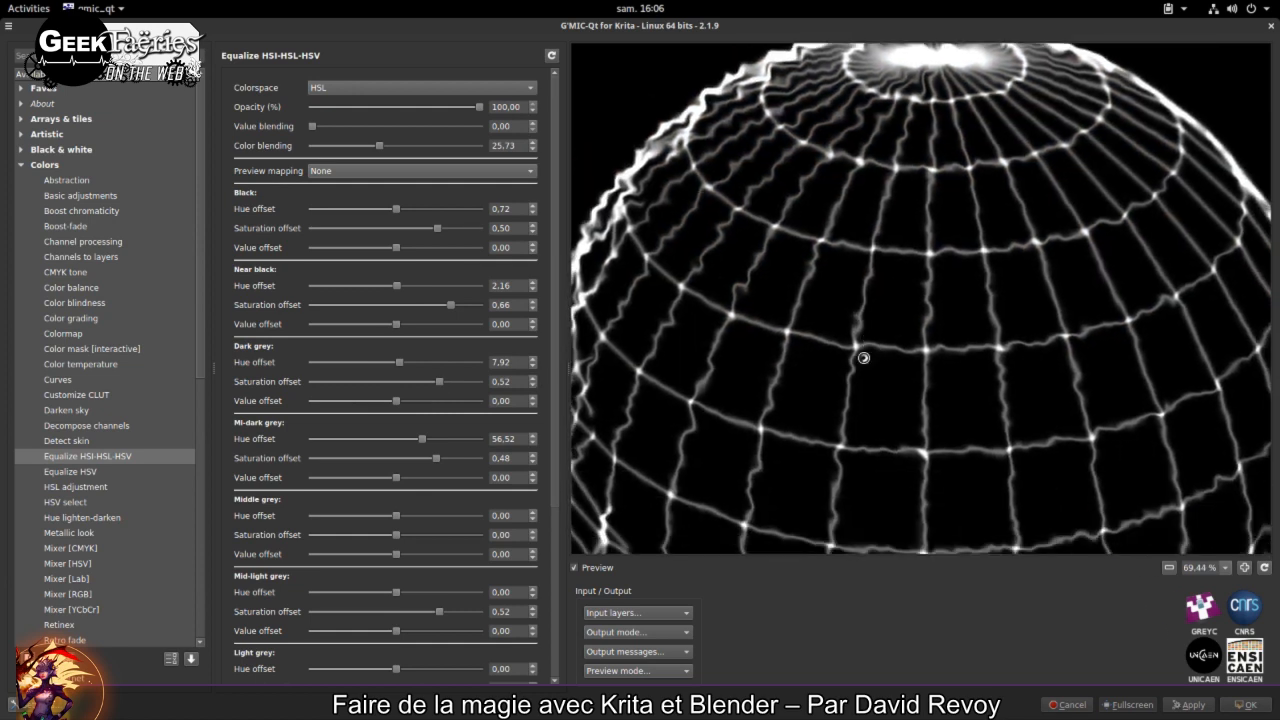
{"action": "left_click_drag", "start_coordinate": [440, 382], "coordinate": [473, 382]}
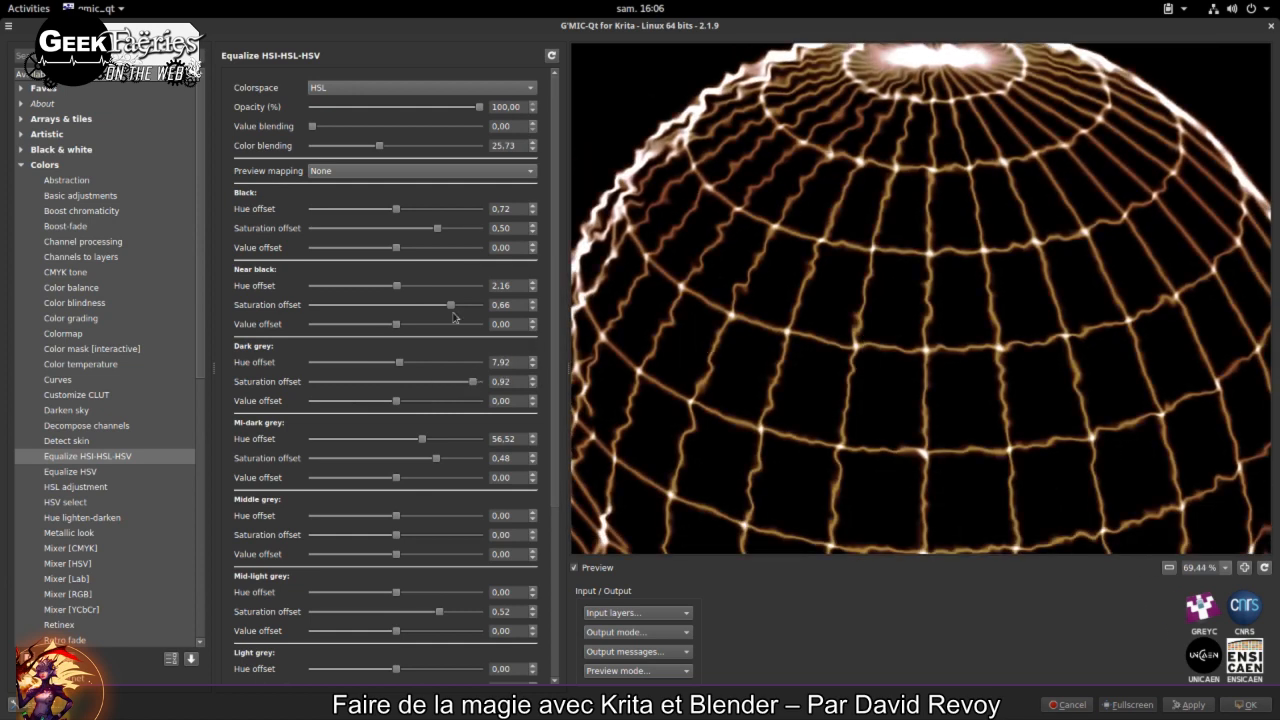
{"action": "left_click_drag", "start_coordinate": [451, 305], "coordinate": [469, 305]}
{"action": "left_click_drag", "start_coordinate": [437, 229], "coordinate": [456, 233]}
{"action": "left_click_drag", "start_coordinate": [925, 273], "coordinate": [820, 140]}
{"action": "left_click_drag", "start_coordinate": [1050, 344], "coordinate": [981, 255]}
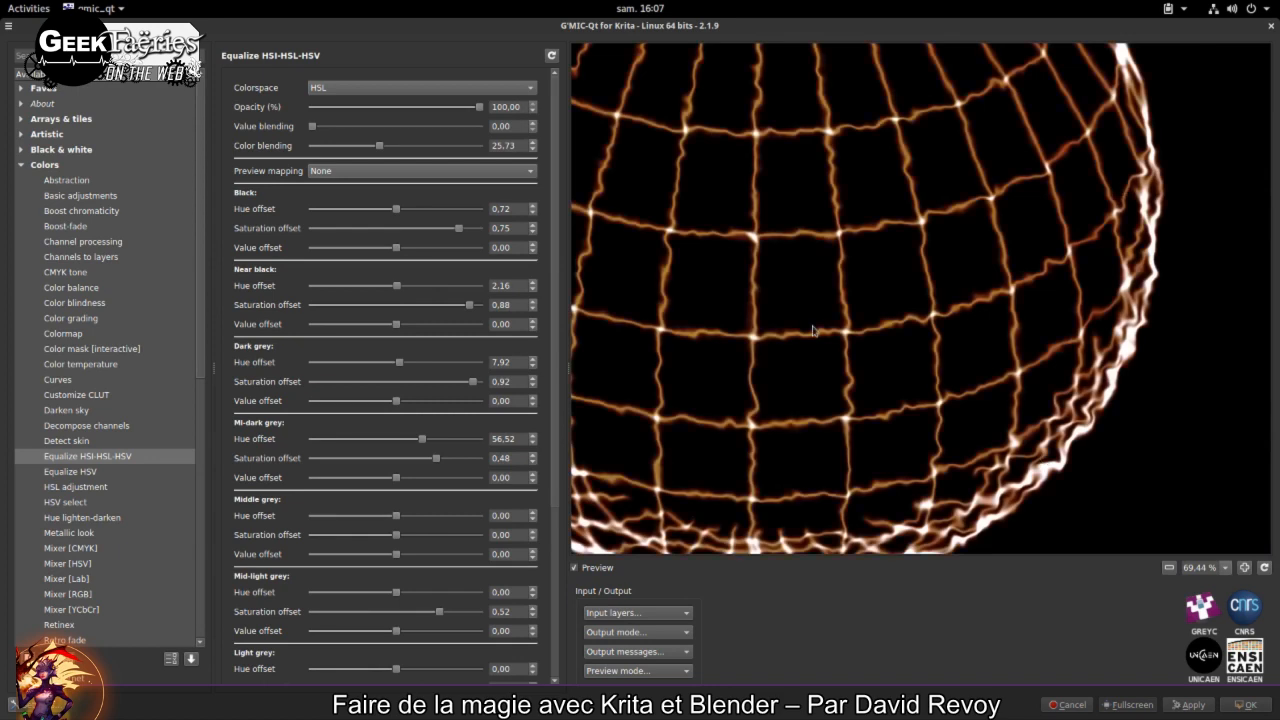
Step: Set the hue offsets to -16.56 for Near black, -18.00 for Dark grey and -20.88 for Black, and apply the filter to the layer
{"action": "left_click_drag", "start_coordinate": [812, 330], "coordinate": [1060, 369]}
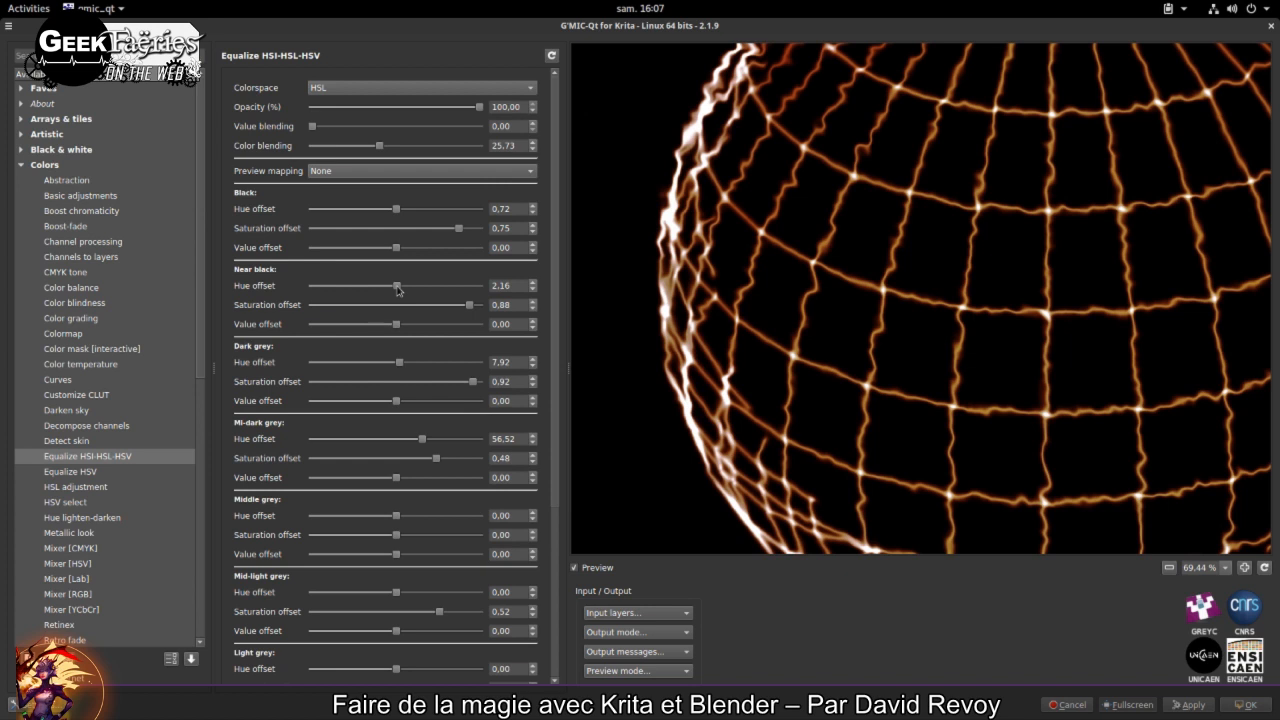
{"action": "left_click_drag", "start_coordinate": [397, 289], "coordinate": [388, 289]}
{"action": "left_click_drag", "start_coordinate": [400, 362], "coordinate": [387, 363]}
{"action": "left_click_drag", "start_coordinate": [396, 209], "coordinate": [387, 209]}
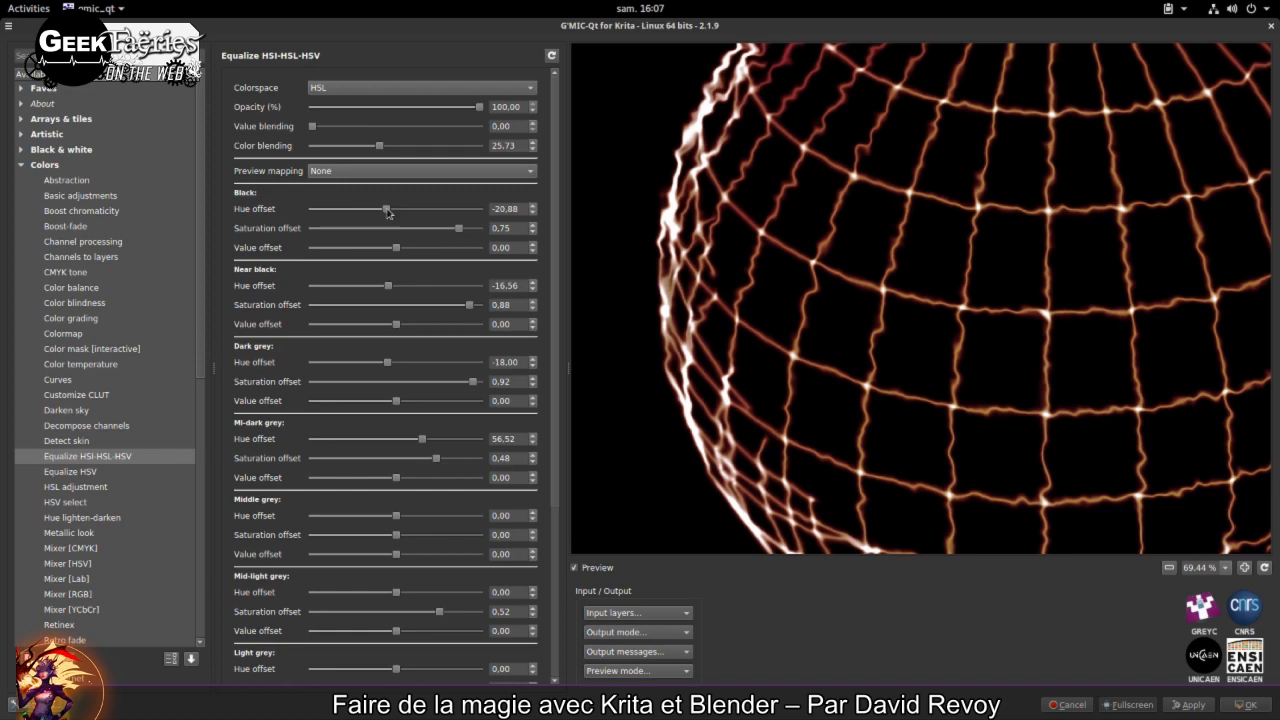
{"action": "left_click_drag", "start_coordinate": [879, 244], "coordinate": [726, 341]}
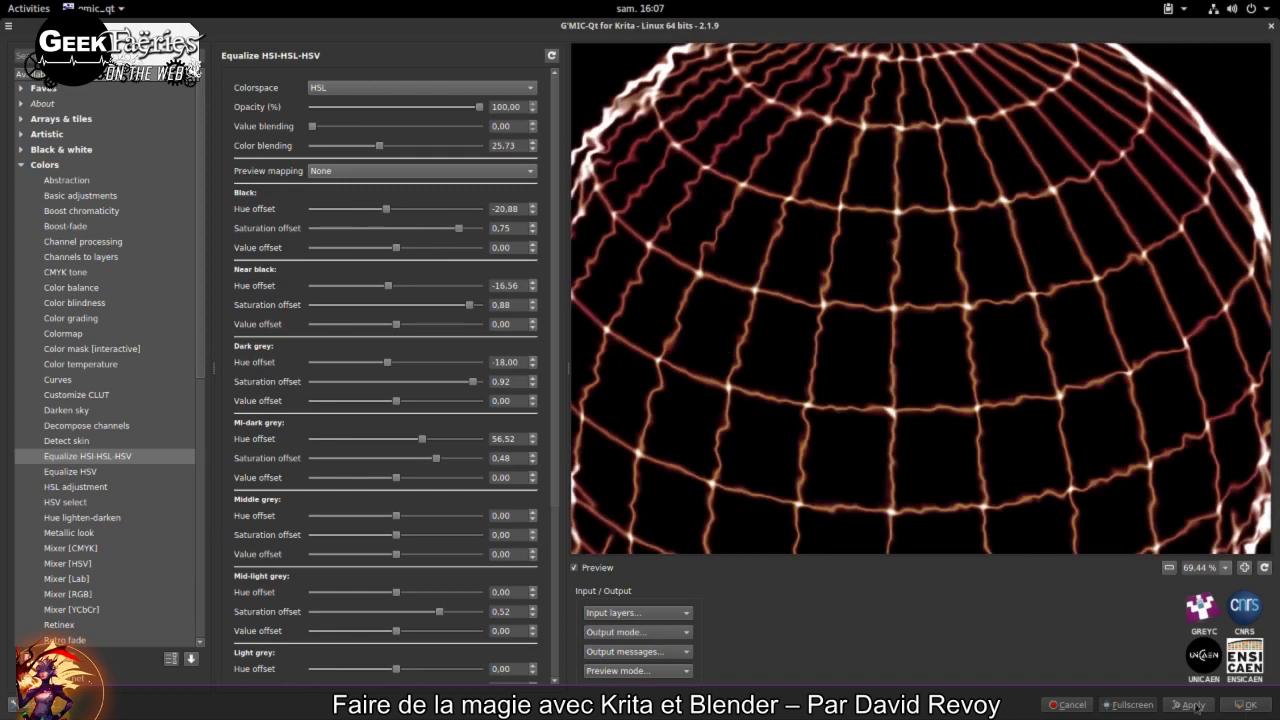
{"action": "left_click", "coordinate": [1245, 706]}
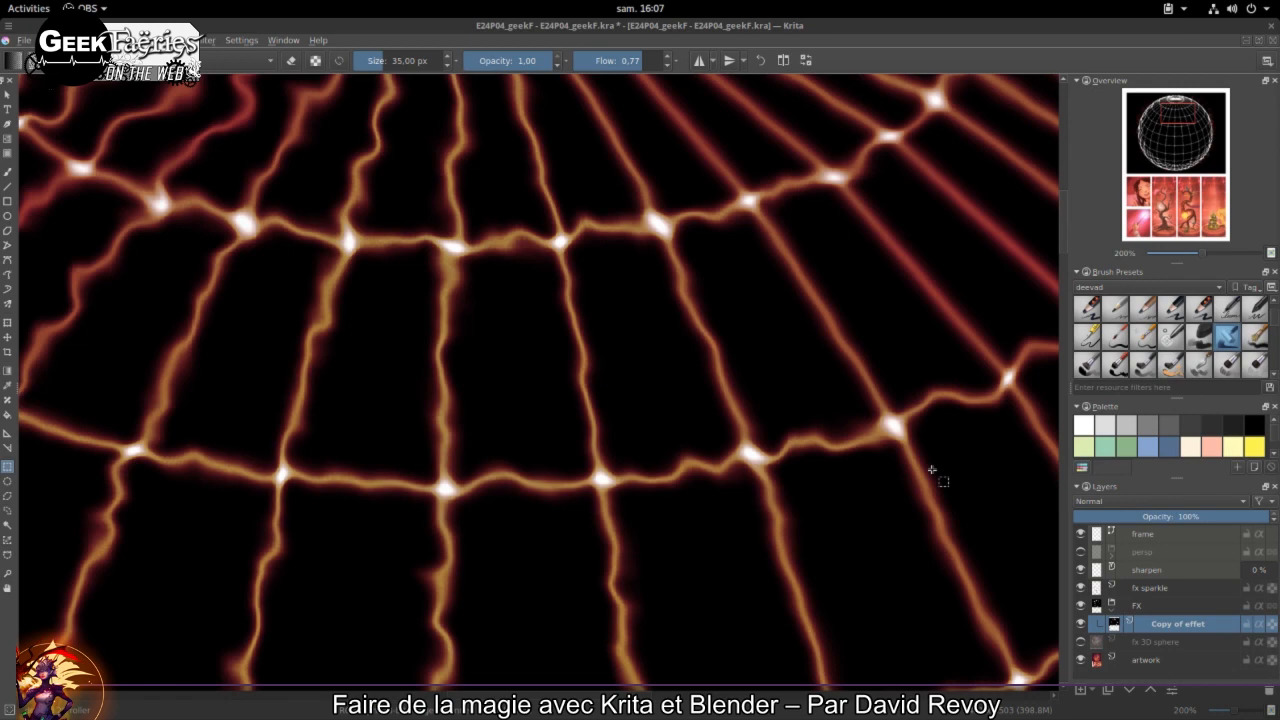
Step: Start the Color to Alpha filter on the Copy of effet layer with black as the colour made transparent, keeping the sphere in view
{"action": "scroll", "coordinate": [337, 289], "scroll_direction": "up", "scroll_amount": 4}
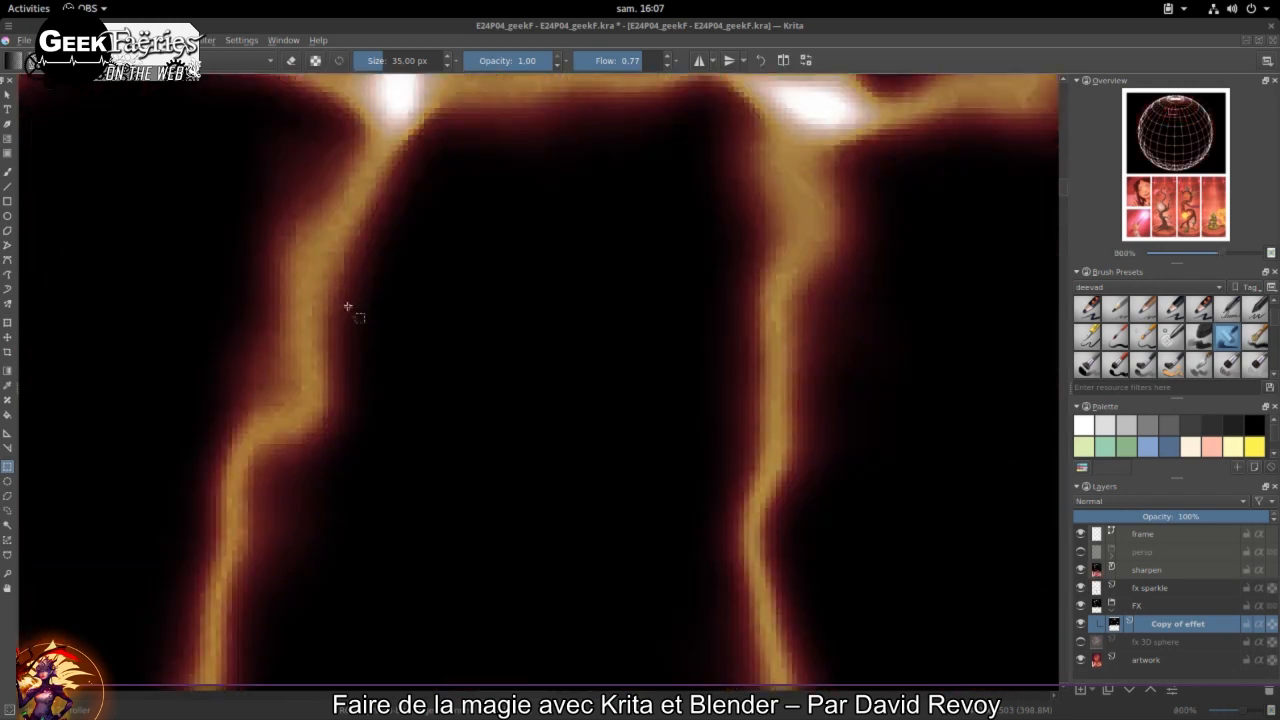
{"action": "left_click_drag", "start_coordinate": [412, 146], "coordinate": [417, 407]}
{"action": "scroll", "coordinate": [417, 407], "scroll_direction": "up", "scroll_amount": 1}
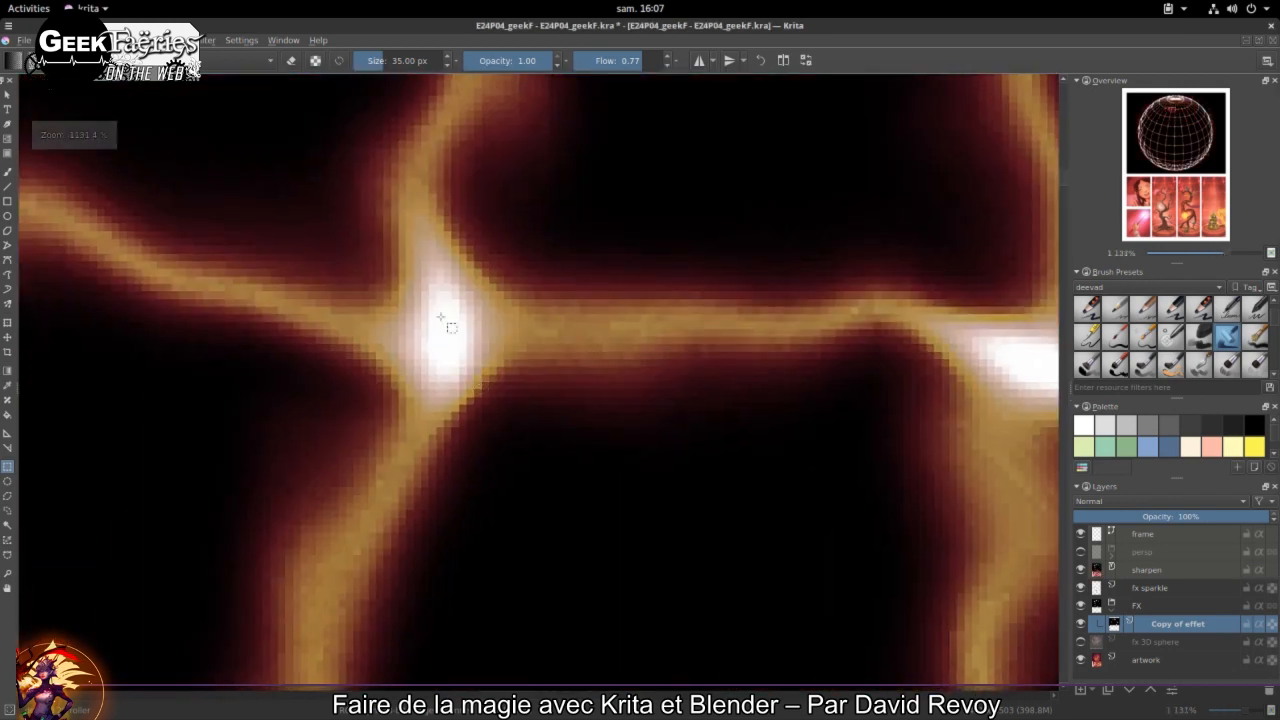
{"action": "scroll", "coordinate": [540, 375], "scroll_direction": "down", "scroll_amount": 8}
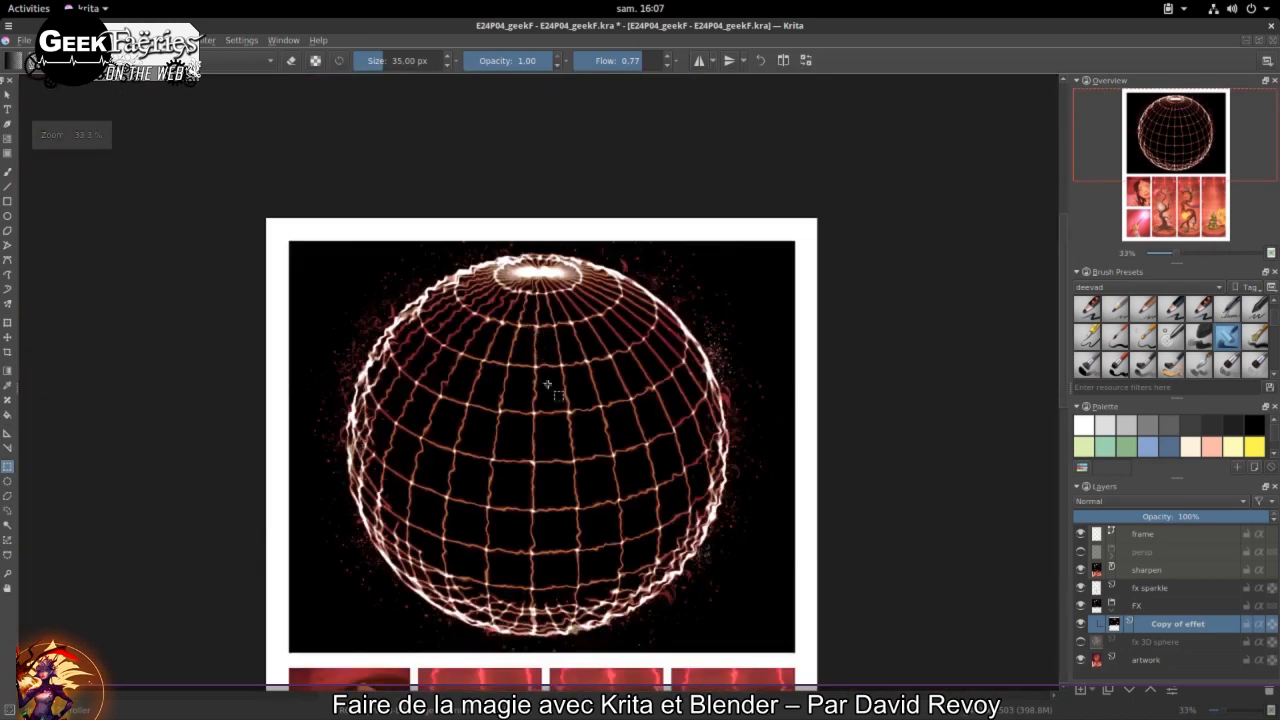
{"action": "scroll", "coordinate": [550, 385], "scroll_direction": "up", "scroll_amount": 2}
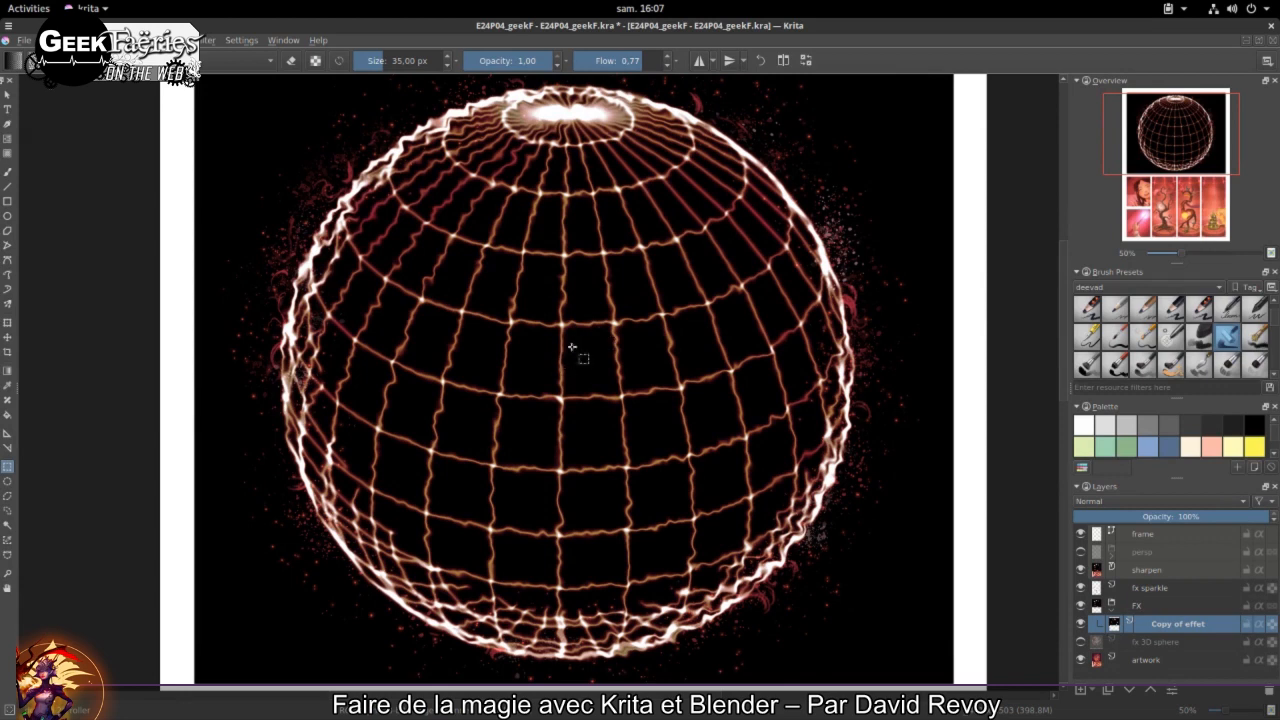
{"action": "left_click", "coordinate": [213, 42]}
{"action": "mouse_move", "coordinate": [247, 42]}
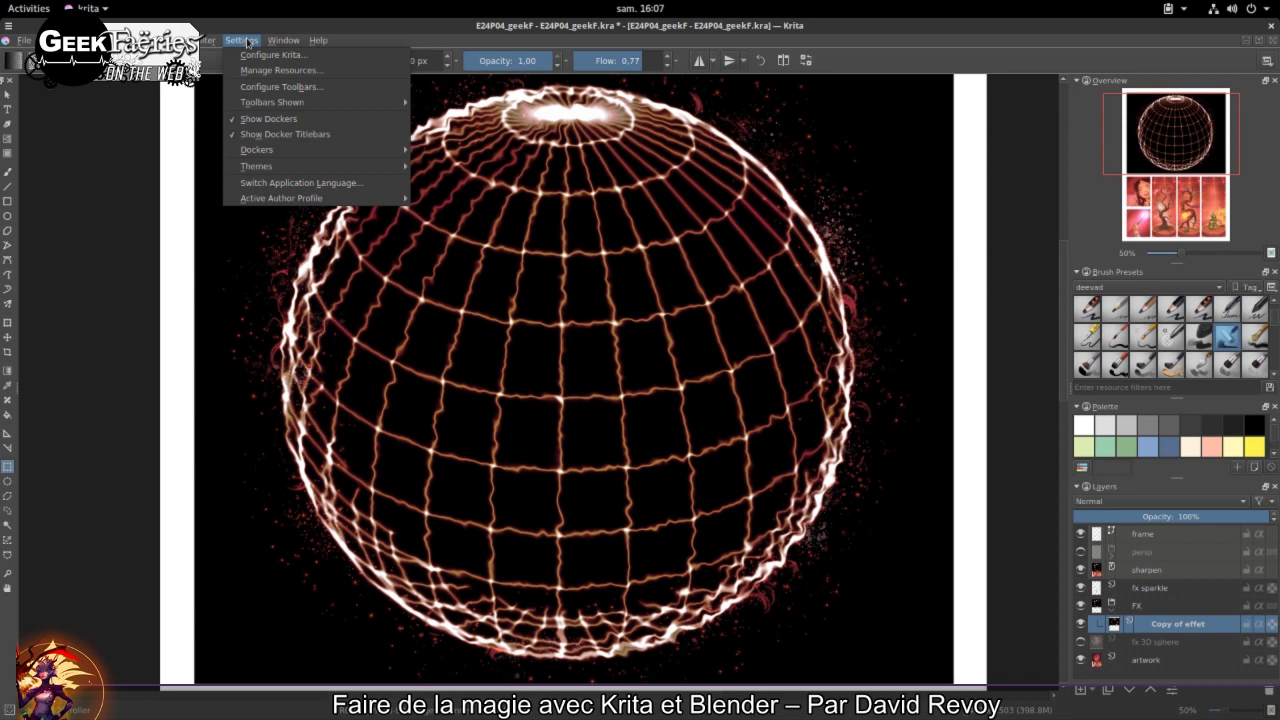
{"action": "mouse_move", "coordinate": [205, 45]}
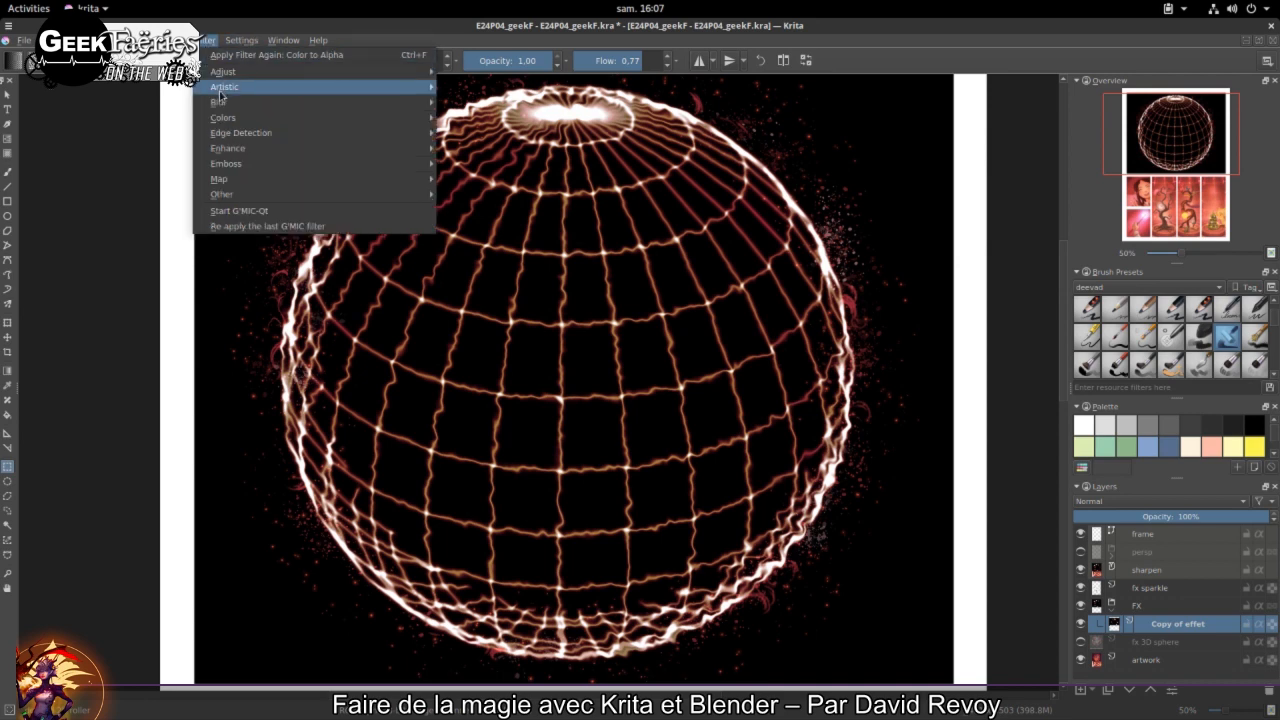
{"action": "mouse_move", "coordinate": [220, 106]}
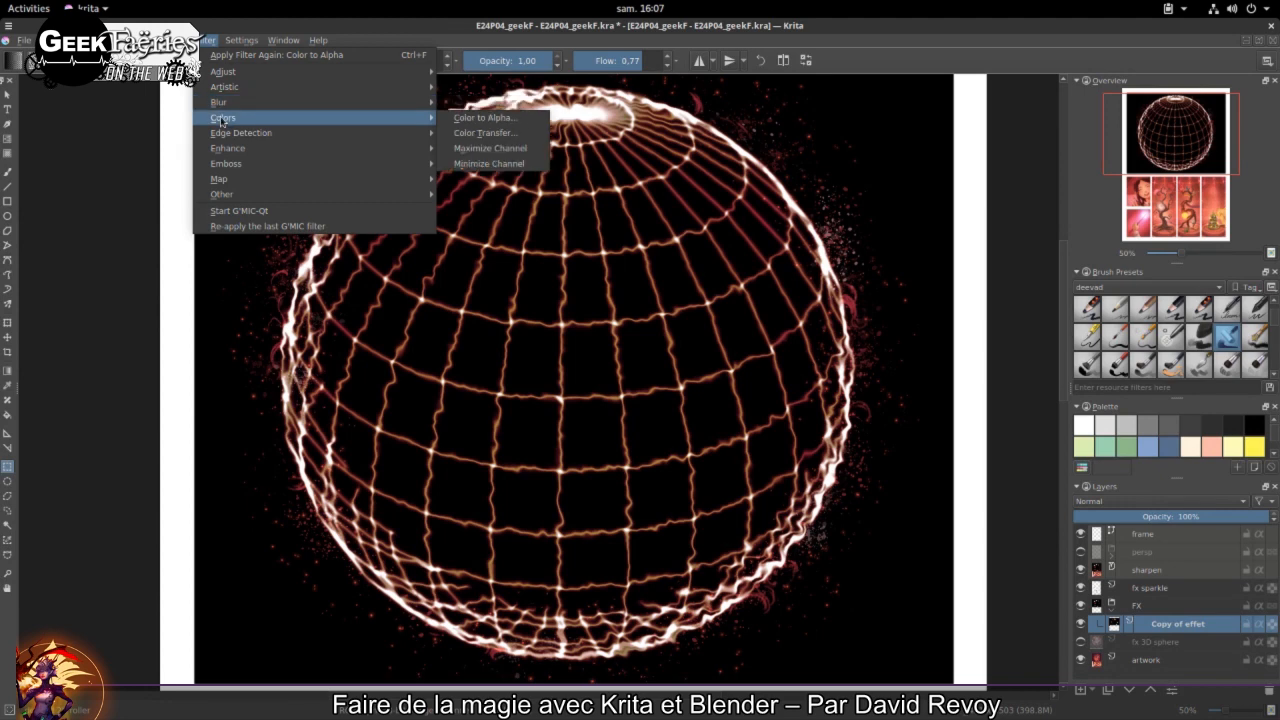
{"action": "left_click", "coordinate": [488, 118]}
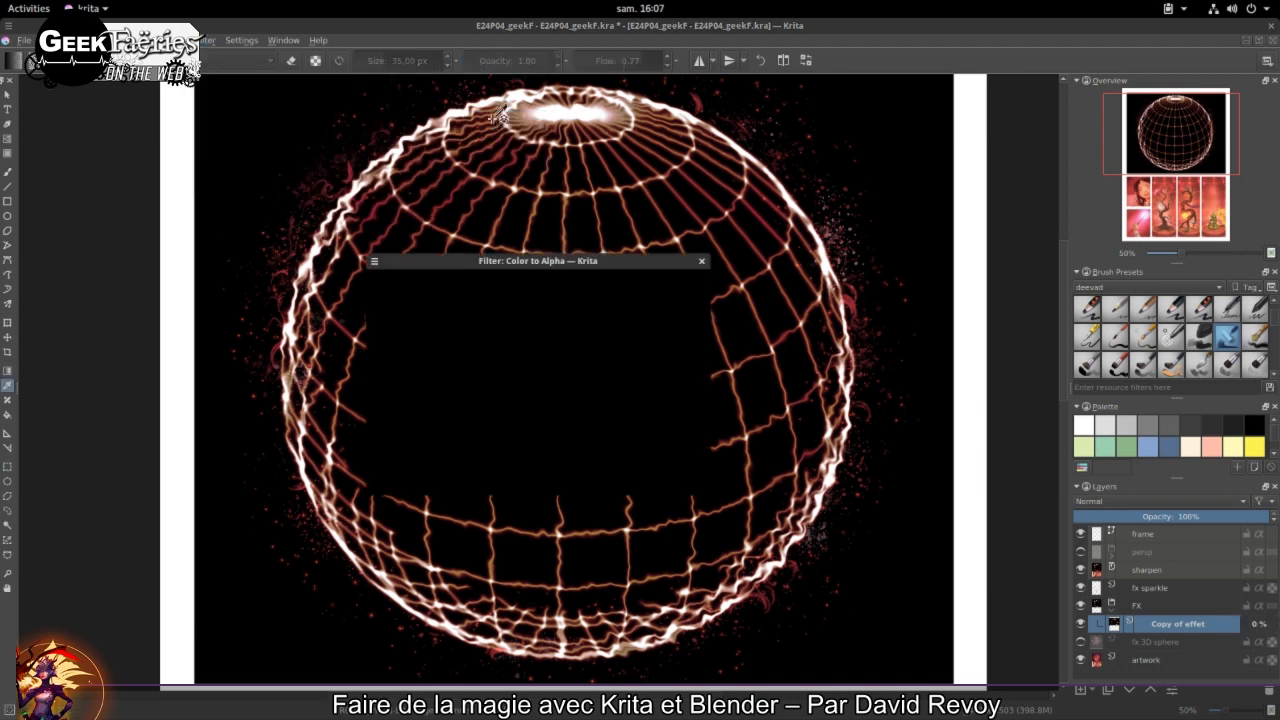
{"action": "left_click", "coordinate": [558, 394]}
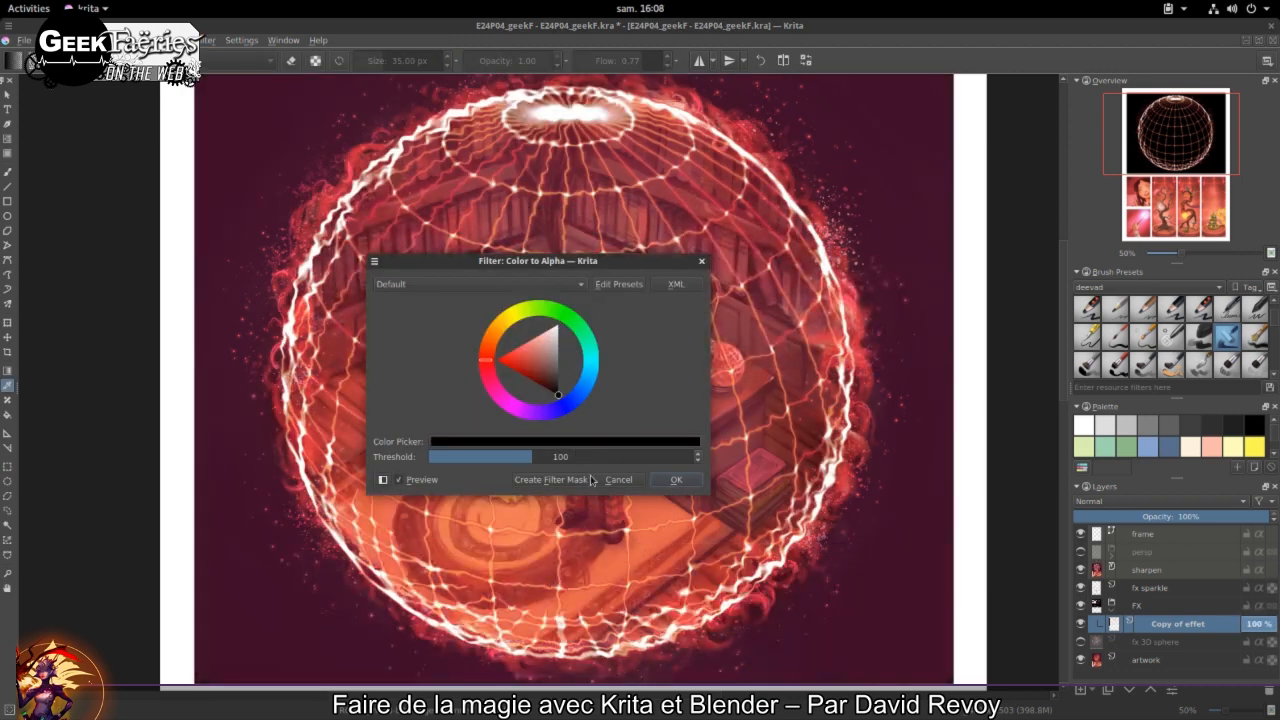
{"action": "left_click_drag", "start_coordinate": [596, 264], "coordinate": [1022, 188]}
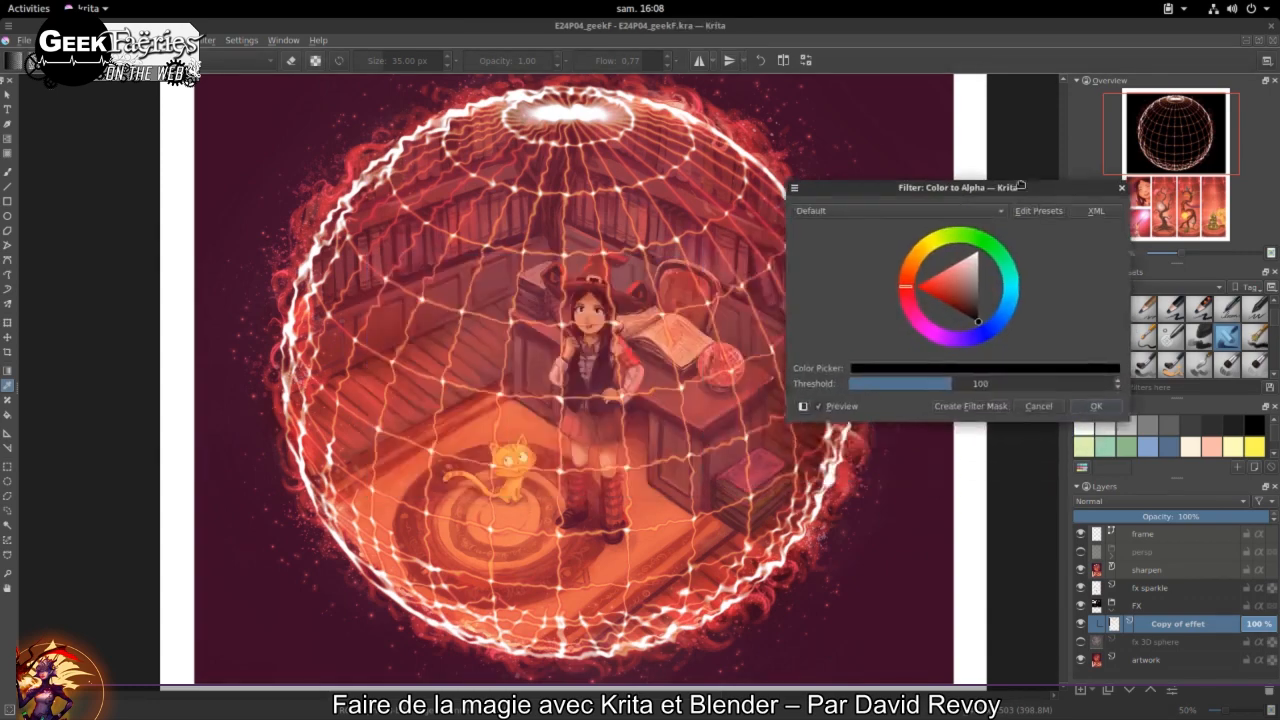
Step: Try Color to Alpha thresholds of 90 and 85 and inspect the glowing line edges over the artwork
{"action": "scroll", "coordinate": [565, 210], "scroll_direction": "up", "scroll_amount": 8}
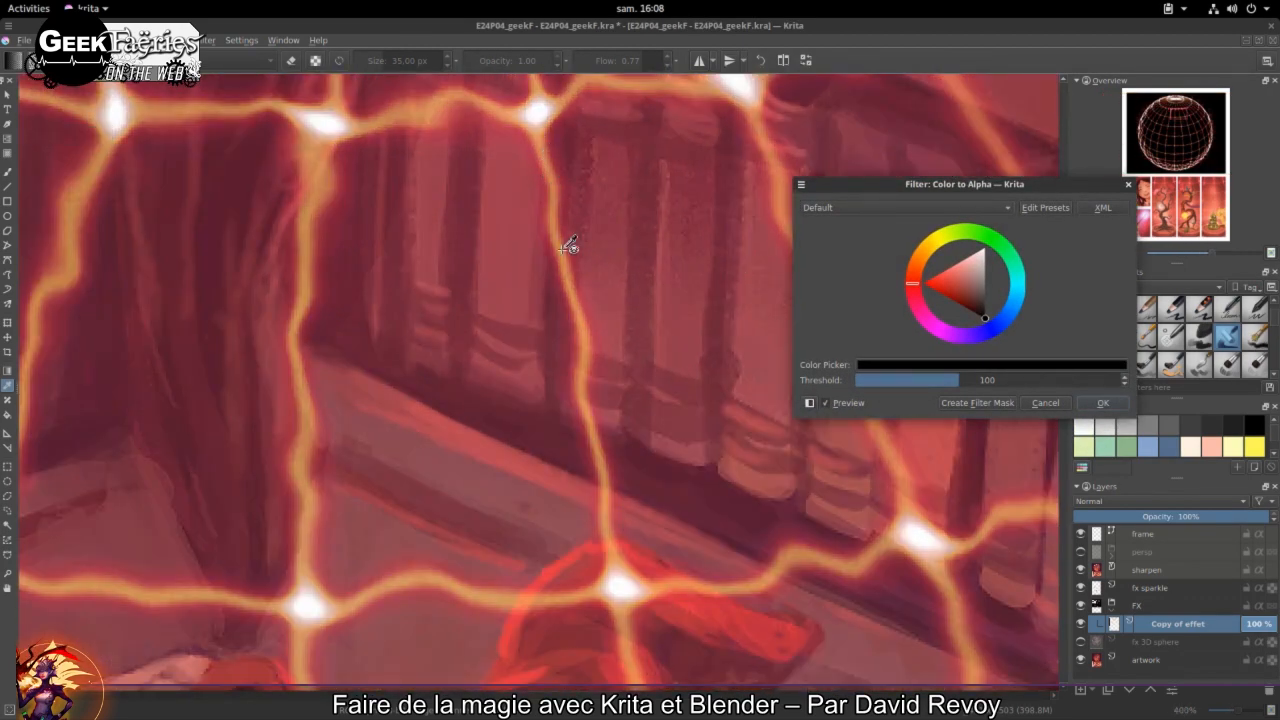
{"action": "scroll", "coordinate": [570, 180], "scroll_direction": "up", "scroll_amount": 2}
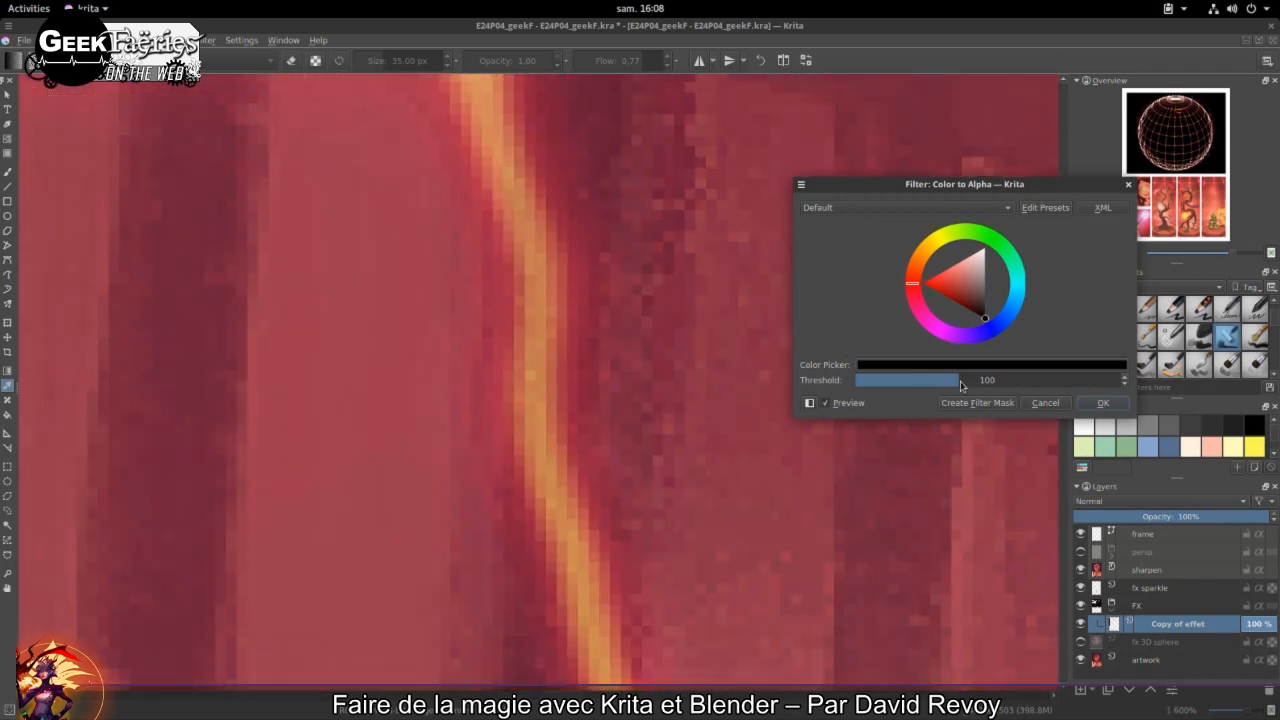
{"action": "left_click_drag", "start_coordinate": [961, 386], "coordinate": [950, 386]}
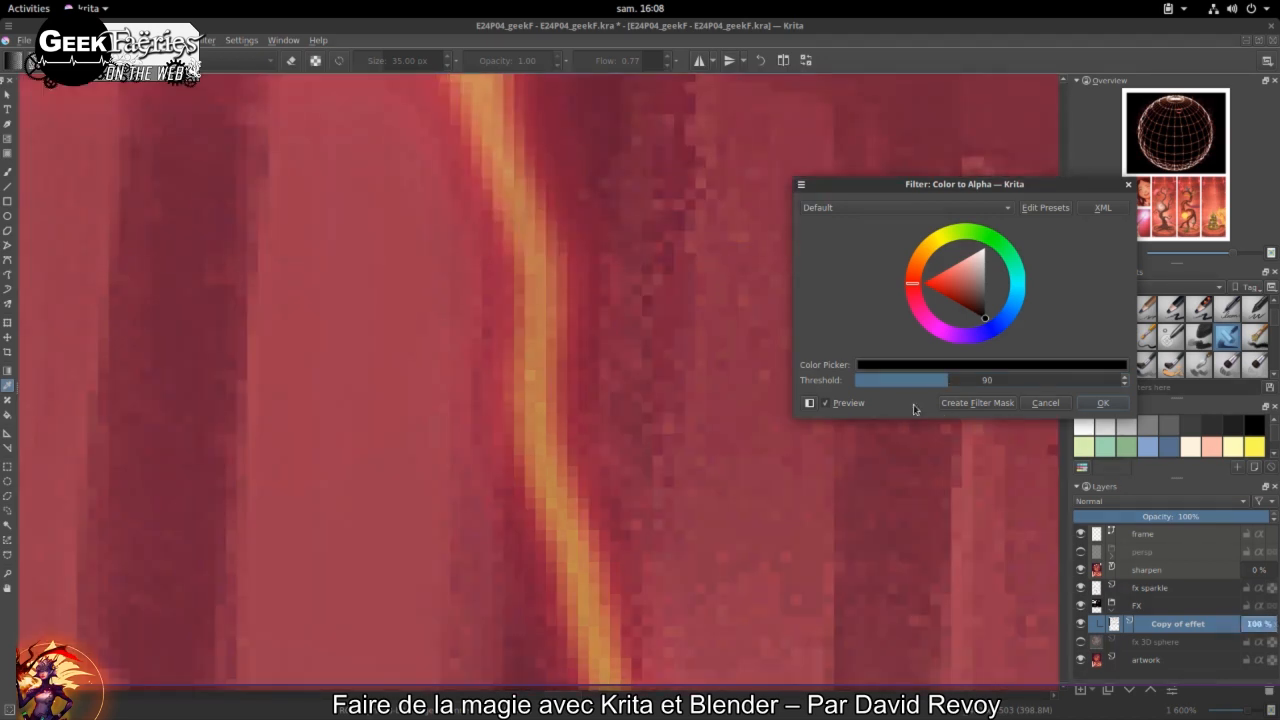
{"action": "left_click_drag", "start_coordinate": [950, 389], "coordinate": [943, 381]}
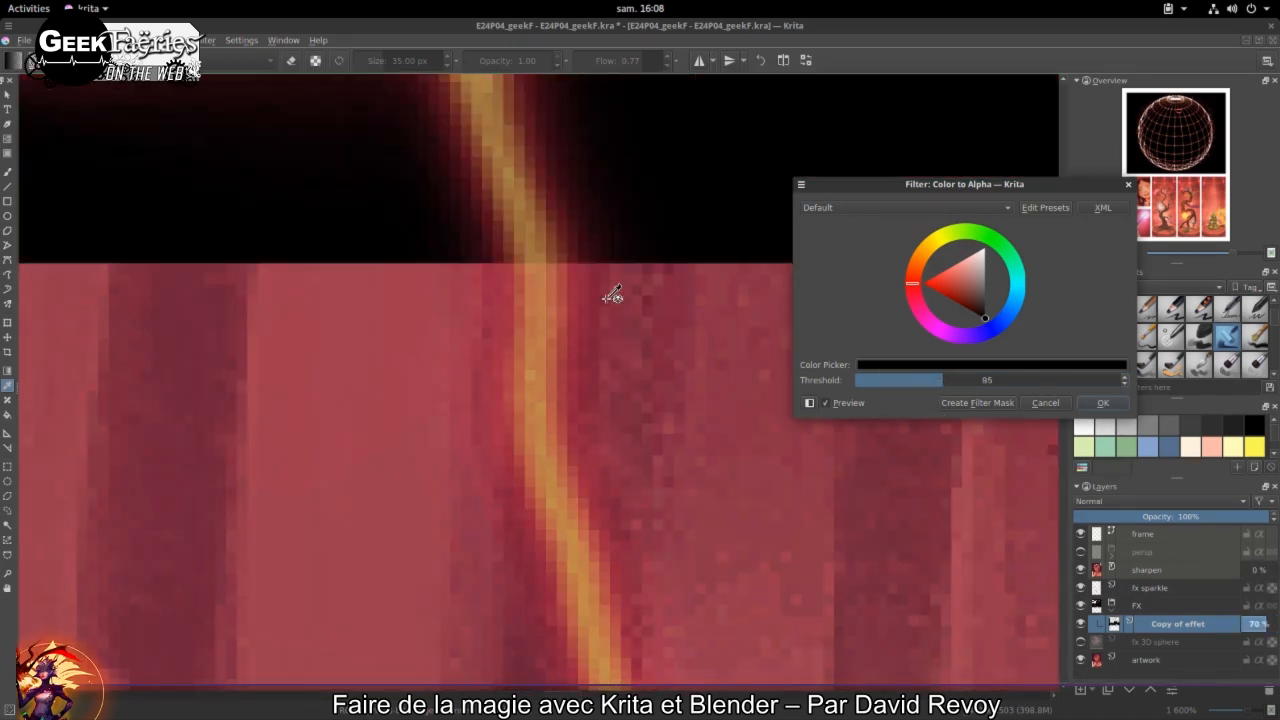
{"action": "scroll", "coordinate": [560, 260], "scroll_direction": "down", "scroll_amount": 6}
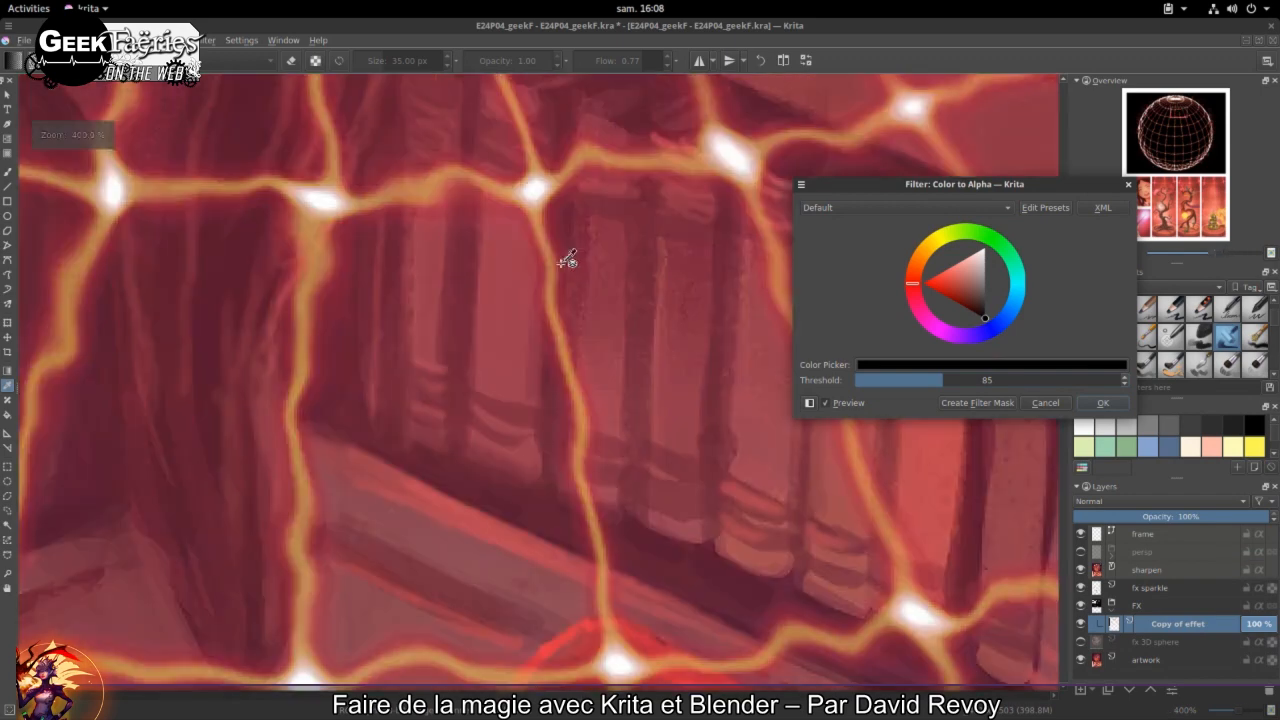
{"action": "scroll", "coordinate": [620, 285], "scroll_direction": "down", "scroll_amount": 4}
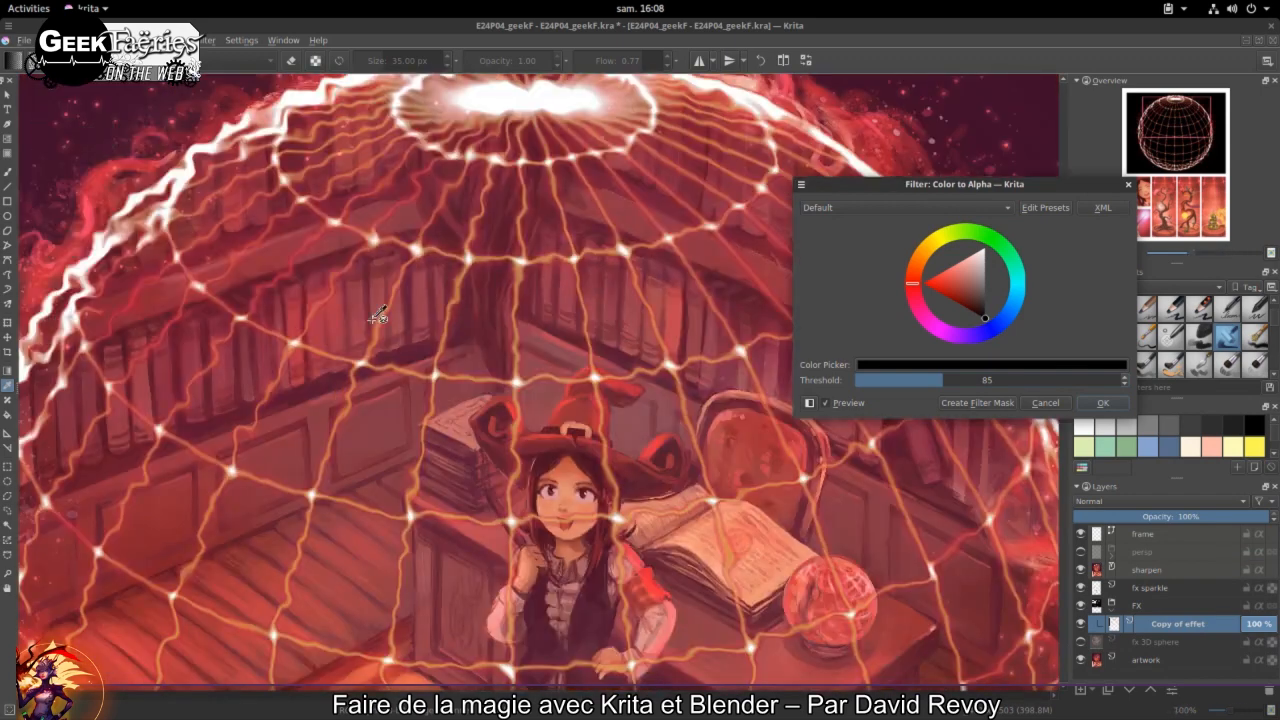
{"action": "scroll", "coordinate": [448, 275], "scroll_direction": "up", "scroll_amount": 4}
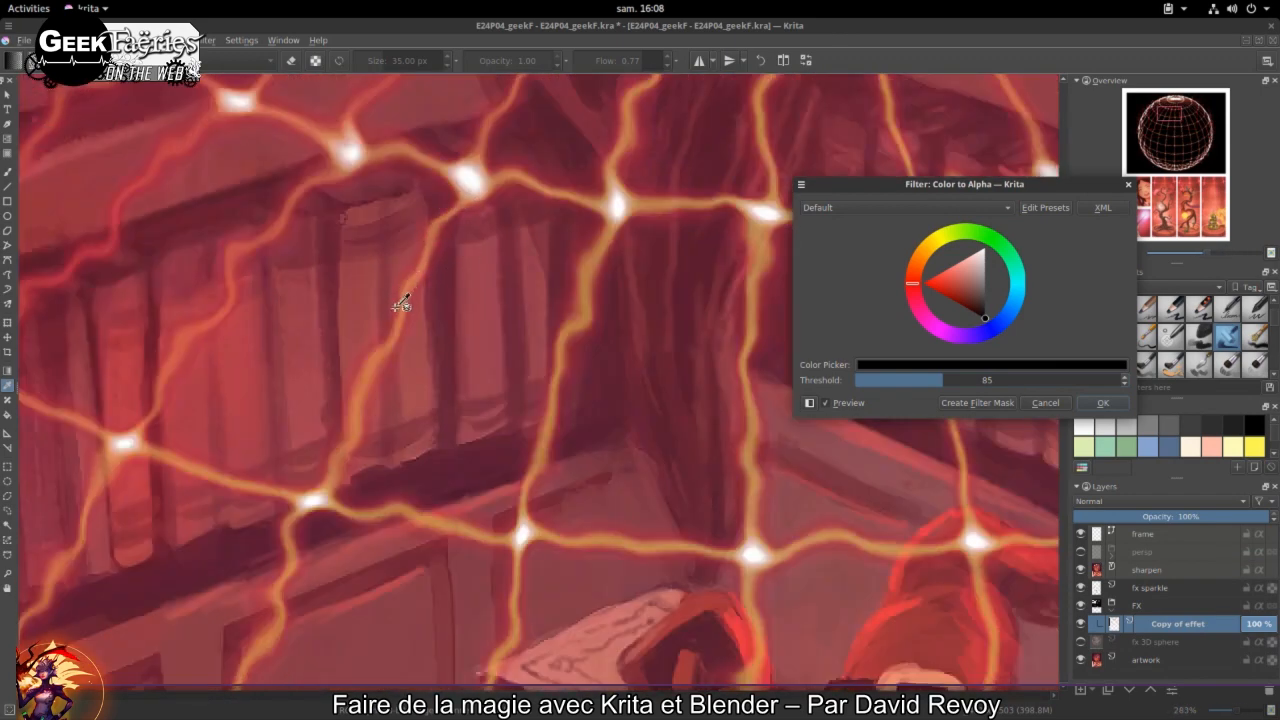
Step: Set the Color to Alpha threshold to 92, check the line edges and apply the filter
{"action": "left_click_drag", "start_coordinate": [944, 388], "coordinate": [950, 386]}
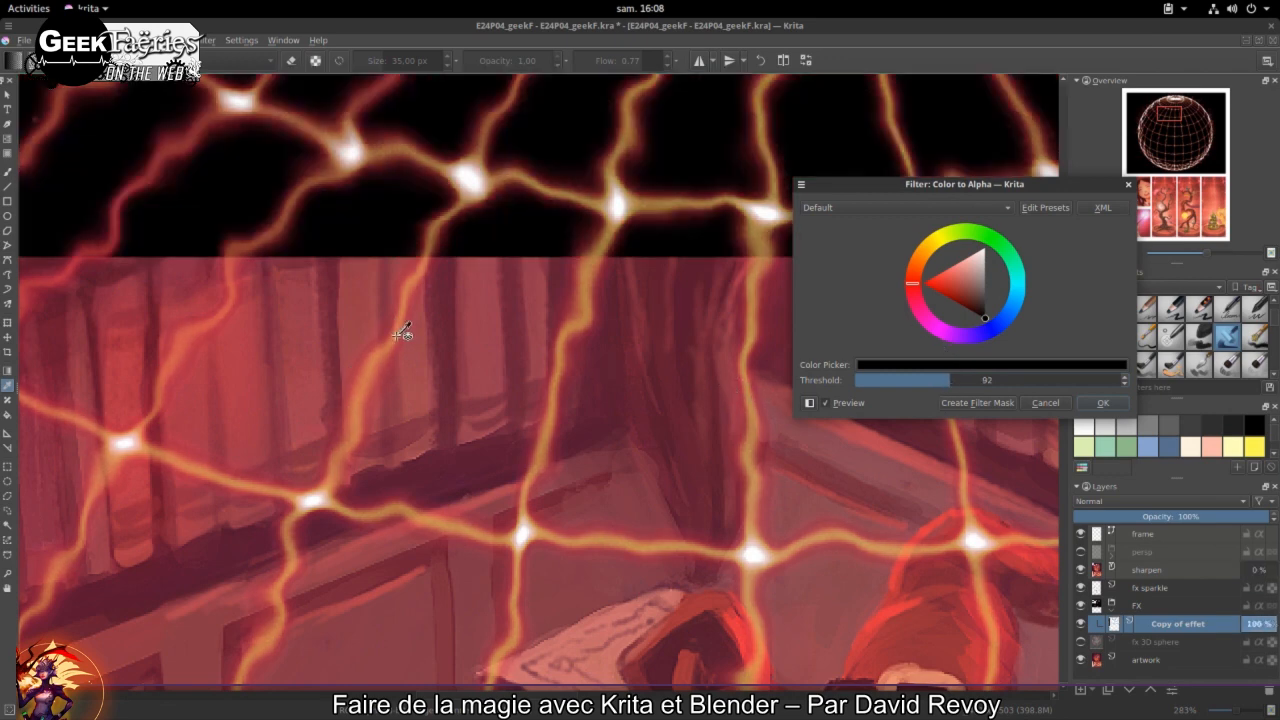
{"action": "scroll", "coordinate": [403, 331], "scroll_direction": "up", "scroll_amount": 4}
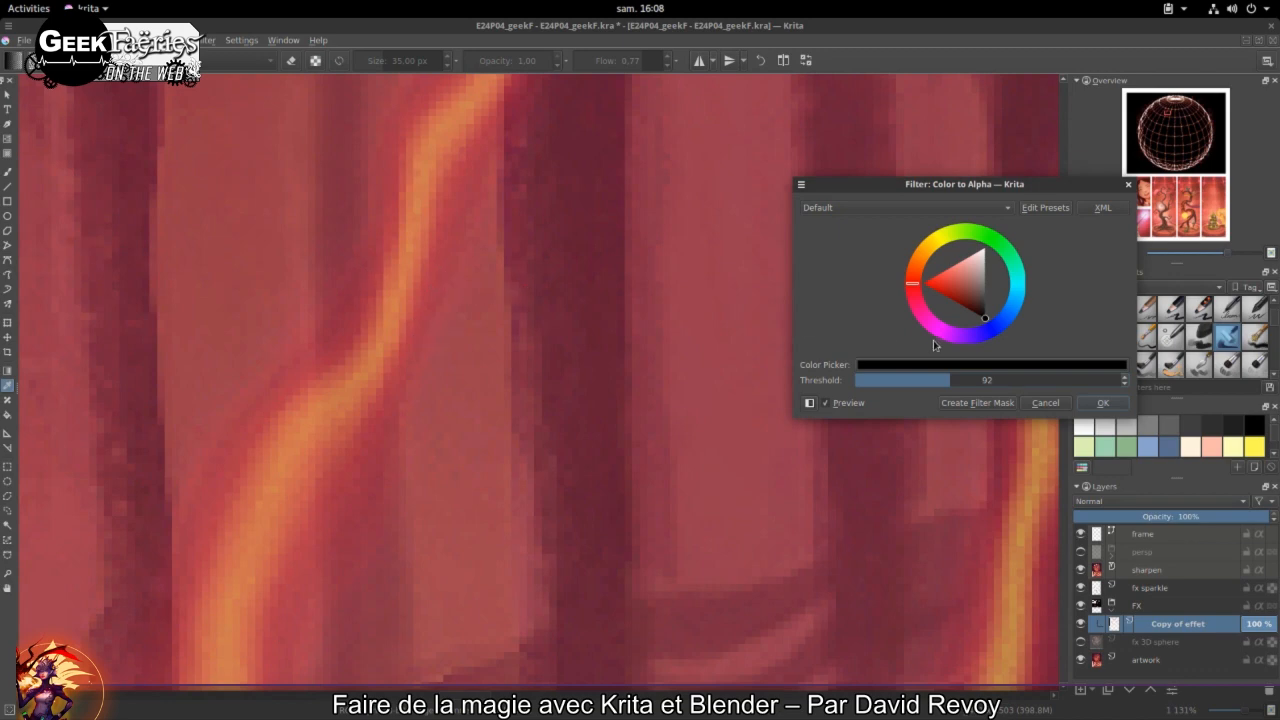
{"action": "left_click", "coordinate": [1101, 403]}
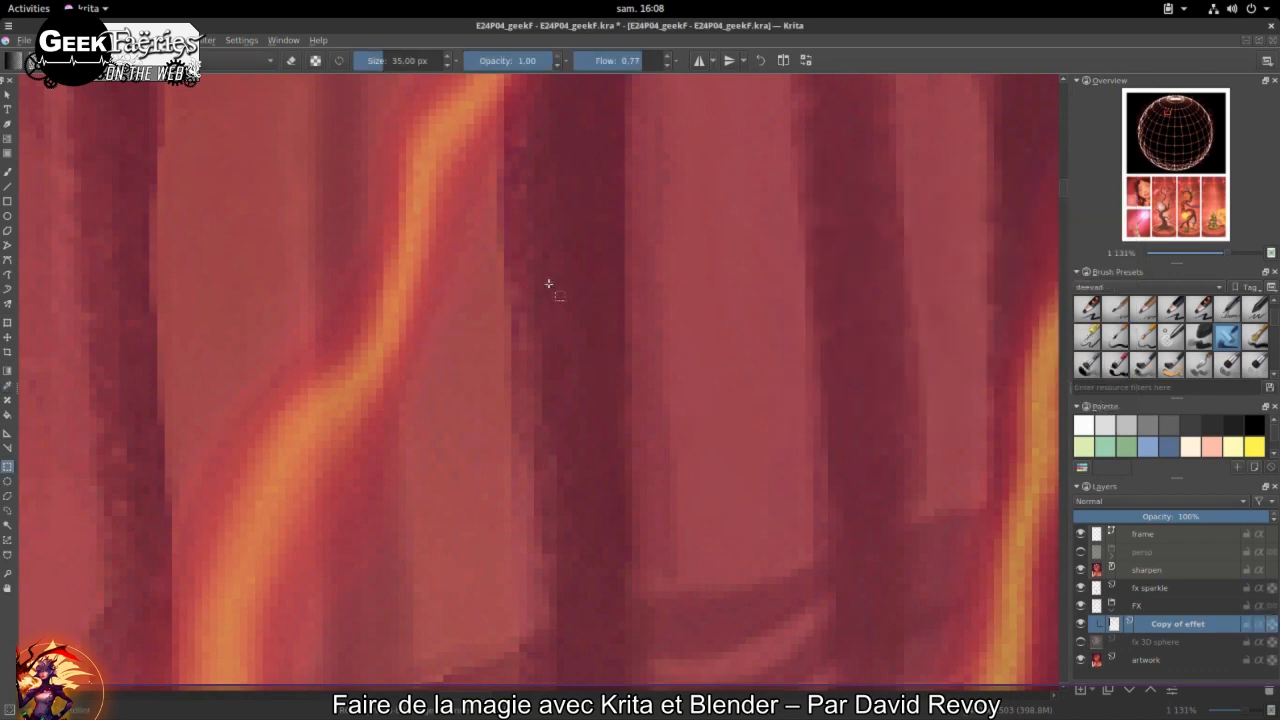
Step: Examine the transparent energy grid over the witch, desk and bookshelves, both close up and across the whole sphere
{"action": "scroll", "coordinate": [548, 284], "scroll_direction": "down", "scroll_amount": 10}
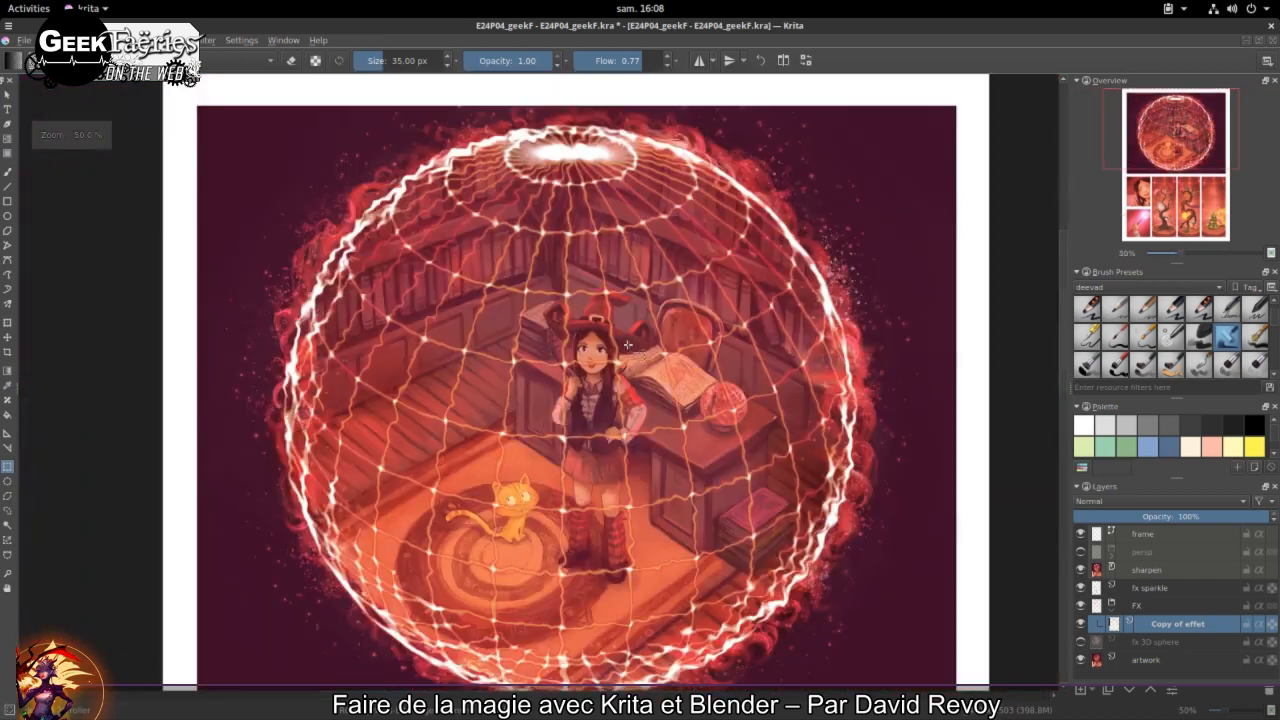
{"action": "left_click_drag", "start_coordinate": [642, 439], "coordinate": [626, 394]}
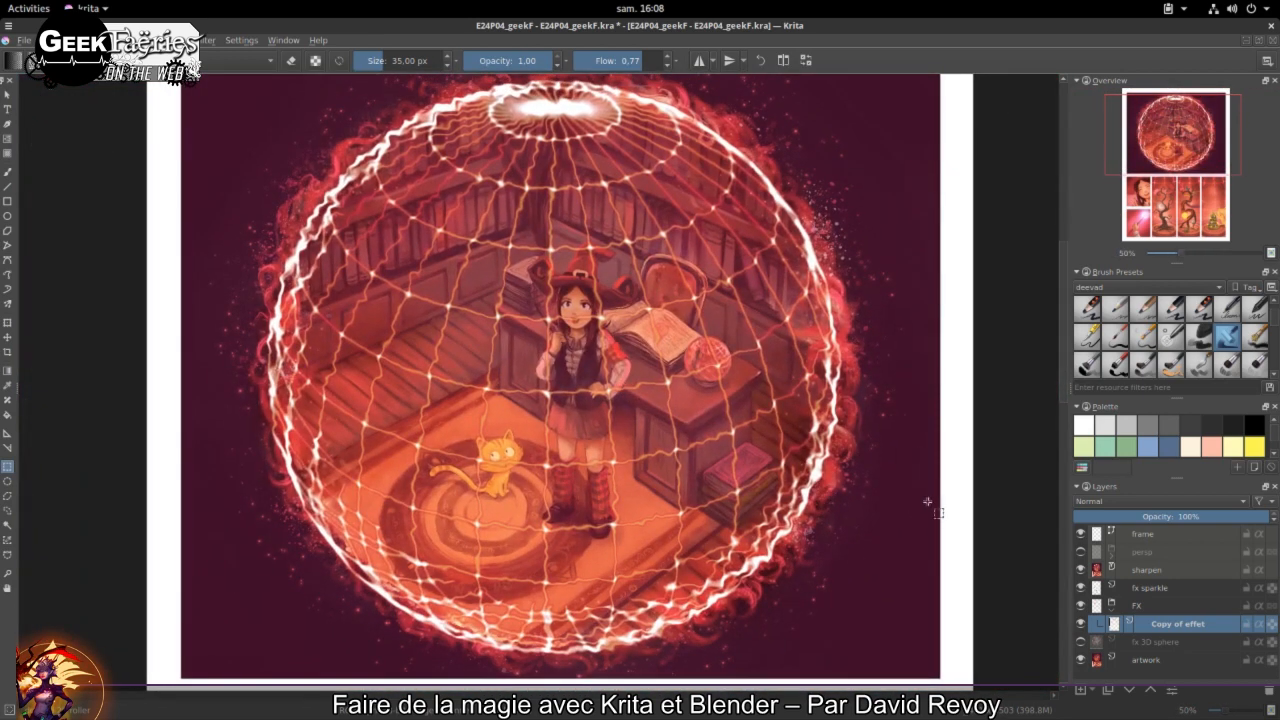
{"action": "left_click_drag", "start_coordinate": [811, 516], "coordinate": [802, 515]}
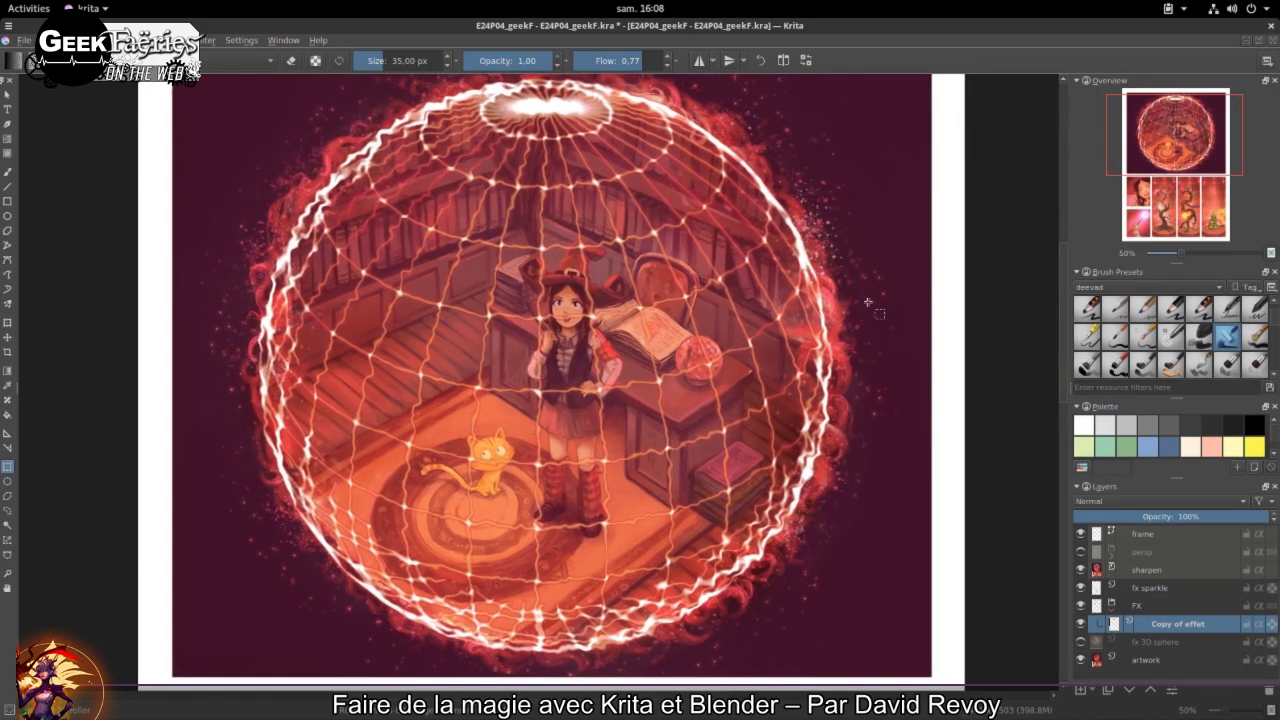
{"action": "key", "text": "1"}
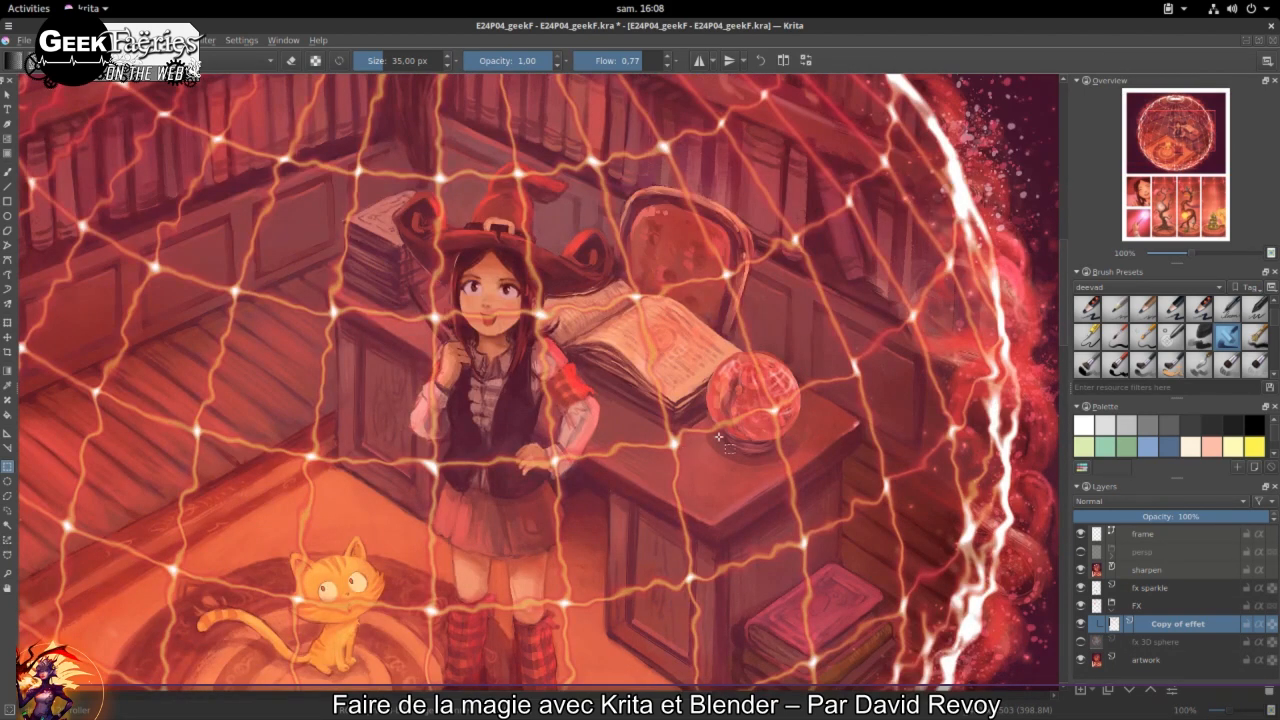
{"action": "scroll", "coordinate": [718, 437], "scroll_direction": "up", "scroll_amount": 3}
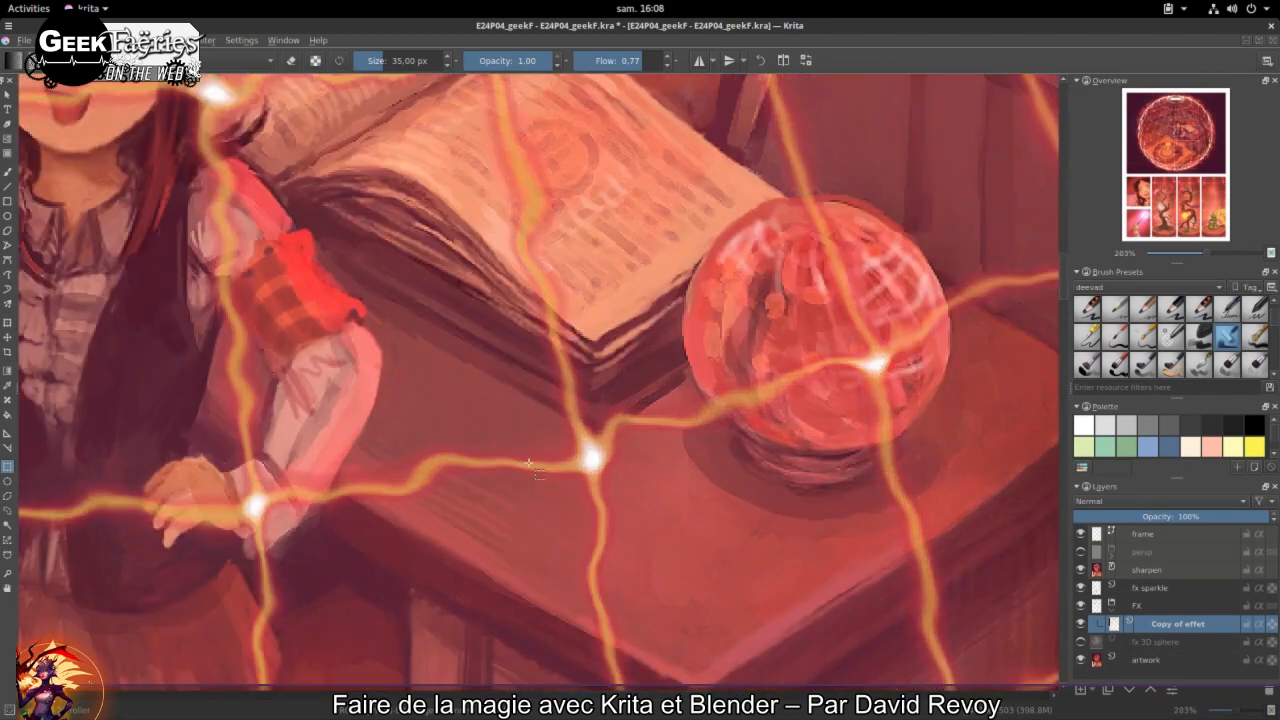
{"action": "left_click_drag", "start_coordinate": [213, 367], "coordinate": [603, 587]}
{"action": "left_click_drag", "start_coordinate": [318, 156], "coordinate": [733, 421]}
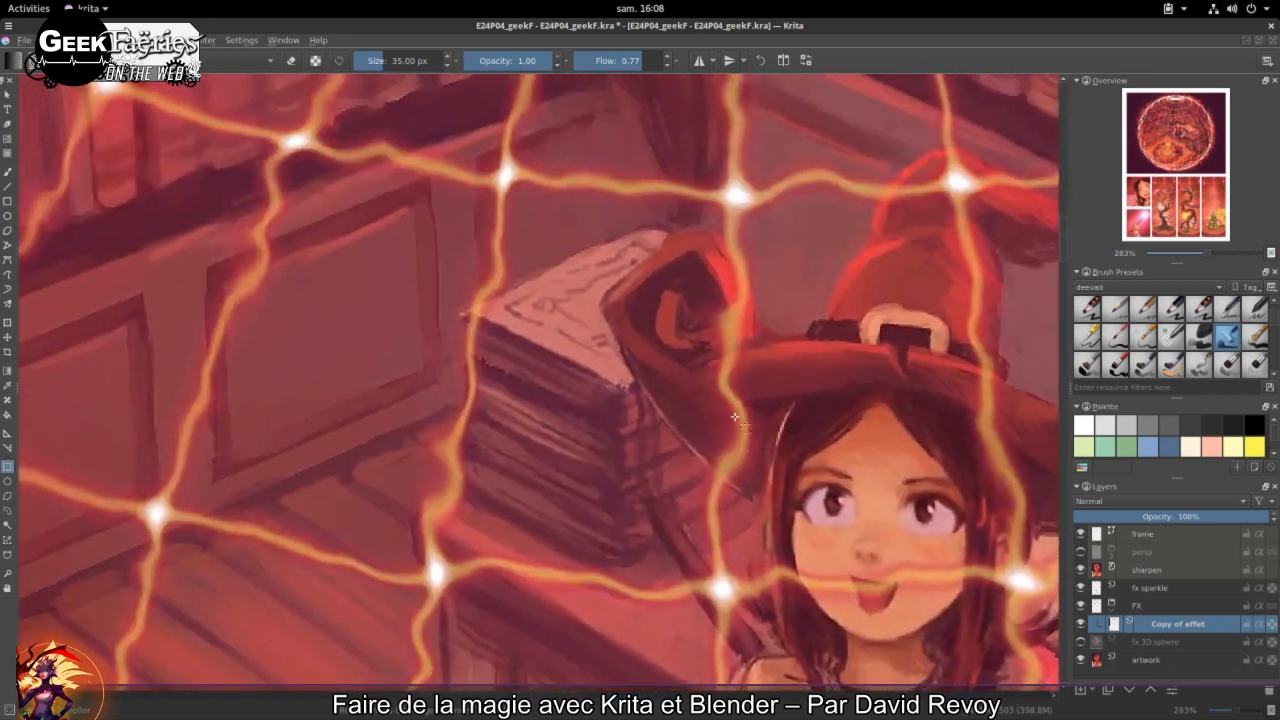
{"action": "scroll", "coordinate": [734, 424], "scroll_direction": "down", "scroll_amount": 3}
{"action": "scroll", "coordinate": [741, 427], "scroll_direction": "down", "scroll_amount": 1}
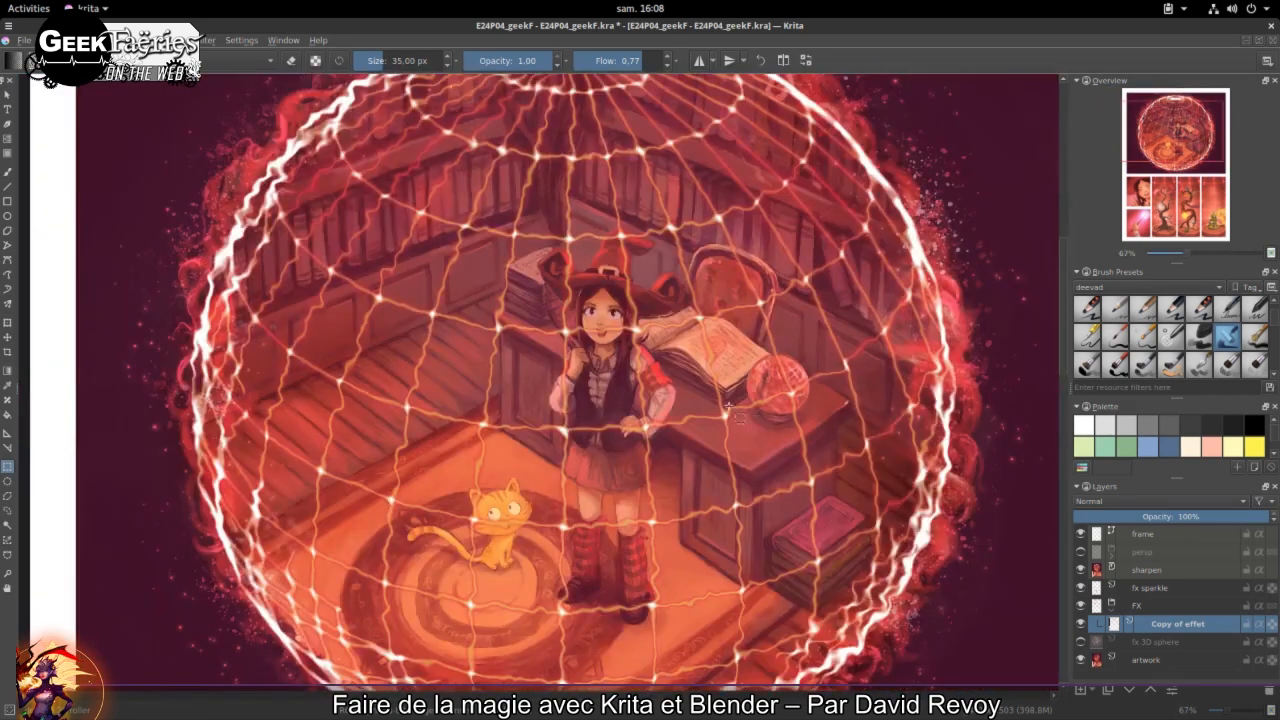
{"action": "scroll", "coordinate": [728, 412], "scroll_direction": "down", "scroll_amount": 1}
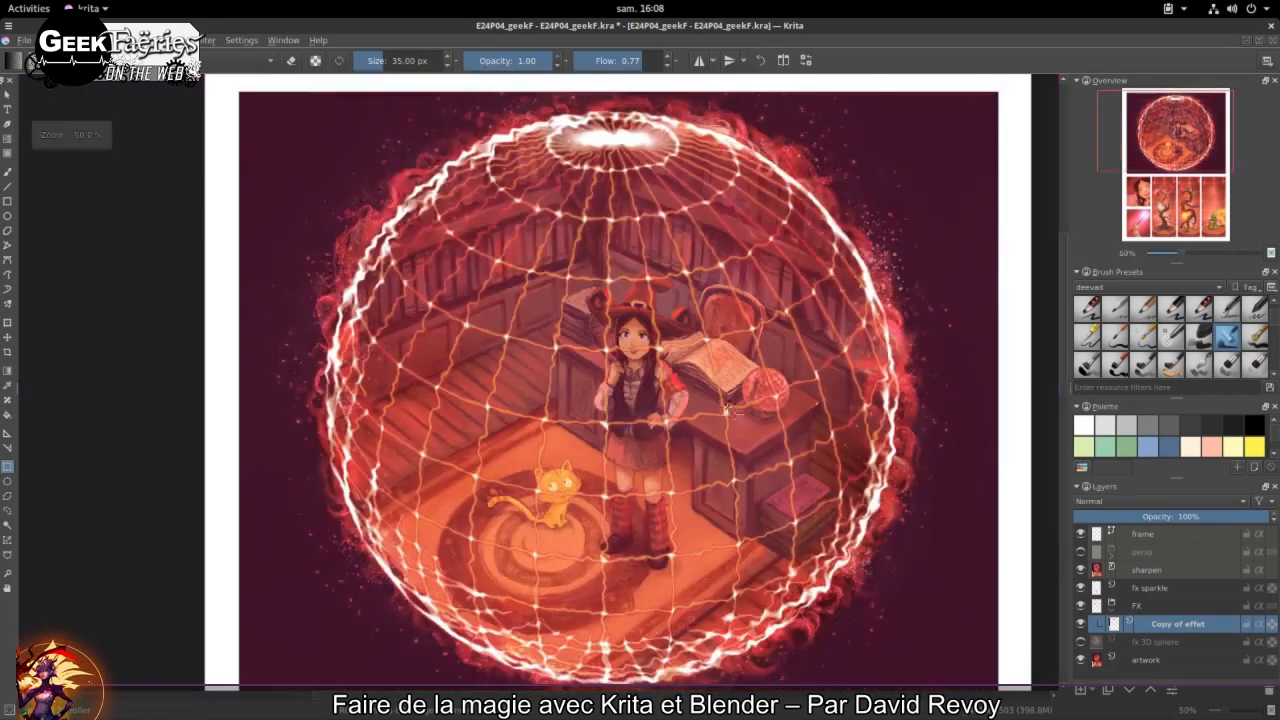
Step: Try the Color Dodge blending mode on the FX group and inspect the glowing lines close up and across the sphere
{"action": "left_click", "coordinate": [1139, 606]}
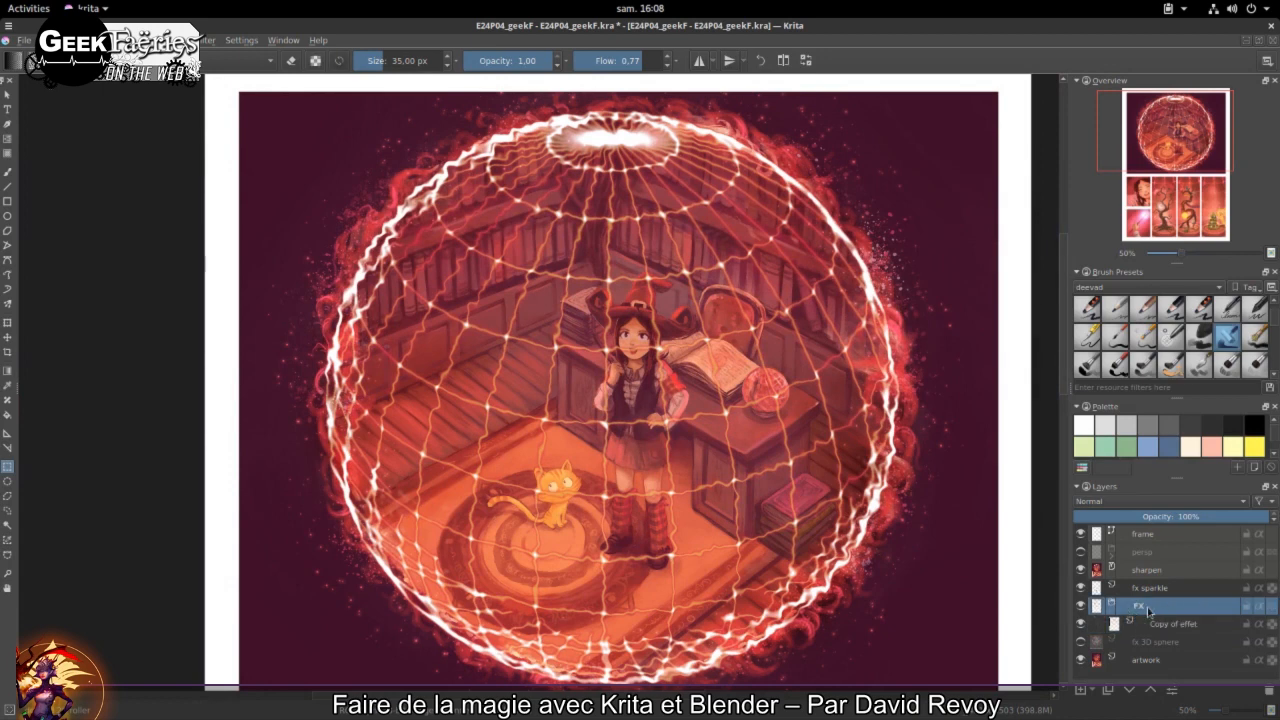
{"action": "mouse_move", "coordinate": [1155, 610]}
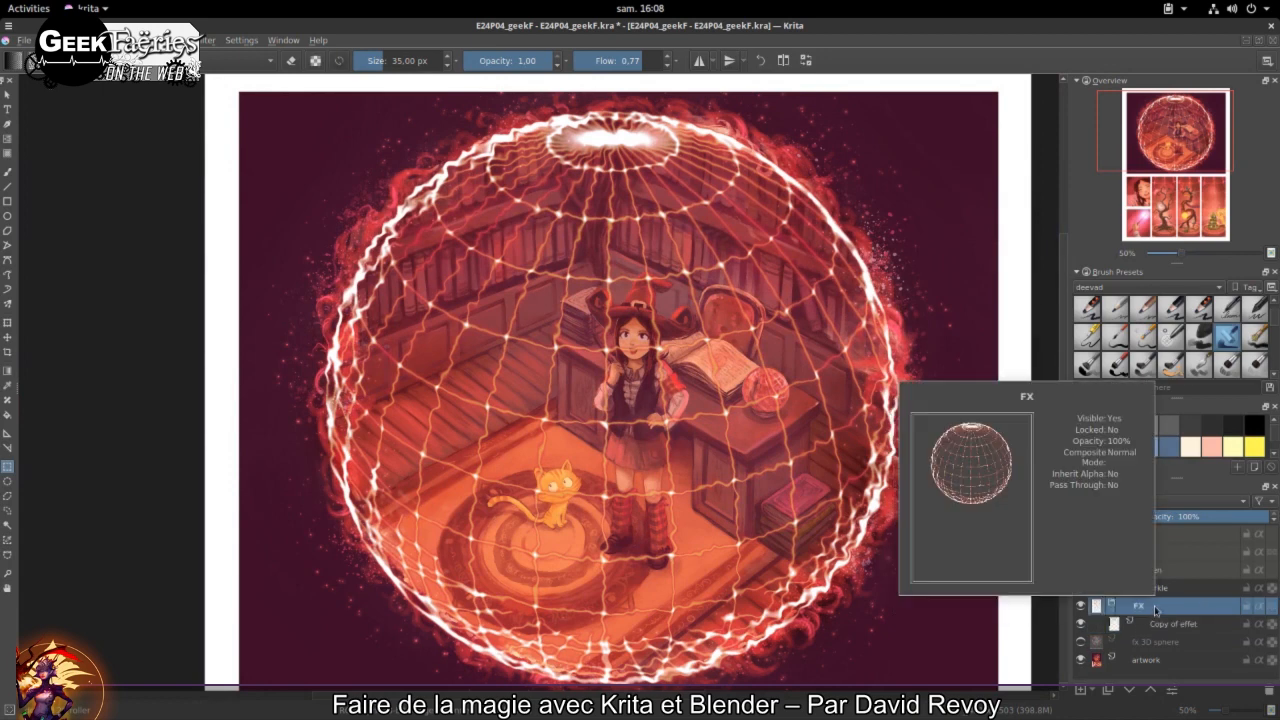
{"action": "left_click", "coordinate": [1168, 501]}
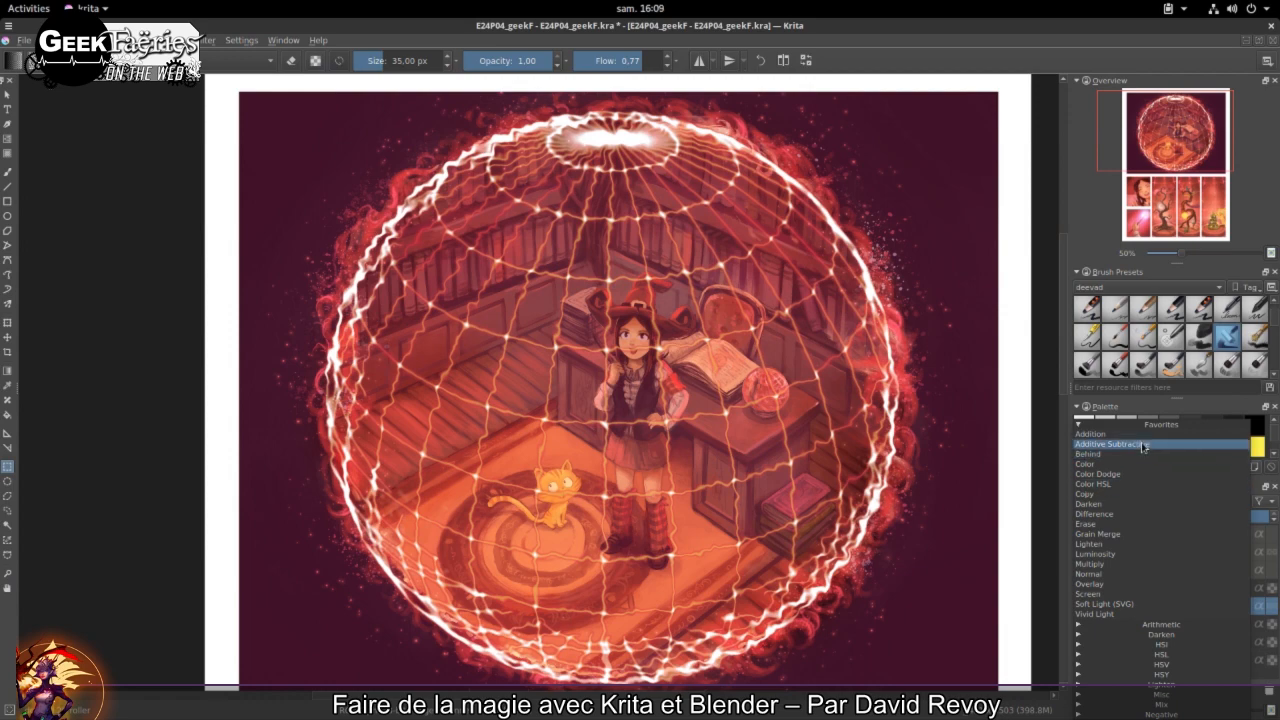
{"action": "left_click", "coordinate": [1141, 475]}
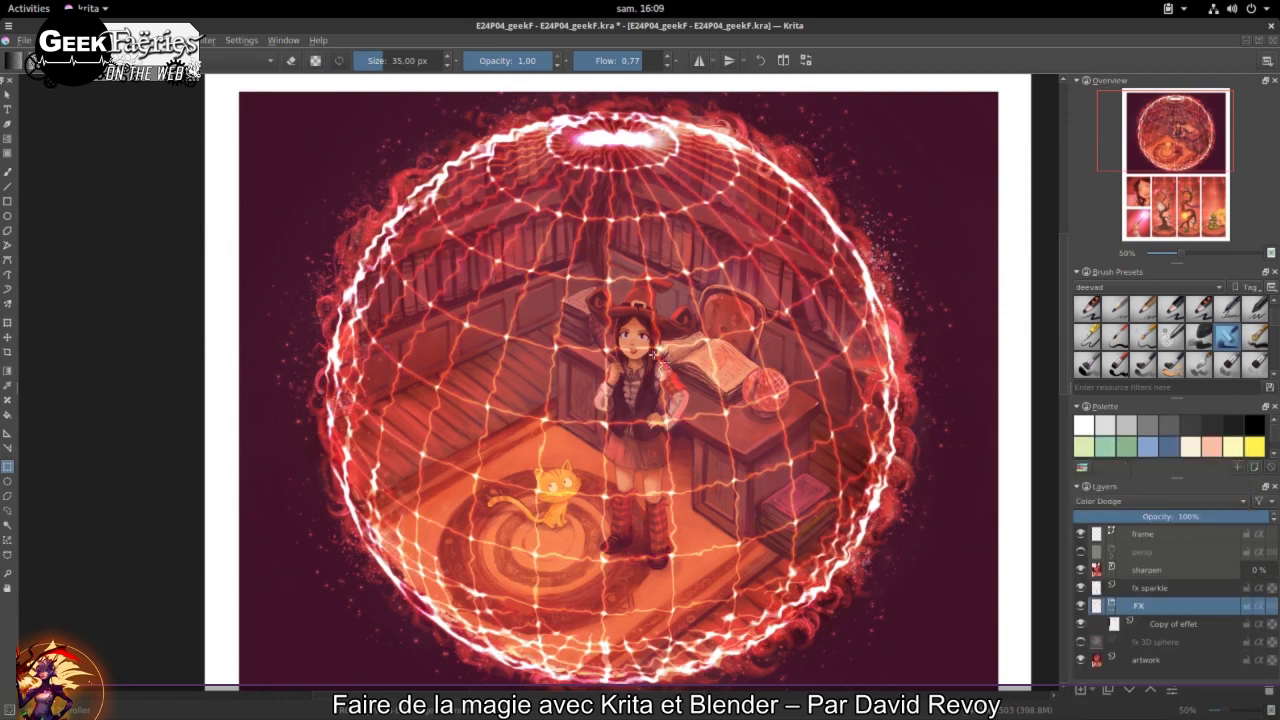
{"action": "scroll", "coordinate": [497, 319], "scroll_direction": "up", "scroll_amount": 3}
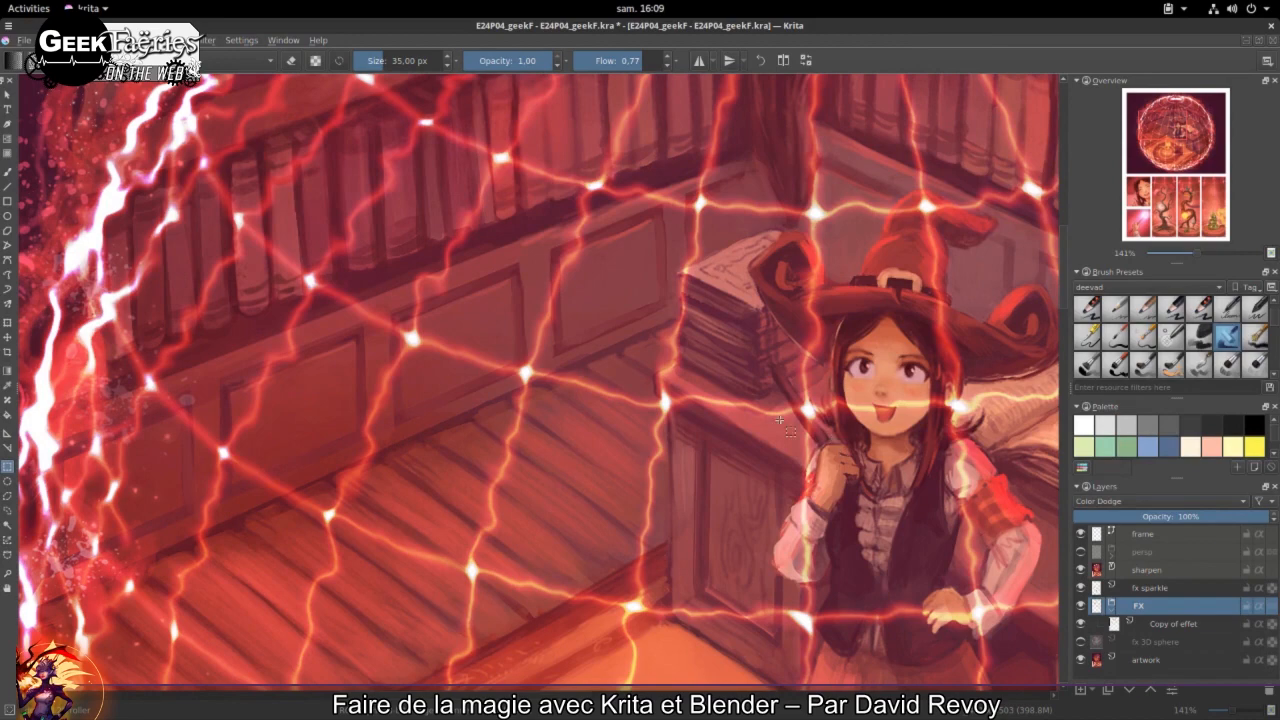
{"action": "scroll", "coordinate": [695, 357], "scroll_direction": "up", "scroll_amount": 2}
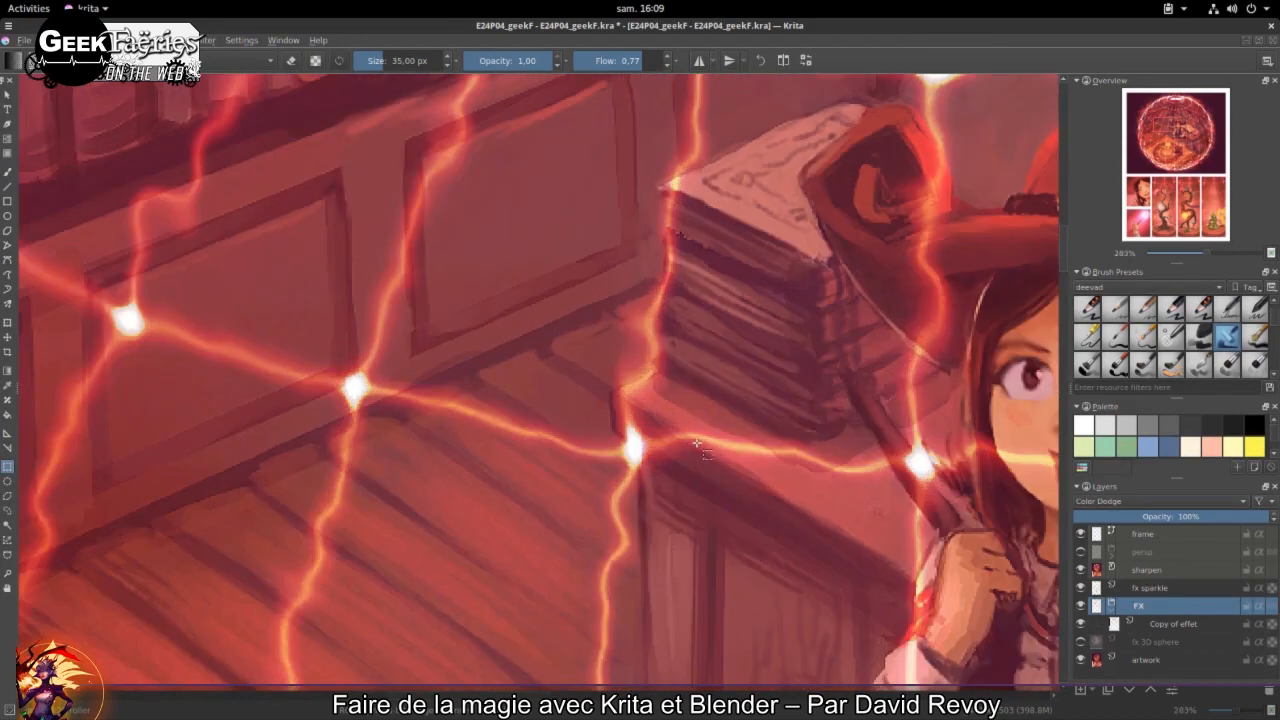
{"action": "scroll", "coordinate": [731, 432], "scroll_direction": "down", "scroll_amount": 3}
{"action": "scroll", "coordinate": [912, 452], "scroll_direction": "down", "scroll_amount": 1}
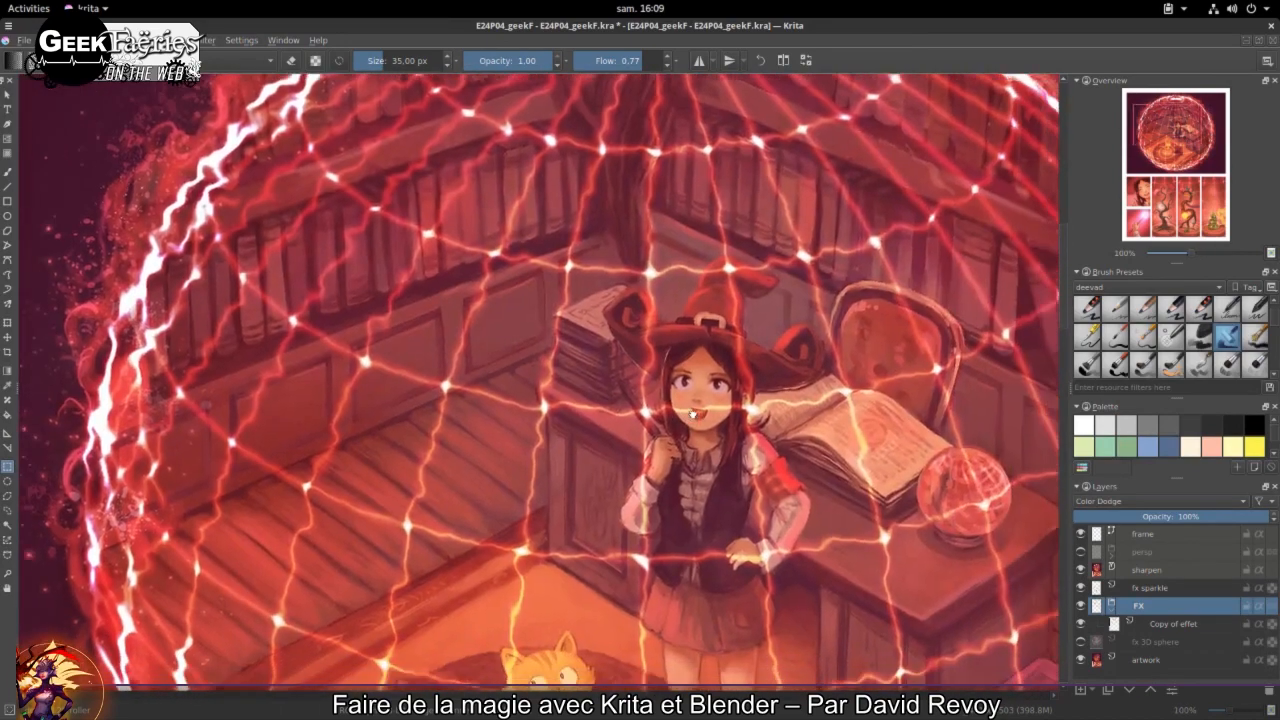
{"action": "scroll", "coordinate": [791, 502], "scroll_direction": "down", "scroll_amount": 1}
{"action": "left_click_drag", "start_coordinate": [795, 523], "coordinate": [741, 468]}
Step: Set the FX group's blending mode to Addition and check the grid over the witch and the whole sphere
{"action": "left_click", "coordinate": [1164, 503]}
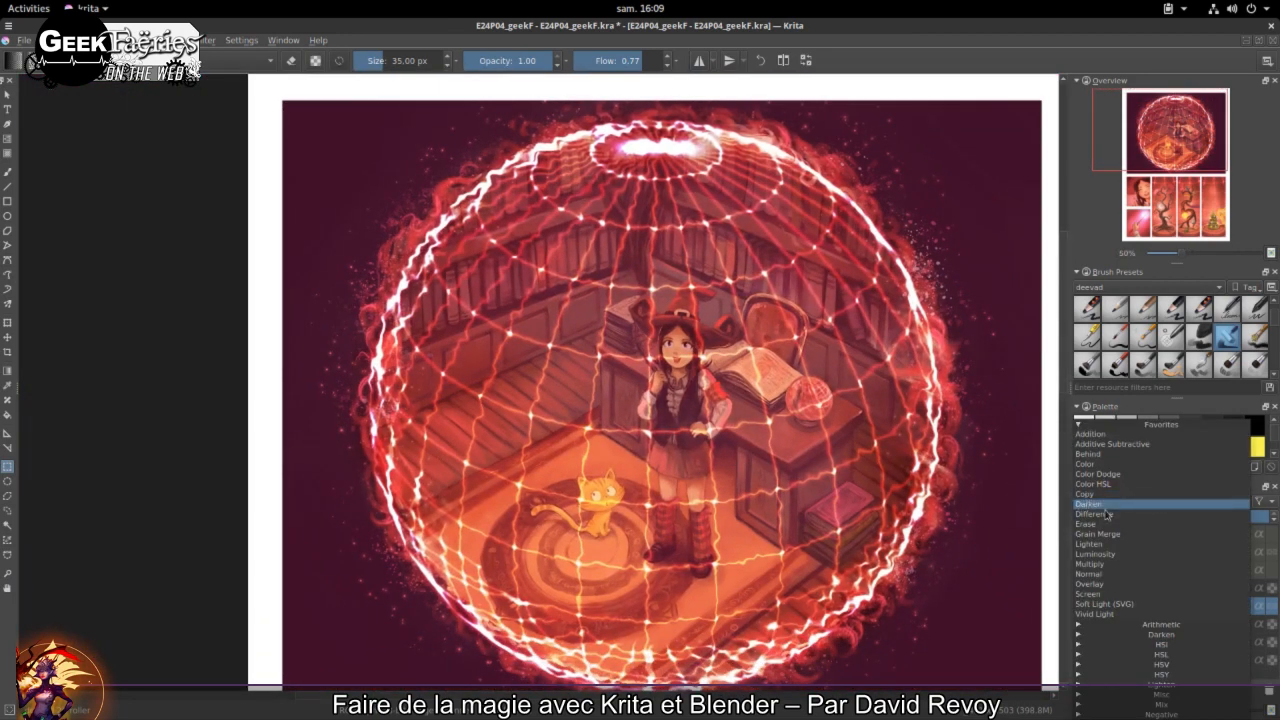
{"action": "left_click", "coordinate": [1118, 436]}
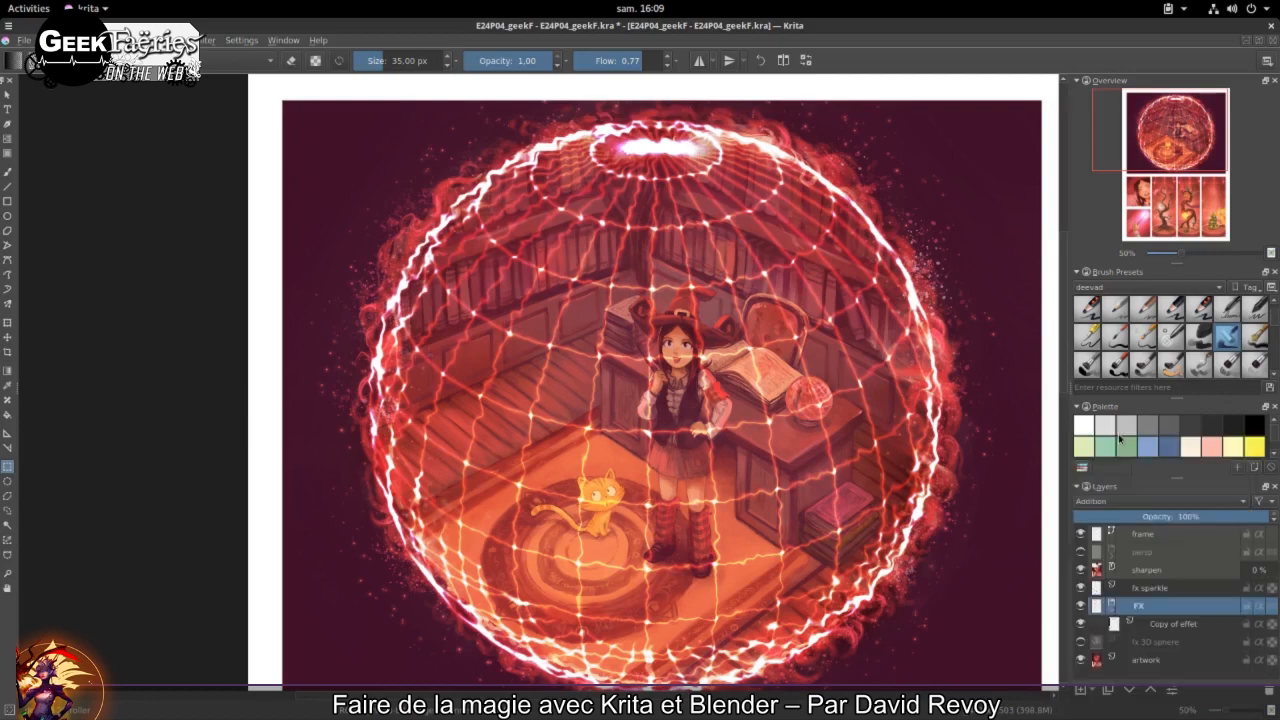
{"action": "scroll", "coordinate": [618, 325], "scroll_direction": "up", "scroll_amount": 2}
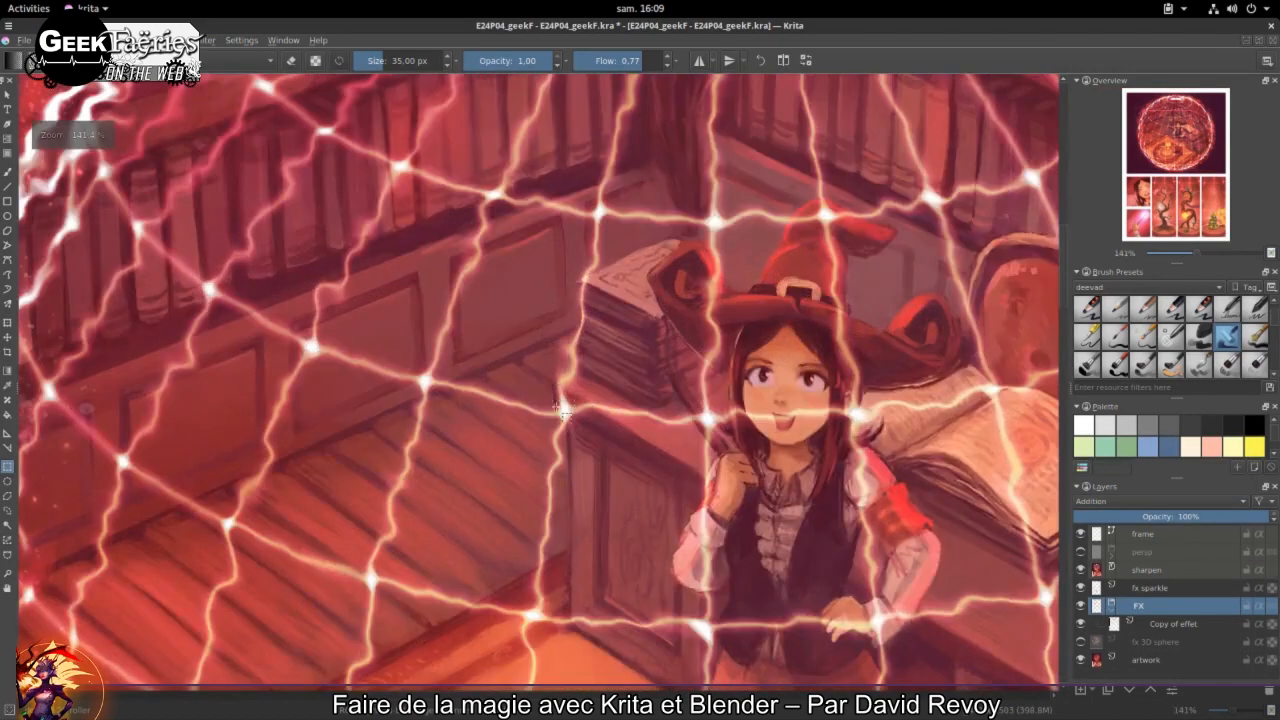
{"action": "scroll", "coordinate": [589, 343], "scroll_direction": "down", "scroll_amount": 1}
{"action": "scroll", "coordinate": [781, 489], "scroll_direction": "down", "scroll_amount": 1}
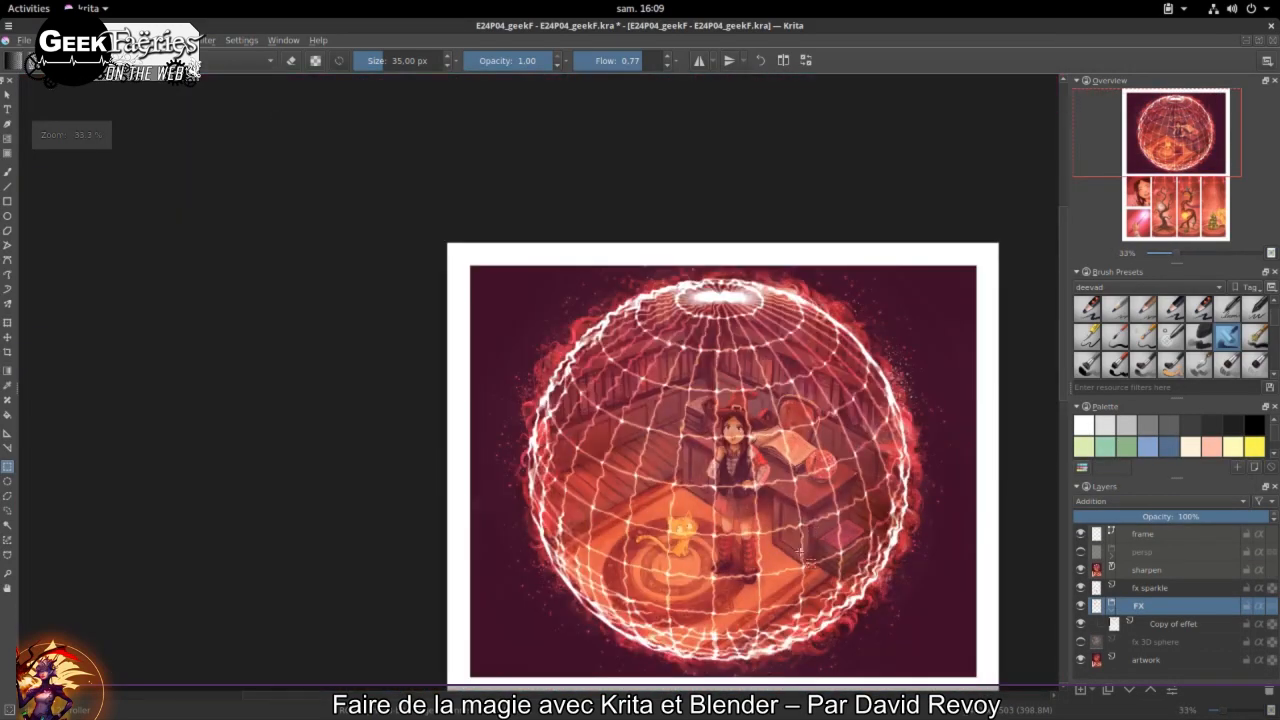
{"action": "scroll", "coordinate": [720, 457], "scroll_direction": "up", "scroll_amount": 2}
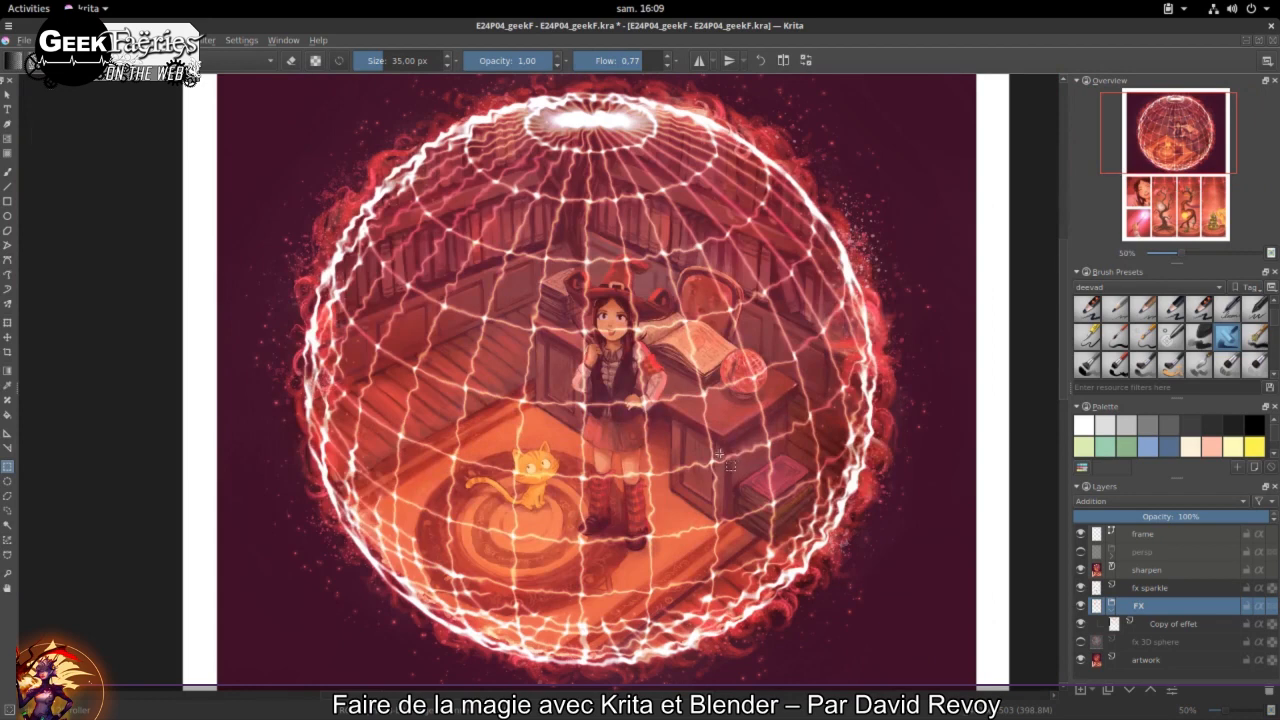
{"action": "left_click", "coordinate": [218, 40]}
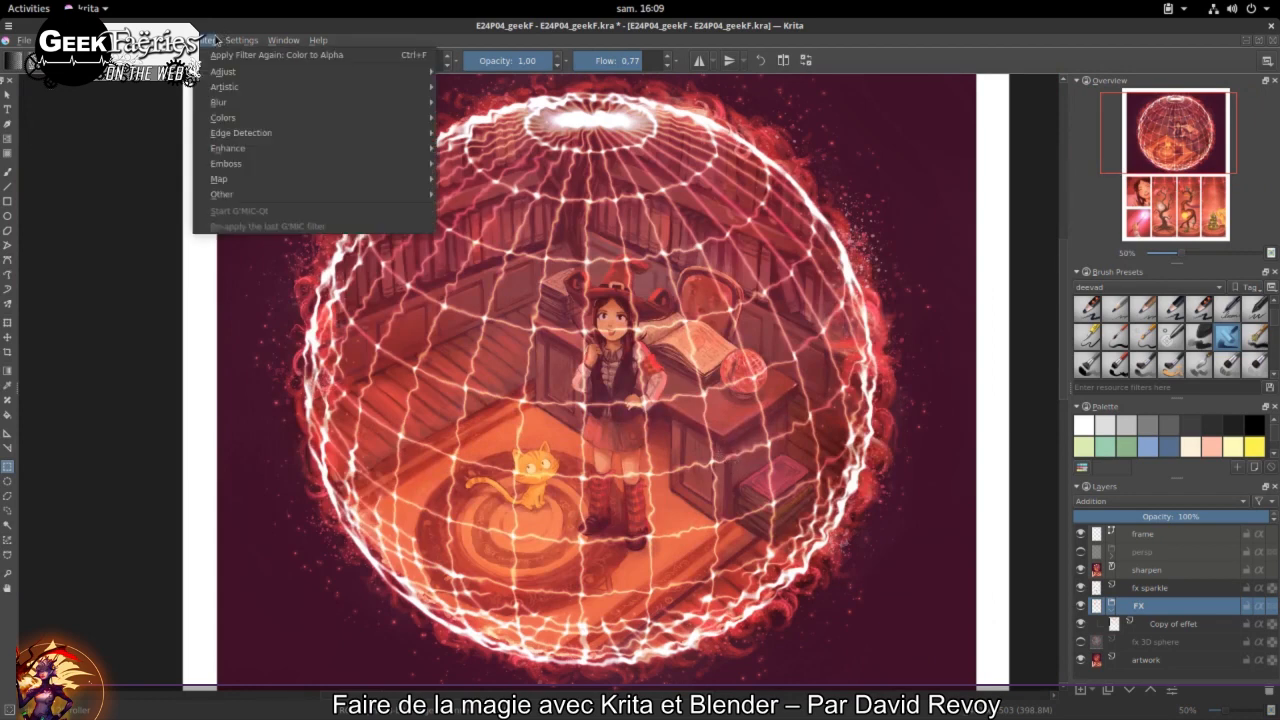
{"action": "mouse_move", "coordinate": [239, 102]}
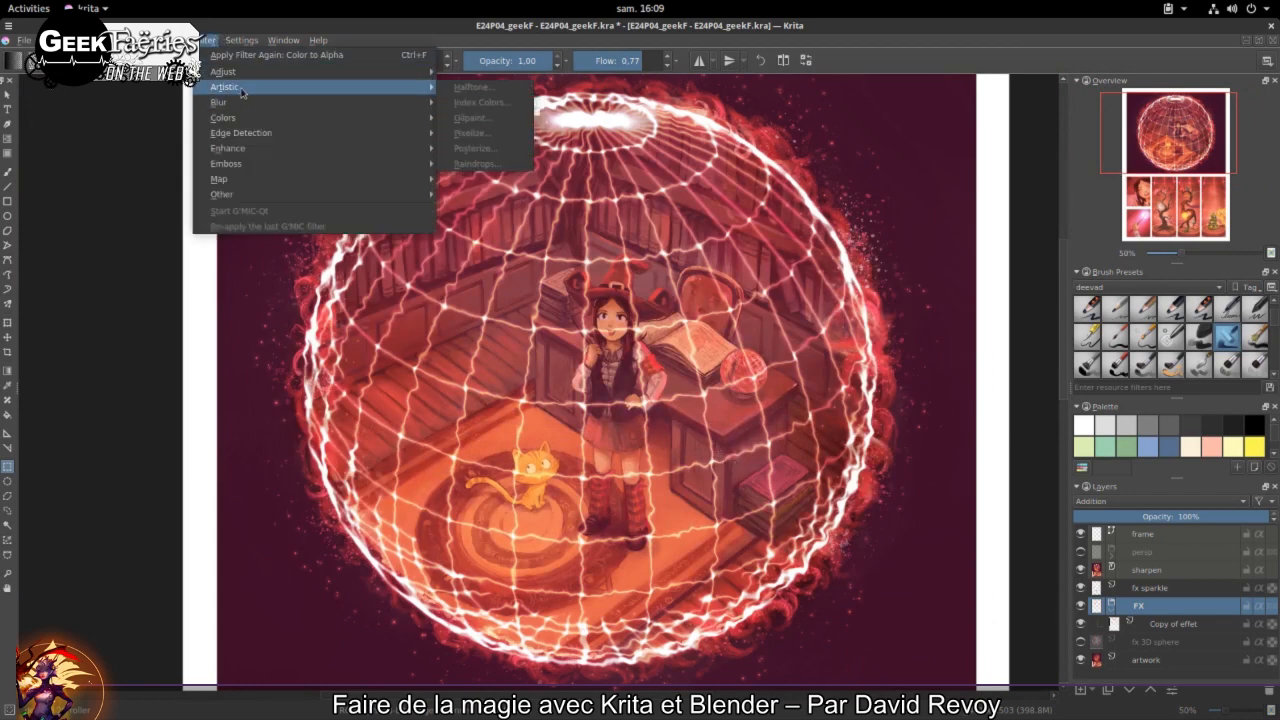
{"action": "key", "text": "Escape"}
{"action": "key", "text": "Escape"}
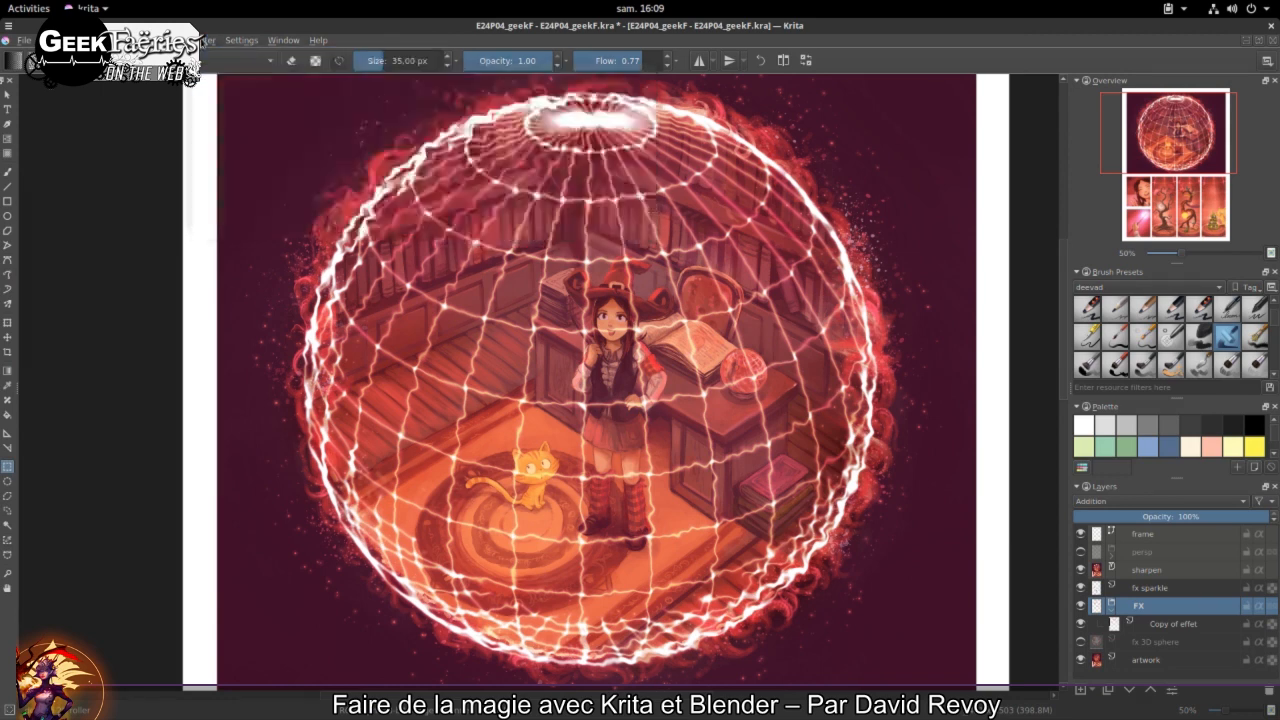
Step: Darken the Copy of effet layer with an HSV/HSL Adjustment, setting Lightness to -12
{"action": "left_click", "coordinate": [1178, 626]}
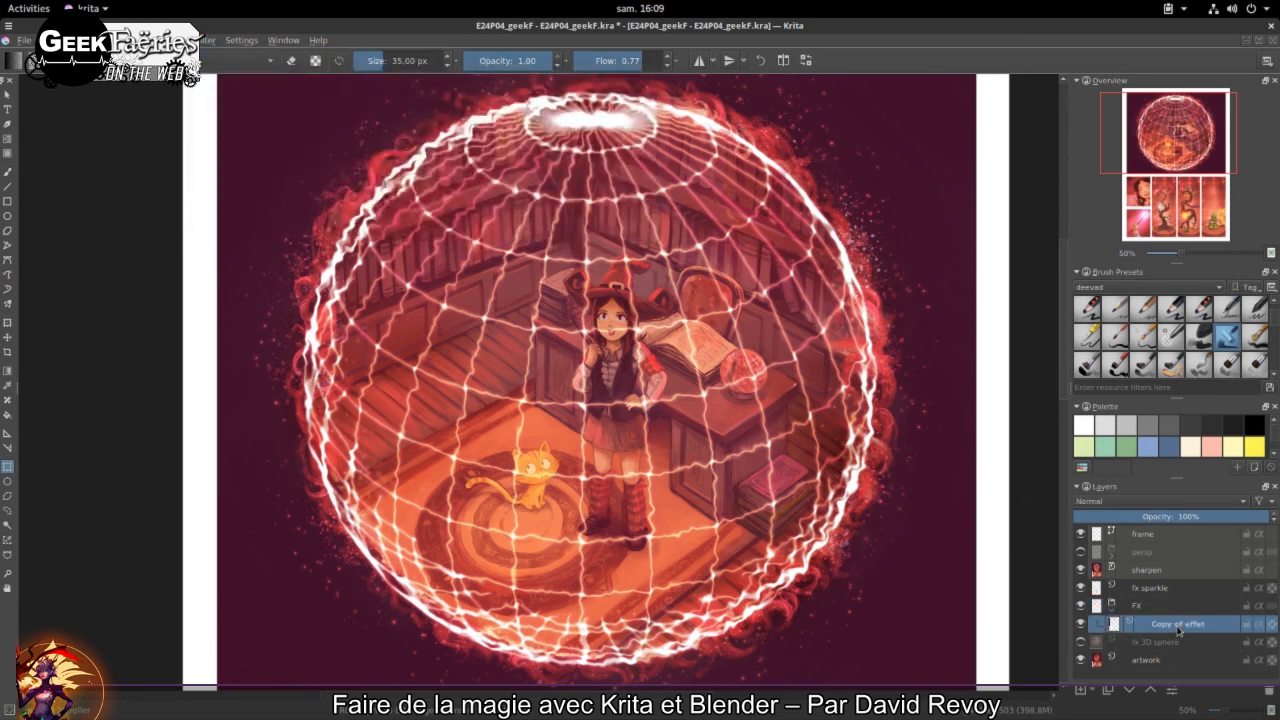
{"action": "mouse_move", "coordinate": [1168, 629]}
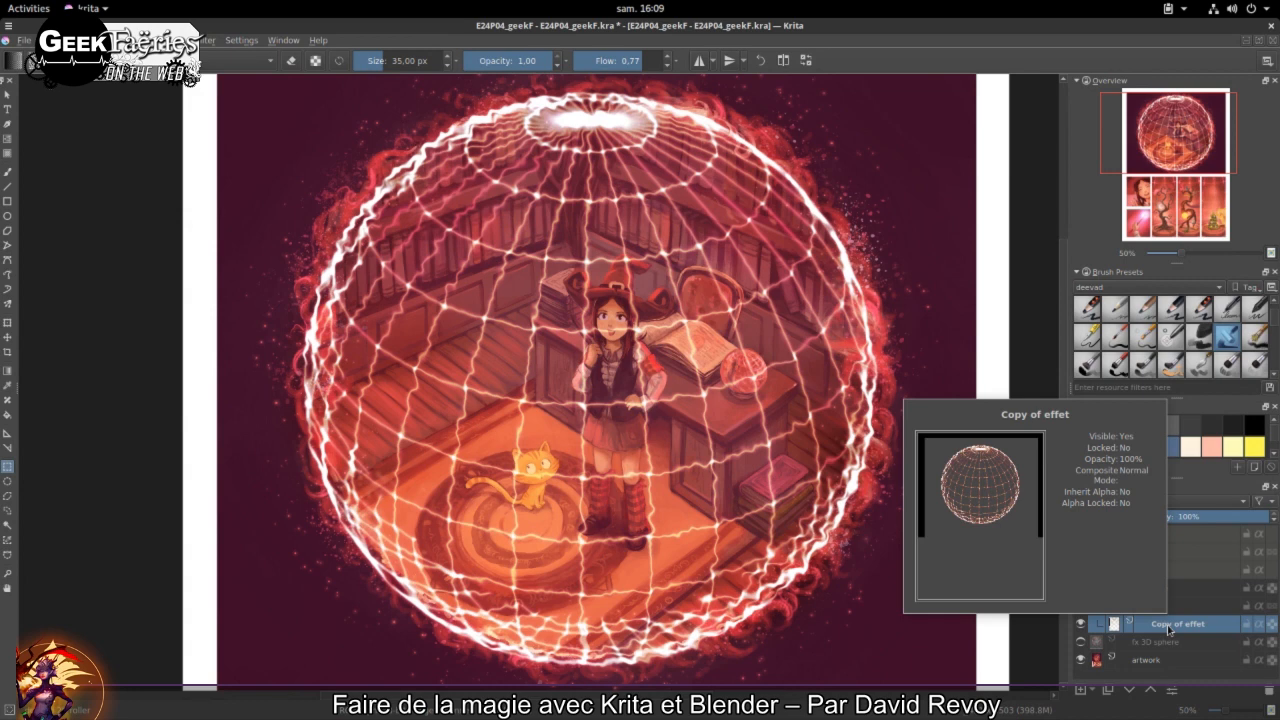
{"action": "left_click", "coordinate": [205, 40]}
{"action": "mouse_move", "coordinate": [236, 106]}
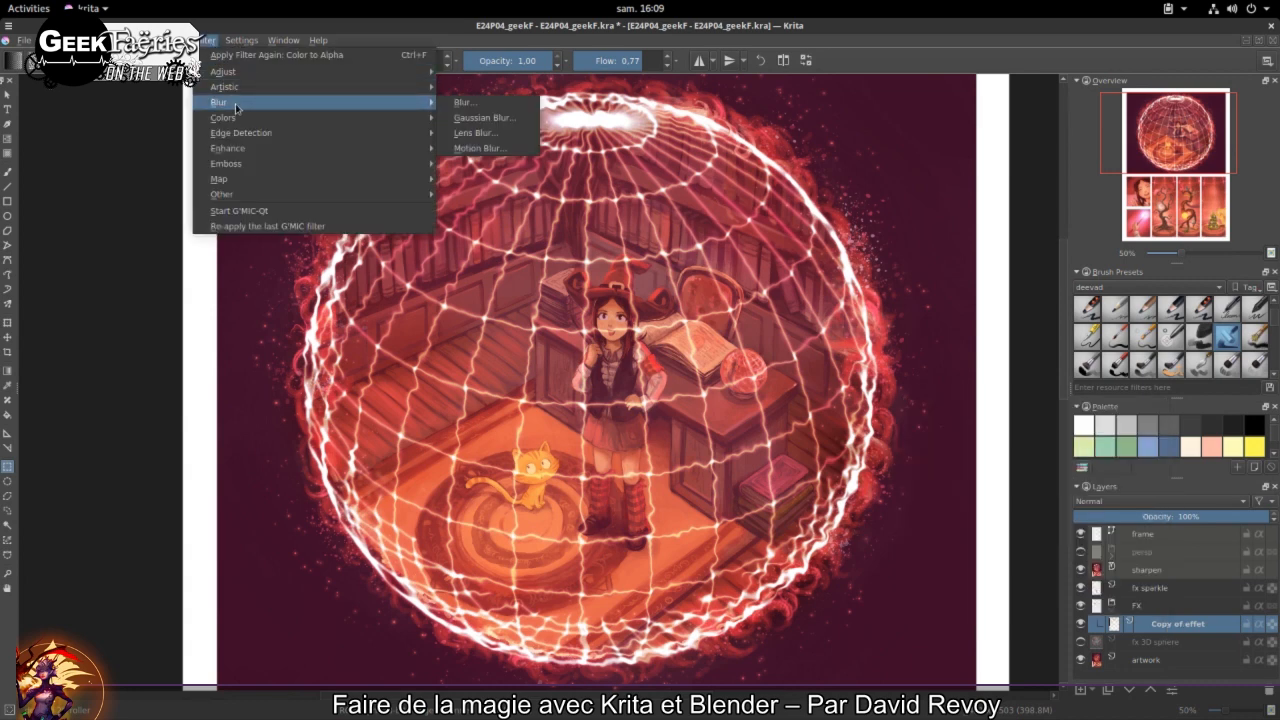
{"action": "mouse_move", "coordinate": [238, 74]}
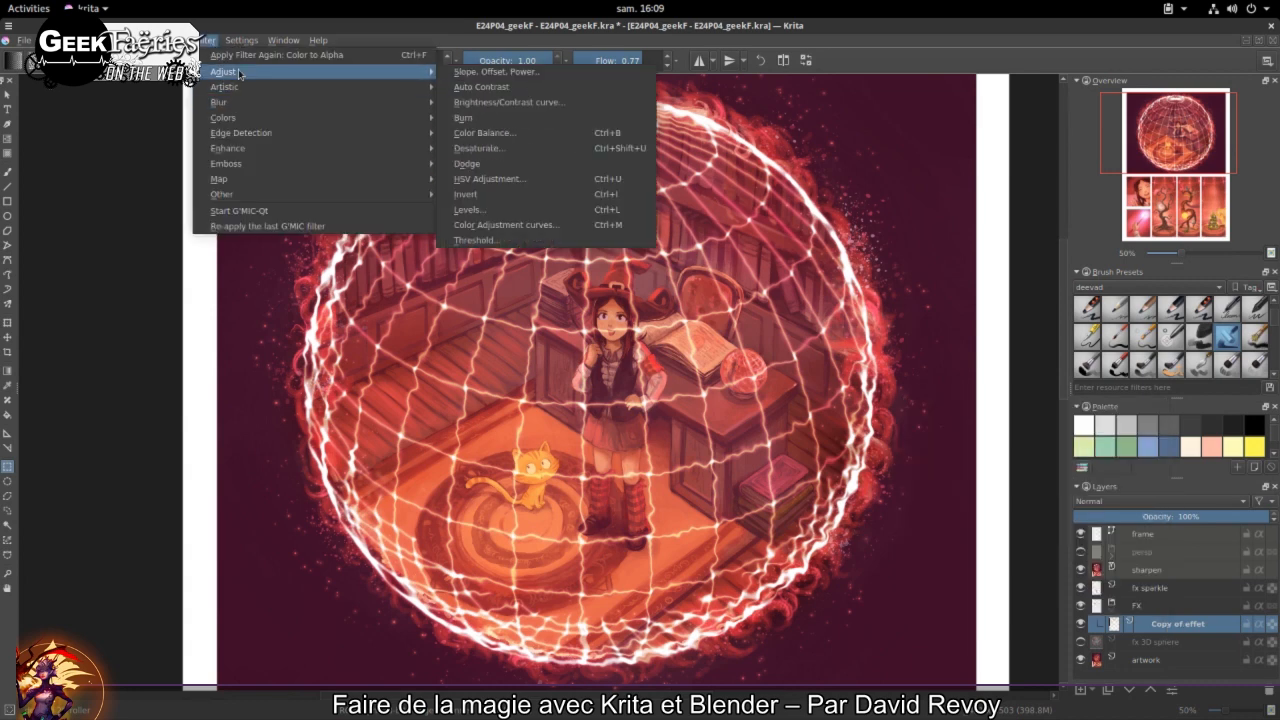
{"action": "left_click", "coordinate": [490, 178]}
{"action": "left_click_drag", "start_coordinate": [600, 303], "coordinate": [1029, 168]}
{"action": "left_click_drag", "start_coordinate": [974, 271], "coordinate": [959, 271]}
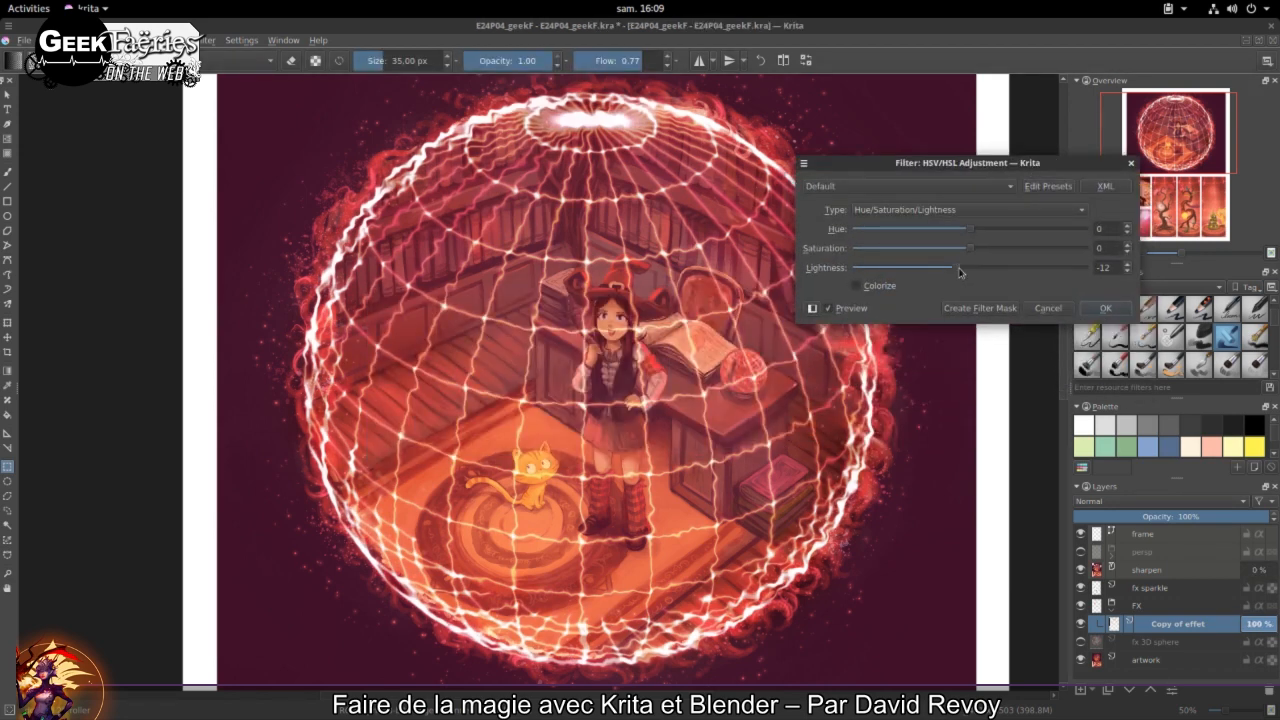
{"action": "left_click", "coordinate": [1101, 308]}
Step: Examine the darkened energy lines around the witch's face, book and desk, as well as across the whole sphere
{"action": "scroll", "coordinate": [650, 300], "scroll_direction": "up", "scroll_amount": 4}
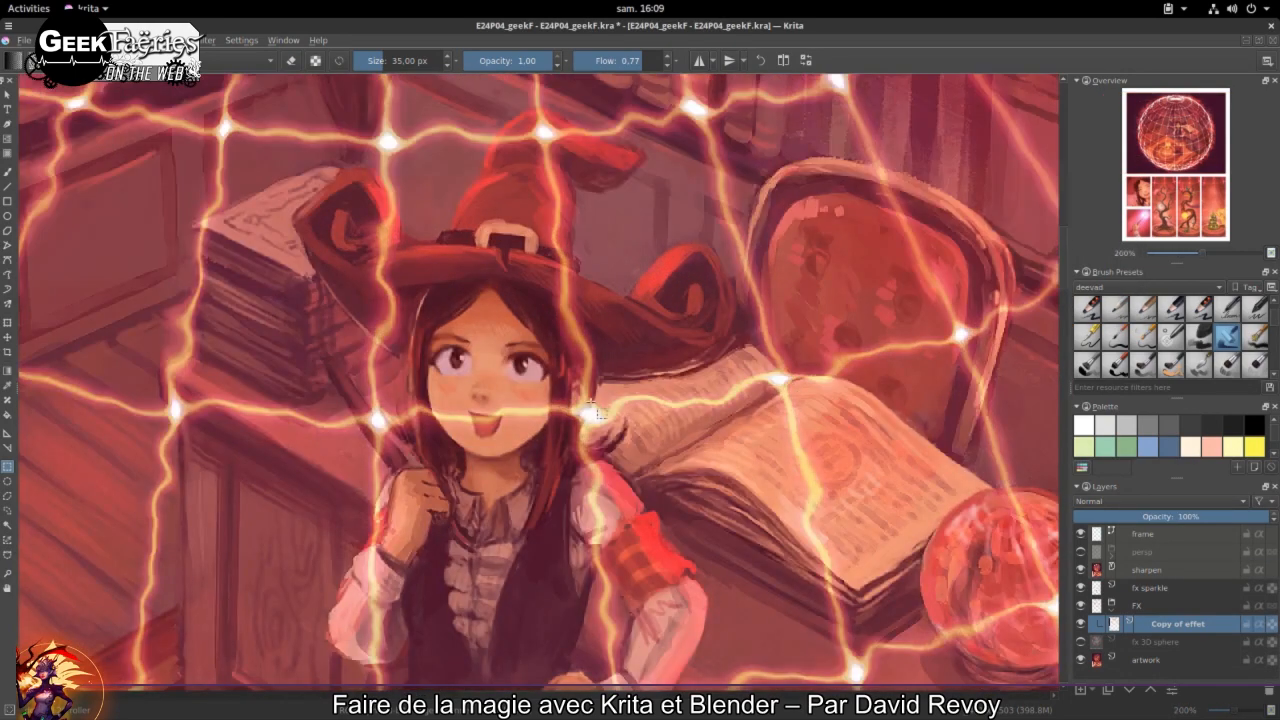
{"action": "scroll", "coordinate": [593, 410], "scroll_direction": "up", "scroll_amount": 2}
{"action": "scroll", "coordinate": [630, 375], "scroll_direction": "up", "scroll_amount": 1}
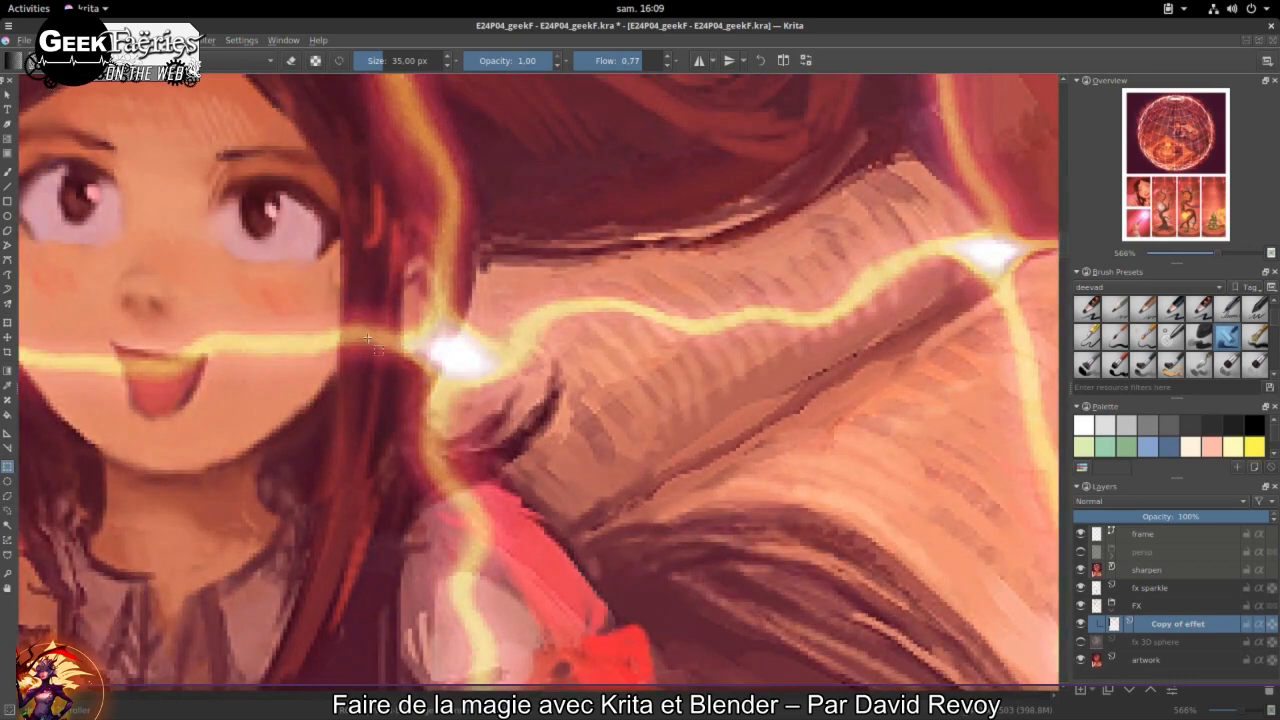
{"action": "scroll", "coordinate": [428, 291], "scroll_direction": "down", "scroll_amount": 5}
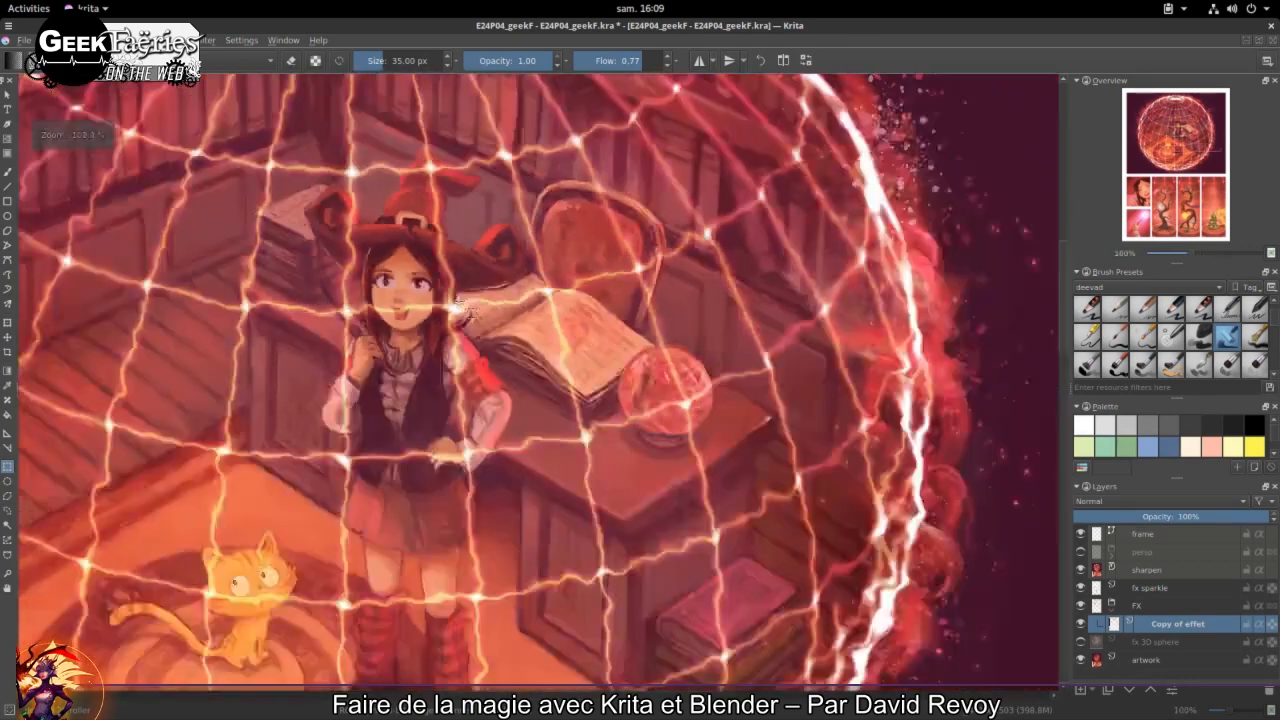
{"action": "scroll", "coordinate": [581, 345], "scroll_direction": "up", "scroll_amount": 1}
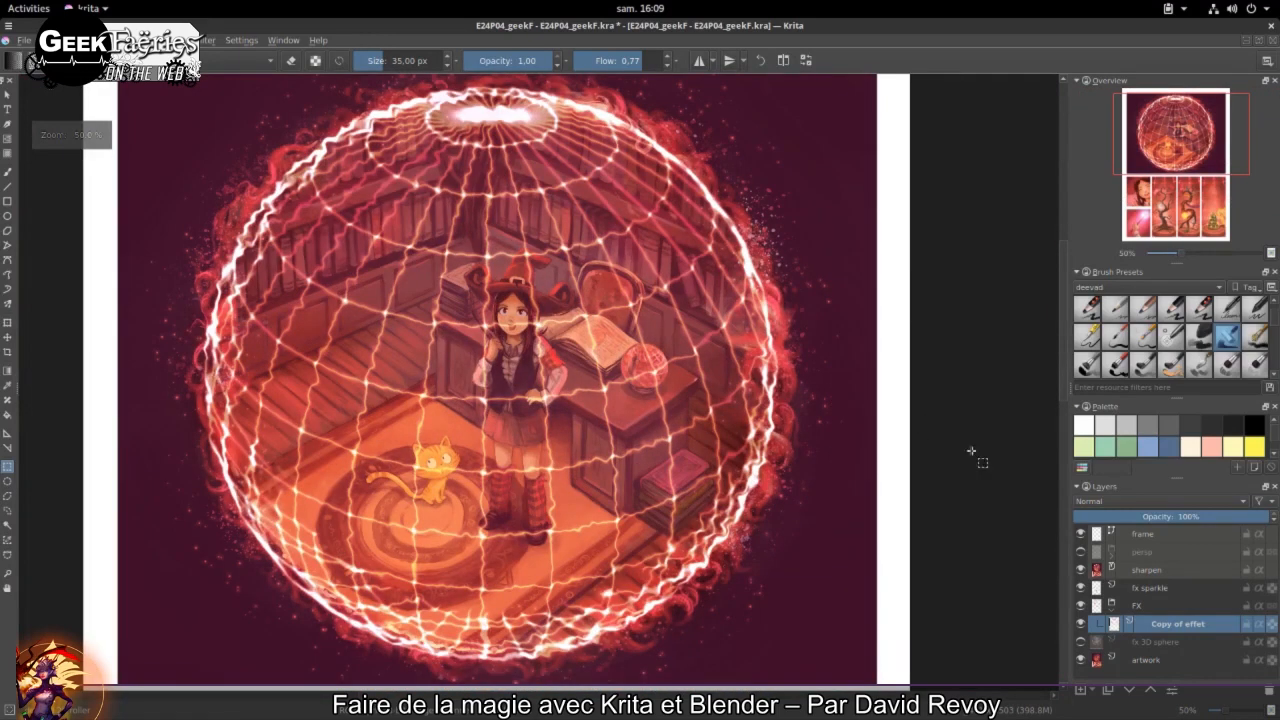
{"action": "mouse_move", "coordinate": [1167, 625]}
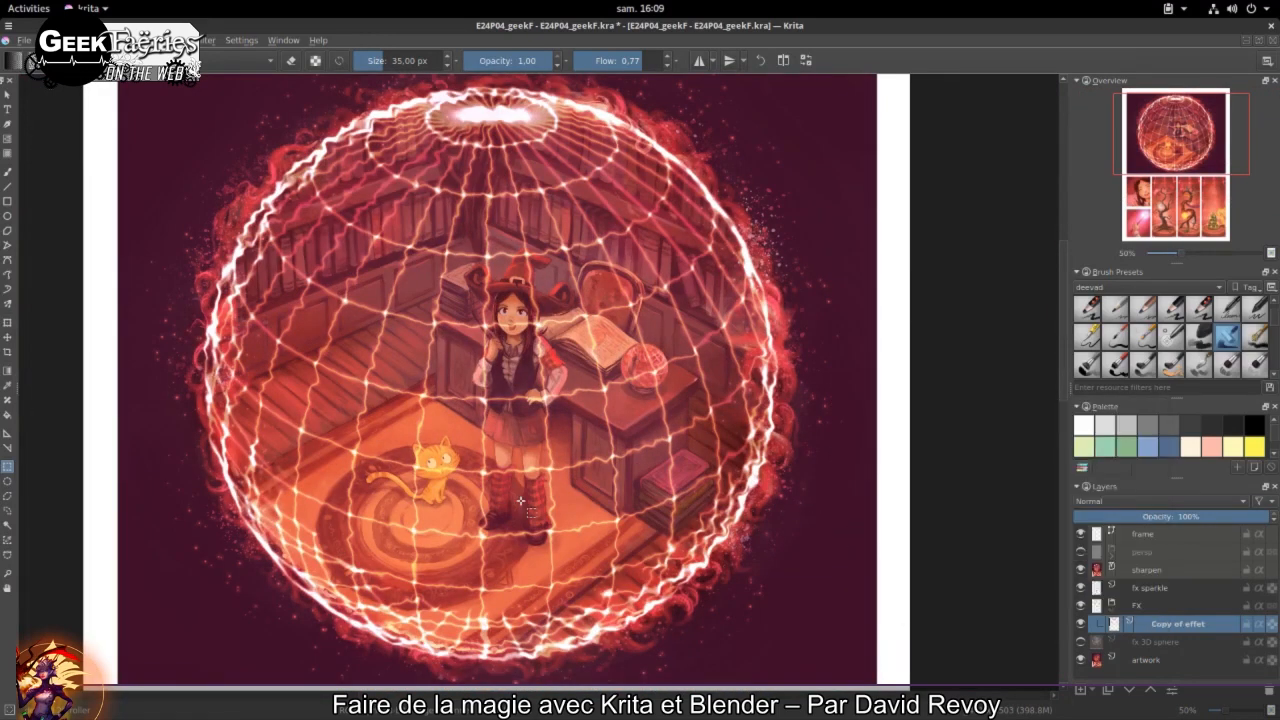
{"action": "scroll", "coordinate": [330, 296], "scroll_direction": "up", "scroll_amount": 2}
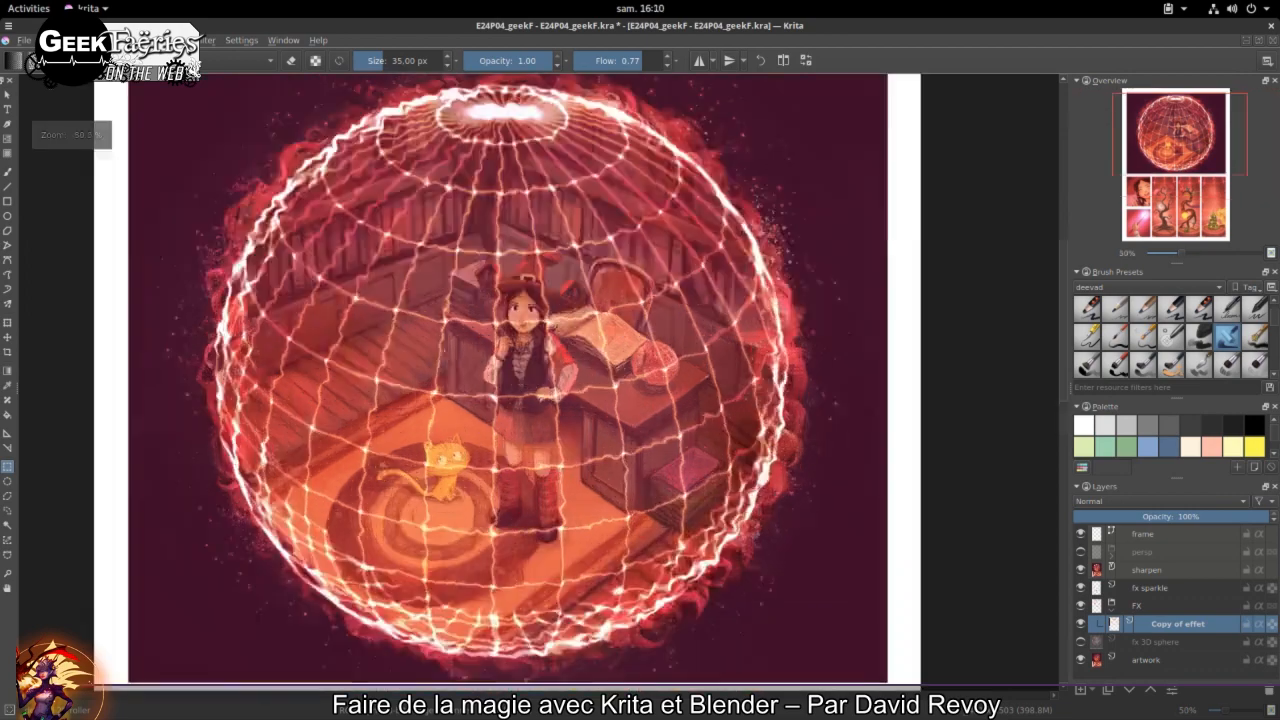
{"action": "scroll", "coordinate": [390, 342], "scroll_direction": "down", "scroll_amount": 3}
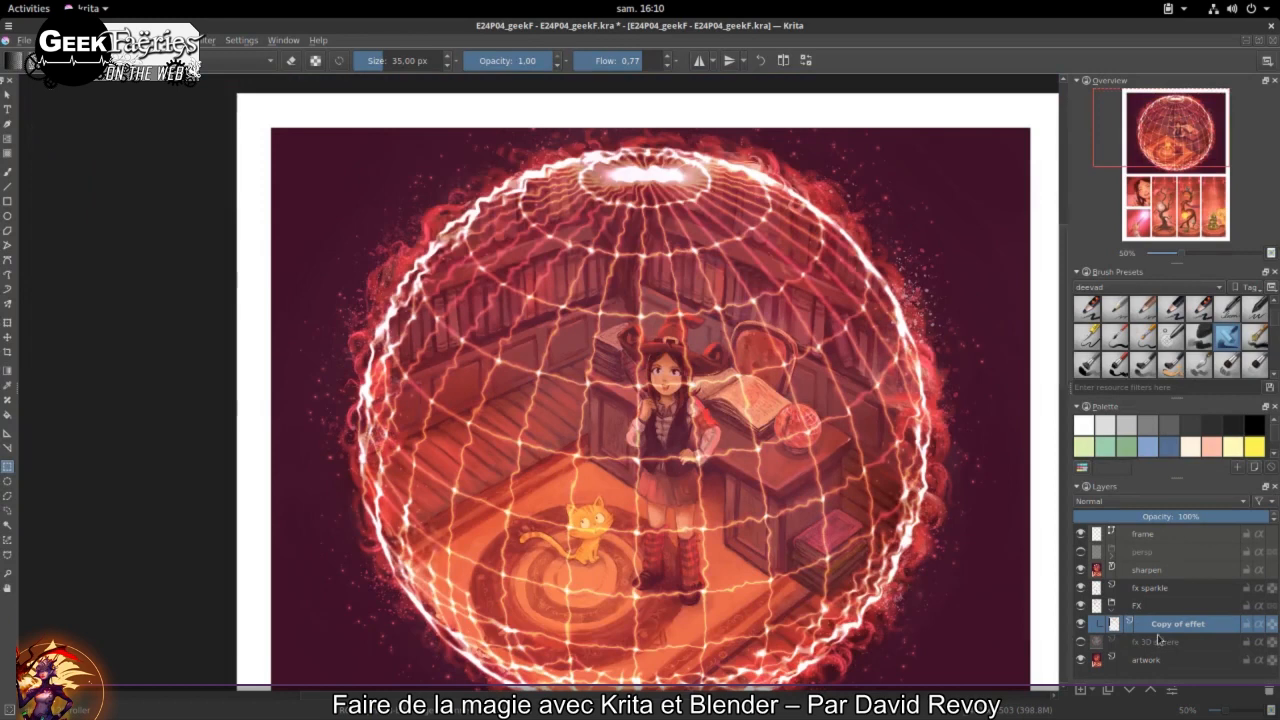
Step: Duplicate the Copy of effet layer and start a Gaussian Blur on the upper duplicate
{"action": "left_click", "coordinate": [1108, 691]}
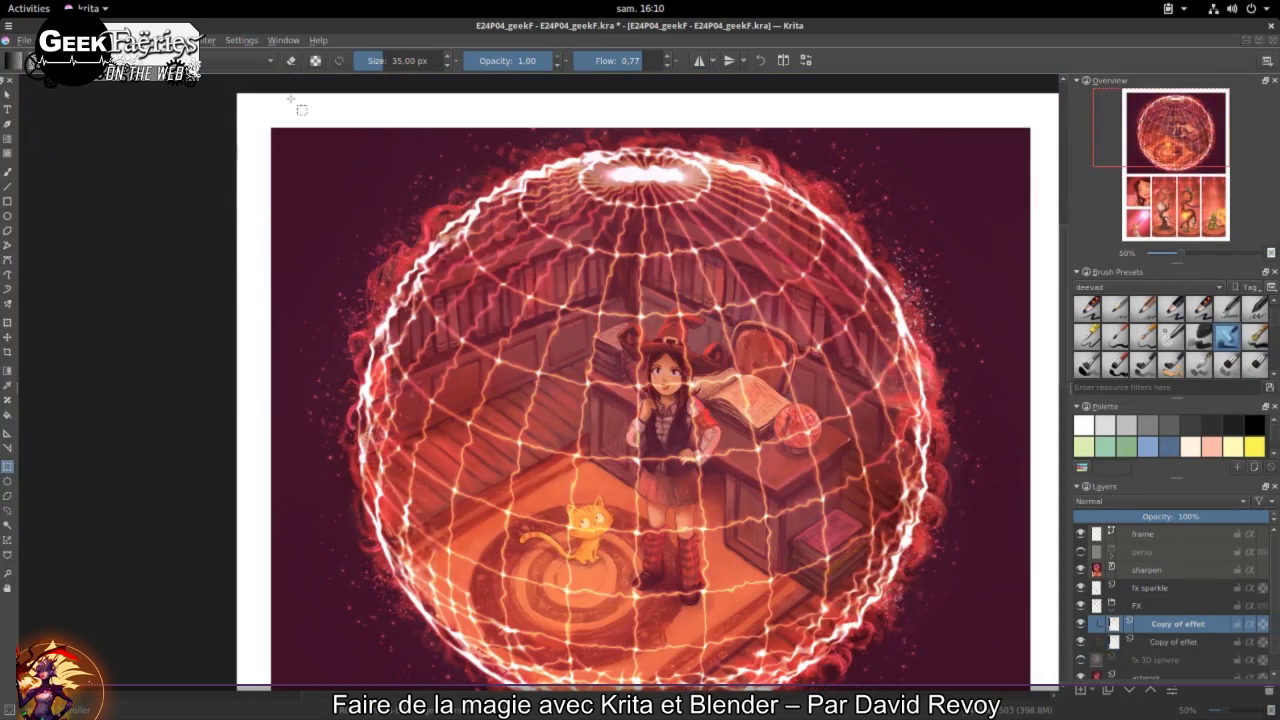
{"action": "left_click", "coordinate": [209, 43]}
{"action": "mouse_move", "coordinate": [237, 119]}
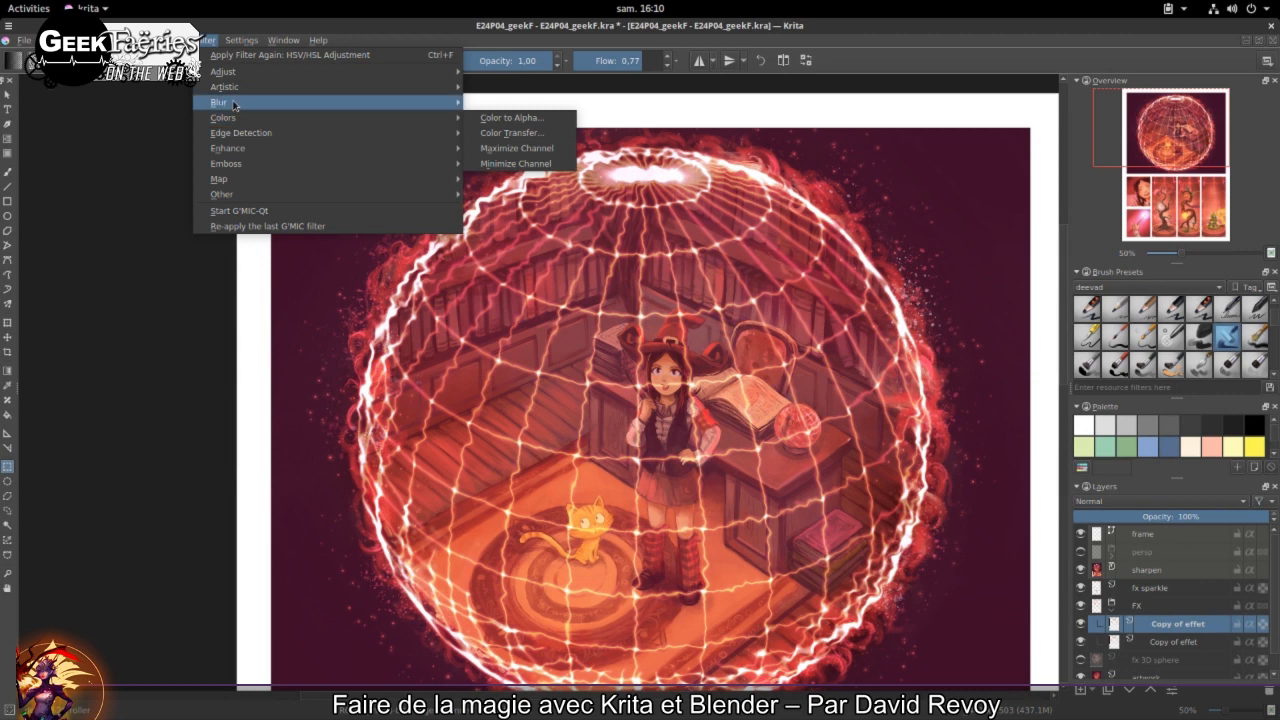
{"action": "left_click", "coordinate": [510, 117]}
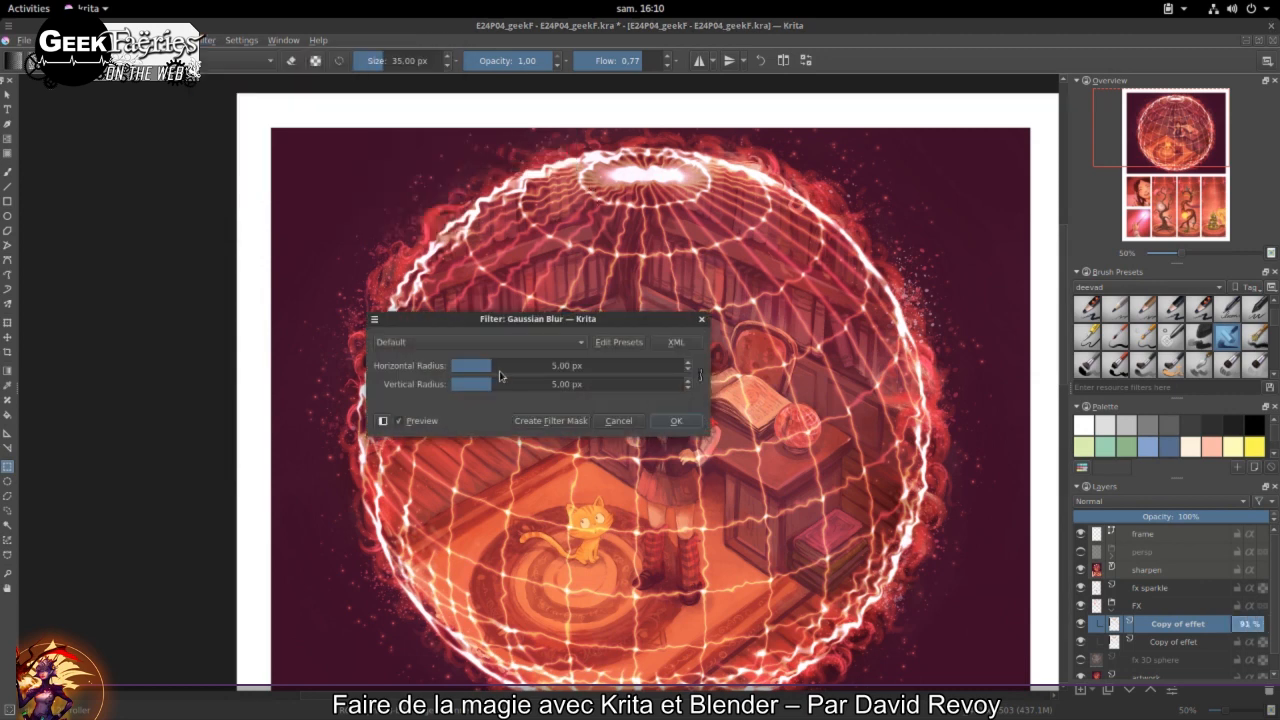
Step: Apply the Gaussian Blur to the upper Copy of effet layer with horizontal and vertical radii of about 27 px
{"action": "left_click_drag", "start_coordinate": [491, 366], "coordinate": [541, 366]}
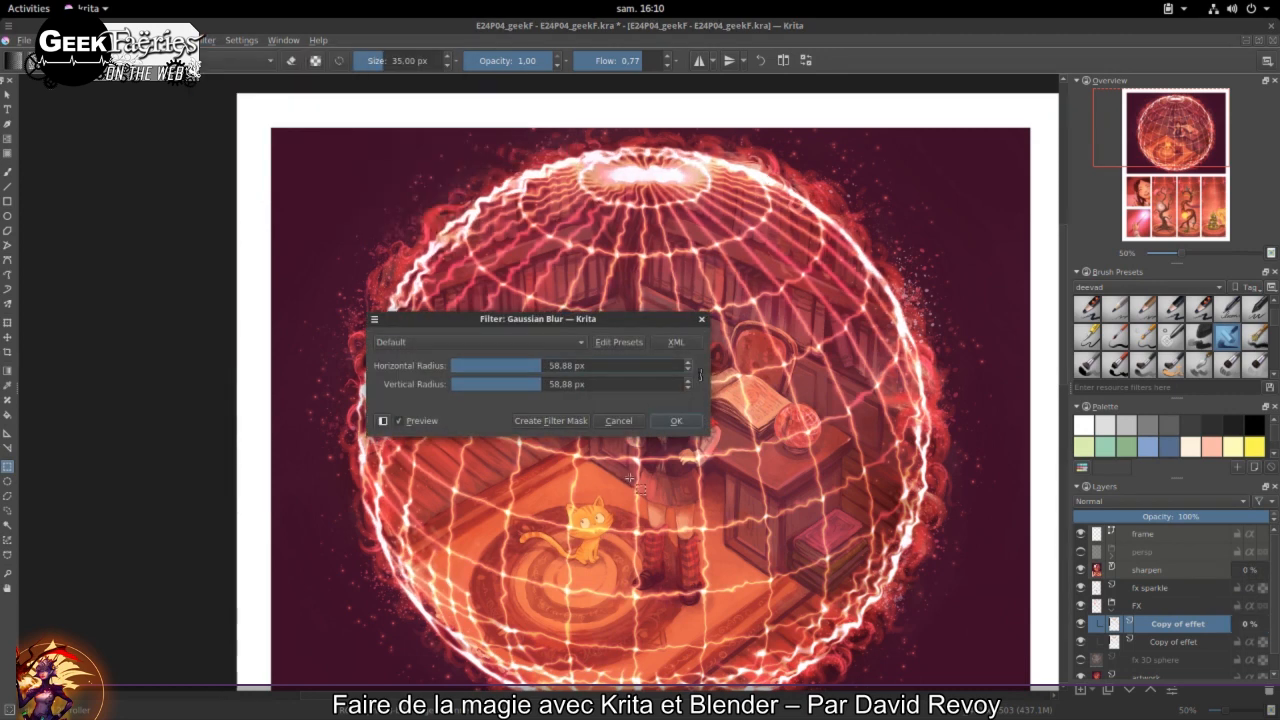
{"action": "left_click_drag", "start_coordinate": [545, 366], "coordinate": [553, 366]}
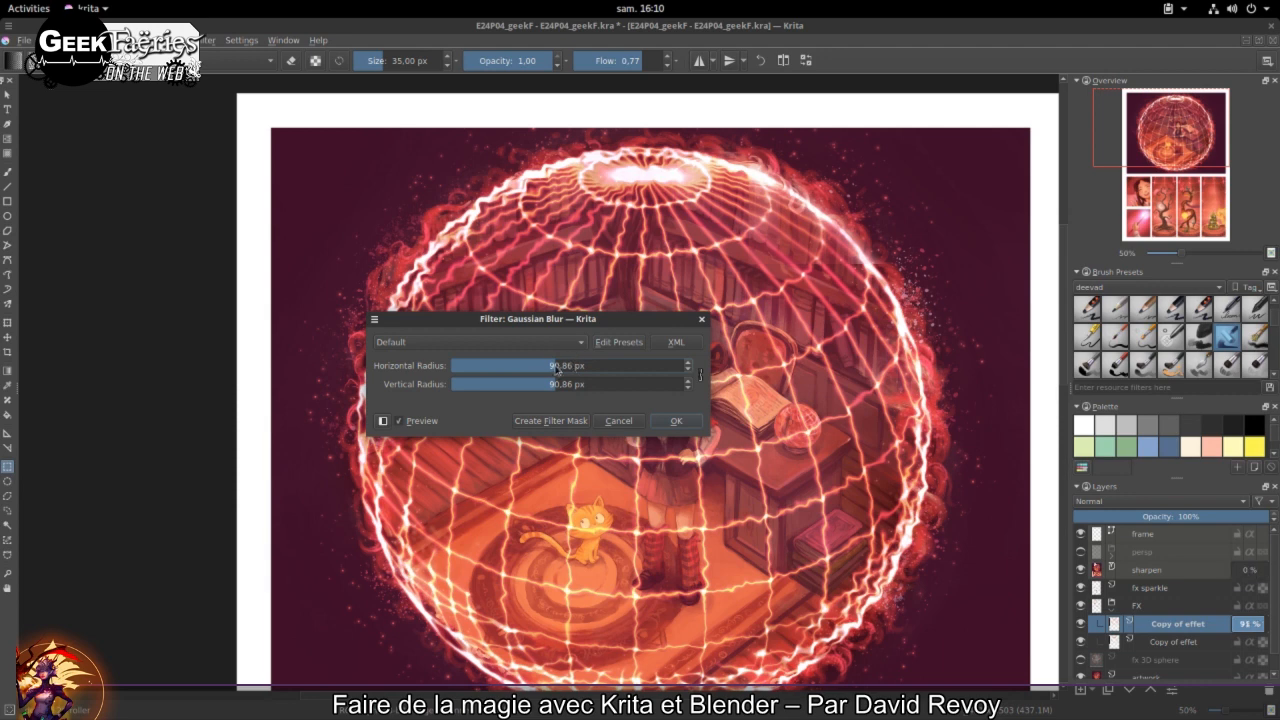
{"action": "left_click_drag", "start_coordinate": [558, 366], "coordinate": [533, 372]}
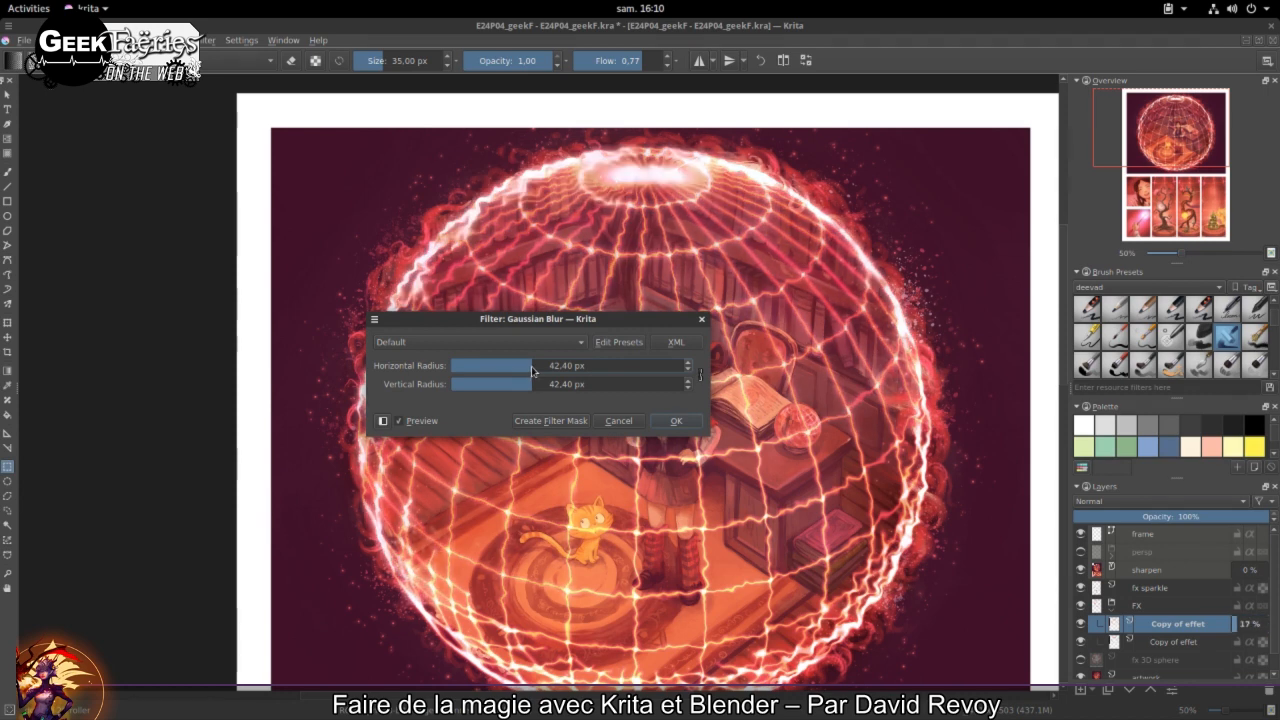
{"action": "left_click_drag", "start_coordinate": [533, 375], "coordinate": [527, 374]}
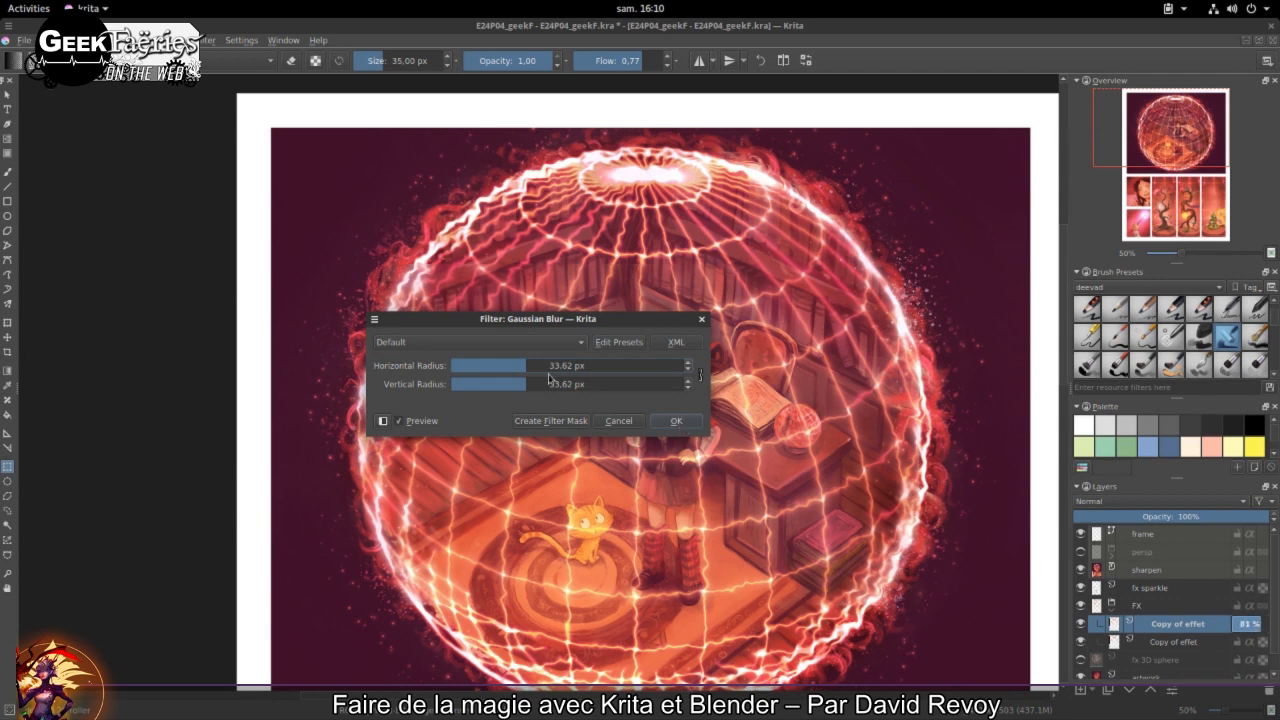
{"action": "left_click_drag", "start_coordinate": [549, 377], "coordinate": [520, 375]}
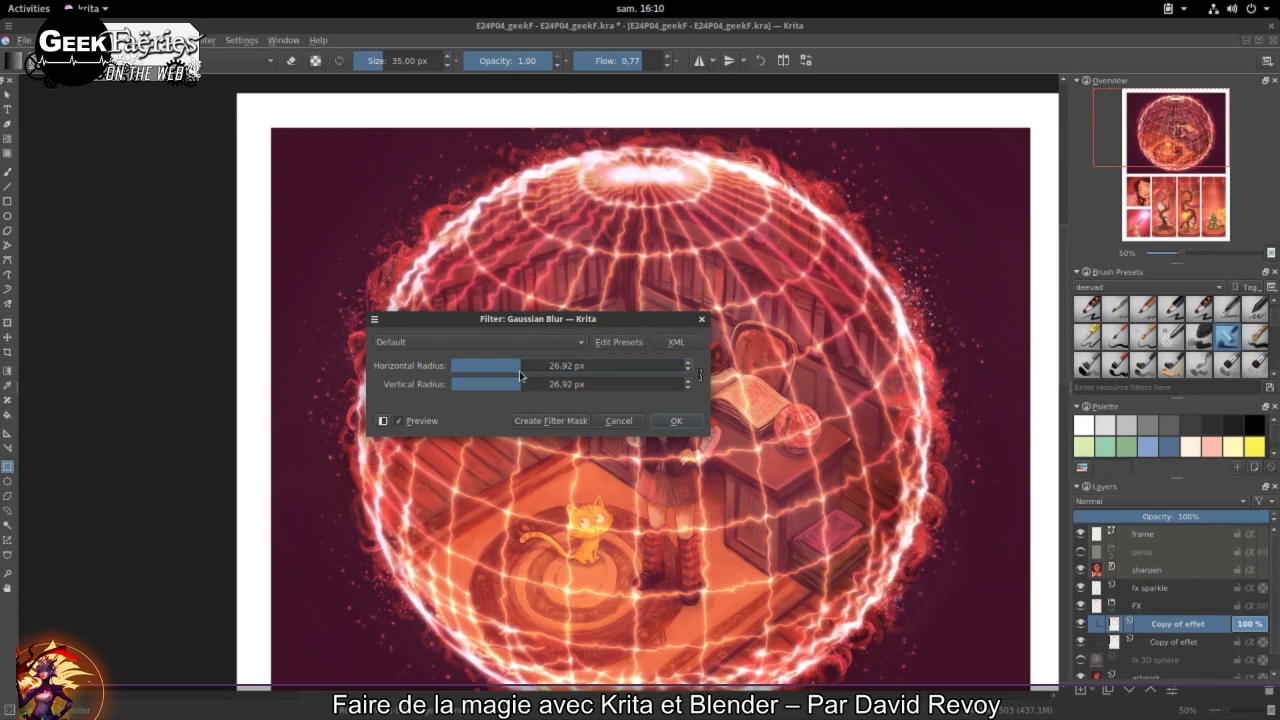
{"action": "left_click_drag", "start_coordinate": [527, 371], "coordinate": [521, 371]}
{"action": "left_click", "coordinate": [675, 421]}
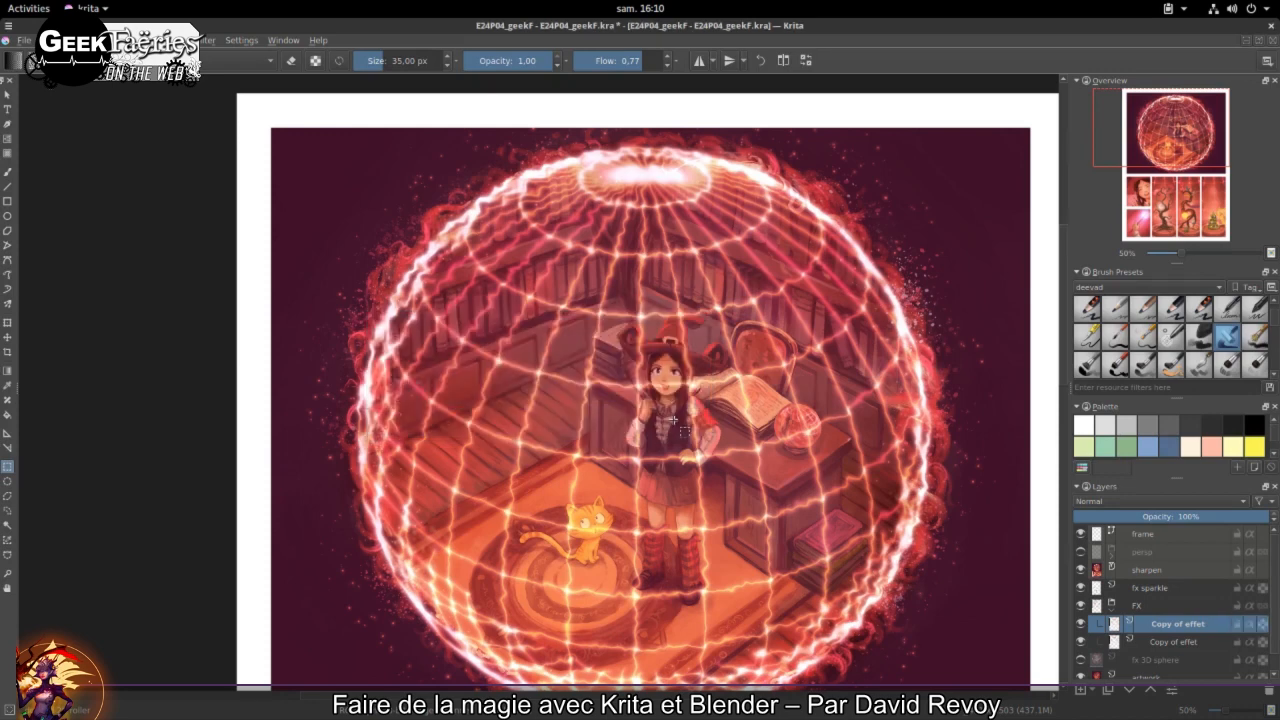
Step: Compare the sphere with the blurred Copy of effet layer hidden and shown, and check the halo across the page
{"action": "left_click_drag", "start_coordinate": [670, 480], "coordinate": [604, 420]}
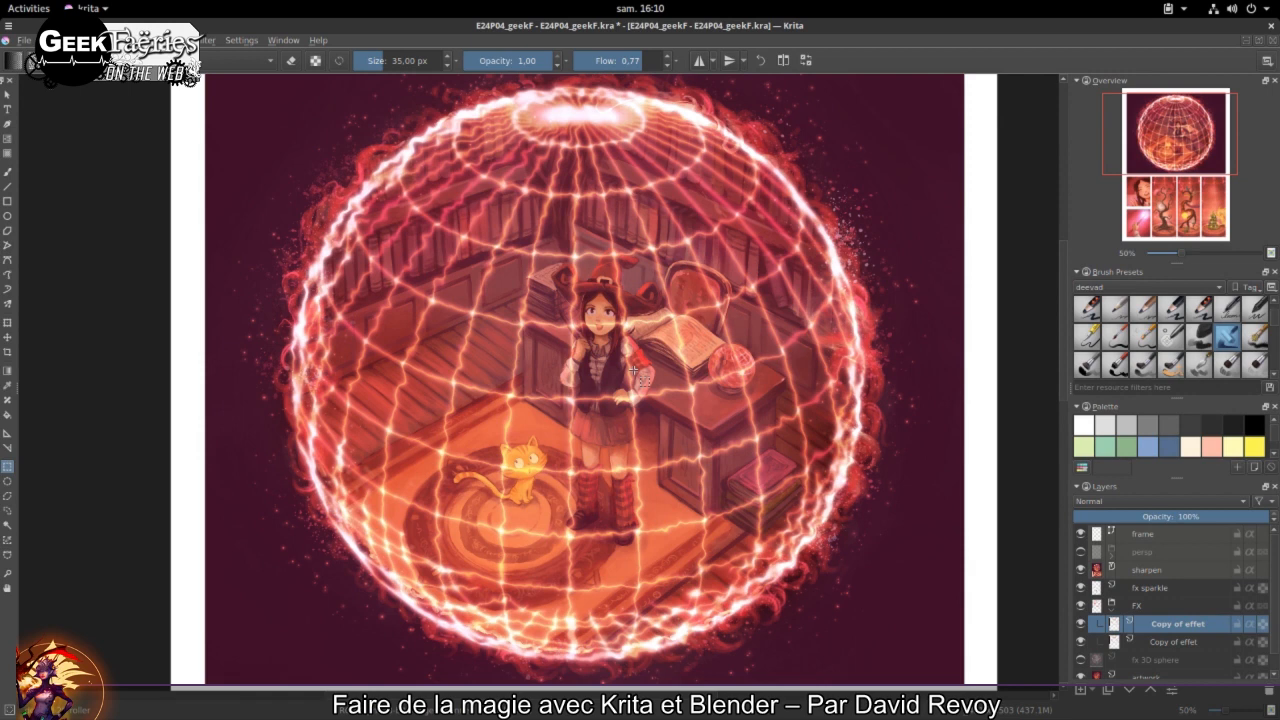
{"action": "left_click", "coordinate": [1080, 623]}
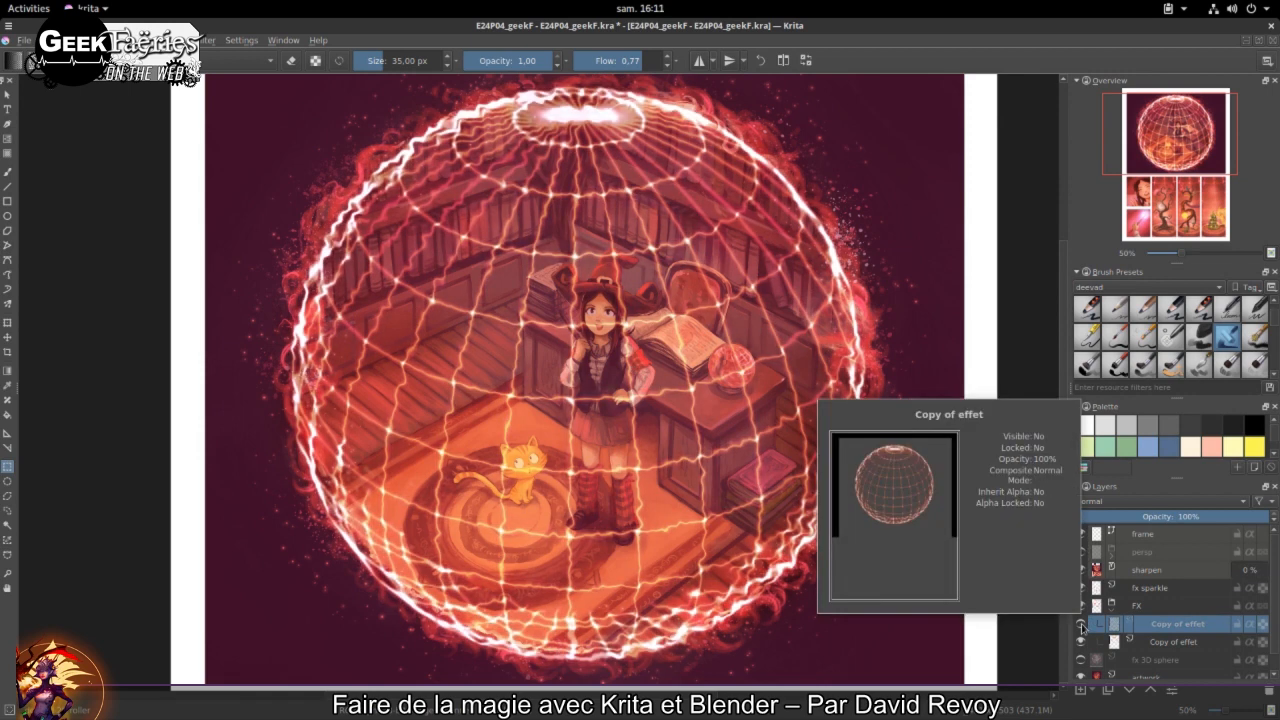
{"action": "left_click", "coordinate": [1080, 624]}
{"action": "scroll", "coordinate": [790, 420], "scroll_direction": "down", "scroll_amount": 2}
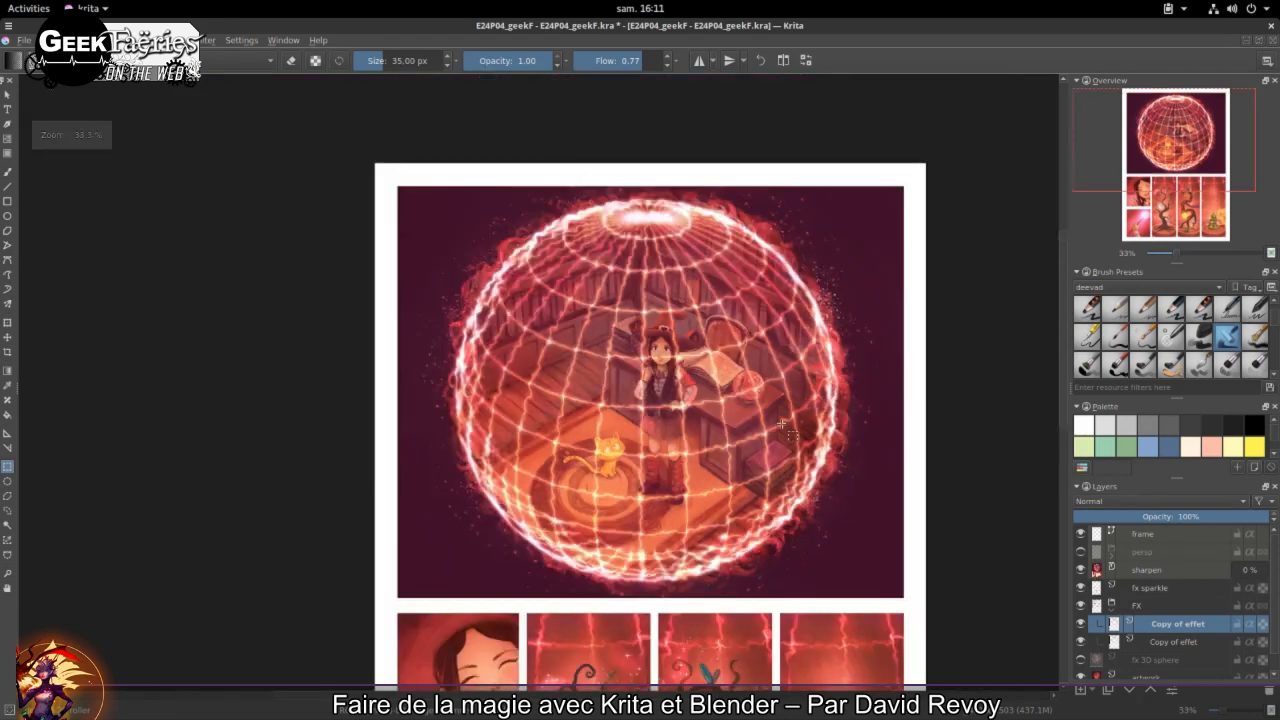
{"action": "scroll", "coordinate": [800, 500], "scroll_direction": "down", "scroll_amount": 1}
{"action": "scroll", "coordinate": [804, 480], "scroll_direction": "up", "scroll_amount": 2}
{"action": "scroll", "coordinate": [818, 460], "scroll_direction": "down", "scroll_amount": 2}
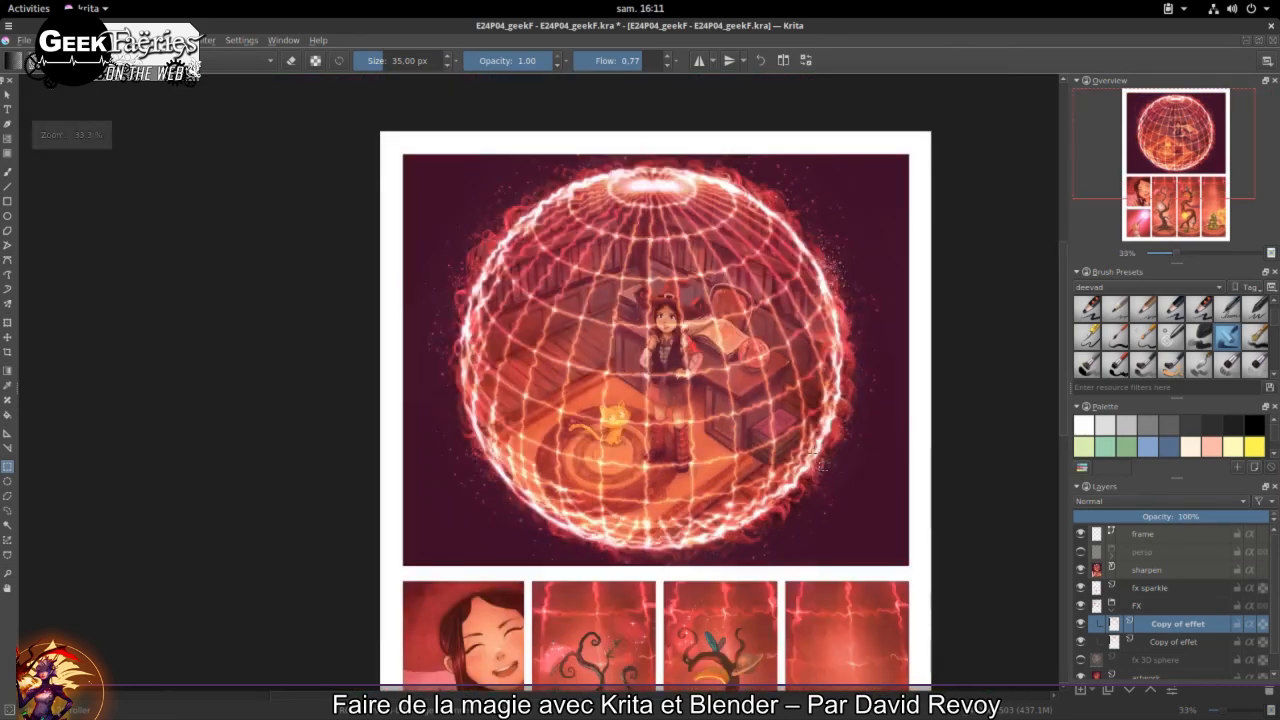
Step: Switch to Firefox, view the published sphere panel of Episode 24: The Unity Tree at default page zoom, and return to Krita
{"action": "mouse_move", "coordinate": [0, 0]}
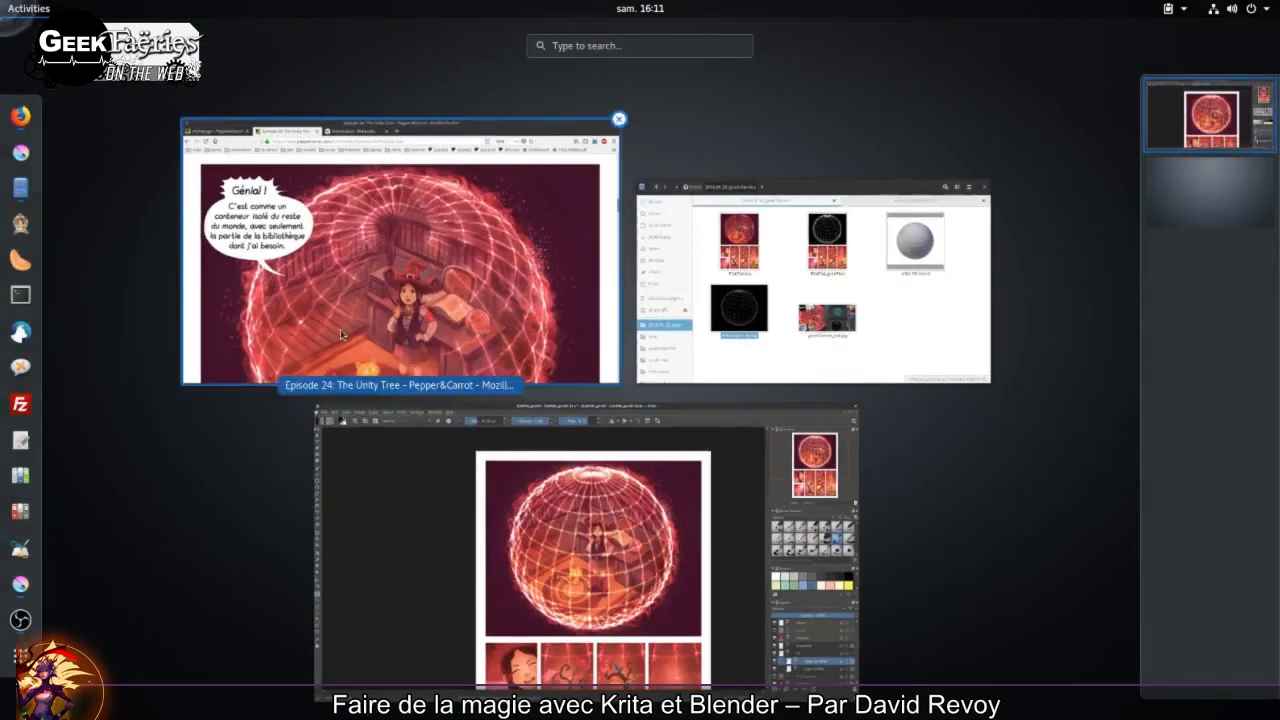
{"action": "left_click", "coordinate": [430, 290]}
{"action": "scroll", "coordinate": [668, 388], "scroll_direction": "down", "scroll_amount": 2}
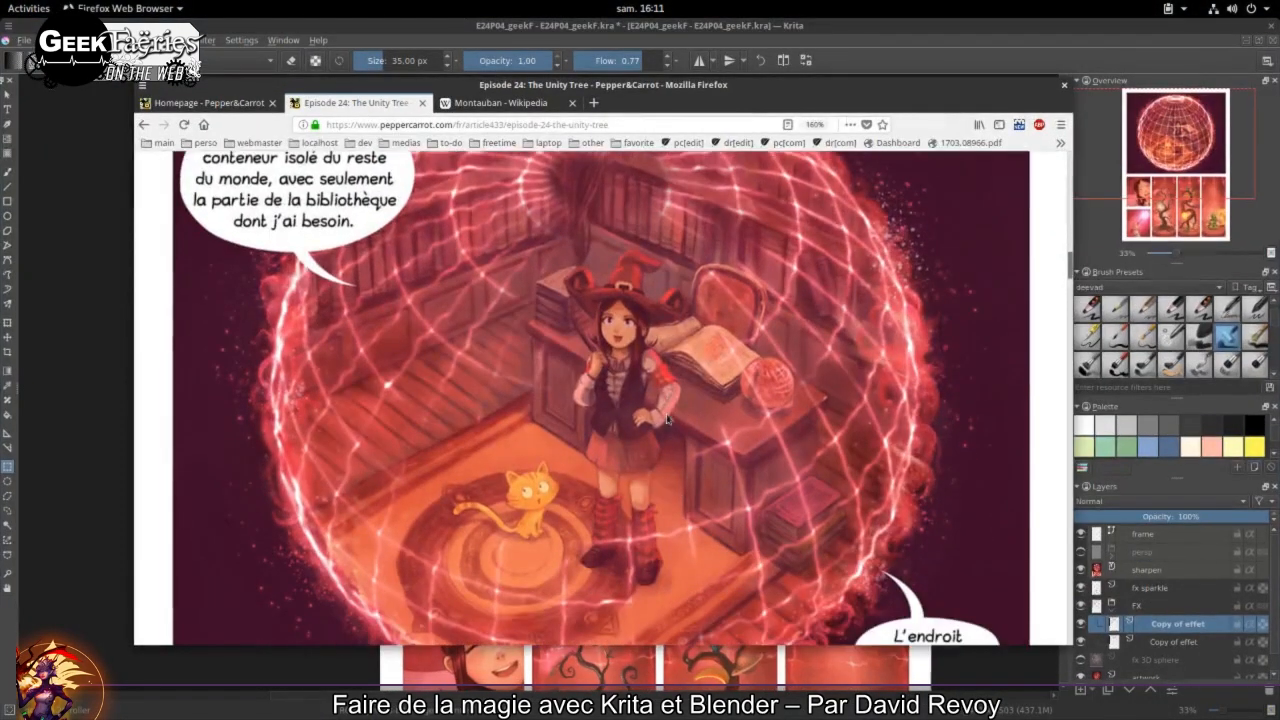
{"action": "key", "text": "ctrl+0"}
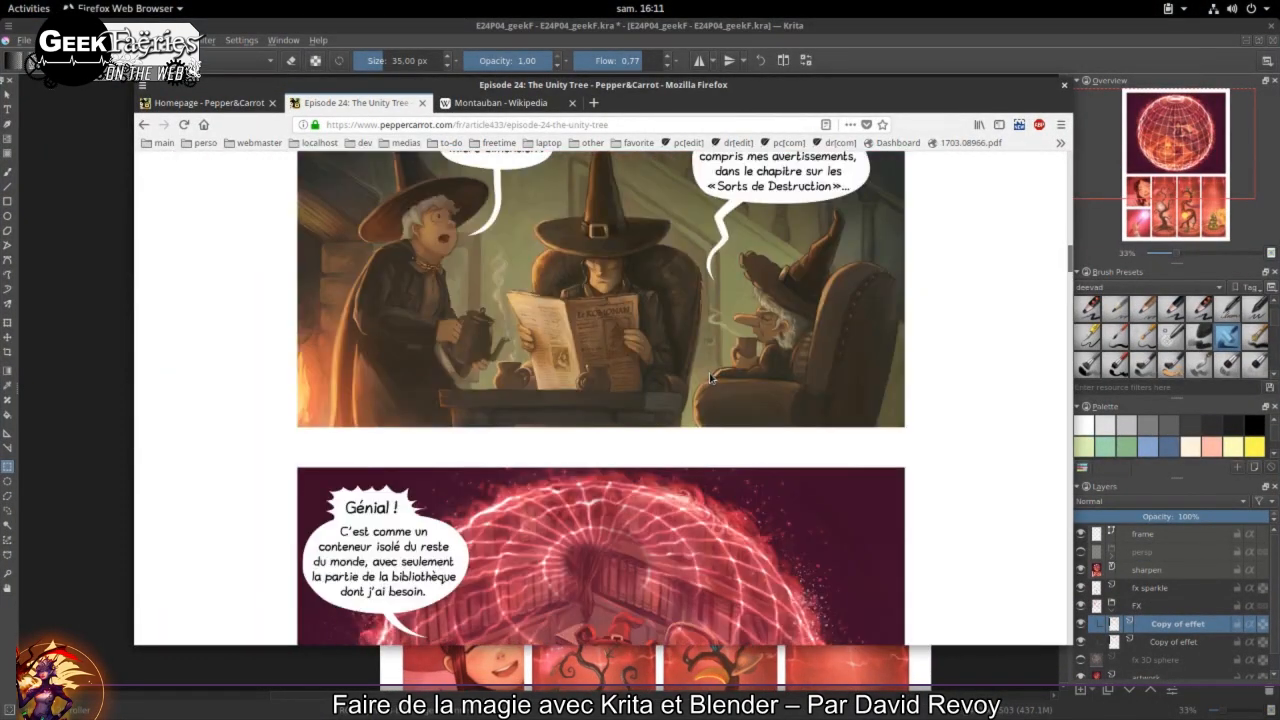
{"action": "scroll", "coordinate": [730, 370], "scroll_direction": "down", "scroll_amount": 5}
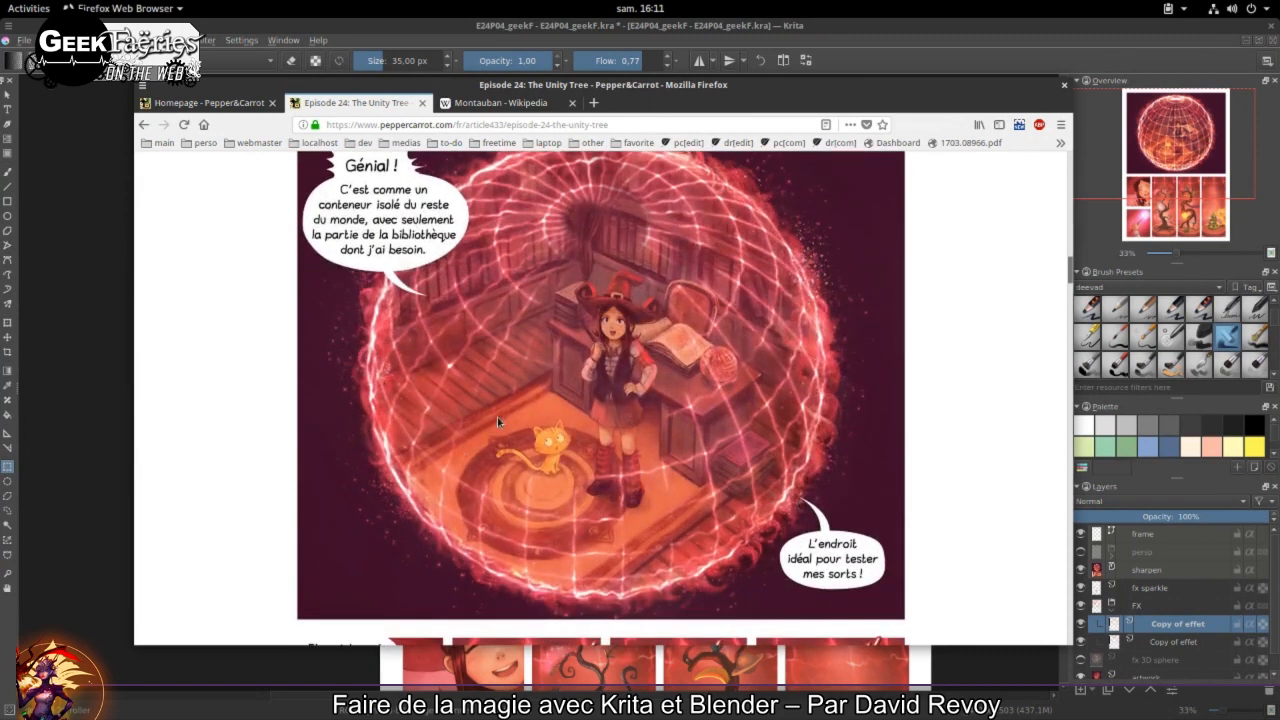
{"action": "left_click", "coordinate": [805, 28]}
Step: Examine the glowing grid across the whole sphere and at 100% around the witch, cat and desk
{"action": "scroll", "coordinate": [713, 322], "scroll_direction": "down", "scroll_amount": 3}
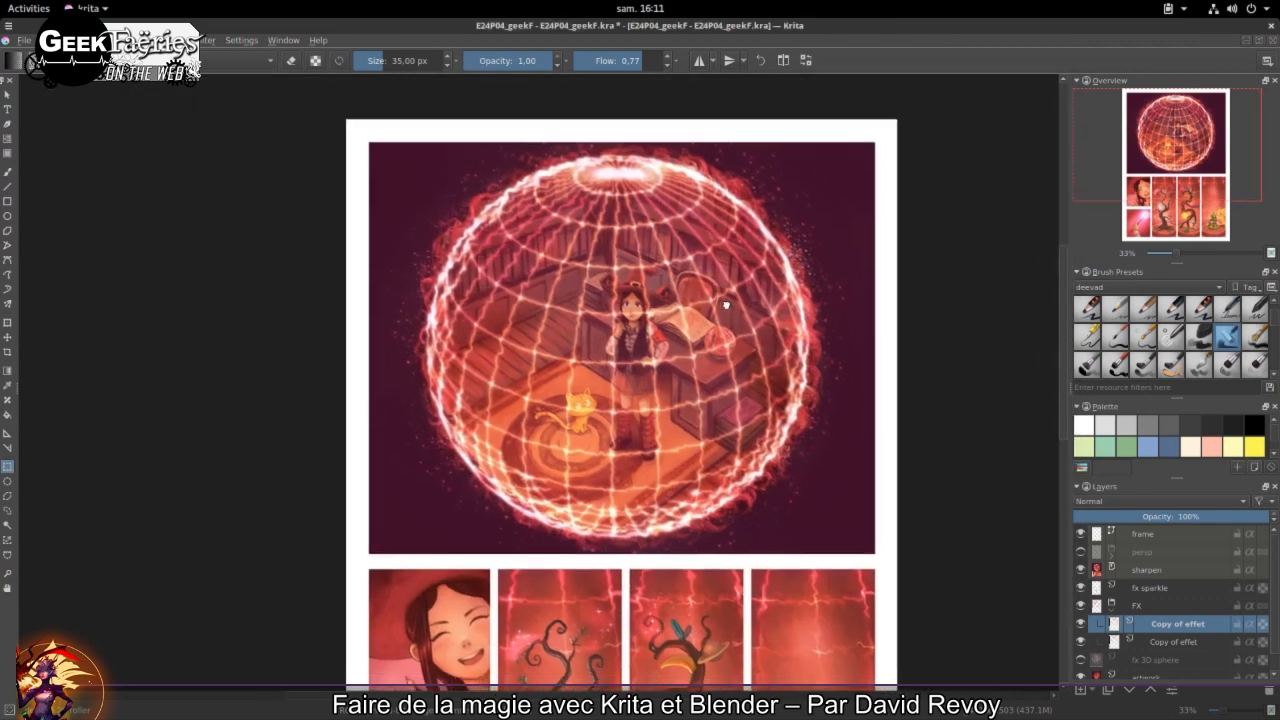
{"action": "scroll", "coordinate": [713, 322], "scroll_direction": "up", "scroll_amount": 3}
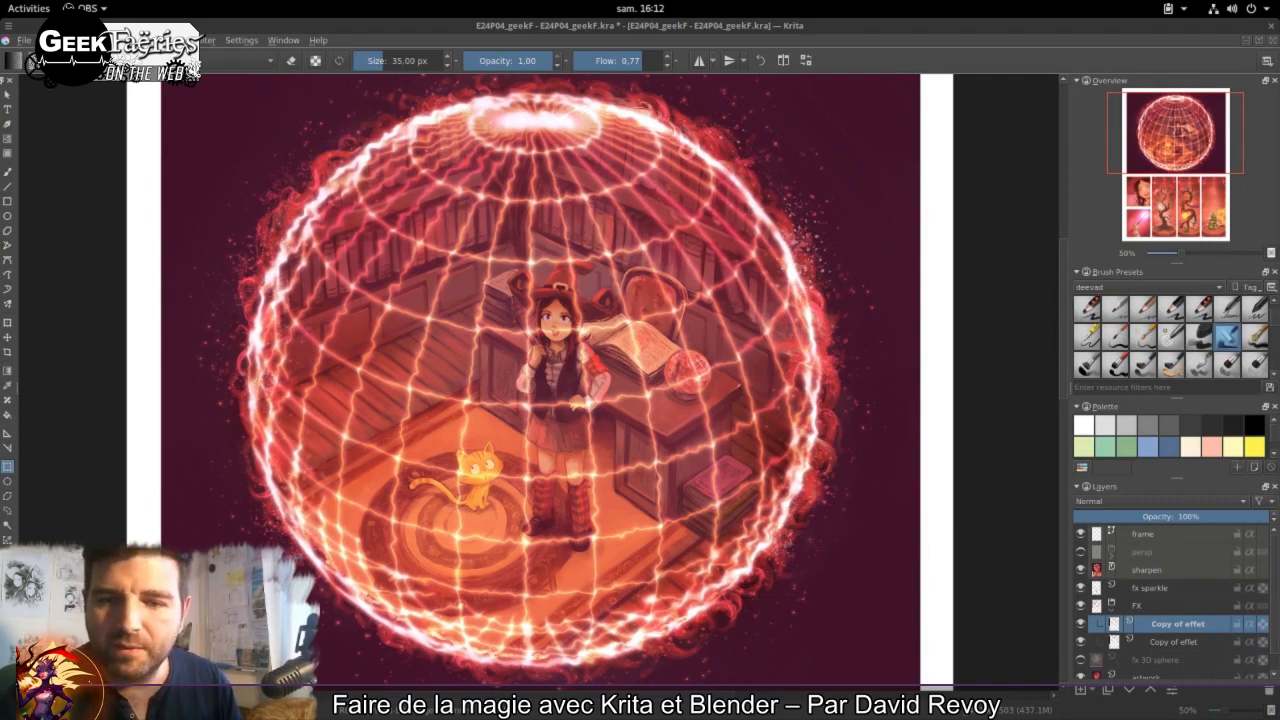
{"action": "left_click", "coordinate": [790, 30]}
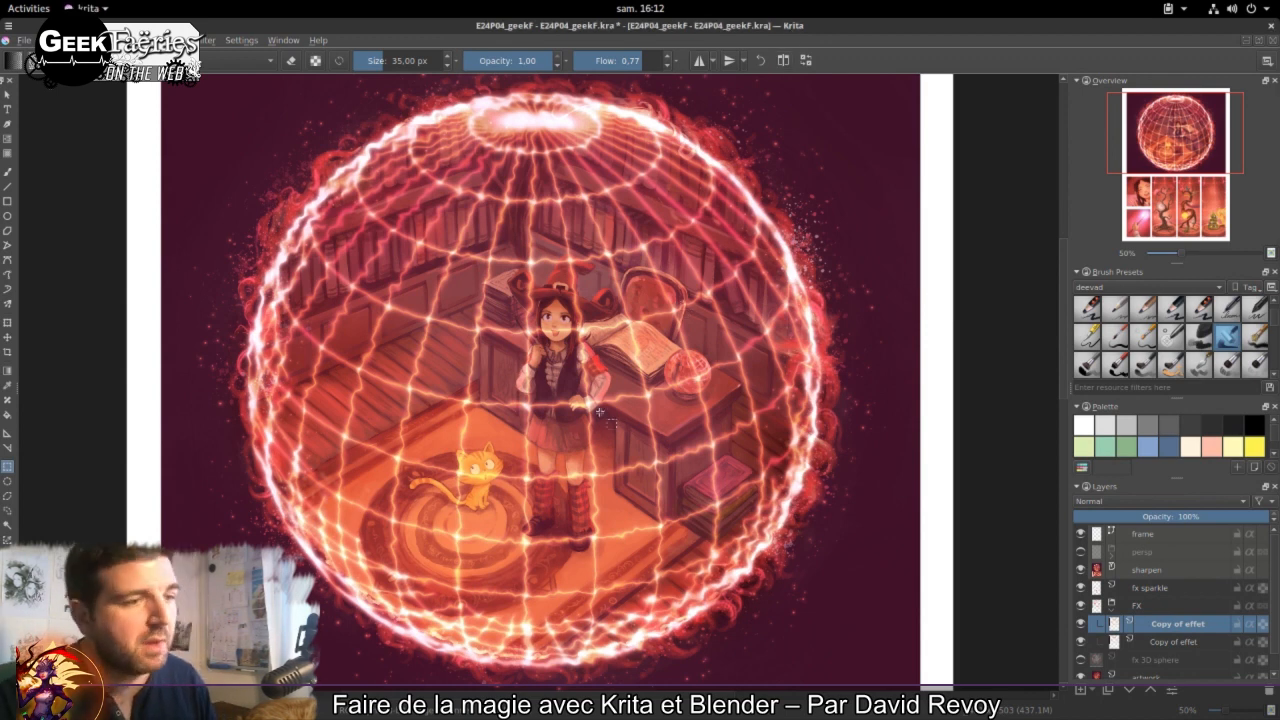
{"action": "key", "text": "1"}
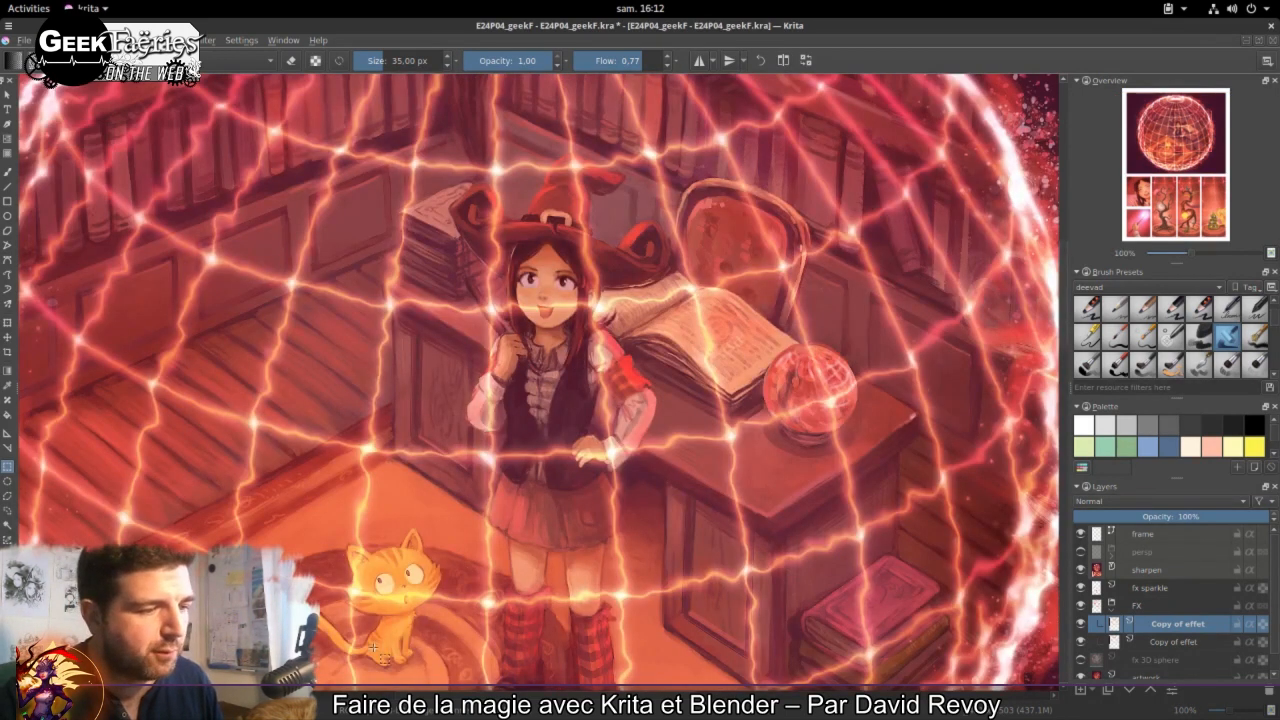
{"action": "left_click_drag", "start_coordinate": [615, 403], "coordinate": [606, 334]}
{"action": "scroll", "coordinate": [654, 283], "scroll_direction": "down", "scroll_amount": 1}
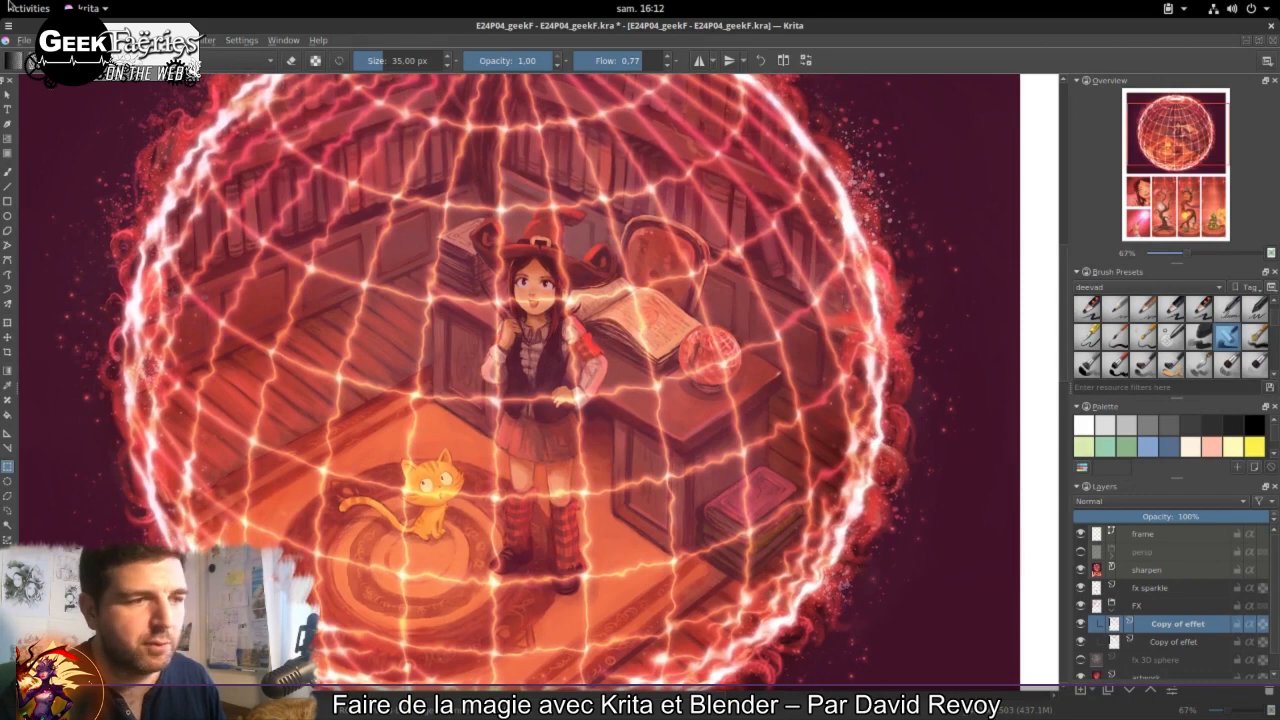
Step: Switch to Firefox to show the Pepper&Carrot homepage, and return to Krita
{"action": "mouse_move", "coordinate": [8, 5]}
{"action": "left_click", "coordinate": [189, 117]}
{"action": "left_click", "coordinate": [241, 100]}
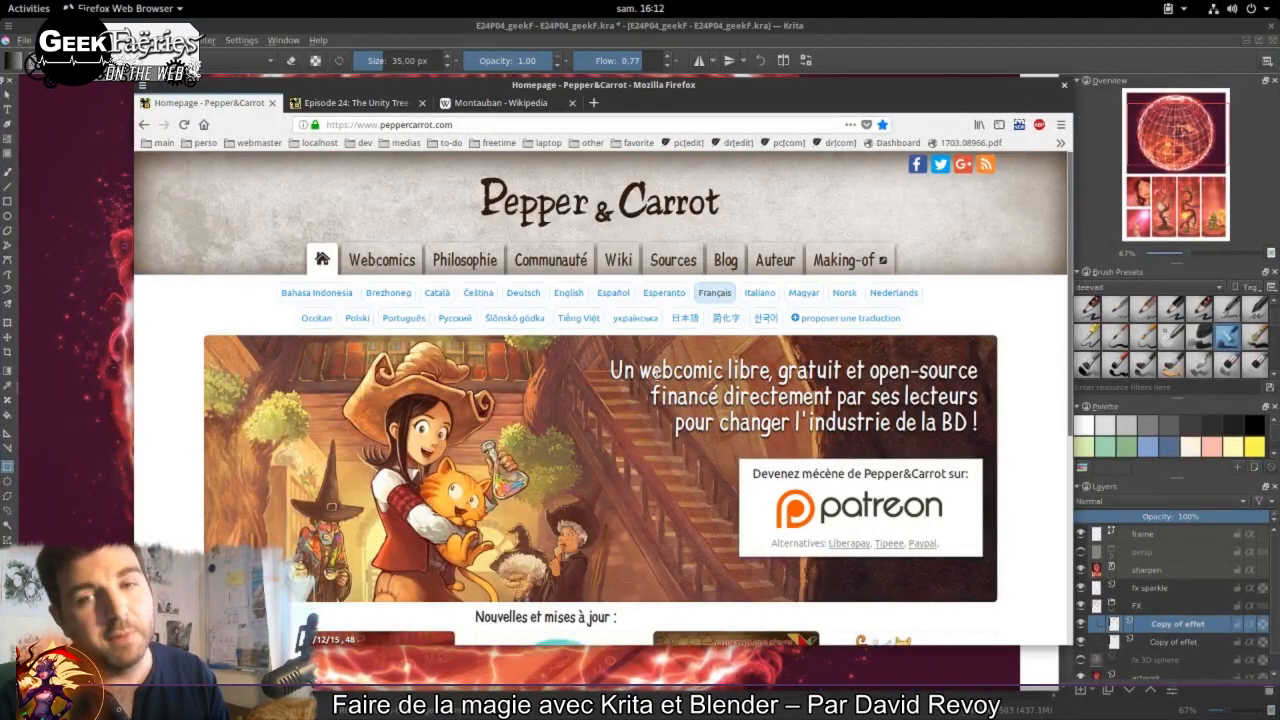
{"action": "key", "text": "alt+Tab"}
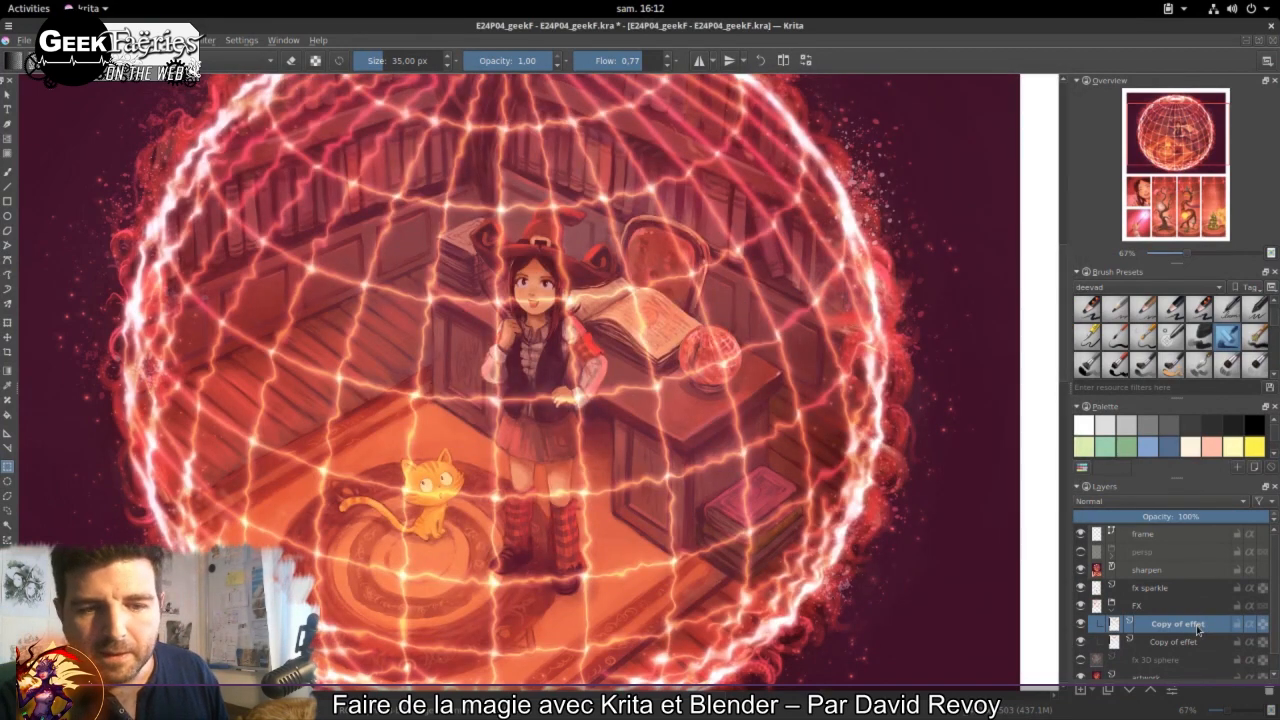
Step: Select the FX group and collapse it in the layer stack
{"action": "left_click", "coordinate": [1153, 609]}
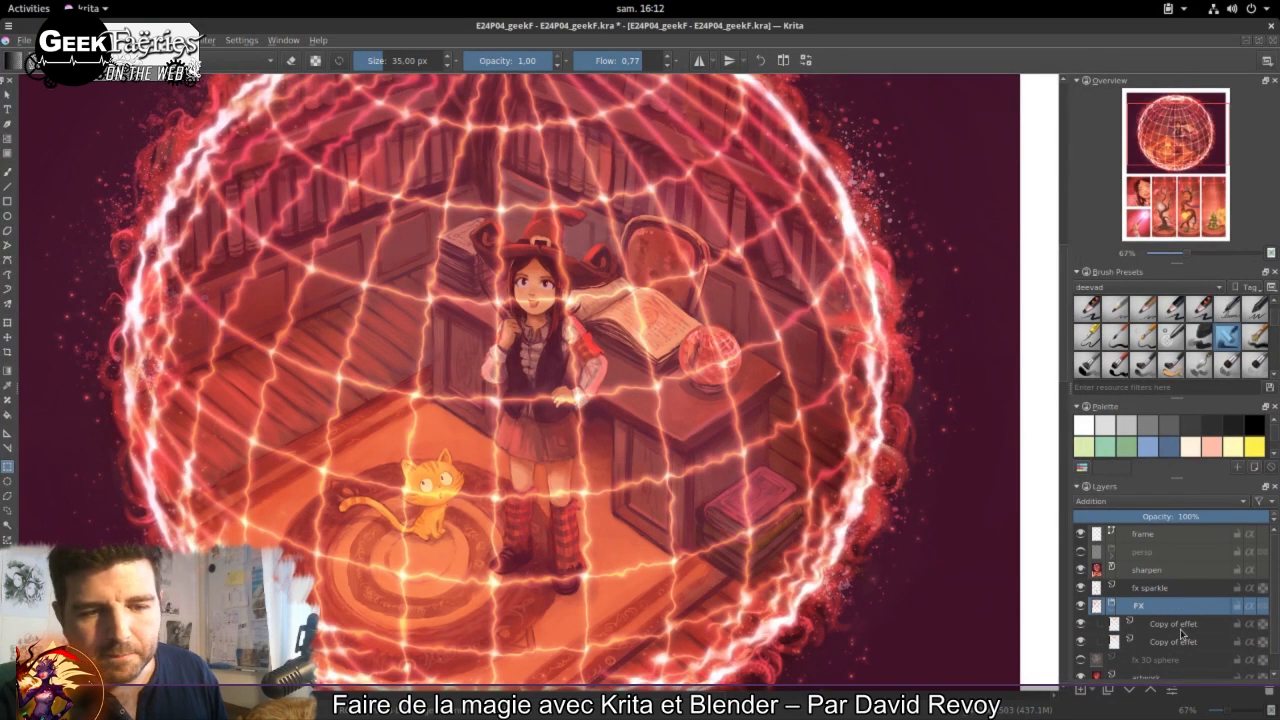
{"action": "left_click", "coordinate": [1113, 613]}
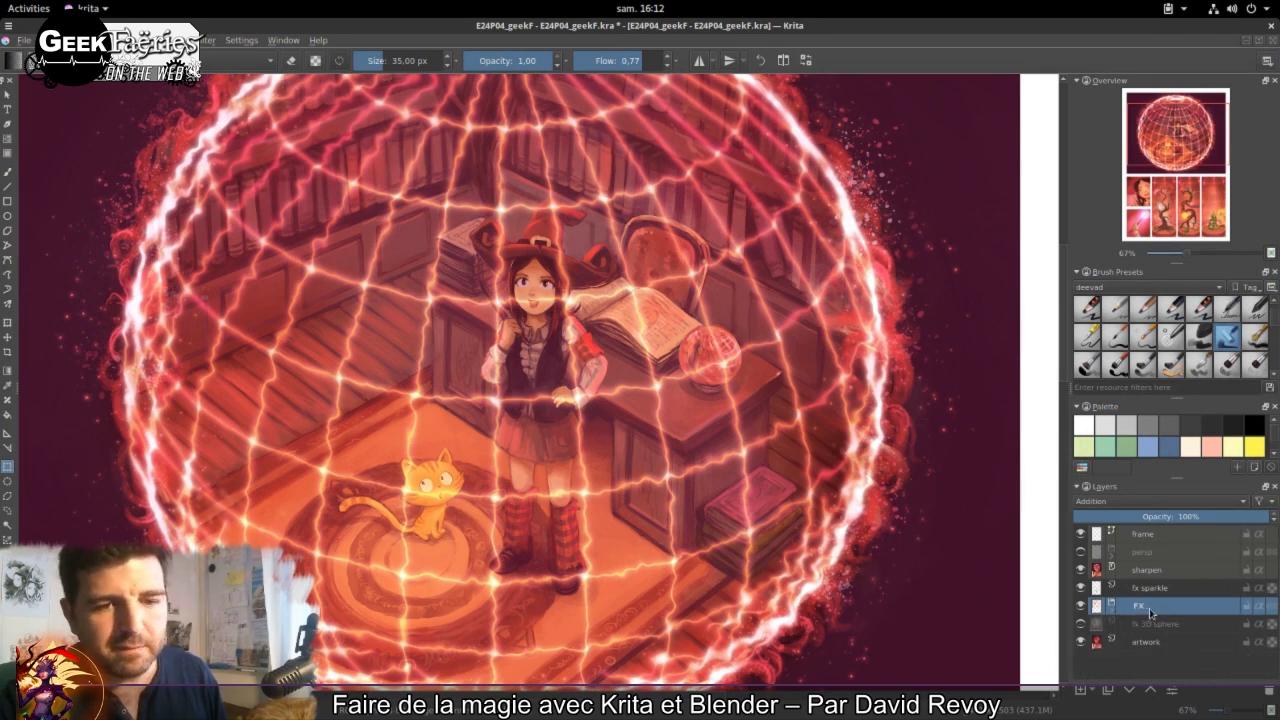
{"action": "left_click_drag", "start_coordinate": [755, 442], "coordinate": [728, 404]}
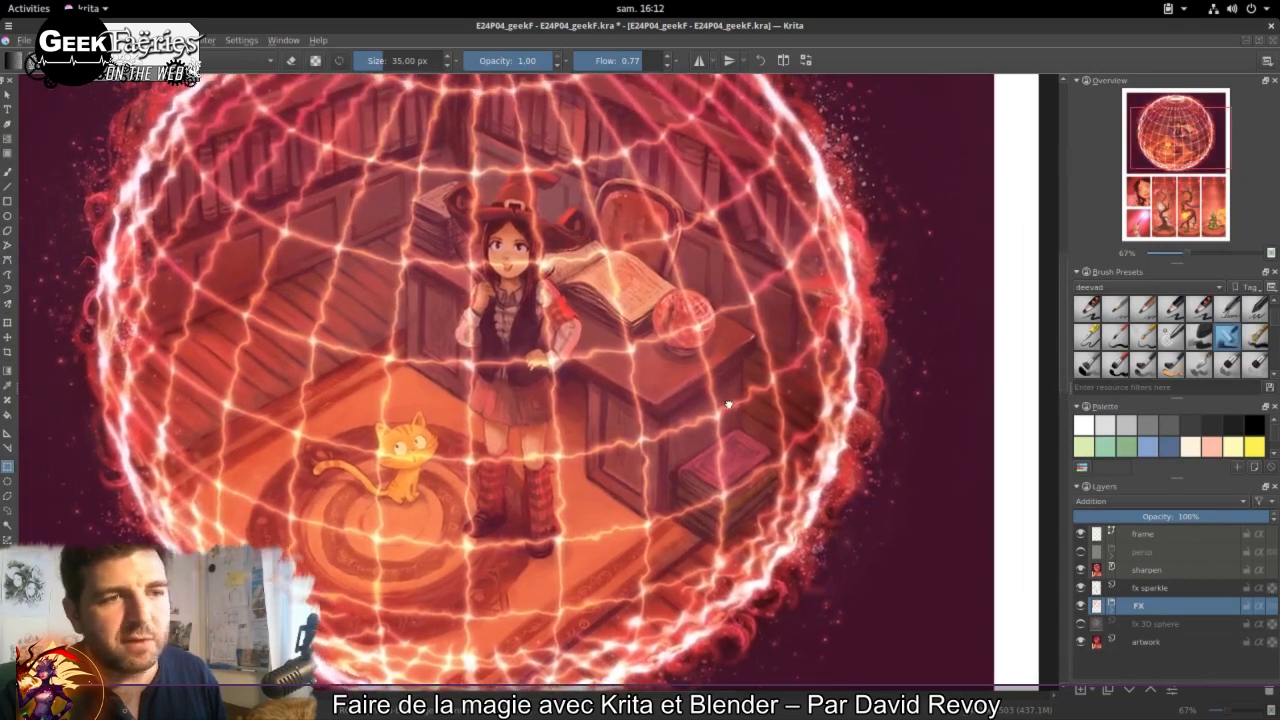
{"action": "mouse_move", "coordinate": [1113, 597]}
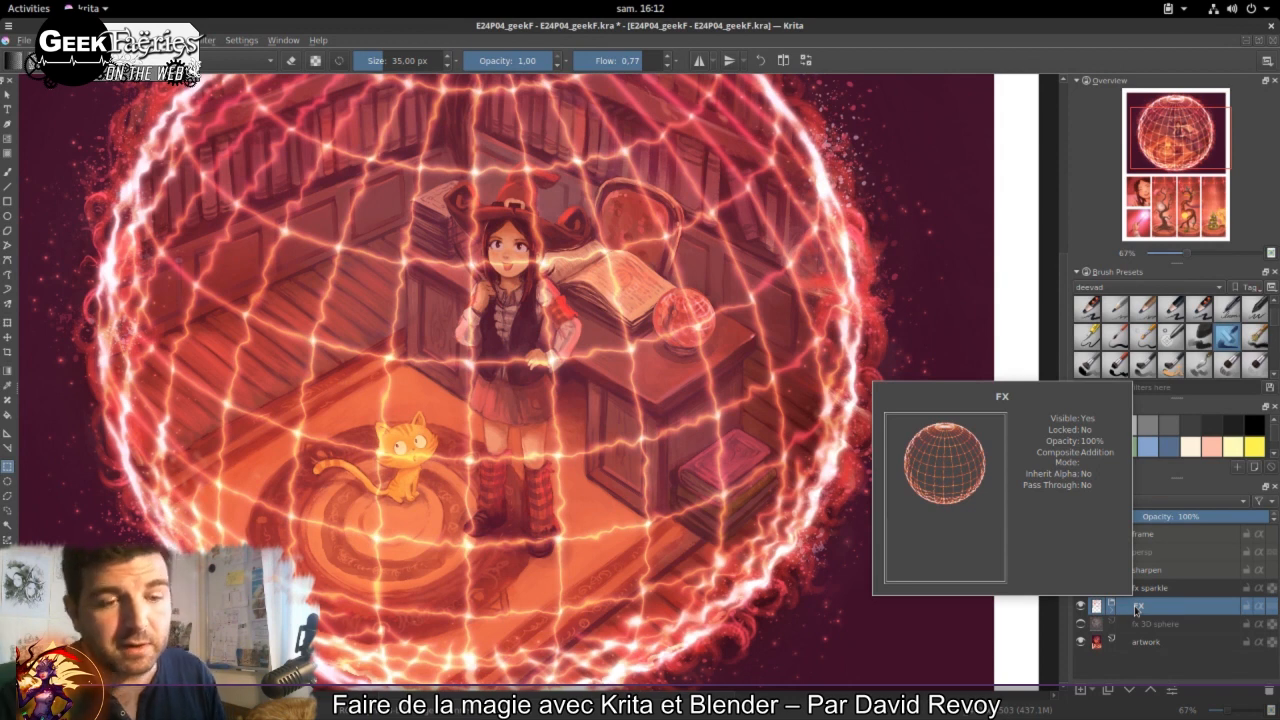
{"action": "right_click", "coordinate": [1137, 610]}
{"action": "left_click", "coordinate": [1136, 610]}
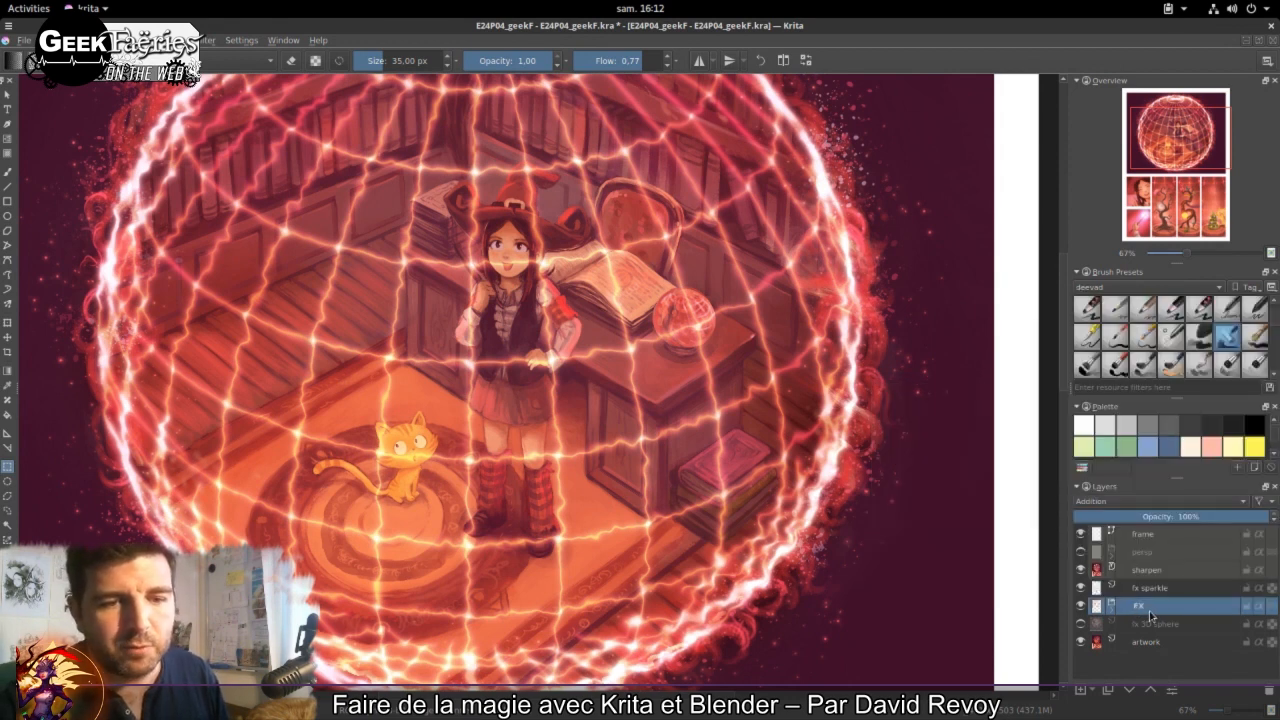
Step: Compare the original fx 3D sphere layer with the FX group hidden, and restore both layers' visibility
{"action": "left_click", "coordinate": [1081, 606]}
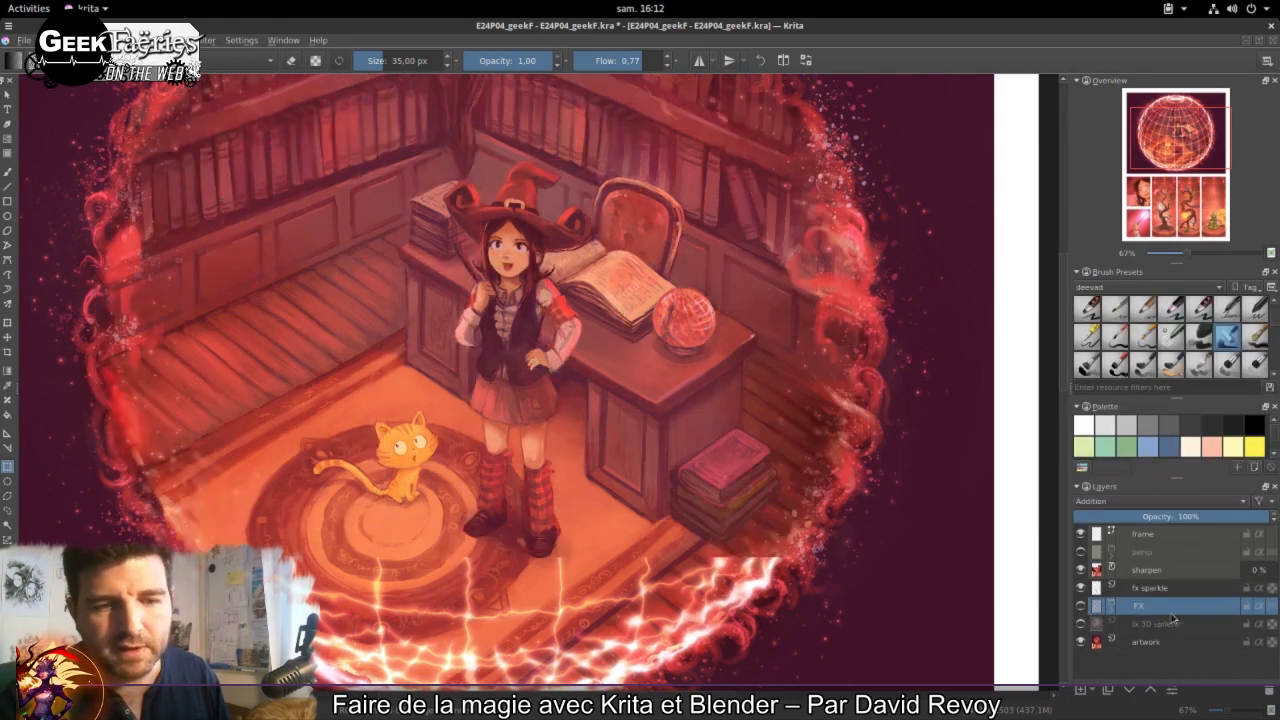
{"action": "left_click", "coordinate": [1080, 624]}
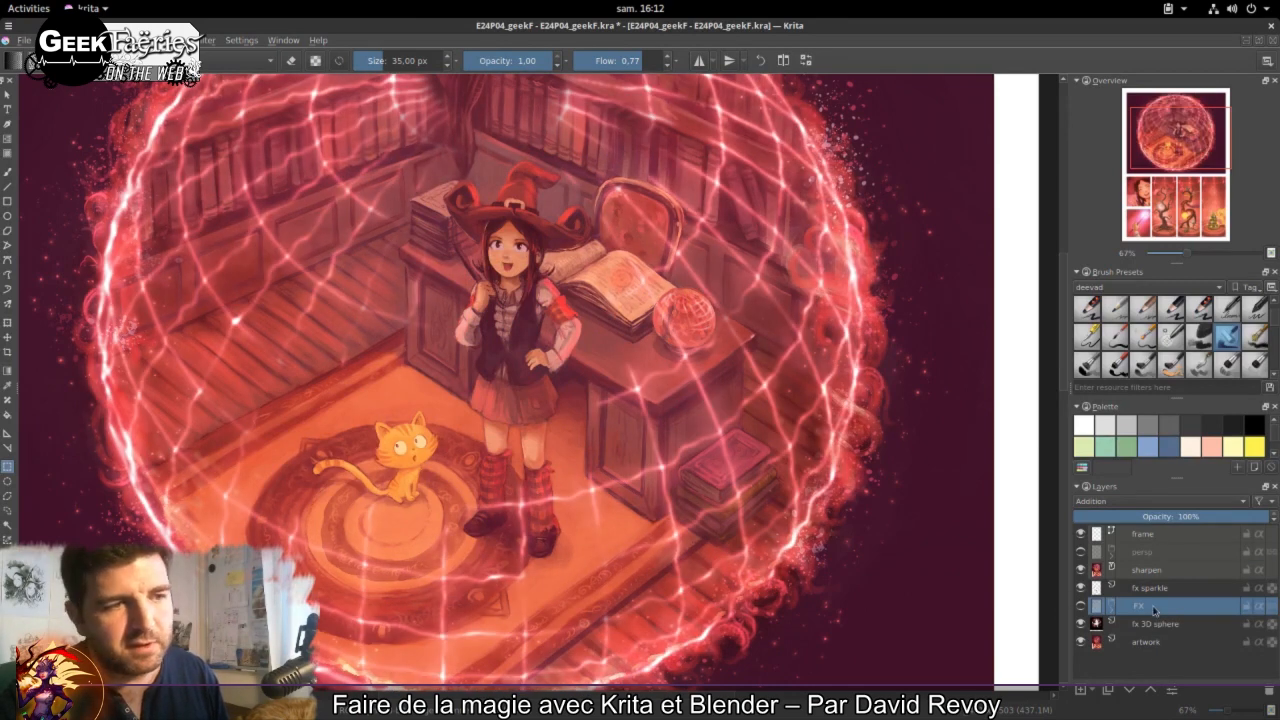
{"action": "scroll", "coordinate": [728, 449], "scroll_direction": "down", "scroll_amount": 1}
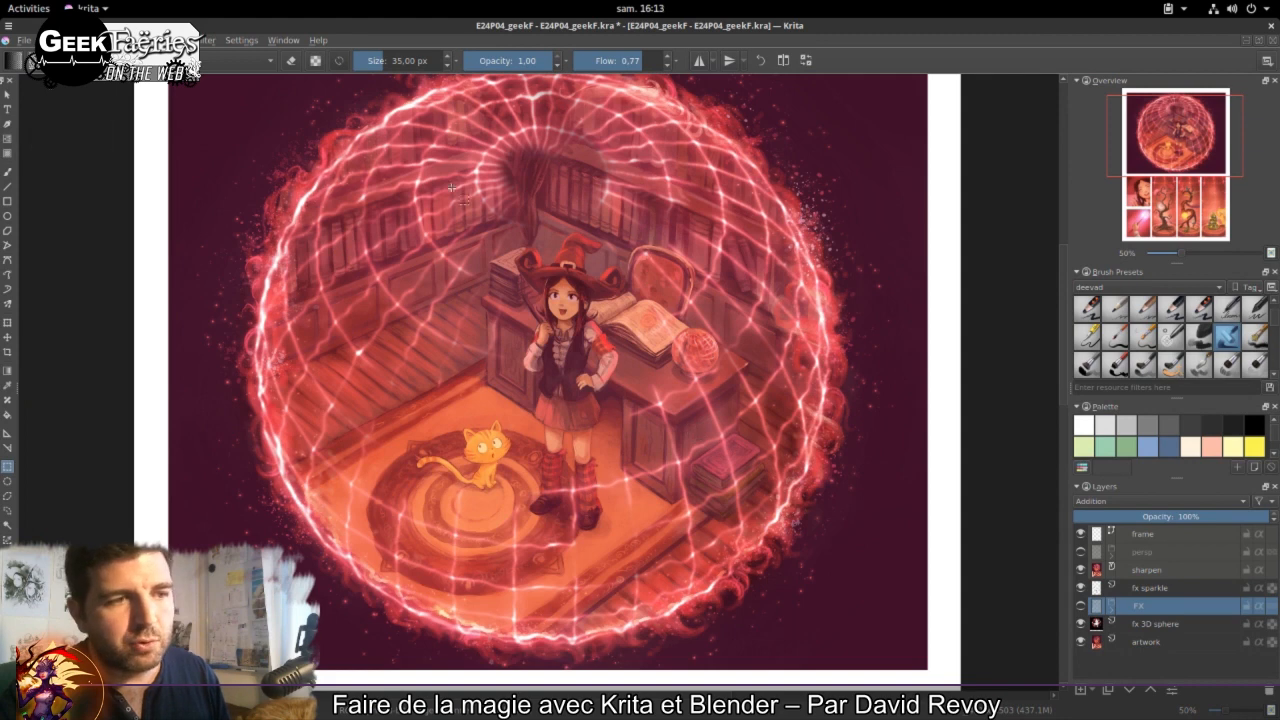
{"action": "left_click", "coordinate": [1080, 623]}
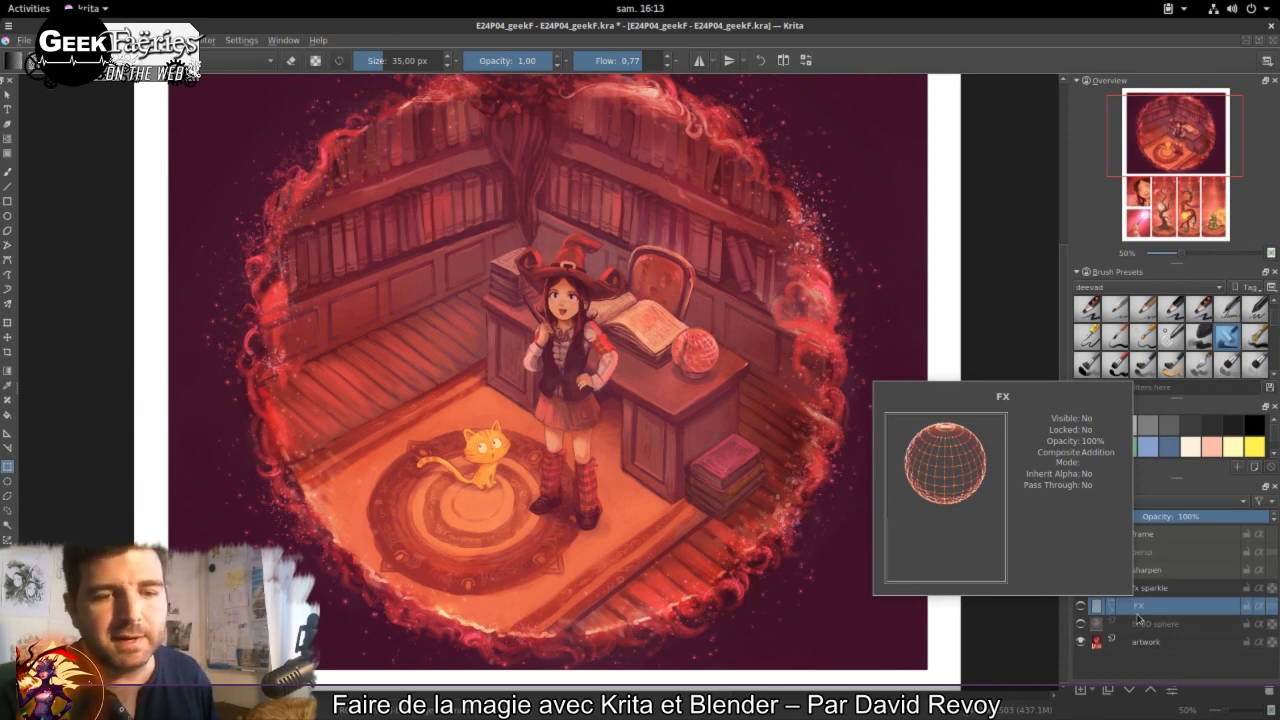
{"action": "left_click", "coordinate": [1080, 606]}
Step: Flatten the FX group into a single layer and rename the result FX
{"action": "right_click", "coordinate": [1142, 607]}
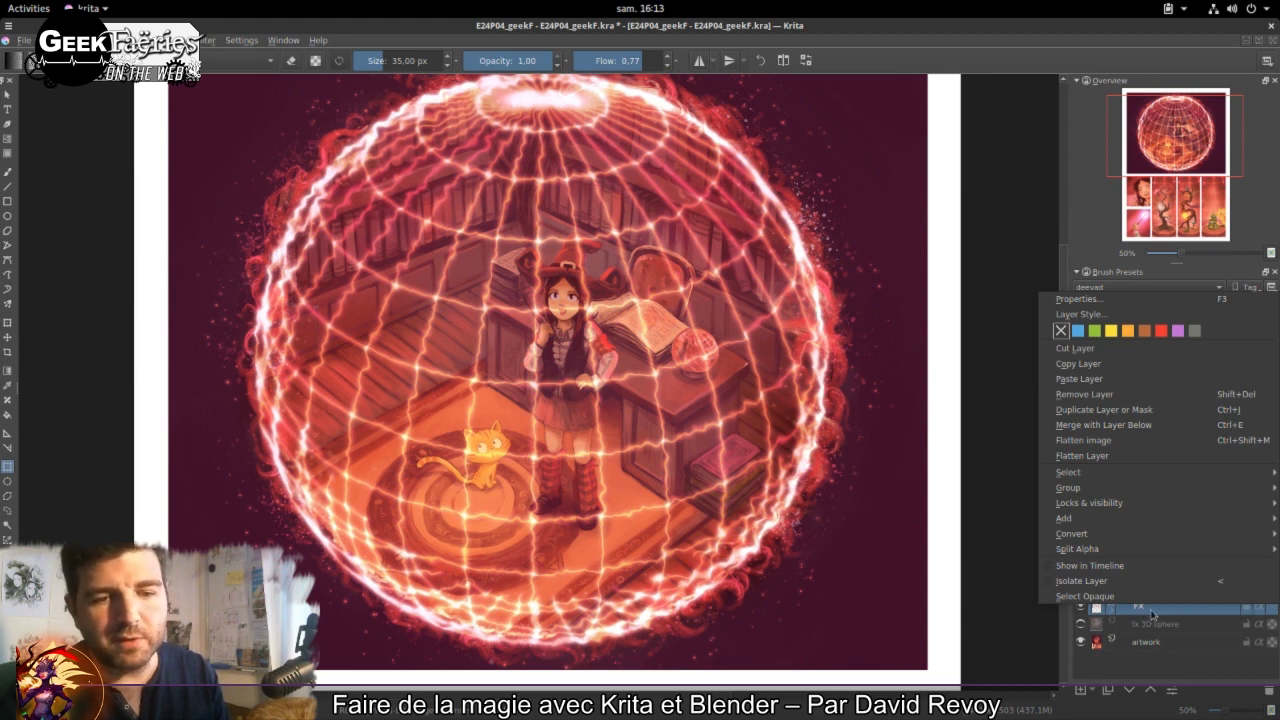
{"action": "left_click", "coordinate": [1122, 458]}
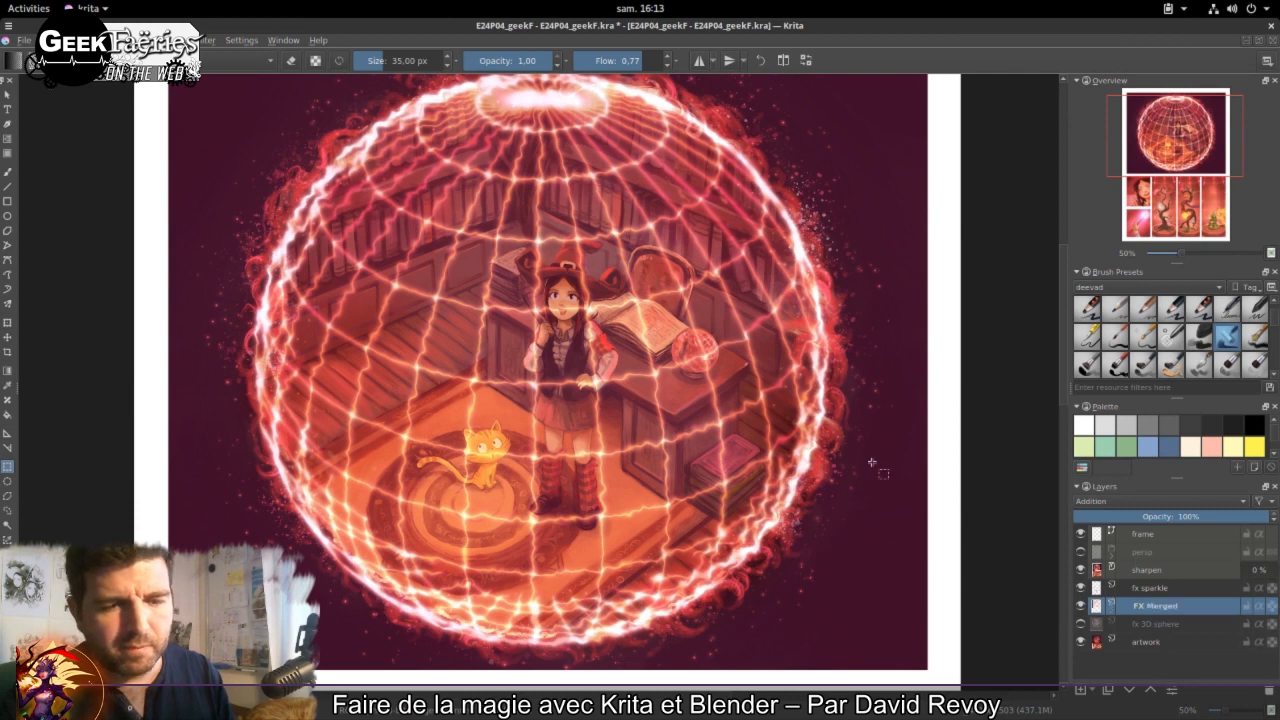
{"action": "double_click", "coordinate": [1137, 610]}
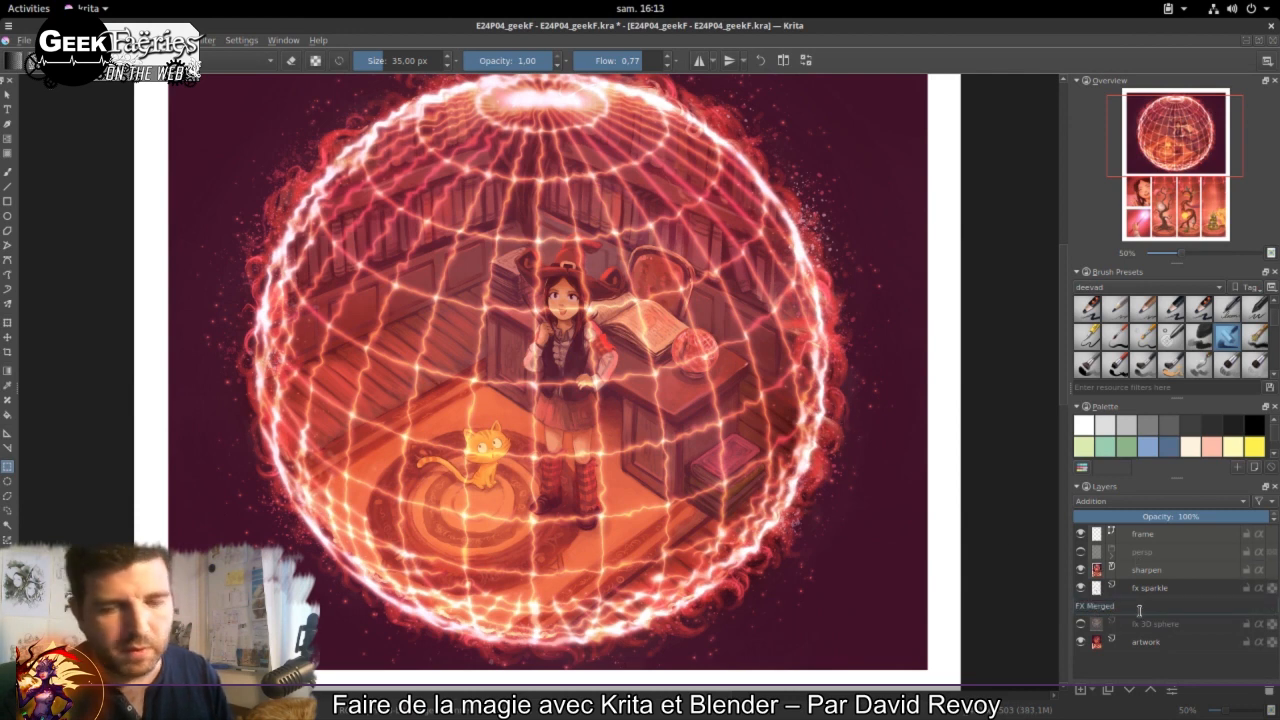
{"action": "key", "text": "BackSpace"}
{"action": "key", "text": "BackSpace"}
{"action": "key", "text": "BackSpace"}
{"action": "key", "text": "BackSpace"}
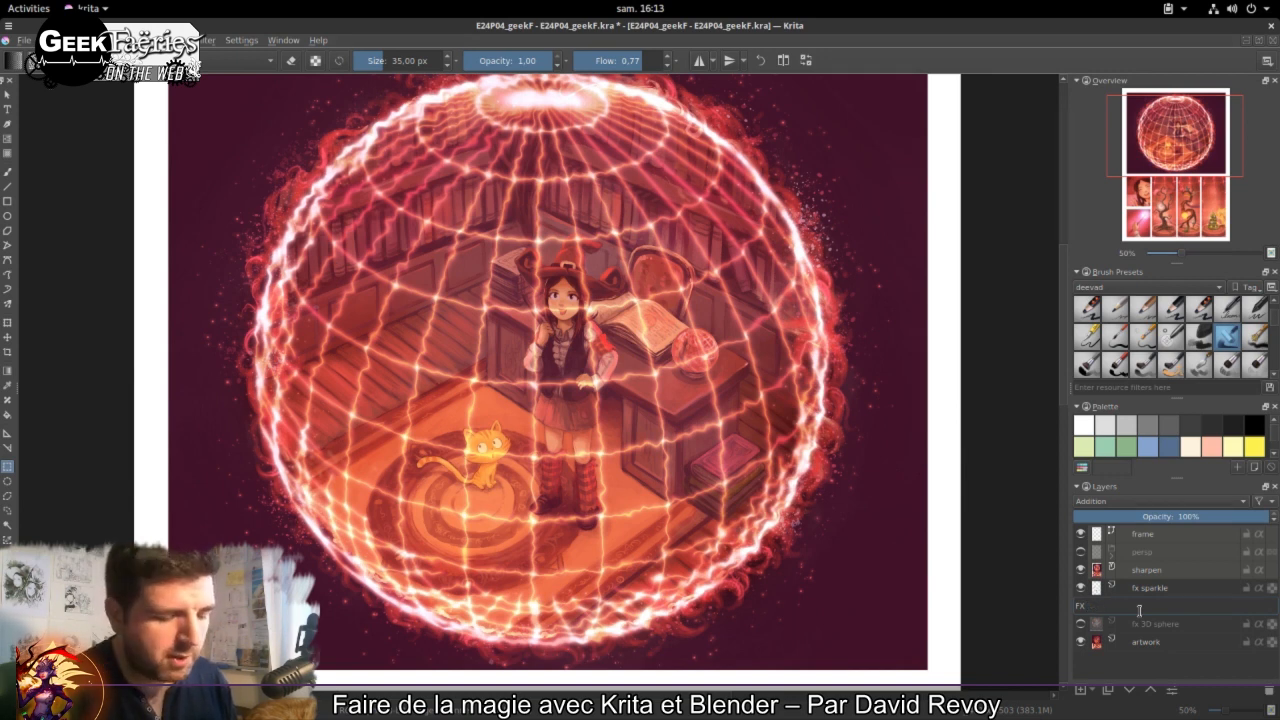
{"action": "key", "text": "Return"}
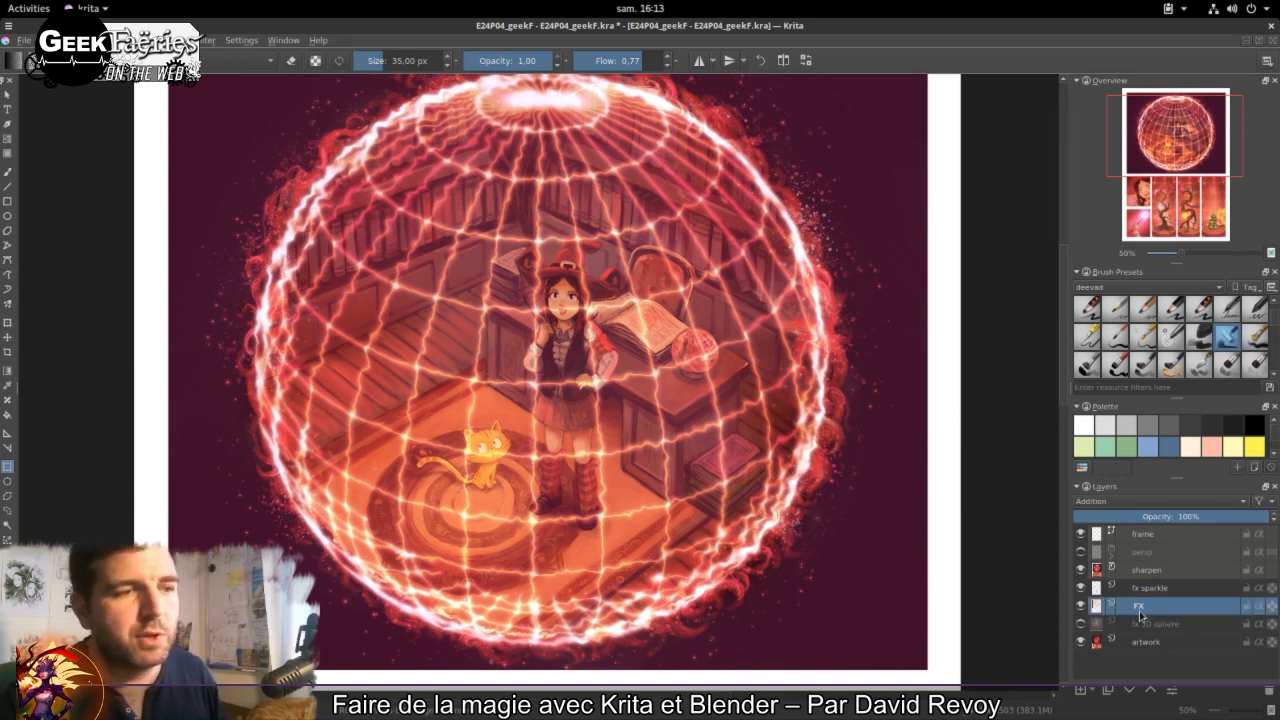
Step: Add a transparency mask to the FX layer
{"action": "left_click_drag", "start_coordinate": [790, 456], "coordinate": [775, 484]}
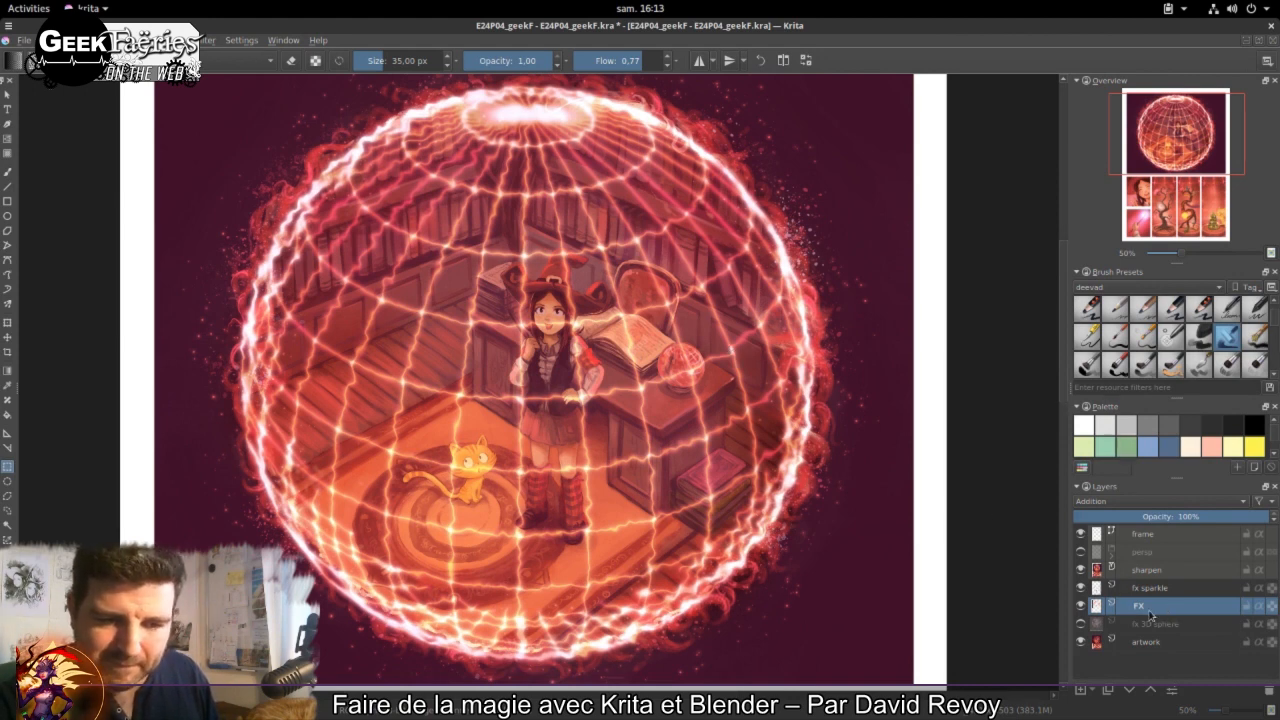
{"action": "mouse_move", "coordinate": [1150, 615]}
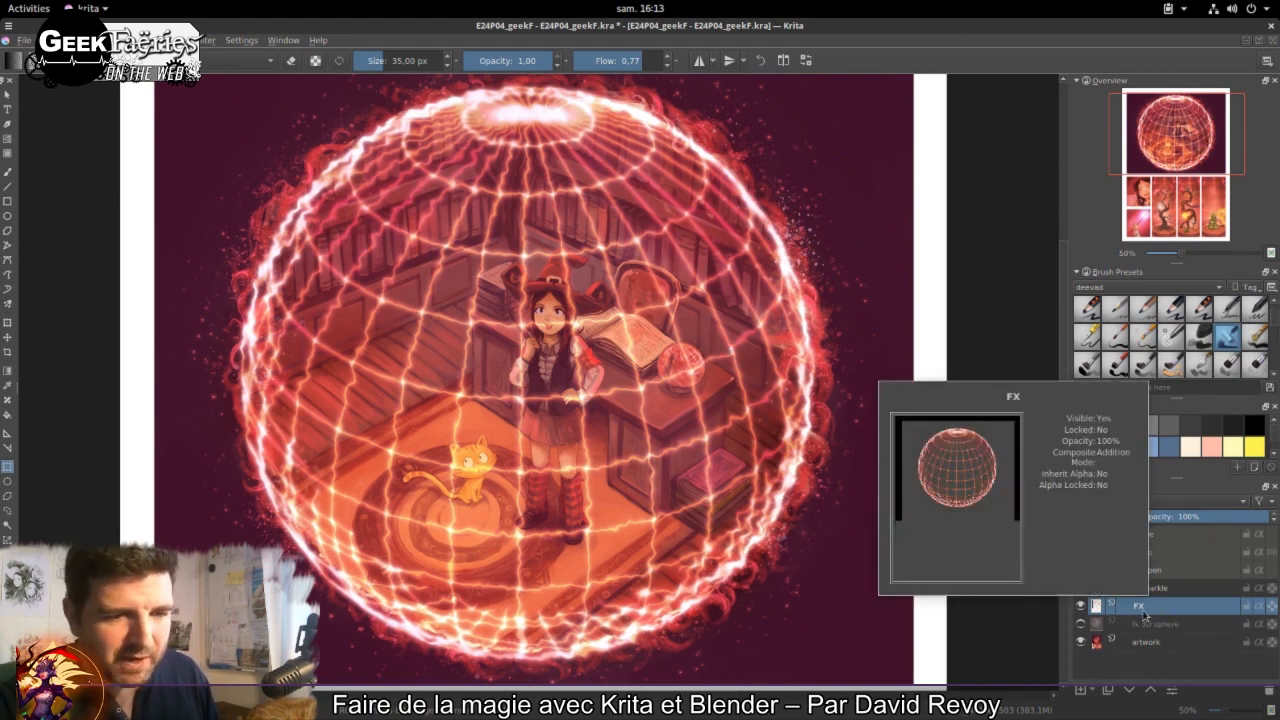
{"action": "right_click", "coordinate": [1151, 613]}
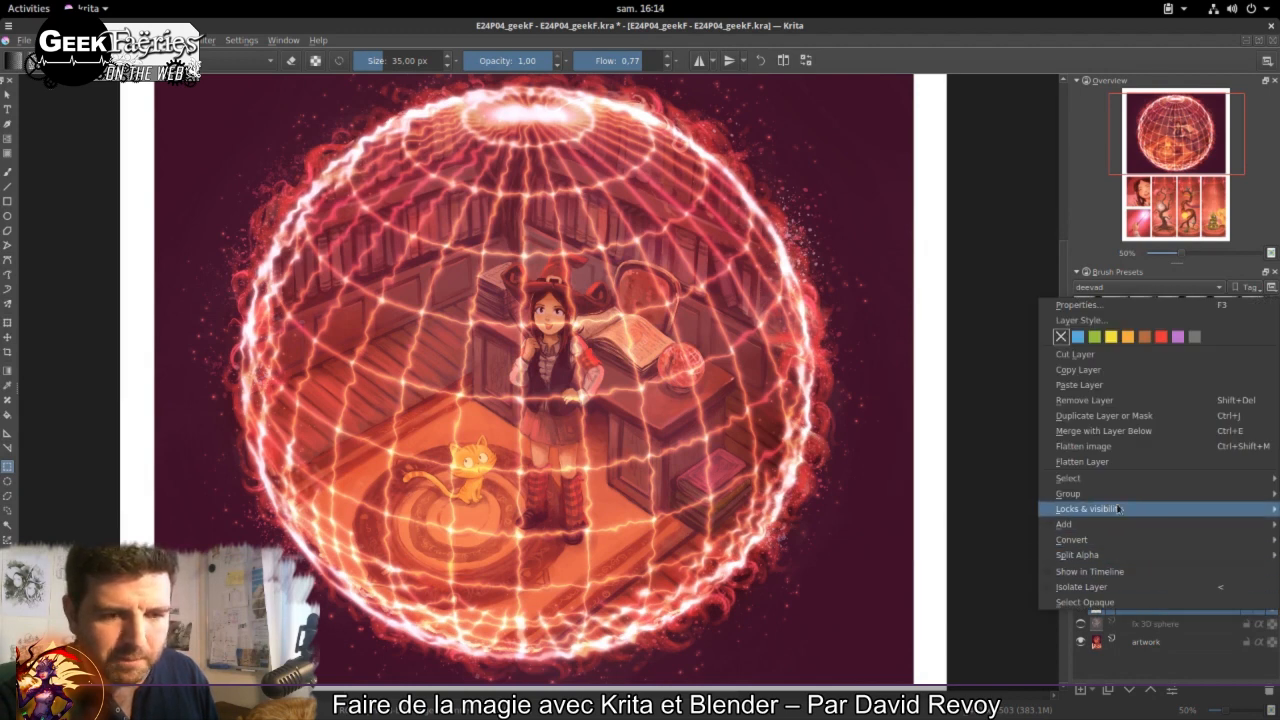
{"action": "mouse_move", "coordinate": [1113, 510]}
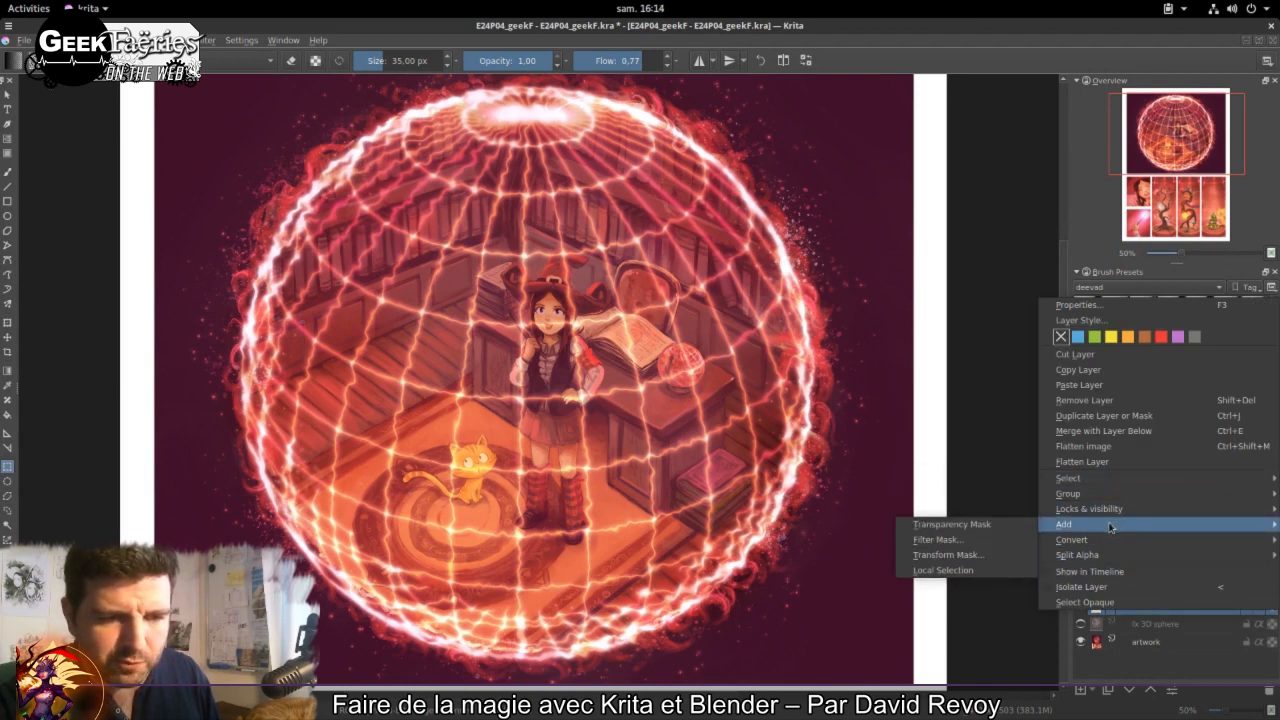
{"action": "left_click", "coordinate": [985, 529]}
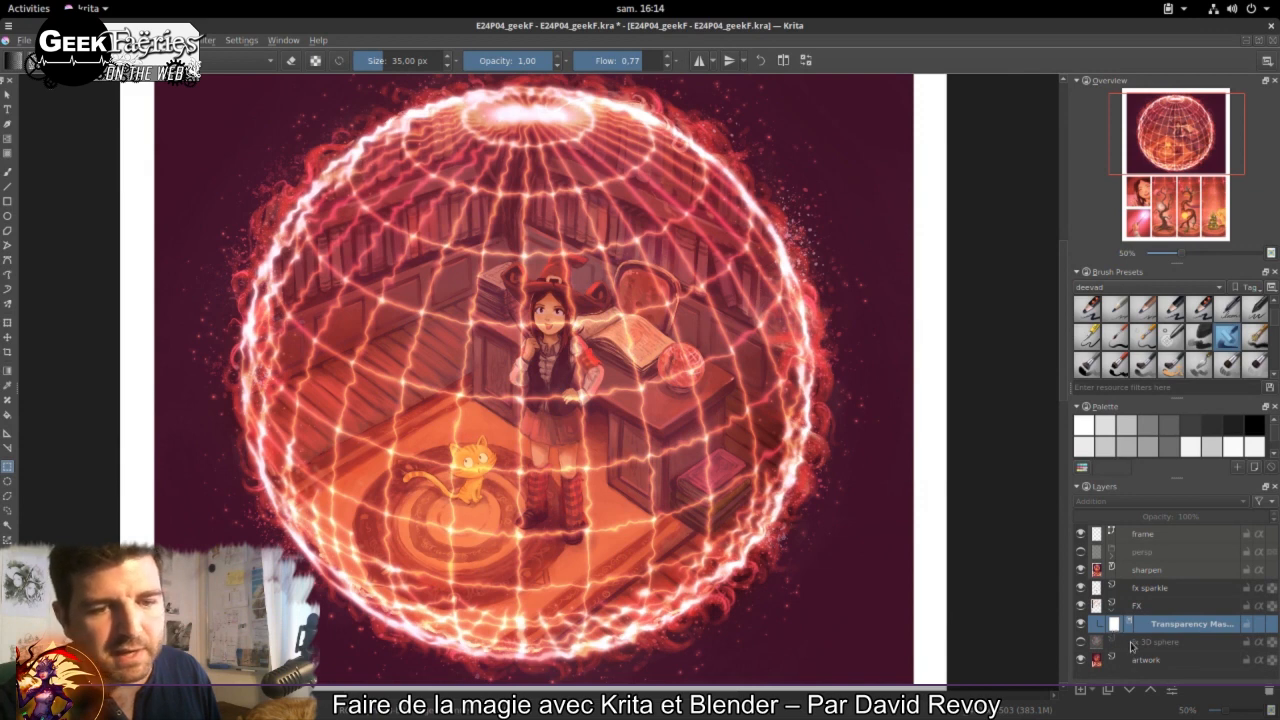
{"action": "mouse_move", "coordinate": [1116, 627]}
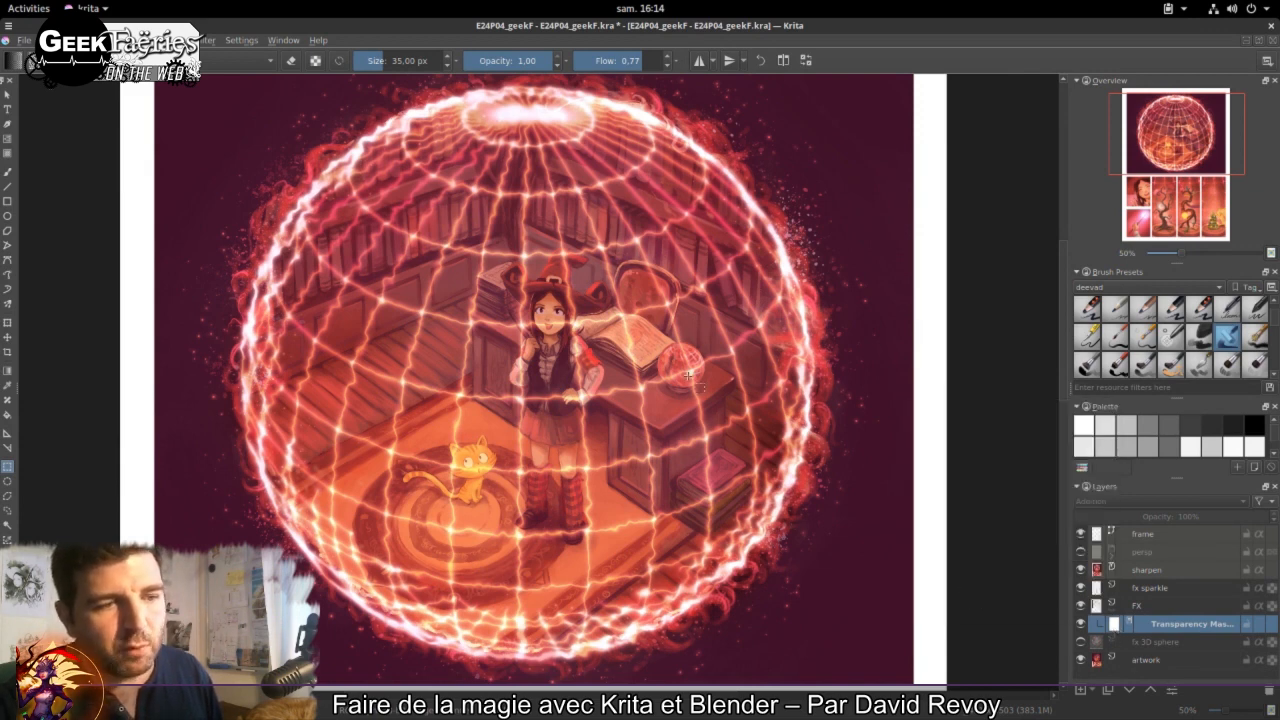
Step: Fill a rectangular selection over the witch and desk area with black on the FX layer's transparency mask, and deselect
{"action": "scroll", "coordinate": [703, 512], "scroll_direction": "up", "scroll_amount": 4}
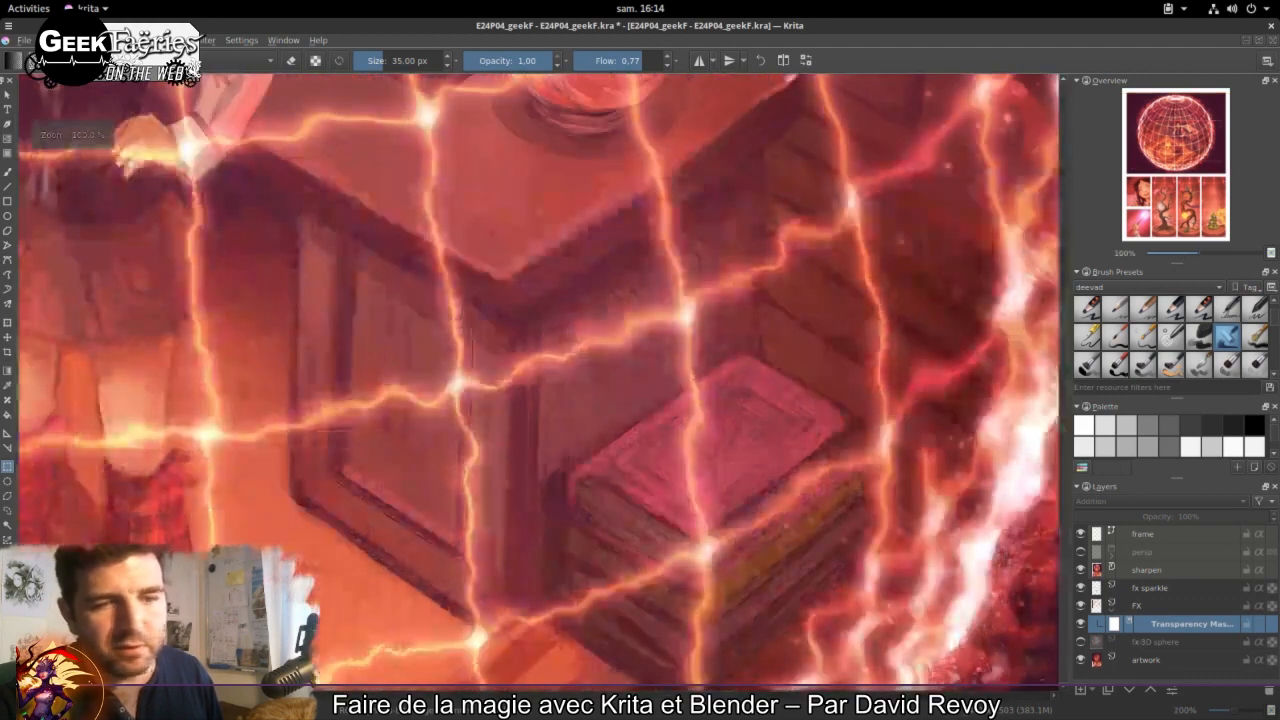
{"action": "left_click", "coordinate": [1136, 607]}
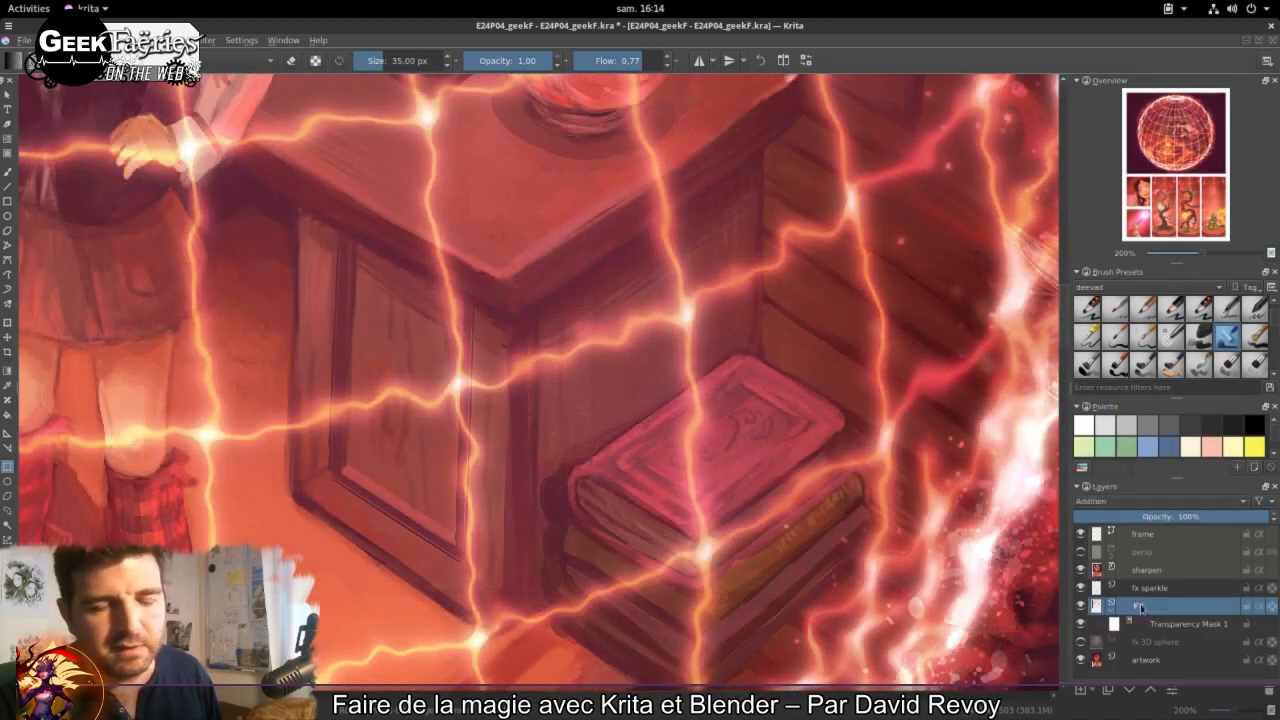
{"action": "left_click", "coordinate": [1157, 621]}
{"action": "scroll", "coordinate": [668, 478], "scroll_direction": "down", "scroll_amount": 4}
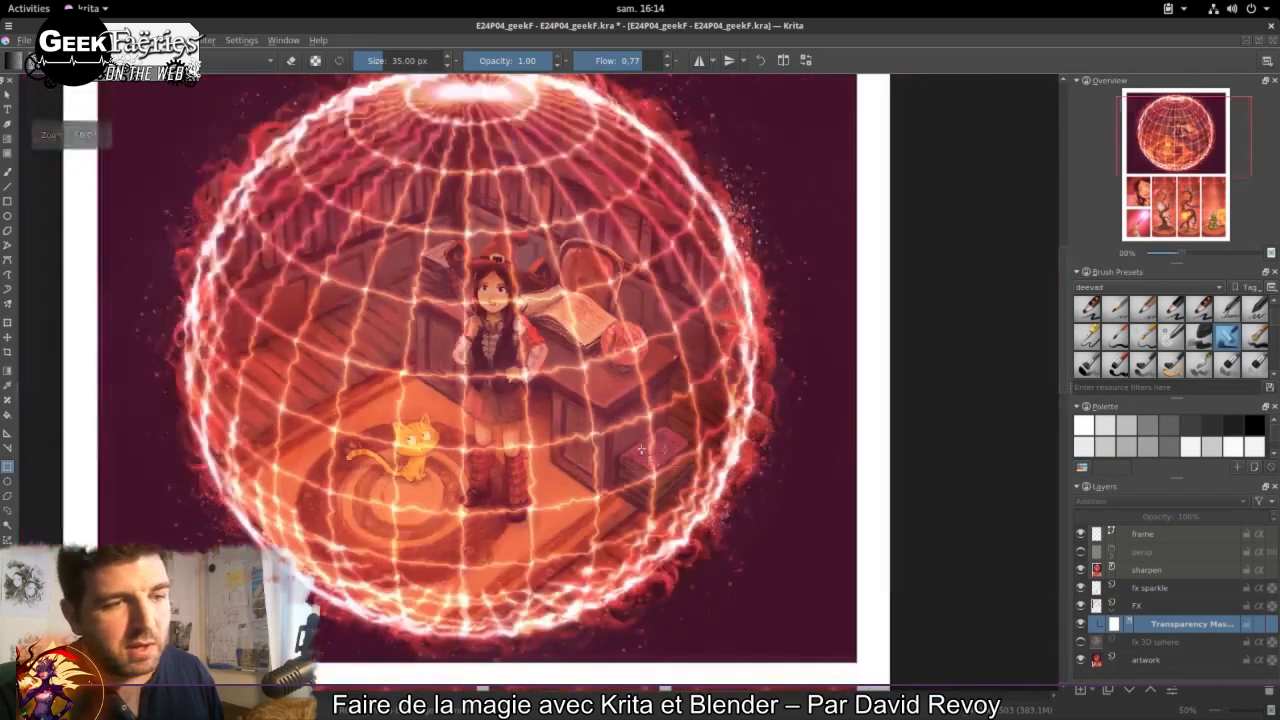
{"action": "left_click", "coordinate": [1253, 425]}
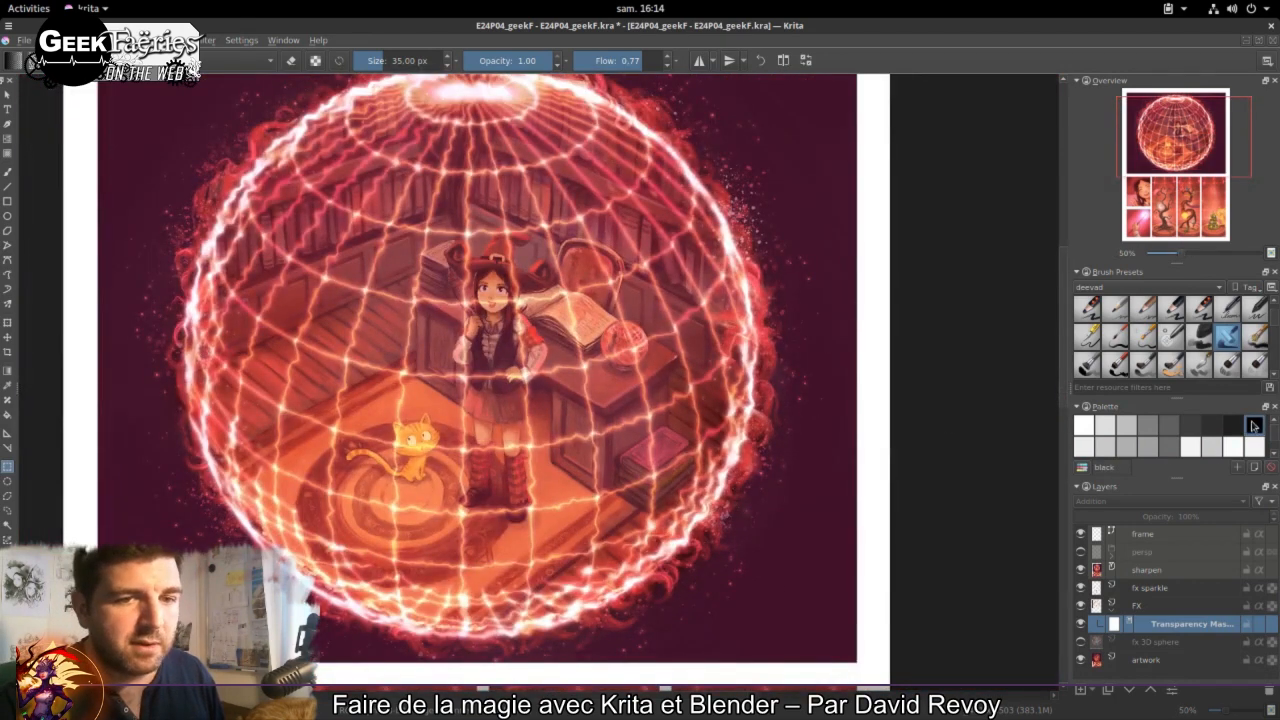
{"action": "left_click_drag", "start_coordinate": [485, 196], "coordinate": [805, 485]}
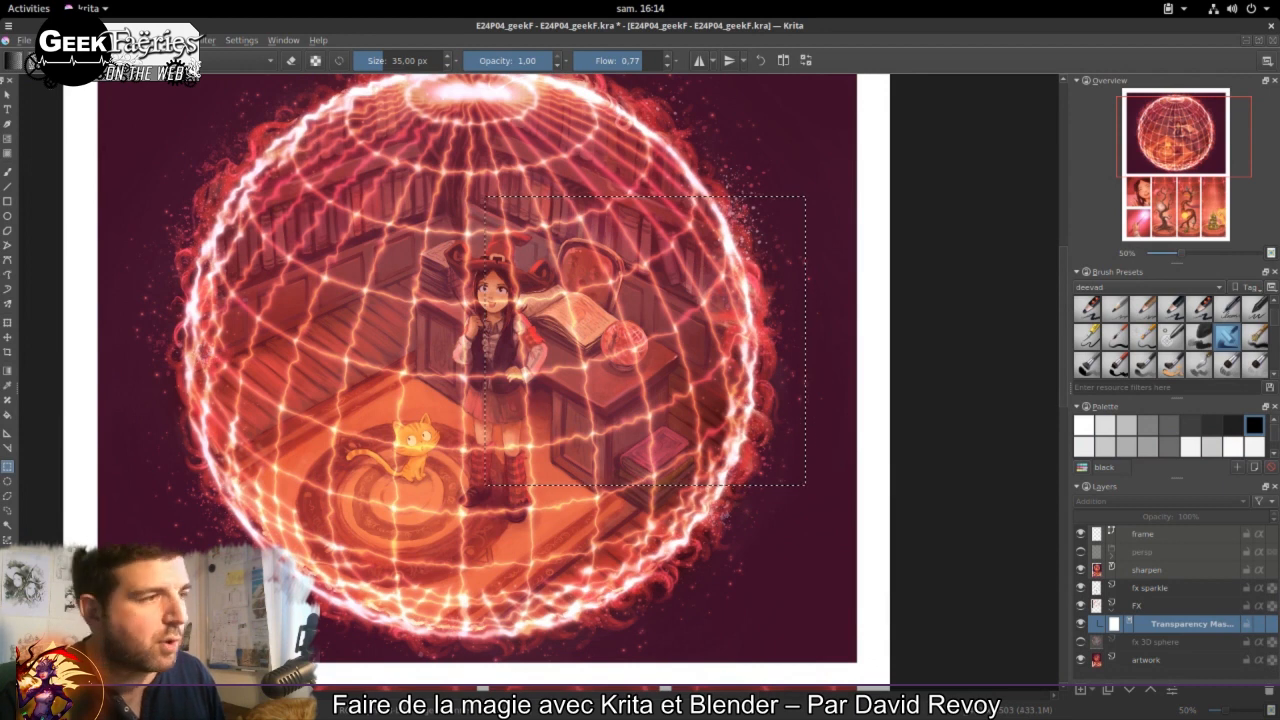
{"action": "left_click", "coordinate": [52, 40]}
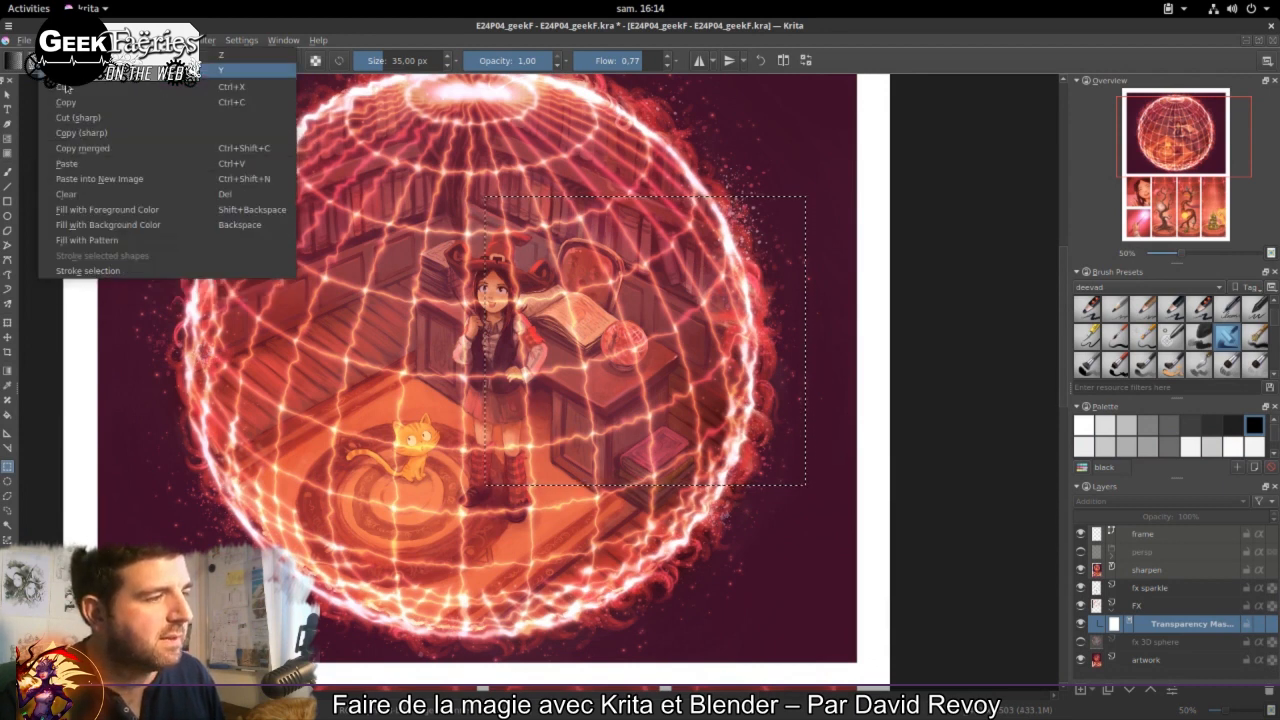
{"action": "left_click", "coordinate": [126, 215]}
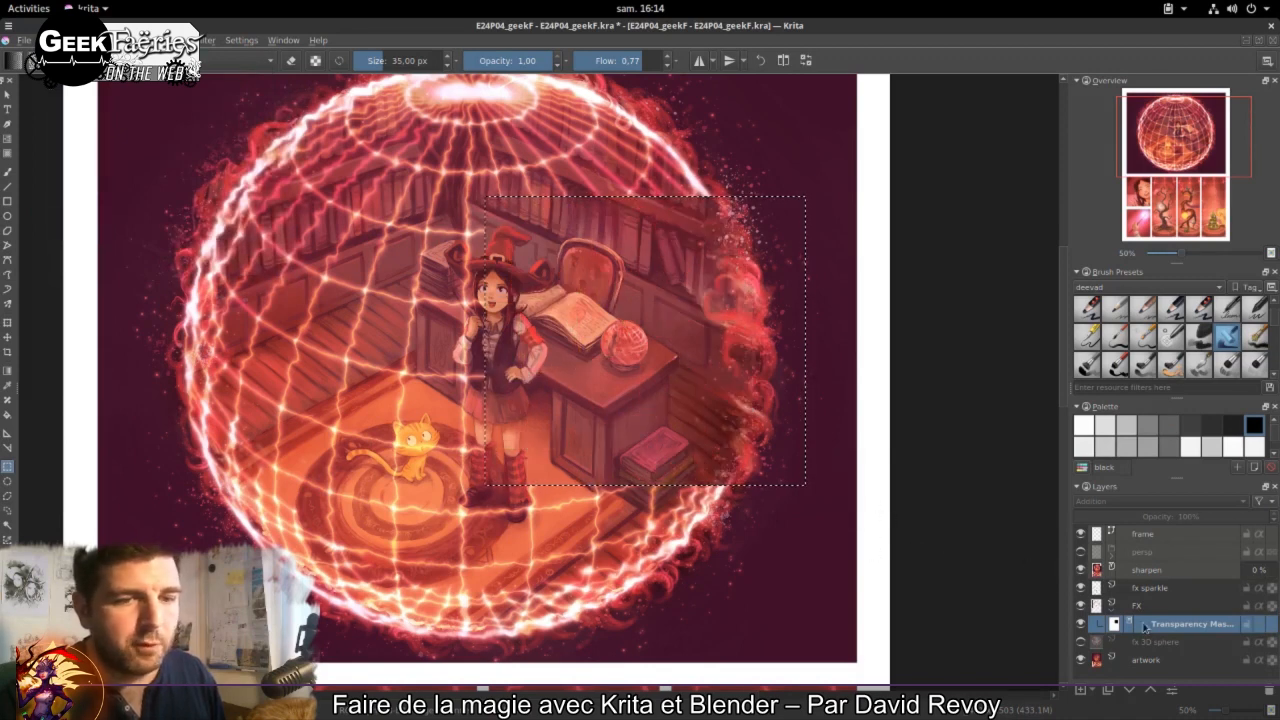
{"action": "mouse_move", "coordinate": [1160, 627]}
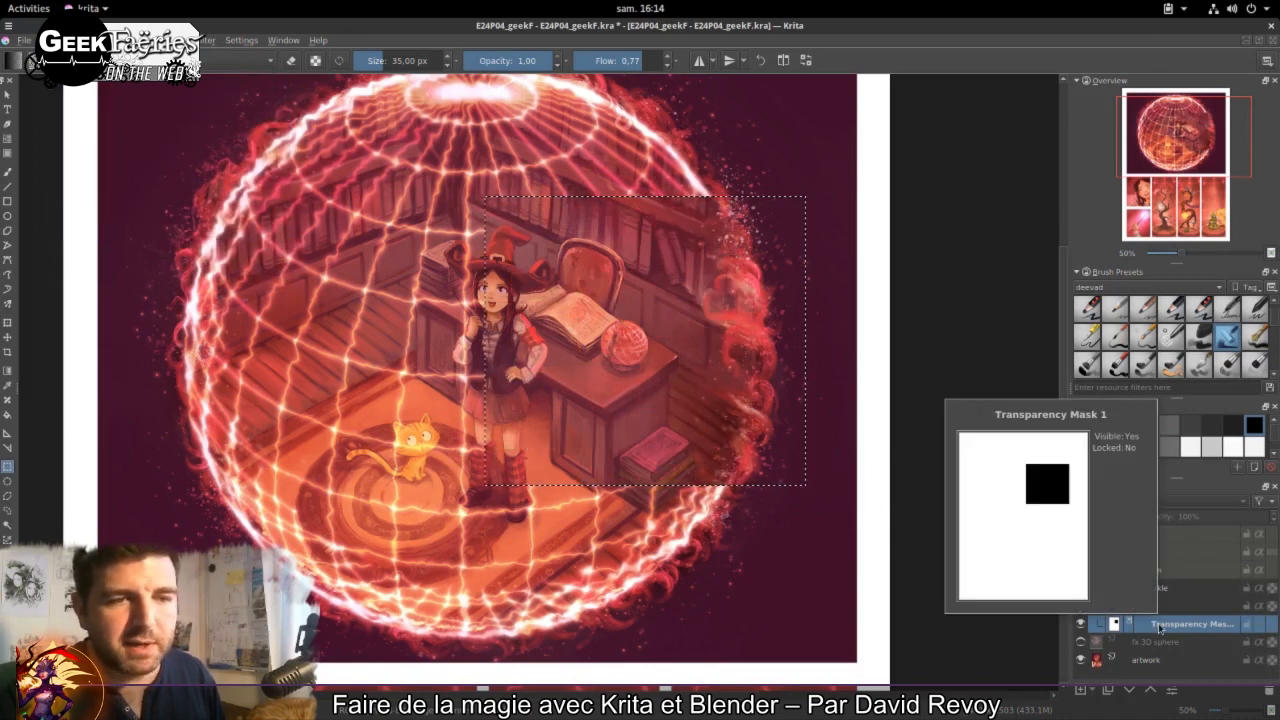
{"action": "key", "text": "ctrl+shift+a"}
Step: Paint black with a large brush on the transparency mask, and restore the hidden grid by painting white over it at about 162 px
{"action": "left_click_drag", "start_coordinate": [494, 487], "coordinate": [640, 539]}
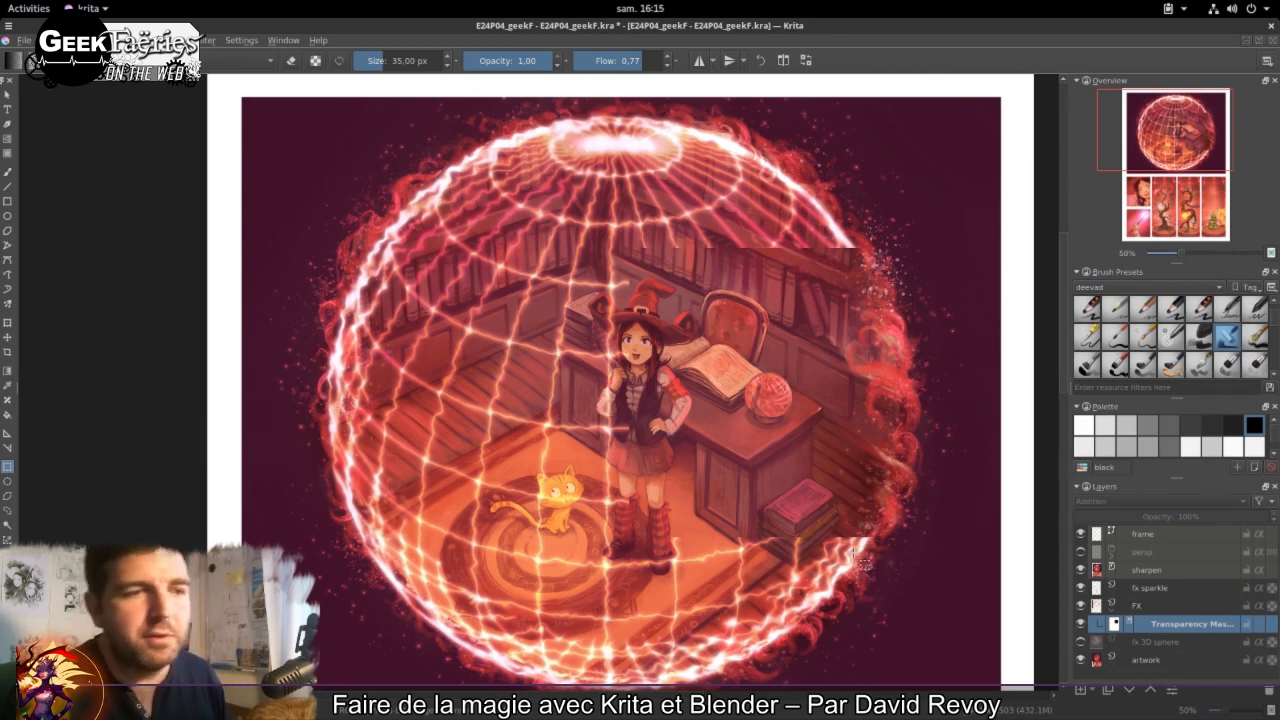
{"action": "left_click", "coordinate": [1202, 339]}
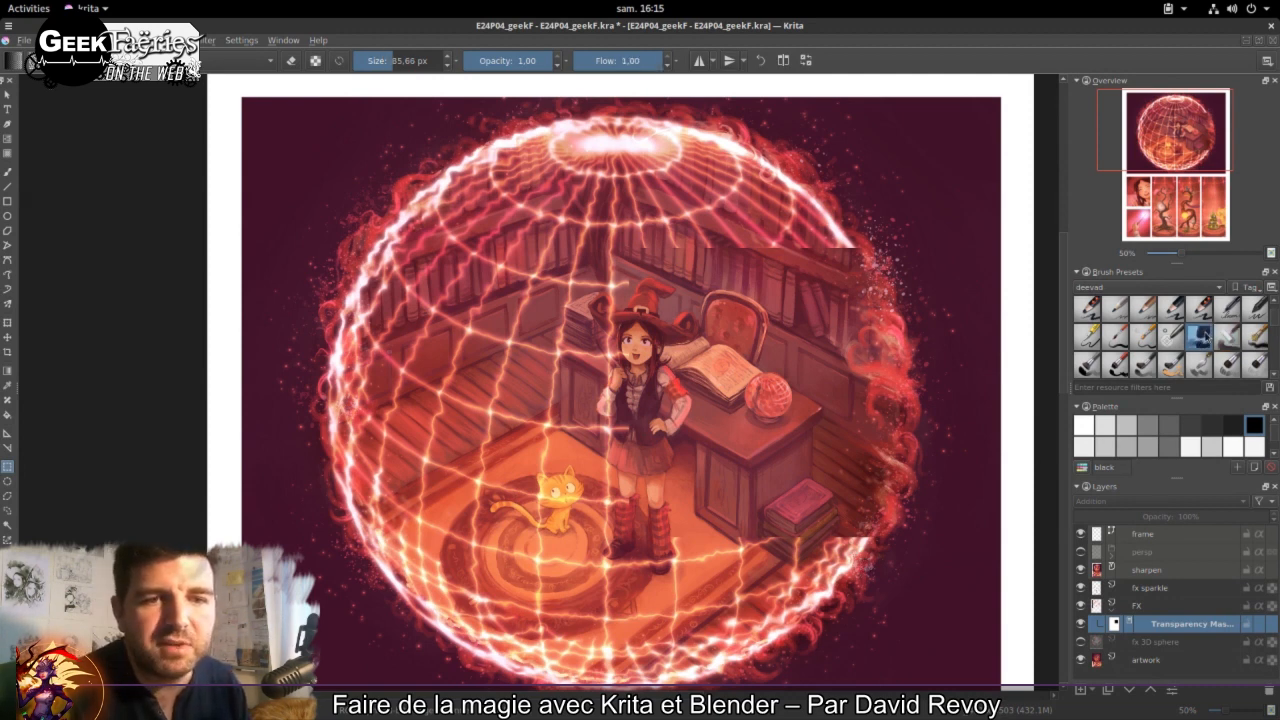
{"action": "key", "text": "b"}
{"action": "key", "text": "bracketright"}
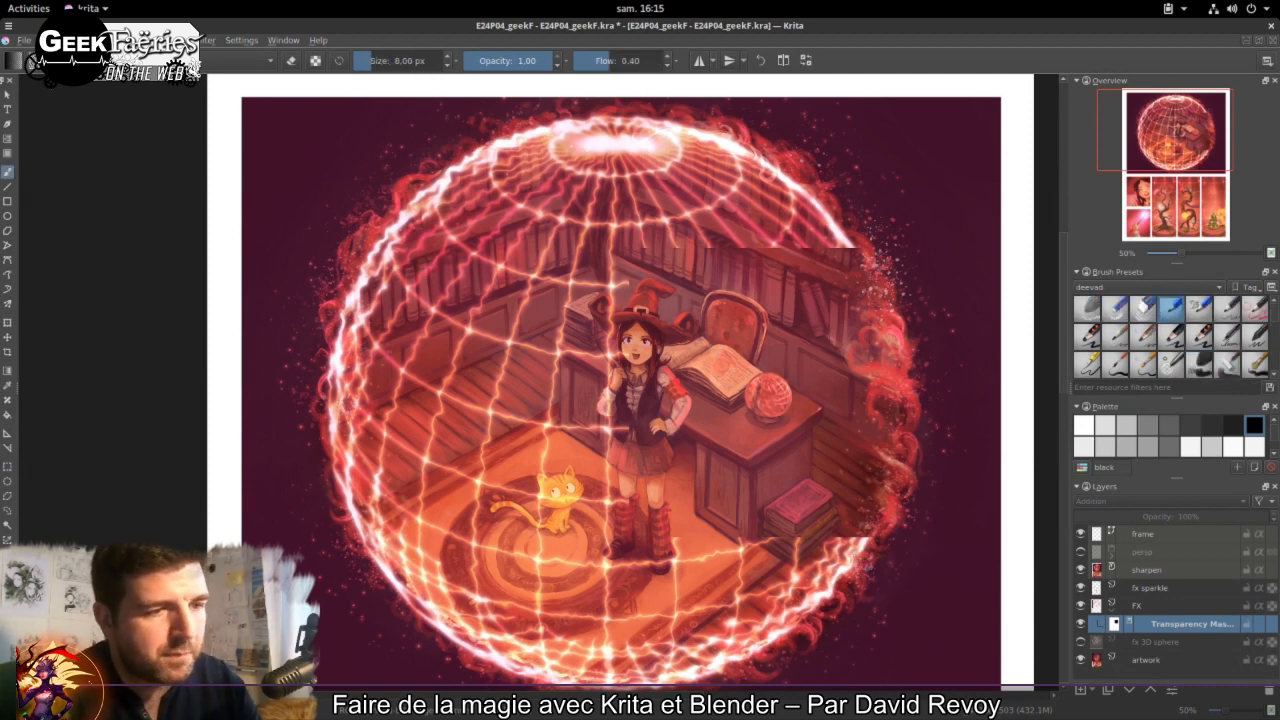
{"action": "left_click_drag", "start_coordinate": [672, 316], "coordinate": [785, 314]}
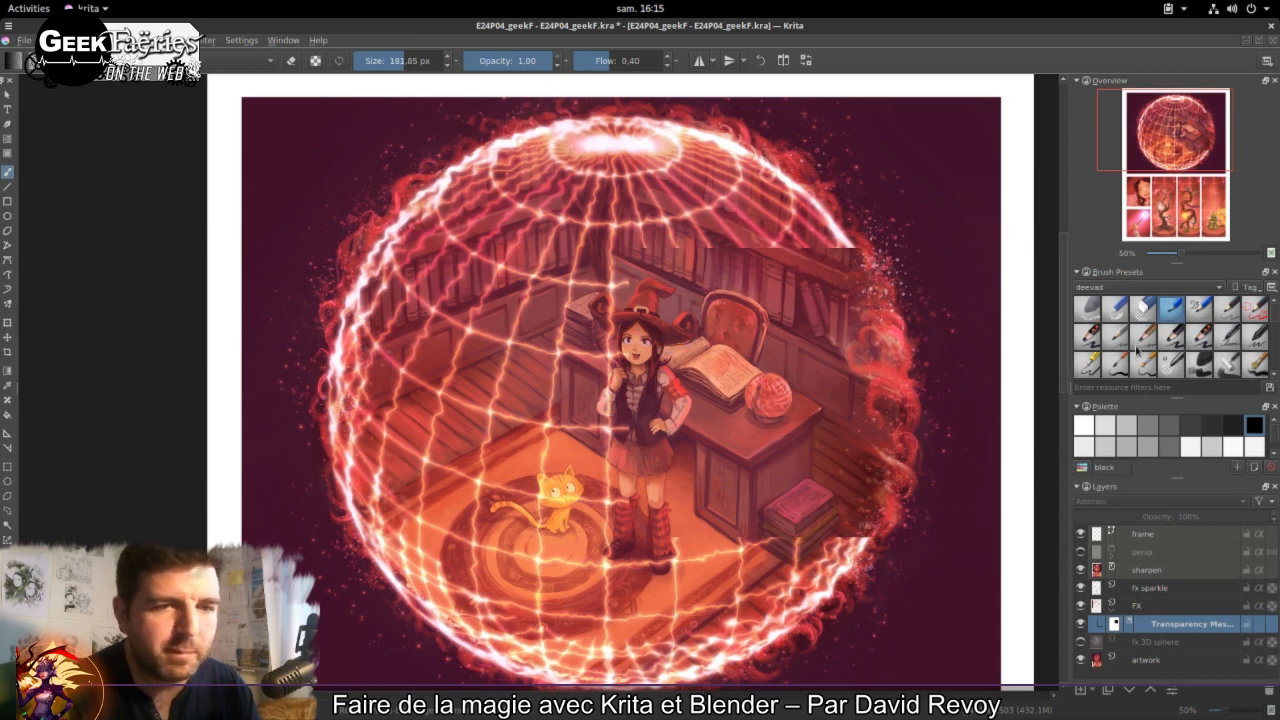
{"action": "left_click", "coordinate": [1200, 364]}
{"action": "mouse_move", "coordinate": [642, 306]}
{"action": "left_mouse_down"}
{"action": "mouse_move", "coordinate": [667, 306]}
{"action": "mouse_move", "coordinate": [614, 291]}
{"action": "mouse_move", "coordinate": [561, 297]}
{"action": "mouse_move", "coordinate": [638, 246]}
{"action": "mouse_move", "coordinate": [751, 243]}
{"action": "mouse_move", "coordinate": [871, 269]}
{"action": "left_mouse_up"}
{"action": "mouse_move", "coordinate": [880, 428]}
{"action": "left_mouse_down"}
{"action": "mouse_move", "coordinate": [822, 519]}
{"action": "mouse_move", "coordinate": [742, 548]}
{"action": "mouse_move", "coordinate": [708, 536]}
{"action": "mouse_move", "coordinate": [637, 543]}
{"action": "mouse_move", "coordinate": [615, 516]}
{"action": "left_mouse_up"}
{"action": "left_click", "coordinate": [1084, 426]}
{"action": "mouse_move", "coordinate": [745, 395]}
{"action": "left_mouse_down"}
{"action": "mouse_move", "coordinate": [700, 378]}
{"action": "mouse_move", "coordinate": [700, 340]}
{"action": "mouse_move", "coordinate": [590, 365]}
{"action": "mouse_move", "coordinate": [745, 320]}
{"action": "mouse_move", "coordinate": [587, 325]}
{"action": "mouse_move", "coordinate": [630, 290]}
{"action": "mouse_move", "coordinate": [690, 283]}
{"action": "mouse_move", "coordinate": [605, 273]}
{"action": "mouse_move", "coordinate": [620, 262]}
{"action": "mouse_move", "coordinate": [613, 250]}
{"action": "mouse_move", "coordinate": [710, 225]}
{"action": "mouse_move", "coordinate": [715, 198]}
{"action": "mouse_move", "coordinate": [760, 252]}
{"action": "mouse_move", "coordinate": [673, 262]}
{"action": "mouse_move", "coordinate": [653, 200]}
{"action": "mouse_move", "coordinate": [745, 200]}
{"action": "mouse_move", "coordinate": [800, 240]}
{"action": "mouse_move", "coordinate": [860, 245]}
{"action": "mouse_move", "coordinate": [865, 372]}
{"action": "mouse_move", "coordinate": [802, 260]}
{"action": "mouse_move", "coordinate": [735, 300]}
{"action": "mouse_move", "coordinate": [787, 372]}
{"action": "mouse_move", "coordinate": [840, 410]}
{"action": "mouse_move", "coordinate": [900, 405]}
{"action": "mouse_move", "coordinate": [875, 495]}
{"action": "mouse_move", "coordinate": [820, 565]}
{"action": "mouse_move", "coordinate": [835, 400]}
{"action": "mouse_move", "coordinate": [775, 582]}
{"action": "mouse_move", "coordinate": [685, 615]}
{"action": "mouse_move", "coordinate": [753, 458]}
{"action": "mouse_move", "coordinate": [625, 490]}
{"action": "mouse_move", "coordinate": [693, 488]}
{"action": "mouse_move", "coordinate": [745, 515]}
{"action": "mouse_move", "coordinate": [740, 525]}
{"action": "mouse_move", "coordinate": [738, 505]}
{"action": "mouse_move", "coordinate": [727, 548]}
{"action": "mouse_move", "coordinate": [598, 495]}
{"action": "mouse_move", "coordinate": [599, 512]}
{"action": "mouse_move", "coordinate": [707, 336]}
{"action": "mouse_move", "coordinate": [817, 440]}
{"action": "mouse_move", "coordinate": [838, 362]}
{"action": "left_mouse_up"}
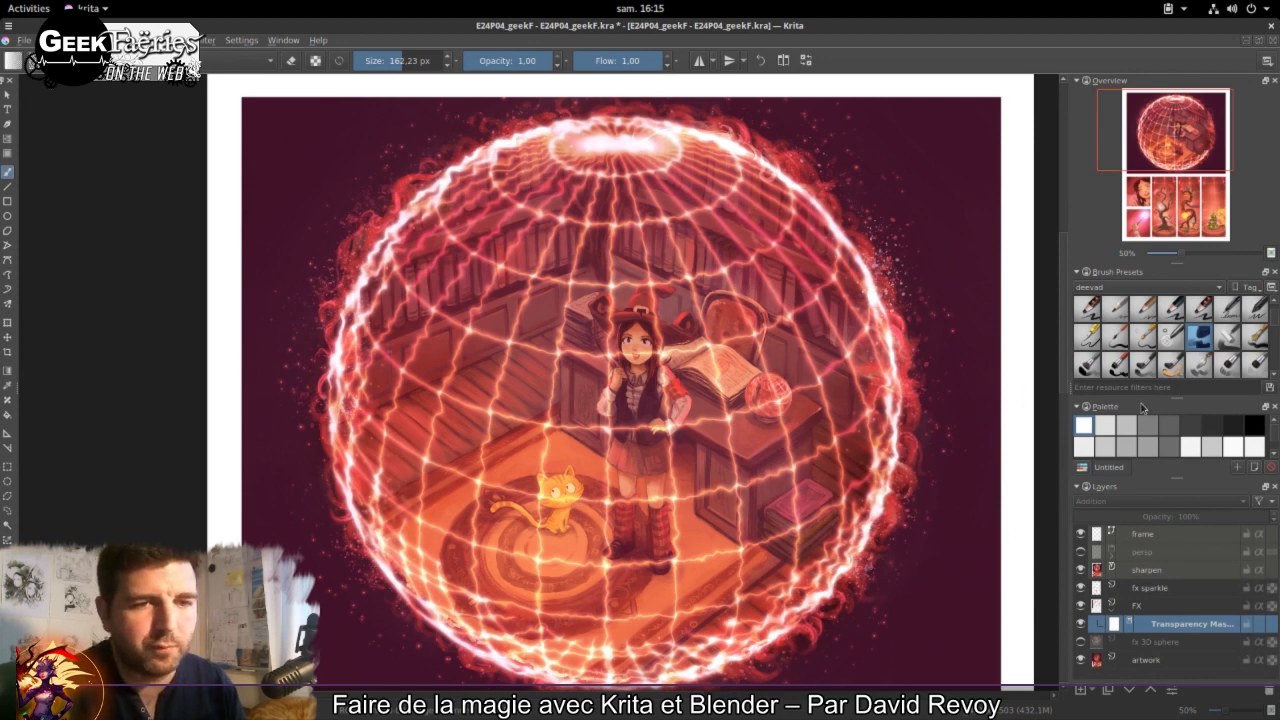
Step: Paint dark grey and black on the transparency mask to hide the energy grid over the witch and the cat
{"action": "left_click", "coordinate": [1210, 427]}
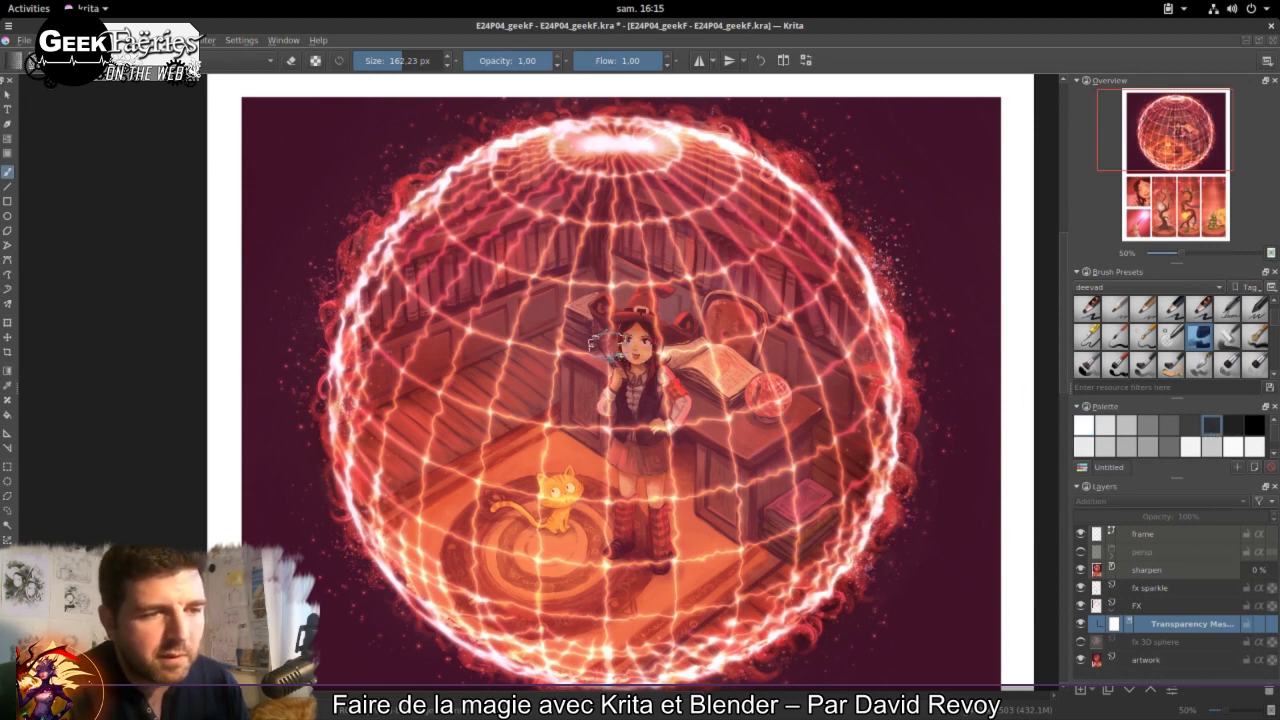
{"action": "mouse_move", "coordinate": [590, 280]}
{"action": "left_mouse_down"}
{"action": "mouse_move", "coordinate": [620, 265]}
{"action": "mouse_move", "coordinate": [655, 275]}
{"action": "mouse_move", "coordinate": [620, 278]}
{"action": "mouse_move", "coordinate": [655, 278]}
{"action": "mouse_move", "coordinate": [620, 242]}
{"action": "mouse_move", "coordinate": [635, 238]}
{"action": "mouse_move", "coordinate": [660, 278]}
{"action": "mouse_move", "coordinate": [670, 355]}
{"action": "mouse_move", "coordinate": [705, 335]}
{"action": "mouse_move", "coordinate": [692, 293]}
{"action": "mouse_move", "coordinate": [672, 295]}
{"action": "mouse_move", "coordinate": [650, 270]}
{"action": "mouse_move", "coordinate": [613, 274]}
{"action": "mouse_move", "coordinate": [630, 228]}
{"action": "mouse_move", "coordinate": [615, 355]}
{"action": "mouse_move", "coordinate": [608, 345]}
{"action": "mouse_move", "coordinate": [635, 375]}
{"action": "mouse_move", "coordinate": [608, 345]}
{"action": "mouse_move", "coordinate": [635, 377]}
{"action": "mouse_move", "coordinate": [635, 405]}
{"action": "mouse_move", "coordinate": [625, 395]}
{"action": "mouse_move", "coordinate": [645, 280]}
{"action": "mouse_move", "coordinate": [606, 285]}
{"action": "mouse_move", "coordinate": [612, 268]}
{"action": "mouse_move", "coordinate": [622, 380]}
{"action": "mouse_move", "coordinate": [645, 385]}
{"action": "mouse_move", "coordinate": [655, 440]}
{"action": "mouse_move", "coordinate": [668, 430]}
{"action": "mouse_move", "coordinate": [650, 412]}
{"action": "mouse_move", "coordinate": [675, 410]}
{"action": "mouse_move", "coordinate": [680, 428]}
{"action": "mouse_move", "coordinate": [705, 418]}
{"action": "mouse_move", "coordinate": [670, 450]}
{"action": "mouse_move", "coordinate": [705, 420]}
{"action": "mouse_move", "coordinate": [705, 395]}
{"action": "mouse_move", "coordinate": [750, 427]}
{"action": "mouse_move", "coordinate": [737, 420]}
{"action": "mouse_move", "coordinate": [714, 448]}
{"action": "mouse_move", "coordinate": [640, 460]}
{"action": "mouse_move", "coordinate": [622, 420]}
{"action": "mouse_move", "coordinate": [612, 458]}
{"action": "mouse_move", "coordinate": [598, 440]}
{"action": "mouse_move", "coordinate": [552, 467]}
{"action": "mouse_move", "coordinate": [542, 525]}
{"action": "mouse_move", "coordinate": [516, 497]}
{"action": "mouse_move", "coordinate": [480, 522]}
{"action": "mouse_move", "coordinate": [567, 497]}
{"action": "left_mouse_up"}
{"action": "left_click", "coordinate": [1254, 425]}
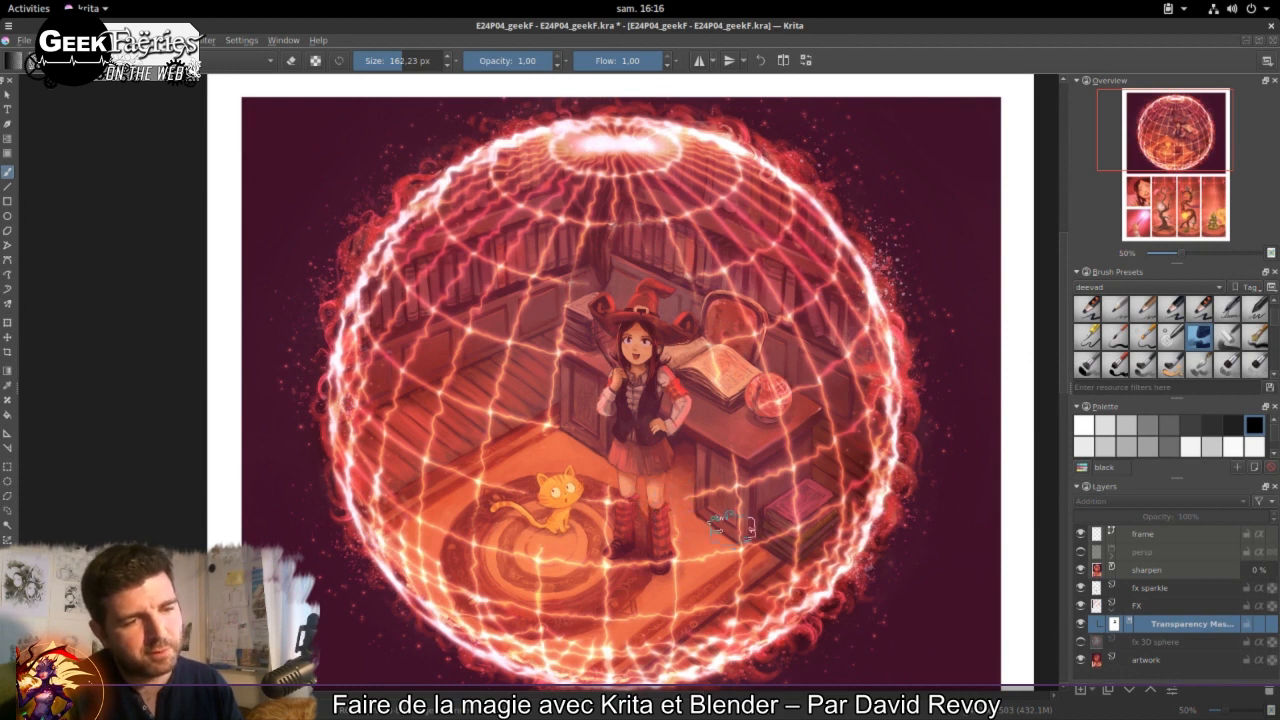
{"action": "left_click_drag", "start_coordinate": [728, 522], "coordinate": [720, 553]}
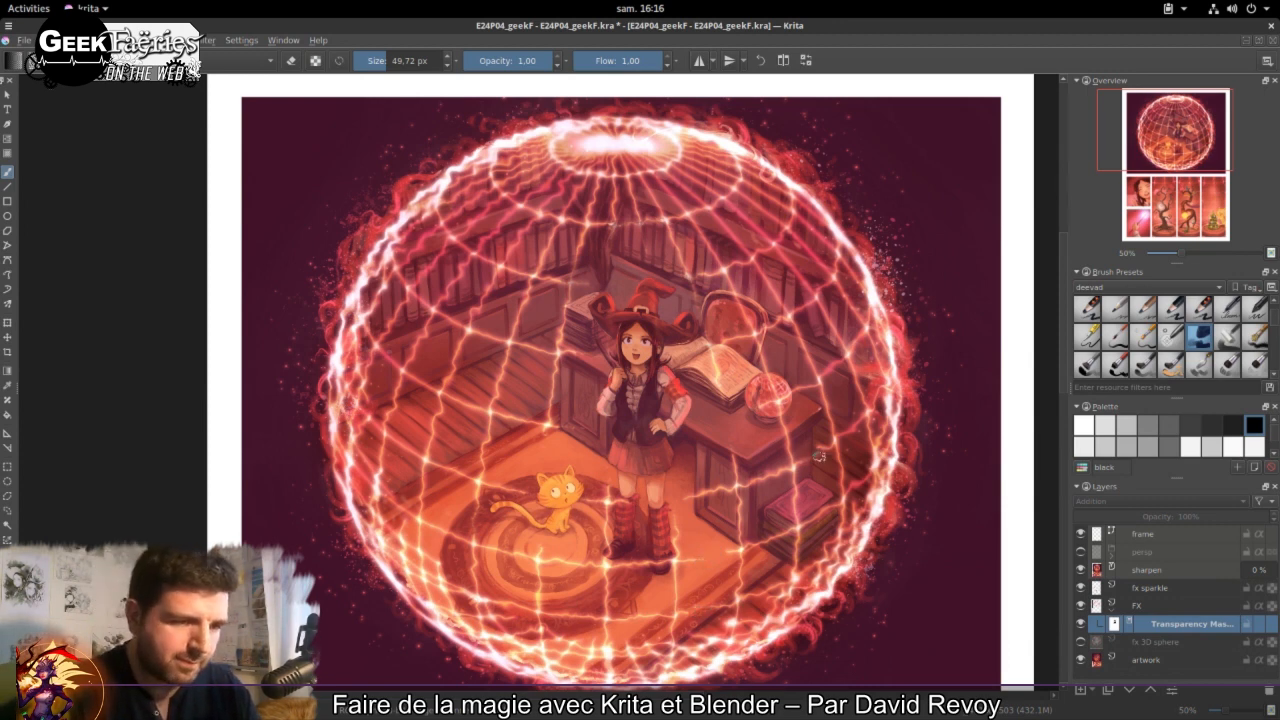
Step: Reduce the brush to about 39 px and mask out more grid lines over the bookshelf, wooden floor and lower rug area
{"action": "key", "text": "bracketleft"}
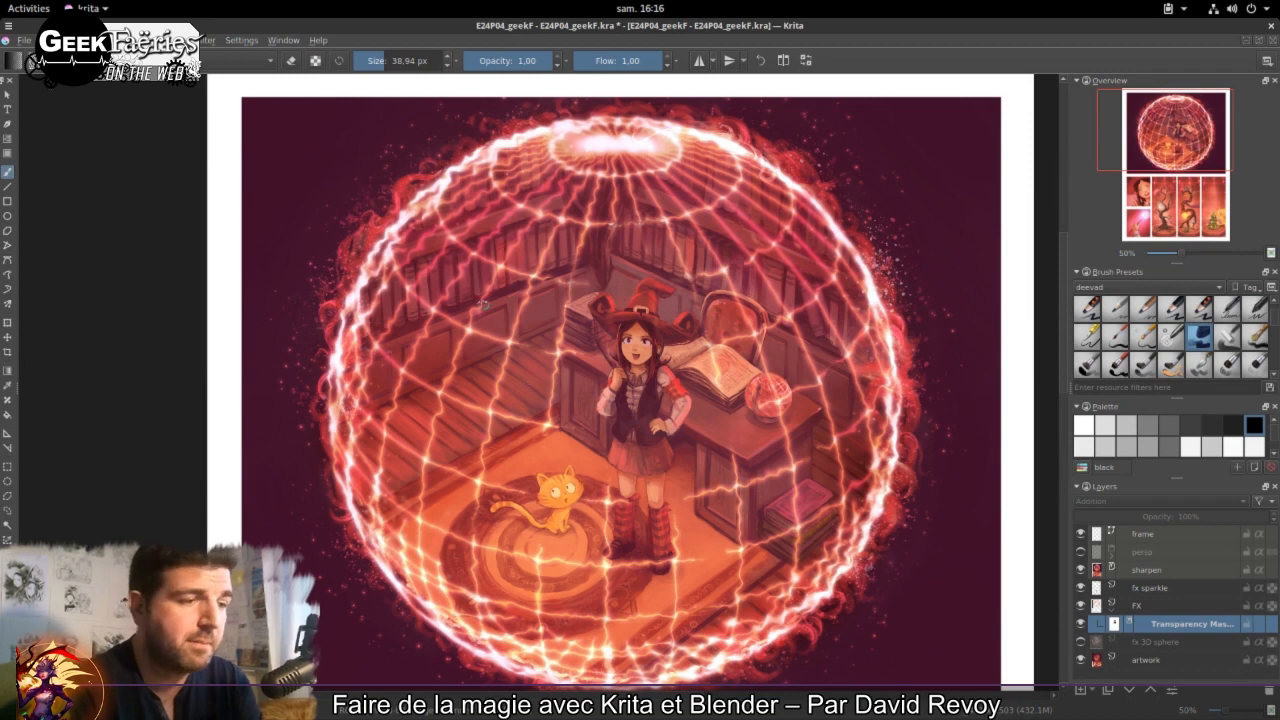
{"action": "left_click_drag", "start_coordinate": [484, 306], "coordinate": [490, 333]}
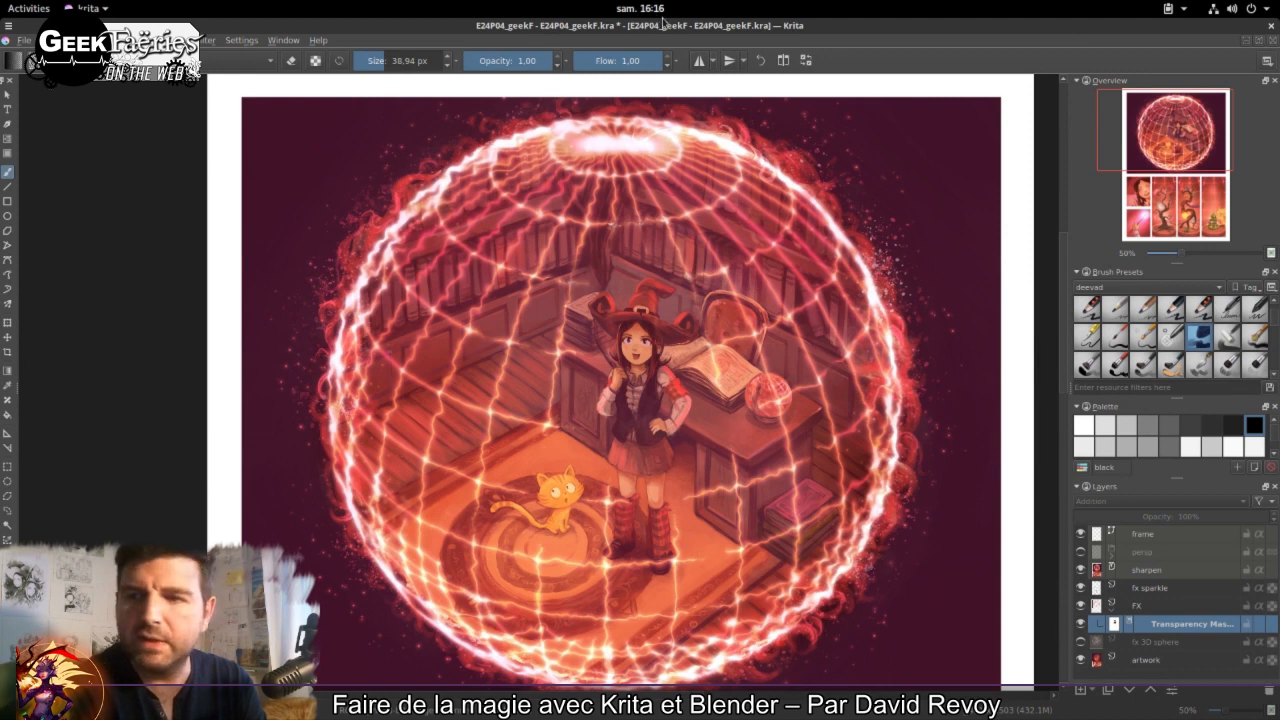
{"action": "left_click_drag", "start_coordinate": [467, 427], "coordinate": [463, 402]}
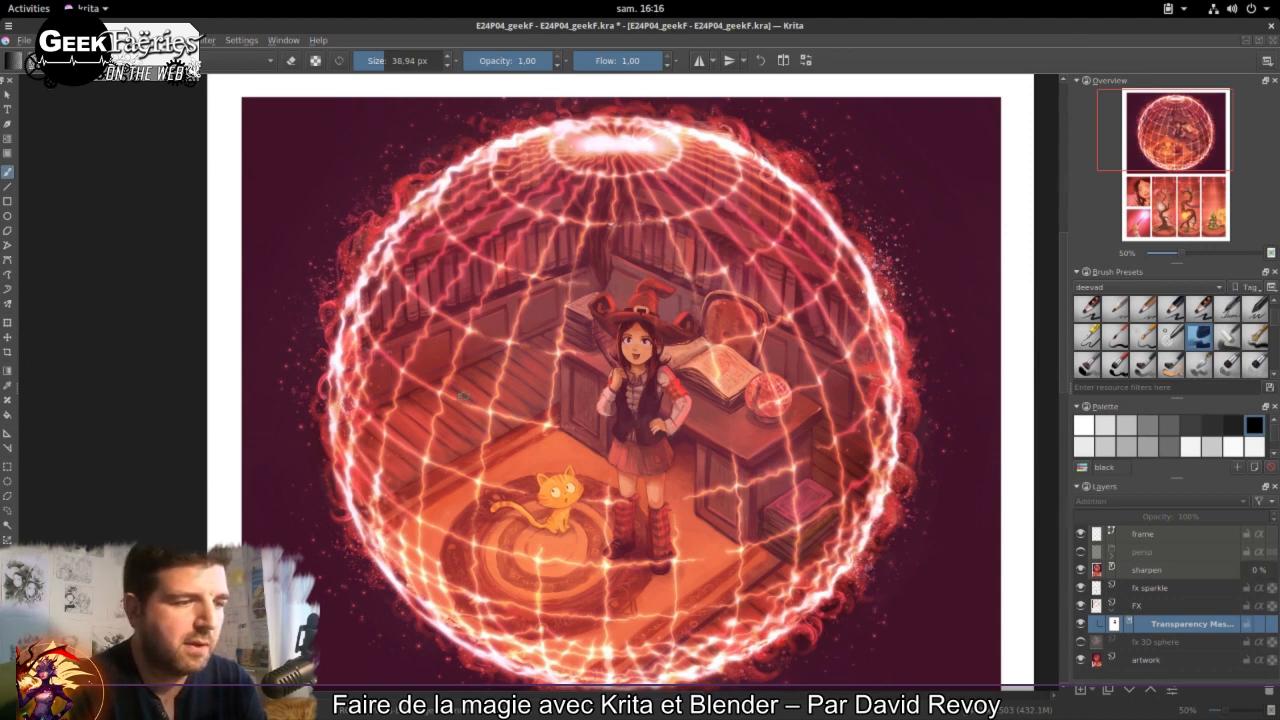
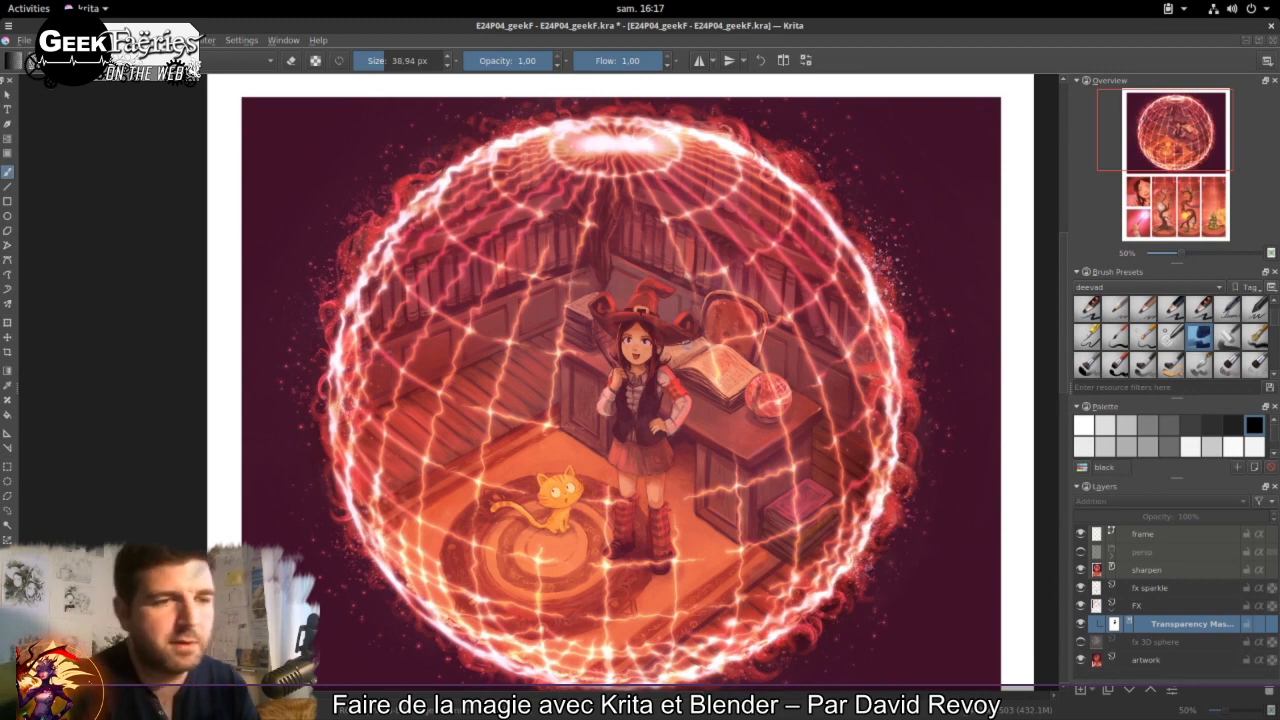
{"action": "left_click_drag", "start_coordinate": [694, 628], "coordinate": [703, 630]}
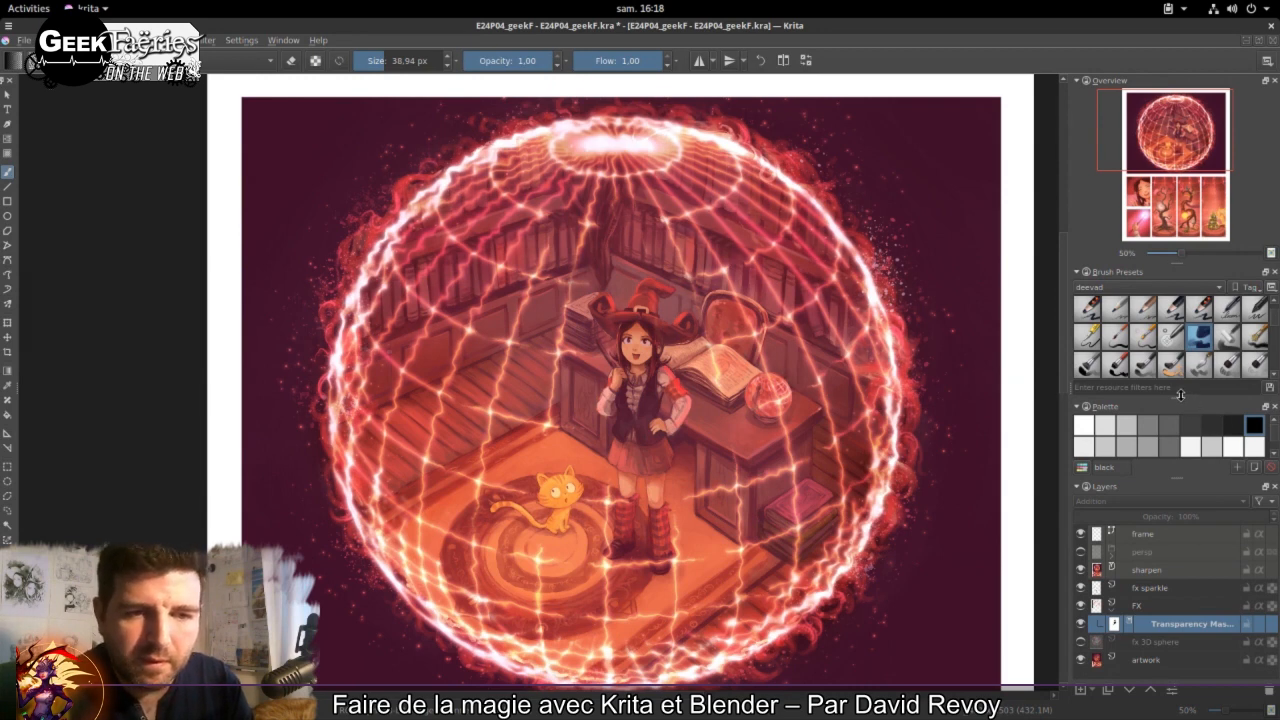
Step: Select the FX layer and trim the layers to the image size, discarding its content outside the canvas
{"action": "mouse_move", "coordinate": [1182, 398]}
{"action": "left_mouse_down"}
{"action": "mouse_move", "coordinate": [1182, 496]}
{"action": "mouse_move", "coordinate": [1177, 398]}
{"action": "left_mouse_up"}
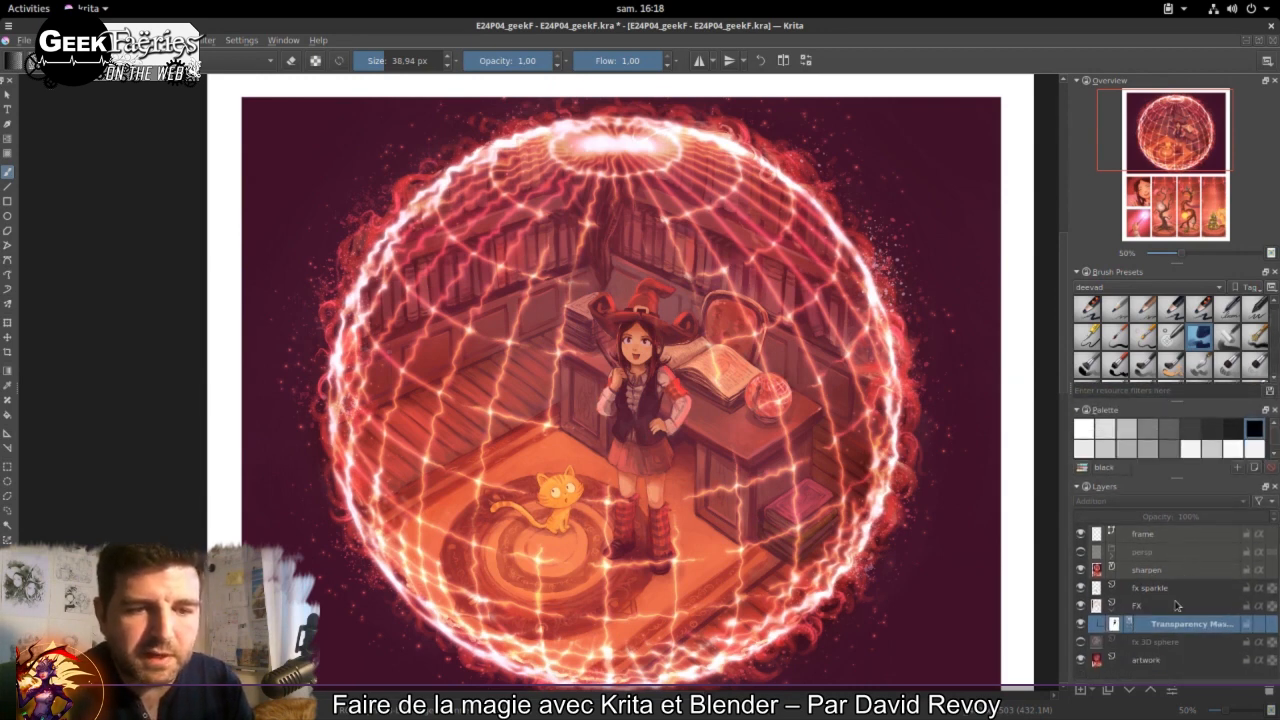
{"action": "mouse_move", "coordinate": [1164, 630]}
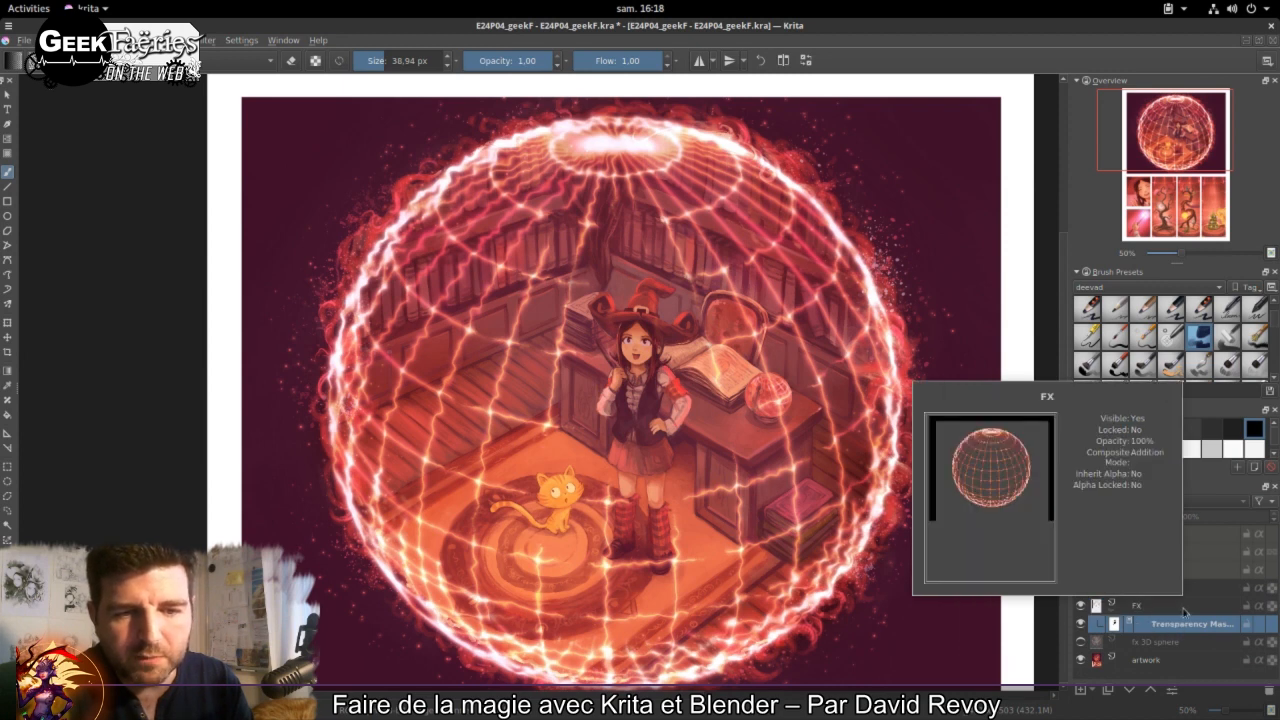
{"action": "left_click", "coordinate": [1183, 606]}
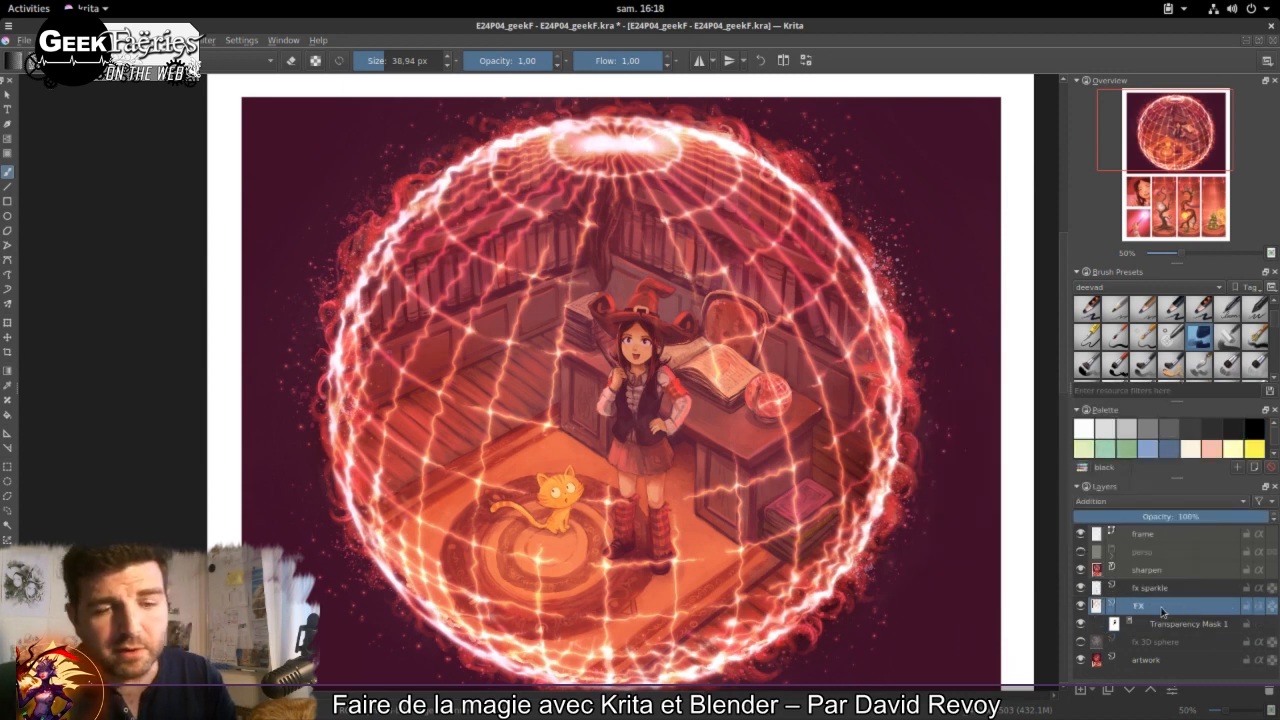
{"action": "mouse_move", "coordinate": [1143, 610]}
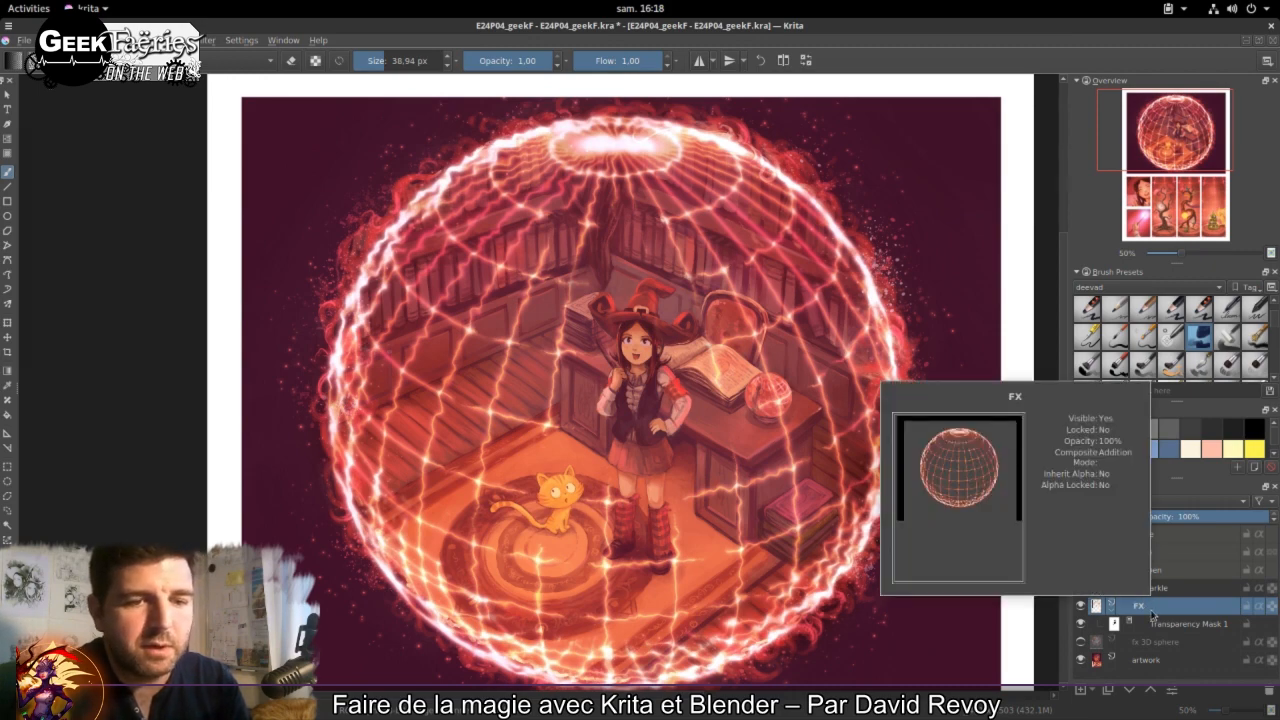
{"action": "scroll", "coordinate": [808, 280], "scroll_direction": "up", "scroll_amount": 1}
{"action": "scroll", "coordinate": [806, 284], "scroll_direction": "down", "scroll_amount": 3}
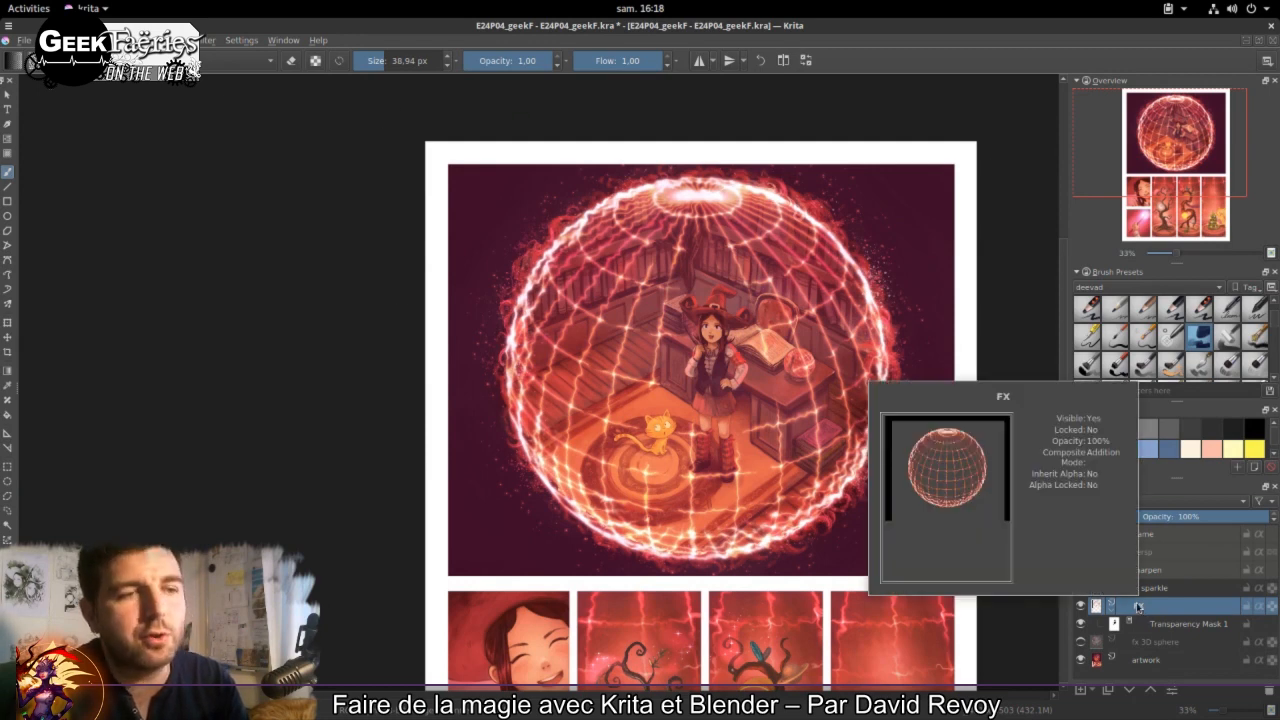
{"action": "key", "text": "alt+i"}
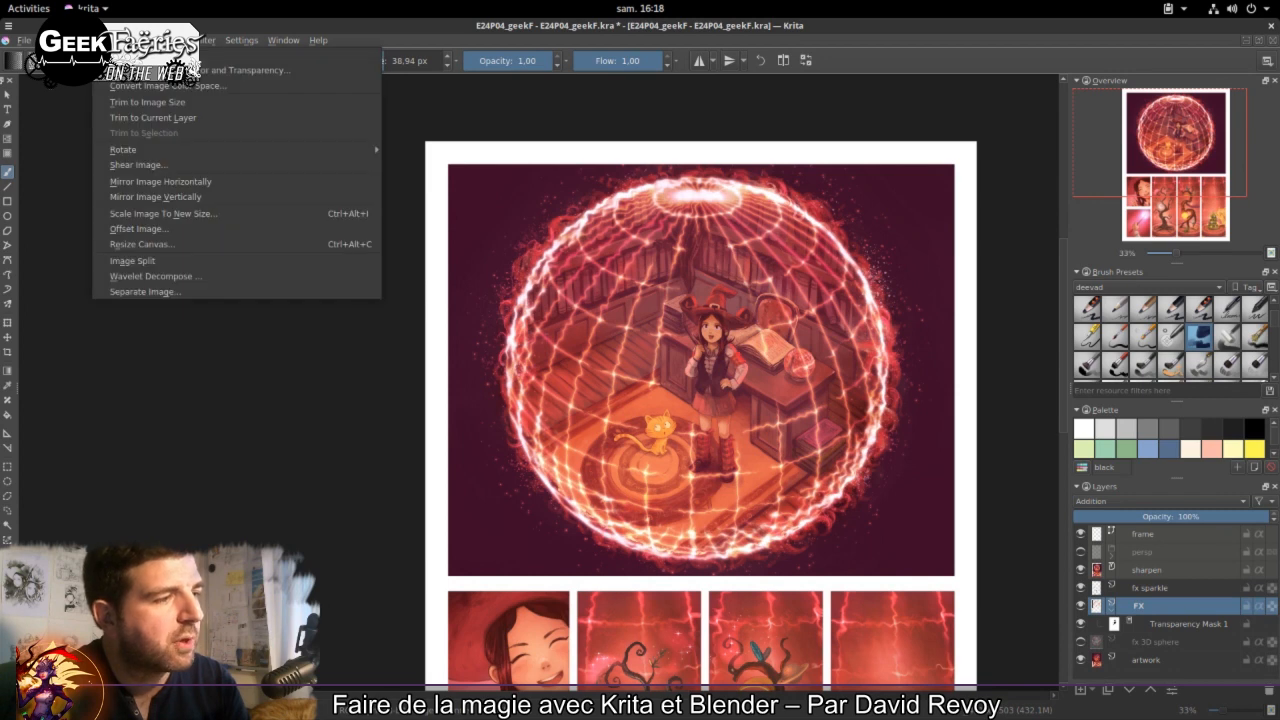
{"action": "left_click", "coordinate": [180, 104]}
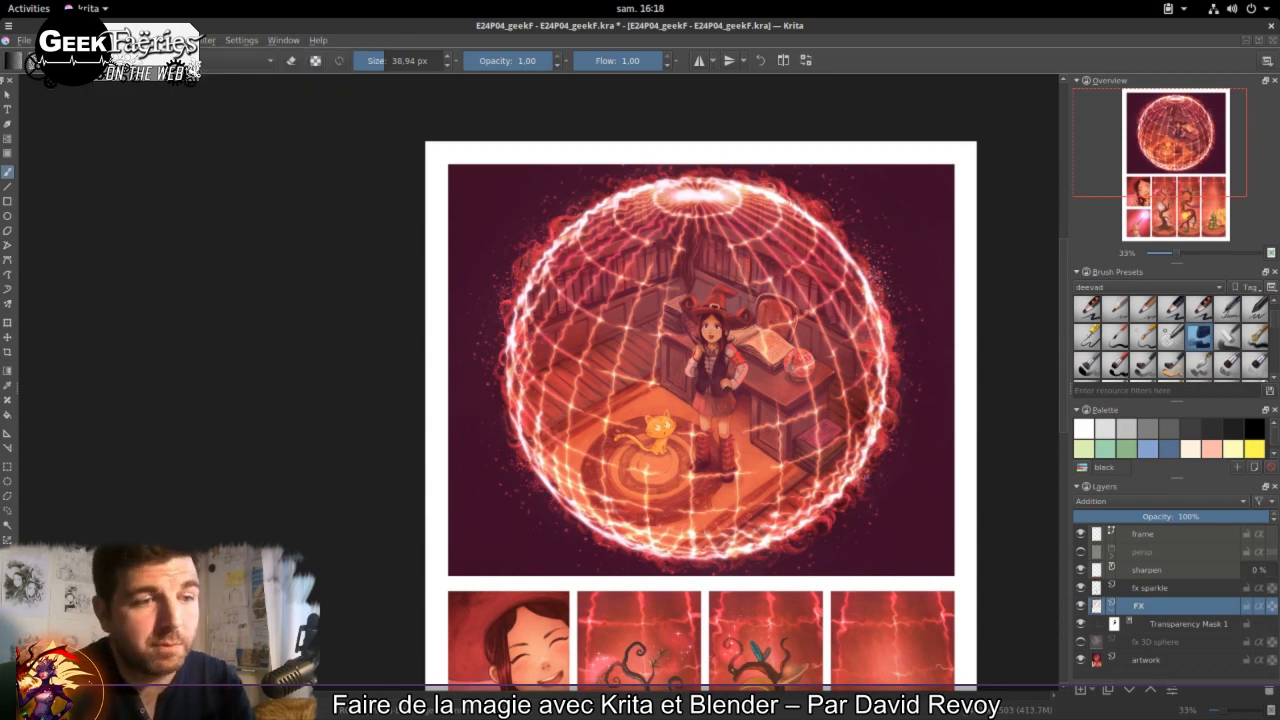
{"action": "scroll", "coordinate": [790, 365], "scroll_direction": "up", "scroll_amount": 1}
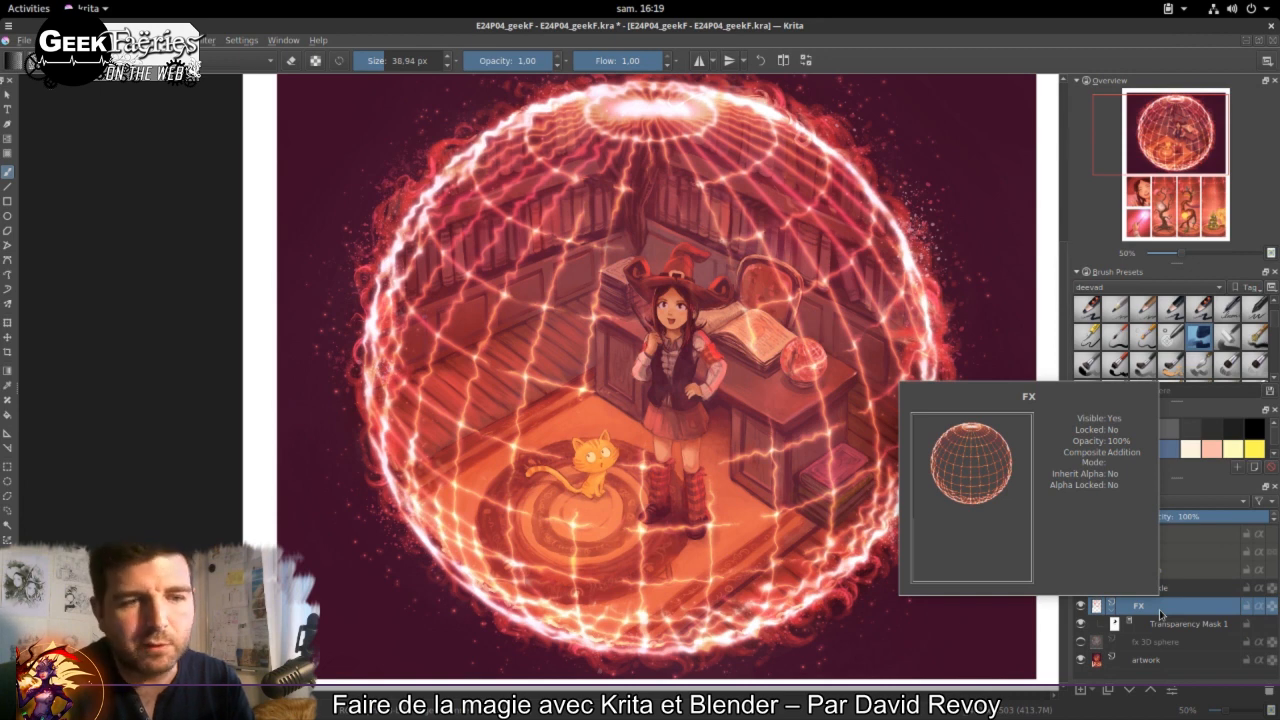
Step: Try moving the FX layer's energy grid away from the sphere of the comic panel, and undo the move
{"action": "scroll", "coordinate": [700, 448], "scroll_direction": "down", "scroll_amount": 1}
{"action": "left_click_drag", "start_coordinate": [774, 506], "coordinate": [731, 467]}
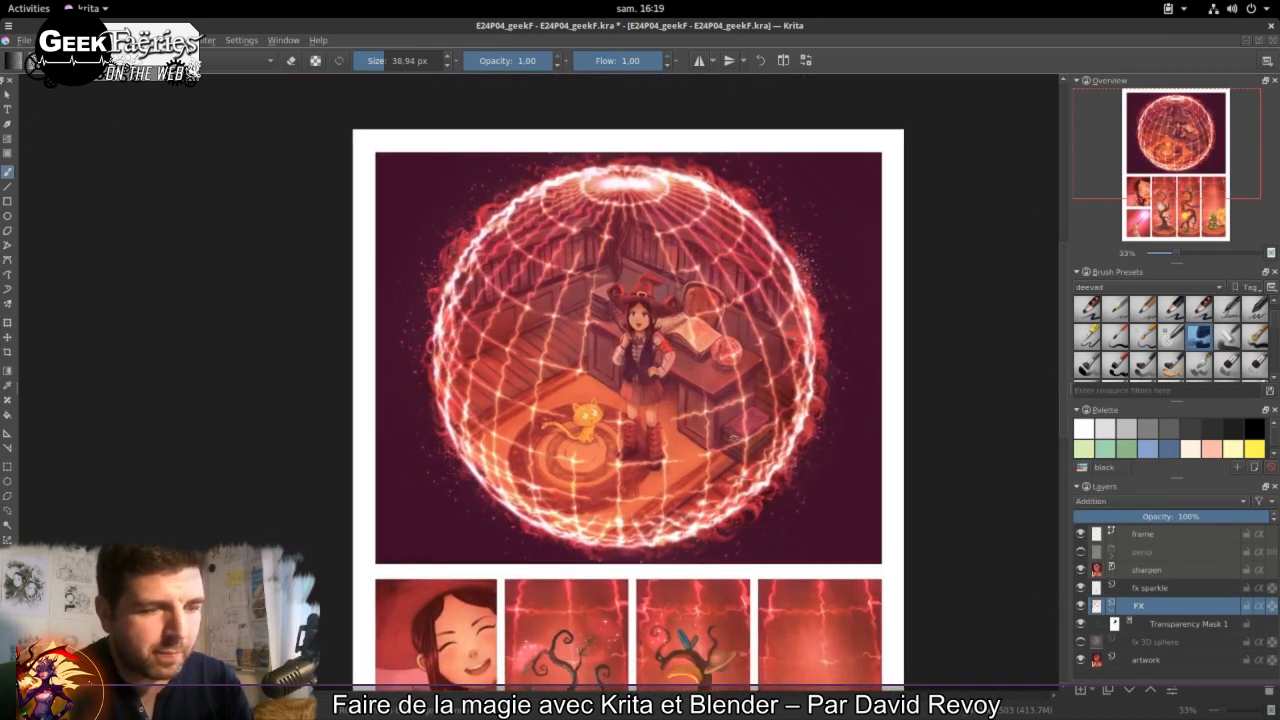
{"action": "key", "text": "t"}
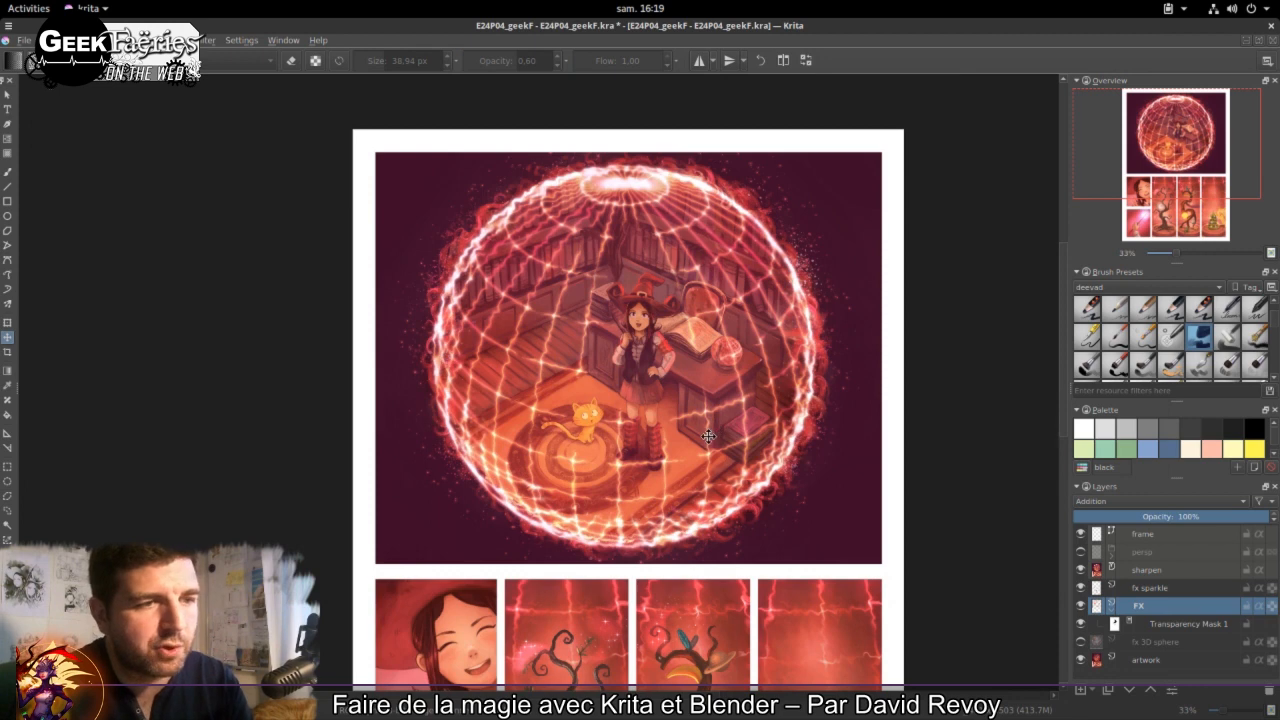
{"action": "left_click_drag", "start_coordinate": [717, 430], "coordinate": [750, 466]}
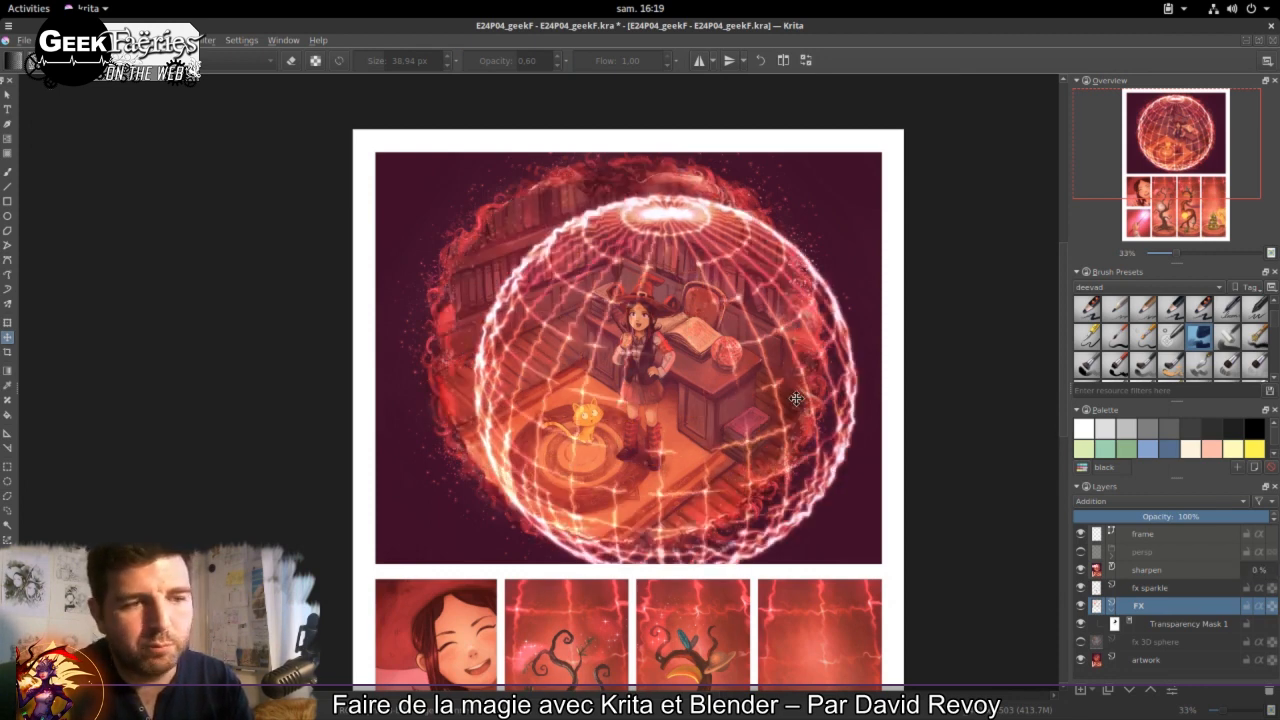
{"action": "key", "text": "ctrl+z"}
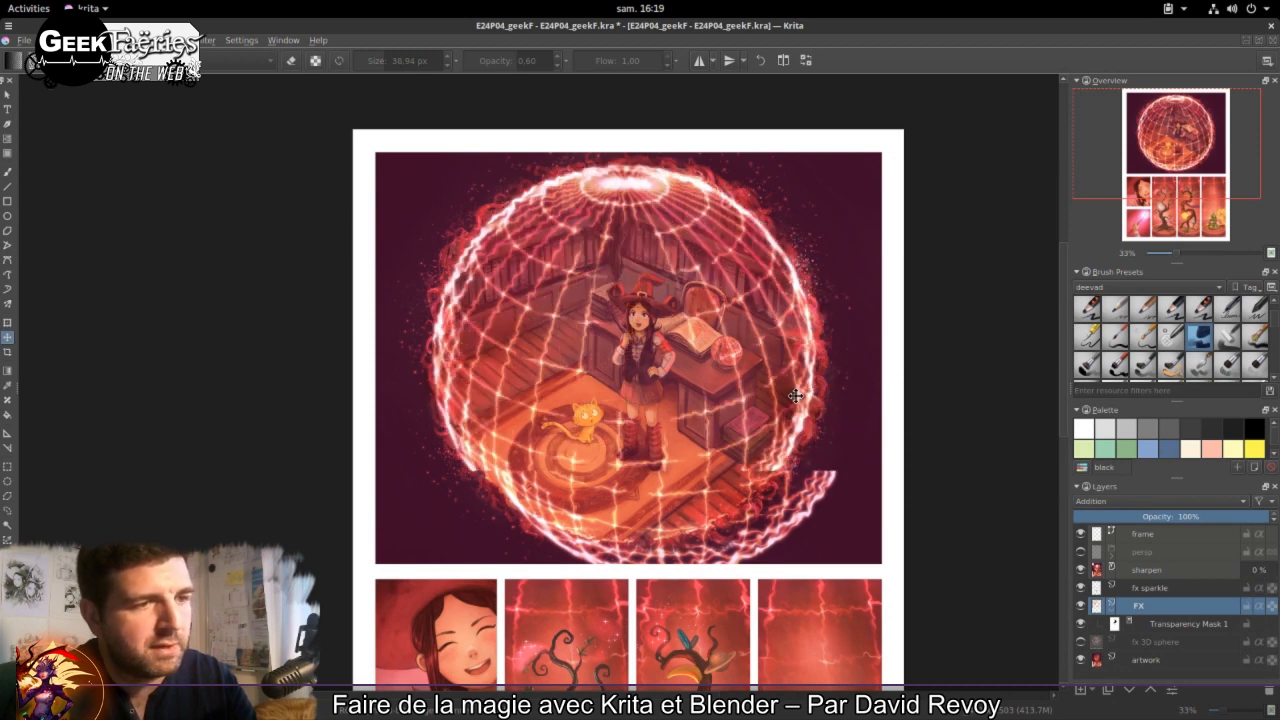
{"action": "mouse_move", "coordinate": [1127, 607]}
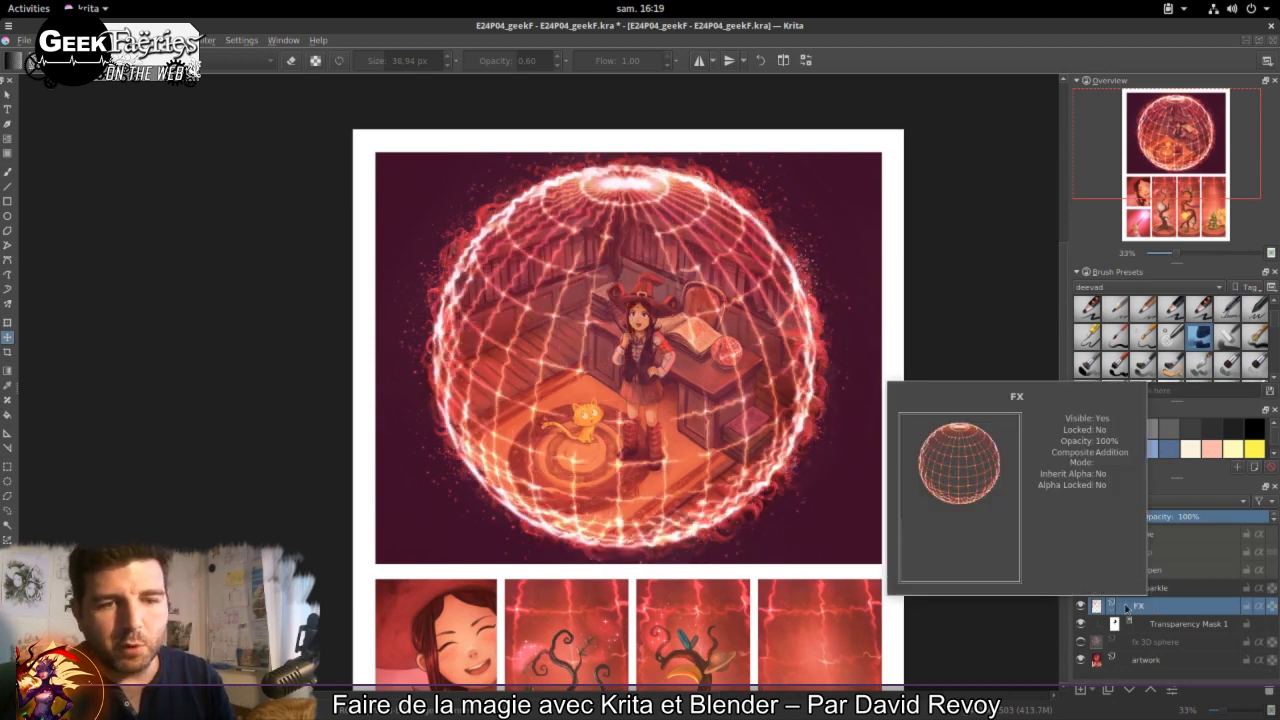
{"action": "left_click", "coordinate": [1181, 628]}
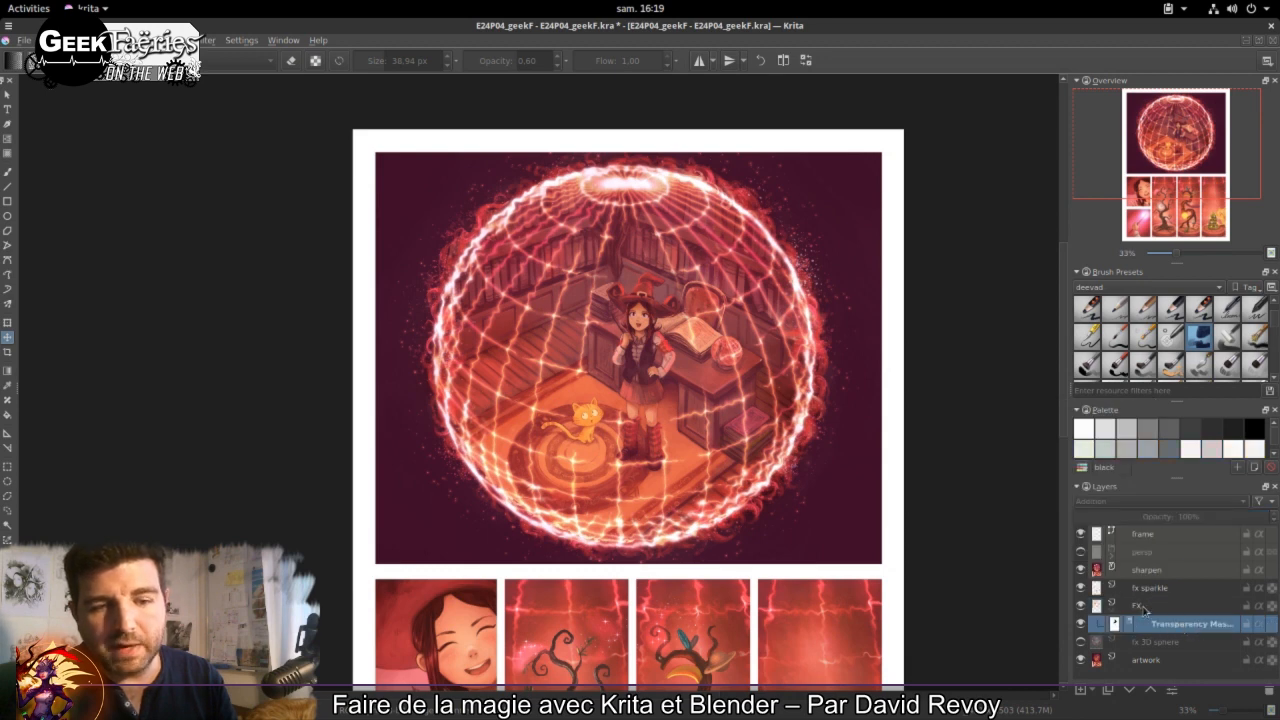
{"action": "right_click", "coordinate": [1145, 608]}
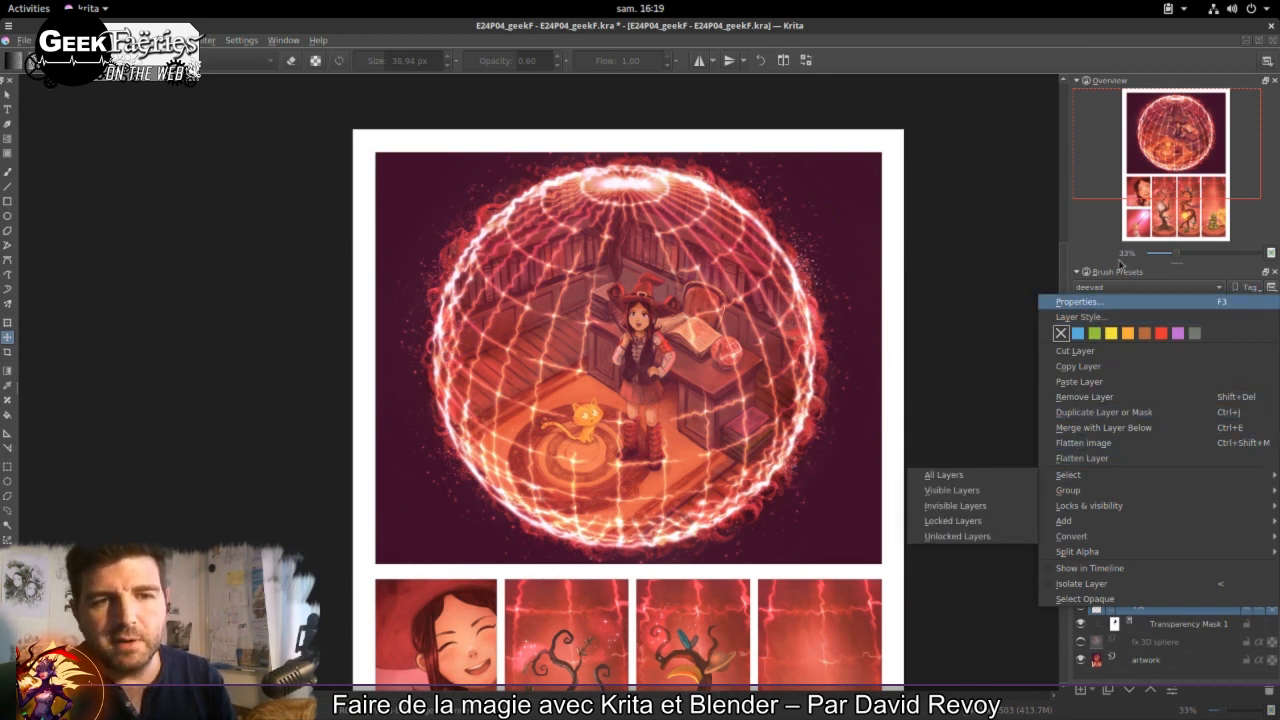
{"action": "left_click", "coordinate": [953, 70]}
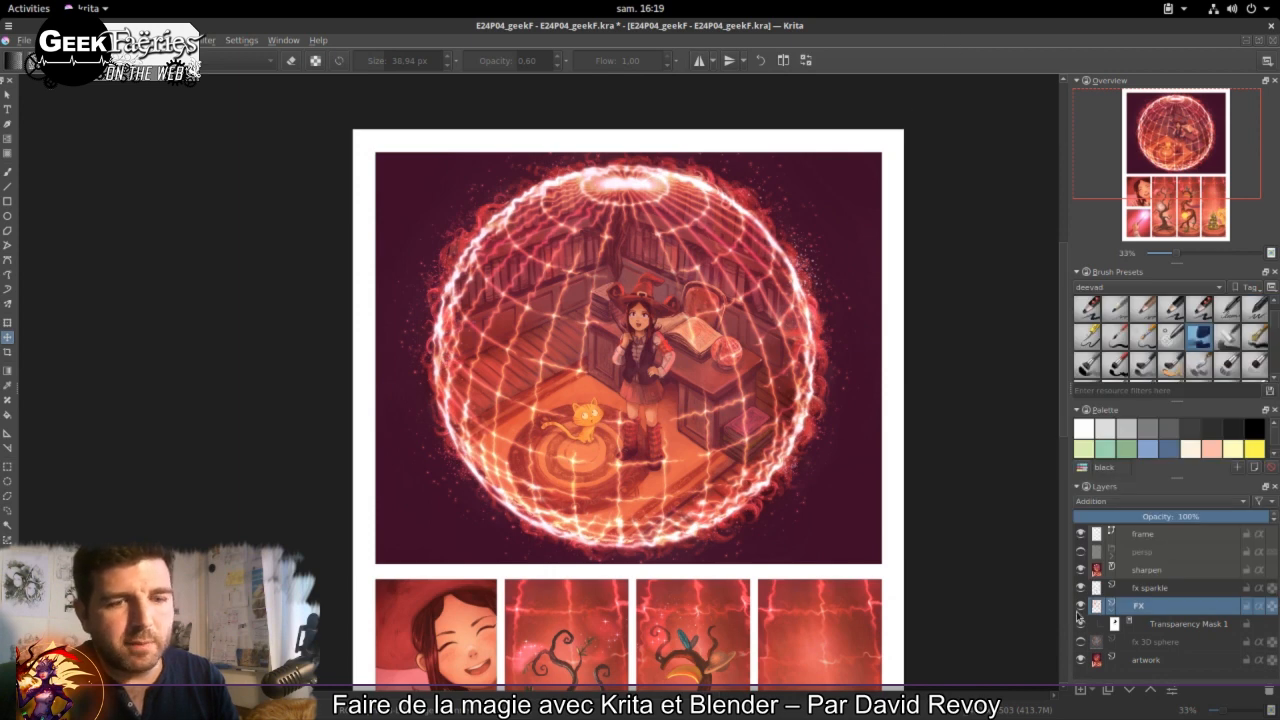
Step: Collapse the FX layer and compare its grid with the fx 3D sphere layer by swapping their visibility and restoring it
{"action": "left_click", "coordinate": [1112, 612]}
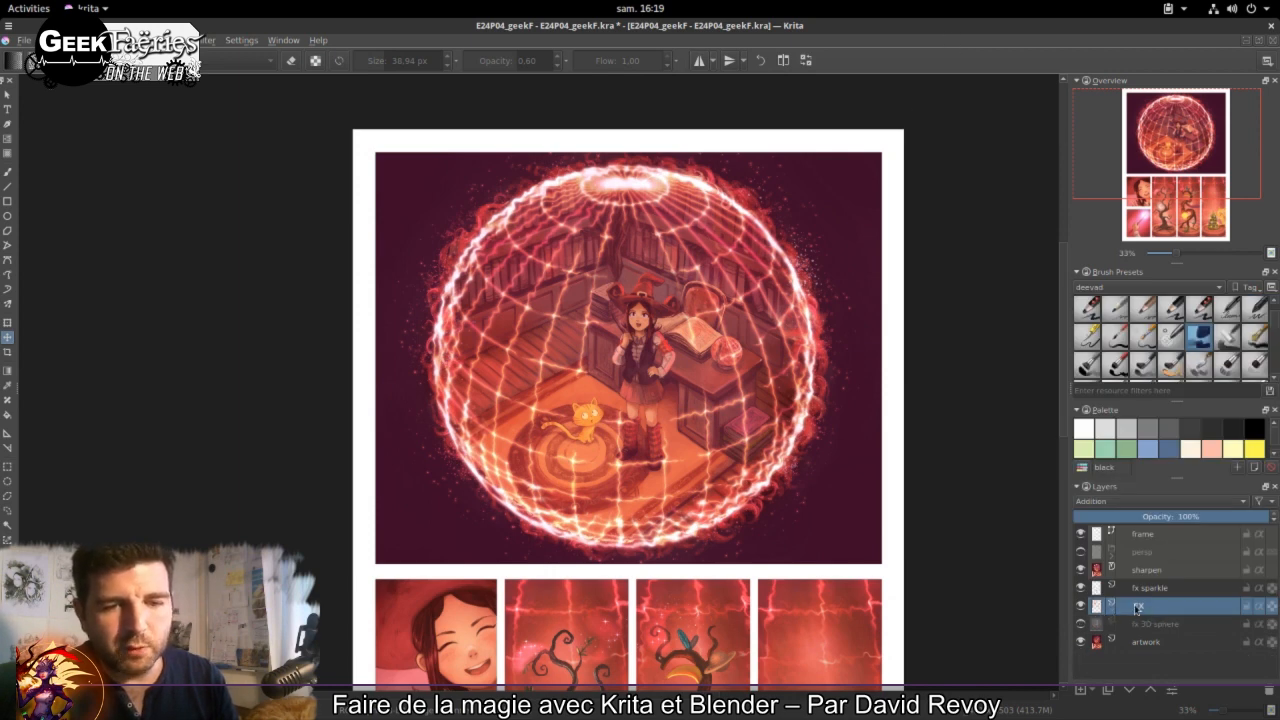
{"action": "left_click", "coordinate": [1080, 605]}
{"action": "left_click", "coordinate": [1080, 623]}
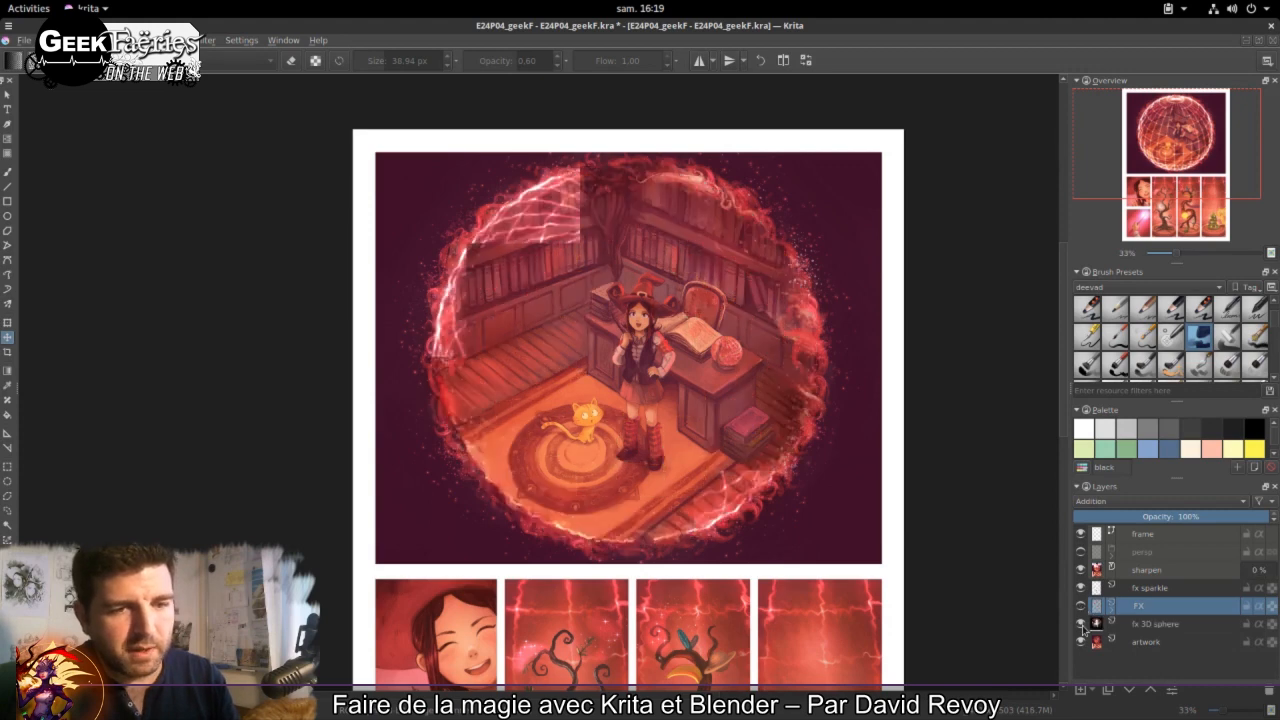
{"action": "left_click", "coordinate": [1148, 626]}
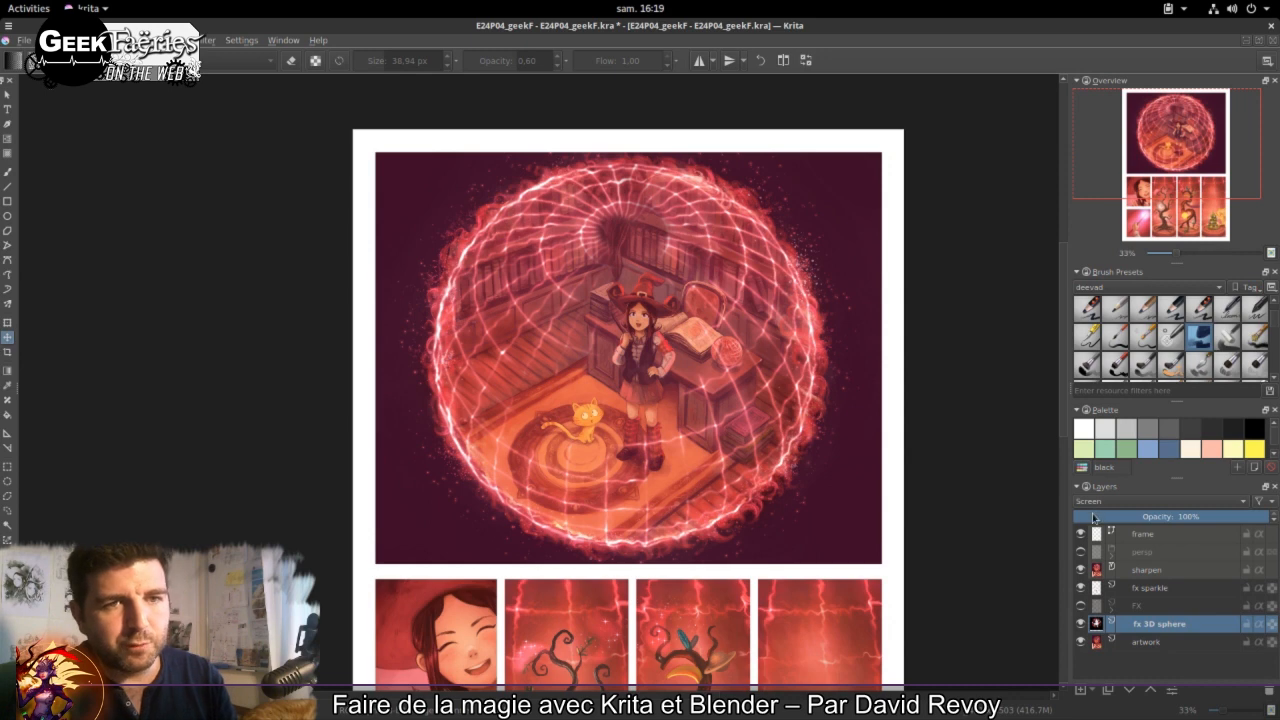
{"action": "scroll", "coordinate": [641, 380], "scroll_direction": "up", "scroll_amount": 1}
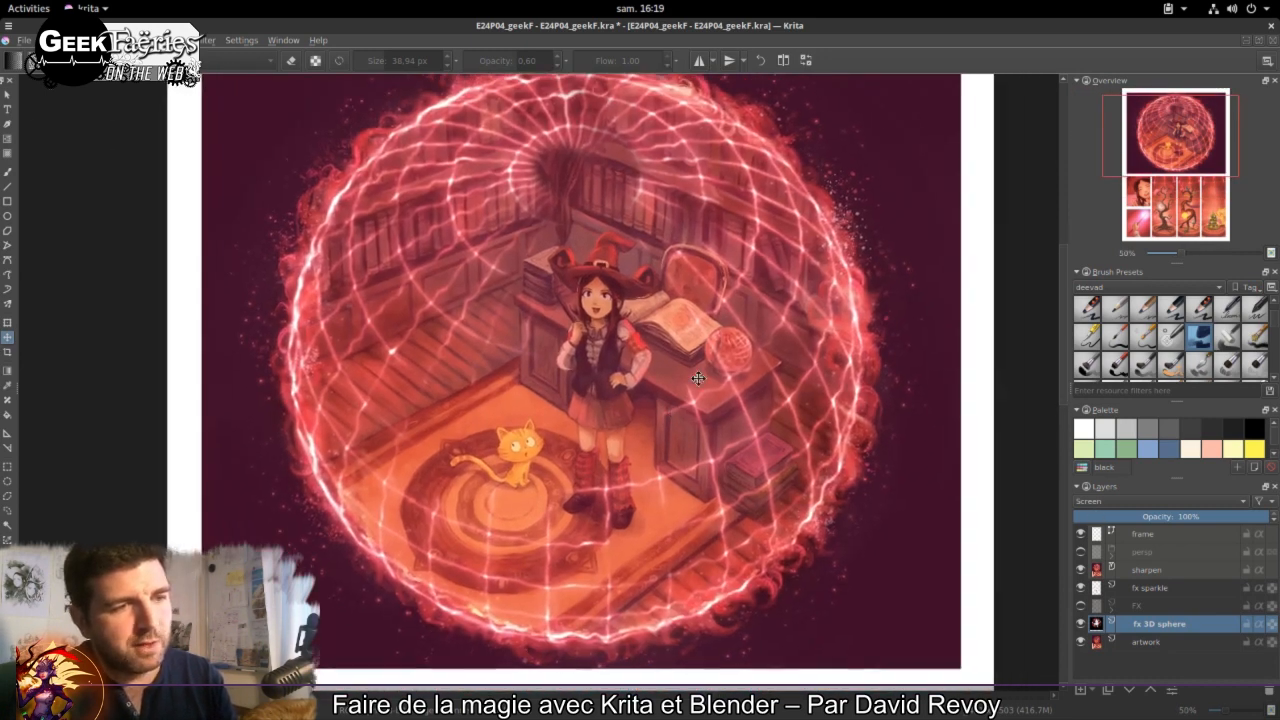
{"action": "left_click", "coordinate": [1080, 623]}
{"action": "left_click", "coordinate": [1080, 605]}
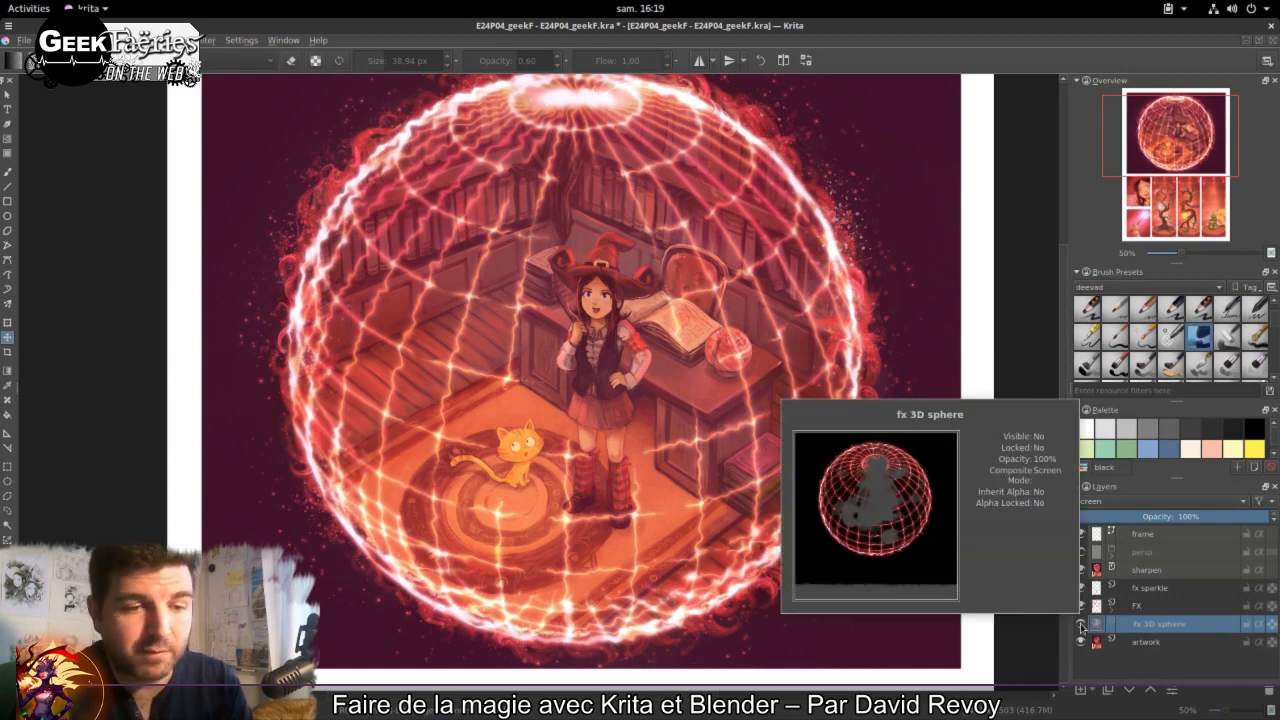
Step: Expand the FX layer to show its mask, and examine the masked ends of the energy lines over the wall, floor and desk
{"action": "scroll", "coordinate": [740, 410], "scroll_direction": "down", "scroll_amount": 1}
{"action": "left_click_drag", "start_coordinate": [806, 480], "coordinate": [748, 467]}
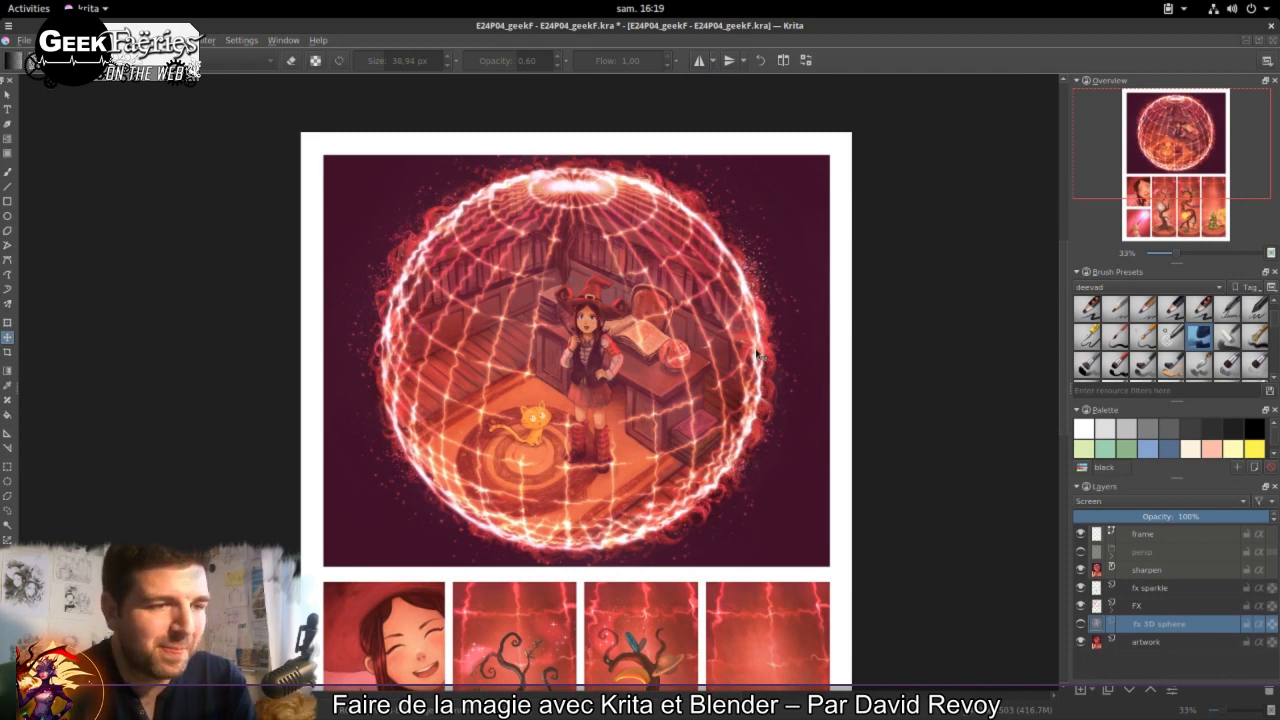
{"action": "scroll", "coordinate": [755, 450], "scroll_direction": "up", "scroll_amount": 1}
{"action": "left_click_drag", "start_coordinate": [635, 339], "coordinate": [672, 345]}
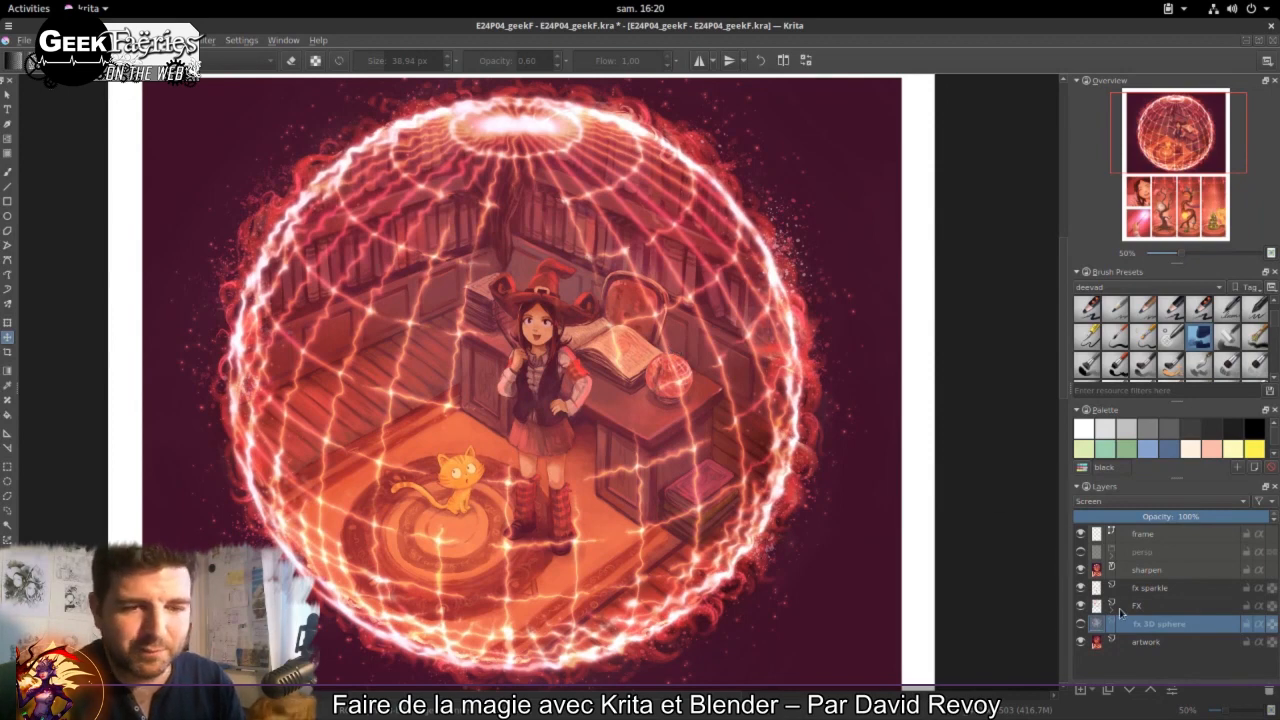
{"action": "left_click", "coordinate": [1112, 627]}
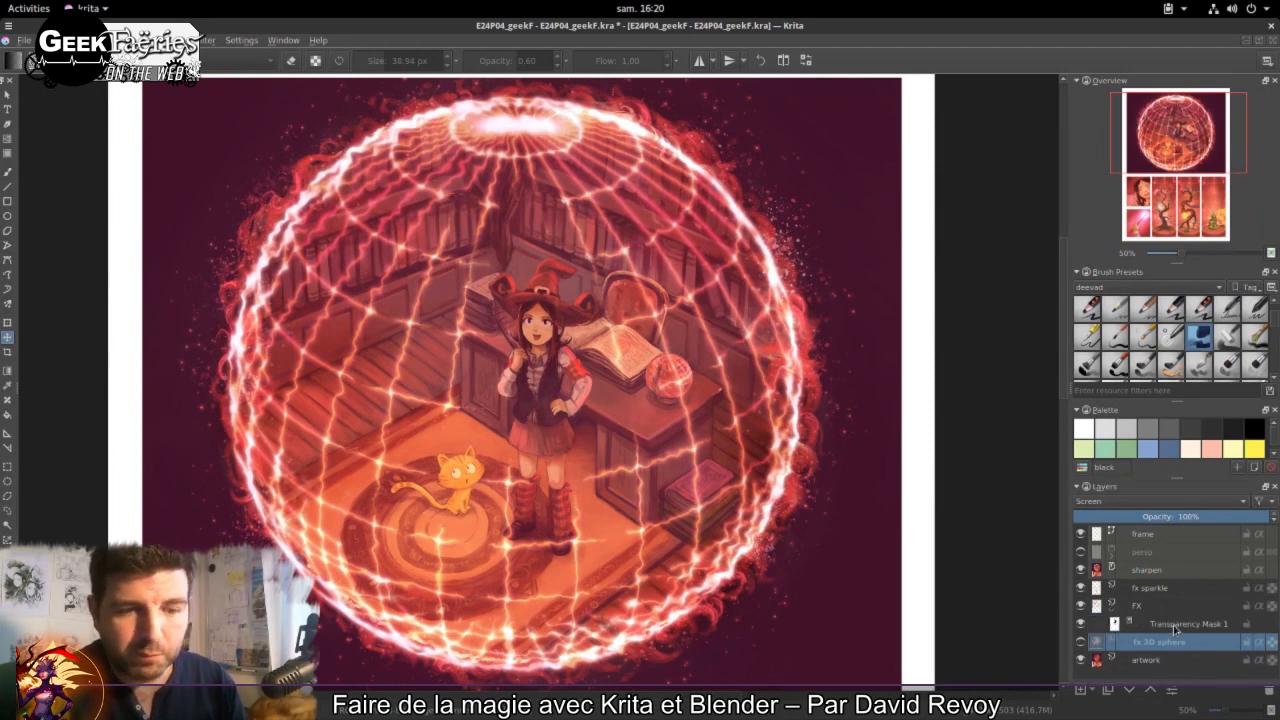
{"action": "mouse_move", "coordinate": [1173, 630]}
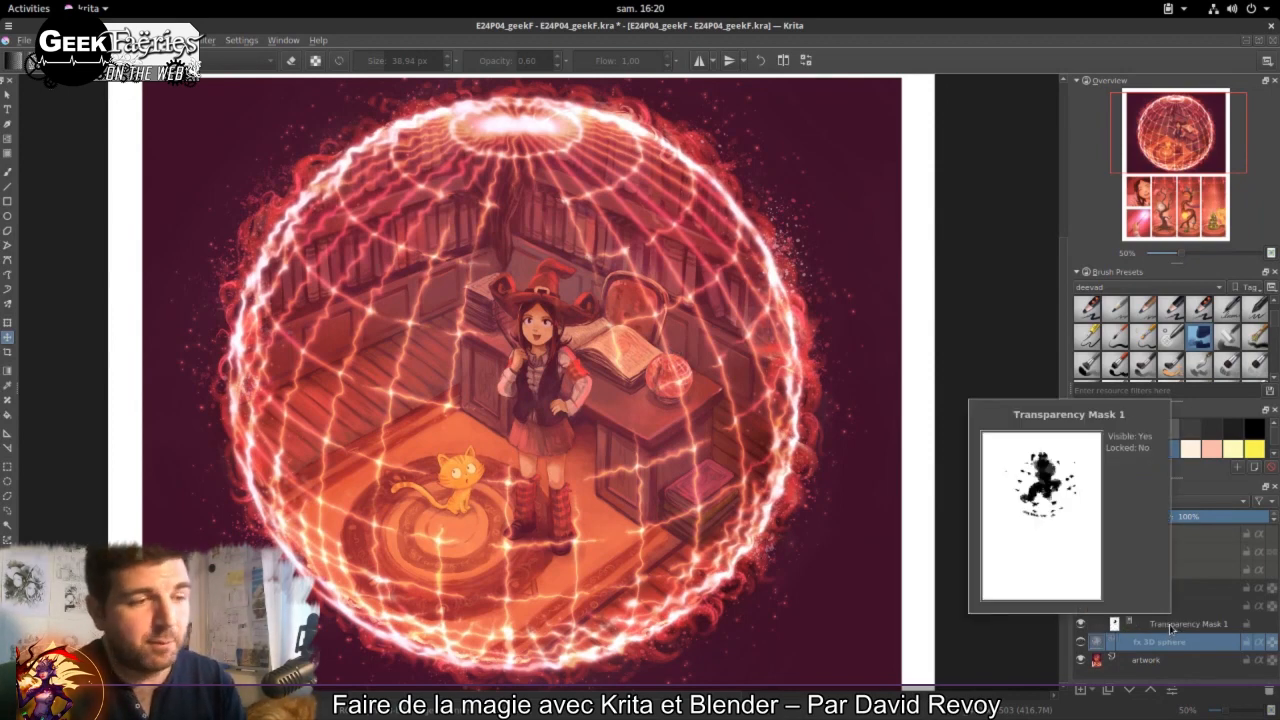
{"action": "scroll", "coordinate": [412, 318], "scroll_direction": "up", "scroll_amount": 6}
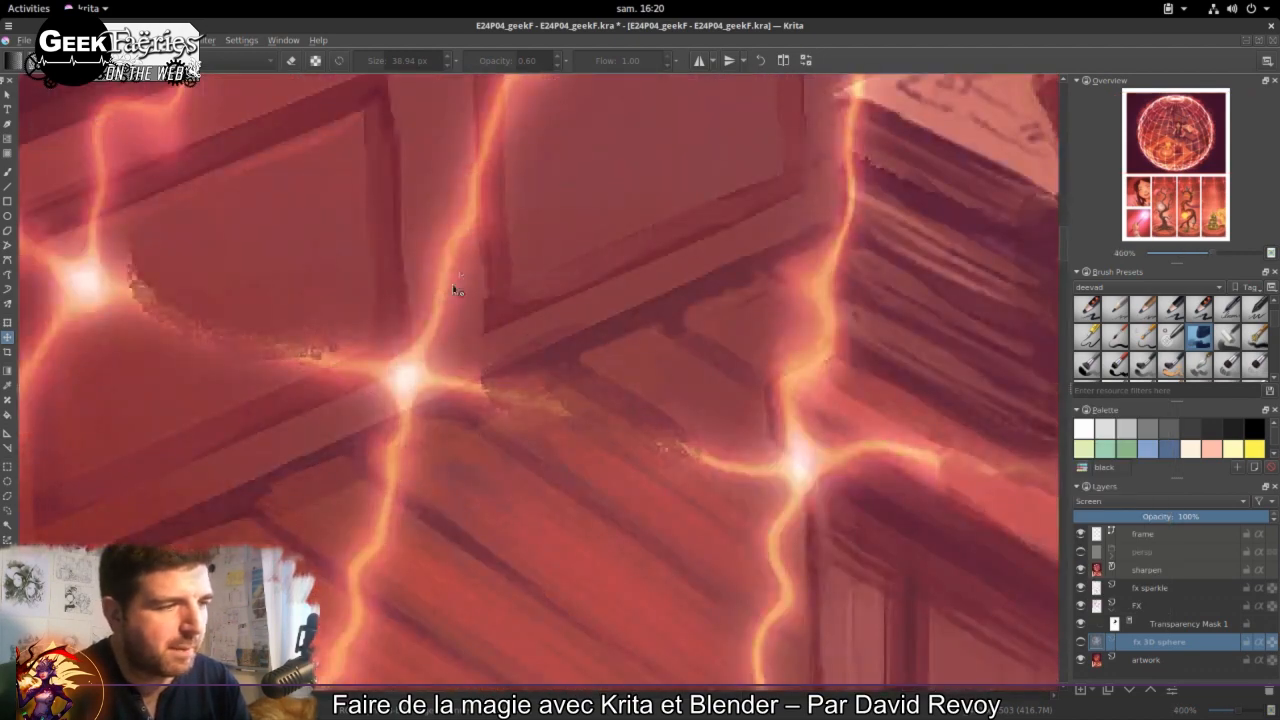
{"action": "scroll", "coordinate": [542, 362], "scroll_direction": "down", "scroll_amount": 4}
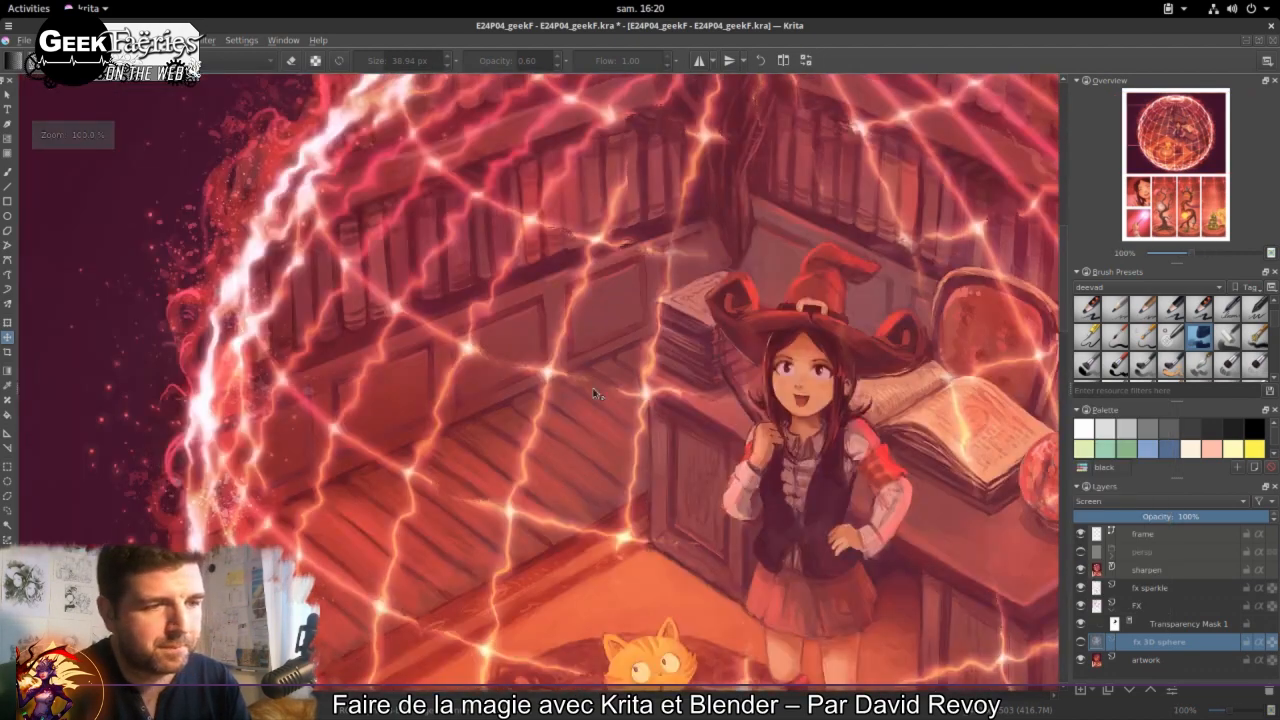
{"action": "scroll", "coordinate": [596, 394], "scroll_direction": "up", "scroll_amount": 4}
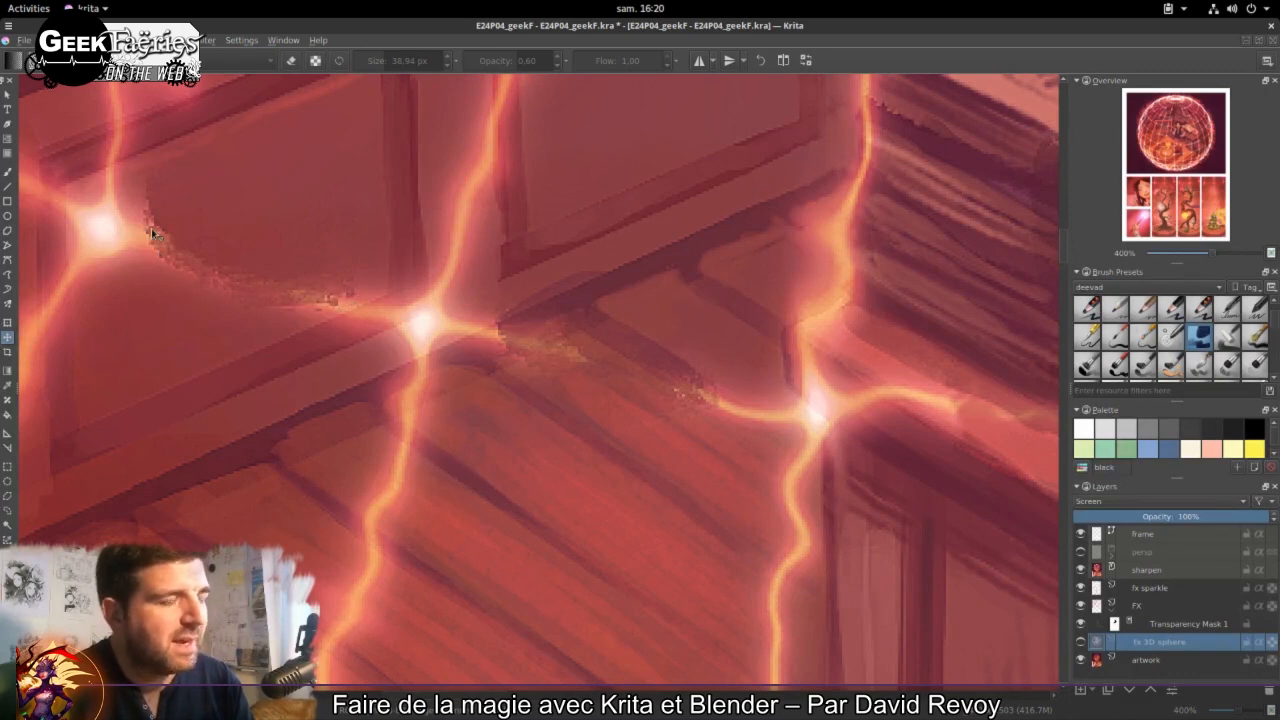
{"action": "scroll", "coordinate": [151, 228], "scroll_direction": "up", "scroll_amount": 2}
{"action": "scroll", "coordinate": [437, 305], "scroll_direction": "down", "scroll_amount": 2}
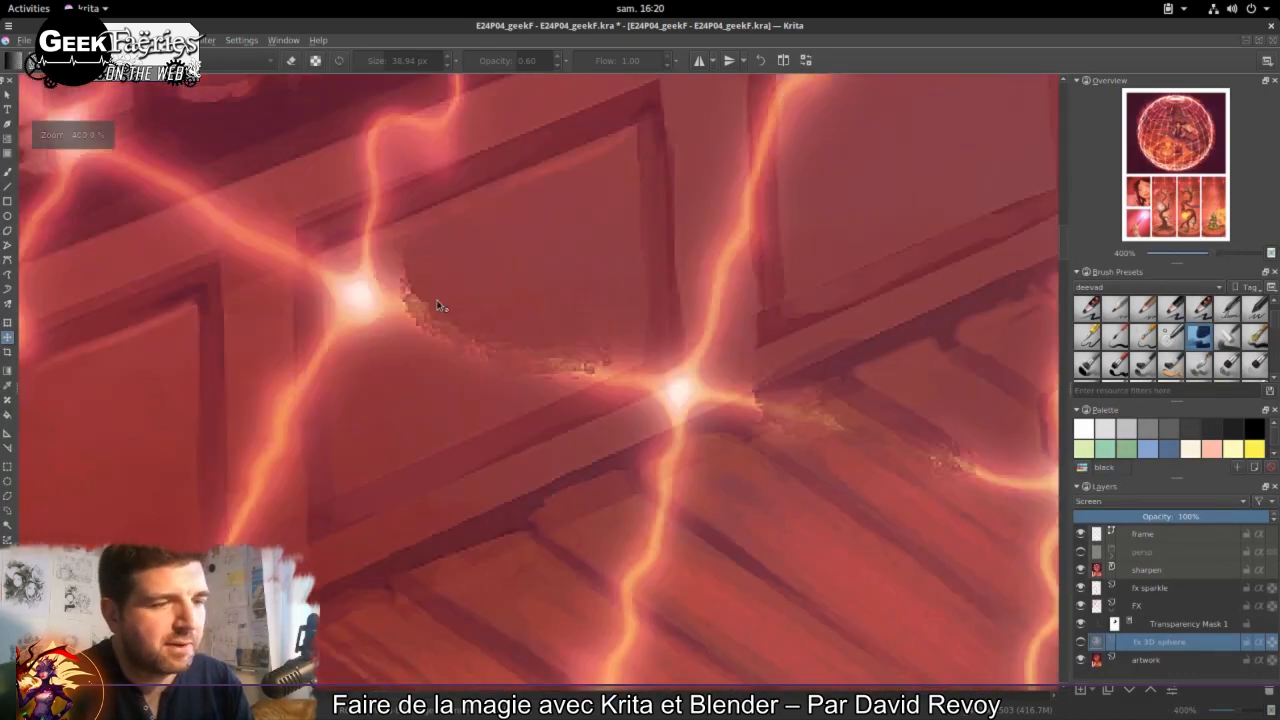
{"action": "scroll", "coordinate": [850, 410], "scroll_direction": "down", "scroll_amount": 3}
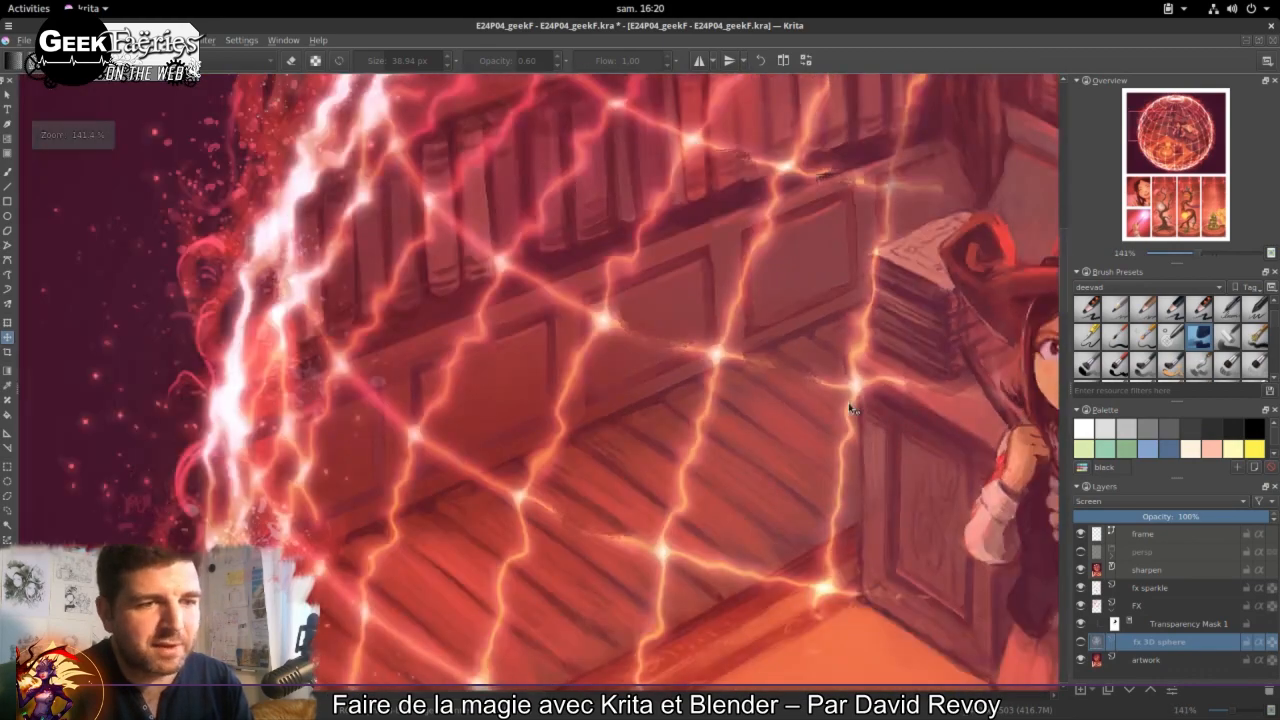
{"action": "left_click_drag", "start_coordinate": [850, 410], "coordinate": [664, 297]}
{"action": "scroll", "coordinate": [781, 408], "scroll_direction": "up", "scroll_amount": 2}
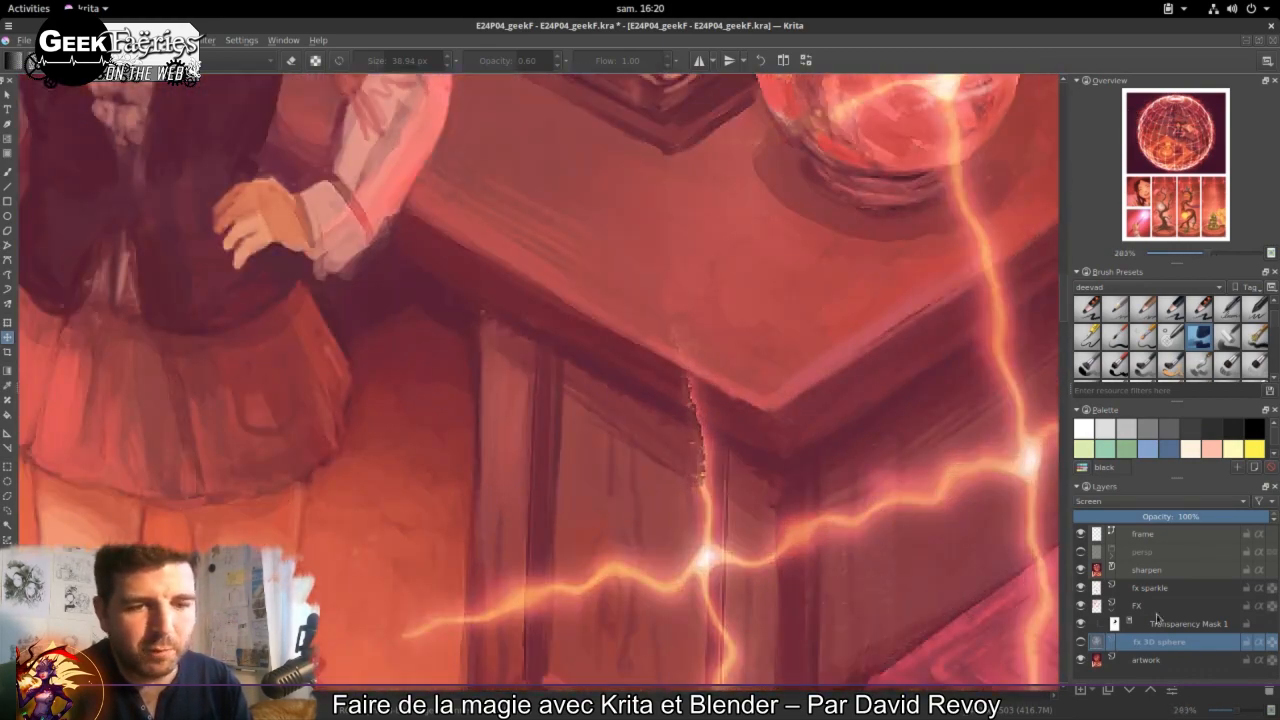
Step: Select the FX layer's Transparency Mask 1 and save the document
{"action": "left_click", "coordinate": [1174, 626]}
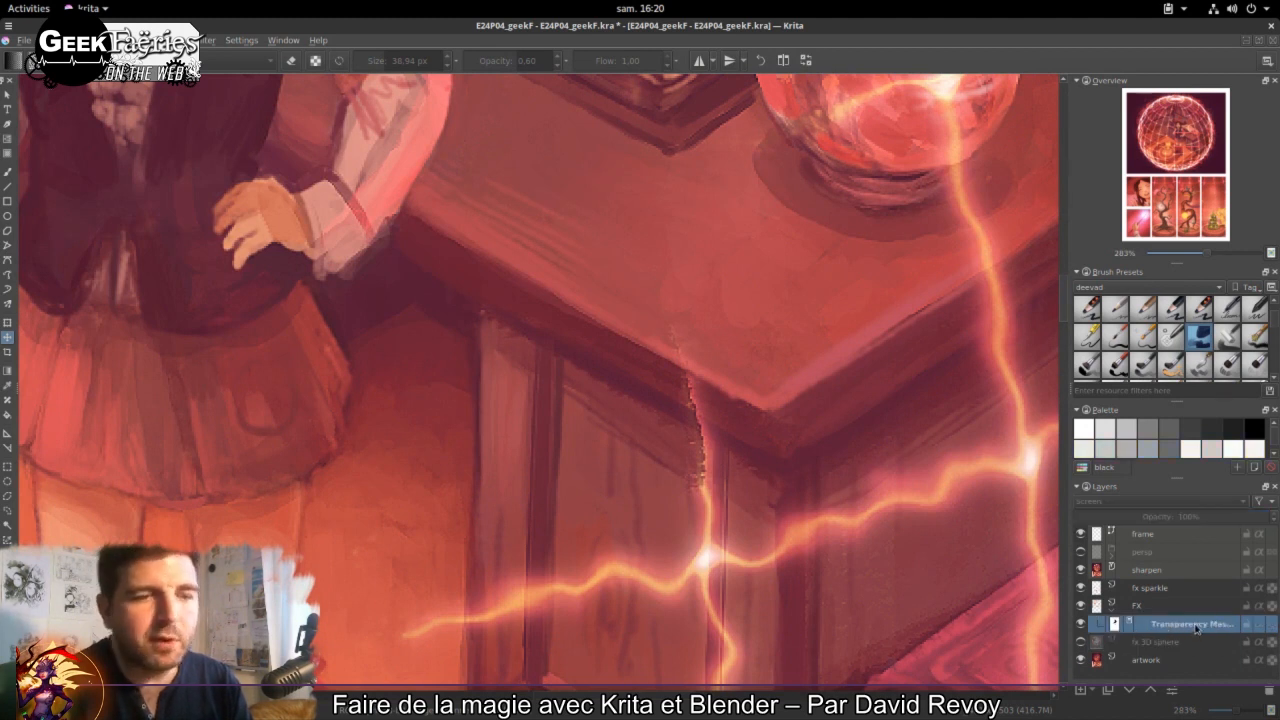
{"action": "mouse_move", "coordinate": [1192, 632]}
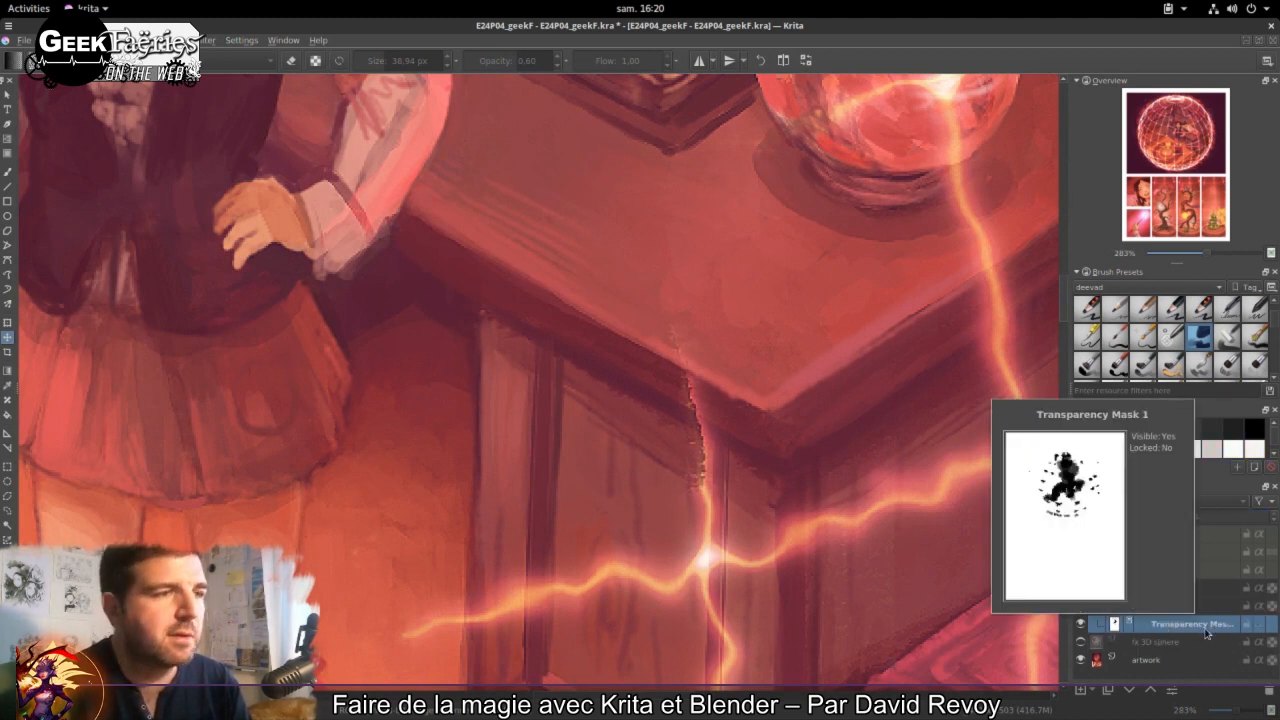
{"action": "left_click", "coordinate": [24, 40]}
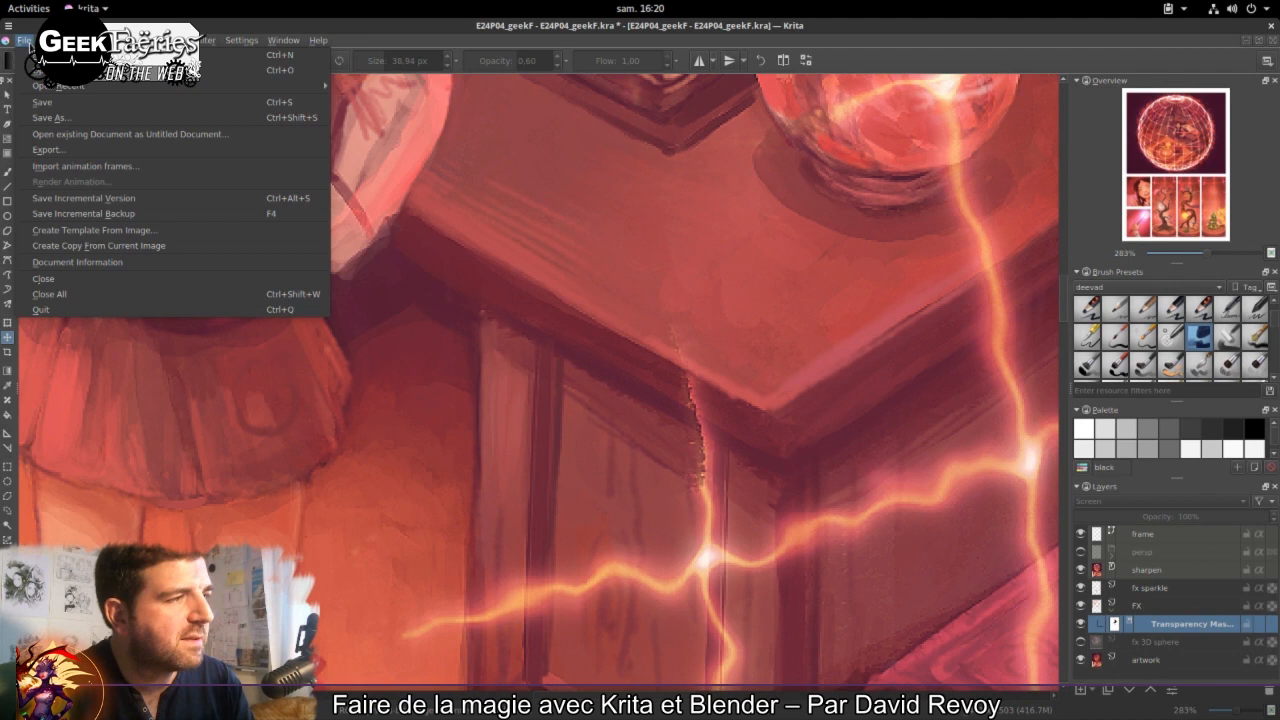
{"action": "left_click", "coordinate": [42, 102]}
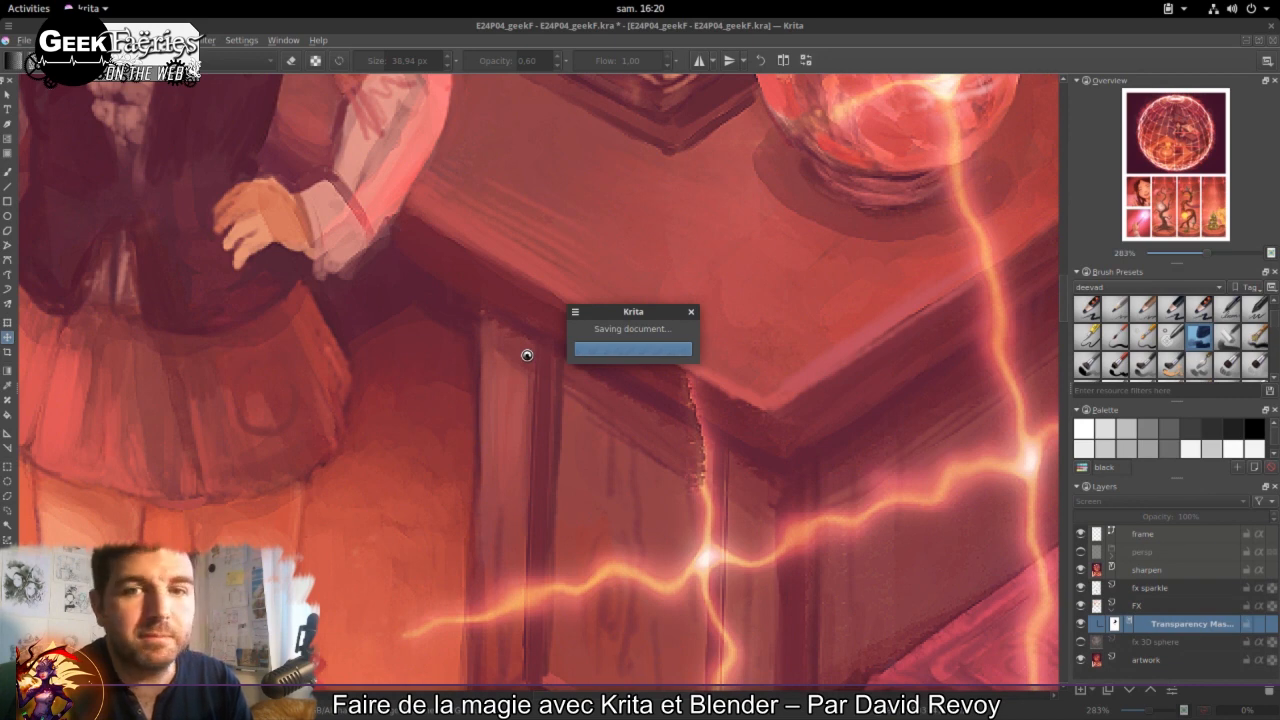
Step: Soften the FX layer's Transparency Mask with a 5 px Gaussian Blur, comparing the previewed energy line over the desk before applying
{"action": "key", "text": "minus"}
{"action": "key", "text": "minus"}
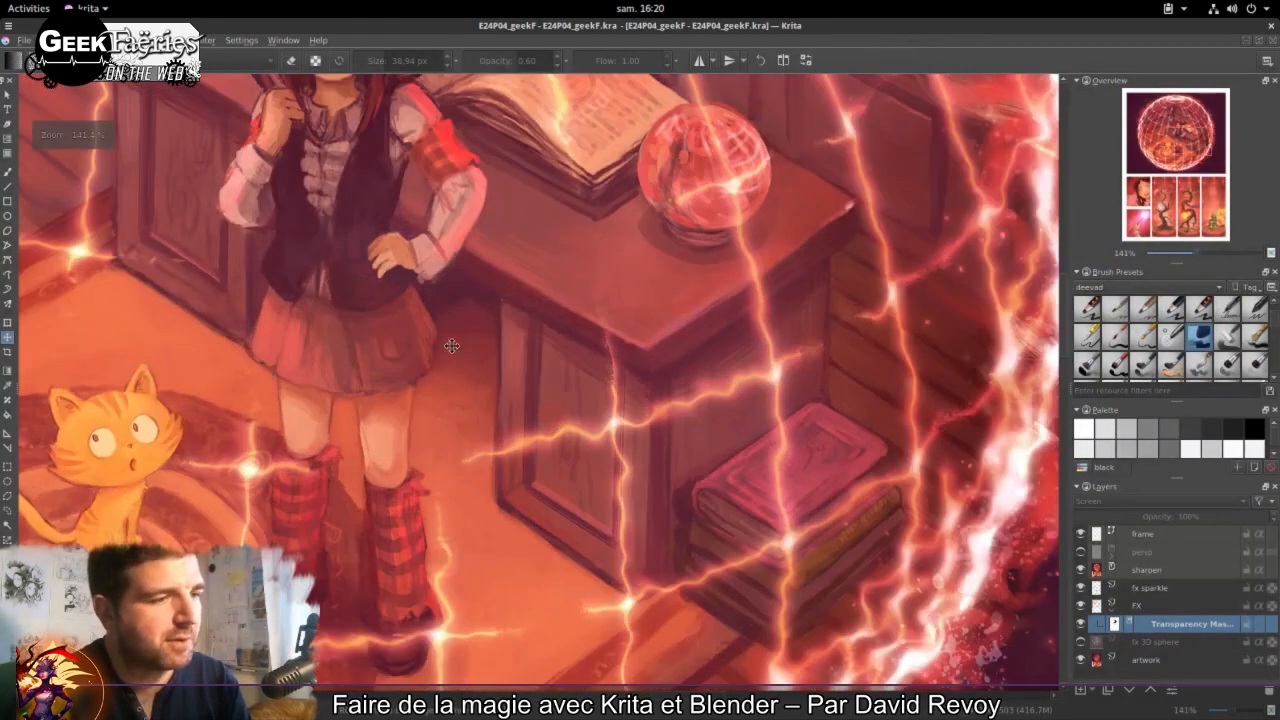
{"action": "left_click_drag", "start_coordinate": [473, 349], "coordinate": [556, 408]}
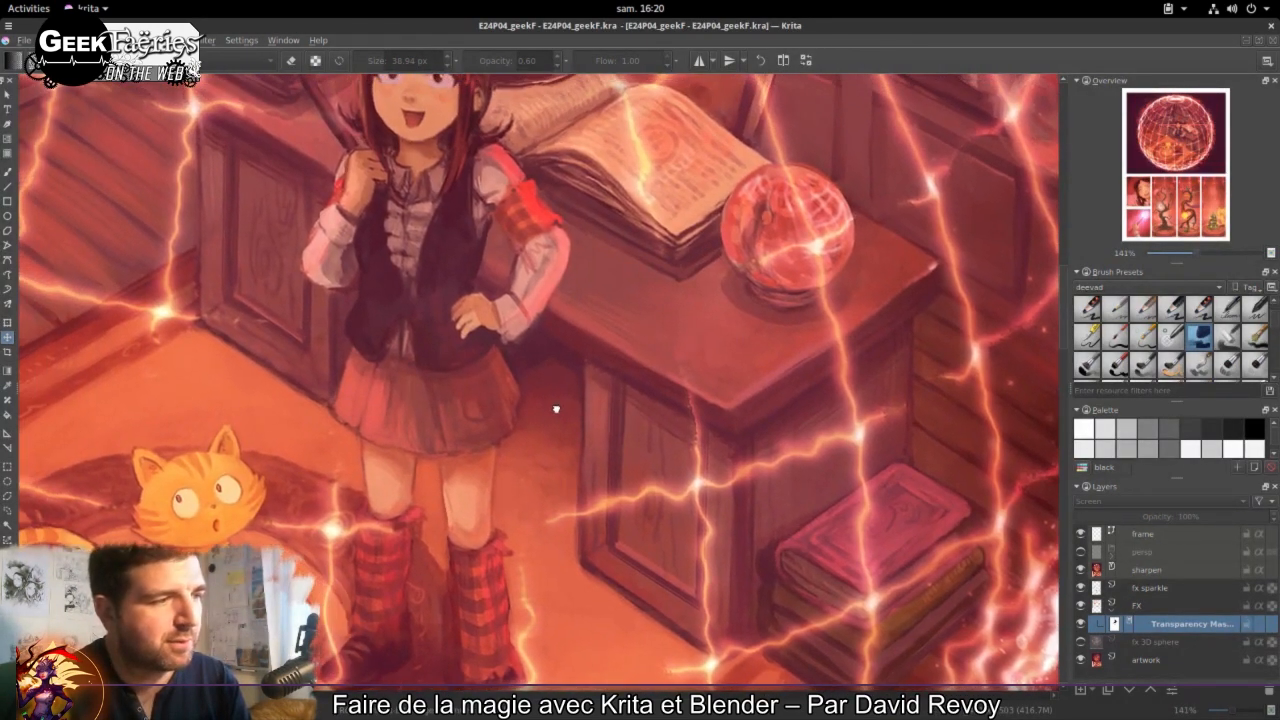
{"action": "left_click", "coordinate": [207, 41]}
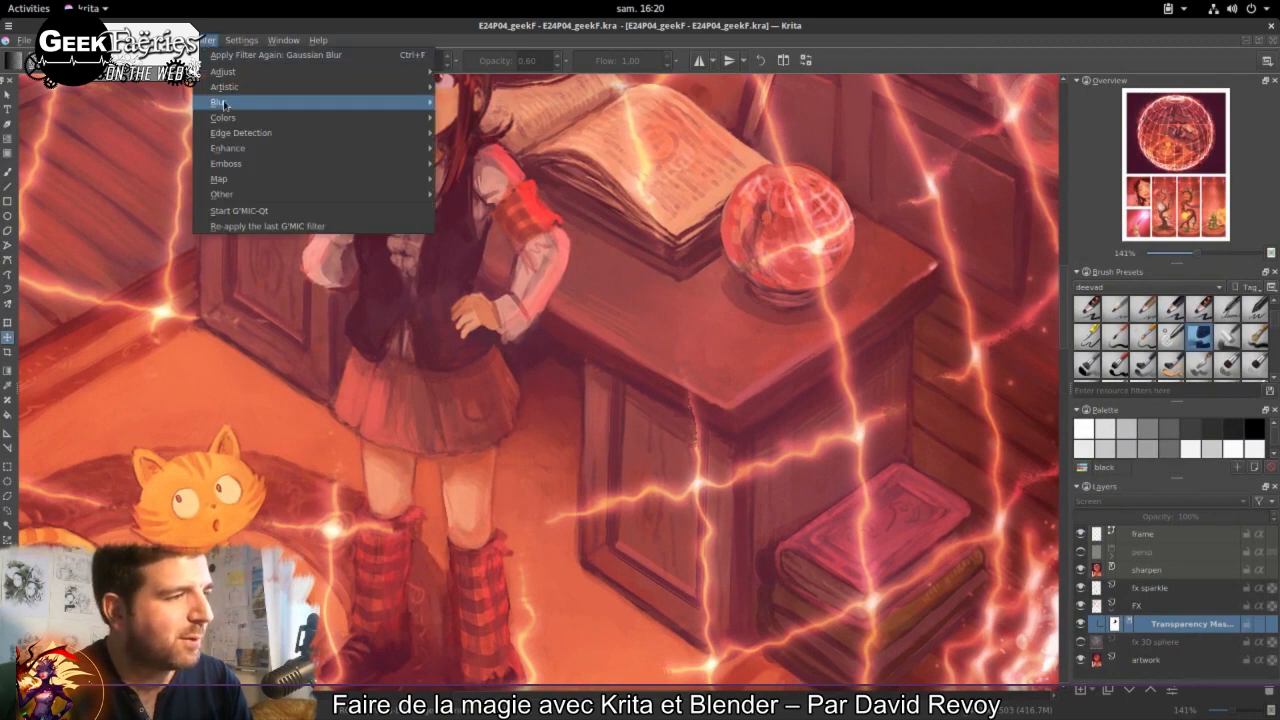
{"action": "mouse_move", "coordinate": [224, 104]}
{"action": "left_click", "coordinate": [510, 118]}
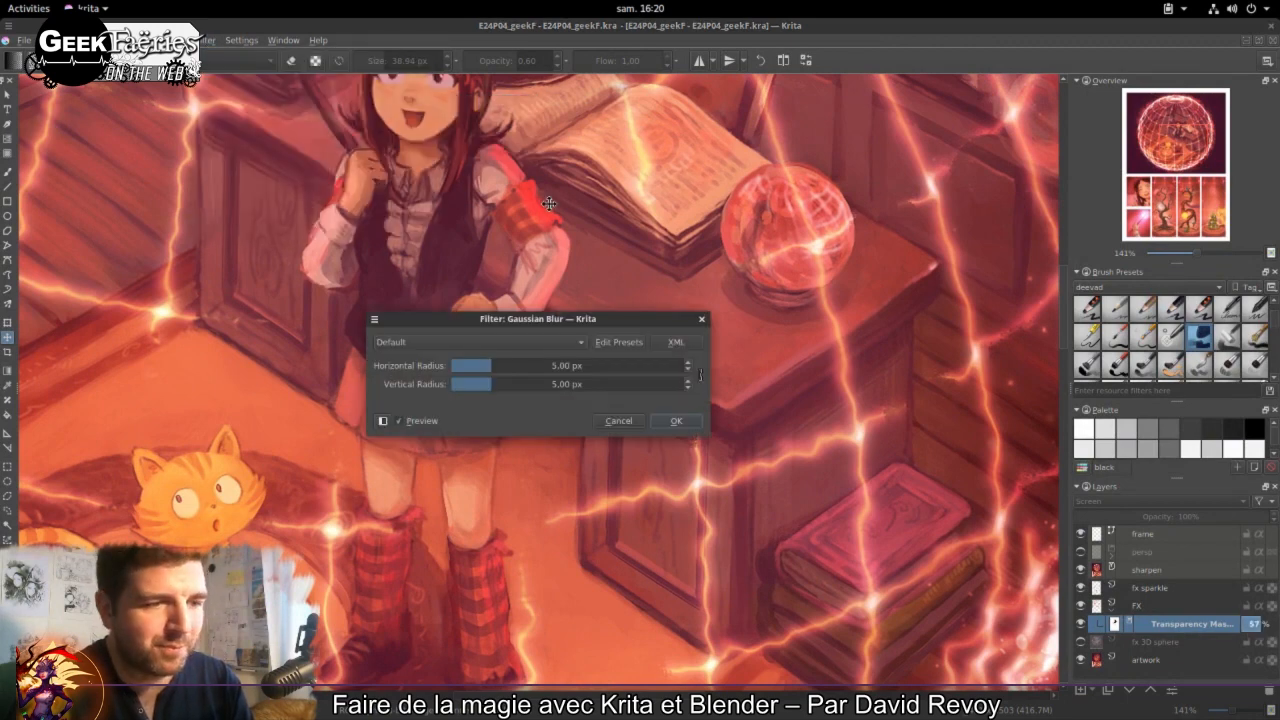
{"action": "left_click_drag", "start_coordinate": [571, 330], "coordinate": [912, 272]}
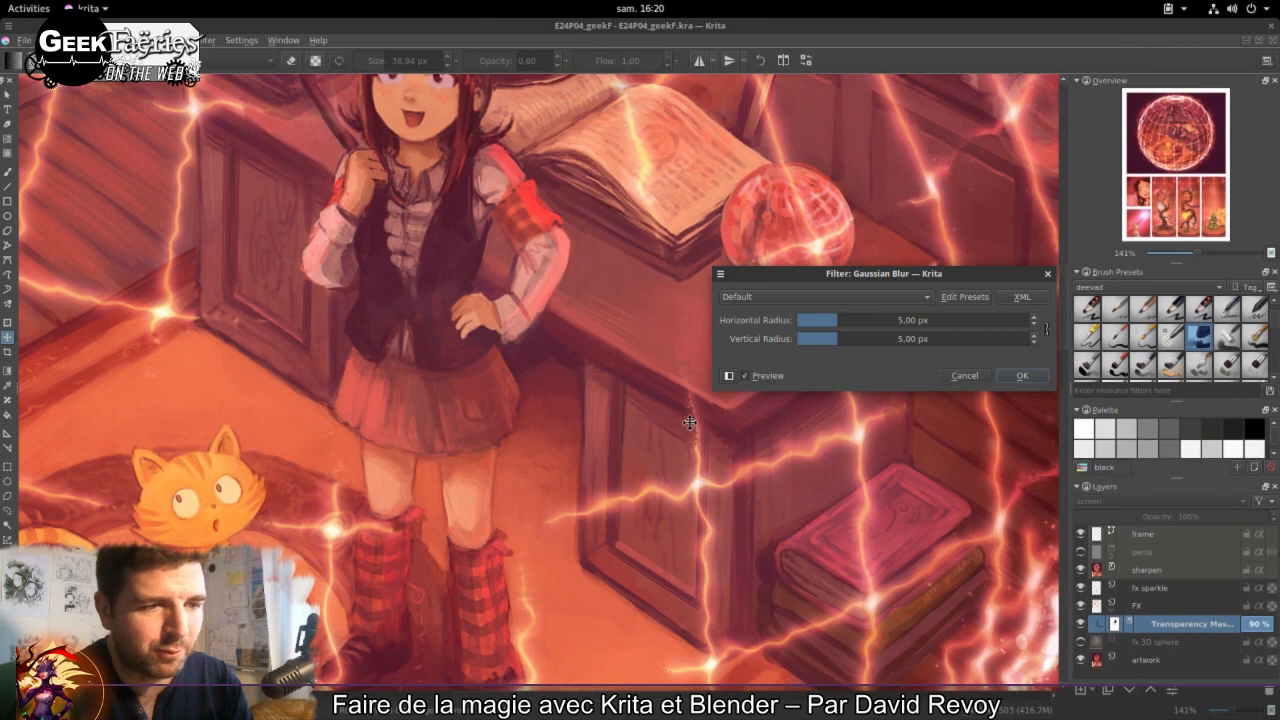
{"action": "scroll", "coordinate": [690, 423], "scroll_direction": "up", "scroll_amount": 2}
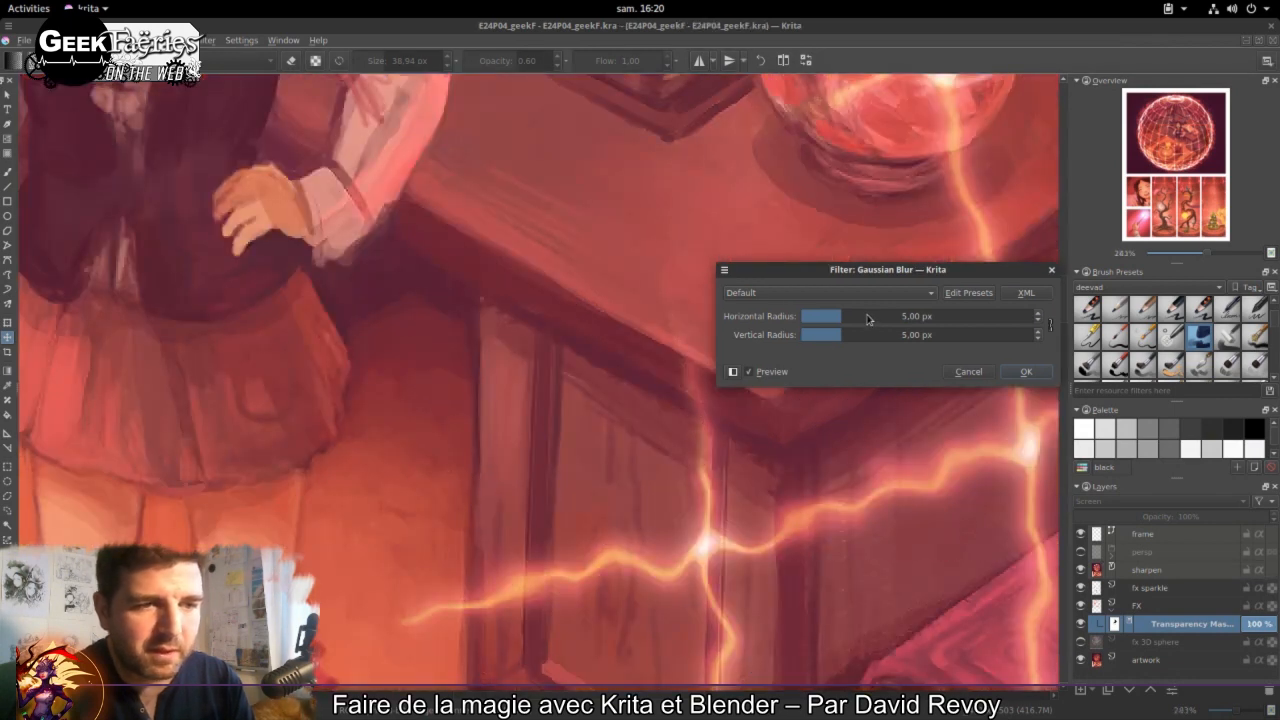
{"action": "left_click", "coordinate": [762, 373]}
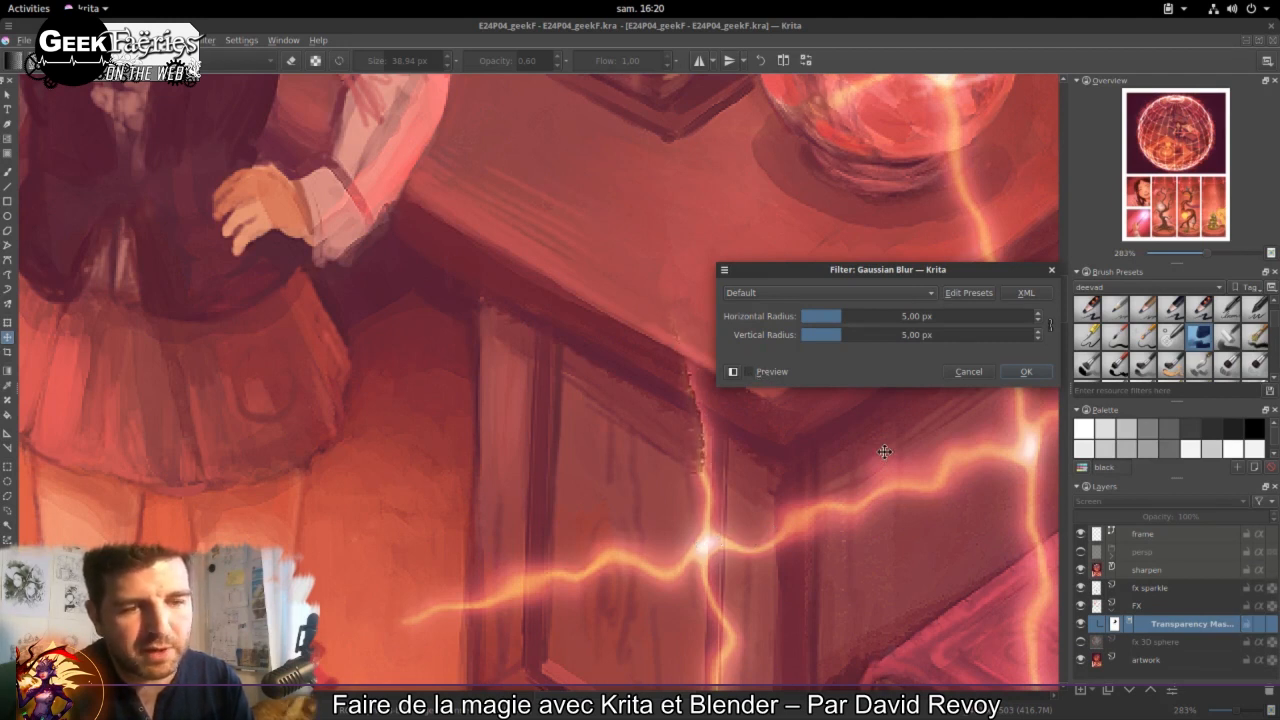
{"action": "left_click", "coordinate": [758, 378]}
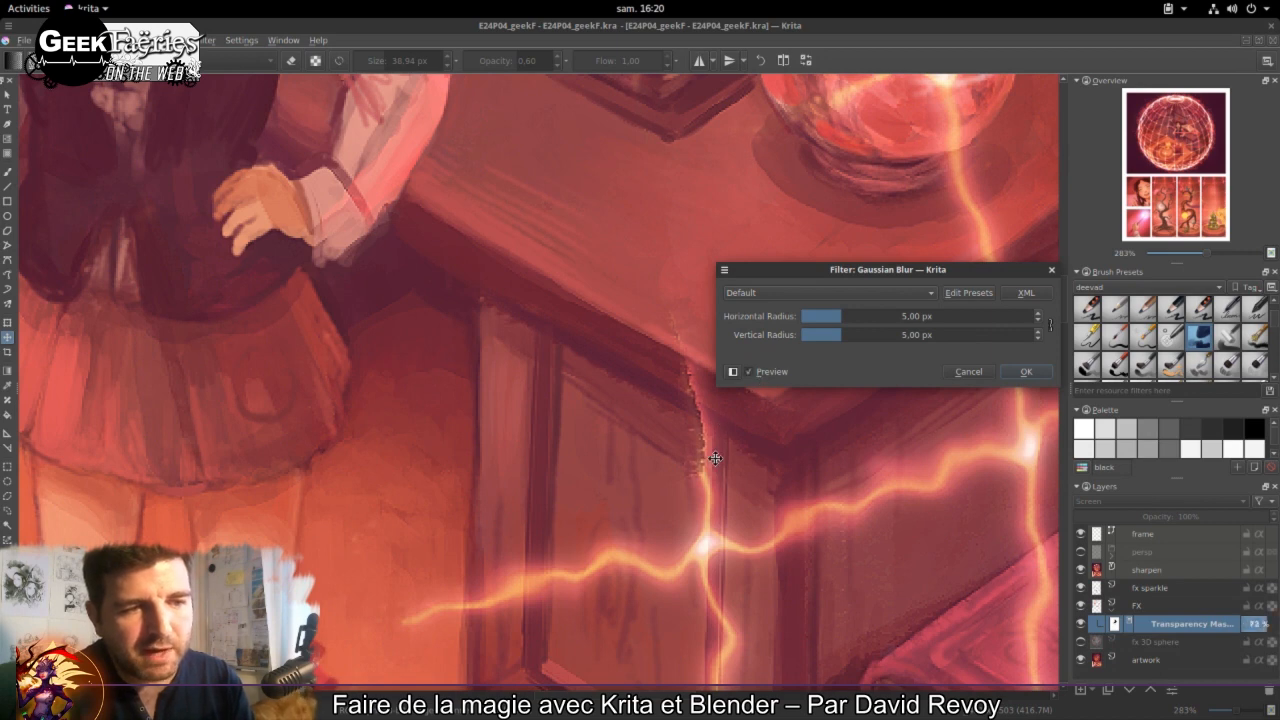
{"action": "scroll", "coordinate": [680, 410], "scroll_direction": "up", "scroll_amount": 2}
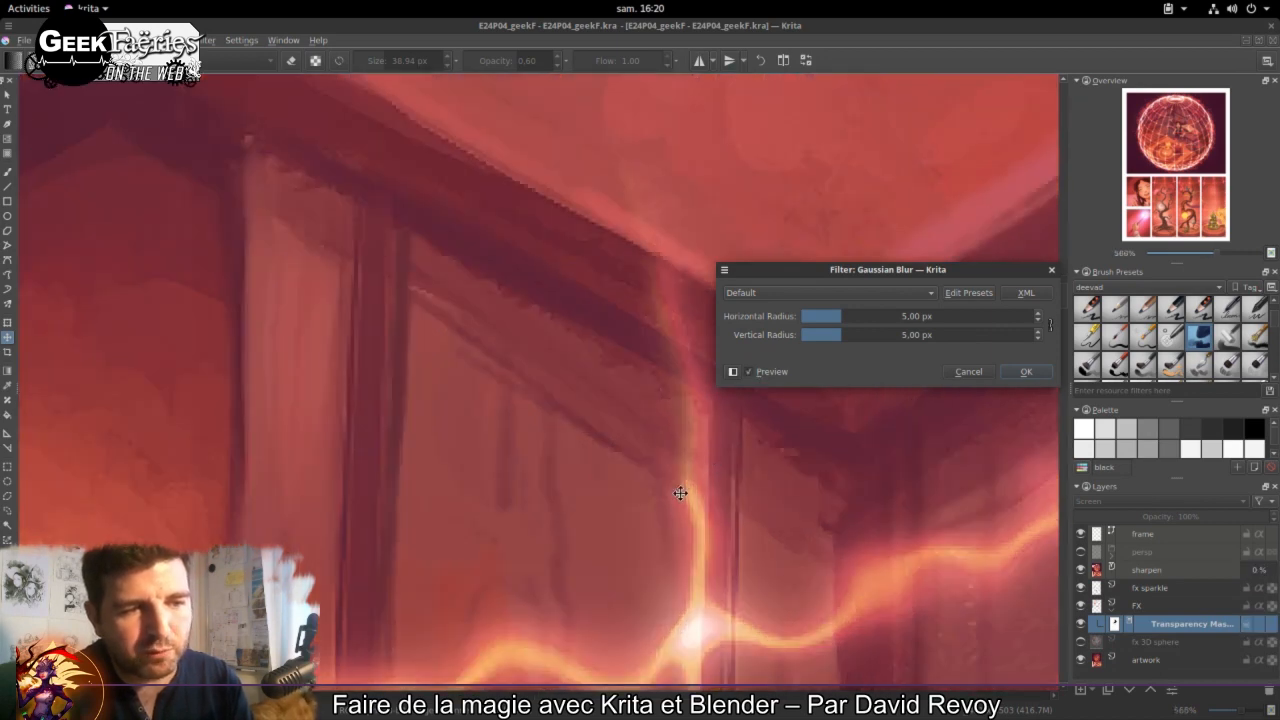
{"action": "left_click", "coordinate": [1029, 371]}
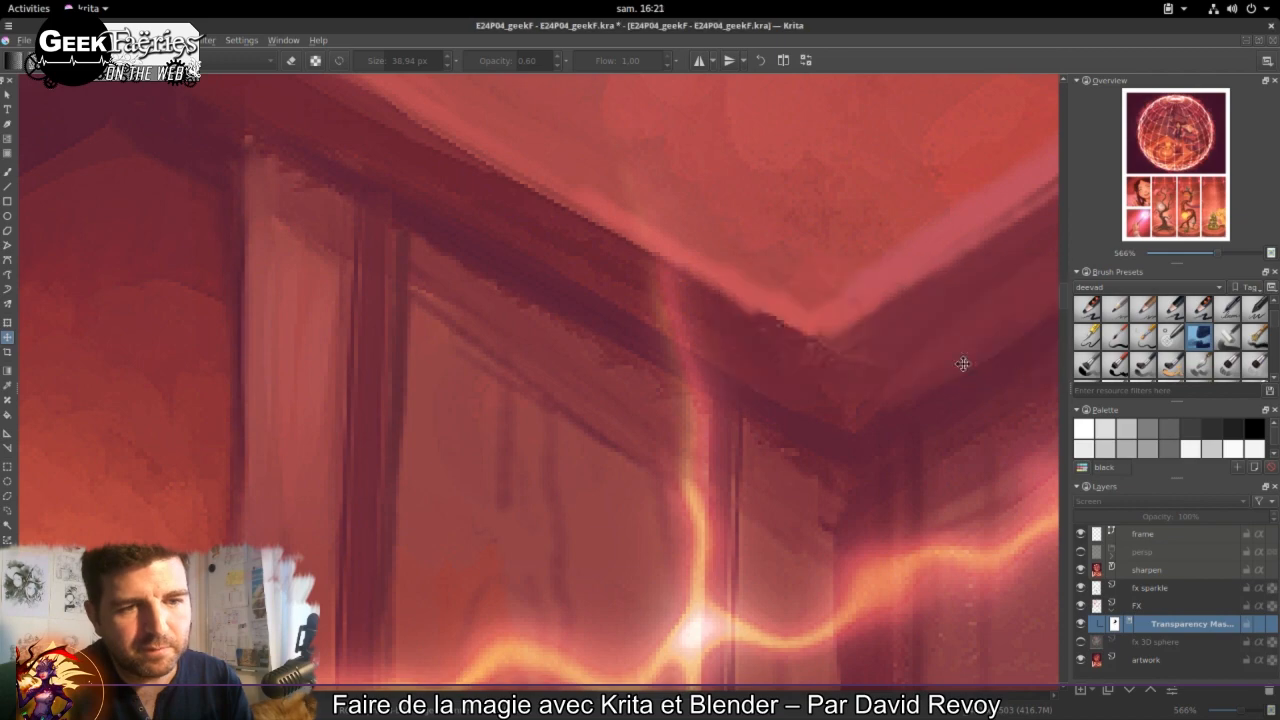
Step: Examine the energy grid's softened mask edges around the characters and across the whole sphere
{"action": "scroll", "coordinate": [546, 337], "scroll_direction": "down", "scroll_amount": 8}
{"action": "scroll", "coordinate": [546, 337], "scroll_direction": "up", "scroll_amount": 8}
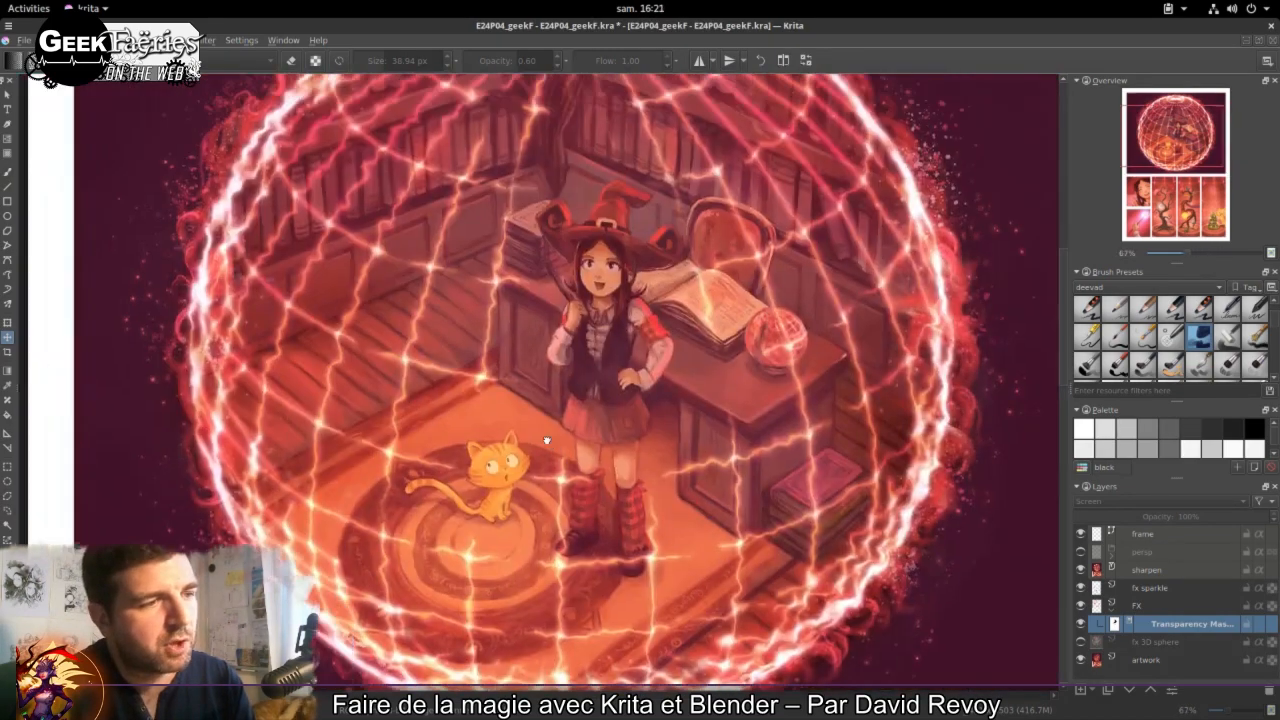
{"action": "scroll", "coordinate": [612, 373], "scroll_direction": "down", "scroll_amount": 8}
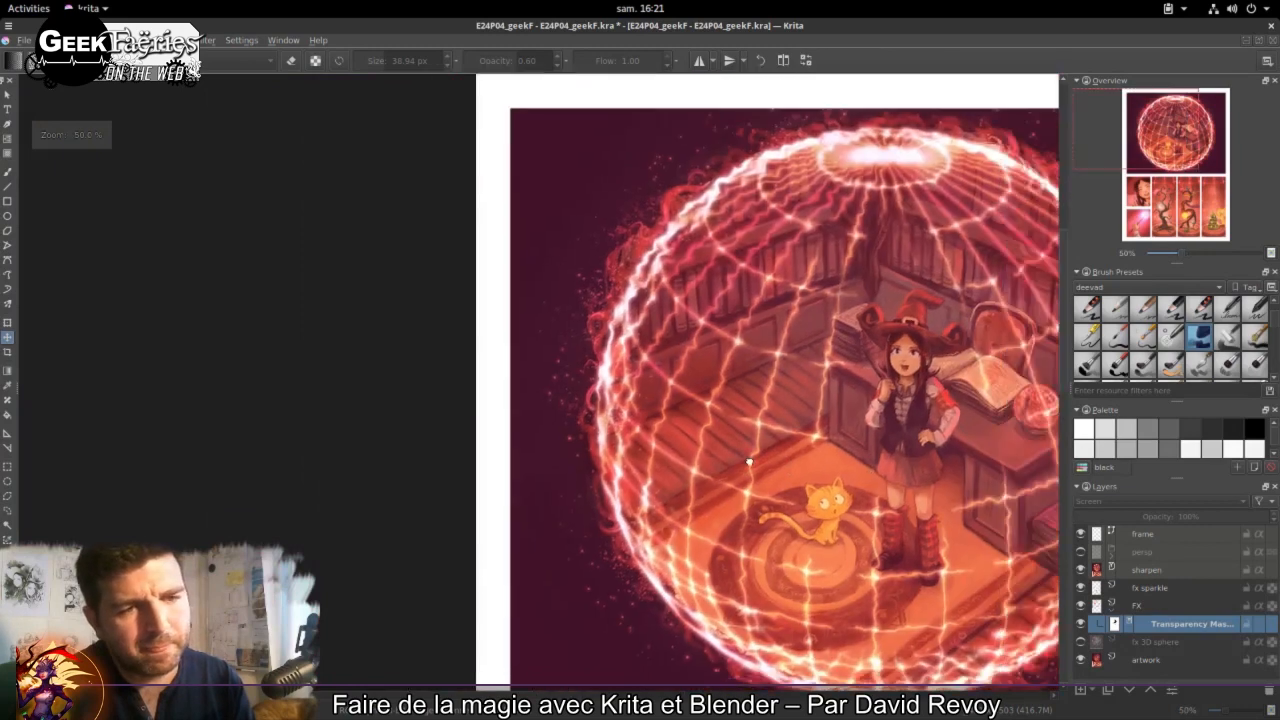
{"action": "left_click_drag", "start_coordinate": [748, 462], "coordinate": [735, 438]}
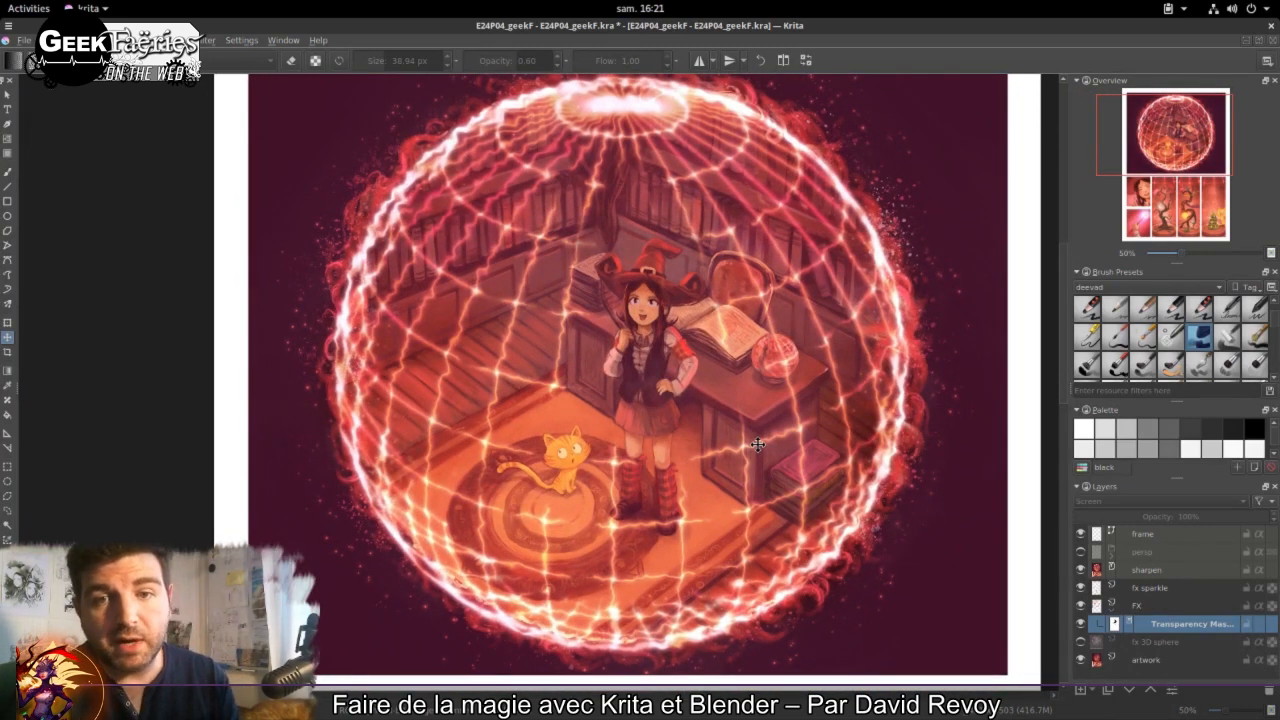
{"action": "scroll", "coordinate": [661, 318], "scroll_direction": "up", "scroll_amount": 1}
{"action": "scroll", "coordinate": [661, 318], "scroll_direction": "down", "scroll_amount": 1}
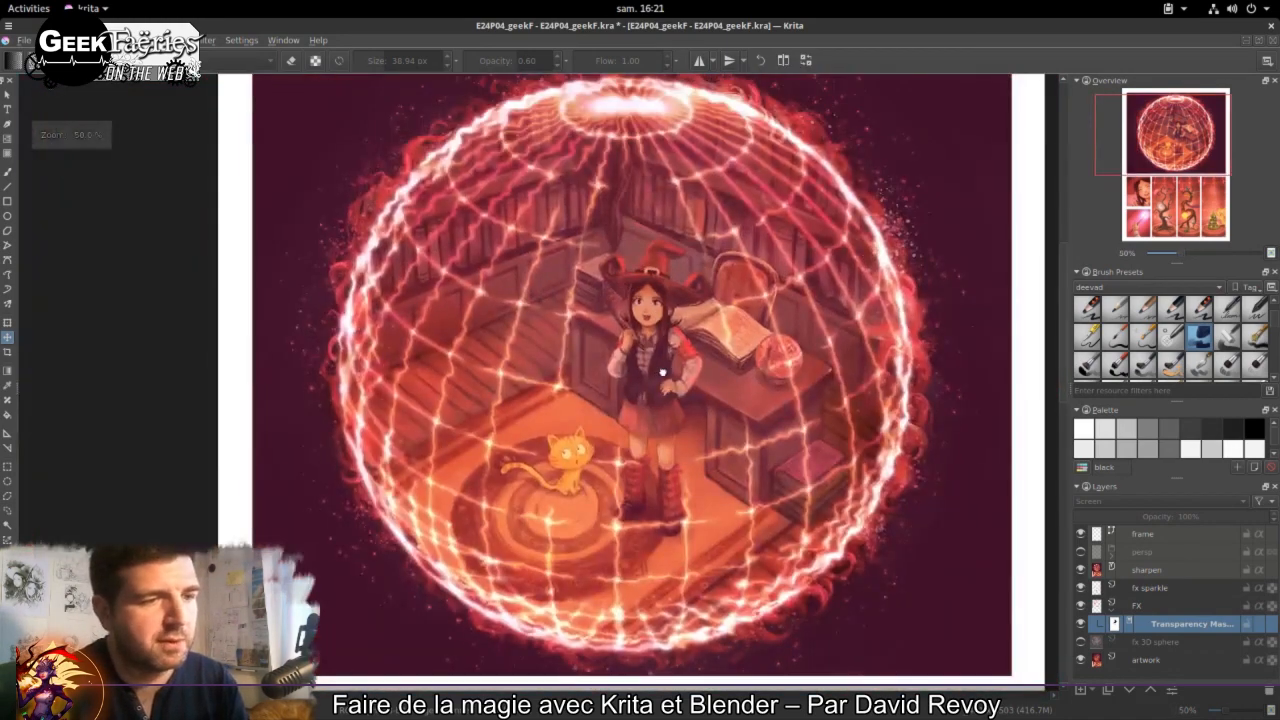
{"action": "left_click_drag", "start_coordinate": [662, 375], "coordinate": [633, 368]}
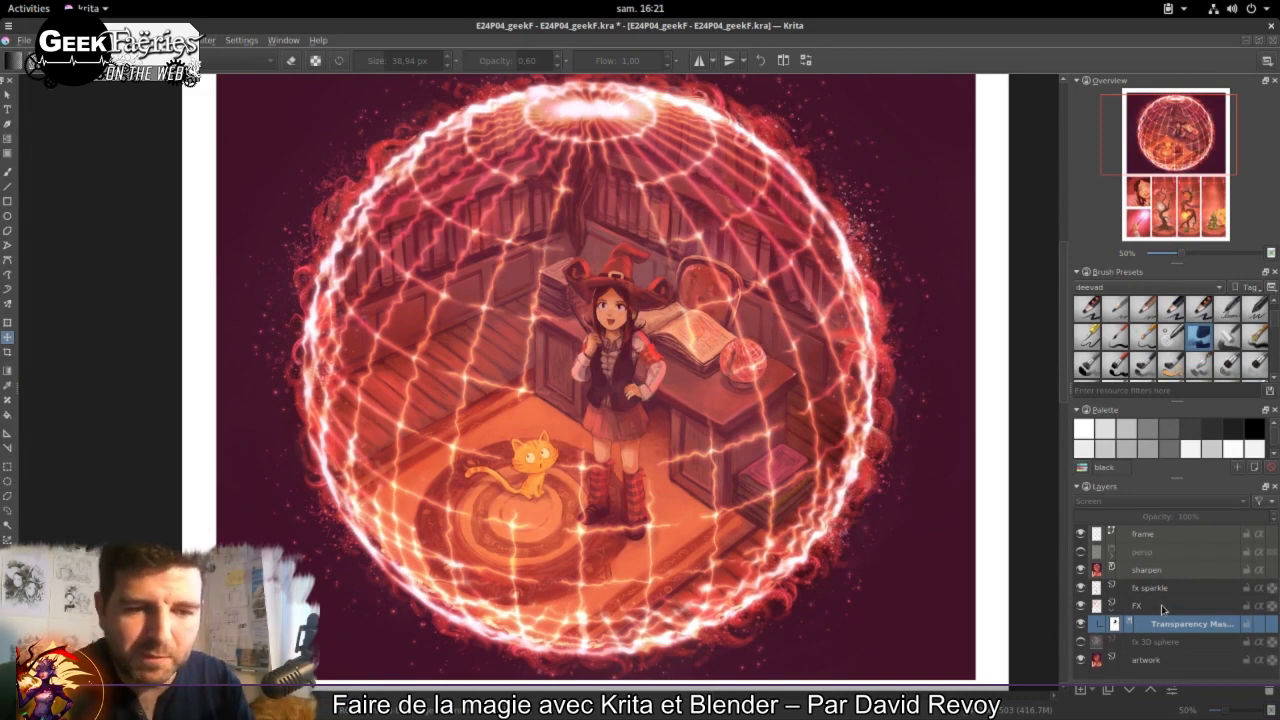
Step: Collapse and select the FX layer, and activate the Brush tool with the 600 px deevad brush preset
{"action": "left_click", "coordinate": [1112, 610]}
{"action": "left_click", "coordinate": [1111, 610]}
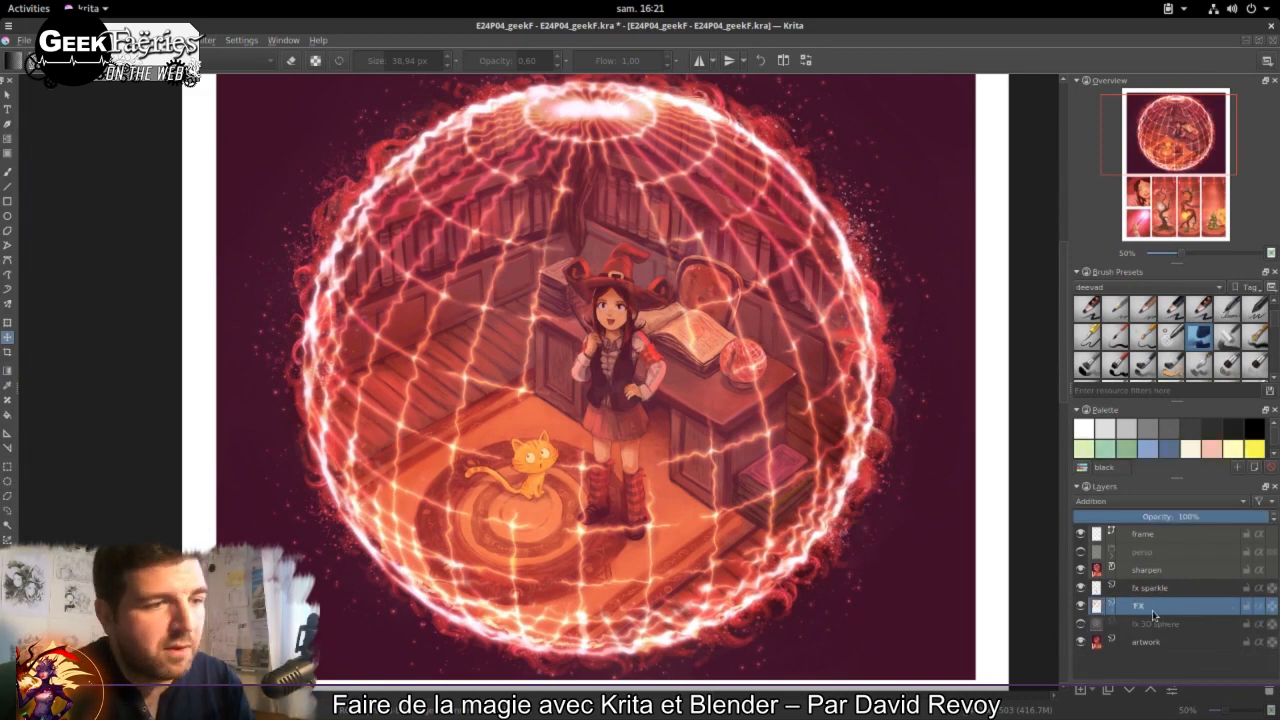
{"action": "mouse_move", "coordinate": [1153, 615]}
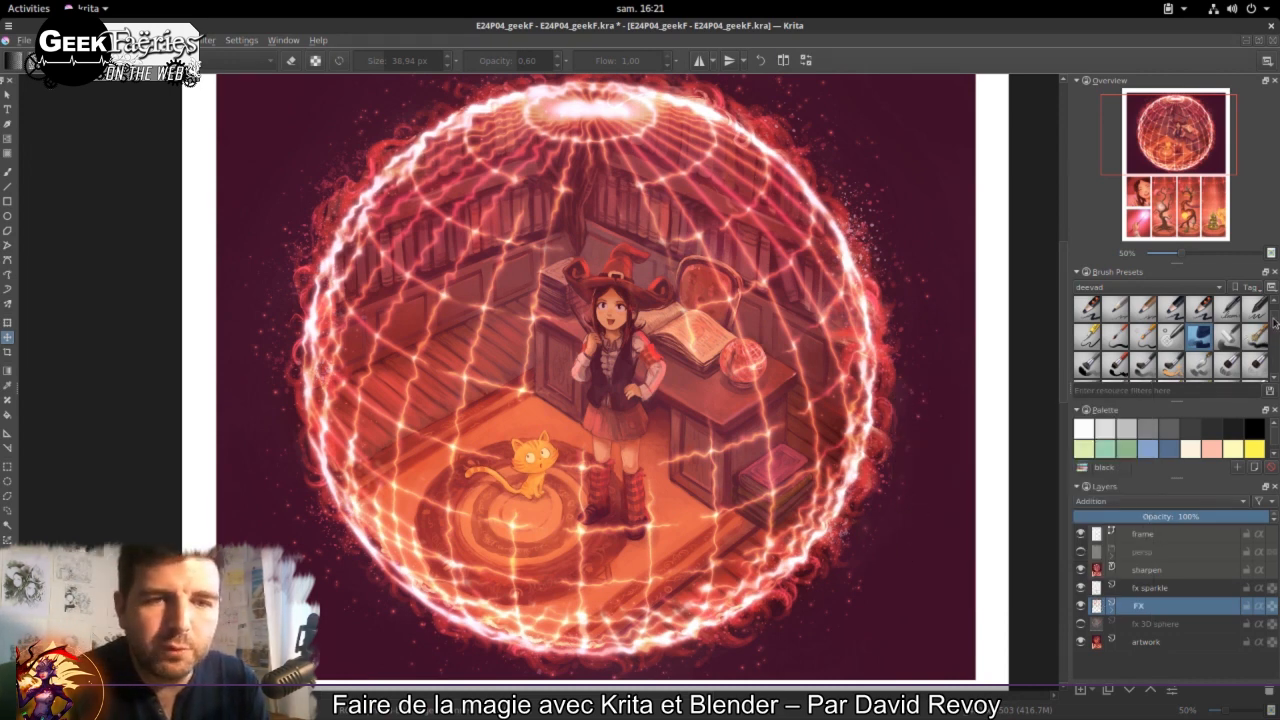
{"action": "scroll", "coordinate": [1273, 338], "scroll_direction": "down", "scroll_amount": 2}
{"action": "scroll", "coordinate": [1273, 342], "scroll_direction": "down", "scroll_amount": 1}
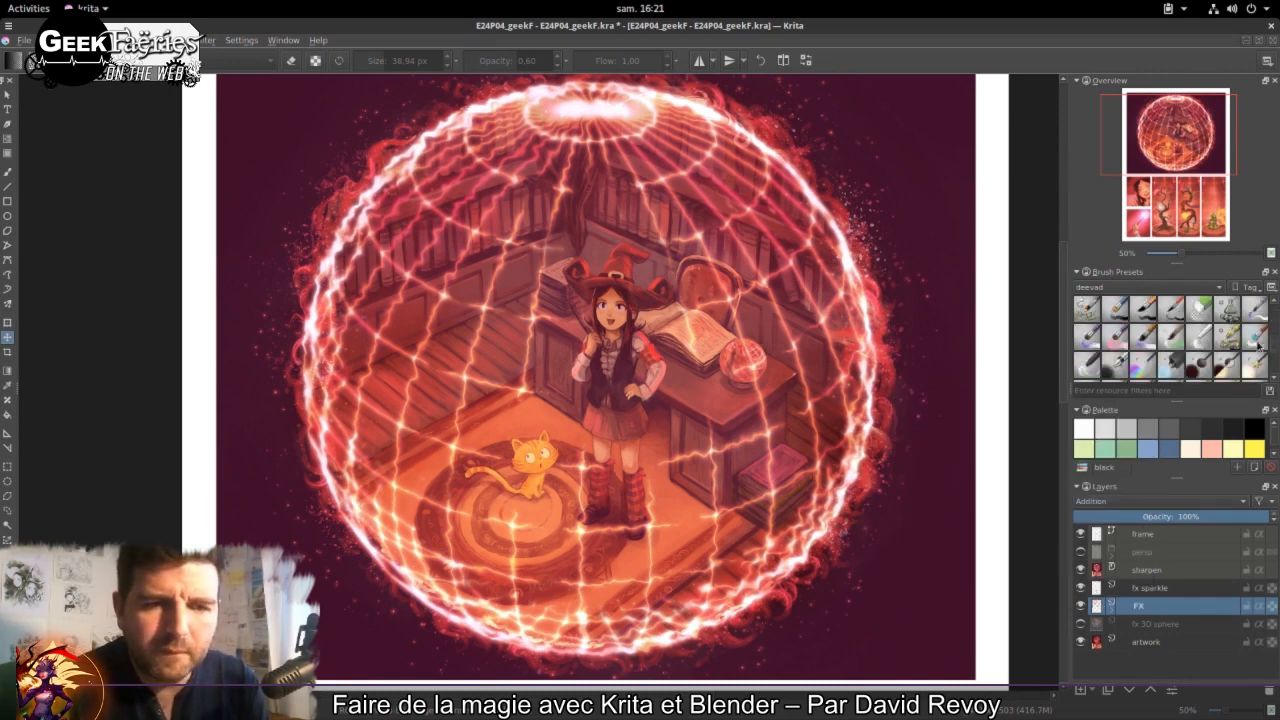
{"action": "left_click", "coordinate": [1115, 365]}
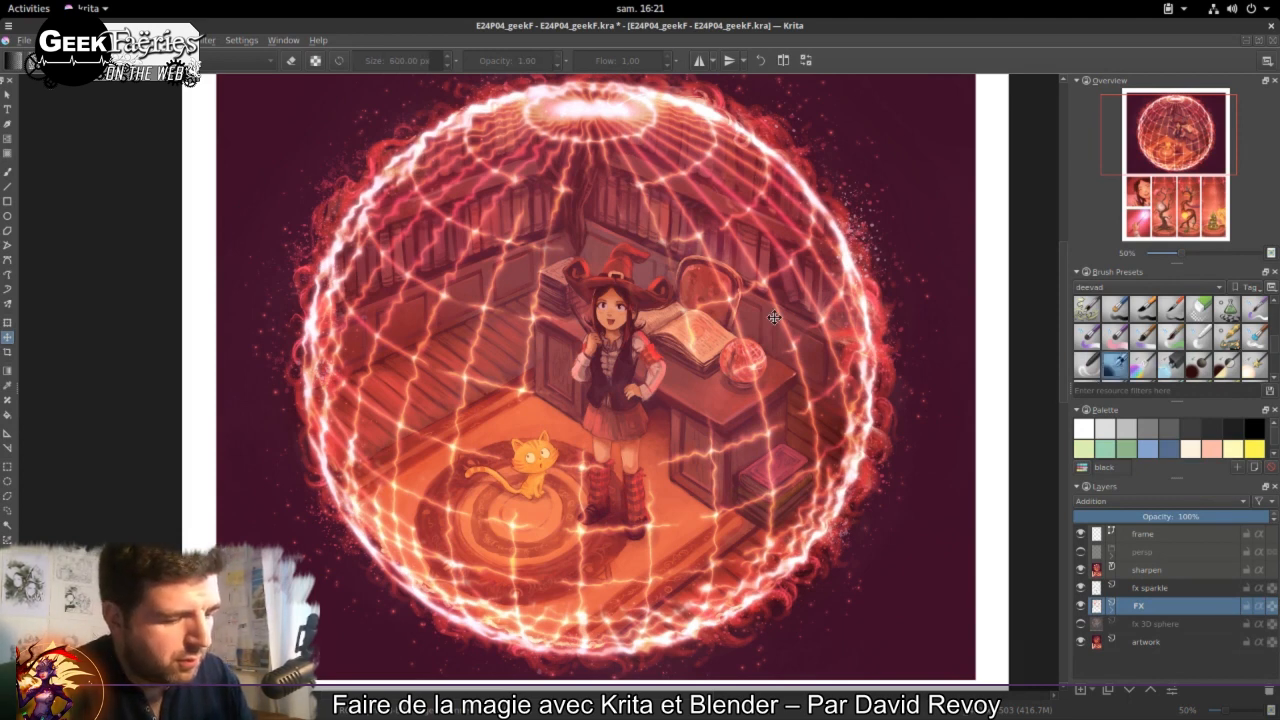
{"action": "key", "text": "b"}
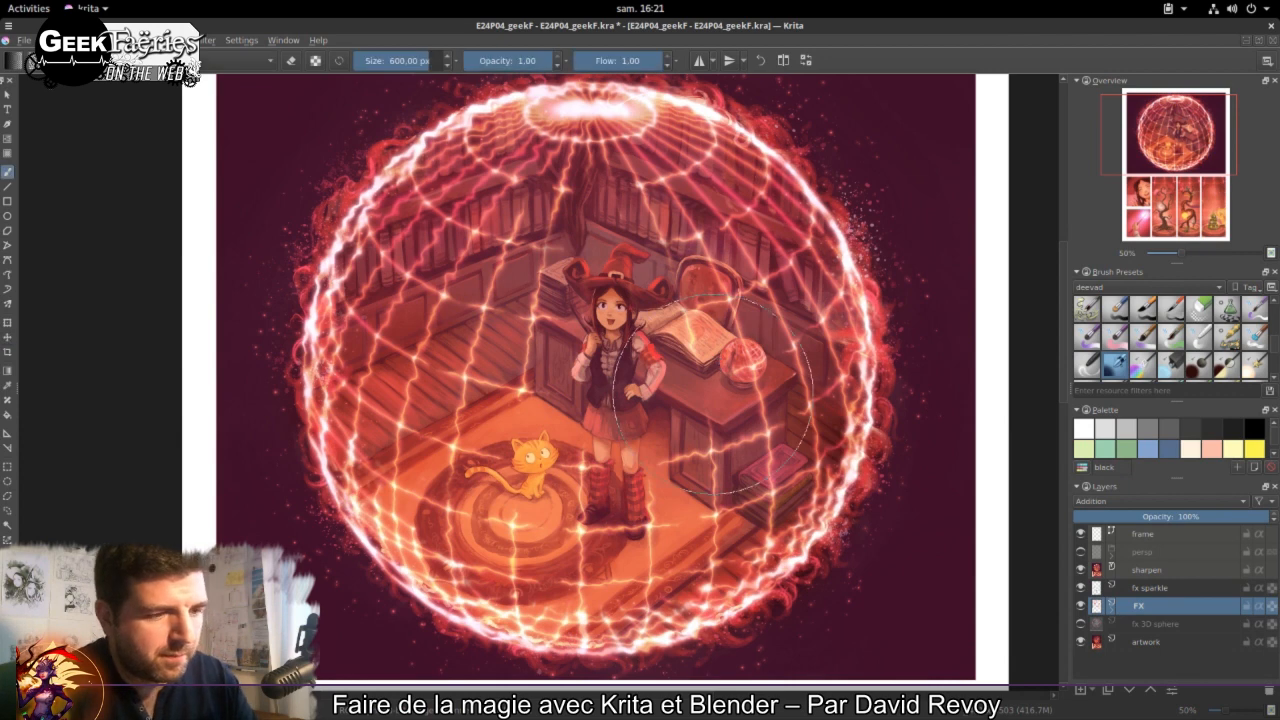
Step: Reduce the brush size to about 20.77 px
{"action": "left_click_drag", "start_coordinate": [697, 361], "coordinate": [580, 363]}
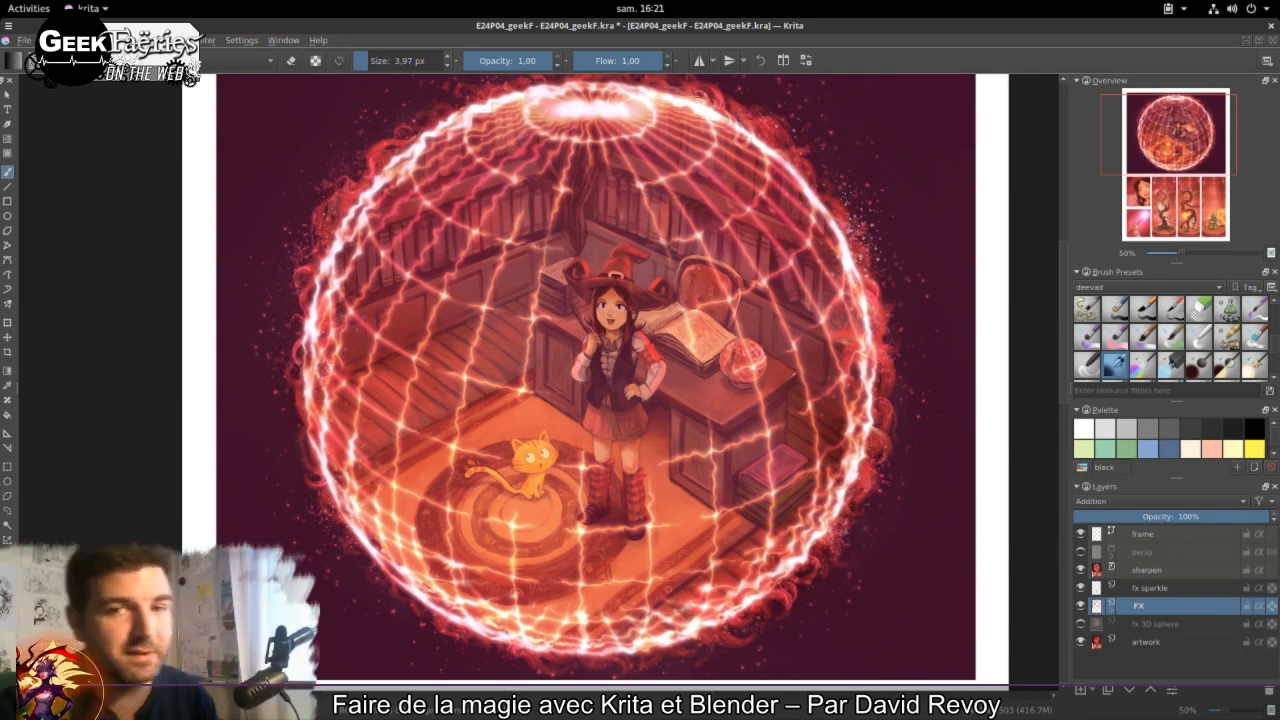
{"action": "left_click", "coordinate": [379, 61]}
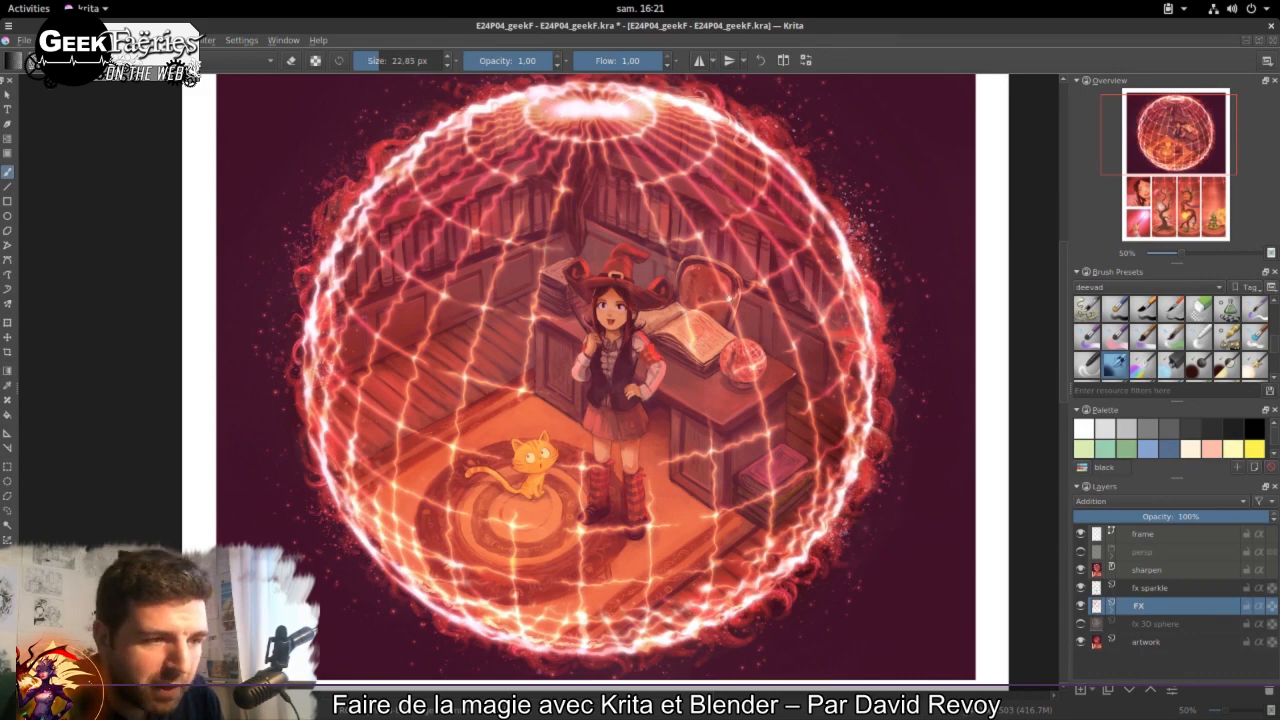
{"action": "mouse_move", "coordinate": [722, 314]}
{"action": "left_mouse_down"}
{"action": "mouse_move", "coordinate": [734, 303]}
{"action": "mouse_move", "coordinate": [706, 330]}
{"action": "mouse_move", "coordinate": [754, 269]}
{"action": "mouse_move", "coordinate": [714, 292]}
{"action": "mouse_move", "coordinate": [725, 256]}
{"action": "mouse_move", "coordinate": [720, 312]}
{"action": "left_mouse_up"}
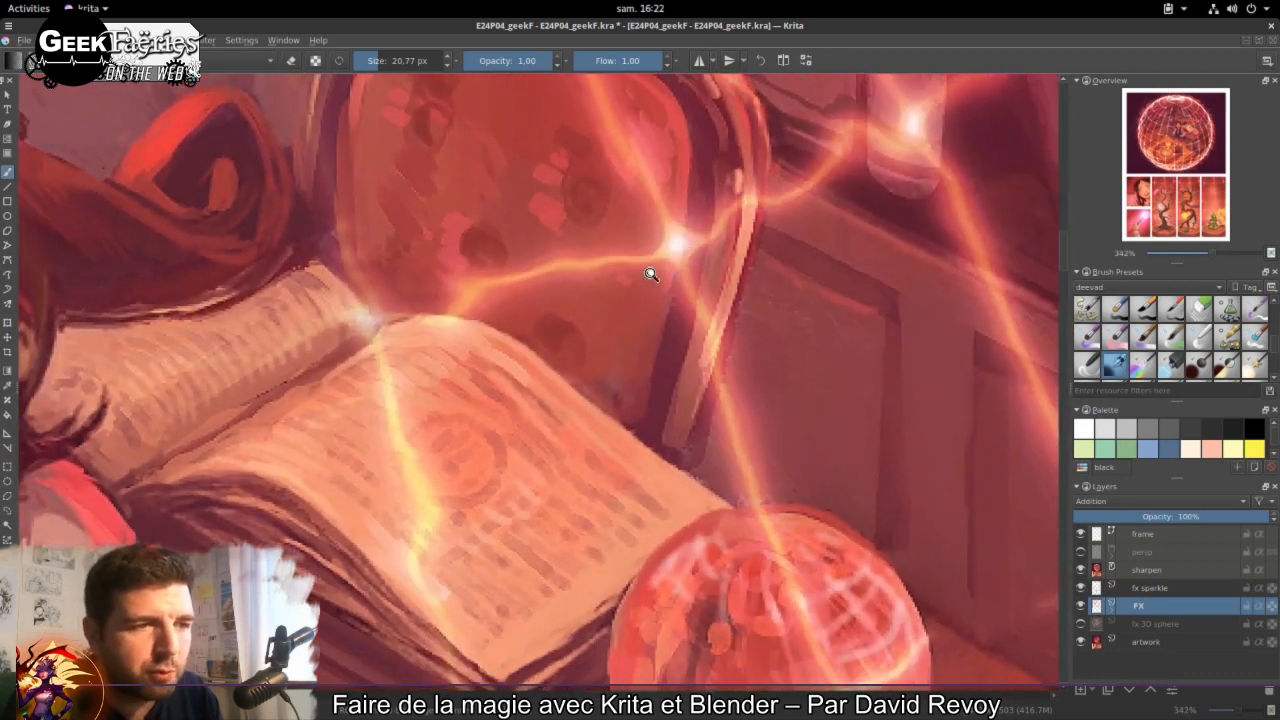
Step: Sample colors from the chair back and the bright energy node beside it
{"action": "left_click_drag", "start_coordinate": [651, 275], "coordinate": [600, 206]}
{"action": "left_click", "coordinate": [608, 193], "text": "ctrl"}
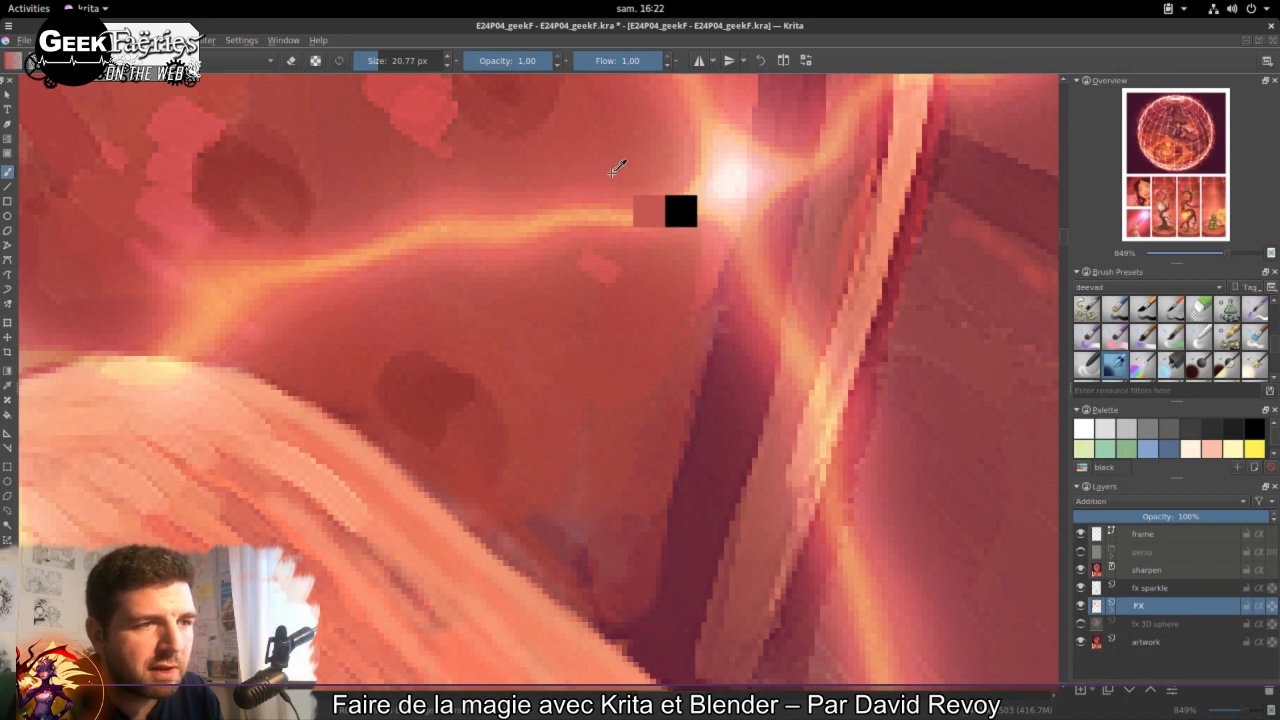
{"action": "left_click", "coordinate": [610, 158], "text": "ctrl"}
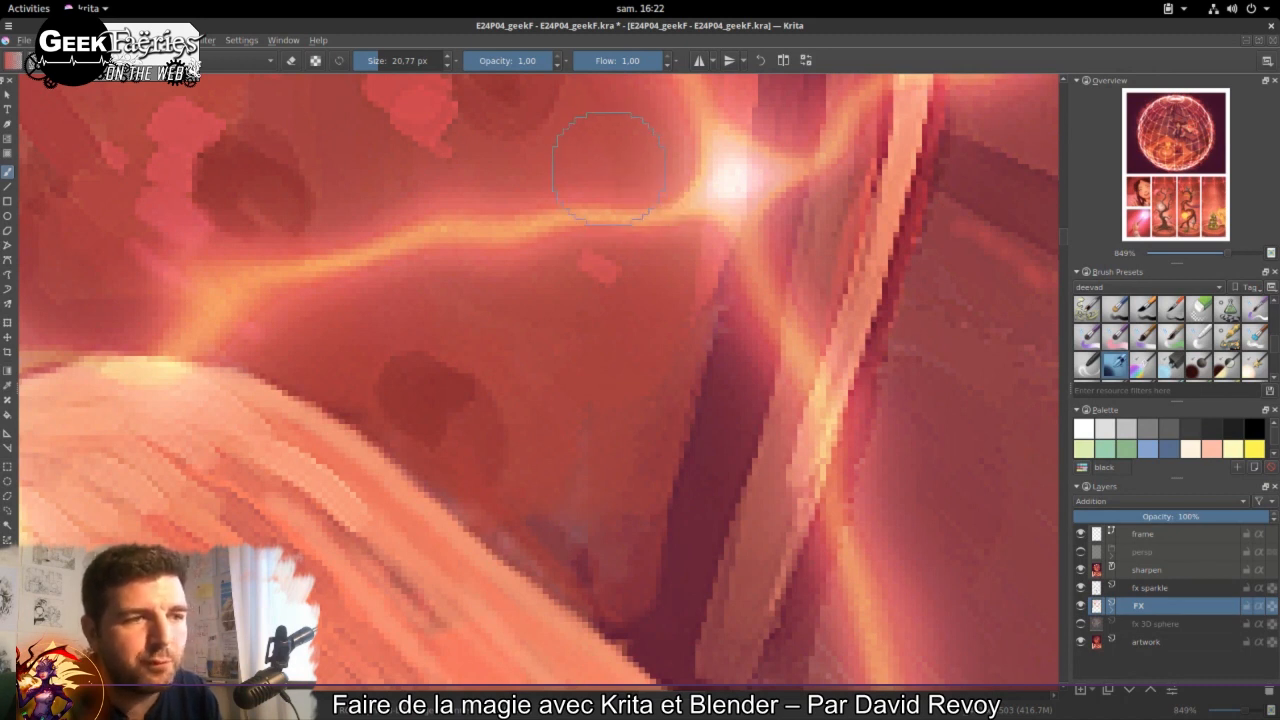
{"action": "left_click", "coordinate": [714, 151], "text": "ctrl"}
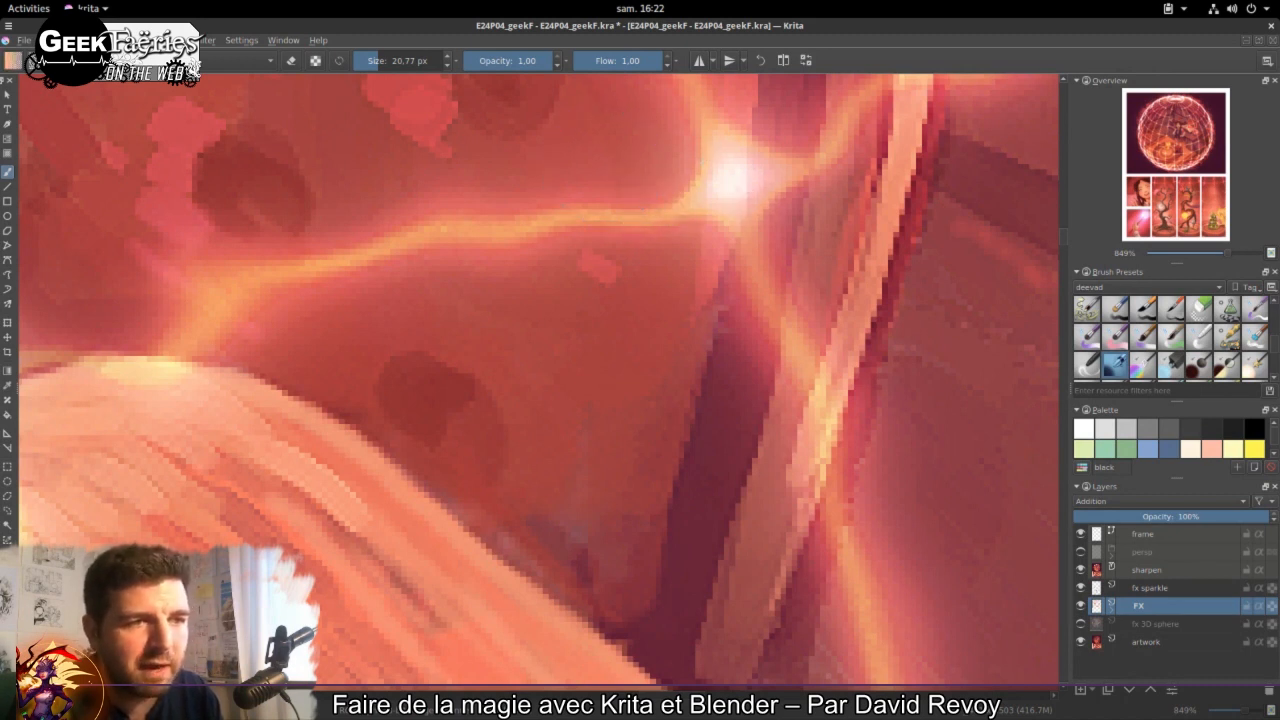
{"action": "left_click", "coordinate": [718, 158], "text": "ctrl"}
{"action": "left_click", "coordinate": [711, 157], "text": "ctrl"}
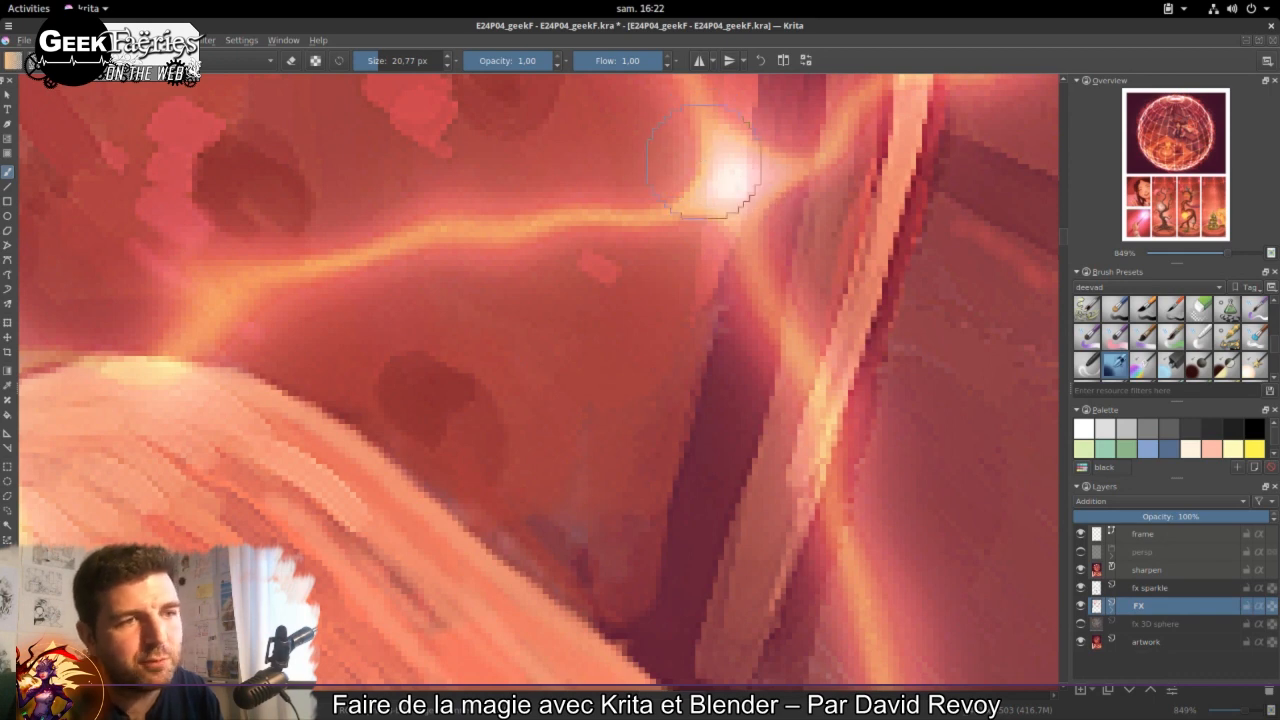
Step: Isolate the FX layer to examine the raw colors of its energy lines, and end the isolation
{"action": "right_click", "coordinate": [1134, 606]}
{"action": "left_click", "coordinate": [1115, 587]}
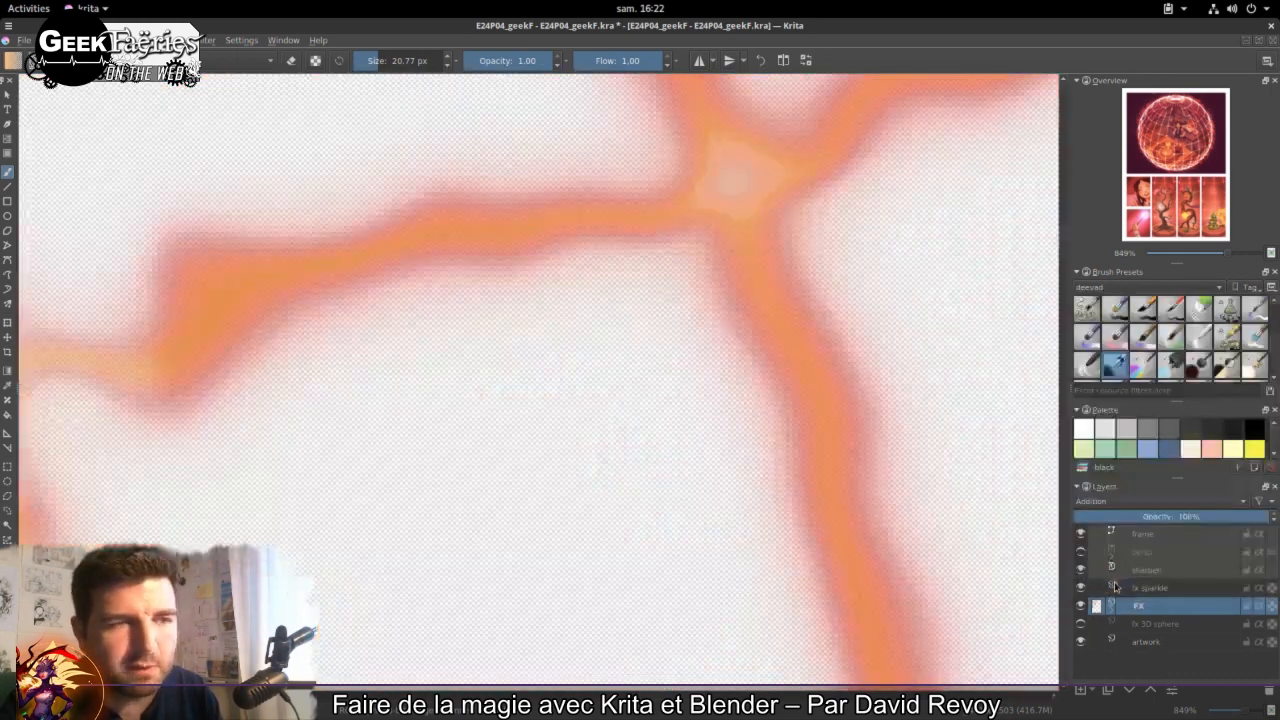
{"action": "scroll", "coordinate": [696, 190], "scroll_direction": "up", "scroll_amount": 2}
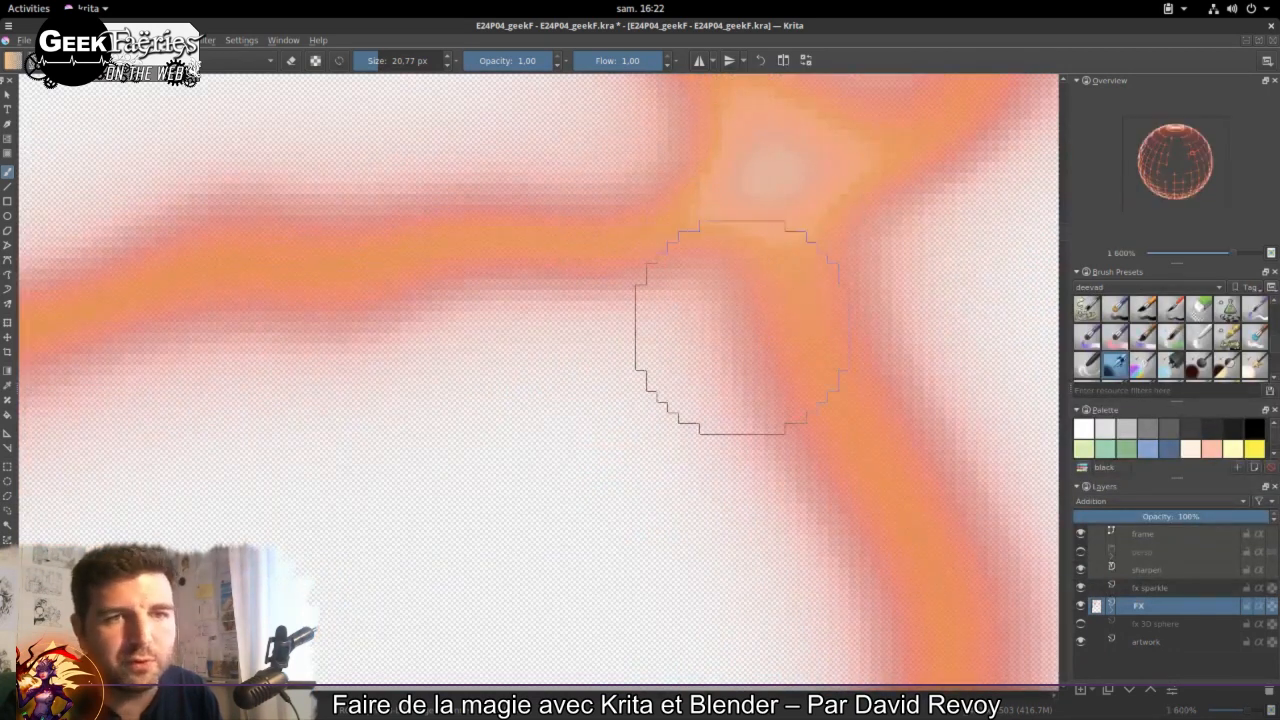
{"action": "scroll", "coordinate": [634, 349], "scroll_direction": "down", "scroll_amount": 8}
{"action": "scroll", "coordinate": [663, 357], "scroll_direction": "up", "scroll_amount": 3}
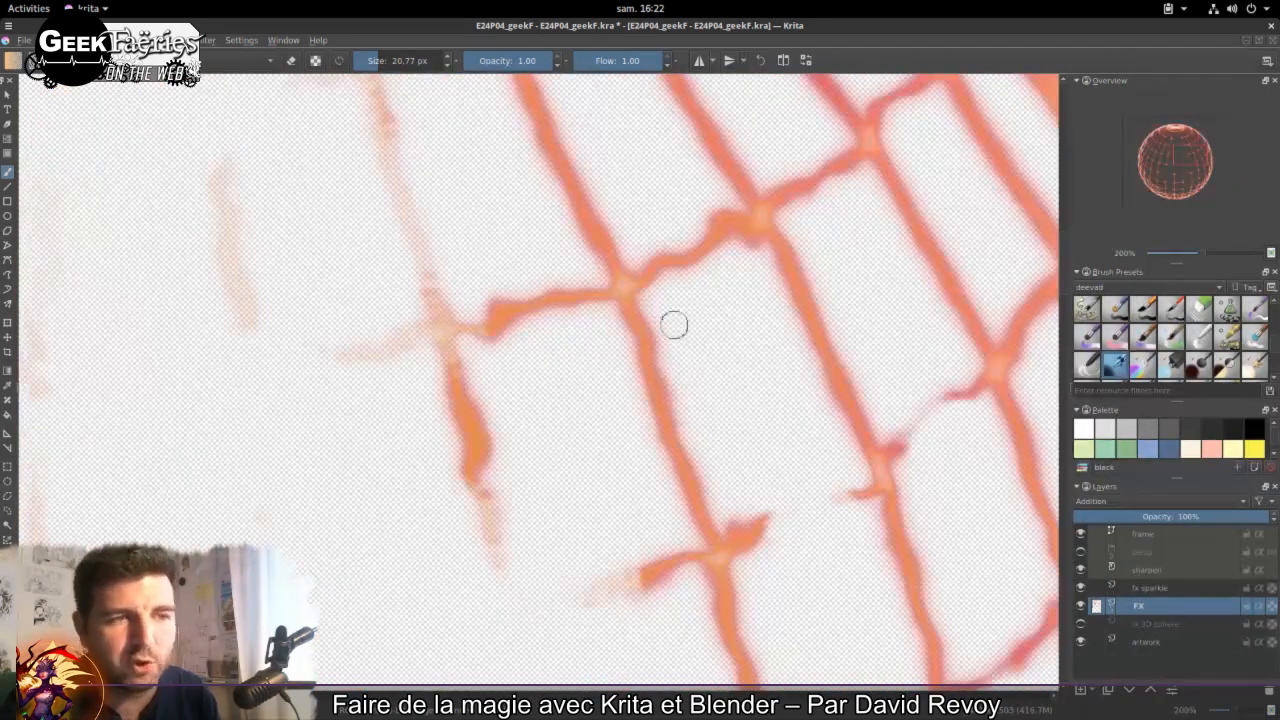
{"action": "right_click", "coordinate": [1166, 611]}
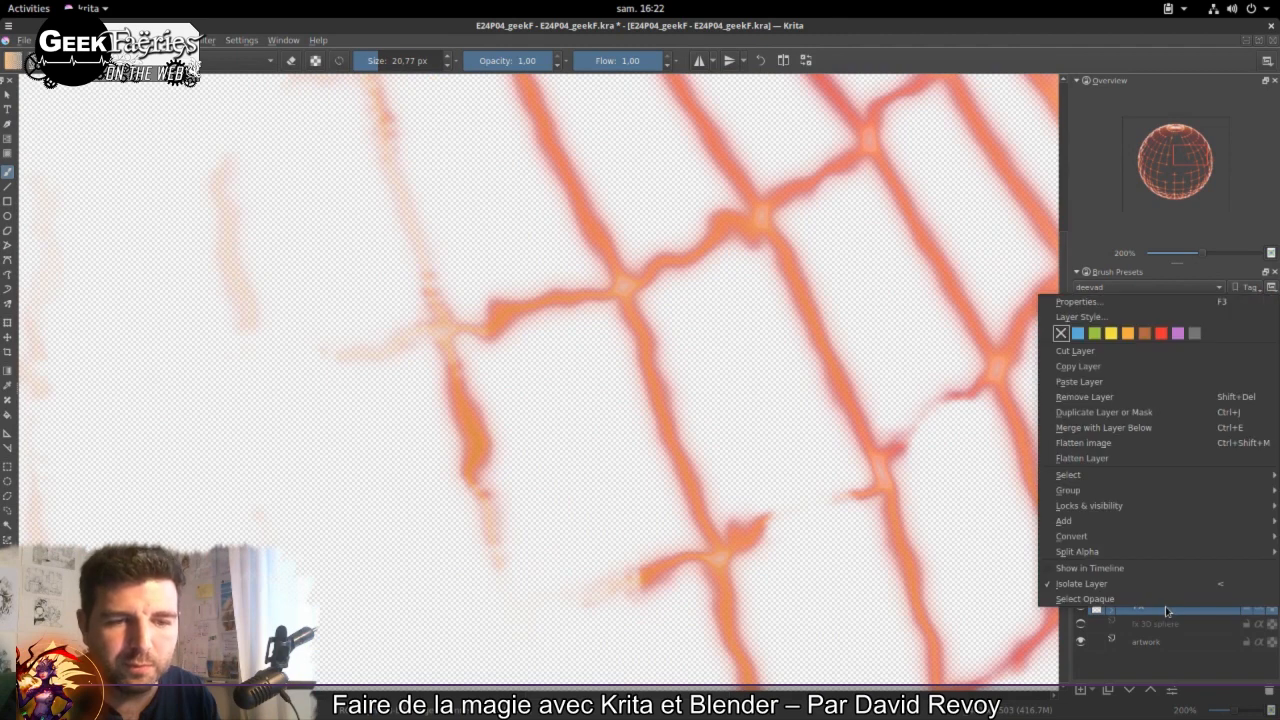
{"action": "left_click", "coordinate": [1100, 585]}
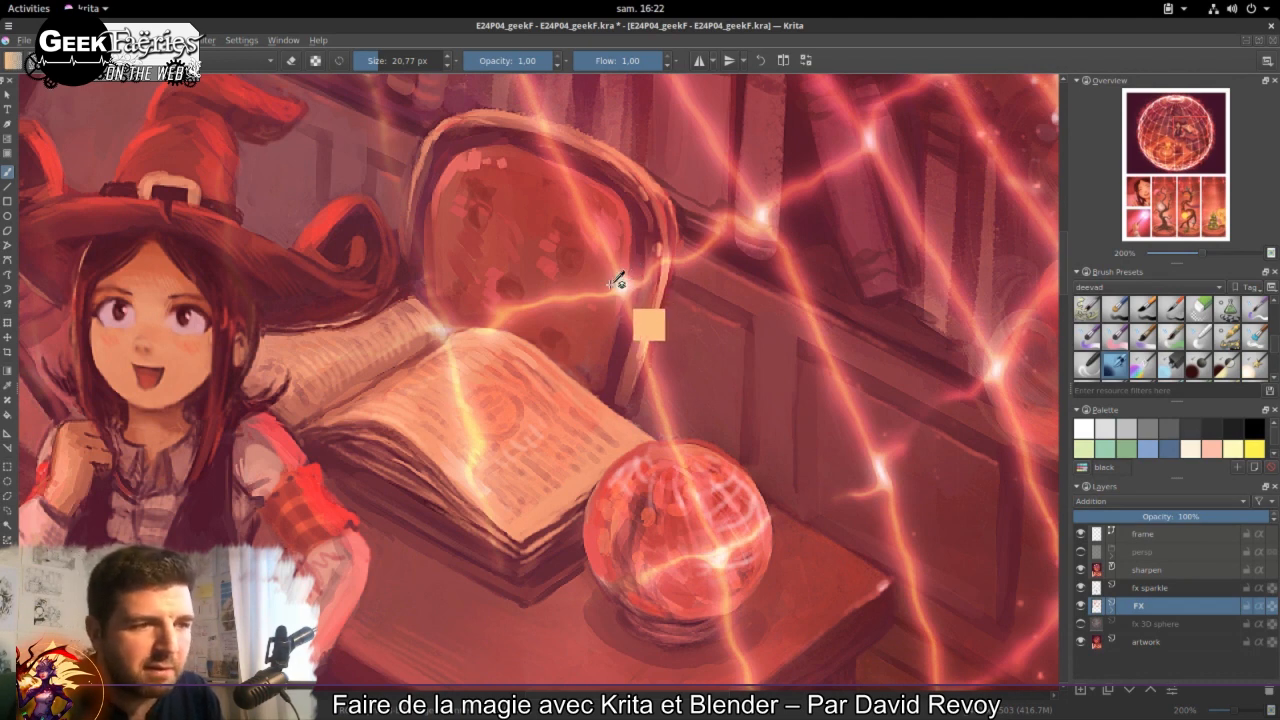
Step: Sample the light orange-pink glow from the energy node on the chair back, and set the brush size to about 5.81 px
{"action": "left_click", "coordinate": [623, 282], "text": "ctrl"}
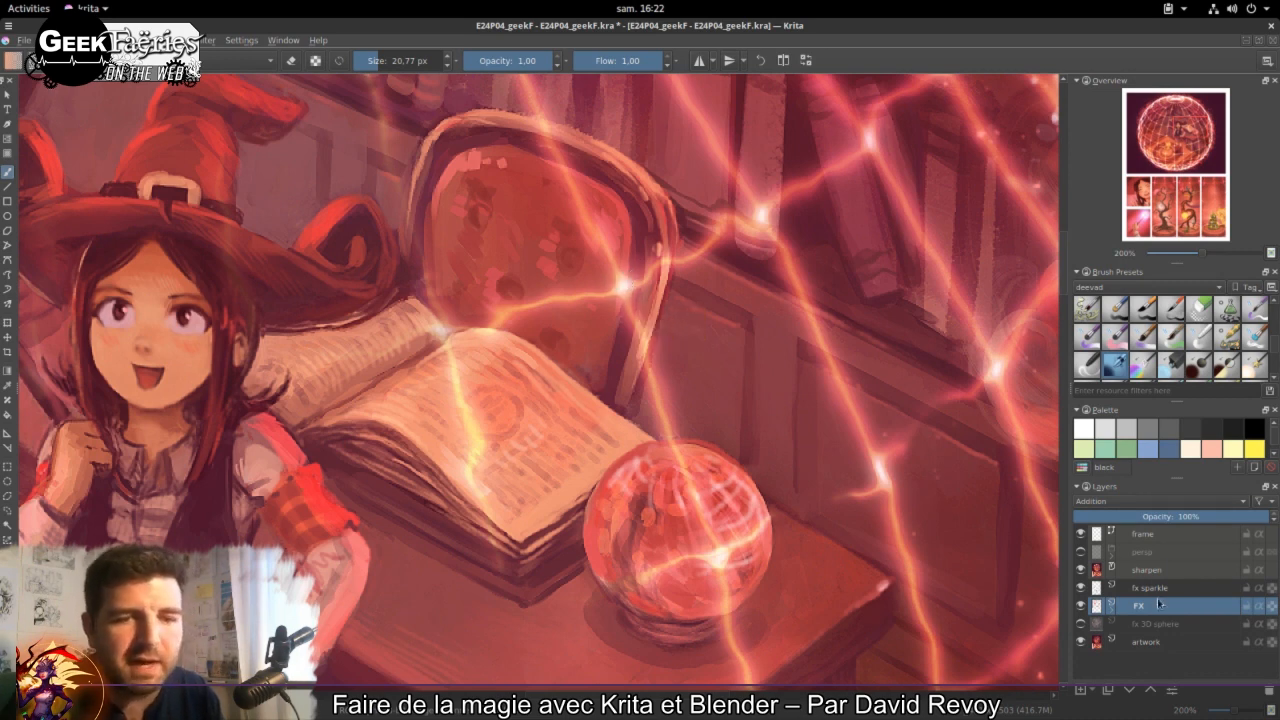
{"action": "left_click", "coordinate": [616, 270], "text": "ctrl"}
{"action": "left_click", "coordinate": [618, 278], "text": "ctrl"}
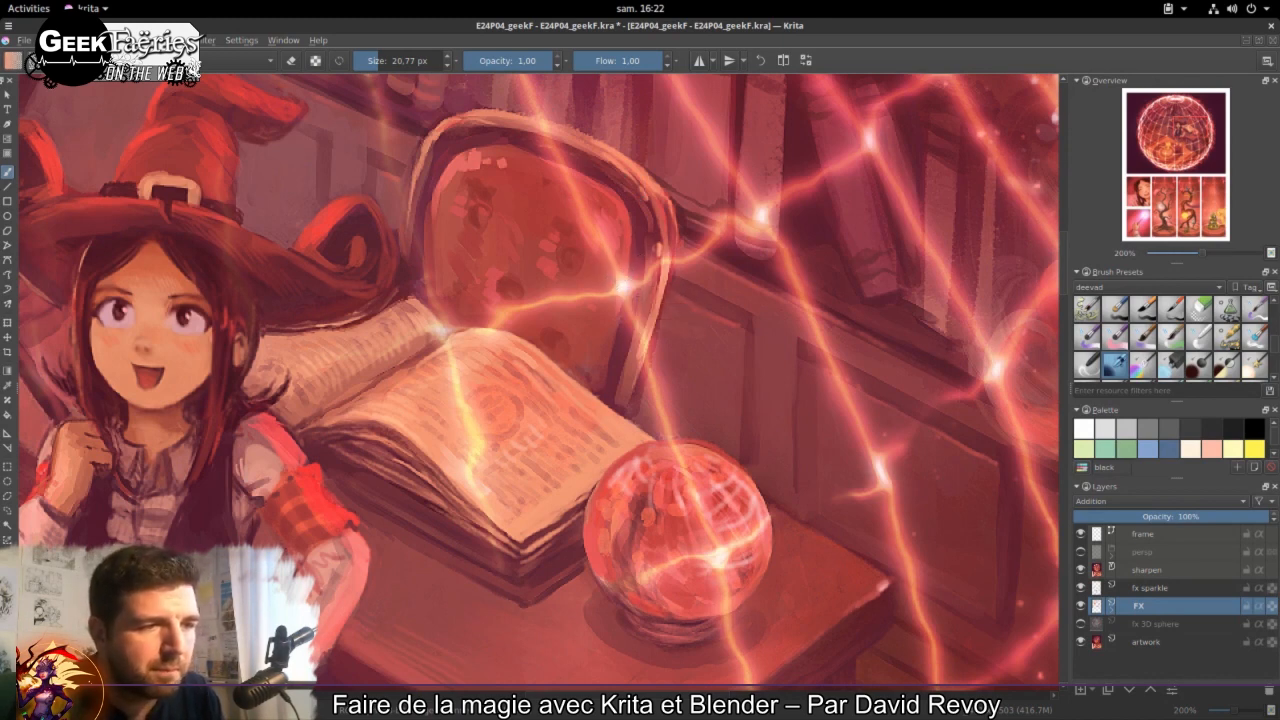
{"action": "mouse_move", "coordinate": [648, 264]}
{"action": "left_mouse_down"}
{"action": "mouse_move", "coordinate": [620, 264]}
{"action": "mouse_move", "coordinate": [659, 258]}
{"action": "left_mouse_up"}
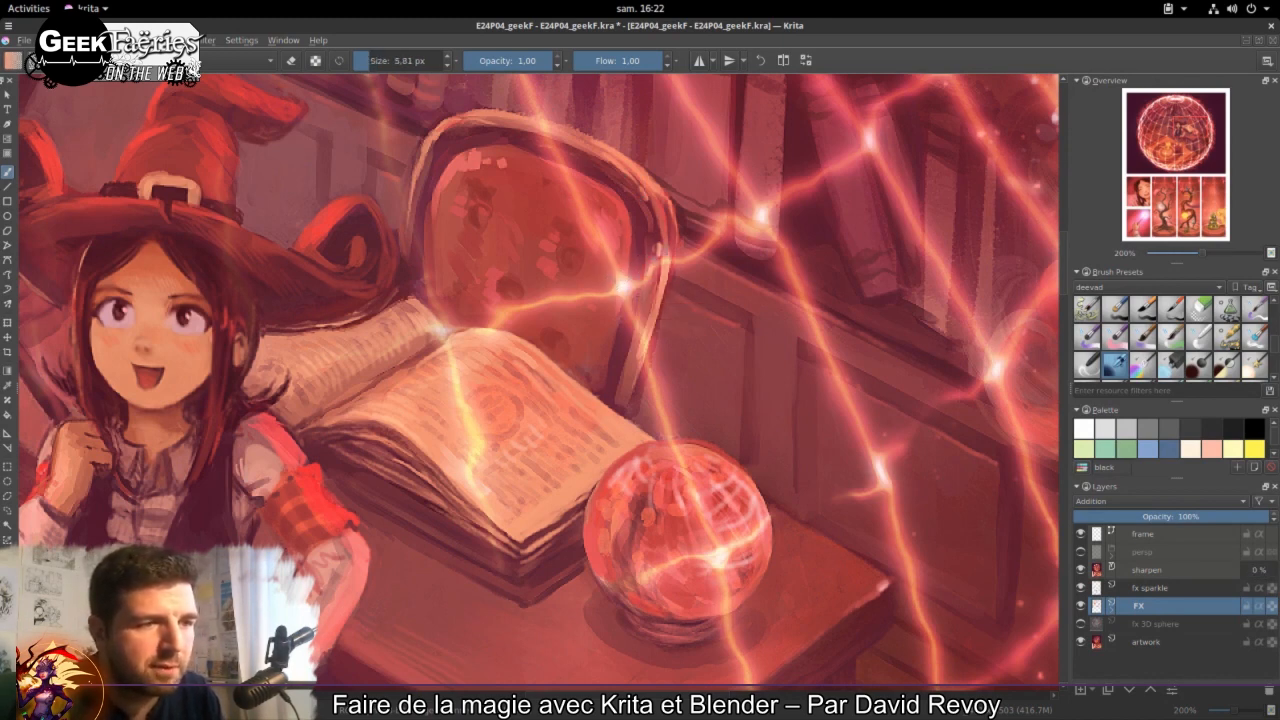
Step: Set the brush opacity to 0.62 and paint a thin curling energy wisp beside the chair back, sampling a glow color nearby
{"action": "left_click", "coordinate": [519, 62]}
{"action": "left_click_drag", "start_coordinate": [691, 237], "coordinate": [688, 236]}
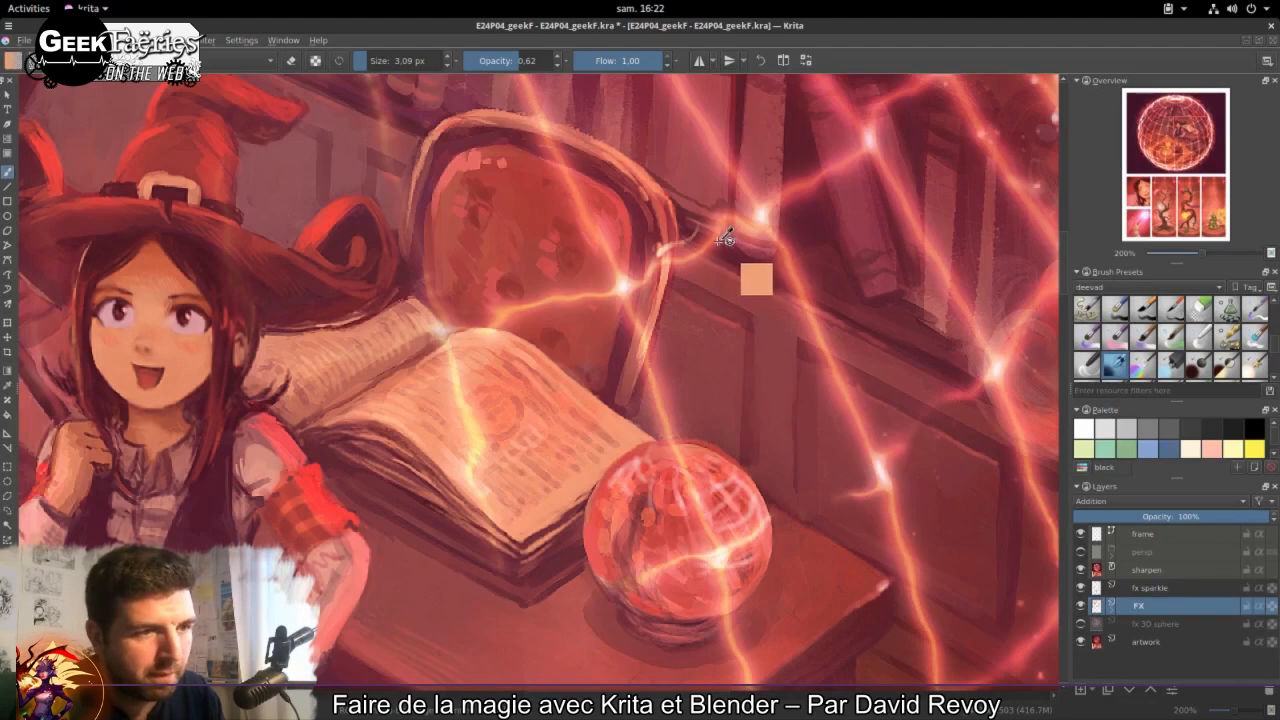
{"action": "left_click", "coordinate": [752, 272], "text": "ctrl"}
{"action": "mouse_move", "coordinate": [690, 230]}
{"action": "left_mouse_down"}
{"action": "mouse_move", "coordinate": [663, 249]}
{"action": "mouse_move", "coordinate": [698, 224]}
{"action": "mouse_move", "coordinate": [700, 196]}
{"action": "mouse_move", "coordinate": [680, 175]}
{"action": "mouse_move", "coordinate": [694, 163]}
{"action": "left_mouse_up"}
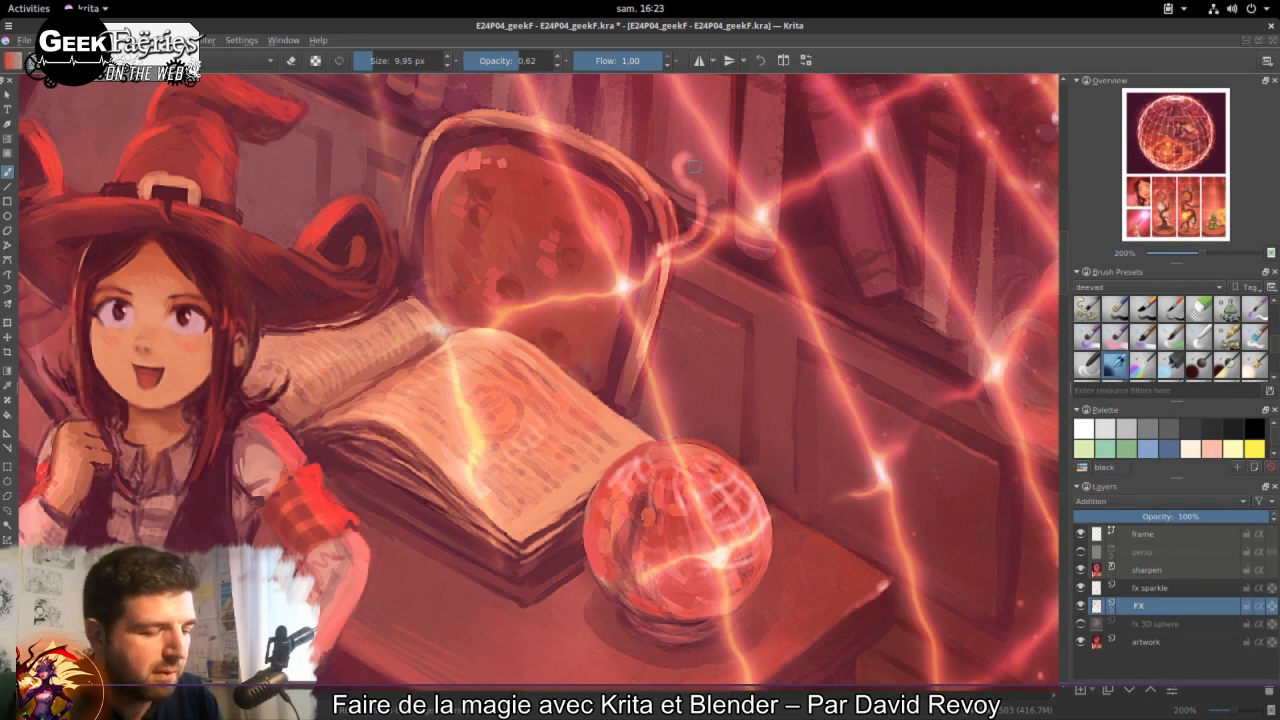
Step: Partly erase the curling wisp beside the chair with the brush in eraser mode, and enlarge the brush to about 13.64 px
{"action": "key", "text": "e"}
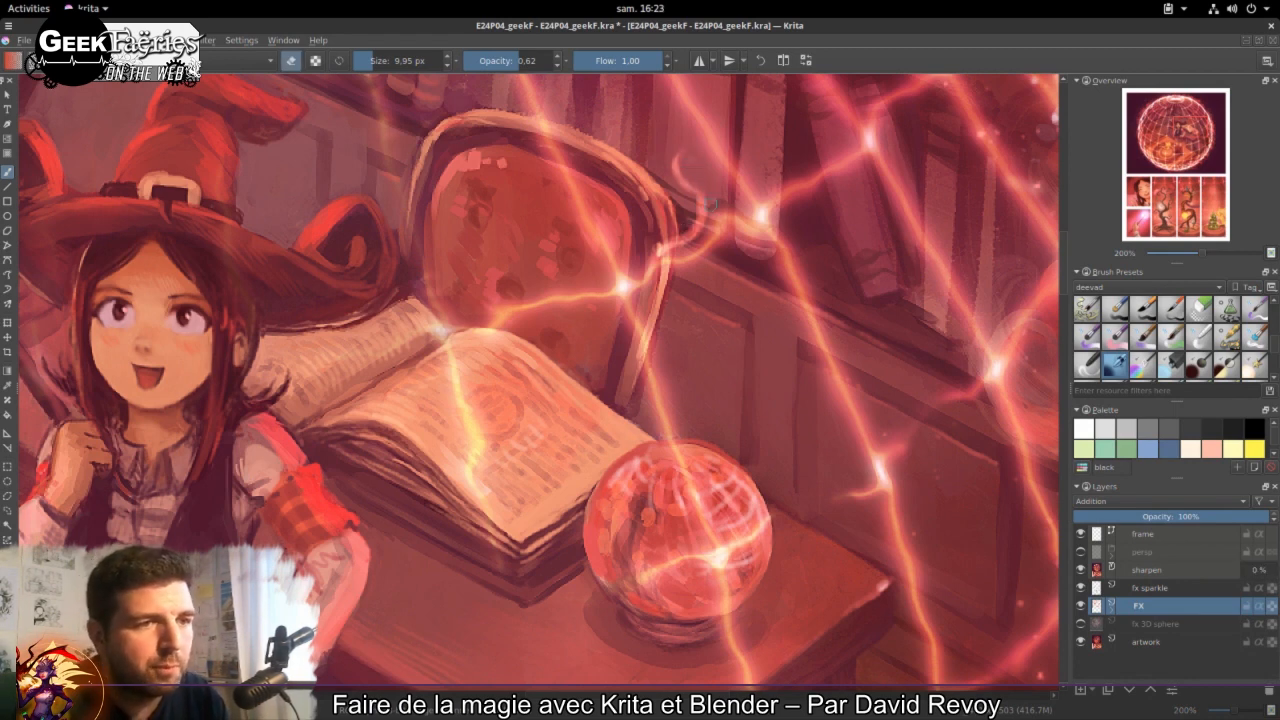
{"action": "left_click_drag", "start_coordinate": [735, 223], "coordinate": [752, 314]}
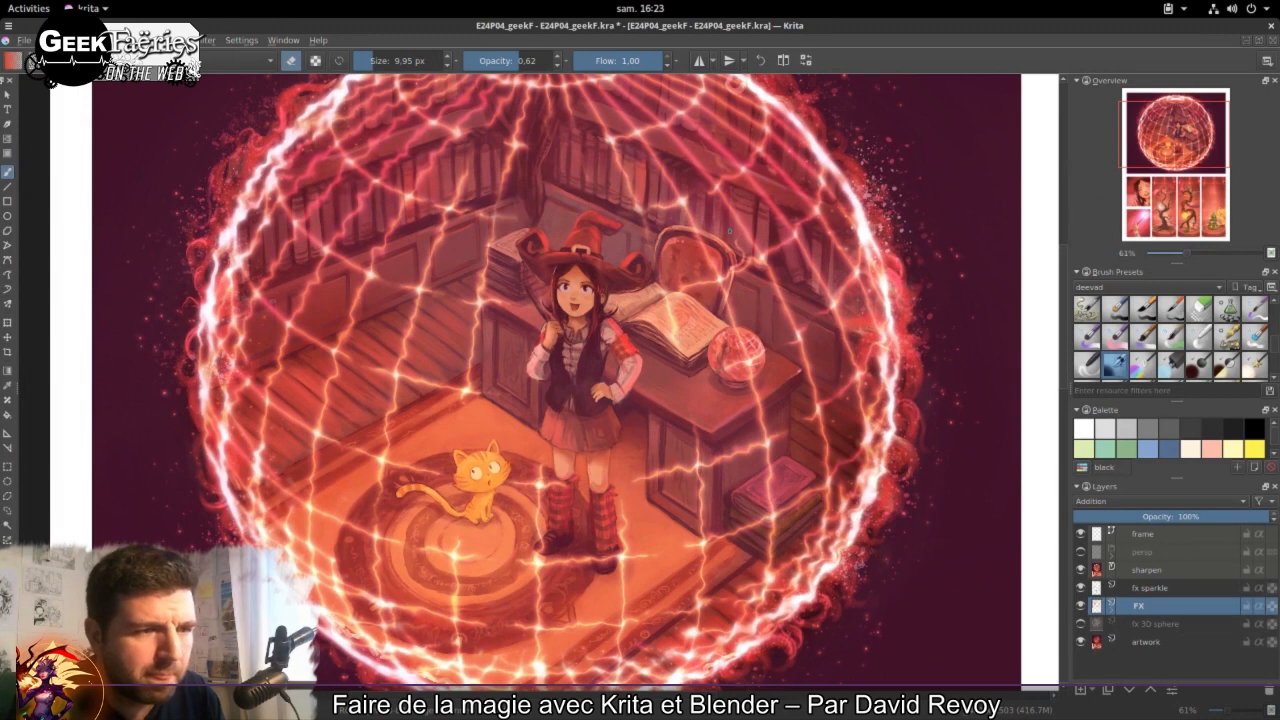
{"action": "key", "text": "bracketright"}
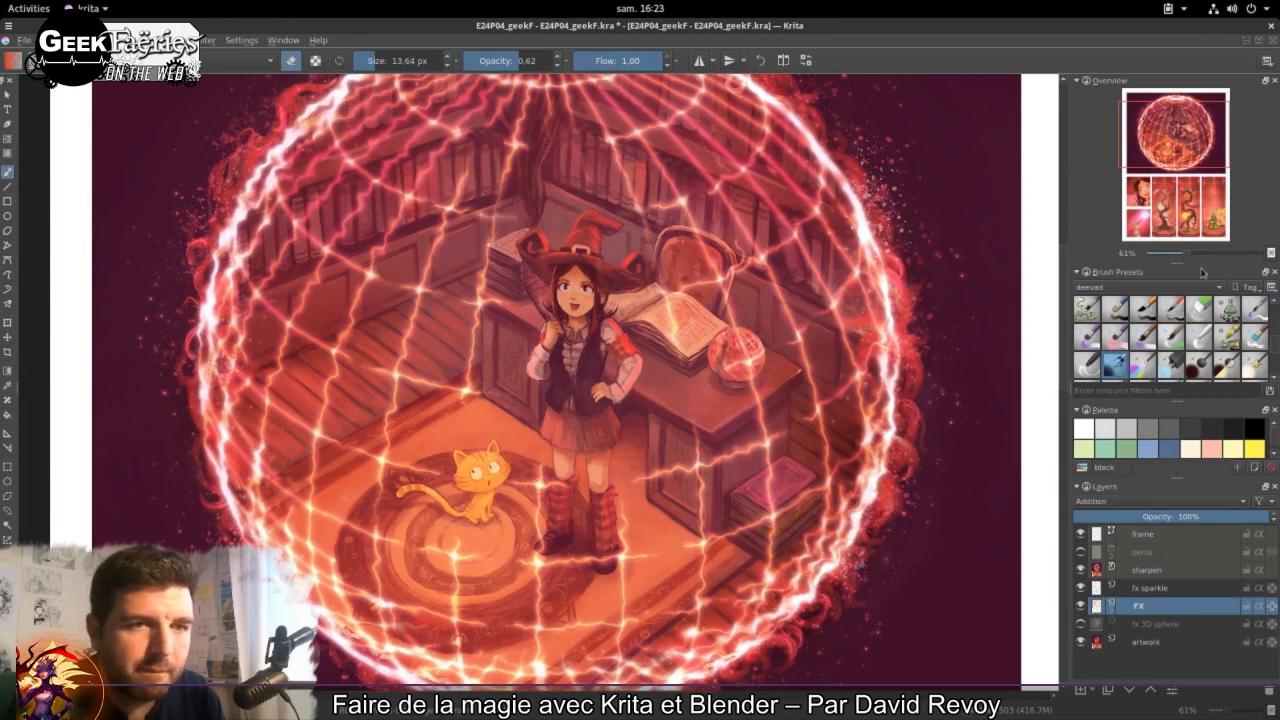
Step: Try the deevad-drawing-2018 workspace, and switch to the deevad-default workspace with its large color selector
{"action": "left_click", "coordinate": [1267, 62]}
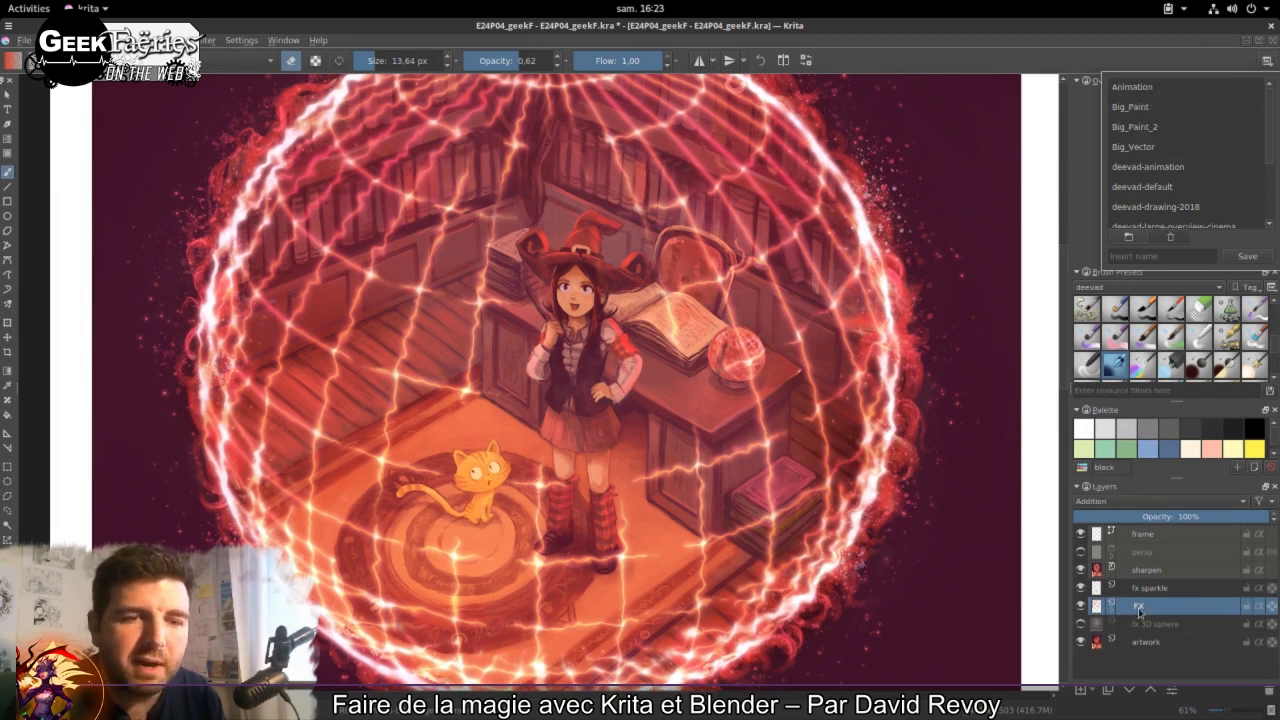
{"action": "left_click", "coordinate": [1186, 209]}
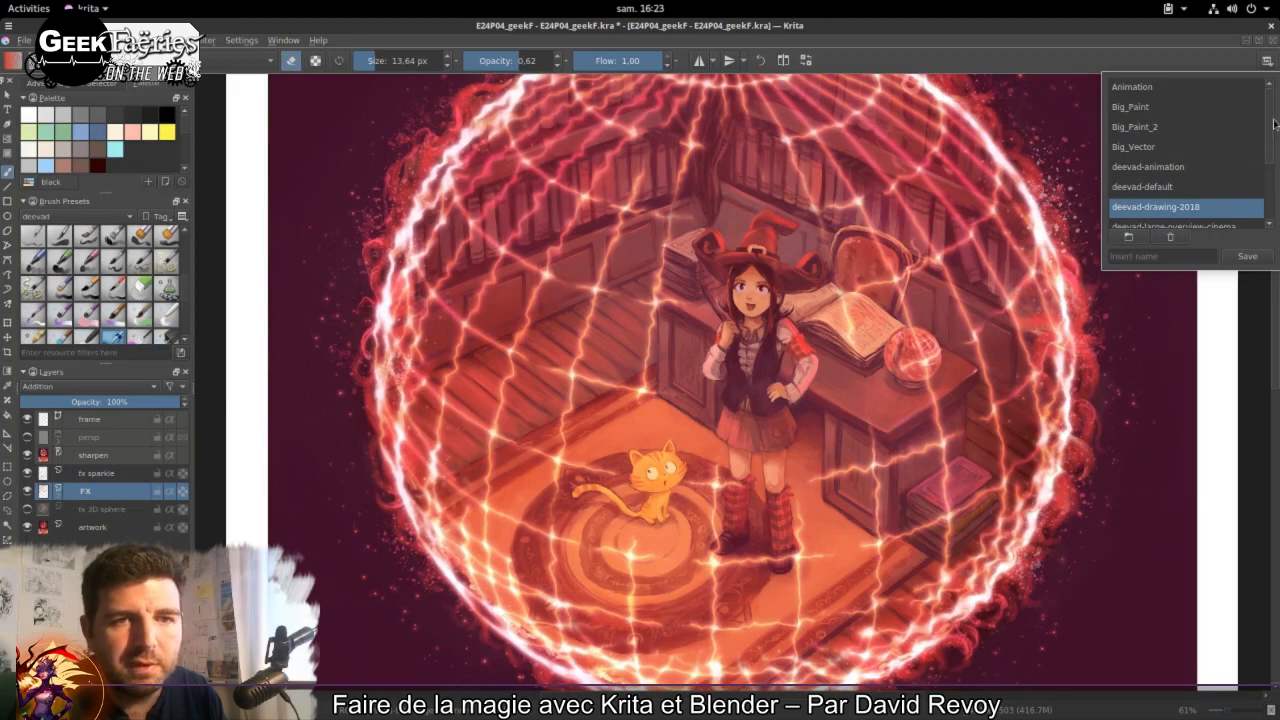
{"action": "scroll", "coordinate": [1260, 135], "scroll_direction": "down", "scroll_amount": 2}
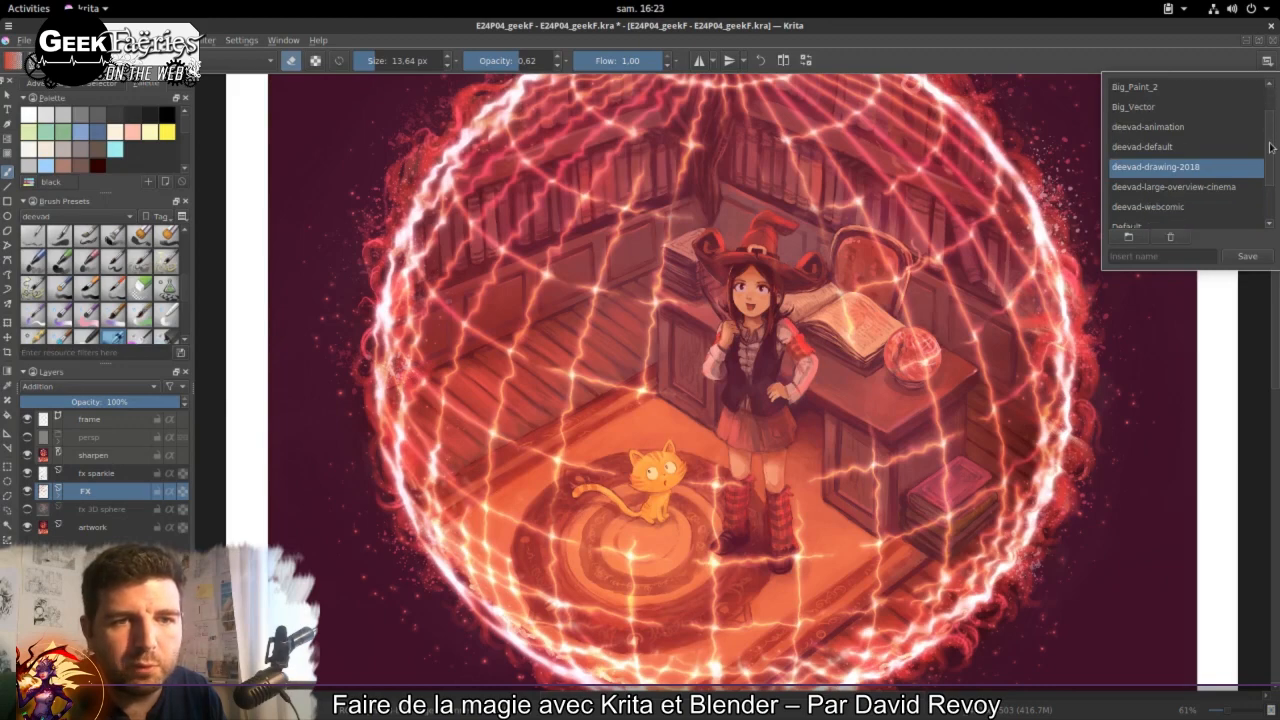
{"action": "left_click", "coordinate": [1176, 150]}
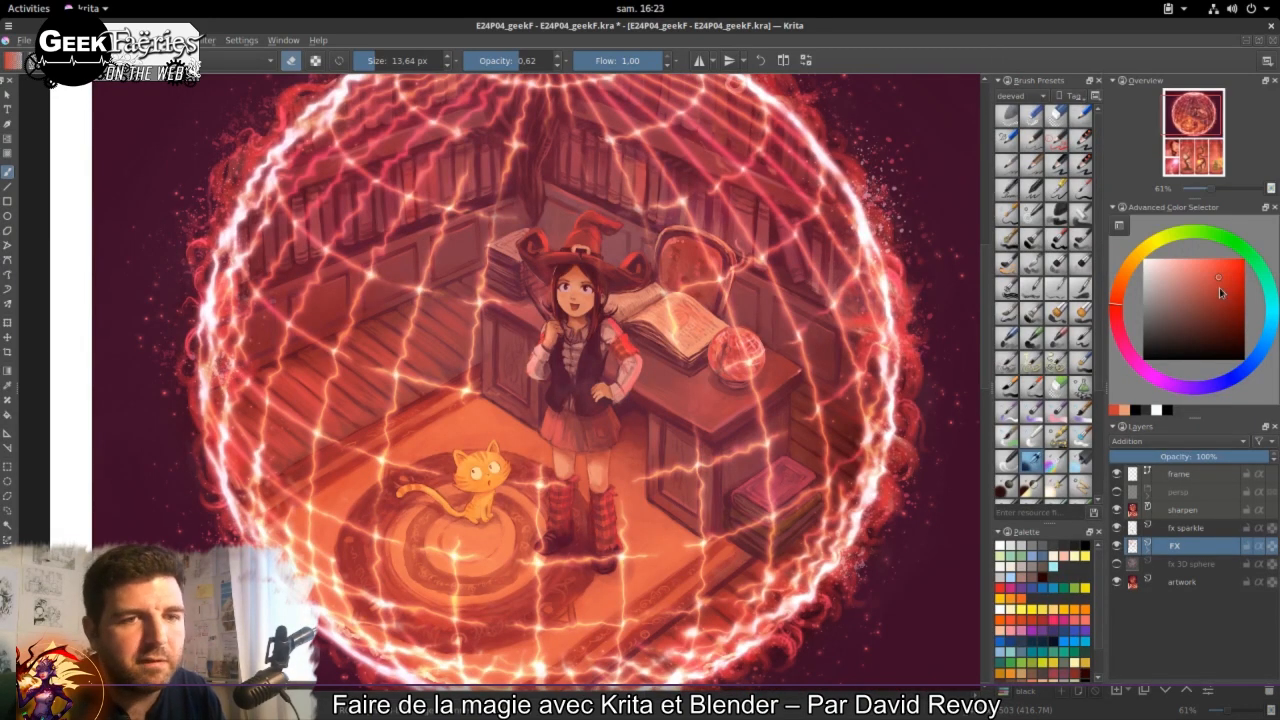
Step: Paint small glow dabs on the FX layer to the right of the chair, going from dark red to brighter and lighter orange
{"action": "left_click", "coordinate": [1221, 315]}
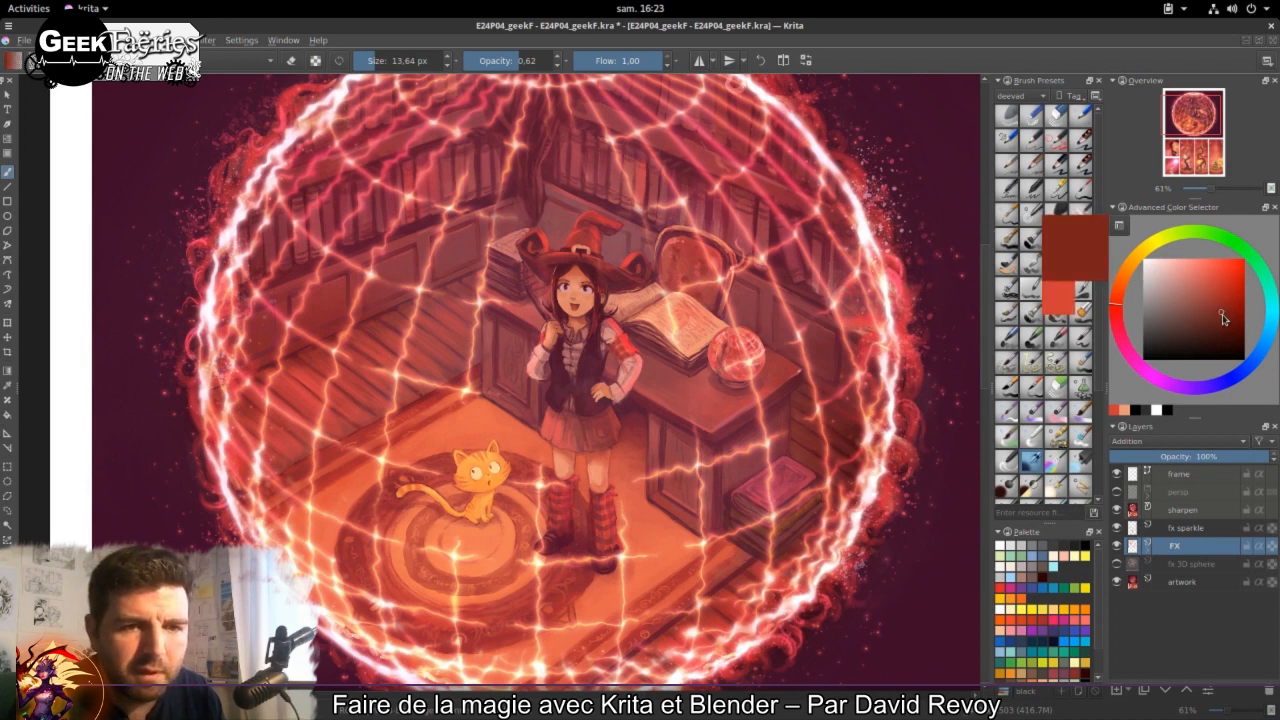
{"action": "left_click_drag", "start_coordinate": [770, 249], "coordinate": [775, 249]}
{"action": "left_click_drag", "start_coordinate": [771, 248], "coordinate": [769, 242]}
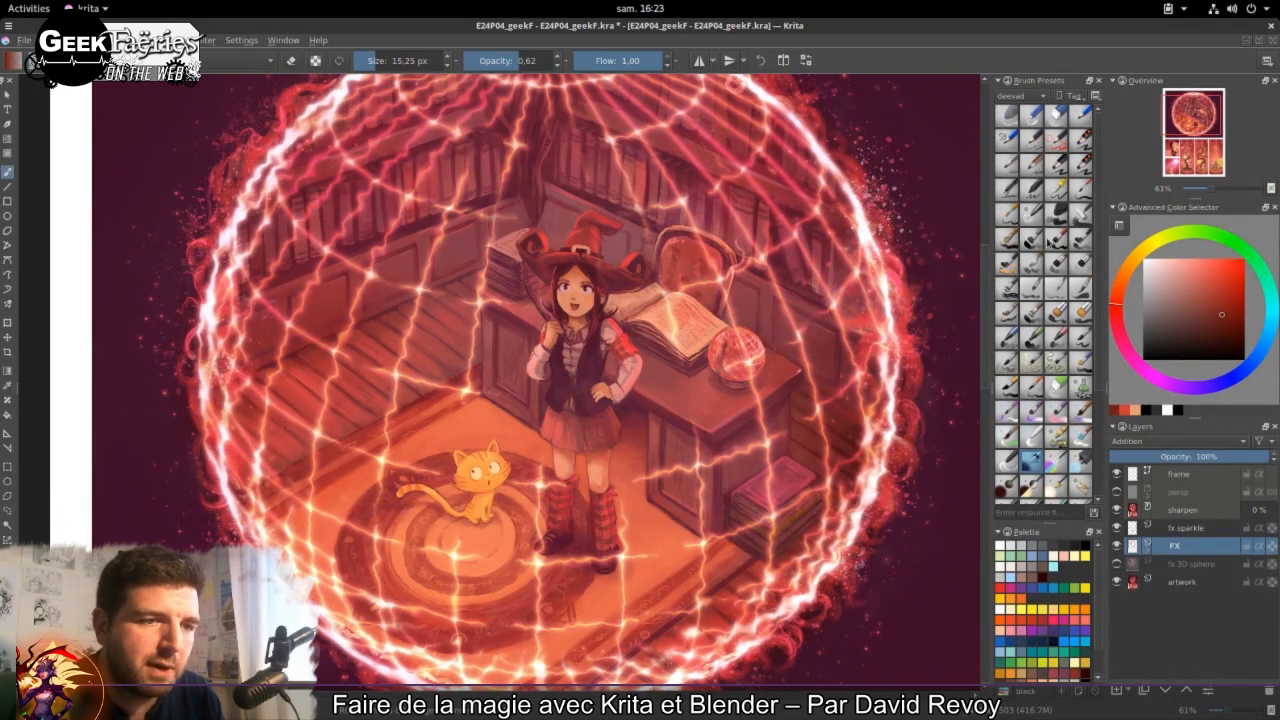
{"action": "left_click_drag", "start_coordinate": [1207, 287], "coordinate": [1215, 271]}
{"action": "left_click", "coordinate": [1125, 280]}
{"action": "left_click_drag", "start_coordinate": [822, 228], "coordinate": [828, 244]}
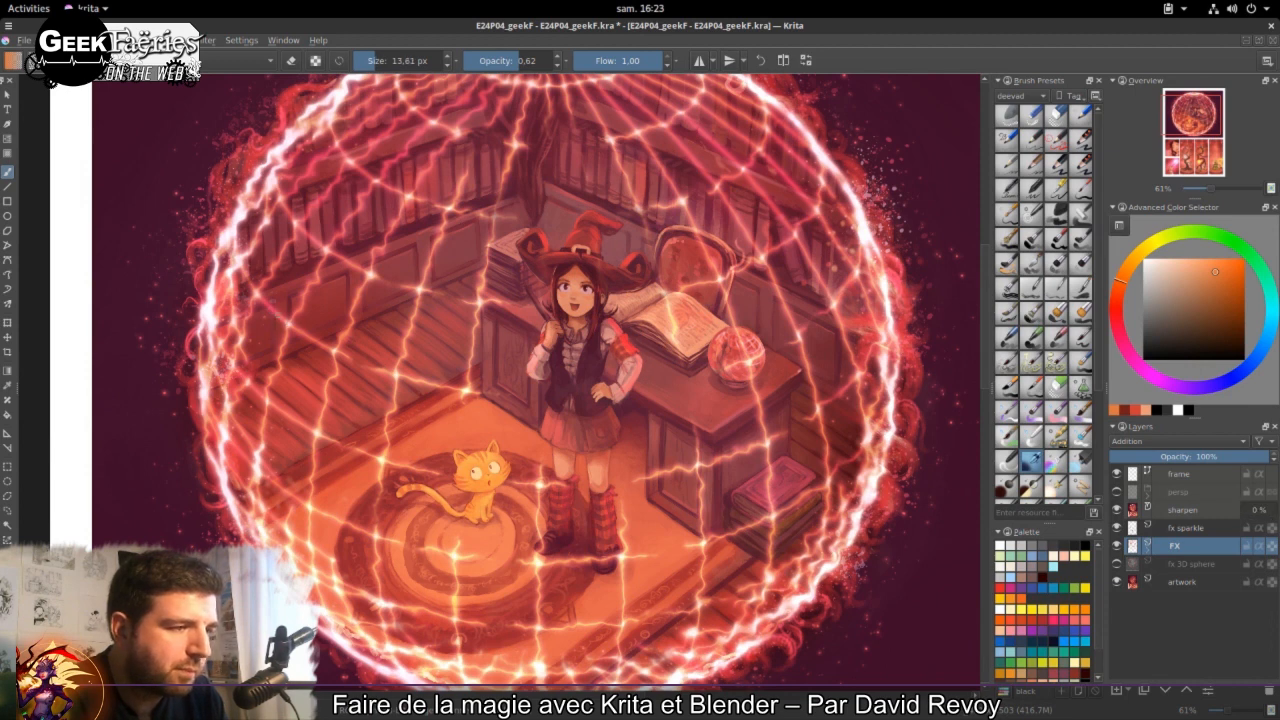
{"action": "left_click", "coordinate": [1210, 260]}
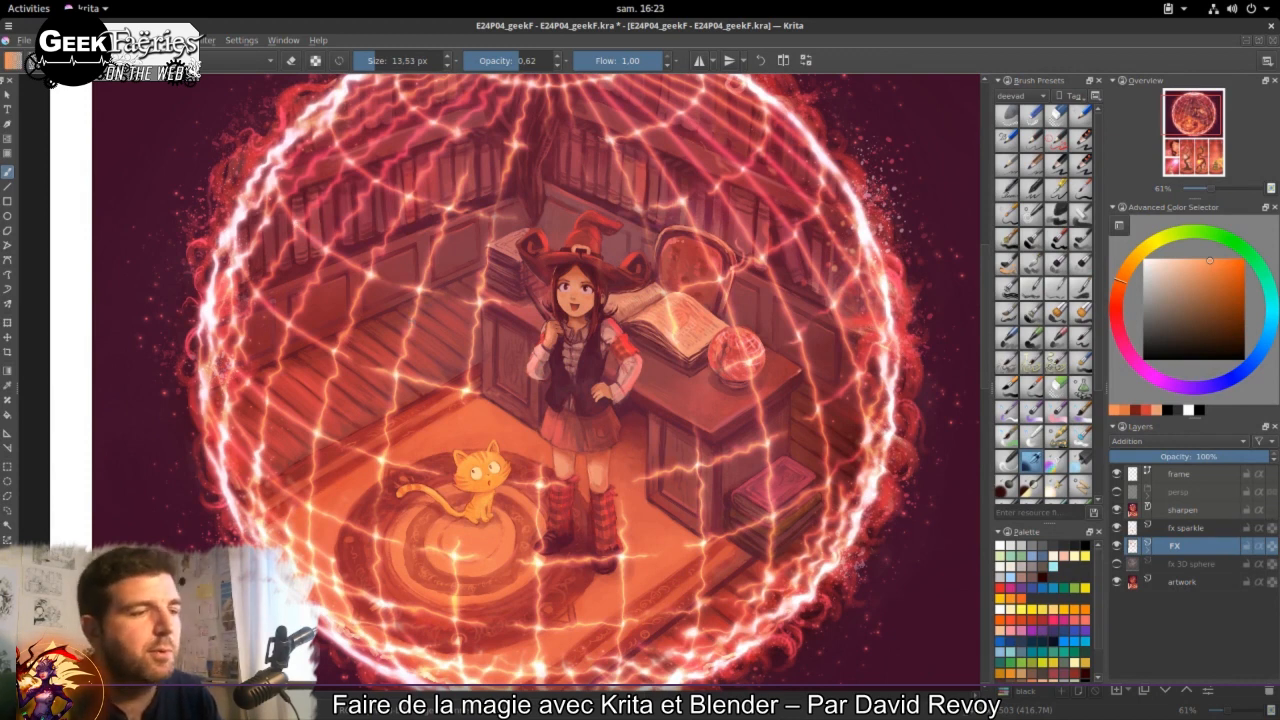
Step: Try layering a glowing orb in front of the bookcase with 88.53 px orange dabs and a lighter 56.95 px core
{"action": "left_click_drag", "start_coordinate": [446, 335], "coordinate": [494, 335], "text": "shift"}
{"action": "left_click", "coordinate": [443, 339]}
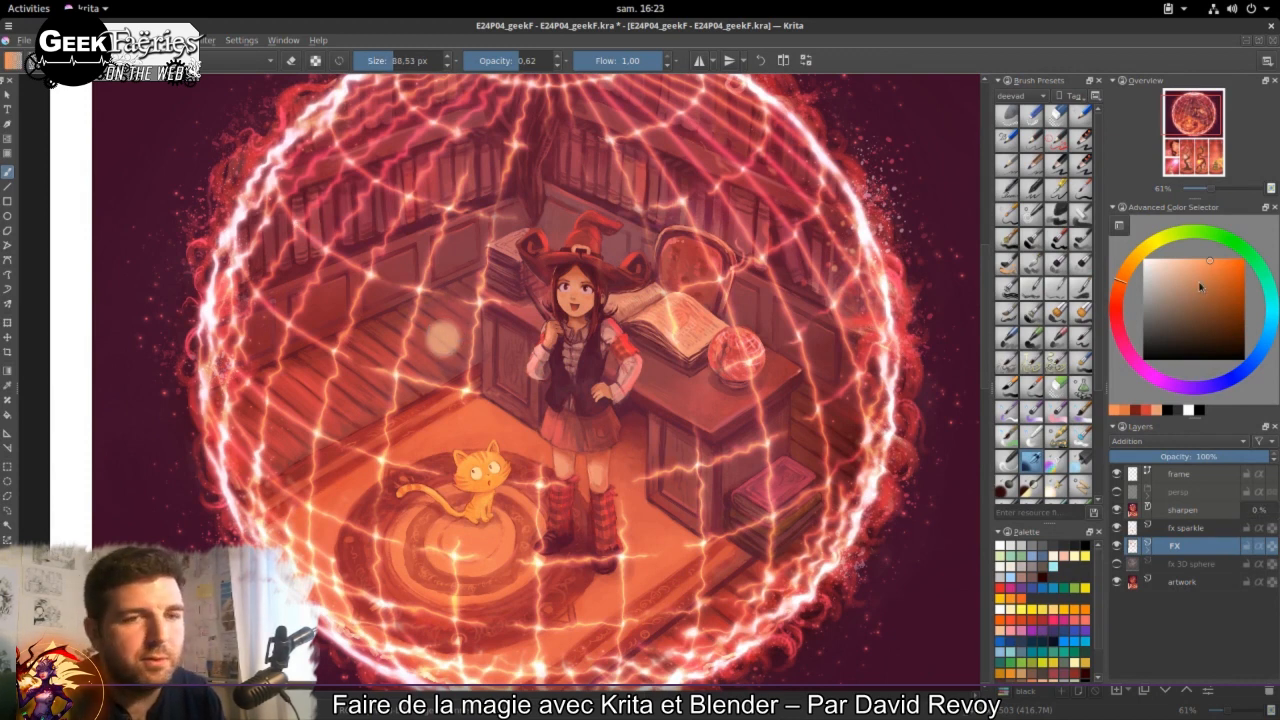
{"action": "left_click", "coordinate": [1118, 288]}
{"action": "left_click", "coordinate": [1229, 274]}
{"action": "left_click", "coordinate": [441, 337]}
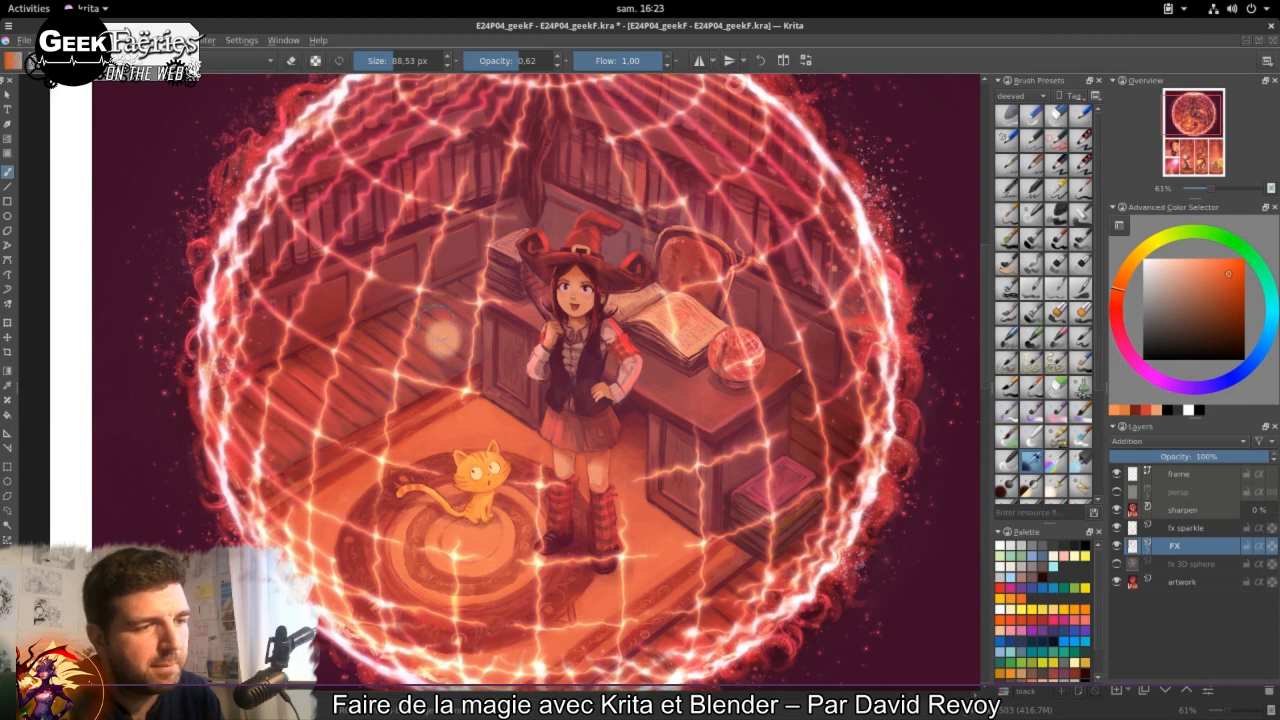
{"action": "left_click", "coordinate": [440, 337]}
{"action": "left_click", "coordinate": [1206, 258]}
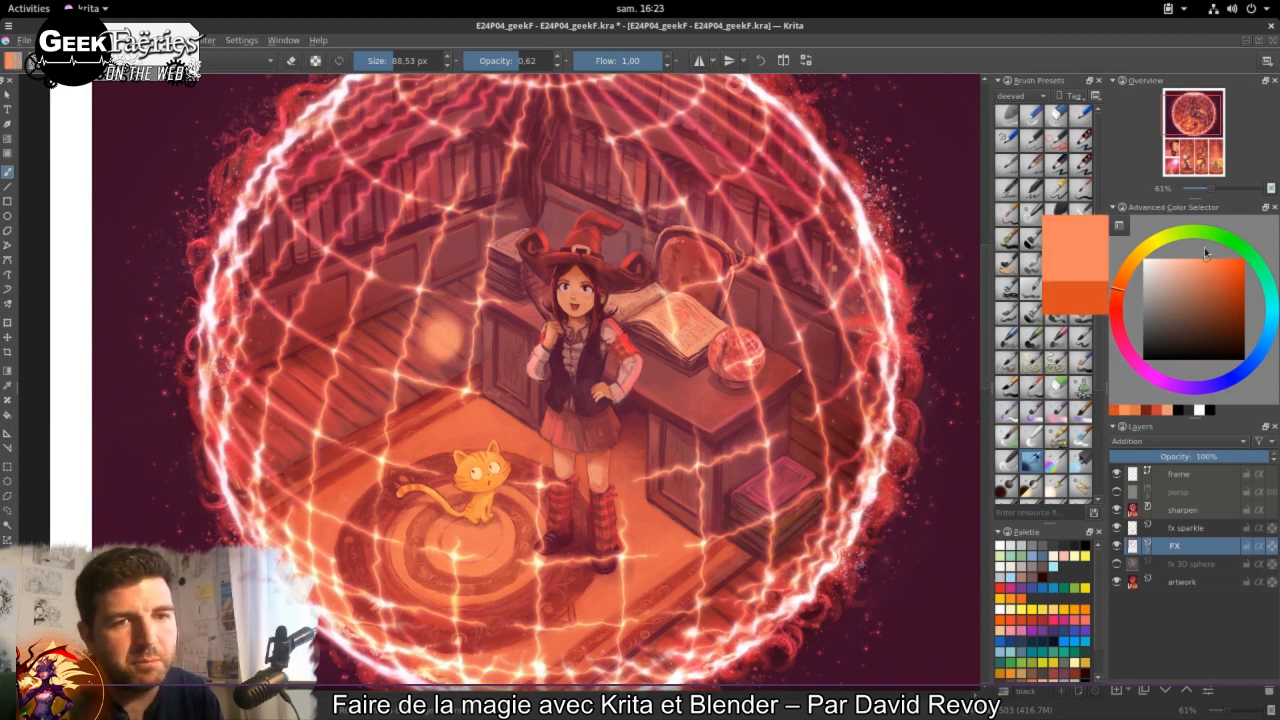
{"action": "left_click_drag", "start_coordinate": [438, 335], "coordinate": [417, 335], "text": "shift"}
{"action": "left_click", "coordinate": [441, 337]}
{"action": "left_click", "coordinate": [441, 337]}
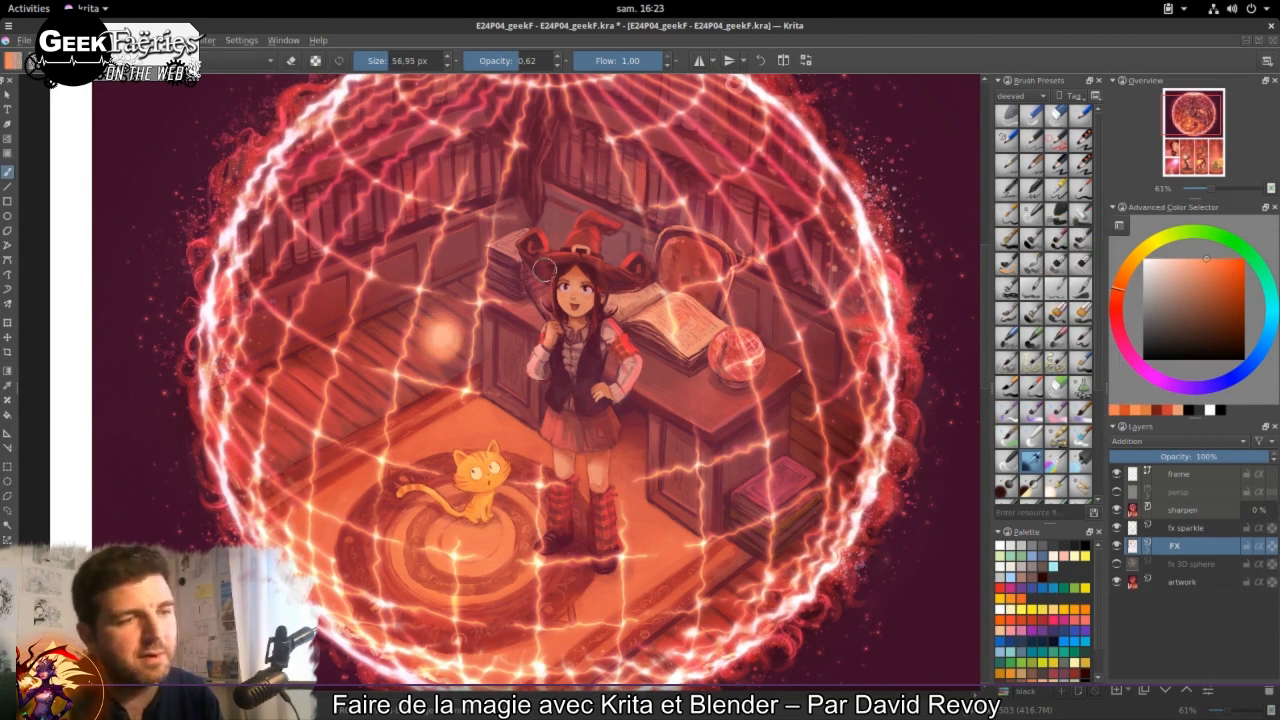
Step: Undo all the dabs of the glowing orb in front of the bookcase
{"action": "key", "text": "ctrl+z"}
{"action": "key", "text": "ctrl+z"}
{"action": "key", "text": "ctrl+z"}
{"action": "key", "text": "ctrl+z"}
{"action": "key", "text": "ctrl+z"}
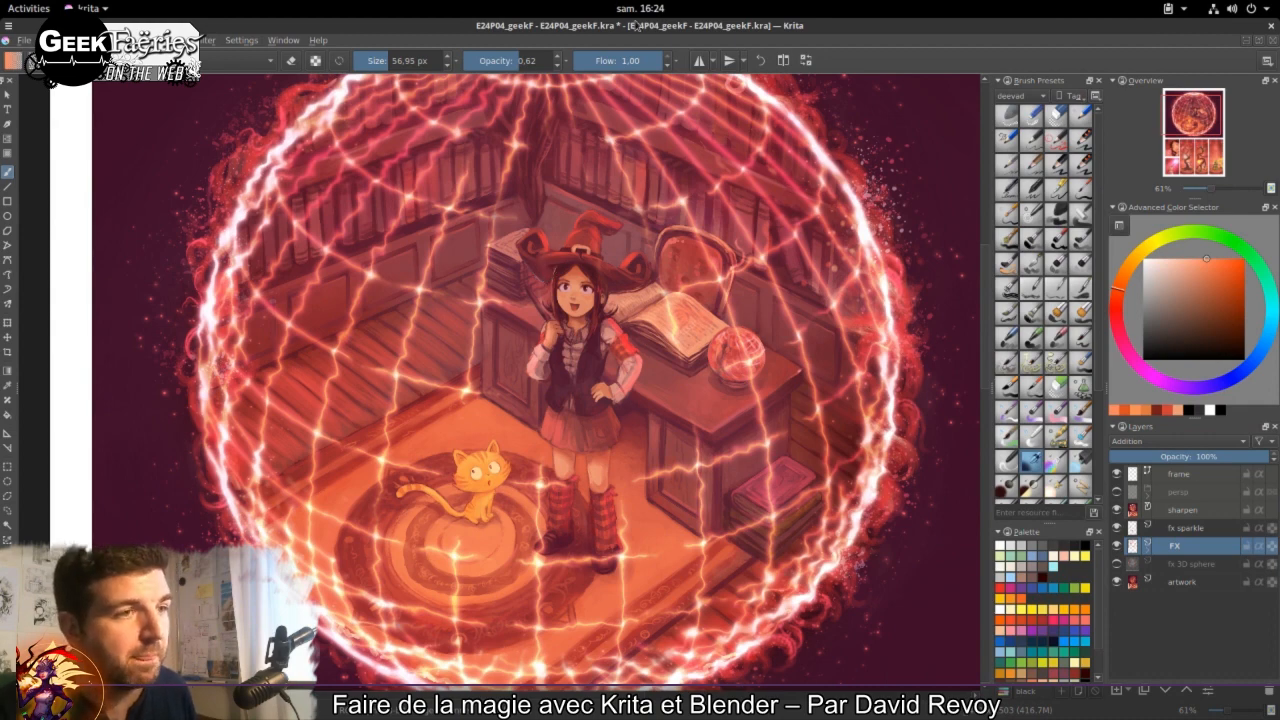
Step: Show the whole energy sphere at 50% zoom and save the document
{"action": "scroll", "coordinate": [612, 206], "scroll_direction": "down", "scroll_amount": 1}
{"action": "left_click_drag", "start_coordinate": [612, 206], "coordinate": [576, 282]}
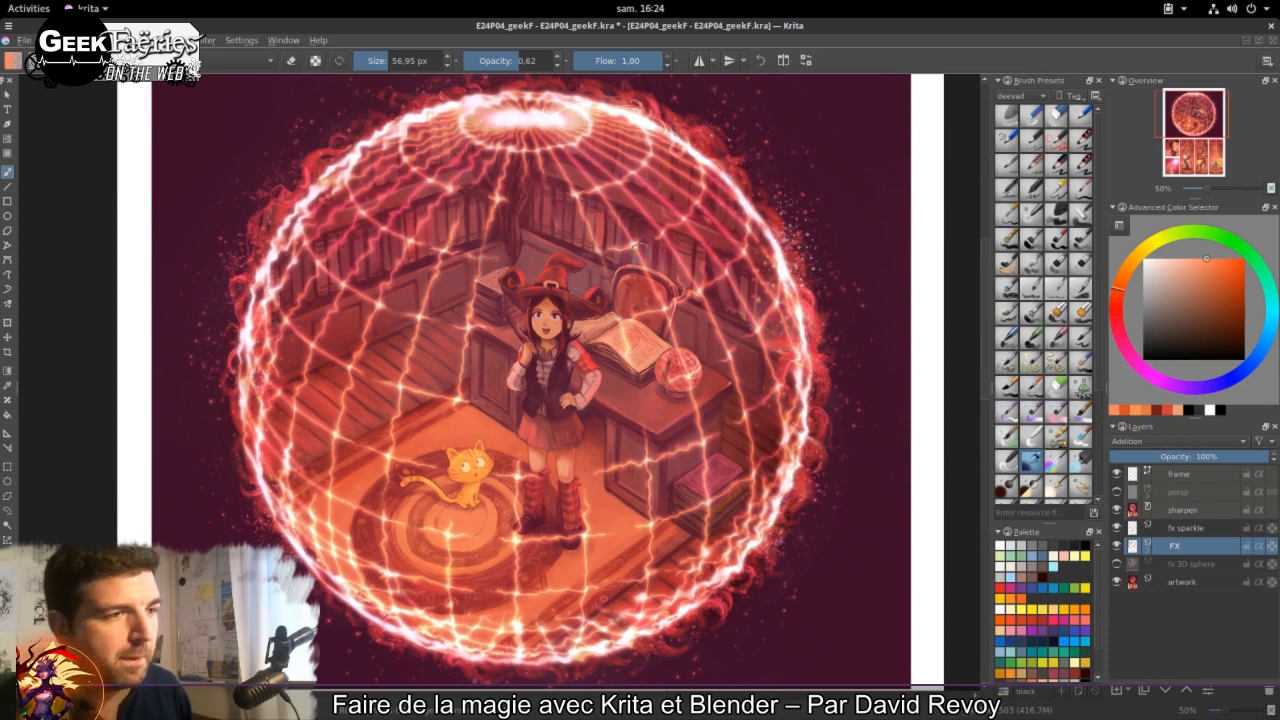
{"action": "left_click_drag", "start_coordinate": [640, 248], "coordinate": [634, 243]}
{"action": "key", "text": "ctrl+s"}
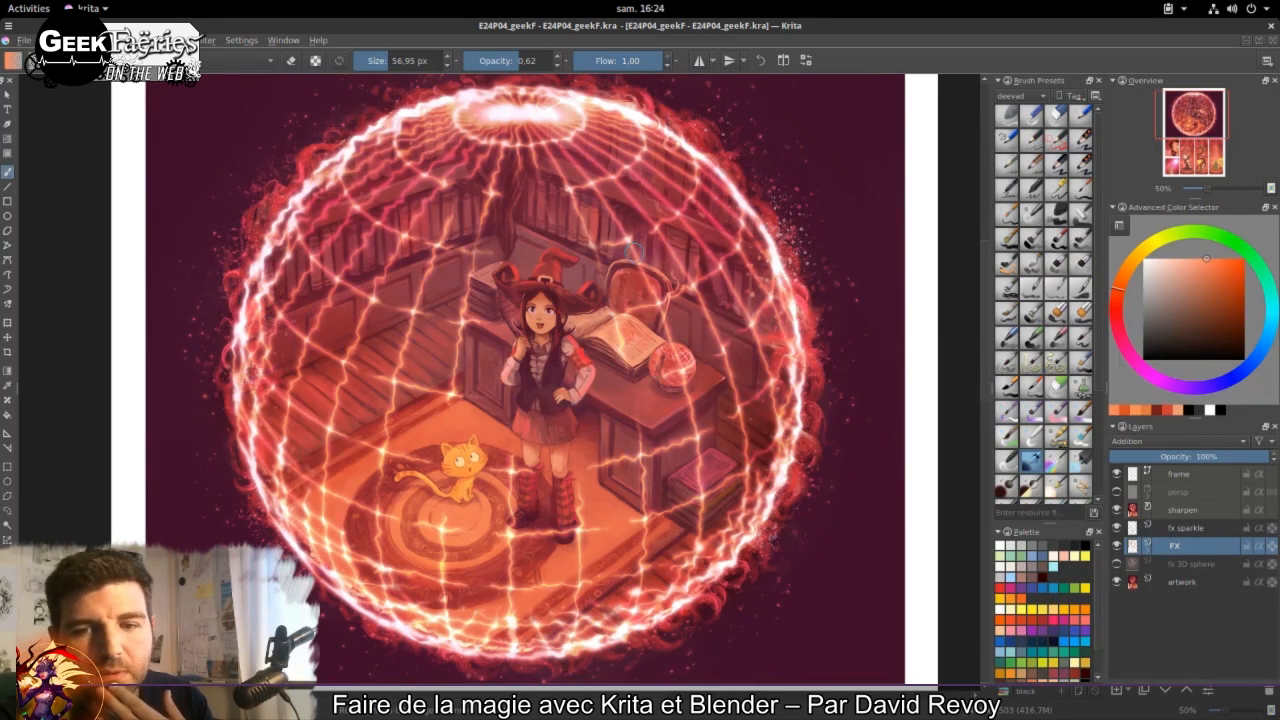
Step: Examine the autosave, compression, backup and undo stack options in the general preferences, and close the preferences without changes
{"action": "left_click", "coordinate": [283, 40]}
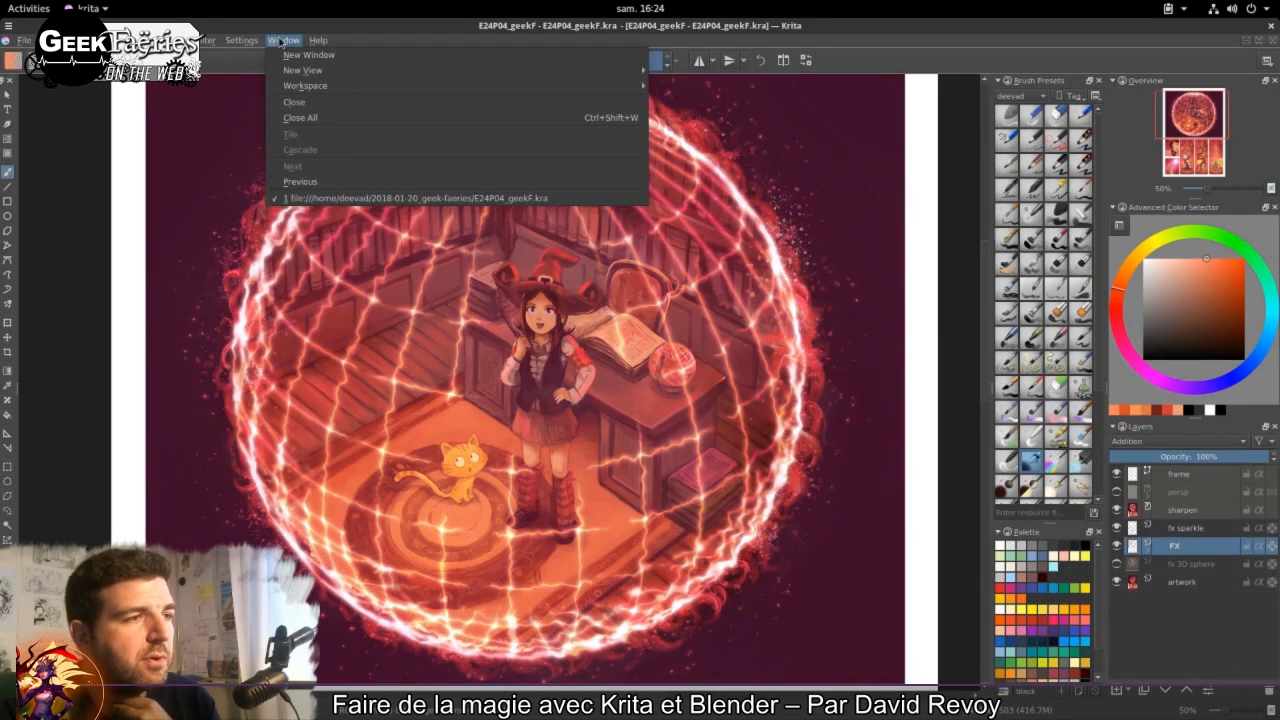
{"action": "left_click", "coordinate": [250, 54]}
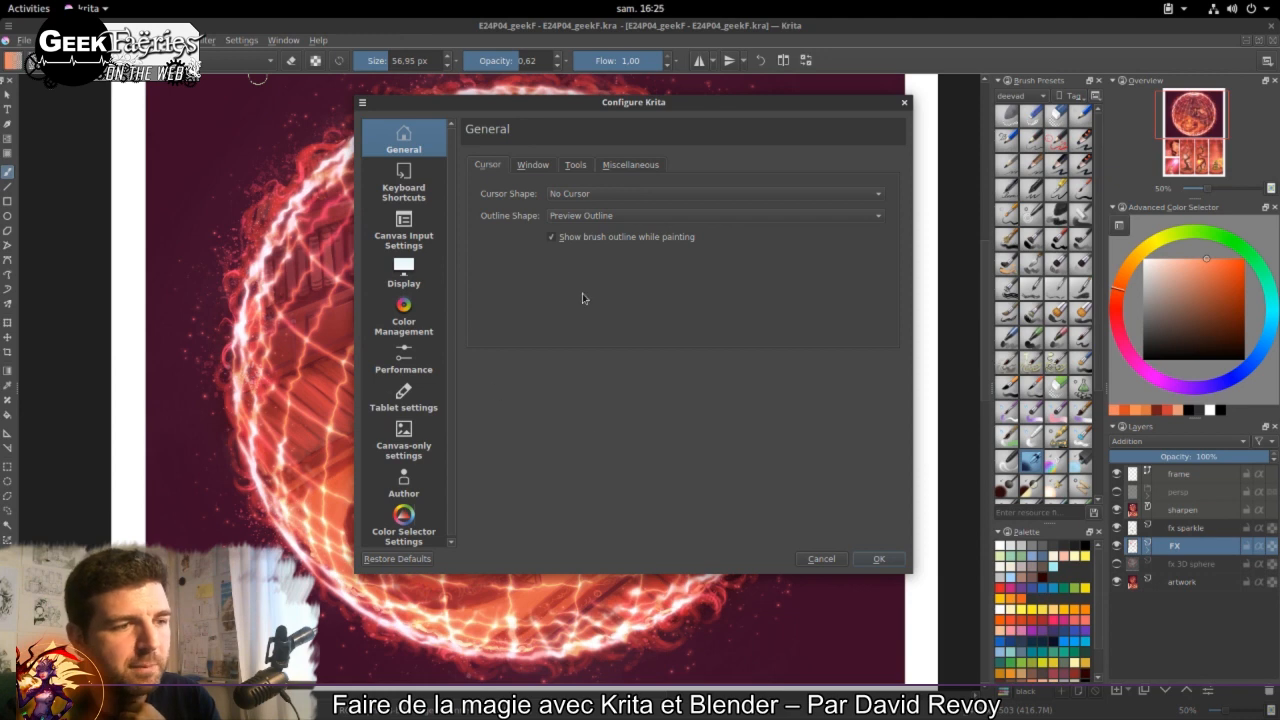
{"action": "left_click", "coordinate": [632, 166]}
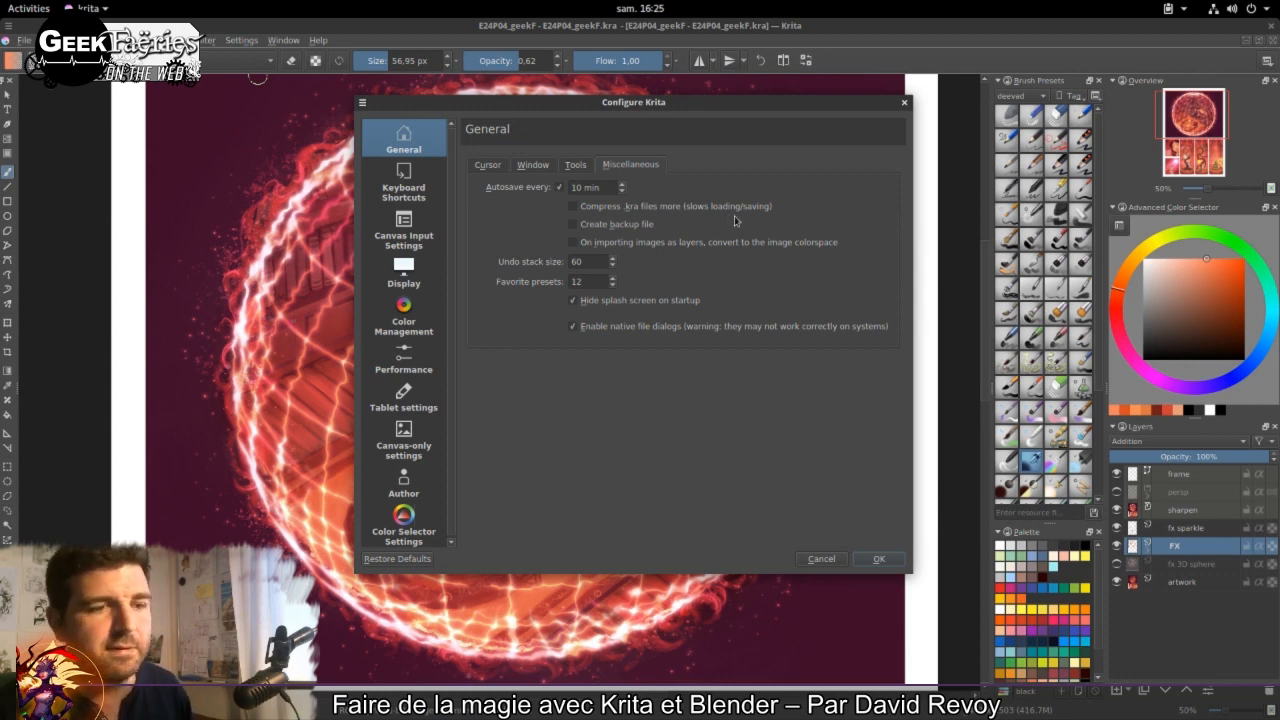
{"action": "left_click", "coordinate": [821, 559]}
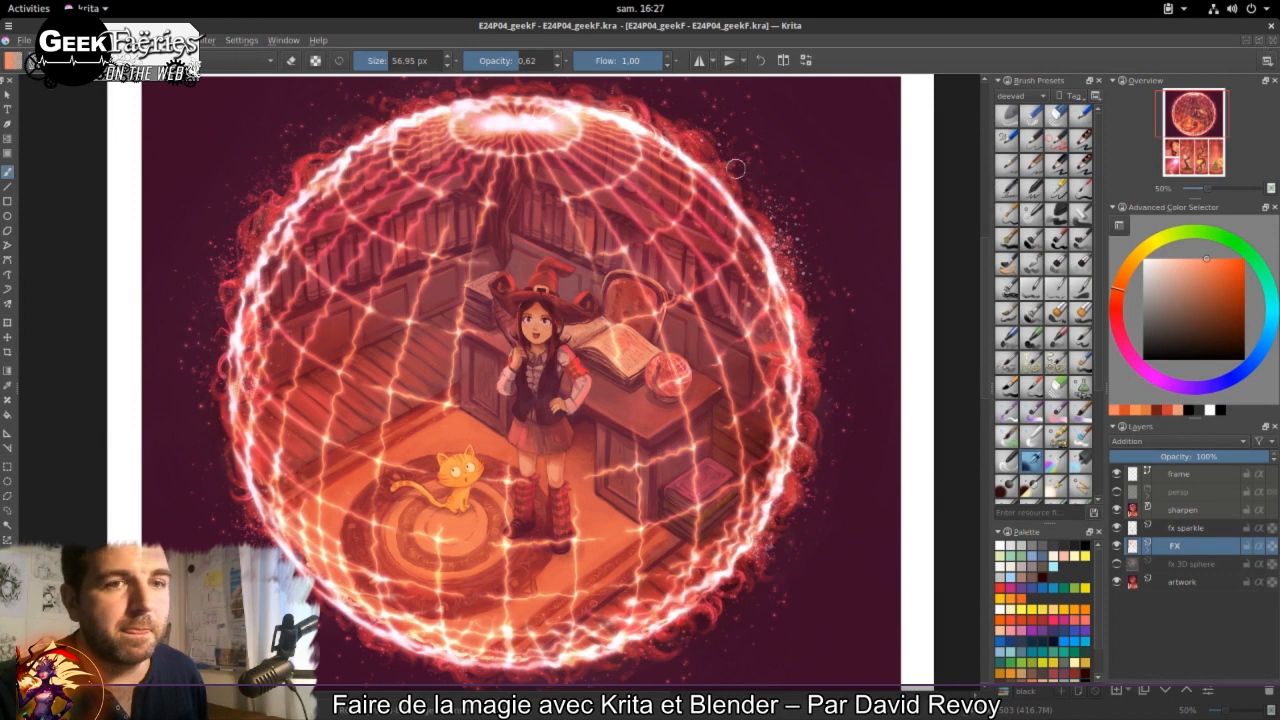
Step: Restore the maximized document view to a floating subwindow
{"action": "left_click", "coordinate": [1260, 40]}
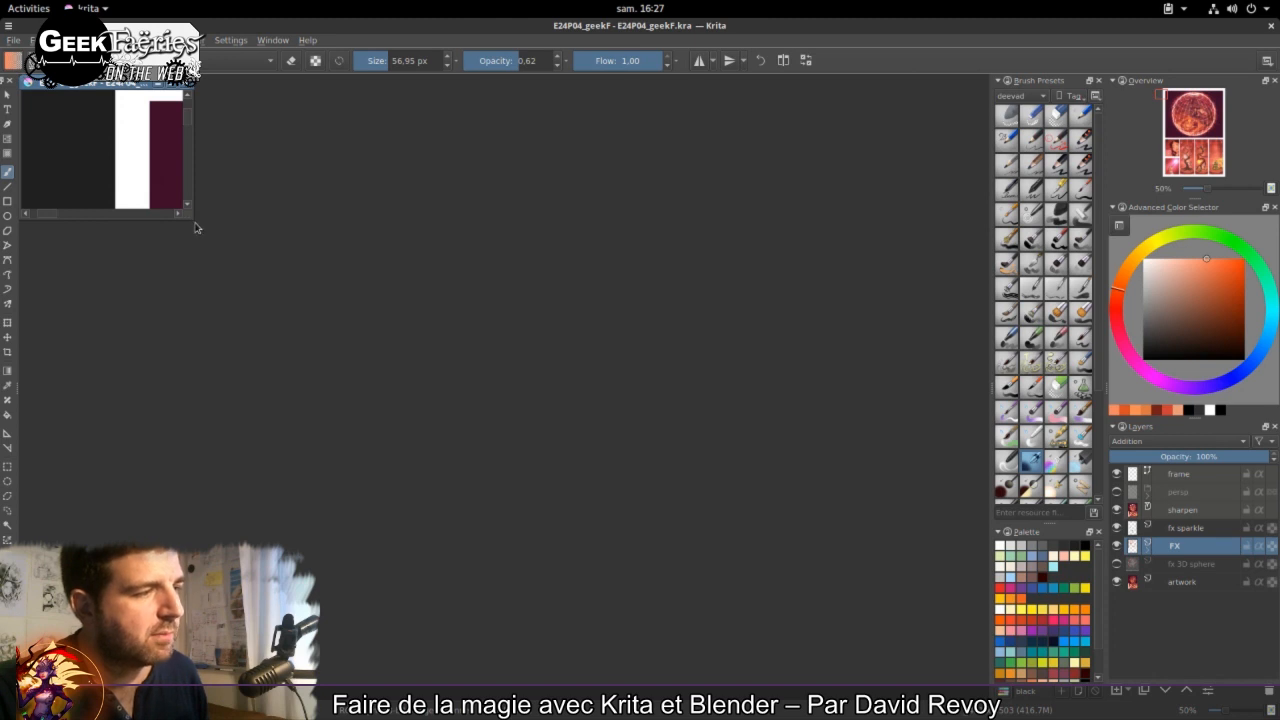
Step: Enlarge the E24P04_geekF document window and show the whole comic page inside it
{"action": "left_click_drag", "start_coordinate": [194, 221], "coordinate": [325, 430]}
{"action": "scroll", "coordinate": [183, 171], "scroll_direction": "down", "scroll_amount": 4}
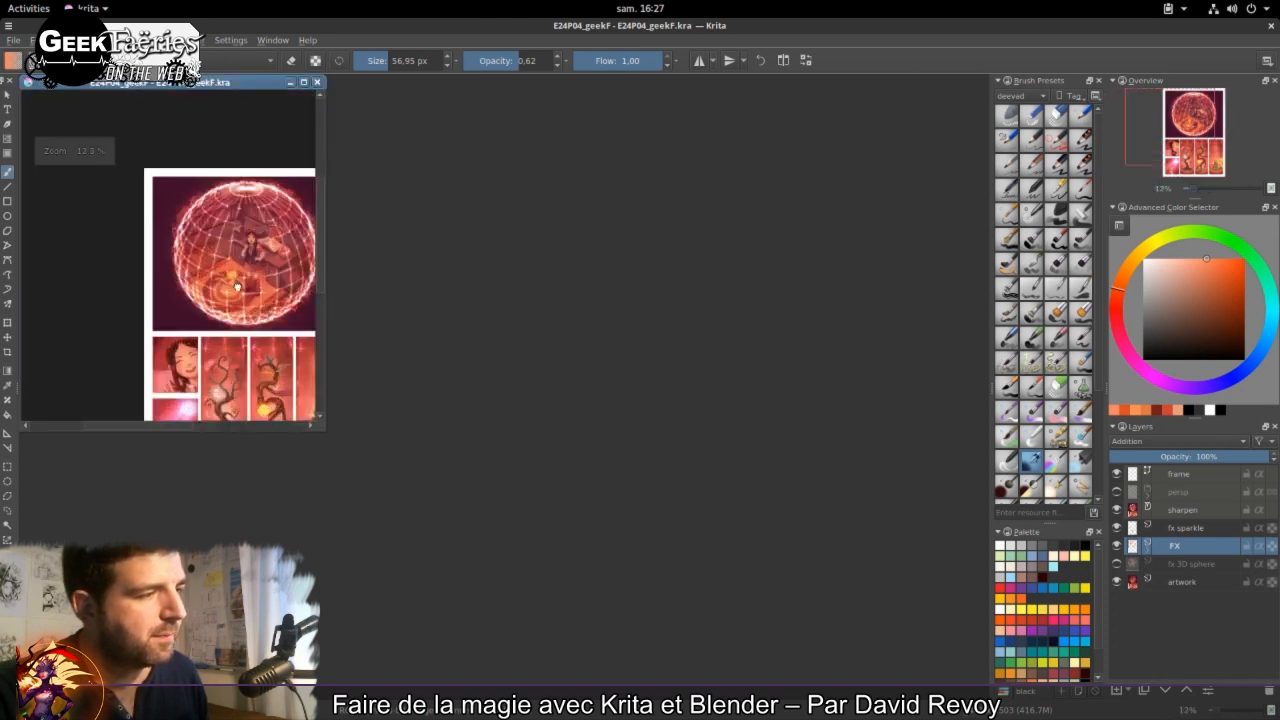
Step: Create a new document from the custom basic-grey template and maximize its window
{"action": "left_click", "coordinate": [13, 41]}
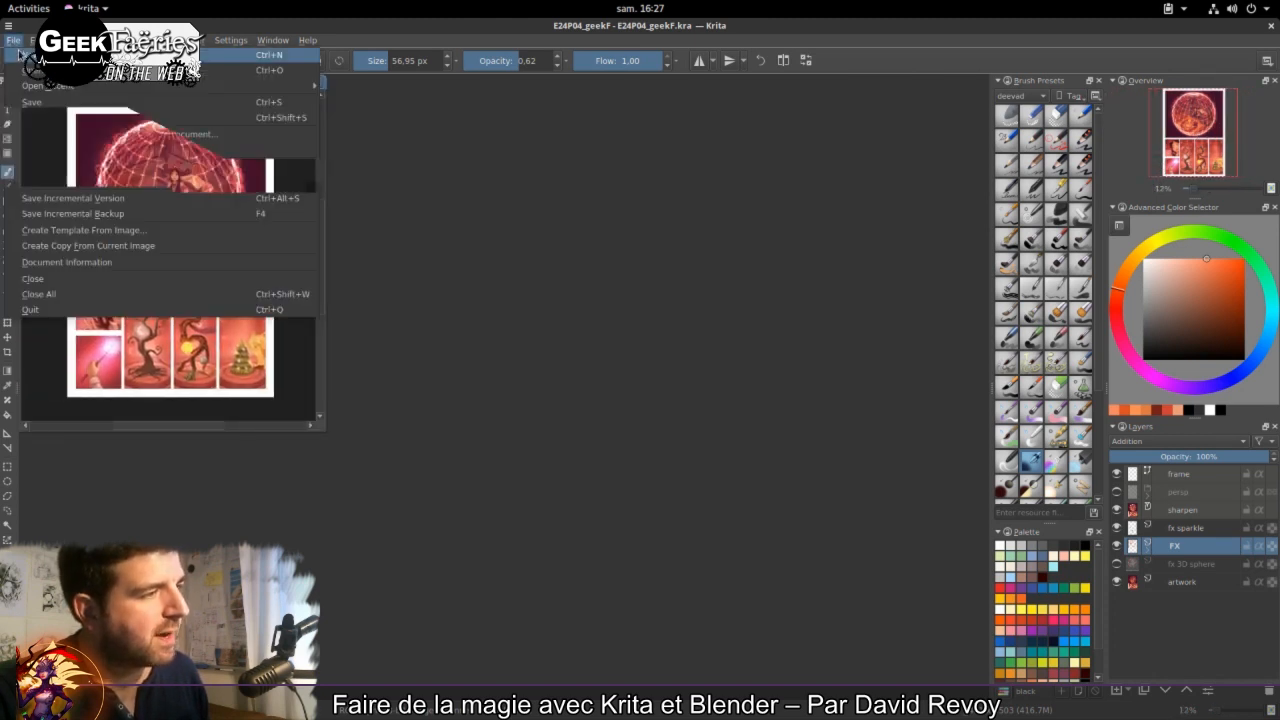
{"action": "left_click", "coordinate": [45, 55]}
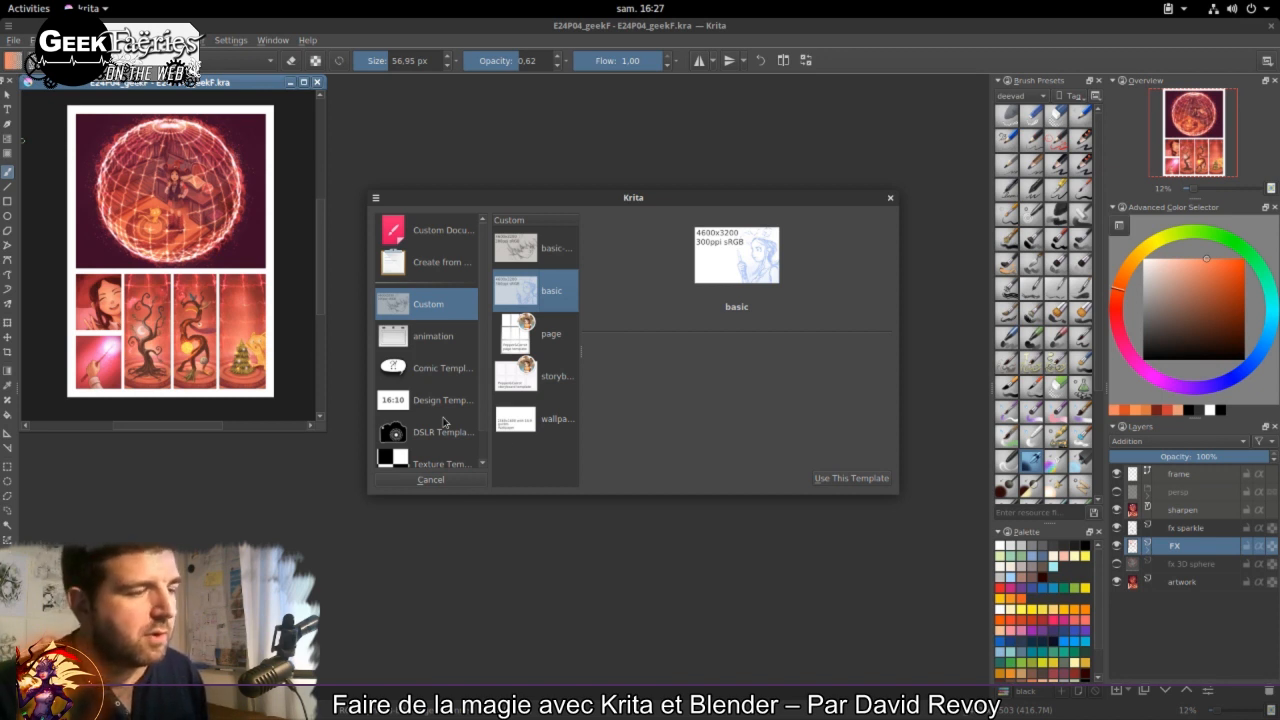
{"action": "scroll", "coordinate": [433, 355], "scroll_direction": "down", "scroll_amount": 1}
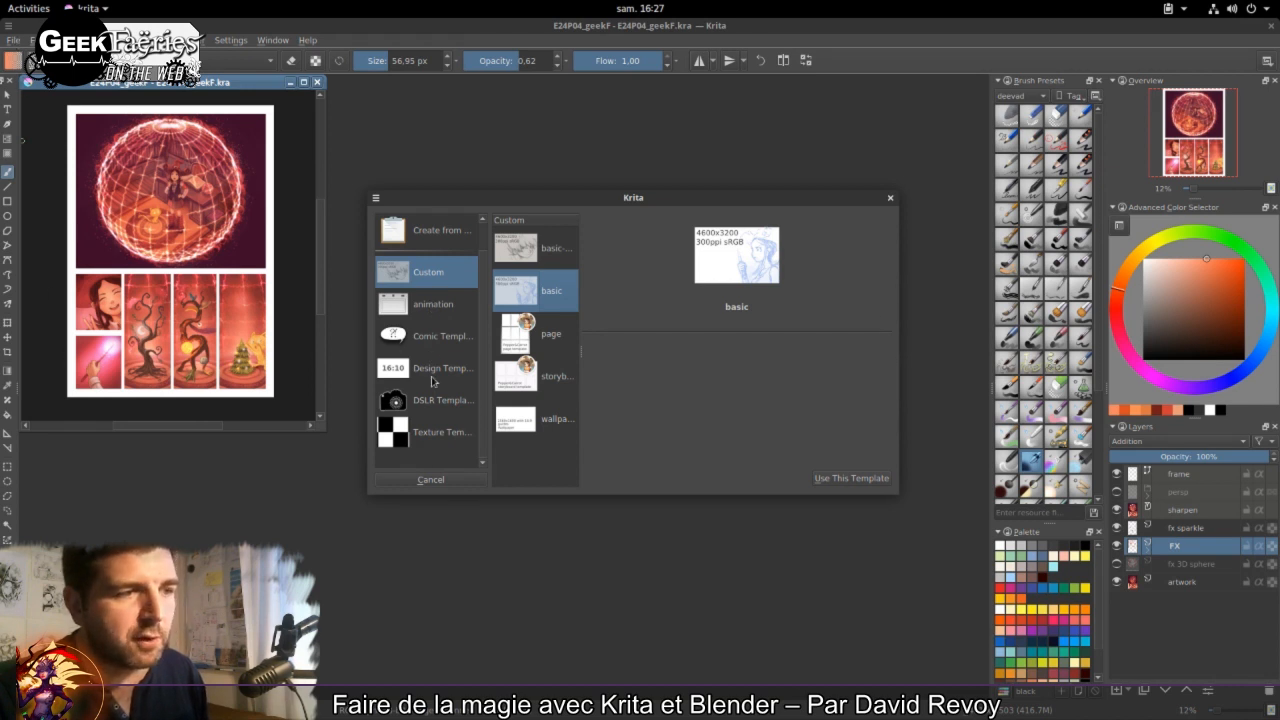
{"action": "scroll", "coordinate": [435, 383], "scroll_direction": "up", "scroll_amount": 1}
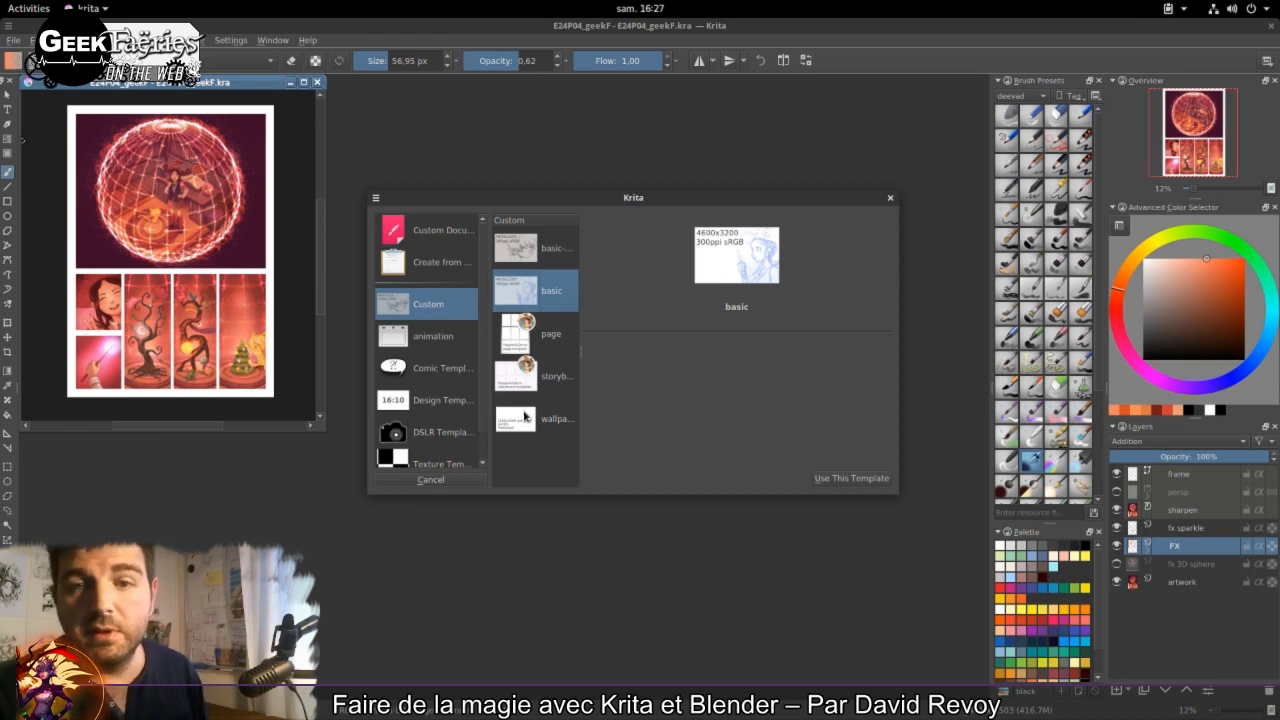
{"action": "left_click", "coordinate": [536, 262]}
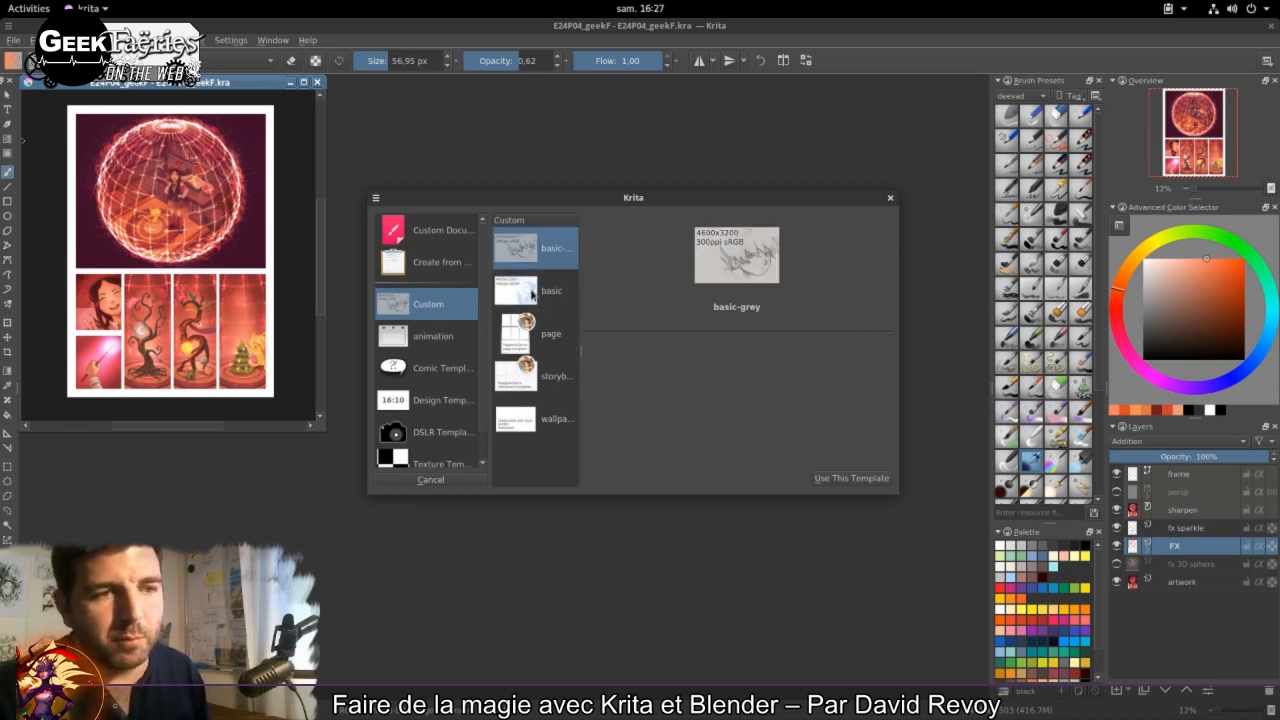
{"action": "left_click", "coordinate": [534, 300]}
{"action": "left_click", "coordinate": [536, 252]}
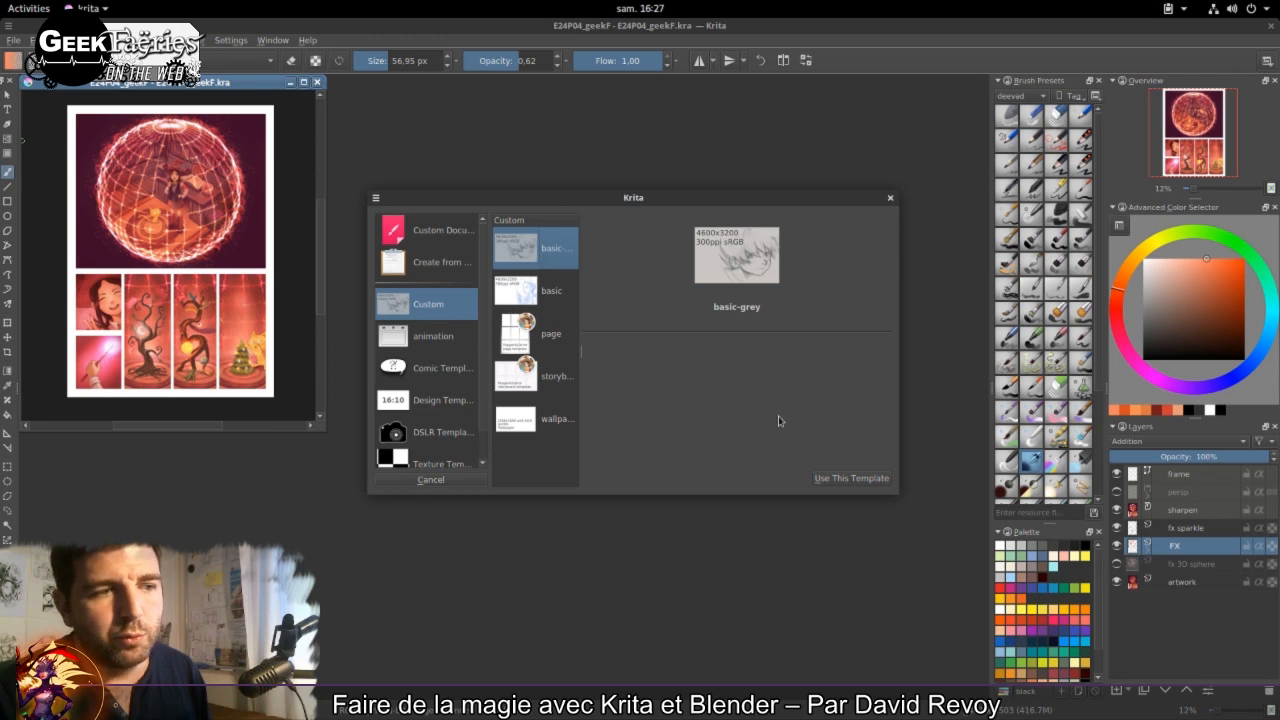
{"action": "left_click", "coordinate": [868, 481]}
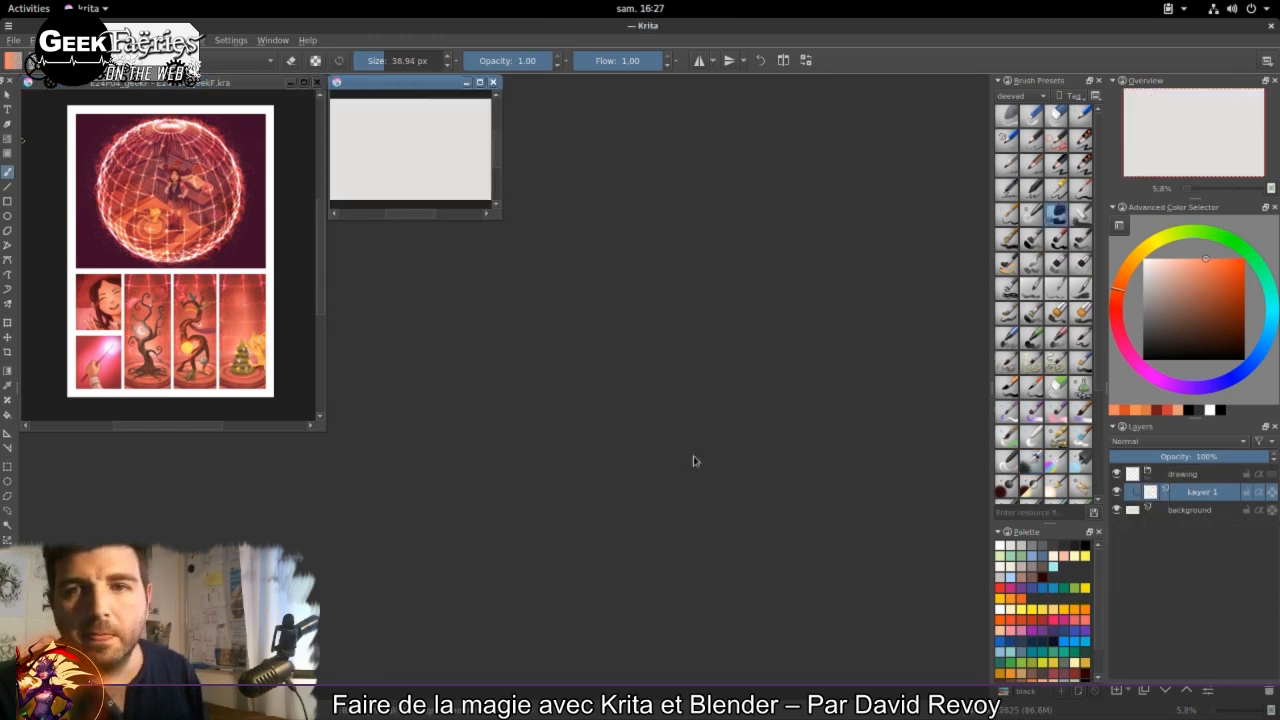
{"action": "double_click", "coordinate": [421, 85]}
{"action": "scroll", "coordinate": [440, 366], "scroll_direction": "up", "scroll_amount": 1}
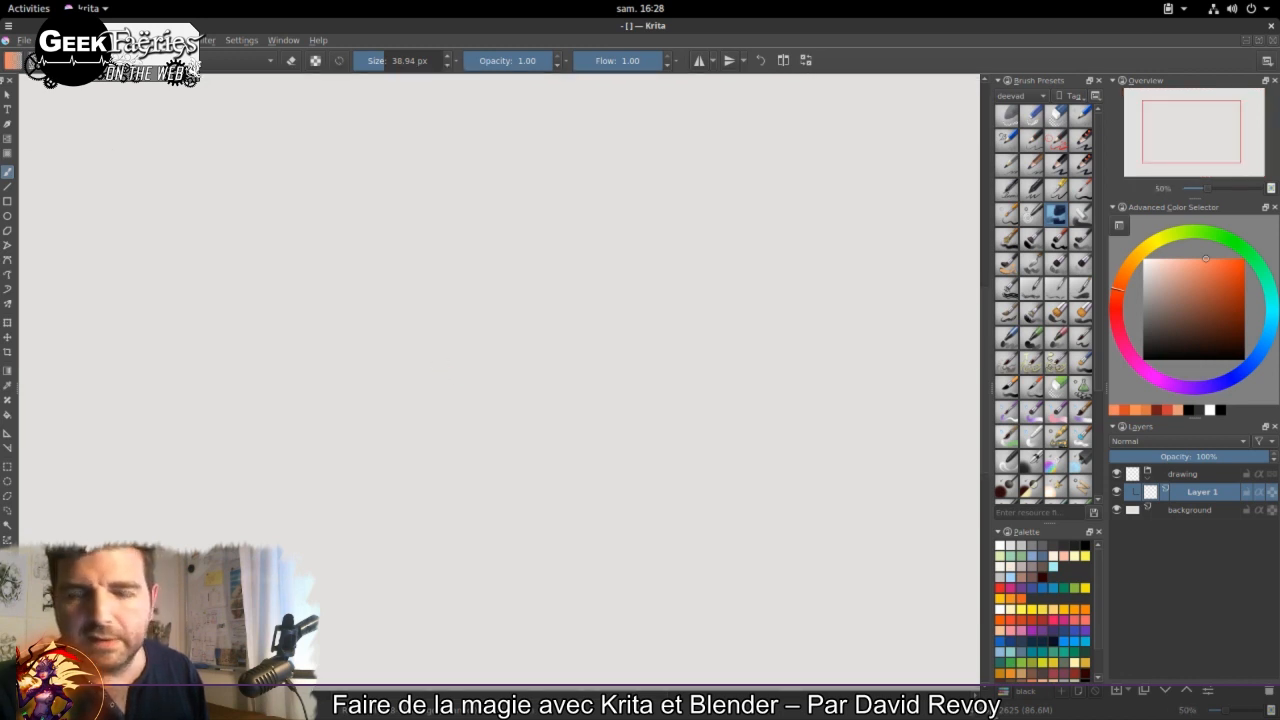
Step: Examine the new document's memory use and canvas extent, and the blending mode and opacity of the drawing group and Layer 1
{"action": "mouse_move", "coordinate": [1021, 712]}
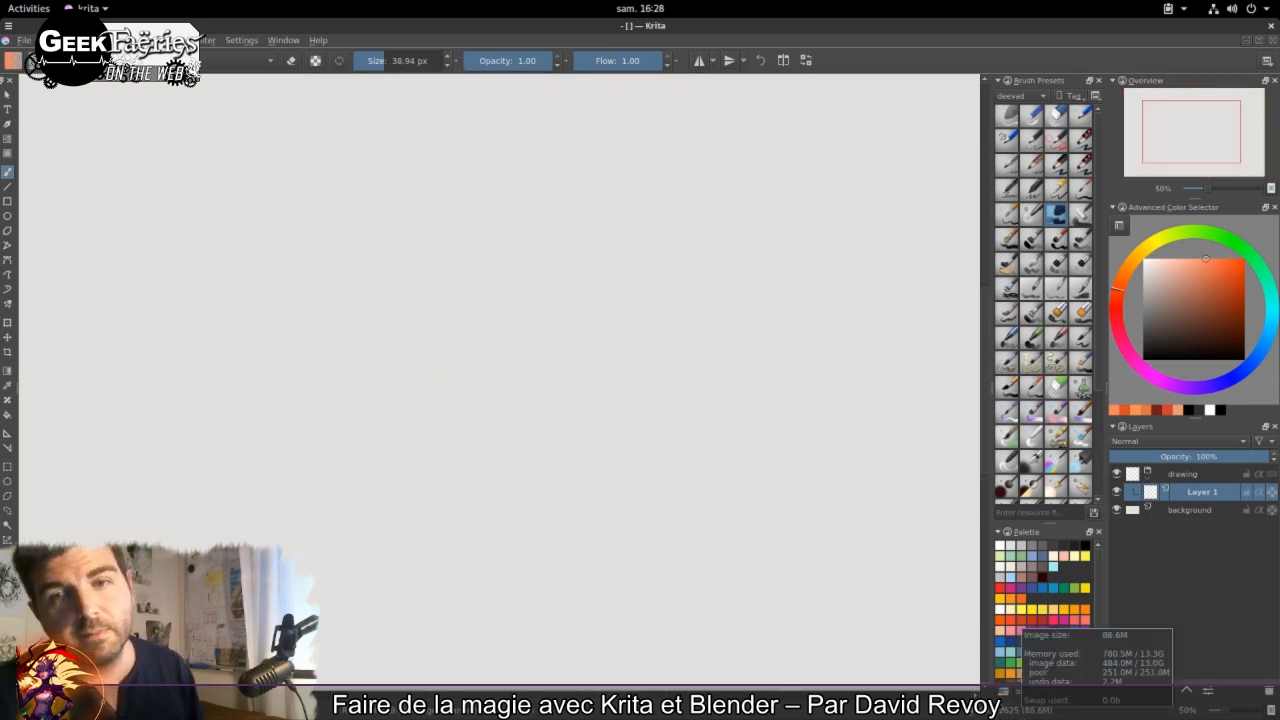
{"action": "mouse_move", "coordinate": [223, 223]}
{"action": "left_mouse_down"}
{"action": "mouse_move", "coordinate": [580, 437]}
{"action": "mouse_move", "coordinate": [411, 349]}
{"action": "left_mouse_up"}
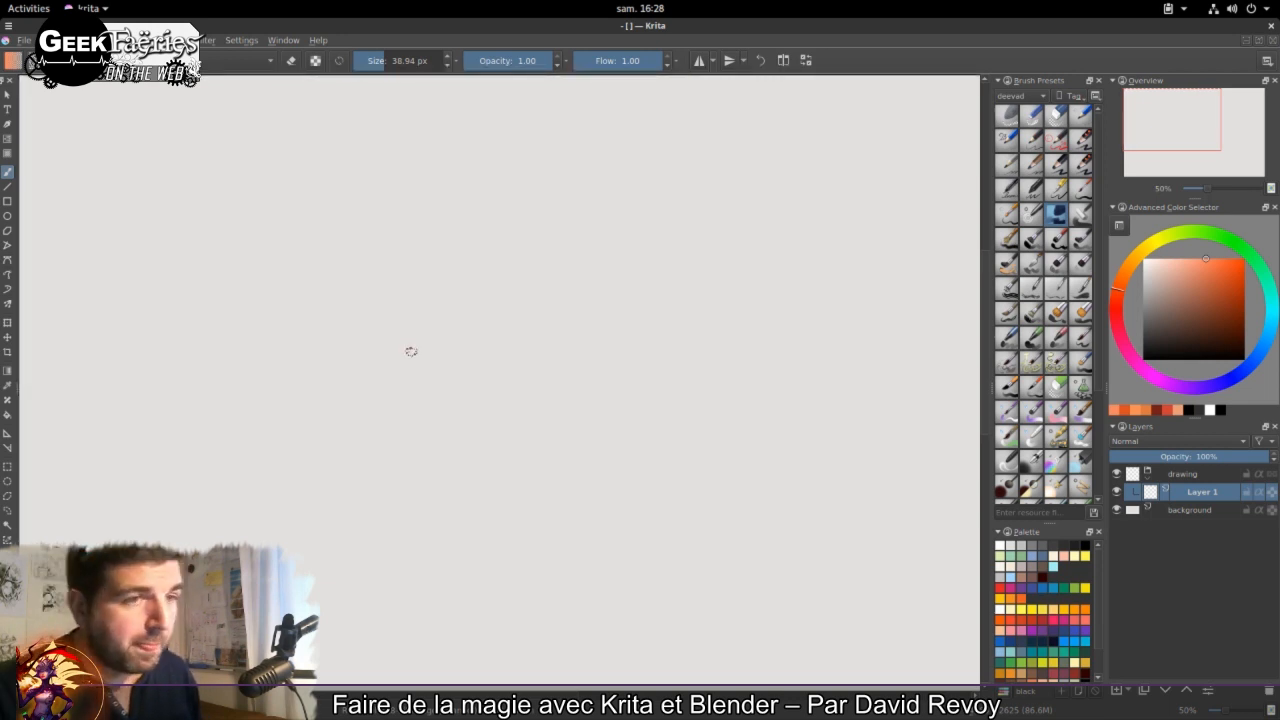
{"action": "left_click_drag", "start_coordinate": [1156, 152], "coordinate": [1184, 160]}
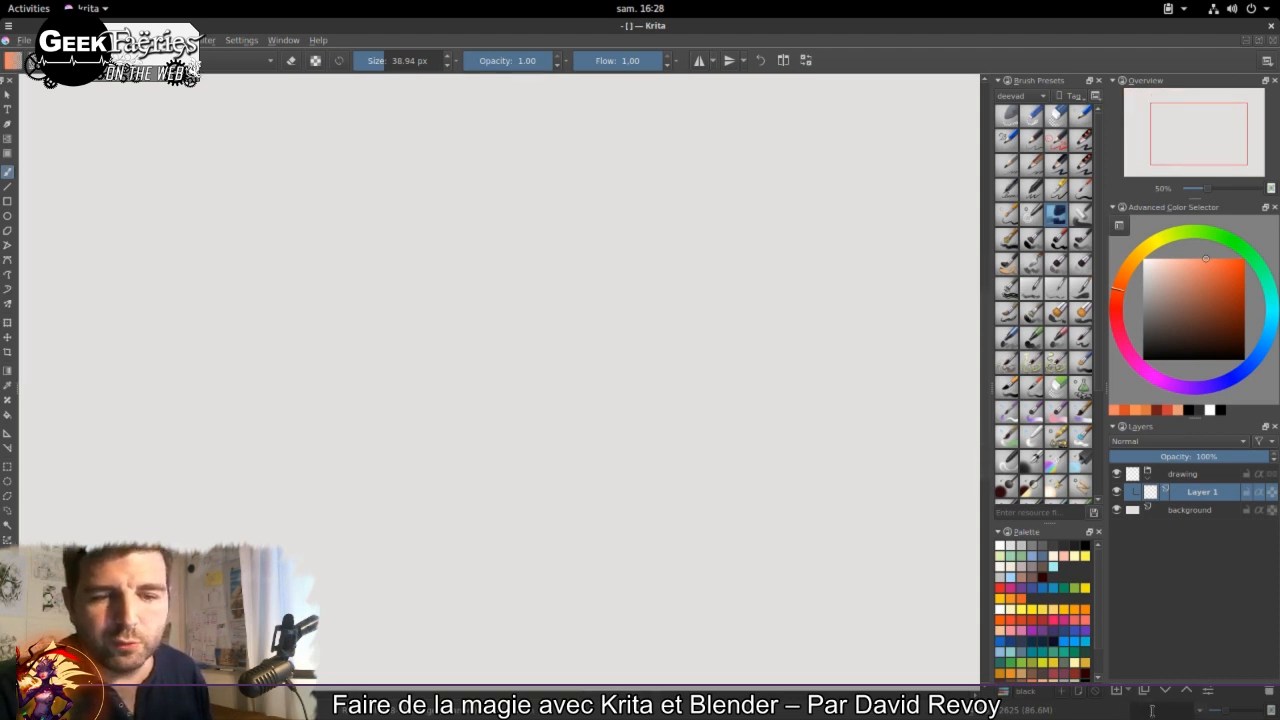
{"action": "left_click_drag", "start_coordinate": [1211, 149], "coordinate": [1207, 147]}
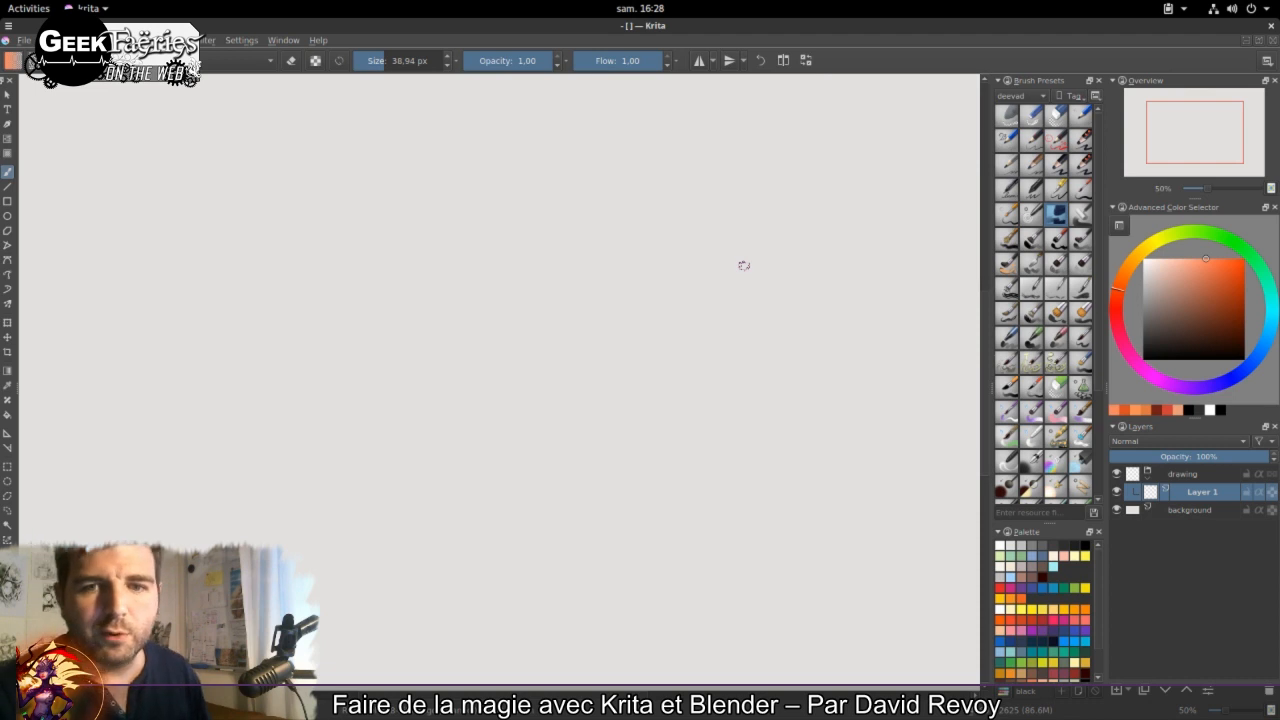
{"action": "mouse_move", "coordinate": [1166, 140]}
{"action": "left_mouse_down"}
{"action": "mouse_move", "coordinate": [1151, 131]}
{"action": "mouse_move", "coordinate": [1184, 130]}
{"action": "mouse_move", "coordinate": [1173, 121]}
{"action": "mouse_move", "coordinate": [1167, 134]}
{"action": "left_mouse_up"}
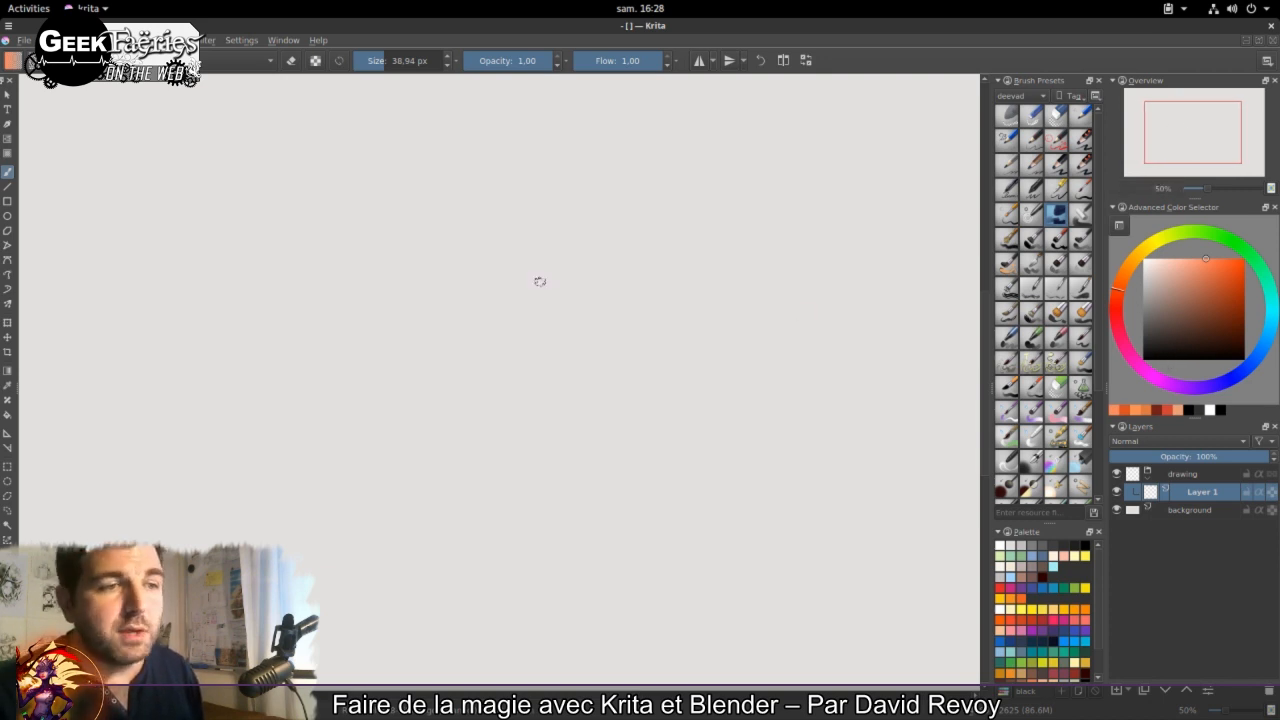
{"action": "left_click", "coordinate": [1178, 476]}
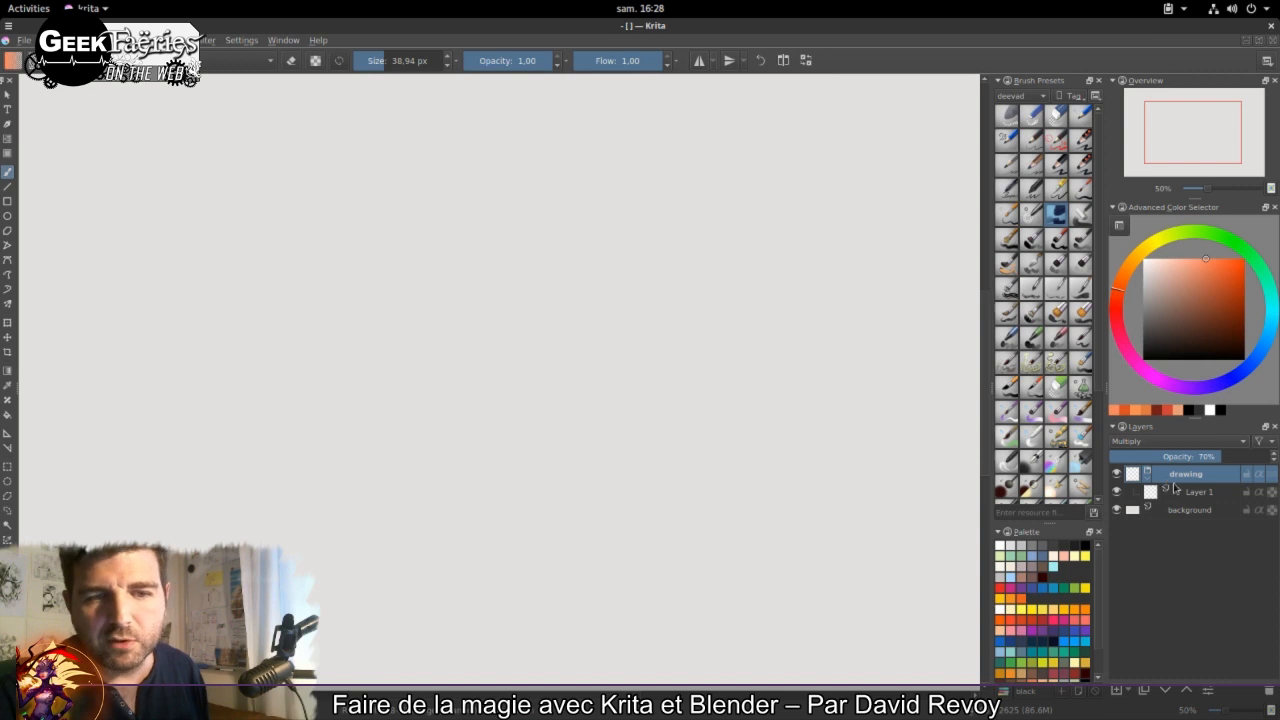
{"action": "mouse_move", "coordinate": [1183, 491]}
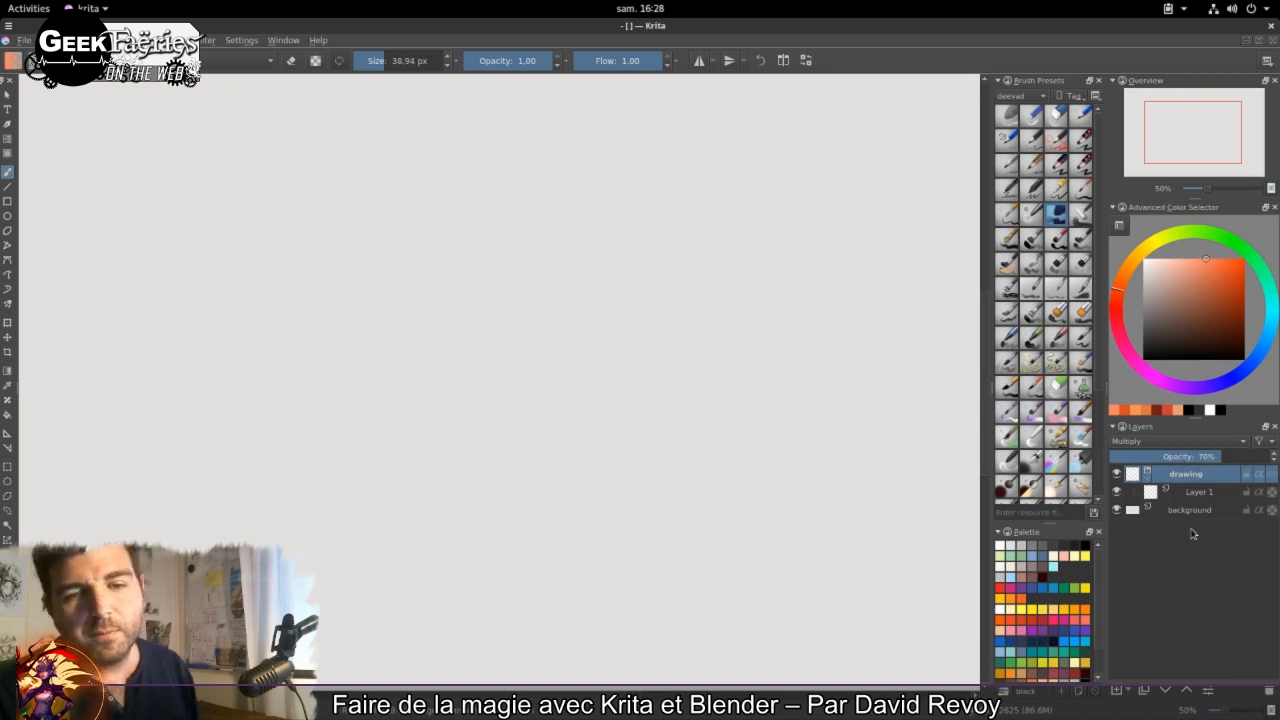
{"action": "left_click", "coordinate": [1172, 499]}
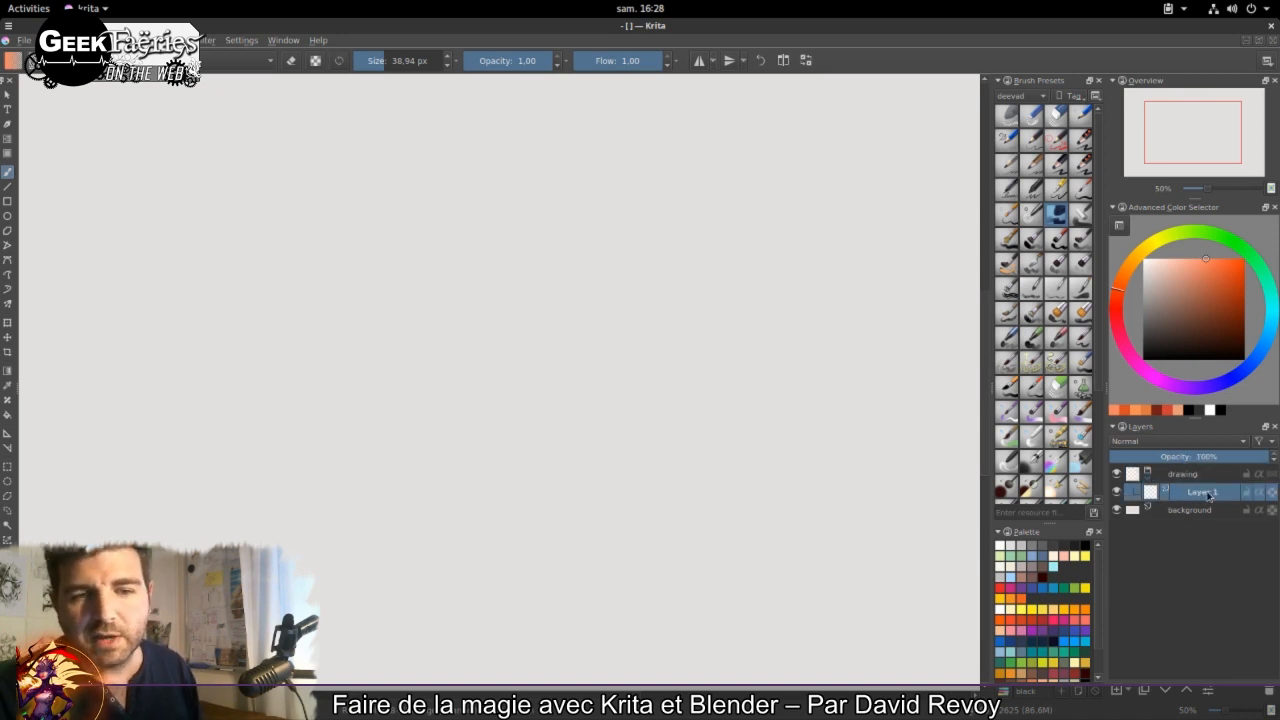
{"action": "left_click", "coordinate": [1212, 473]}
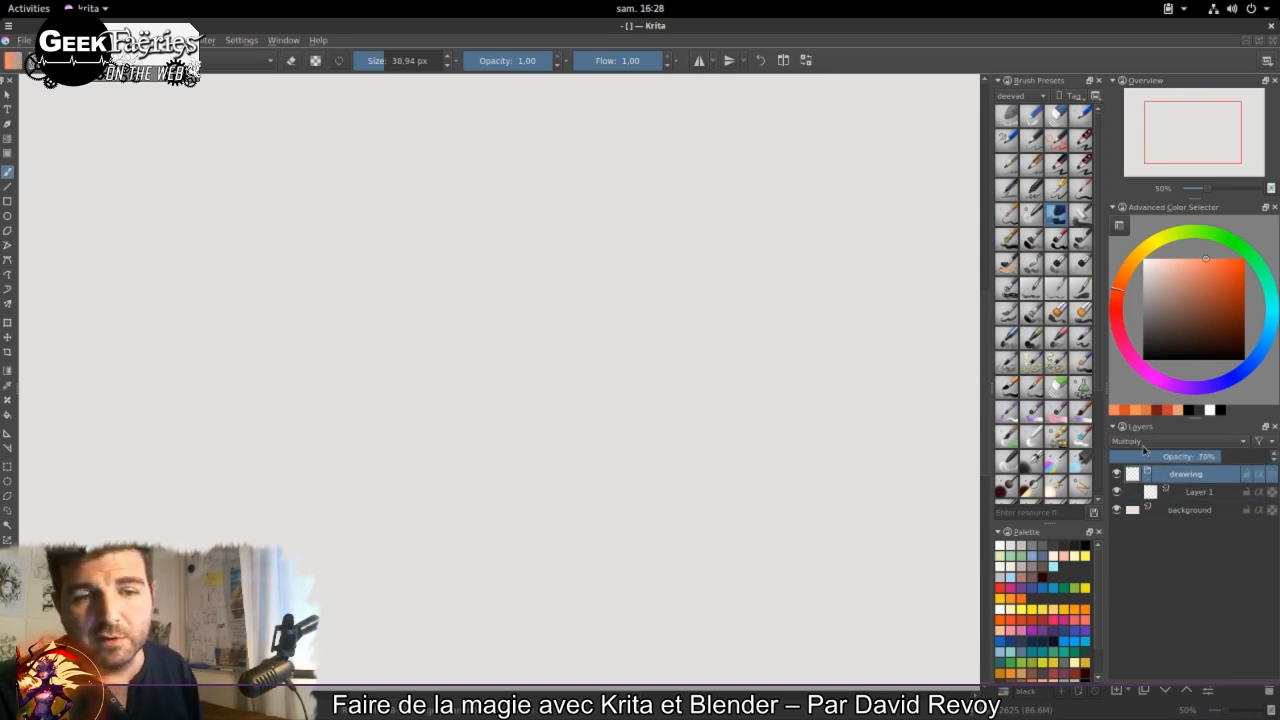
{"action": "left_click", "coordinate": [1212, 492]}
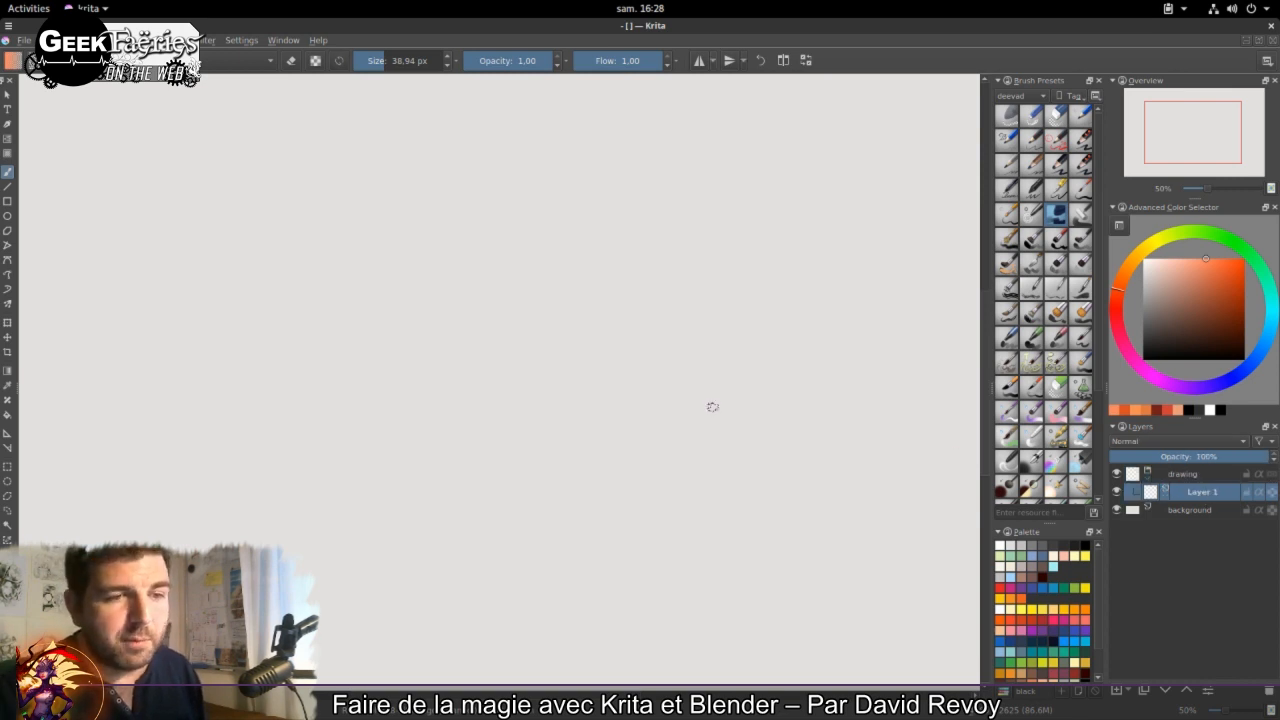
Step: Sketch a rough sphere with curved guidelines in black on Layer 1, using the 8 px pencil brush preset
{"action": "key", "text": "slash"}
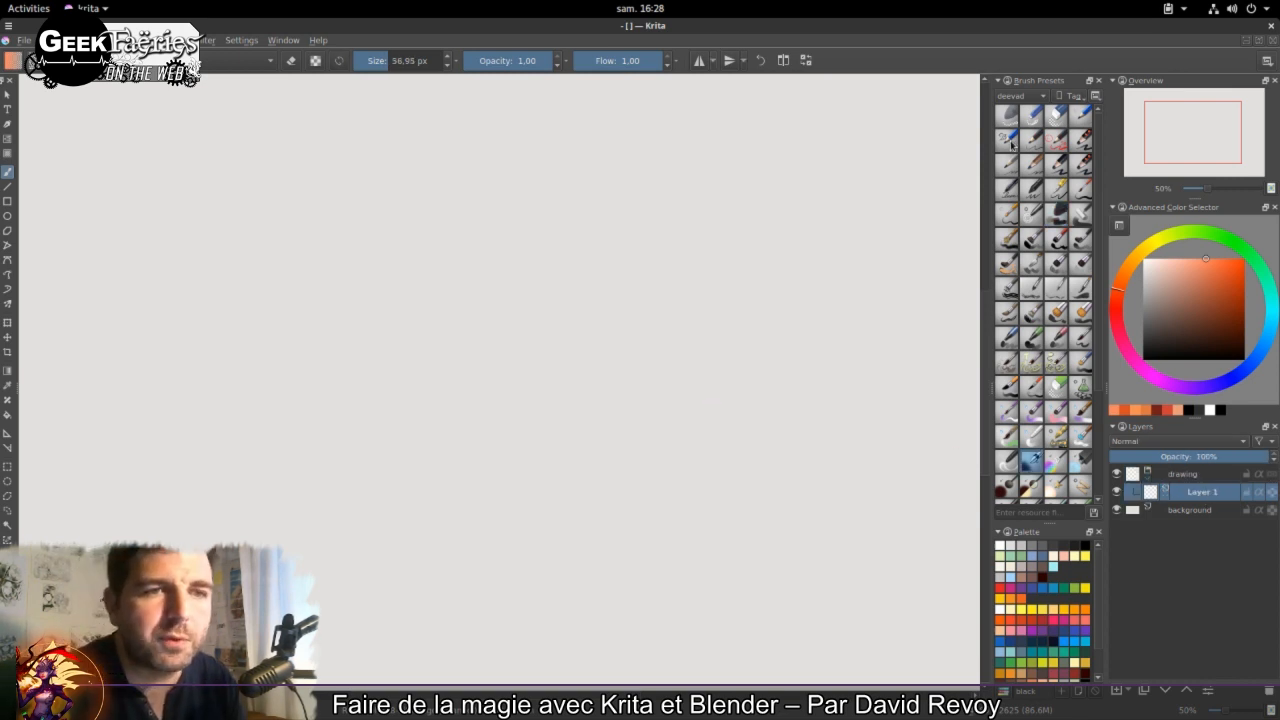
{"action": "left_click", "coordinate": [1080, 115]}
{"action": "left_click", "coordinate": [1145, 357]}
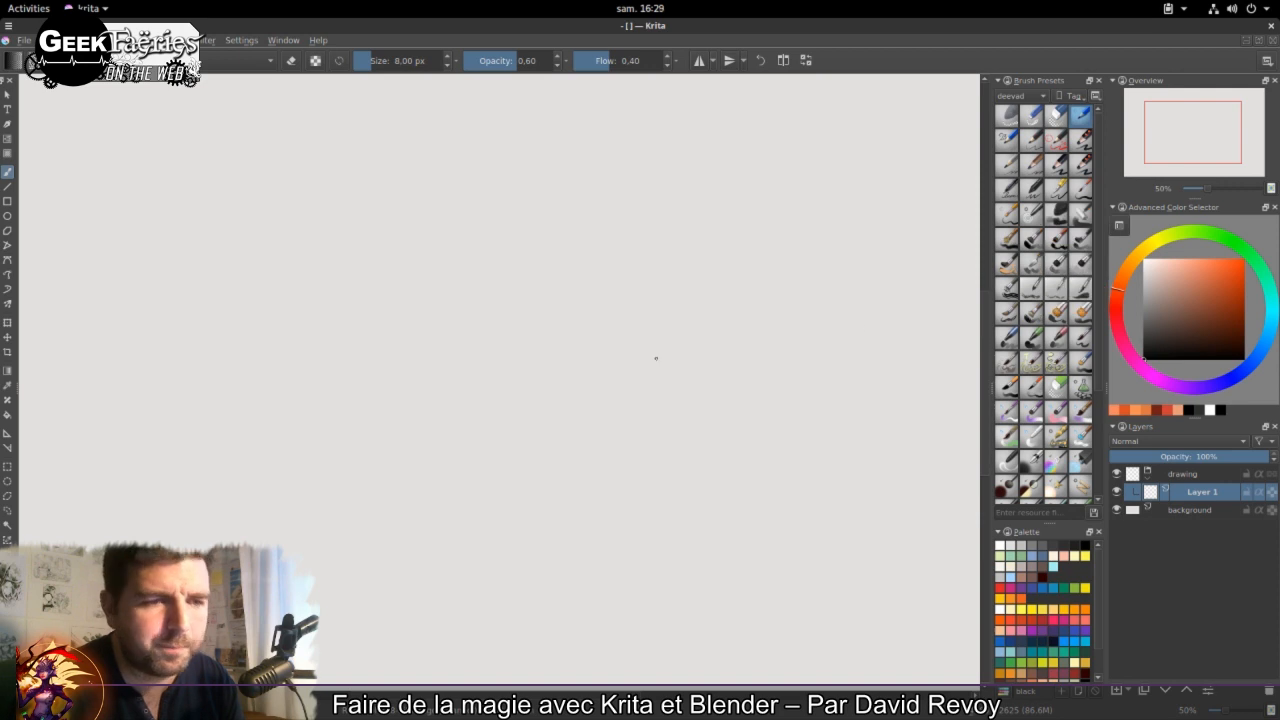
{"action": "mouse_move", "coordinate": [517, 340]}
{"action": "left_mouse_down"}
{"action": "mouse_move", "coordinate": [501, 300]}
{"action": "mouse_move", "coordinate": [517, 339]}
{"action": "left_mouse_up"}
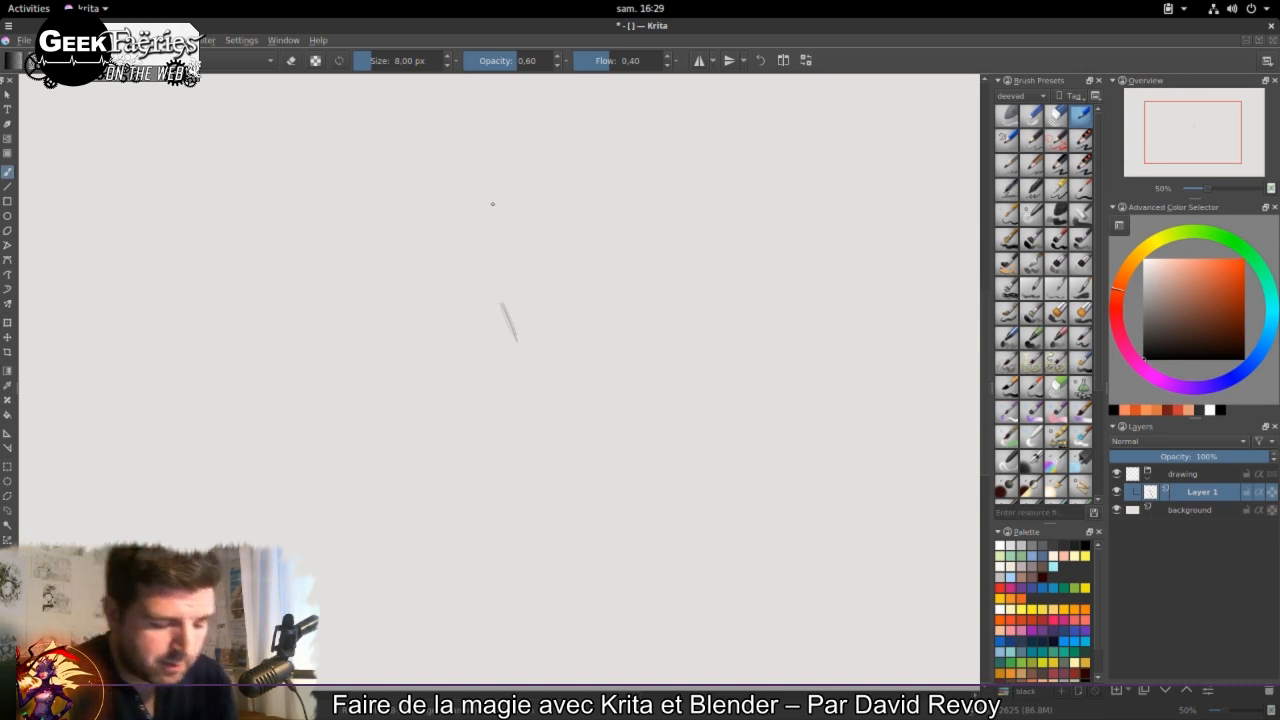
{"action": "mouse_move", "coordinate": [503, 302]}
{"action": "left_mouse_down"}
{"action": "mouse_move", "coordinate": [503, 273]}
{"action": "mouse_move", "coordinate": [551, 227]}
{"action": "left_mouse_up"}
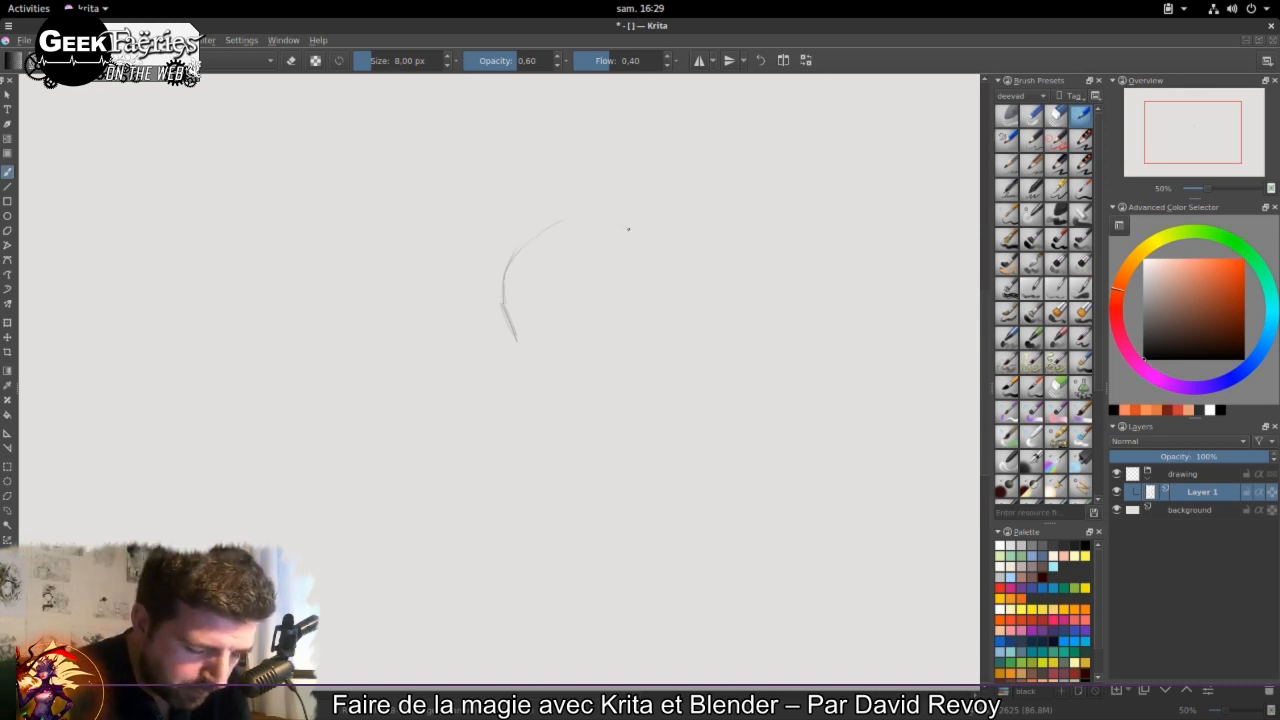
{"action": "mouse_move", "coordinate": [628, 229]}
{"action": "left_mouse_down"}
{"action": "mouse_move", "coordinate": [645, 289]}
{"action": "mouse_move", "coordinate": [528, 337]}
{"action": "left_mouse_up"}
{"action": "left_click_drag", "start_coordinate": [545, 265], "coordinate": [541, 350]}
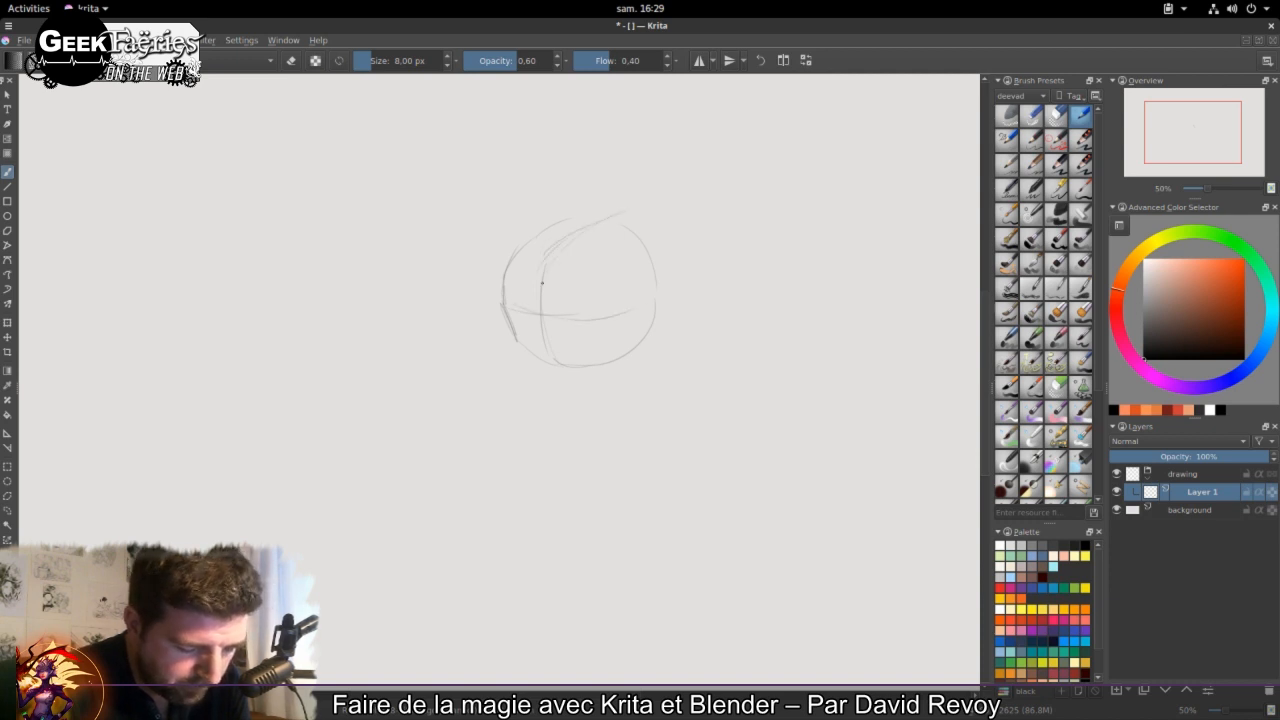
{"action": "mouse_move", "coordinate": [557, 271]}
{"action": "left_mouse_down"}
{"action": "mouse_move", "coordinate": [626, 220]}
{"action": "mouse_move", "coordinate": [571, 218]}
{"action": "mouse_move", "coordinate": [639, 226]}
{"action": "mouse_move", "coordinate": [657, 243]}
{"action": "mouse_move", "coordinate": [662, 308]}
{"action": "mouse_move", "coordinate": [600, 354]}
{"action": "left_mouse_up"}
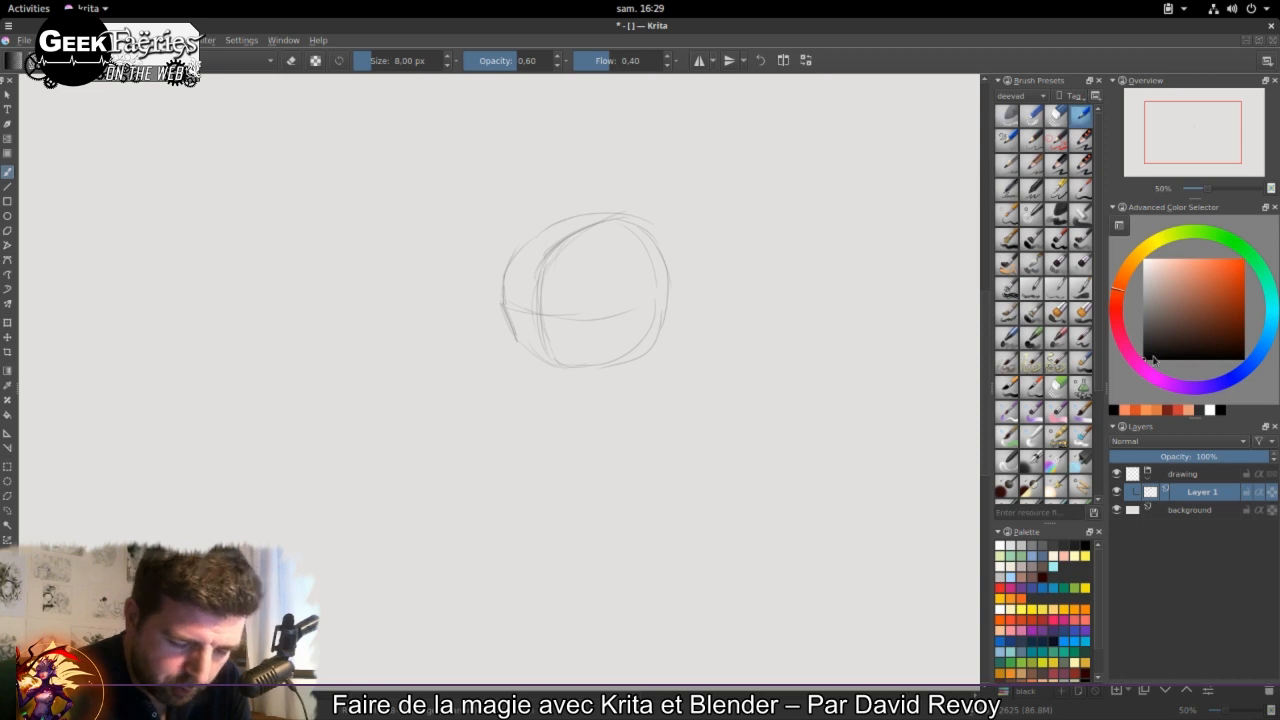
Step: Darken the sphere's vertical and horizontal guidelines in black and hatch the area above where they cross
{"action": "left_click_drag", "start_coordinate": [1152, 347], "coordinate": [1138, 366]}
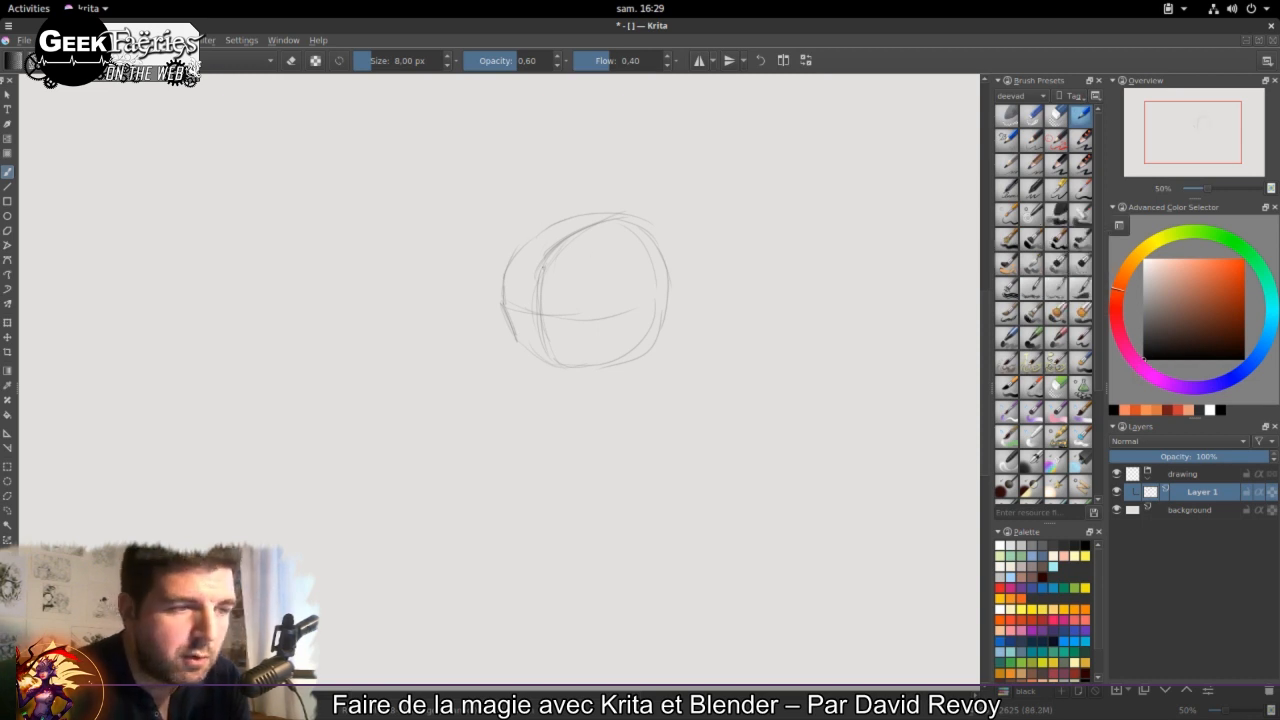
{"action": "left_click_drag", "start_coordinate": [542, 262], "coordinate": [562, 366]}
{"action": "mouse_move", "coordinate": [512, 318]}
{"action": "left_mouse_down"}
{"action": "mouse_move", "coordinate": [579, 318]}
{"action": "mouse_move", "coordinate": [565, 320]}
{"action": "mouse_move", "coordinate": [632, 310]}
{"action": "left_mouse_up"}
{"action": "mouse_move", "coordinate": [542, 334]}
{"action": "left_mouse_down"}
{"action": "mouse_move", "coordinate": [556, 290]}
{"action": "mouse_move", "coordinate": [552, 321]}
{"action": "mouse_move", "coordinate": [586, 320]}
{"action": "left_mouse_up"}
{"action": "mouse_move", "coordinate": [548, 280]}
{"action": "left_mouse_down"}
{"action": "mouse_move", "coordinate": [542, 316]}
{"action": "mouse_move", "coordinate": [580, 320]}
{"action": "mouse_move", "coordinate": [554, 308]}
{"action": "mouse_move", "coordinate": [576, 300]}
{"action": "left_mouse_up"}
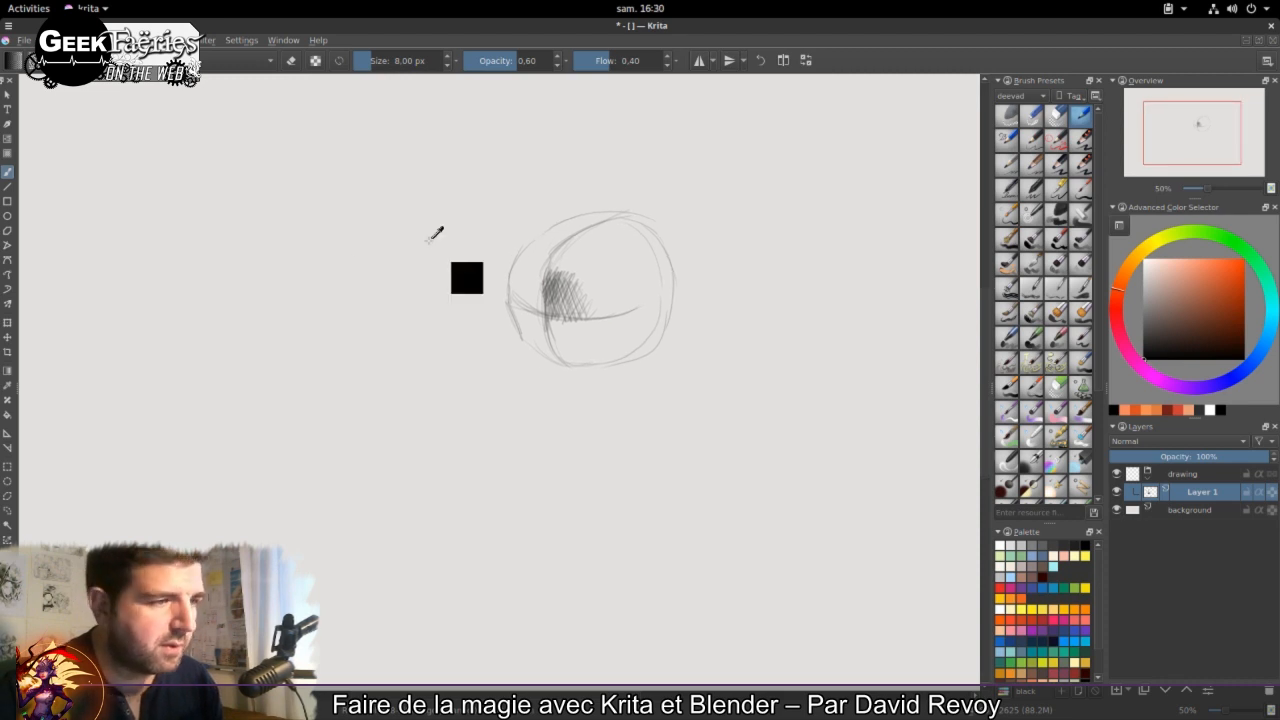
Step: Try filling the background layer with the grey #c0c0c0, and undo the fill
{"action": "left_click", "coordinate": [428, 238], "text": "ctrl"}
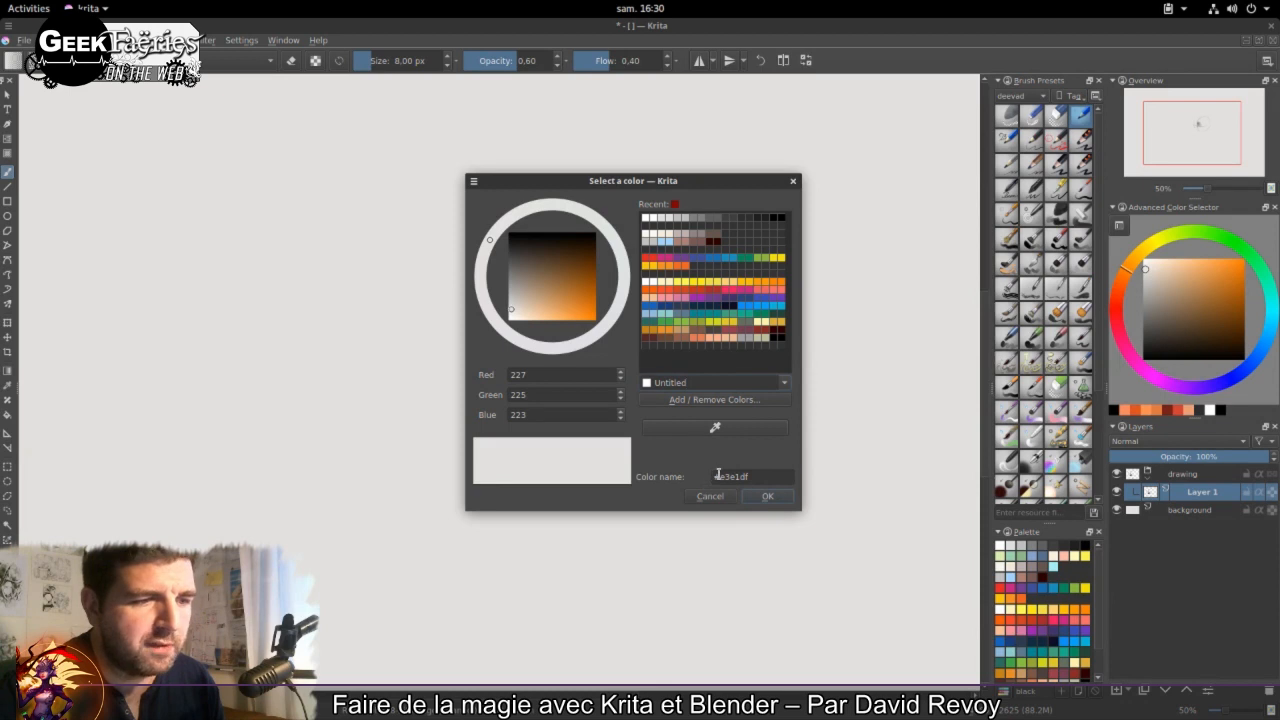
{"action": "left_click_drag", "start_coordinate": [718, 477], "coordinate": [760, 481]}
{"action": "type", "text": "c0c0c0"}
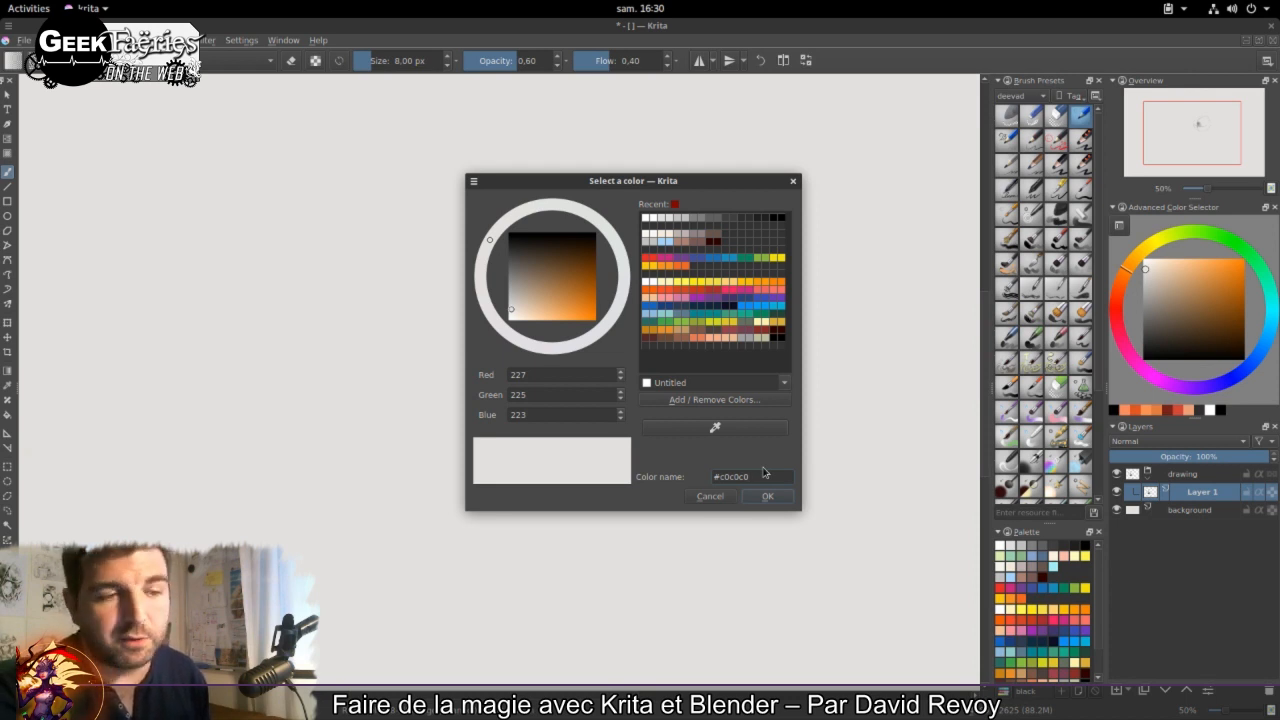
{"action": "key", "text": "Return"}
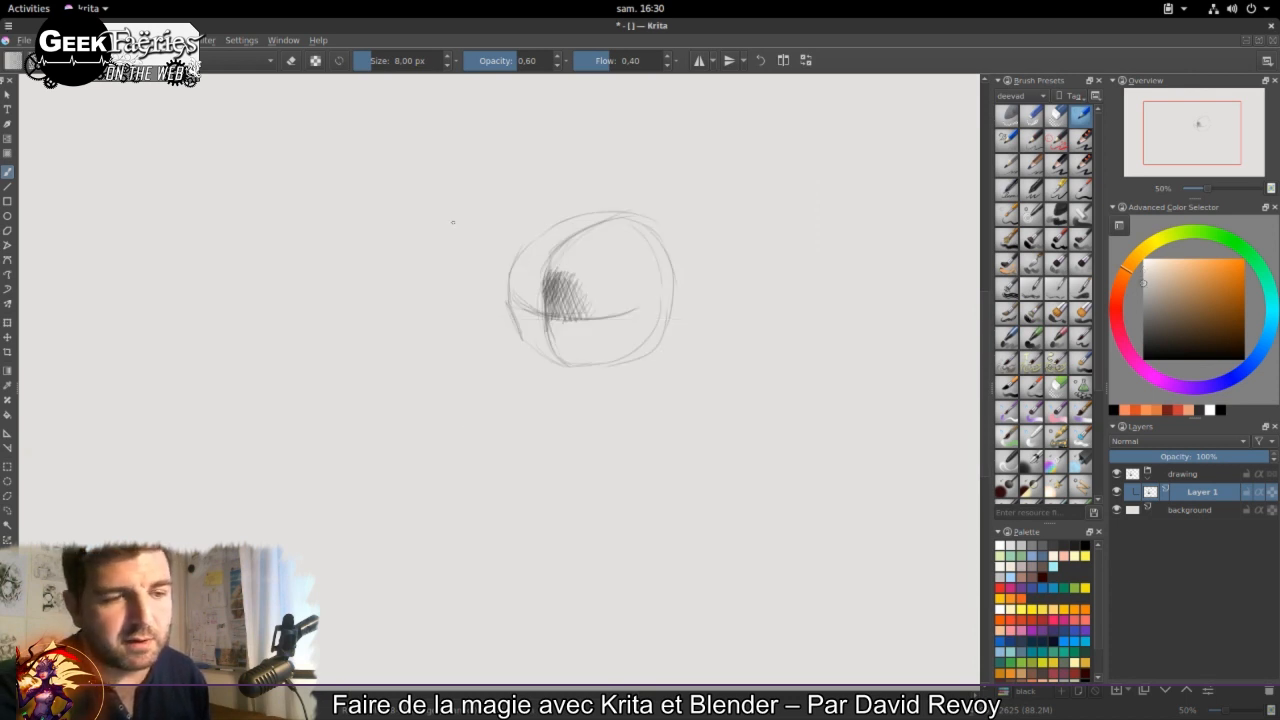
{"action": "left_click", "coordinate": [1197, 512]}
{"action": "left_click_drag", "start_coordinate": [780, 351], "coordinate": [753, 358]}
{"action": "key", "text": "BackSpace"}
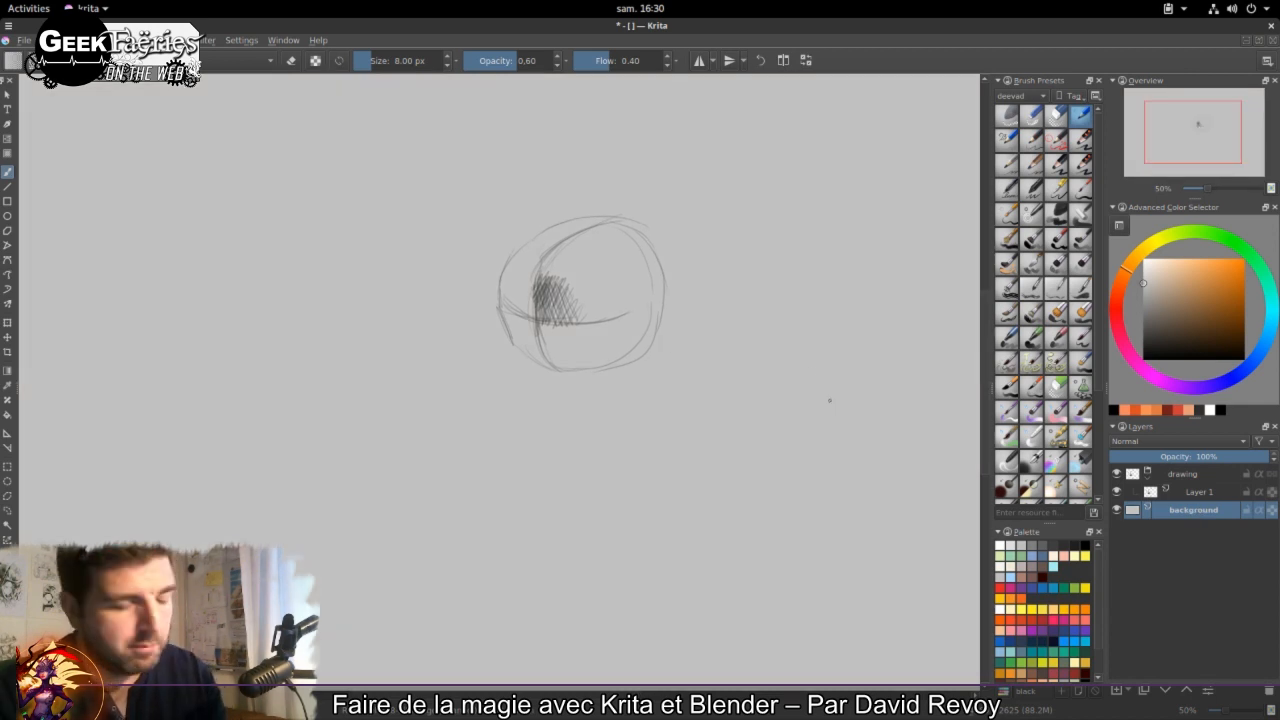
{"action": "key", "text": "ctrl+z"}
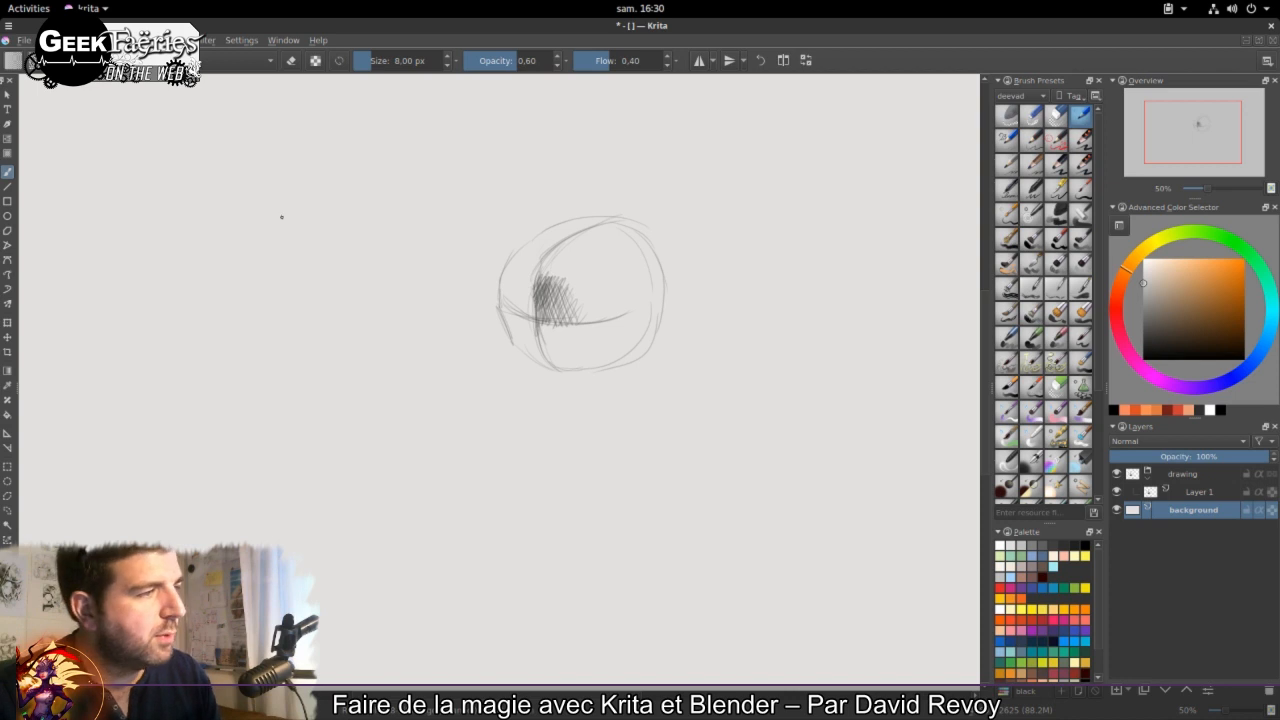
Step: Pick the canvas's light grey as the foreground colour and check its hexadecimal code
{"action": "left_click", "coordinate": [1147, 270]}
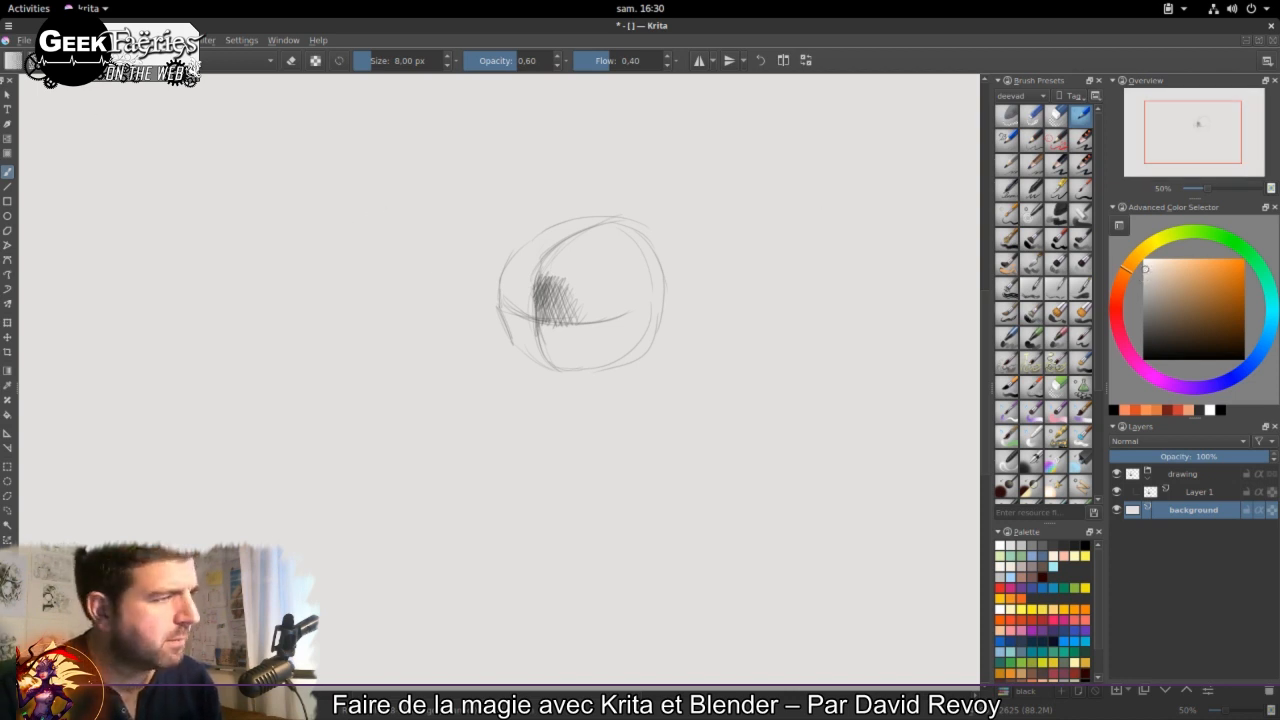
{"action": "left_click", "coordinate": [58, 58]}
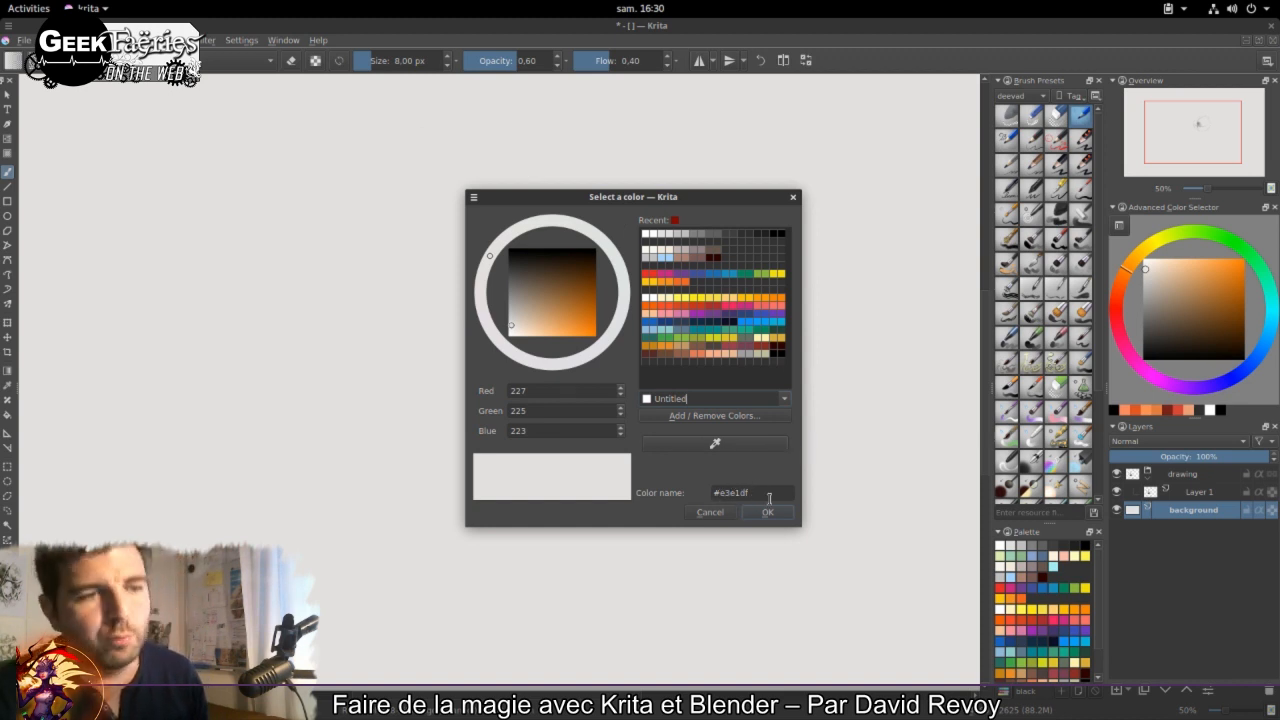
{"action": "left_click", "coordinate": [716, 514]}
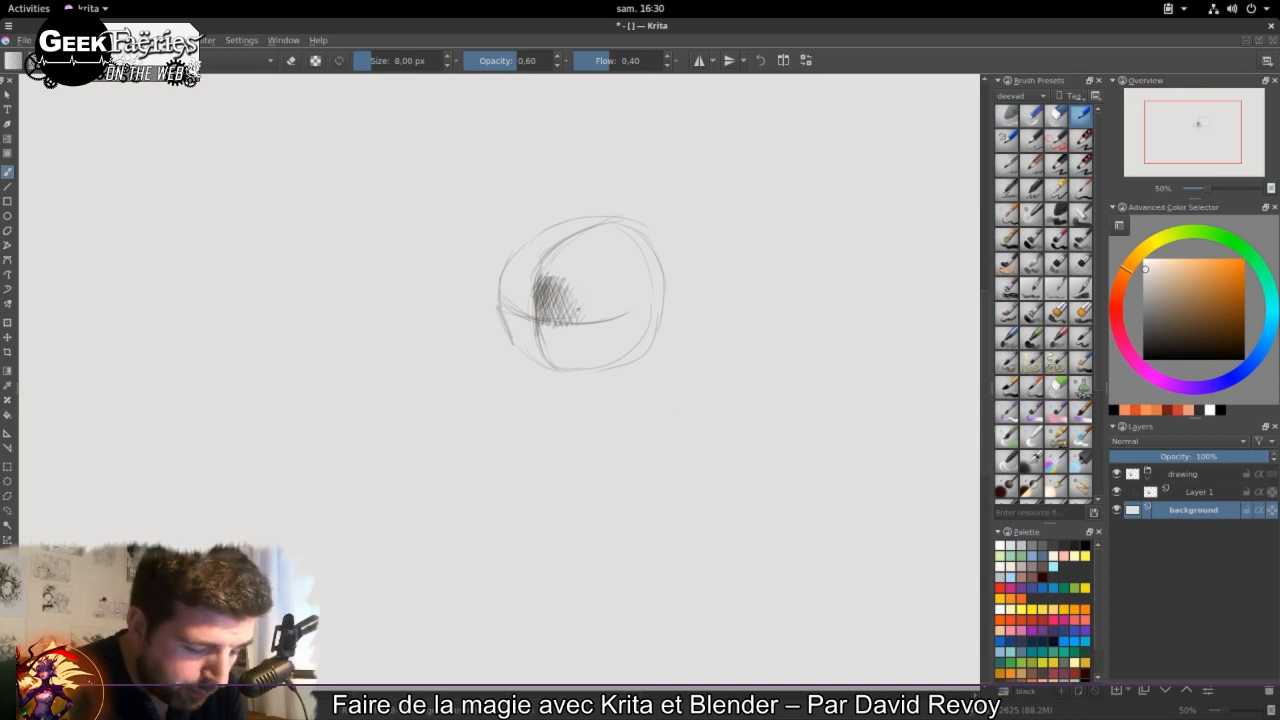
Step: Darken the sphere's outer contours and hatch the edge opposite the existing shading in black on Layer 1, using the 11 px brush preset
{"action": "left_click_drag", "start_coordinate": [570, 291], "coordinate": [556, 314]}
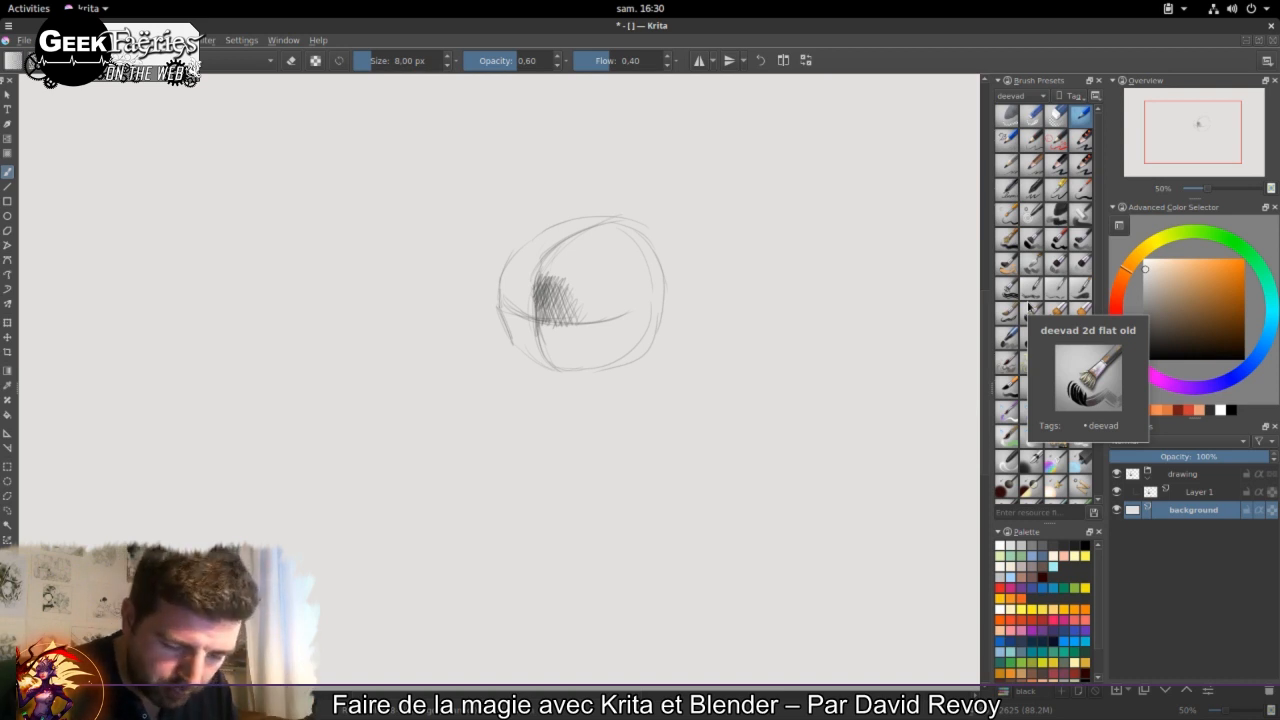
{"action": "left_click", "coordinate": [1033, 165]}
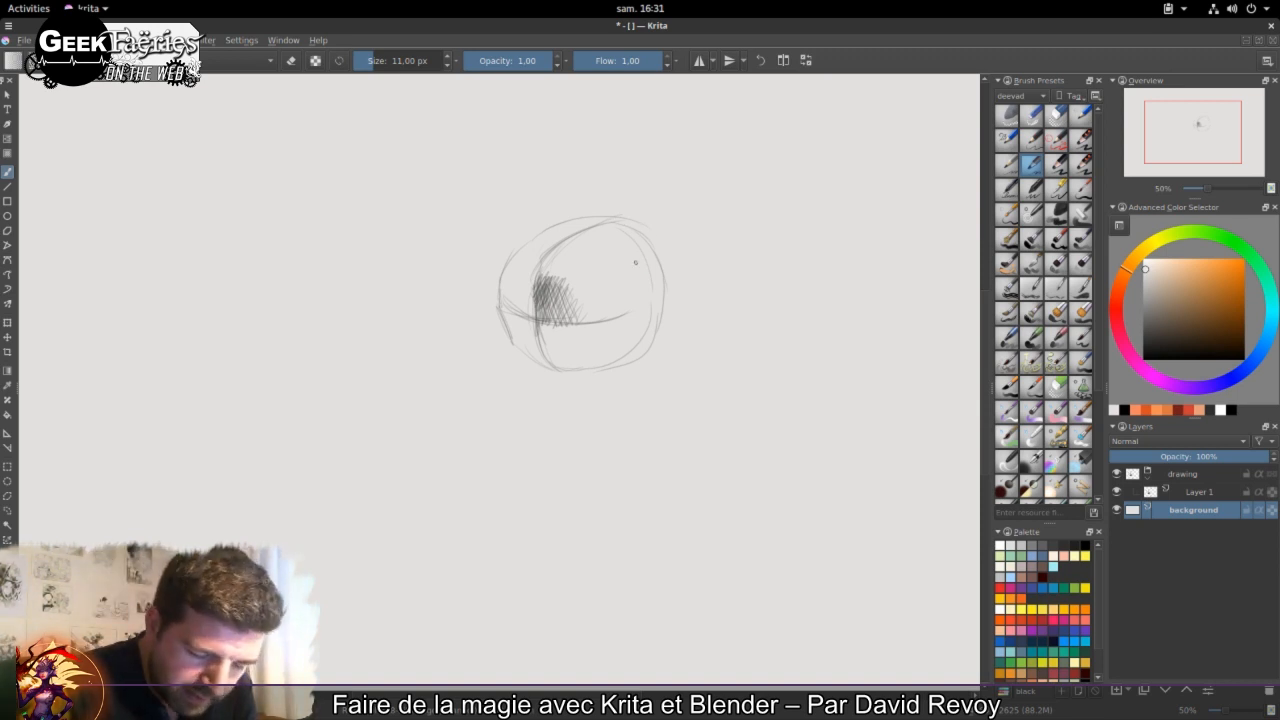
{"action": "left_click", "coordinate": [1192, 494]}
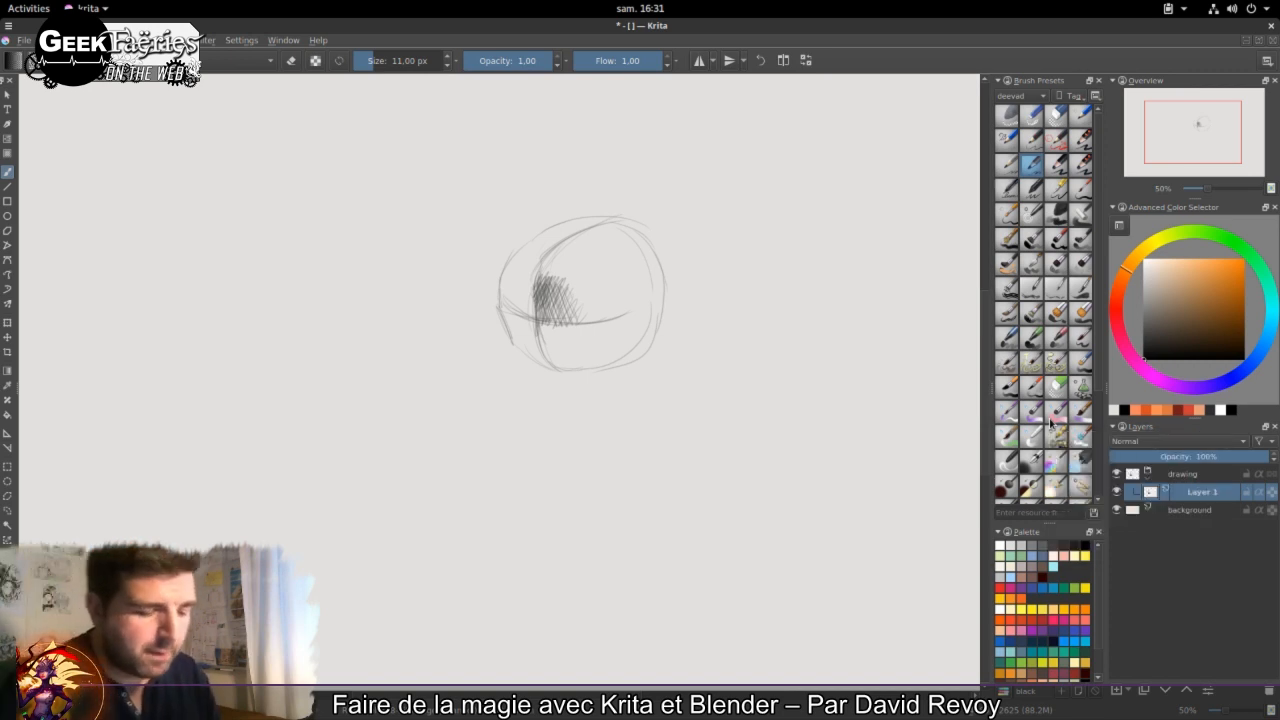
{"action": "mouse_move", "coordinate": [620, 218]}
{"action": "left_mouse_down"}
{"action": "mouse_move", "coordinate": [659, 252]}
{"action": "mouse_move", "coordinate": [654, 240]}
{"action": "mouse_move", "coordinate": [663, 304]}
{"action": "left_mouse_up"}
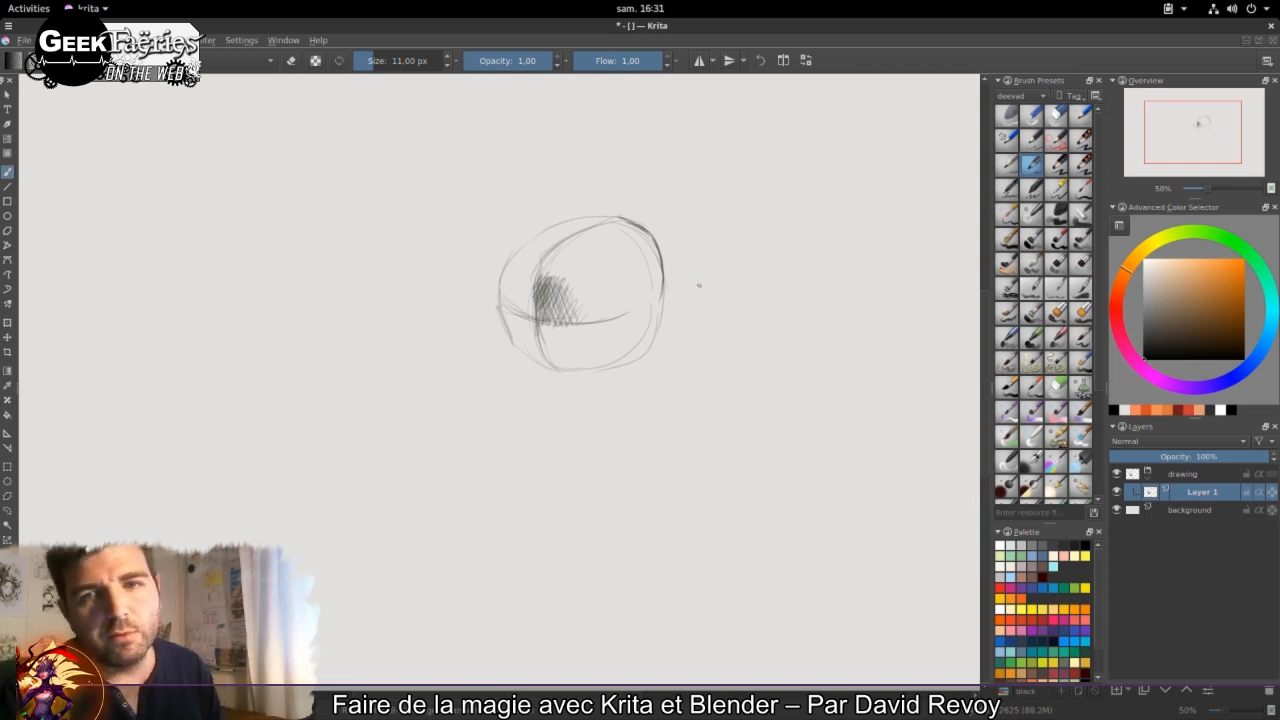
{"action": "mouse_move", "coordinate": [635, 265]}
{"action": "left_mouse_down"}
{"action": "mouse_move", "coordinate": [642, 290]}
{"action": "mouse_move", "coordinate": [650, 260]}
{"action": "mouse_move", "coordinate": [660, 265]}
{"action": "mouse_move", "coordinate": [660, 285]}
{"action": "mouse_move", "coordinate": [640, 298]}
{"action": "left_mouse_up"}
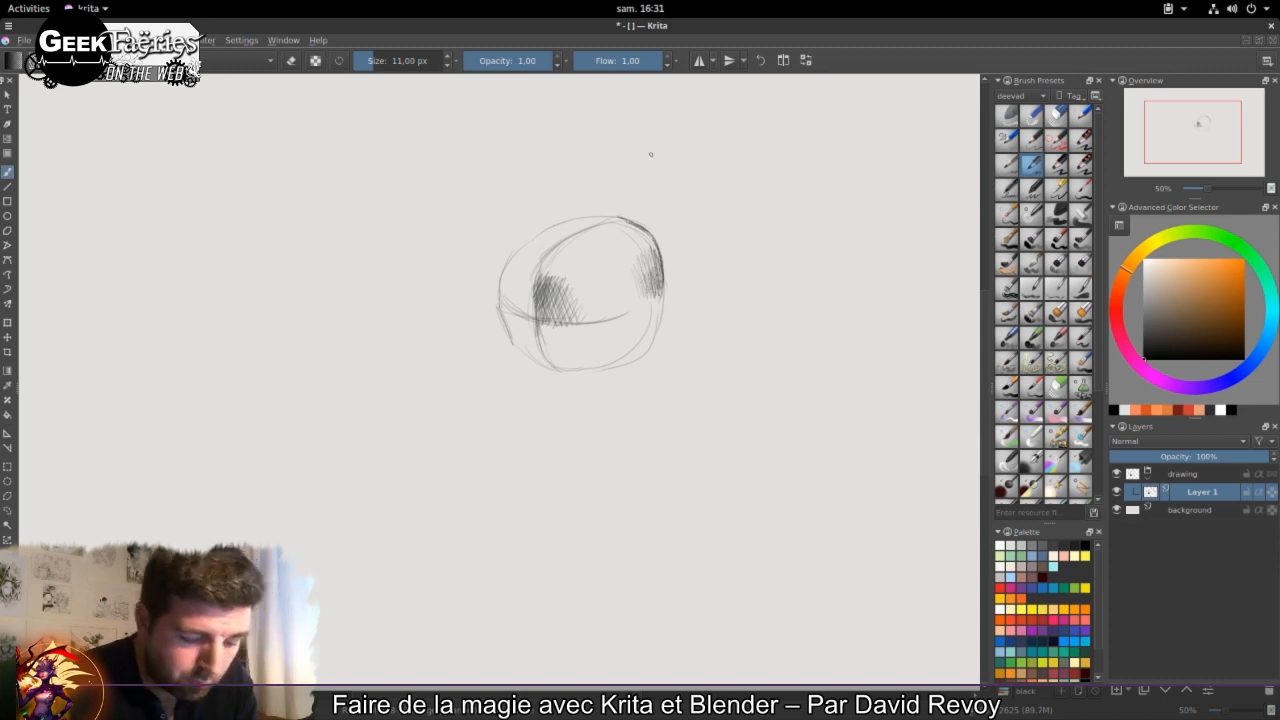
{"action": "mouse_move", "coordinate": [506, 284]}
{"action": "left_mouse_down"}
{"action": "mouse_move", "coordinate": [510, 255]}
{"action": "mouse_move", "coordinate": [505, 277]}
{"action": "mouse_move", "coordinate": [542, 364]}
{"action": "left_mouse_up"}
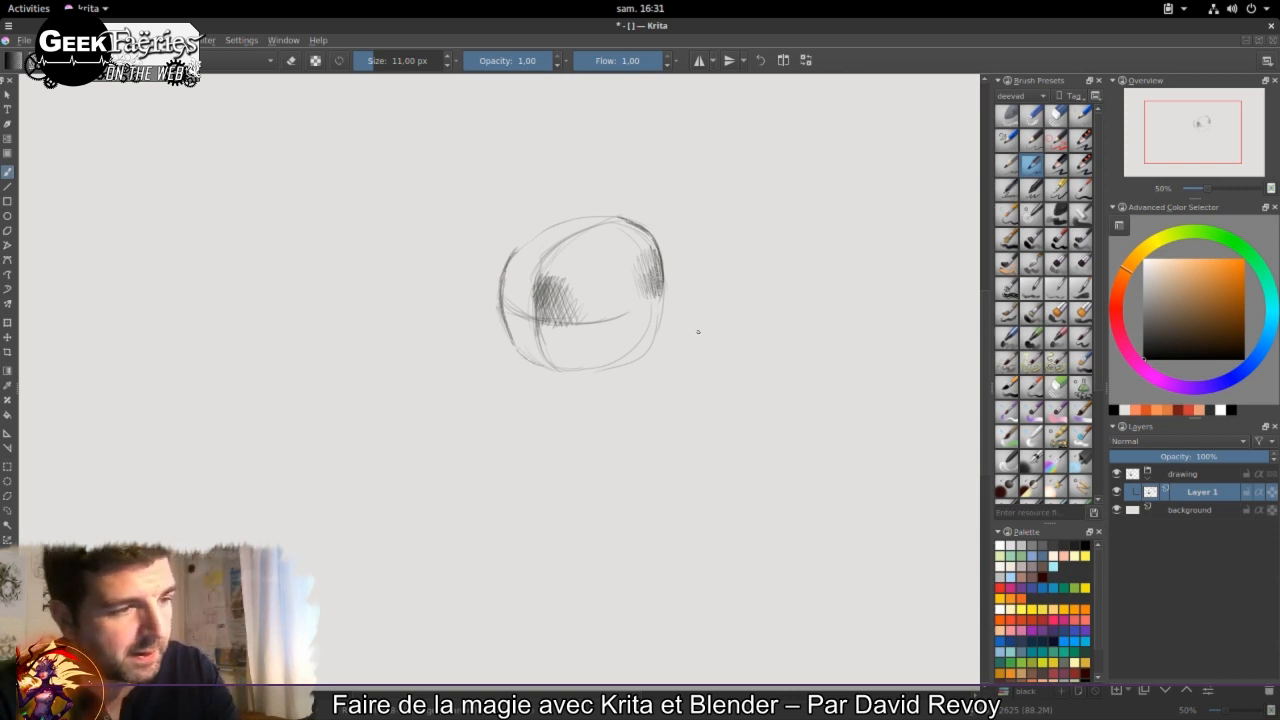
Step: Clear the sphere sketch from Layer 1 and choose the 20 px sketching brush preset
{"action": "key", "text": "Delete"}
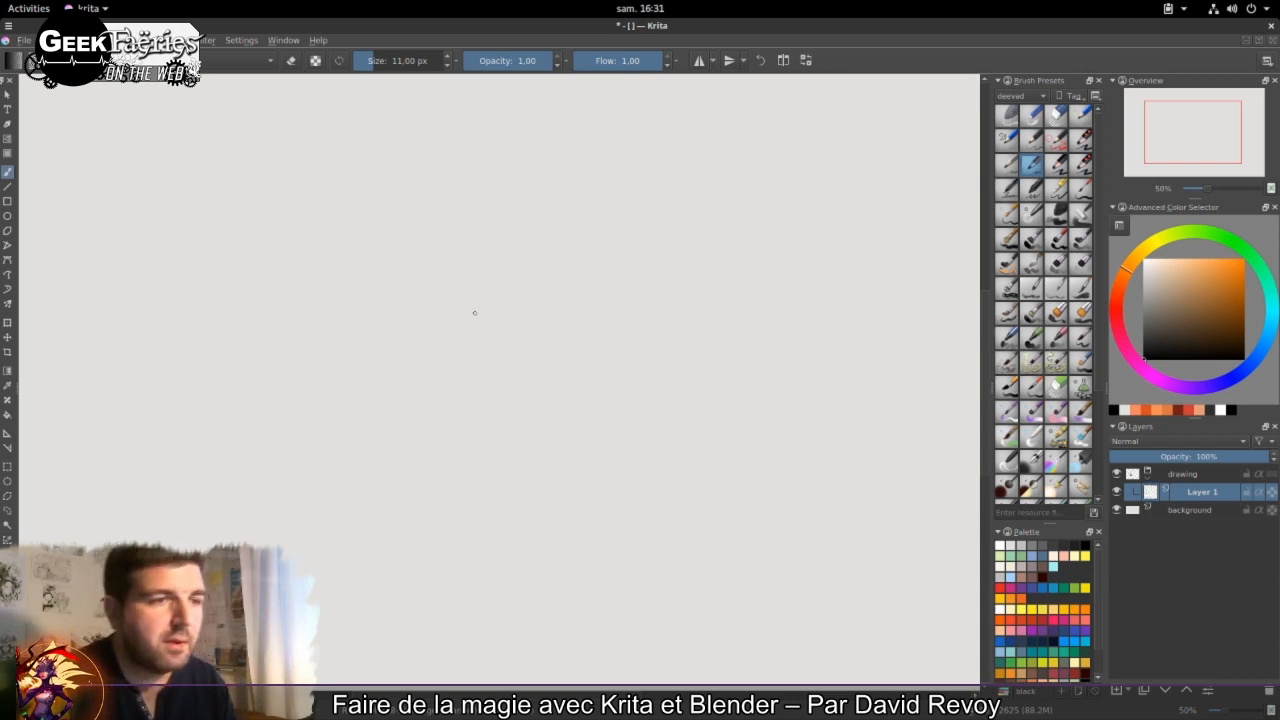
{"action": "scroll", "coordinate": [1095, 340], "scroll_direction": "down", "scroll_amount": 2}
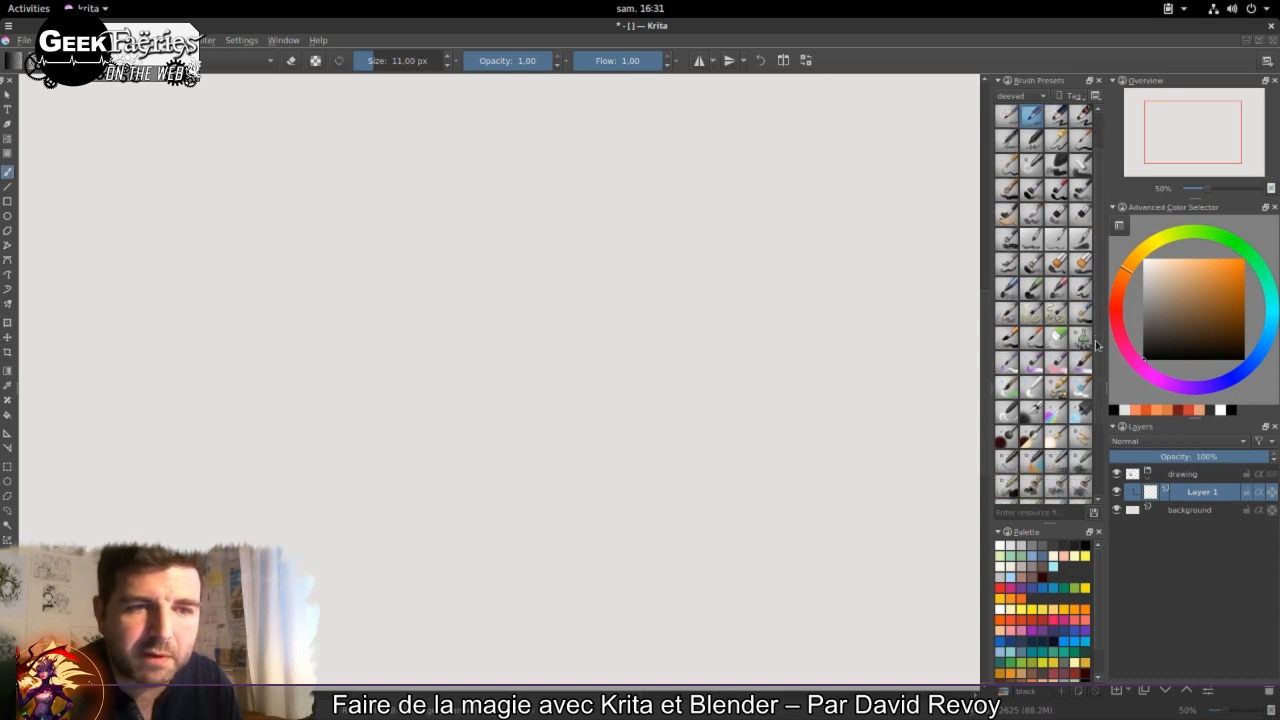
{"action": "scroll", "coordinate": [1095, 340], "scroll_direction": "down", "scroll_amount": 1}
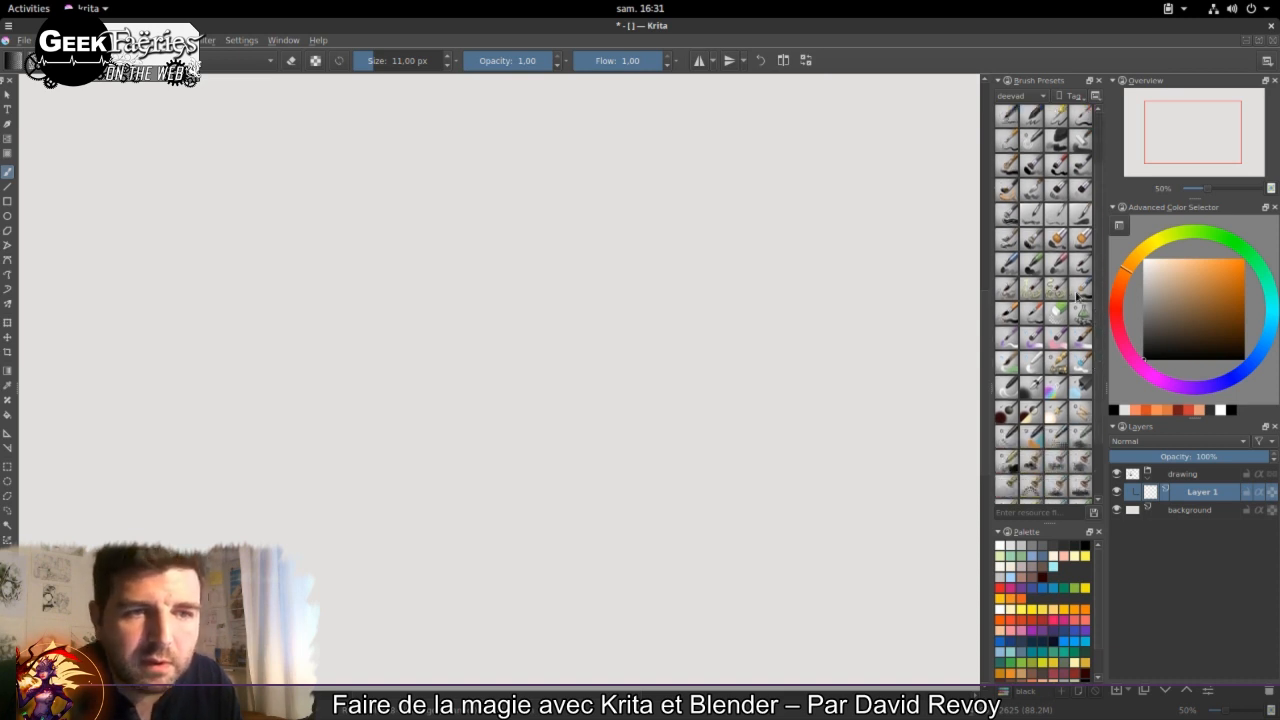
{"action": "scroll", "coordinate": [1093, 290], "scroll_direction": "down", "scroll_amount": 3}
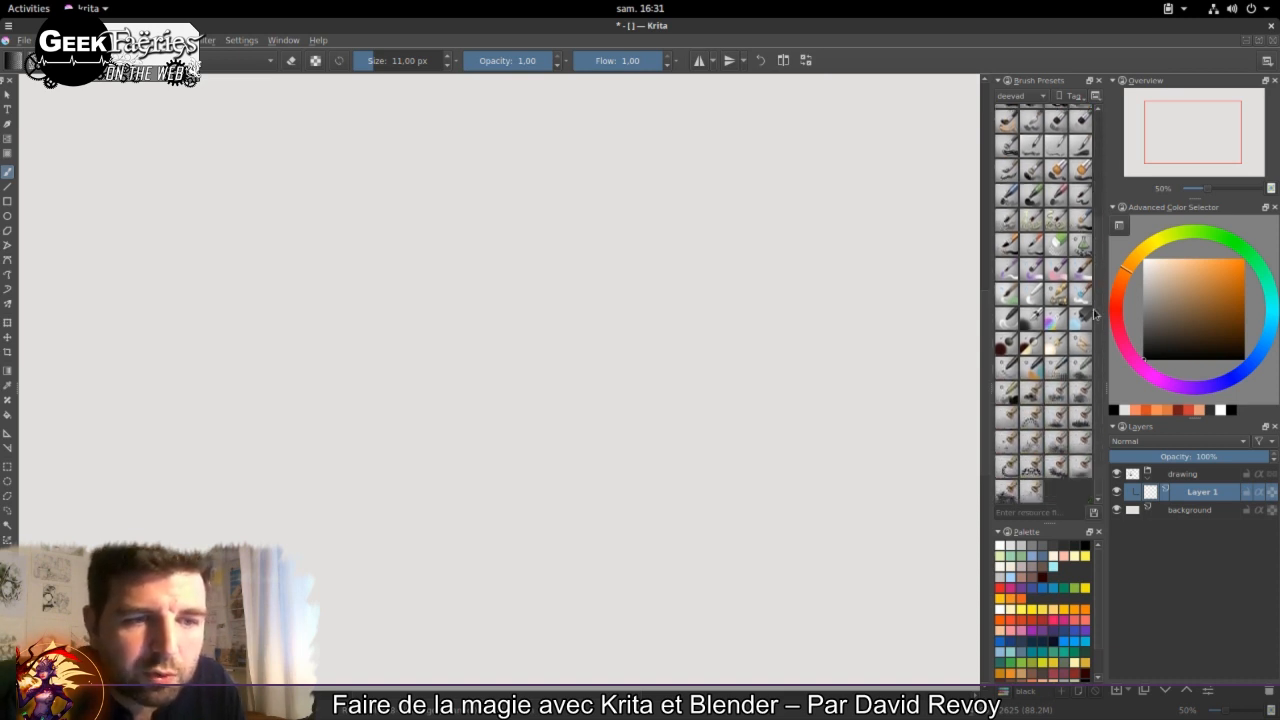
{"action": "left_click", "coordinate": [1008, 243]}
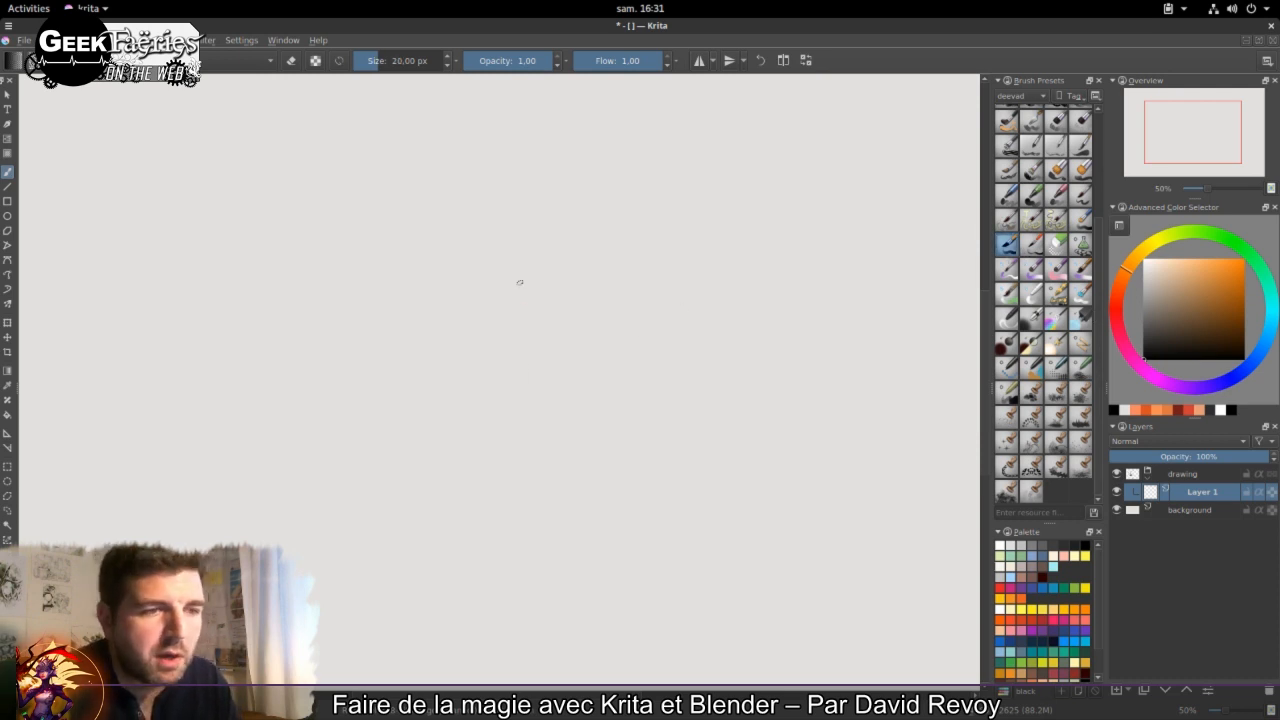
Step: Sketch a small three-quarter-view head in black with the skull outline, eye guidelines, near ear and tapered jaw
{"action": "left_click_drag", "start_coordinate": [430, 264], "coordinate": [438, 293]}
{"action": "mouse_move", "coordinate": [431, 236]}
{"action": "left_mouse_down"}
{"action": "mouse_move", "coordinate": [467, 199]}
{"action": "mouse_move", "coordinate": [508, 214]}
{"action": "left_mouse_up"}
{"action": "mouse_move", "coordinate": [535, 263]}
{"action": "left_mouse_down"}
{"action": "mouse_move", "coordinate": [493, 305]}
{"action": "mouse_move", "coordinate": [465, 299]}
{"action": "mouse_move", "coordinate": [532, 294]}
{"action": "left_mouse_up"}
{"action": "left_click_drag", "start_coordinate": [514, 235], "coordinate": [510, 302]}
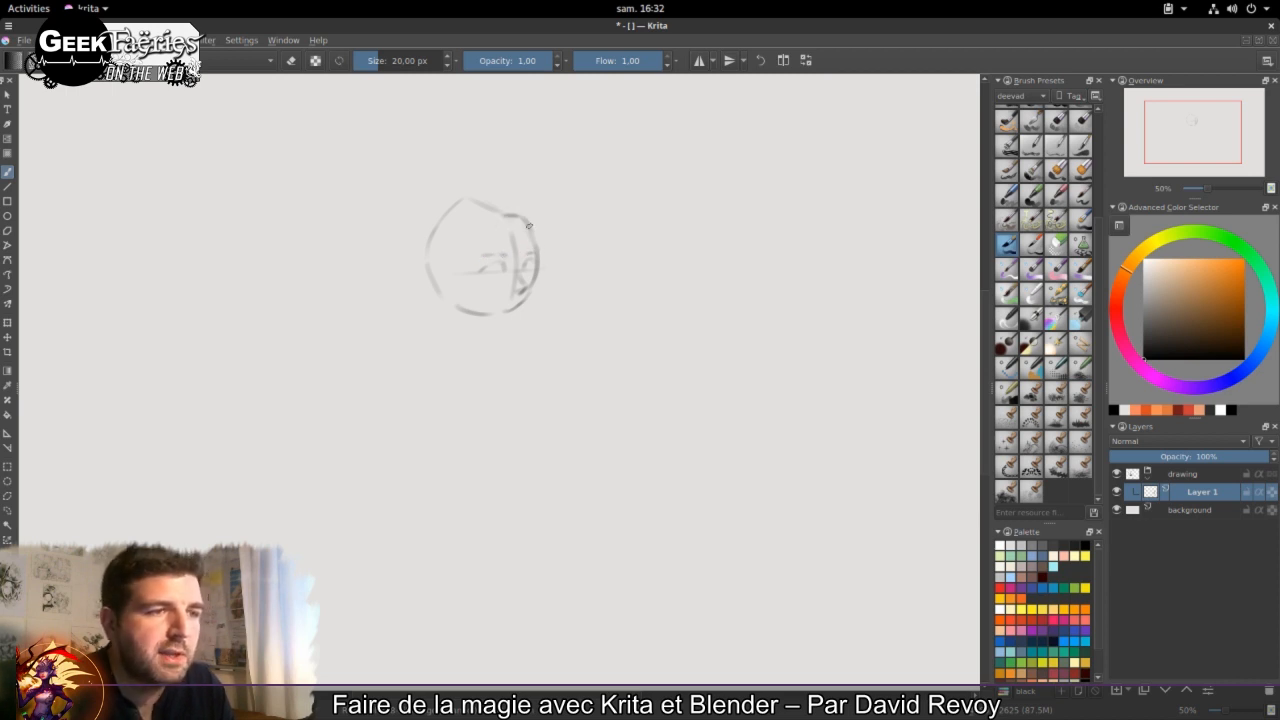
{"action": "left_click_drag", "start_coordinate": [490, 208], "coordinate": [512, 214]}
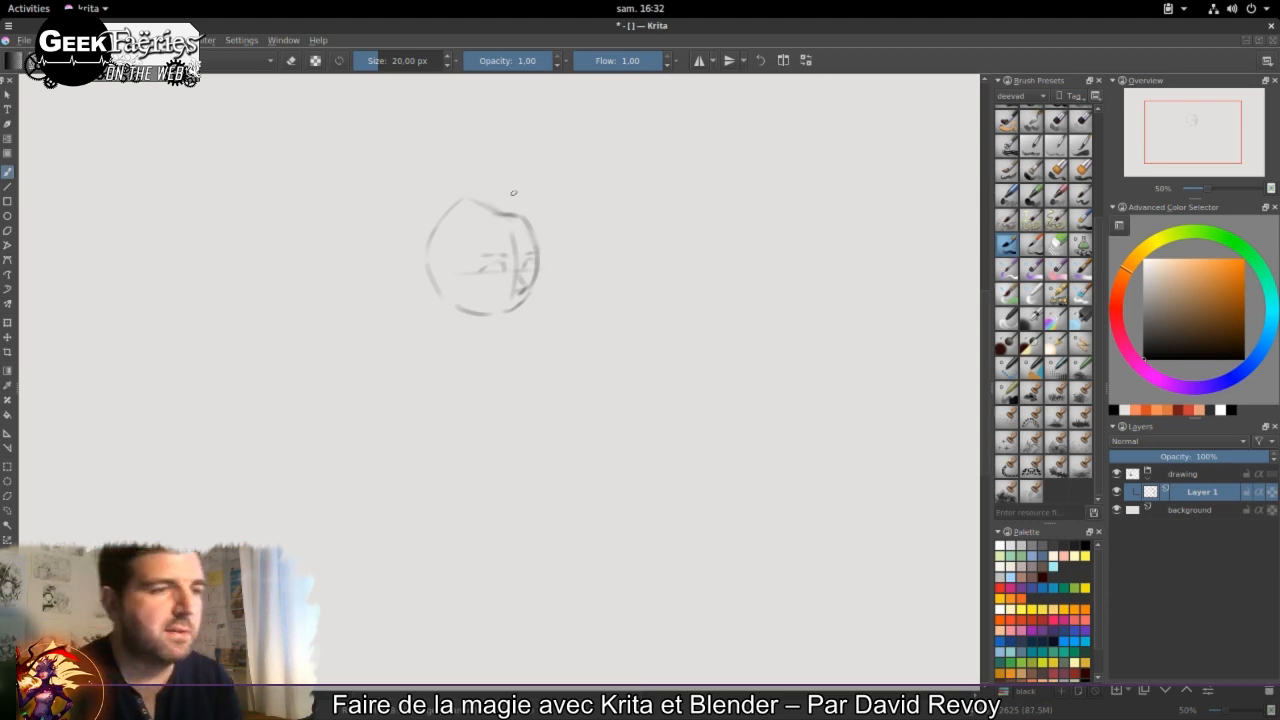
{"action": "mouse_move", "coordinate": [500, 214]}
{"action": "left_mouse_down"}
{"action": "mouse_move", "coordinate": [468, 200]}
{"action": "mouse_move", "coordinate": [508, 210]}
{"action": "left_mouse_up"}
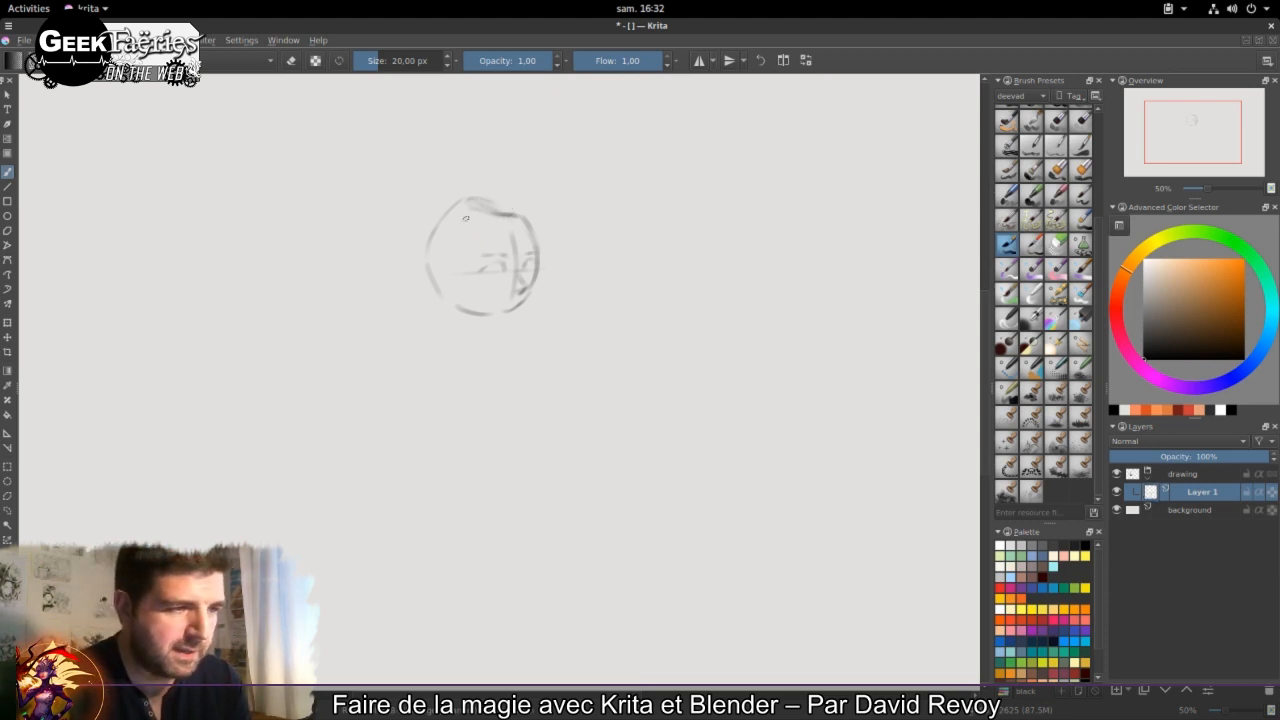
{"action": "mouse_move", "coordinate": [436, 262]}
{"action": "left_mouse_down"}
{"action": "mouse_move", "coordinate": [459, 305]}
{"action": "mouse_move", "coordinate": [508, 321]}
{"action": "mouse_move", "coordinate": [522, 306]}
{"action": "mouse_move", "coordinate": [506, 326]}
{"action": "left_mouse_up"}
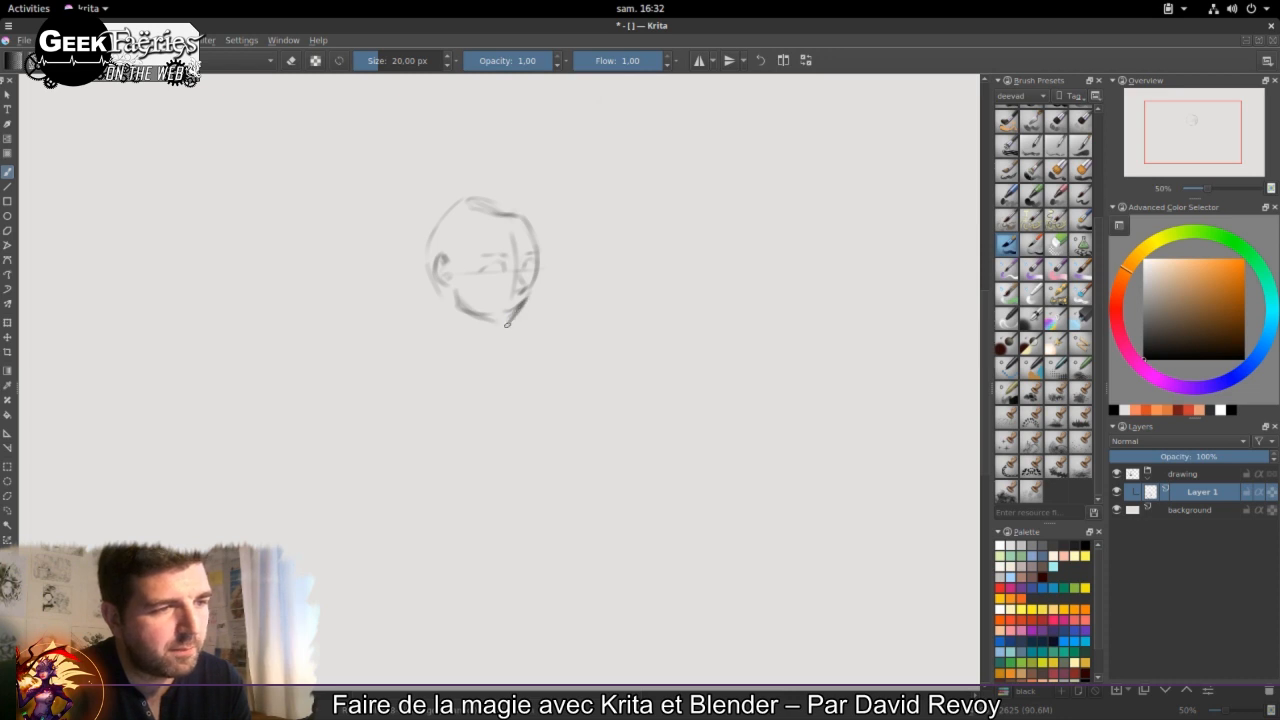
Step: Add the neck, rounded shoulders, collar line and torso contours below the head, and reinforce the chin
{"action": "mouse_move", "coordinate": [446, 287]}
{"action": "left_mouse_down"}
{"action": "mouse_move", "coordinate": [454, 329]}
{"action": "mouse_move", "coordinate": [481, 336]}
{"action": "mouse_move", "coordinate": [478, 322]}
{"action": "mouse_move", "coordinate": [478, 338]}
{"action": "mouse_move", "coordinate": [456, 331]}
{"action": "mouse_move", "coordinate": [449, 297]}
{"action": "mouse_move", "coordinate": [441, 326]}
{"action": "mouse_move", "coordinate": [475, 338]}
{"action": "mouse_move", "coordinate": [483, 327]}
{"action": "mouse_move", "coordinate": [488, 344]}
{"action": "mouse_move", "coordinate": [439, 337]}
{"action": "mouse_move", "coordinate": [444, 328]}
{"action": "mouse_move", "coordinate": [427, 353]}
{"action": "mouse_move", "coordinate": [435, 329]}
{"action": "mouse_move", "coordinate": [419, 332]}
{"action": "mouse_move", "coordinate": [516, 393]}
{"action": "mouse_move", "coordinate": [509, 435]}
{"action": "left_mouse_up"}
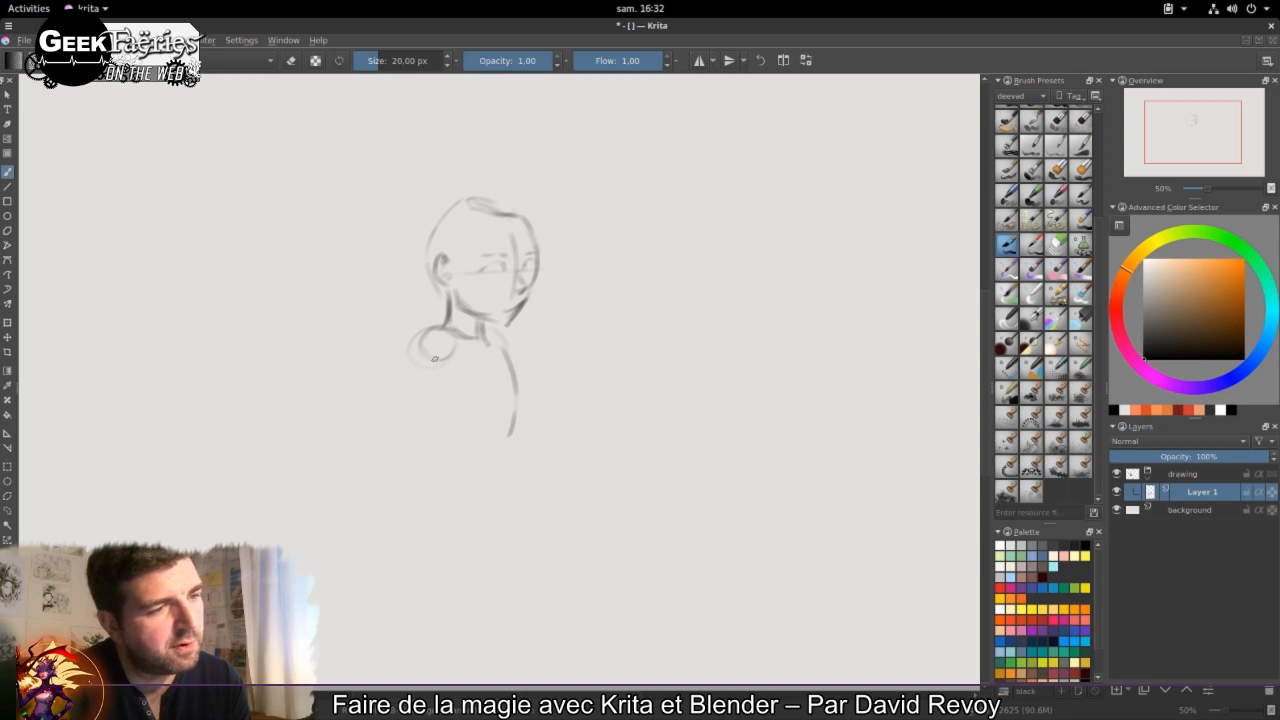
{"action": "left_click_drag", "start_coordinate": [435, 358], "coordinate": [440, 405]}
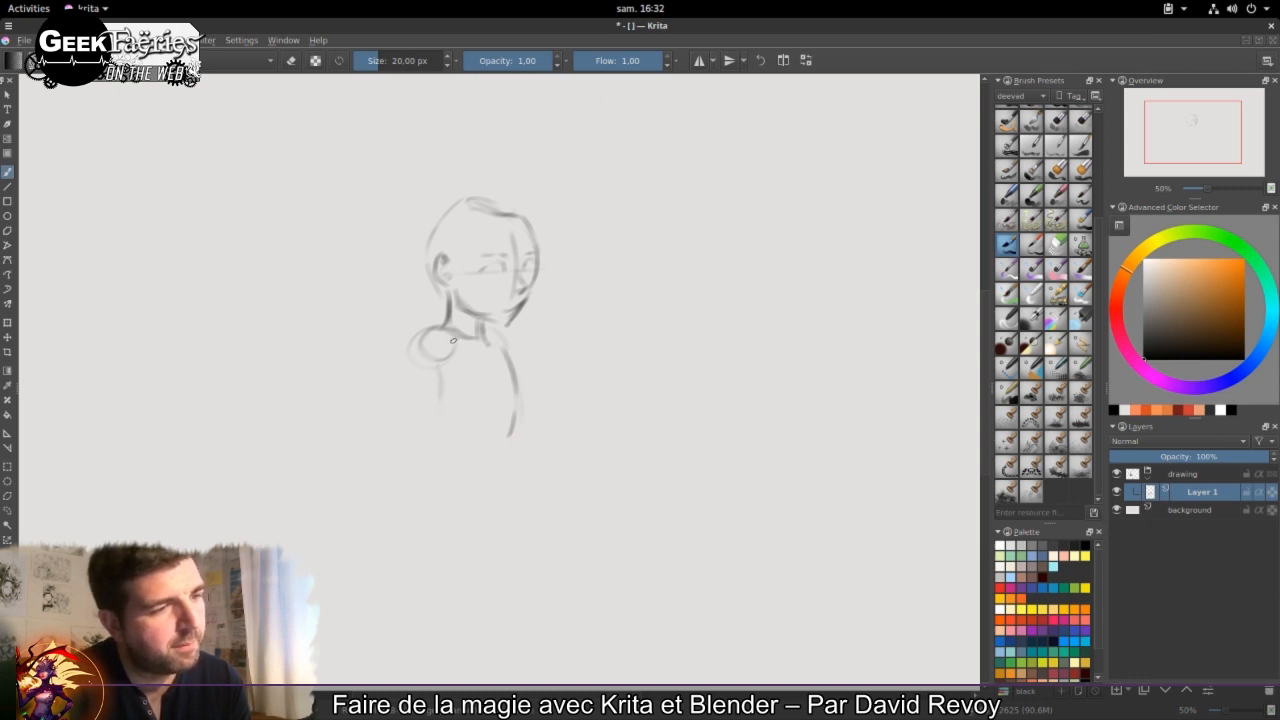
{"action": "left_click_drag", "start_coordinate": [449, 324], "coordinate": [412, 370]}
{"action": "mouse_move", "coordinate": [478, 331]}
{"action": "left_mouse_down"}
{"action": "mouse_move", "coordinate": [522, 370]}
{"action": "mouse_move", "coordinate": [510, 448]}
{"action": "left_mouse_up"}
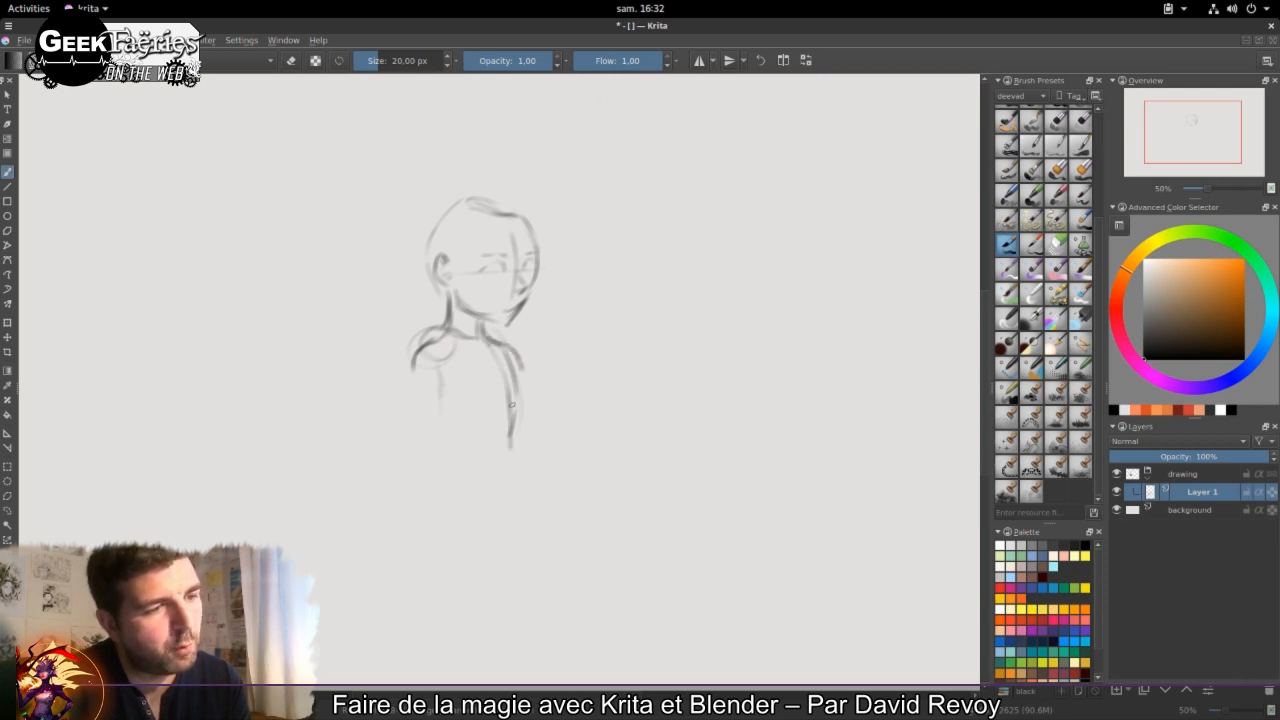
{"action": "left_click_drag", "start_coordinate": [518, 362], "coordinate": [527, 452]}
{"action": "left_click_drag", "start_coordinate": [454, 360], "coordinate": [520, 366]}
{"action": "left_click_drag", "start_coordinate": [518, 310], "coordinate": [500, 322]}
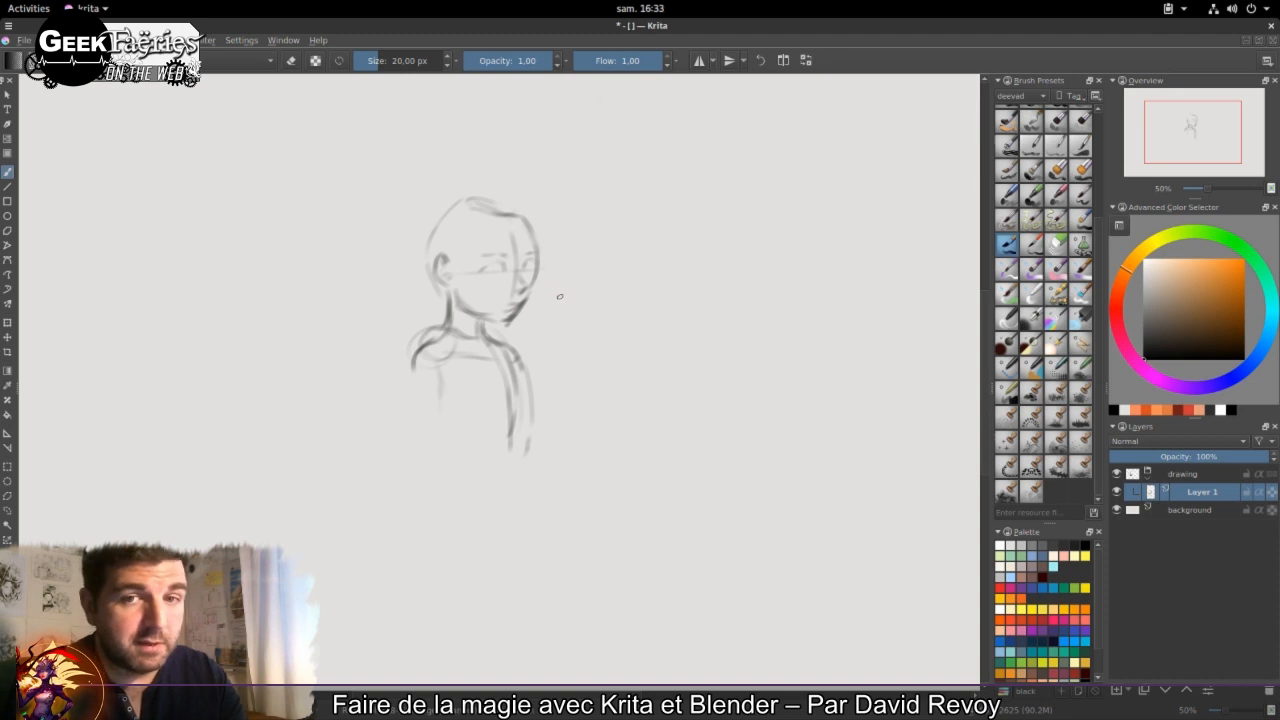
Step: Mirror the canvas view horizontally, round out the skull contour and clean up the jaw and crown lines with the eraser mode
{"action": "key", "text": "m"}
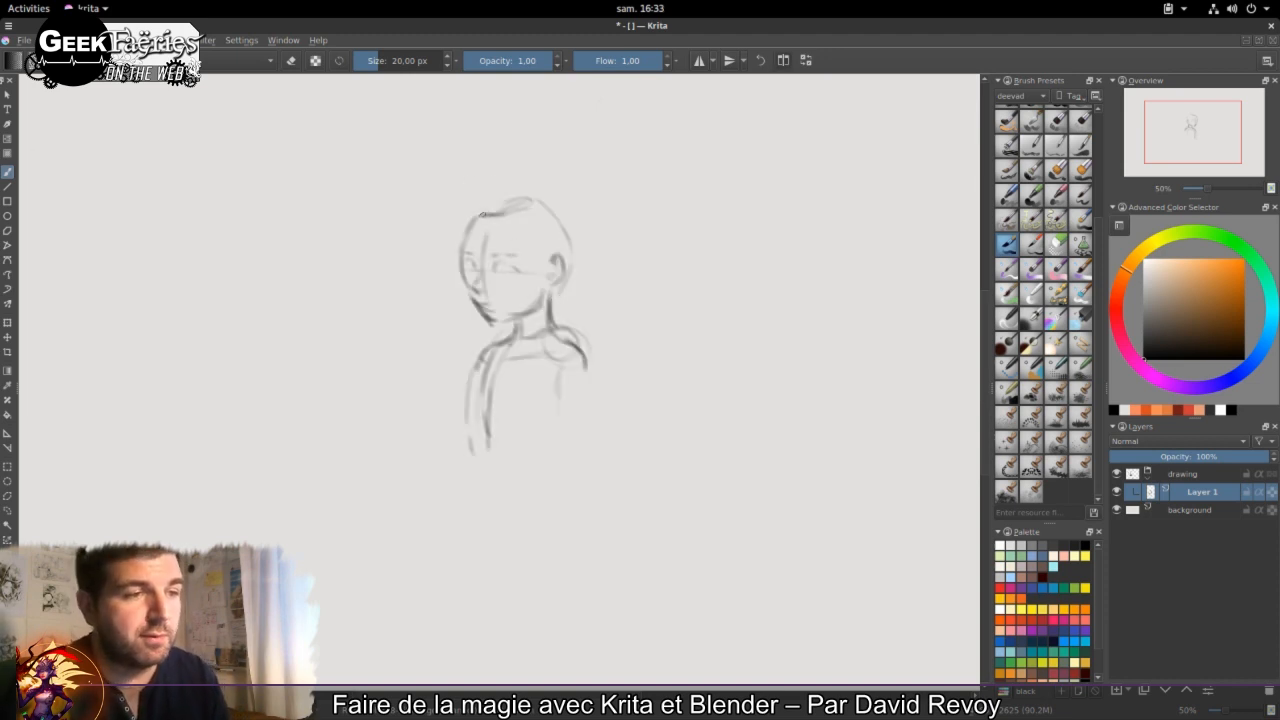
{"action": "mouse_move", "coordinate": [467, 237]}
{"action": "left_mouse_down"}
{"action": "mouse_move", "coordinate": [502, 198]}
{"action": "mouse_move", "coordinate": [523, 196]}
{"action": "left_mouse_up"}
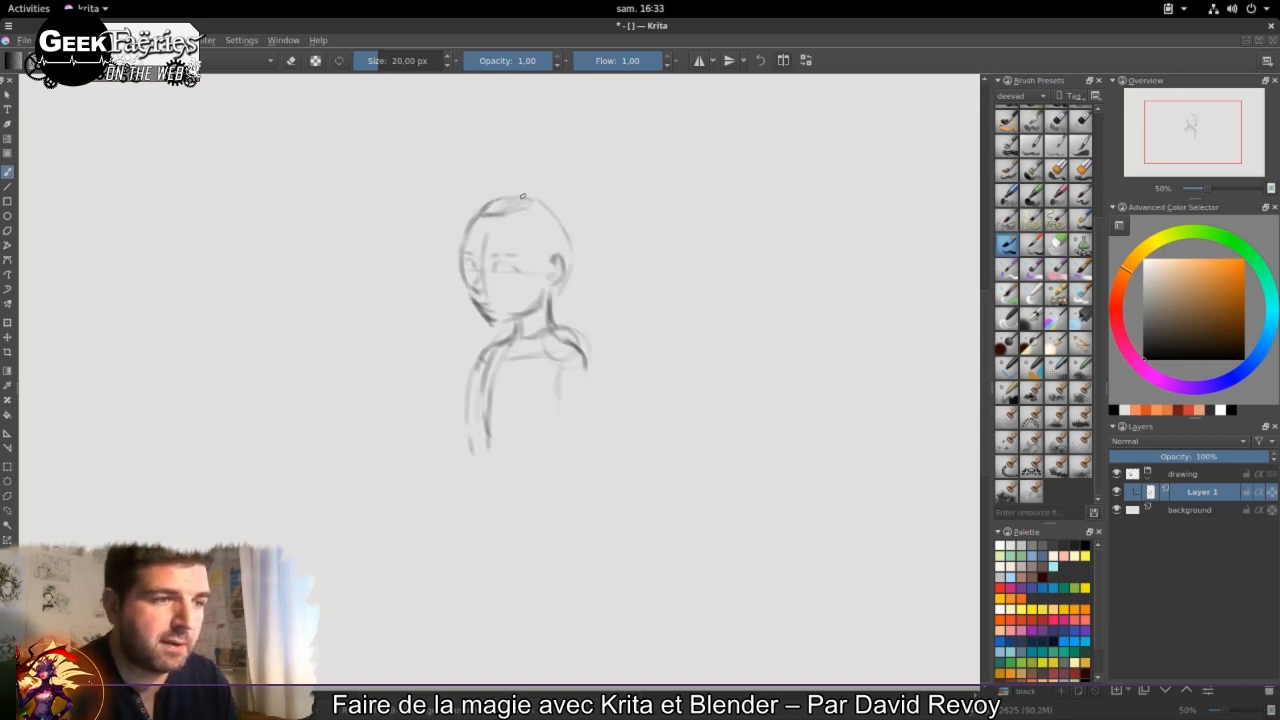
{"action": "key", "text": "e"}
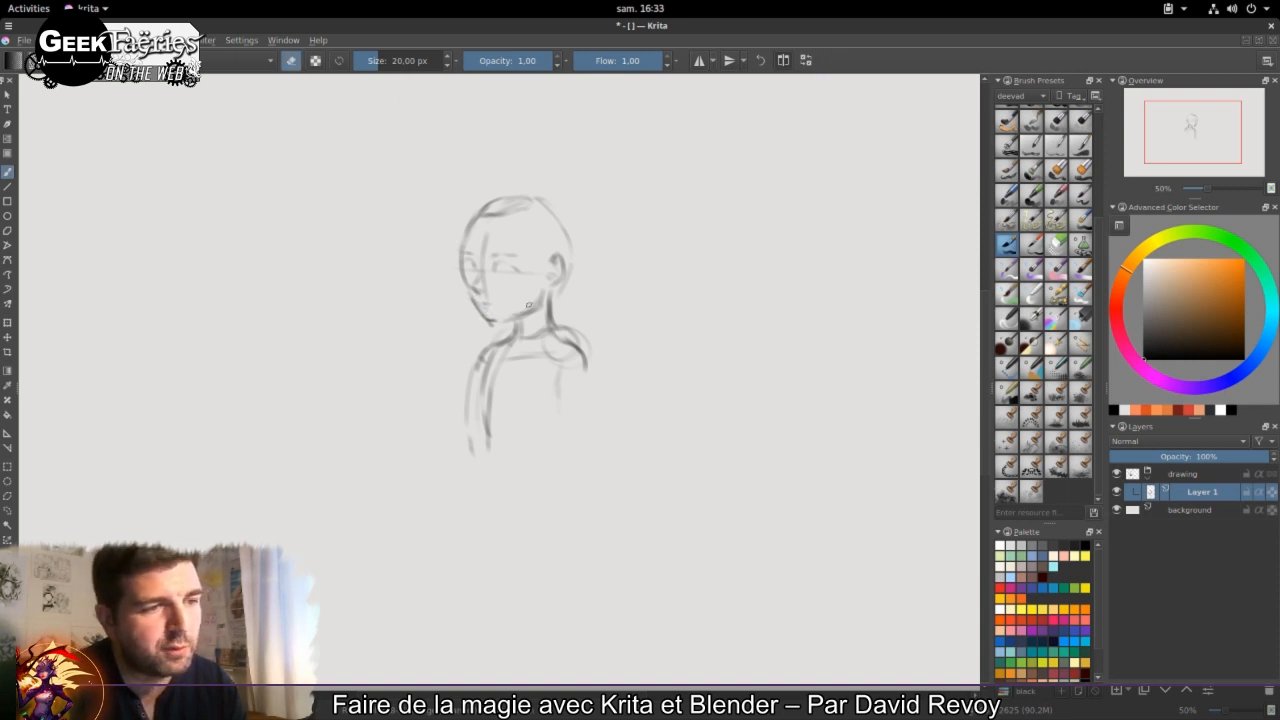
{"action": "left_click_drag", "start_coordinate": [467, 301], "coordinate": [480, 320]}
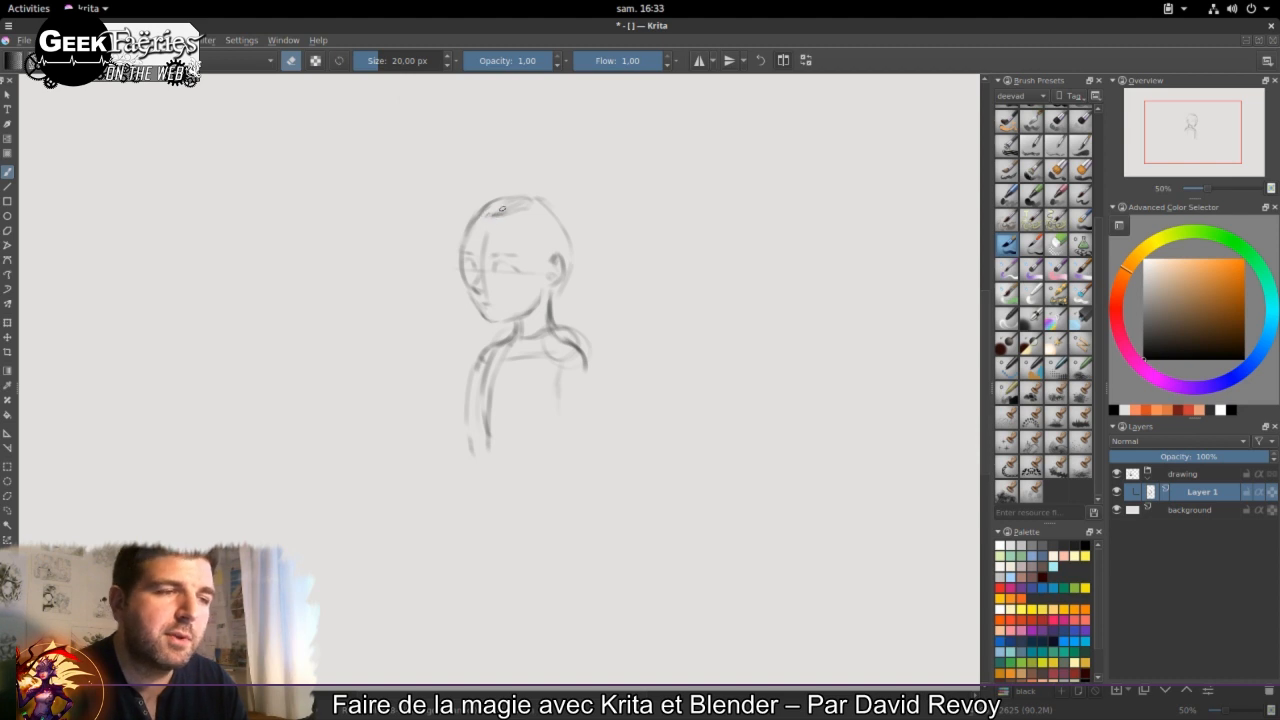
{"action": "mouse_move", "coordinate": [502, 209]}
{"action": "left_mouse_down"}
{"action": "mouse_move", "coordinate": [475, 223]}
{"action": "mouse_move", "coordinate": [539, 204]}
{"action": "mouse_move", "coordinate": [486, 192]}
{"action": "mouse_move", "coordinate": [544, 204]}
{"action": "mouse_move", "coordinate": [567, 233]}
{"action": "mouse_move", "coordinate": [550, 292]}
{"action": "left_mouse_up"}
{"action": "key", "text": "e"}
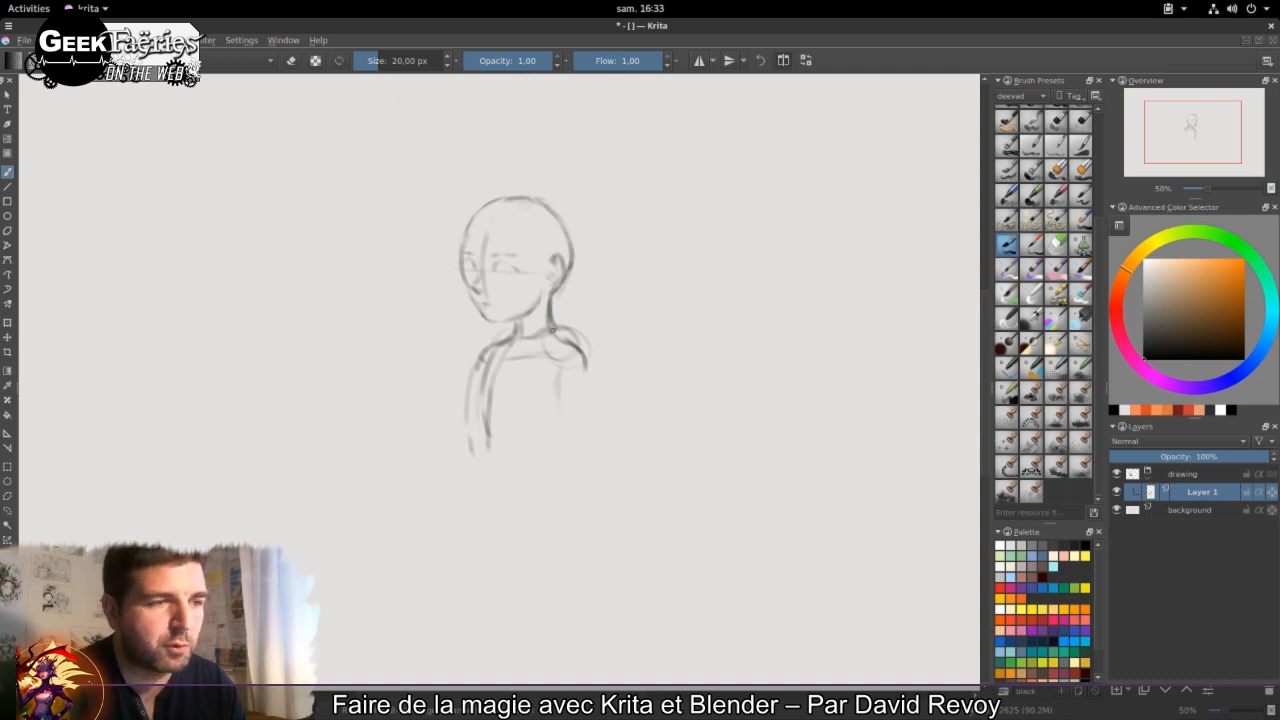
Step: Reduce the brush to 16.47 px, unmirror the view, and draw a long lock of hair past the near cheek and redefine the ear
{"action": "key", "text": "bracketleft"}
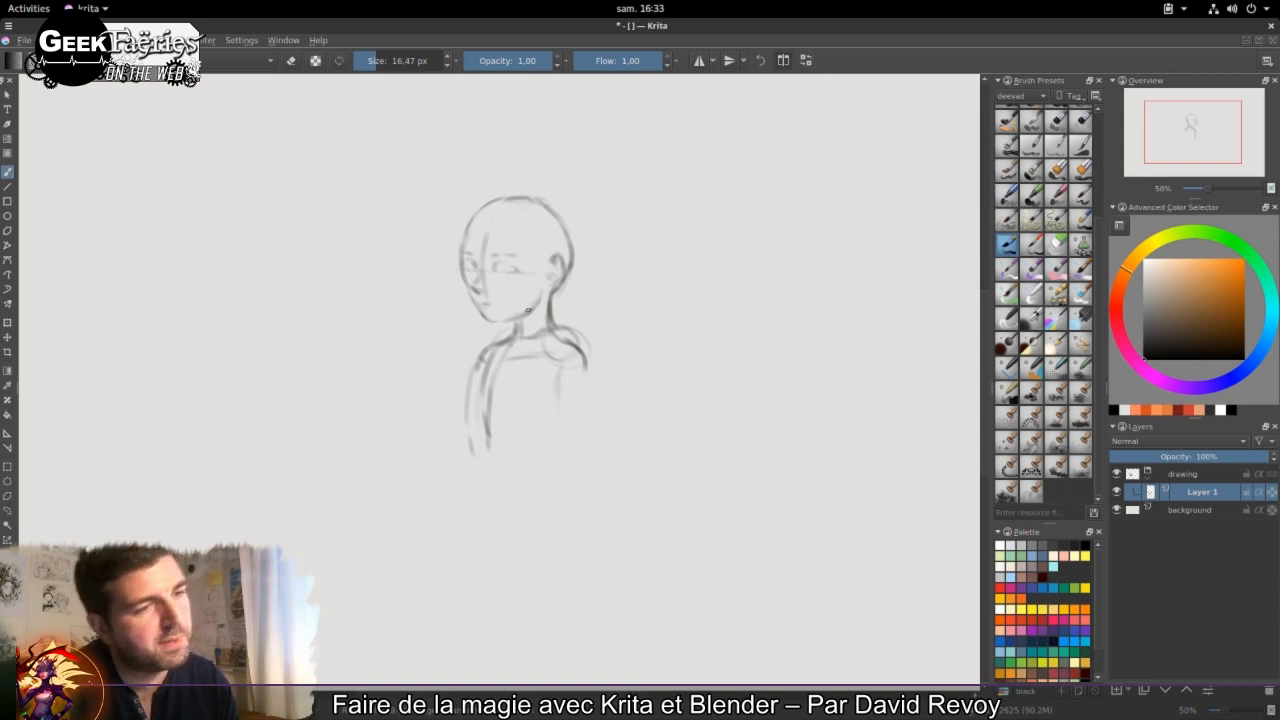
{"action": "key", "text": "m"}
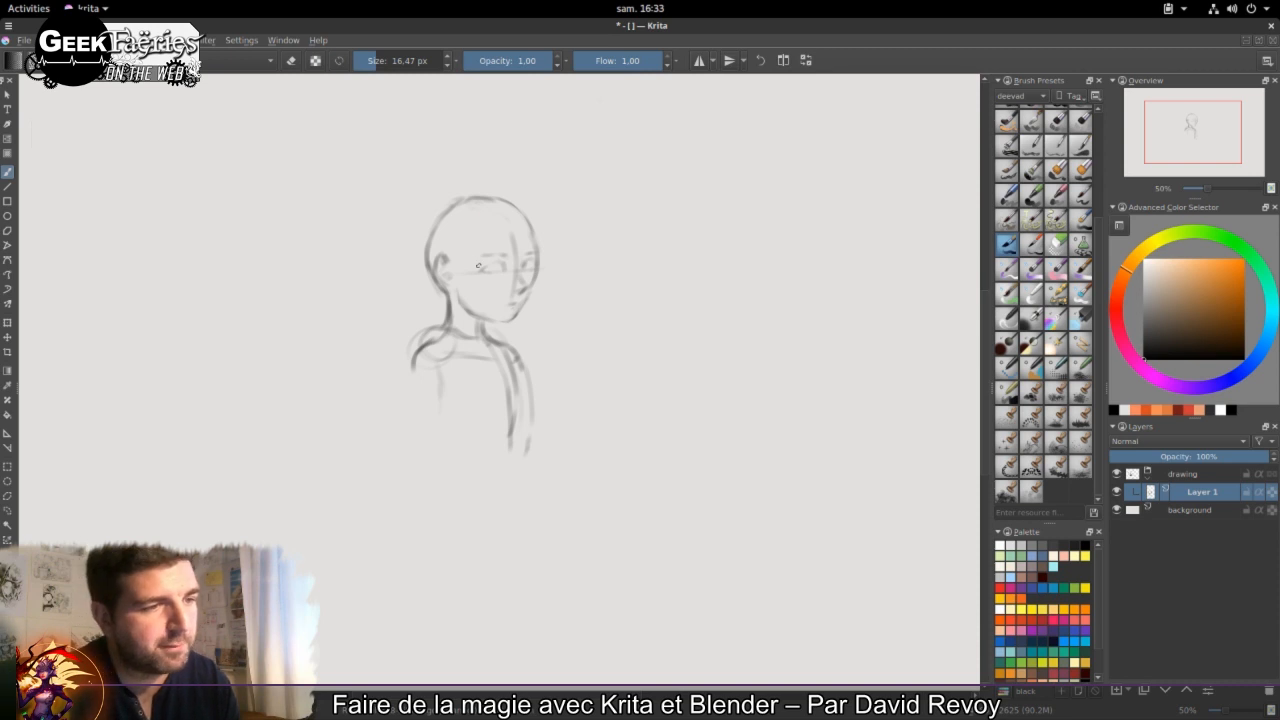
{"action": "mouse_move", "coordinate": [457, 249]}
{"action": "left_mouse_down"}
{"action": "mouse_move", "coordinate": [476, 318]}
{"action": "mouse_move", "coordinate": [518, 376]}
{"action": "left_mouse_up"}
{"action": "left_click_drag", "start_coordinate": [474, 326], "coordinate": [508, 370]}
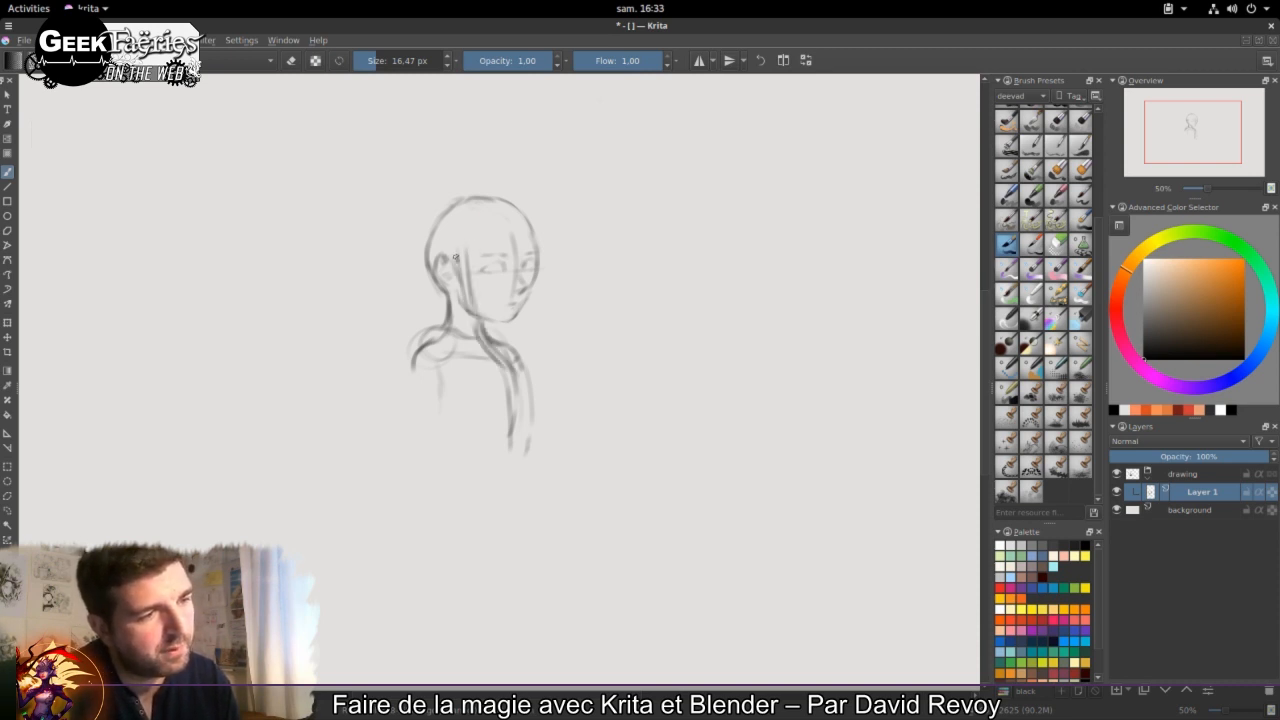
{"action": "left_click_drag", "start_coordinate": [441, 267], "coordinate": [455, 281]}
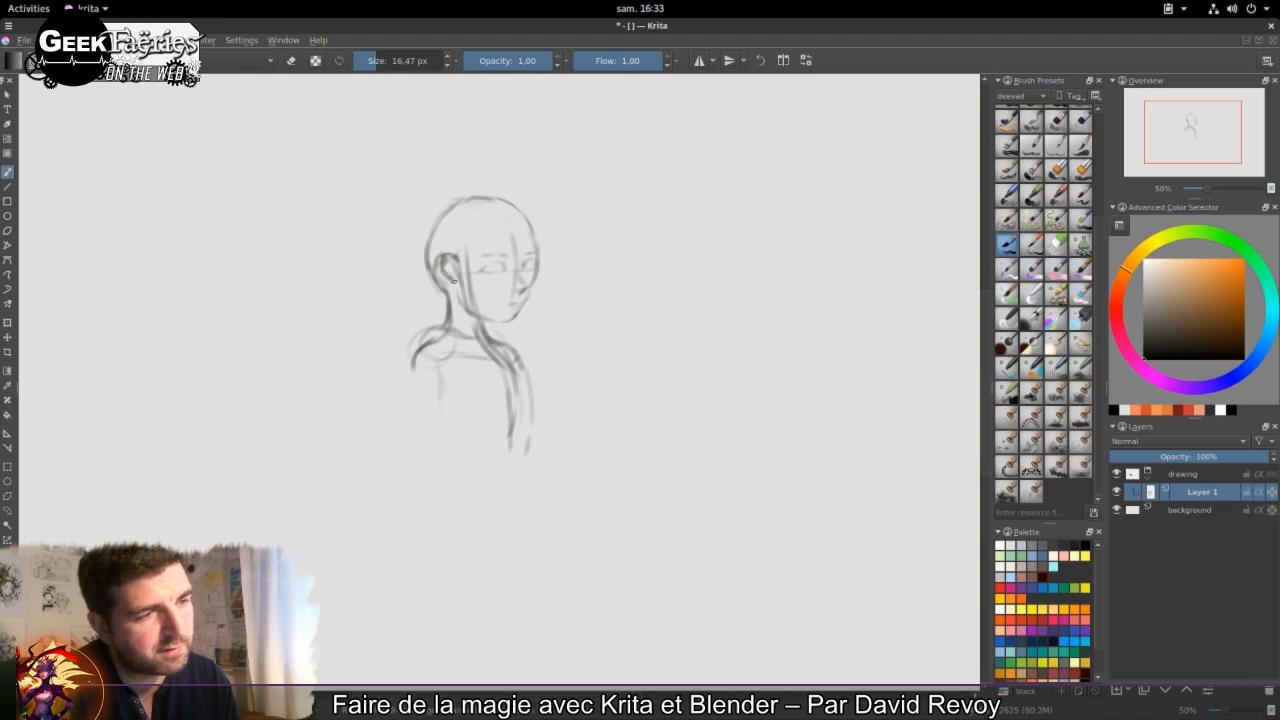
Step: Erase excess lines around the ear and near hair lock, and draw long hair strands falling beside the far cheek
{"action": "key", "text": "e"}
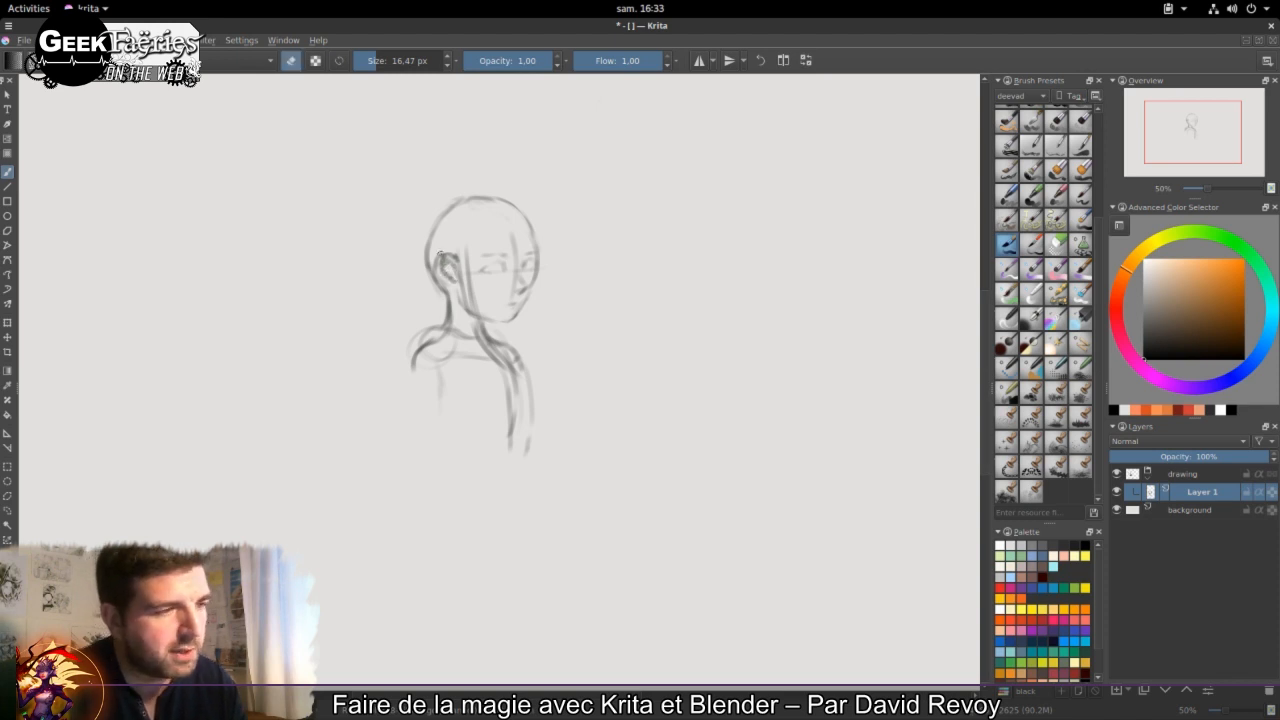
{"action": "left_click_drag", "start_coordinate": [458, 252], "coordinate": [474, 338]}
{"action": "key", "text": "e"}
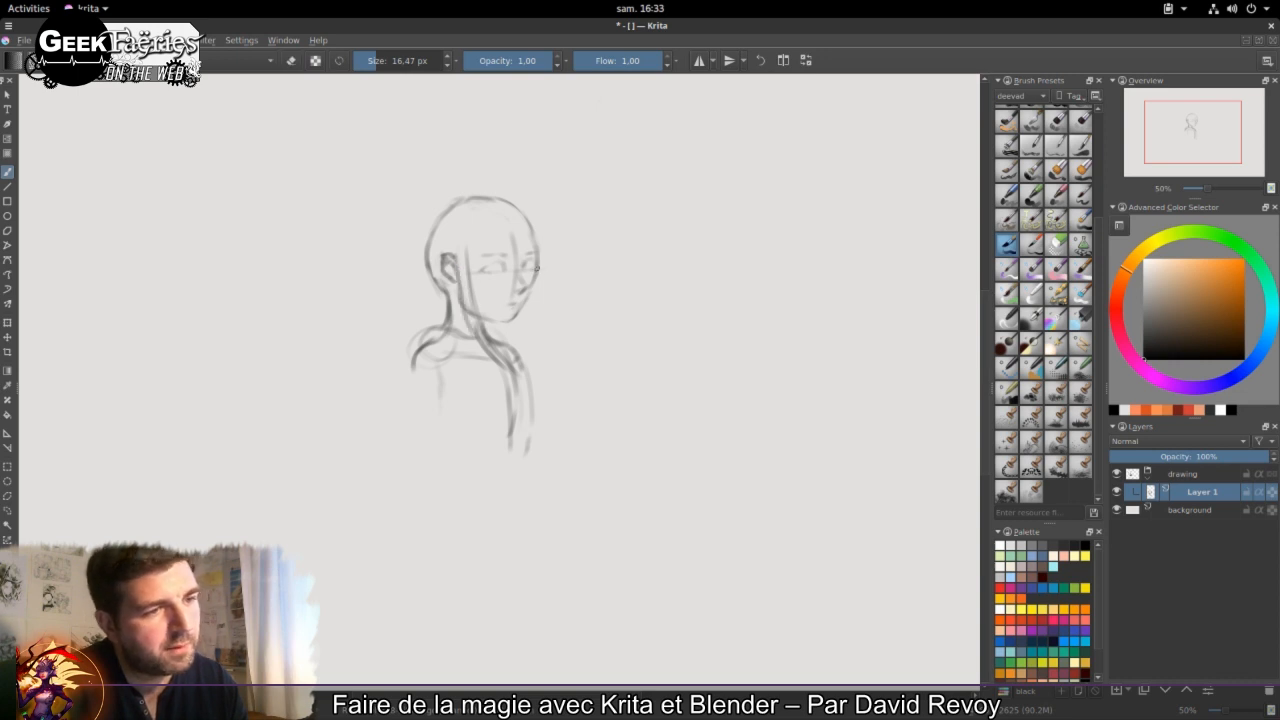
{"action": "left_click_drag", "start_coordinate": [536, 268], "coordinate": [548, 364]}
{"action": "left_click_drag", "start_coordinate": [527, 313], "coordinate": [551, 365]}
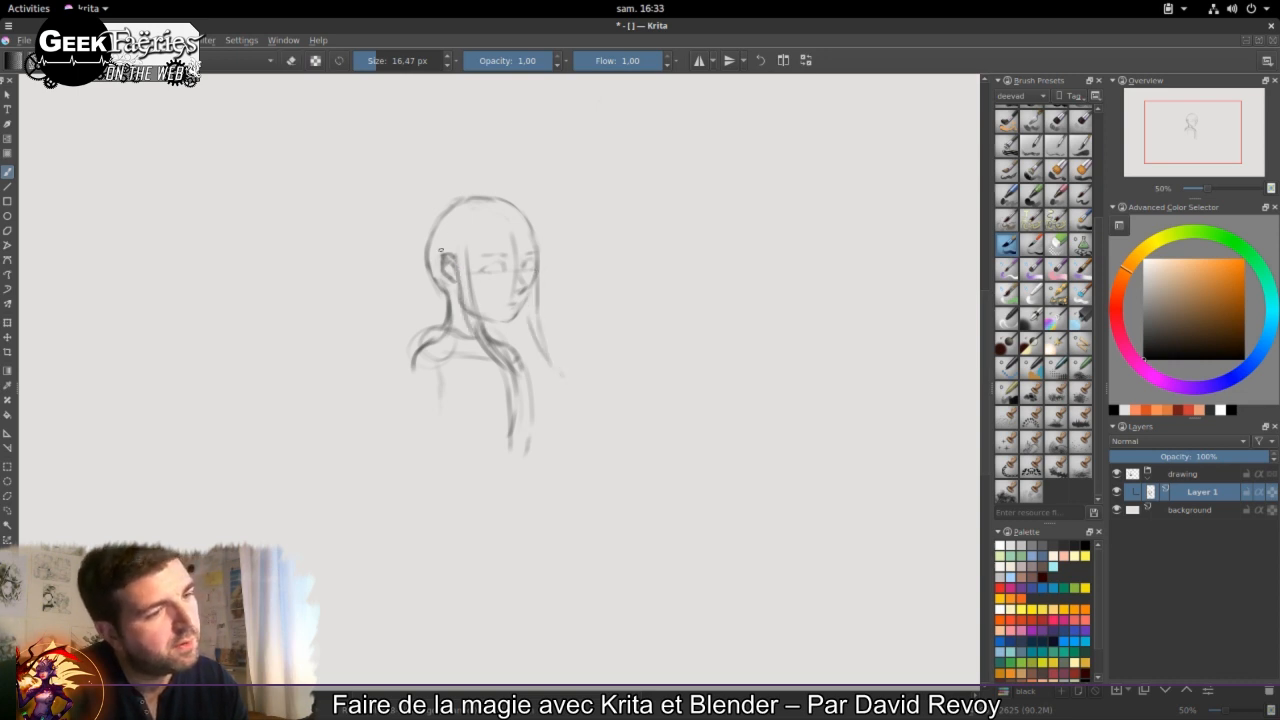
Step: Sketch a large hat on the head with a wide upturned brim, a band around the skull and a tall folded crown
{"action": "left_click_drag", "start_coordinate": [440, 250], "coordinate": [530, 242]}
{"action": "mouse_move", "coordinate": [439, 253]}
{"action": "left_mouse_down"}
{"action": "mouse_move", "coordinate": [402, 247]}
{"action": "mouse_move", "coordinate": [364, 214]}
{"action": "mouse_move", "coordinate": [412, 172]}
{"action": "mouse_move", "coordinate": [426, 205]}
{"action": "mouse_move", "coordinate": [401, 222]}
{"action": "mouse_move", "coordinate": [410, 199]}
{"action": "left_mouse_up"}
{"action": "mouse_move", "coordinate": [580, 211]}
{"action": "left_mouse_down"}
{"action": "mouse_move", "coordinate": [566, 150]}
{"action": "mouse_move", "coordinate": [550, 195]}
{"action": "mouse_move", "coordinate": [559, 177]}
{"action": "left_mouse_up"}
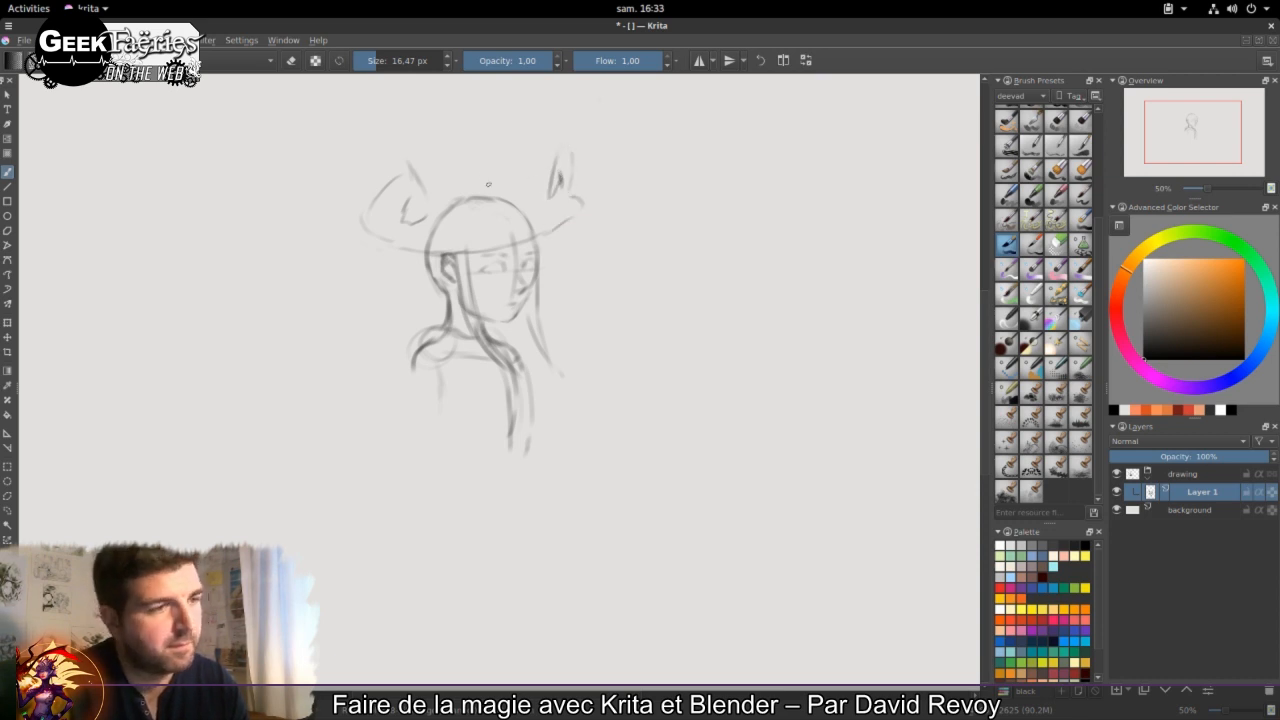
{"action": "mouse_move", "coordinate": [446, 219]}
{"action": "left_mouse_down"}
{"action": "mouse_move", "coordinate": [512, 222]}
{"action": "mouse_move", "coordinate": [527, 203]}
{"action": "left_mouse_up"}
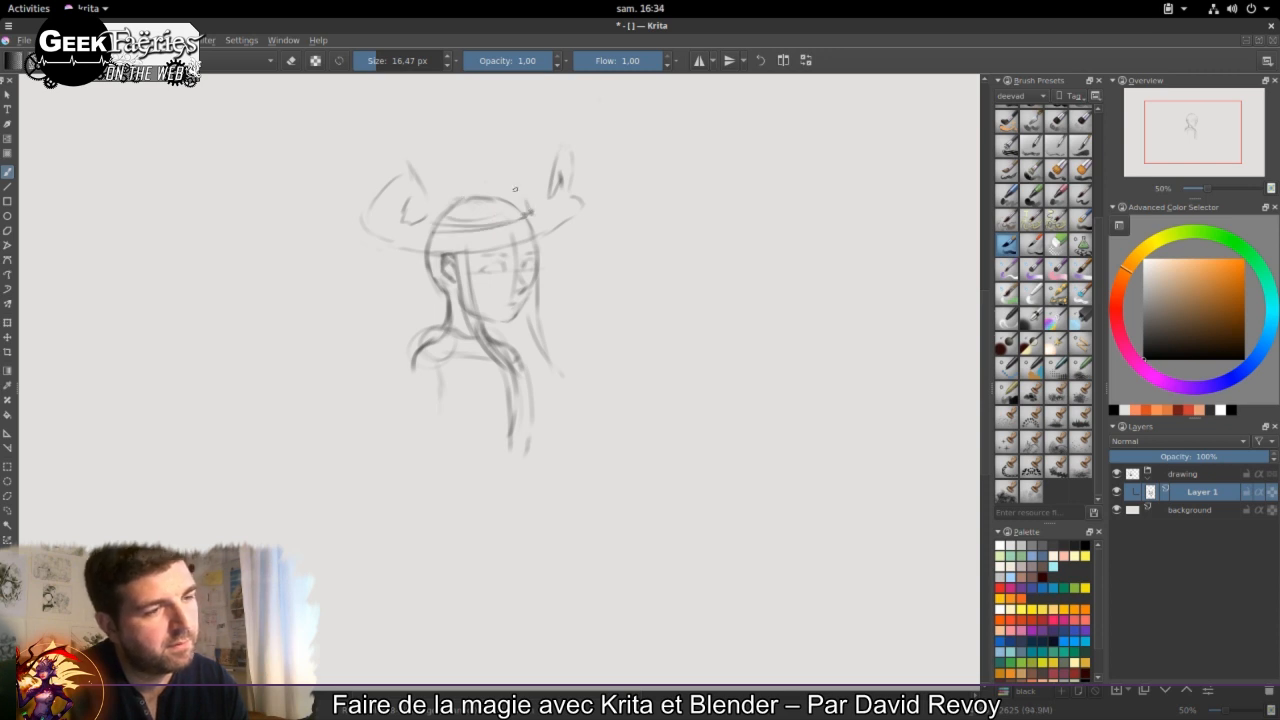
{"action": "mouse_move", "coordinate": [479, 151]}
{"action": "left_mouse_down"}
{"action": "mouse_move", "coordinate": [535, 144]}
{"action": "mouse_move", "coordinate": [456, 108]}
{"action": "mouse_move", "coordinate": [430, 157]}
{"action": "left_mouse_up"}
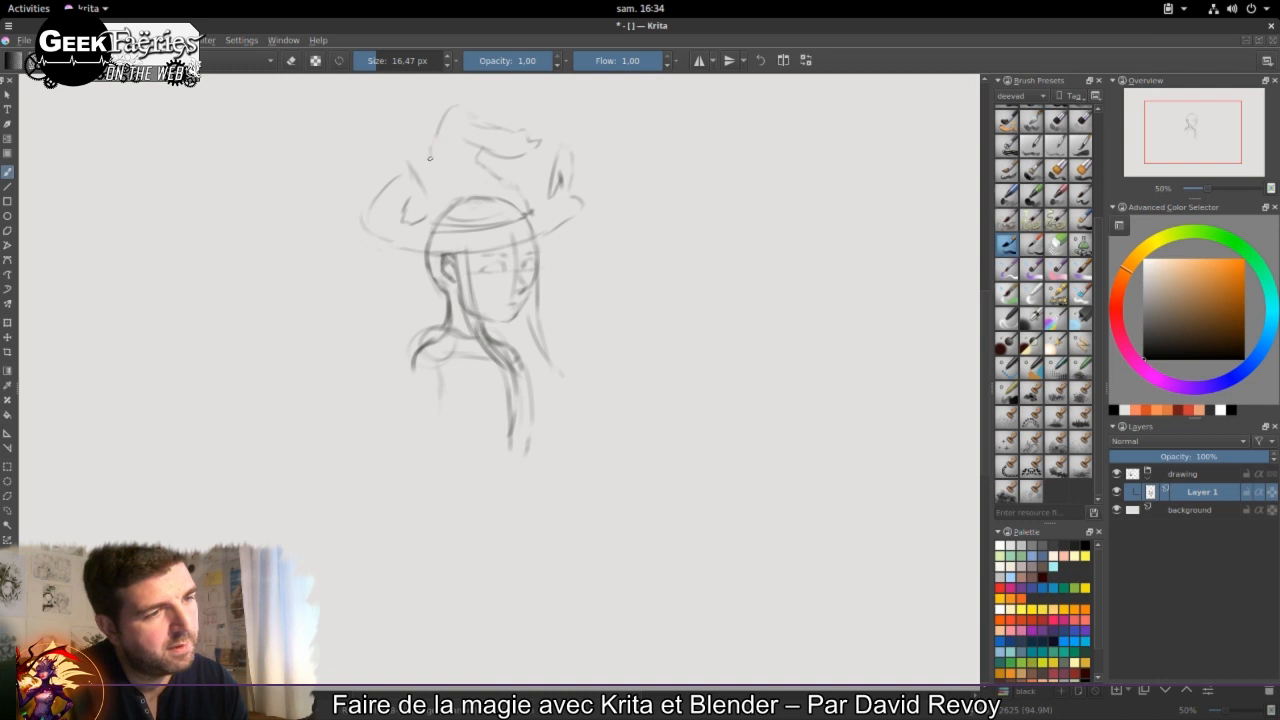
Step: Redraw the near shoulder and upper arm, and erase excess lines around the shoulder and neck, enlarging the eraser to 30.21 px
{"action": "mouse_move", "coordinate": [430, 350]}
{"action": "left_mouse_down"}
{"action": "mouse_move", "coordinate": [416, 384]}
{"action": "mouse_move", "coordinate": [425, 402]}
{"action": "mouse_move", "coordinate": [430, 330]}
{"action": "mouse_move", "coordinate": [443, 327]}
{"action": "left_mouse_up"}
{"action": "key", "text": "e"}
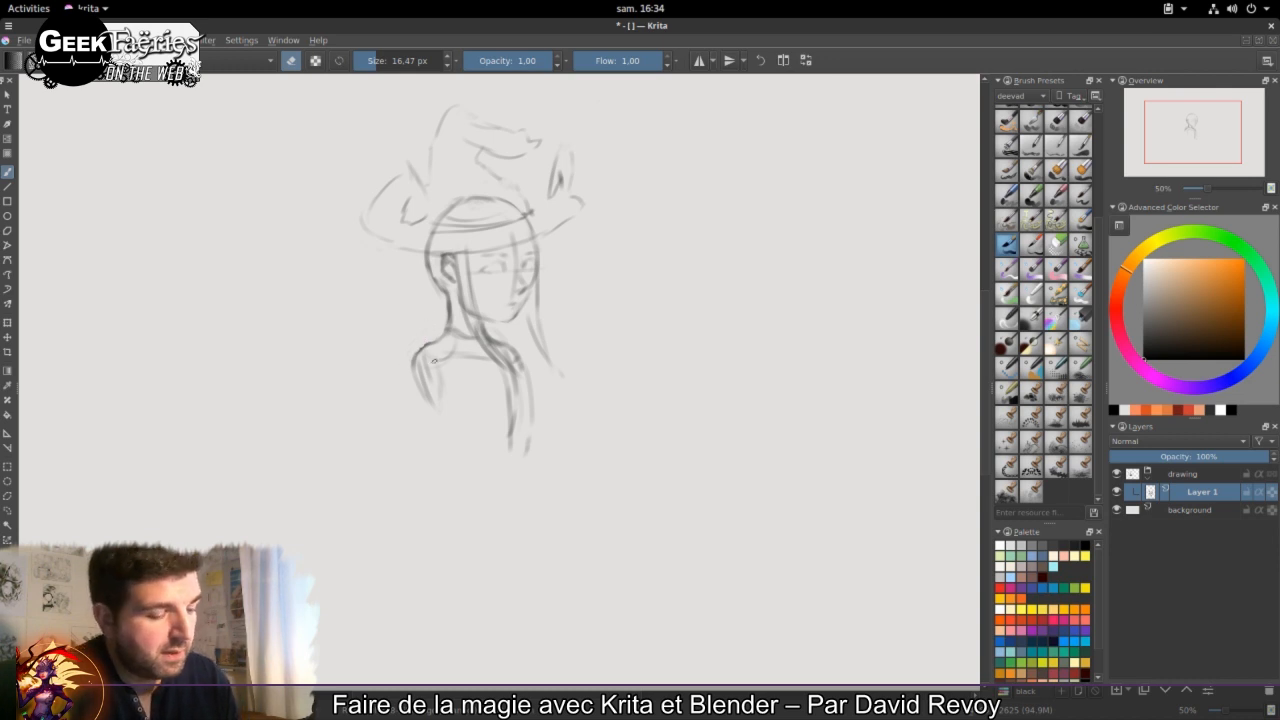
{"action": "mouse_move", "coordinate": [428, 346]}
{"action": "left_mouse_down"}
{"action": "mouse_move", "coordinate": [440, 346]}
{"action": "mouse_move", "coordinate": [418, 360]}
{"action": "left_mouse_up"}
{"action": "key", "text": "bracketleft"}
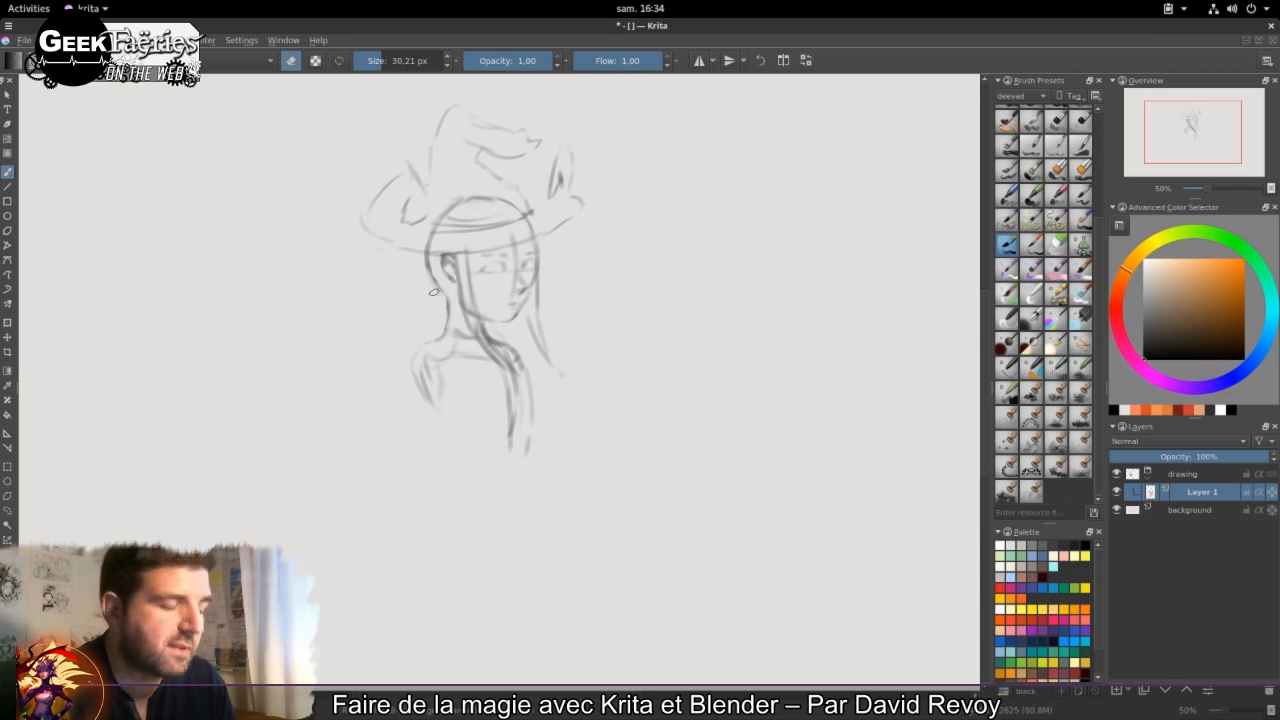
Step: Set the brush to 26.07 px, sketch hair flicking out behind the neck, and replace the long strand beside the far cheek
{"action": "key", "text": "bracketleft"}
{"action": "key", "text": "e"}
{"action": "mouse_move", "coordinate": [431, 260]}
{"action": "left_mouse_down"}
{"action": "mouse_move", "coordinate": [449, 304]}
{"action": "mouse_move", "coordinate": [435, 330]}
{"action": "mouse_move", "coordinate": [396, 297]}
{"action": "mouse_move", "coordinate": [420, 327]}
{"action": "mouse_move", "coordinate": [434, 314]}
{"action": "mouse_move", "coordinate": [411, 301]}
{"action": "mouse_move", "coordinate": [431, 309]}
{"action": "mouse_move", "coordinate": [414, 341]}
{"action": "left_mouse_up"}
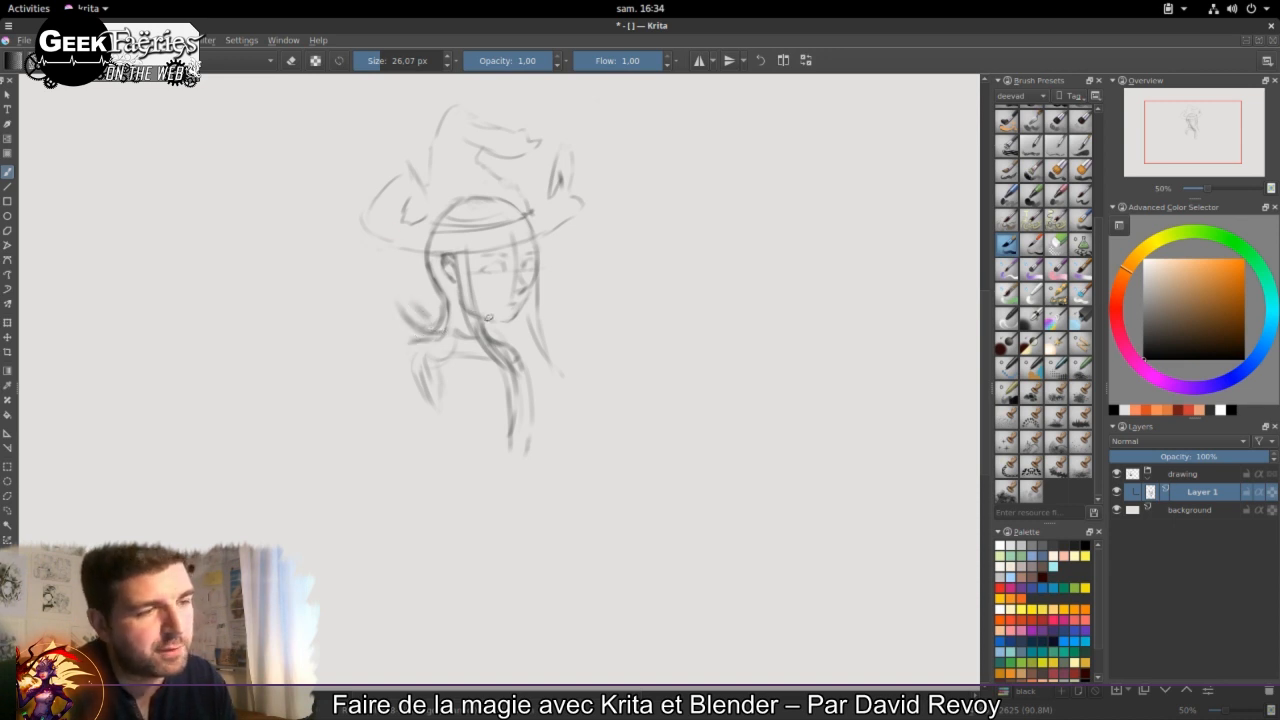
{"action": "key", "text": "e"}
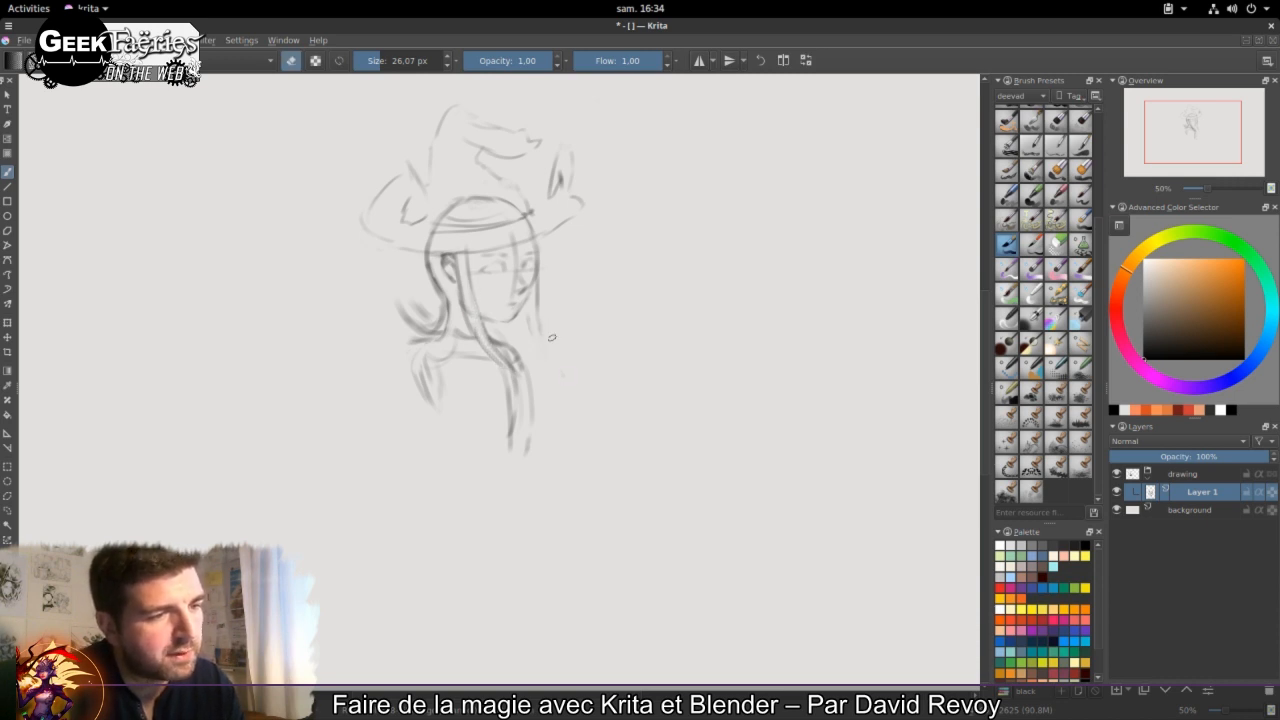
{"action": "key", "text": "e"}
{"action": "left_click_drag", "start_coordinate": [537, 296], "coordinate": [559, 383]}
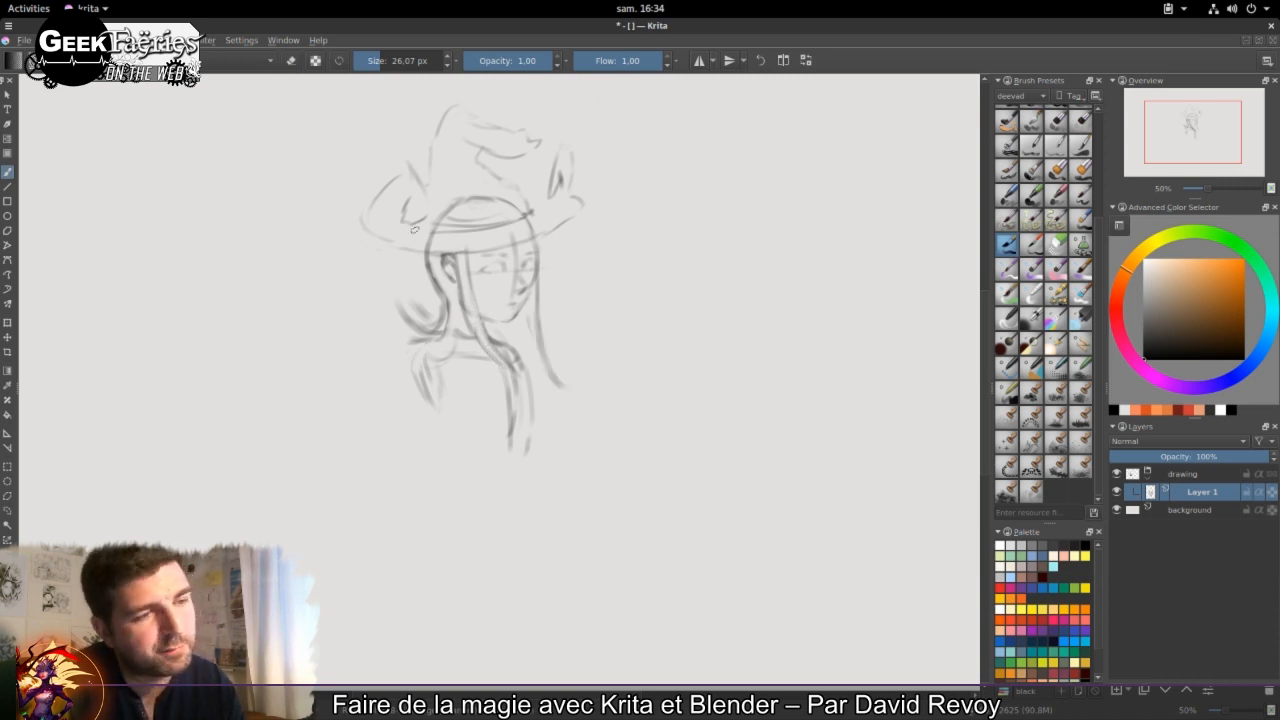
Step: Widen the near side of the hat brim outward and up to the crown, and lengthen the hair lock falling over the chest
{"action": "left_click_drag", "start_coordinate": [395, 254], "coordinate": [326, 247]}
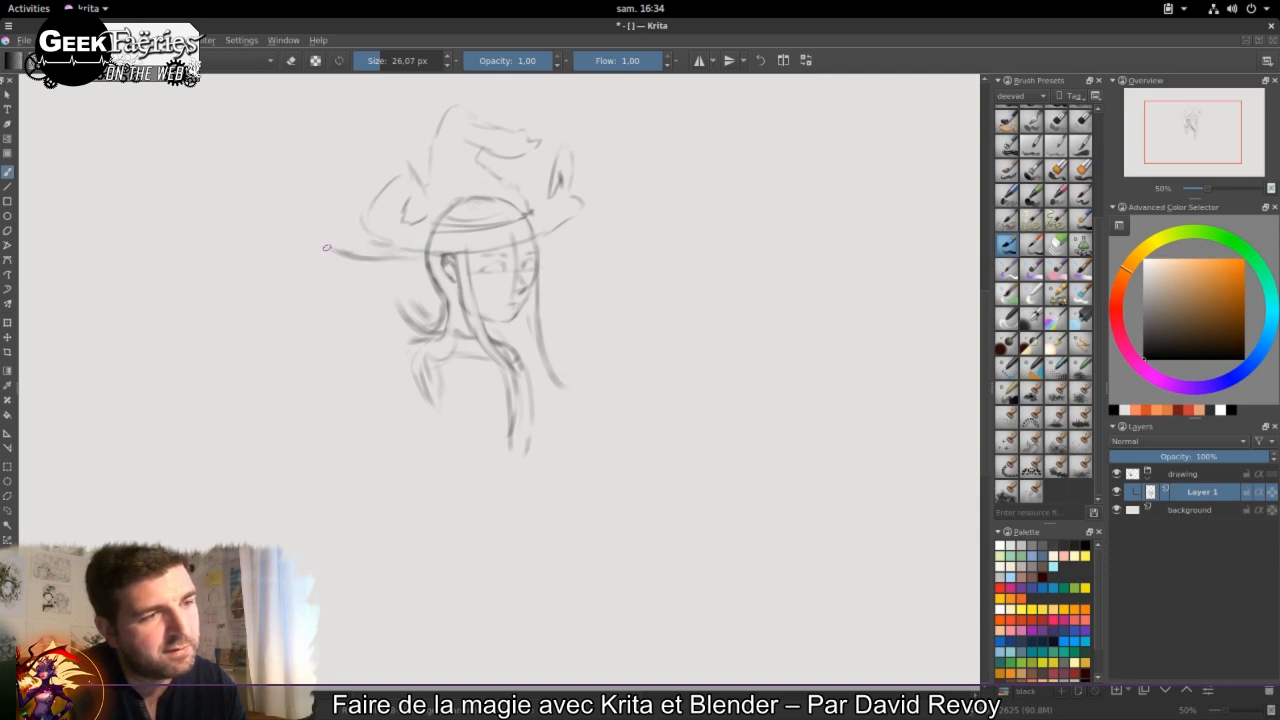
{"action": "left_click_drag", "start_coordinate": [348, 202], "coordinate": [396, 172]}
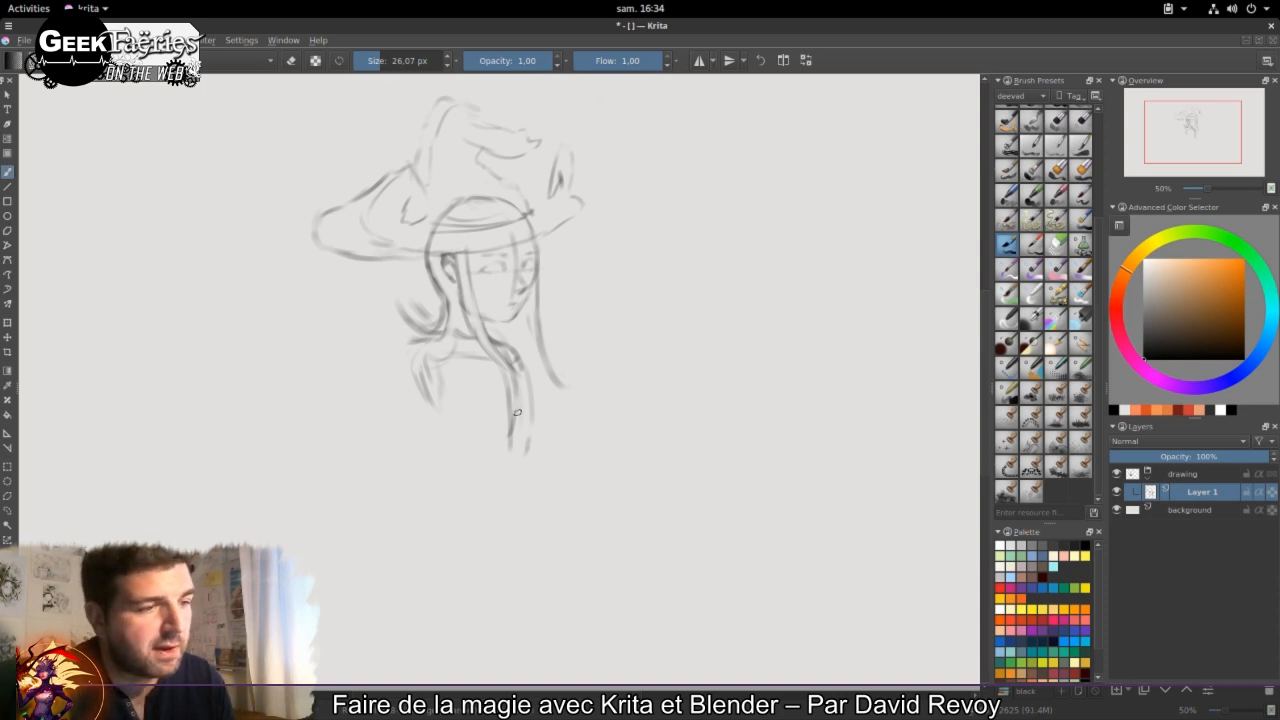
{"action": "left_click_drag", "start_coordinate": [517, 412], "coordinate": [520, 456]}
{"action": "left_click_drag", "start_coordinate": [527, 380], "coordinate": [540, 462]}
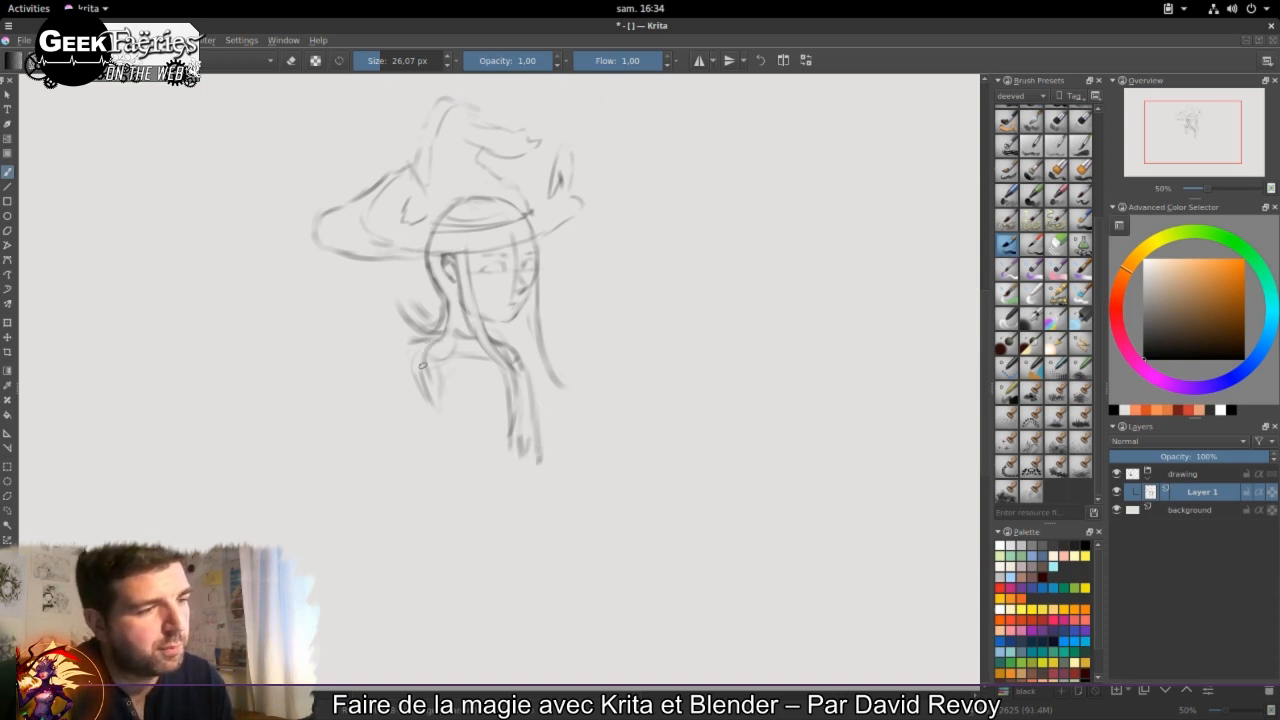
Step: Sketch the near arm bent at the elbow with its hand at the waist, and add the chest line and the torso's far side
{"action": "mouse_move", "coordinate": [422, 366]}
{"action": "left_mouse_down"}
{"action": "mouse_move", "coordinate": [436, 372]}
{"action": "mouse_move", "coordinate": [396, 416]}
{"action": "mouse_move", "coordinate": [407, 444]}
{"action": "left_mouse_up"}
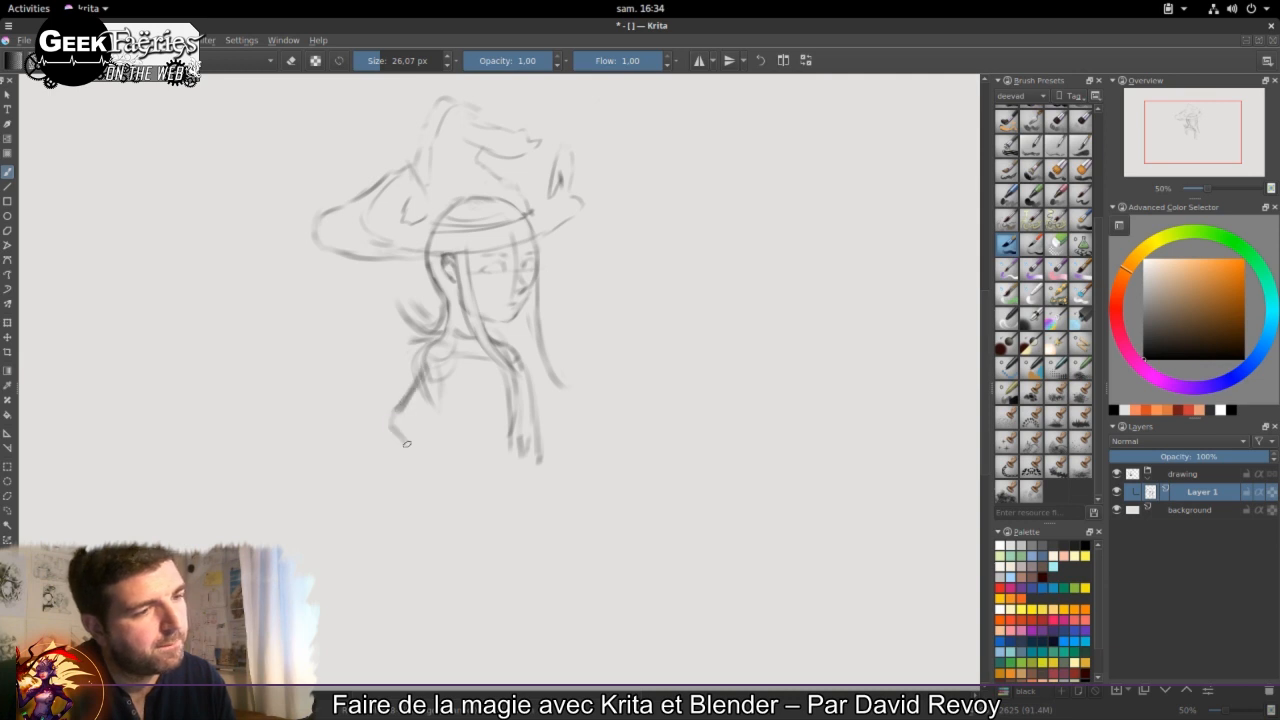
{"action": "mouse_move", "coordinate": [458, 368]}
{"action": "left_mouse_down"}
{"action": "mouse_move", "coordinate": [405, 422]}
{"action": "mouse_move", "coordinate": [436, 431]}
{"action": "mouse_move", "coordinate": [453, 462]}
{"action": "mouse_move", "coordinate": [444, 488]}
{"action": "mouse_move", "coordinate": [459, 495]}
{"action": "mouse_move", "coordinate": [502, 500]}
{"action": "left_mouse_up"}
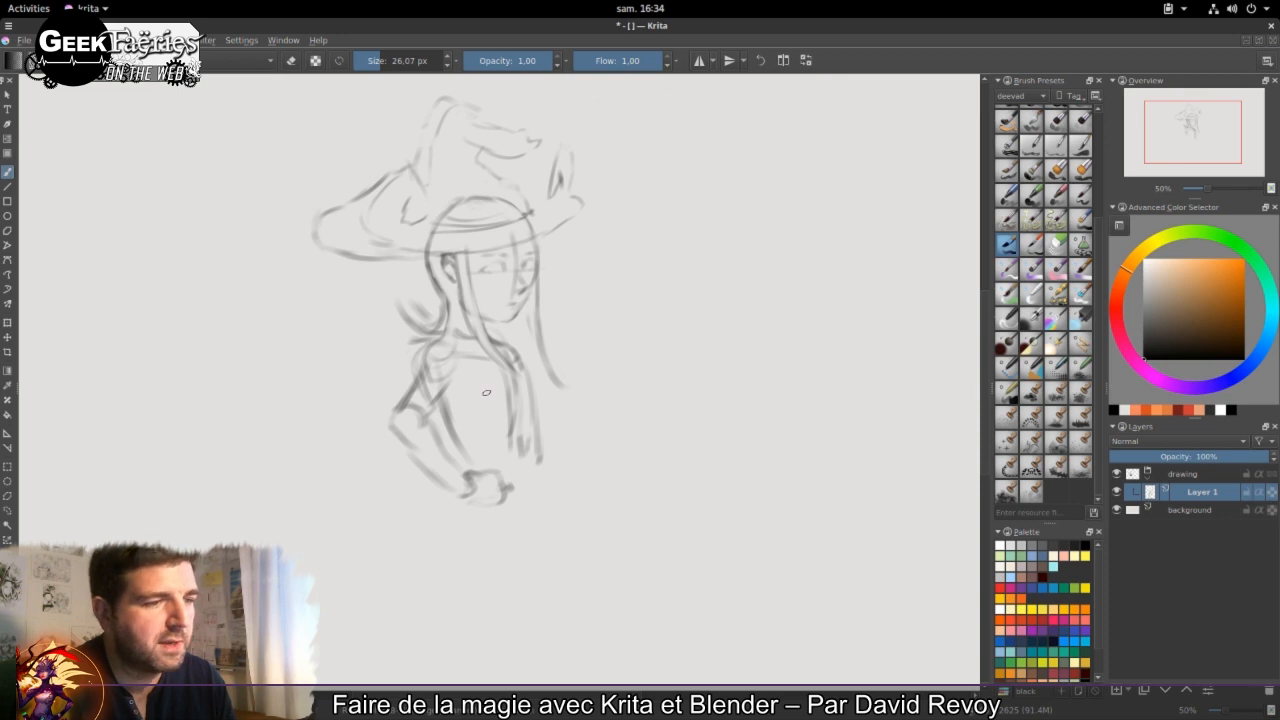
{"action": "mouse_move", "coordinate": [452, 406]}
{"action": "left_mouse_down"}
{"action": "mouse_move", "coordinate": [529, 396]}
{"action": "mouse_move", "coordinate": [535, 419]}
{"action": "mouse_move", "coordinate": [524, 365]}
{"action": "mouse_move", "coordinate": [535, 488]}
{"action": "left_mouse_up"}
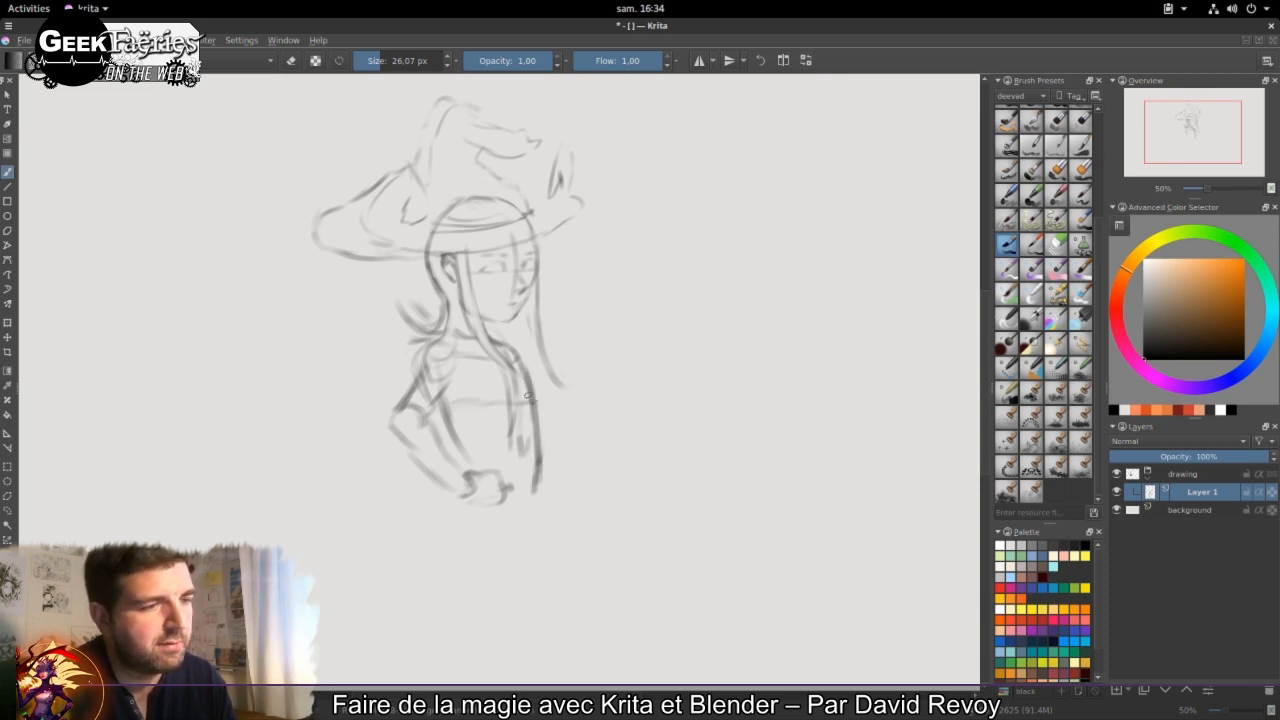
{"action": "left_click_drag", "start_coordinate": [515, 360], "coordinate": [532, 516]}
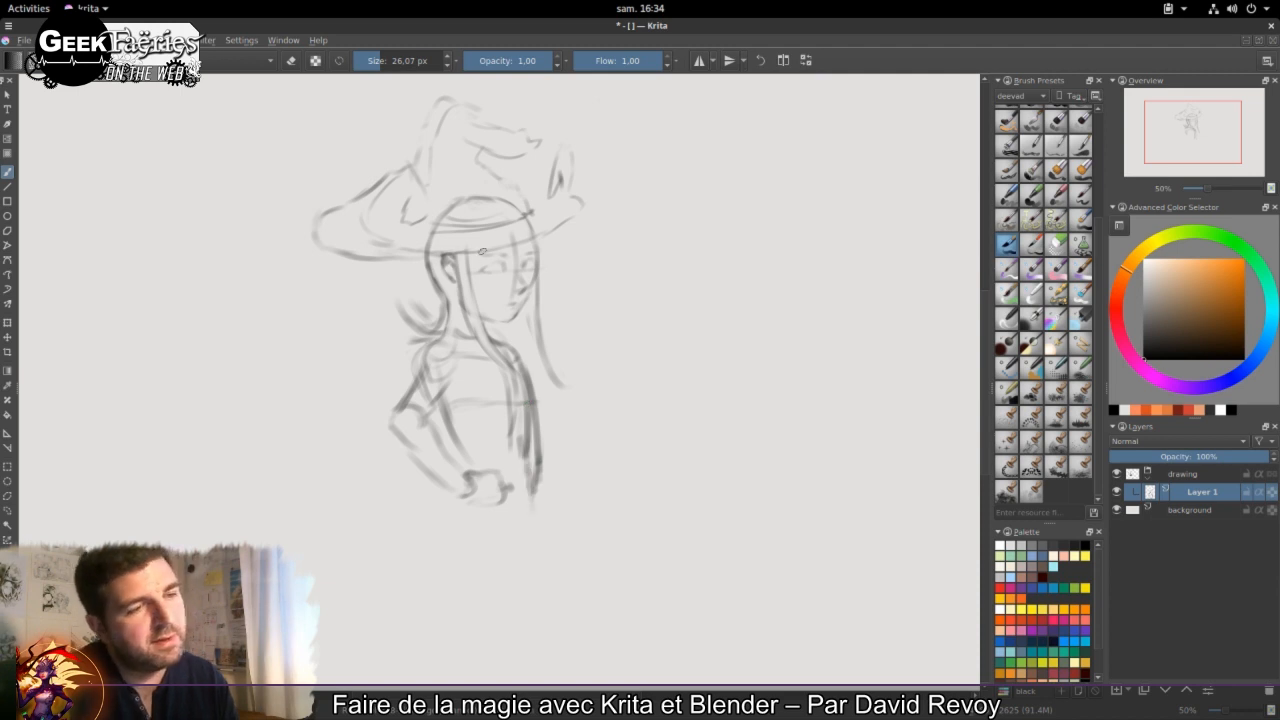
Step: Erase the lock's lower end over the torso, and redraw the bust and waist down to both hip lines
{"action": "key", "text": "e"}
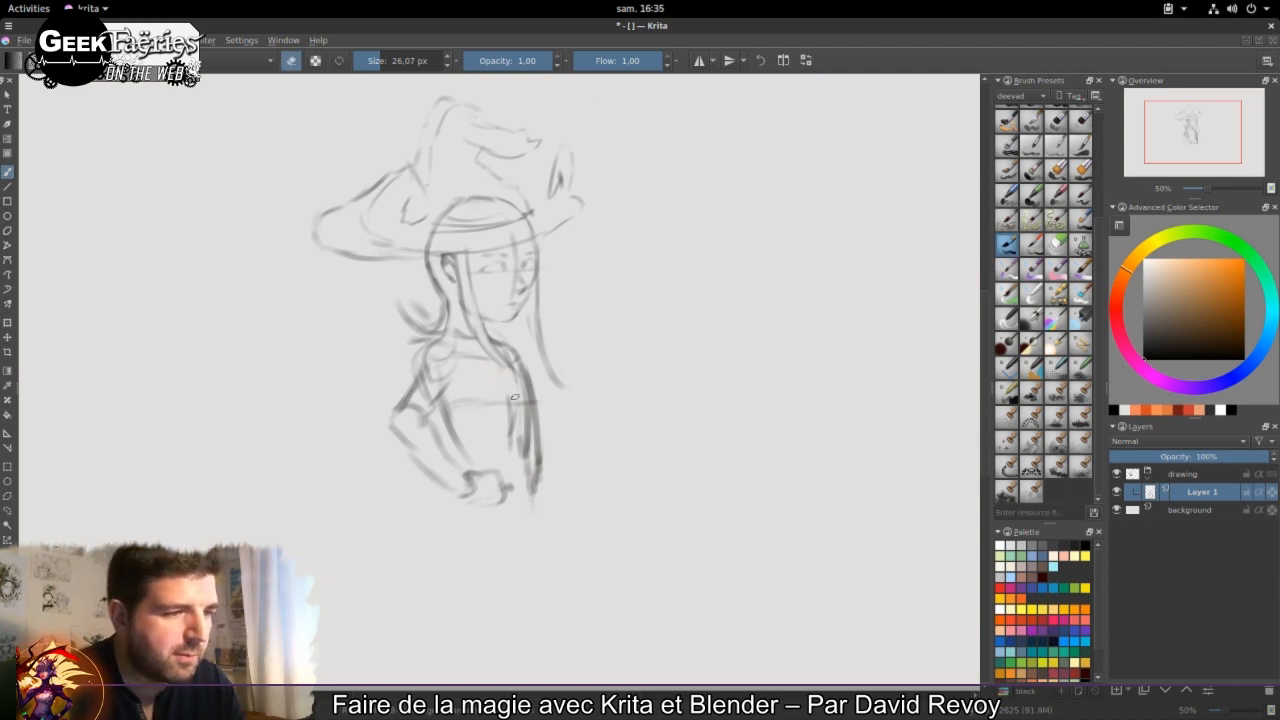
{"action": "mouse_move", "coordinate": [506, 406]}
{"action": "left_mouse_down"}
{"action": "mouse_move", "coordinate": [534, 490]}
{"action": "mouse_move", "coordinate": [522, 440]}
{"action": "mouse_move", "coordinate": [499, 424]}
{"action": "mouse_move", "coordinate": [538, 406]}
{"action": "mouse_move", "coordinate": [538, 508]}
{"action": "left_mouse_up"}
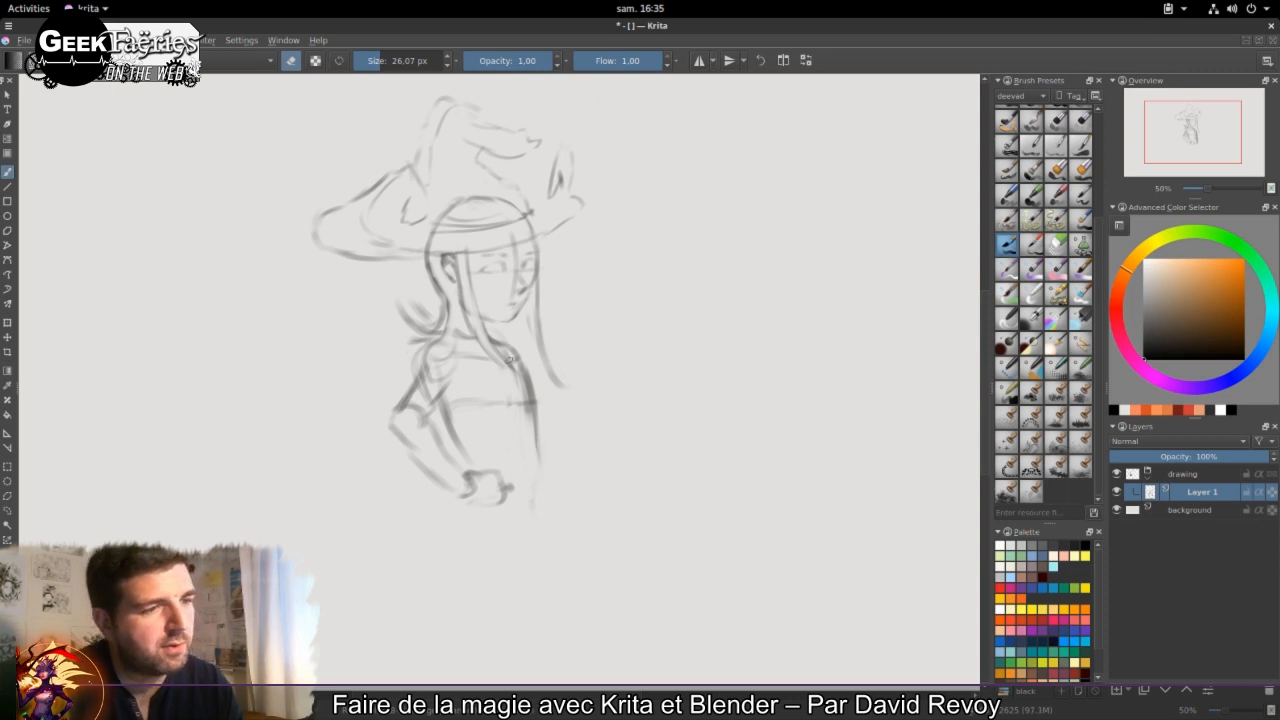
{"action": "key", "text": "e"}
{"action": "mouse_move", "coordinate": [484, 396]}
{"action": "left_mouse_down"}
{"action": "mouse_move", "coordinate": [546, 393]}
{"action": "mouse_move", "coordinate": [538, 515]}
{"action": "left_mouse_up"}
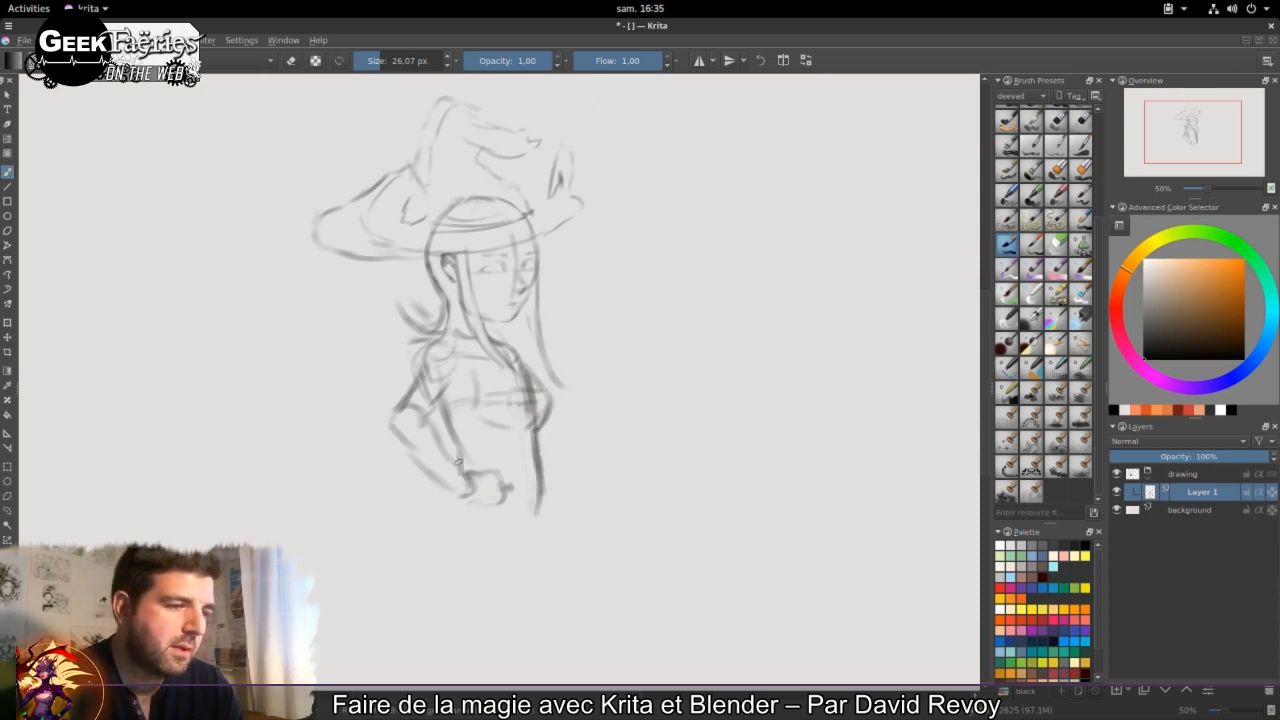
{"action": "left_click_drag", "start_coordinate": [457, 489], "coordinate": [432, 545]}
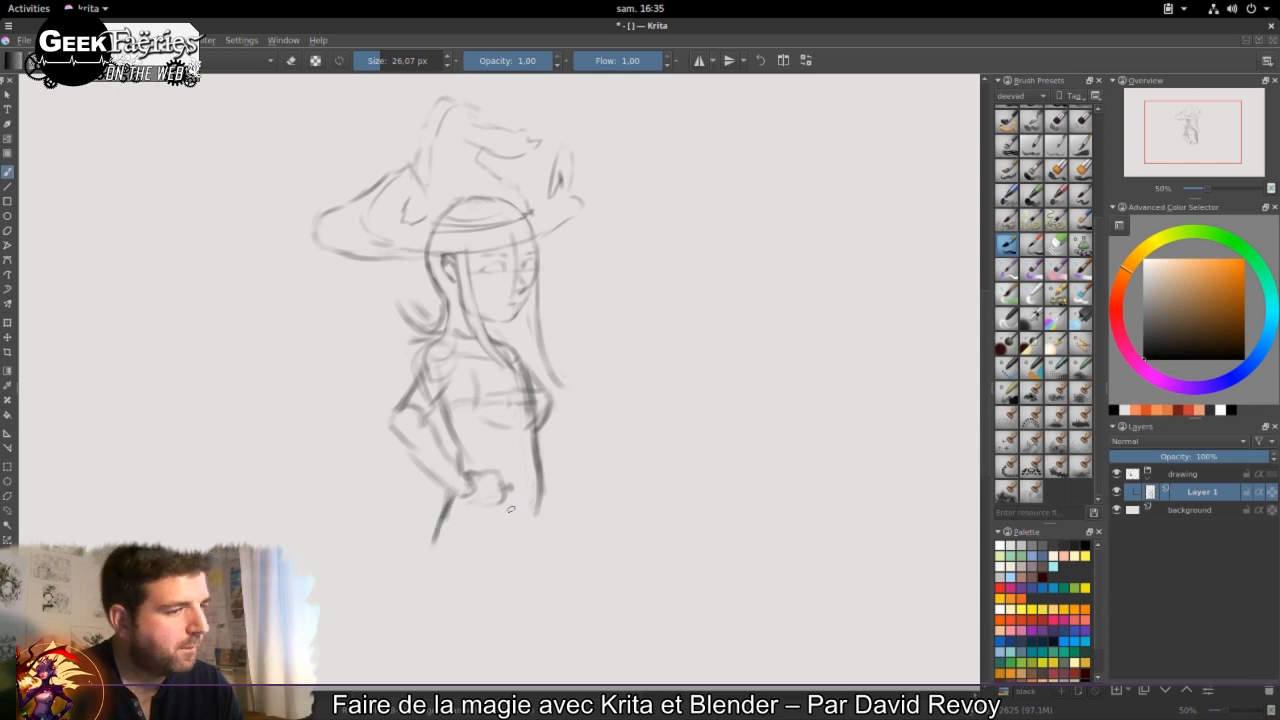
{"action": "left_click_drag", "start_coordinate": [540, 494], "coordinate": [541, 578]}
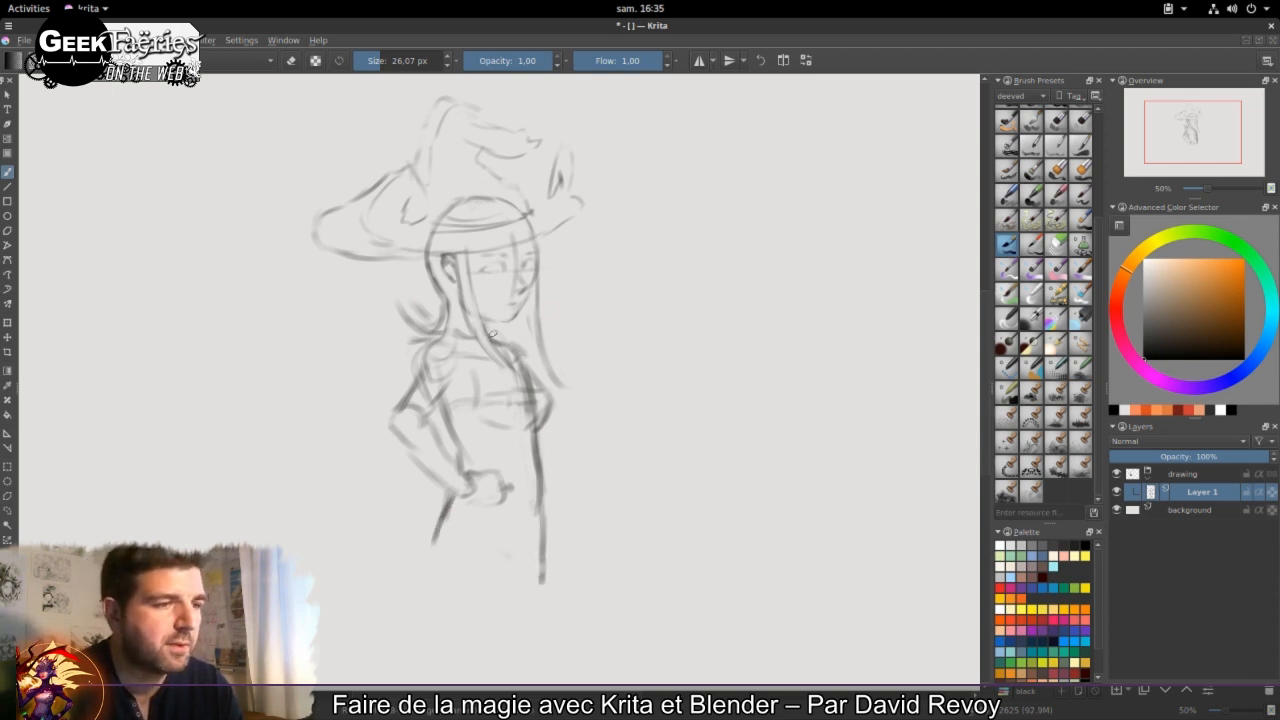
Step: Strengthen the hair outlines on both sides of the face and clean up the curve behind the neck with eraser mode
{"action": "left_click_drag", "start_coordinate": [537, 234], "coordinate": [538, 291]}
{"action": "left_click_drag", "start_coordinate": [422, 256], "coordinate": [436, 297]}
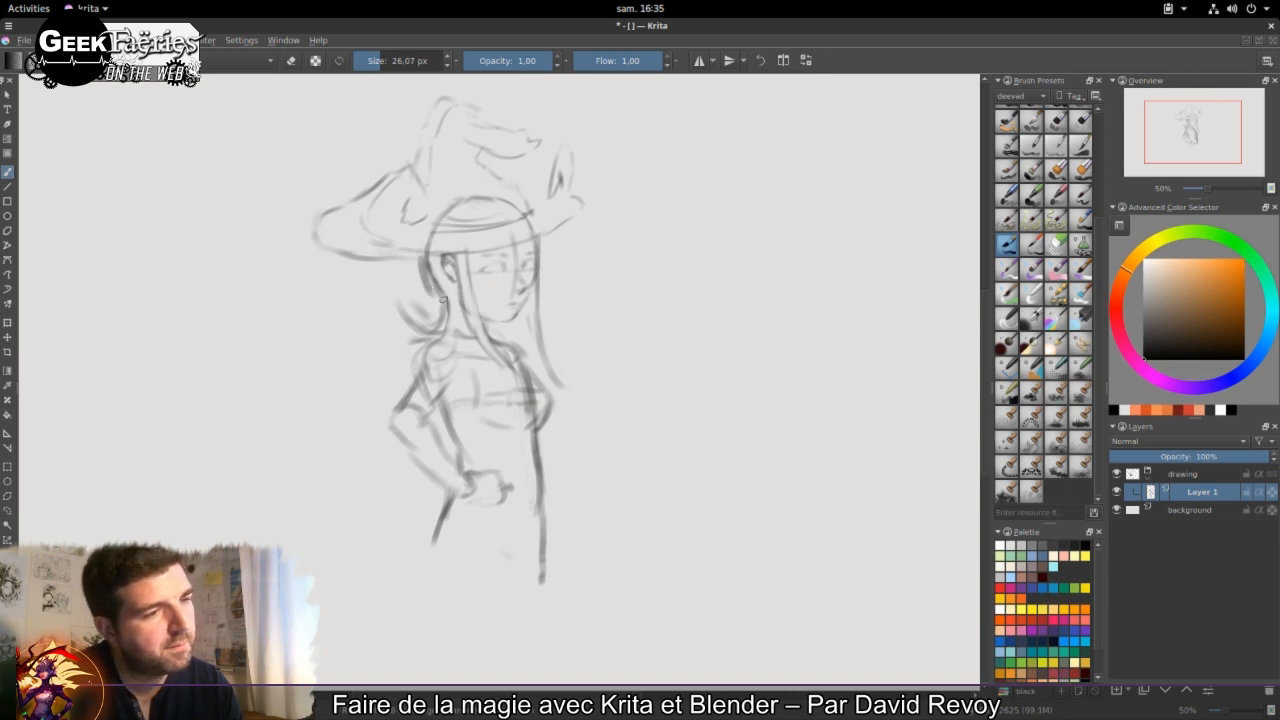
{"action": "key", "text": "e"}
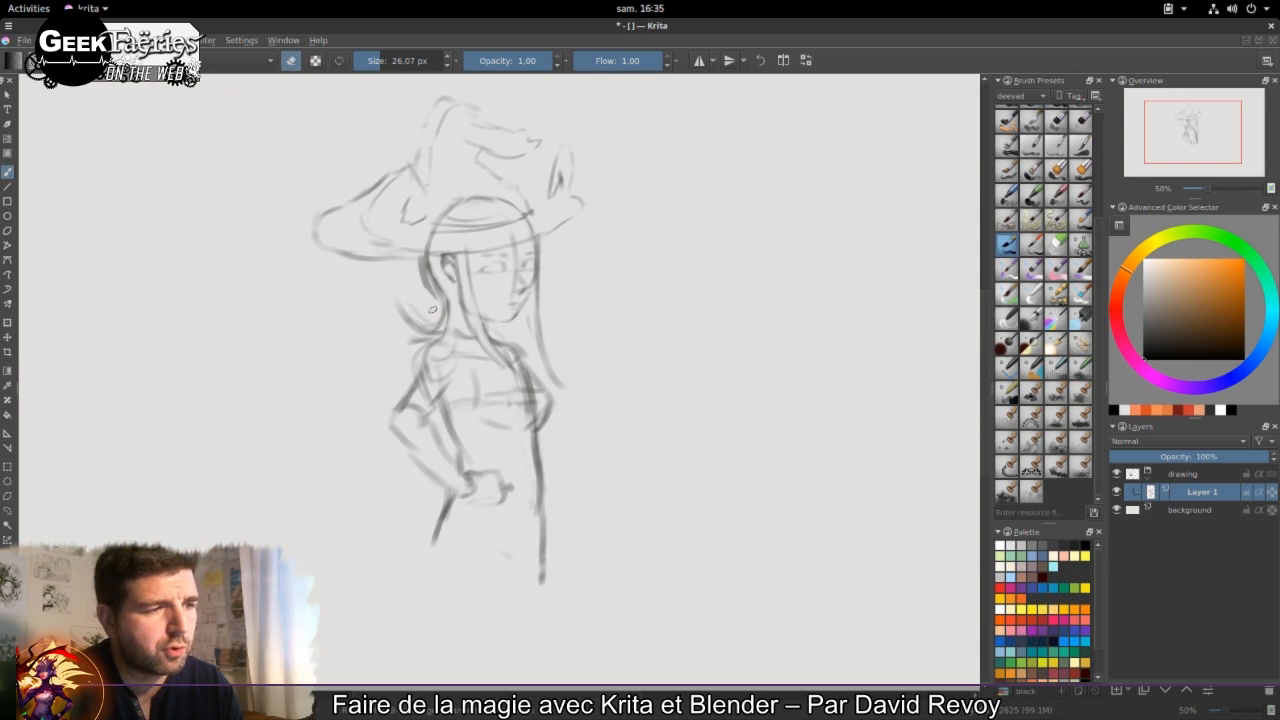
Step: Demonstrate toggling eraser mode on and off while tightening the near tip of the hat brim and removing its old outer curve
{"action": "left_click", "coordinate": [291, 62]}
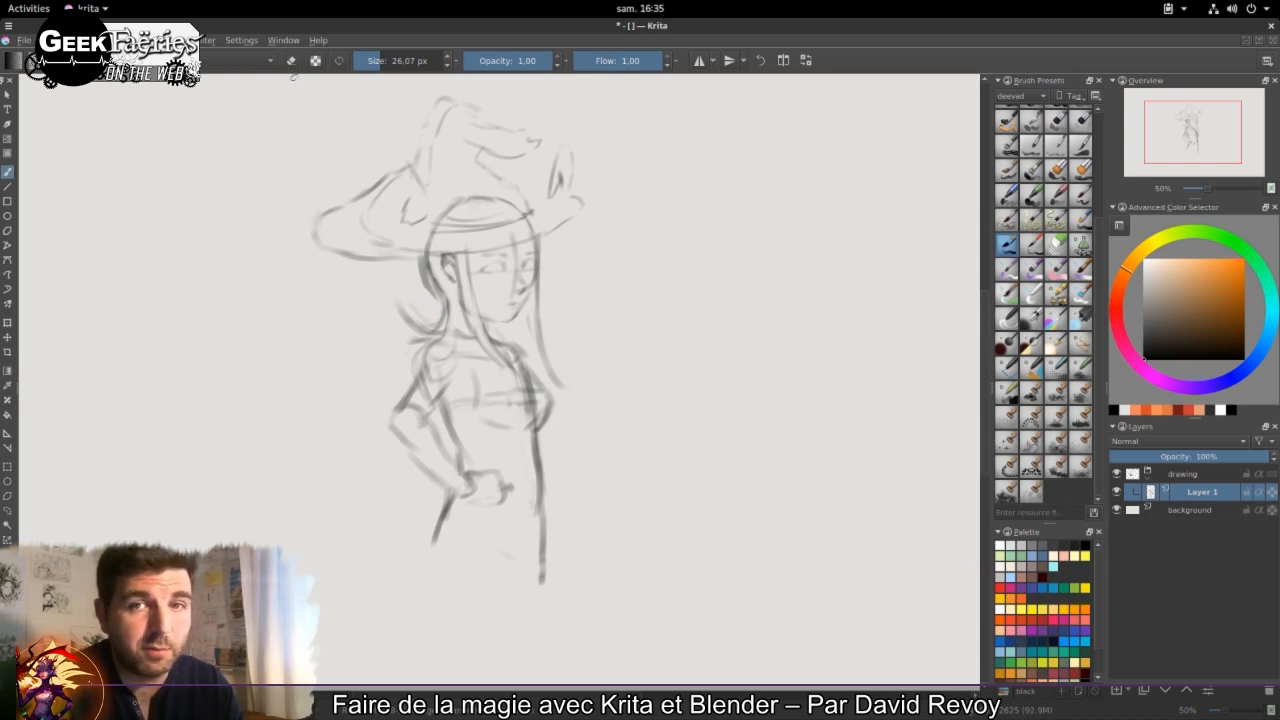
{"action": "key", "text": "e"}
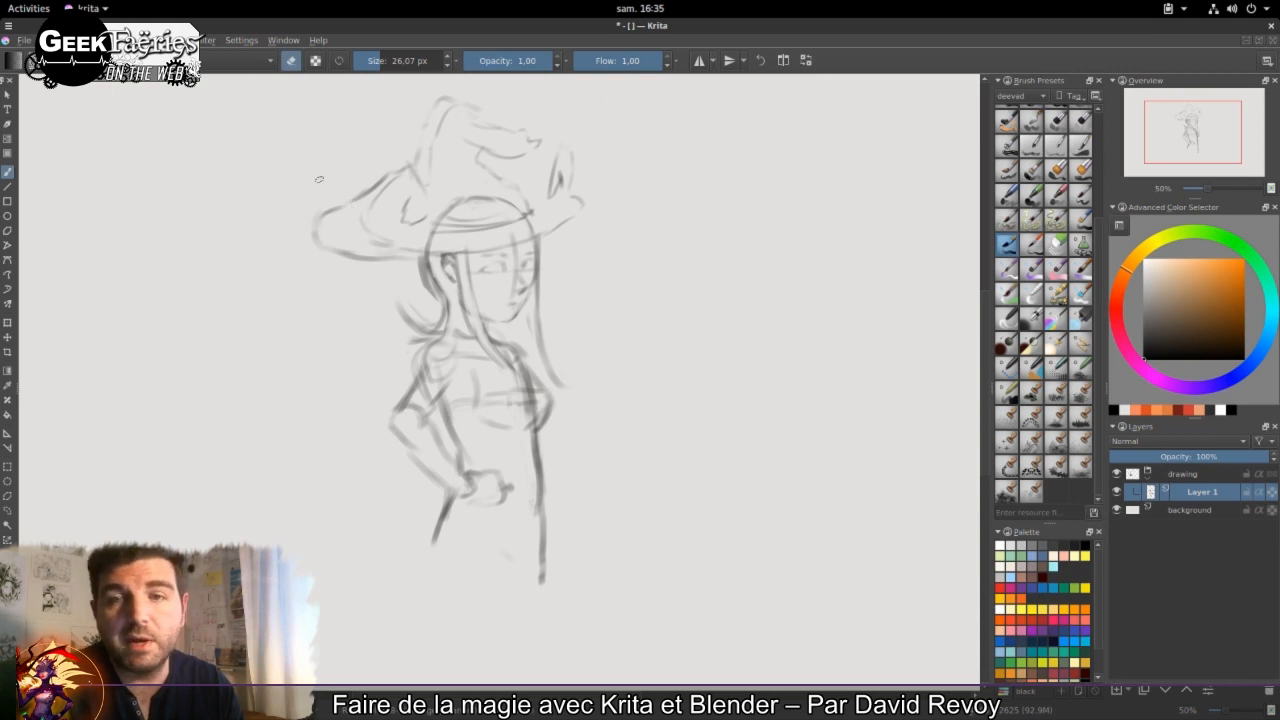
{"action": "key", "text": "e"}
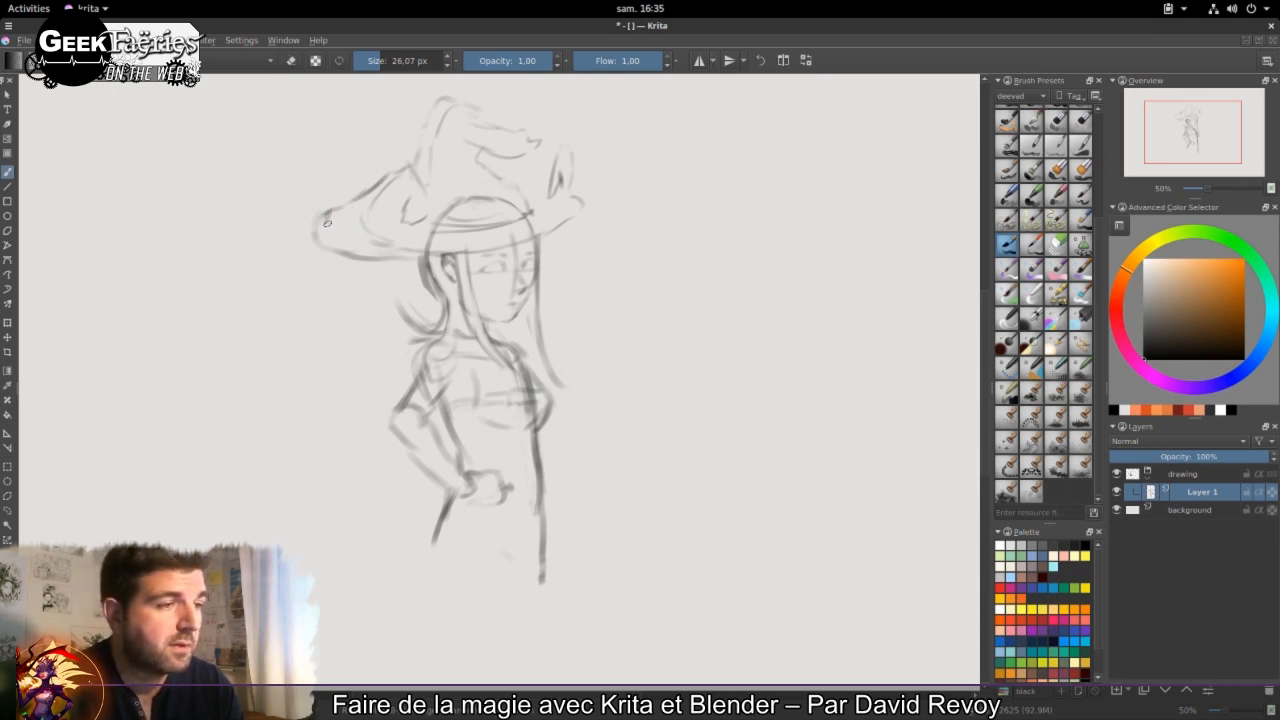
{"action": "key", "text": "e"}
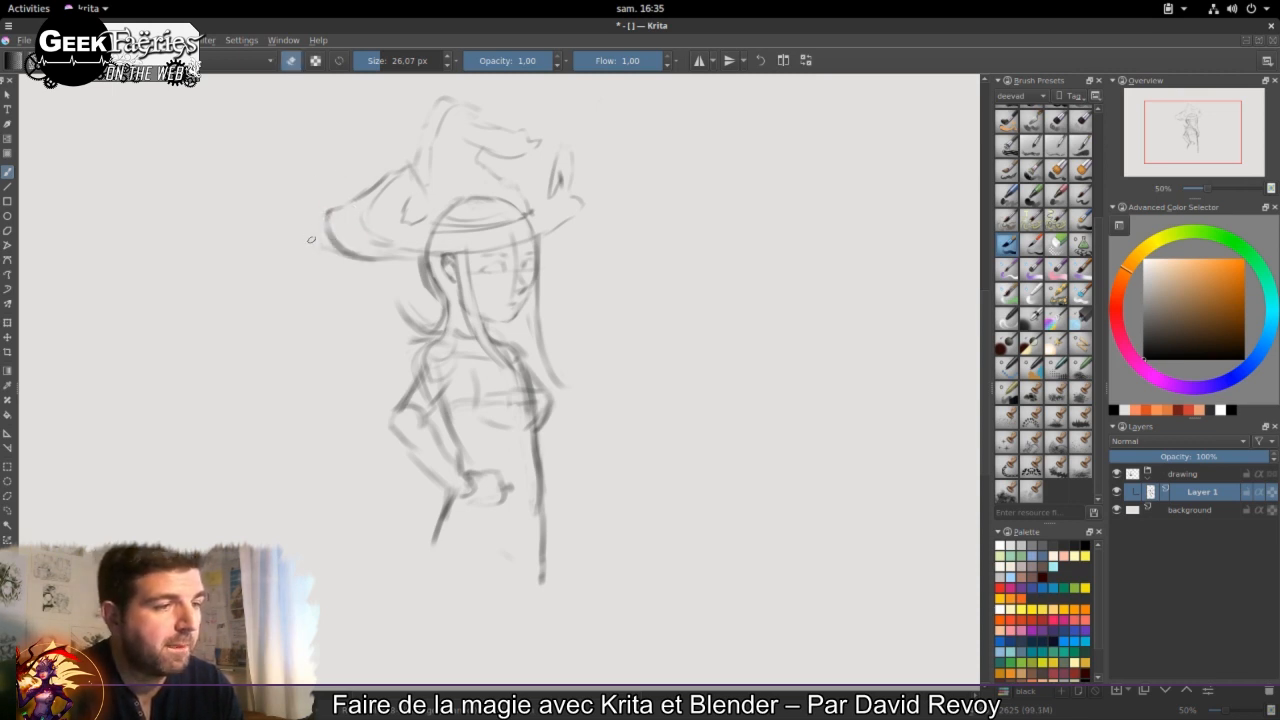
Step: Mirror the canvas view, make a freehand selection around the far part of the hat brim, and move it slightly away from the head
{"action": "key", "text": "m"}
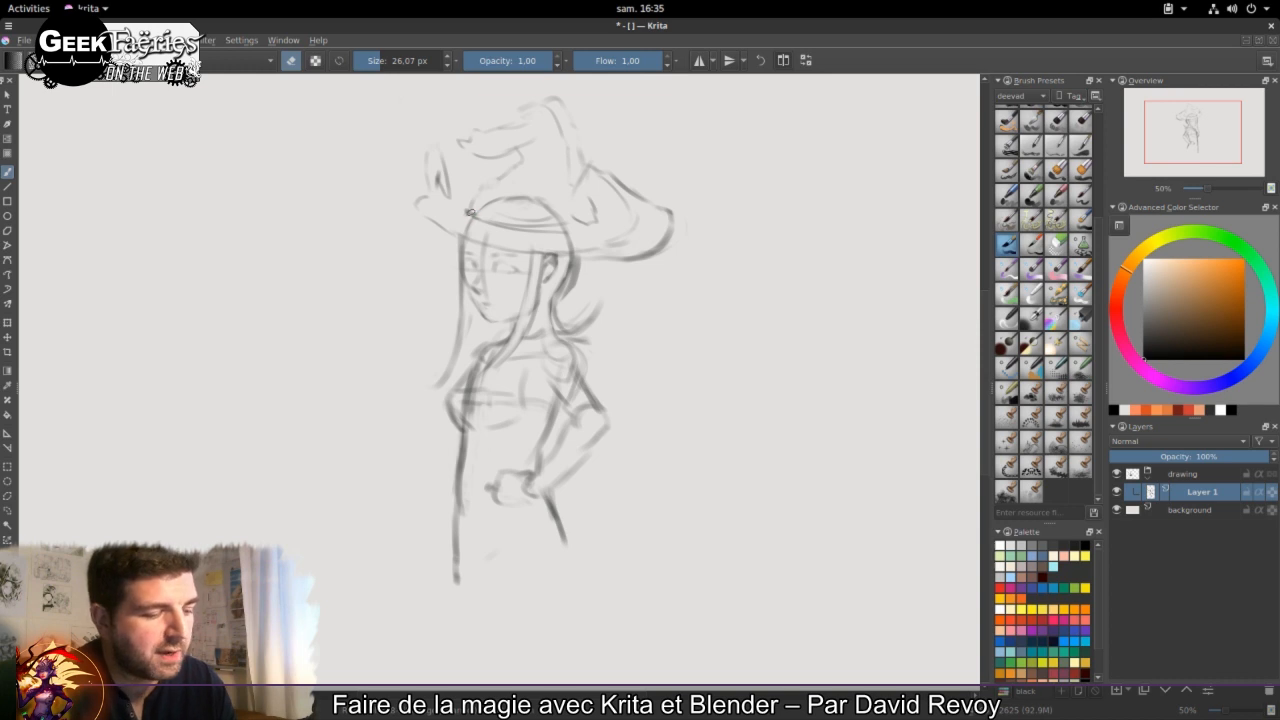
{"action": "left_click", "coordinate": [8, 510]}
{"action": "mouse_move", "coordinate": [412, 192]}
{"action": "left_mouse_down"}
{"action": "mouse_move", "coordinate": [418, 138]}
{"action": "mouse_move", "coordinate": [465, 200]}
{"action": "mouse_move", "coordinate": [452, 238]}
{"action": "mouse_move", "coordinate": [405, 240]}
{"action": "left_mouse_up"}
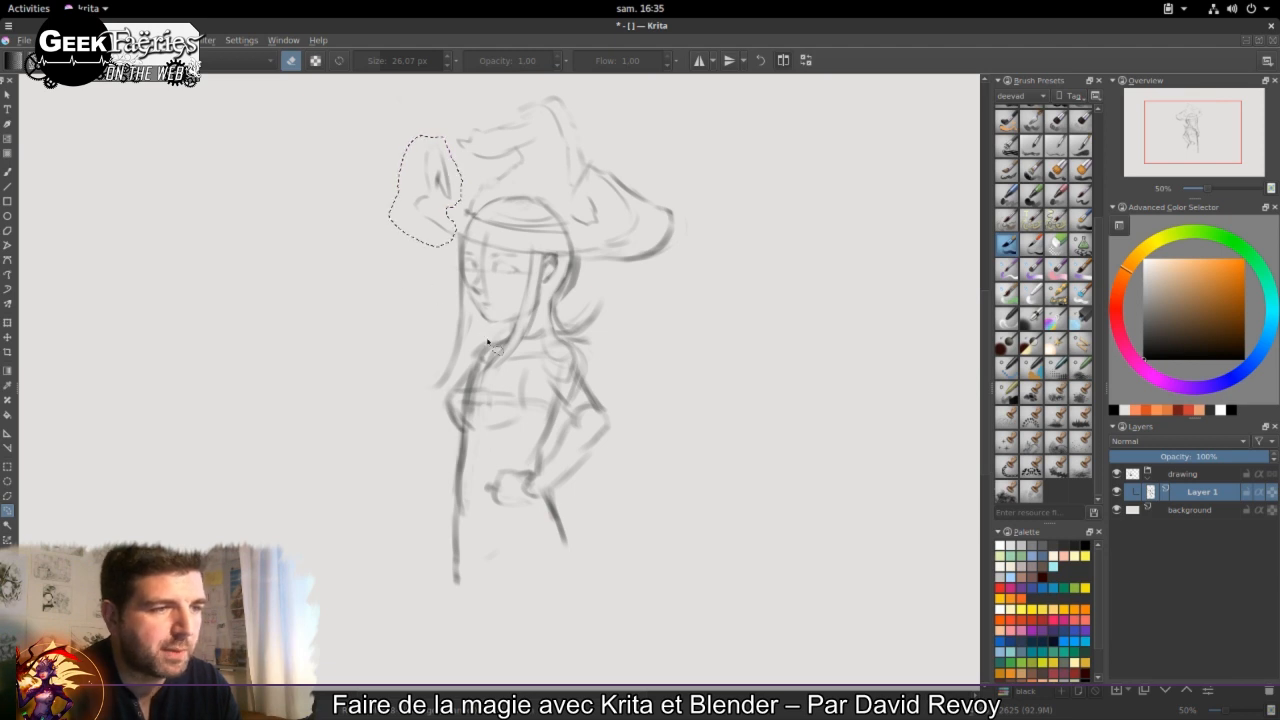
{"action": "key", "text": "t"}
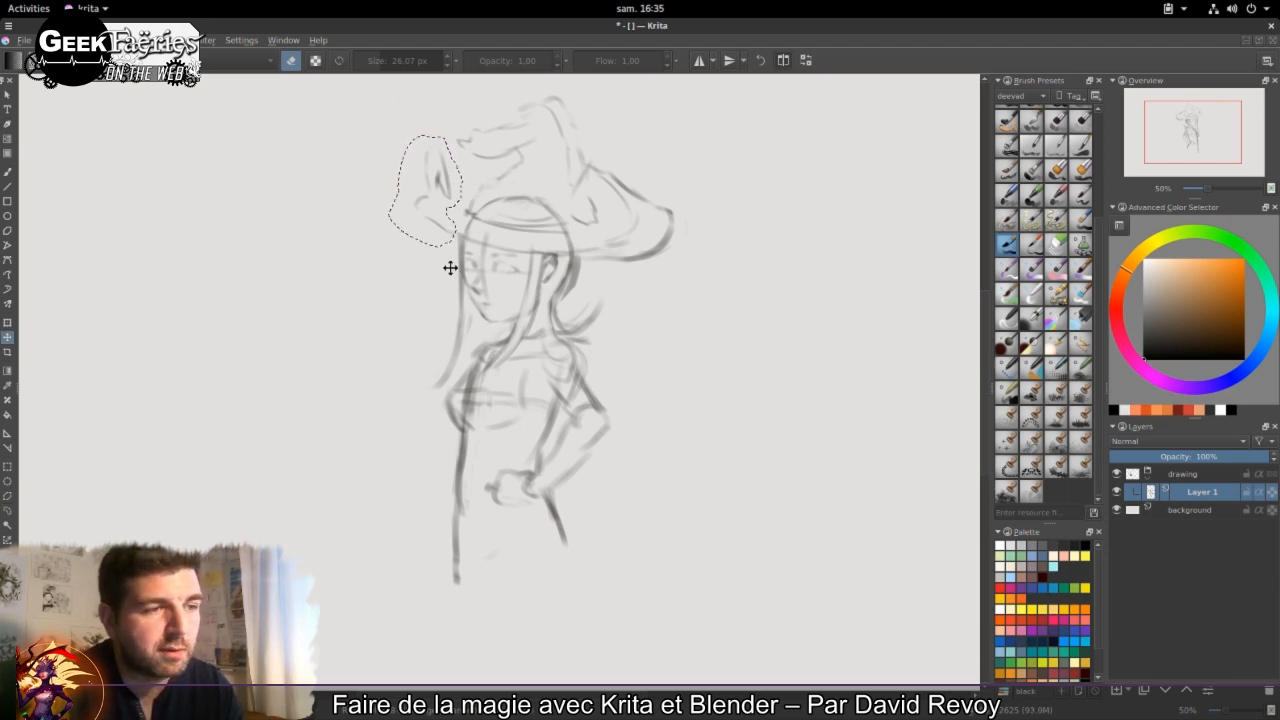
{"action": "mouse_move", "coordinate": [450, 267]}
{"action": "left_mouse_down"}
{"action": "mouse_move", "coordinate": [426, 269]}
{"action": "mouse_move", "coordinate": [437, 269]}
{"action": "left_mouse_up"}
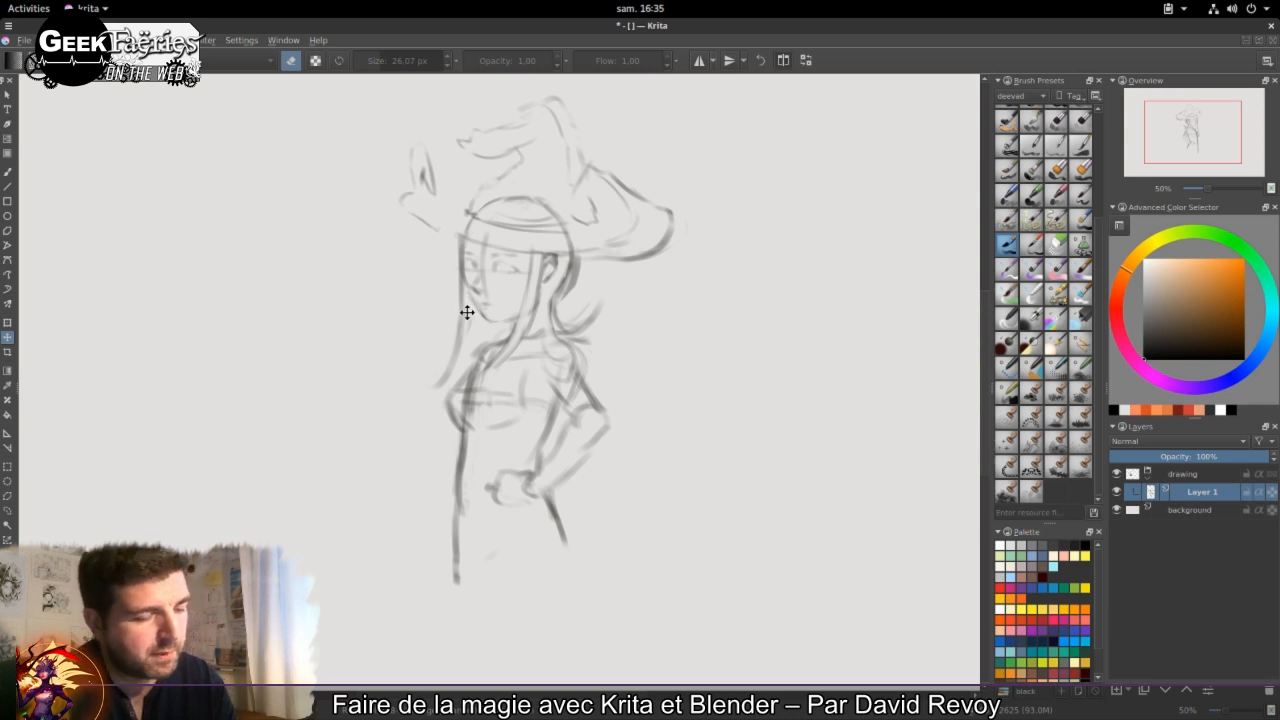
Step: Return to the brush with eraser mode off and extend the far brim's raised edge toward the crown
{"action": "key", "text": "b"}
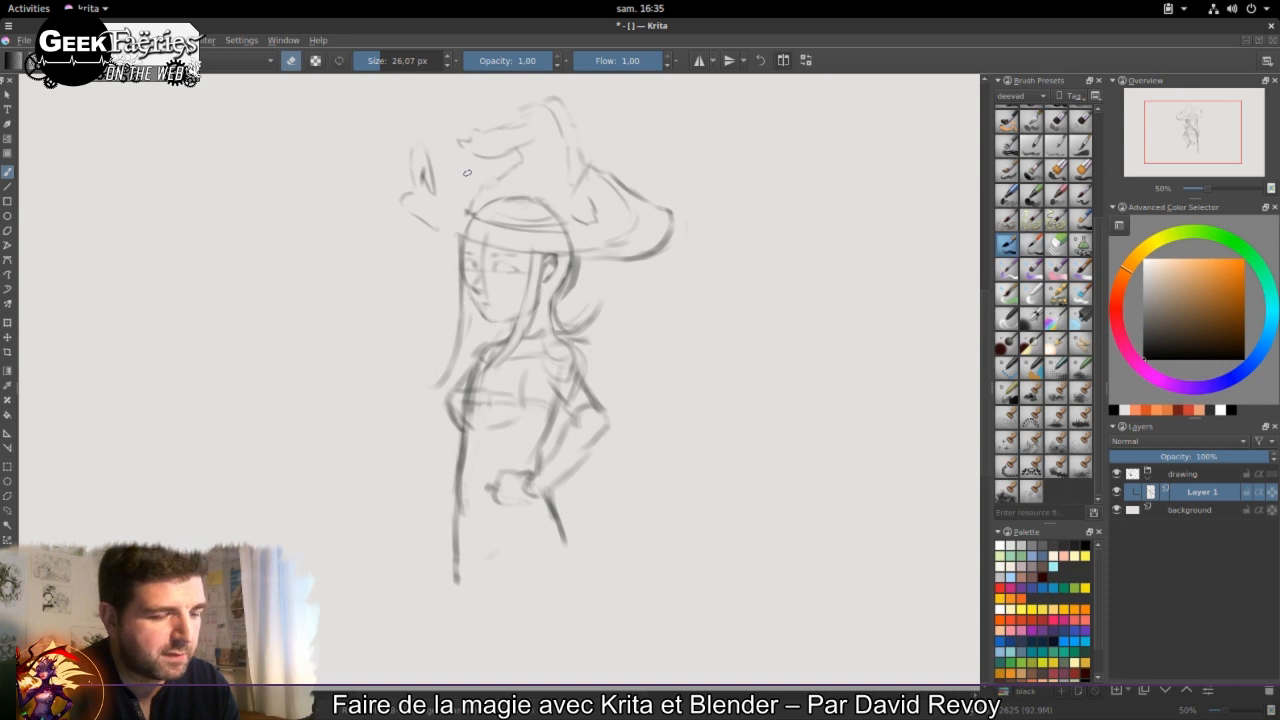
{"action": "key", "text": "e"}
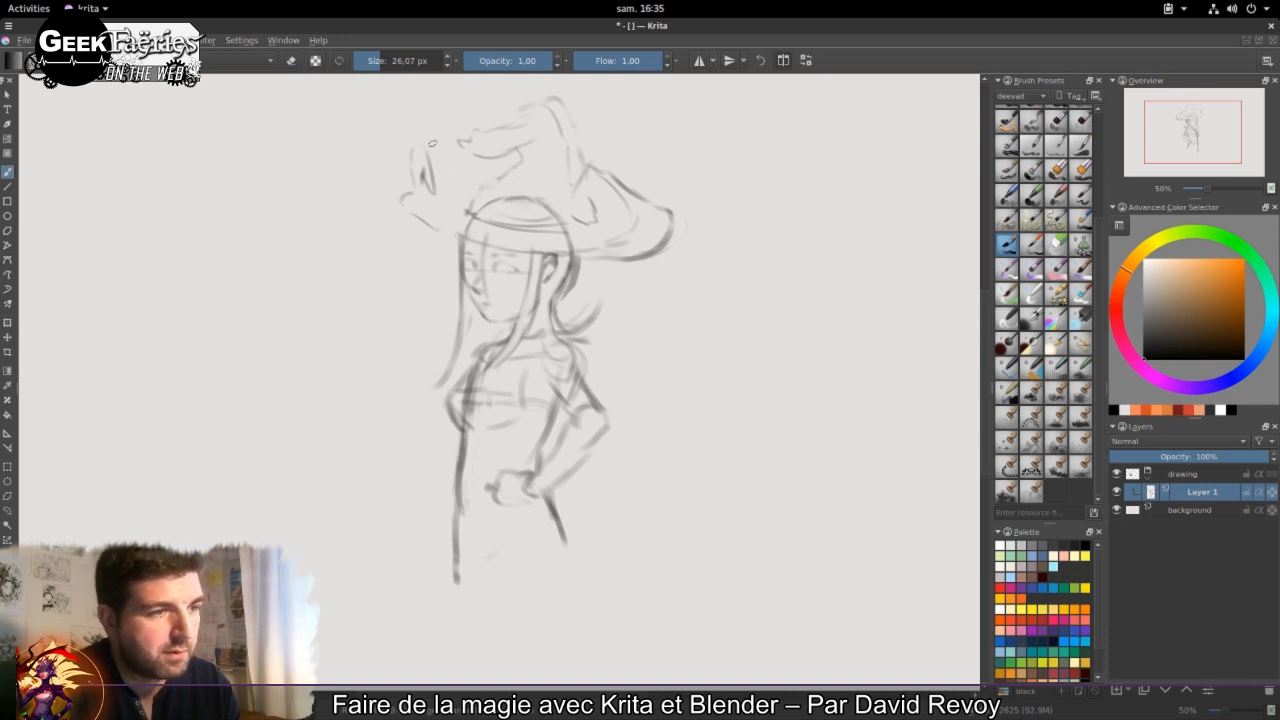
{"action": "left_click_drag", "start_coordinate": [425, 140], "coordinate": [472, 160]}
Step: Beside the character, sketch a bent limb built from simple volumes: a tapered block, a sphere joint and a cylinder
{"action": "mouse_move", "coordinate": [764, 308]}
{"action": "left_mouse_down"}
{"action": "mouse_move", "coordinate": [782, 375]}
{"action": "mouse_move", "coordinate": [846, 316]}
{"action": "mouse_move", "coordinate": [842, 359]}
{"action": "left_mouse_up"}
{"action": "mouse_move", "coordinate": [762, 302]}
{"action": "left_mouse_down"}
{"action": "mouse_move", "coordinate": [787, 368]}
{"action": "mouse_move", "coordinate": [826, 372]}
{"action": "mouse_move", "coordinate": [850, 351]}
{"action": "mouse_move", "coordinate": [726, 492]}
{"action": "mouse_move", "coordinate": [786, 520]}
{"action": "left_mouse_up"}
{"action": "mouse_move", "coordinate": [732, 481]}
{"action": "left_mouse_down"}
{"action": "mouse_move", "coordinate": [784, 493]}
{"action": "mouse_move", "coordinate": [740, 505]}
{"action": "mouse_move", "coordinate": [830, 462]}
{"action": "left_mouse_up"}
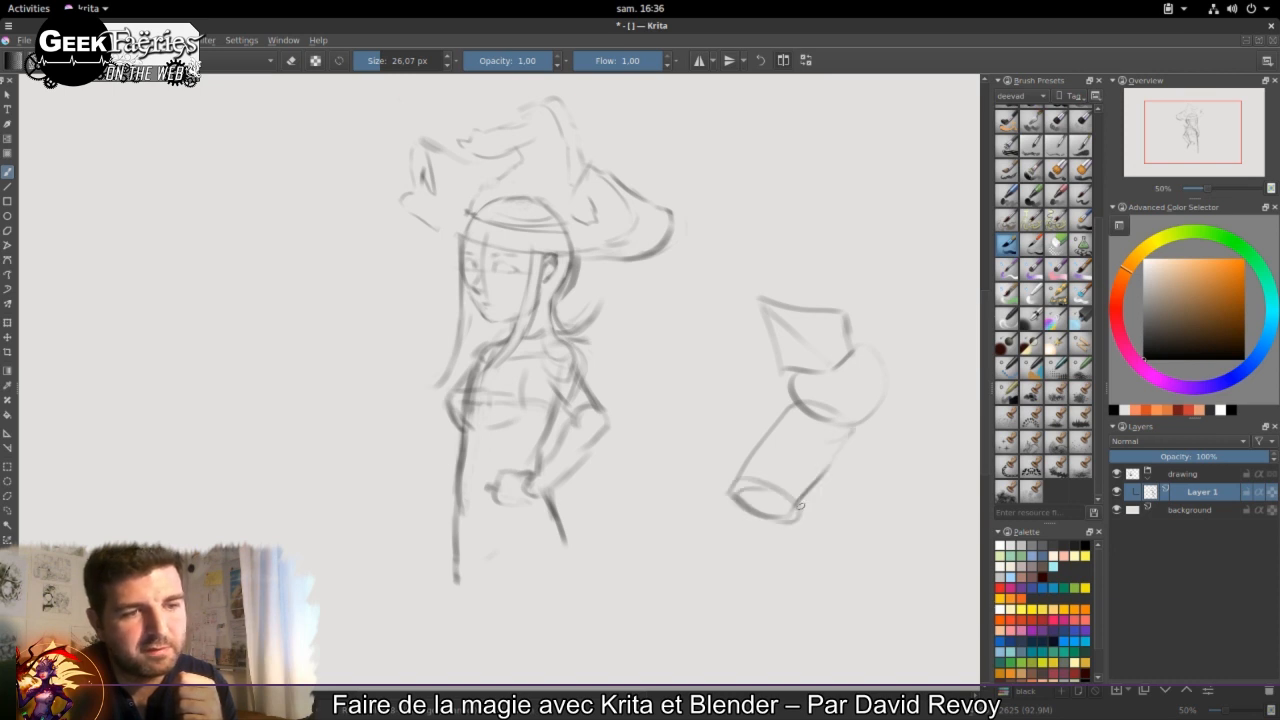
{"action": "left_click_drag", "start_coordinate": [800, 516], "coordinate": [850, 432]}
{"action": "left_click_drag", "start_coordinate": [762, 488], "coordinate": [812, 404]}
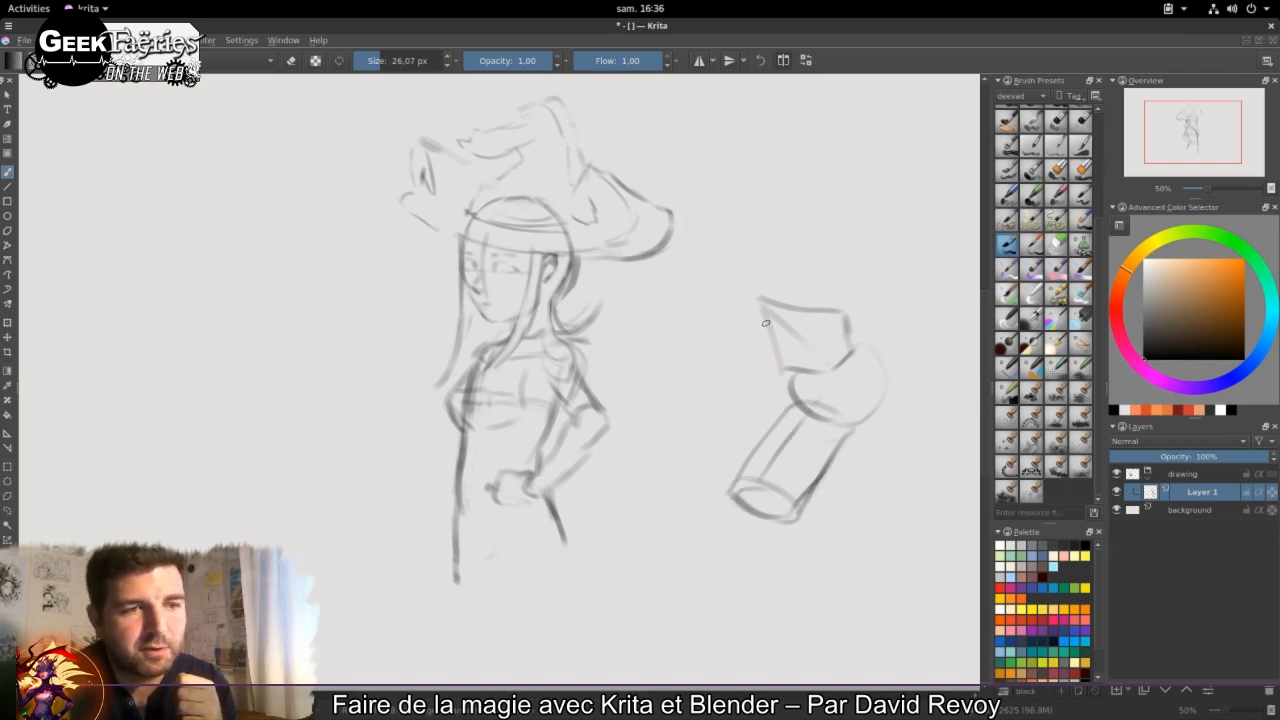
Step: Switch to the previous brush preset at 9.00 px and draw finer contours and crease details over the bent-limb volumes
{"action": "key", "text": "slash"}
{"action": "left_click_drag", "start_coordinate": [758, 300], "coordinate": [776, 366]}
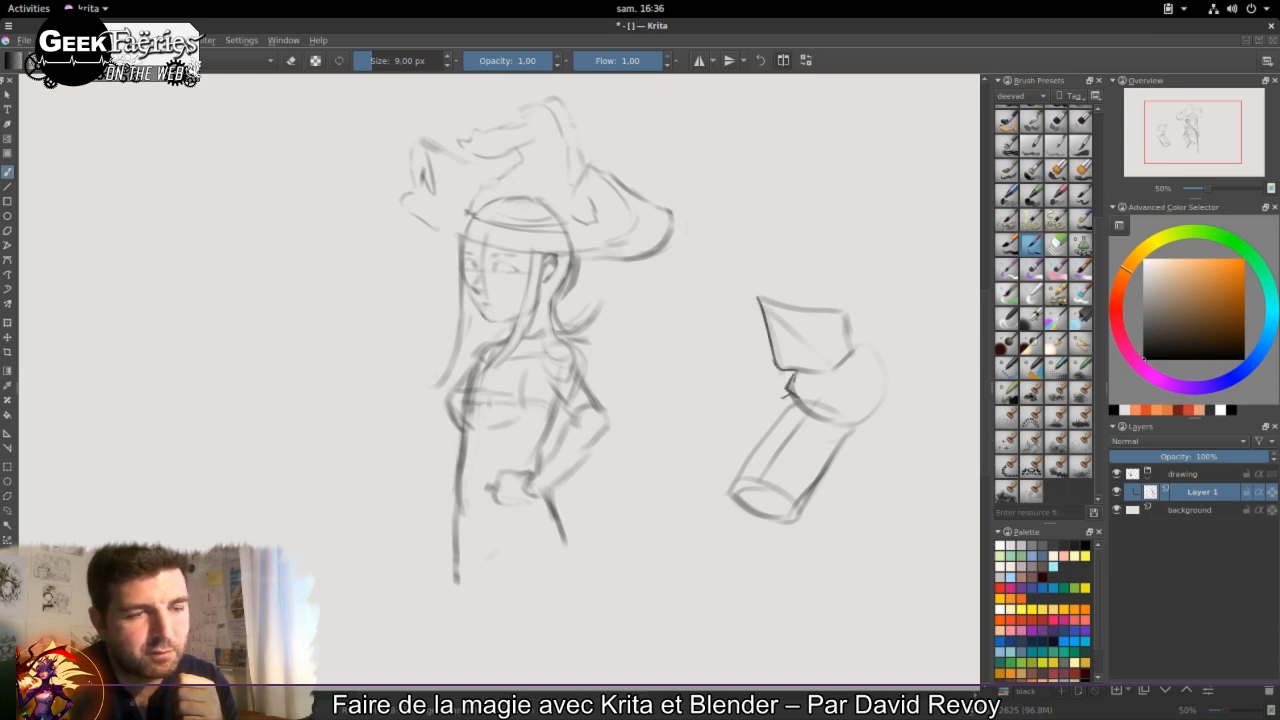
{"action": "mouse_move", "coordinate": [858, 352]}
{"action": "left_mouse_down"}
{"action": "mouse_move", "coordinate": [884, 397]}
{"action": "mouse_move", "coordinate": [849, 432]}
{"action": "mouse_move", "coordinate": [799, 517]}
{"action": "left_mouse_up"}
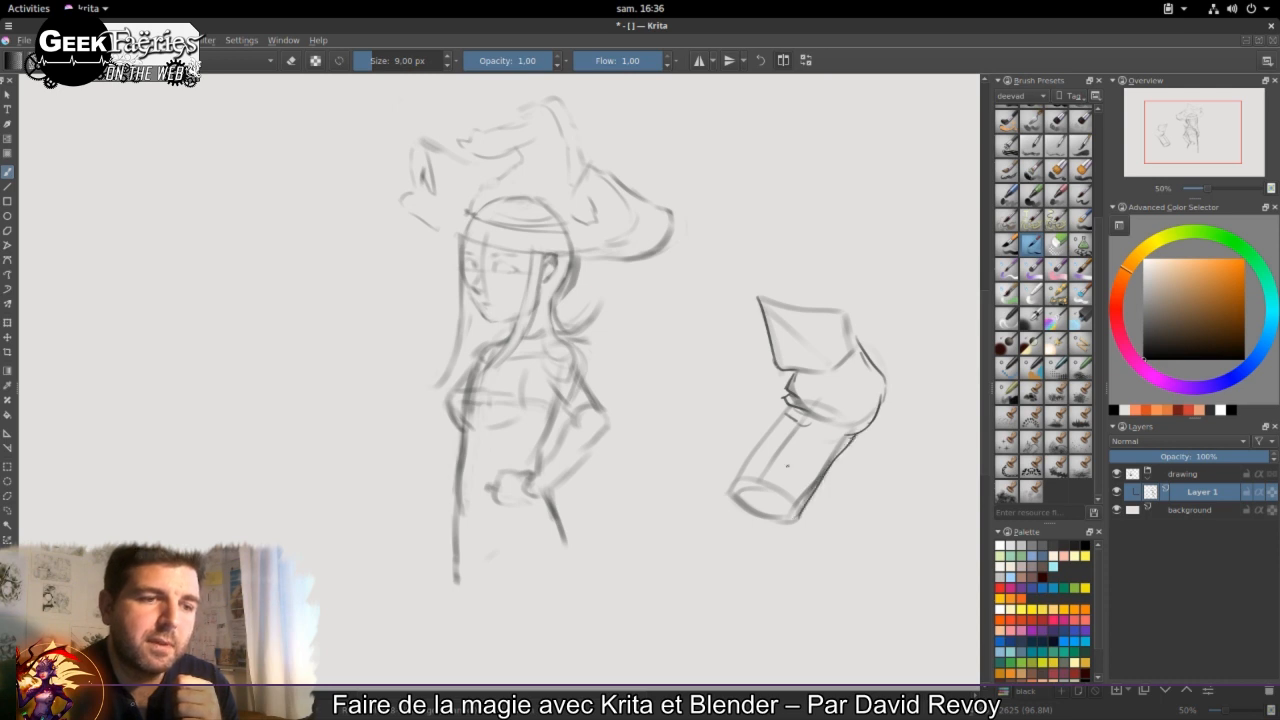
{"action": "left_click_drag", "start_coordinate": [772, 423], "coordinate": [737, 475]}
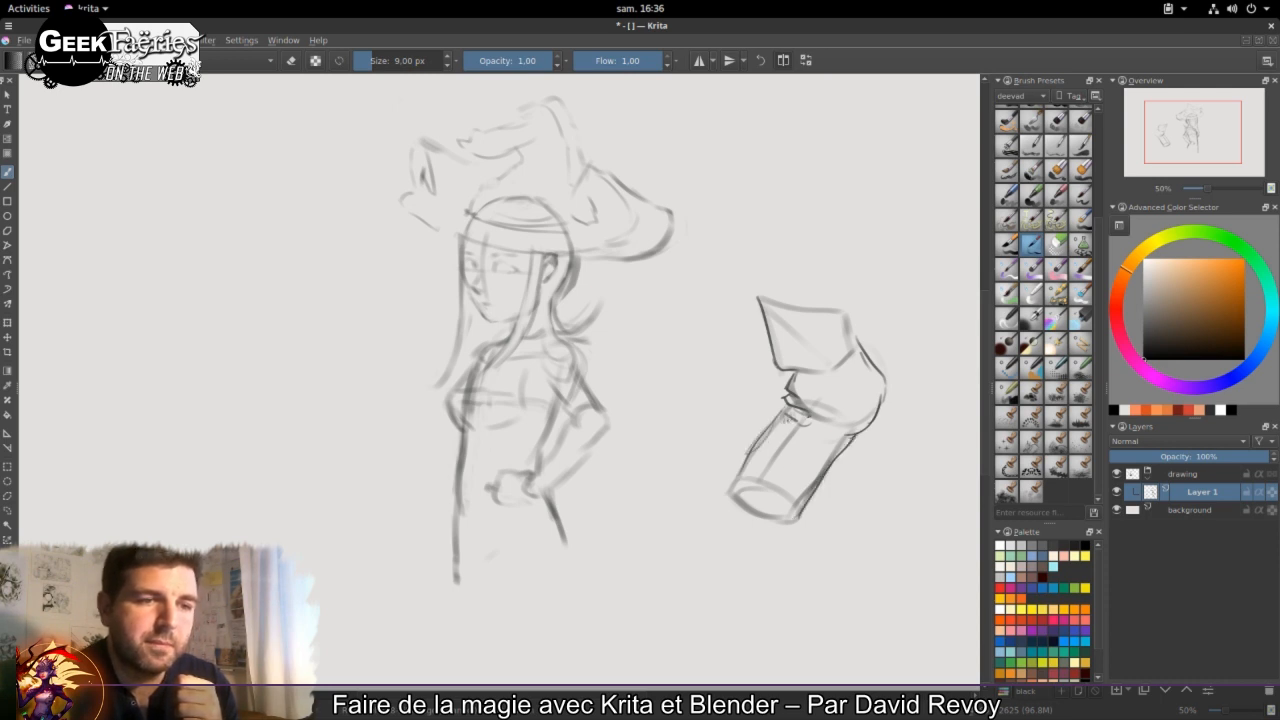
{"action": "left_click_drag", "start_coordinate": [796, 368], "coordinate": [826, 362]}
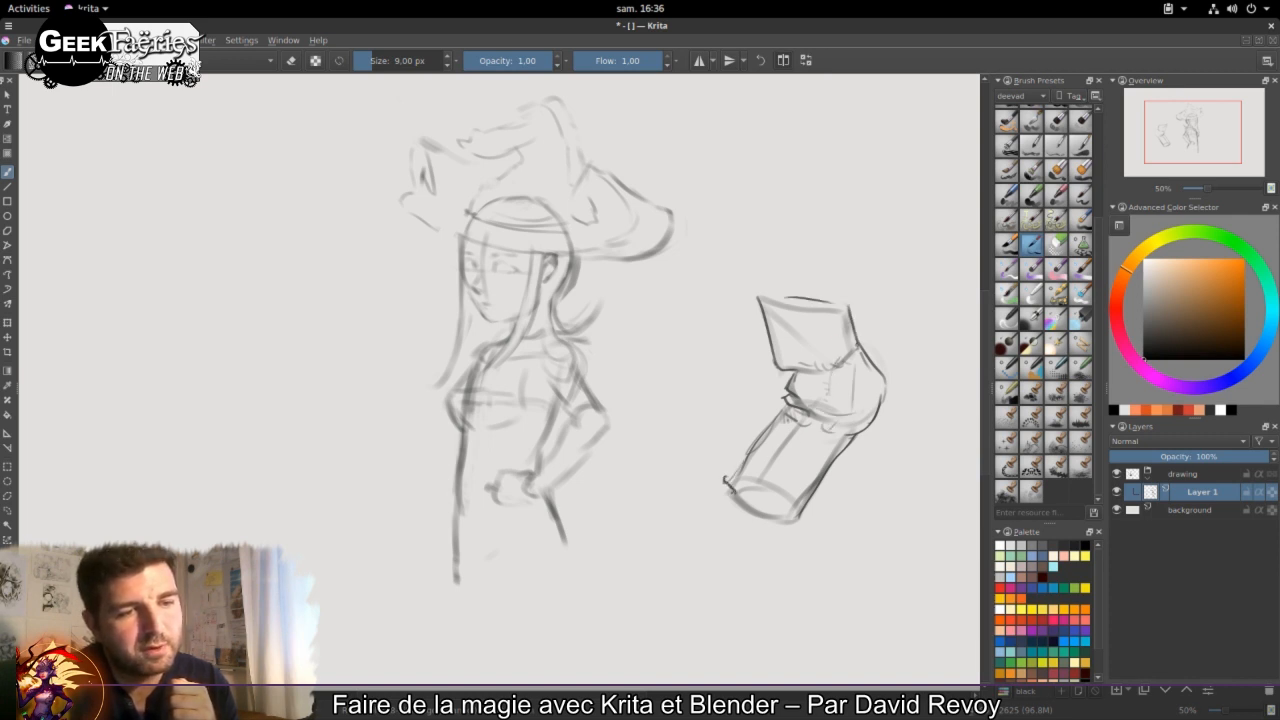
Step: Sketch the pointed end below the bent limb's cylinder and shade the cylinder's shadow side with the 20.00 px brush preset
{"action": "left_click_drag", "start_coordinate": [722, 489], "coordinate": [796, 534]}
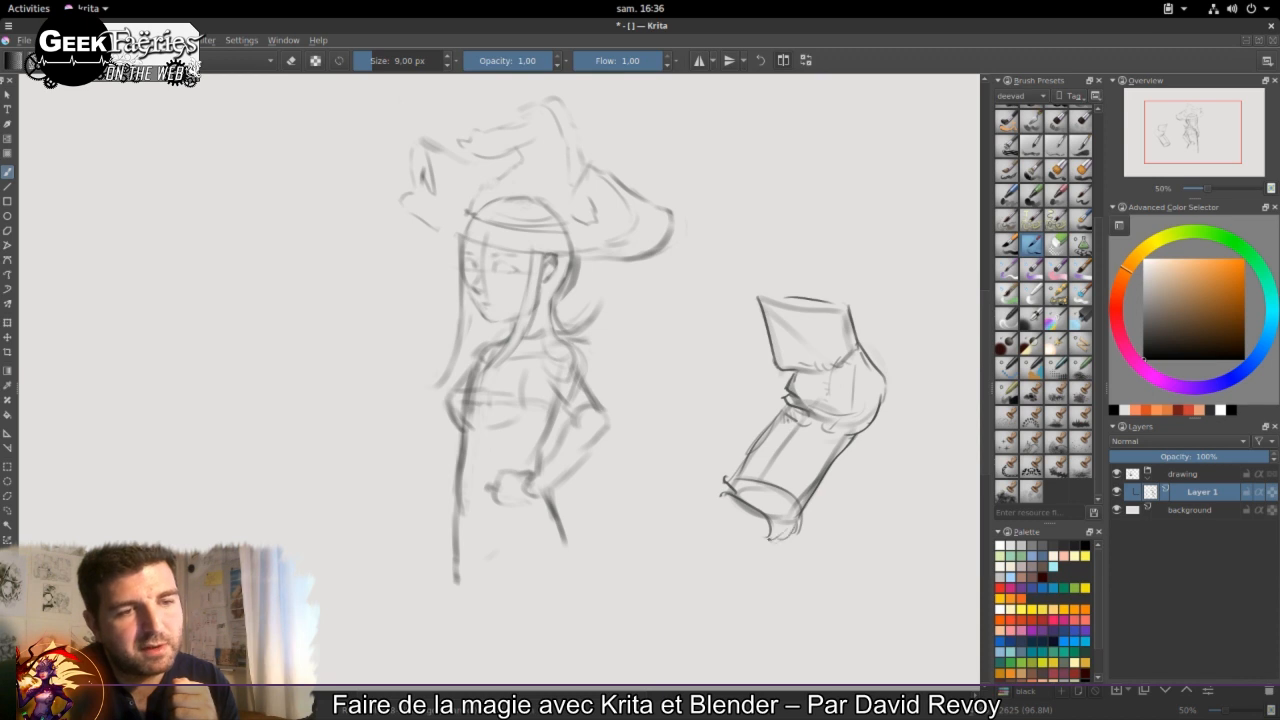
{"action": "left_click", "coordinate": [1007, 243]}
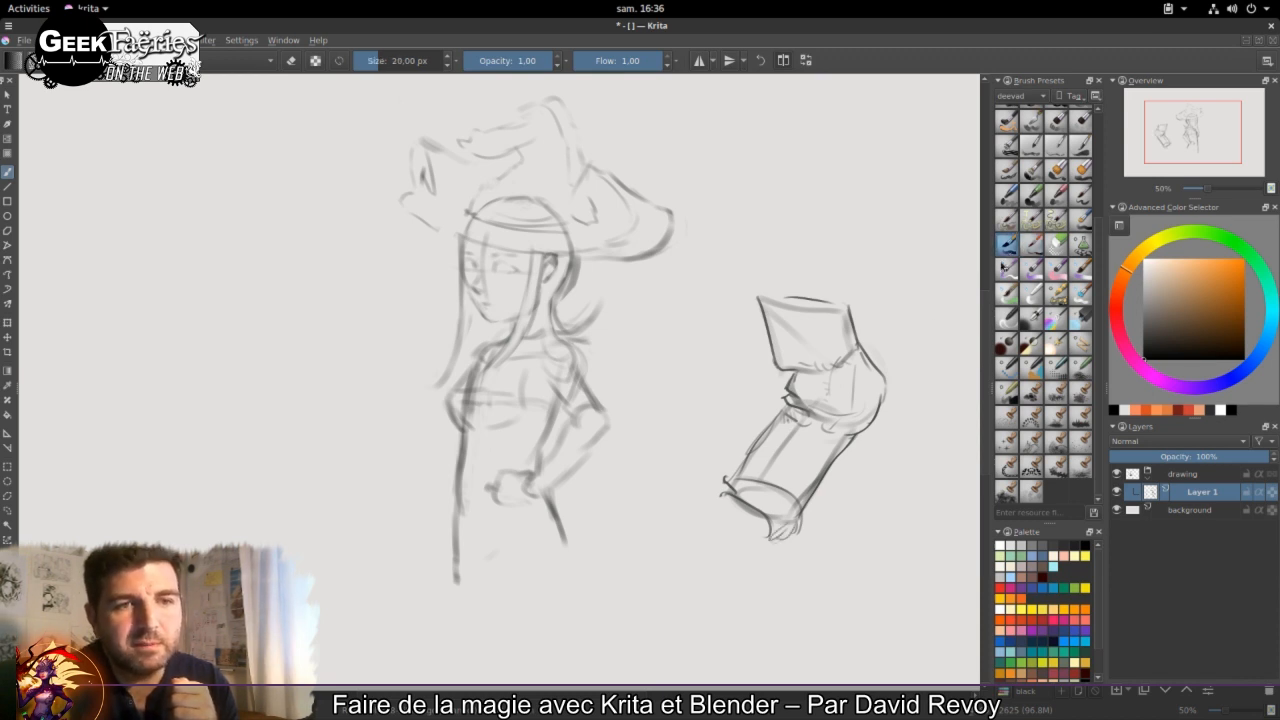
{"action": "mouse_move", "coordinate": [765, 530]}
{"action": "left_mouse_down"}
{"action": "mouse_move", "coordinate": [811, 443]}
{"action": "mouse_move", "coordinate": [842, 432]}
{"action": "mouse_move", "coordinate": [866, 400]}
{"action": "left_mouse_up"}
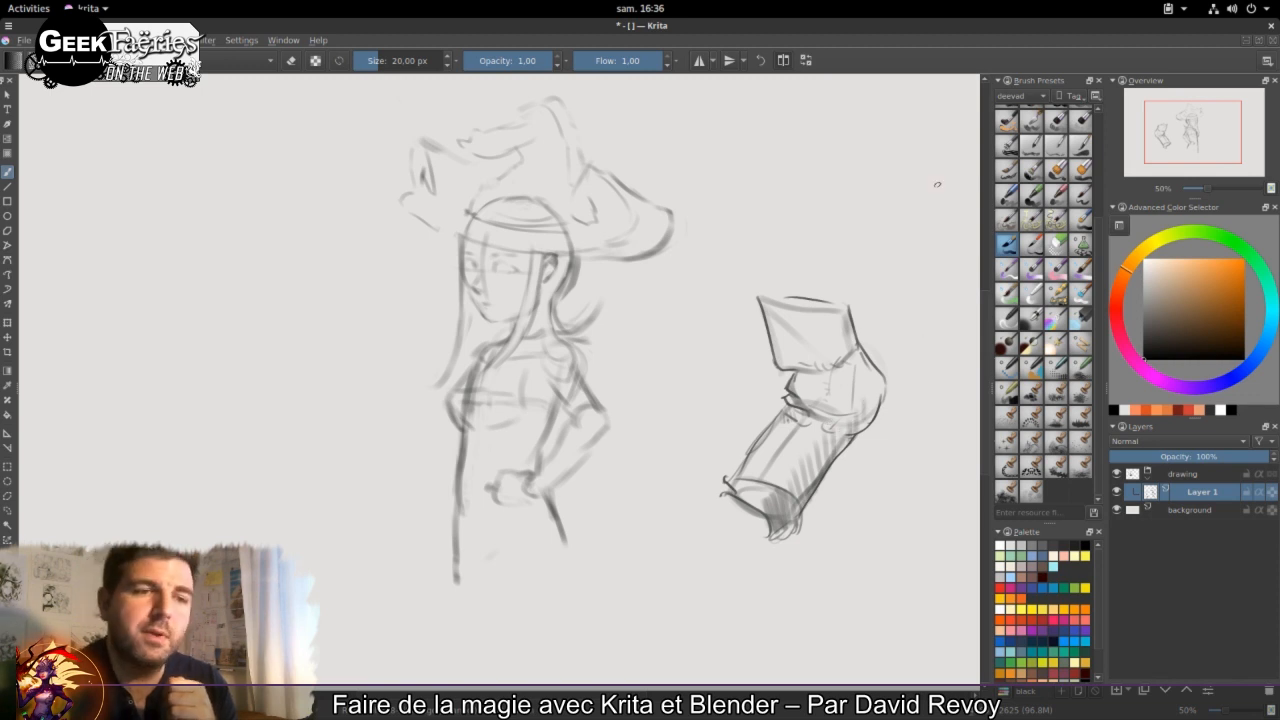
Step: Erase the entire bent-limb study beside the character with the eraser preset enlarged to about 158 px
{"action": "left_click", "coordinate": [1055, 242]}
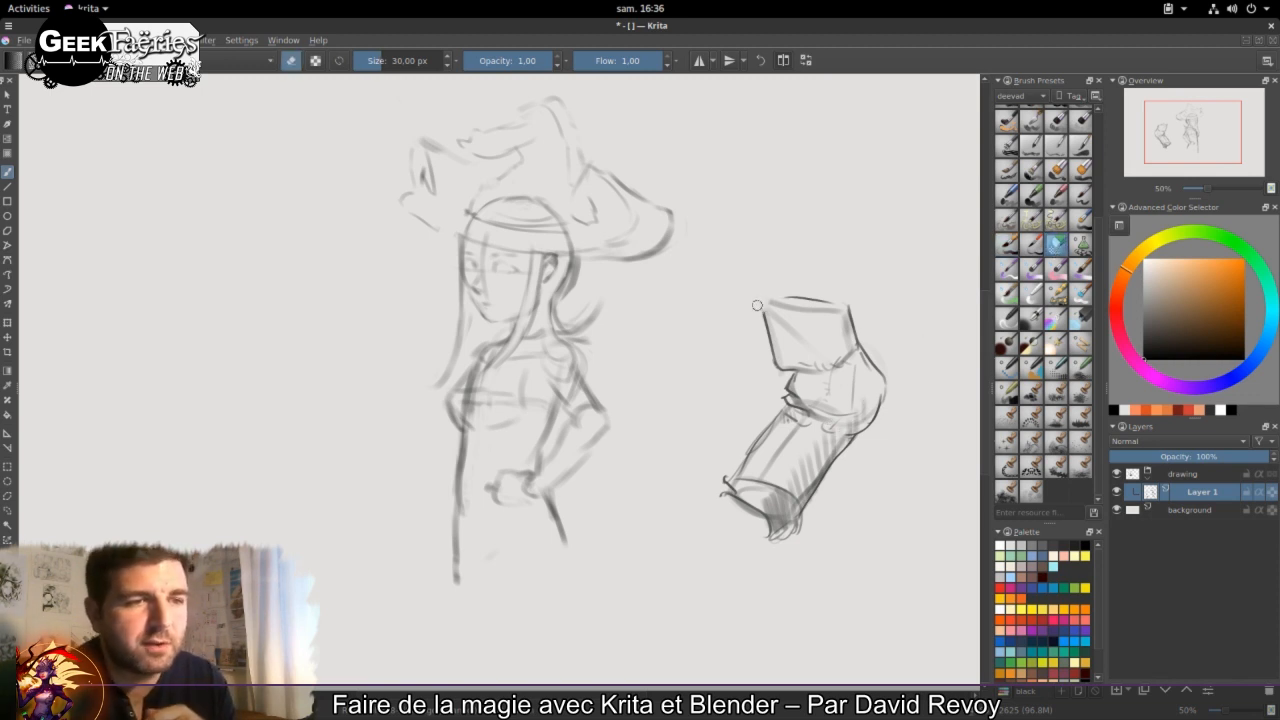
{"action": "mouse_move", "coordinate": [762, 310]}
{"action": "left_mouse_down"}
{"action": "mouse_move", "coordinate": [815, 272]}
{"action": "mouse_move", "coordinate": [755, 417]}
{"action": "mouse_move", "coordinate": [840, 335]}
{"action": "mouse_move", "coordinate": [853, 373]}
{"action": "mouse_move", "coordinate": [883, 385]}
{"action": "mouse_move", "coordinate": [776, 543]}
{"action": "mouse_move", "coordinate": [731, 466]}
{"action": "left_mouse_up"}
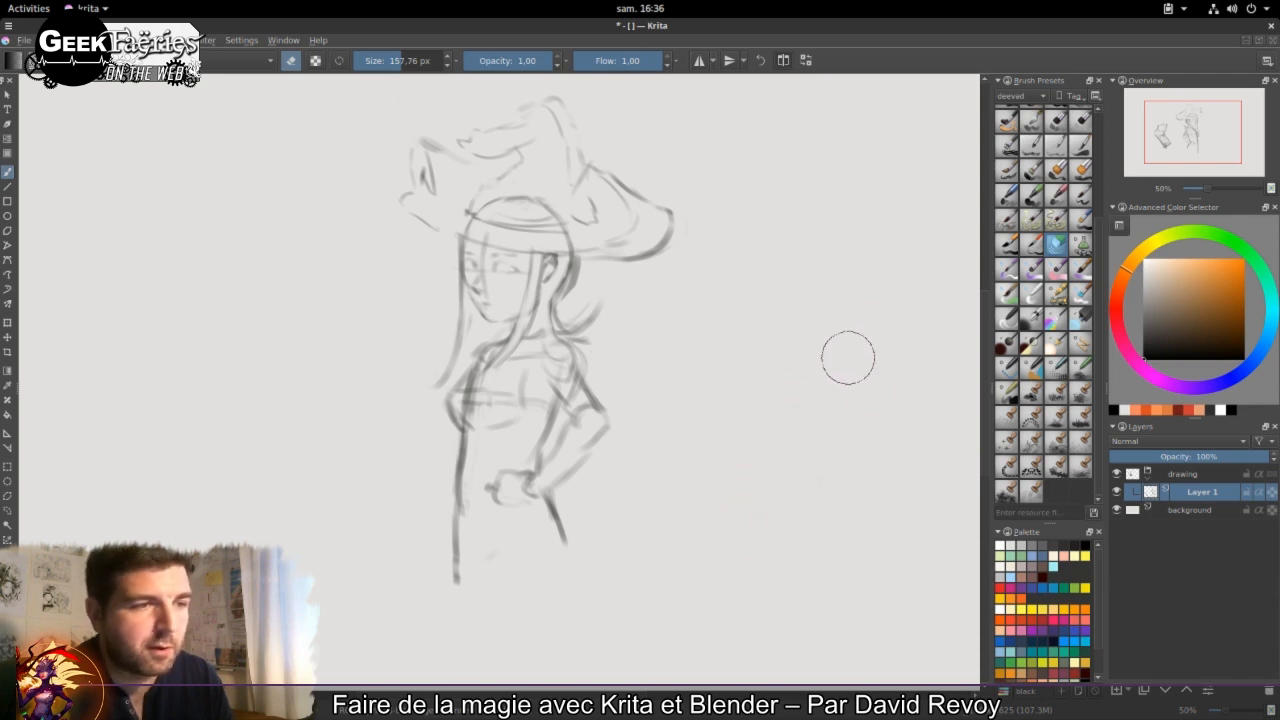
Step: Using smaller eraser sizes, lighten the torso and arm lines and remove stray construction lines from the hat crown and hair
{"action": "left_click_drag", "start_coordinate": [482, 399], "coordinate": [370, 399], "text": "shift"}
{"action": "mouse_move", "coordinate": [462, 380]}
{"action": "left_mouse_down"}
{"action": "mouse_move", "coordinate": [486, 394]}
{"action": "mouse_move", "coordinate": [468, 402]}
{"action": "mouse_move", "coordinate": [520, 405]}
{"action": "mouse_move", "coordinate": [485, 420]}
{"action": "mouse_move", "coordinate": [487, 443]}
{"action": "mouse_move", "coordinate": [464, 460]}
{"action": "mouse_move", "coordinate": [477, 424]}
{"action": "mouse_move", "coordinate": [503, 575]}
{"action": "mouse_move", "coordinate": [573, 555]}
{"action": "left_mouse_up"}
{"action": "mouse_move", "coordinate": [580, 283]}
{"action": "left_mouse_down", "text": "shift"}
{"action": "mouse_move", "coordinate": [560, 283]}
{"action": "mouse_move", "coordinate": [548, 341]}
{"action": "left_mouse_up", "text": "shift"}
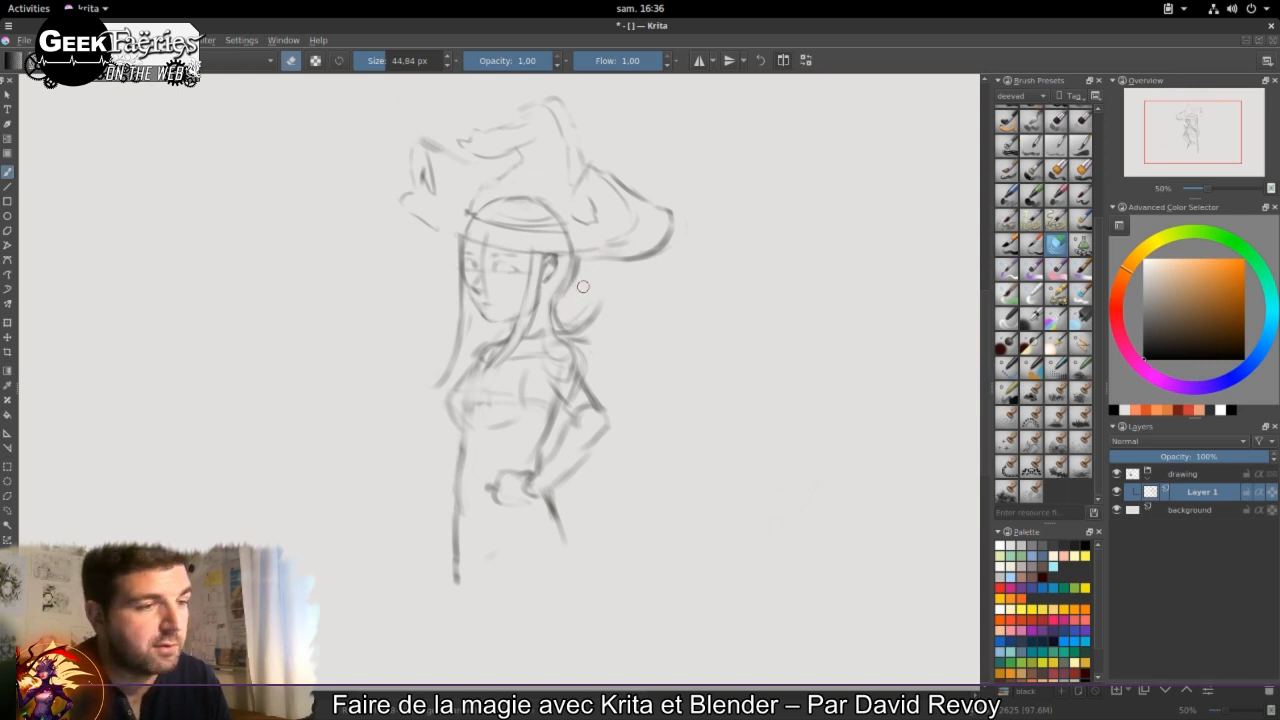
{"action": "left_click_drag", "start_coordinate": [590, 258], "coordinate": [578, 258], "text": "shift"}
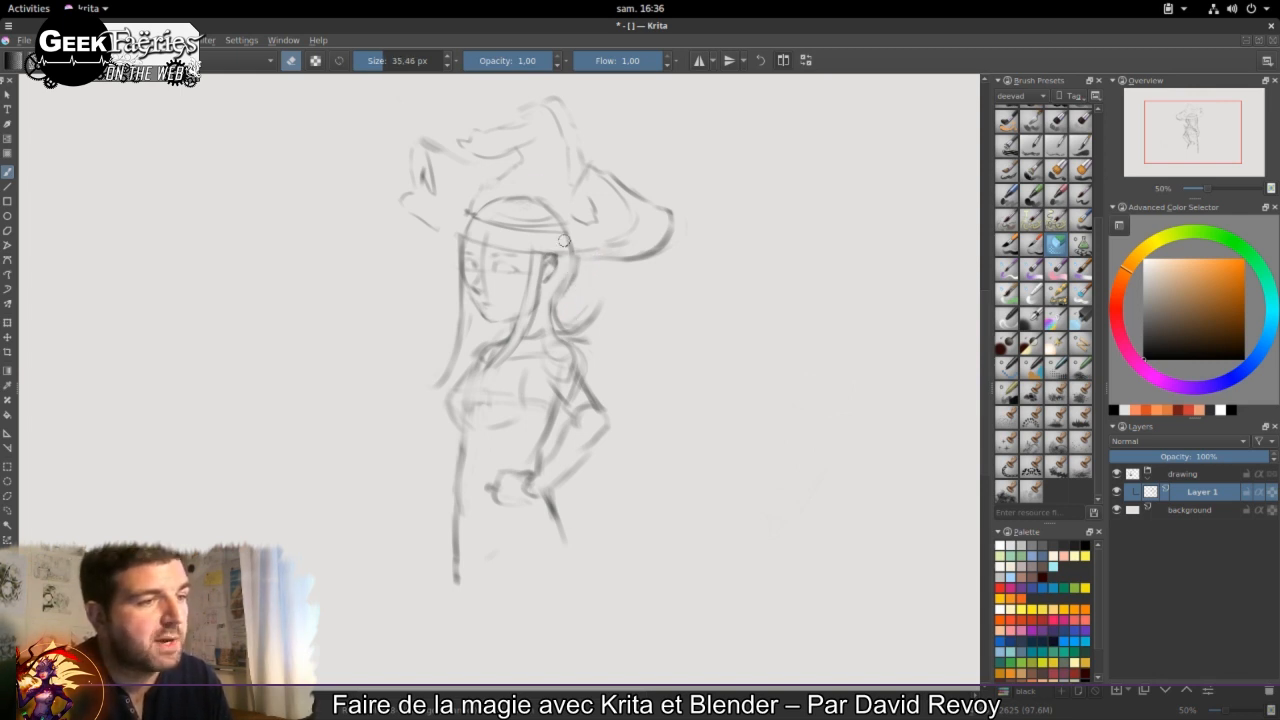
{"action": "mouse_move", "coordinate": [595, 230]}
{"action": "left_mouse_down"}
{"action": "mouse_move", "coordinate": [585, 242]}
{"action": "mouse_move", "coordinate": [465, 204]}
{"action": "mouse_move", "coordinate": [523, 197]}
{"action": "left_mouse_up"}
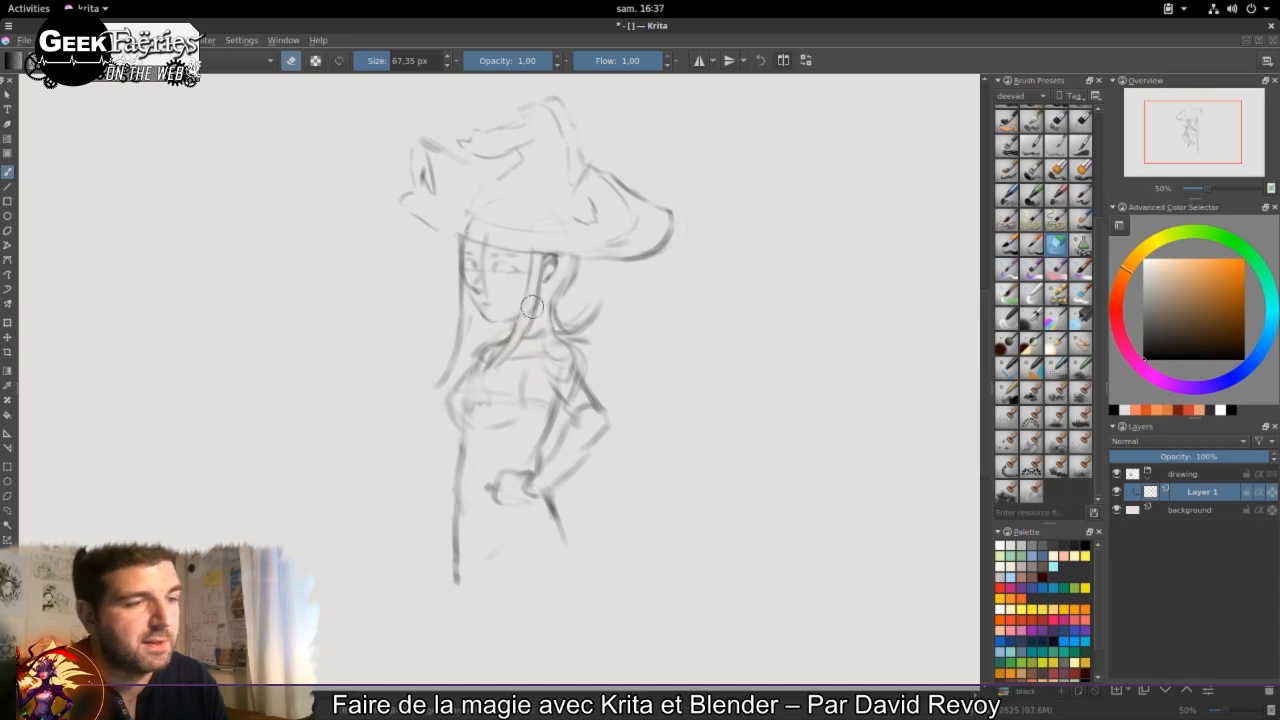
{"action": "left_click_drag", "start_coordinate": [531, 287], "coordinate": [516, 287]}
{"action": "mouse_move", "coordinate": [500, 358]}
{"action": "left_mouse_down"}
{"action": "mouse_move", "coordinate": [472, 382]}
{"action": "mouse_move", "coordinate": [463, 325]}
{"action": "mouse_move", "coordinate": [445, 370]}
{"action": "mouse_move", "coordinate": [423, 374]}
{"action": "left_mouse_up"}
{"action": "mouse_move", "coordinate": [539, 357]}
{"action": "left_mouse_down"}
{"action": "mouse_move", "coordinate": [592, 405]}
{"action": "mouse_move", "coordinate": [570, 410]}
{"action": "mouse_move", "coordinate": [581, 410]}
{"action": "left_mouse_up"}
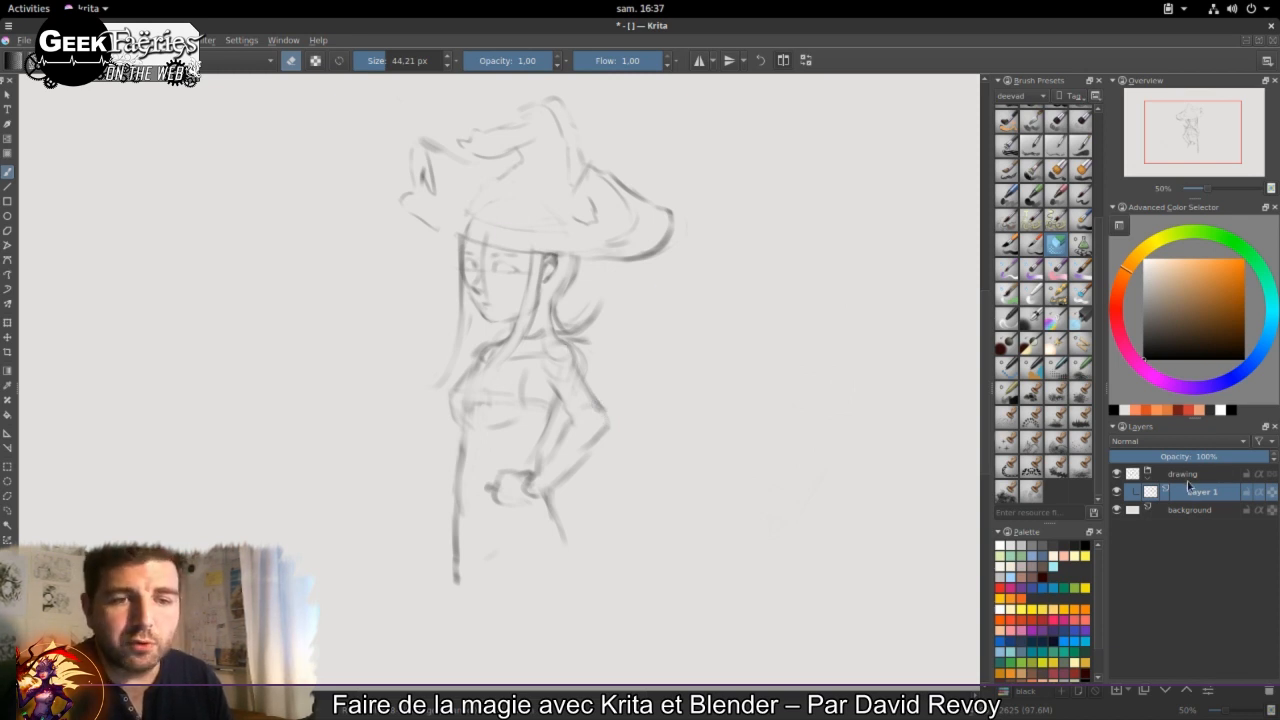
Step: Lower Layer 1's opacity to about 59% and add a new paint layer above it for the cleaner drawing
{"action": "left_click_drag", "start_coordinate": [1242, 457], "coordinate": [1205, 461]}
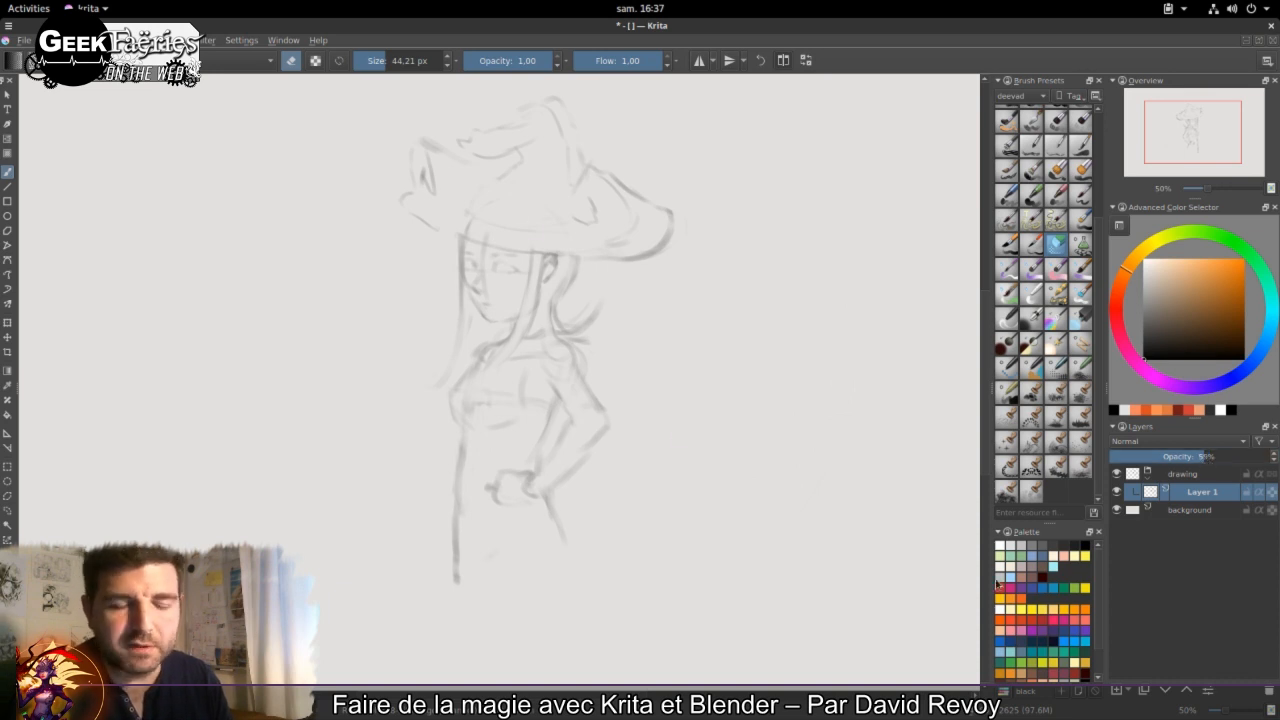
{"action": "left_click", "coordinate": [1117, 690]}
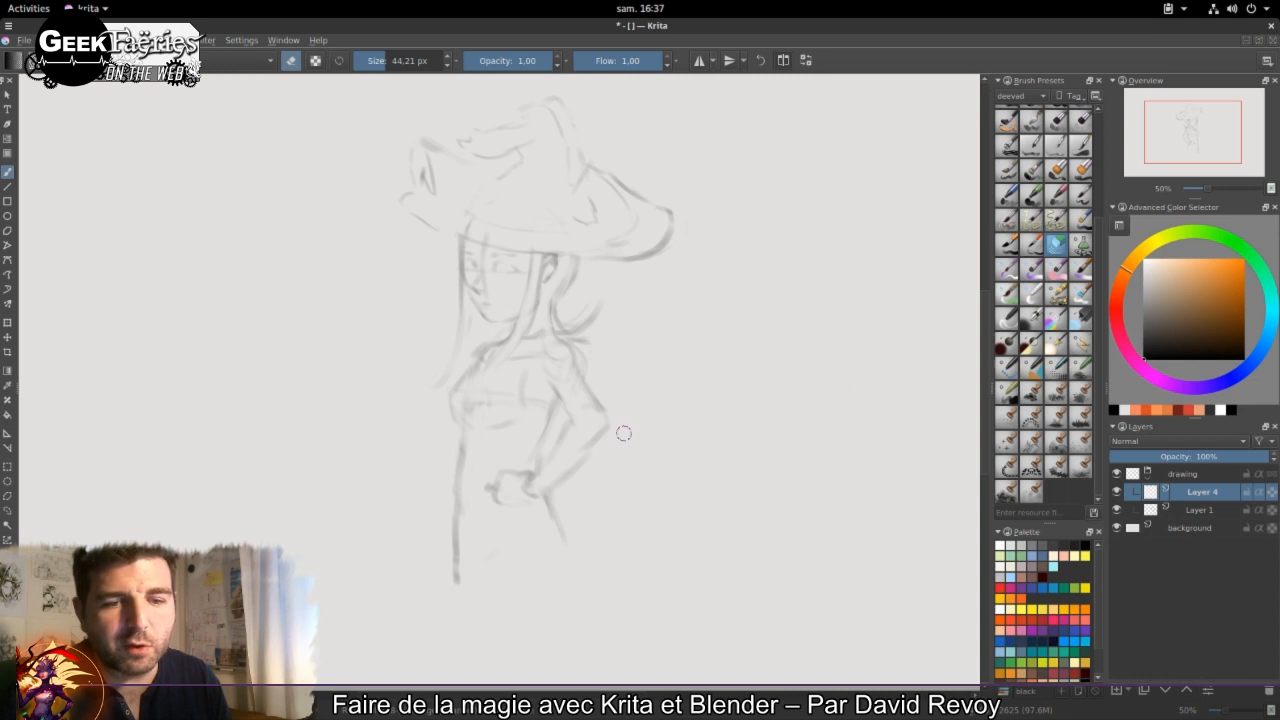
Step: Choose the sketching brush preset with 0.55 opacity, start the line beside the face, and reduce the brush size to 7.53 px
{"action": "scroll", "coordinate": [623, 434], "scroll_direction": "up", "scroll_amount": 1}
{"action": "left_click_drag", "start_coordinate": [580, 380], "coordinate": [580, 436]}
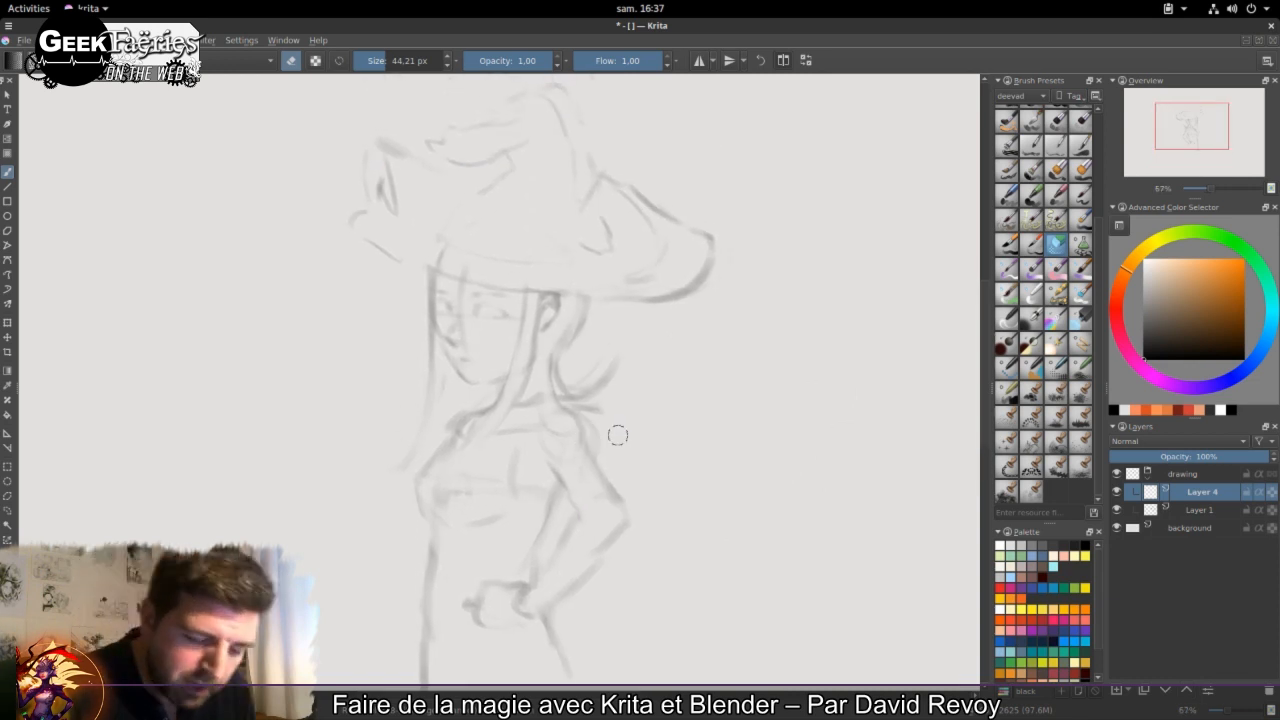
{"action": "scroll", "coordinate": [1101, 230], "scroll_direction": "up", "scroll_amount": 2}
{"action": "scroll", "coordinate": [1060, 260], "scroll_direction": "up", "scroll_amount": 2}
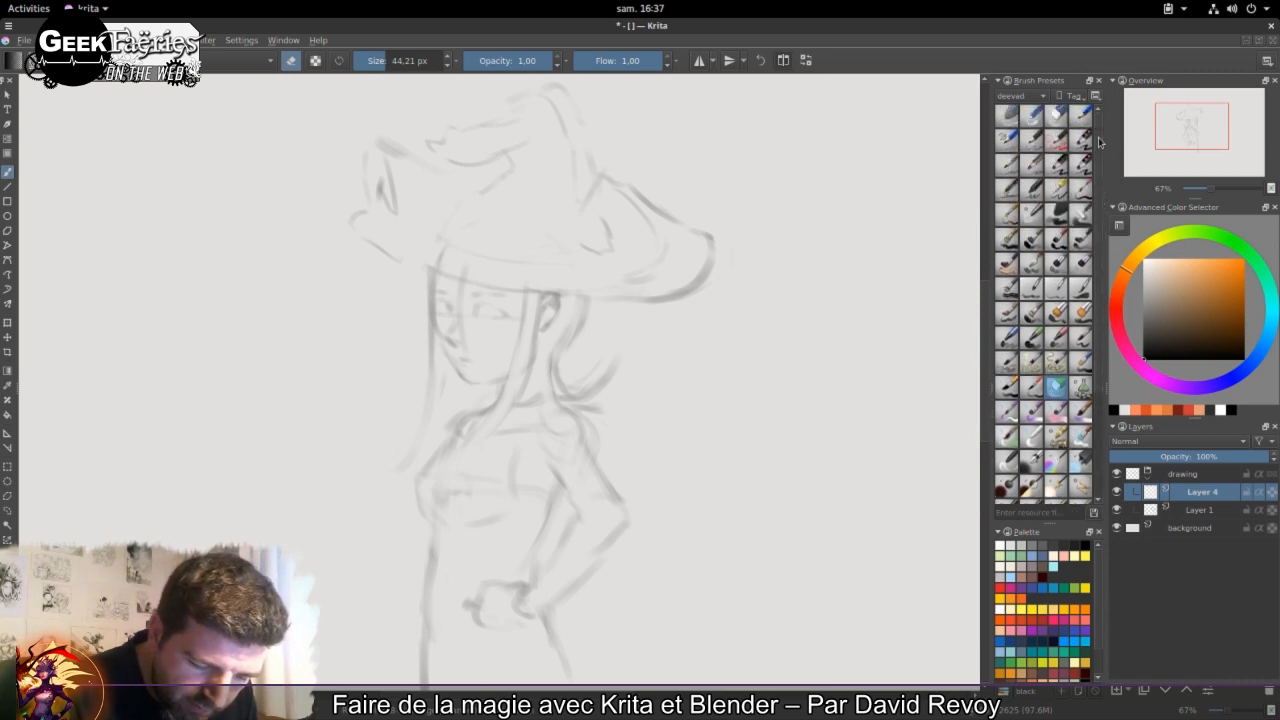
{"action": "left_click", "coordinate": [1032, 311]}
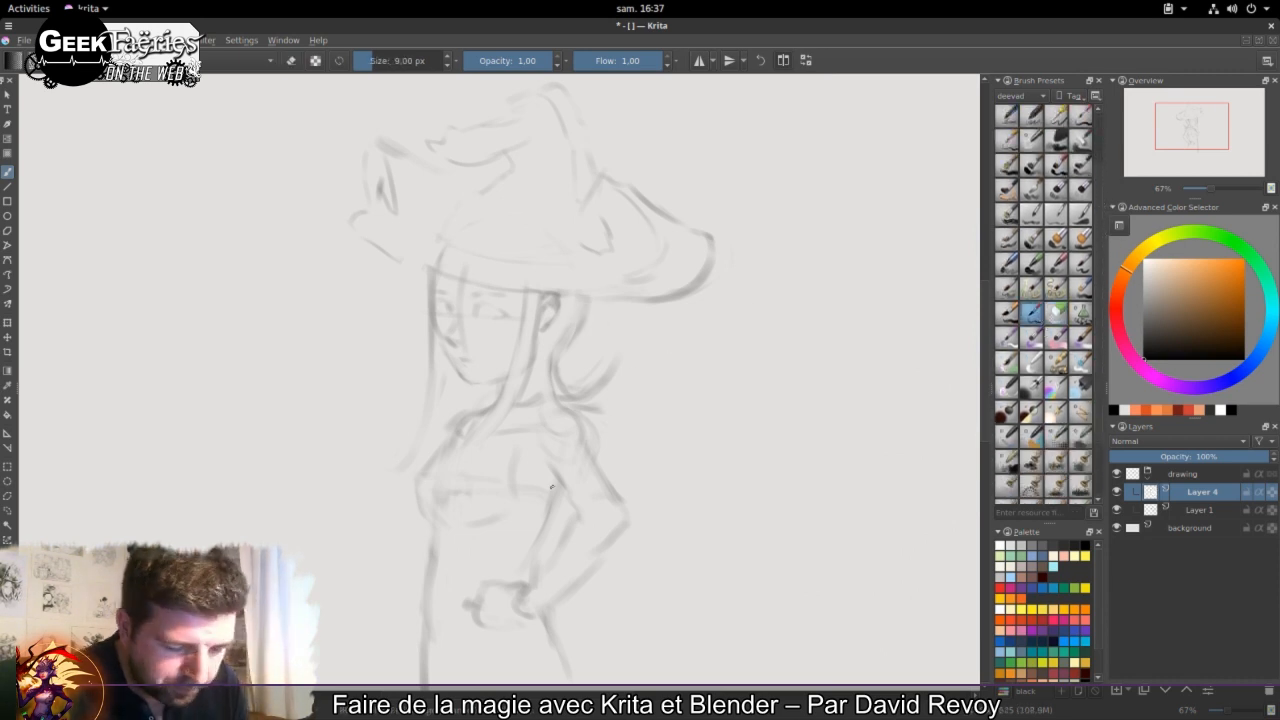
{"action": "scroll", "coordinate": [1097, 112], "scroll_direction": "up", "scroll_amount": 3}
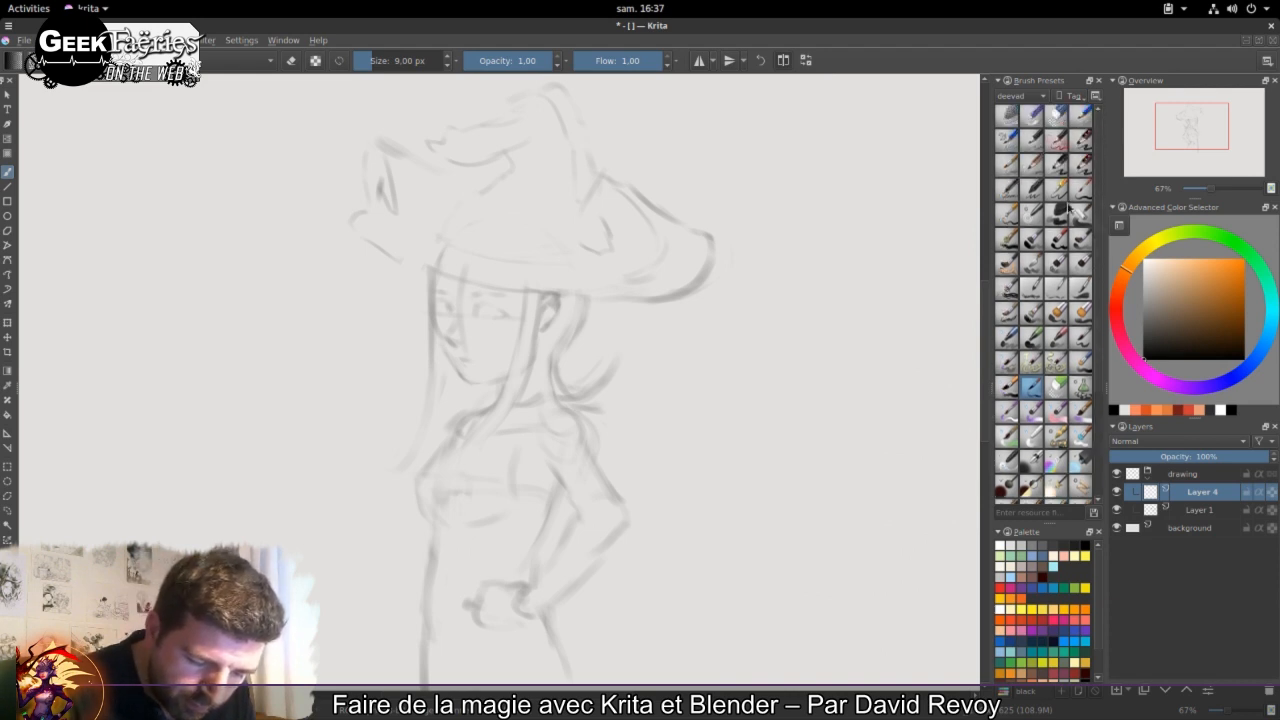
{"action": "left_click", "coordinate": [1057, 137]}
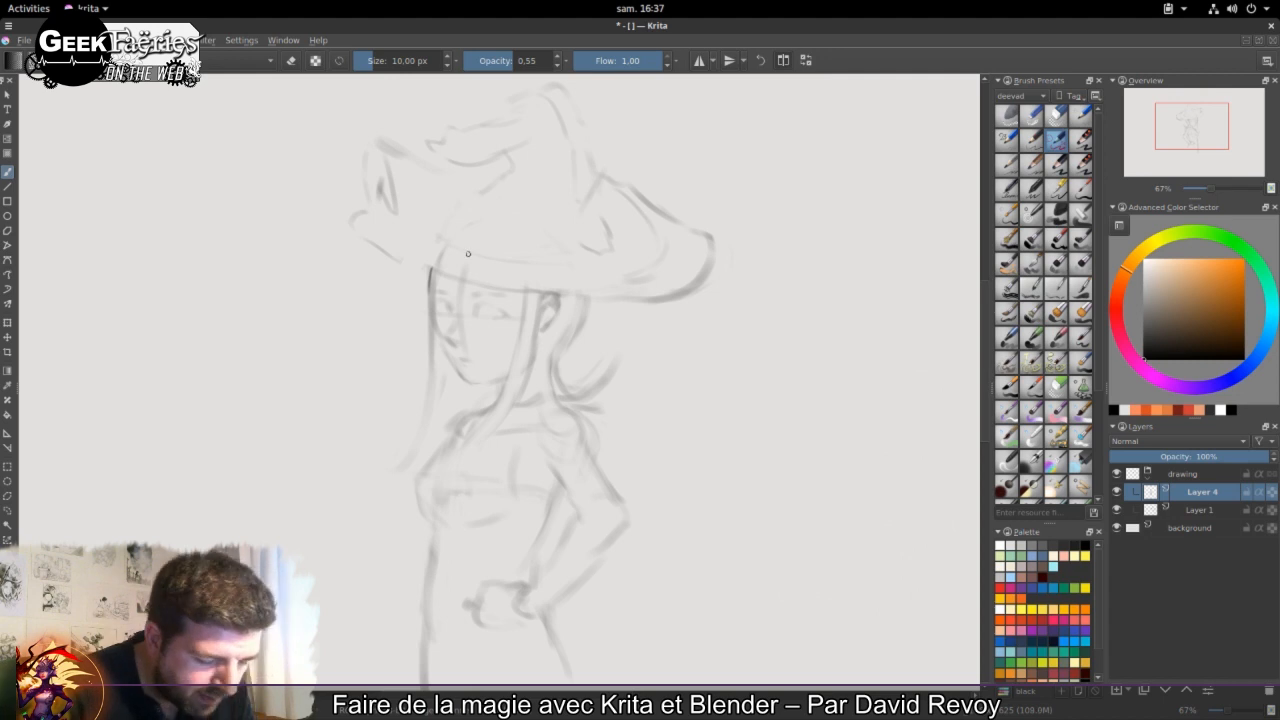
{"action": "left_click_drag", "start_coordinate": [498, 292], "coordinate": [486, 317]}
{"action": "key", "text": "bracketleft"}
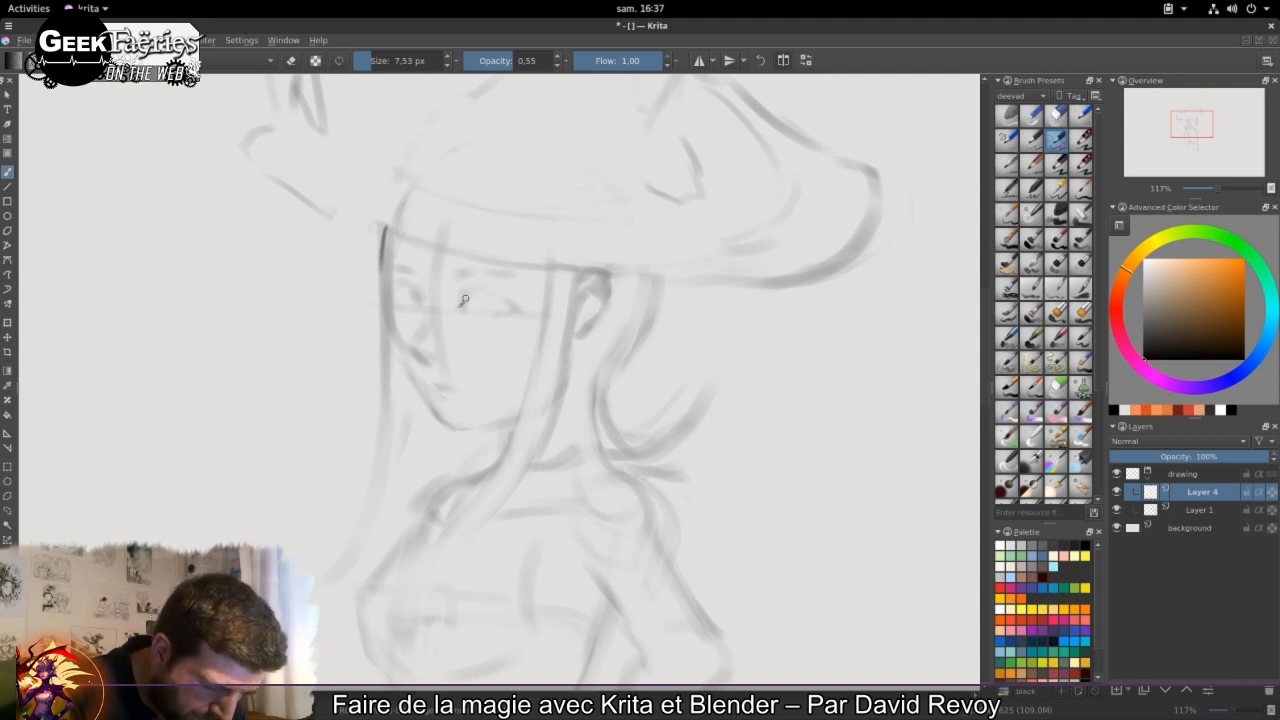
Step: Outline both eyes on the new layer and draw a curved vertical line from the forehead down to the chin
{"action": "mouse_move", "coordinate": [475, 290]}
{"action": "left_mouse_down"}
{"action": "mouse_move", "coordinate": [513, 309]}
{"action": "mouse_move", "coordinate": [472, 311]}
{"action": "mouse_move", "coordinate": [496, 290]}
{"action": "left_mouse_up"}
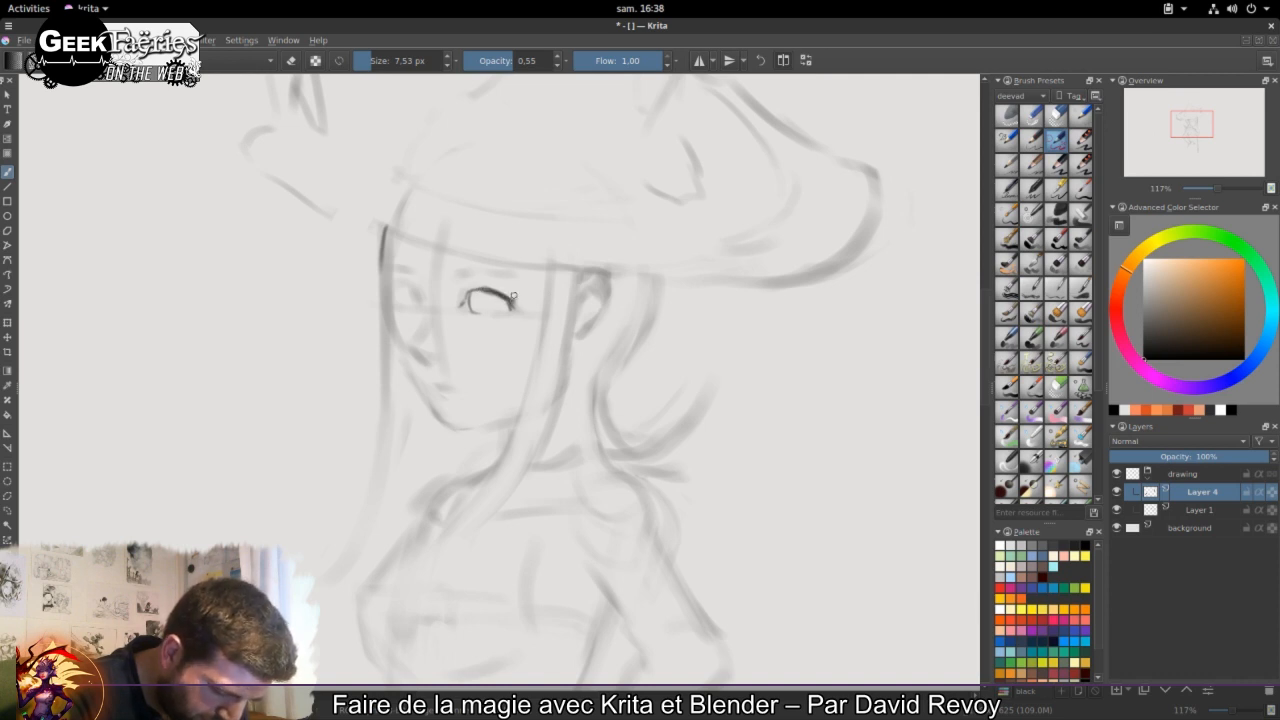
{"action": "left_click_drag", "start_coordinate": [394, 292], "coordinate": [405, 286]}
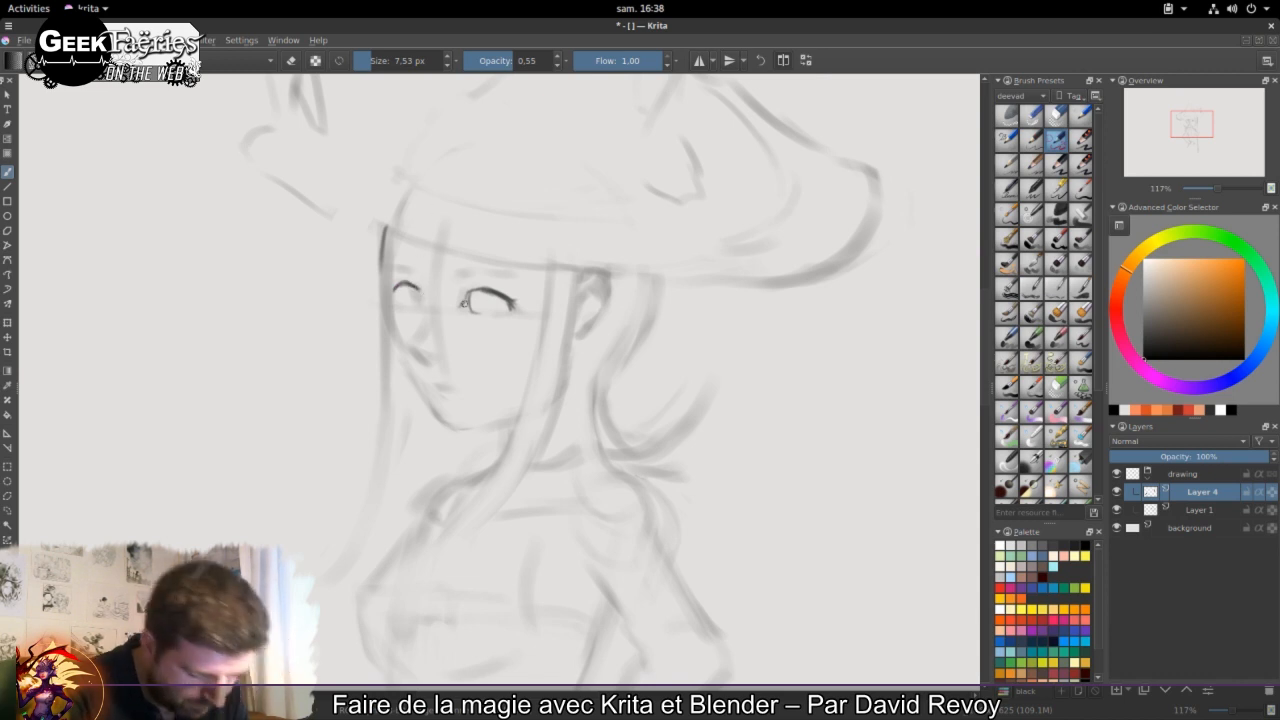
{"action": "mouse_move", "coordinate": [458, 195]}
{"action": "left_mouse_down"}
{"action": "mouse_move", "coordinate": [440, 293]}
{"action": "mouse_move", "coordinate": [458, 406]}
{"action": "left_mouse_up"}
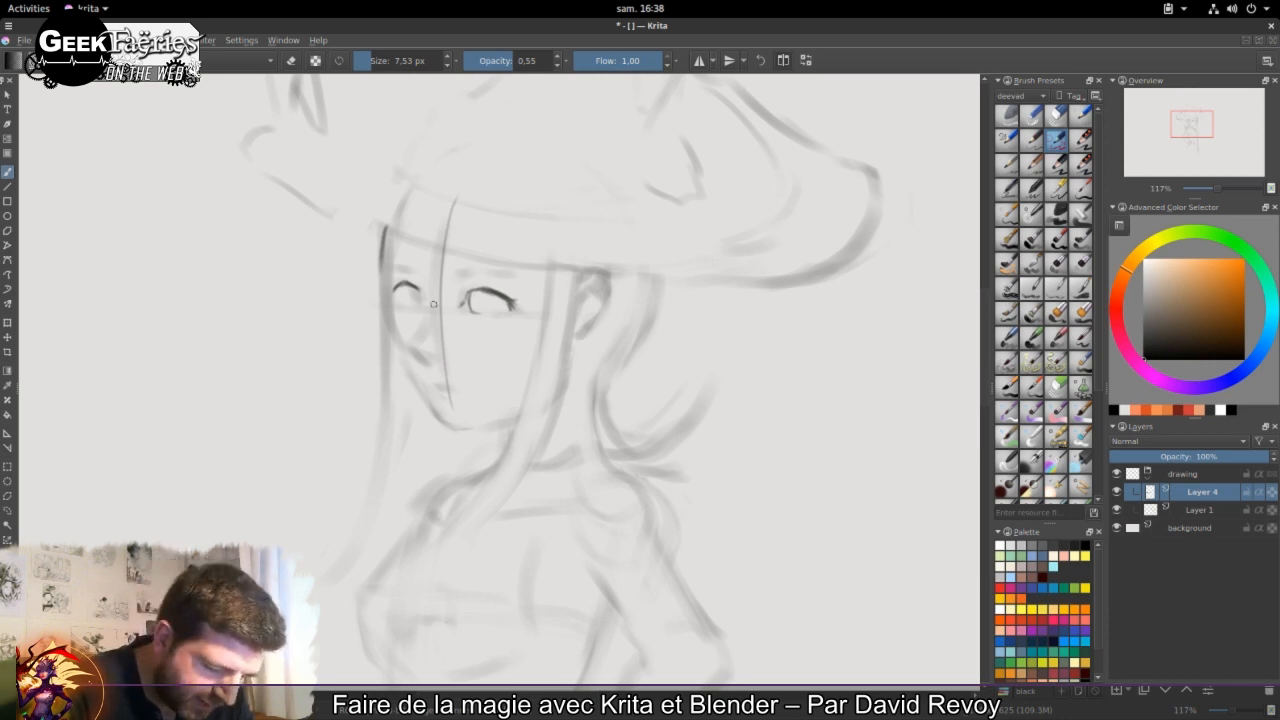
{"action": "mouse_move", "coordinate": [440, 221]}
{"action": "left_mouse_down"}
{"action": "mouse_move", "coordinate": [430, 314]}
{"action": "mouse_move", "coordinate": [412, 346]}
{"action": "mouse_move", "coordinate": [431, 355]}
{"action": "mouse_move", "coordinate": [440, 406]}
{"action": "left_mouse_up"}
{"action": "key", "text": "ctrl+z"}
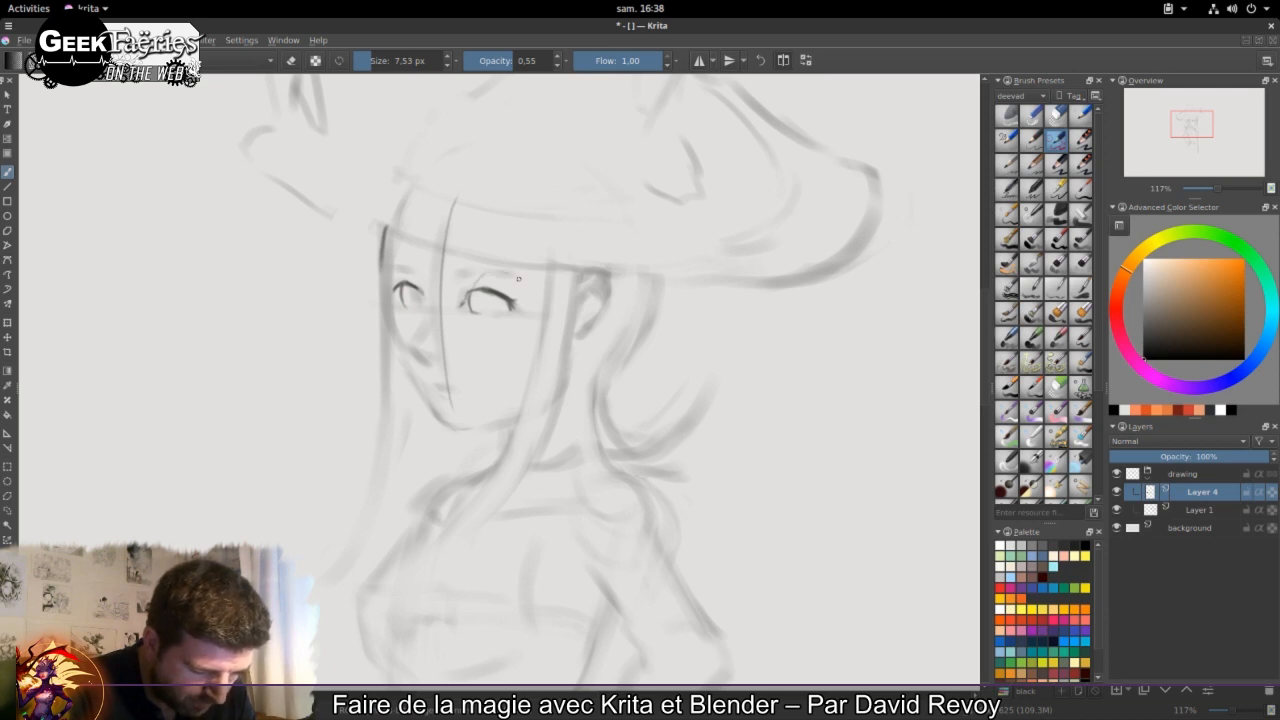
{"action": "left_click_drag", "start_coordinate": [518, 279], "coordinate": [472, 285]}
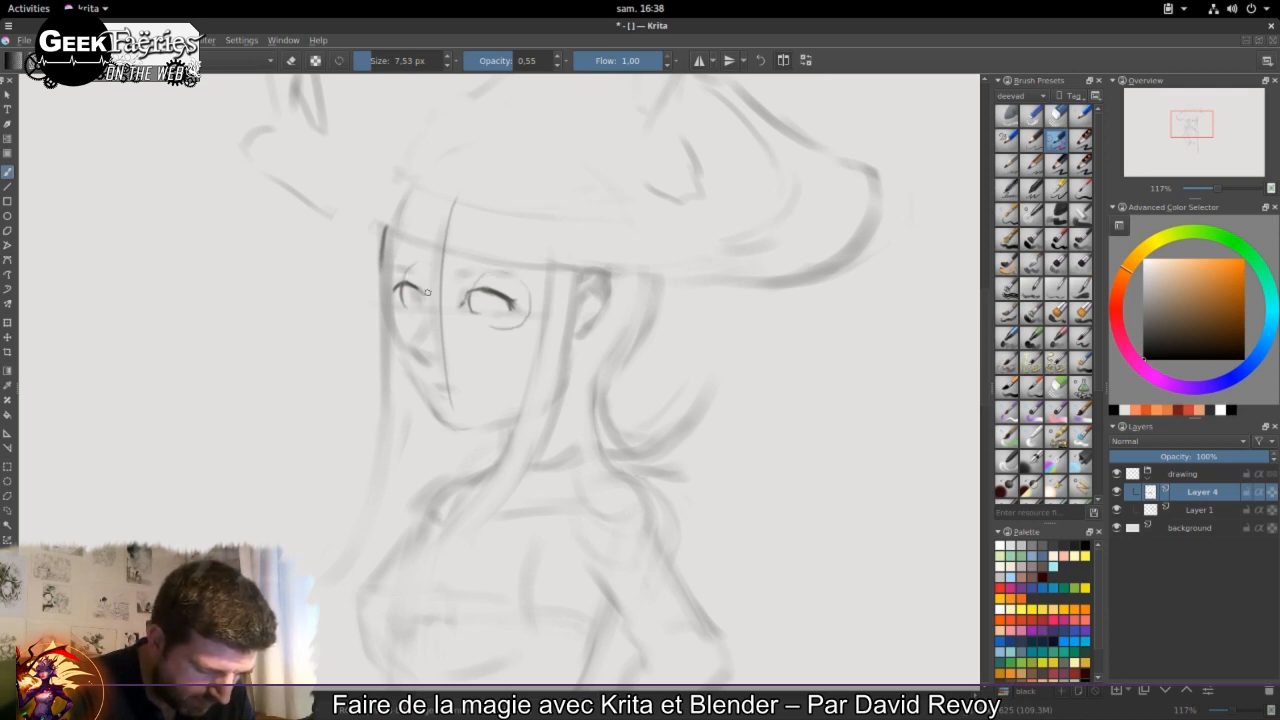
{"action": "key", "text": "ctrl+z"}
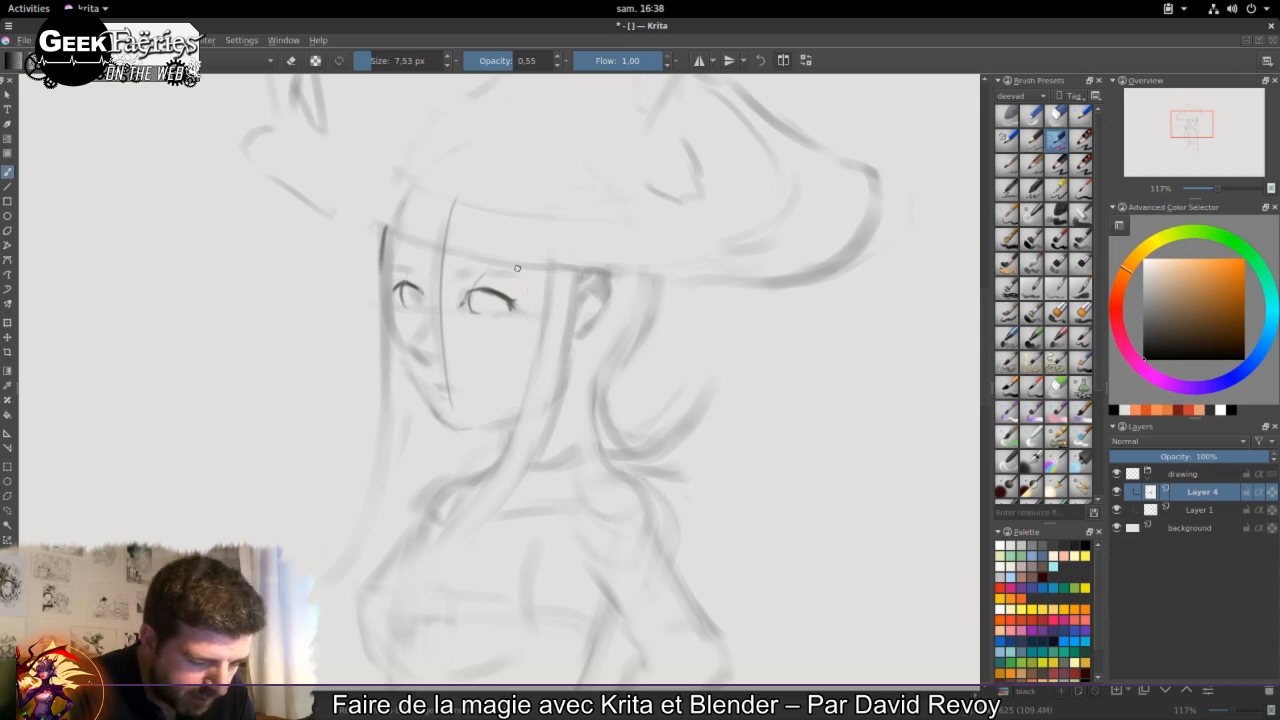
{"action": "key", "text": "ctrl+z"}
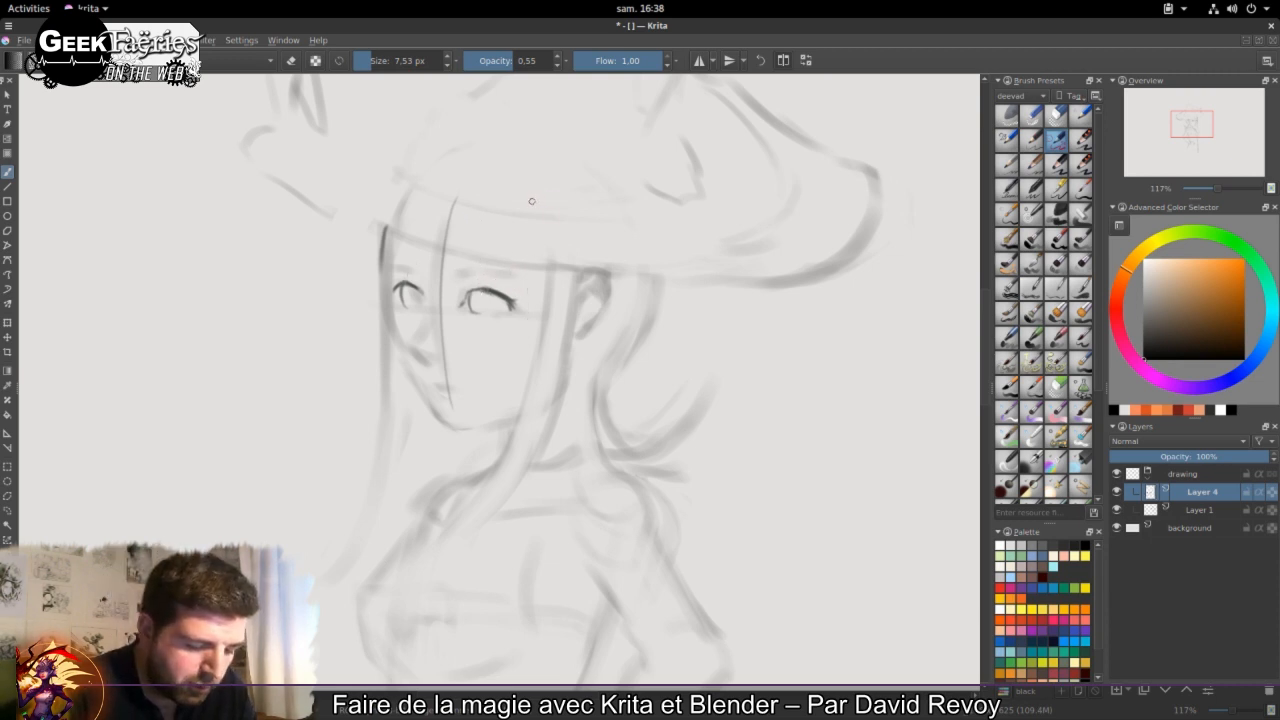
{"action": "mouse_move", "coordinate": [531, 201]}
{"action": "left_mouse_down"}
{"action": "mouse_move", "coordinate": [554, 179]}
{"action": "mouse_move", "coordinate": [596, 195]}
{"action": "mouse_move", "coordinate": [572, 214]}
{"action": "left_mouse_up"}
{"action": "left_click_drag", "start_coordinate": [555, 195], "coordinate": [558, 201]}
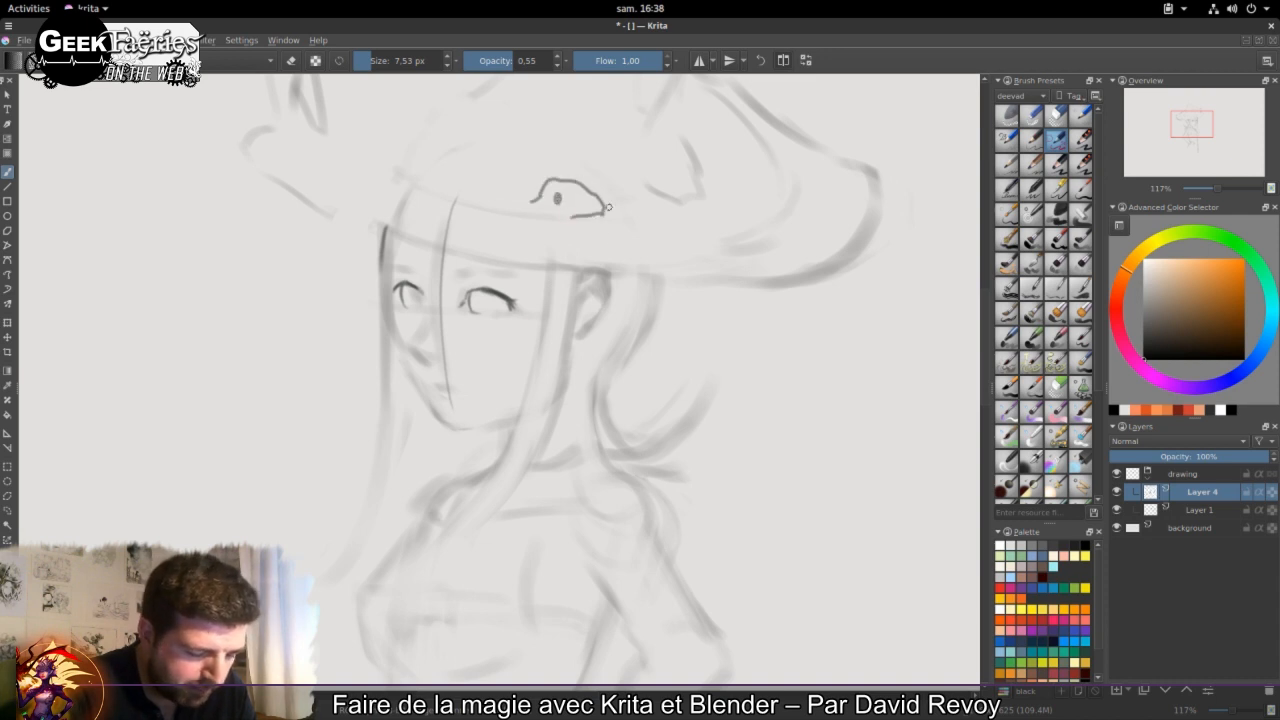
{"action": "key", "text": "ctrl+z"}
{"action": "key", "text": "ctrl+z"}
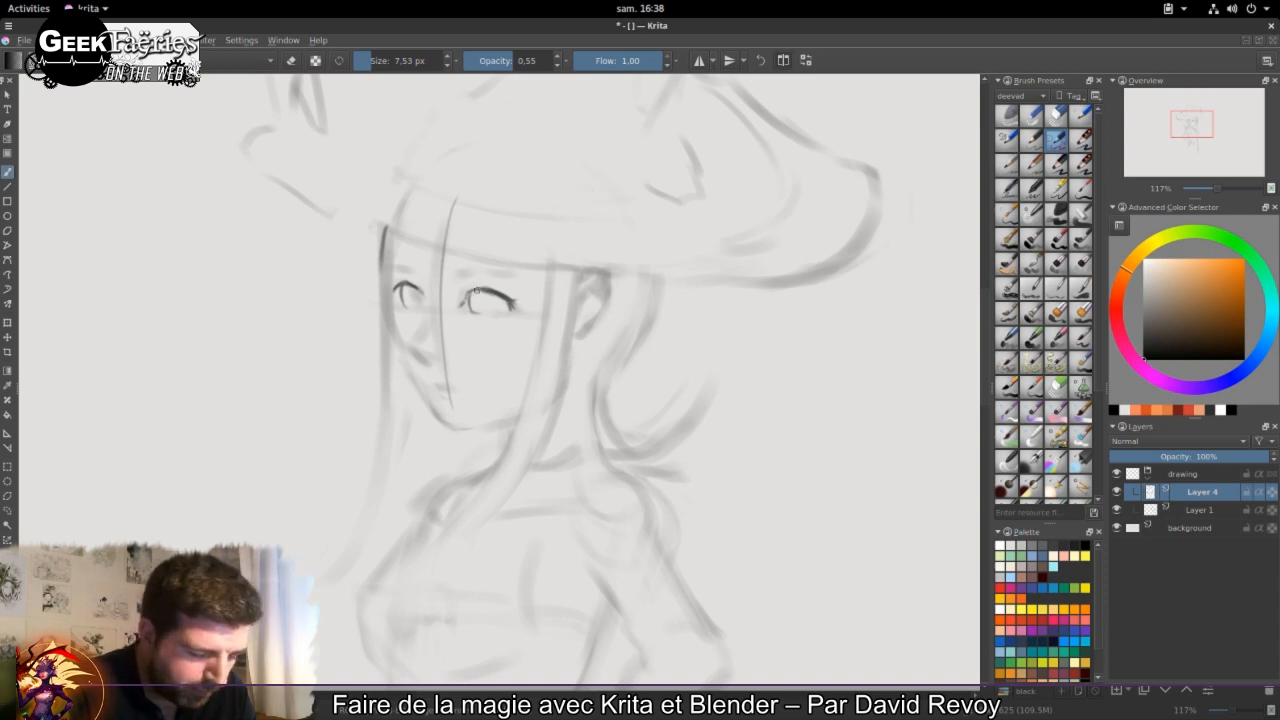
Step: Add the irises to both eyes, and with the canvas view mirrored, draw the eyebrows and touch them up with eraser mode
{"action": "left_click_drag", "start_coordinate": [475, 292], "coordinate": [475, 311]}
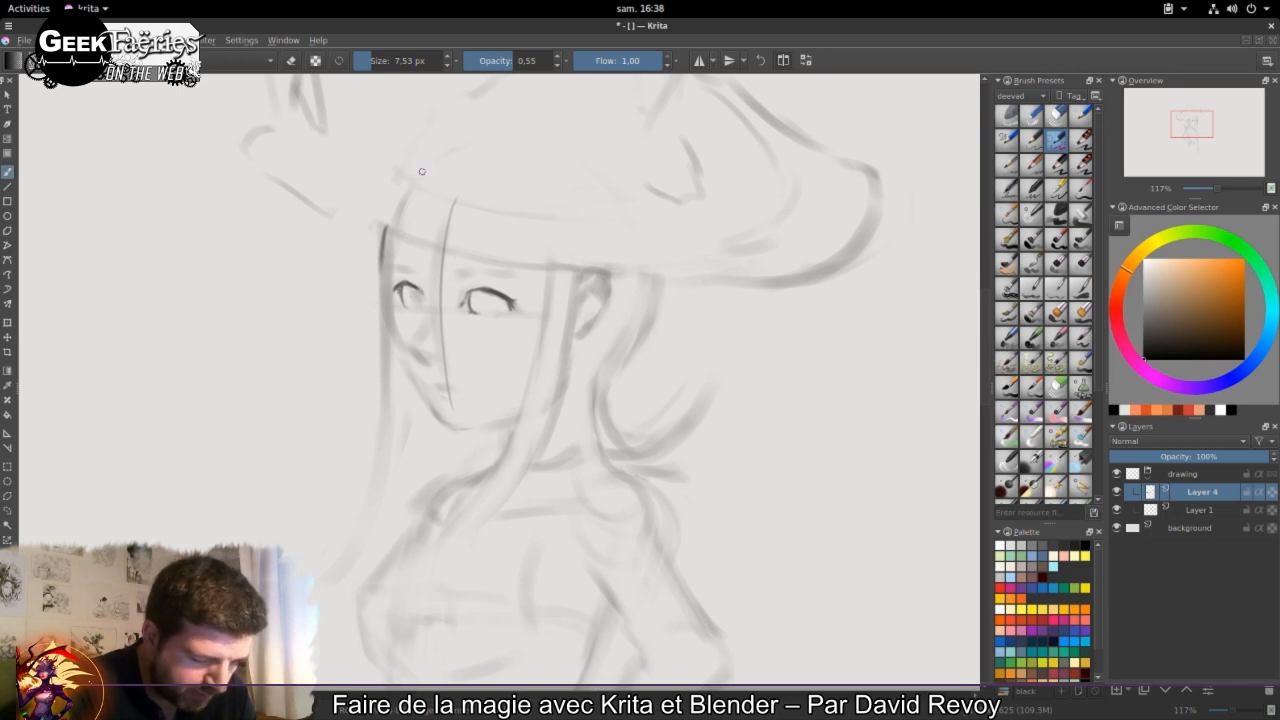
{"action": "mouse_move", "coordinate": [413, 288]}
{"action": "left_mouse_down"}
{"action": "mouse_move", "coordinate": [420, 308]}
{"action": "mouse_move", "coordinate": [510, 312]}
{"action": "left_mouse_up"}
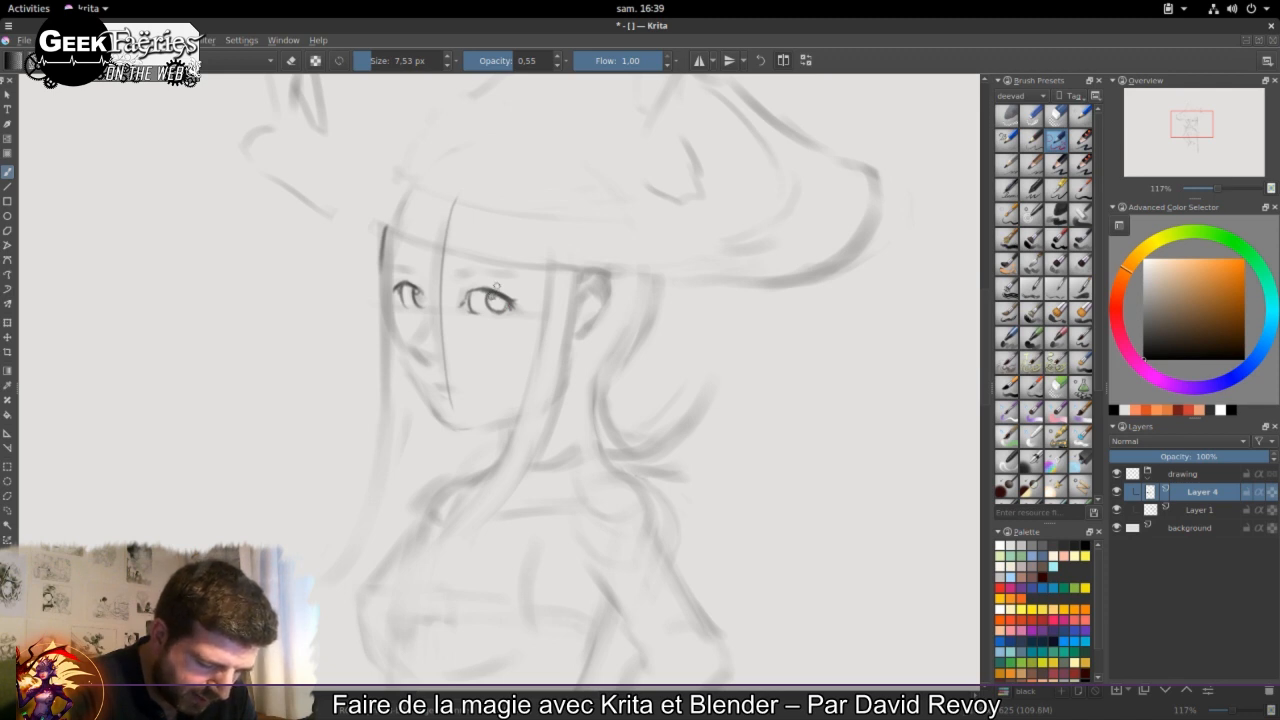
{"action": "key", "text": "m"}
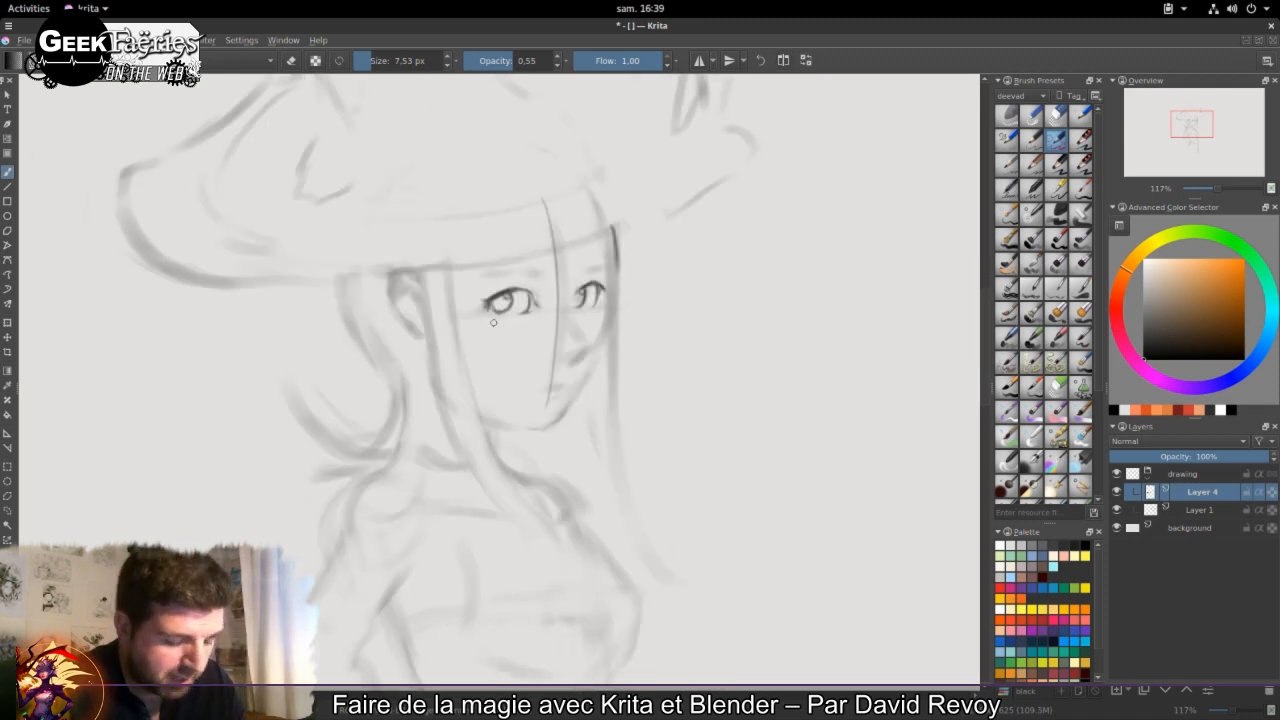
{"action": "mouse_move", "coordinate": [490, 276]}
{"action": "left_mouse_down"}
{"action": "mouse_move", "coordinate": [545, 283]}
{"action": "mouse_move", "coordinate": [611, 264]}
{"action": "left_mouse_up"}
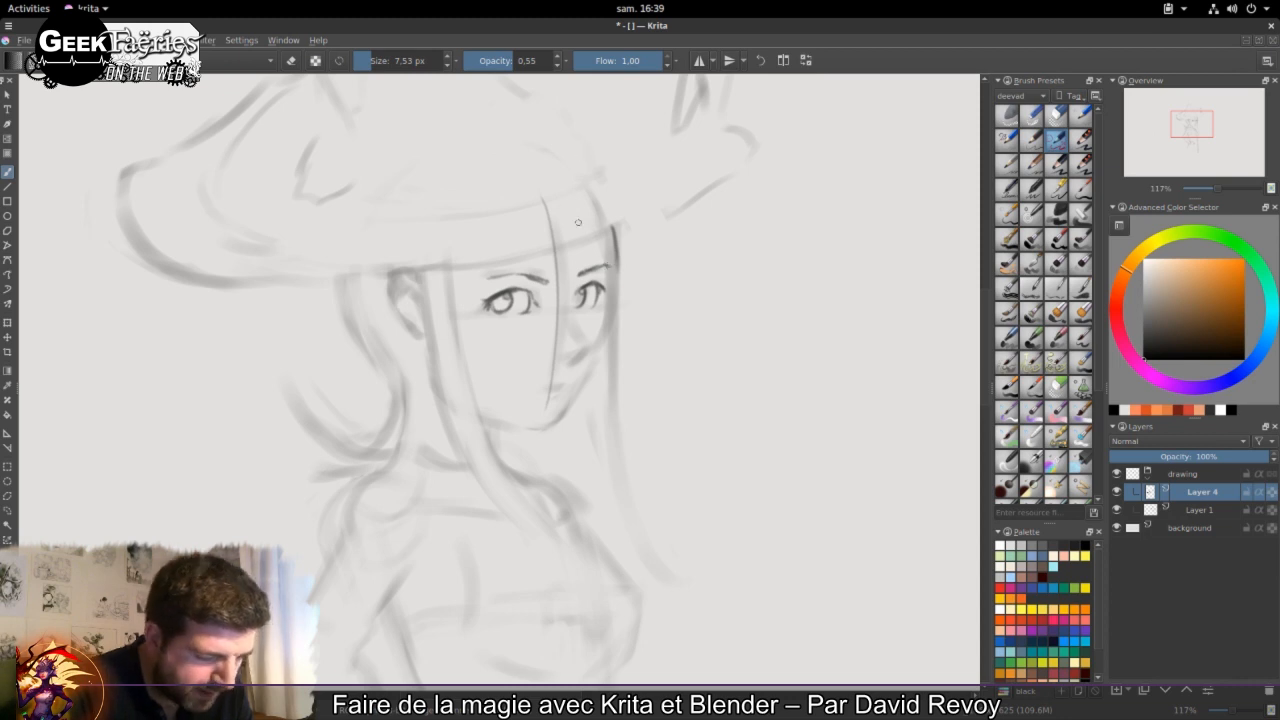
{"action": "key", "text": "e"}
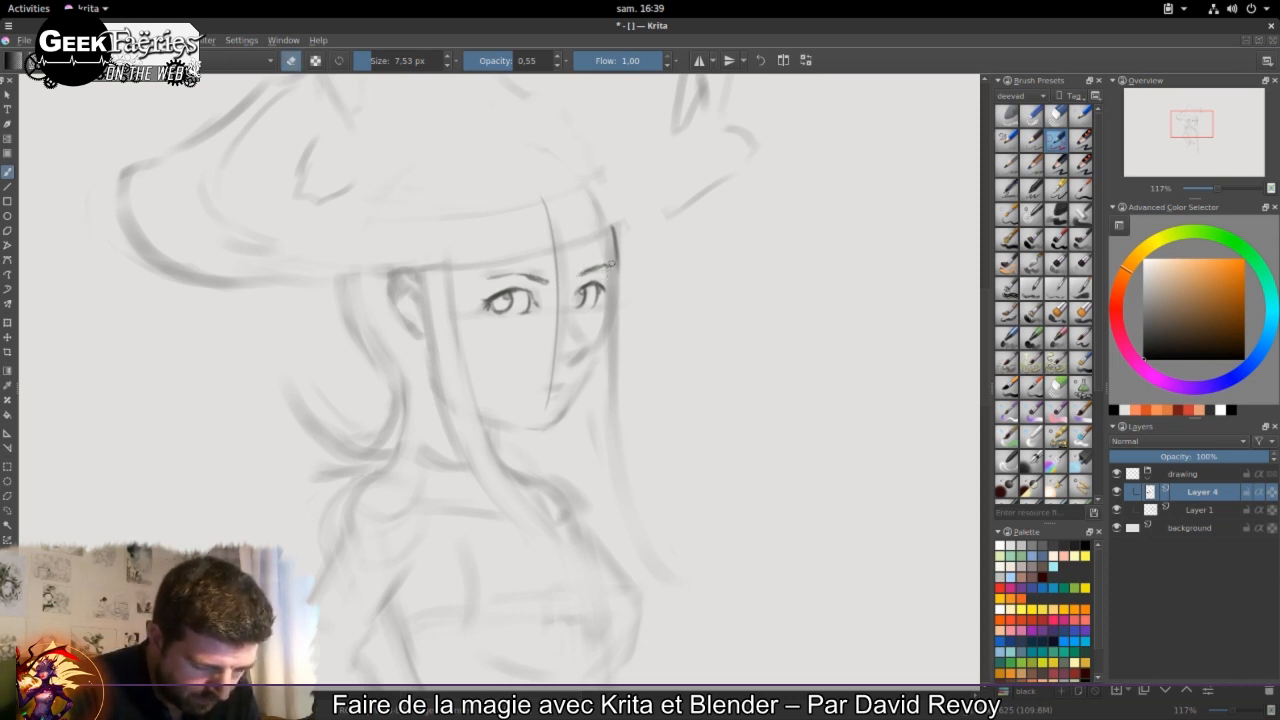
{"action": "key", "text": "e"}
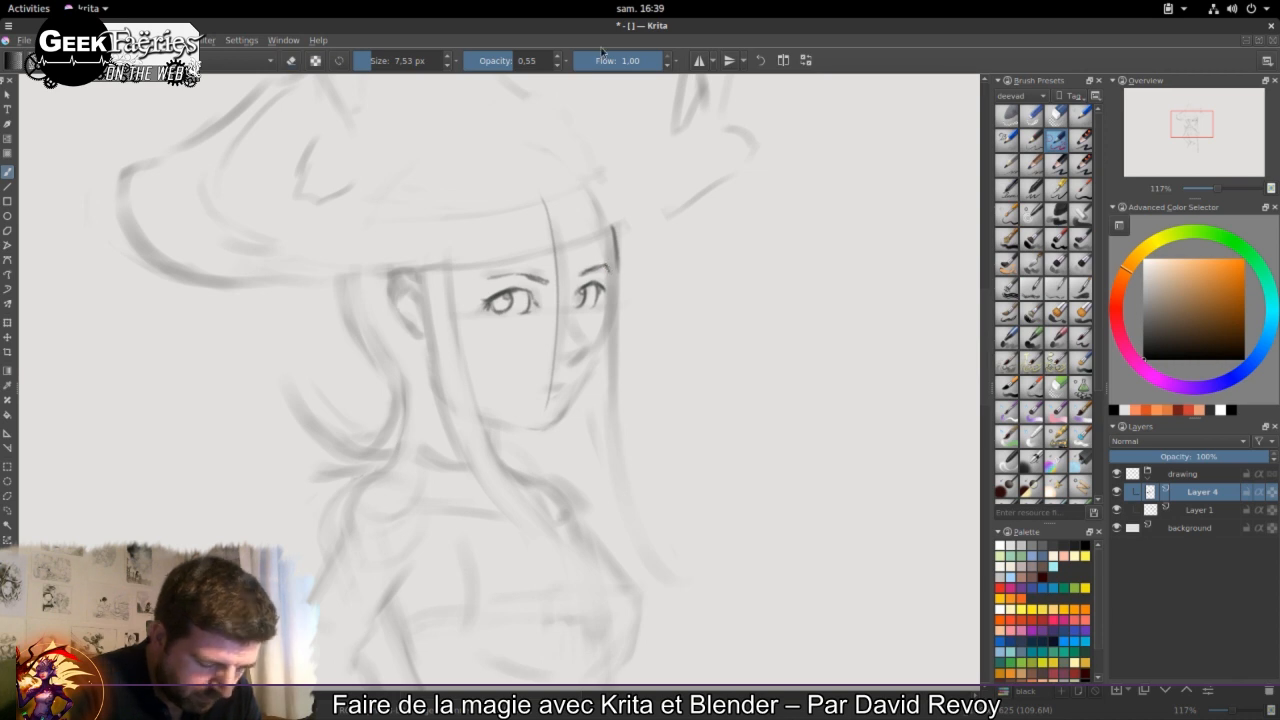
Step: Clean up the nose bridge area with eraser mode and draw the nose's contour with the 7.53 px brush
{"action": "key", "text": "e"}
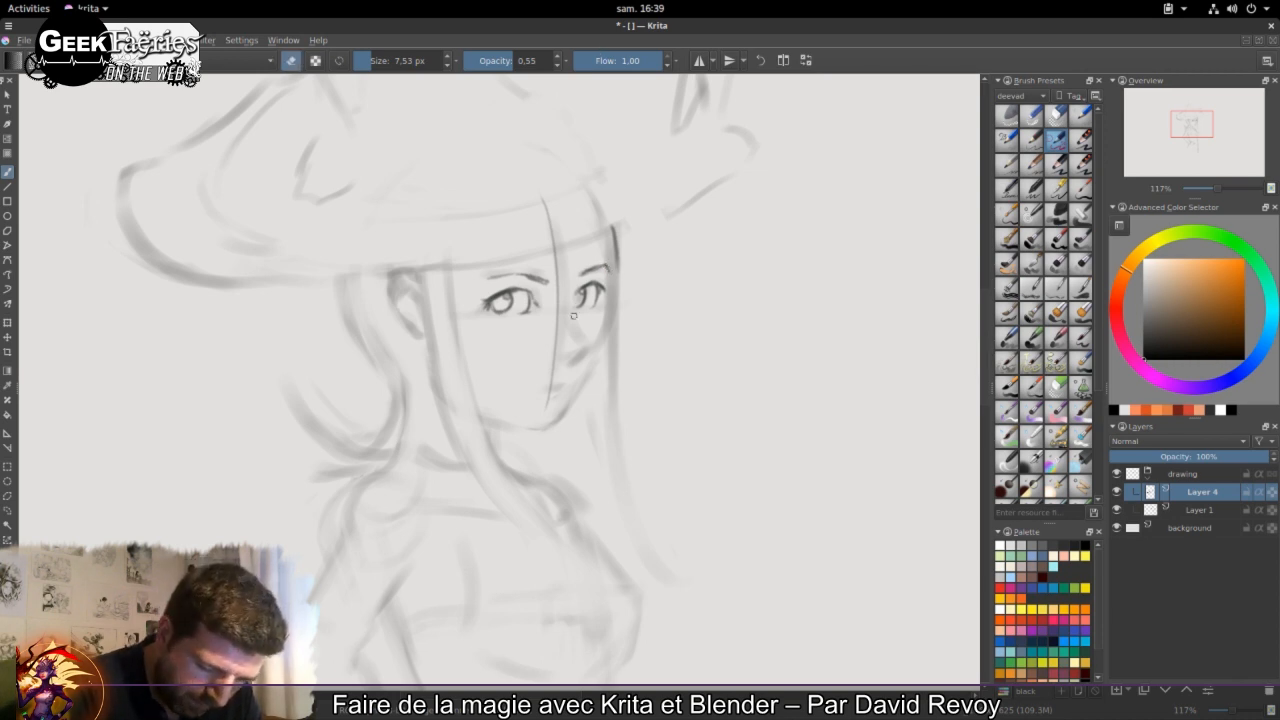
{"action": "key", "text": "e"}
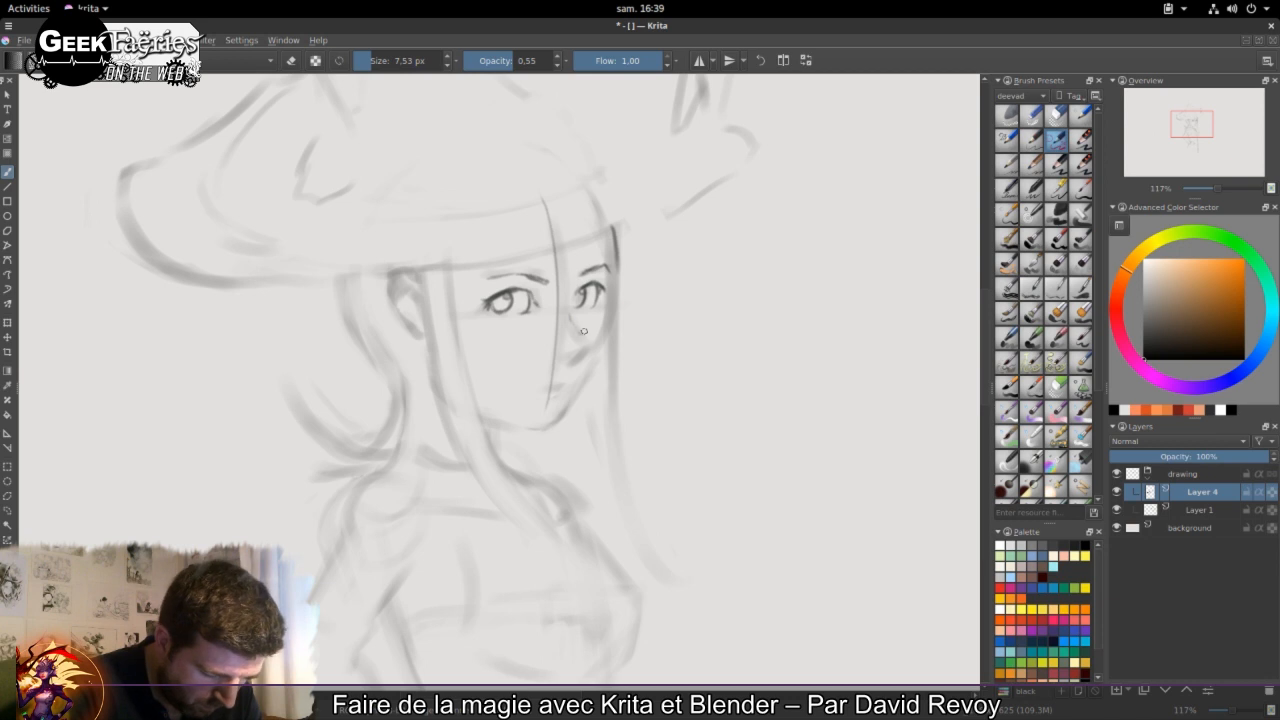
{"action": "left_click_drag", "start_coordinate": [579, 332], "coordinate": [579, 346]}
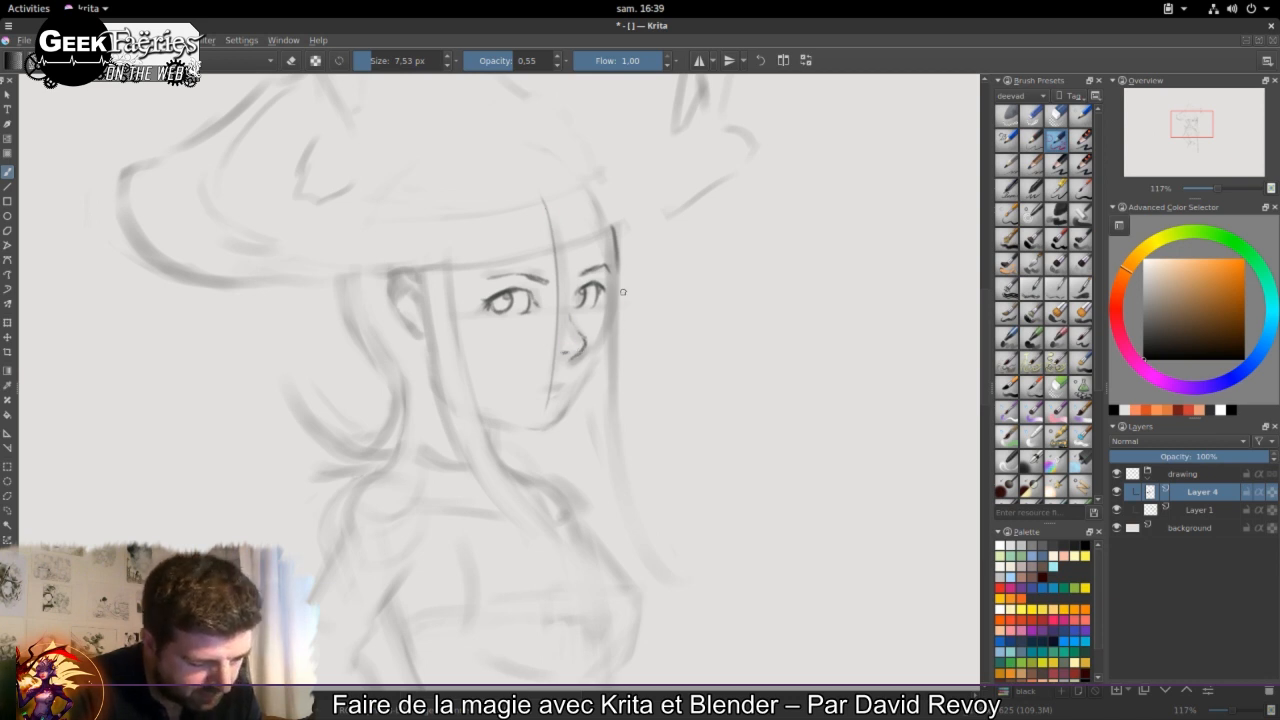
Step: Outline the far cheek from the temple down to the chin, cleaning up the contour with eraser mode
{"action": "left_click_drag", "start_coordinate": [612, 252], "coordinate": [601, 360]}
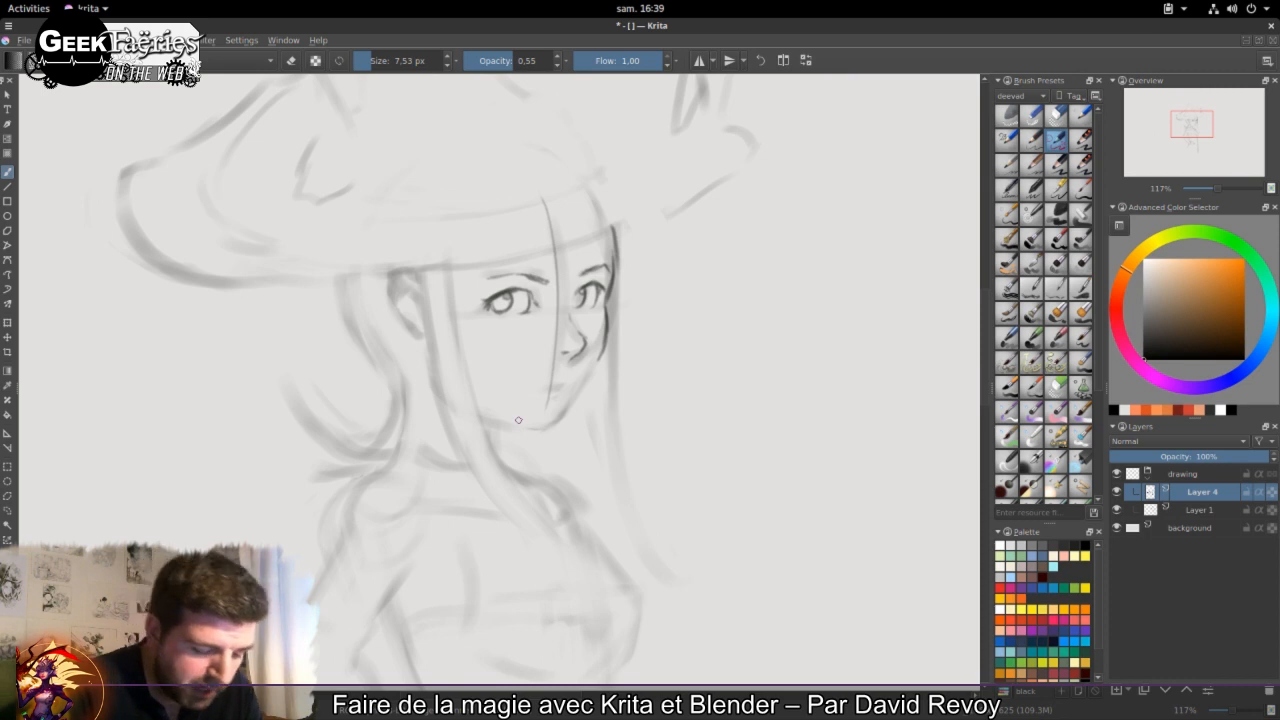
{"action": "key", "text": "e"}
{"action": "mouse_move", "coordinate": [605, 318]}
{"action": "left_mouse_down"}
{"action": "mouse_move", "coordinate": [602, 370]}
{"action": "mouse_move", "coordinate": [562, 412]}
{"action": "left_mouse_up"}
{"action": "key", "text": "e"}
{"action": "left_click_drag", "start_coordinate": [586, 385], "coordinate": [554, 422]}
{"action": "key", "text": "e"}
{"action": "key", "text": "e"}
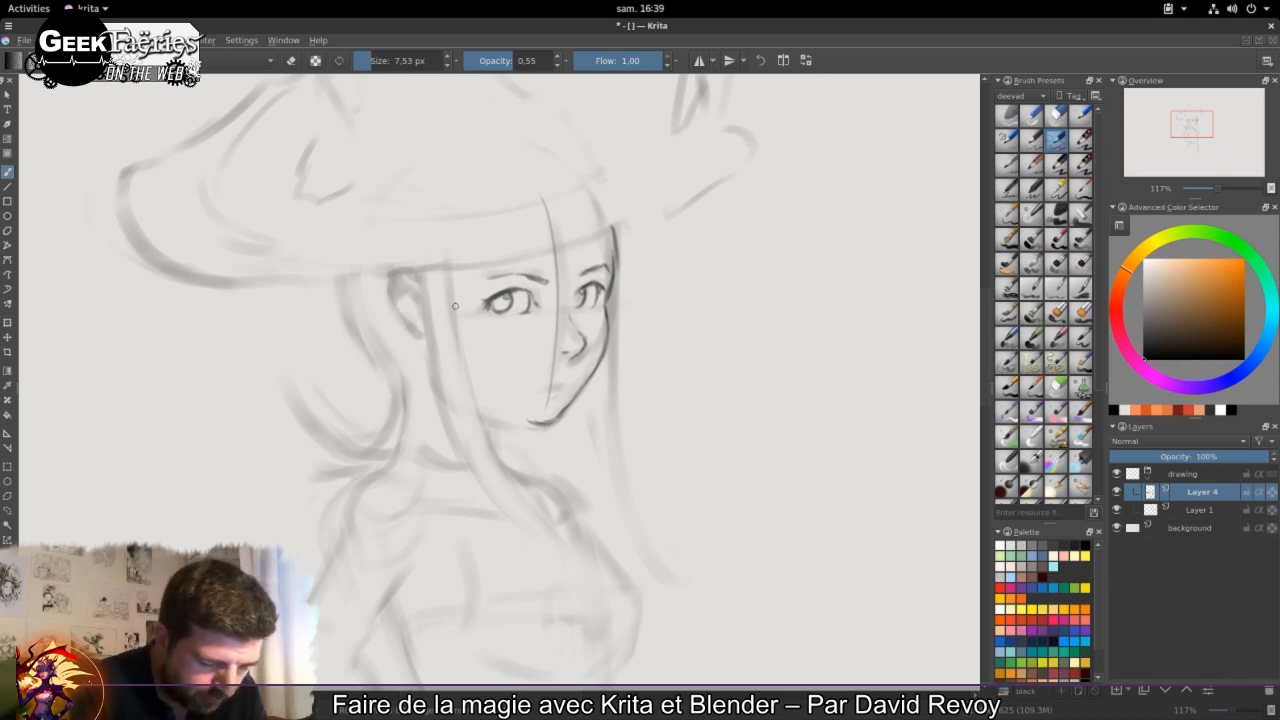
Step: Try three slanted guide lines across the eyes, nose and chin, and undo them
{"action": "left_click_drag", "start_coordinate": [490, 358], "coordinate": [630, 338]}
{"action": "left_click_drag", "start_coordinate": [442, 311], "coordinate": [640, 281]}
{"action": "left_click_drag", "start_coordinate": [478, 413], "coordinate": [608, 402]}
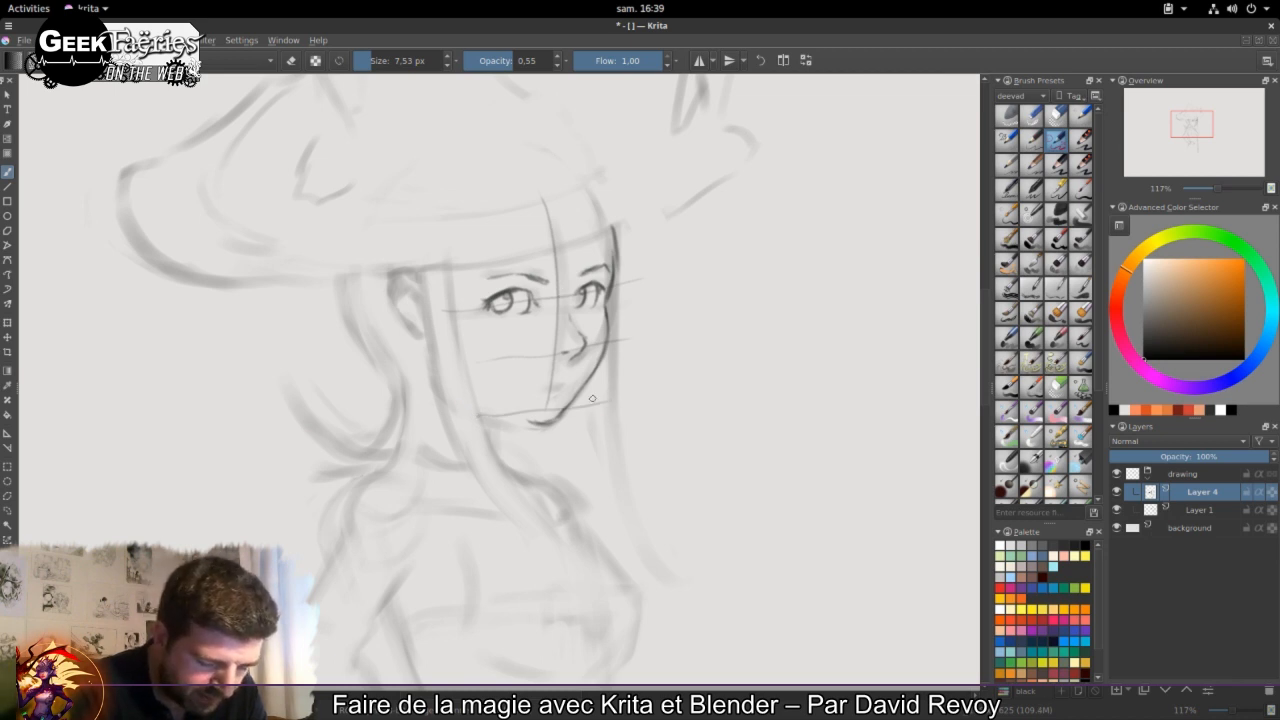
{"action": "key", "text": "ctrl+z"}
{"action": "key", "text": "ctrl+z"}
{"action": "key", "text": "ctrl+z"}
{"action": "key", "text": "ctrl+z"}
{"action": "key", "text": "ctrl+z"}
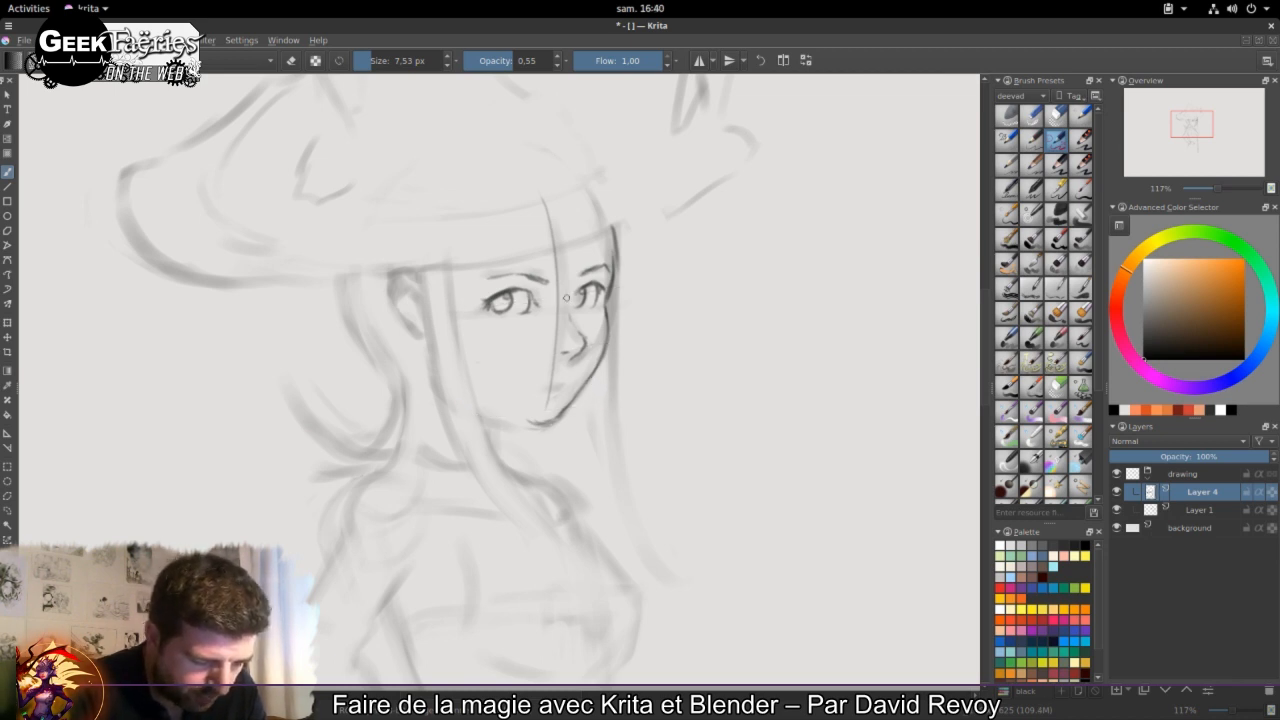
Step: Draw the jawline back from the chin, then refine the chin with eraser mode and retouch the far cheek's contour
{"action": "mouse_move", "coordinate": [566, 404]}
{"action": "left_mouse_down"}
{"action": "mouse_move", "coordinate": [546, 419]}
{"action": "mouse_move", "coordinate": [495, 411]}
{"action": "mouse_move", "coordinate": [509, 412]}
{"action": "left_mouse_up"}
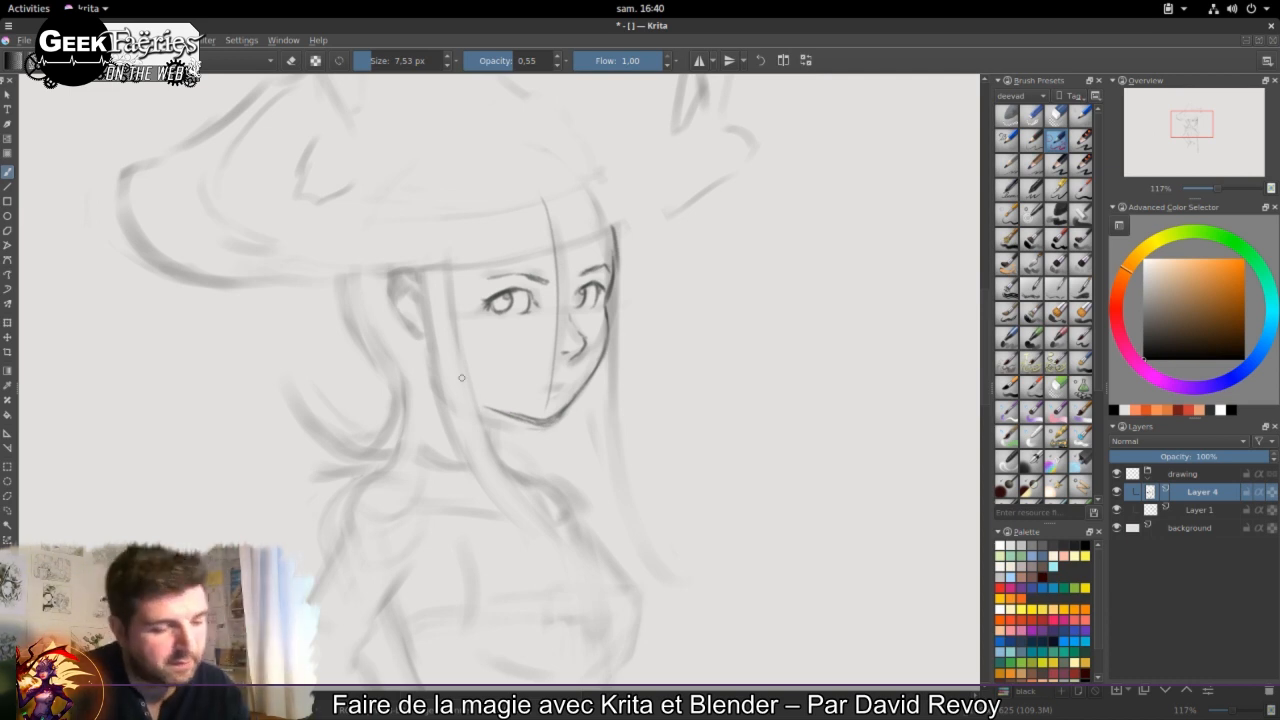
{"action": "key", "text": "e"}
{"action": "left_click_drag", "start_coordinate": [504, 406], "coordinate": [555, 415]}
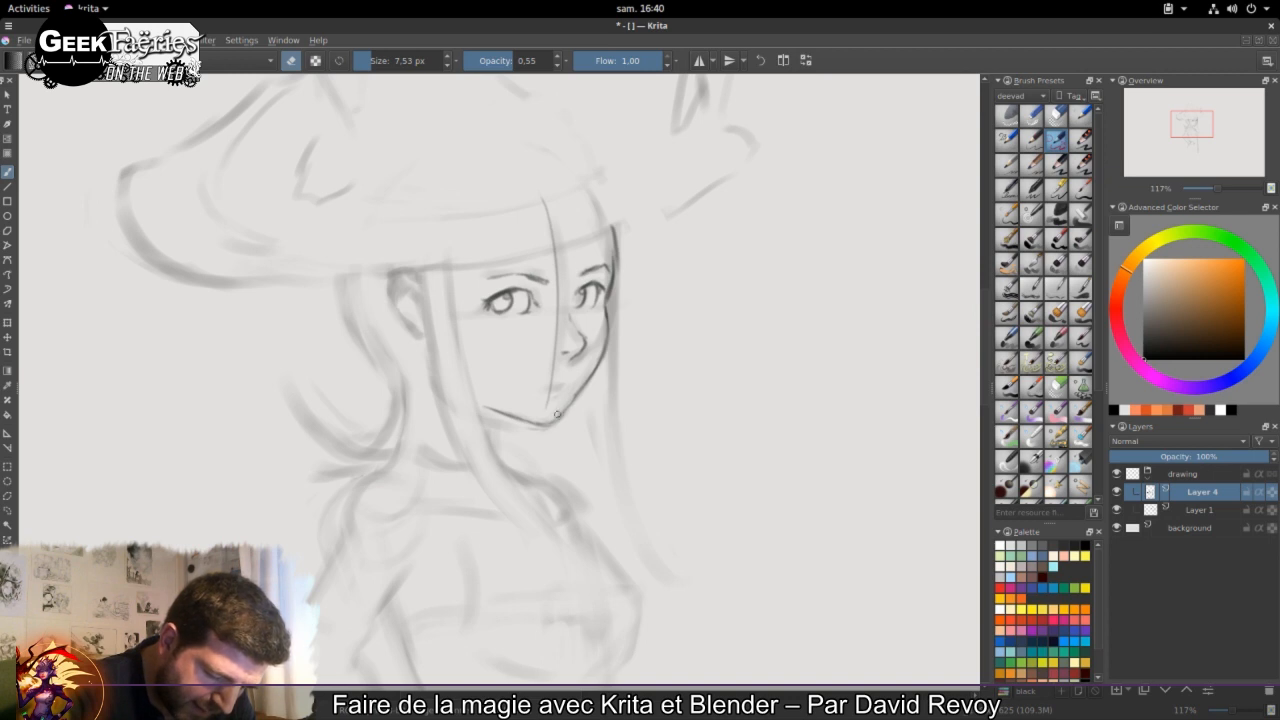
{"action": "key", "text": "e"}
{"action": "mouse_move", "coordinate": [570, 405]}
{"action": "left_mouse_down"}
{"action": "mouse_move", "coordinate": [581, 388]}
{"action": "mouse_move", "coordinate": [532, 422]}
{"action": "left_mouse_up"}
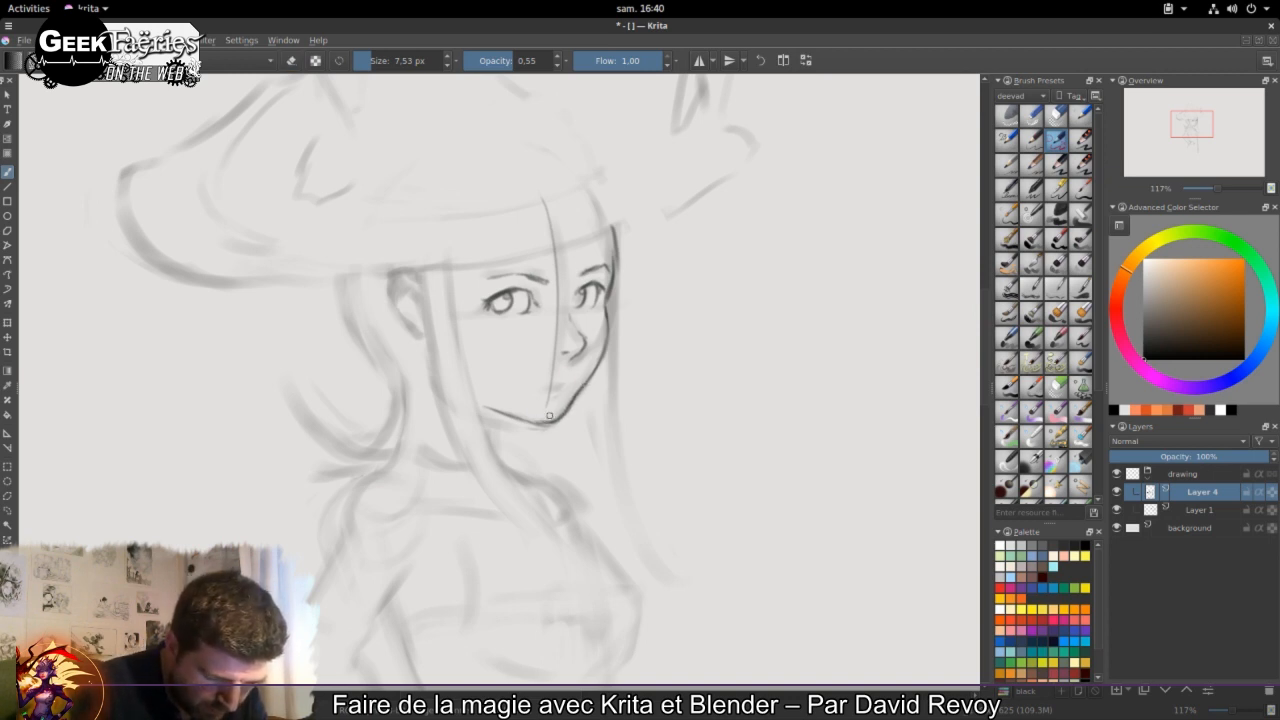
{"action": "mouse_move", "coordinate": [604, 292]}
{"action": "left_mouse_down"}
{"action": "mouse_move", "coordinate": [538, 147]}
{"action": "mouse_move", "coordinate": [598, 324]}
{"action": "left_mouse_up"}
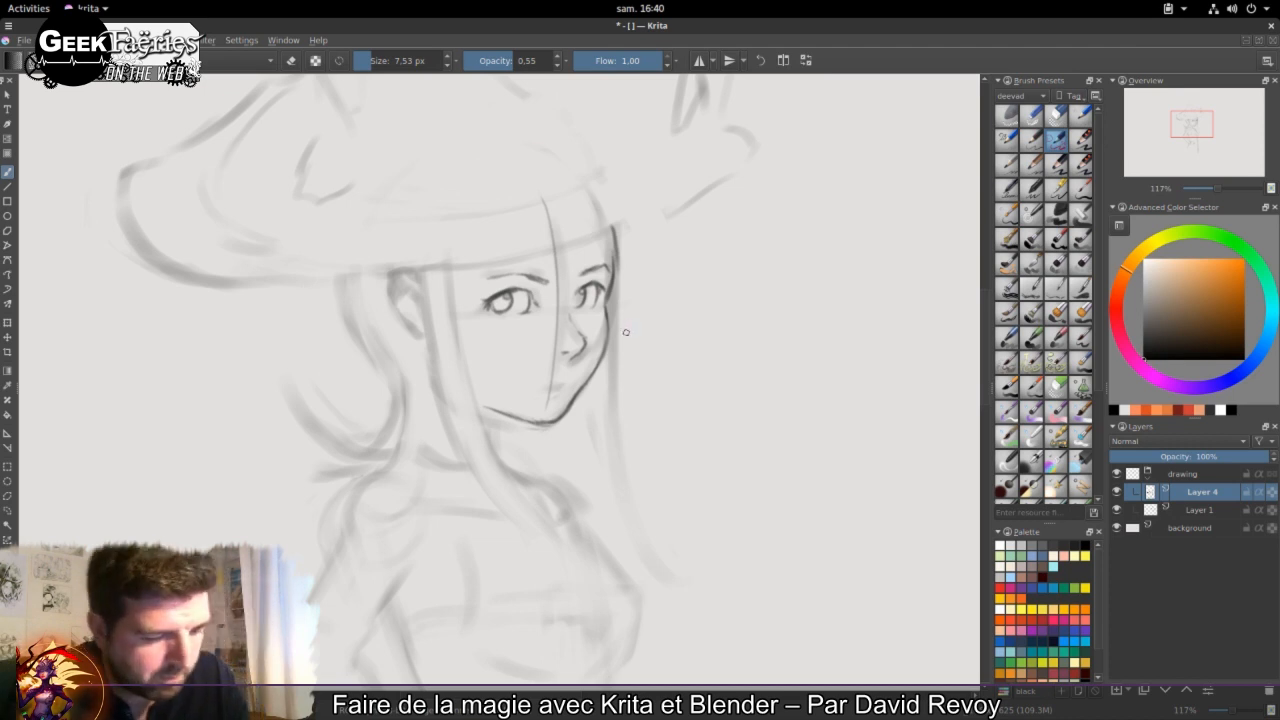
Step: With the canvas view mirrored, draw the mouth and sketch the hair strands framing both sides of the forehead
{"action": "key", "text": "m"}
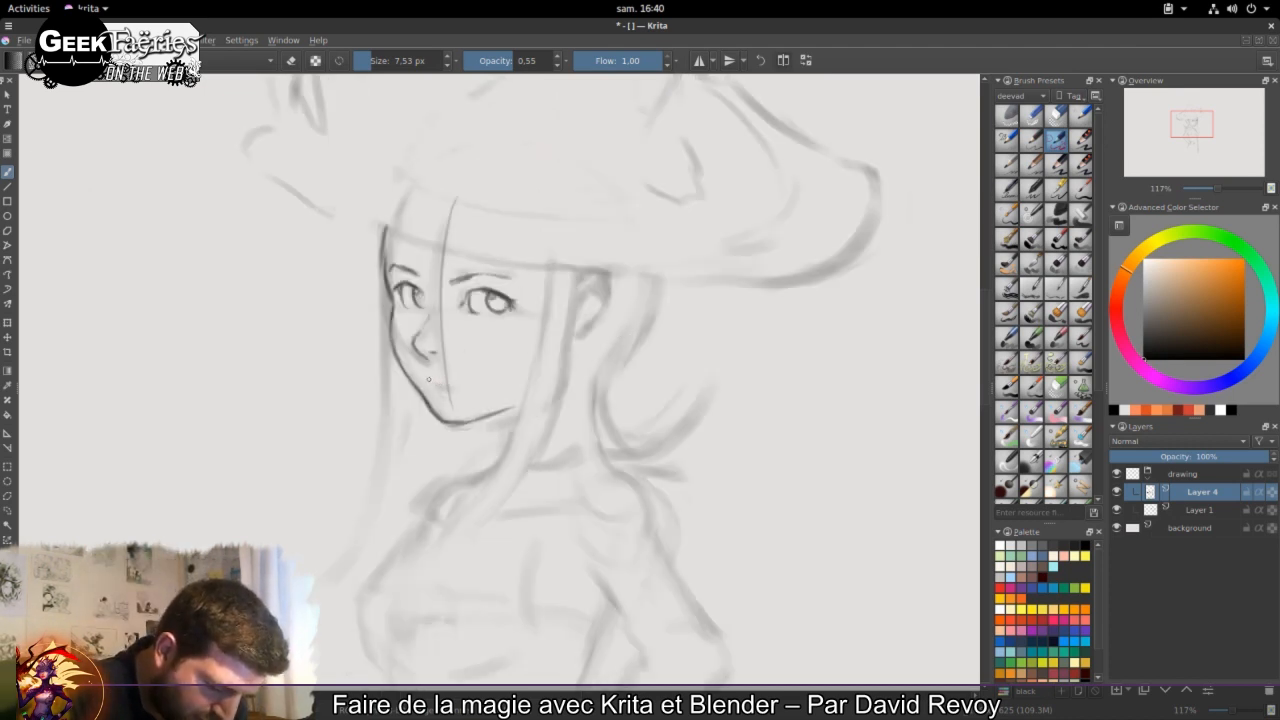
{"action": "mouse_move", "coordinate": [451, 380]}
{"action": "left_mouse_down"}
{"action": "mouse_move", "coordinate": [465, 382]}
{"action": "mouse_move", "coordinate": [454, 389]}
{"action": "left_mouse_up"}
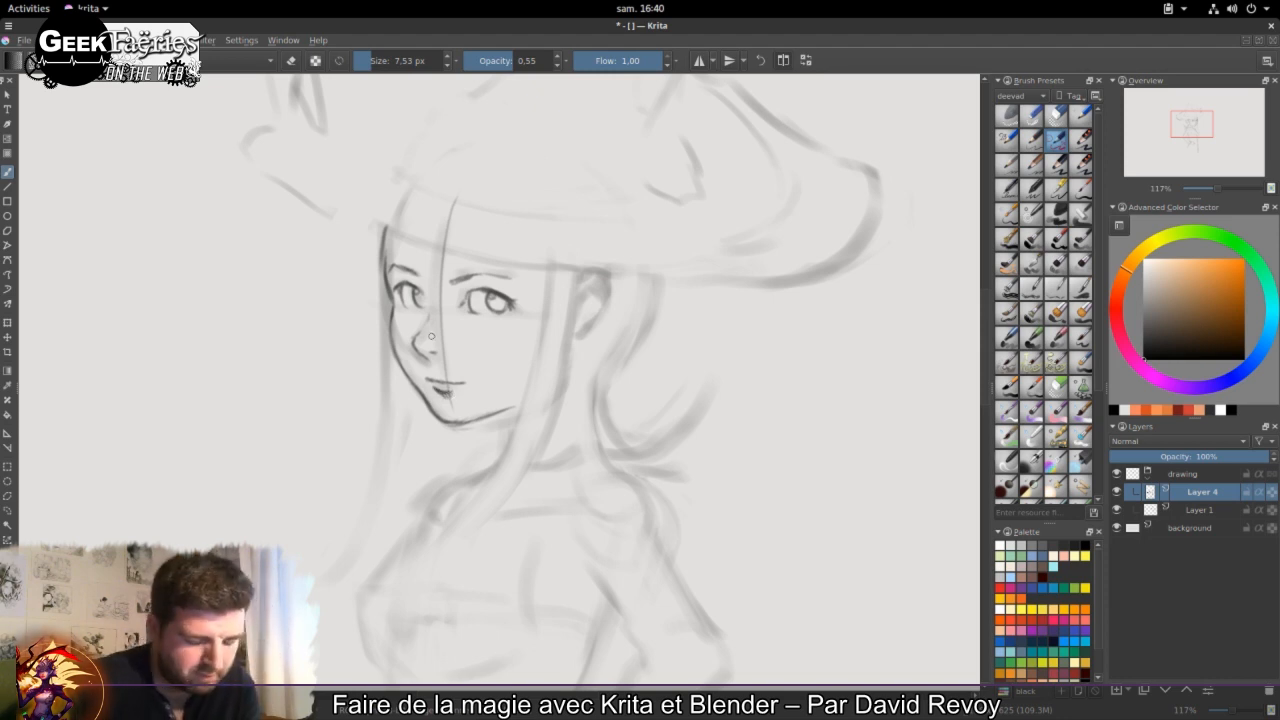
{"action": "mouse_move", "coordinate": [392, 244]}
{"action": "left_mouse_down"}
{"action": "mouse_move", "coordinate": [384, 264]}
{"action": "mouse_move", "coordinate": [394, 227]}
{"action": "mouse_move", "coordinate": [380, 282]}
{"action": "left_mouse_up"}
{"action": "mouse_move", "coordinate": [488, 276]}
{"action": "left_mouse_down"}
{"action": "mouse_move", "coordinate": [545, 304]}
{"action": "mouse_move", "coordinate": [507, 263]}
{"action": "mouse_move", "coordinate": [552, 284]}
{"action": "left_mouse_up"}
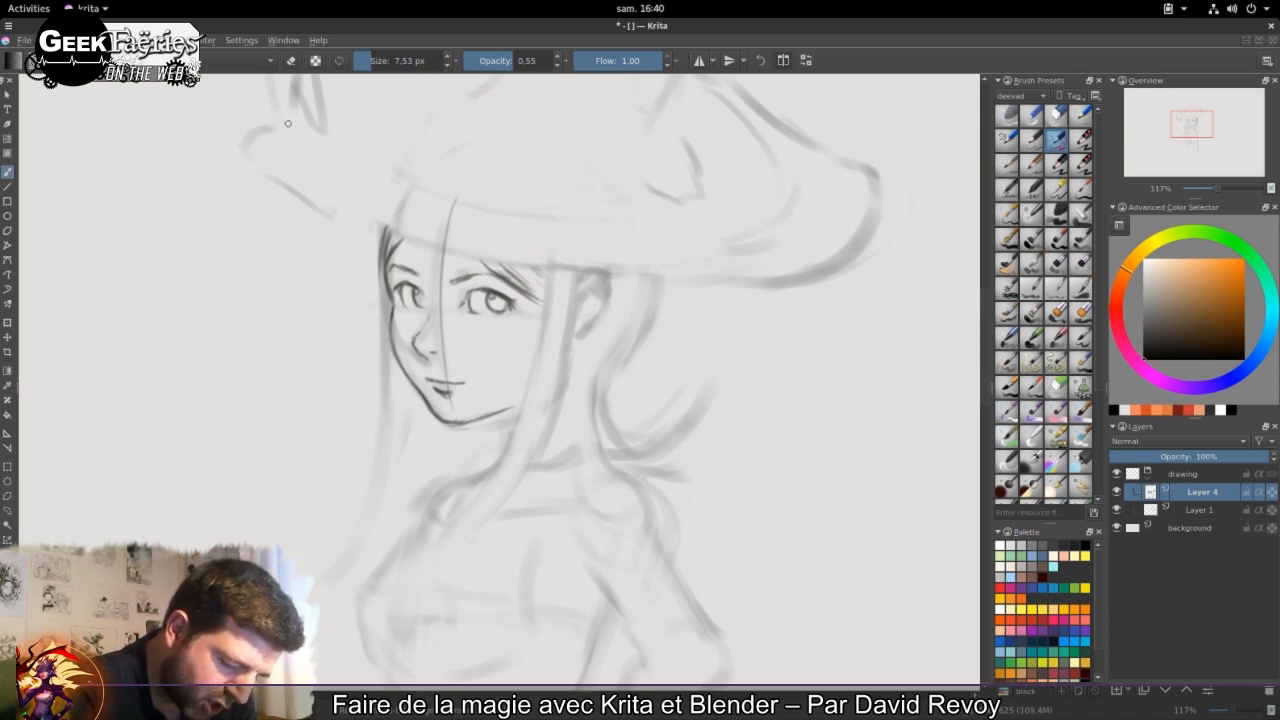
{"action": "left_click_drag", "start_coordinate": [384, 237], "coordinate": [383, 322]}
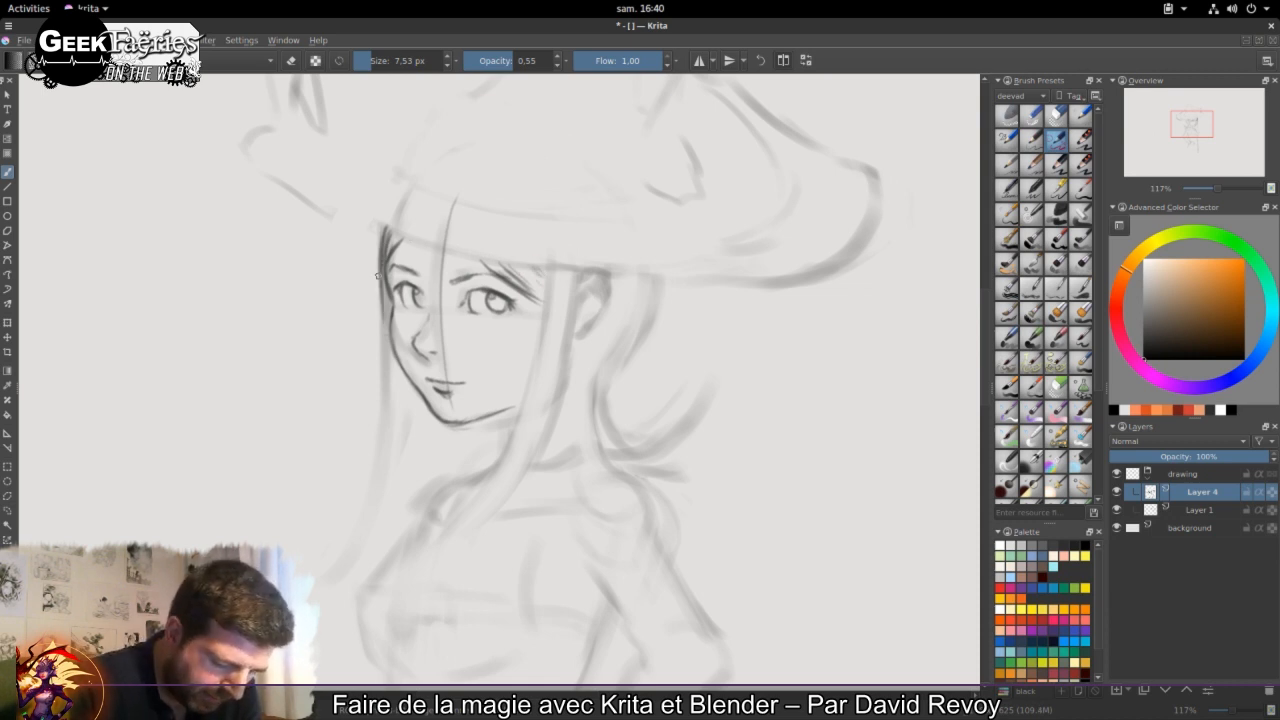
{"action": "left_click_drag", "start_coordinate": [381, 270], "coordinate": [385, 333]}
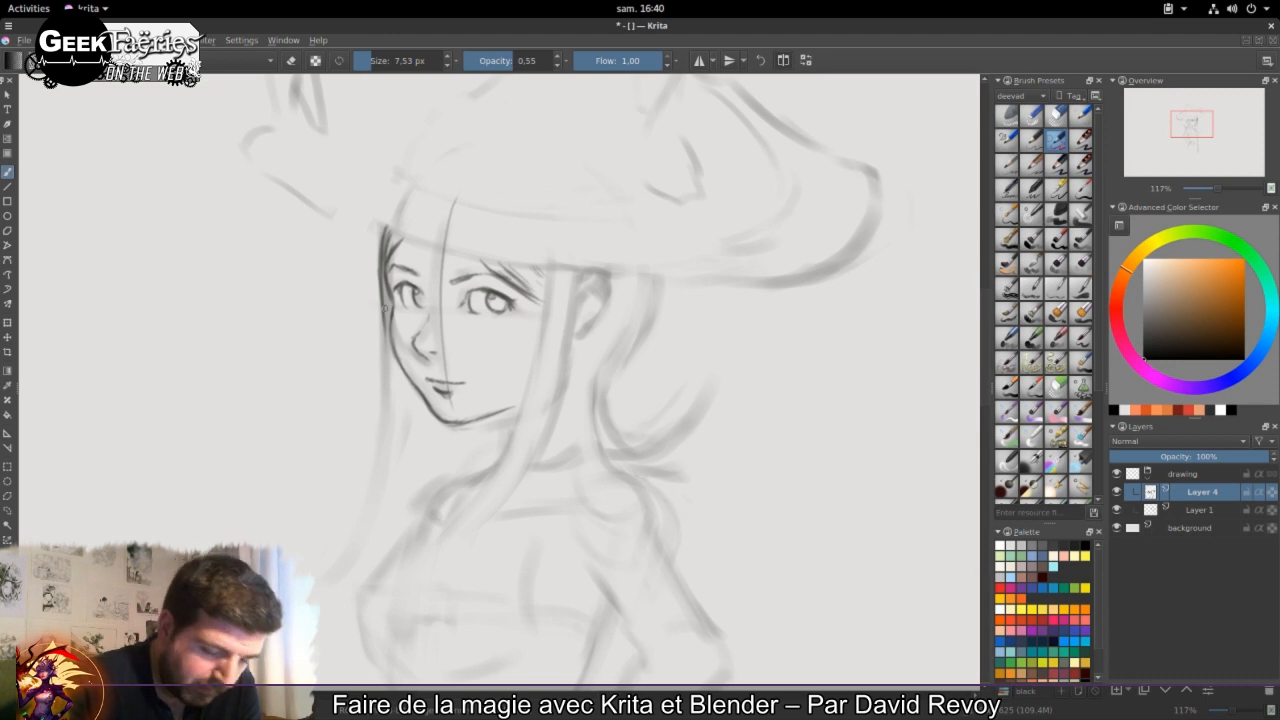
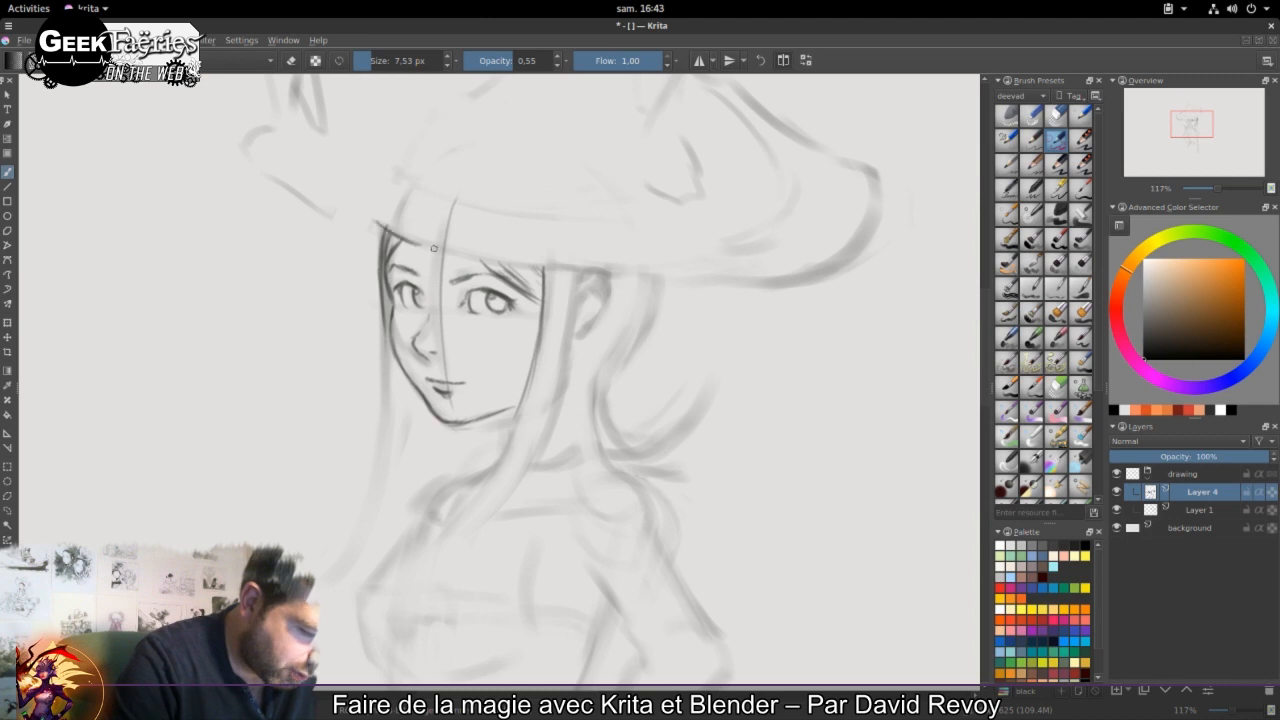
Step: Save the drawing as the Krita document sketch in the 2018-01-20_geek-faeries folder
{"action": "left_click", "coordinate": [23, 40]}
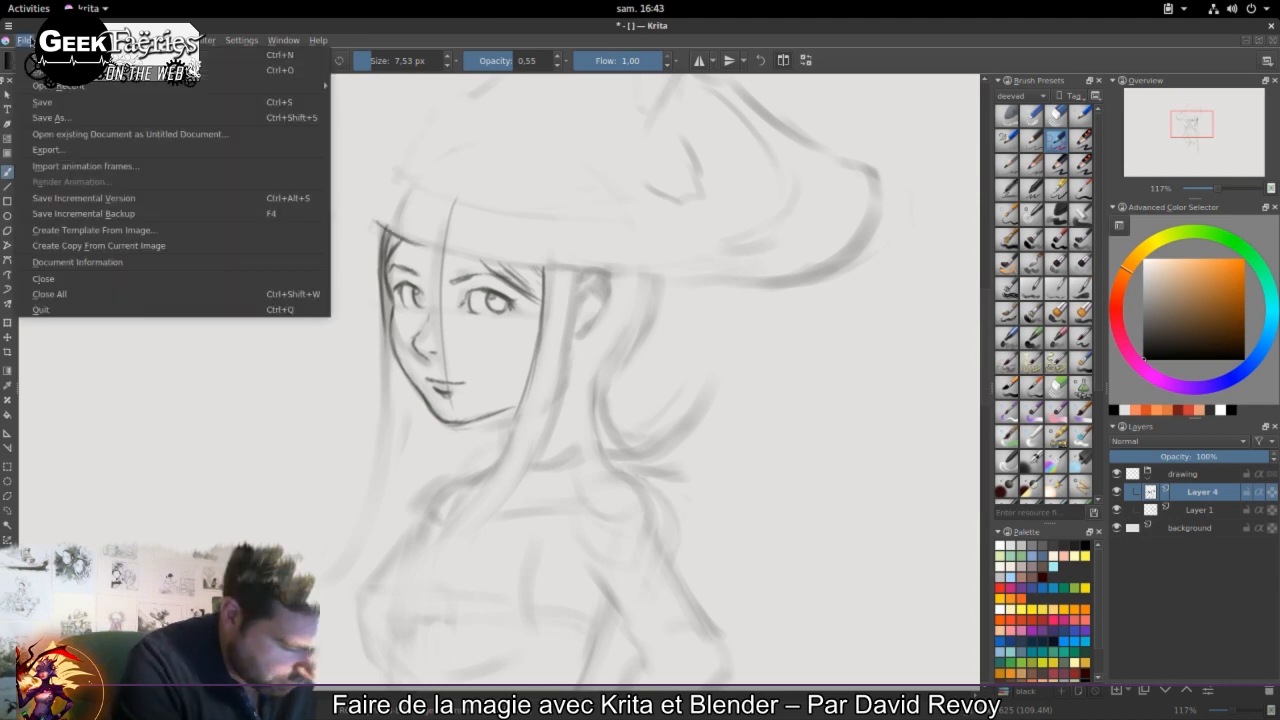
{"action": "left_click", "coordinate": [75, 119]}
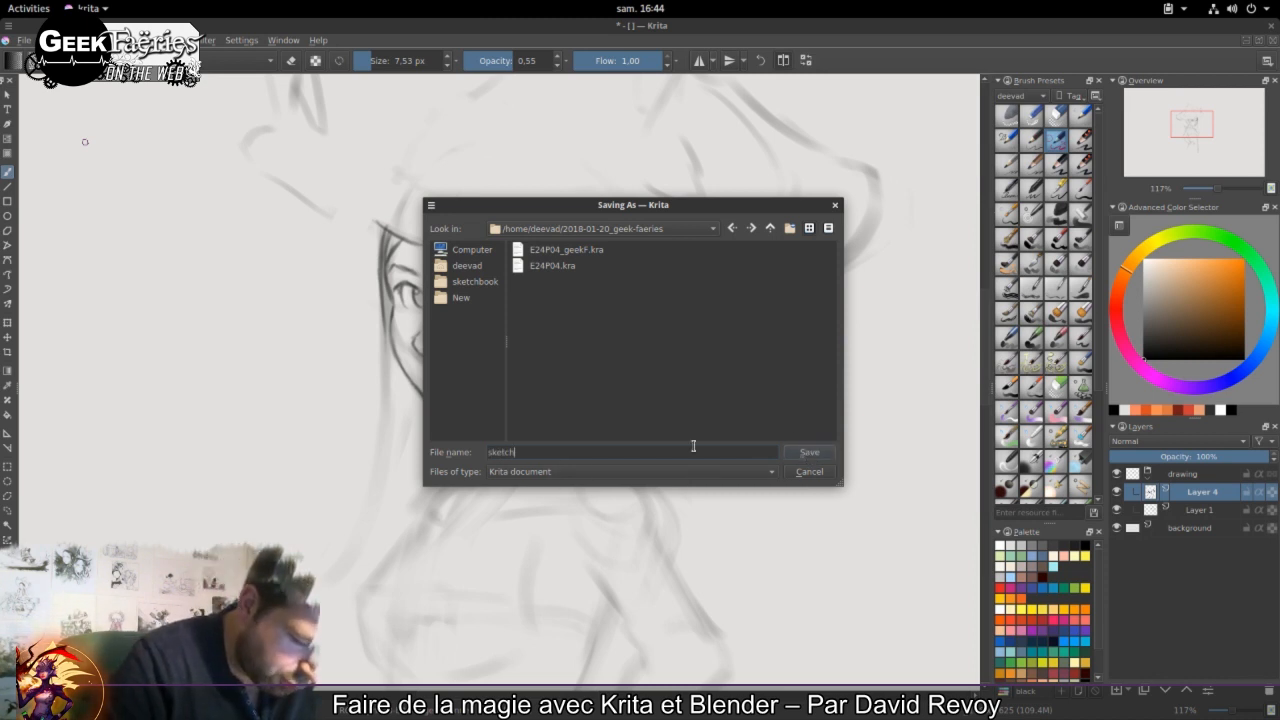
{"action": "left_click", "coordinate": [809, 453]}
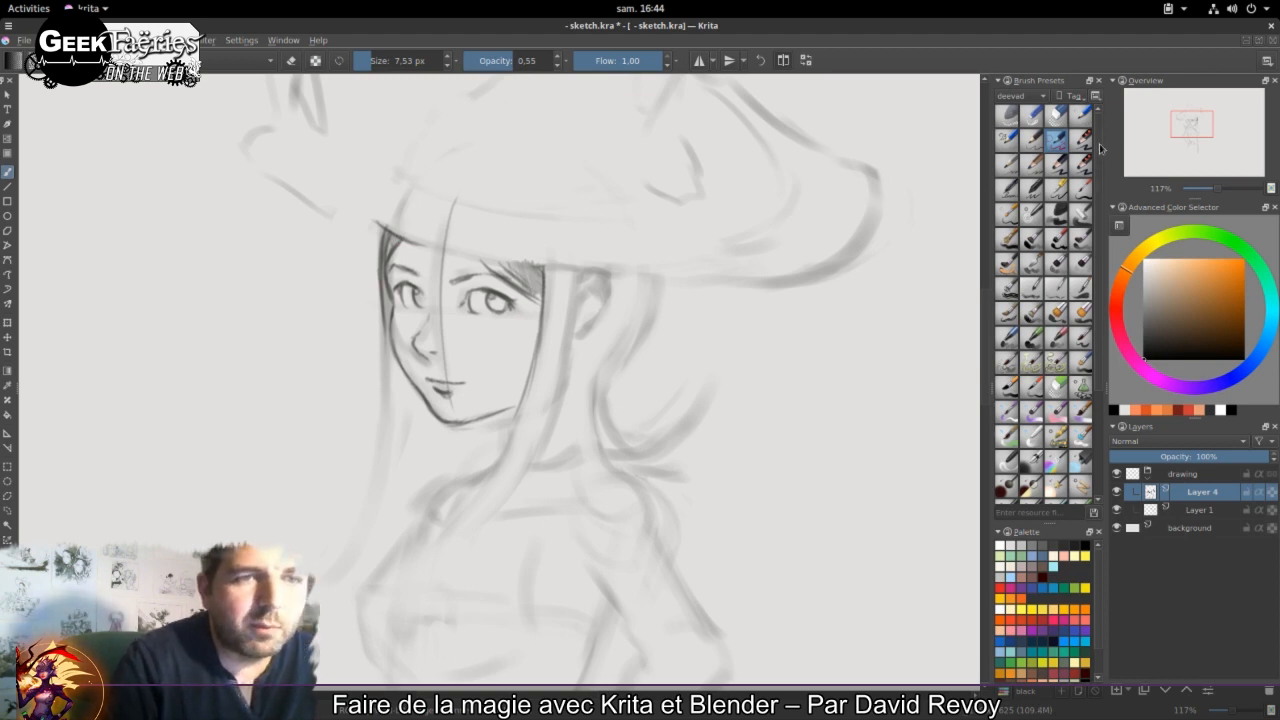
Step: Draw and hatch the long lock hanging beside the far cheek, and reinforce the hair edge along the near cheek
{"action": "mouse_move", "coordinate": [1100, 148]}
{"action": "left_mouse_down"}
{"action": "mouse_move", "coordinate": [1090, 290]}
{"action": "mouse_move", "coordinate": [1084, 145]}
{"action": "left_mouse_up"}
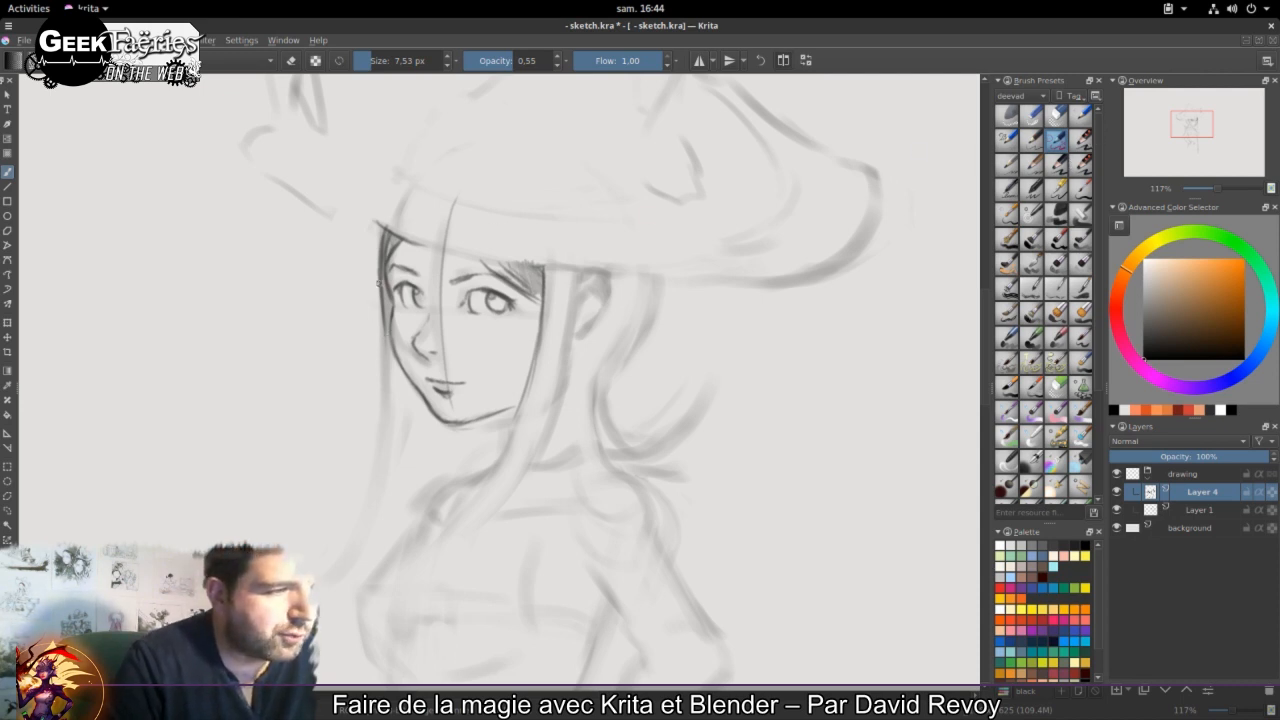
{"action": "mouse_move", "coordinate": [378, 283]}
{"action": "left_mouse_down"}
{"action": "mouse_move", "coordinate": [385, 435]}
{"action": "mouse_move", "coordinate": [387, 399]}
{"action": "mouse_move", "coordinate": [388, 410]}
{"action": "mouse_move", "coordinate": [355, 535]}
{"action": "left_mouse_up"}
{"action": "mouse_move", "coordinate": [413, 406]}
{"action": "left_mouse_down"}
{"action": "mouse_move", "coordinate": [383, 501]}
{"action": "mouse_move", "coordinate": [353, 538]}
{"action": "left_mouse_up"}
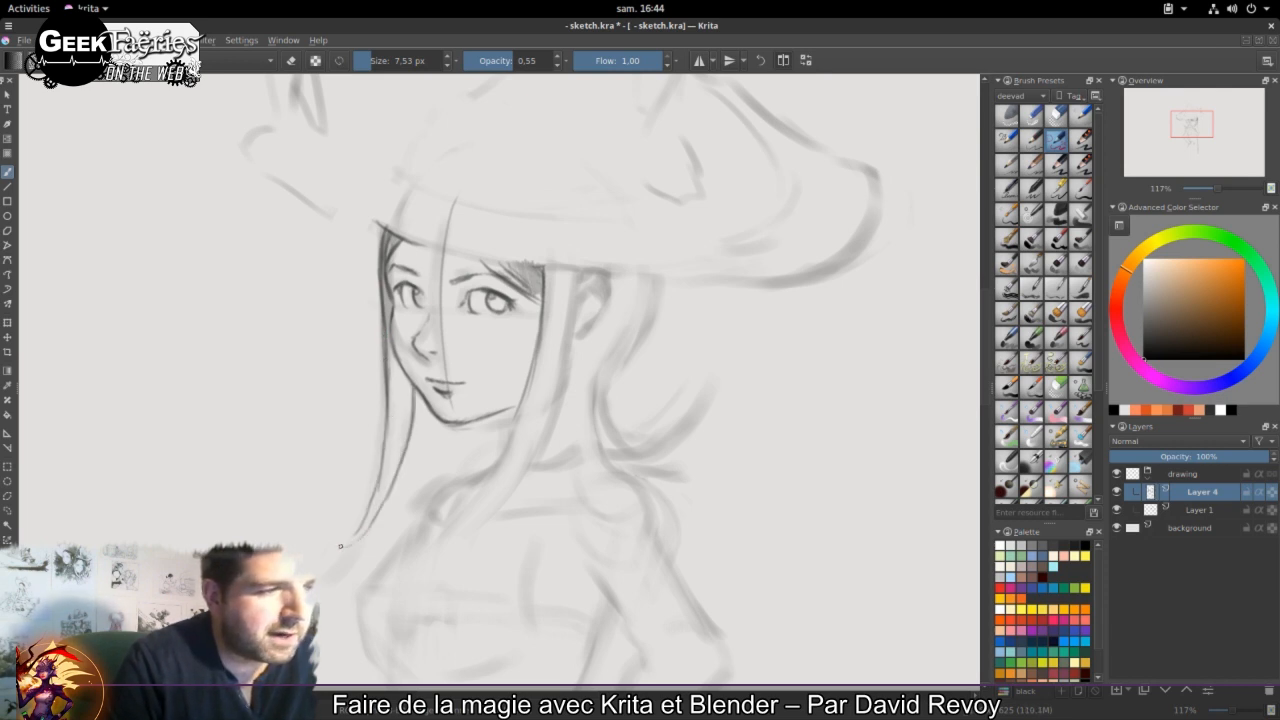
{"action": "mouse_move", "coordinate": [386, 355]}
{"action": "left_mouse_down"}
{"action": "mouse_move", "coordinate": [405, 409]}
{"action": "mouse_move", "coordinate": [412, 387]}
{"action": "mouse_move", "coordinate": [406, 434]}
{"action": "mouse_move", "coordinate": [390, 410]}
{"action": "mouse_move", "coordinate": [392, 456]}
{"action": "left_mouse_up"}
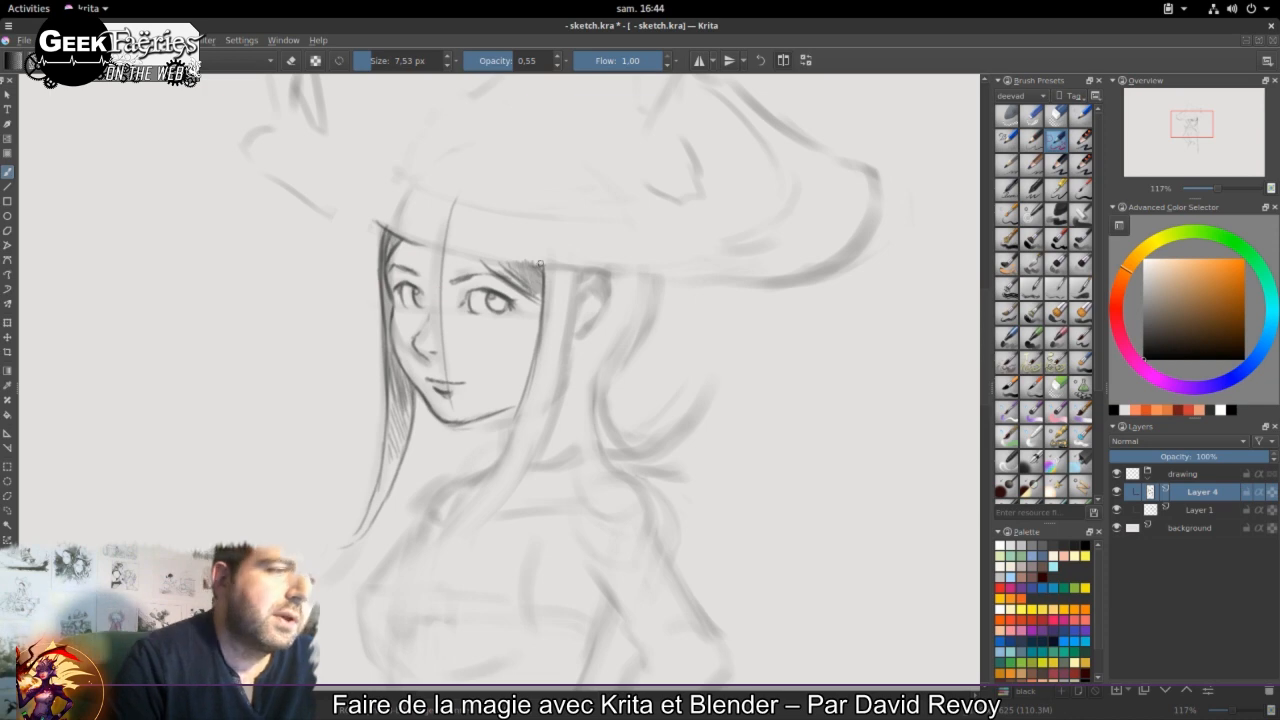
{"action": "left_click_drag", "start_coordinate": [544, 270], "coordinate": [520, 413]}
{"action": "left_click_drag", "start_coordinate": [532, 297], "coordinate": [539, 302]}
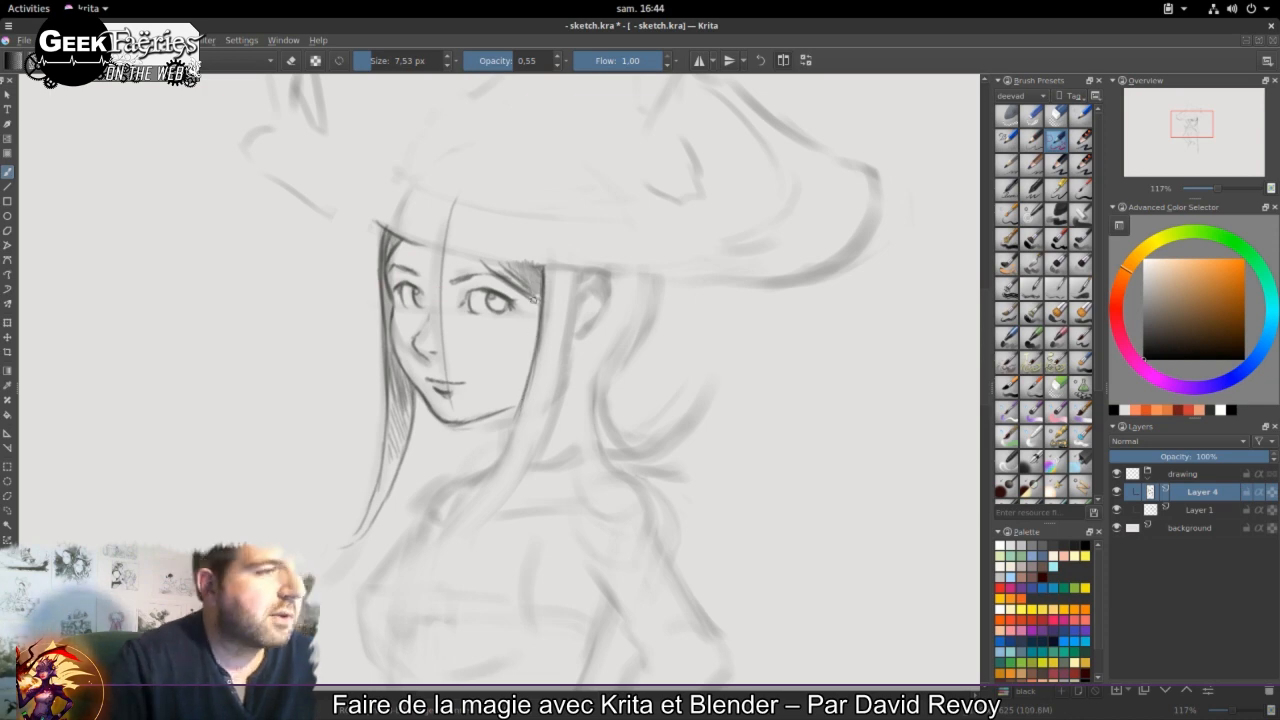
Step: Switch to Firefox, view the Tutorials and Download pages of the artist's blog from the Pepper&Carrot homepage, and return to Krita
{"action": "mouse_move", "coordinate": [2, 3]}
{"action": "left_click", "coordinate": [328, 275]}
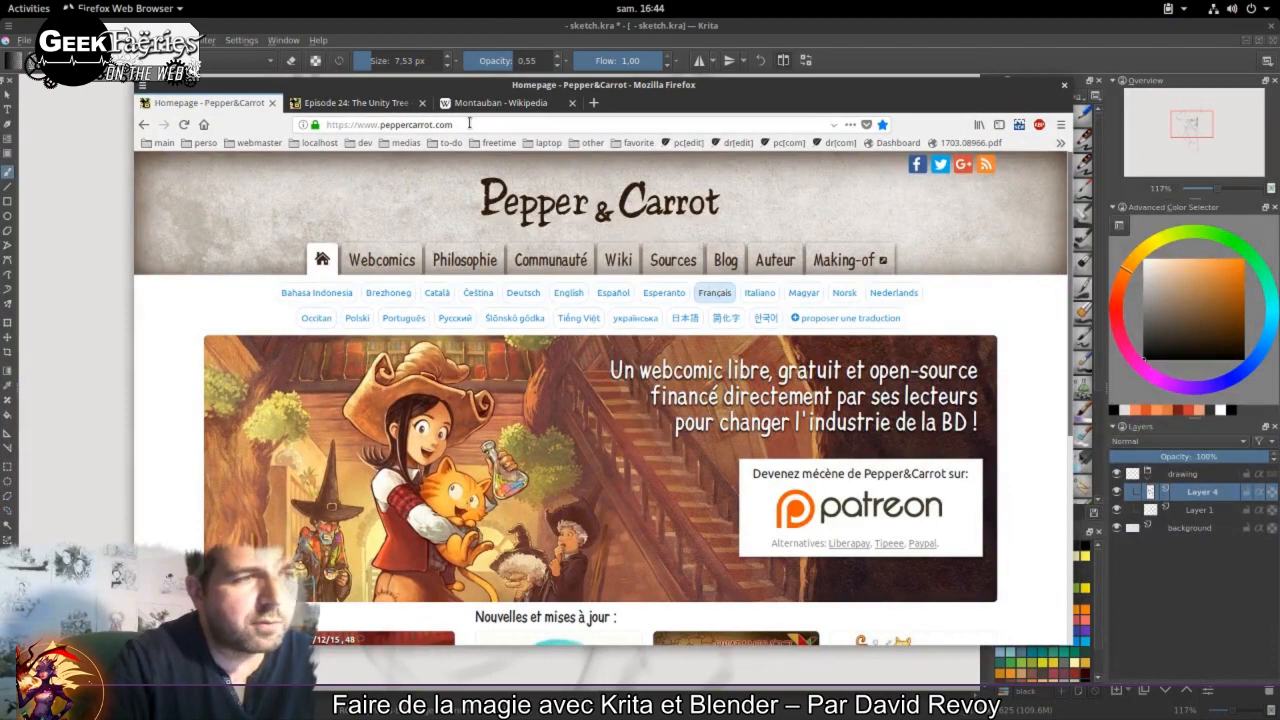
{"action": "left_click", "coordinate": [838, 257]}
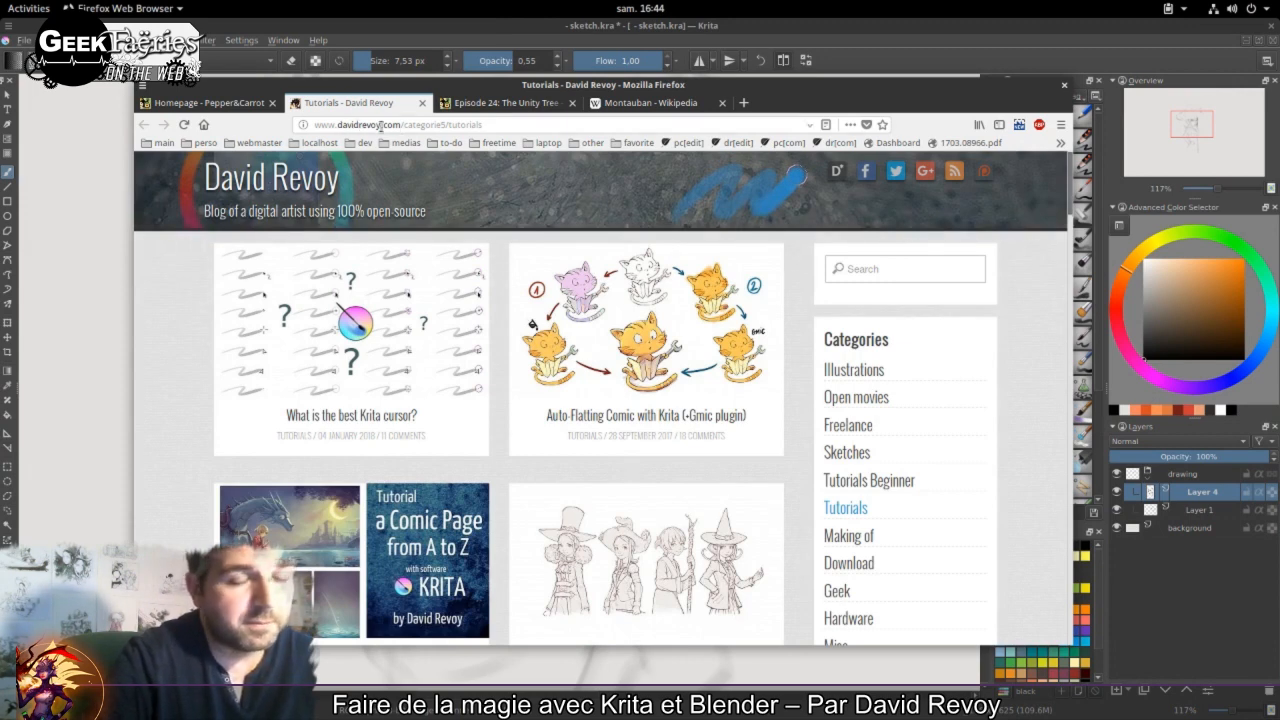
{"action": "left_click", "coordinate": [849, 564]}
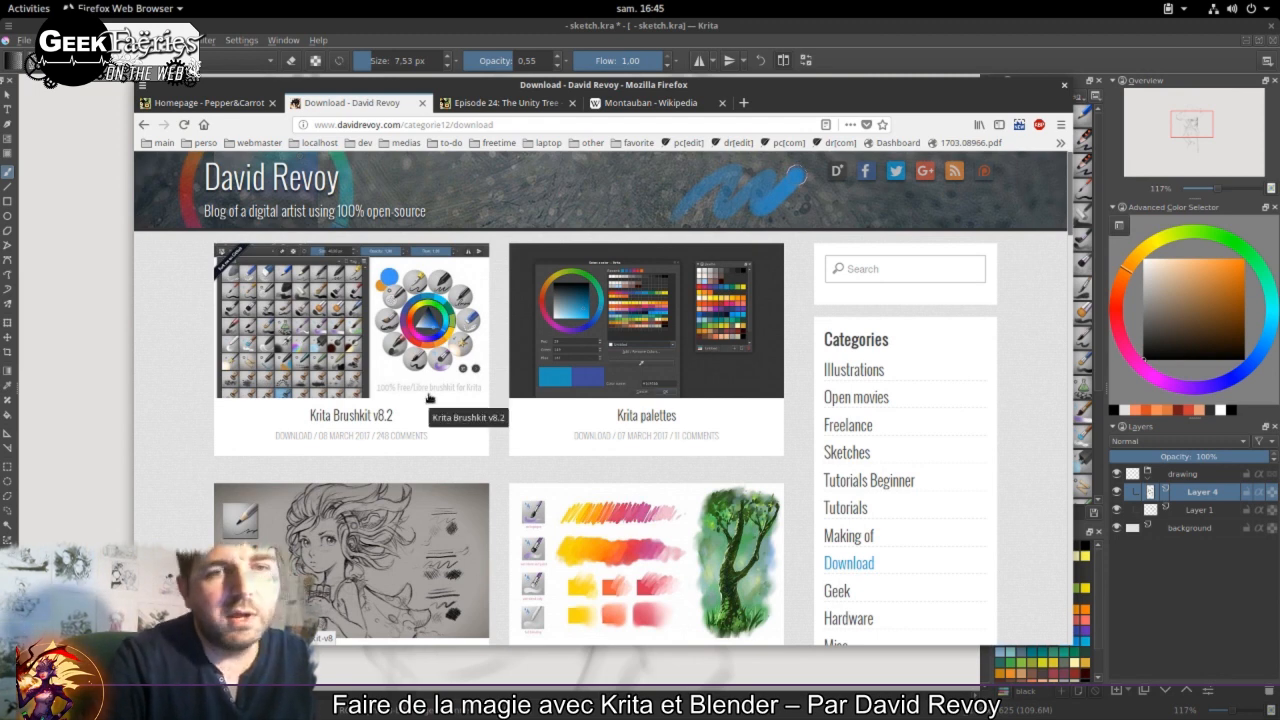
{"action": "left_click", "coordinate": [641, 31]}
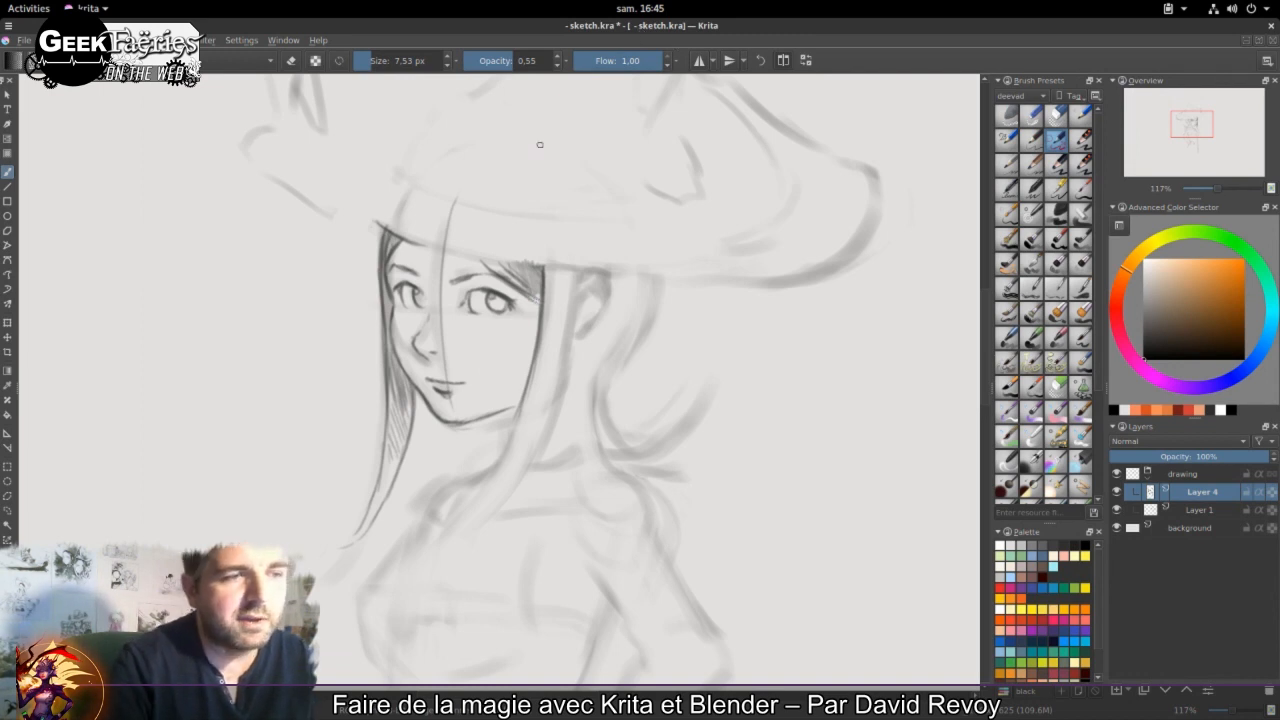
Step: Draw the long curved lock in front of the ear down past the shoulder, and hatch its upper part under the hat
{"action": "mouse_move", "coordinate": [540, 290]}
{"action": "left_mouse_down"}
{"action": "mouse_move", "coordinate": [518, 264]}
{"action": "mouse_move", "coordinate": [529, 264]}
{"action": "left_mouse_up"}
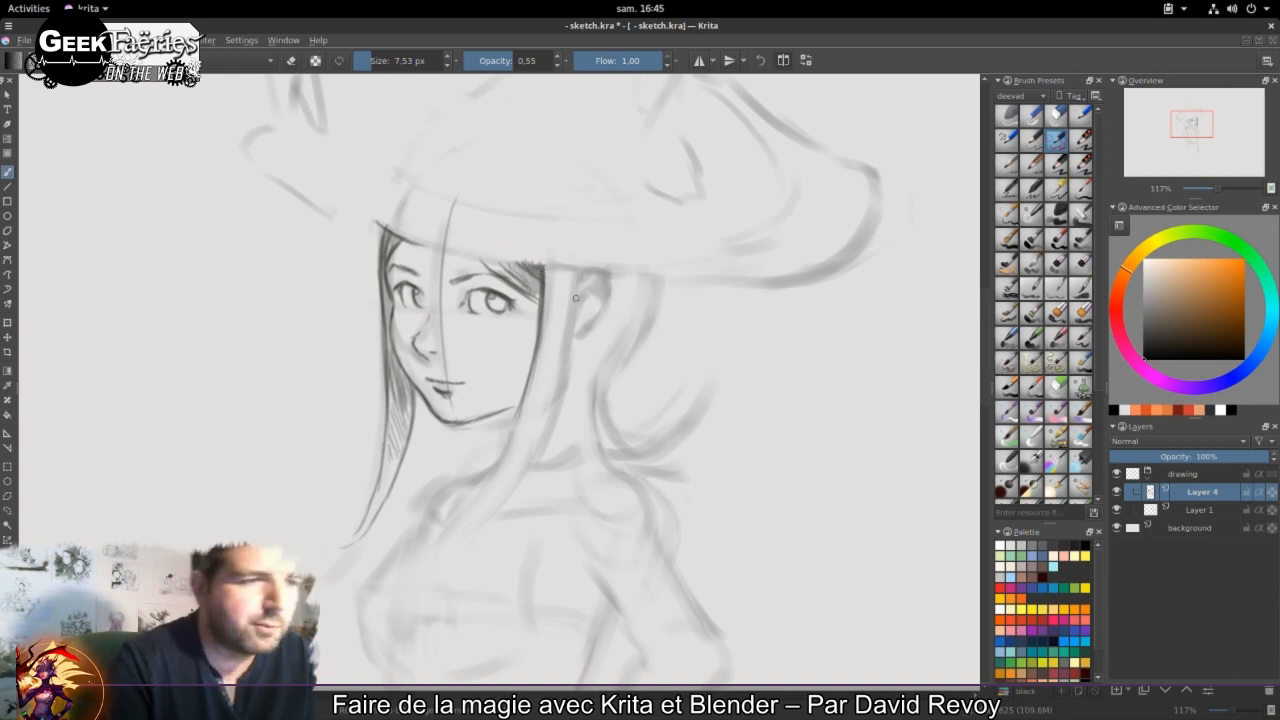
{"action": "left_click_drag", "start_coordinate": [577, 270], "coordinate": [566, 358]}
{"action": "mouse_move", "coordinate": [574, 300]}
{"action": "left_mouse_down"}
{"action": "mouse_move", "coordinate": [557, 396]}
{"action": "mouse_move", "coordinate": [490, 512]}
{"action": "left_mouse_up"}
{"action": "mouse_move", "coordinate": [523, 456]}
{"action": "left_mouse_down"}
{"action": "mouse_move", "coordinate": [462, 536]}
{"action": "mouse_move", "coordinate": [400, 548]}
{"action": "mouse_move", "coordinate": [416, 550]}
{"action": "mouse_move", "coordinate": [508, 441]}
{"action": "left_mouse_up"}
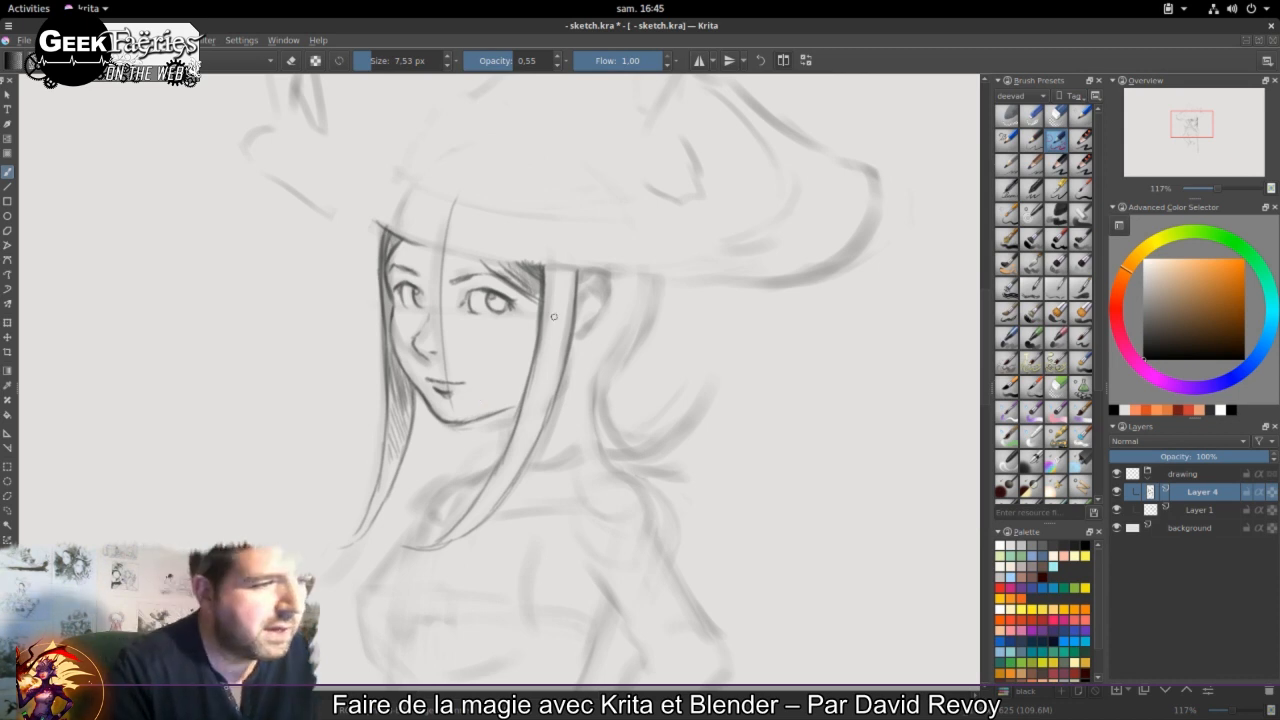
{"action": "left_click_drag", "start_coordinate": [553, 289], "coordinate": [571, 302]}
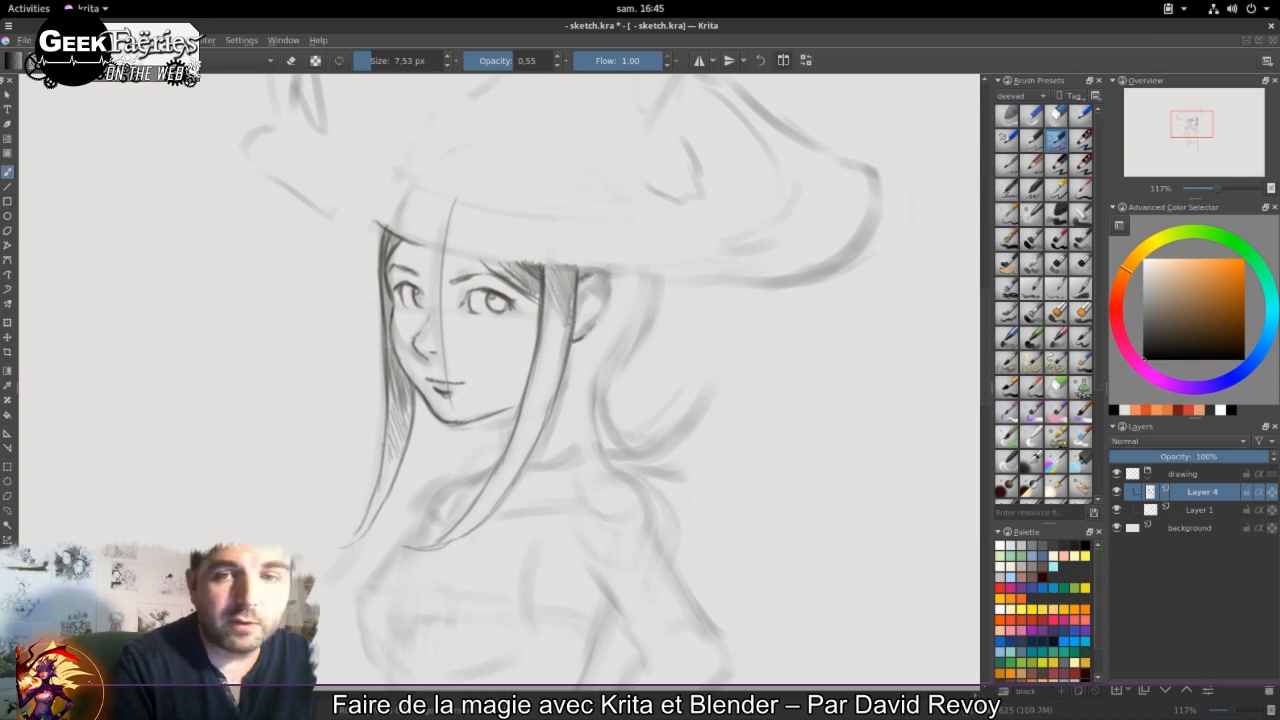
Step: Draw the ear, and outline and hatch the hair behind it down to the nape
{"action": "left_click_drag", "start_coordinate": [578, 276], "coordinate": [574, 338]}
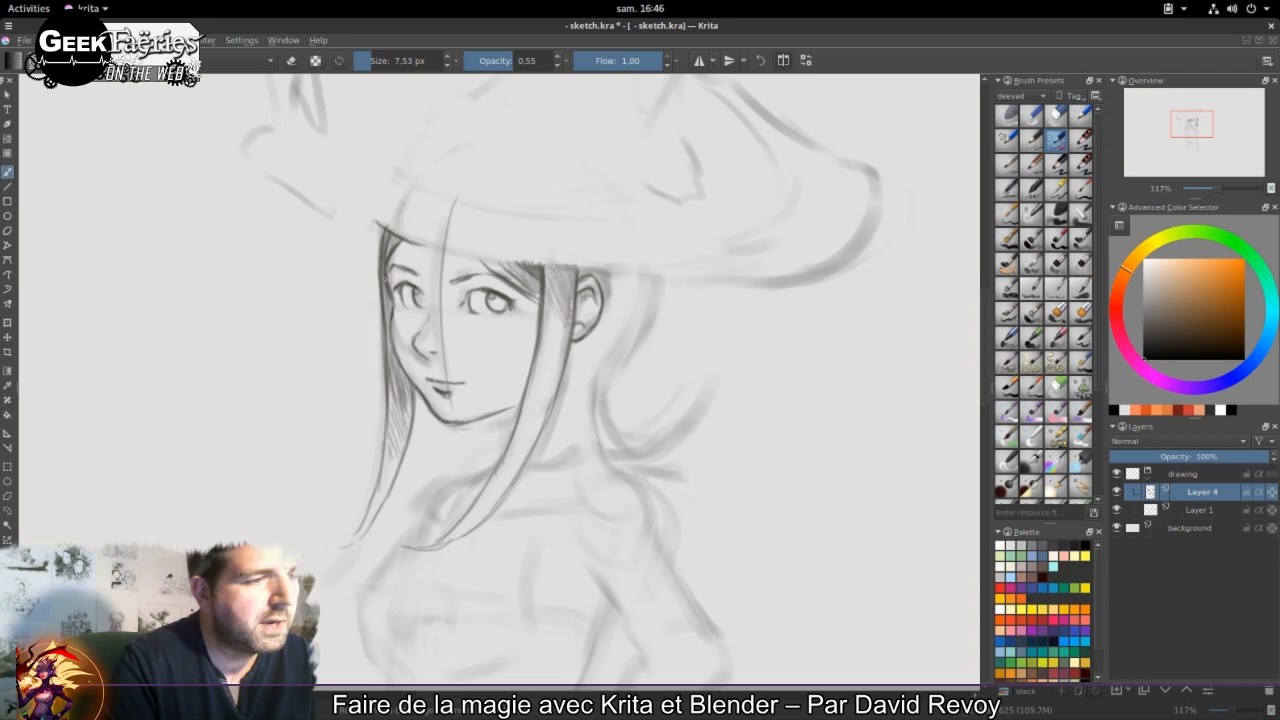
{"action": "left_click_drag", "start_coordinate": [617, 274], "coordinate": [630, 300]}
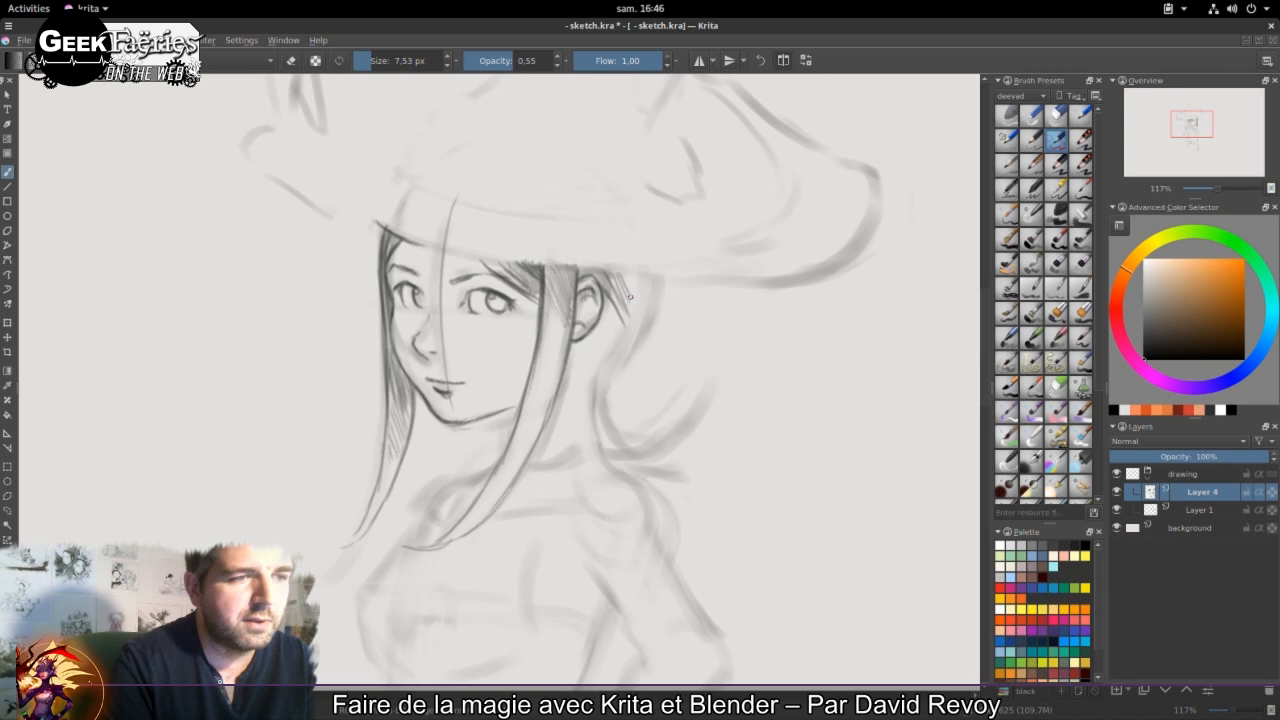
{"action": "left_click_drag", "start_coordinate": [647, 281], "coordinate": [601, 402]}
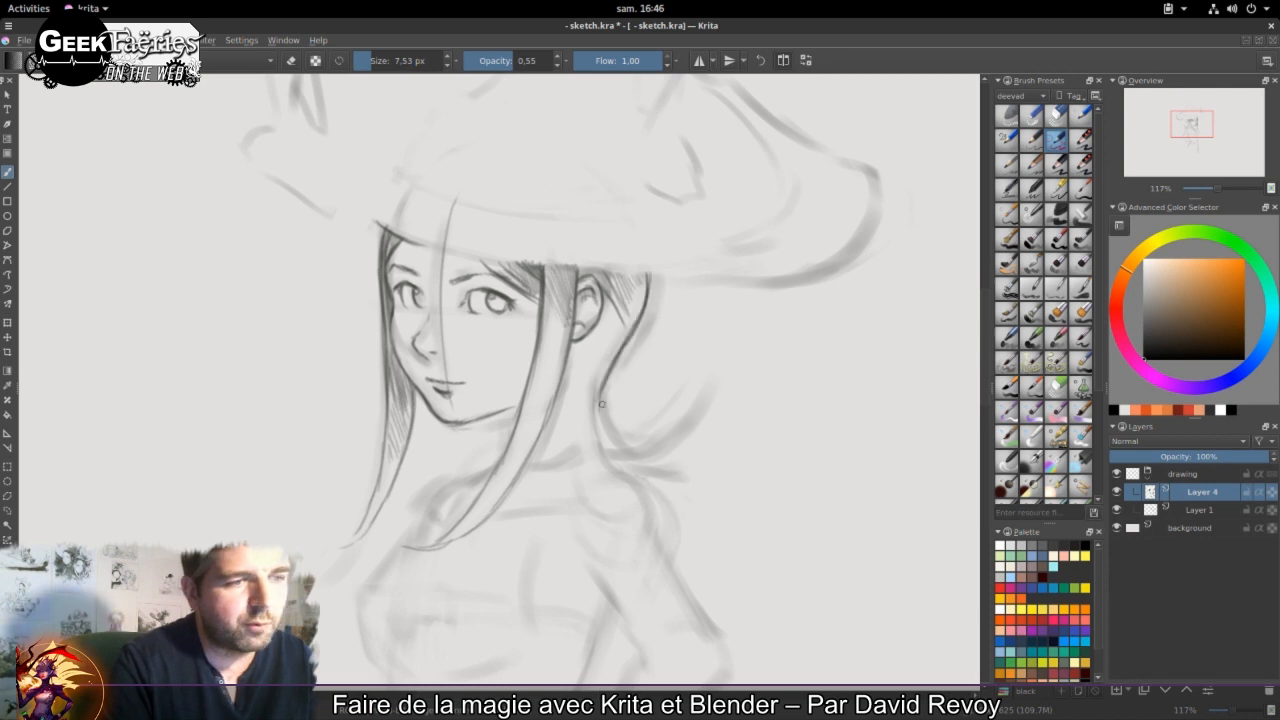
{"action": "left_click_drag", "start_coordinate": [618, 290], "coordinate": [607, 309]}
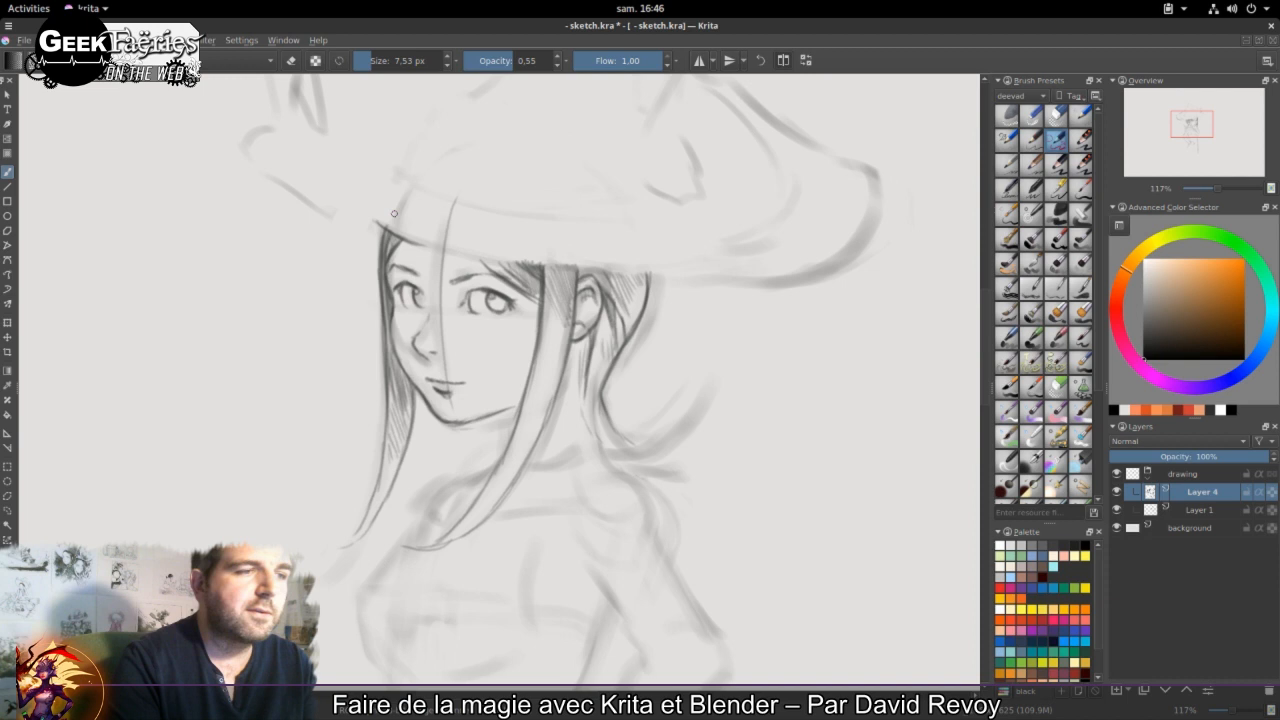
Step: Draw the hat's front rim with a hatched knob and hatching above the forehead, and switch to Firefox
{"action": "mouse_move", "coordinate": [428, 217]}
{"action": "left_mouse_down"}
{"action": "mouse_move", "coordinate": [350, 200]}
{"action": "mouse_move", "coordinate": [411, 189]}
{"action": "left_mouse_up"}
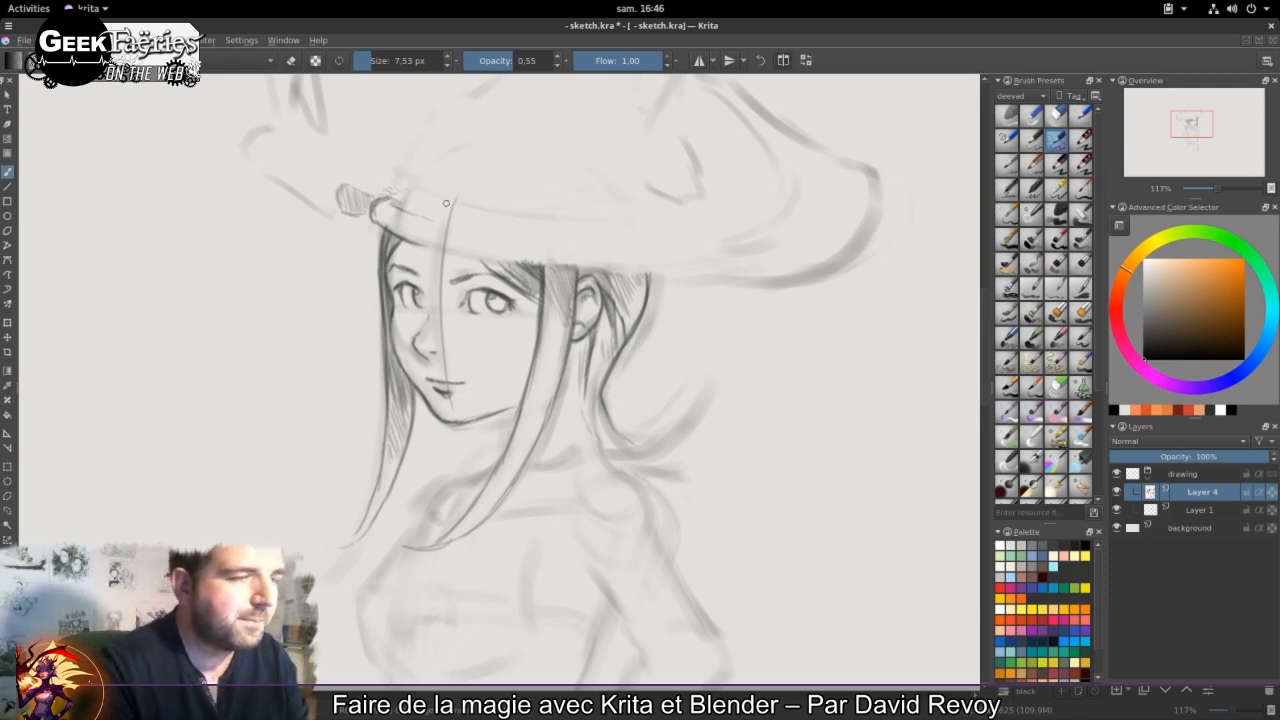
{"action": "left_click_drag", "start_coordinate": [449, 204], "coordinate": [488, 205]}
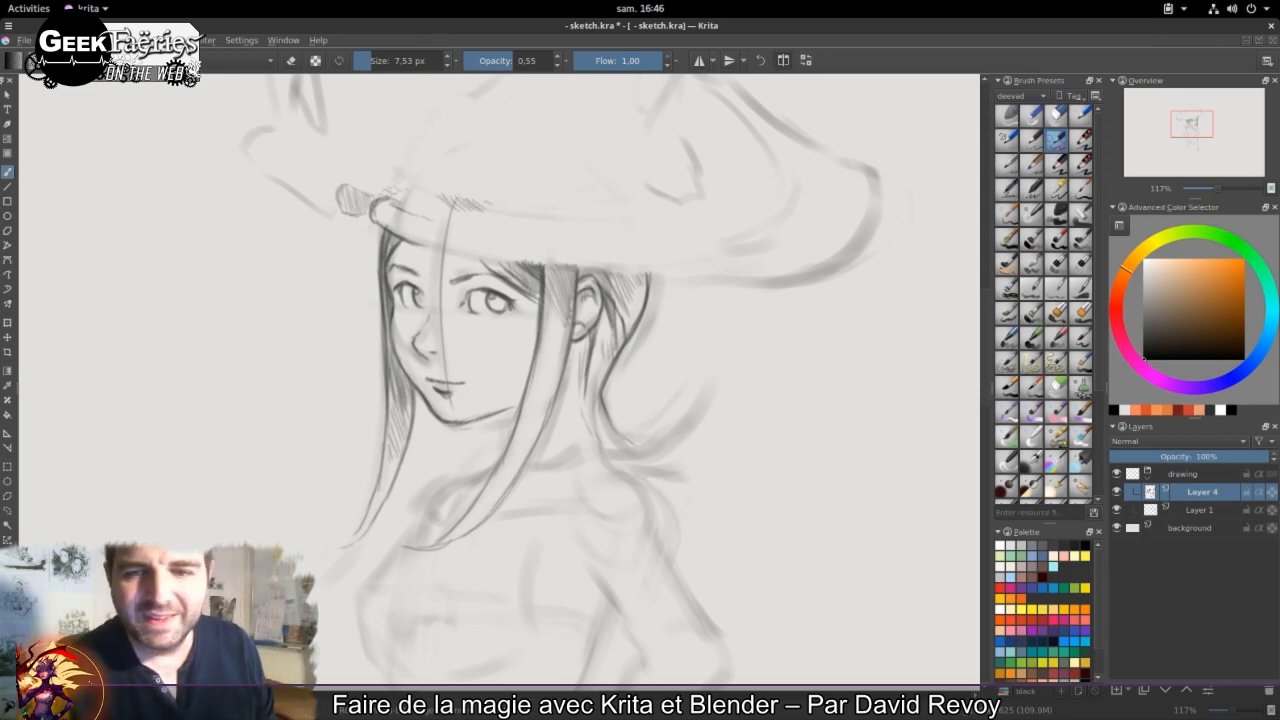
{"action": "key", "text": "alt+Tab"}
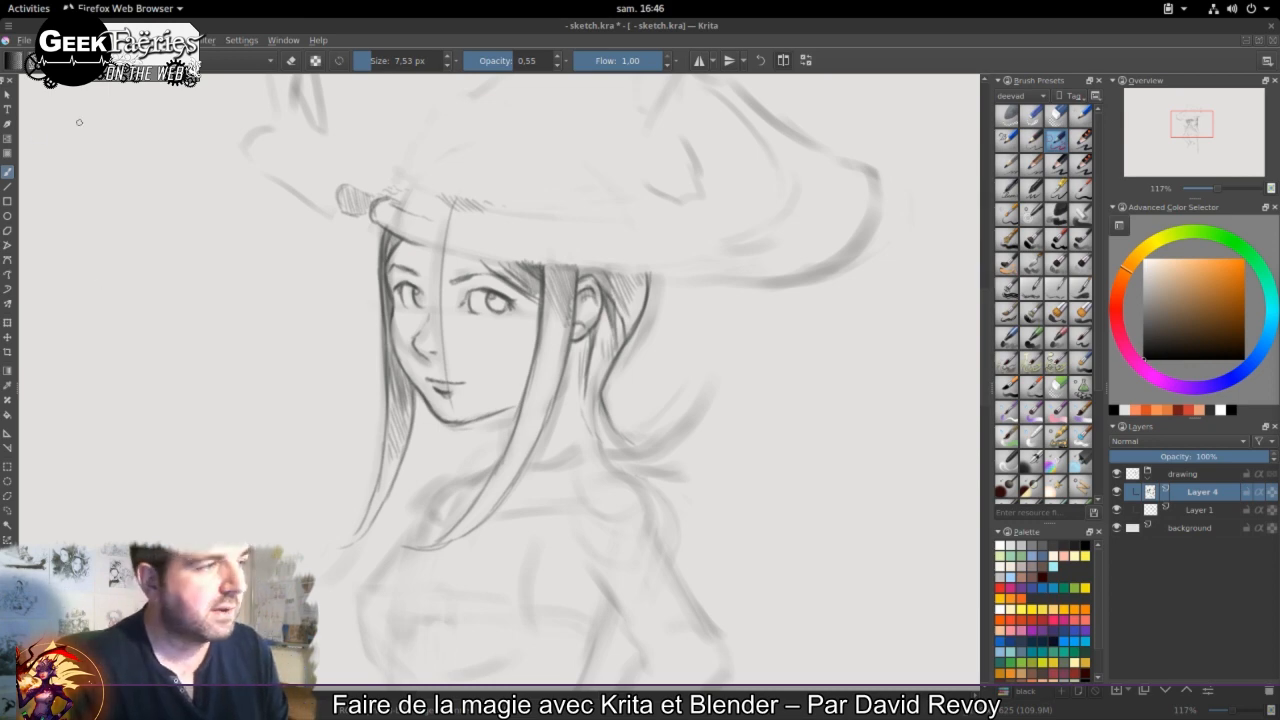
Step: Open the system Color settings, view the colour profiles of the PHL 224E5 and Cintiq 13HD monitors, close the settings and return to Krita
{"action": "key", "text": "super"}
{"action": "type", "text": "d"}
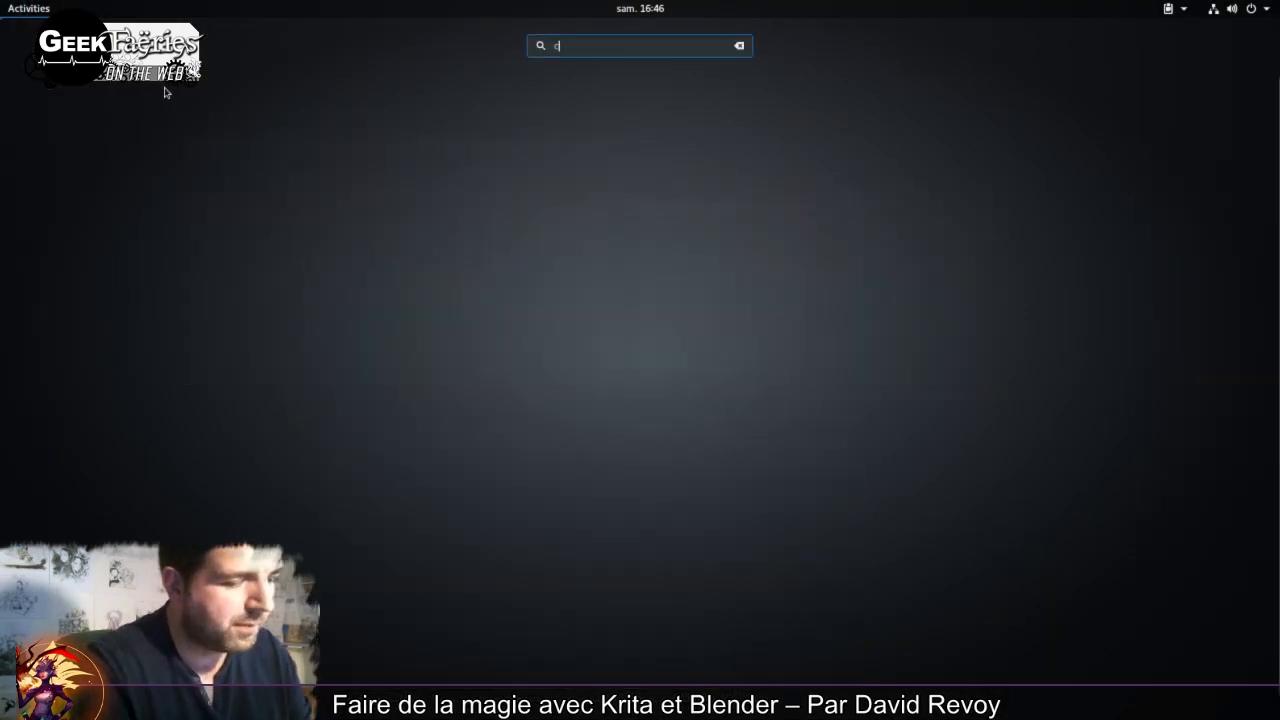
{"action": "type", "text": "olor"}
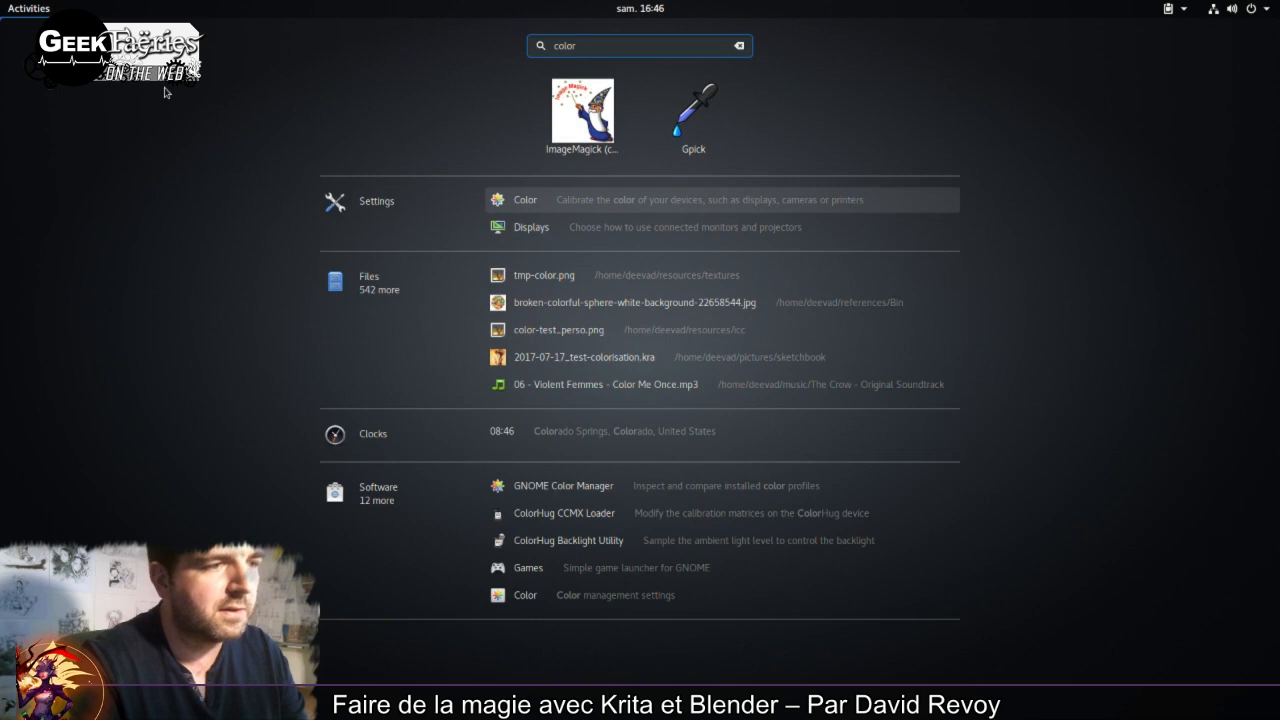
{"action": "key", "text": "Return"}
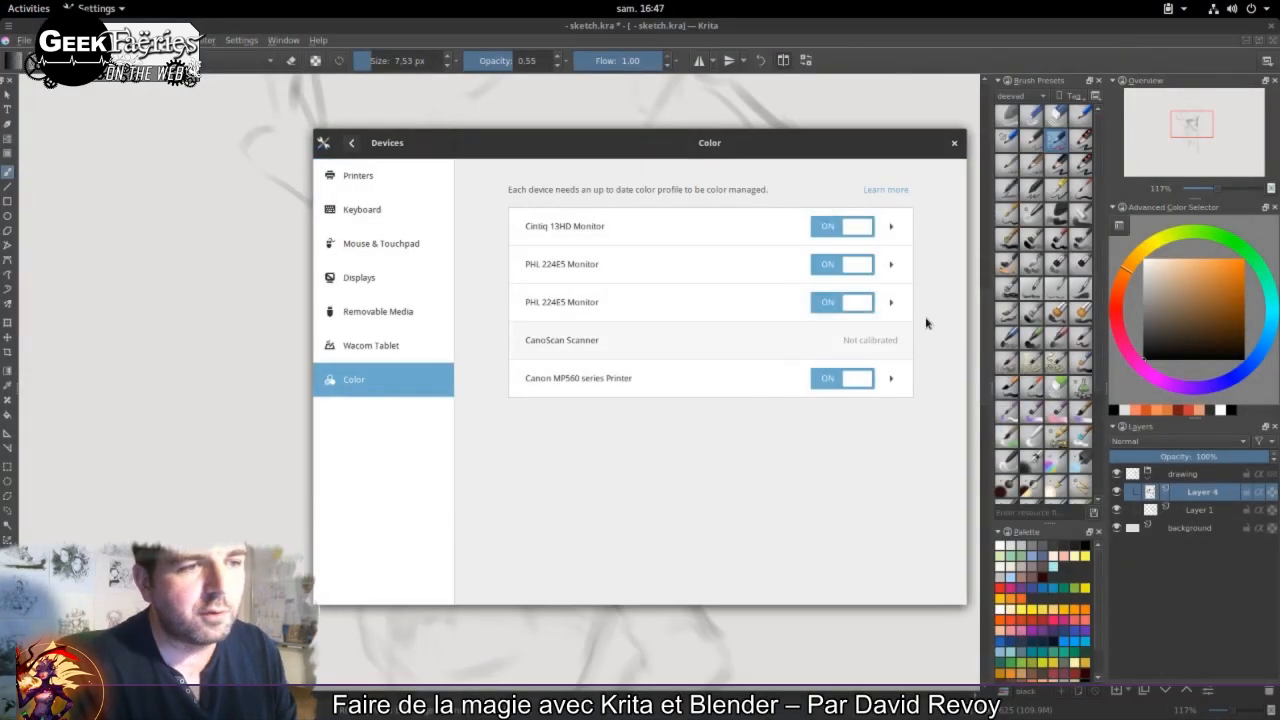
{"action": "left_click", "coordinate": [891, 227]}
{"action": "left_click", "coordinate": [891, 378]}
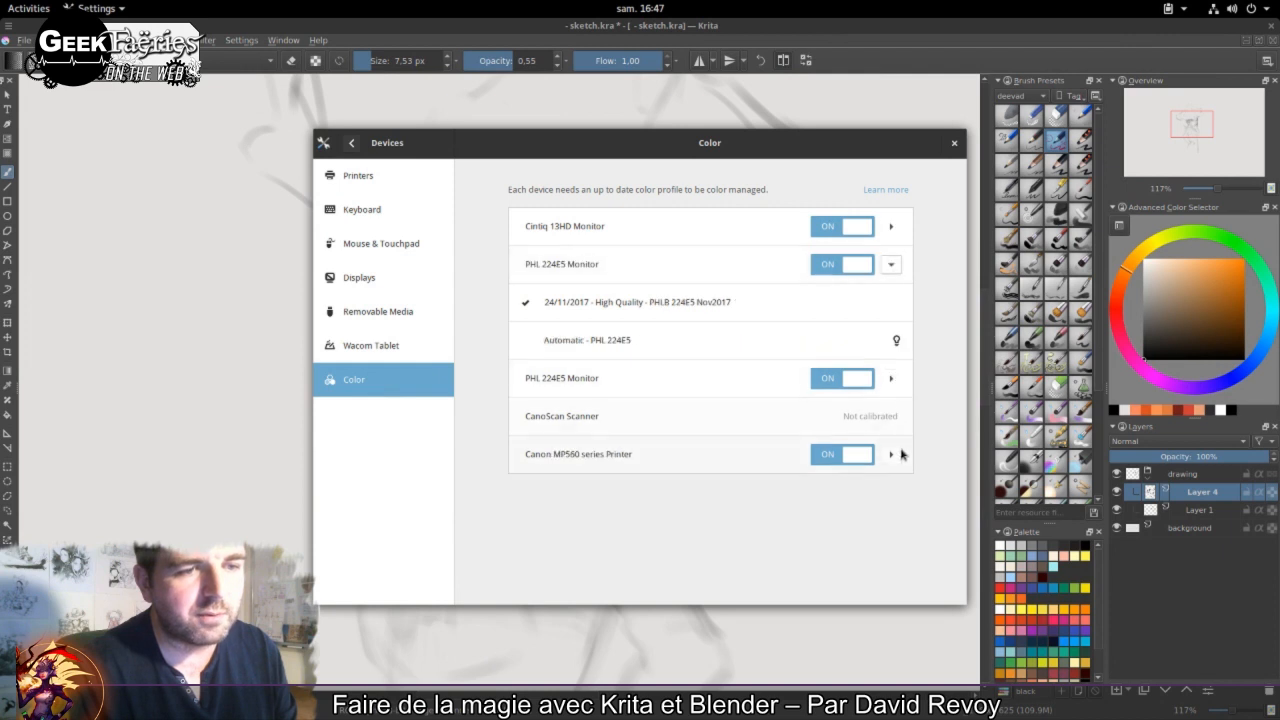
{"action": "left_click", "coordinate": [891, 378]}
{"action": "left_click", "coordinate": [887, 226]}
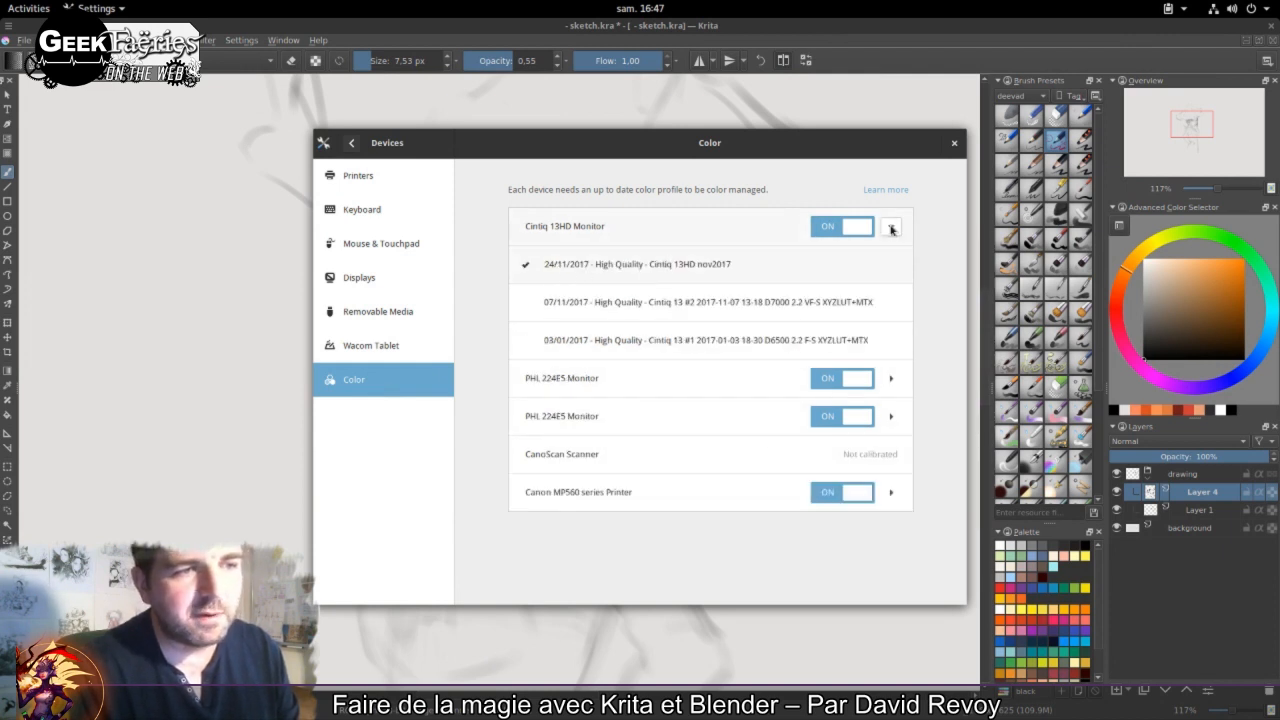
{"action": "left_click", "coordinate": [954, 143]}
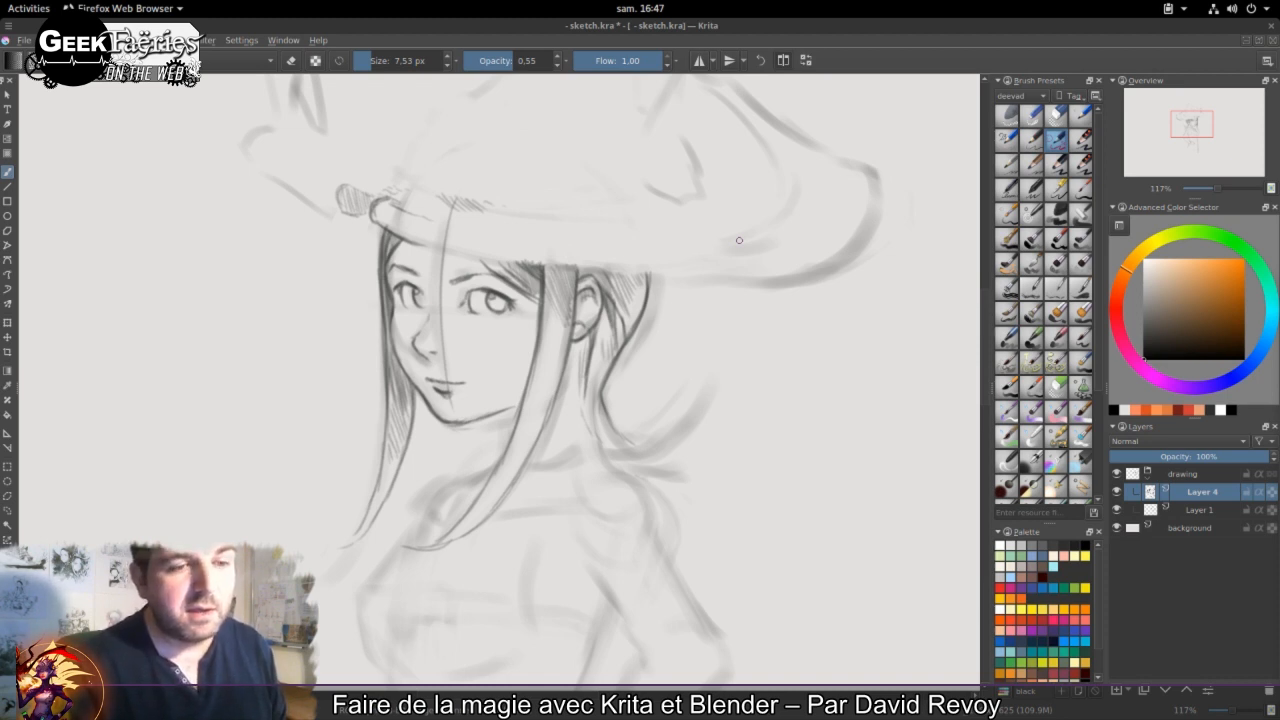
{"action": "left_click", "coordinate": [587, 31]}
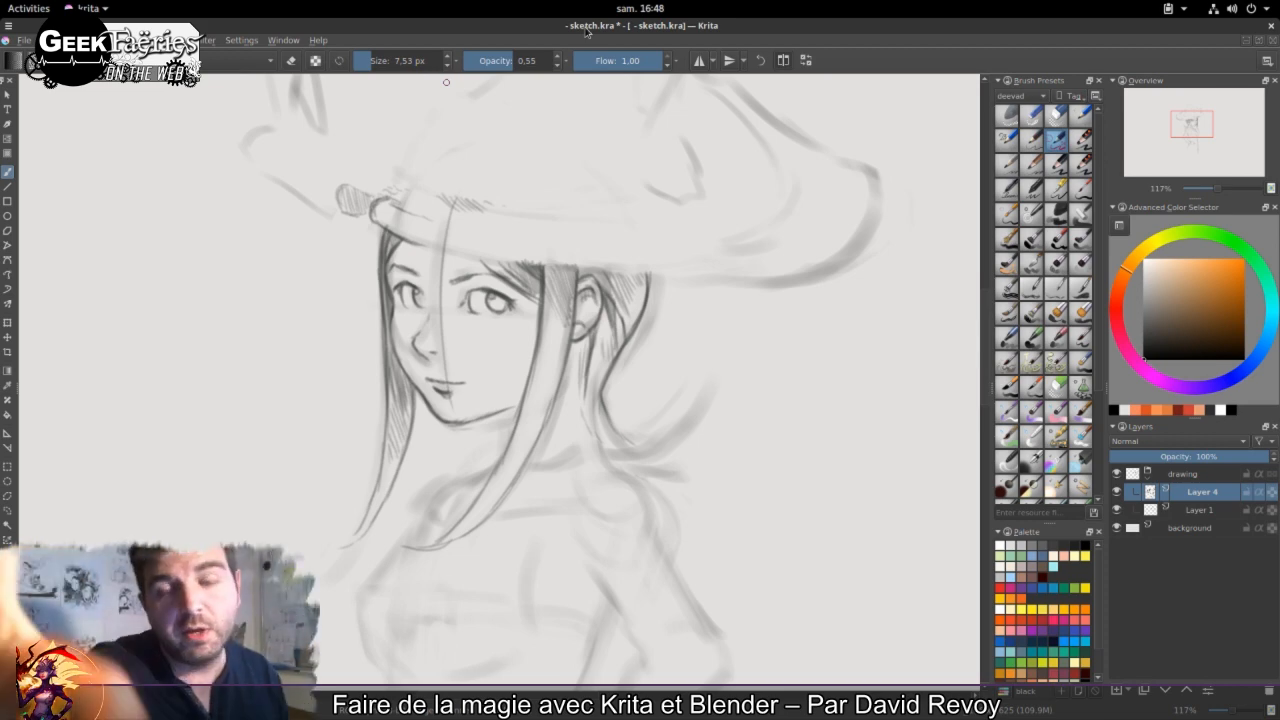
Step: Switch to Firefox, view the Charcoal pencils brushes article and the artist's YouTube channel, and return to Krita
{"action": "mouse_move", "coordinate": [1, 1]}
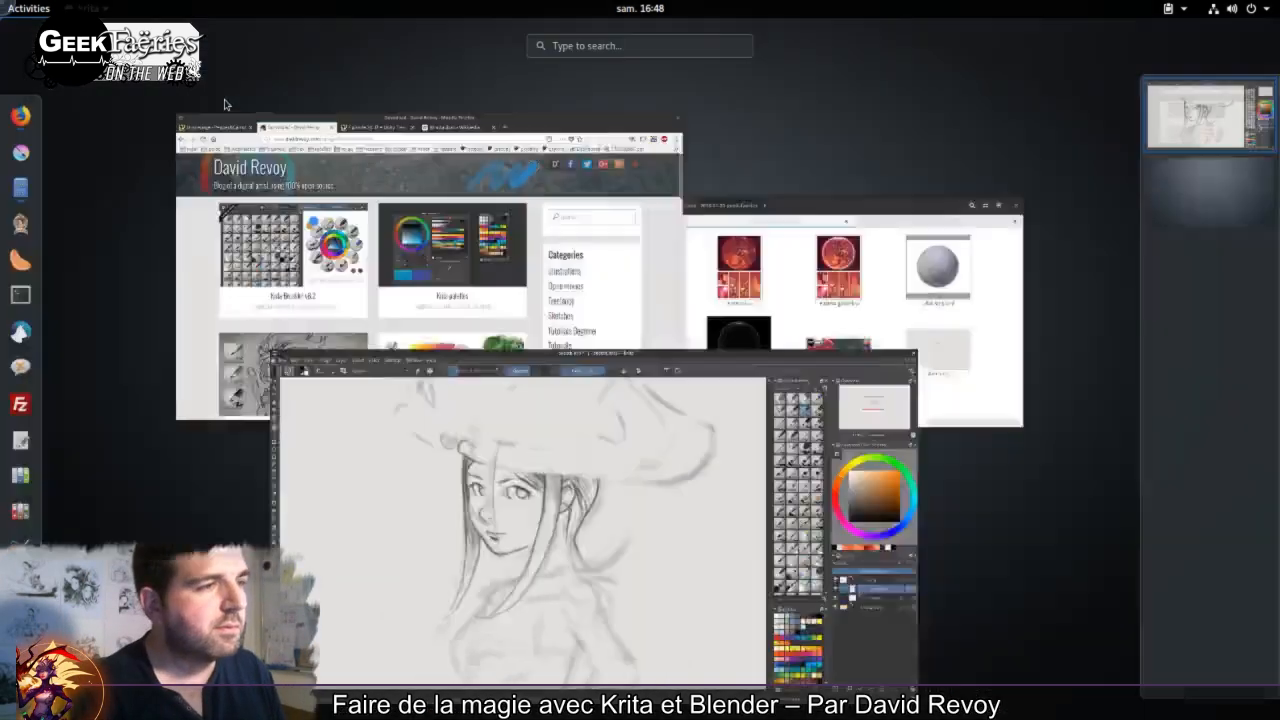
{"action": "left_click", "coordinate": [379, 190]}
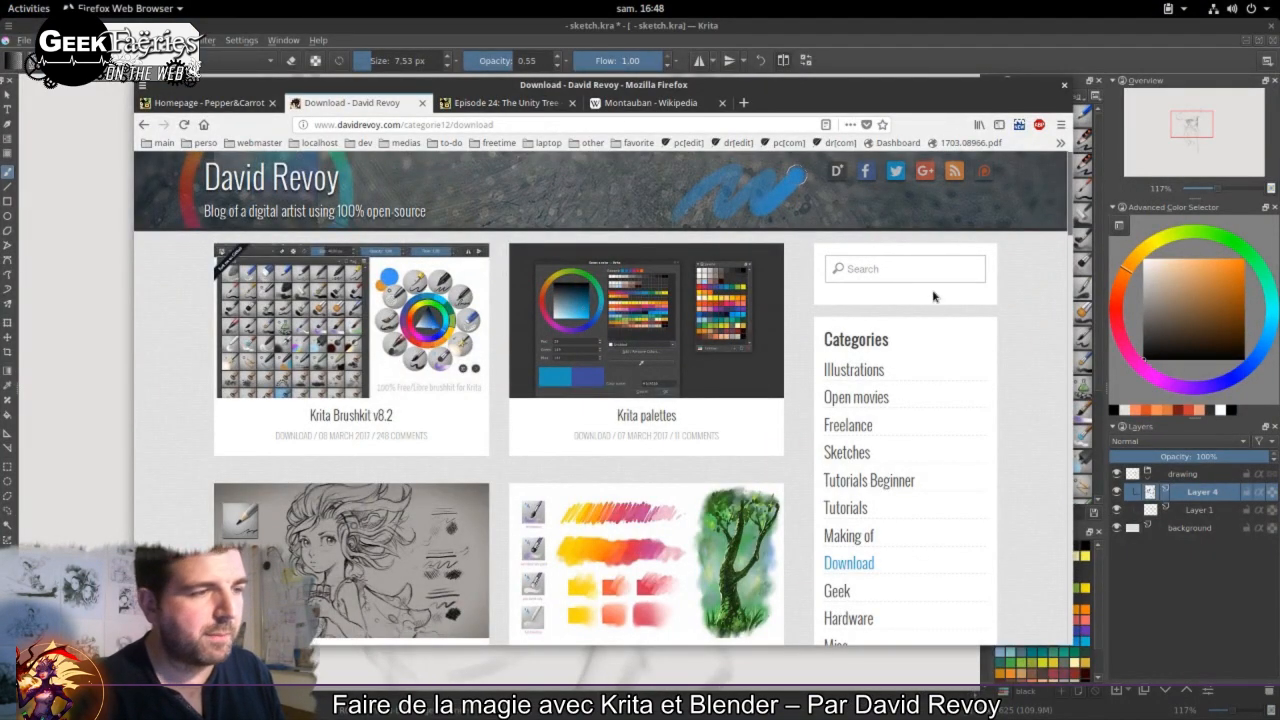
{"action": "scroll", "coordinate": [791, 451], "scroll_direction": "down", "scroll_amount": 1}
{"action": "left_click", "coordinate": [396, 490]}
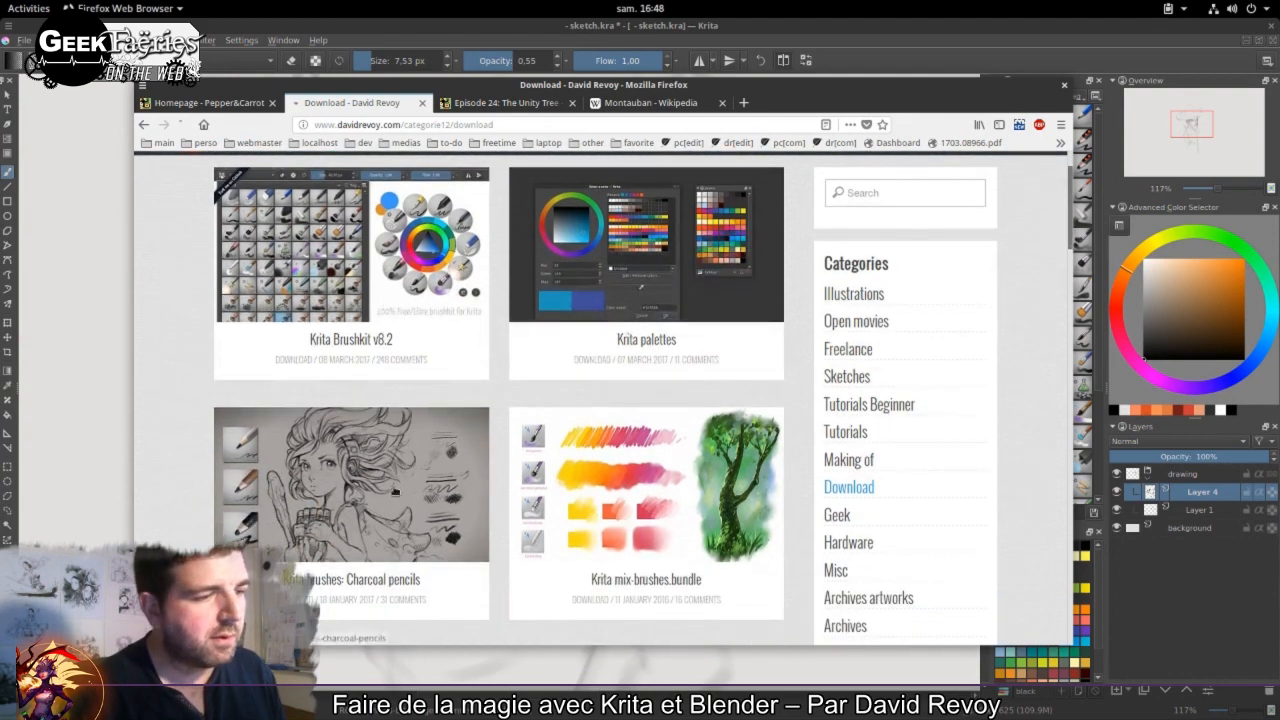
{"action": "scroll", "coordinate": [688, 484], "scroll_direction": "down", "scroll_amount": 1}
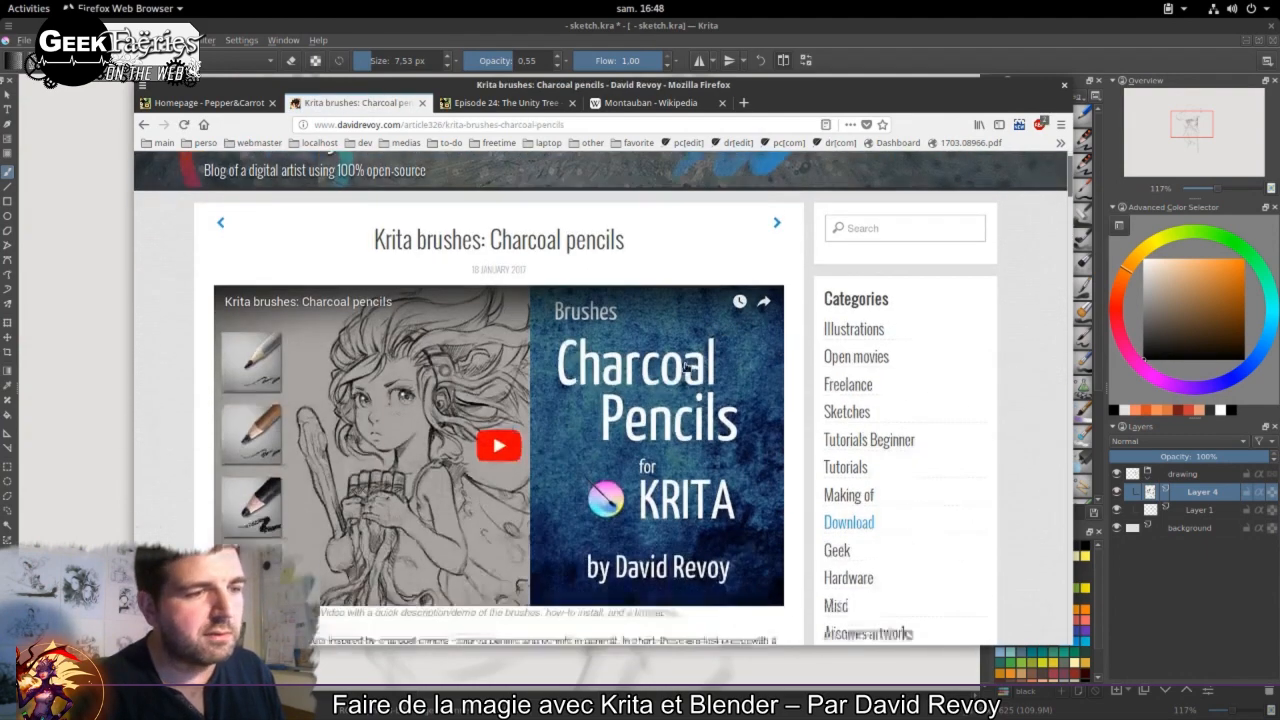
{"action": "left_click", "coordinate": [708, 566]}
{"action": "left_click", "coordinate": [725, 554]}
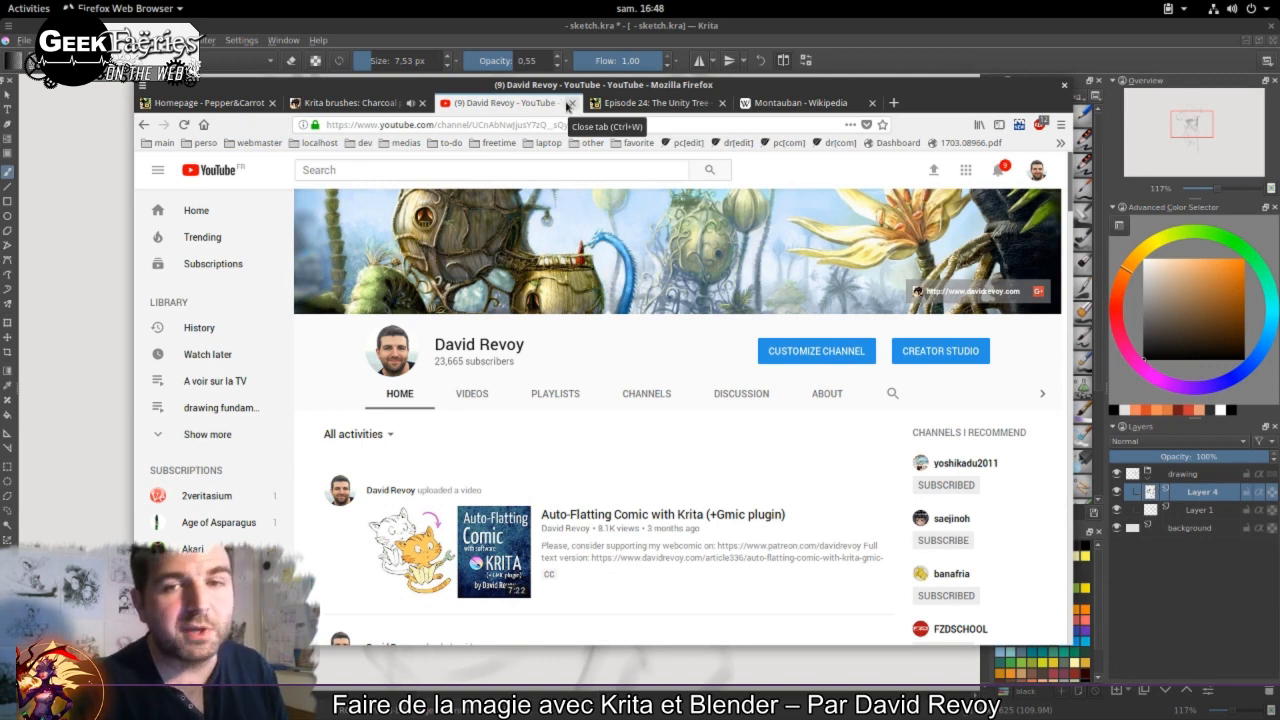
{"action": "left_click", "coordinate": [808, 32]}
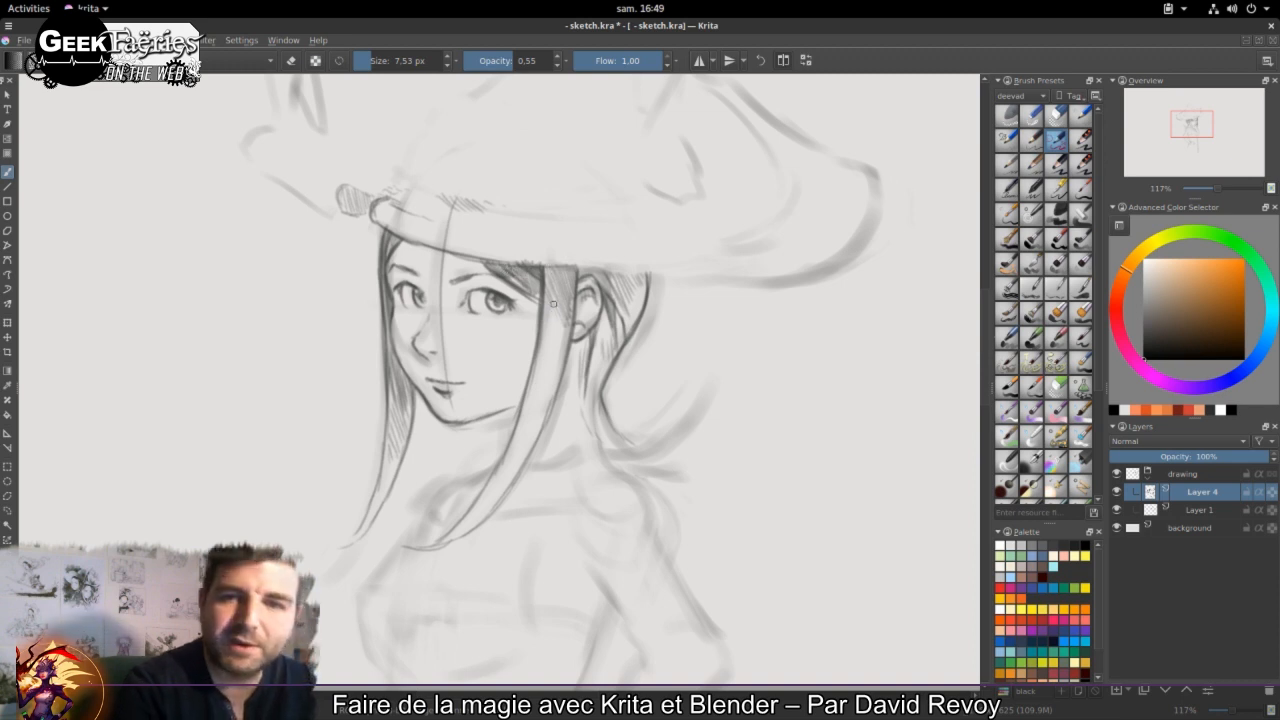
Step: Draw the hat brim's outer front edge, and add hatching to the long lock and the hair behind the ear
{"action": "mouse_move", "coordinate": [356, 212]}
{"action": "left_mouse_down"}
{"action": "mouse_move", "coordinate": [271, 161]}
{"action": "mouse_move", "coordinate": [260, 116]}
{"action": "left_mouse_up"}
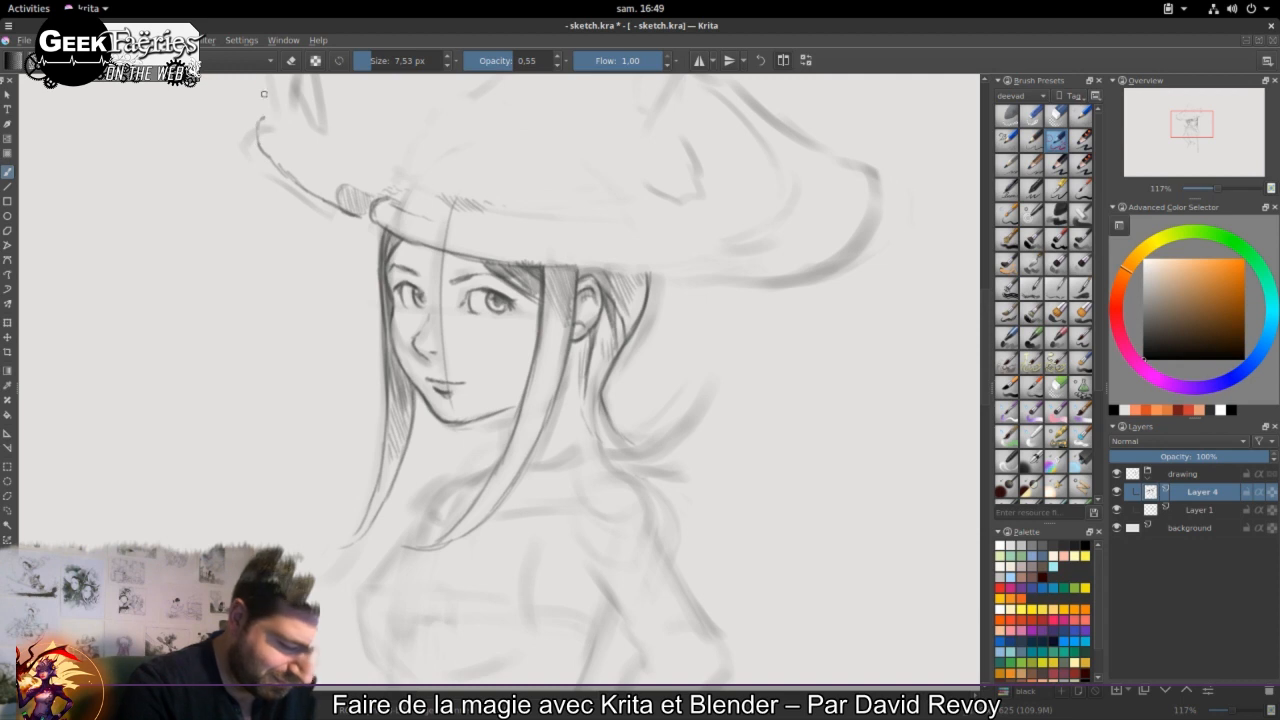
{"action": "mouse_move", "coordinate": [530, 385]}
{"action": "left_mouse_down"}
{"action": "mouse_move", "coordinate": [546, 311]}
{"action": "mouse_move", "coordinate": [558, 344]}
{"action": "mouse_move", "coordinate": [549, 296]}
{"action": "mouse_move", "coordinate": [565, 335]}
{"action": "mouse_move", "coordinate": [563, 289]}
{"action": "mouse_move", "coordinate": [569, 315]}
{"action": "mouse_move", "coordinate": [554, 272]}
{"action": "mouse_move", "coordinate": [545, 290]}
{"action": "mouse_move", "coordinate": [553, 266]}
{"action": "mouse_move", "coordinate": [561, 303]}
{"action": "mouse_move", "coordinate": [569, 270]}
{"action": "mouse_move", "coordinate": [566, 323]}
{"action": "mouse_move", "coordinate": [586, 268]}
{"action": "mouse_move", "coordinate": [643, 283]}
{"action": "left_mouse_up"}
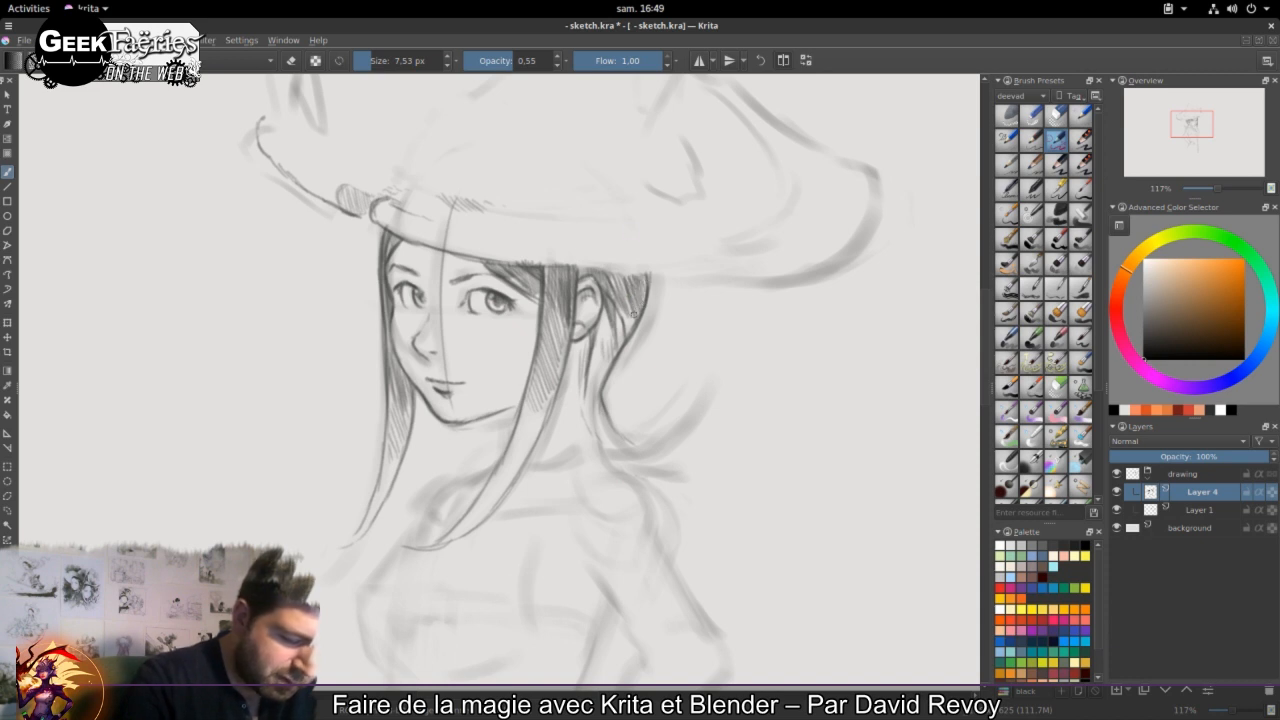
{"action": "mouse_move", "coordinate": [604, 326]}
{"action": "left_mouse_down"}
{"action": "mouse_move", "coordinate": [629, 318]}
{"action": "mouse_move", "coordinate": [595, 372]}
{"action": "left_mouse_up"}
{"action": "left_click_drag", "start_coordinate": [611, 318], "coordinate": [593, 386]}
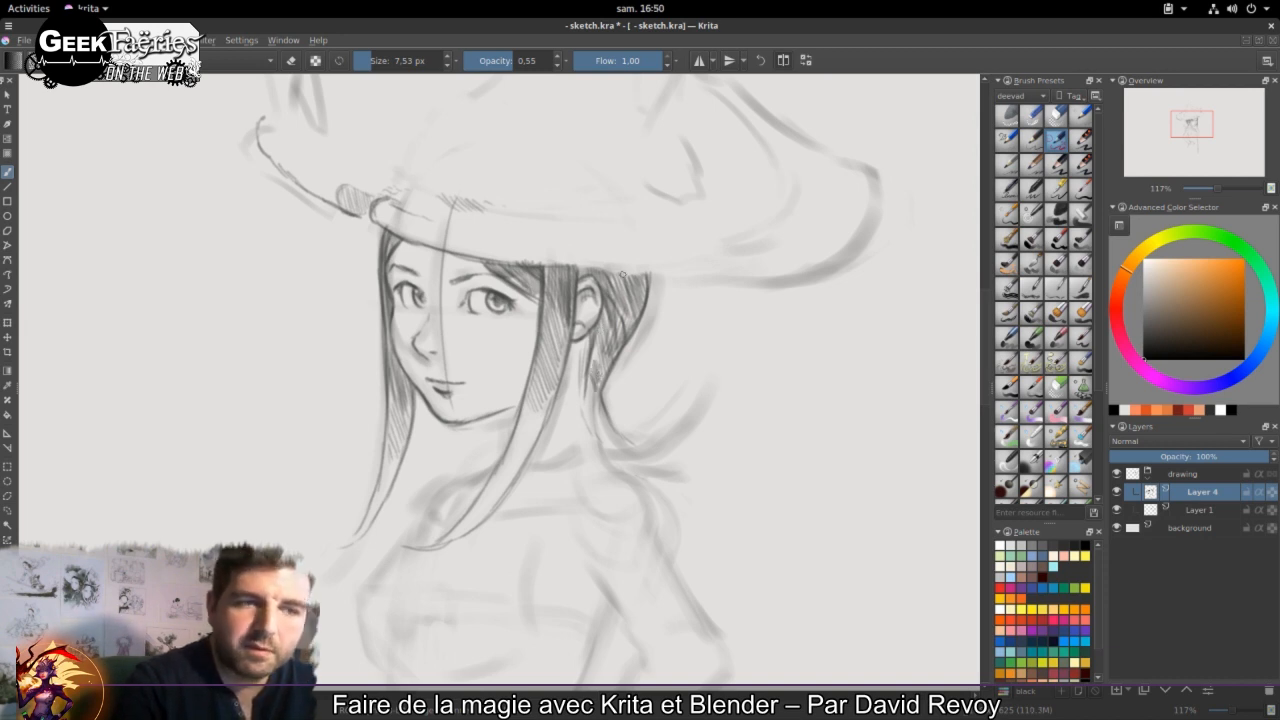
Step: Try a 28 px brush at 0.70 opacity, shading the hair down to the nape and scribbling test strokes beside the neck
{"action": "left_click", "coordinate": [1057, 263]}
{"action": "mouse_move", "coordinate": [612, 334]}
{"action": "left_mouse_down"}
{"action": "mouse_move", "coordinate": [588, 402]}
{"action": "mouse_move", "coordinate": [596, 450]}
{"action": "left_mouse_up"}
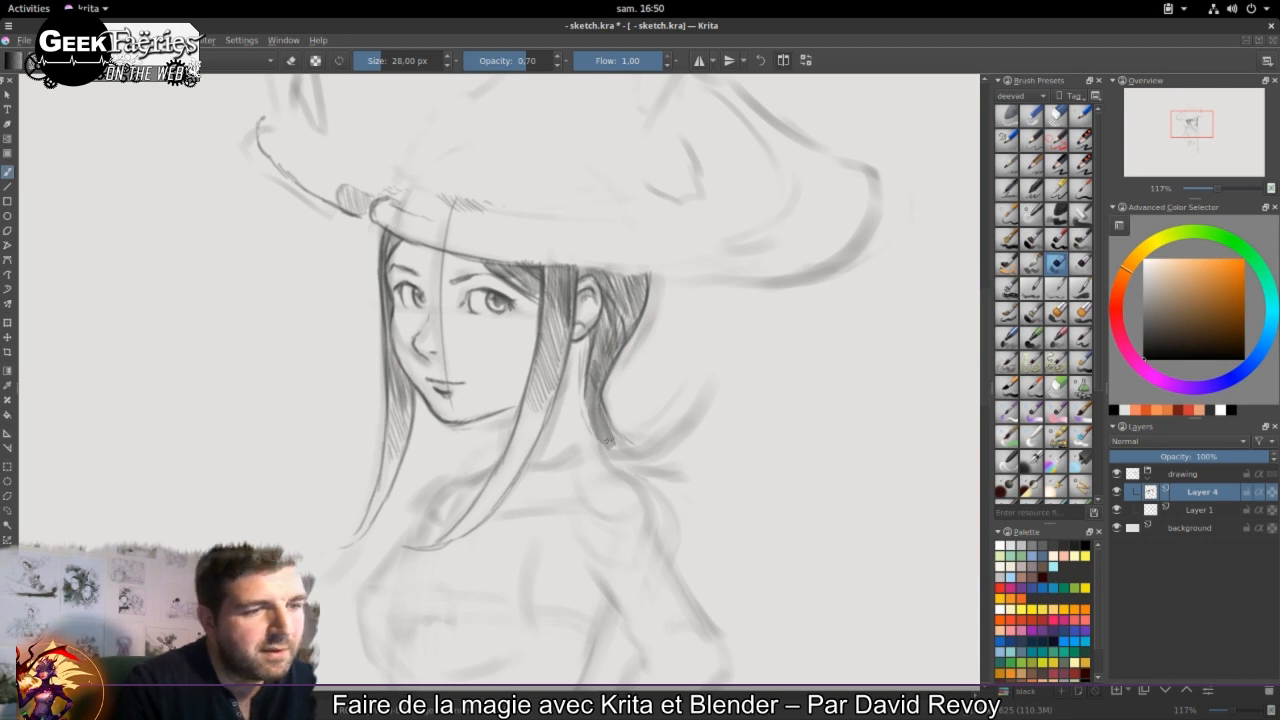
{"action": "mouse_move", "coordinate": [620, 394]}
{"action": "left_mouse_down"}
{"action": "mouse_move", "coordinate": [606, 444]}
{"action": "mouse_move", "coordinate": [647, 455]}
{"action": "left_mouse_up"}
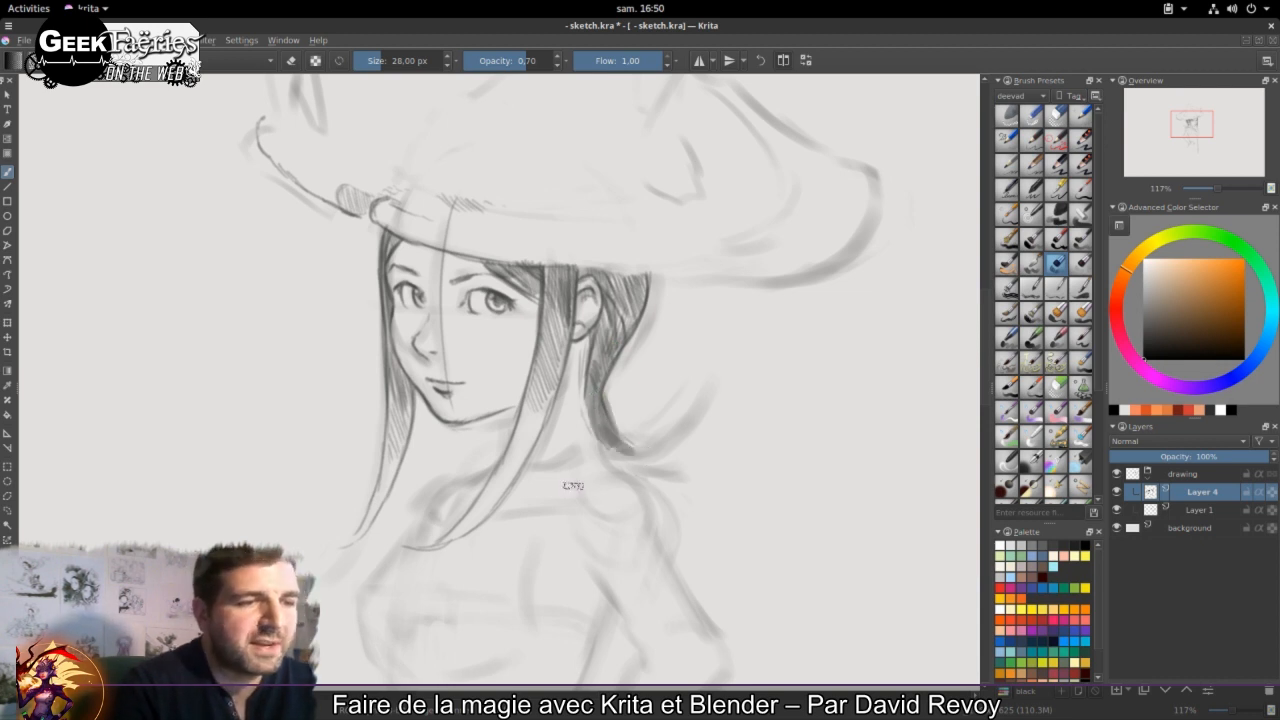
{"action": "mouse_move", "coordinate": [690, 352]}
{"action": "left_mouse_down"}
{"action": "mouse_move", "coordinate": [728, 338]}
{"action": "mouse_move", "coordinate": [741, 378]}
{"action": "mouse_move", "coordinate": [729, 385]}
{"action": "mouse_move", "coordinate": [802, 381]}
{"action": "left_mouse_up"}
{"action": "left_click", "coordinate": [766, 414]}
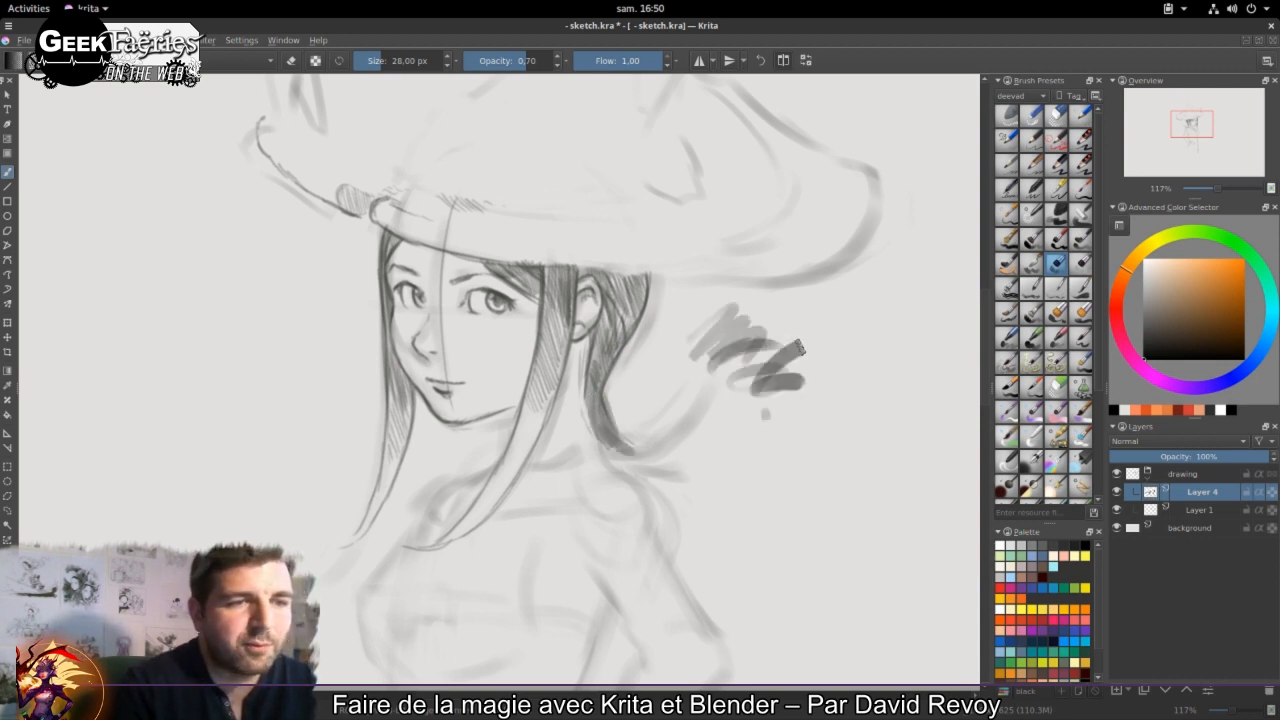
{"action": "left_click_drag", "start_coordinate": [820, 310], "coordinate": [800, 378]}
{"action": "left_click_drag", "start_coordinate": [745, 362], "coordinate": [838, 305]}
Step: Undo the broad brush's test scribbles and hair shading
{"action": "key", "text": "ctrl+z"}
{"action": "key", "text": "ctrl+z"}
{"action": "key", "text": "ctrl+z"}
{"action": "key", "text": "ctrl+z"}
{"action": "key", "text": "ctrl+z"}
{"action": "key", "text": "ctrl+z"}
{"action": "key", "text": "ctrl+z"}
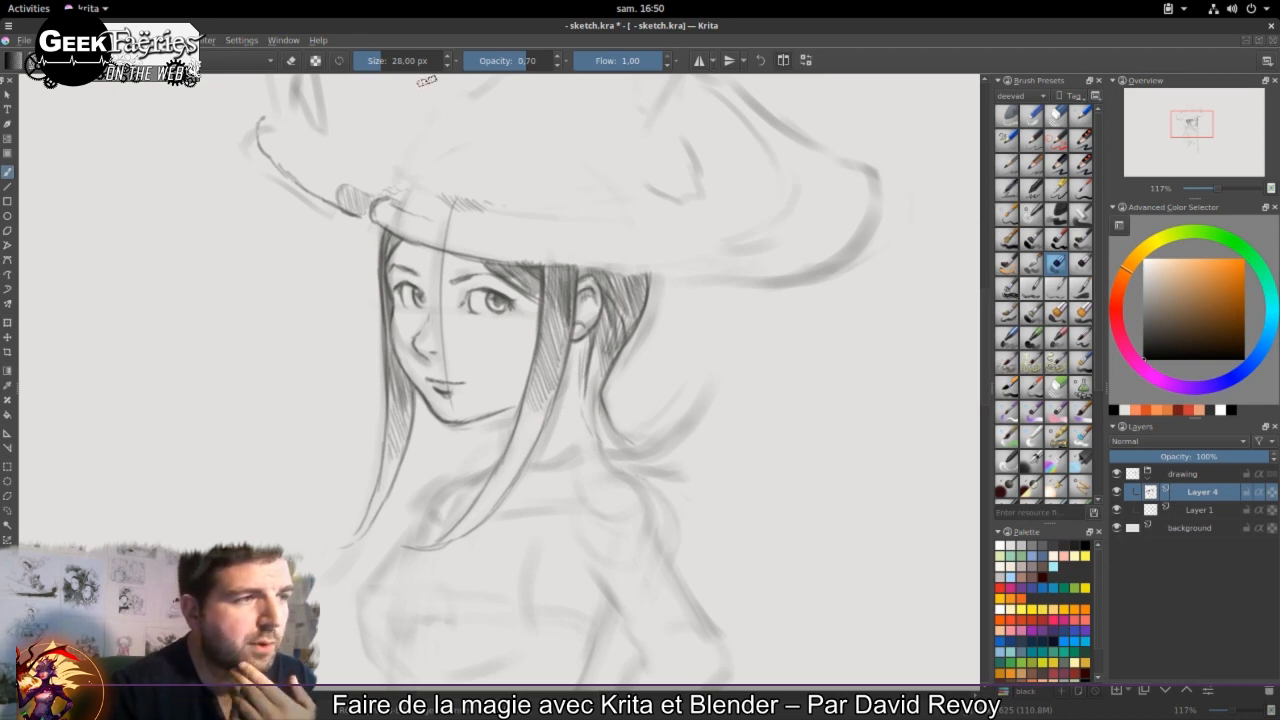
Step: Apply G'MIC's Photocomix smoothing filter to the line layer with the sharpness set to 0.21
{"action": "left_click", "coordinate": [211, 41]}
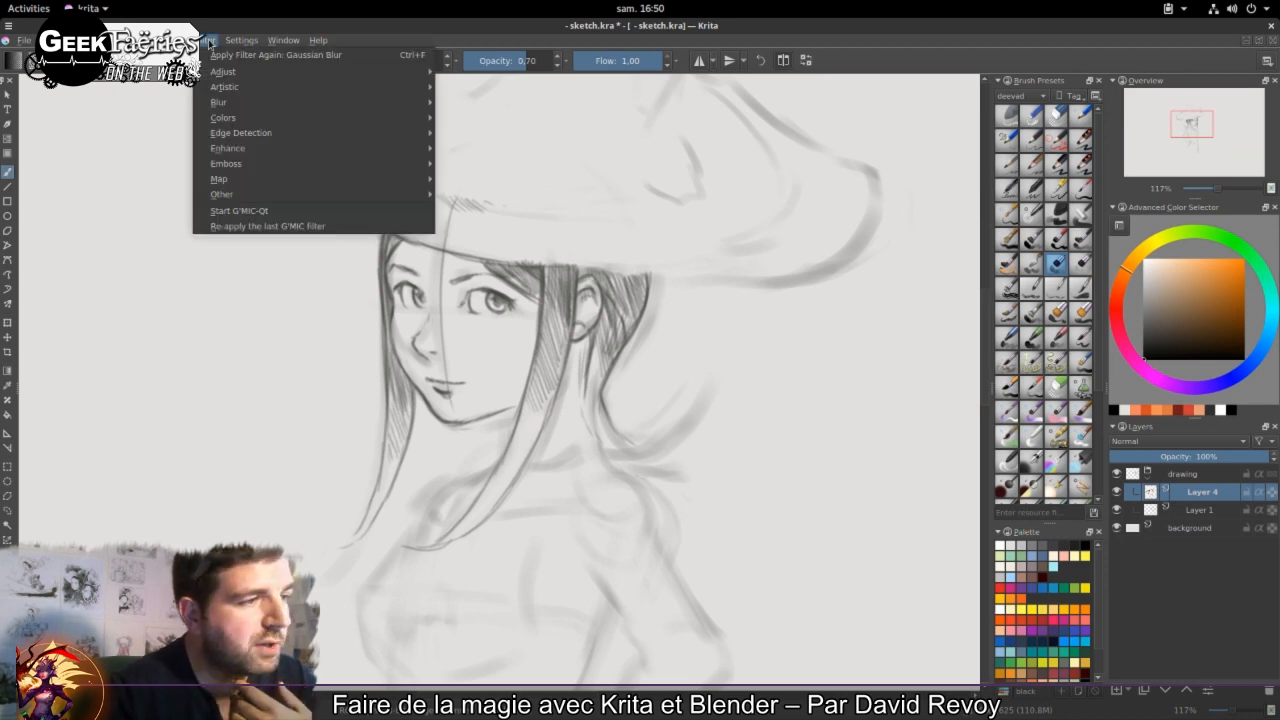
{"action": "left_click", "coordinate": [238, 210]}
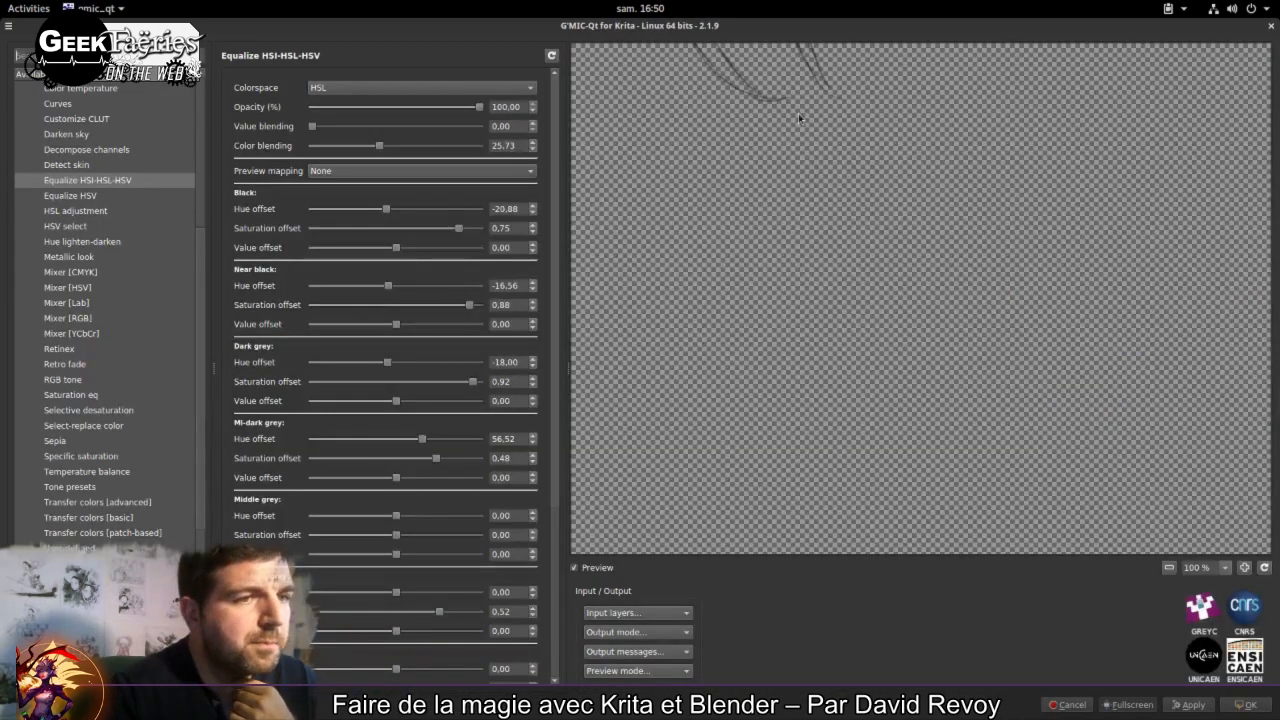
{"action": "left_click_drag", "start_coordinate": [798, 118], "coordinate": [891, 292]}
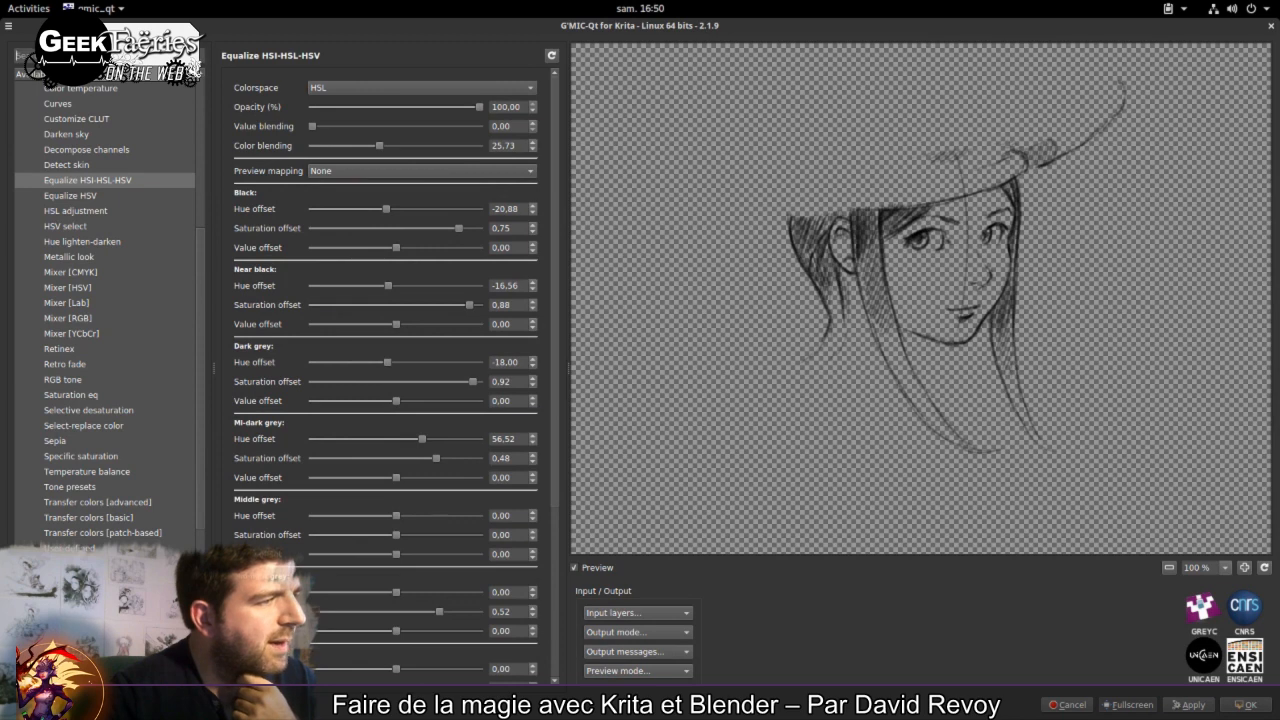
{"action": "type", "text": "pho"}
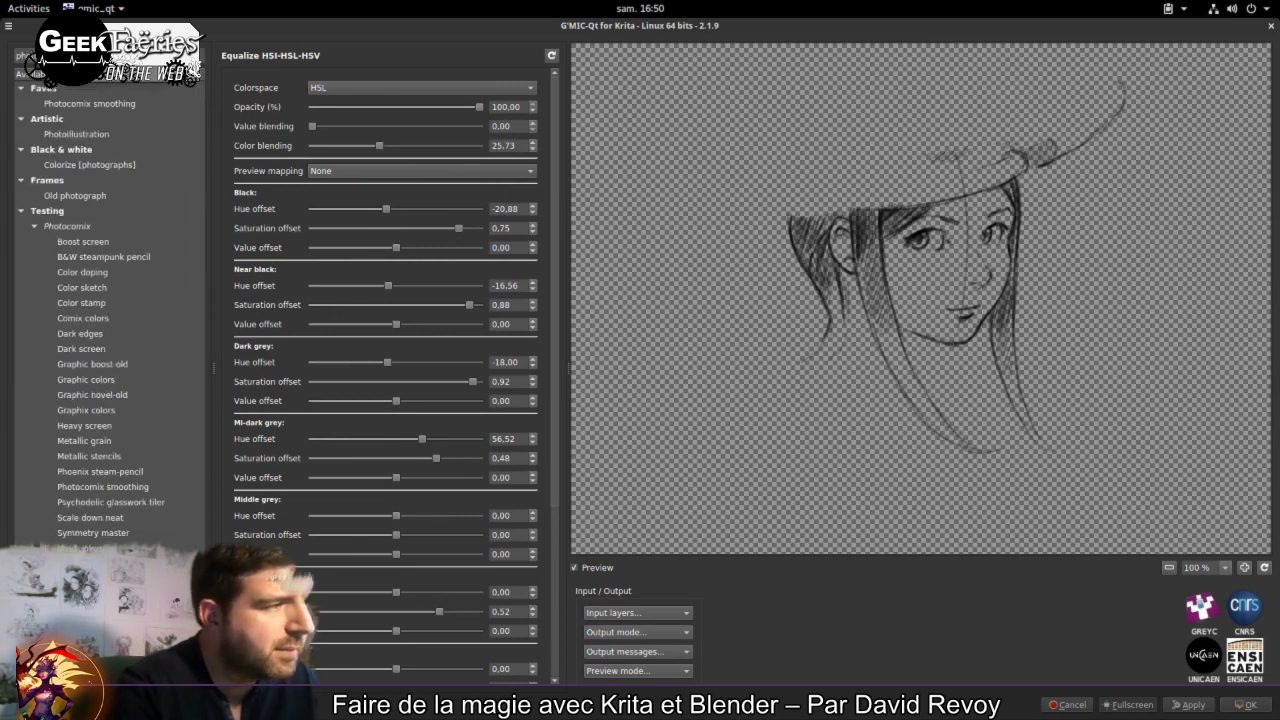
{"action": "left_click", "coordinate": [68, 228]}
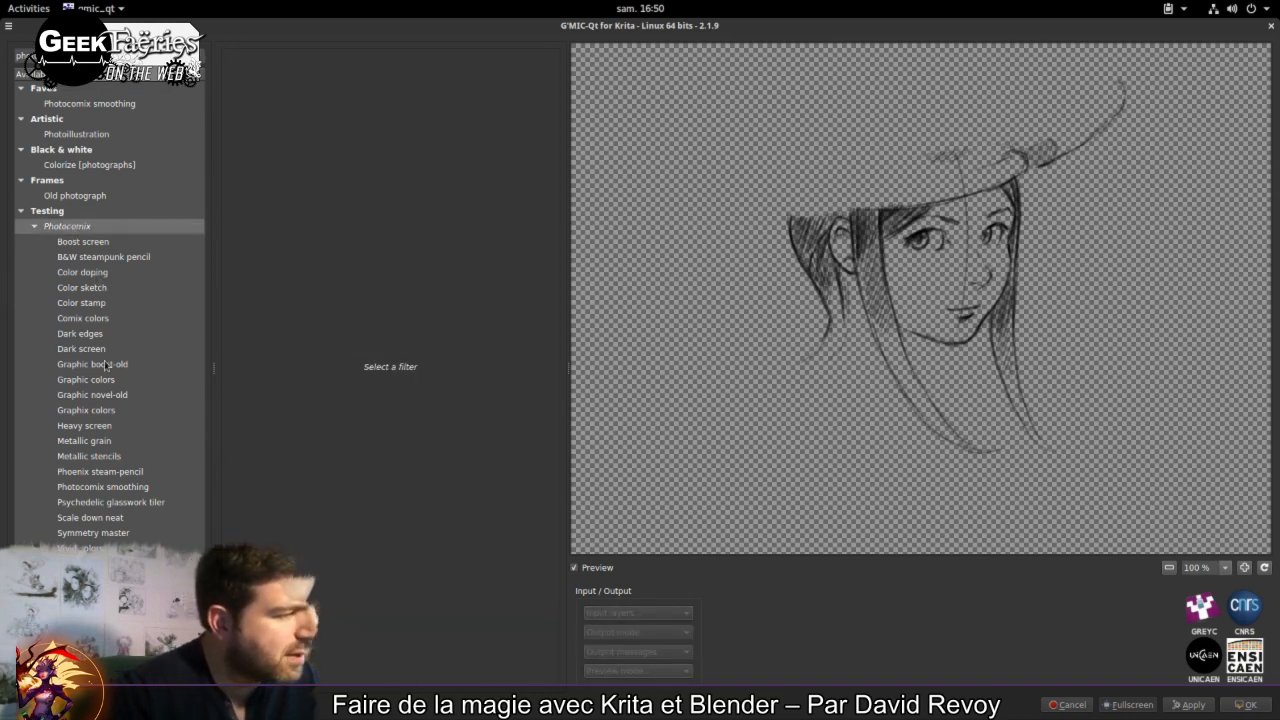
{"action": "left_click", "coordinate": [119, 484]}
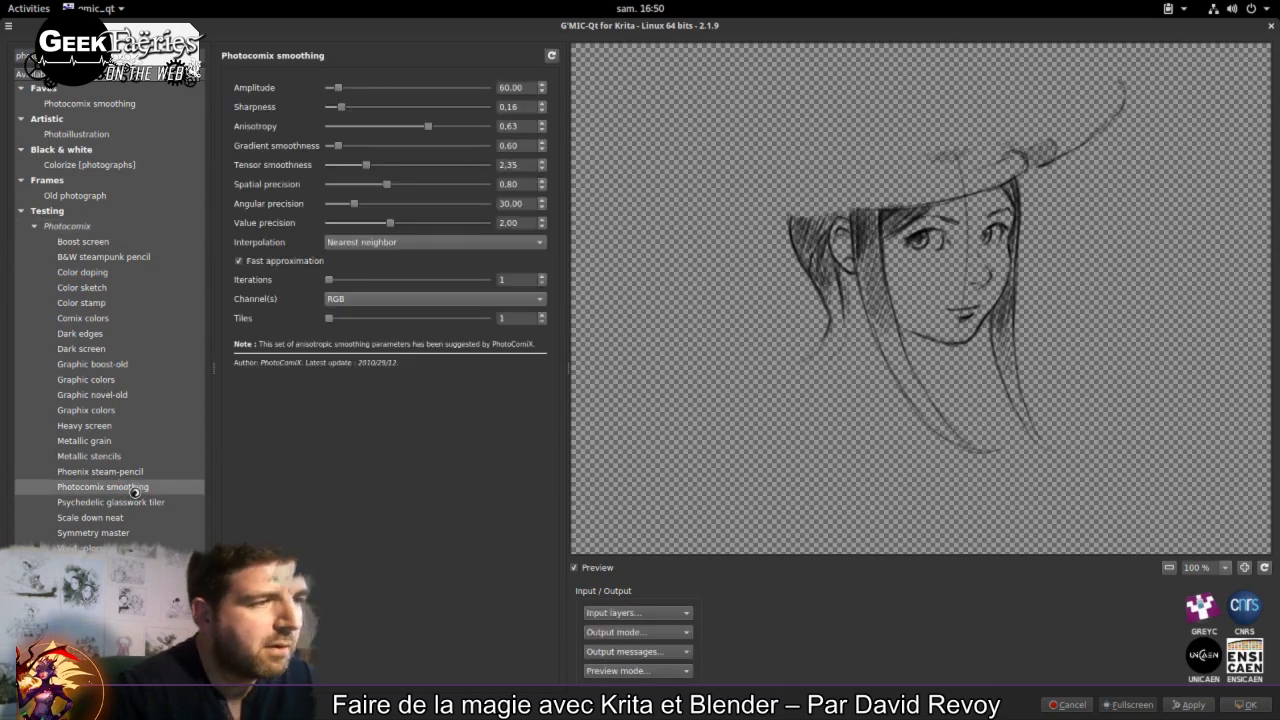
{"action": "left_click_drag", "start_coordinate": [898, 173], "coordinate": [890, 335]}
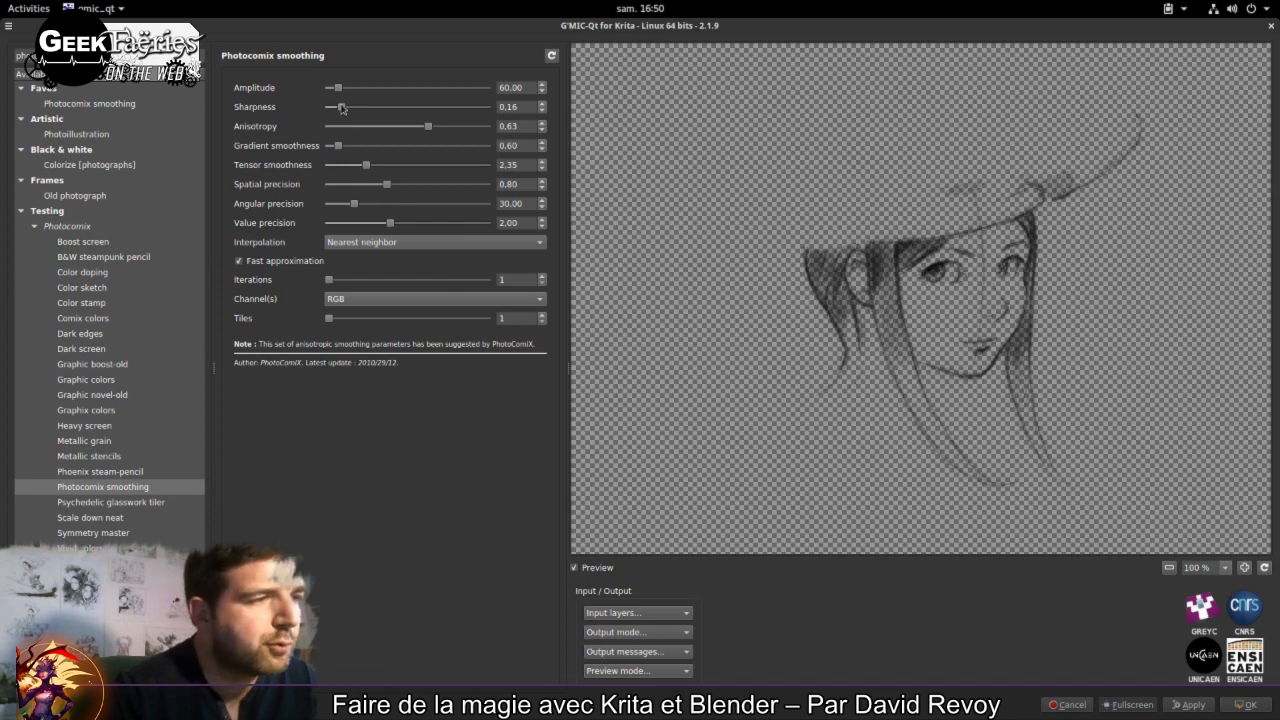
{"action": "left_click_drag", "start_coordinate": [341, 115], "coordinate": [346, 112]}
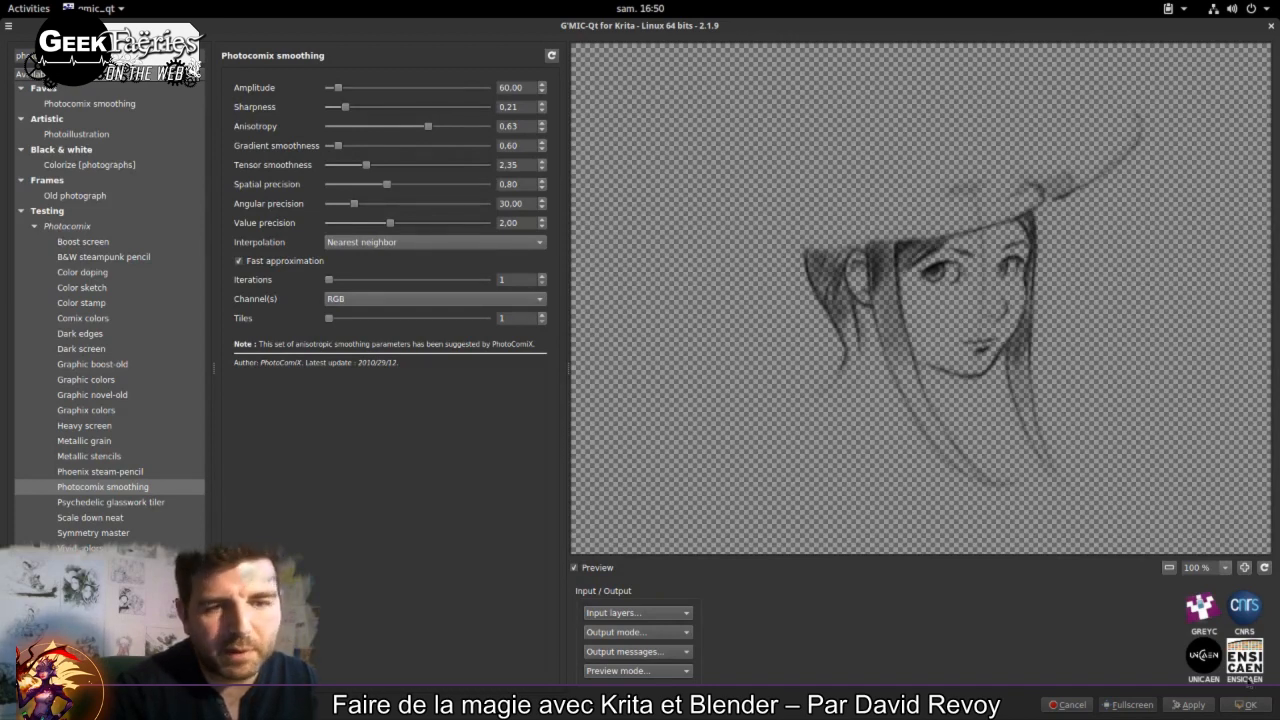
{"action": "left_click", "coordinate": [1251, 704]}
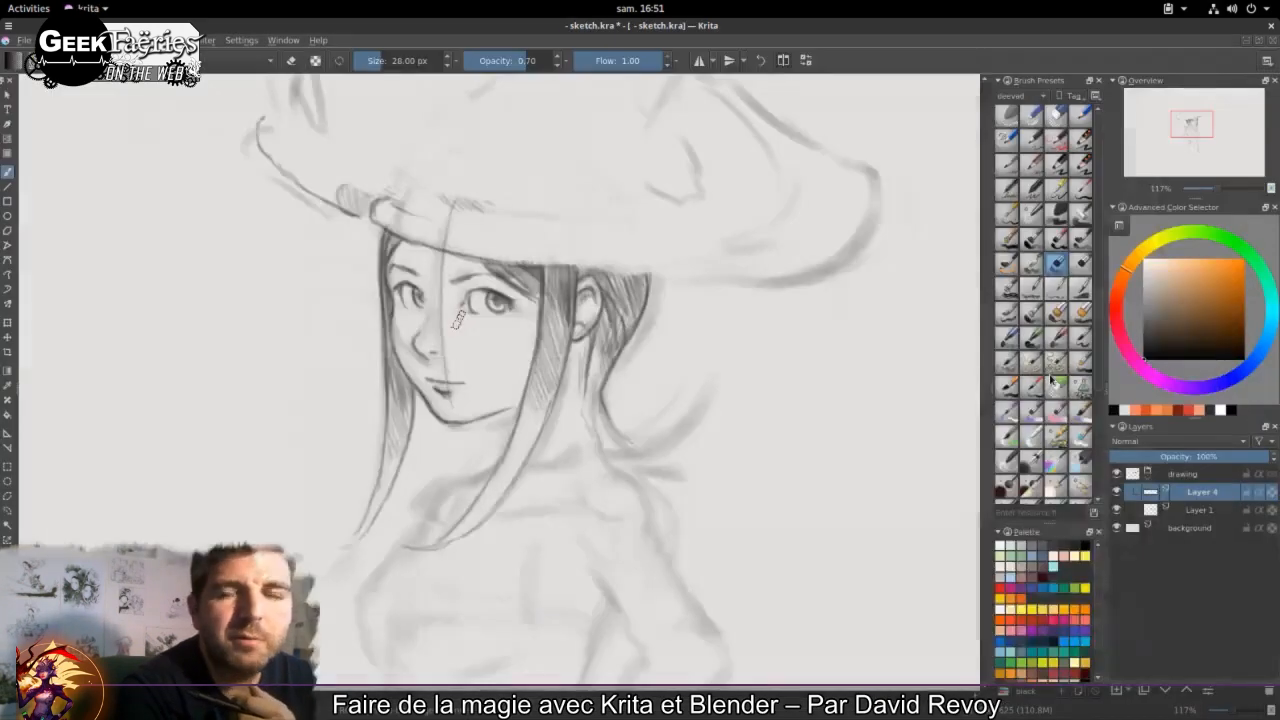
{"action": "key", "text": "Escape"}
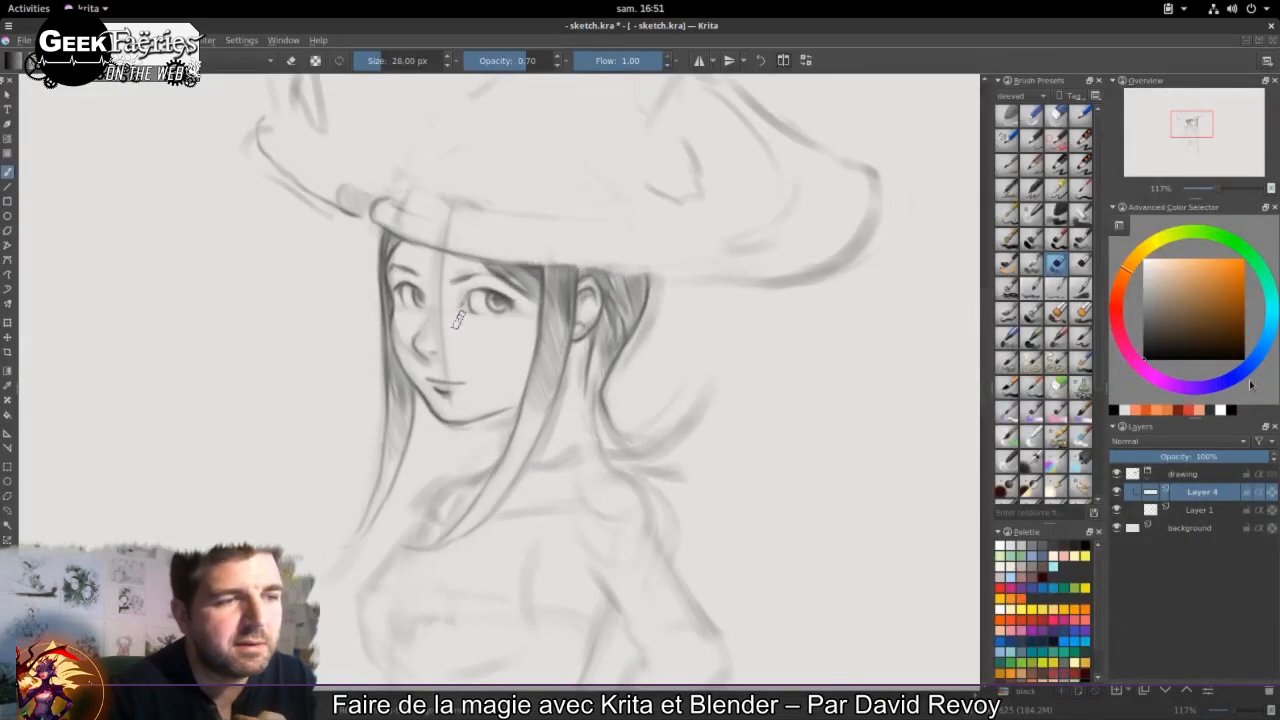
Step: Examine the smoothed lines on the face and hair close up, and undo the smoothing
{"action": "scroll", "coordinate": [501, 338], "scroll_direction": "up", "scroll_amount": 3}
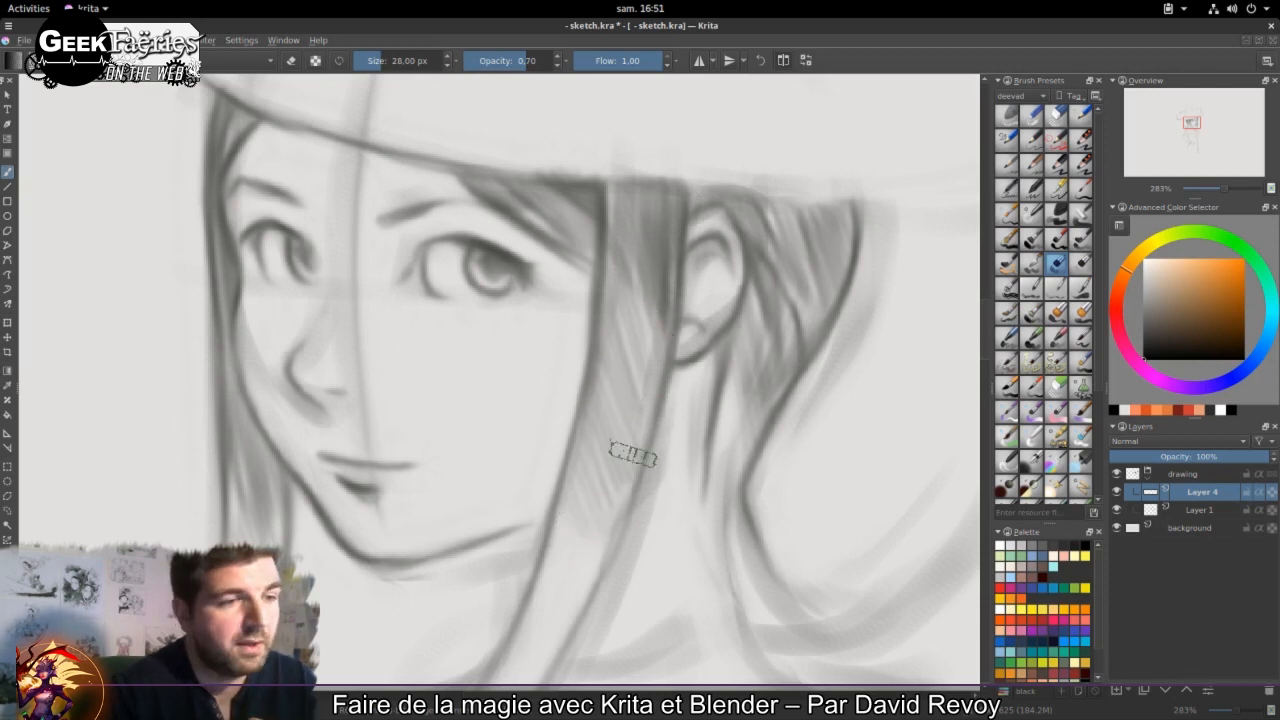
{"action": "key", "text": "5"}
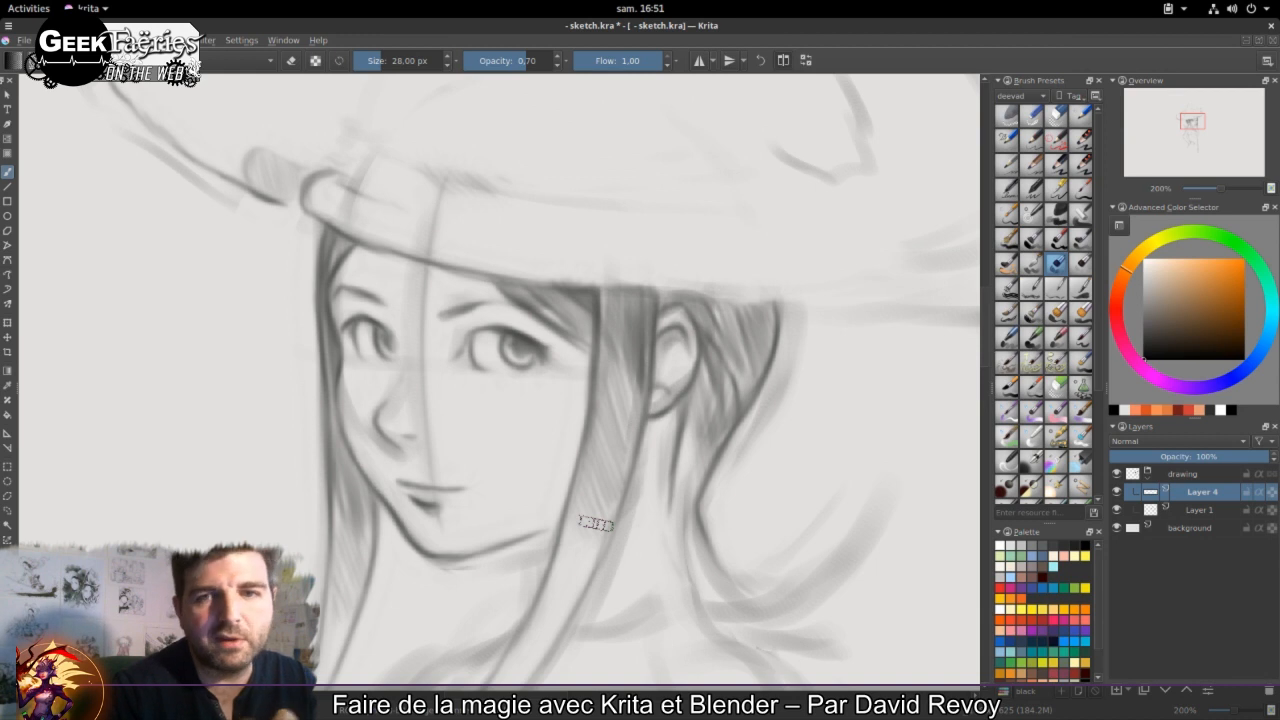
{"action": "key", "text": "minus"}
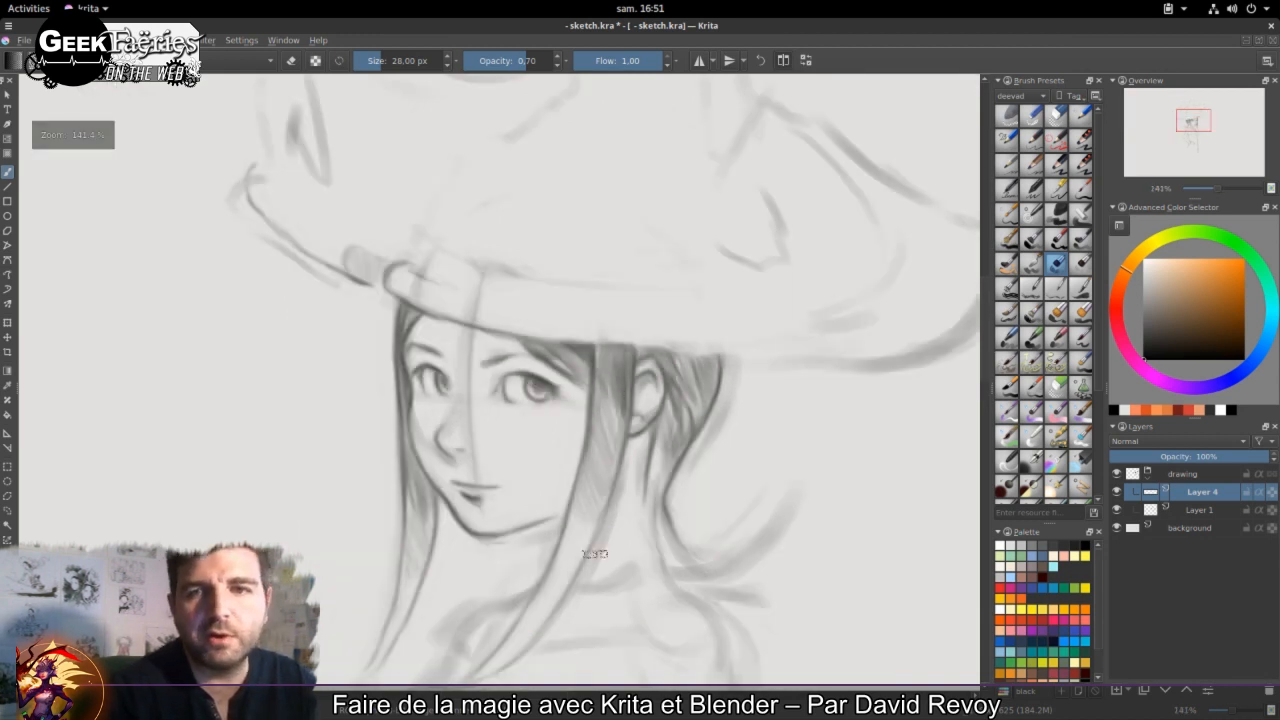
{"action": "key", "text": "minus"}
{"action": "left_click_drag", "start_coordinate": [537, 476], "coordinate": [528, 462]}
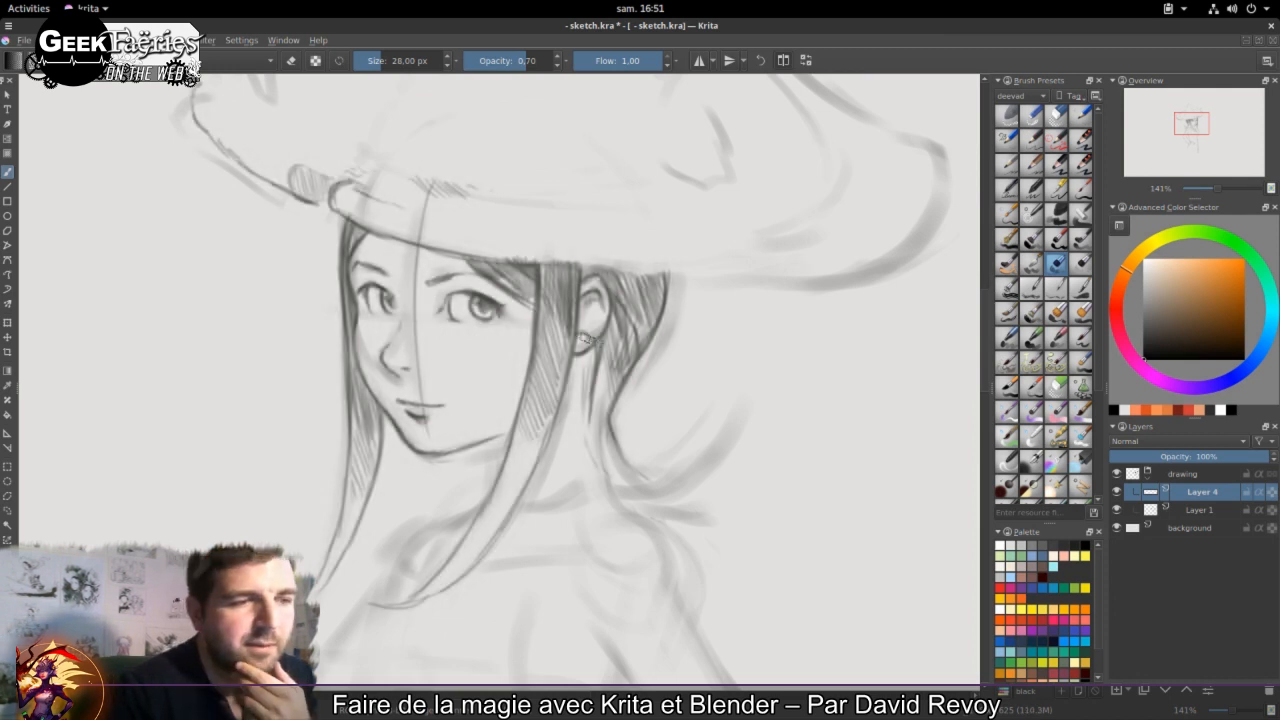
Step: Hatch the hair shadow beneath the ear along the neck with a 10 px brush at 0.55 opacity
{"action": "left_click", "coordinate": [1055, 140]}
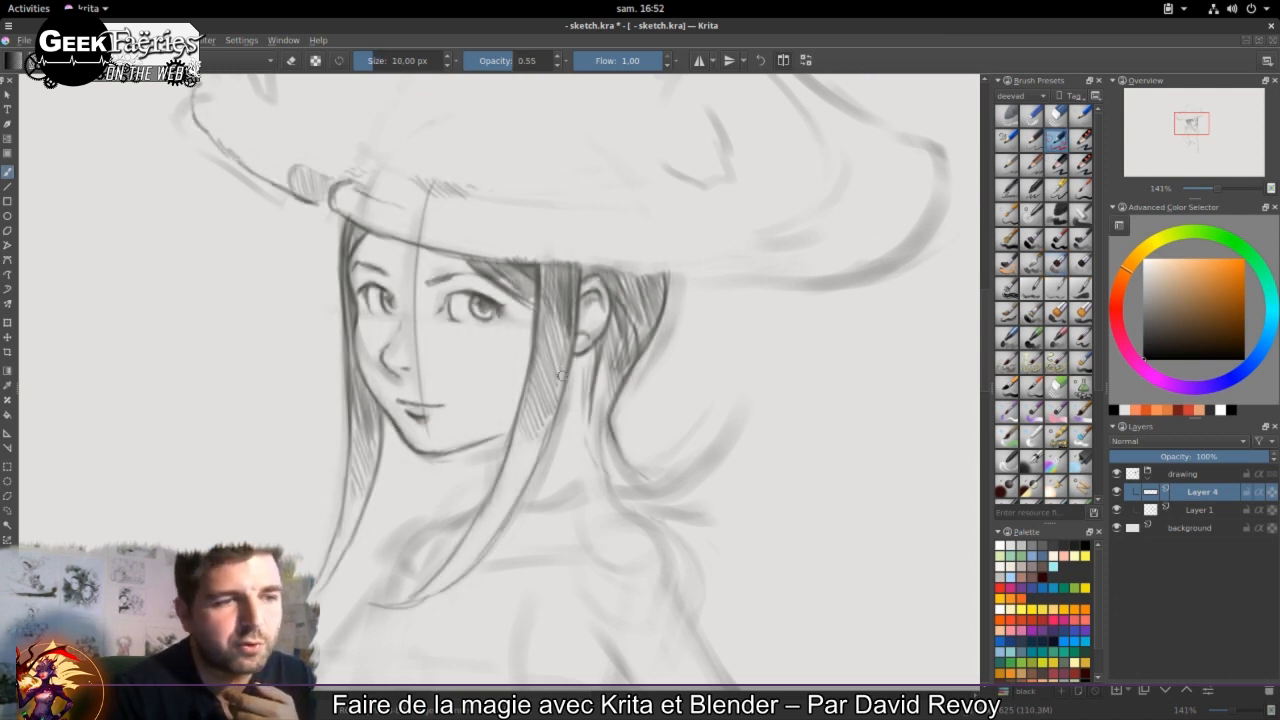
{"action": "mouse_move", "coordinate": [575, 374]}
{"action": "left_mouse_down"}
{"action": "mouse_move", "coordinate": [591, 369]}
{"action": "mouse_move", "coordinate": [580, 355]}
{"action": "mouse_move", "coordinate": [582, 415]}
{"action": "mouse_move", "coordinate": [576, 399]}
{"action": "mouse_move", "coordinate": [581, 422]}
{"action": "mouse_move", "coordinate": [580, 384]}
{"action": "mouse_move", "coordinate": [592, 424]}
{"action": "left_mouse_up"}
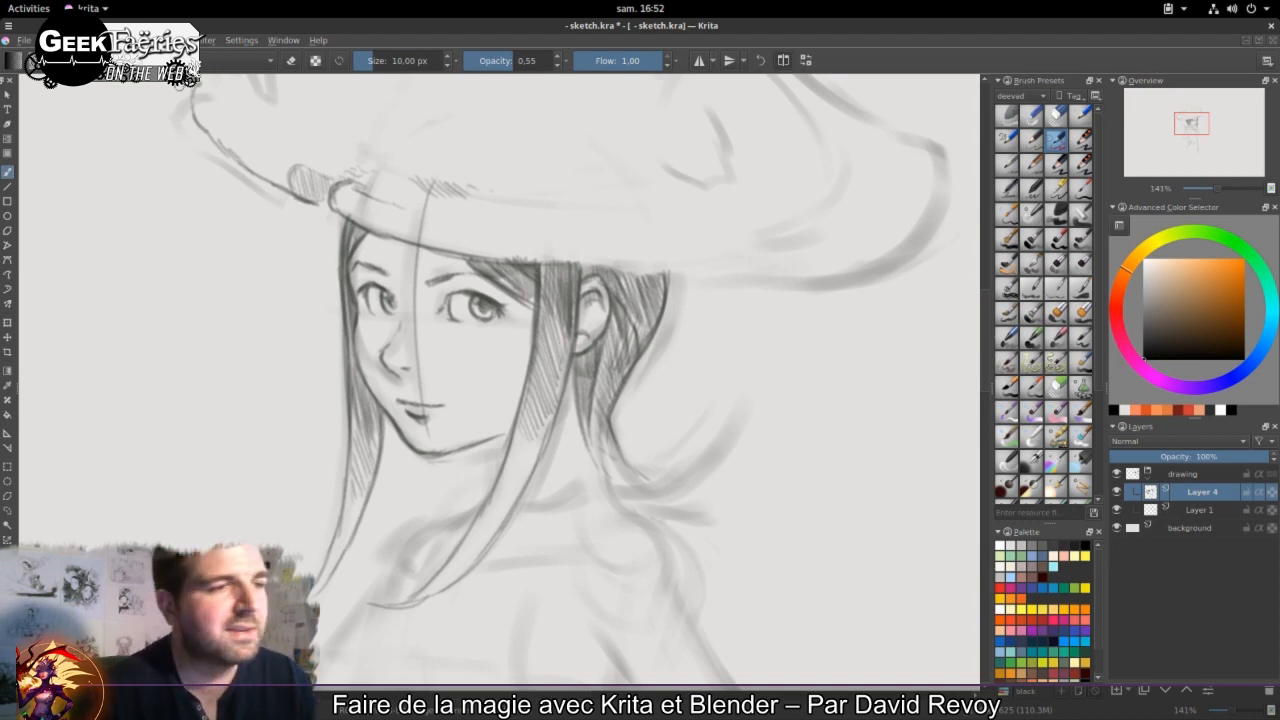
Step: Switch to Firefox, search the web for contributopia and open the Accueil · Contributopia result
{"action": "key", "text": "super"}
{"action": "left_click", "coordinate": [520, 262]}
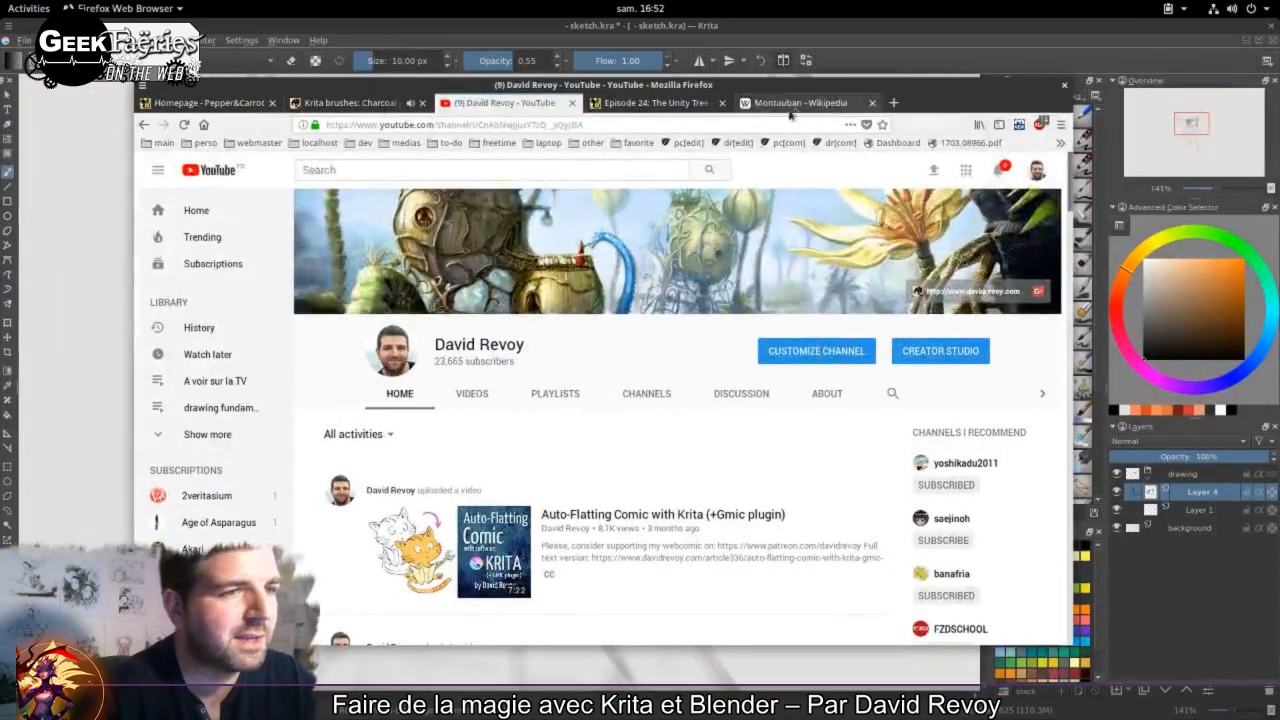
{"action": "left_click", "coordinate": [791, 109]}
{"action": "left_click", "coordinate": [545, 124]}
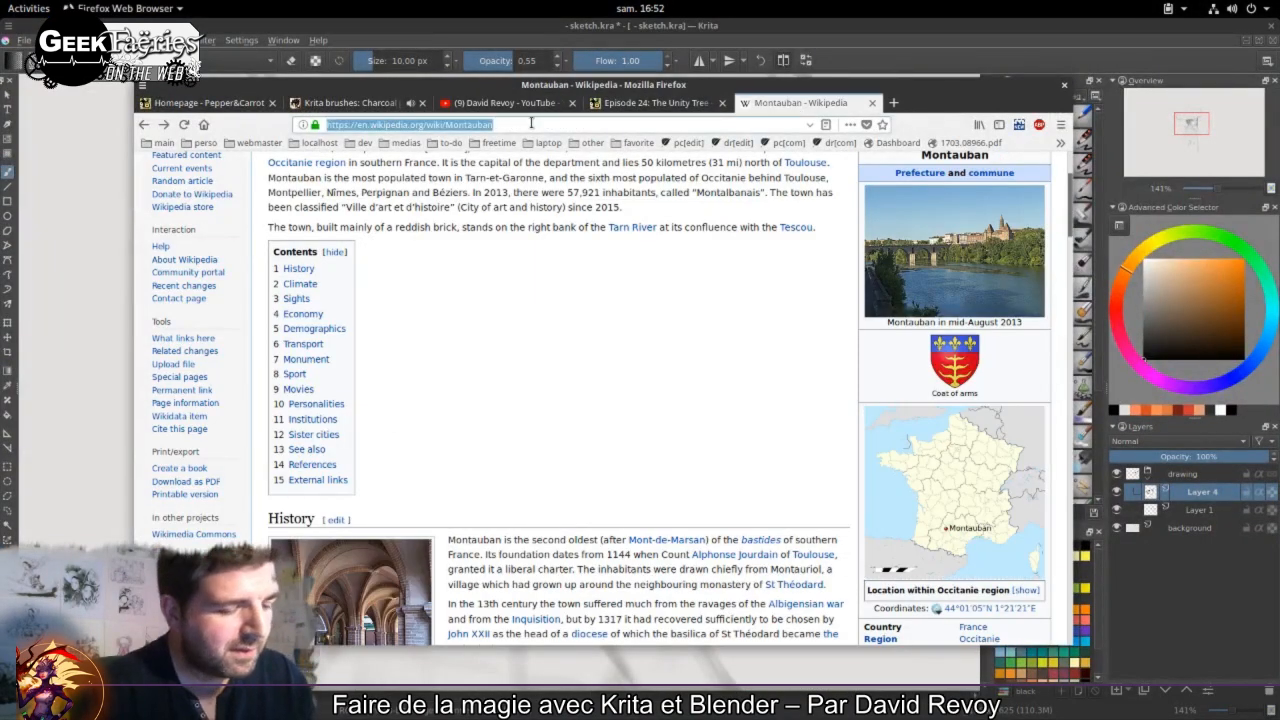
{"action": "type", "text": "contributo"}
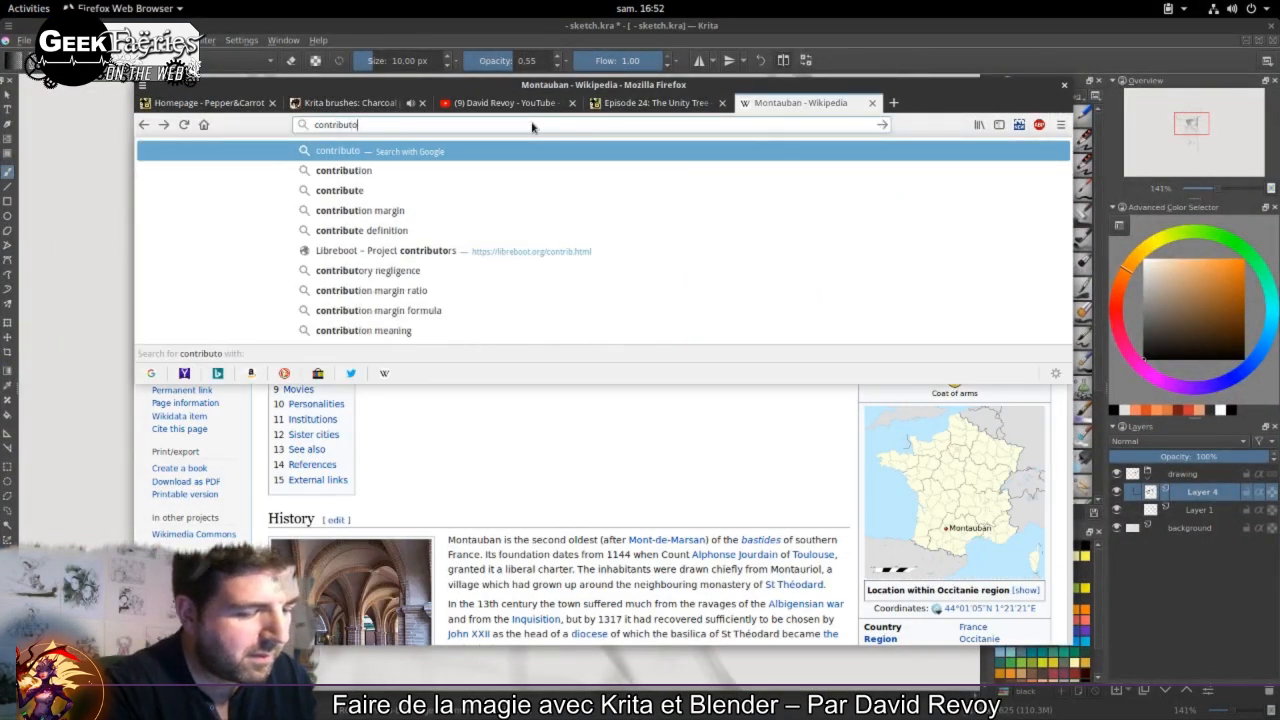
{"action": "type", "text": "pia"}
{"action": "key", "text": "Return"}
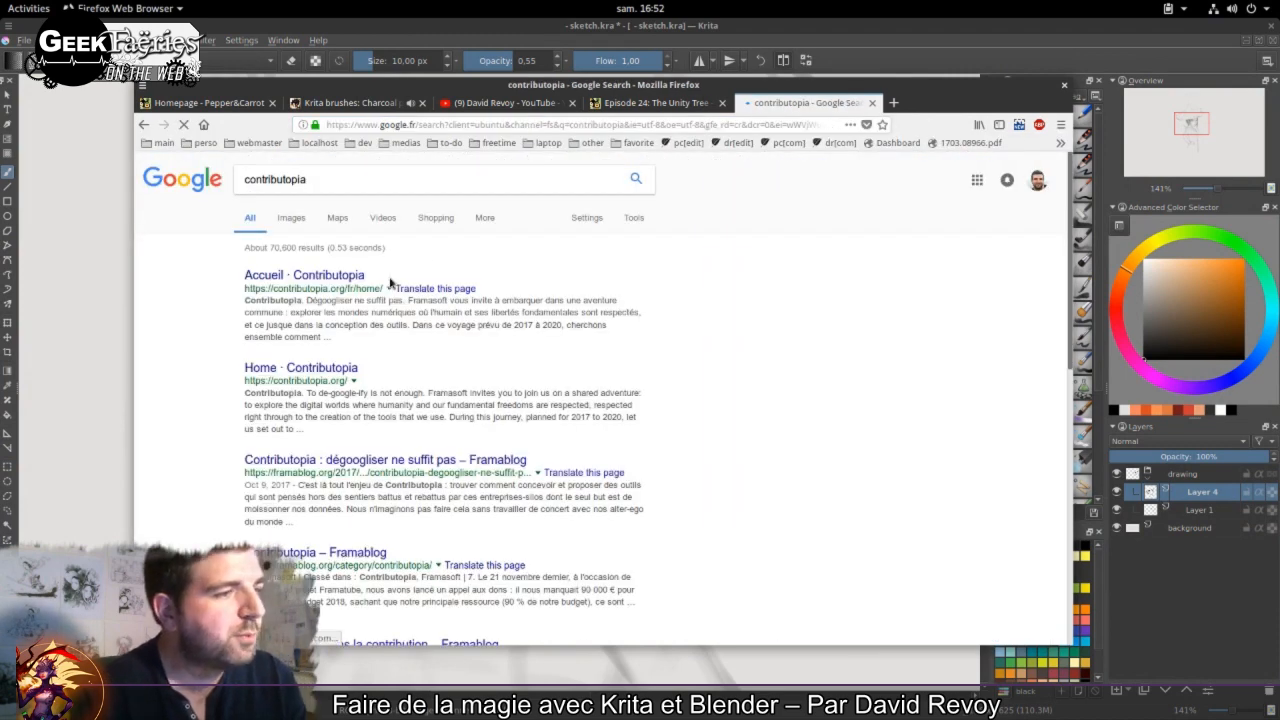
{"action": "left_click", "coordinate": [339, 281]}
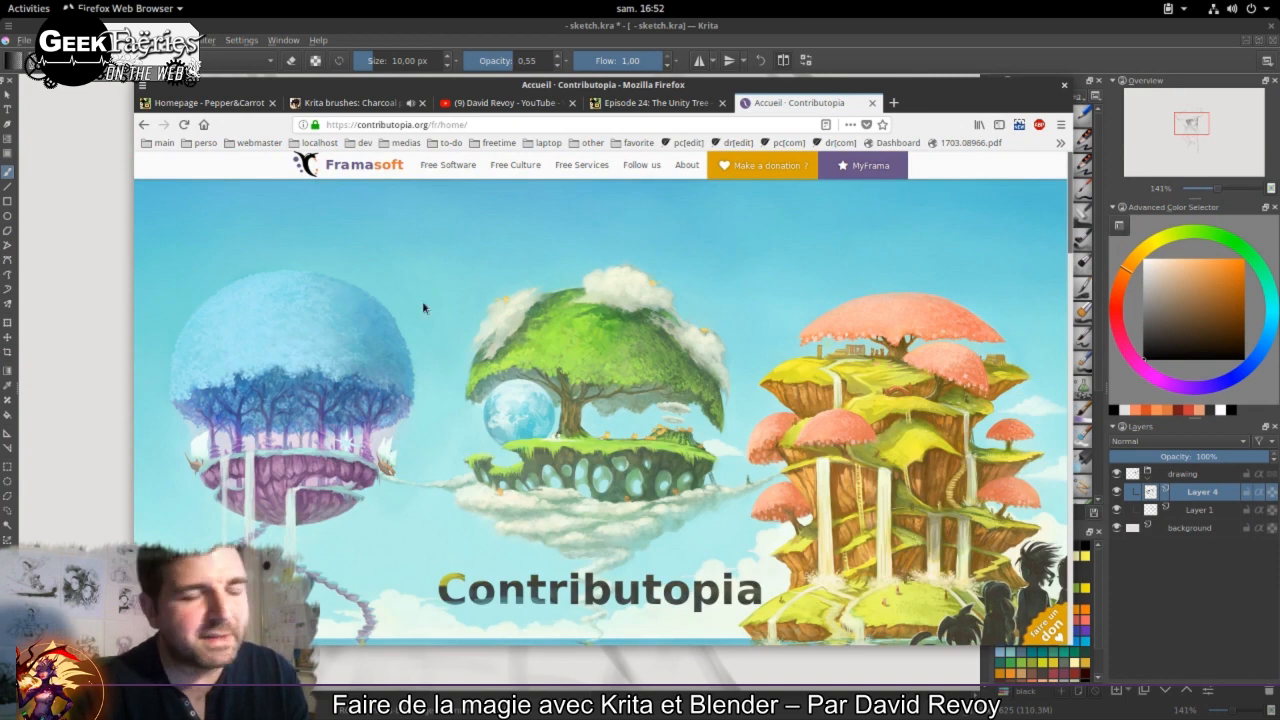
Step: Look through the Contributopia home page and open the Transmettre les savoir-faire world to view its illustrations and text
{"action": "scroll", "coordinate": [531, 317], "scroll_direction": "down", "scroll_amount": 1}
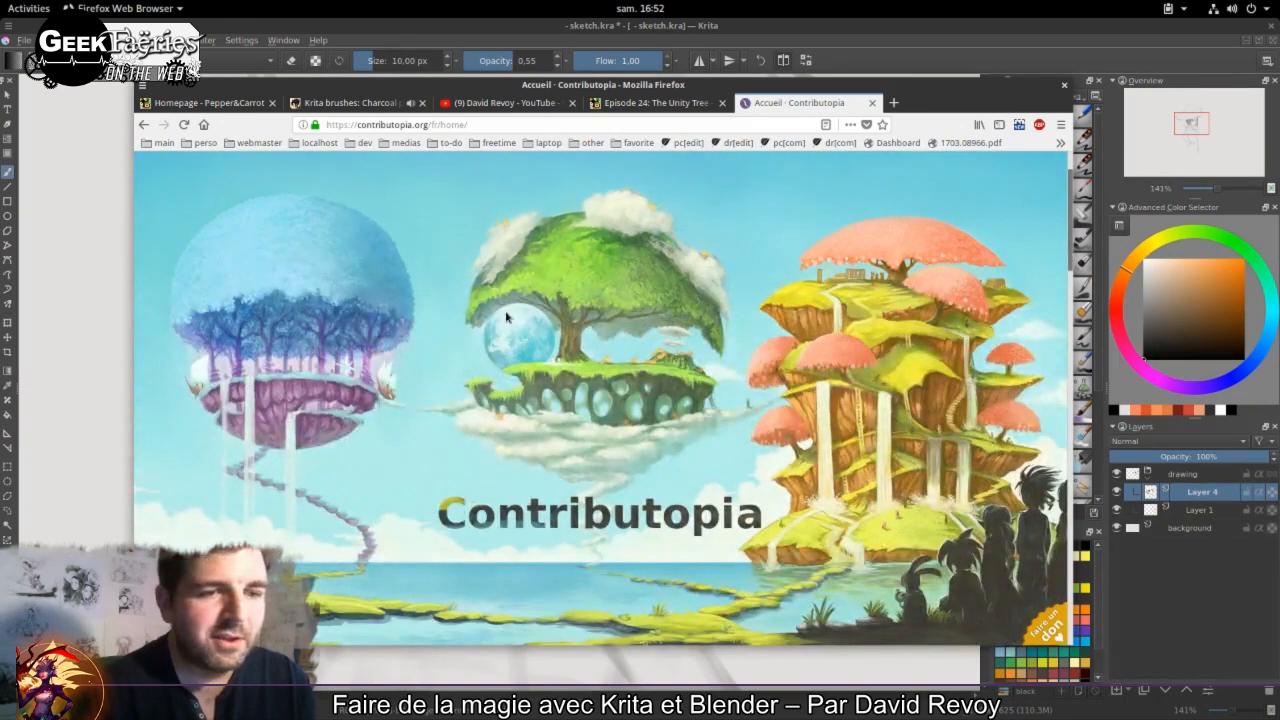
{"action": "scroll", "coordinate": [506, 317], "scroll_direction": "down", "scroll_amount": 1}
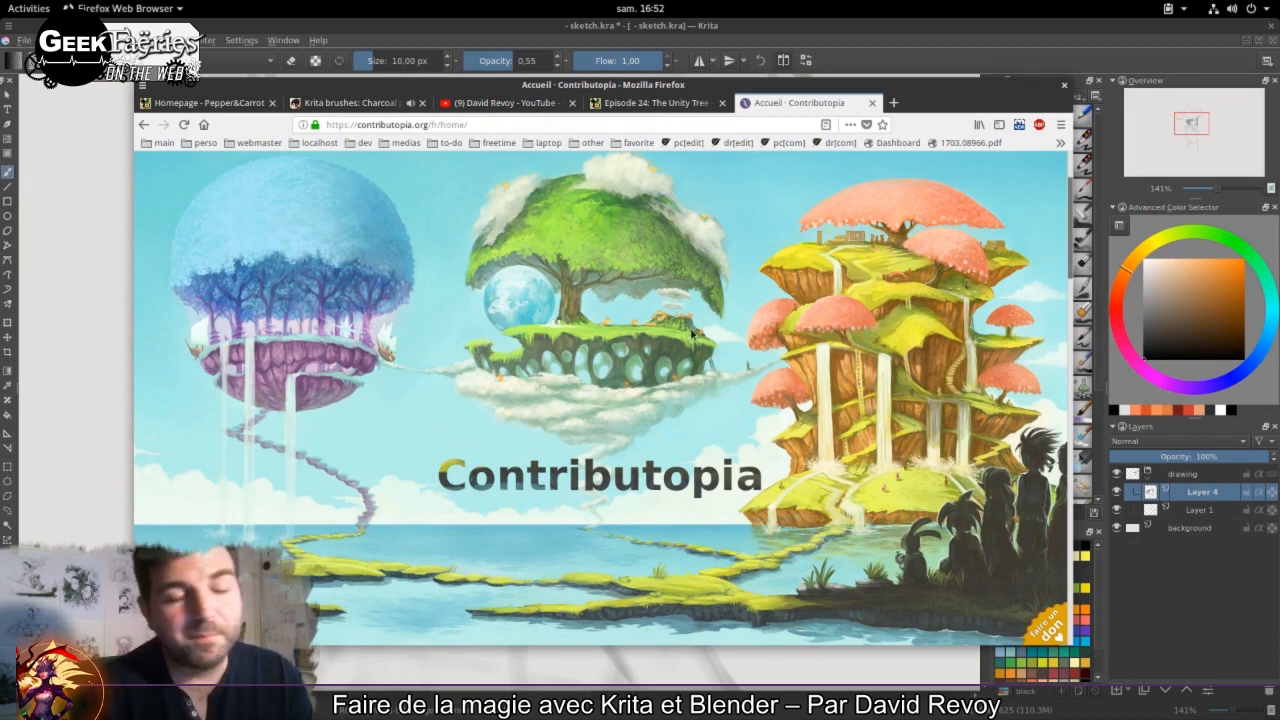
{"action": "scroll", "coordinate": [905, 343], "scroll_direction": "down", "scroll_amount": 10}
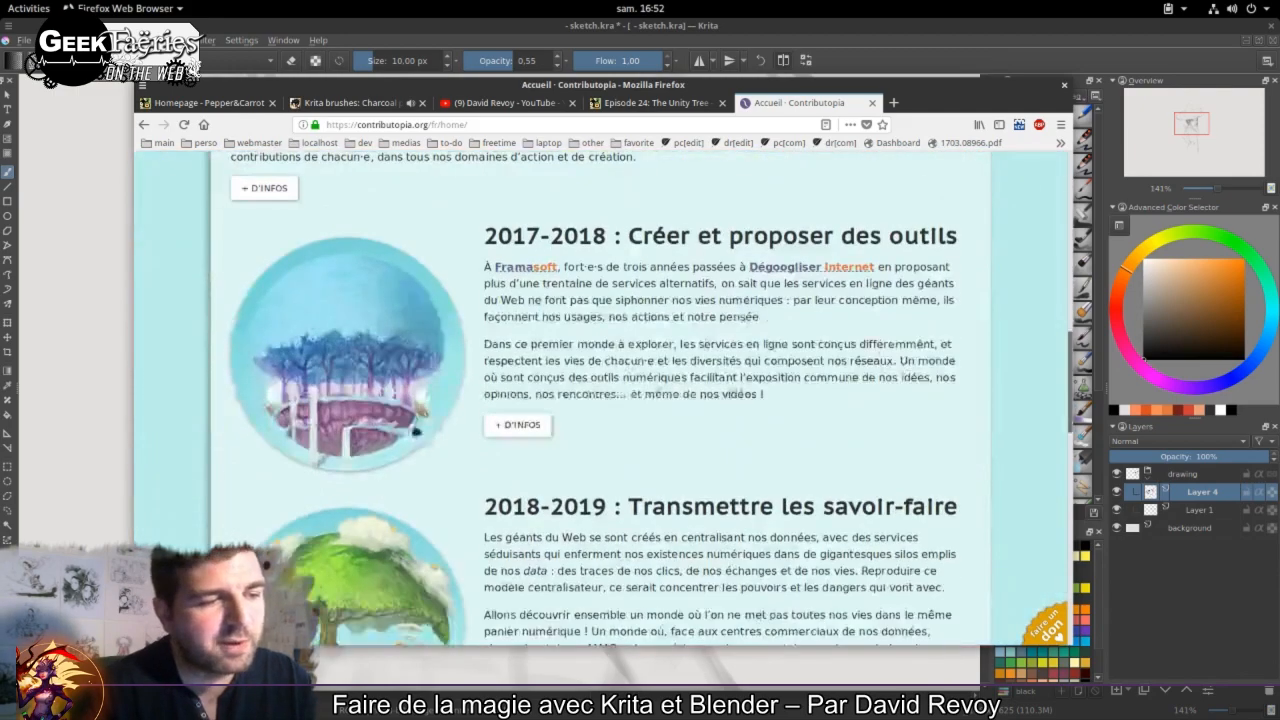
{"action": "scroll", "coordinate": [376, 558], "scroll_direction": "down", "scroll_amount": 3}
{"action": "left_click", "coordinate": [373, 457]}
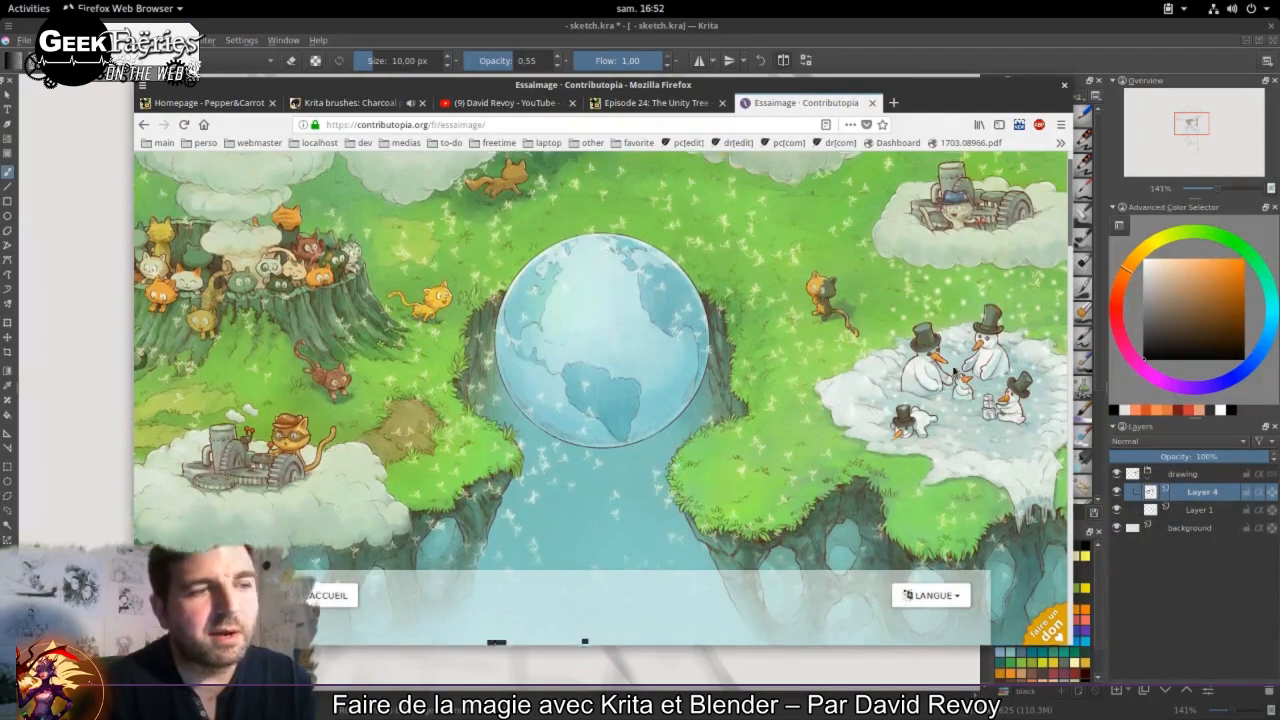
{"action": "scroll", "coordinate": [955, 372], "scroll_direction": "down", "scroll_amount": 5}
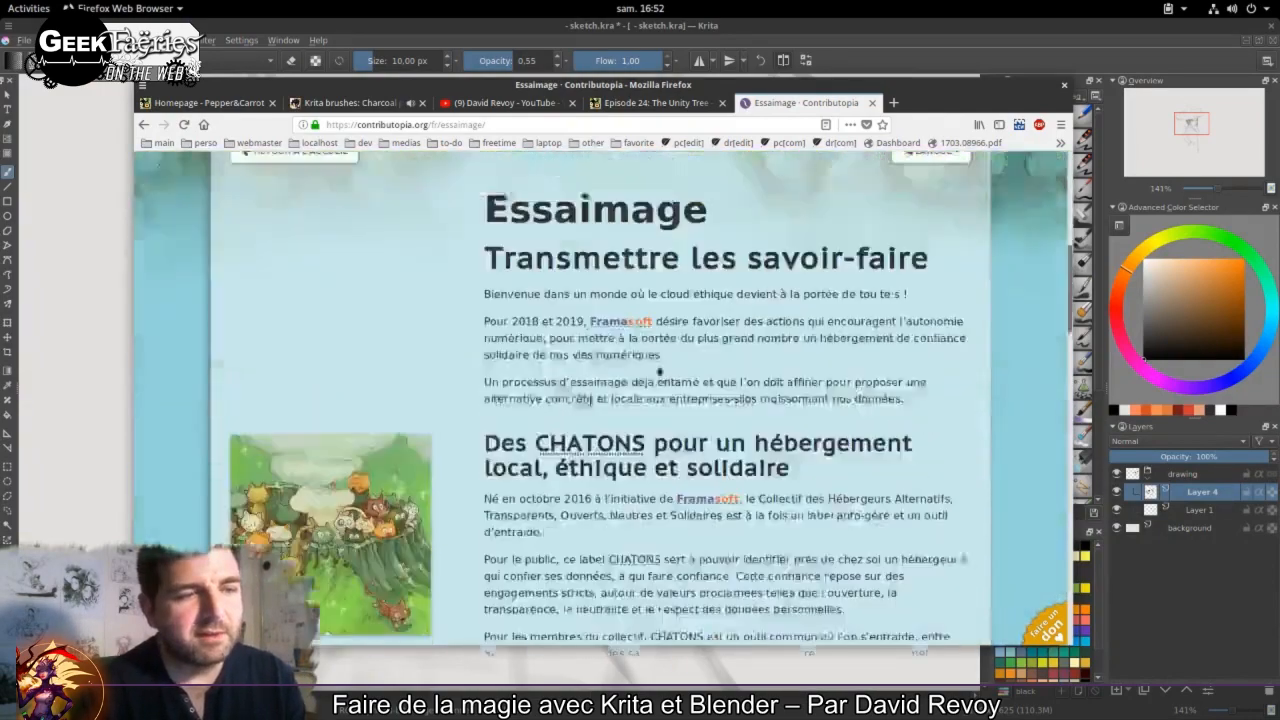
{"action": "scroll", "coordinate": [659, 372], "scroll_direction": "down", "scroll_amount": 5}
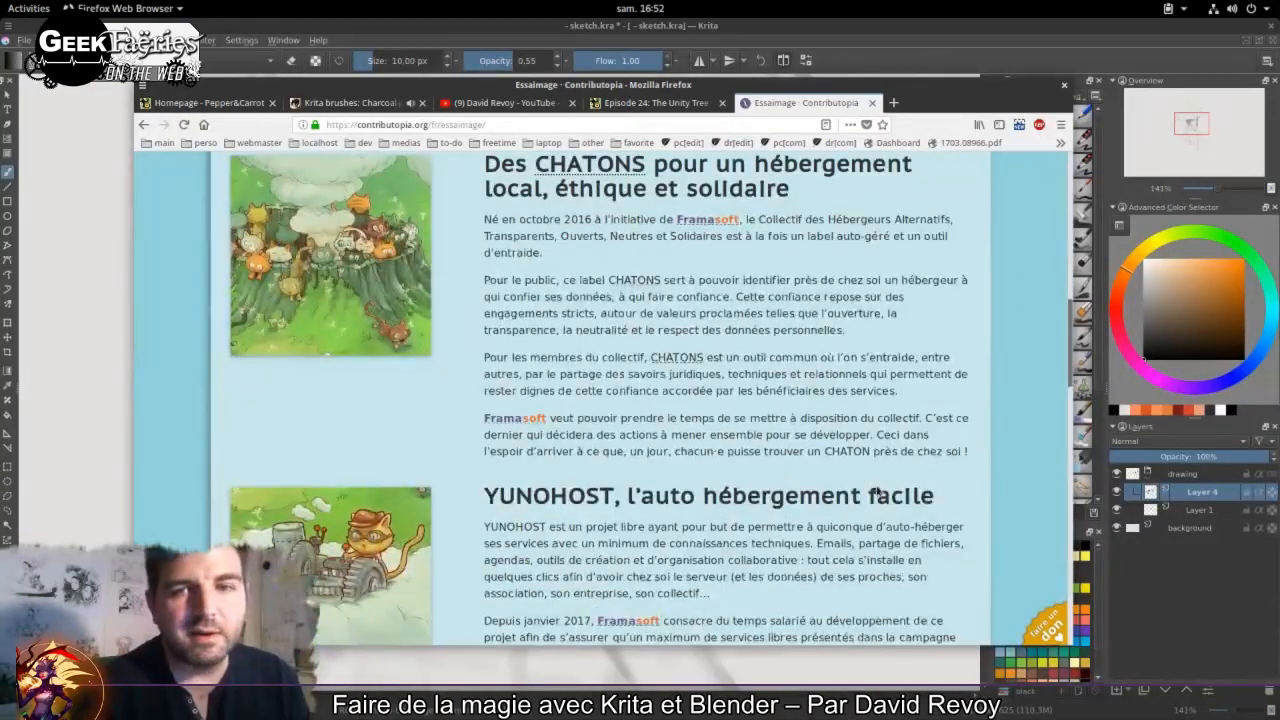
{"action": "scroll", "coordinate": [876, 492], "scroll_direction": "up", "scroll_amount": 10}
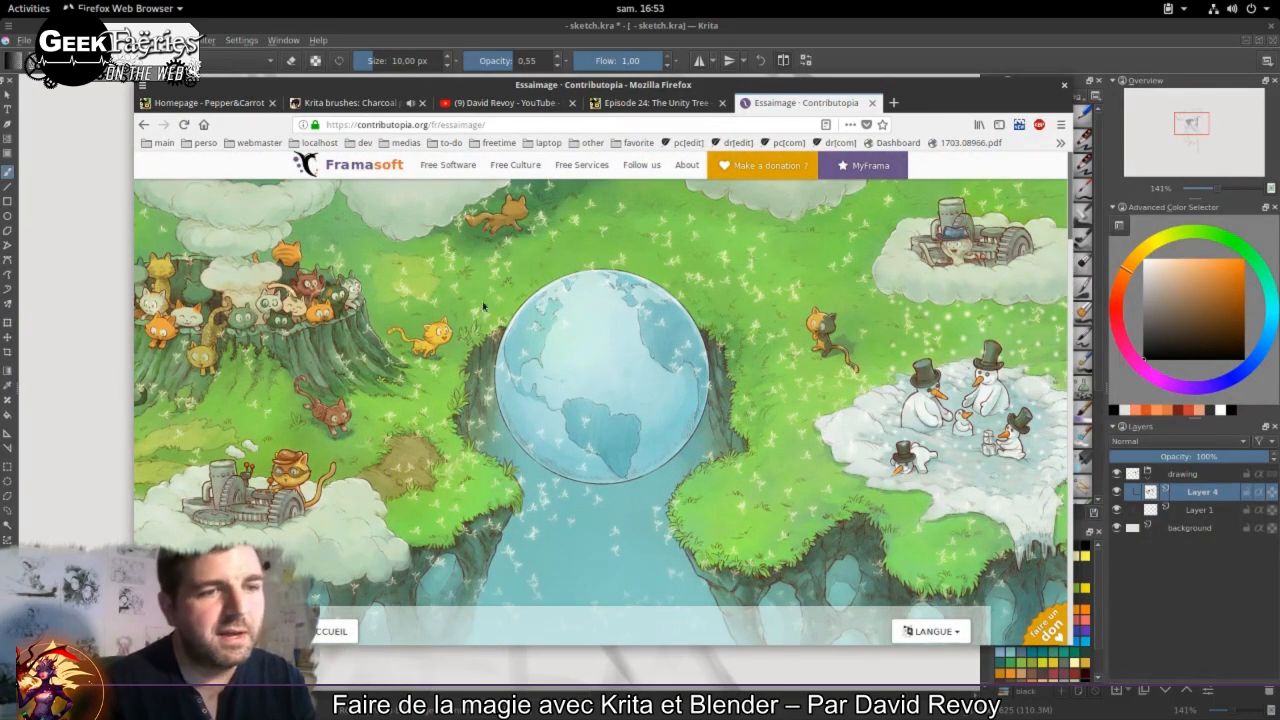
Step: Return to the Contributopia home page to view its illustration, then close the page and switch back to Krita
{"action": "left_click", "coordinate": [144, 125]}
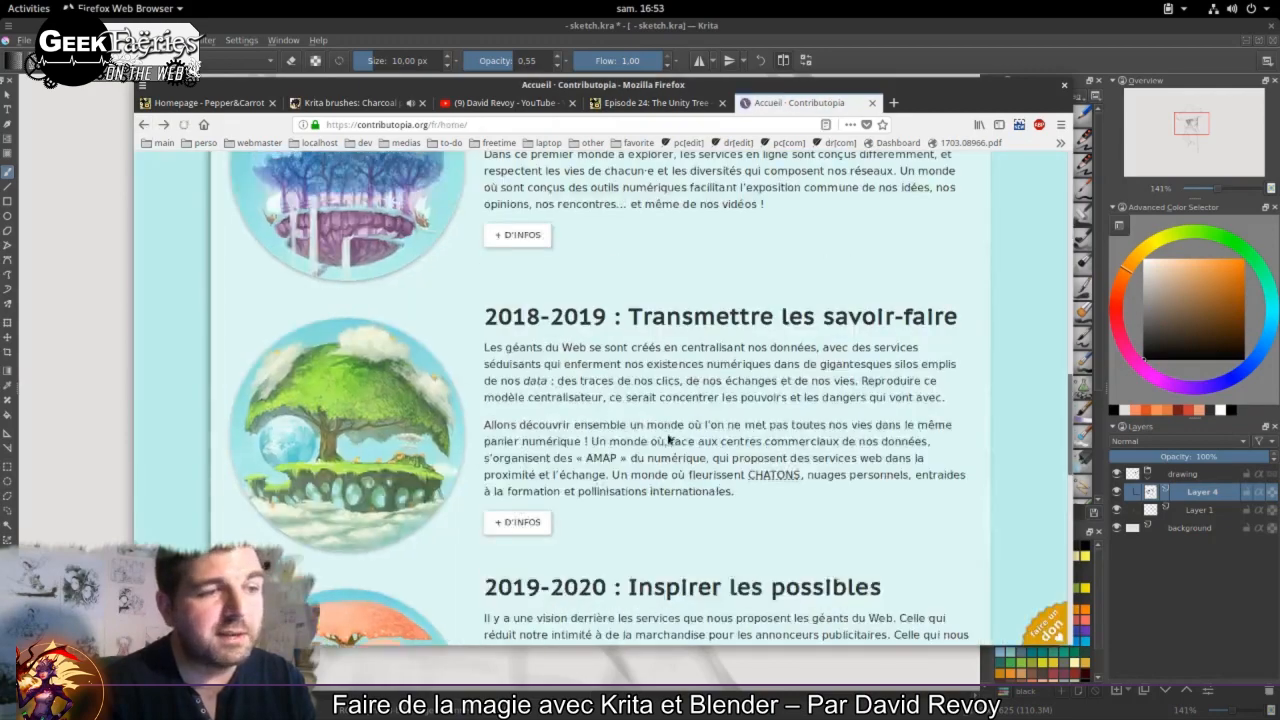
{"action": "scroll", "coordinate": [670, 440], "scroll_direction": "up", "scroll_amount": 10}
{"action": "scroll", "coordinate": [686, 441], "scroll_direction": "up", "scroll_amount": 3}
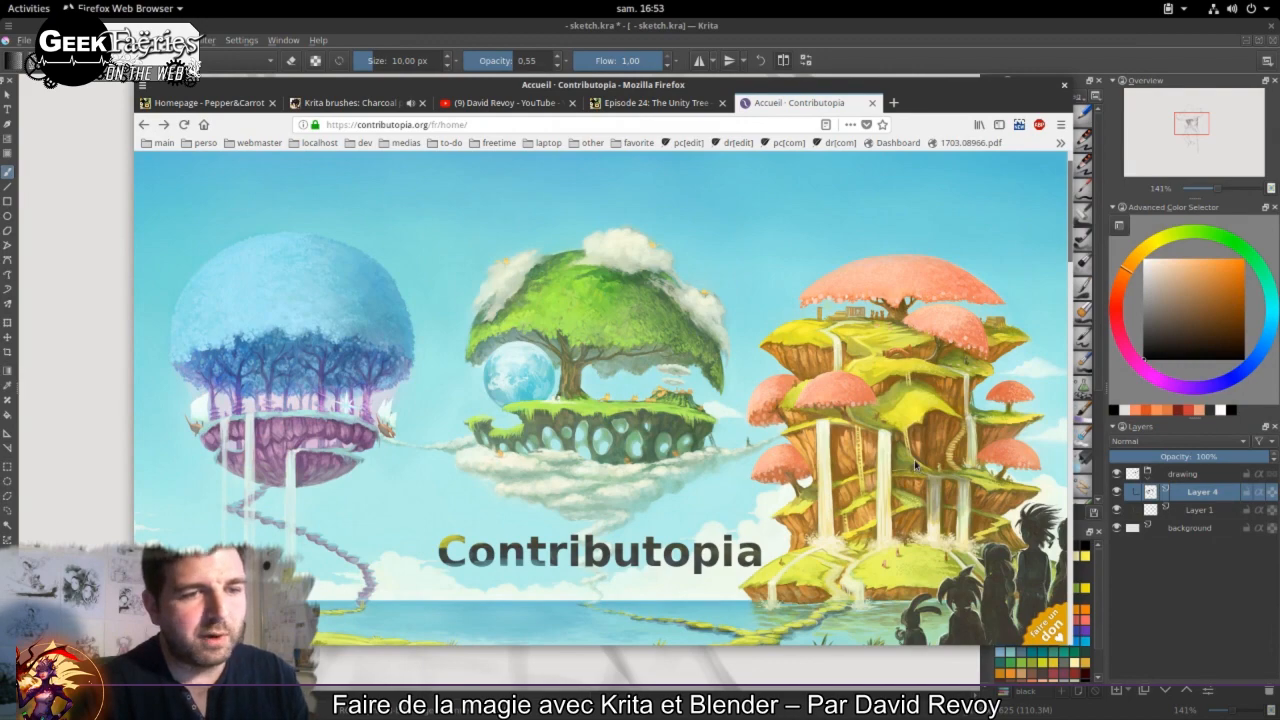
{"action": "scroll", "coordinate": [900, 450], "scroll_direction": "down", "scroll_amount": 5}
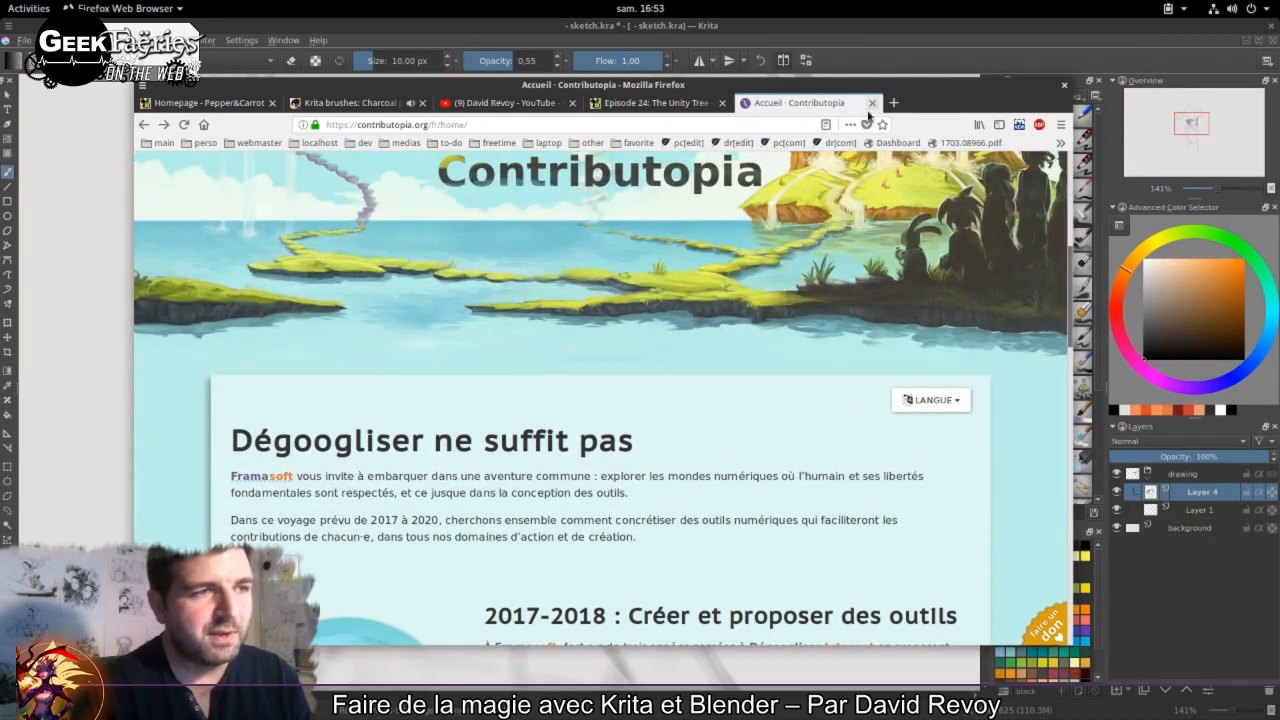
{"action": "left_click", "coordinate": [871, 104]}
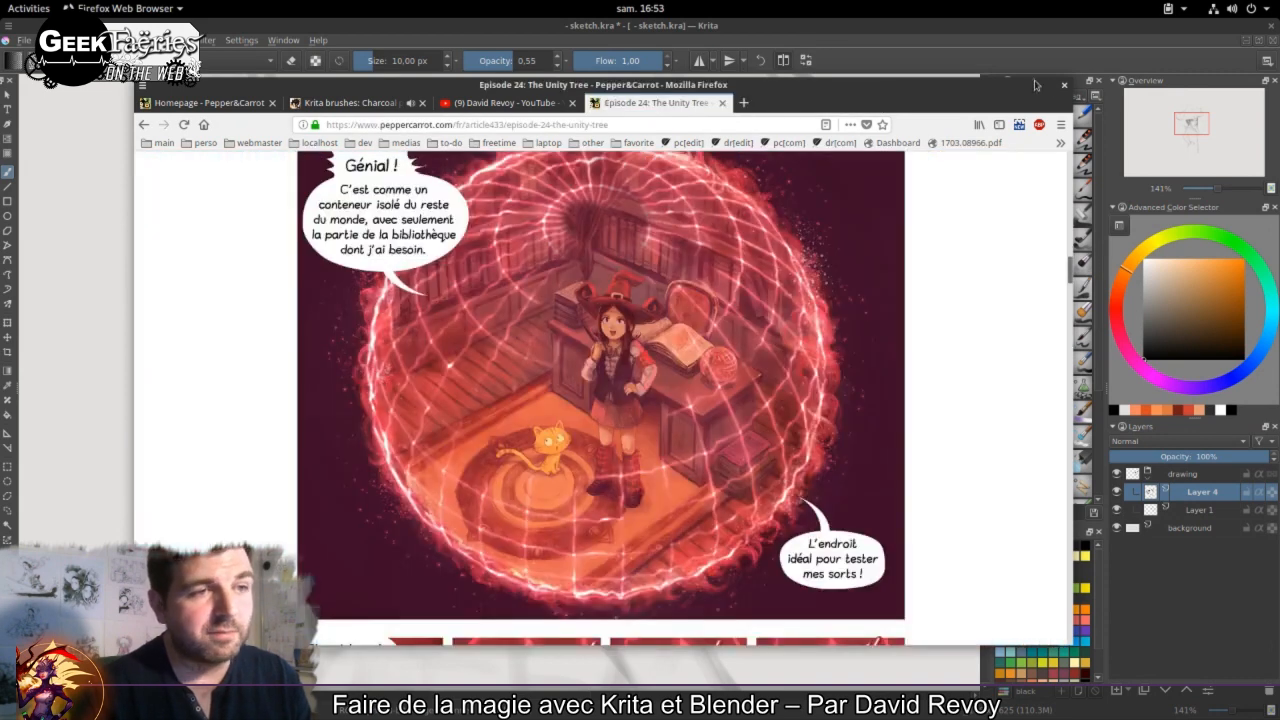
{"action": "left_click", "coordinate": [1024, 35]}
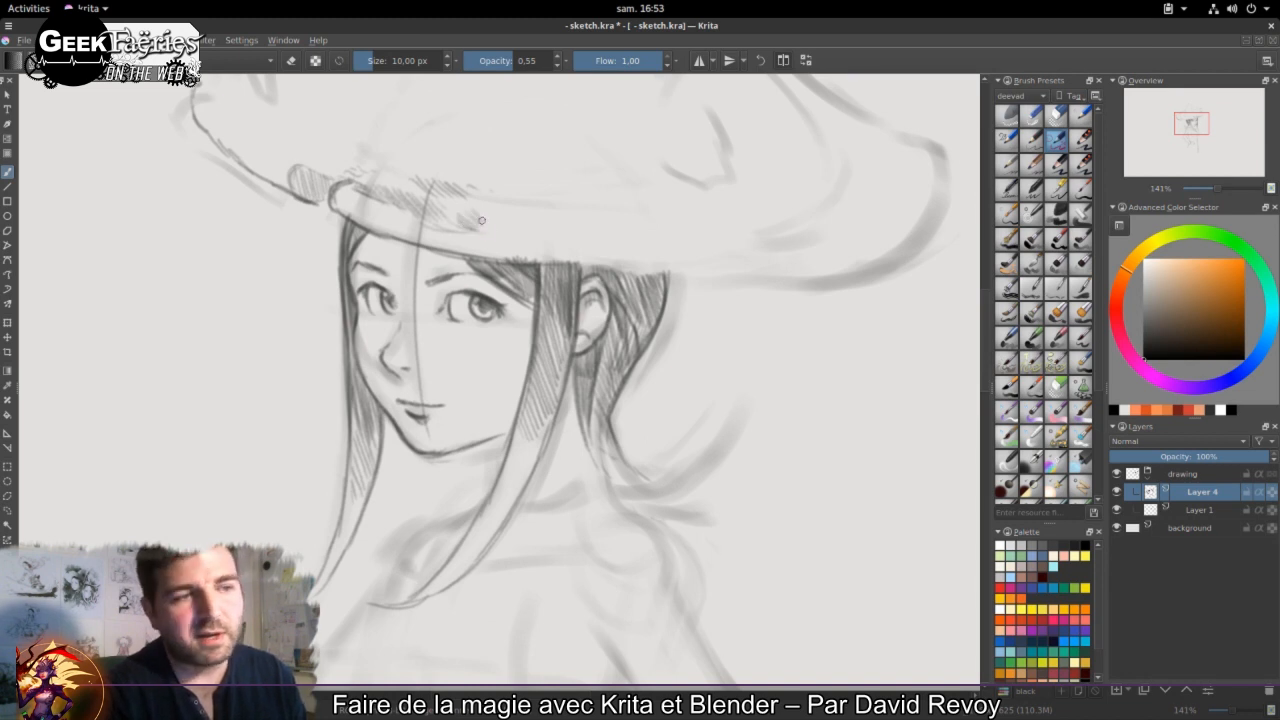
Step: Hatch shading on the hat brim above the face and along the lower ends of both front hair locks
{"action": "left_click_drag", "start_coordinate": [550, 210], "coordinate": [565, 202]}
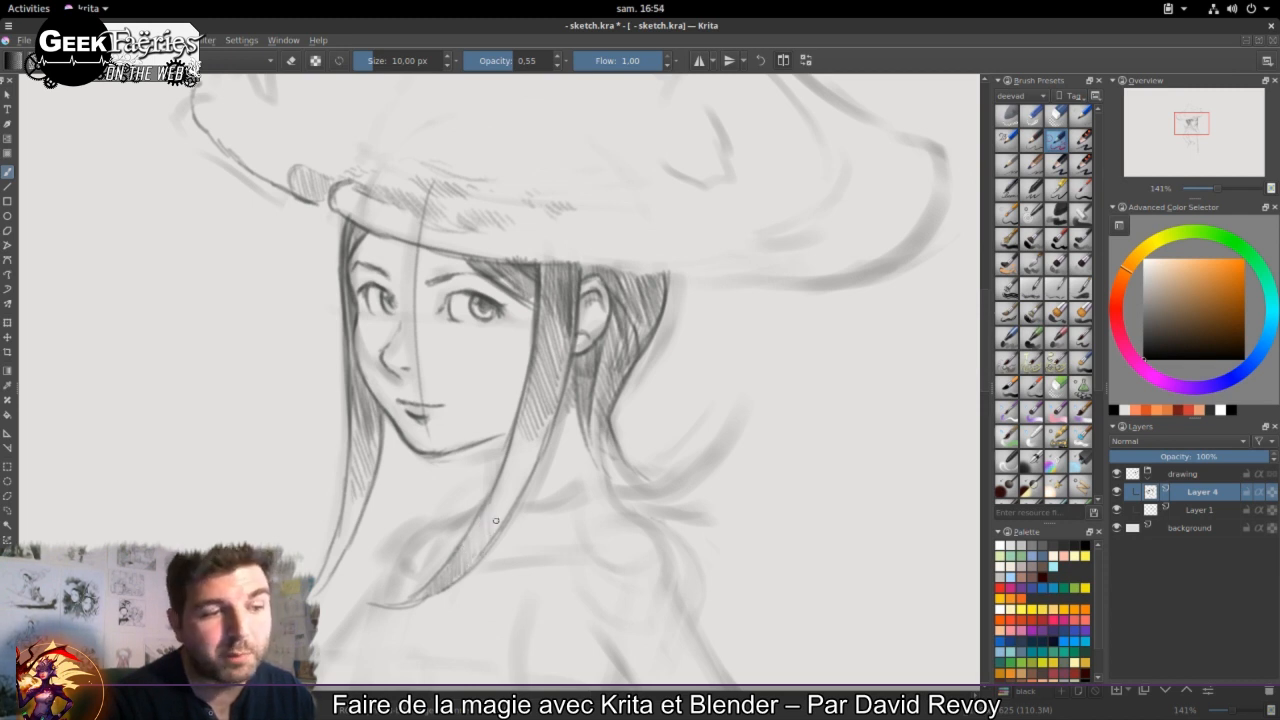
{"action": "mouse_move", "coordinate": [506, 480]}
{"action": "left_mouse_down"}
{"action": "mouse_move", "coordinate": [497, 514]}
{"action": "mouse_move", "coordinate": [486, 505]}
{"action": "left_mouse_up"}
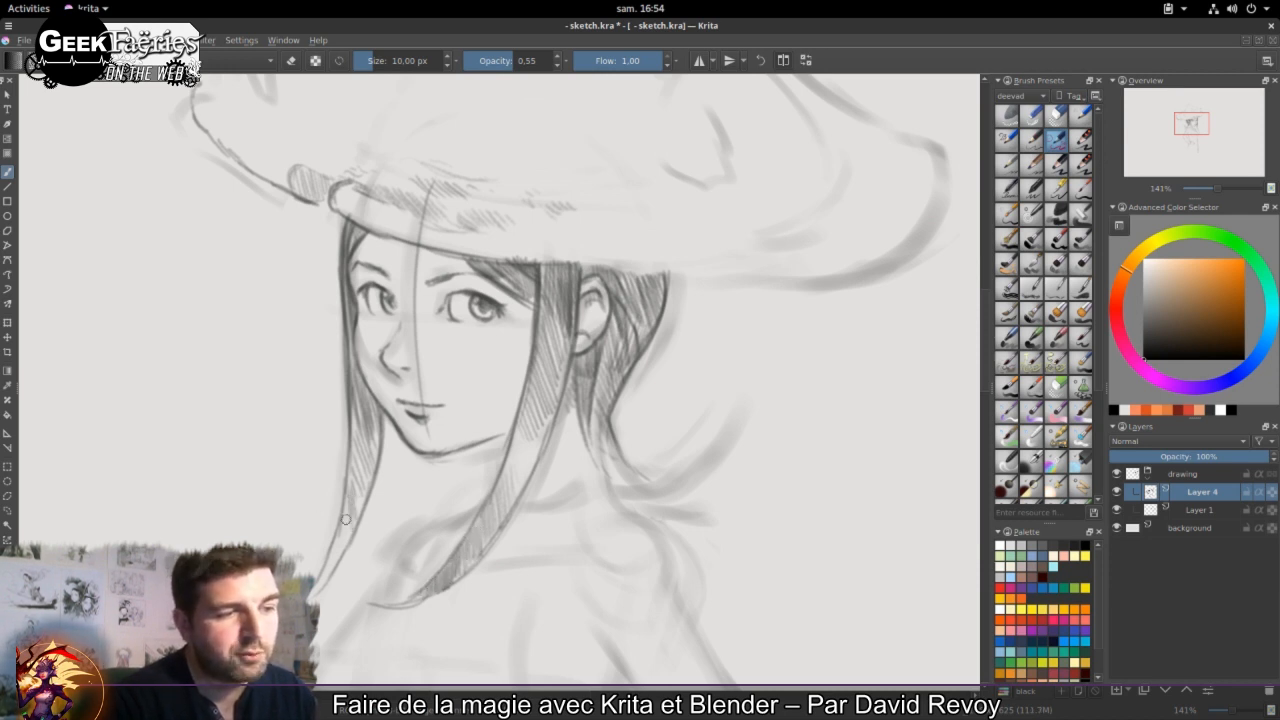
{"action": "left_click_drag", "start_coordinate": [346, 519], "coordinate": [323, 577]}
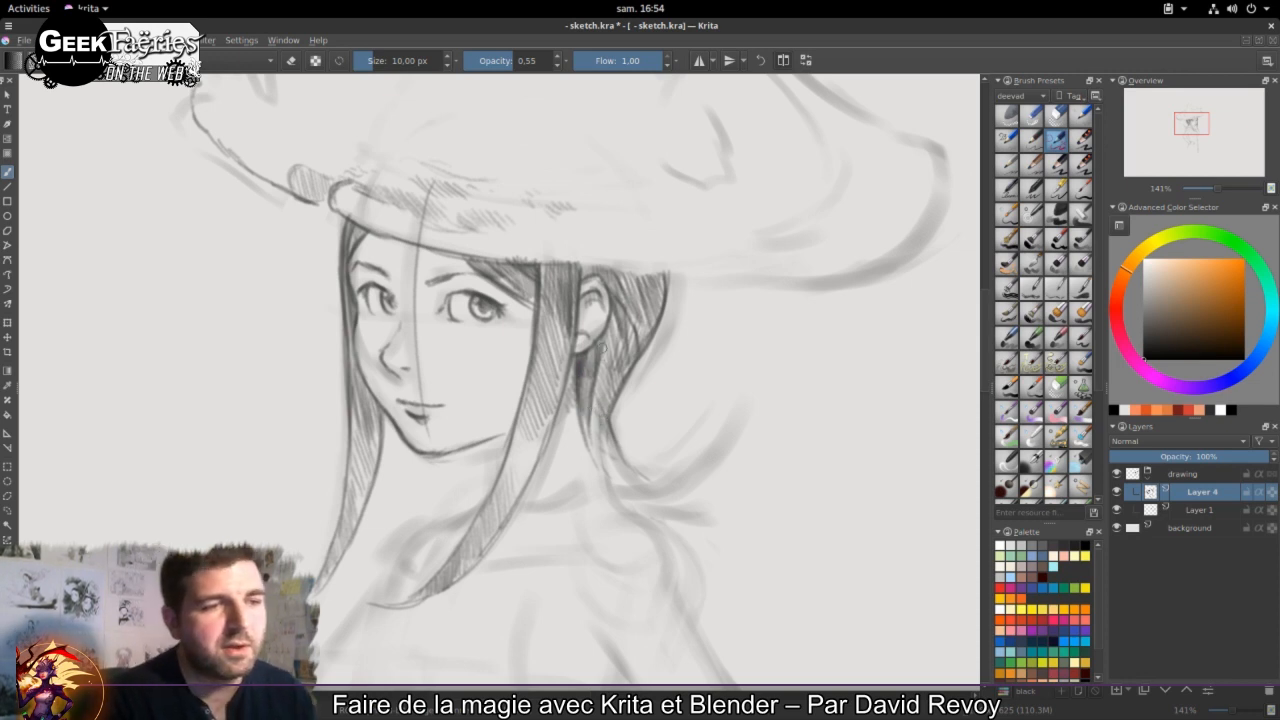
Step: Darken the hair behind the neck with a 6.80 px brush and trace the brim's edge above it at 10.23 px
{"action": "left_click_drag", "start_coordinate": [604, 347], "coordinate": [592, 436], "text": "shift"}
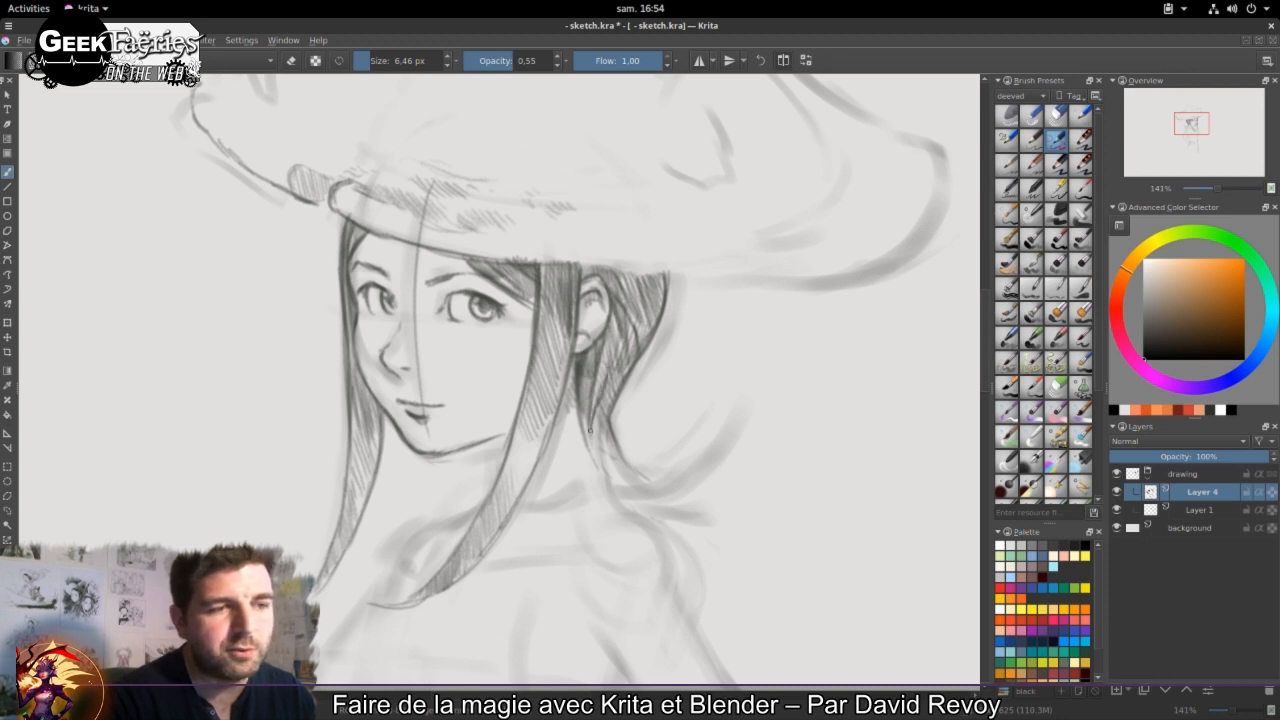
{"action": "mouse_move", "coordinate": [604, 374]}
{"action": "left_mouse_down"}
{"action": "mouse_move", "coordinate": [598, 446]}
{"action": "mouse_move", "coordinate": [602, 407]}
{"action": "mouse_move", "coordinate": [602, 447]}
{"action": "mouse_move", "coordinate": [609, 424]}
{"action": "left_mouse_up"}
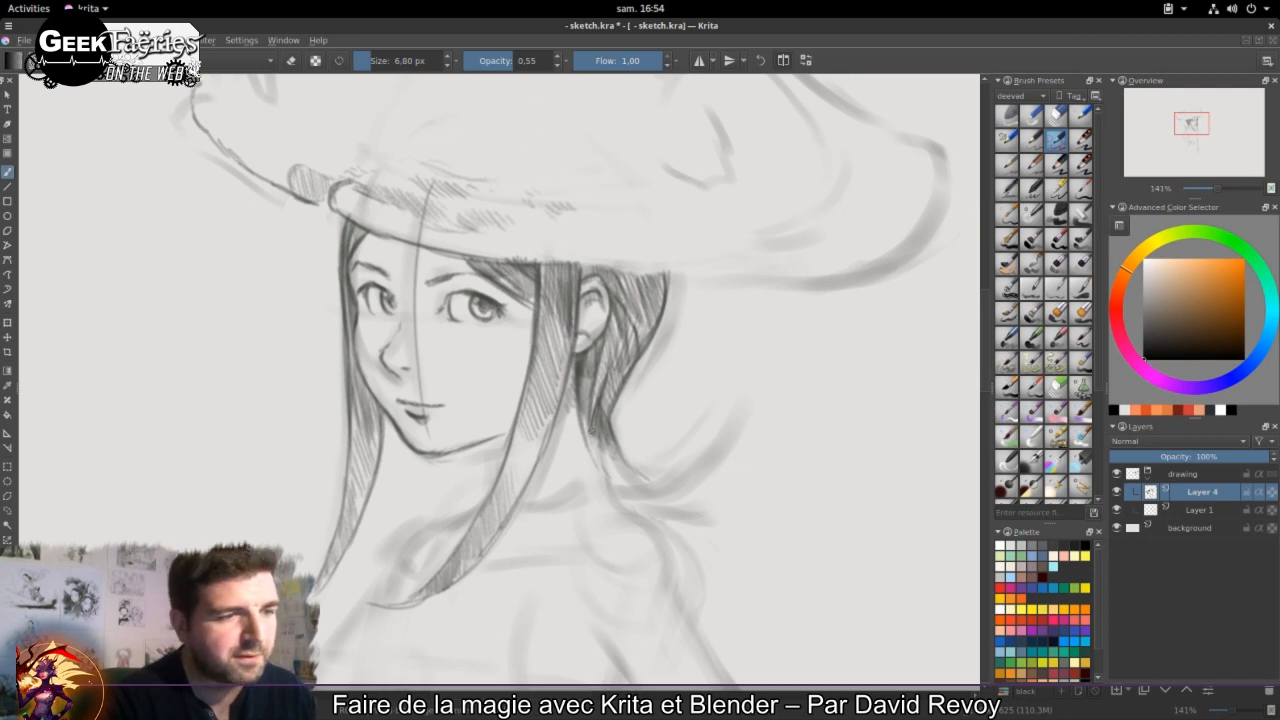
{"action": "left_click_drag", "start_coordinate": [604, 452], "coordinate": [608, 452], "text": "shift"}
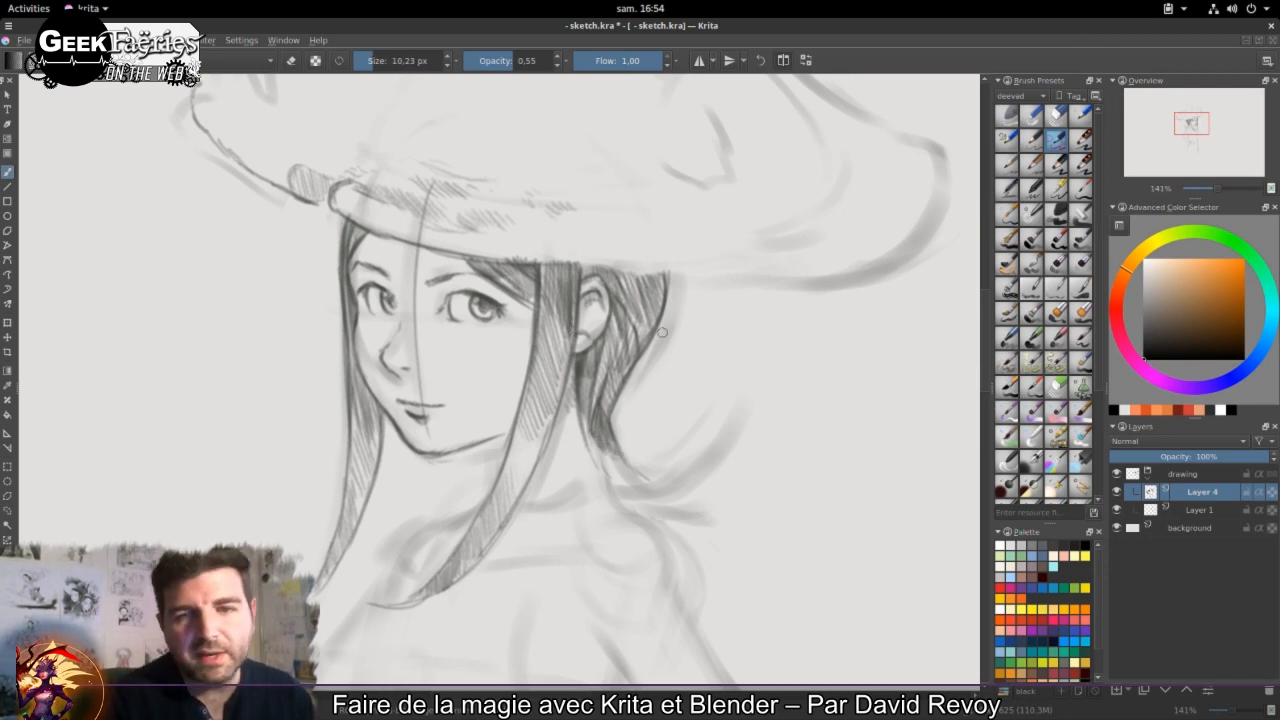
{"action": "left_click_drag", "start_coordinate": [577, 265], "coordinate": [668, 274]}
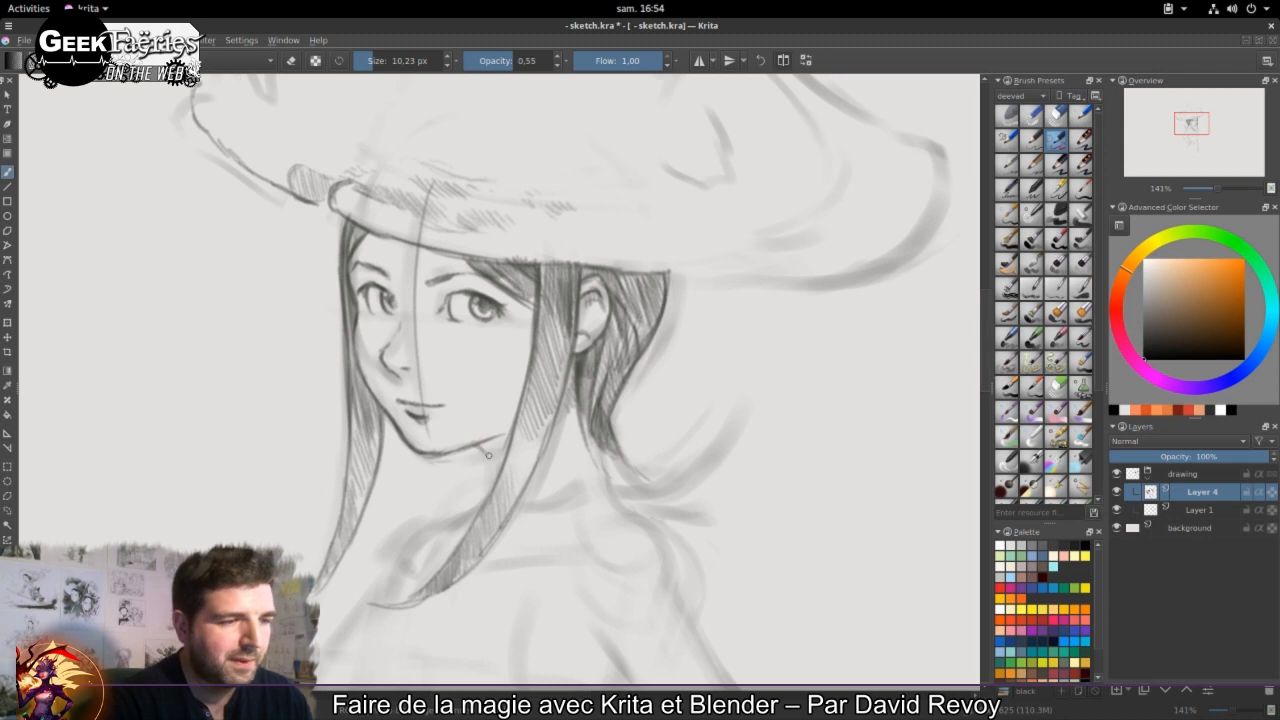
Step: Shade the neck beneath the jaw and extend the hatched hair at the nape toward its flicked end
{"action": "left_click_drag", "start_coordinate": [488, 455], "coordinate": [506, 432]}
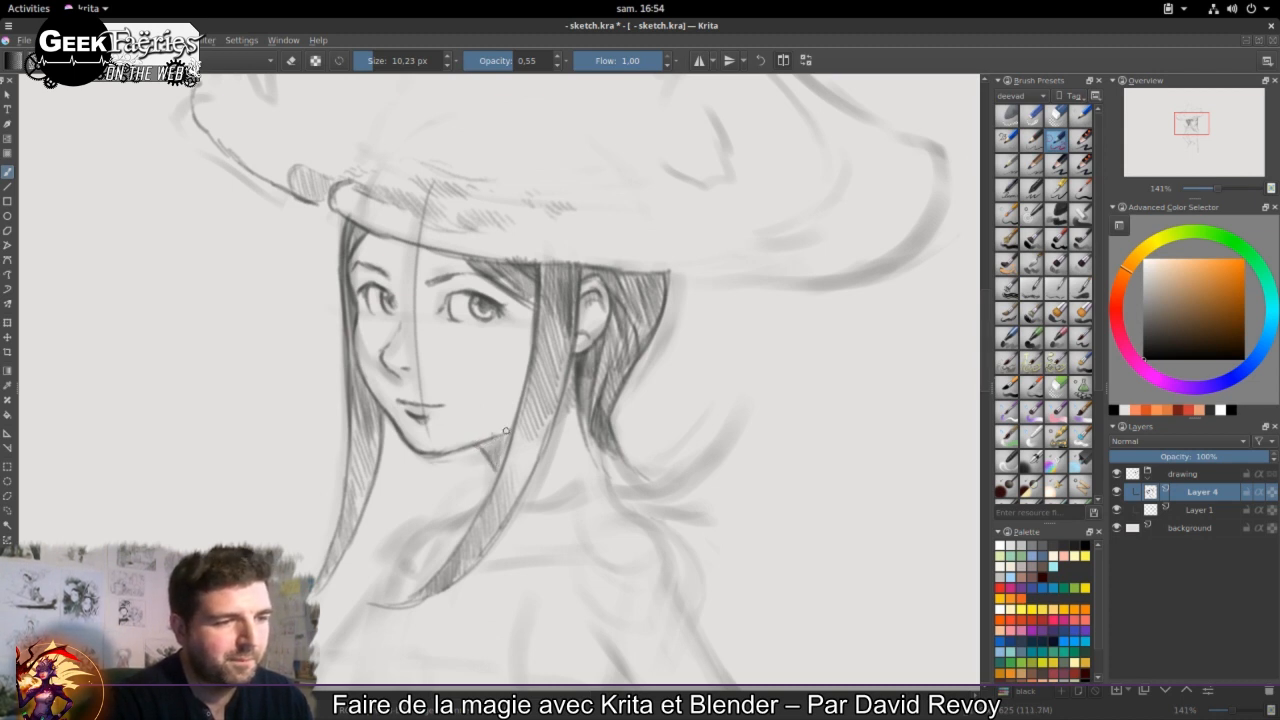
{"action": "mouse_move", "coordinate": [584, 427]}
{"action": "left_mouse_down"}
{"action": "mouse_move", "coordinate": [606, 462]}
{"action": "mouse_move", "coordinate": [656, 473]}
{"action": "left_mouse_up"}
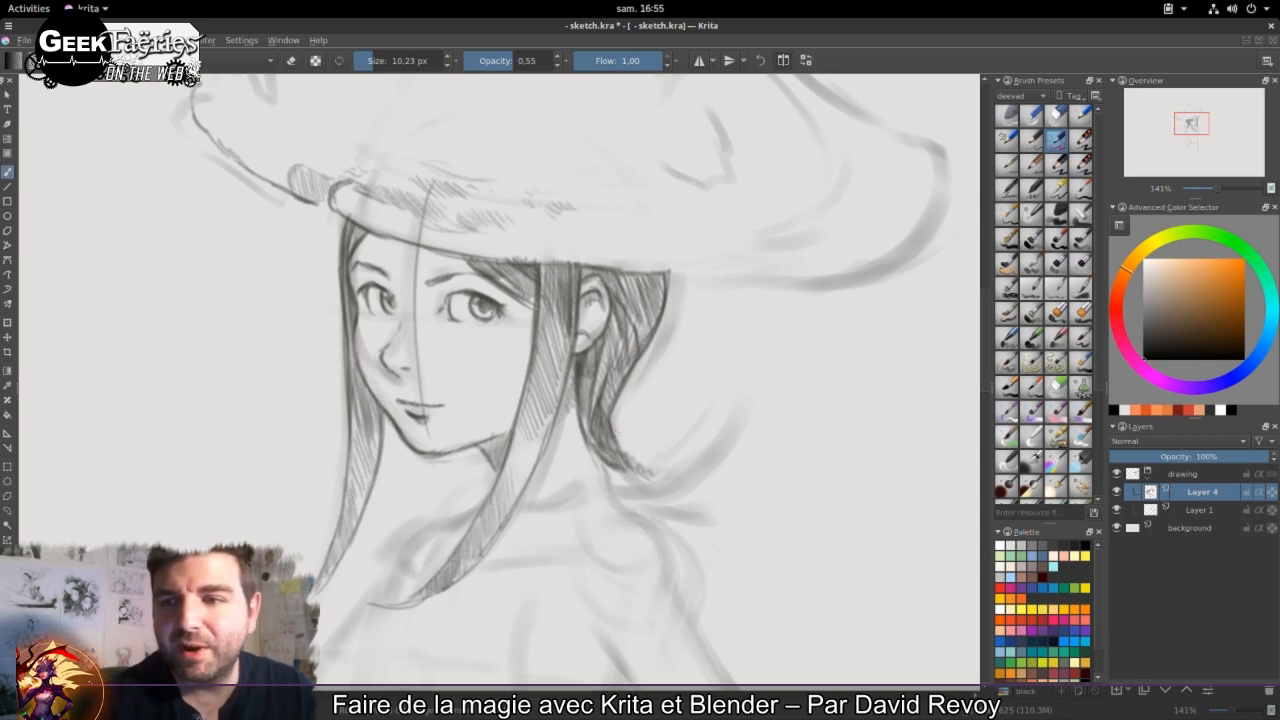
{"action": "key", "text": "alt+Tab"}
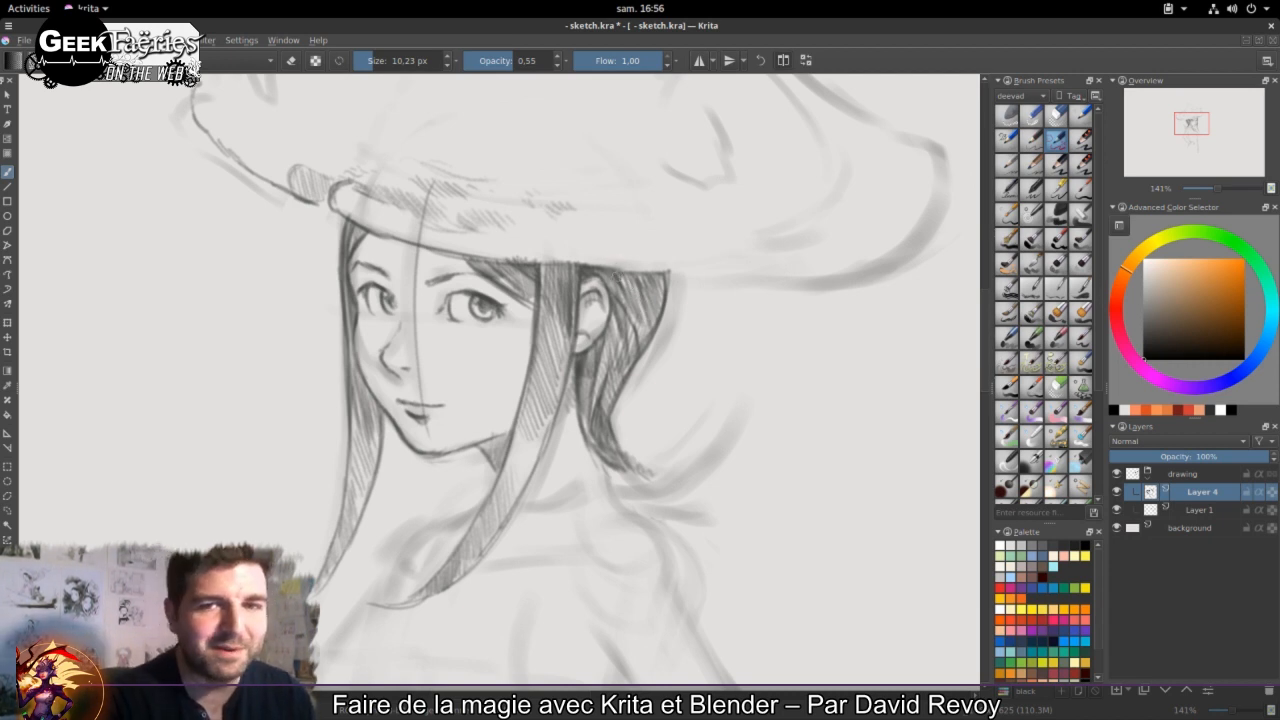
Step: With a 5.76 px brush, darken strands under the brim and behind the neck, and draw the upturned hair tip over the shoulder
{"action": "key", "text": "bracketleft"}
{"action": "key", "text": "bracketleft"}
{"action": "key", "text": "bracketleft"}
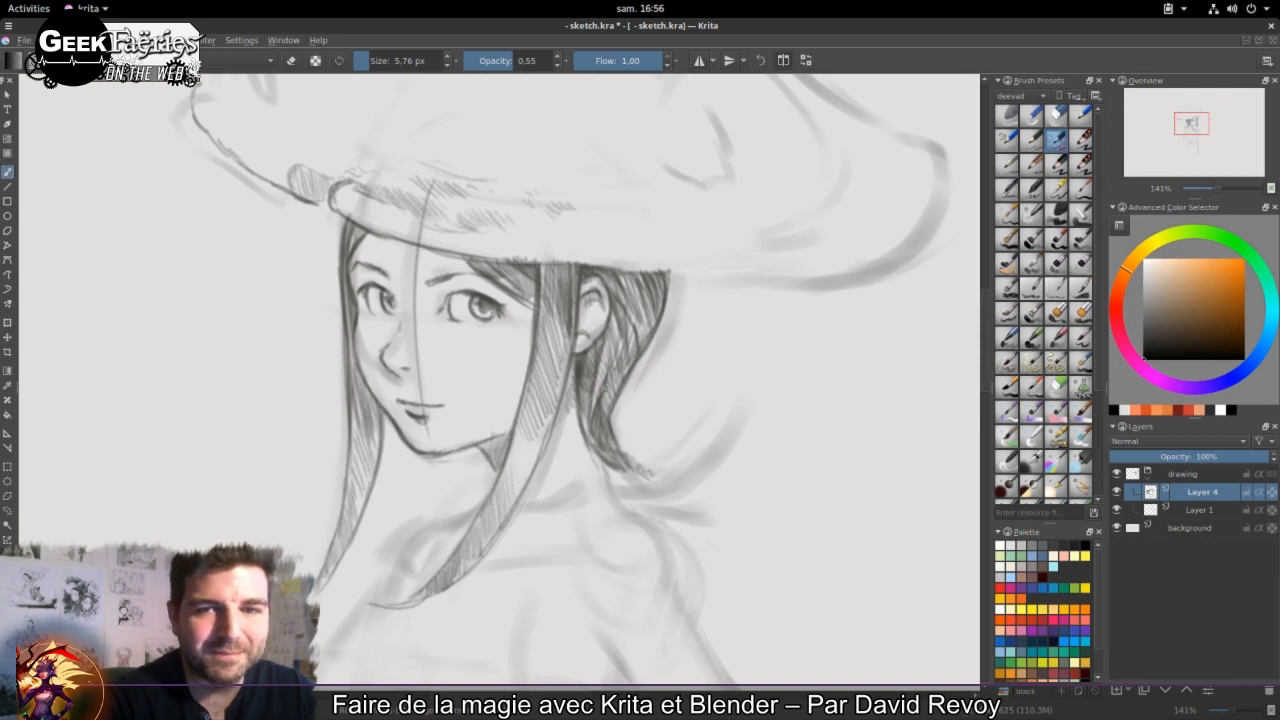
{"action": "mouse_move", "coordinate": [603, 406]}
{"action": "left_mouse_down"}
{"action": "mouse_move", "coordinate": [614, 339]}
{"action": "mouse_move", "coordinate": [606, 400]}
{"action": "mouse_move", "coordinate": [625, 324]}
{"action": "mouse_move", "coordinate": [626, 393]}
{"action": "left_mouse_up"}
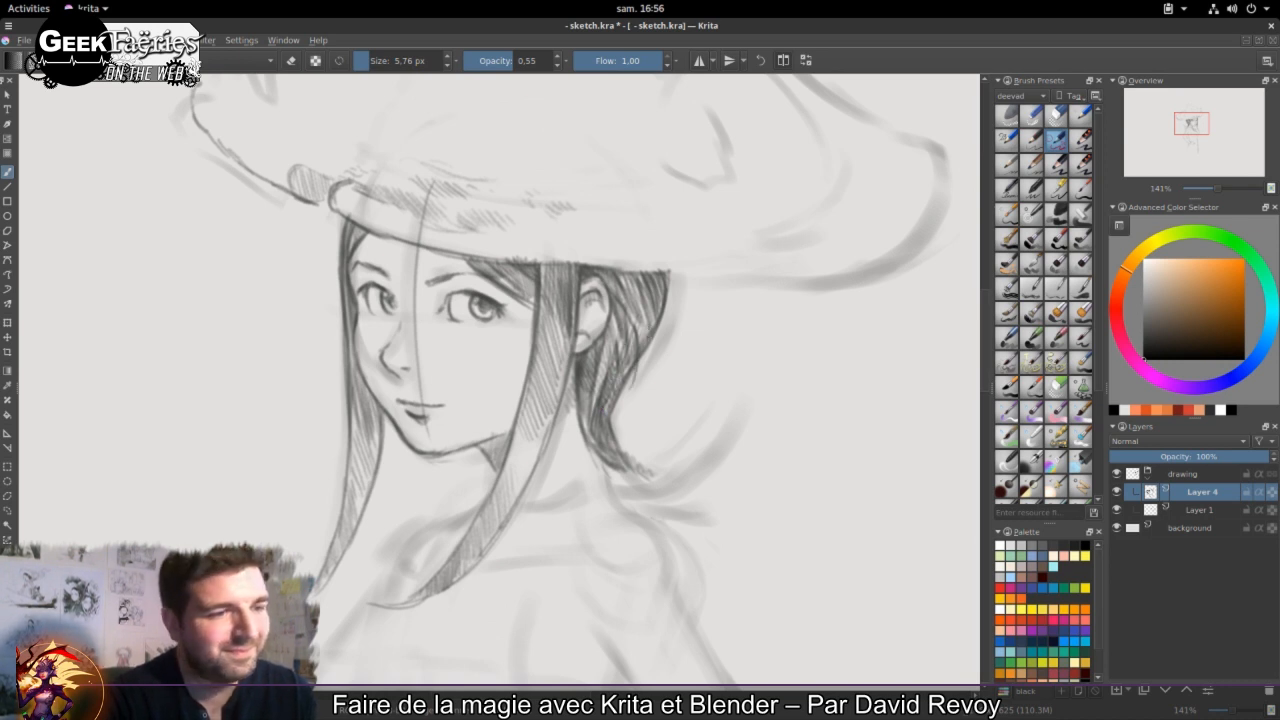
{"action": "left_click_drag", "start_coordinate": [648, 325], "coordinate": [650, 349]}
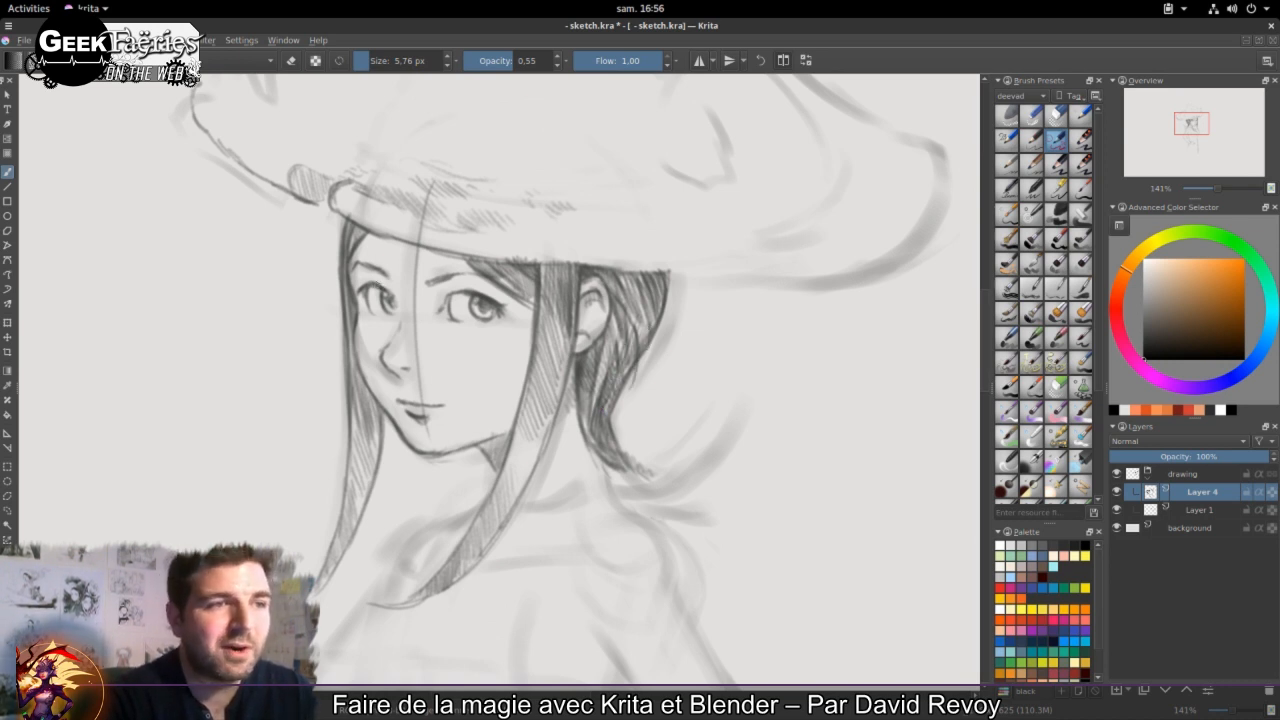
{"action": "left_click_drag", "start_coordinate": [358, 228], "coordinate": [344, 262]}
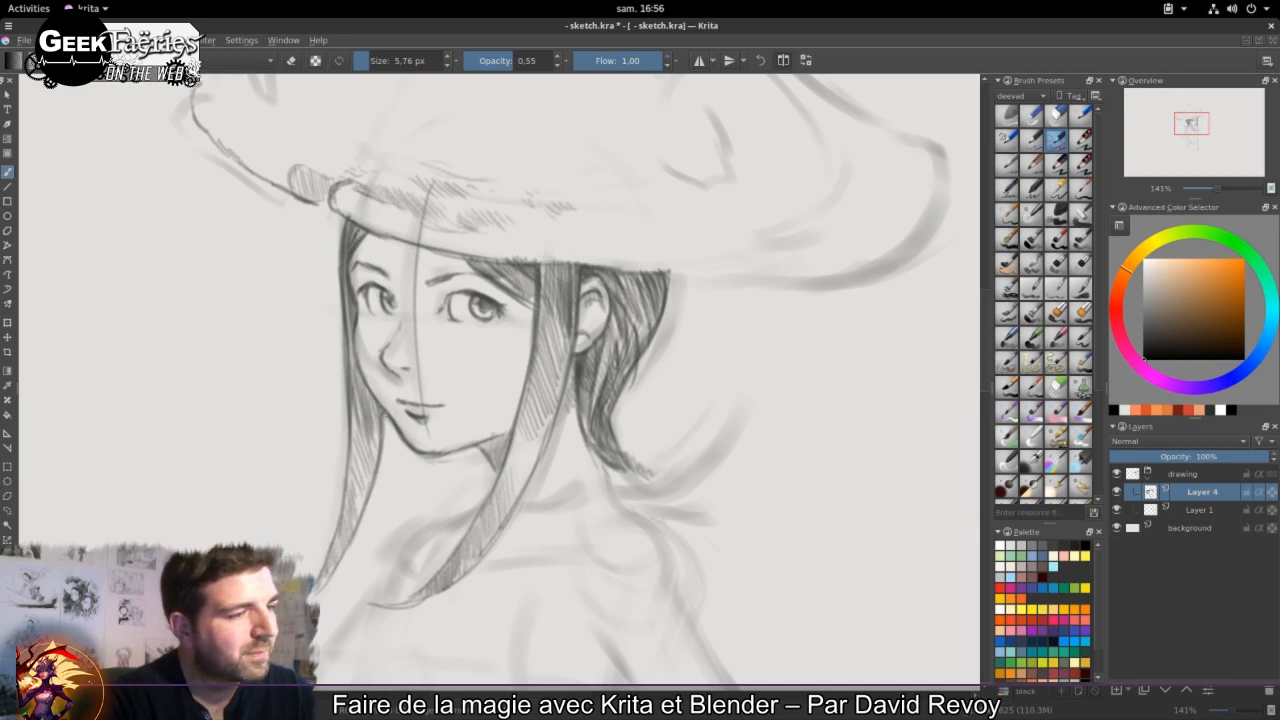
{"action": "left_click_drag", "start_coordinate": [500, 262], "coordinate": [530, 286]}
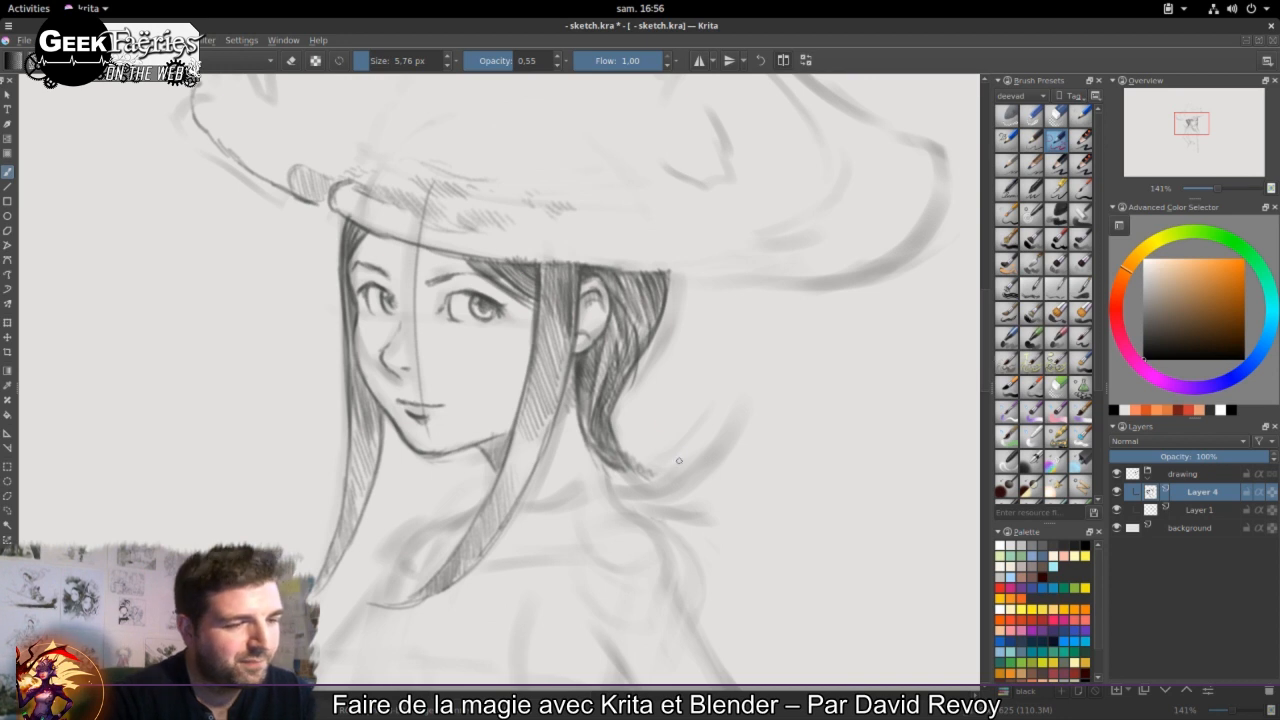
{"action": "mouse_move", "coordinate": [645, 477]}
{"action": "left_mouse_down"}
{"action": "mouse_move", "coordinate": [689, 469]}
{"action": "mouse_move", "coordinate": [718, 426]}
{"action": "left_mouse_up"}
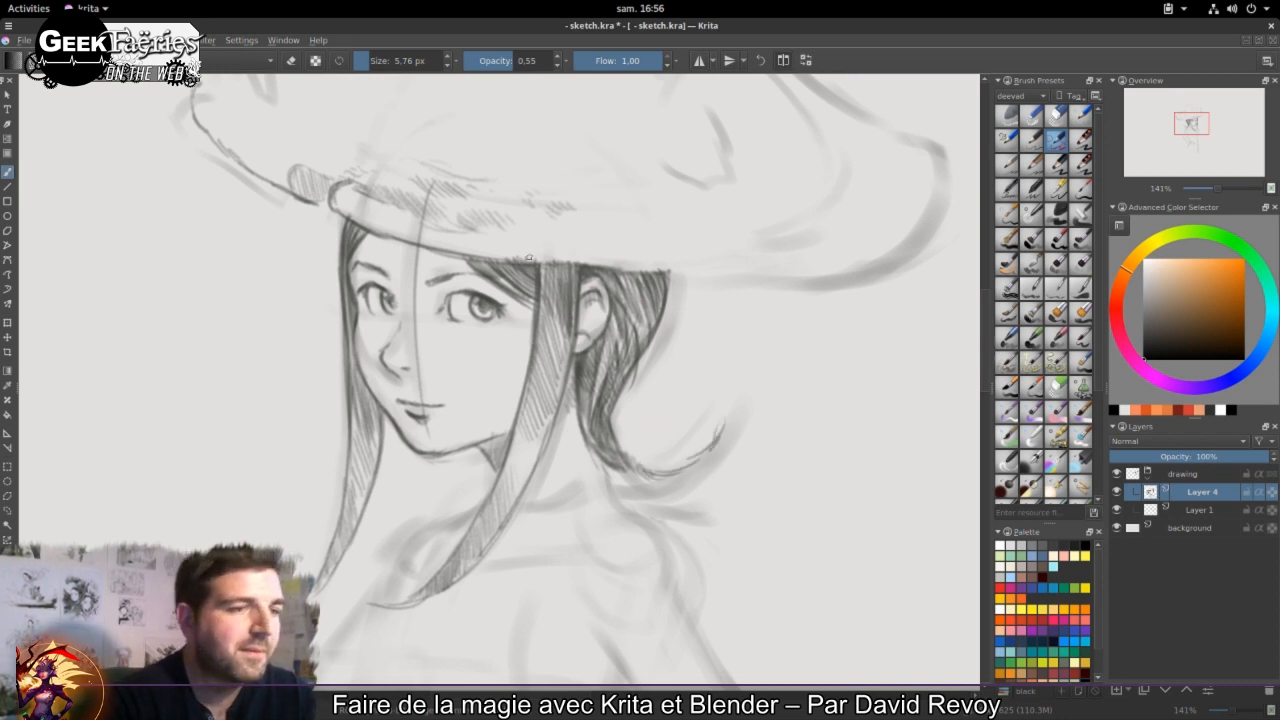
Step: Extend the brim's lower edge past the hair and hatch the brim above it with a 5.76 px brush
{"action": "left_click_drag", "start_coordinate": [529, 258], "coordinate": [702, 272]}
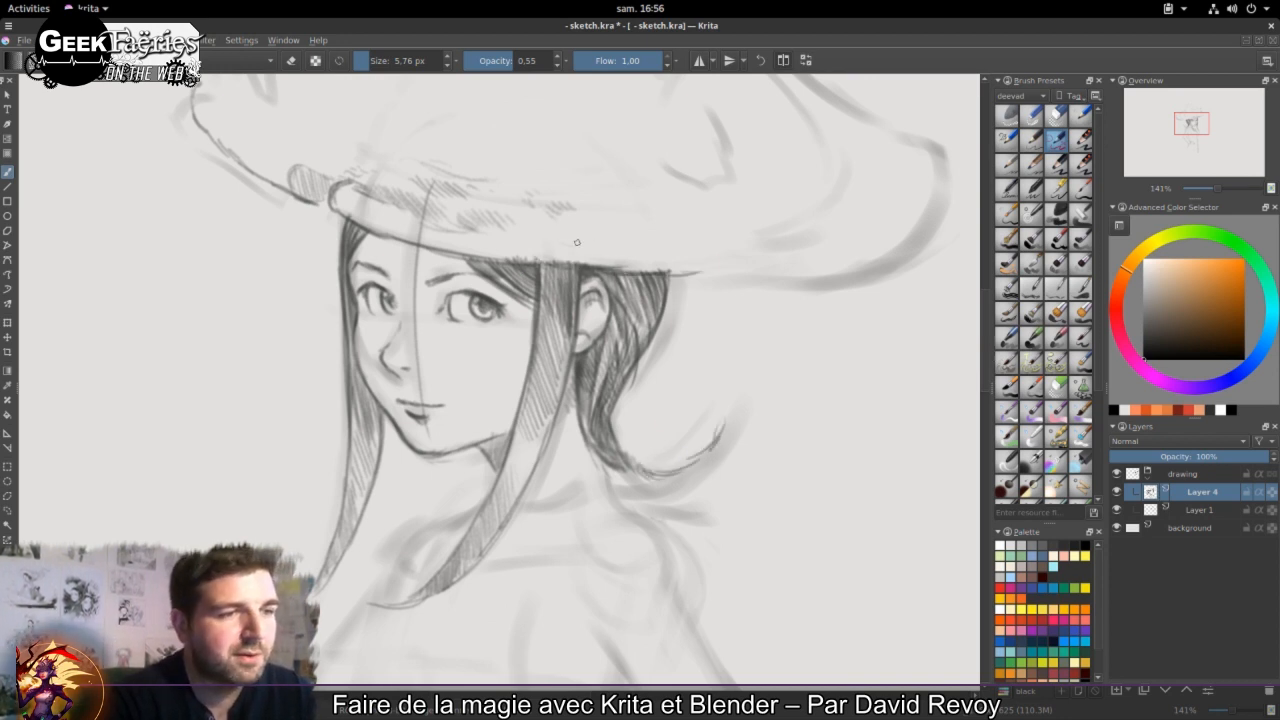
{"action": "left_click_drag", "start_coordinate": [576, 242], "coordinate": [608, 246]}
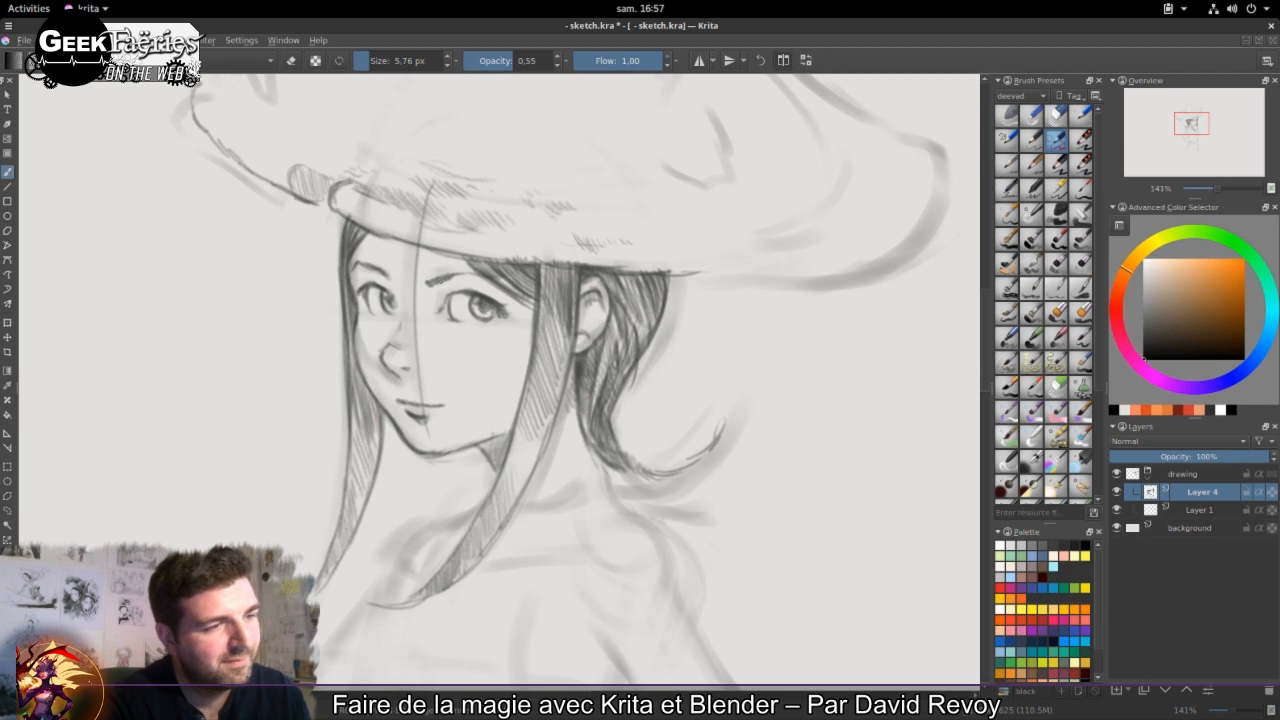
Step: Erase the vertical guide line running down the face with a 9.02 px eraser
{"action": "left_click_drag", "start_coordinate": [426, 304], "coordinate": [427, 320]}
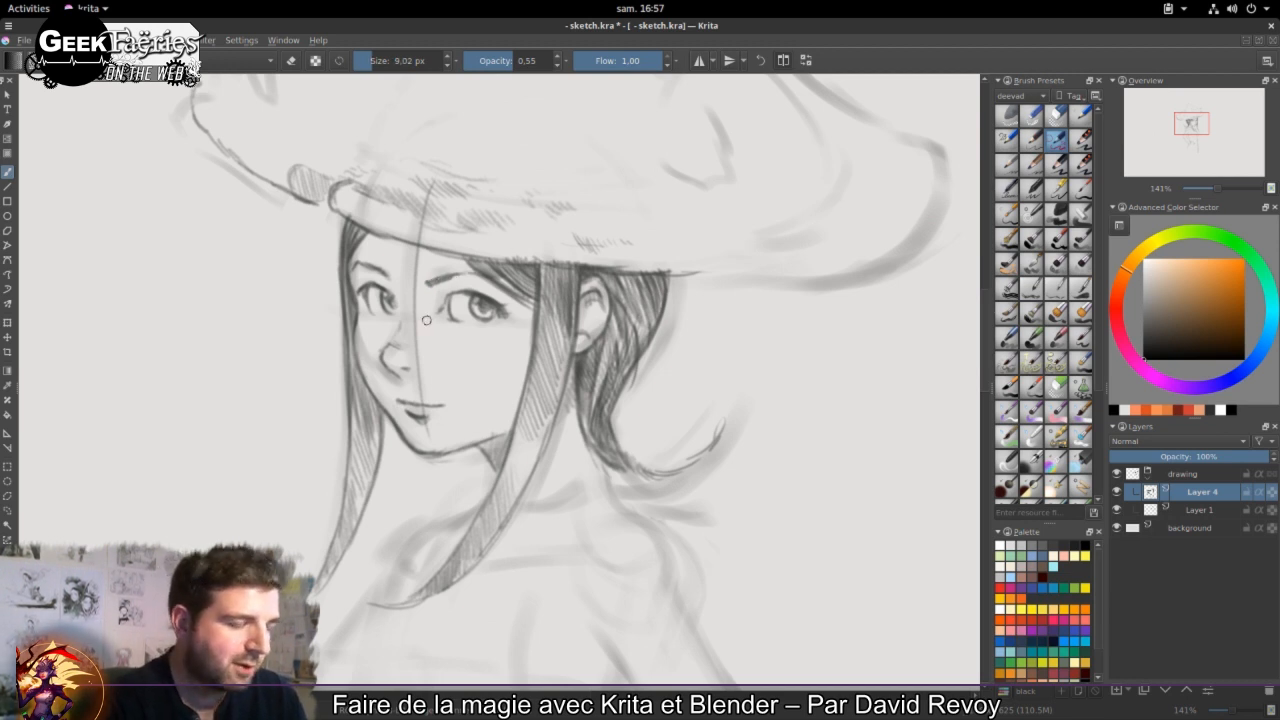
{"action": "key", "text": "e"}
{"action": "left_click_drag", "start_coordinate": [417, 253], "coordinate": [430, 428]}
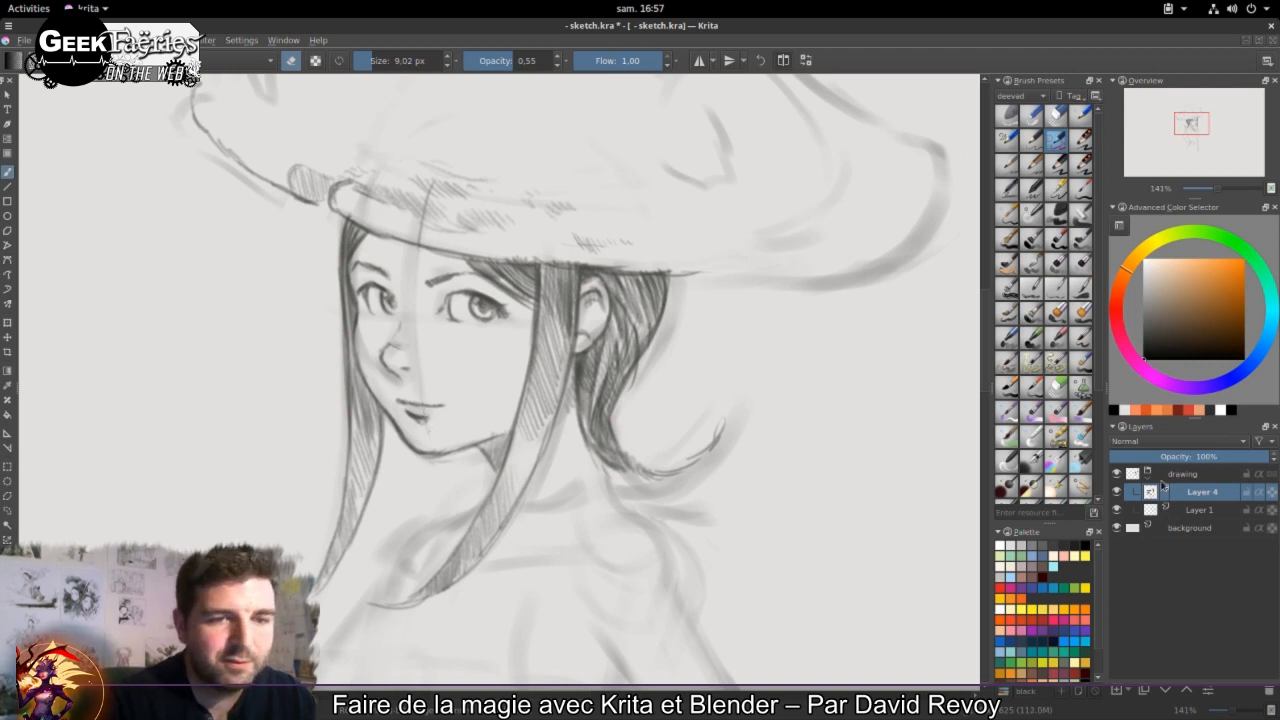
Step: Set the opacity of Layer 1 to 37%
{"action": "left_click", "coordinate": [1205, 510]}
{"action": "left_click_drag", "start_coordinate": [1204, 459], "coordinate": [1173, 459]}
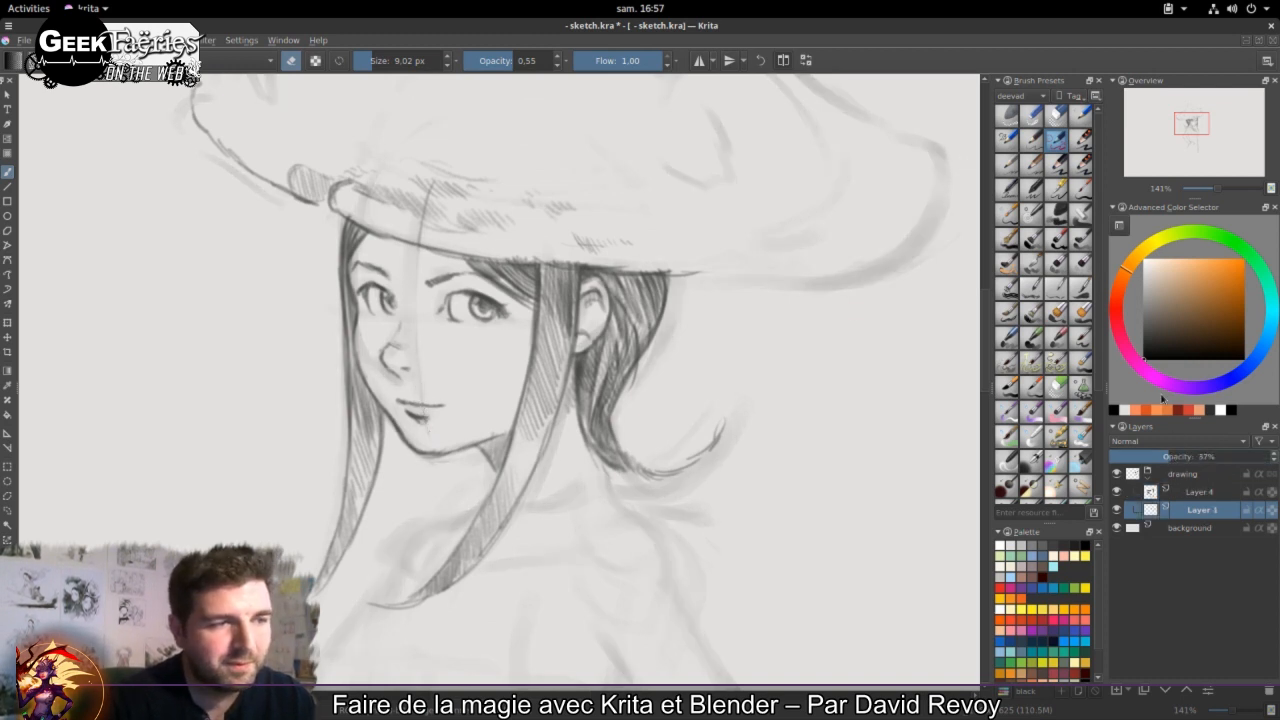
{"action": "key", "text": "e"}
{"action": "key", "text": "e"}
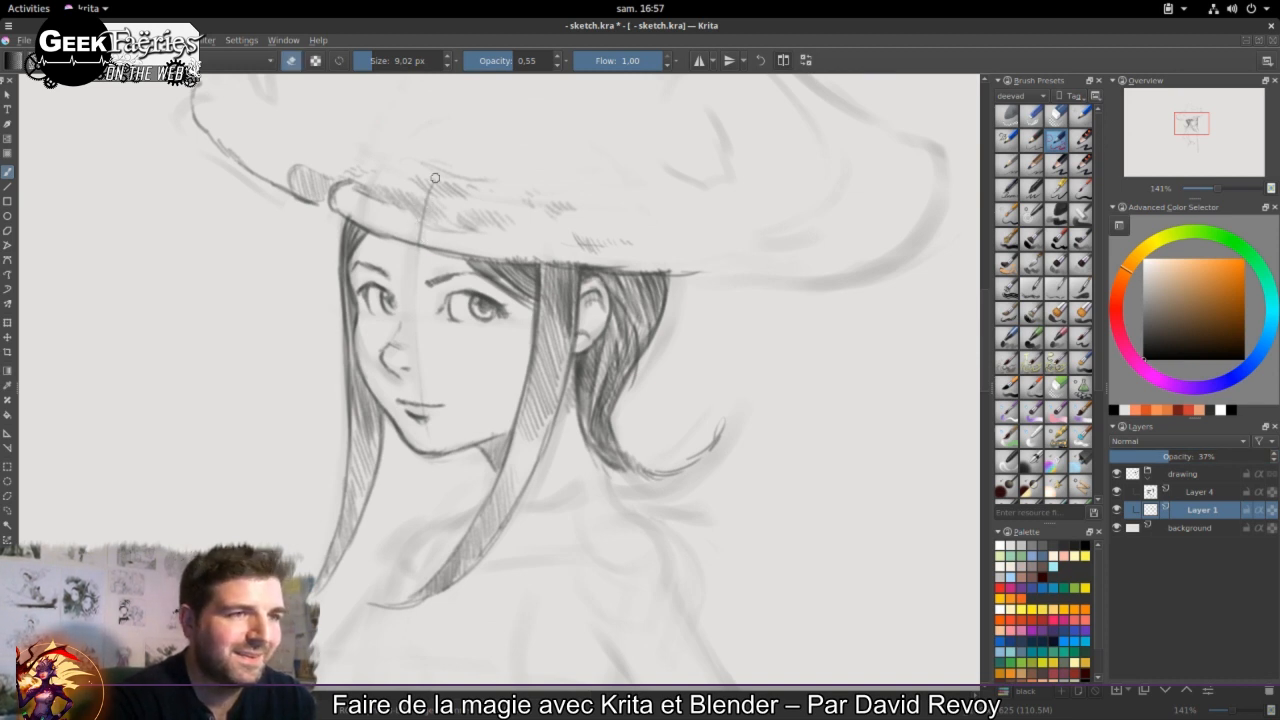
Step: On the background layer, paint the face and neck in a light tan skin color with a 43.06 px brush
{"action": "left_click", "coordinate": [1184, 529]}
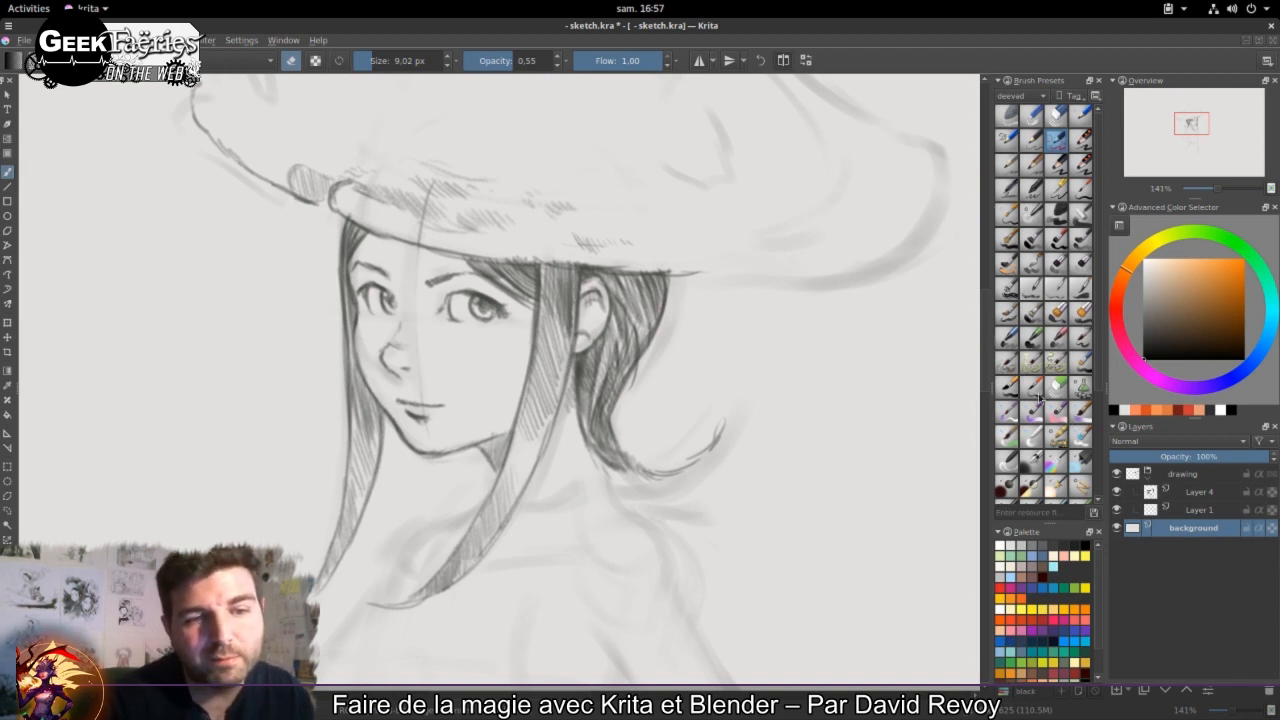
{"action": "left_click", "coordinate": [1007, 387]}
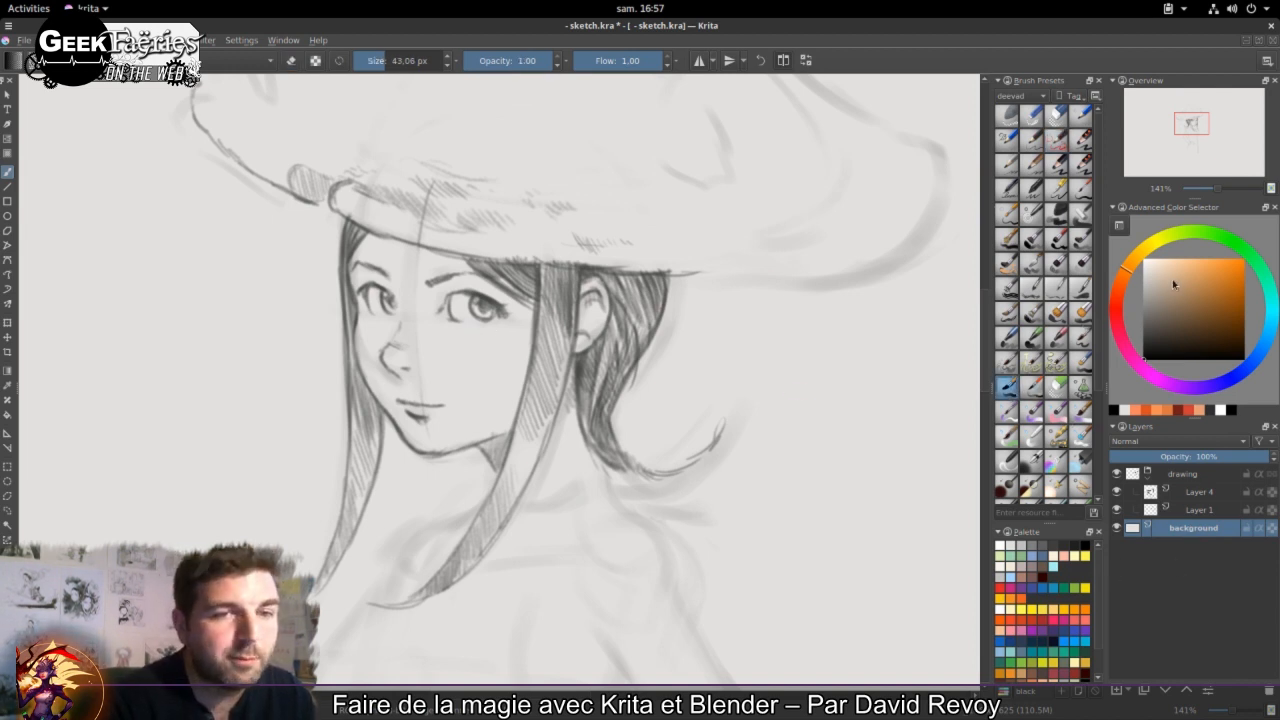
{"action": "left_click", "coordinate": [1172, 278]}
{"action": "mouse_move", "coordinate": [437, 244]}
{"action": "left_mouse_down", "text": "shift"}
{"action": "mouse_move", "coordinate": [457, 244]}
{"action": "mouse_move", "coordinate": [375, 290]}
{"action": "mouse_move", "coordinate": [365, 260]}
{"action": "mouse_move", "coordinate": [400, 240]}
{"action": "mouse_move", "coordinate": [415, 277]}
{"action": "mouse_move", "coordinate": [445, 250]}
{"action": "mouse_move", "coordinate": [475, 300]}
{"action": "mouse_move", "coordinate": [515, 300]}
{"action": "mouse_move", "coordinate": [505, 325]}
{"action": "left_mouse_up", "text": "shift"}
{"action": "mouse_move", "coordinate": [445, 323]}
{"action": "left_mouse_down"}
{"action": "mouse_move", "coordinate": [451, 439]}
{"action": "mouse_move", "coordinate": [380, 352]}
{"action": "mouse_move", "coordinate": [367, 310]}
{"action": "mouse_move", "coordinate": [382, 379]}
{"action": "mouse_move", "coordinate": [409, 420]}
{"action": "mouse_move", "coordinate": [498, 452]}
{"action": "left_mouse_up"}
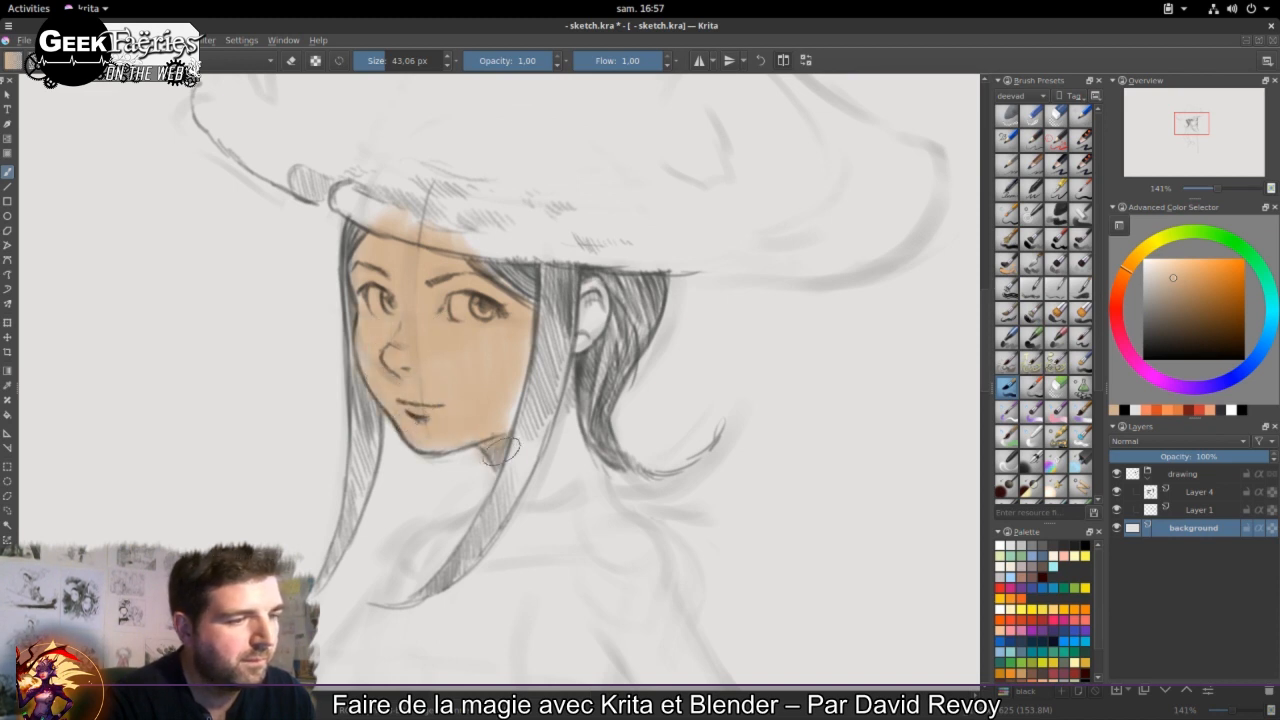
{"action": "mouse_move", "coordinate": [548, 410]}
{"action": "left_mouse_down"}
{"action": "mouse_move", "coordinate": [580, 465]}
{"action": "mouse_move", "coordinate": [575, 488]}
{"action": "mouse_move", "coordinate": [566, 479]}
{"action": "left_mouse_up"}
{"action": "key", "text": "alt+Tab"}
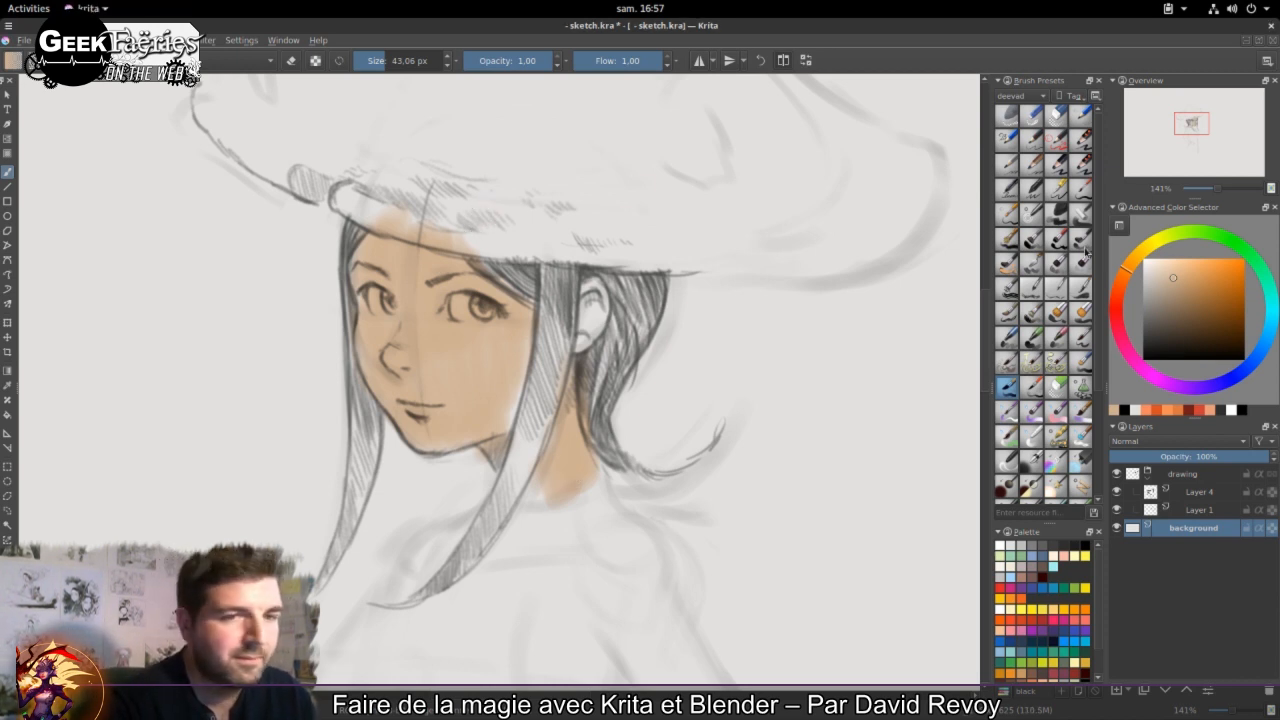
Step: Brush a lighter skin tone over the nose and cheeks, and enlarge the brush to 100.76 px
{"action": "left_click", "coordinate": [1168, 266]}
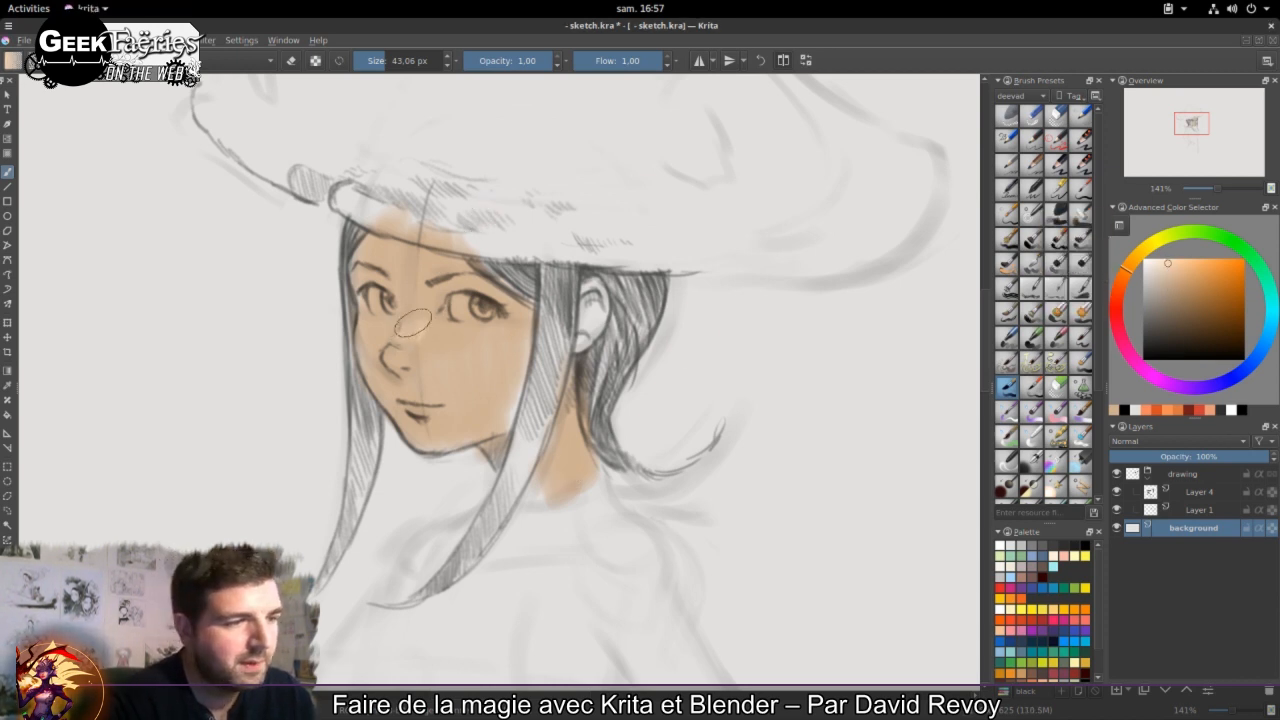
{"action": "left_click_drag", "start_coordinate": [418, 325], "coordinate": [406, 338]}
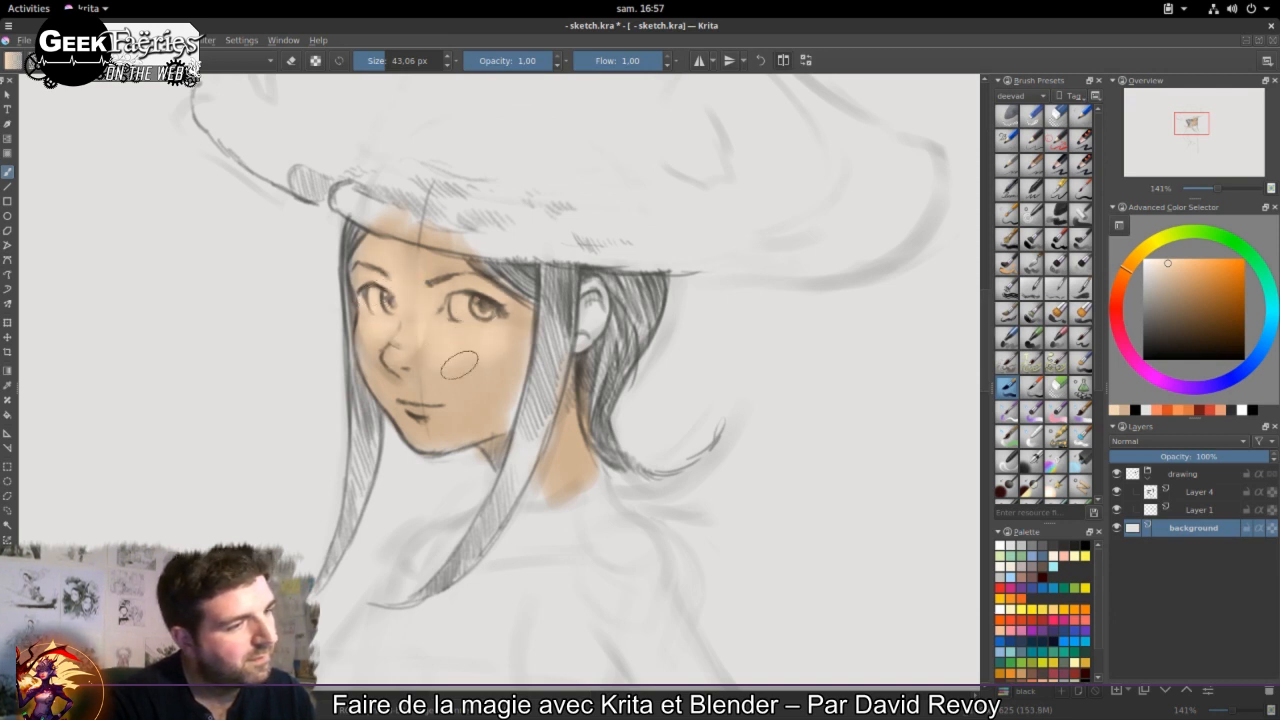
{"action": "left_click_drag", "start_coordinate": [461, 355], "coordinate": [484, 352]}
{"action": "left_click_drag", "start_coordinate": [466, 361], "coordinate": [482, 371]}
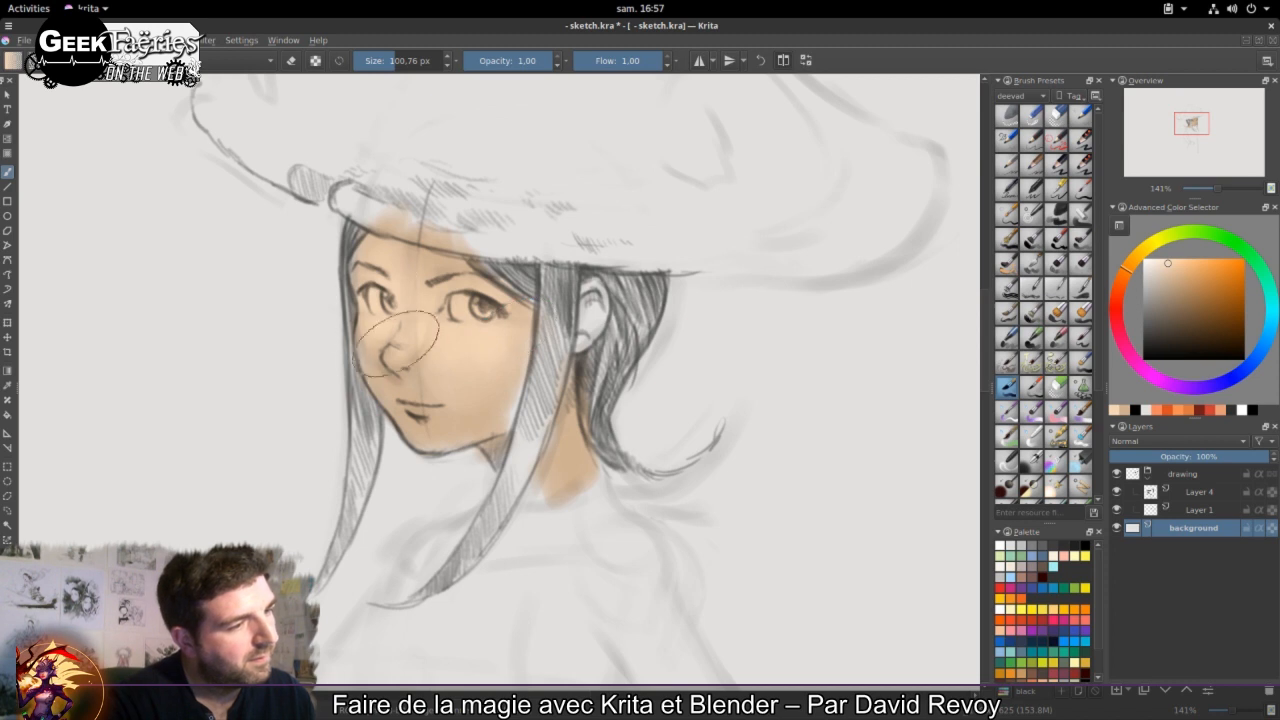
Step: Paint a soft dark red shadow along the hat brim and the upper forehead with the 100.76 px brush
{"action": "left_click", "coordinate": [1227, 325]}
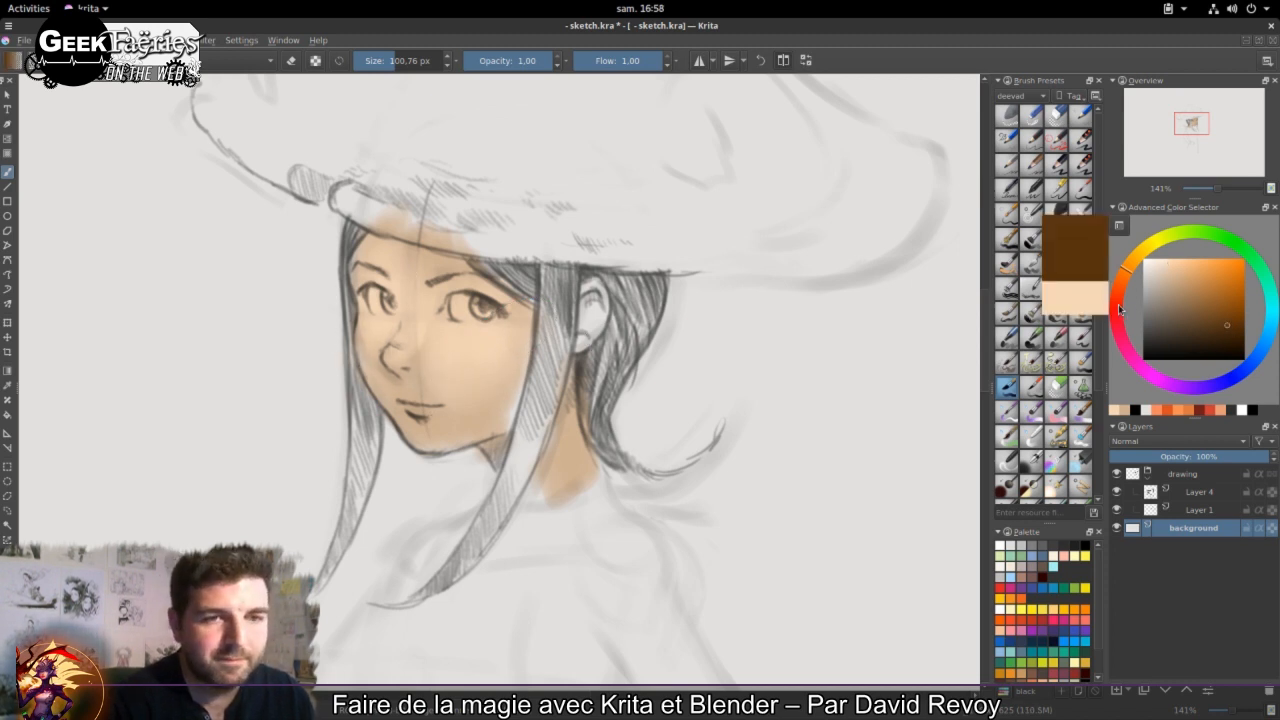
{"action": "left_click", "coordinate": [1114, 316]}
{"action": "mouse_move", "coordinate": [300, 237]}
{"action": "left_mouse_down"}
{"action": "mouse_move", "coordinate": [575, 268]}
{"action": "mouse_move", "coordinate": [355, 210]}
{"action": "mouse_move", "coordinate": [658, 270]}
{"action": "mouse_move", "coordinate": [448, 213]}
{"action": "mouse_move", "coordinate": [700, 252]}
{"action": "left_mouse_up"}
Step: Paint the whites of both eyes with a 19.08 px brush
{"action": "left_click", "coordinate": [1144, 260]}
{"action": "left_click_drag", "start_coordinate": [415, 301], "coordinate": [337, 280]}
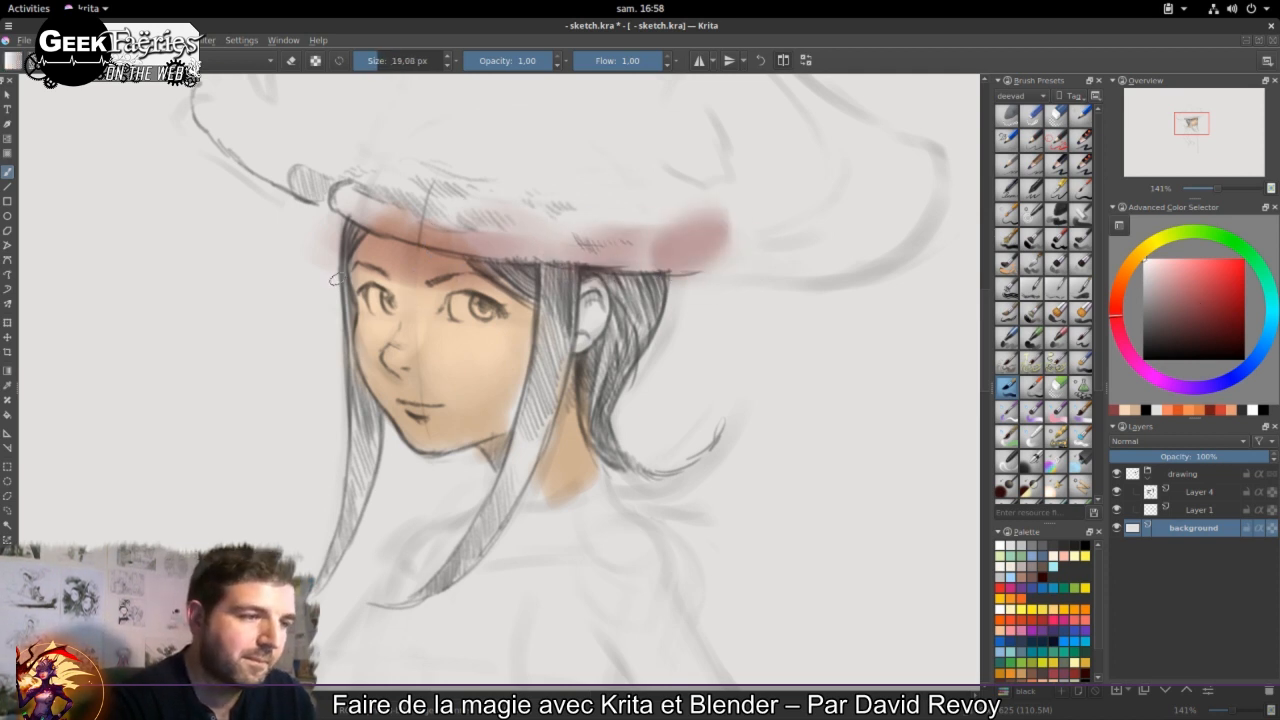
{"action": "left_click", "coordinate": [380, 305]}
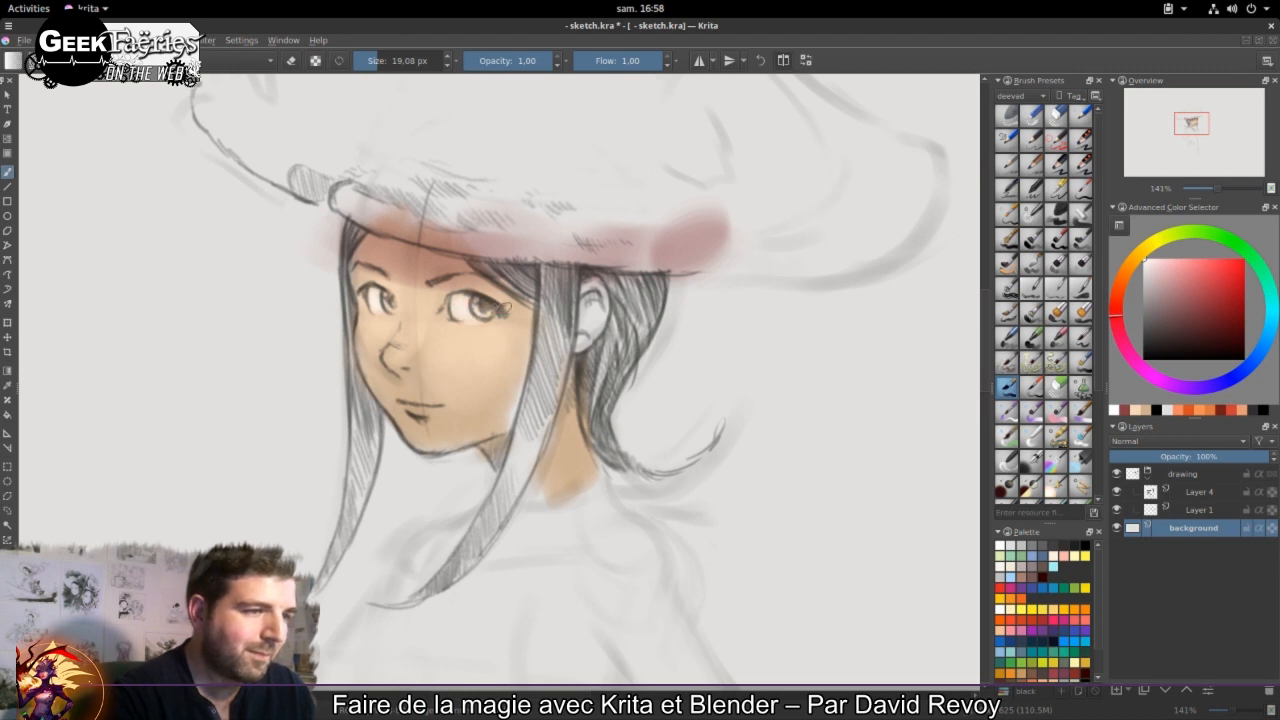
Step: Color the irises of both eyes dark brown with an 8.91 px brush
{"action": "left_click_drag", "start_coordinate": [1168, 304], "coordinate": [1161, 323]}
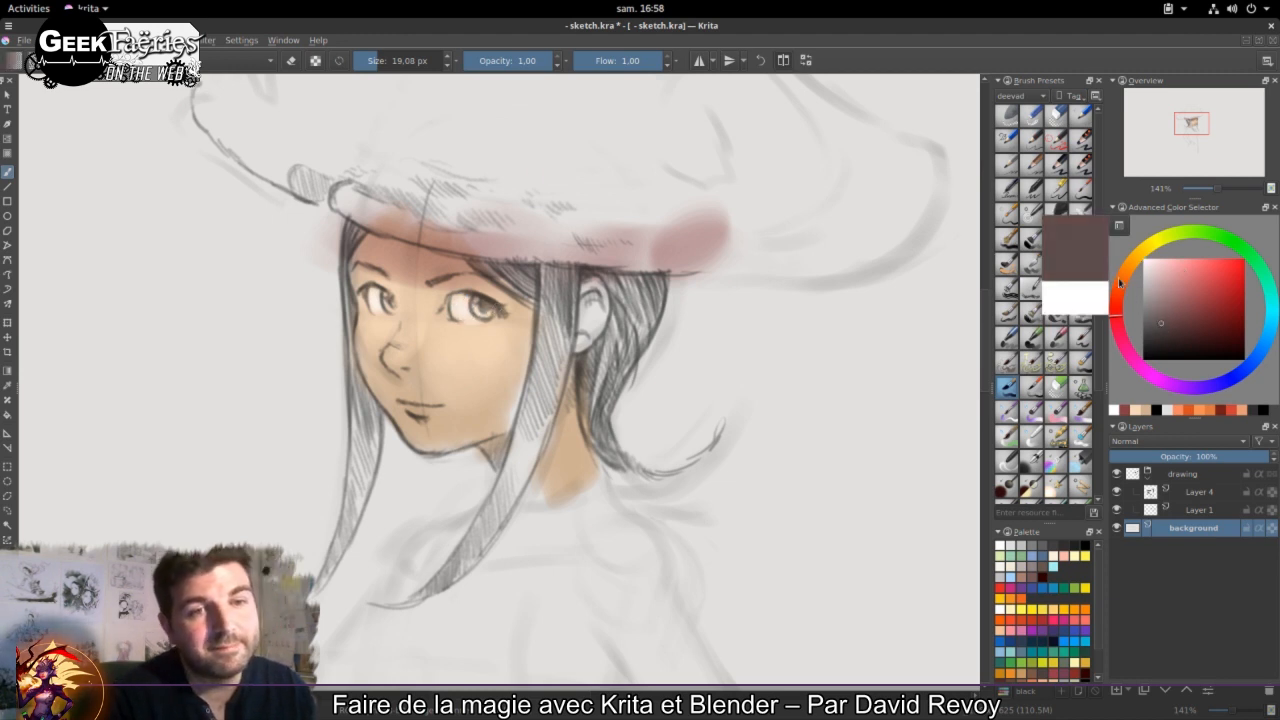
{"action": "left_click", "coordinate": [1118, 277]}
{"action": "left_click", "coordinate": [1173, 328]}
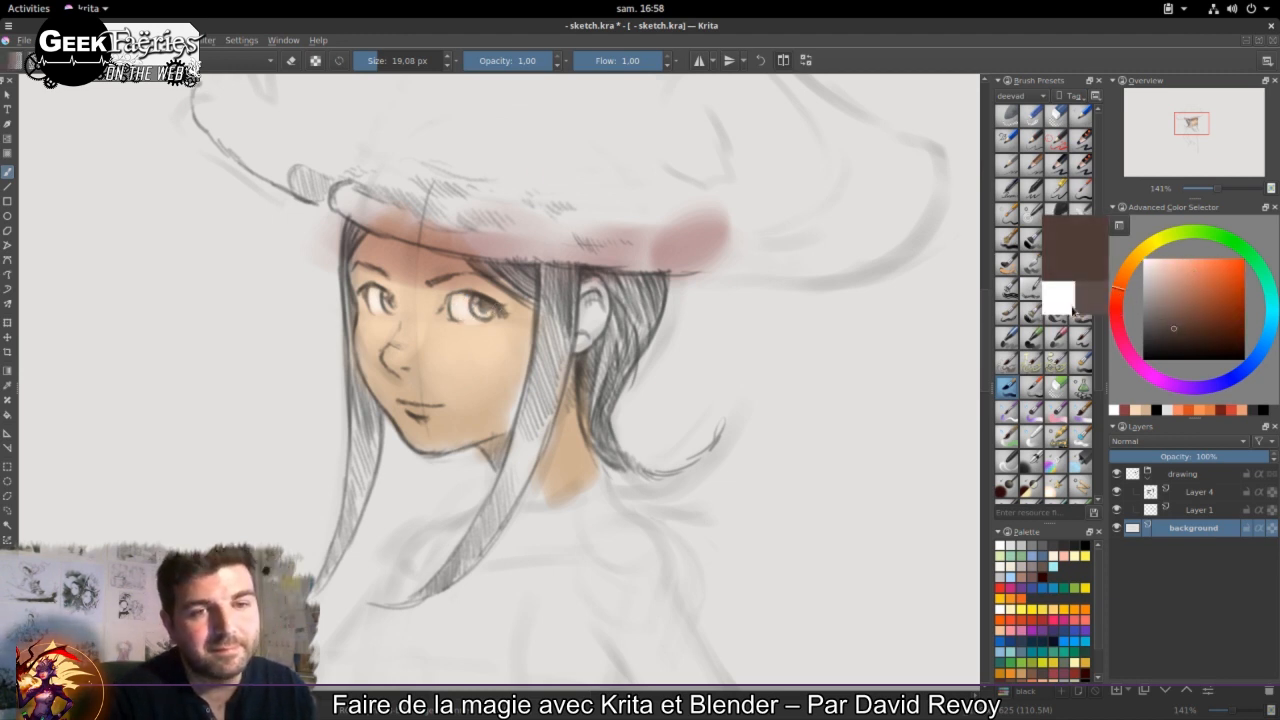
{"action": "left_click", "coordinate": [392, 305]}
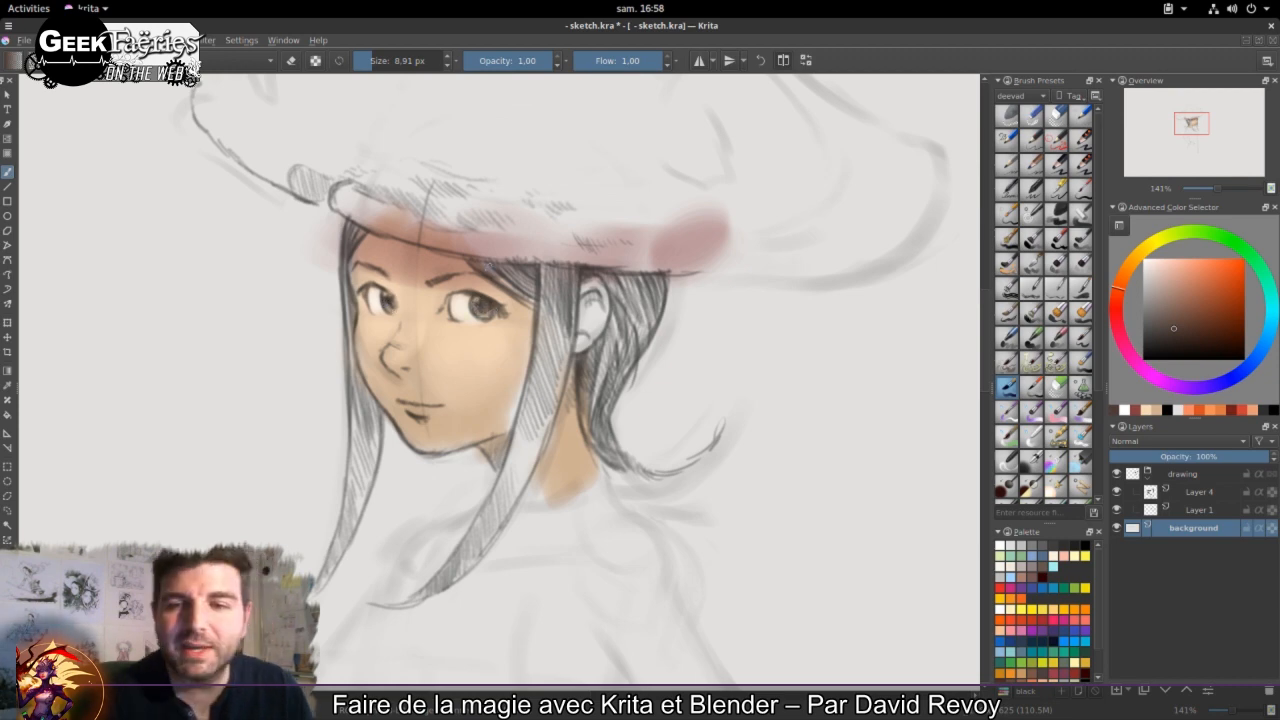
Step: Switch to the file manager, open the lang folder inside ep24_The-Unity-Tree and maximize the window
{"action": "key", "text": "super"}
{"action": "left_click", "coordinate": [607, 521]}
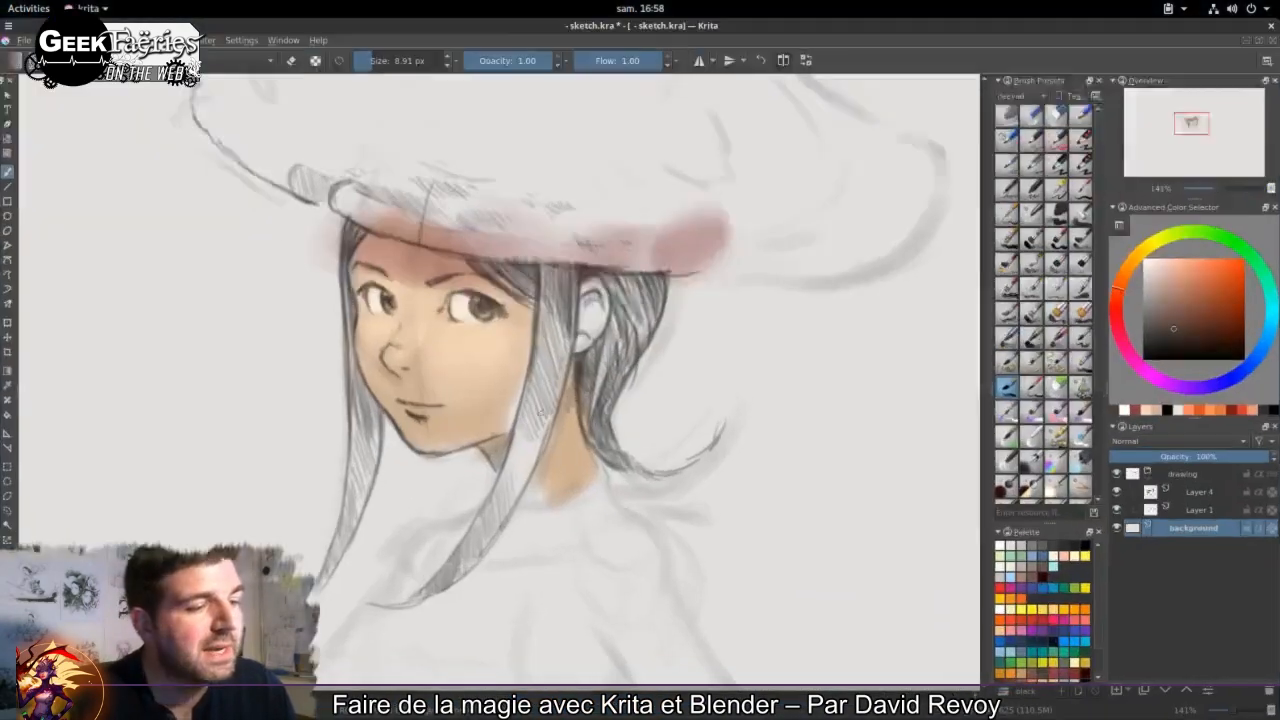
{"action": "key", "text": "super"}
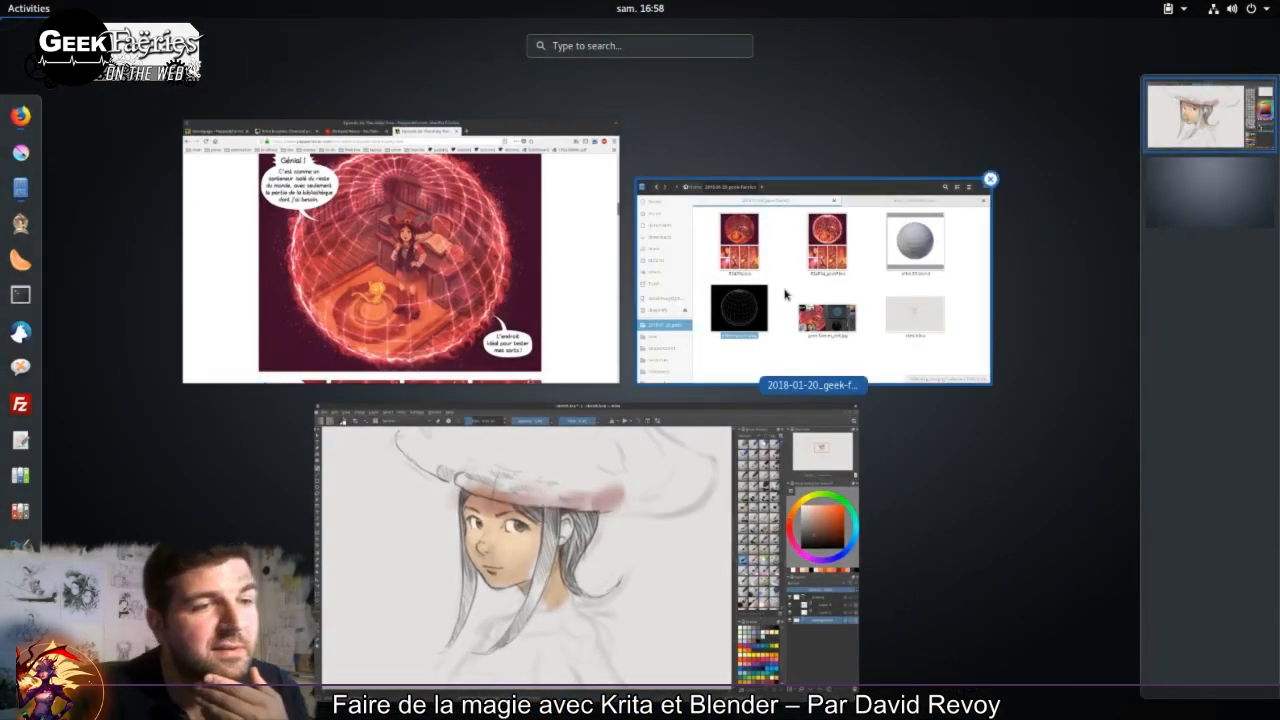
{"action": "left_click", "coordinate": [876, 253]}
{"action": "left_click", "coordinate": [1061, 345]}
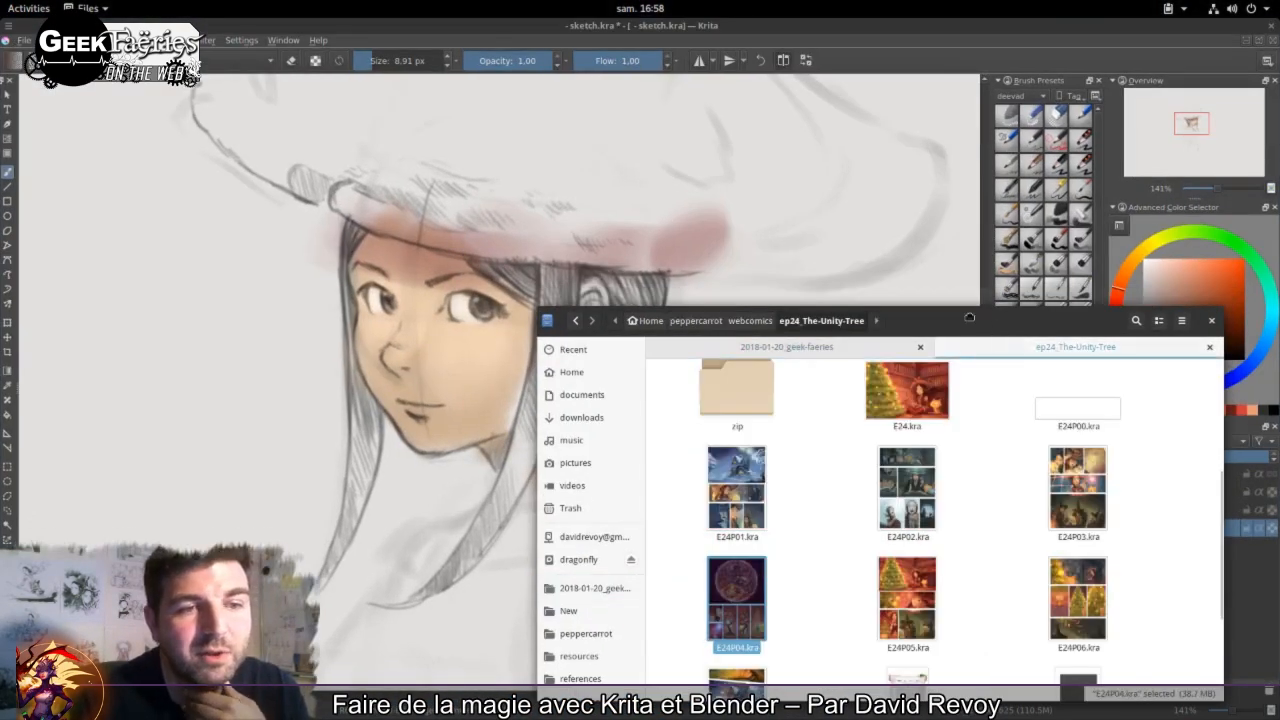
{"action": "left_click_drag", "start_coordinate": [1058, 350], "coordinate": [797, 218]}
{"action": "scroll", "coordinate": [898, 421], "scroll_direction": "up", "scroll_amount": 5}
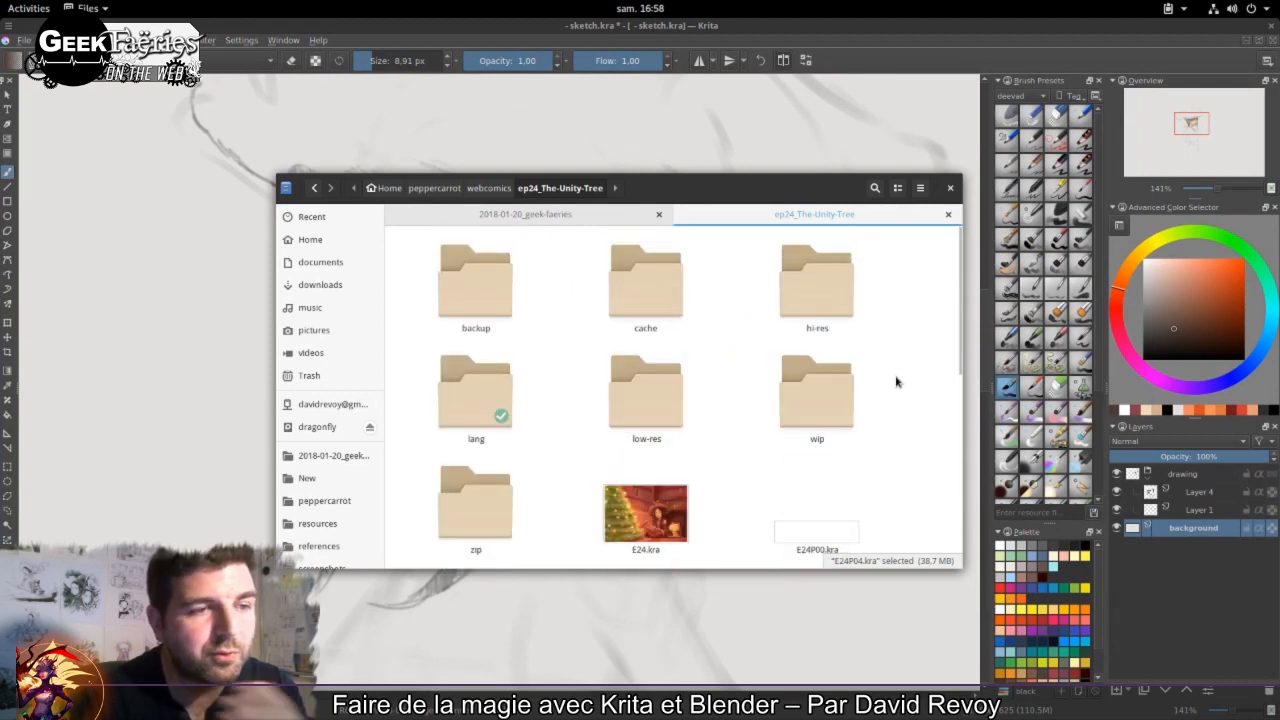
{"action": "double_click", "coordinate": [482, 398]}
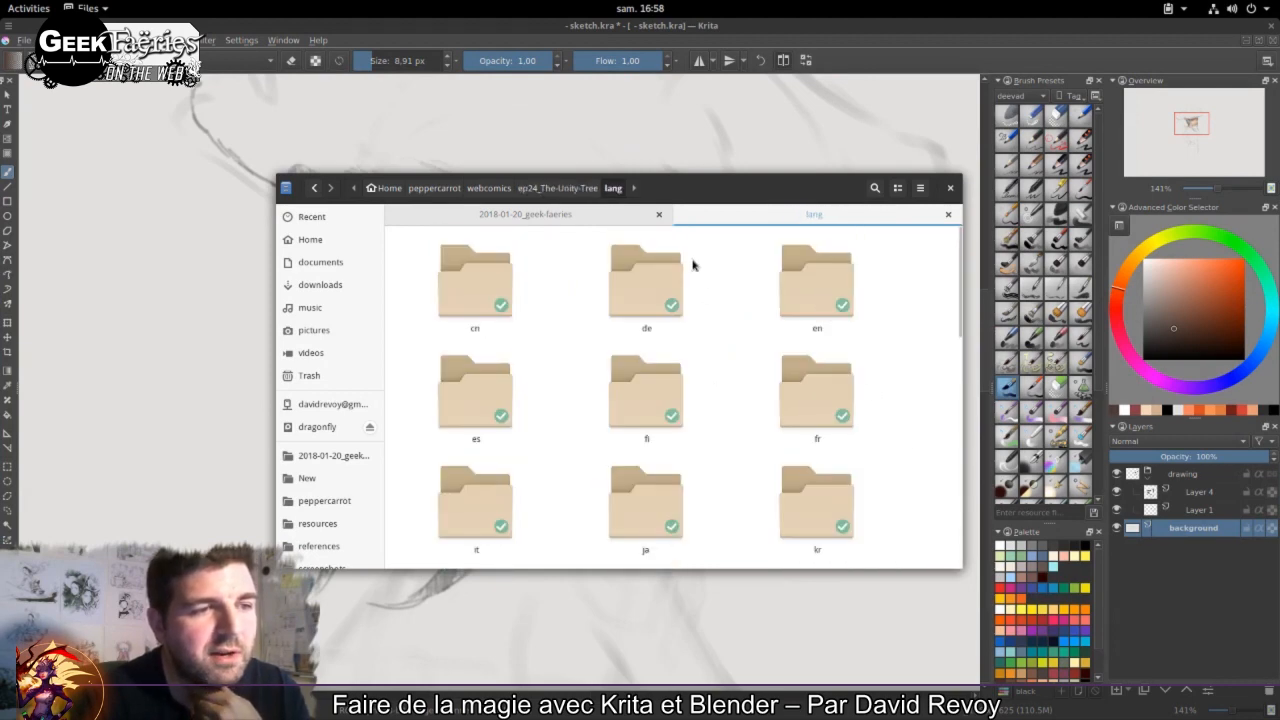
{"action": "double_click", "coordinate": [693, 184]}
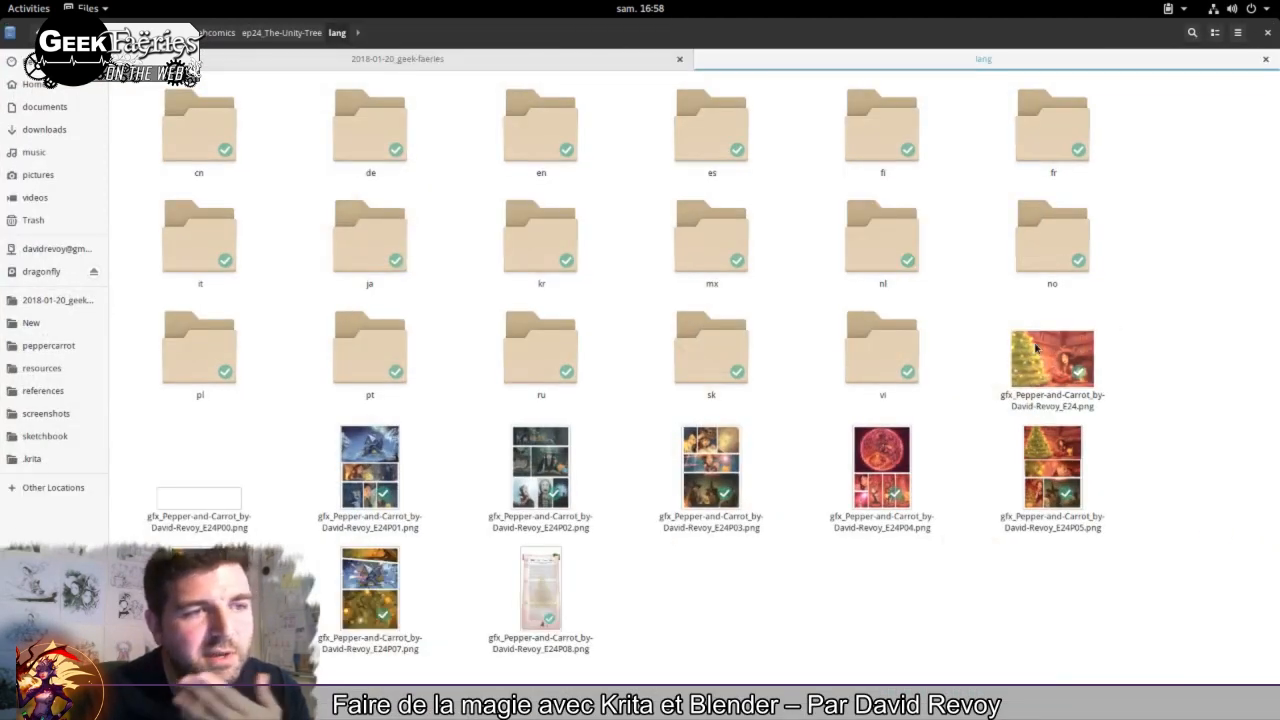
Step: Open E24P02.svg from the ja folder in Inkscape and examine the comic panels and their Japanese speech bubbles
{"action": "double_click", "coordinate": [366, 237]}
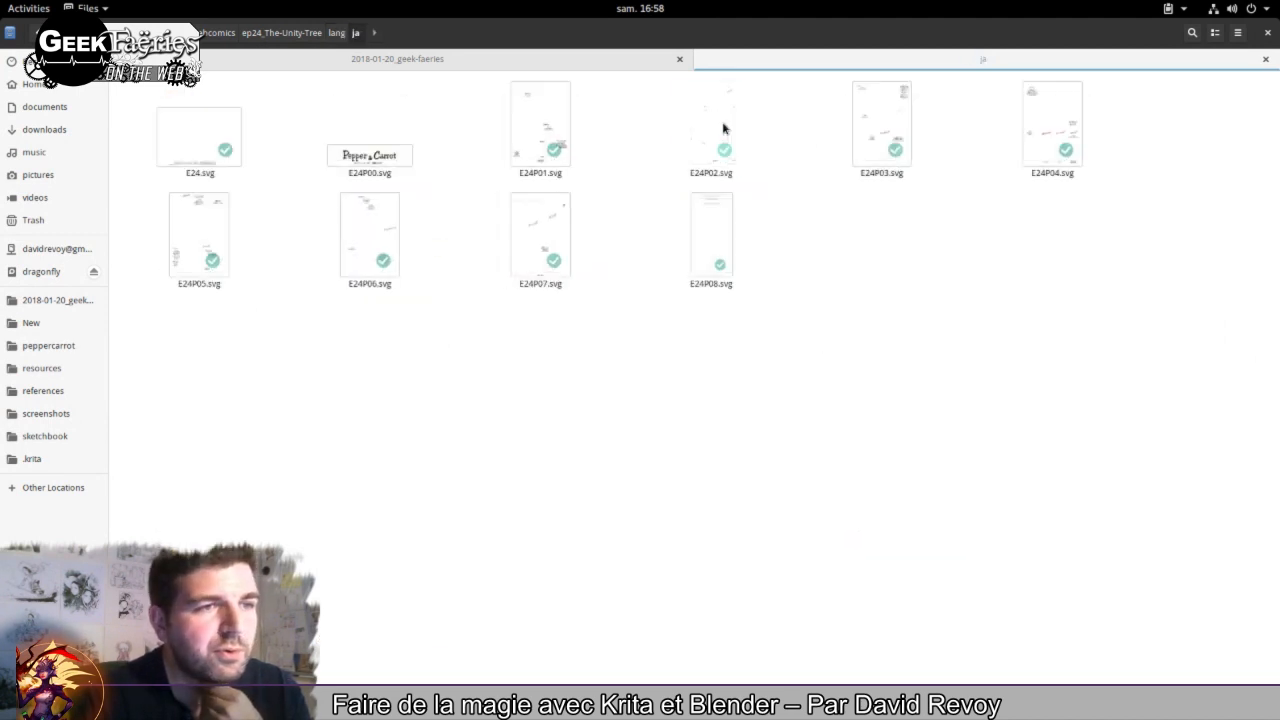
{"action": "double_click", "coordinate": [723, 126]}
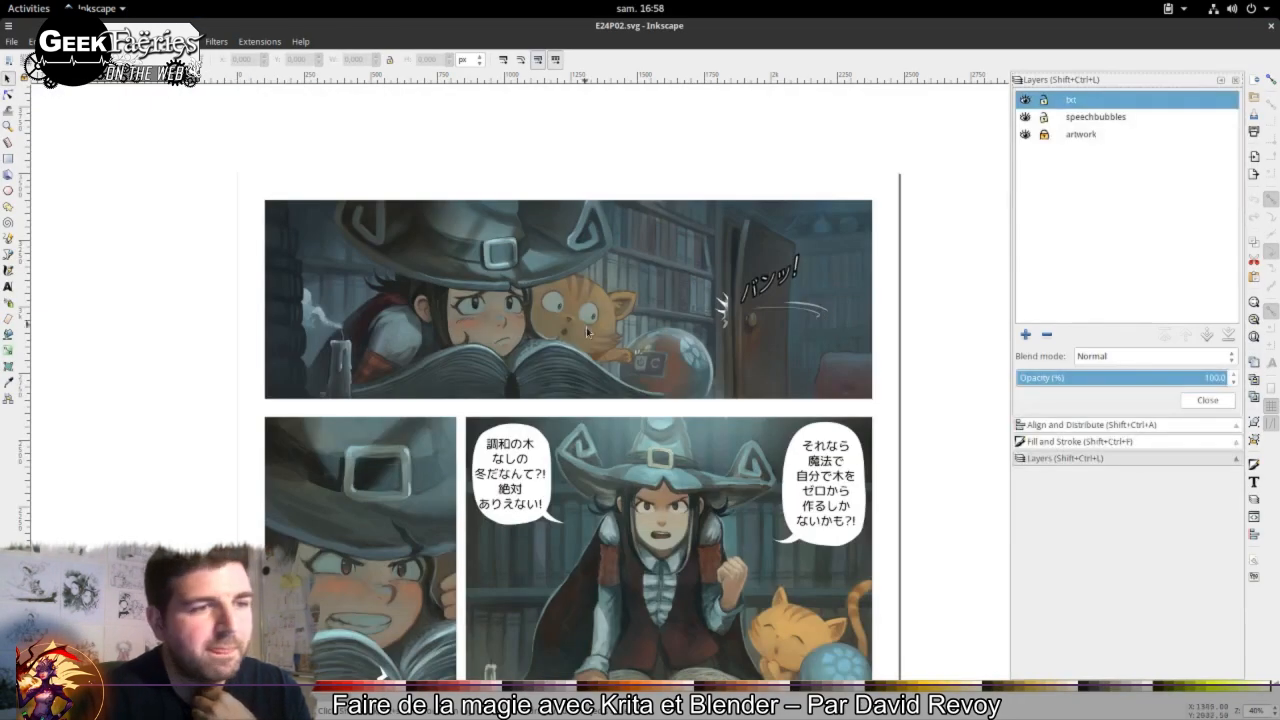
{"action": "scroll", "coordinate": [606, 372], "scroll_direction": "up", "scroll_amount": 1}
{"action": "left_click_drag", "start_coordinate": [746, 558], "coordinate": [675, 163]}
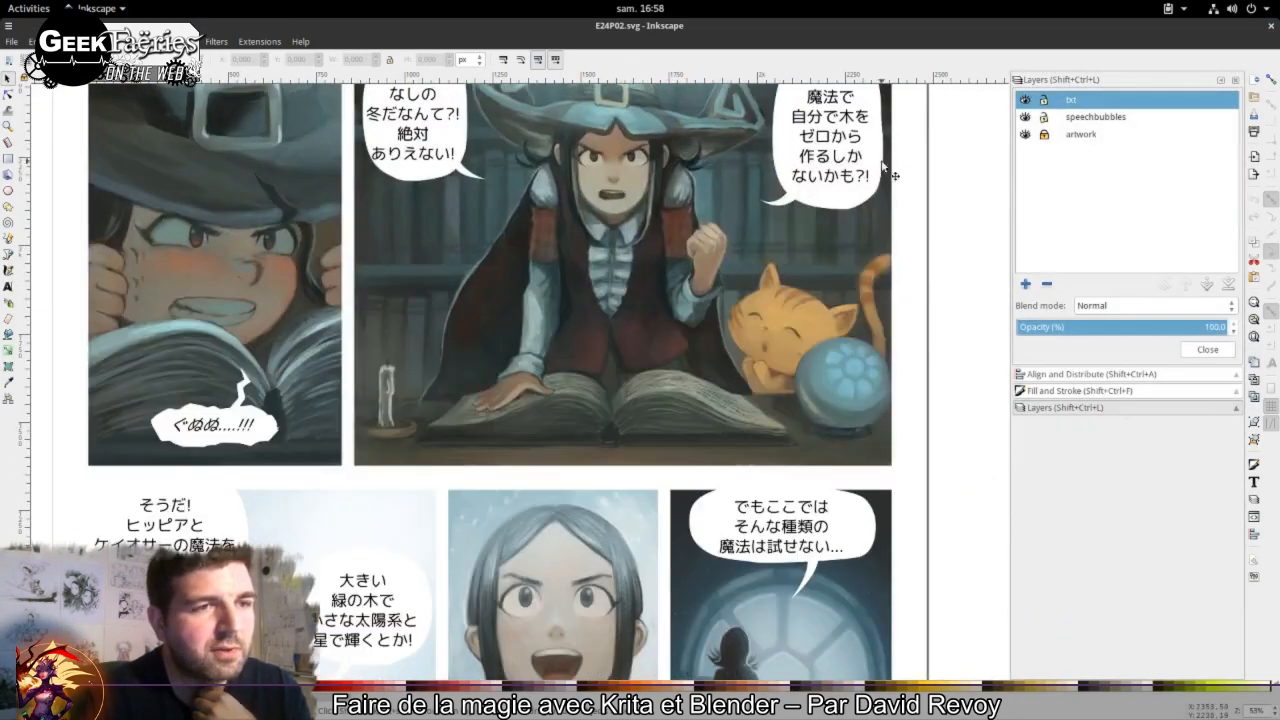
{"action": "scroll", "coordinate": [895, 175], "scroll_direction": "up", "scroll_amount": 1}
{"action": "left_click_drag", "start_coordinate": [768, 179], "coordinate": [686, 316]}
Step: Select the text 自分で木 in the speech bubble above the cat and close E24P02.svg without saving
{"action": "mouse_move", "coordinate": [815, 382]}
{"action": "left_mouse_down"}
{"action": "mouse_move", "coordinate": [834, 388]}
{"action": "mouse_move", "coordinate": [824, 376]}
{"action": "left_mouse_up"}
{"action": "left_click", "coordinate": [782, 281]}
{"action": "double_click", "coordinate": [782, 281]}
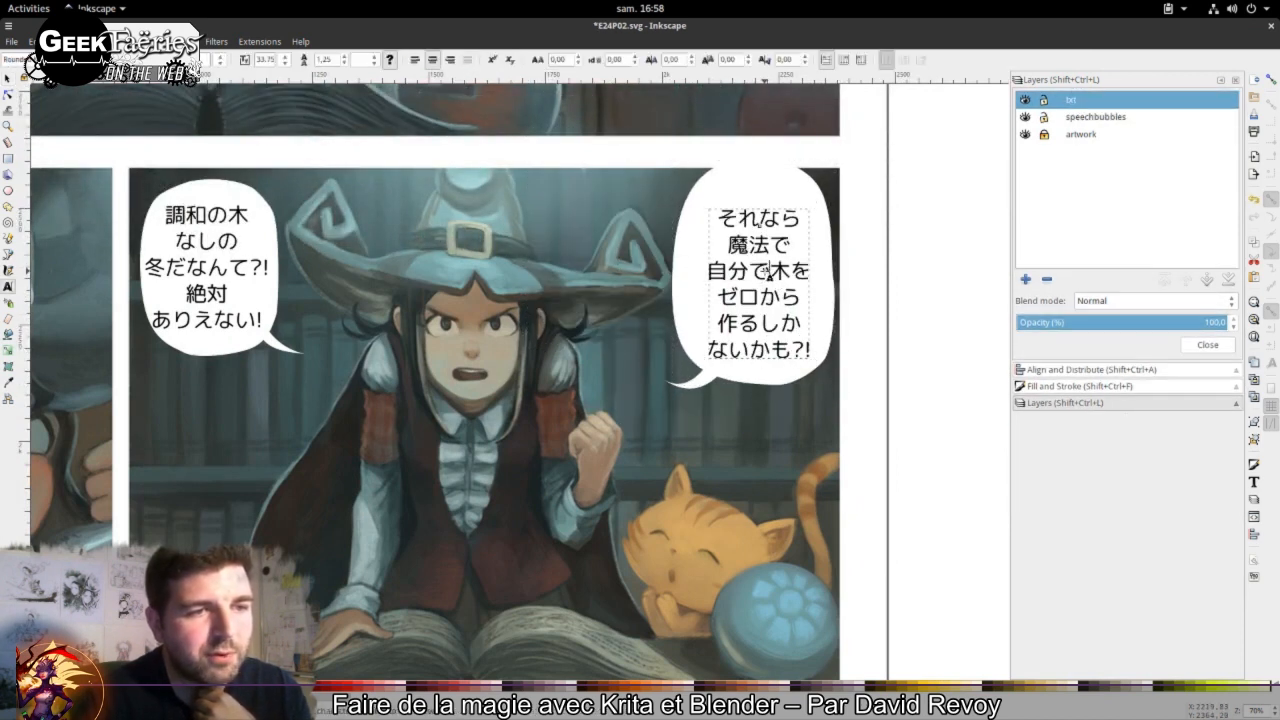
{"action": "left_click_drag", "start_coordinate": [790, 272], "coordinate": [706, 272]}
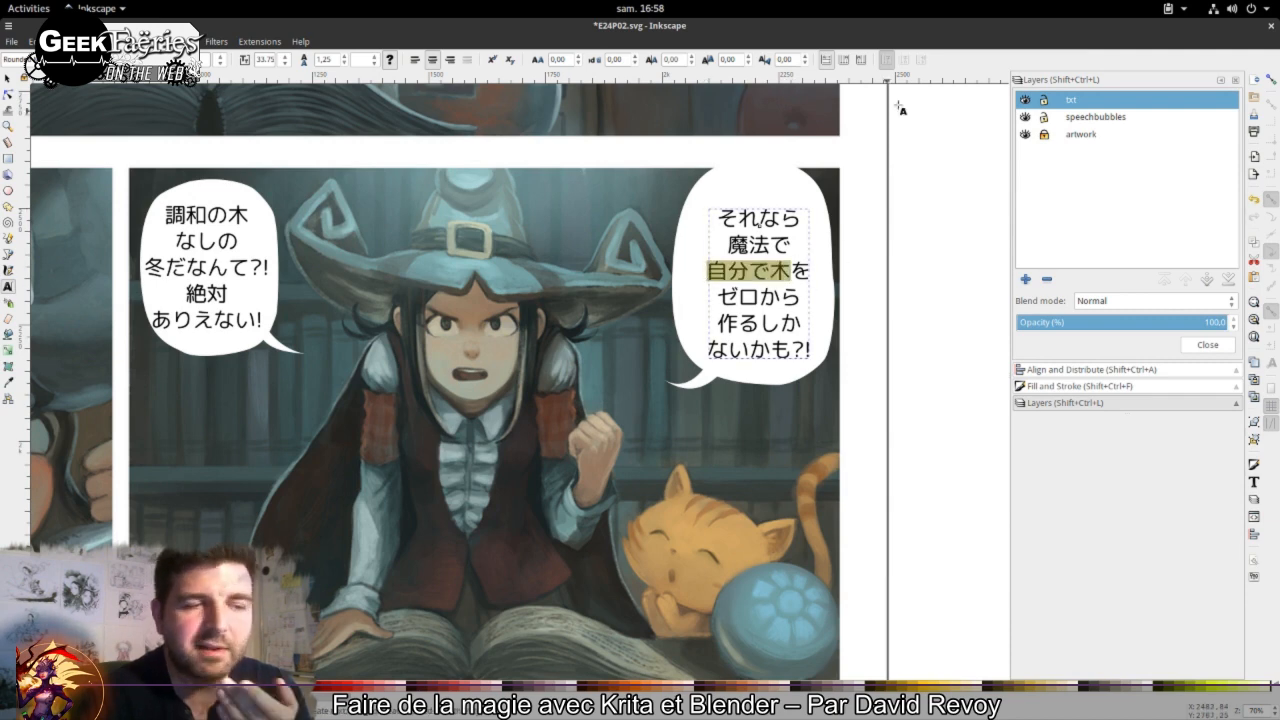
{"action": "left_click", "coordinate": [1271, 27]}
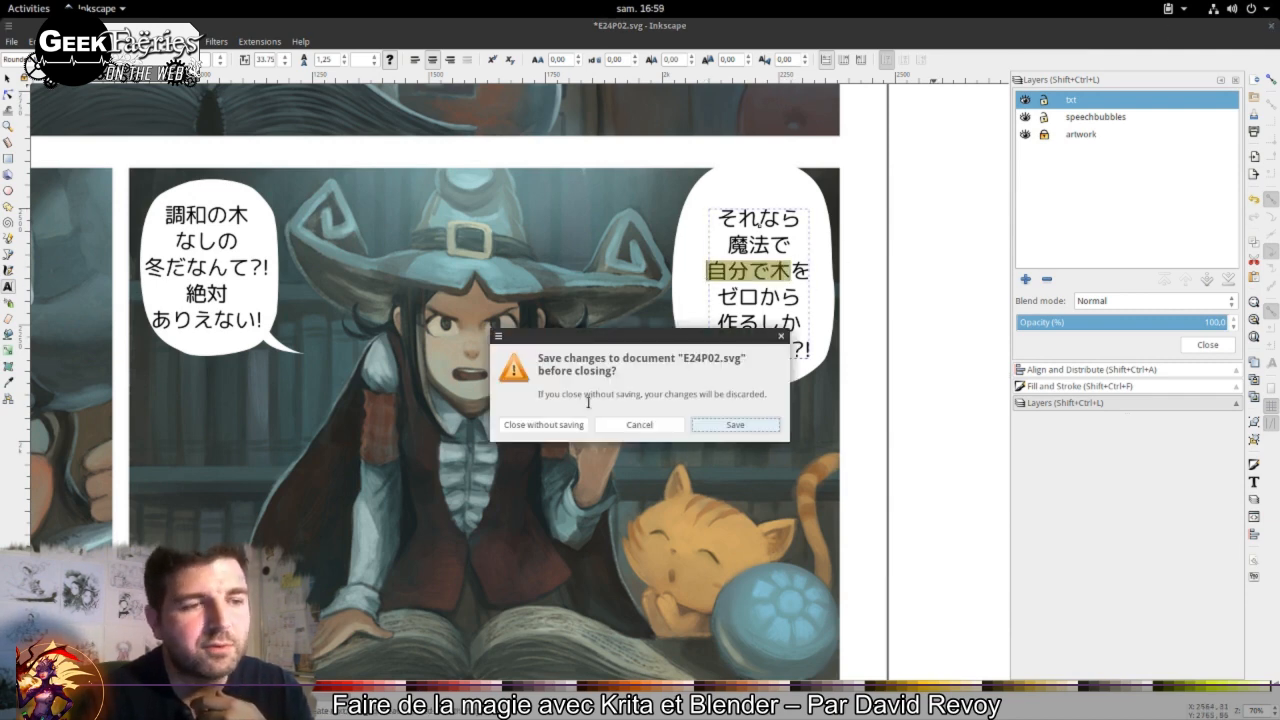
{"action": "left_click", "coordinate": [566, 423]}
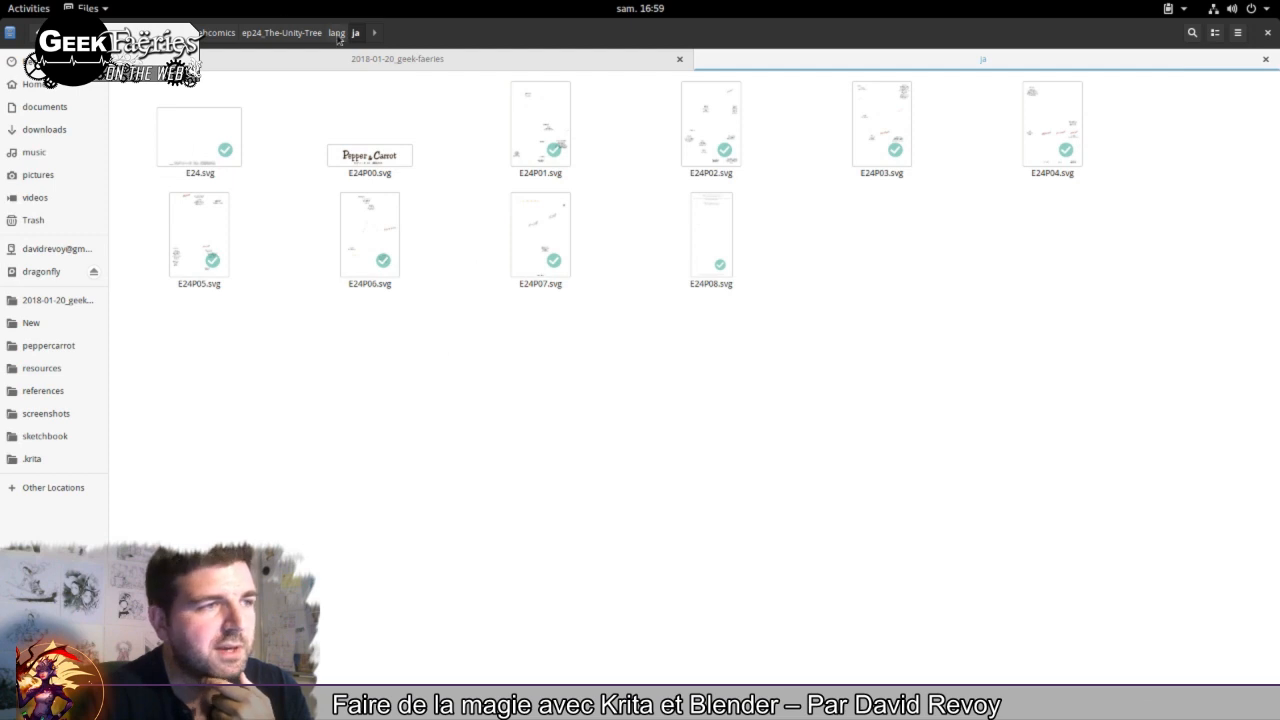
Step: Return to the lang folder and select the mx and en translation folders in turn
{"action": "left_click", "coordinate": [337, 33]}
{"action": "left_click", "coordinate": [702, 251]}
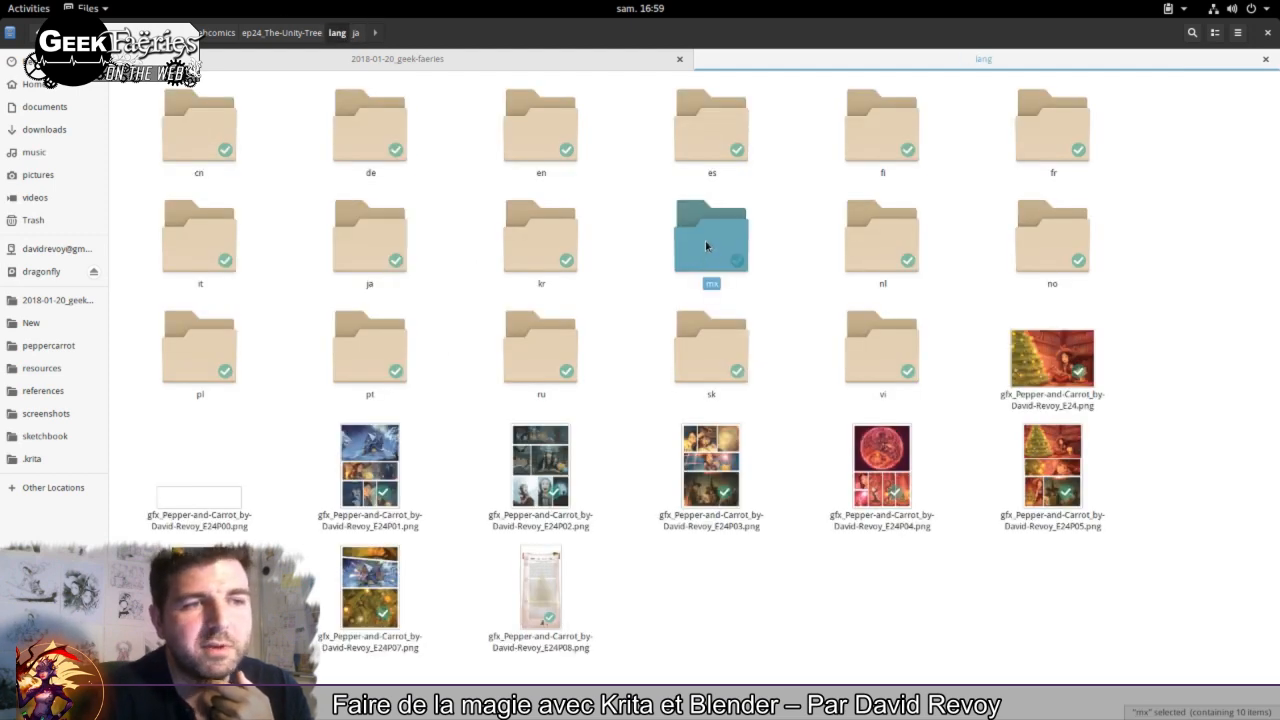
{"action": "left_click_drag", "start_coordinate": [705, 245], "coordinate": [785, 255]}
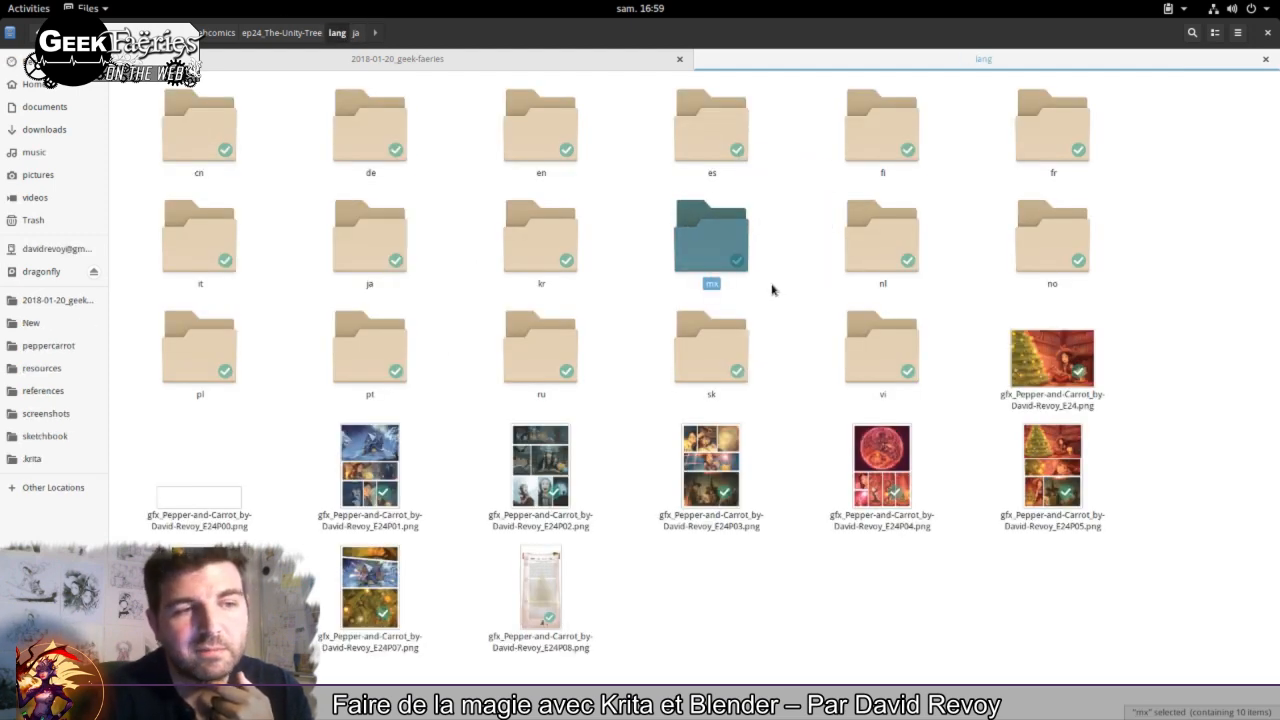
{"action": "left_click", "coordinate": [547, 152]}
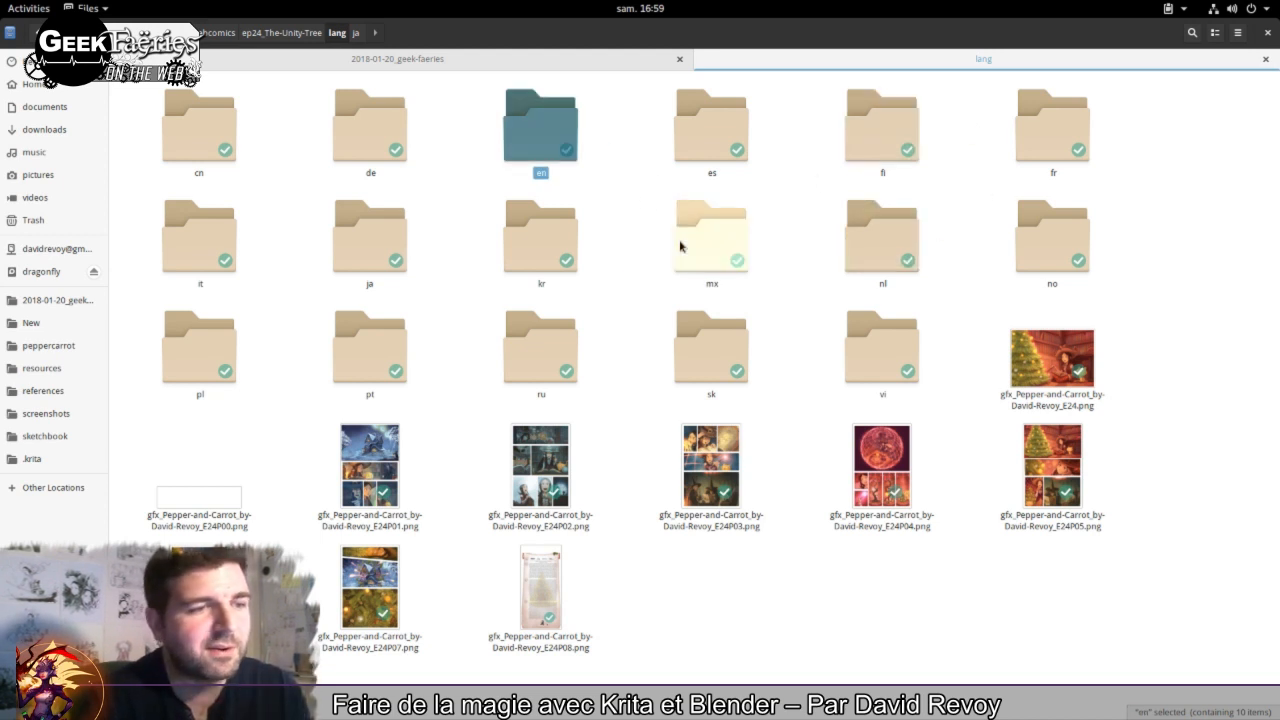
Step: Open the lang folder of ep01_Potion-of-Flight in the webcomics directory and look through its translation folders
{"action": "left_click", "coordinate": [296, 353]}
{"action": "left_click", "coordinate": [290, 34]}
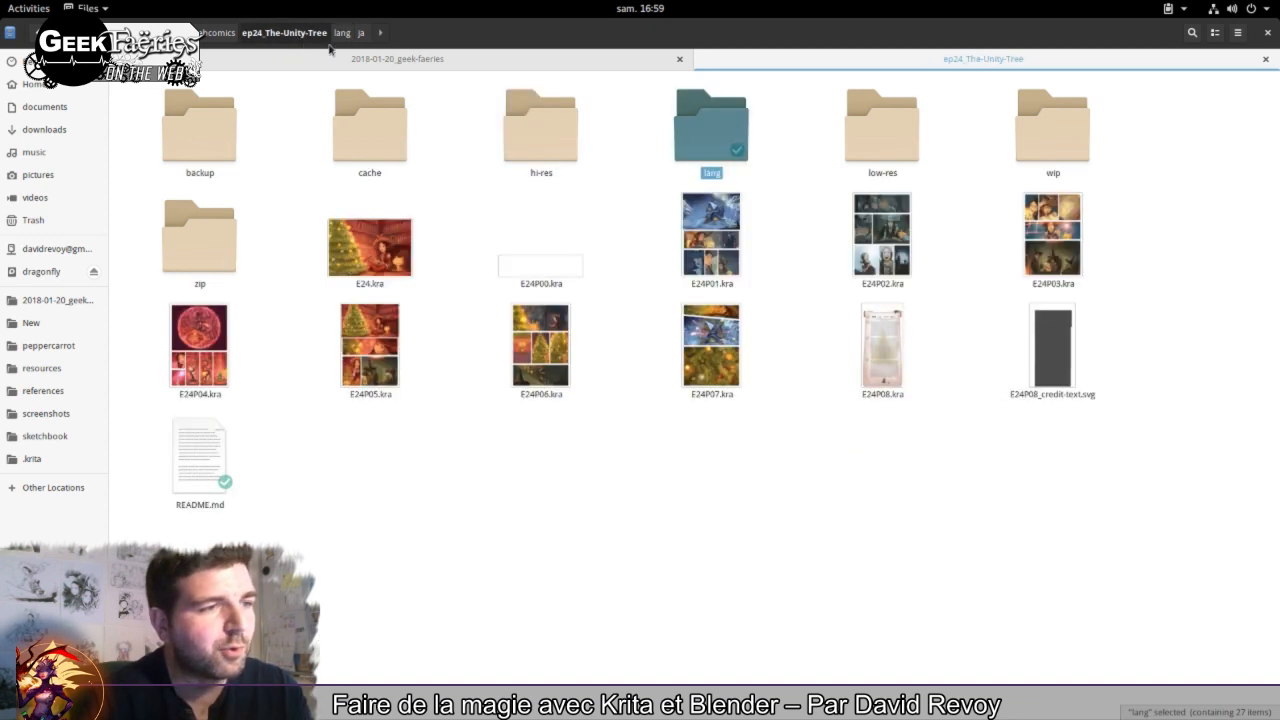
{"action": "left_click", "coordinate": [215, 32]}
{"action": "double_click", "coordinate": [577, 160]}
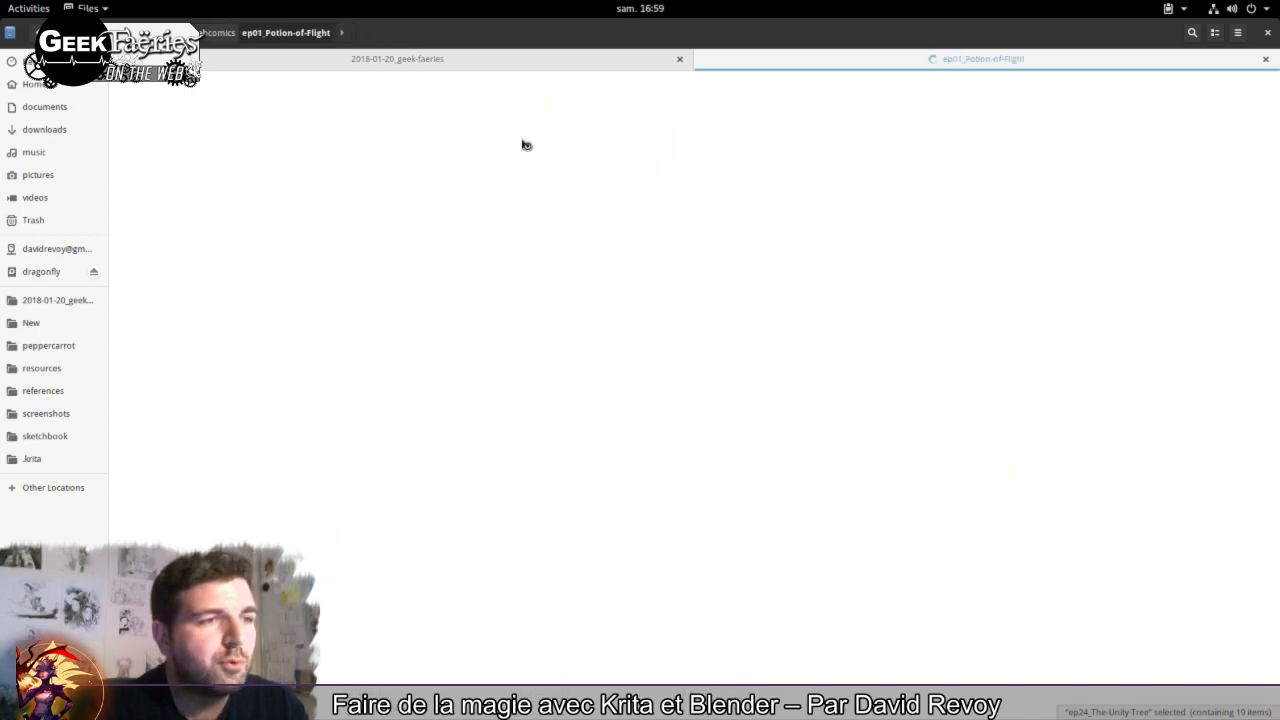
{"action": "double_click", "coordinate": [692, 134]}
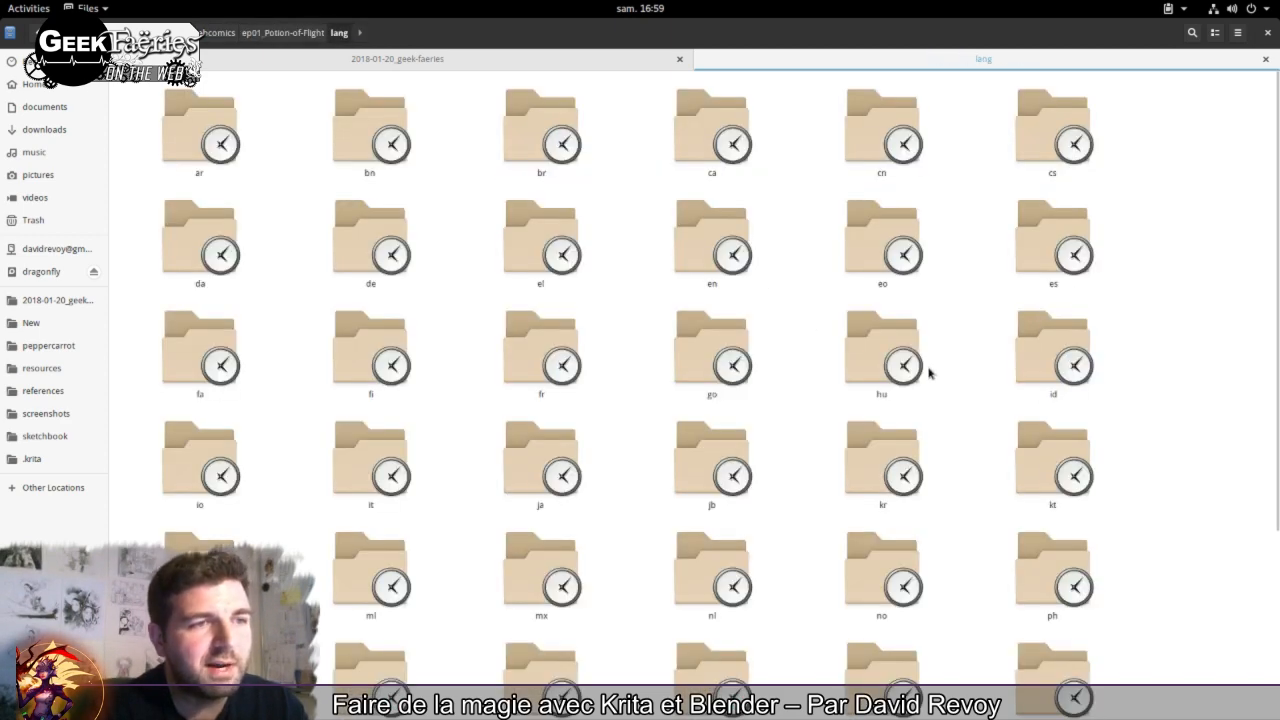
{"action": "scroll", "coordinate": [1163, 345], "scroll_direction": "down", "scroll_amount": 5}
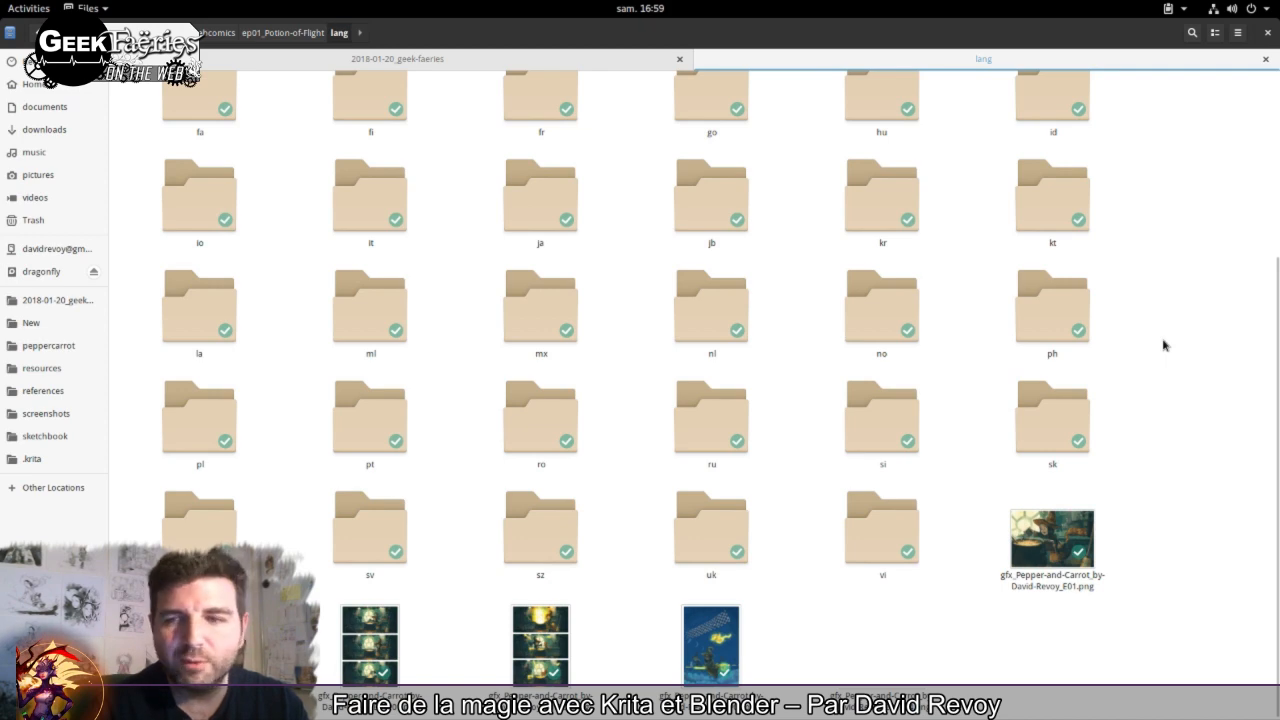
{"action": "scroll", "coordinate": [1163, 345], "scroll_direction": "up", "scroll_amount": 5}
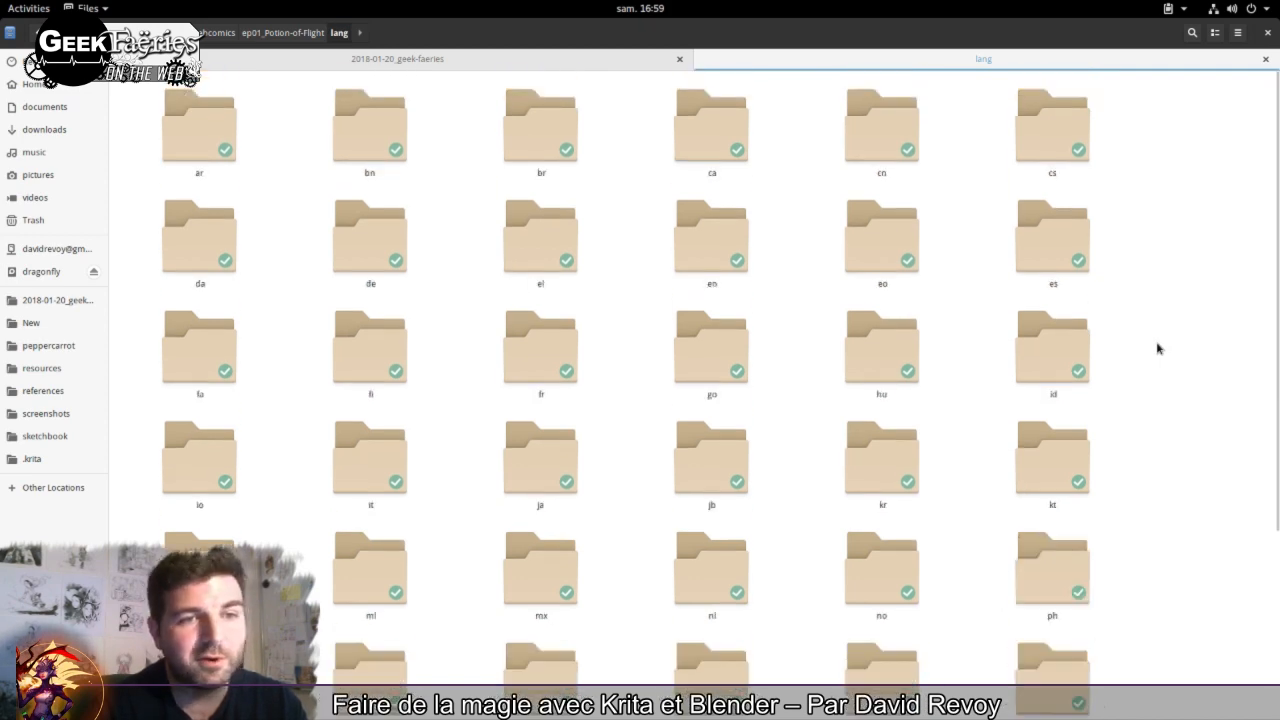
Step: Switch to Firefox and open Episode 1: The Potion of Flight from the Pepper&Carrot webcomics list
{"action": "mouse_move", "coordinate": [3, 3]}
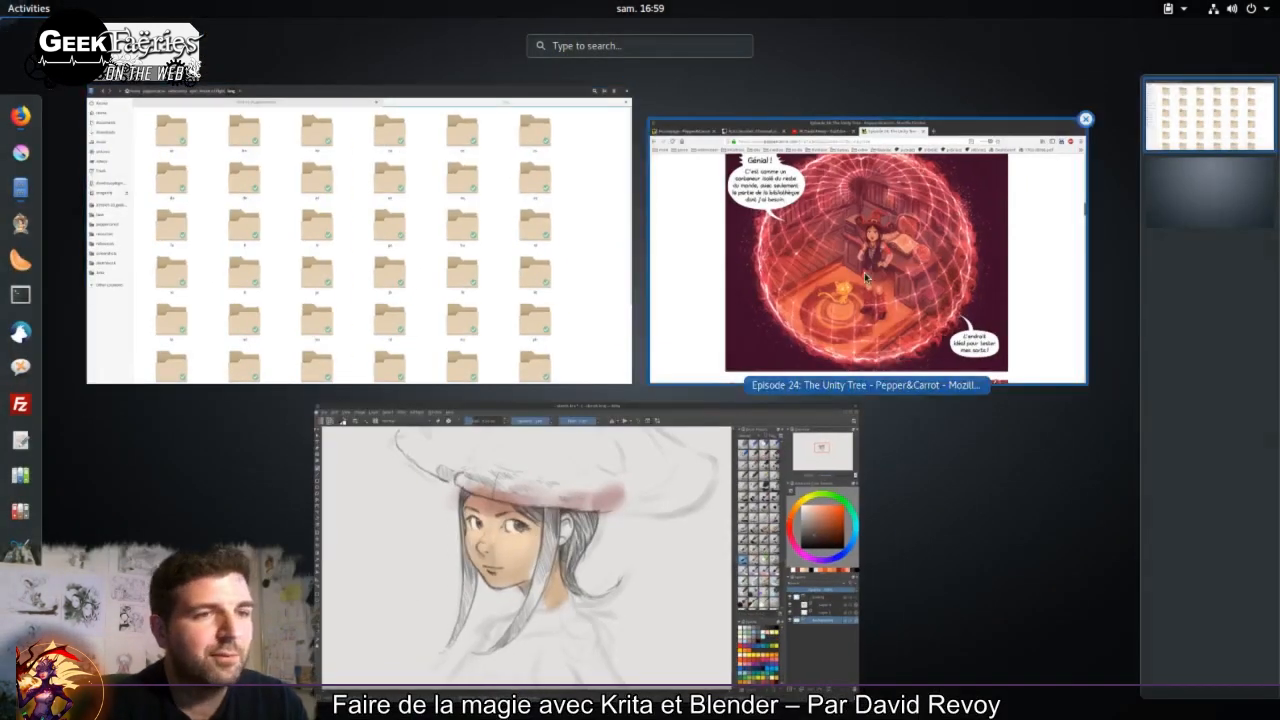
{"action": "left_click", "coordinate": [864, 272]}
{"action": "left_click_drag", "start_coordinate": [1072, 285], "coordinate": [1070, 115]}
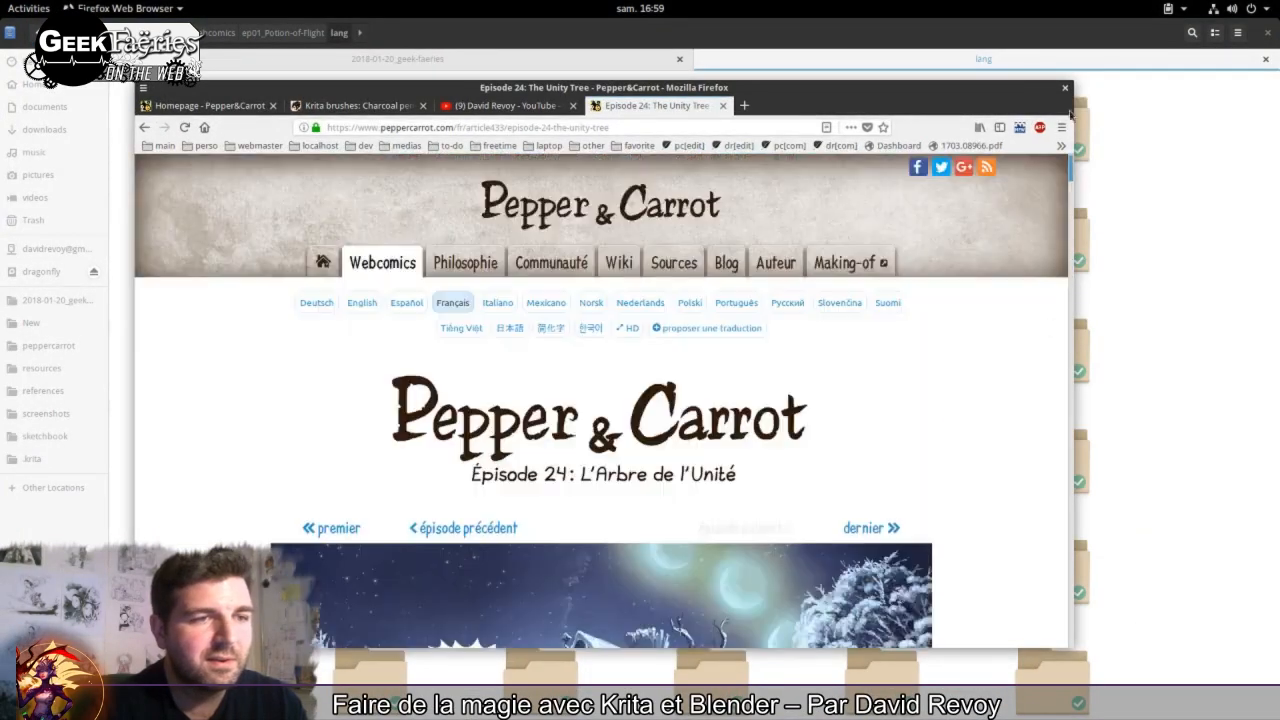
{"action": "left_click", "coordinate": [376, 270]}
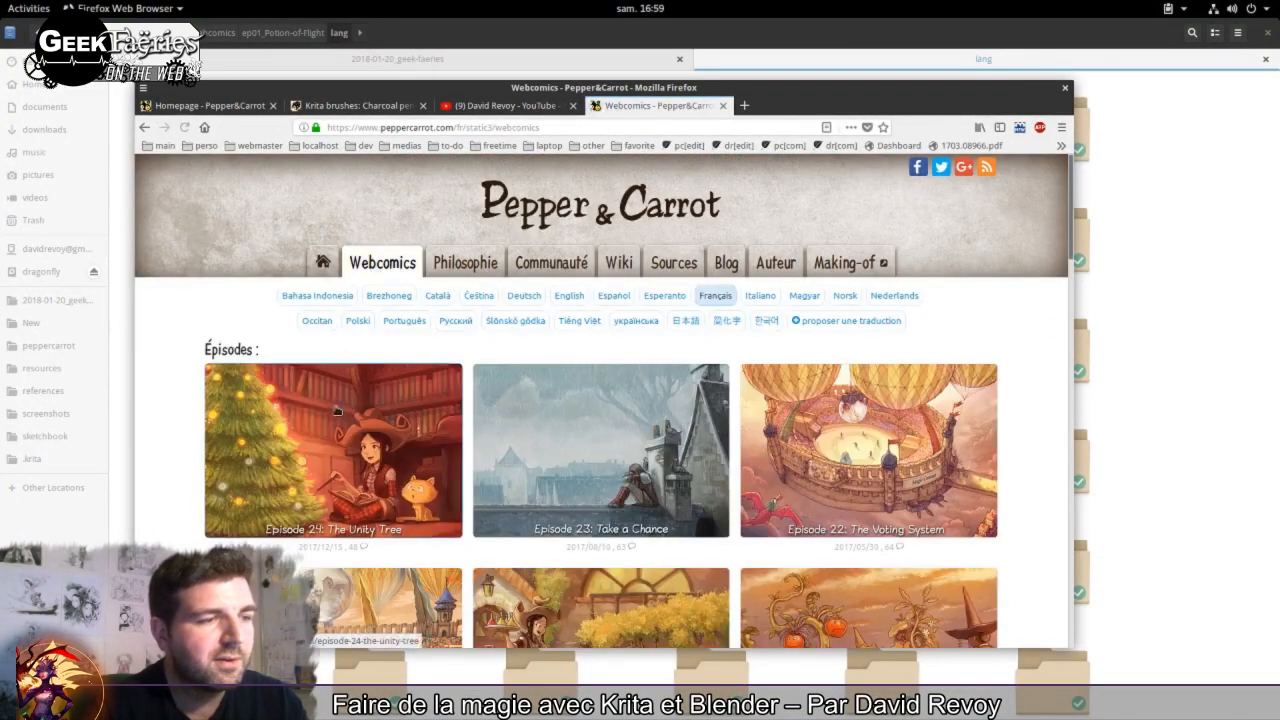
{"action": "scroll", "coordinate": [733, 482], "scroll_direction": "down", "scroll_amount": 15}
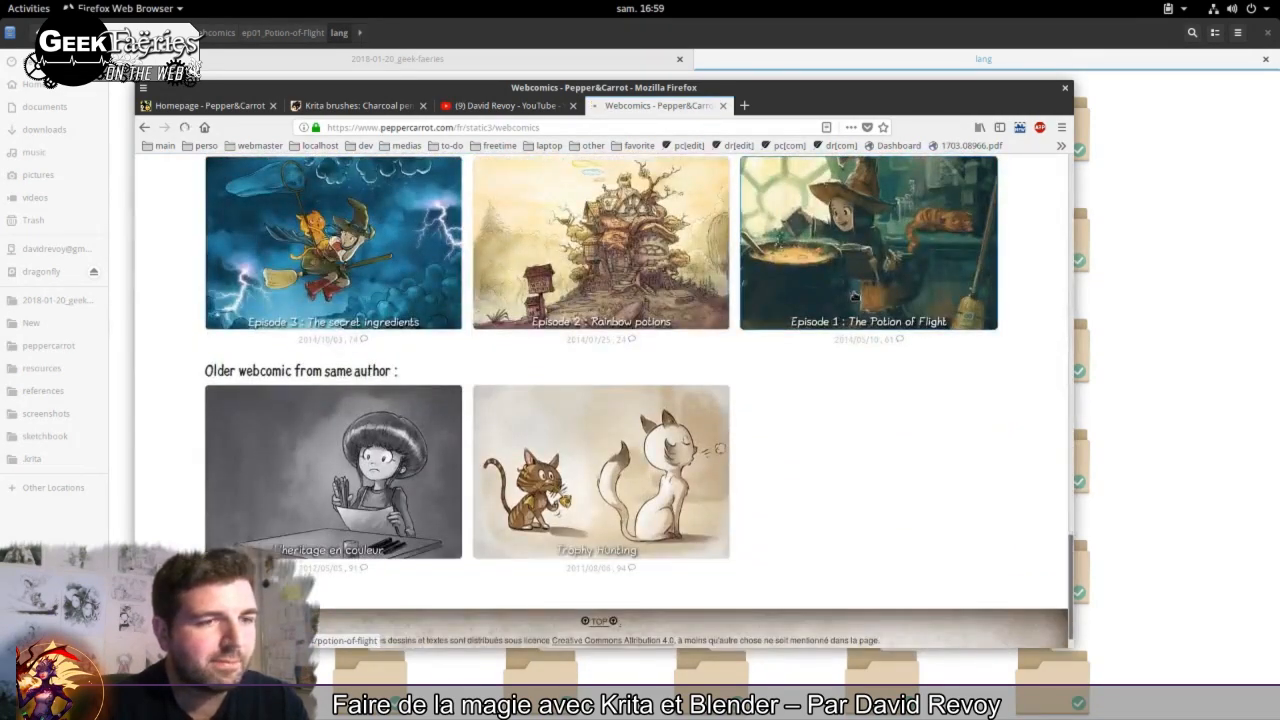
{"action": "left_click", "coordinate": [852, 297]}
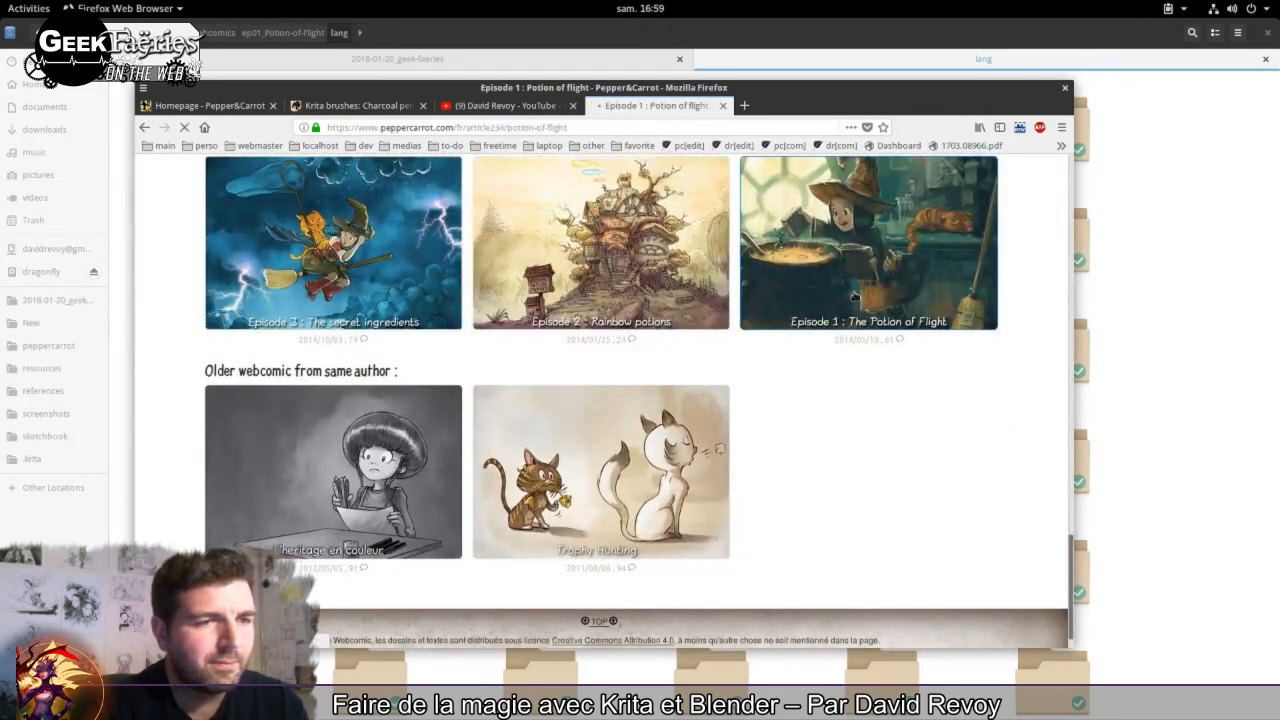